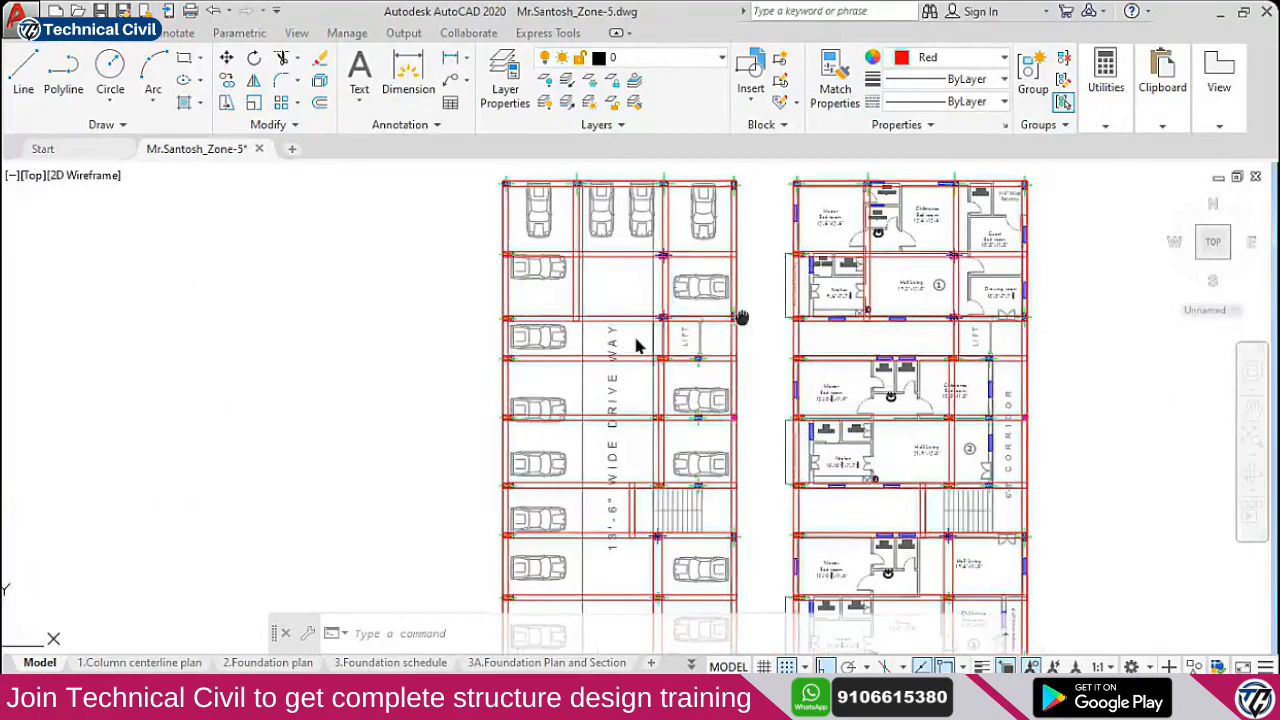
Examine the beam lines and column positions across the GF and FF column plans
middle_drag(553, 410, 563, 323)
middle_drag(580, 443, 580, 366)
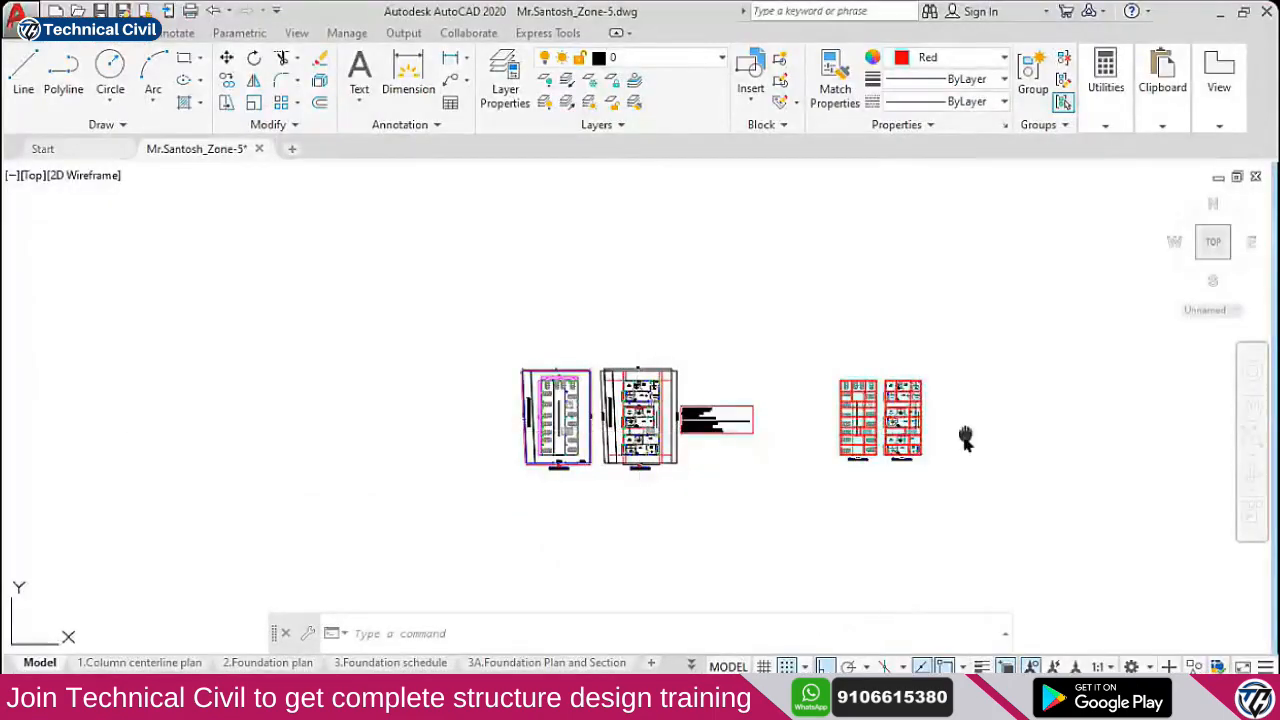
scroll(660, 400, up, 5)
middle_drag(775, 320, 570, 358)
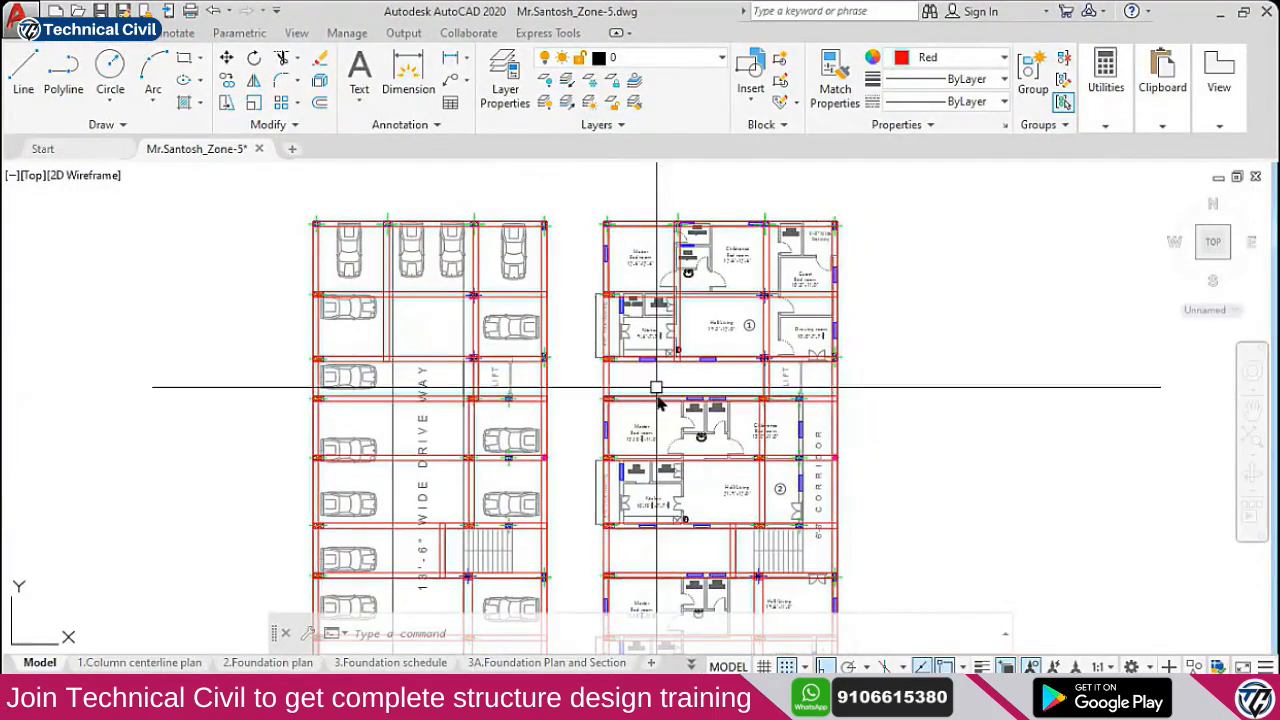
middle_drag(555, 418, 560, 303)
middle_drag(577, 451, 583, 367)
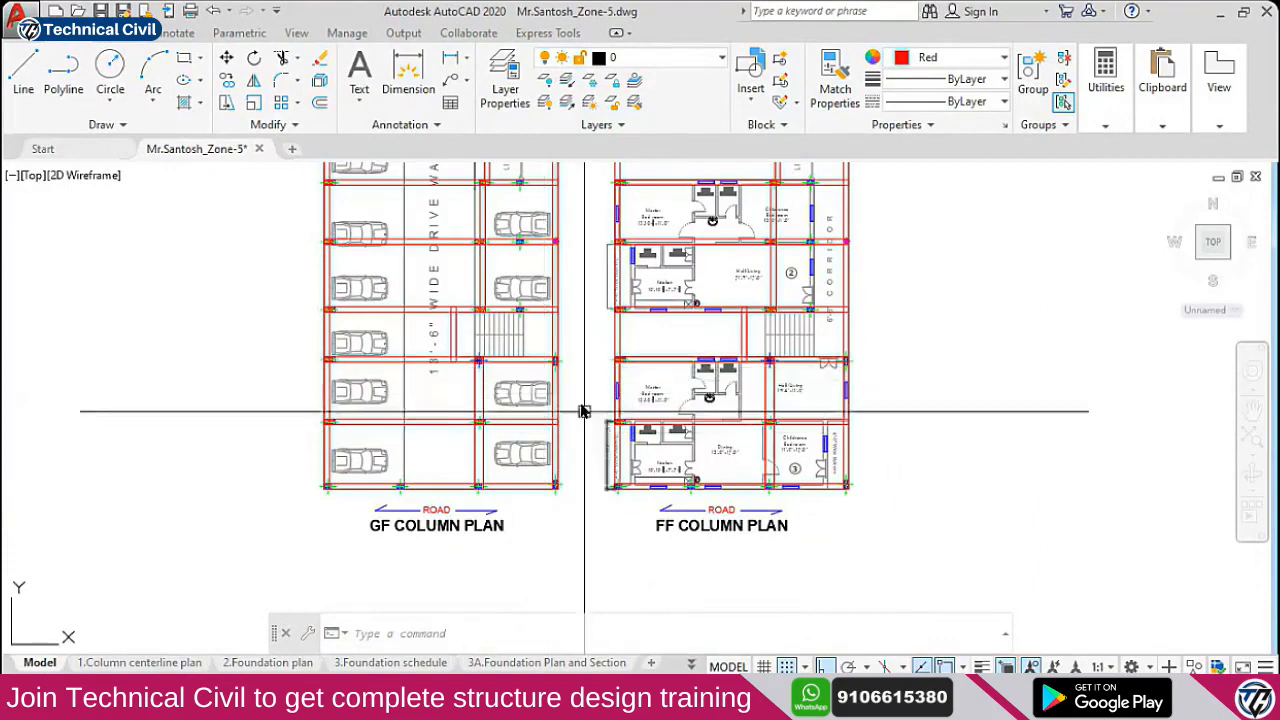
middle_drag(572, 347, 584, 417)
middle_drag(551, 365, 551, 425)
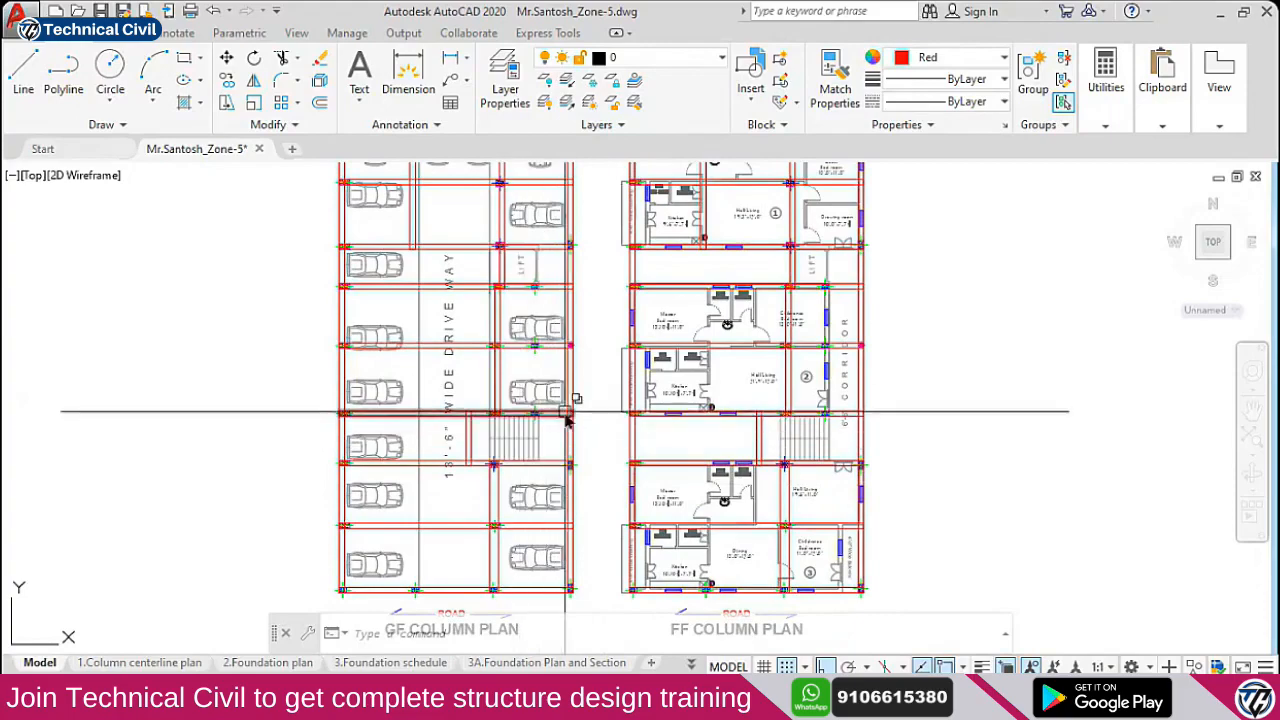
middle_drag(513, 398, 513, 418)
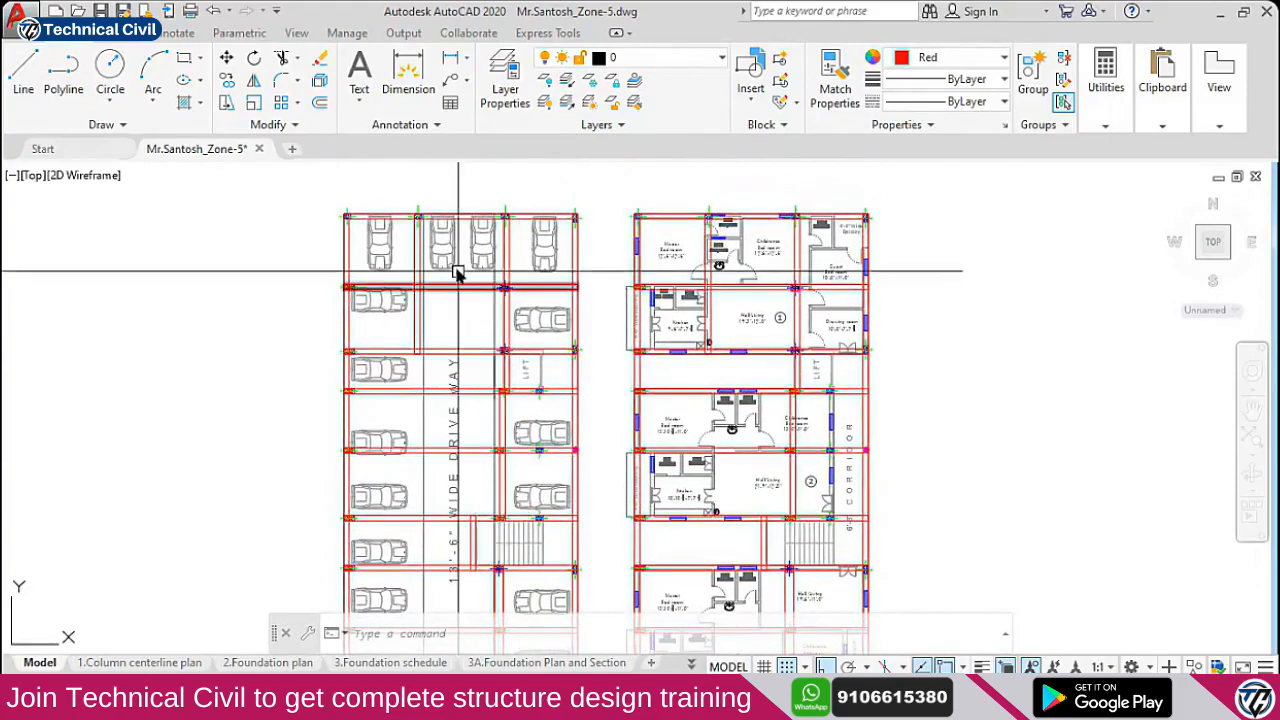
Erase the short vertical beam lines below the second top-row column in both the GF and FF column plans
scroll(415, 237, up, 2)
scroll(537, 263, up, 3)
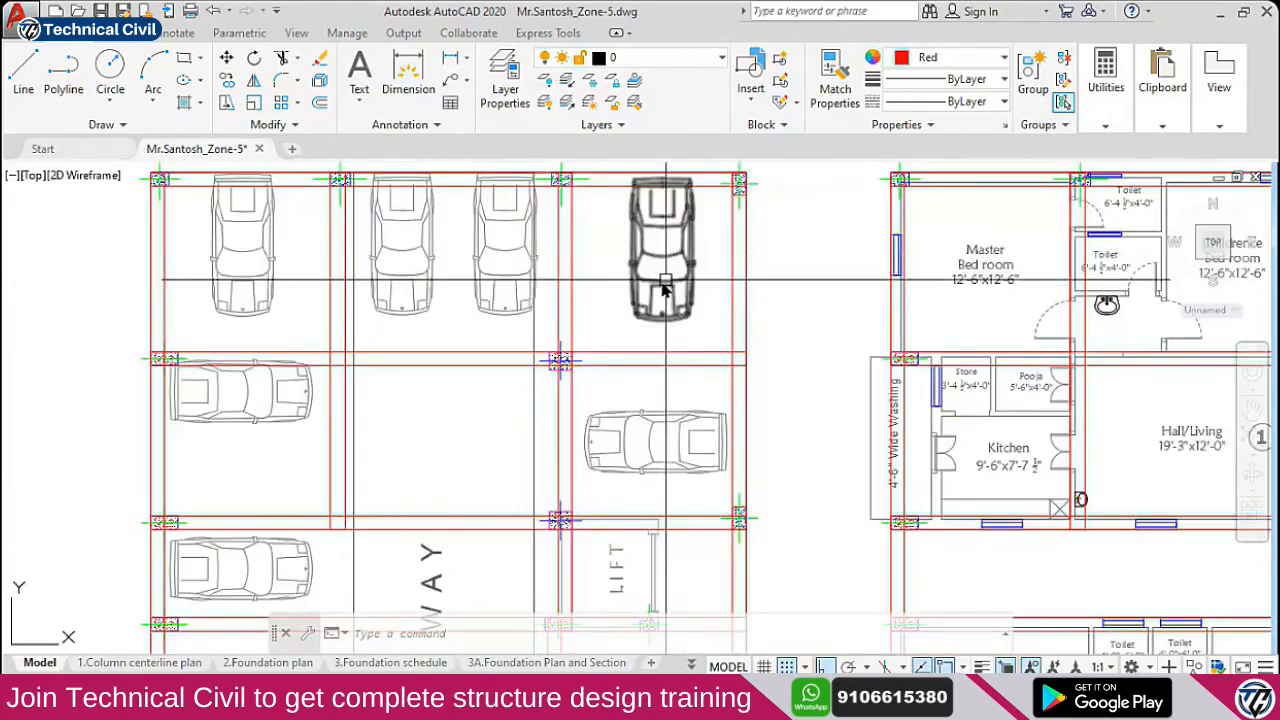
click(277, 325)
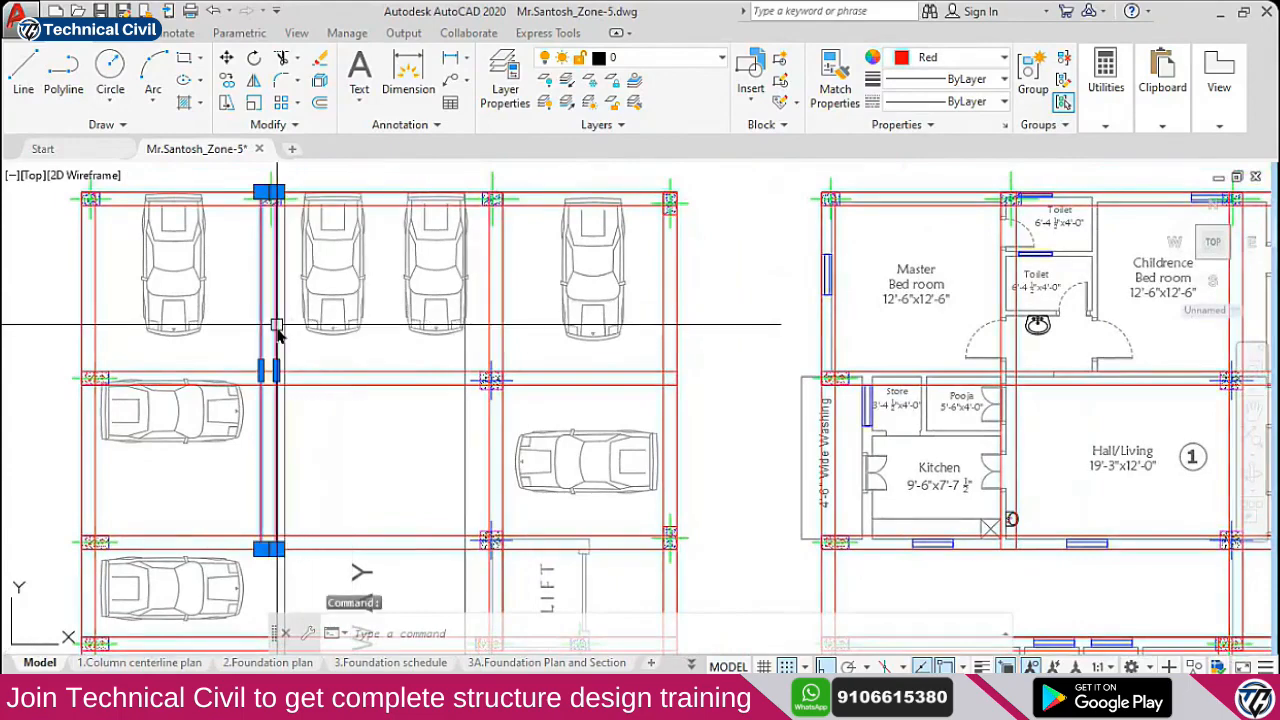
scroll(318, 342, down, 2)
middle_drag(392, 417, 395, 227)
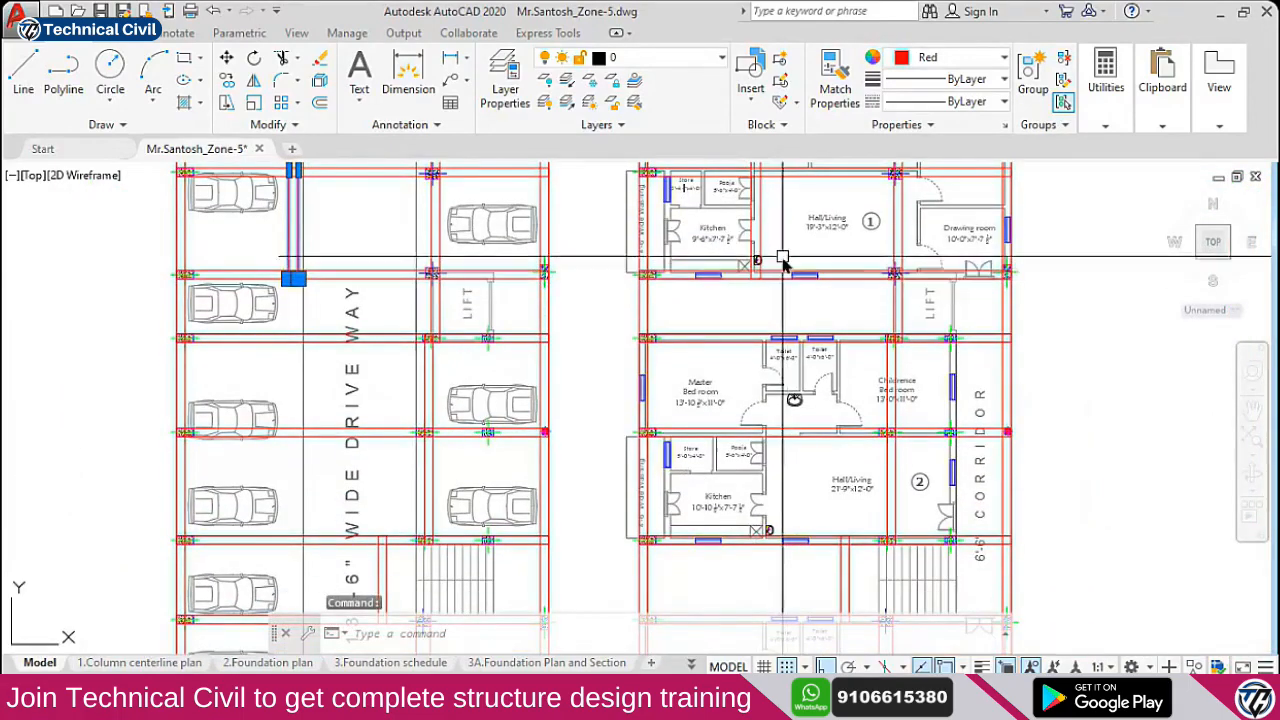
middle_drag(760, 258, 772, 426)
click(766, 362)
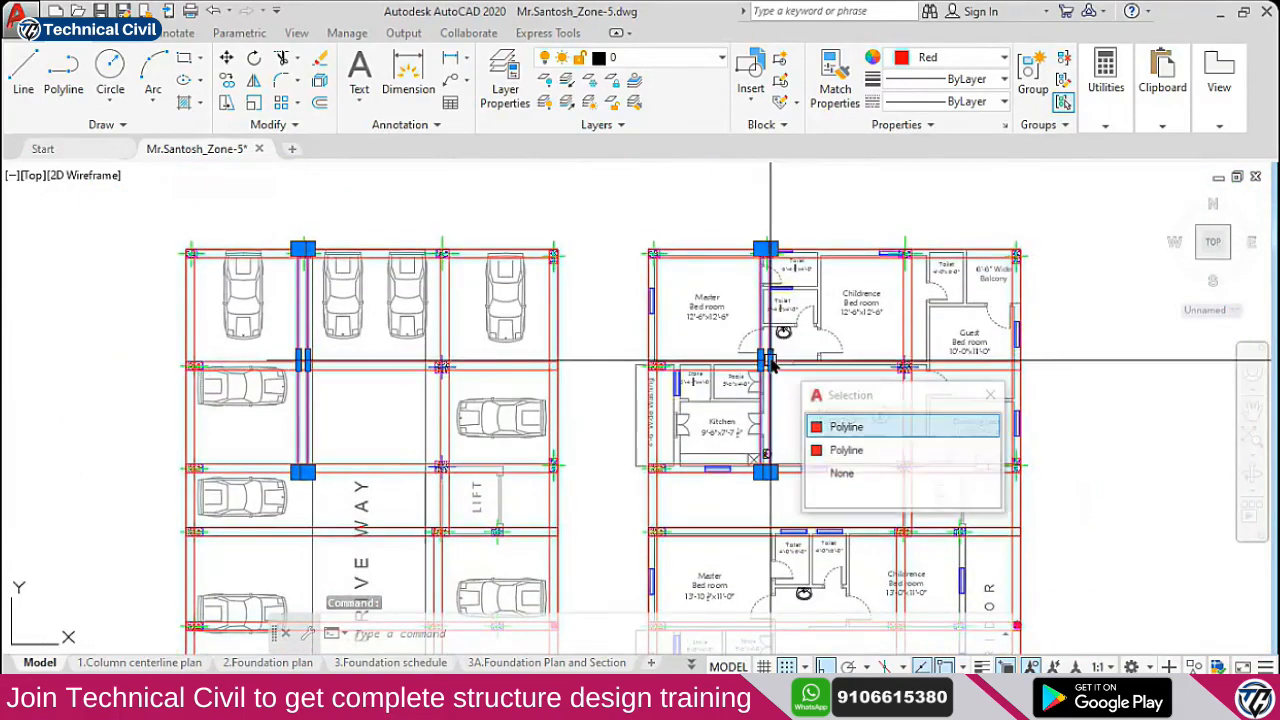
text(E)
key(Return)
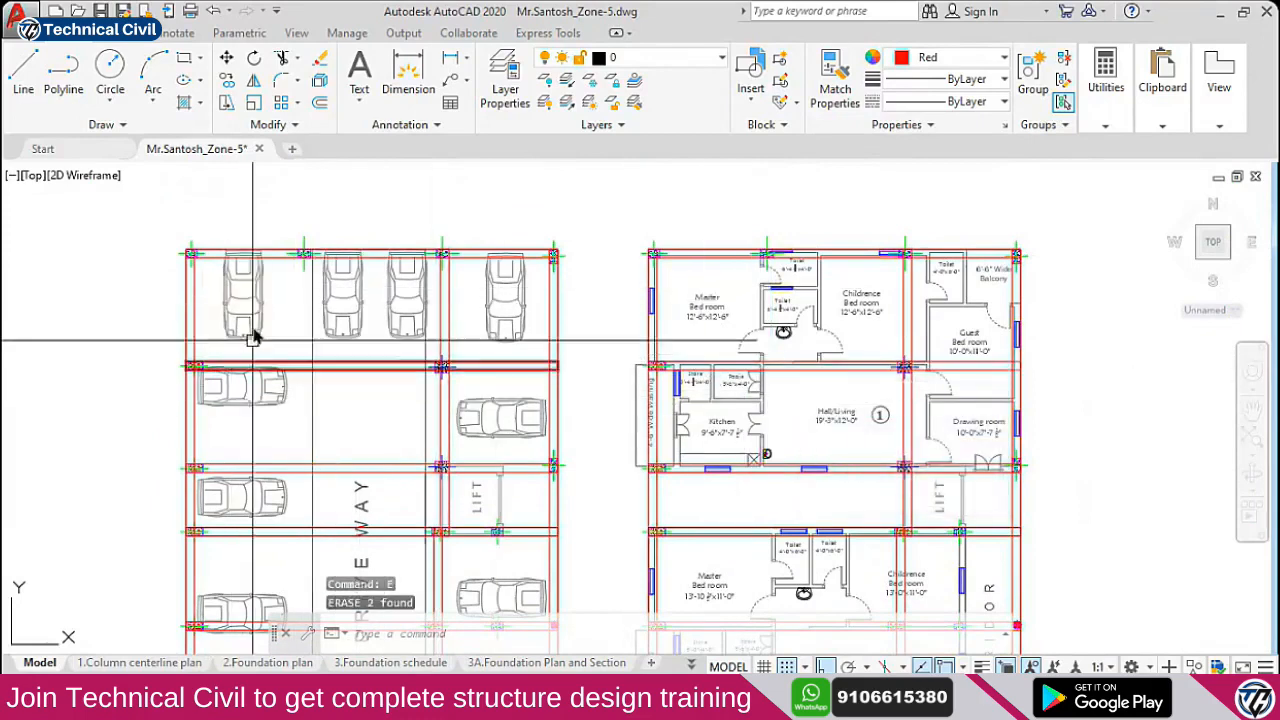
Erase the wide drive way label and the drive way boundary lines from the GF column plan
mouse_move(394, 354)
middle_down()
mouse_move(368, 328)
mouse_move(446, 354)
mouse_move(437, 365)
mouse_move(366, 318)
middle_up()
click(366, 316)
click(243, 317)
text(E)
key(Return)
key(Return)
click(327, 390)
key(Return)
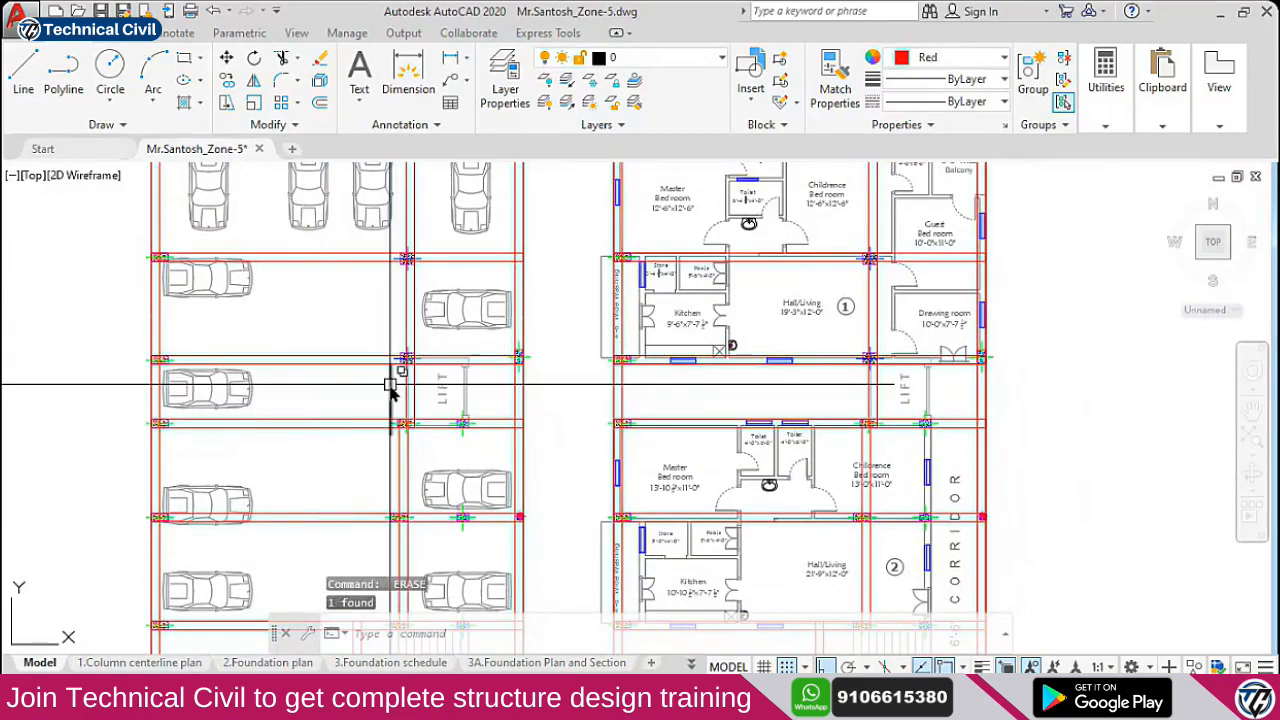
text(u)
key(Return)
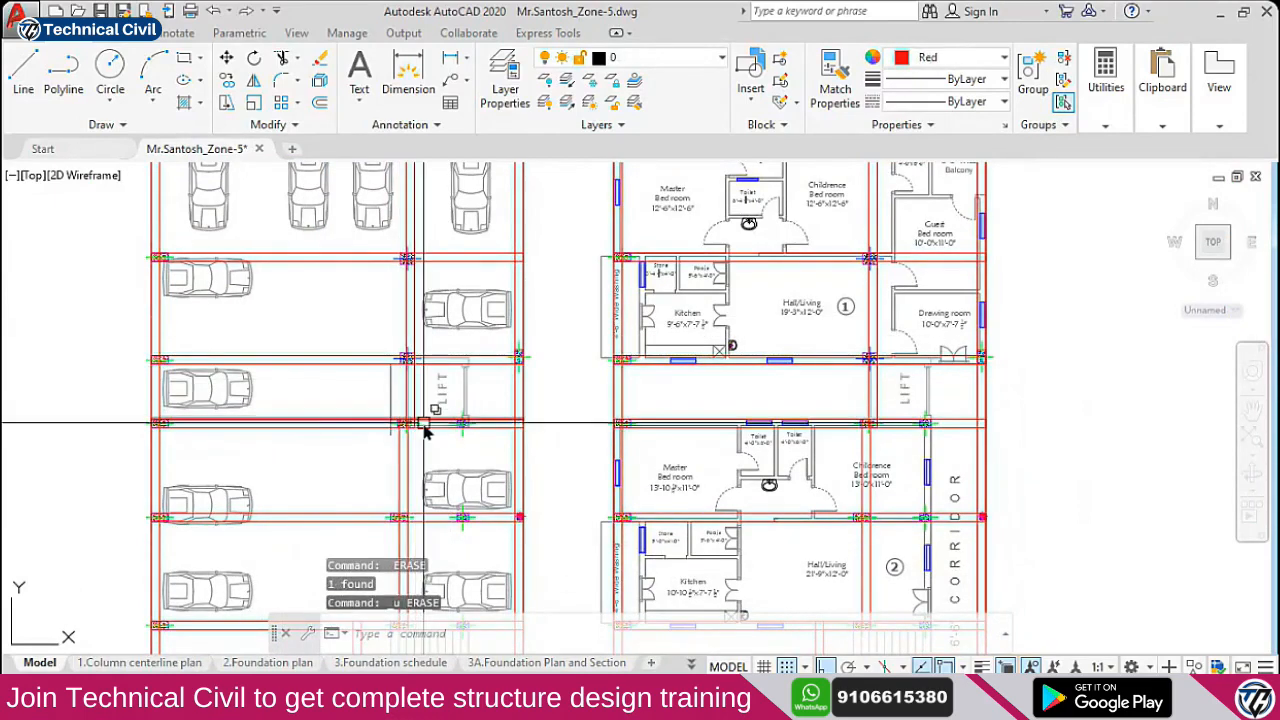
click(334, 396)
text(E)
key(Return)
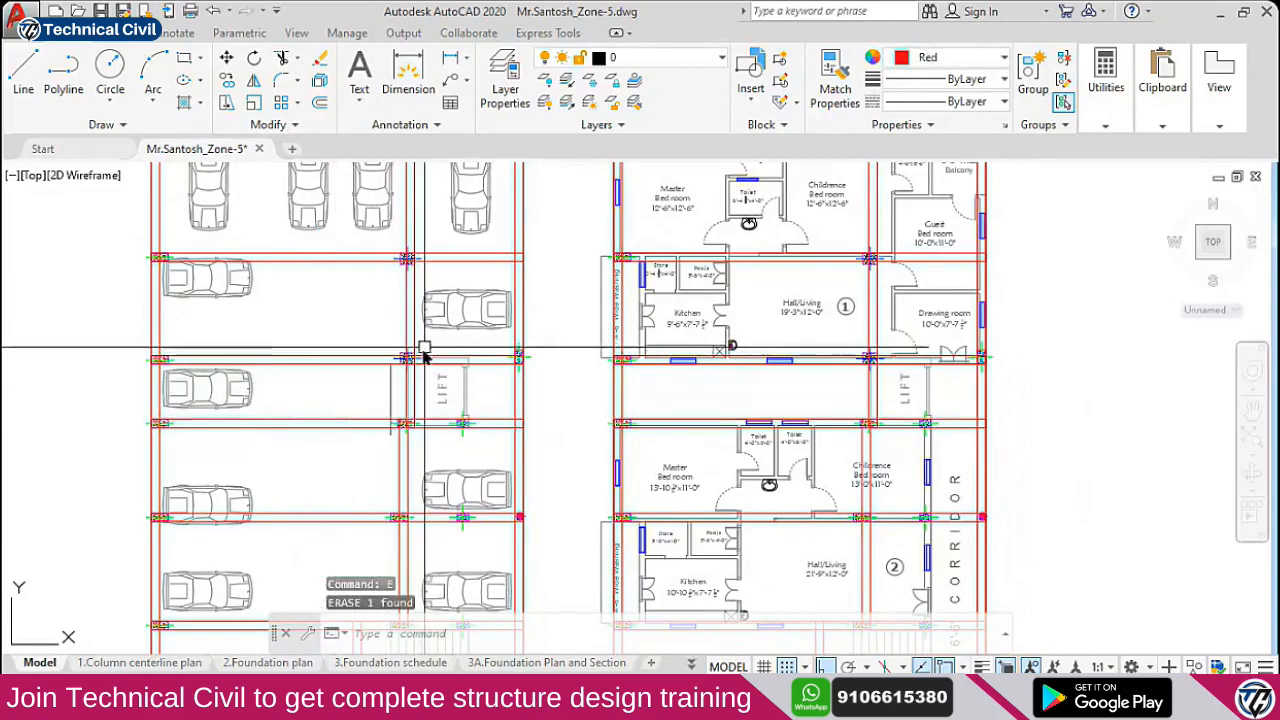
Erase the parked cars in the left bays just below the top row of the GF column plan
scroll(424, 355, down, 2)
click(301, 308)
text(E)
key(Return)
click(300, 262)
text(E)
key(Return)
Erase the remaining top-row cars and the car above the lift in the GF column plan
click(355, 257)
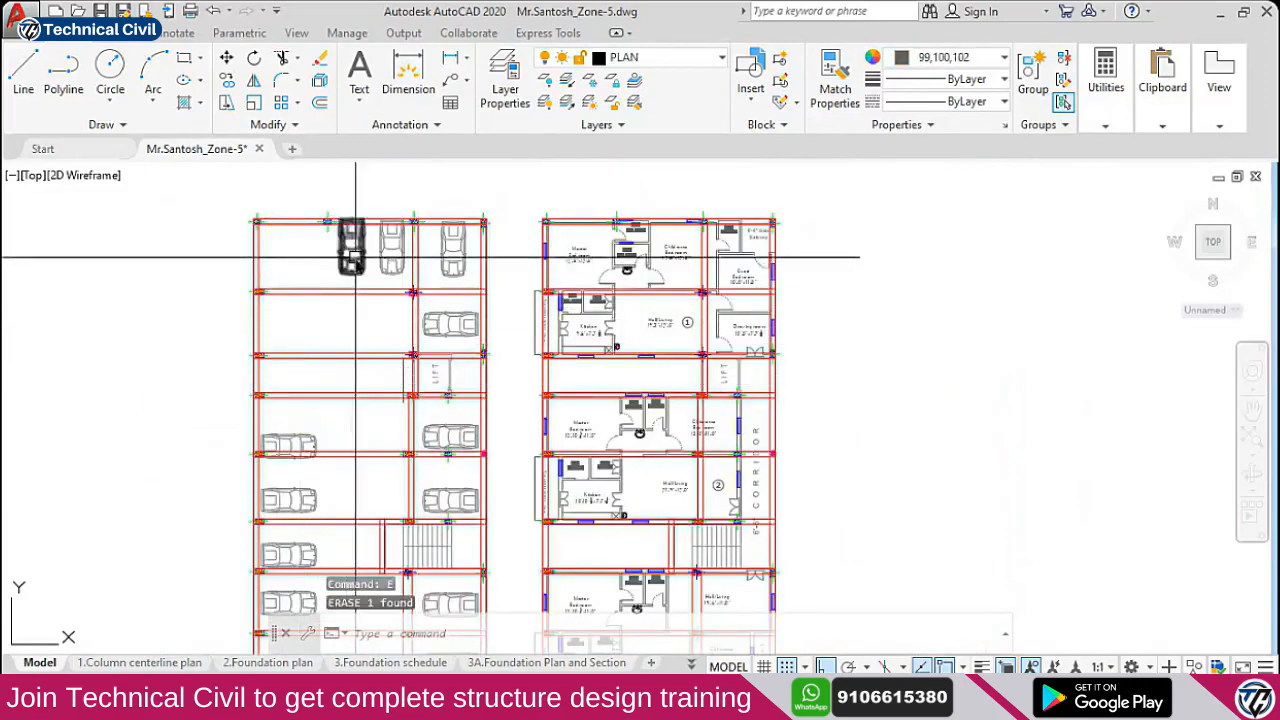
key(e)
key(Return)
click(450, 250)
key(e)
key(Return)
click(449, 323)
key(e)
key(Return)
click(458, 455)
key(Escape)
click(436, 455)
key(Escape)
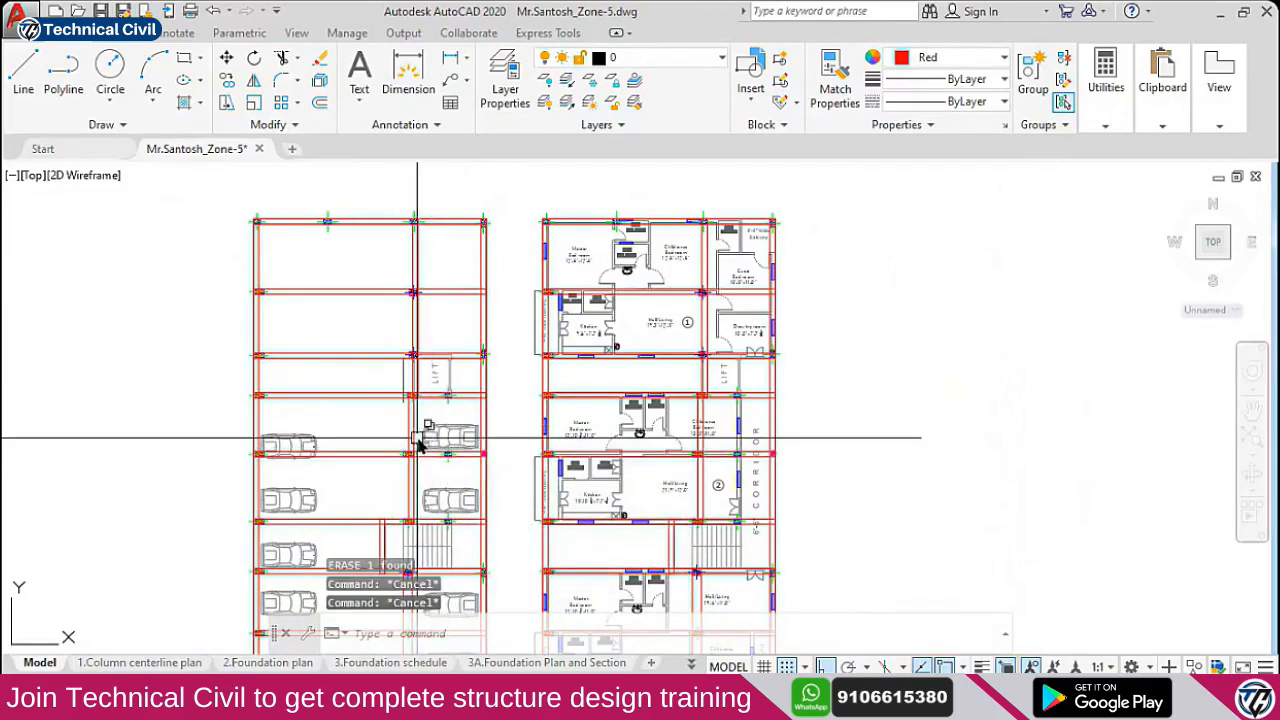
Erase all the remaining parked cars from the middle and lower bays of the GF column plan
key(Return)
middle_drag(343, 428, 320, 388)
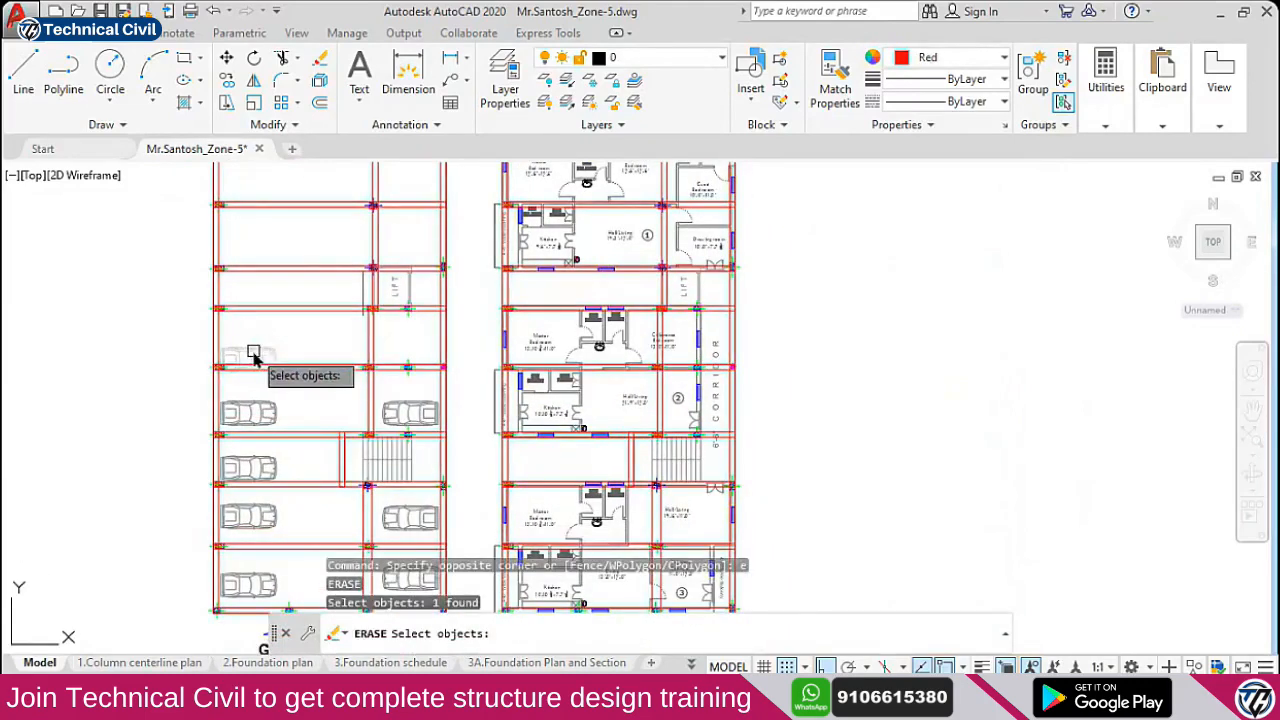
middle_drag(411, 402, 279, 353)
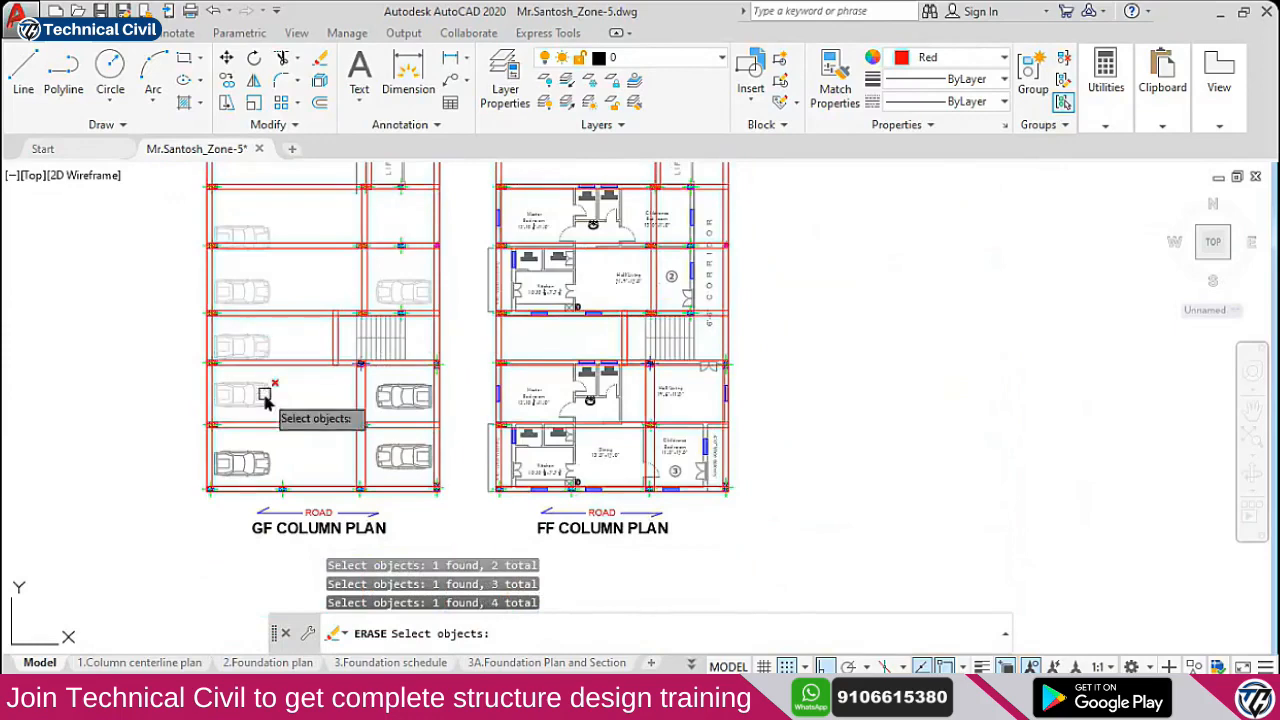
click(388, 450)
key(Return)
Examine the cleared GF column plan from the road side up to the top row of columns
middle_drag(463, 362, 470, 447)
scroll(414, 277, down, 2)
scroll(409, 277, up, 5)
scroll(416, 307, down, 3)
scroll(420, 300, down, 2)
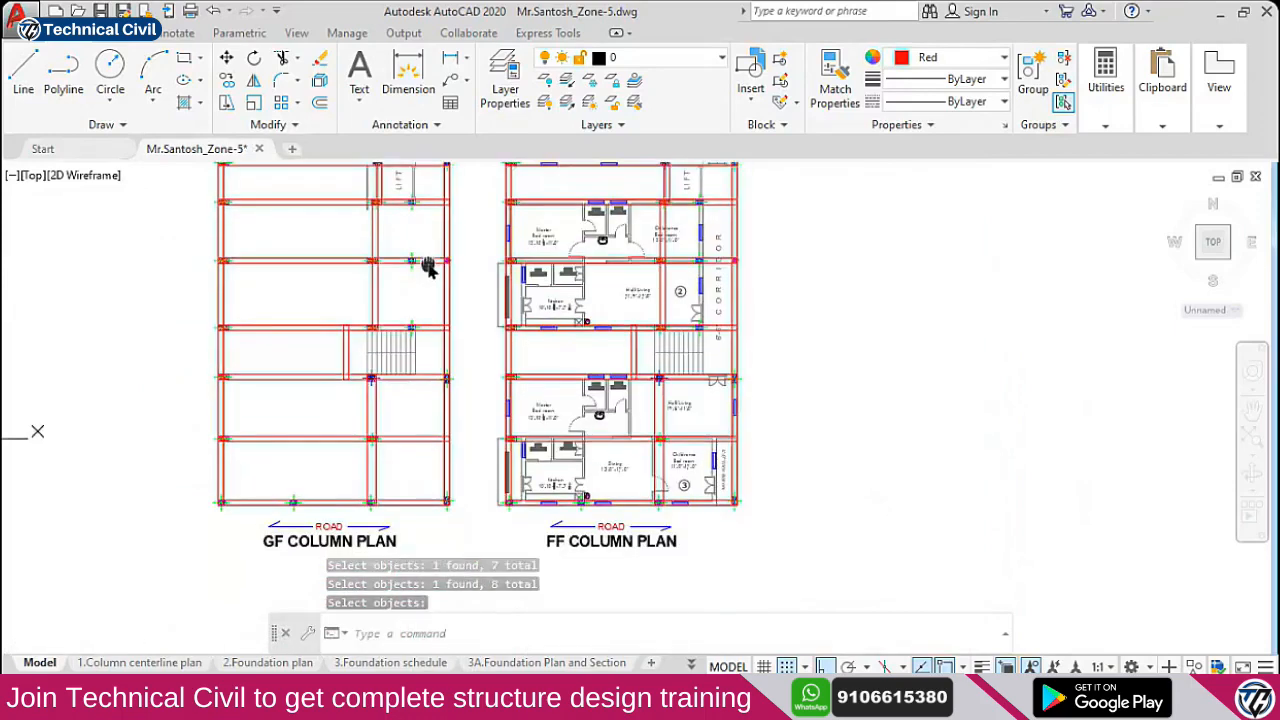
scroll(313, 440, down, 2)
click(303, 432)
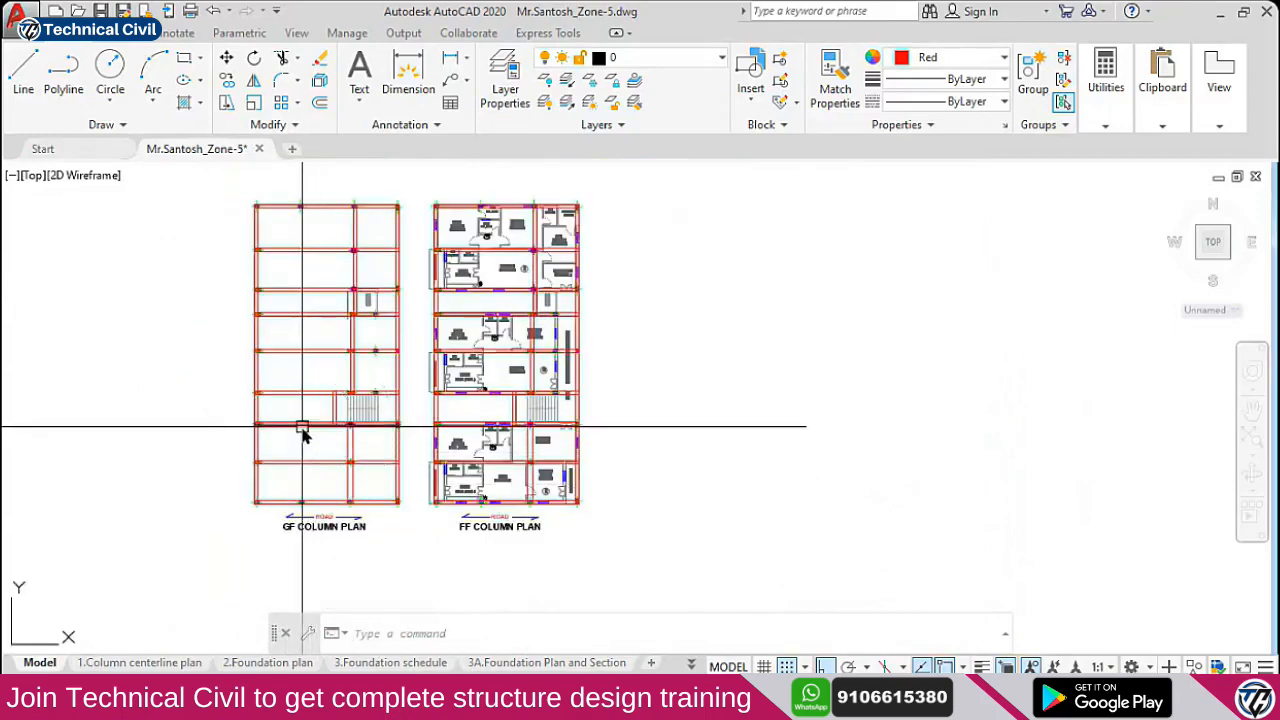
key(Escape)
Draw two vertical construction lines through the side faces of the second road-side column in the GF column plan
scroll(297, 511, up, 6)
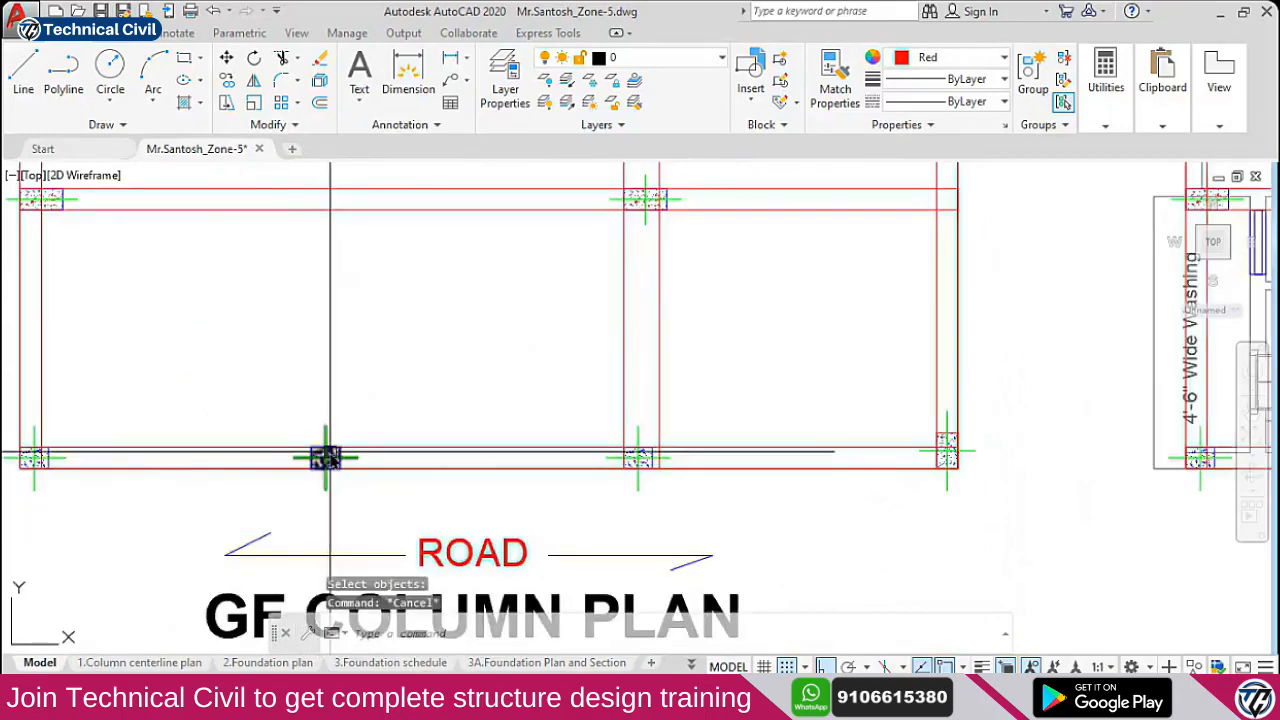
key(Escape)
text(l)
key(Return)
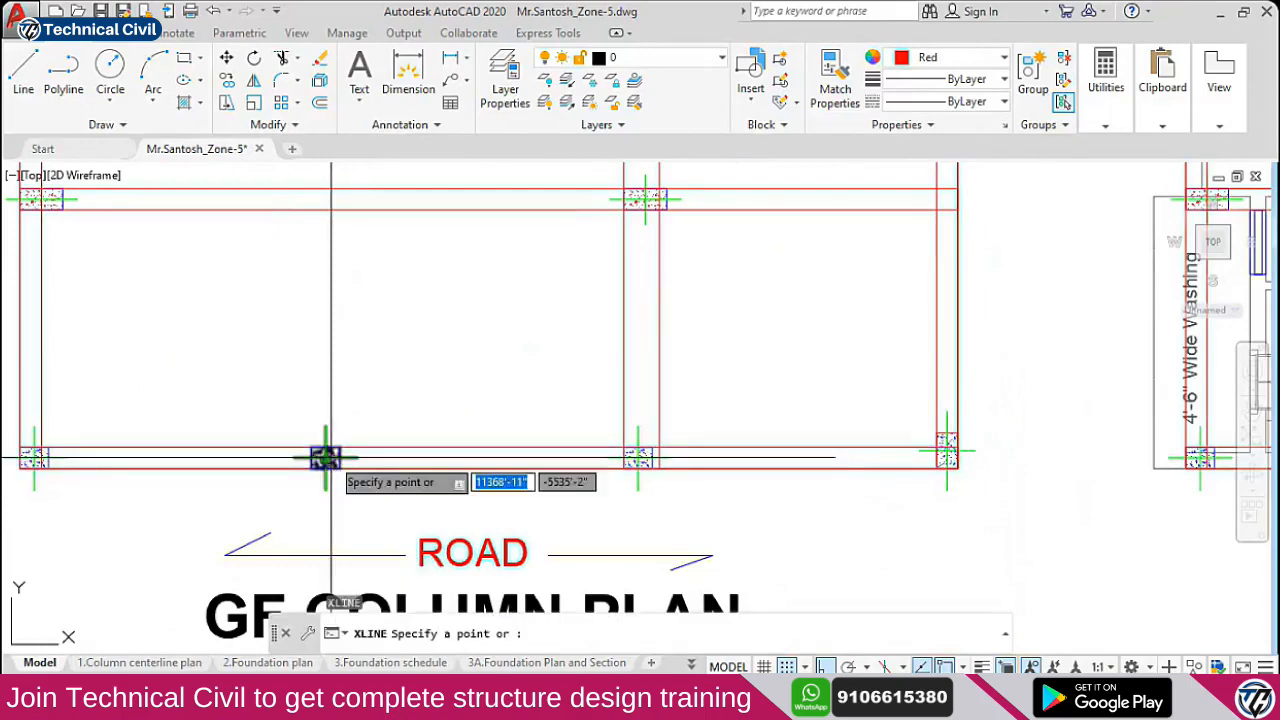
text(v)
key(Return)
scroll(315, 456, up, 4)
click(308, 440)
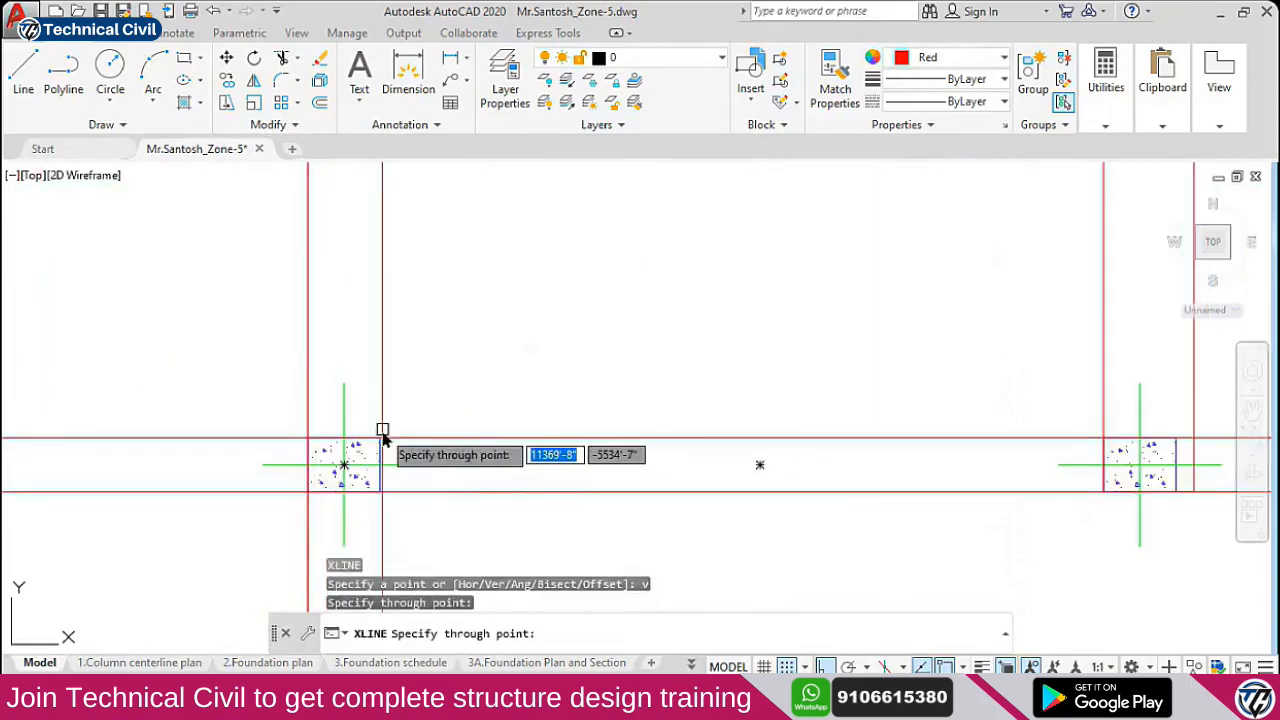
scroll(380, 440, down, 6)
key(Escape)
scroll(380, 349, up, 5)
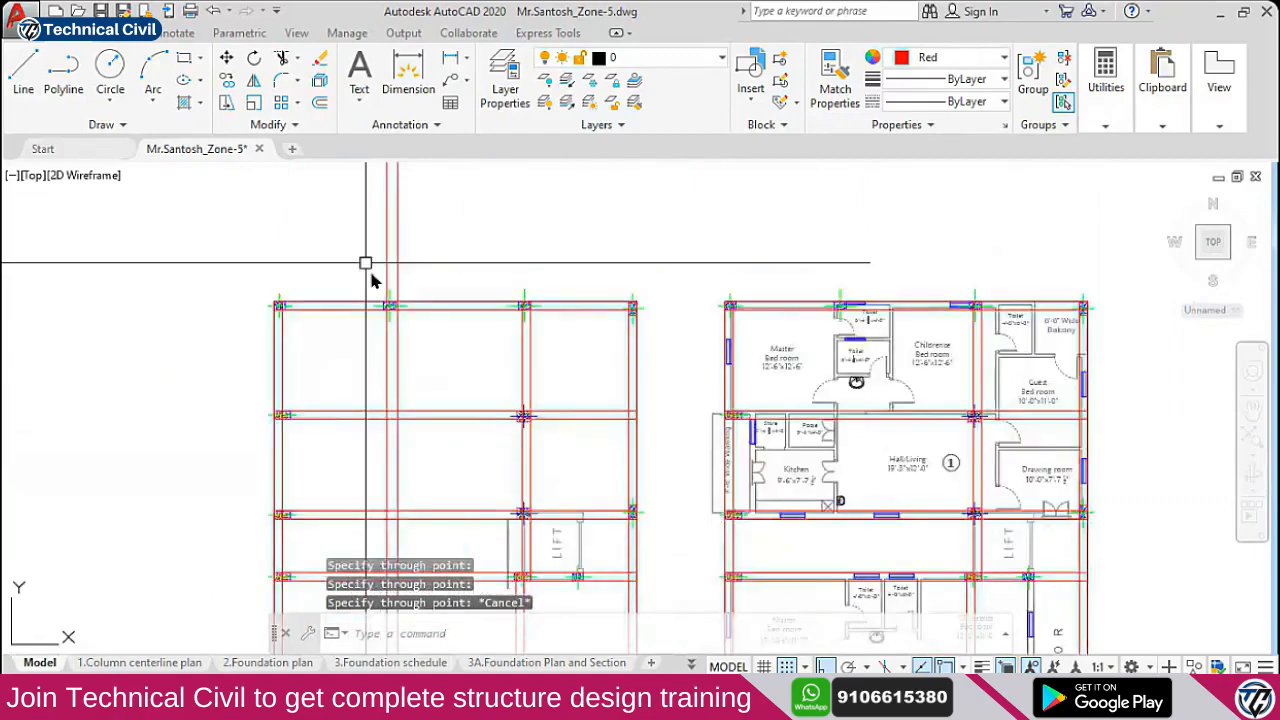
Check how the second top-row column lines up with the construction lines and compare its position in the FF column plan
scroll(430, 334, down, 6)
key(Escape)
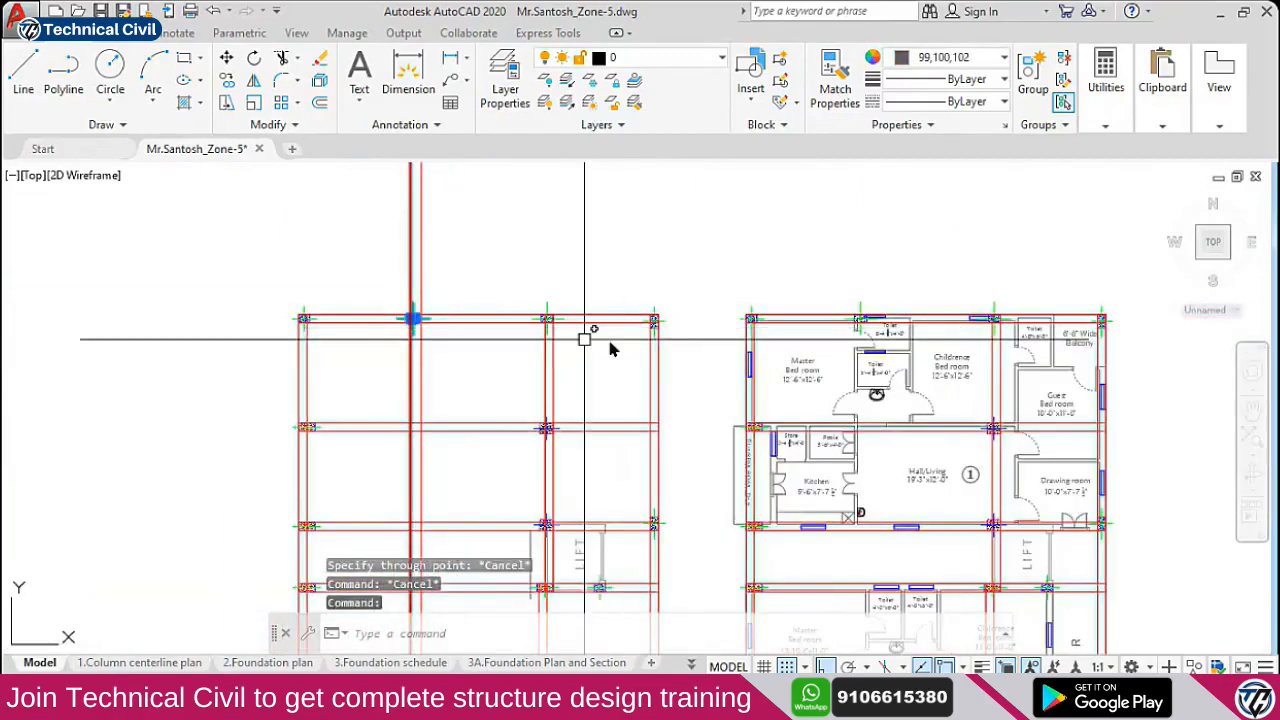
scroll(850, 340, up, 4)
key(Escape)
scroll(737, 306, down, 5)
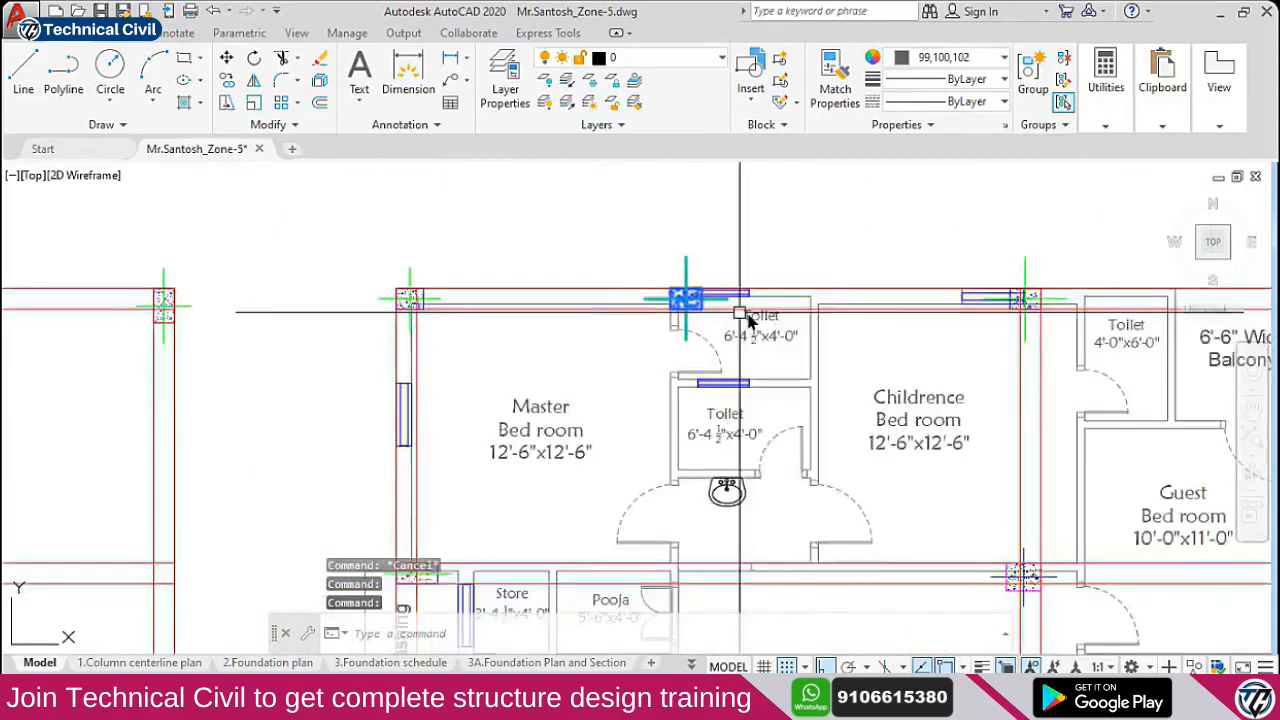
scroll(485, 332, up, 2)
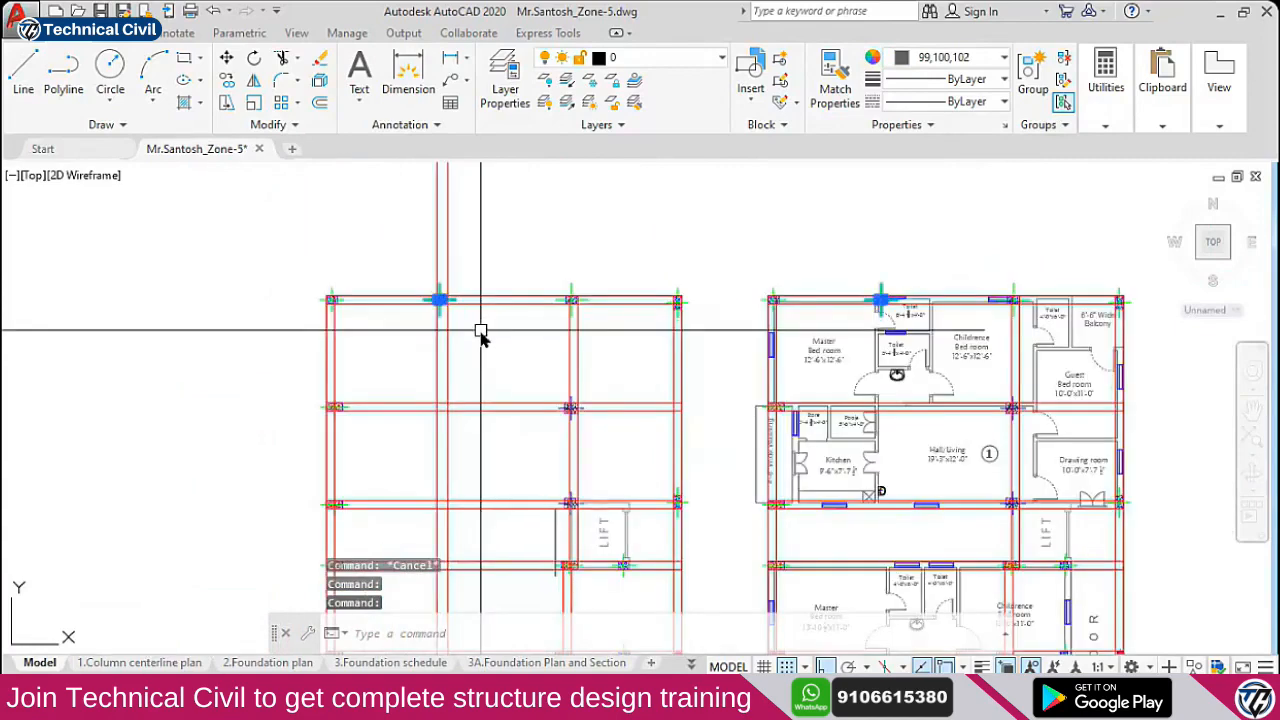
scroll(482, 332, down, 2)
scroll(595, 435, down, 1)
scroll(720, 486, up, 6)
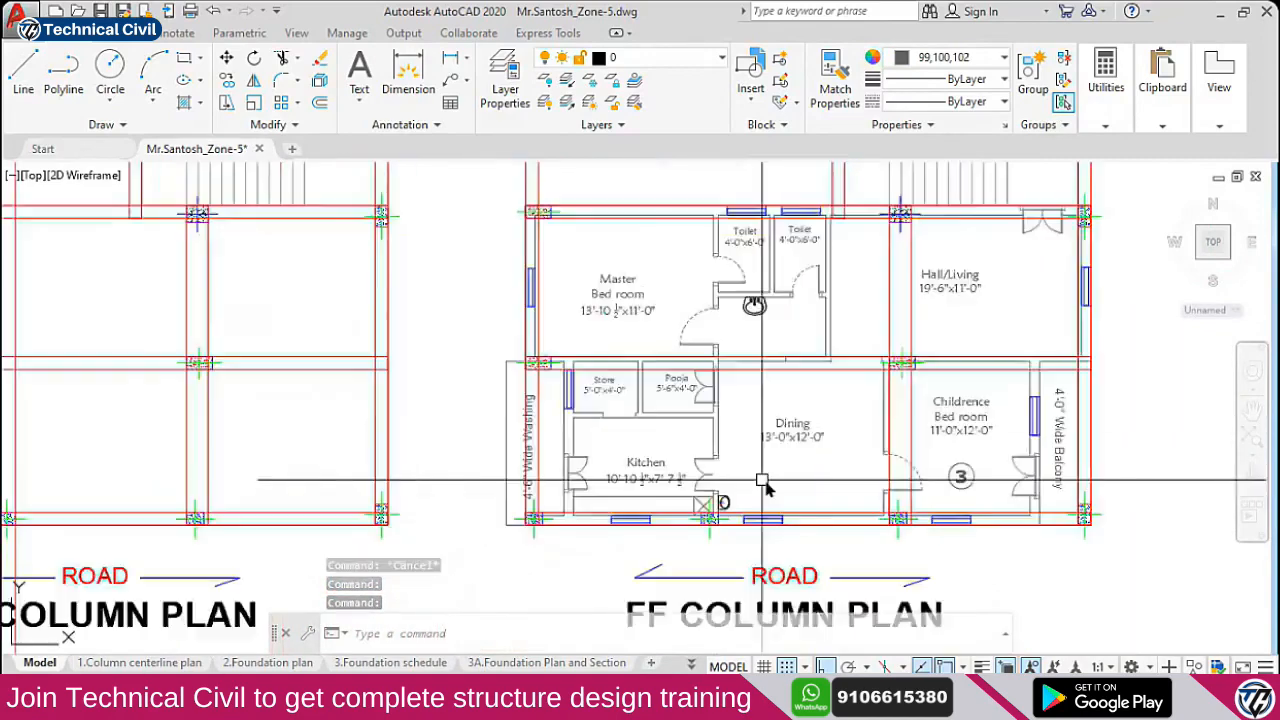
scroll(671, 523, up, 3)
scroll(671, 534, down, 8)
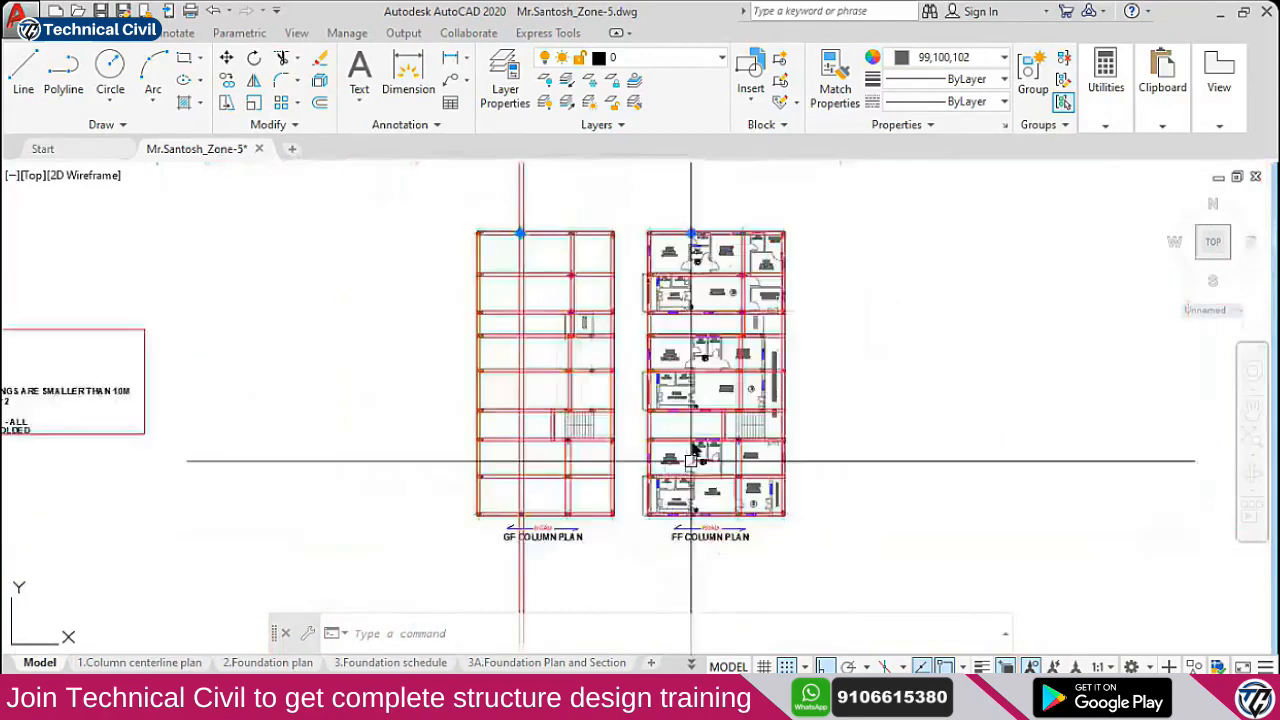
scroll(685, 300, up, 10)
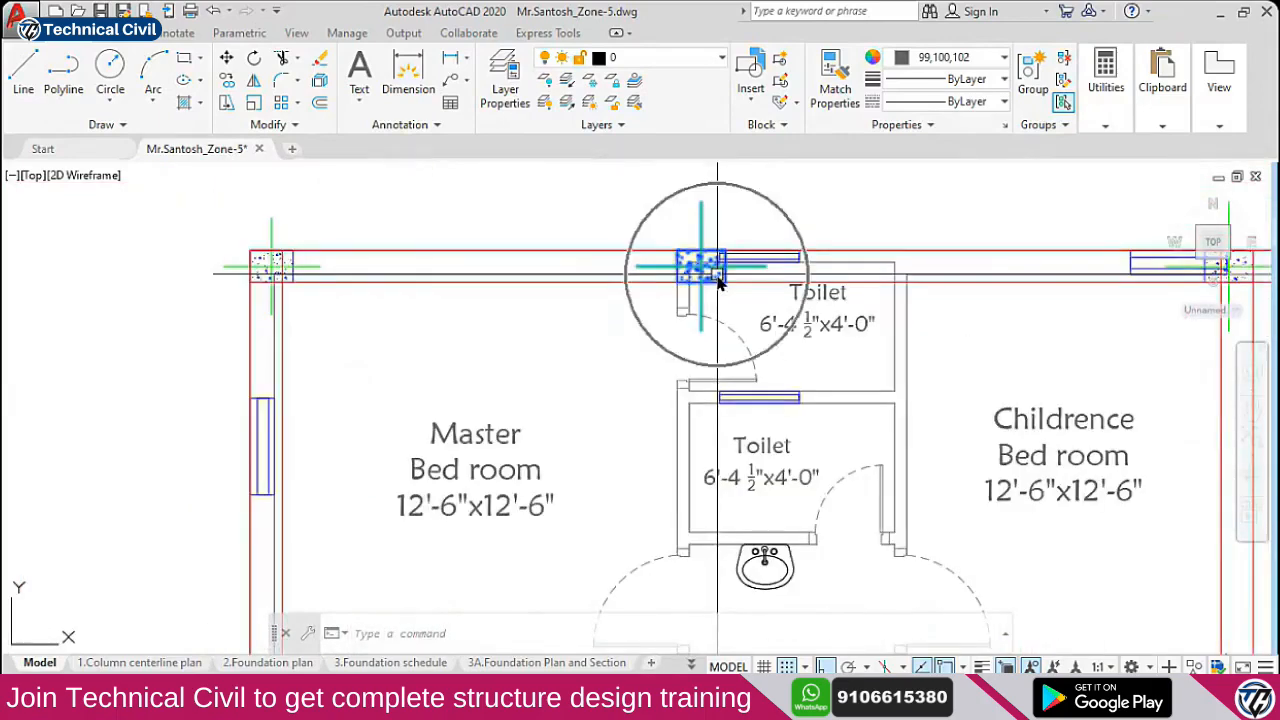
scroll(712, 285, down, 5)
scroll(709, 275, up, 1)
scroll(650, 290, down, 4)
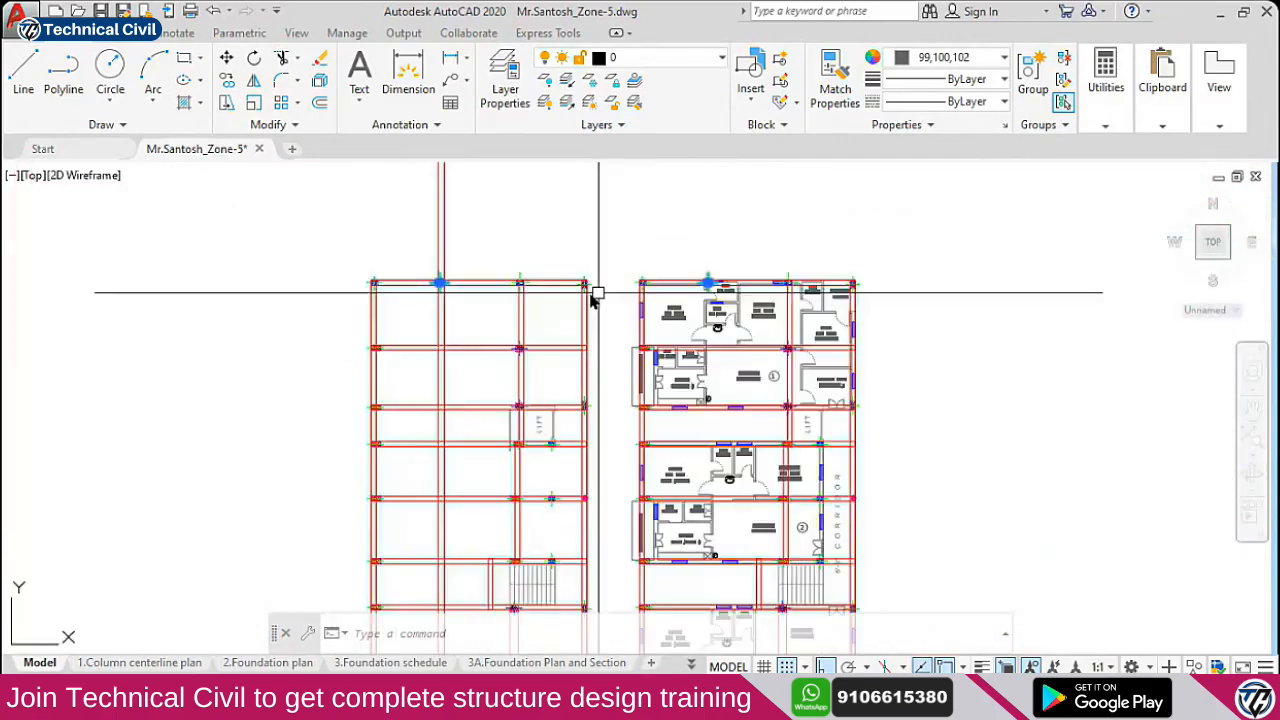
Erase the two vertical construction lines from the GF column plan
click(441, 240)
click(340, 222)
click(486, 351)
text(e)
key(Return)
Examine the beams around unit 1 in the FF column plan and compare them with the original parking and floor plans
scroll(718, 292, up, 4)
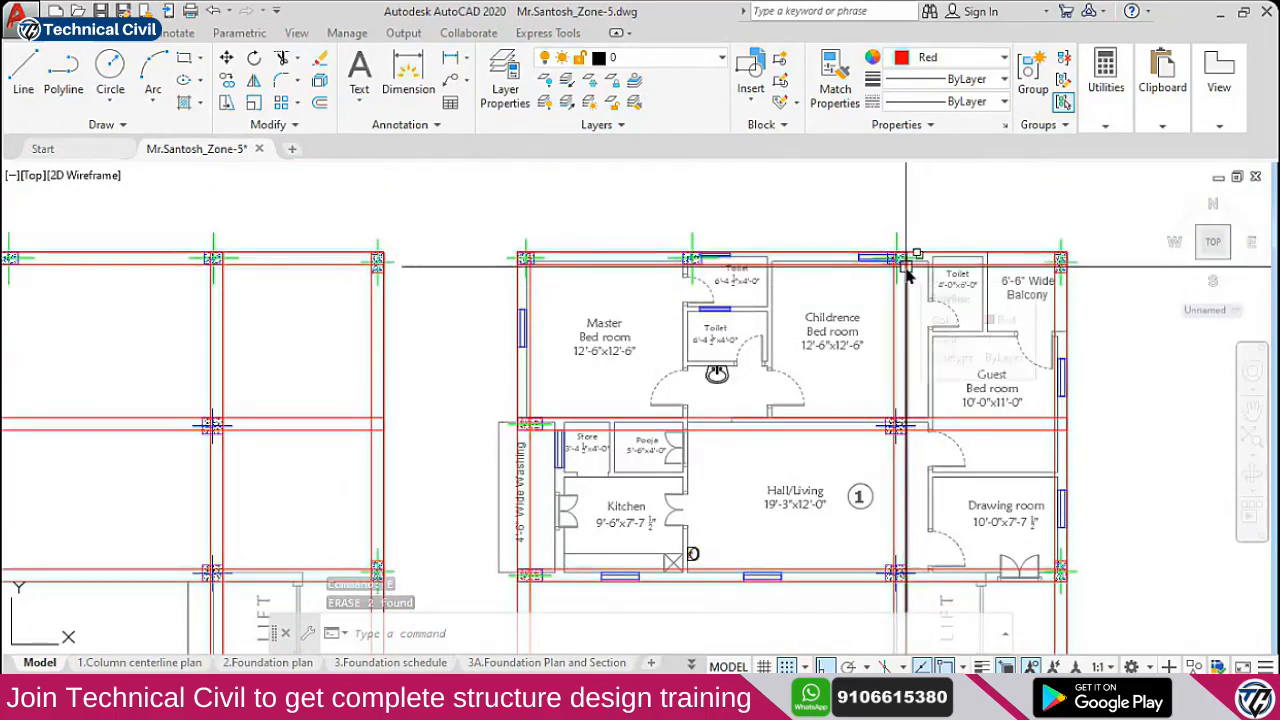
scroll(885, 415, down, 3)
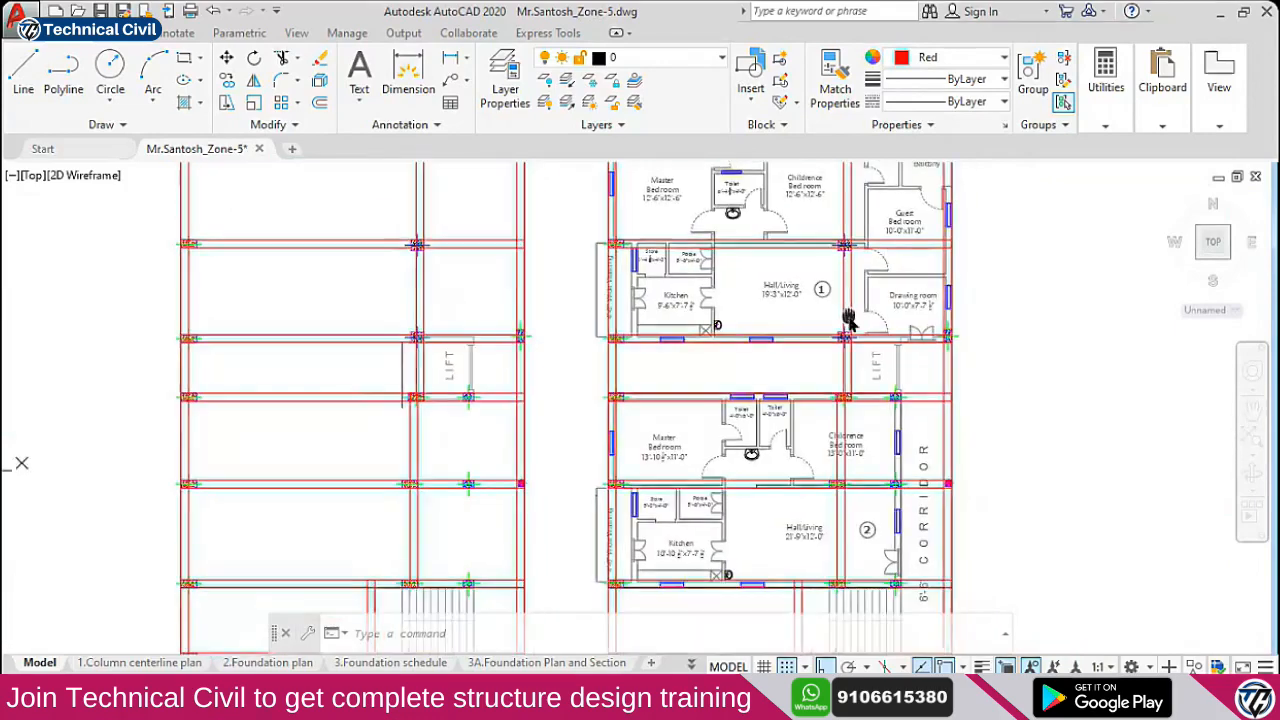
middle_drag(853, 277, 853, 389)
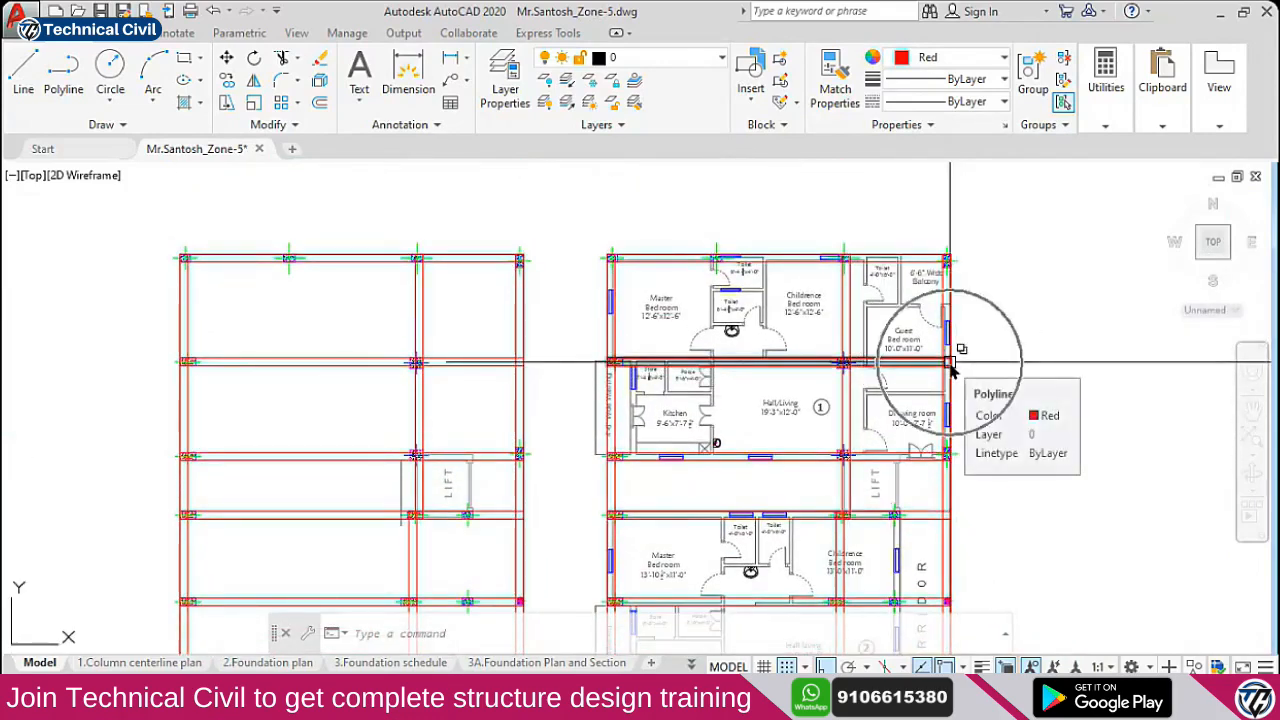
scroll(950, 370, down, 5)
scroll(640, 360, up, 8)
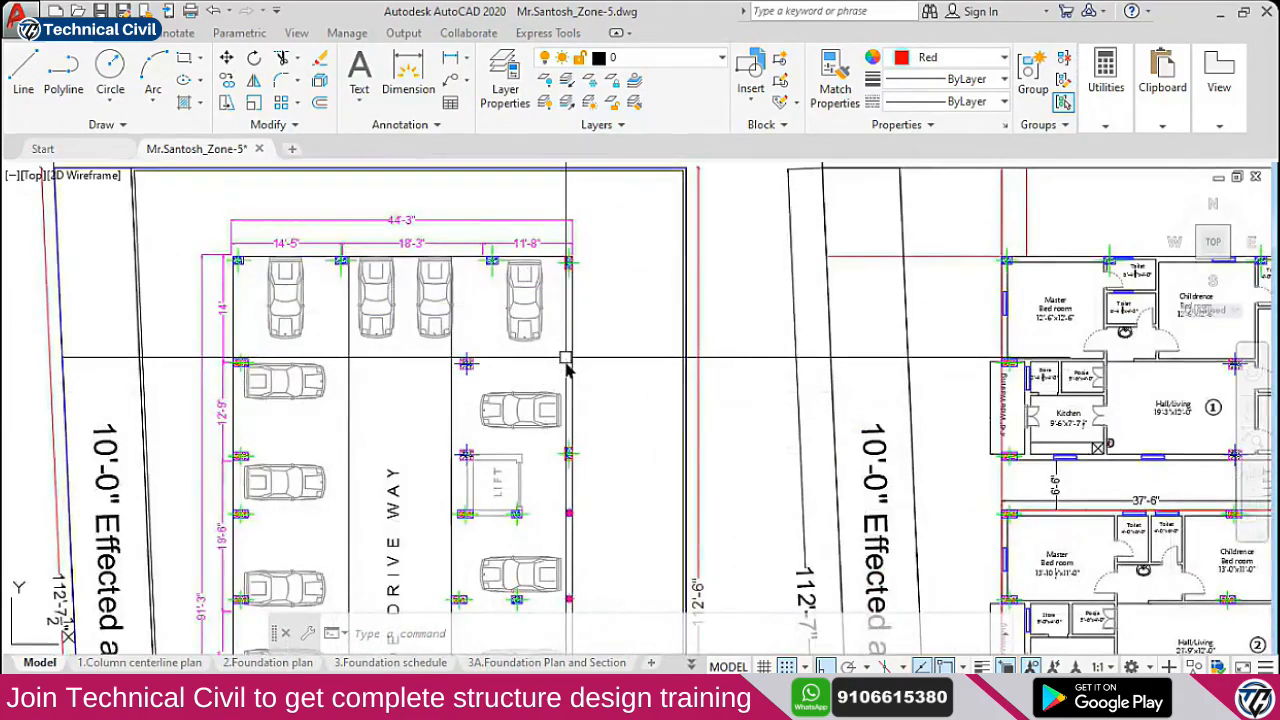
scroll(566, 368, down, 3)
scroll(540, 344, up, 2)
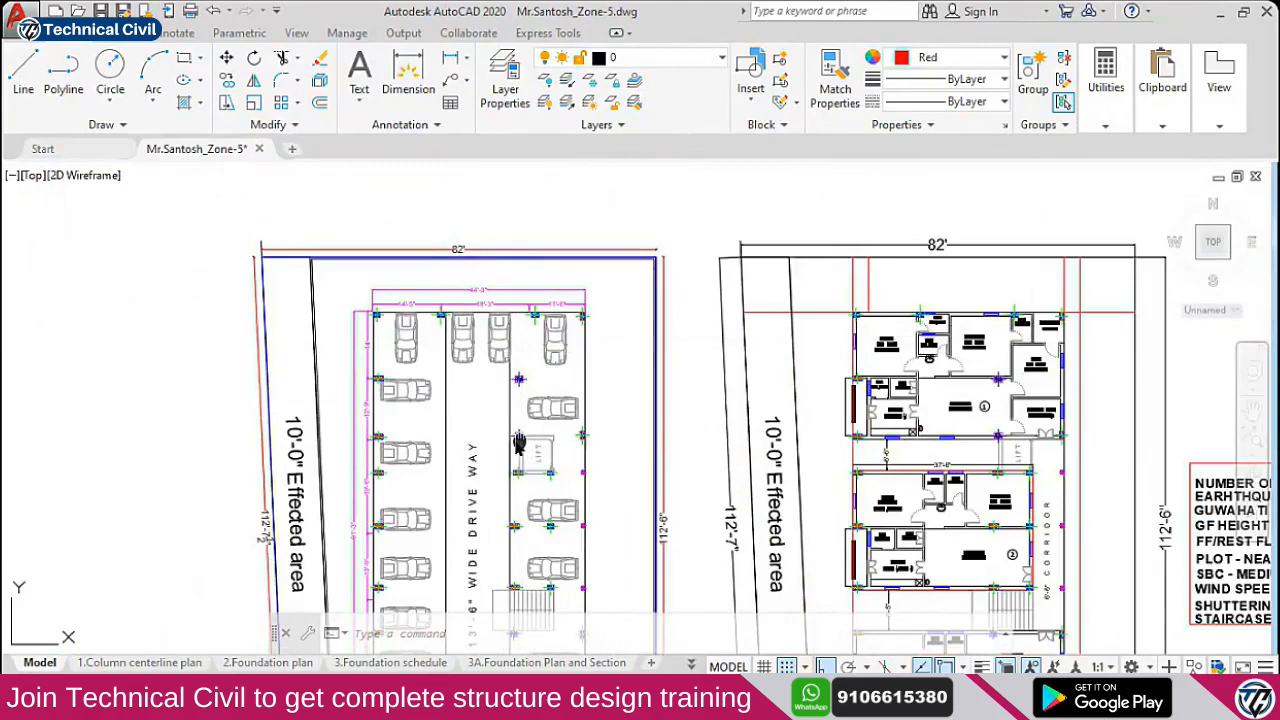
Erase the third top-row column from both the GF column plan and the FF column plan
middle_drag(519, 443, 491, 415)
scroll(522, 358, up, 2)
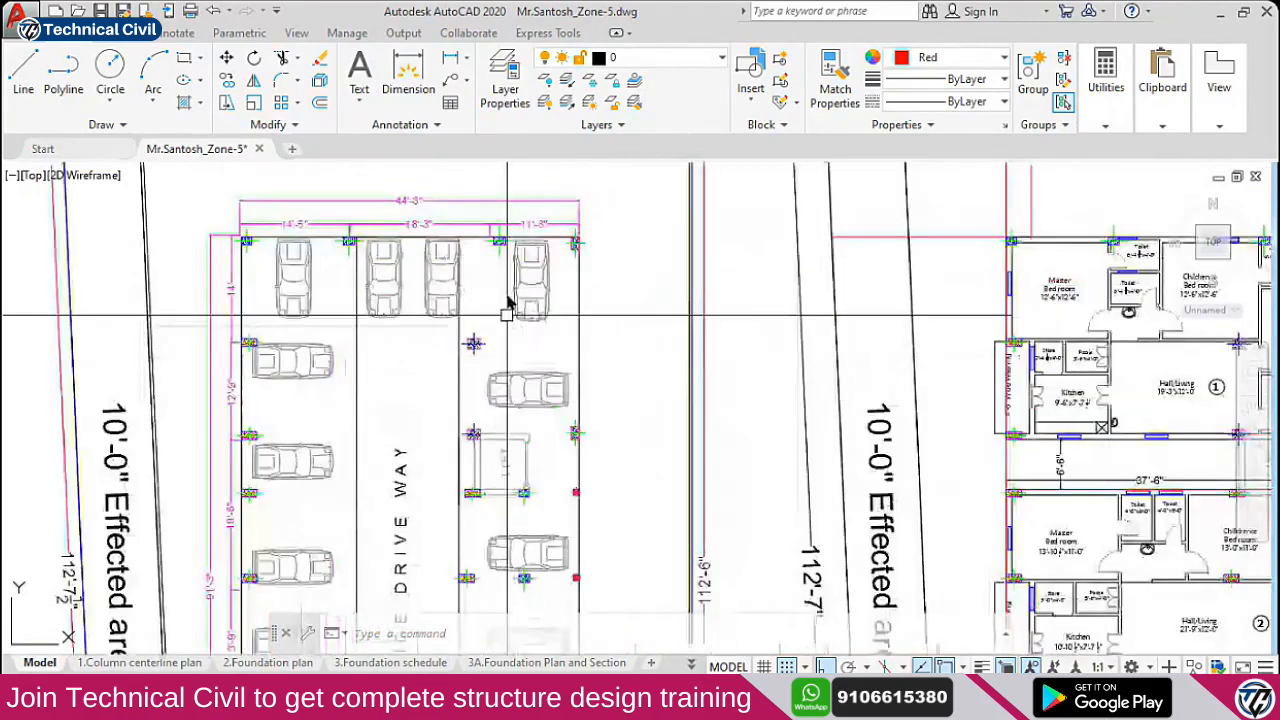
middle_drag(505, 275, 500, 323)
click(494, 295)
scroll(471, 308, down, 4)
scroll(775, 300, up, 4)
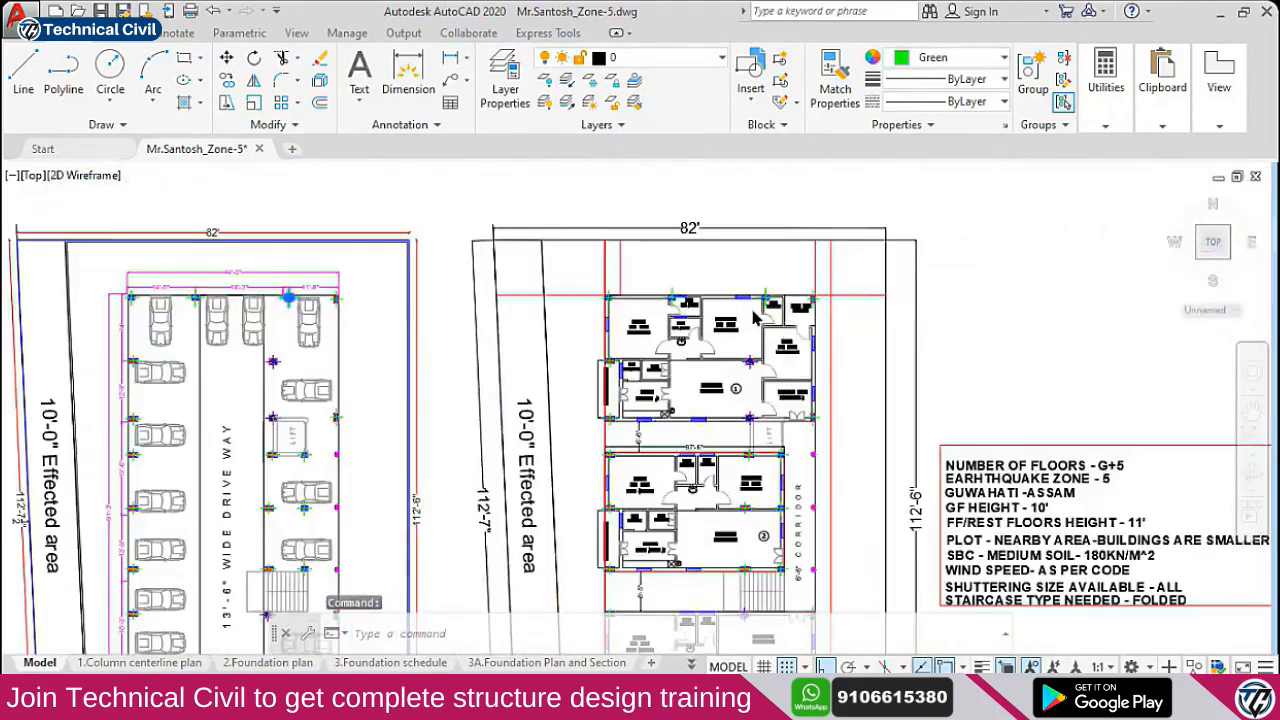
scroll(772, 292, down, 3)
text(e)
key(Return)
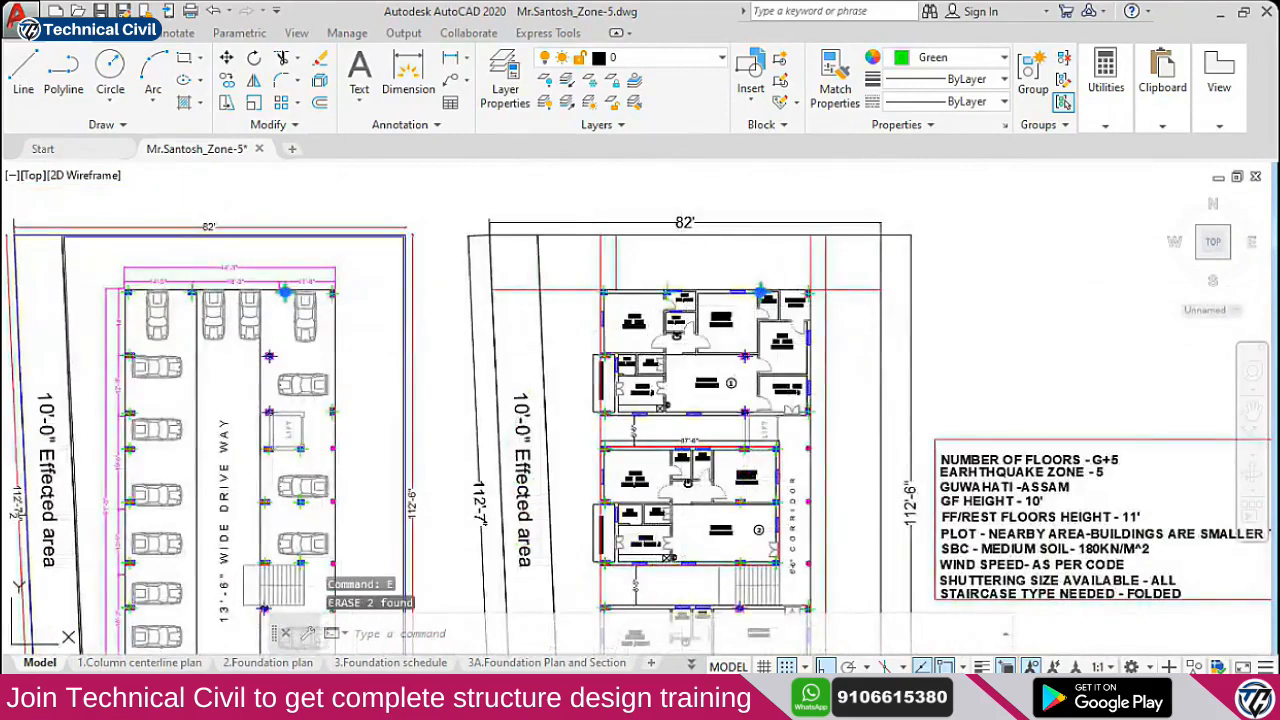
Copy the third top-row column from the red beam layout to the matching position in the GF and FF column plans
scroll(849, 289, down, 2)
scroll(820, 360, up, 7)
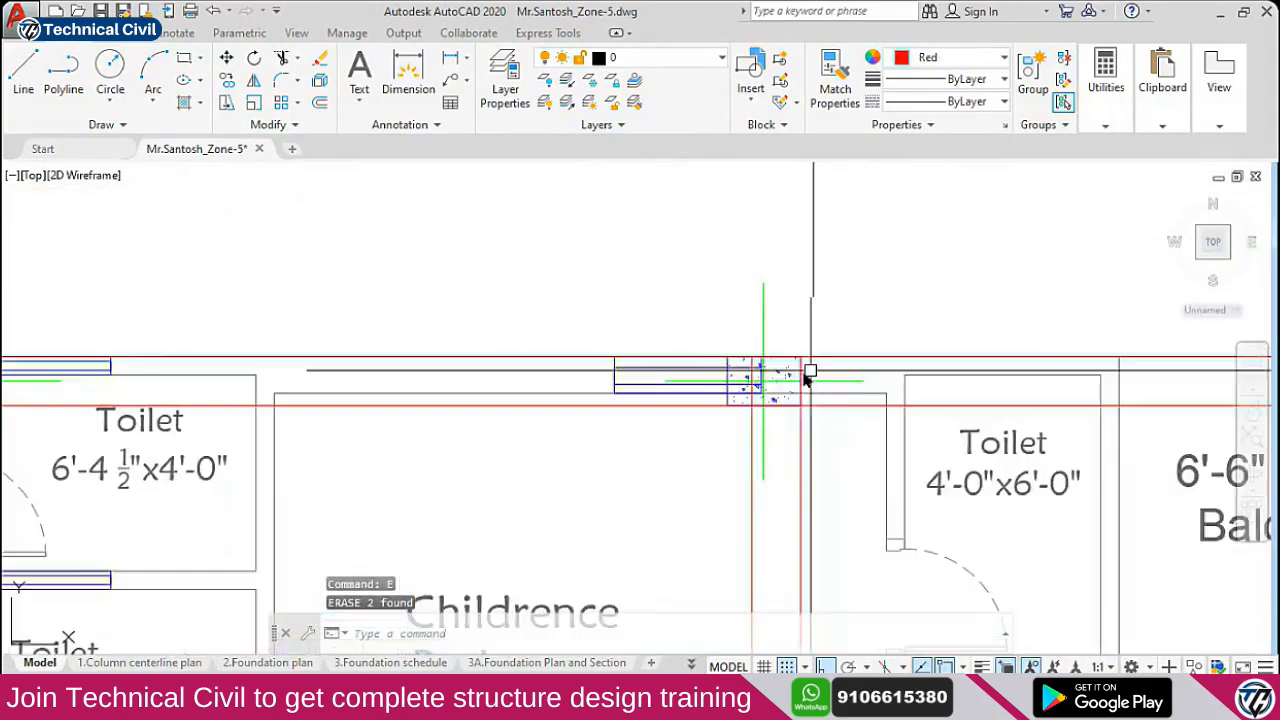
scroll(772, 380, down, 4)
text(co)
key(Return)
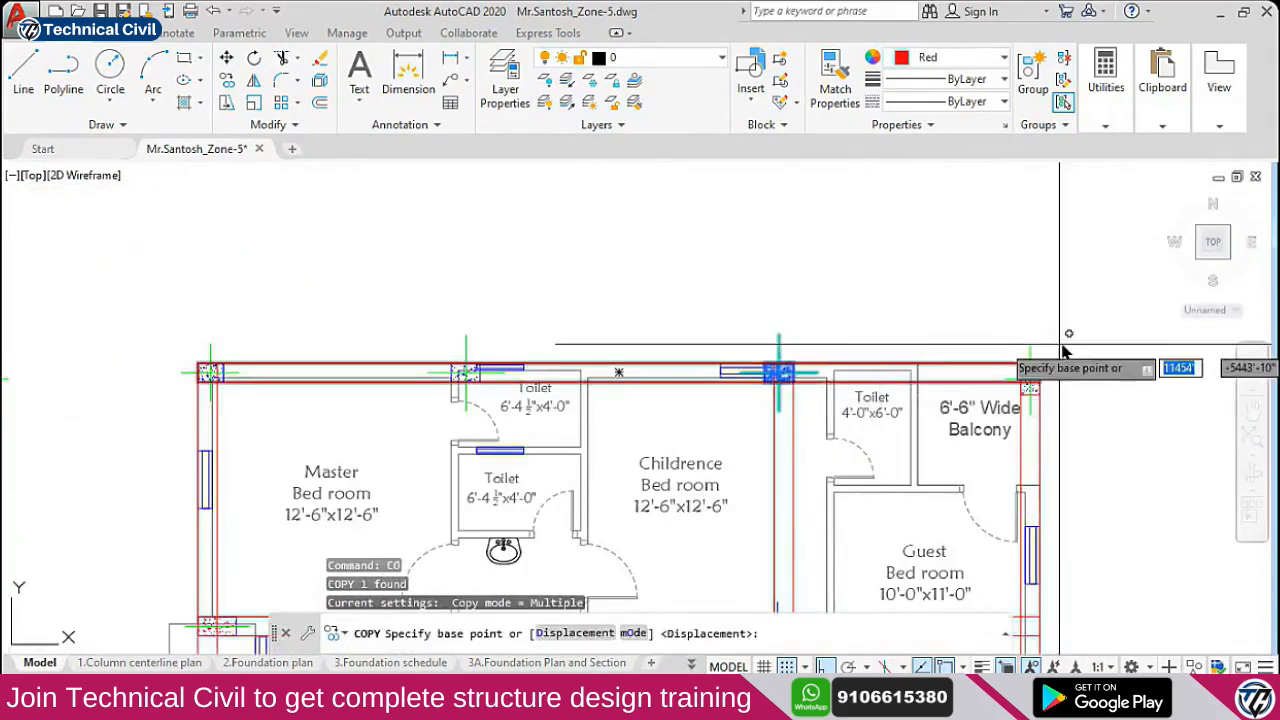
click(1030, 345)
scroll(791, 326, down, 3)
scroll(300, 360, up, 5)
scroll(280, 380, up, 2)
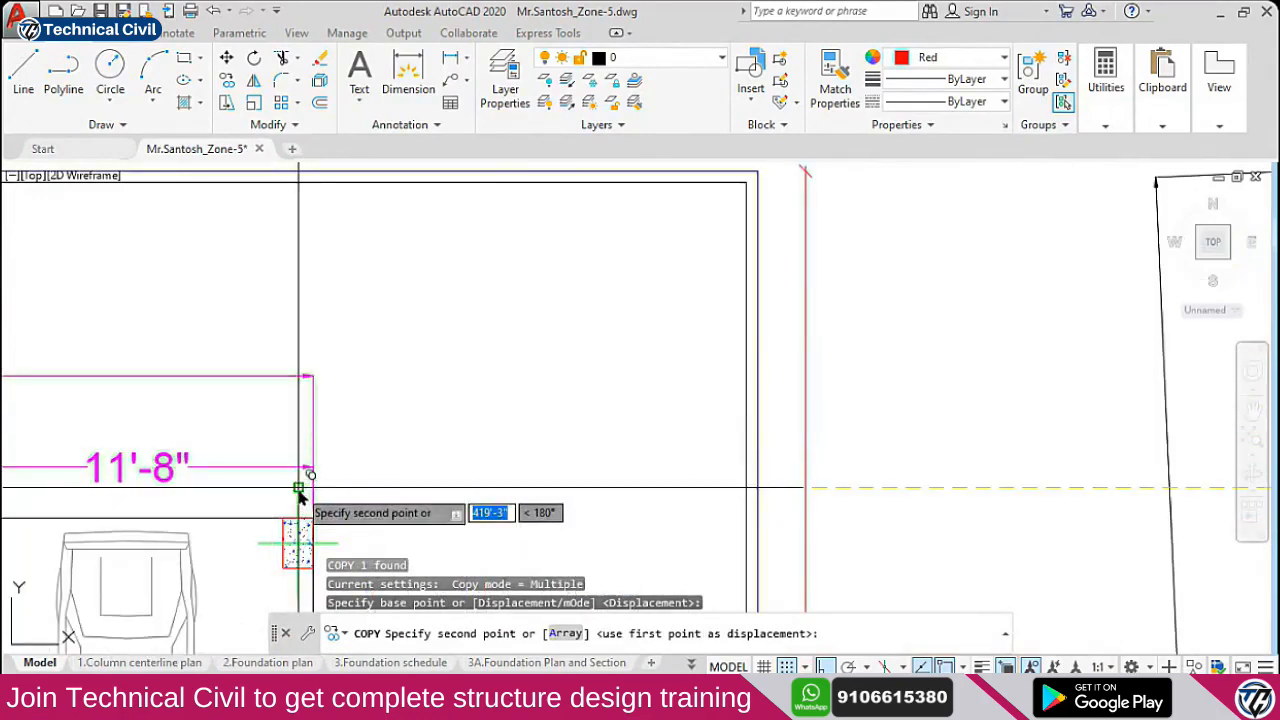
click(303, 486)
scroll(286, 423, down, 4)
scroll(873, 437, up, 5)
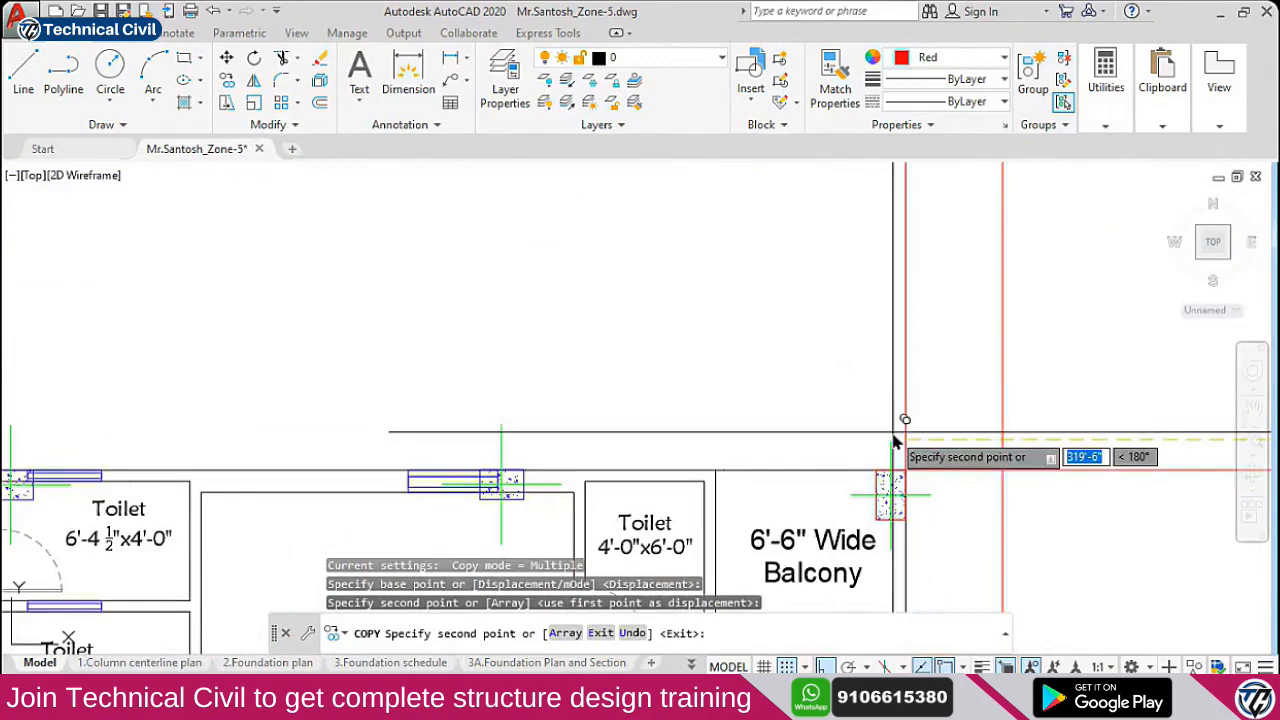
click(891, 444)
scroll(893, 452, down, 5)
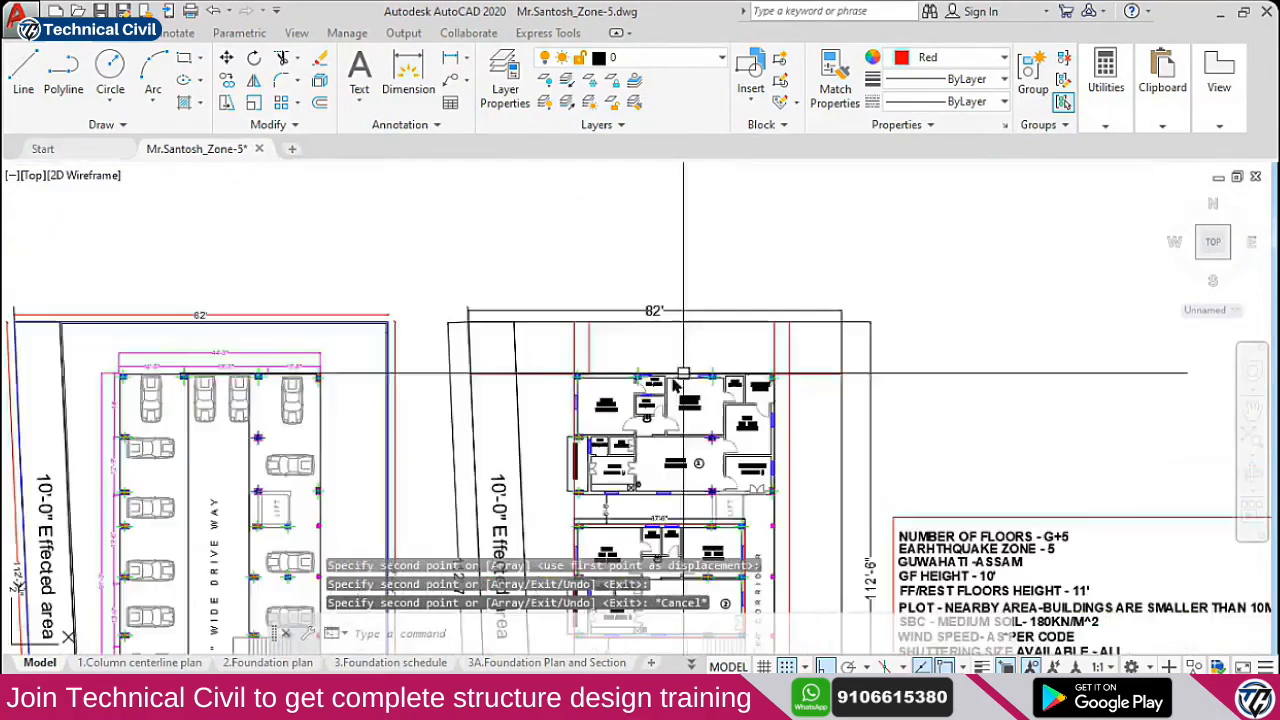
scroll(594, 371, up, 4)
key(Escape)
Move the children's bedroom window in the FF column plan so its end meets the near face of the top-row column
scroll(538, 375, up, 5)
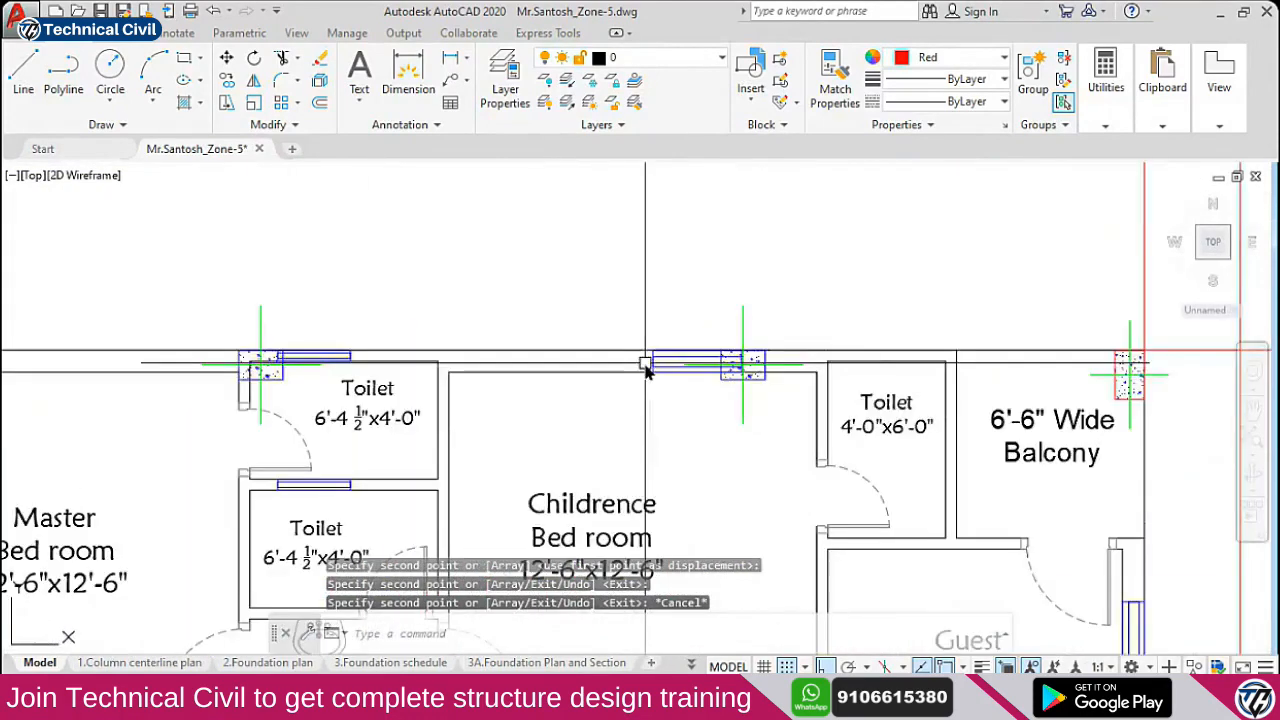
click(575, 309)
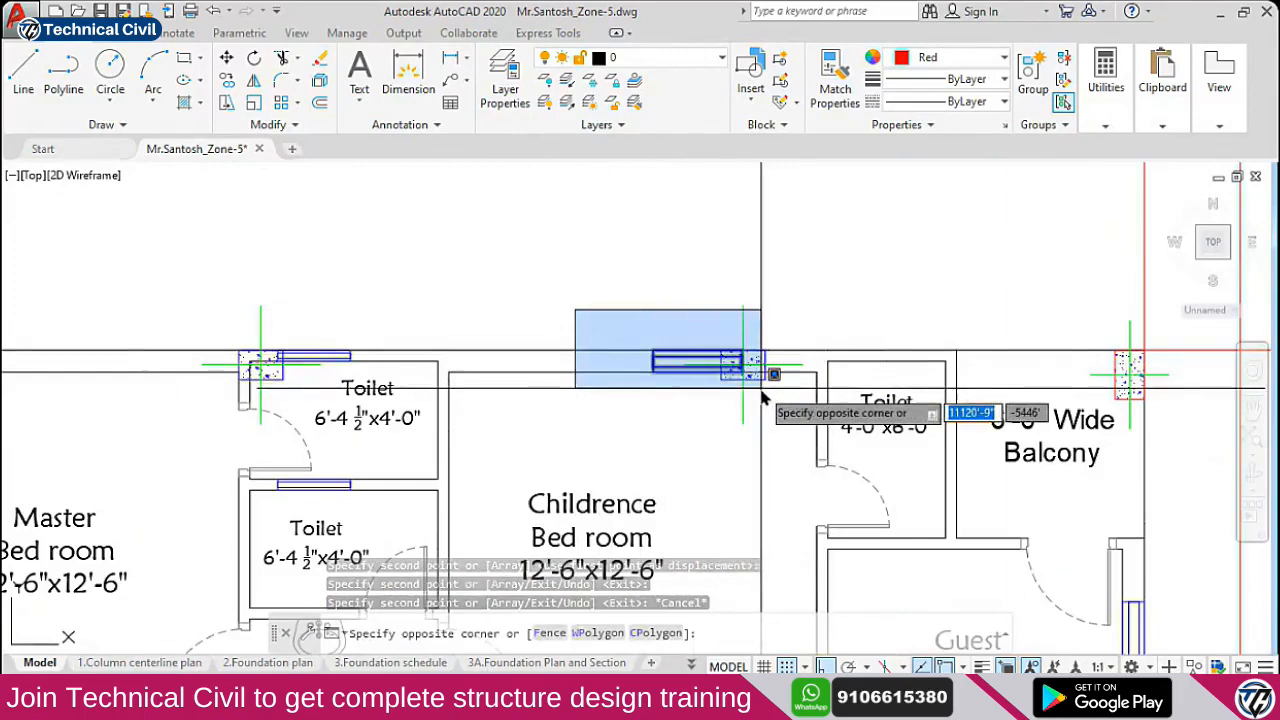
click(766, 375)
text(m)
key(Return)
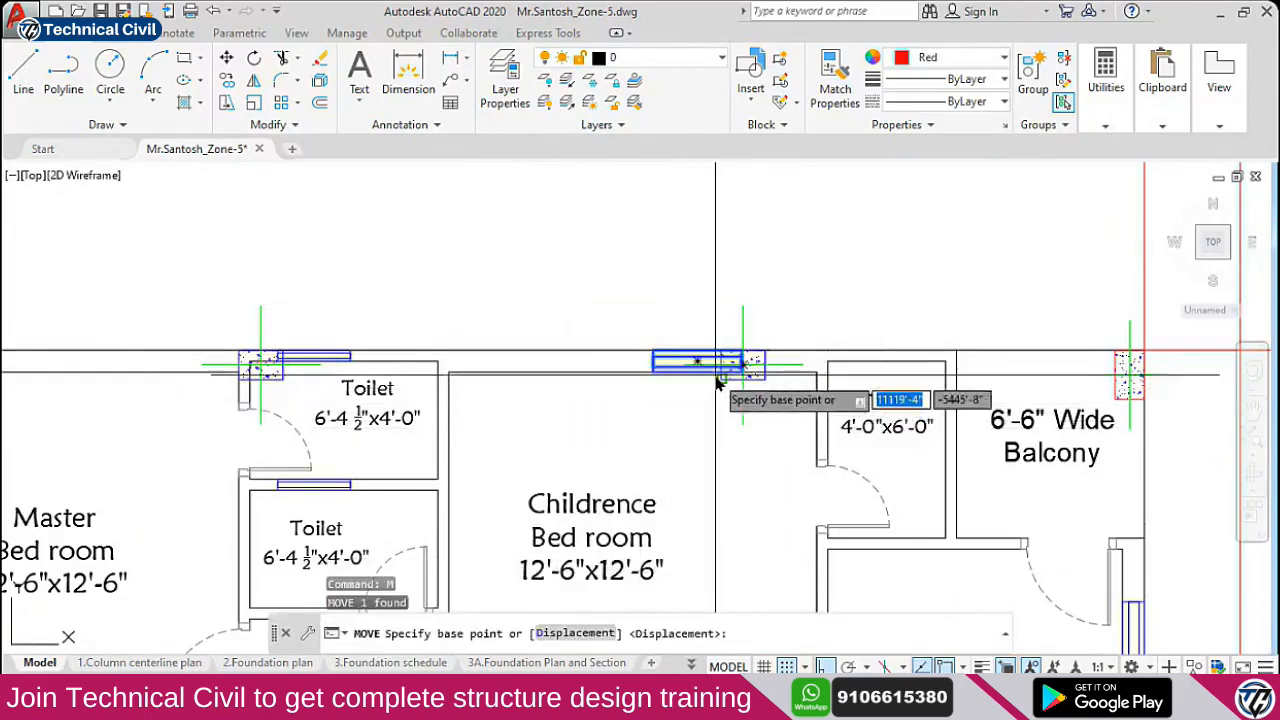
scroll(714, 409, up, 4)
click(810, 360)
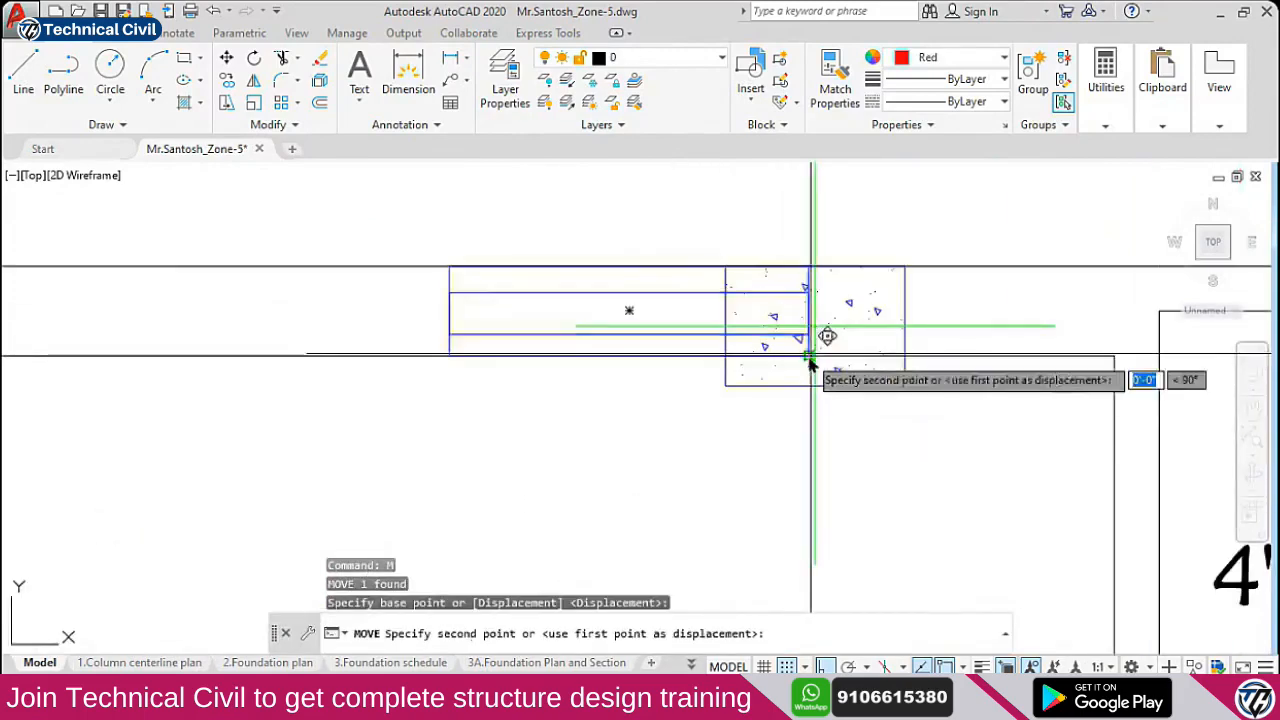
click(726, 356)
Move the children's bedroom window another 9 inches away from the column along the top wall
scroll(725, 331, down, 4)
click(493, 269)
click(743, 354)
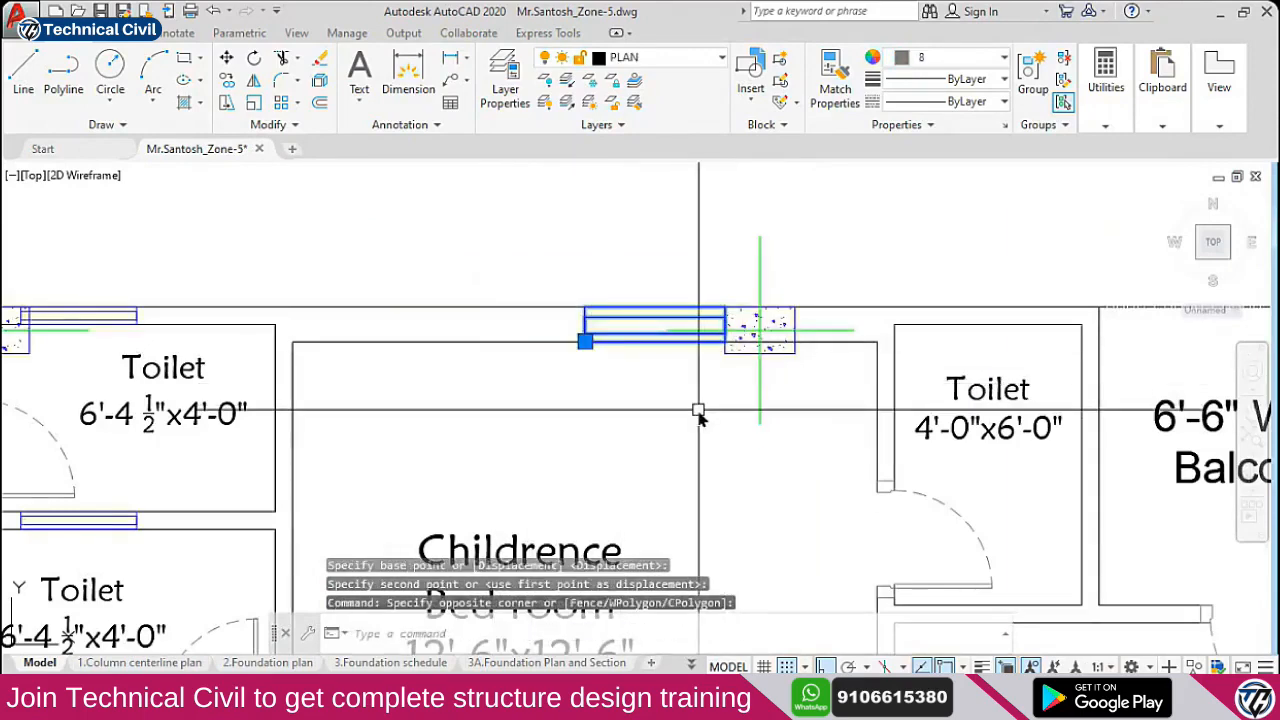
text(m)
key(Return)
click(715, 391)
text(9)
key(Return)
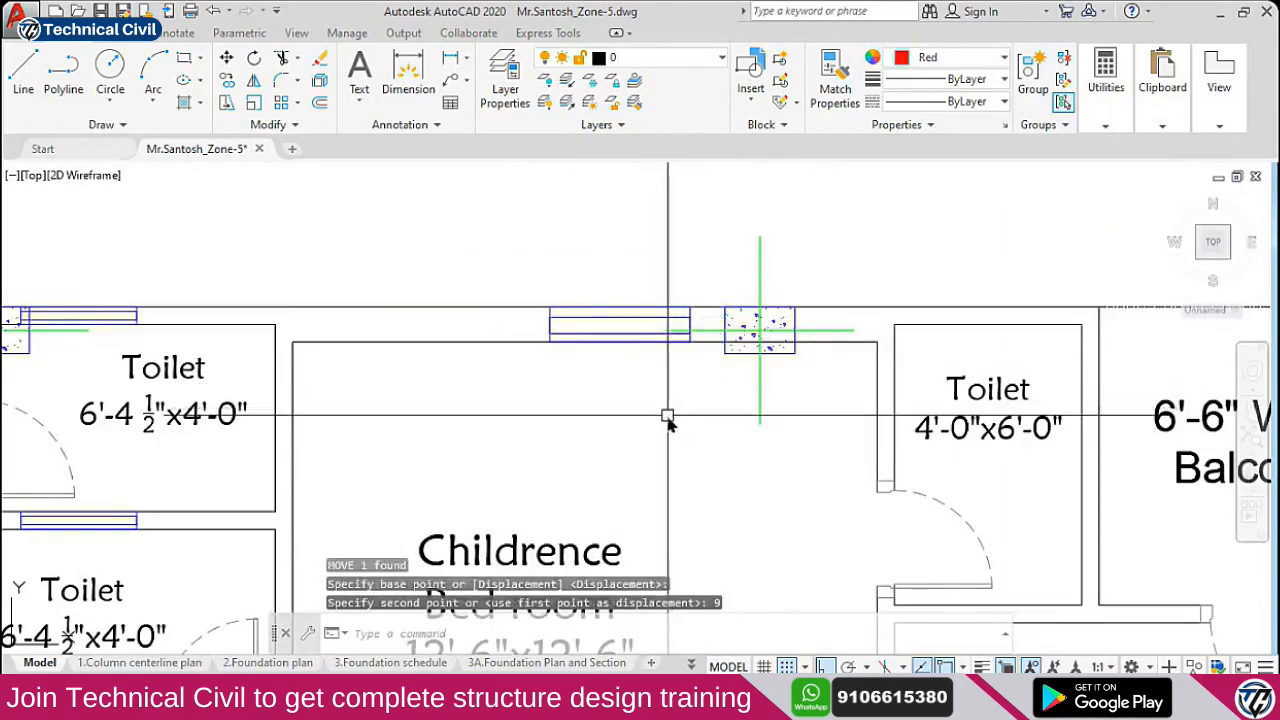
scroll(668, 420, down, 5)
key(Escape)
scroll(716, 345, up, 5)
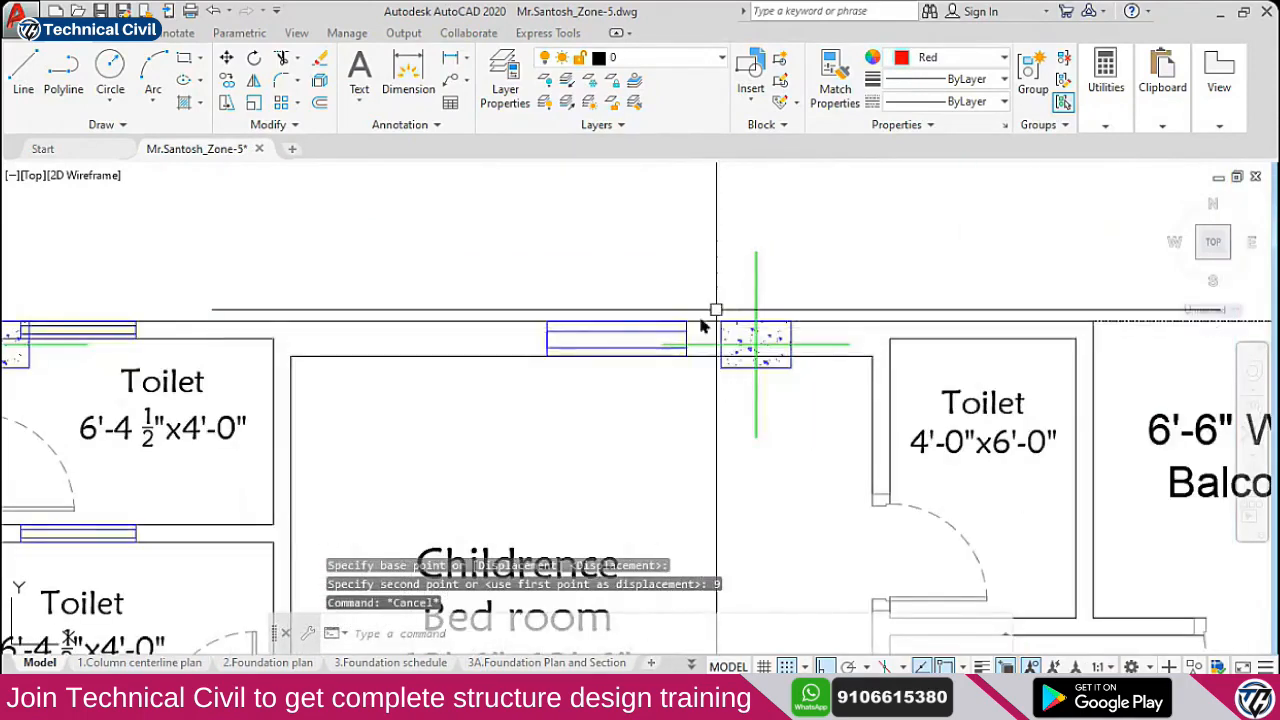
Move the top toilet window beside the master bedroom so its end meets the face of the second top-row column
scroll(690, 345, down, 5)
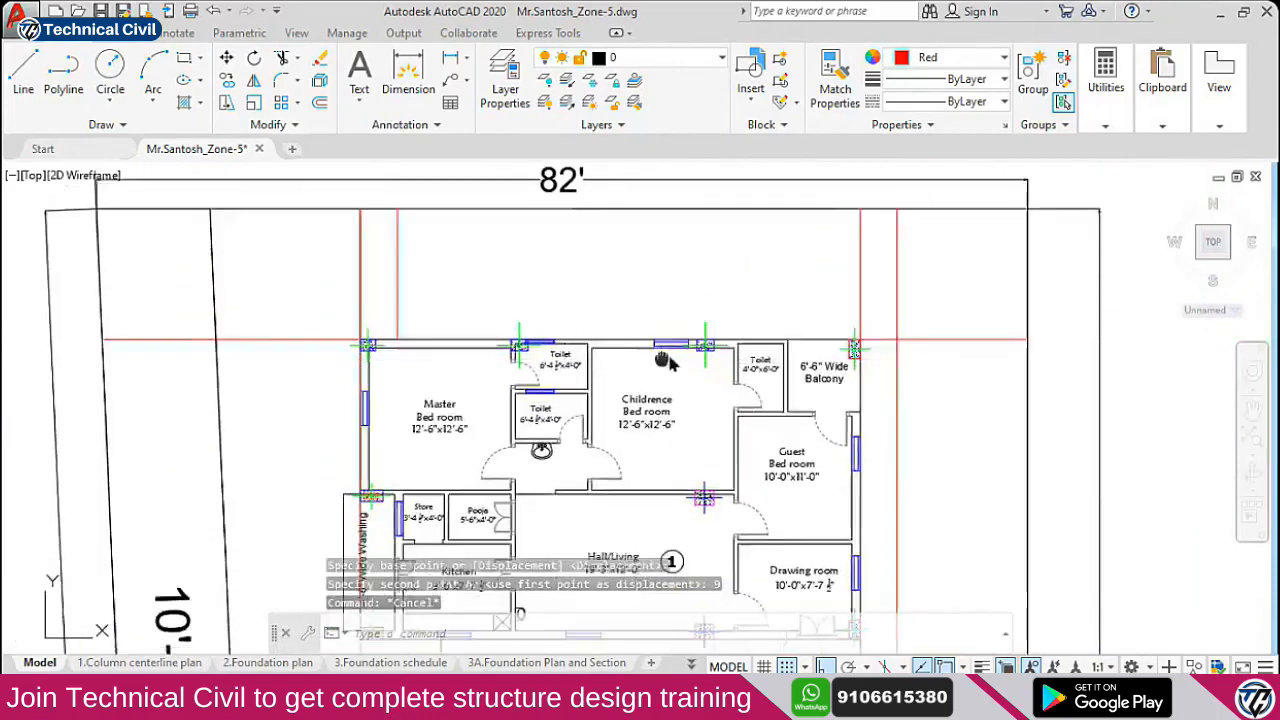
scroll(580, 338, up, 5)
click(832, 392)
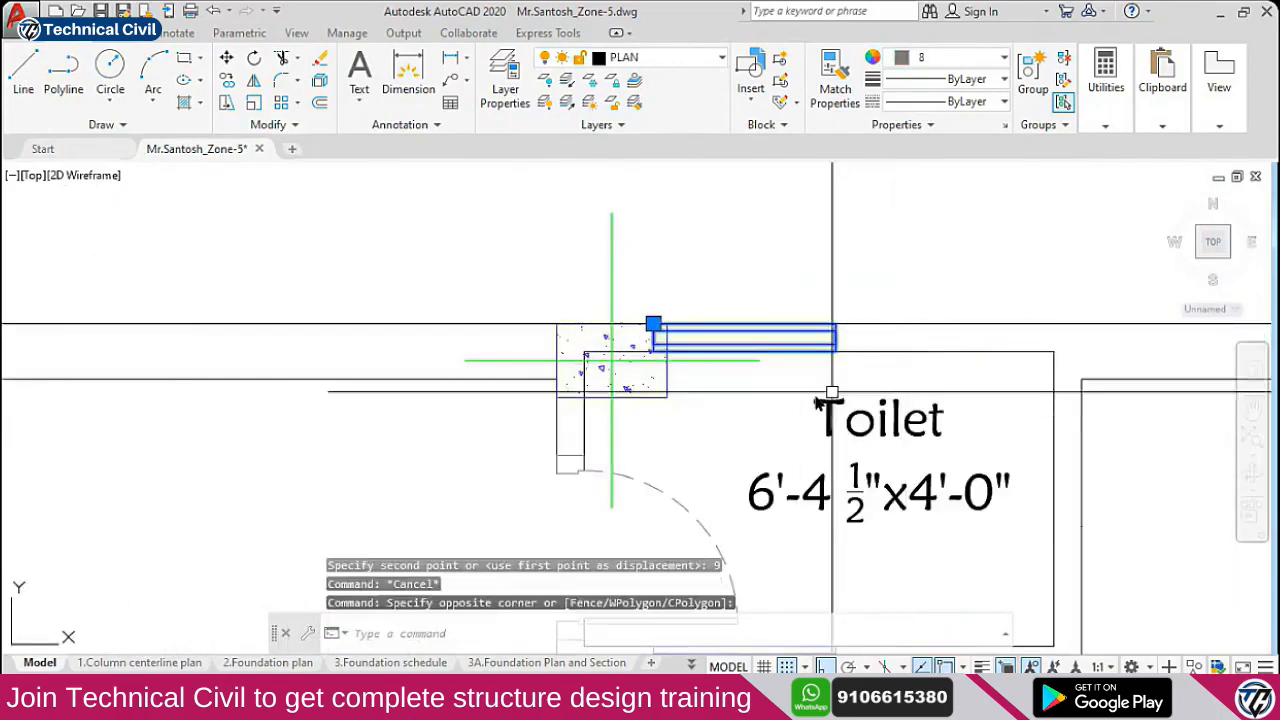
text(m)
key(Return)
scroll(700, 384, up, 8)
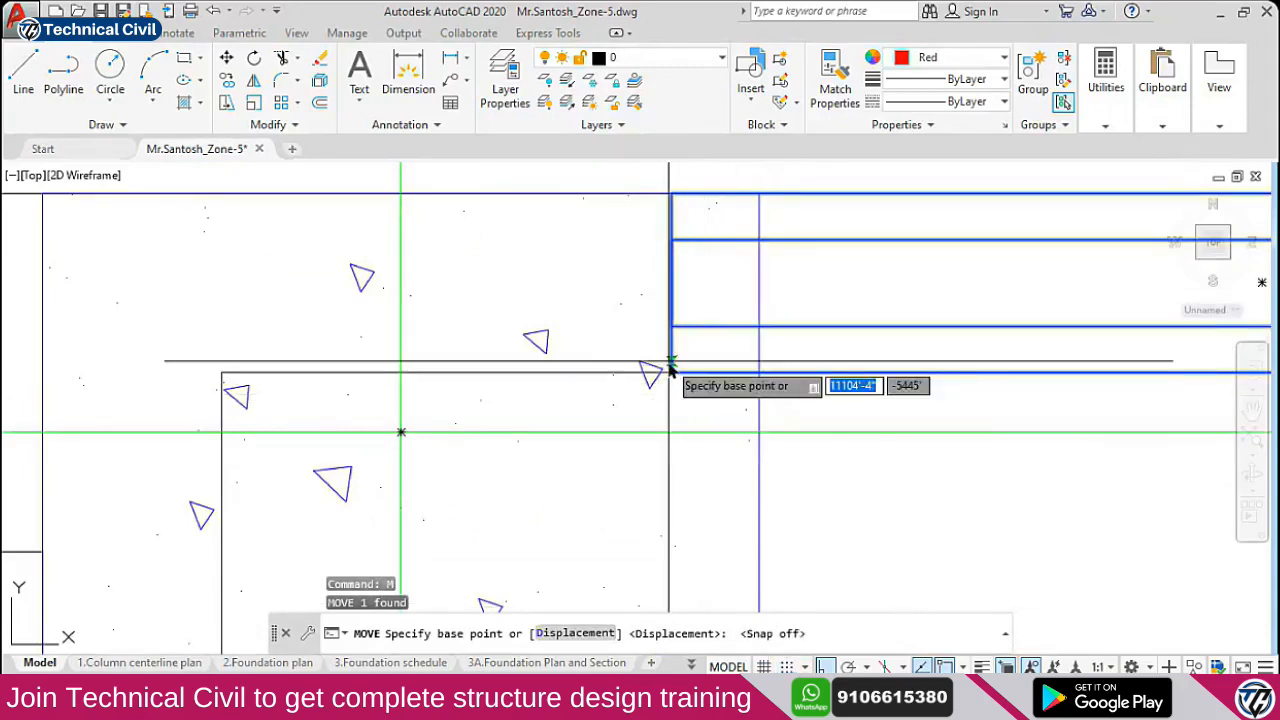
click(671, 374)
click(758, 372)
Move the top toilet window another 9 inches away from the column along the outer wall
scroll(758, 372, down, 8)
middle_drag(796, 356, 558, 353)
click(494, 290)
click(766, 393)
text(m)
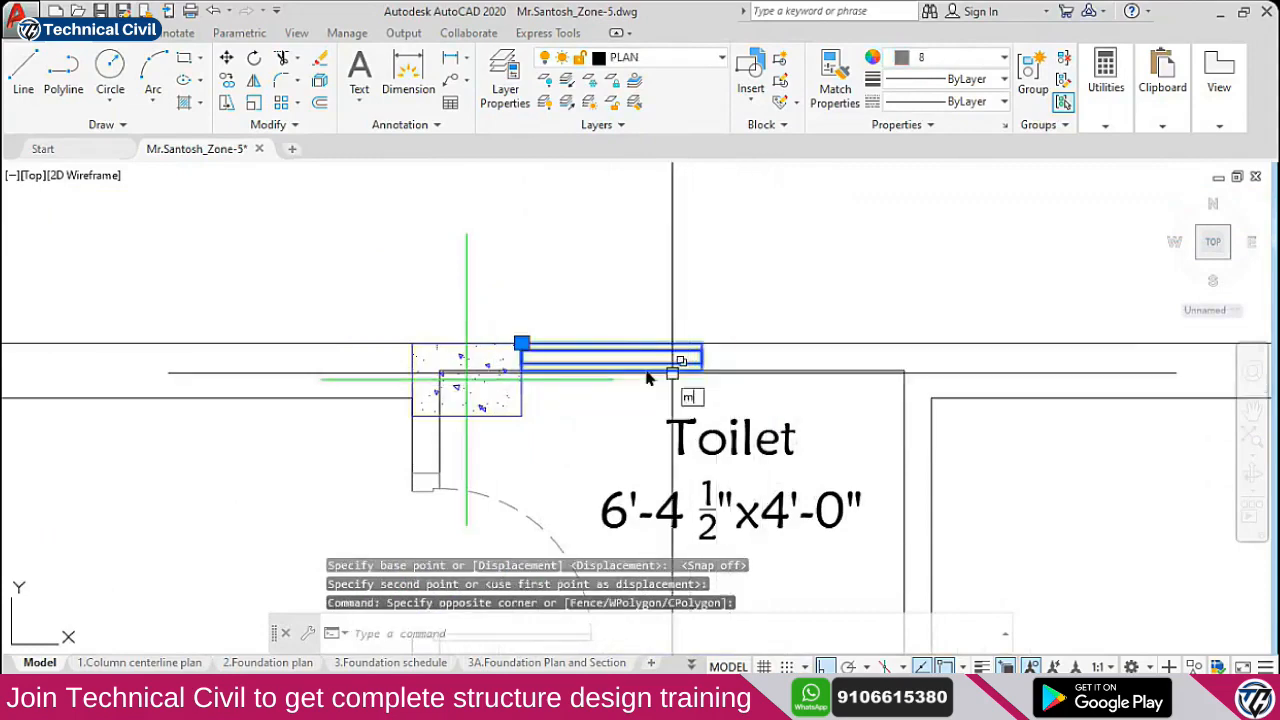
key(Return)
click(538, 261)
text(9)
key(Return)
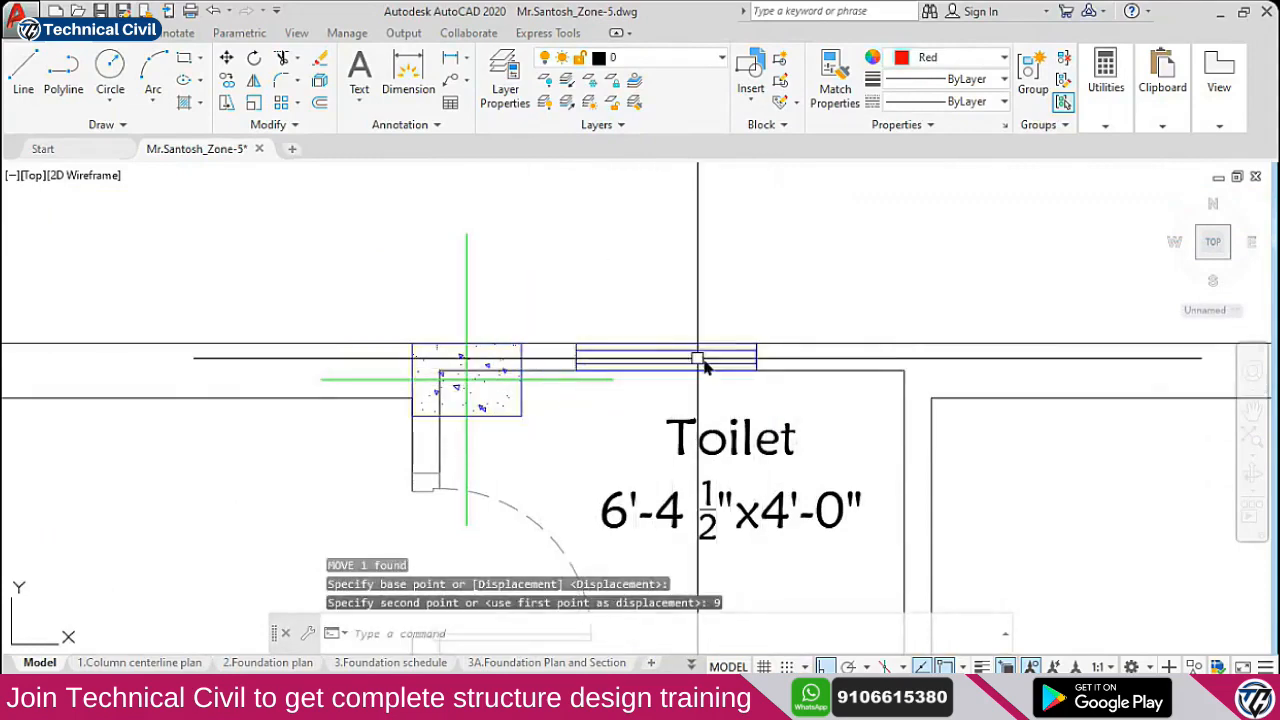
key(Escape)
Erase all the parked cars from the GF column plan
scroll(644, 366, down, 5)
scroll(571, 366, down, 5)
mouse_move(571, 366)
middle_down()
mouse_move(460, 460)
mouse_move(451, 389)
middle_up()
middle_drag(670, 430, 655, 357)
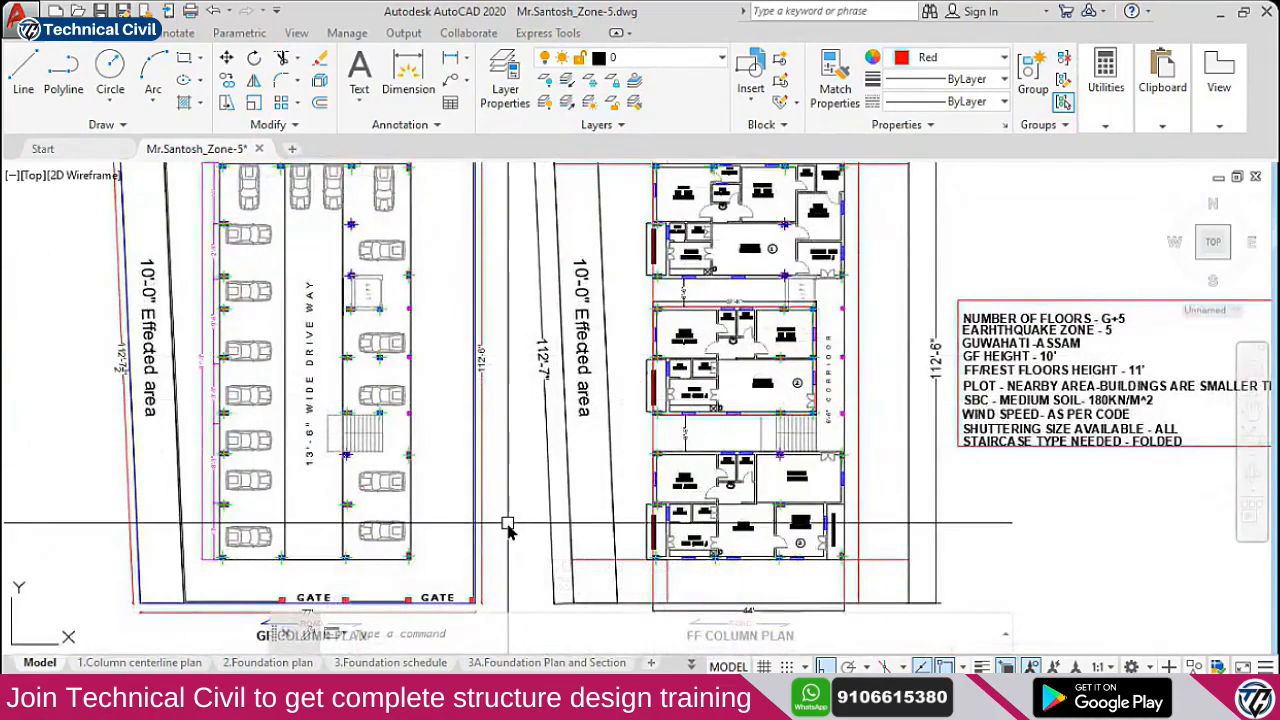
click(250, 537)
click(366, 532)
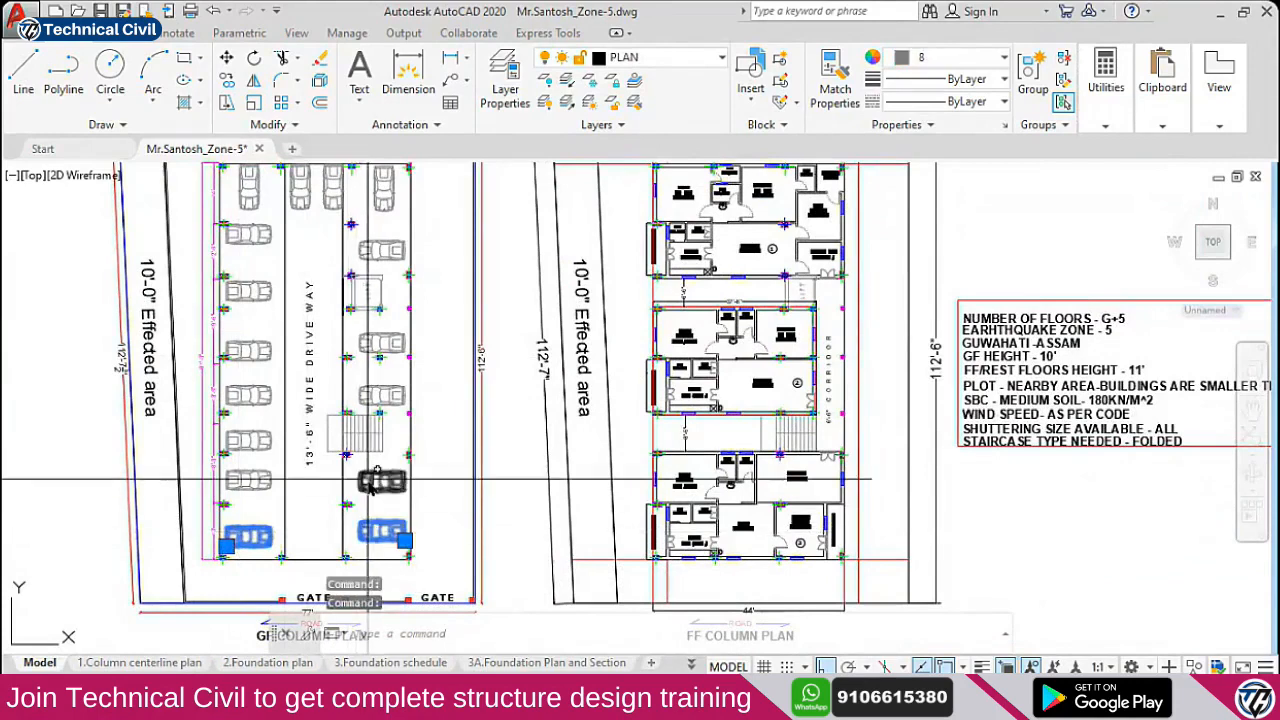
click(364, 484)
click(272, 479)
click(263, 442)
click(260, 400)
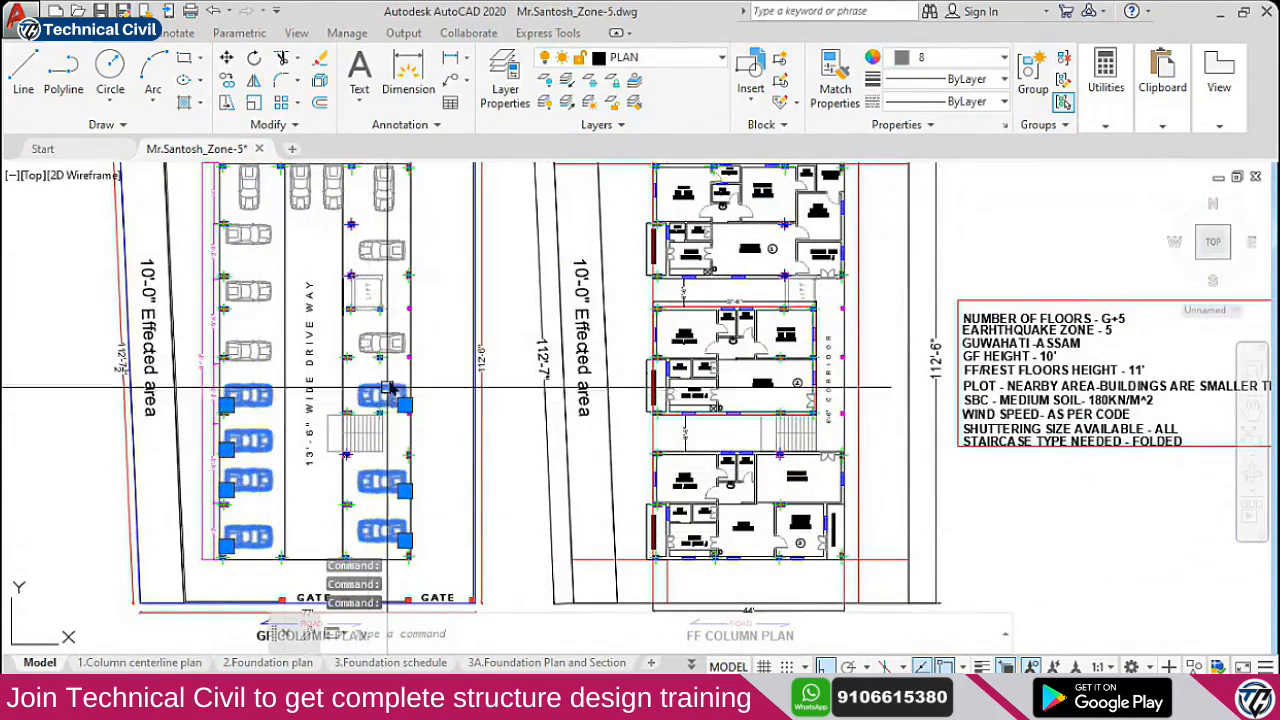
click(250, 350)
click(380, 250)
click(250, 290)
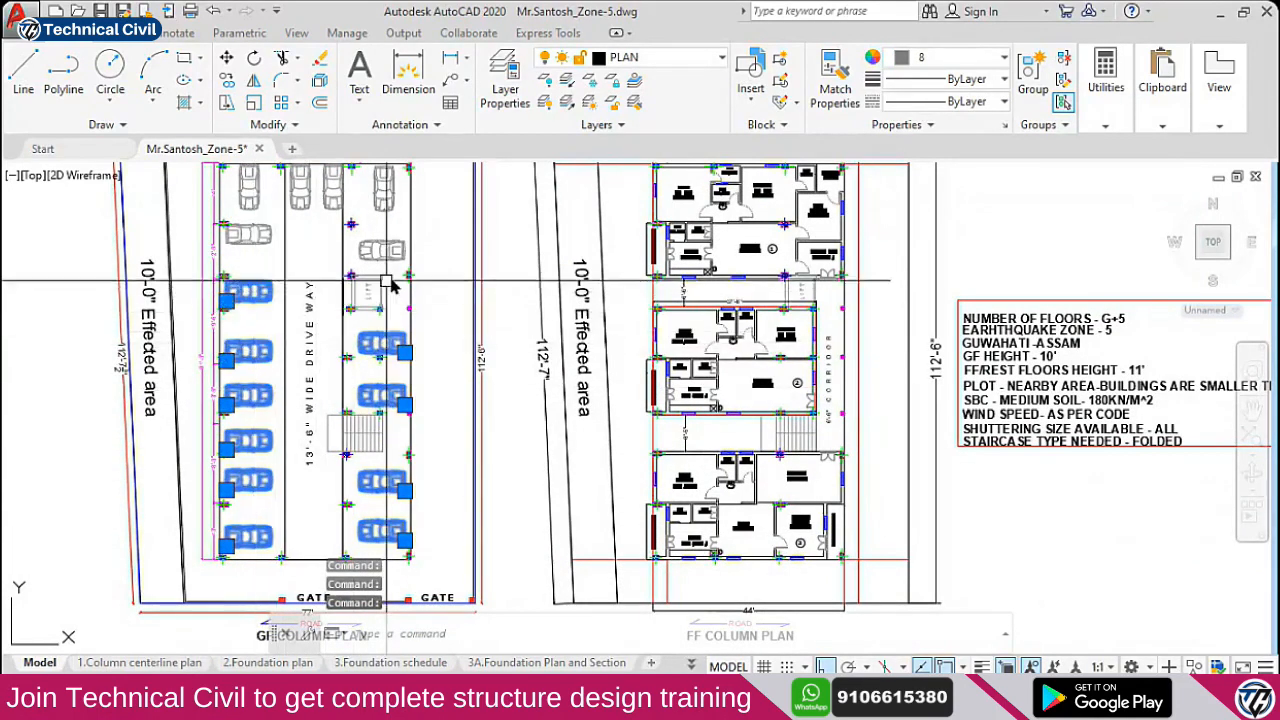
click(250, 233)
click(248, 182)
click(299, 190)
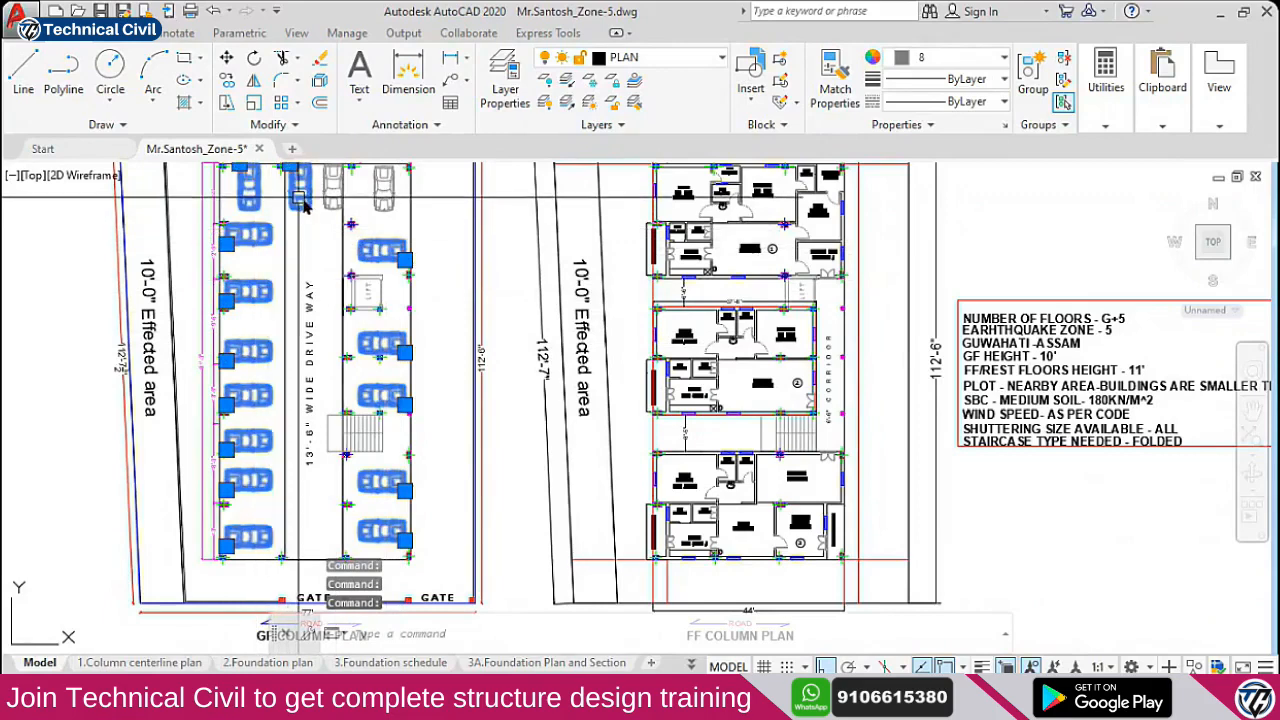
text(e)
key(Return)
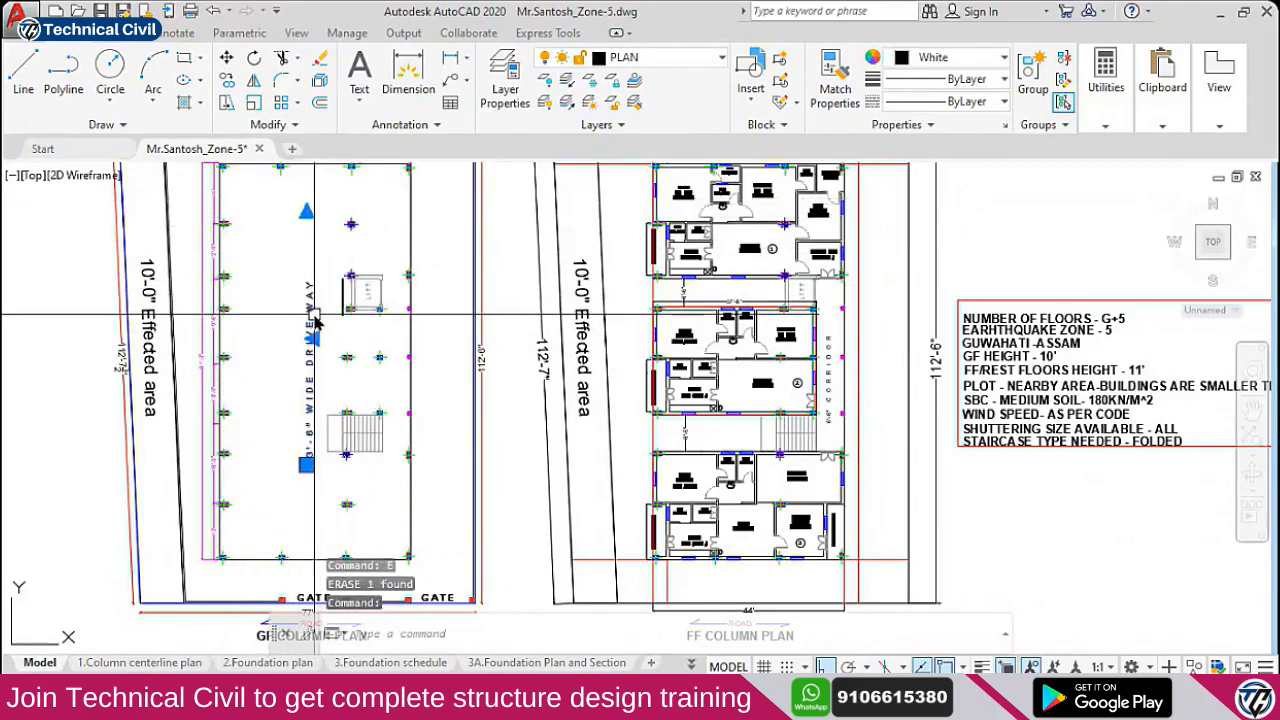
Erase the drive way label and the leftover line beside the lift from the GF column plan
scroll(348, 293, up, 8)
click(358, 298)
click(271, 334)
key(Return)
scroll(329, 420, down, 5)
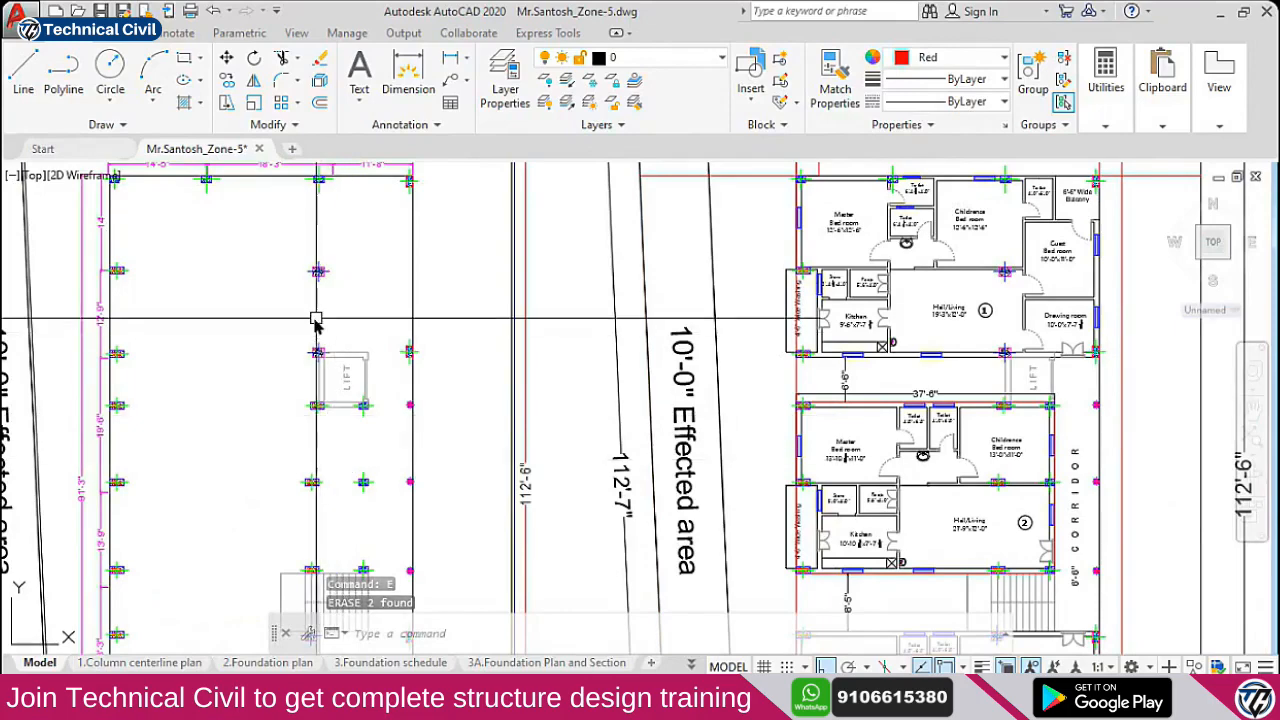
Examine the column layout in the GF and FF column plans and read the building data notes beside them
middle_drag(314, 323, 318, 333)
scroll(318, 328, down, 2)
middle_drag(371, 492, 311, 407)
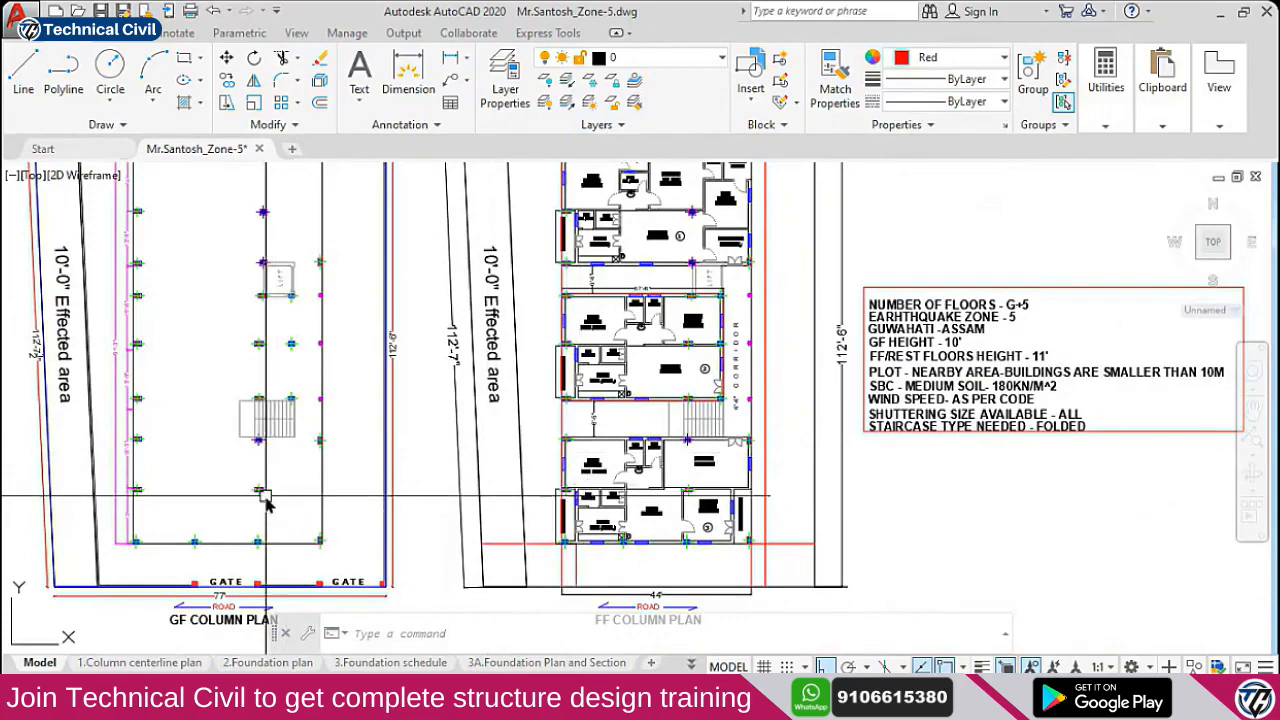
scroll(391, 520, up, 4)
mouse_move(420, 517)
middle_down()
mouse_move(465, 508)
mouse_move(449, 523)
middle_up()
middle_drag(606, 425, 574, 571)
middle_drag(621, 349, 591, 505)
middle_drag(694, 421, 120, 372)
middle_drag(640, 457, 550, 426)
scroll(808, 458, up, 2)
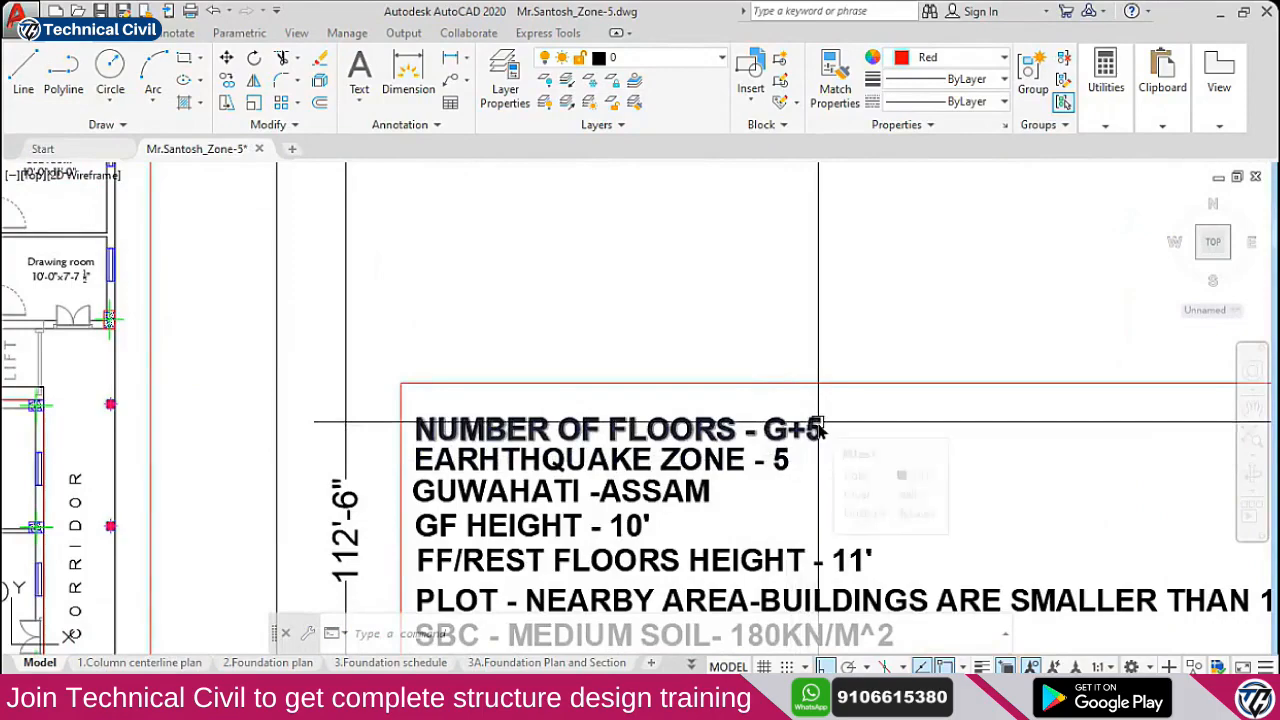
scroll(820, 428, down, 5)
scroll(420, 418, up, 3)
middle_drag(508, 345, 505, 355)
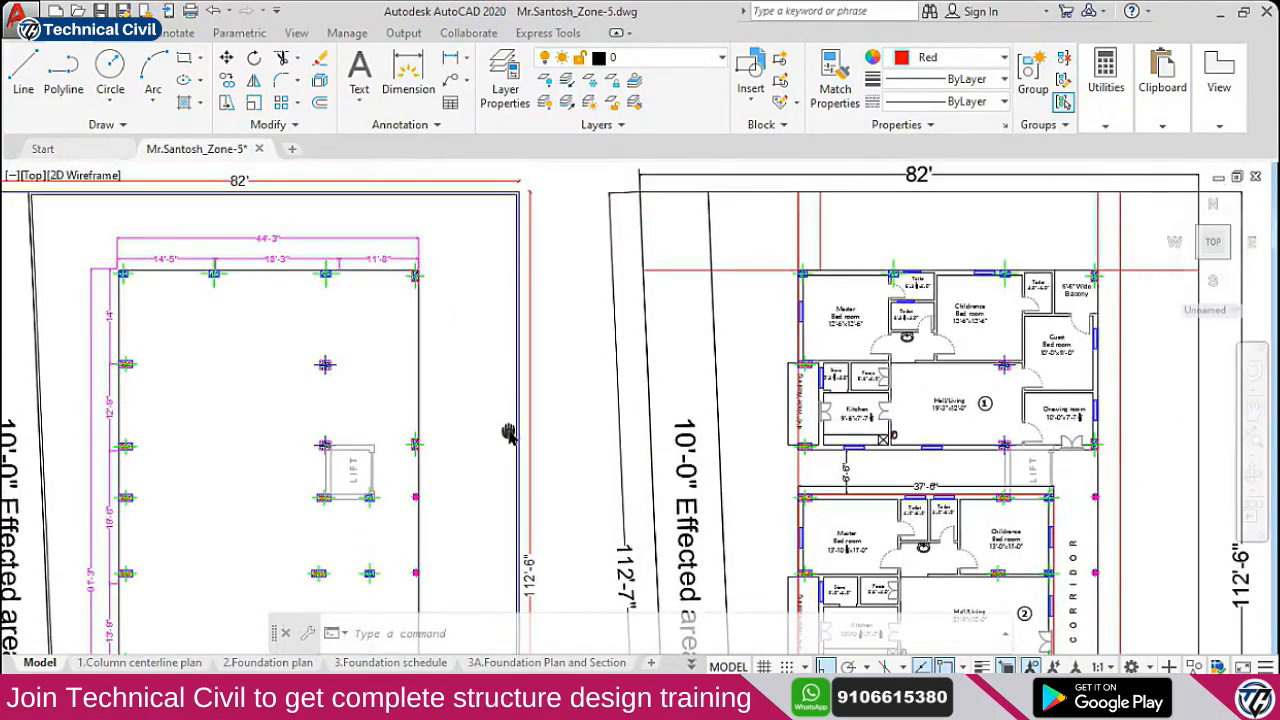
scroll(503, 420, down, 3)
middle_drag(523, 457, 517, 388)
scroll(519, 432, up, 3)
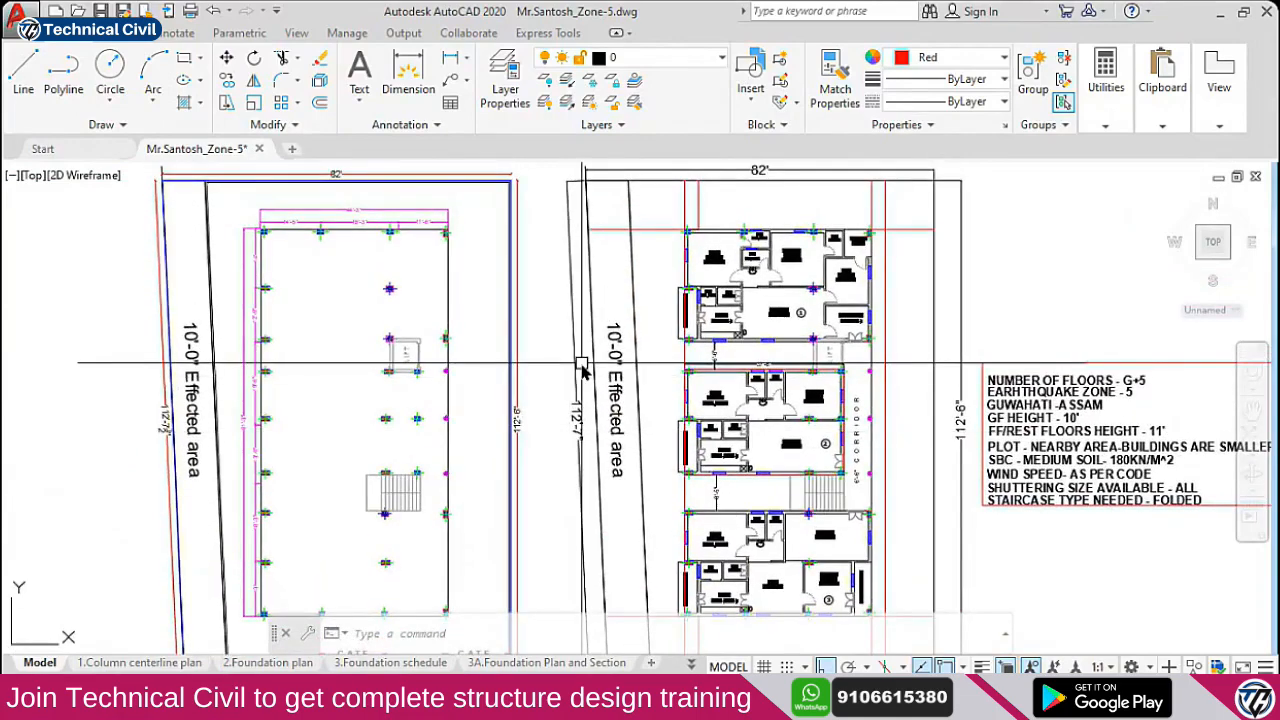
key(alt+Tab)
key(alt+Tab)
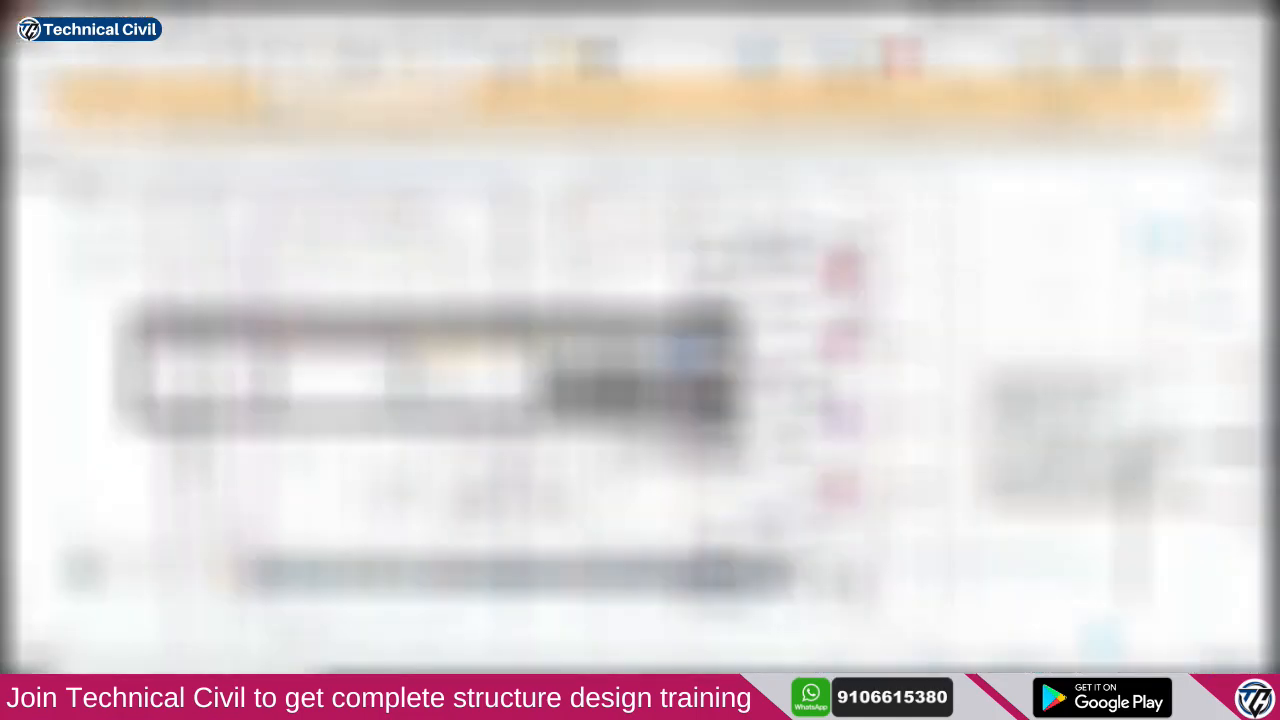
click(1173, 14)
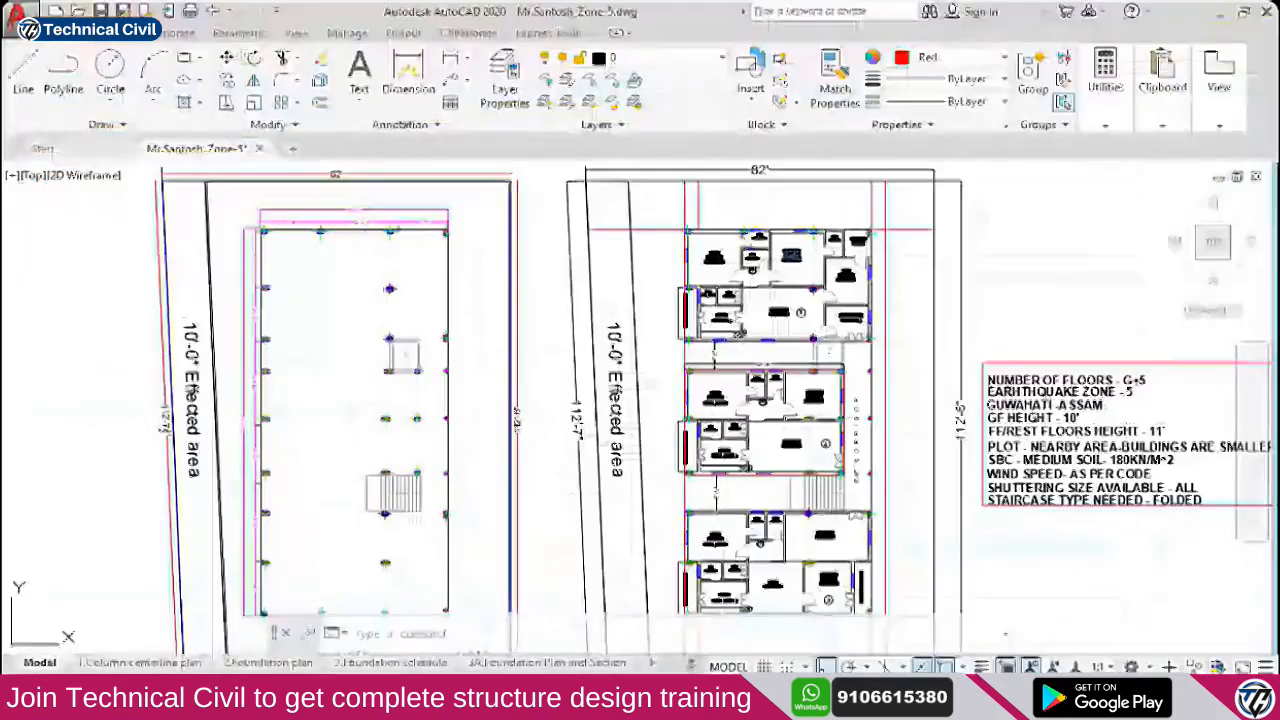
Draw a 9" by 1'-5" rectangle over the column at the lift's lower corner in the GF beam layout
scroll(554, 331, down, 2)
middle_drag(980, 415, 333, 422)
scroll(486, 396, up, 3)
middle_drag(517, 454, 688, 503)
middle_drag(571, 371, 527, 501)
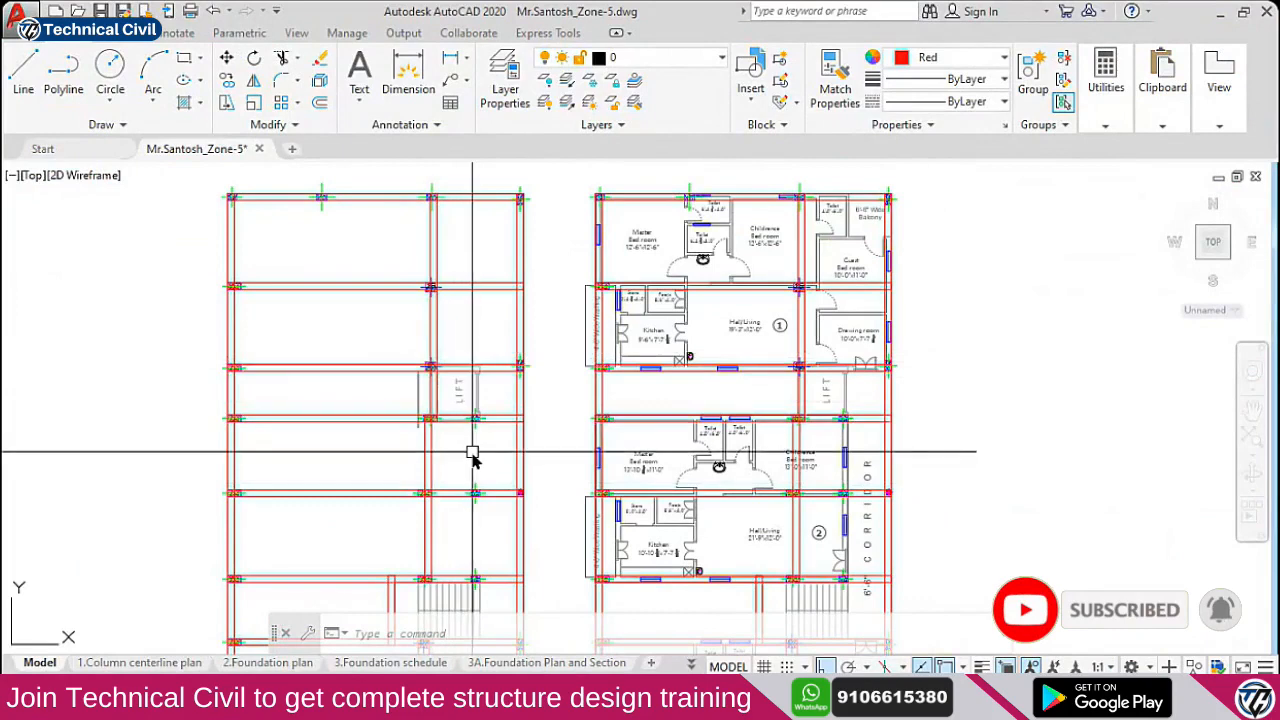
scroll(470, 420, up, 5)
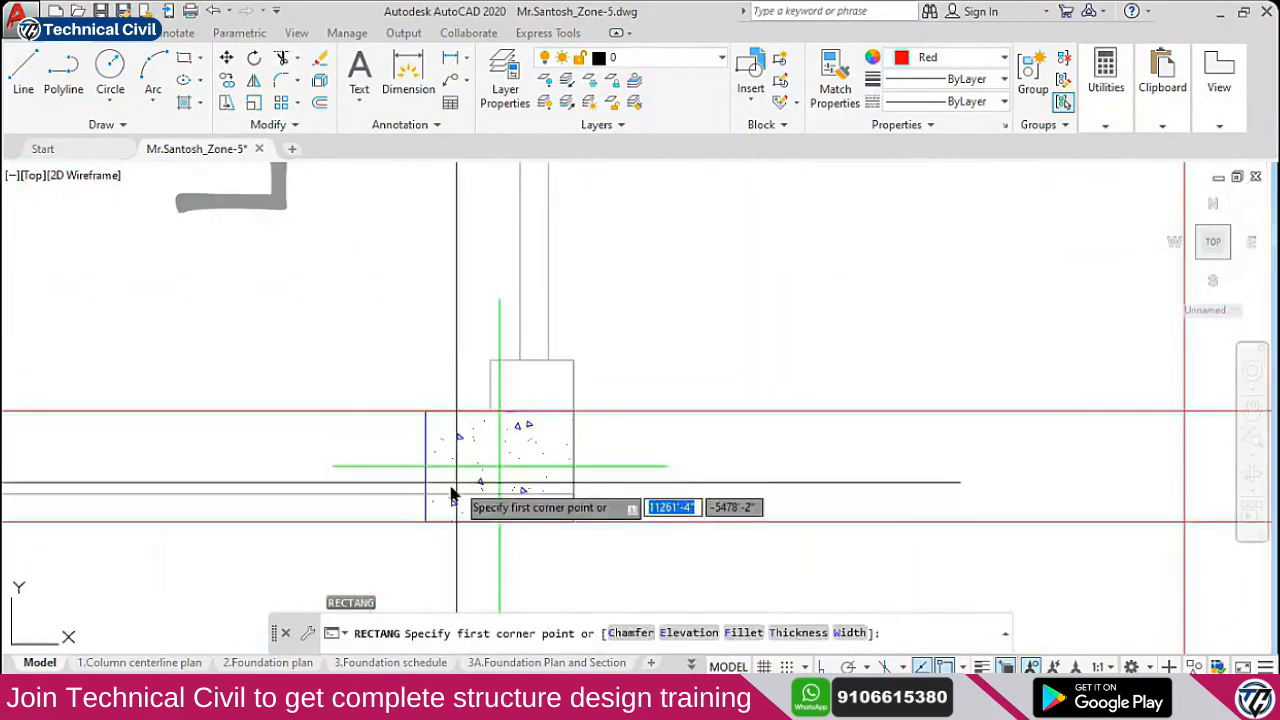
click(494, 509)
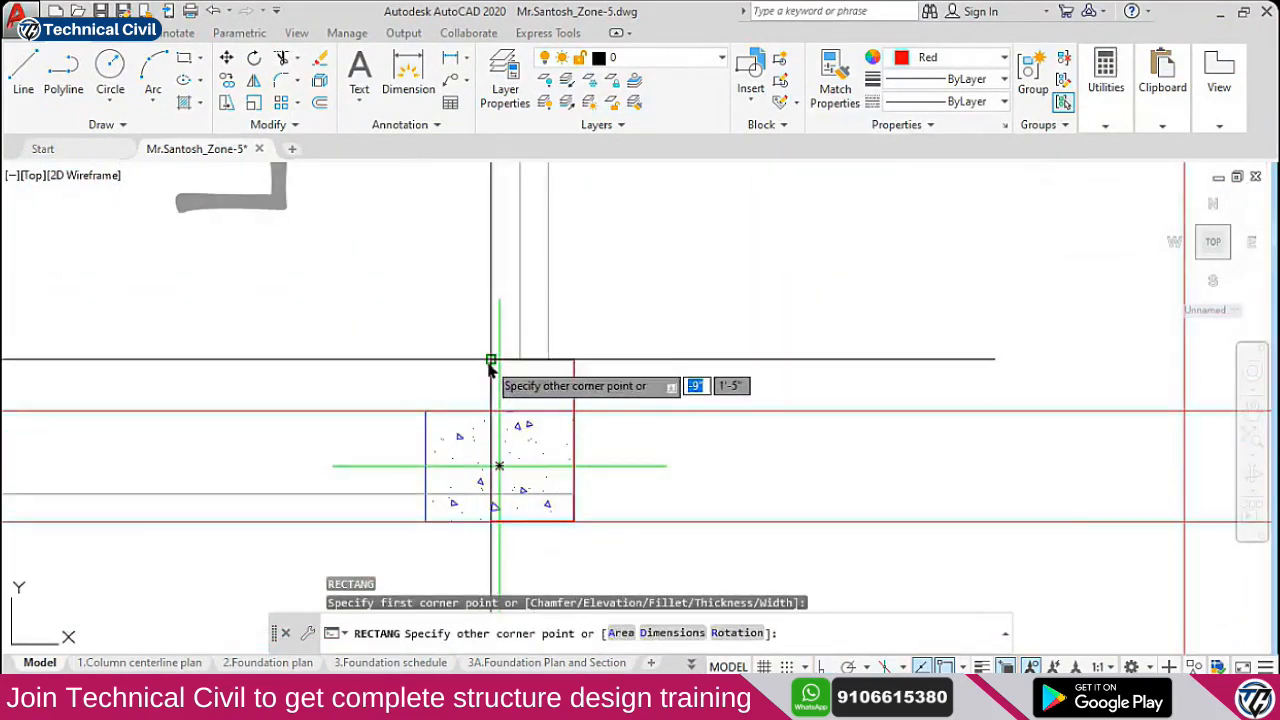
click(490, 403)
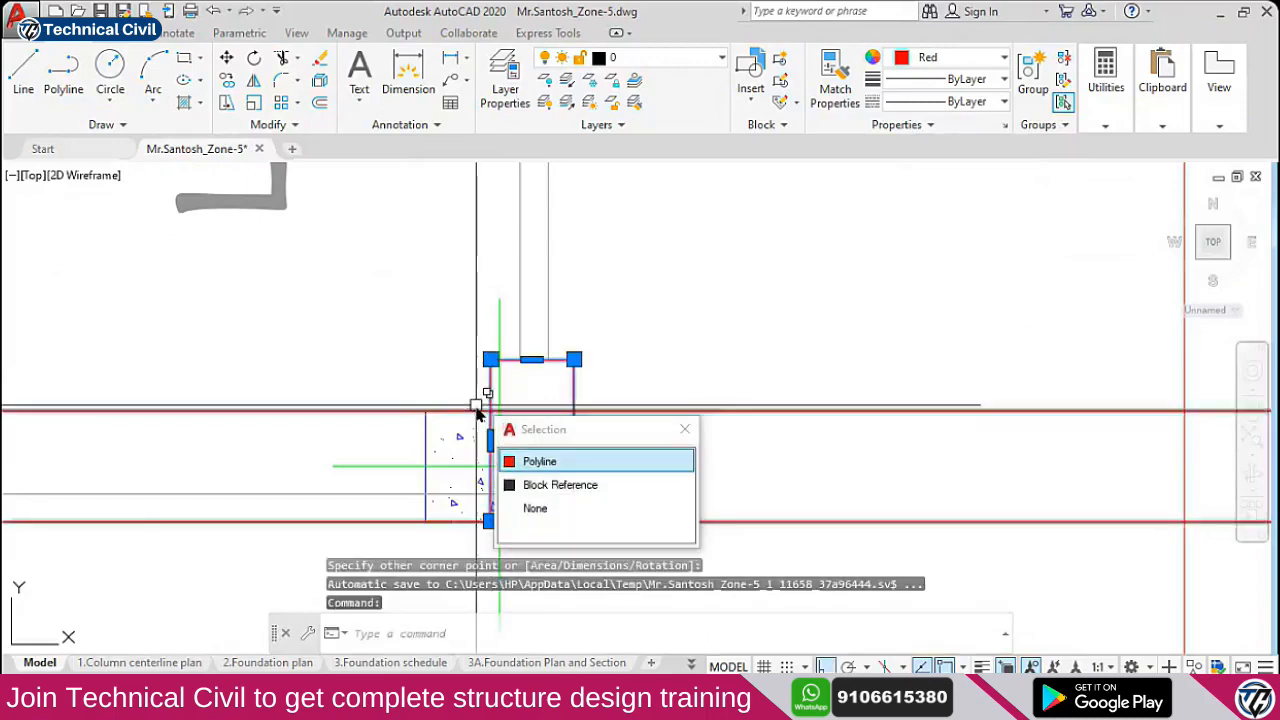
Stretch the small rectangle's upper edge across the lift side to the horizontal beam above the lift
click(531, 360)
scroll(524, 329, down, 4)
scroll(519, 216, up, 5)
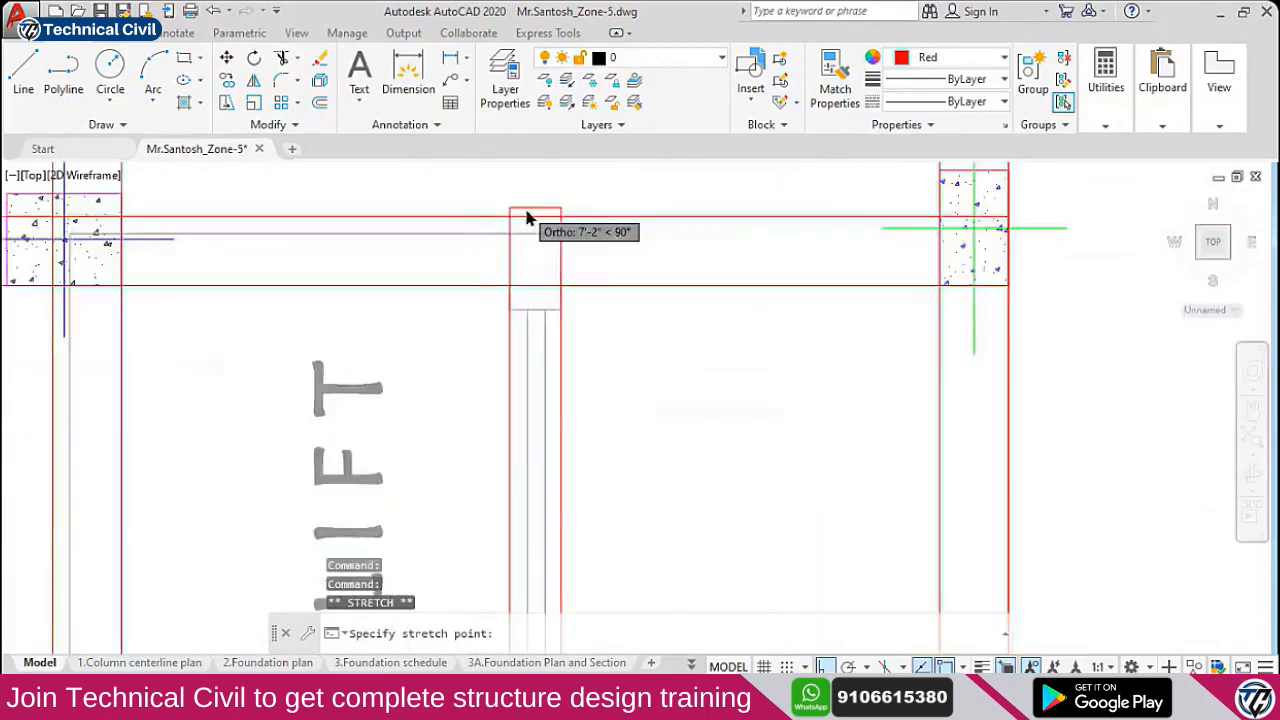
click(542, 226)
key(Escape)
scroll(494, 366, down, 5)
scroll(520, 410, down, 4)
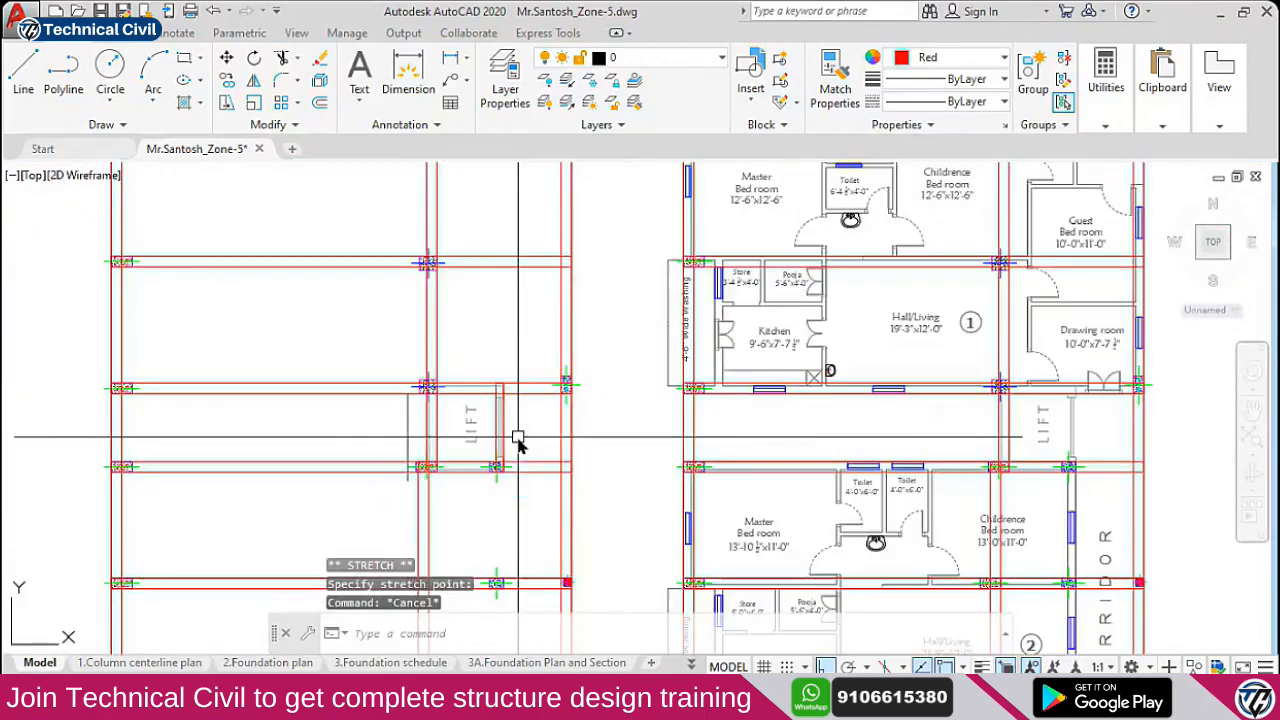
scroll(503, 430, up, 2)
scroll(488, 340, down, 2)
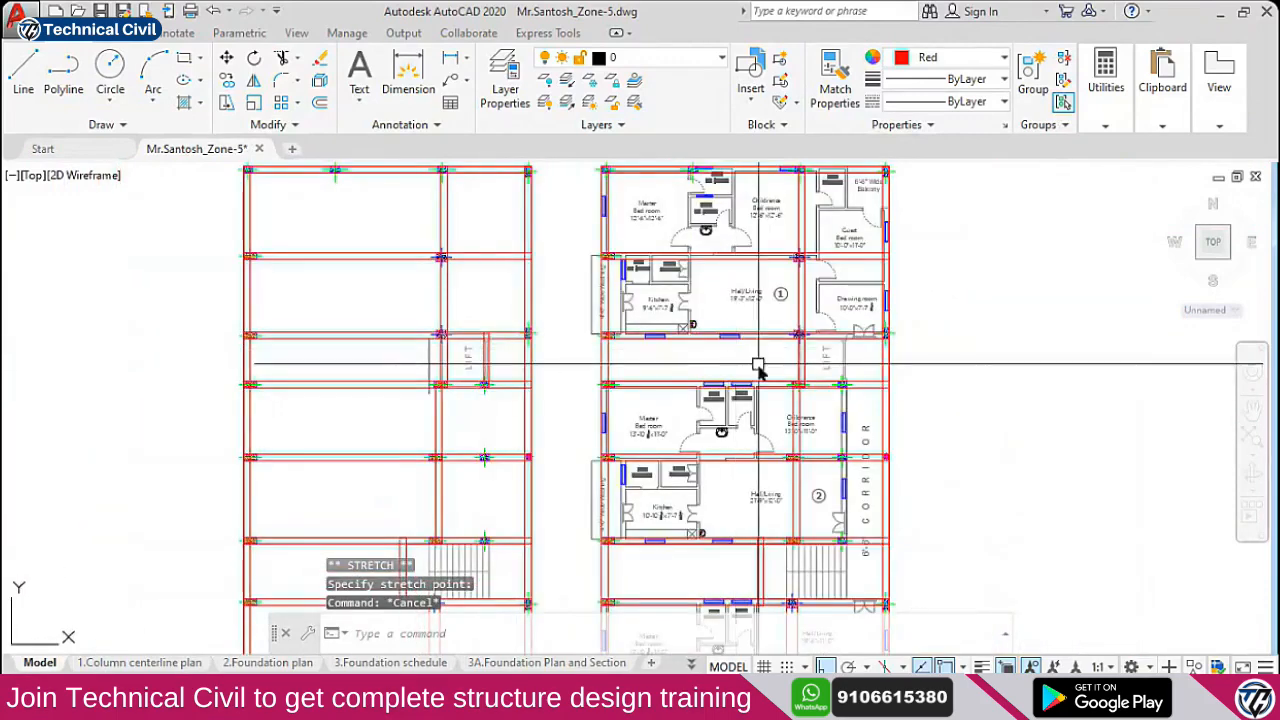
Copy the lift-side beam from the GF beam layout to the matching position beside the lift in the FF layout
scroll(478, 372, up, 4)
text(co)
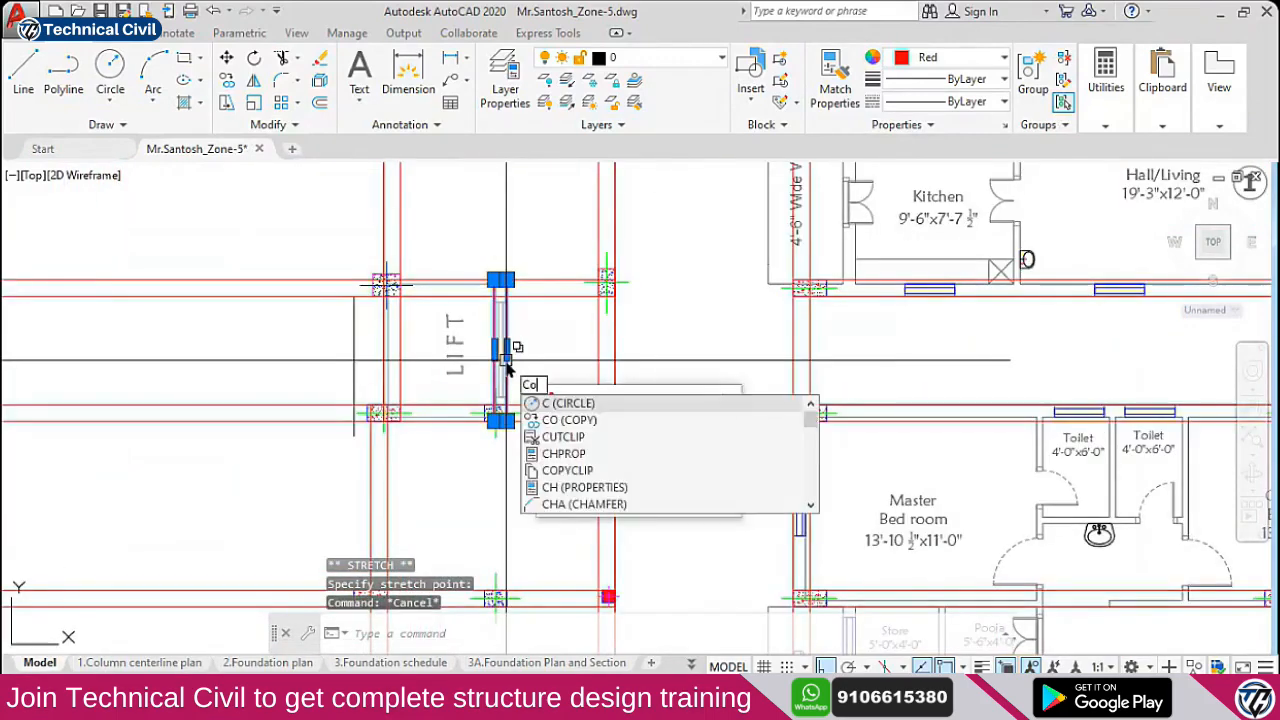
key(Return)
click(630, 283)
scroll(857, 286, down, 5)
scroll(948, 265, up, 6)
click(928, 260)
key(Escape)
scroll(900, 320, down, 6)
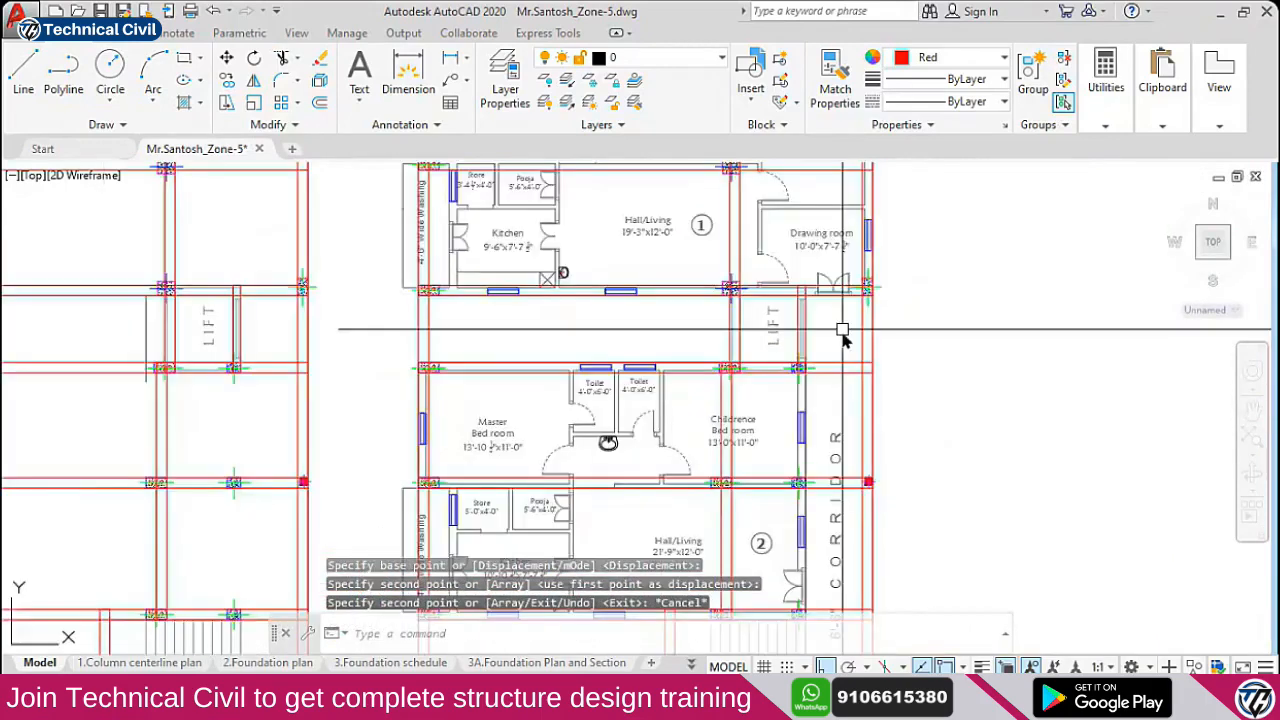
Move the vertical beam between the lift and the staircase in both layouts 7'-2" onto the column line beside the corridor
scroll(783, 413, up, 2)
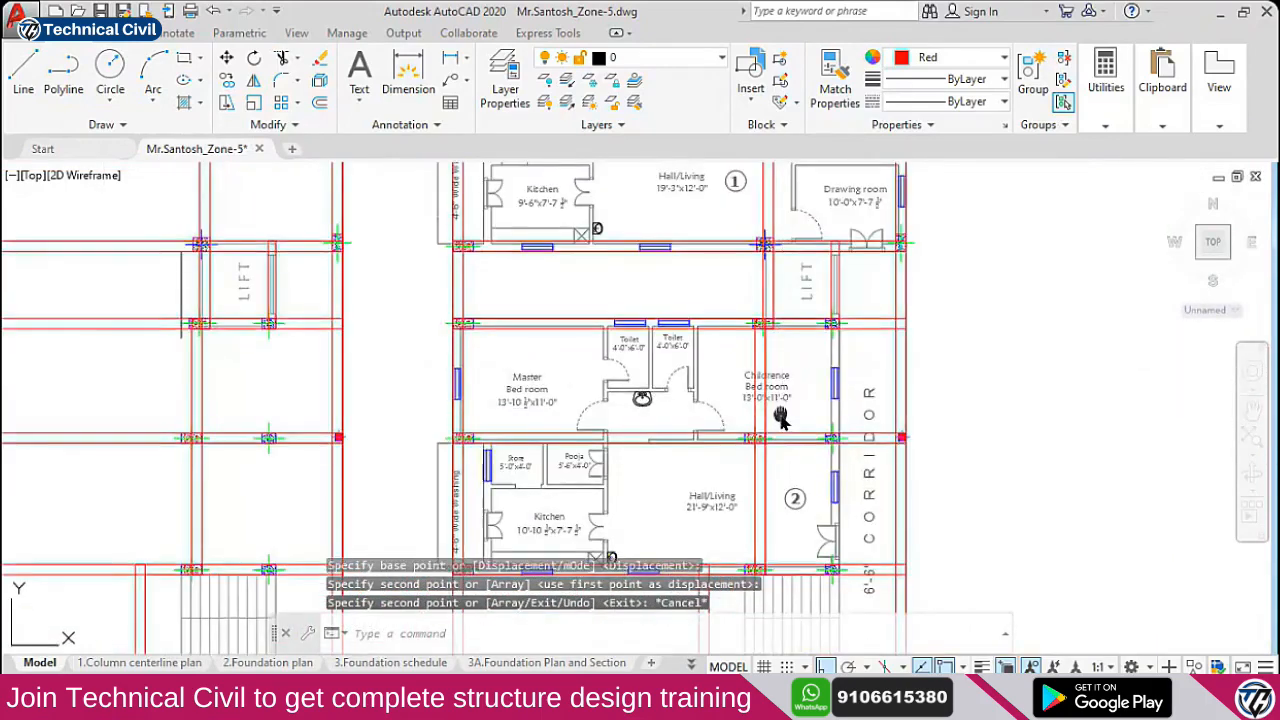
middle_drag(783, 413, 762, 408)
scroll(570, 408, down, 2)
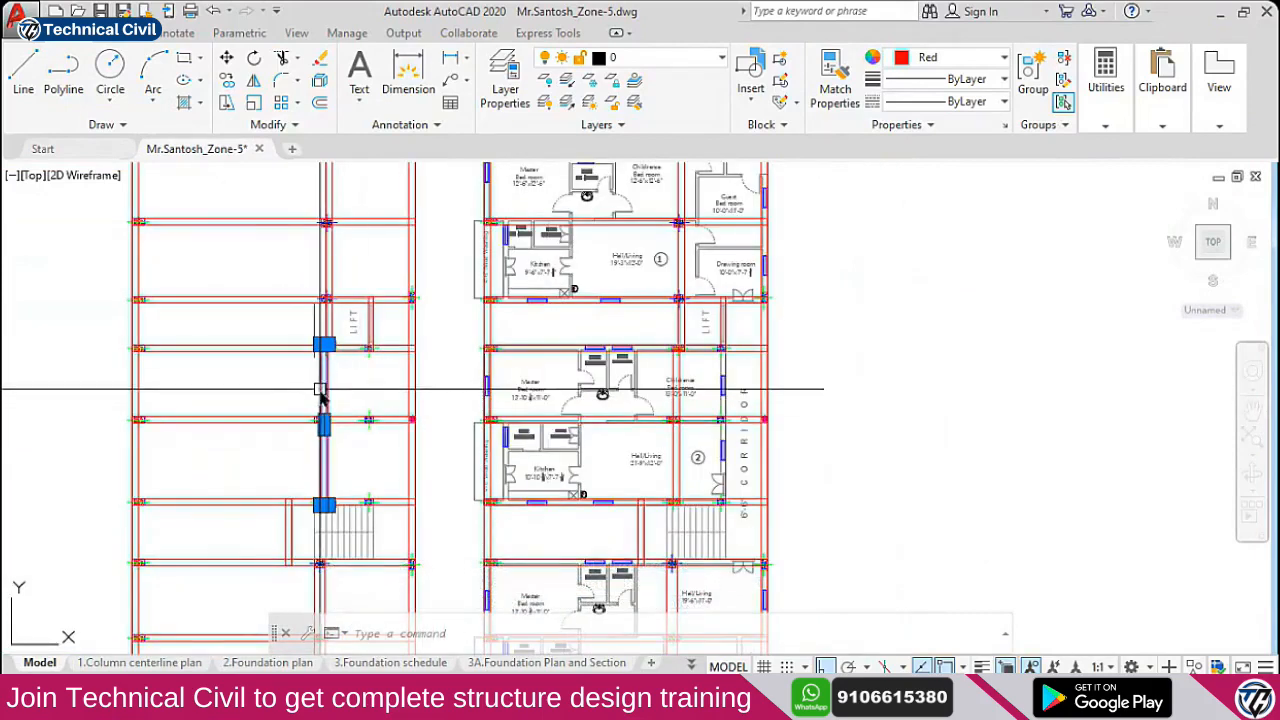
click(676, 380)
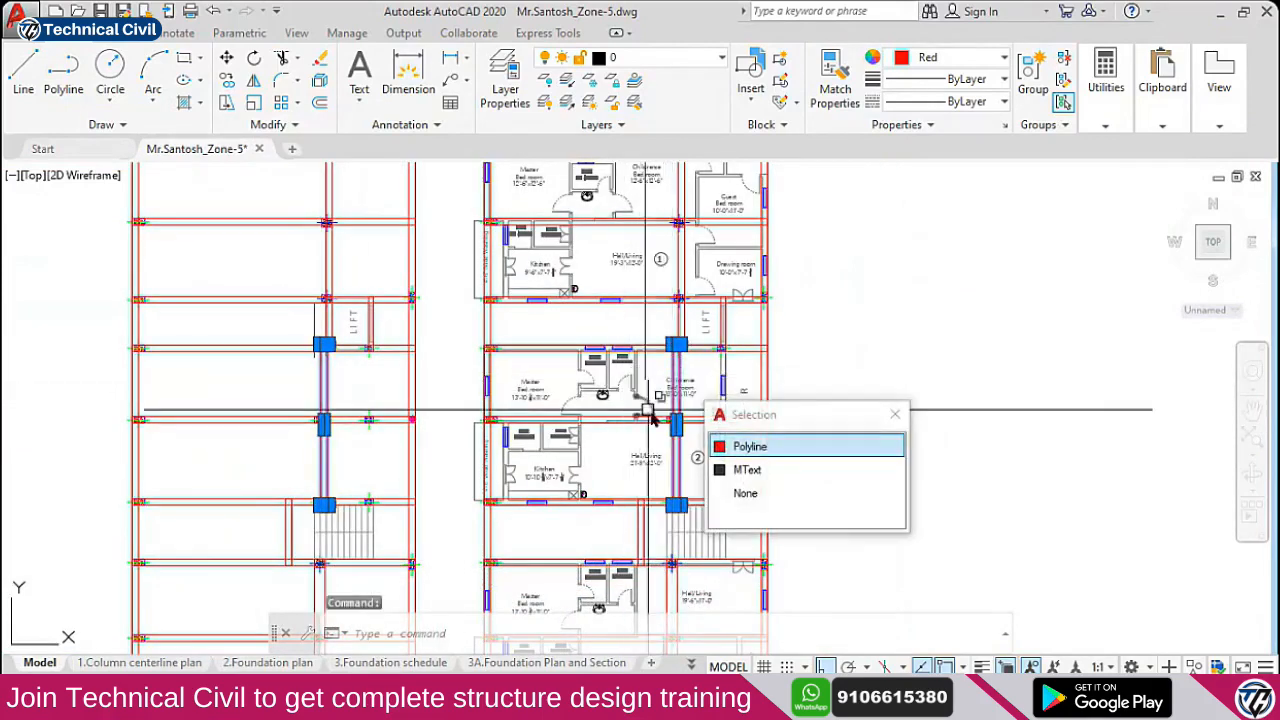
key(Return)
scroll(640, 400, up, 5)
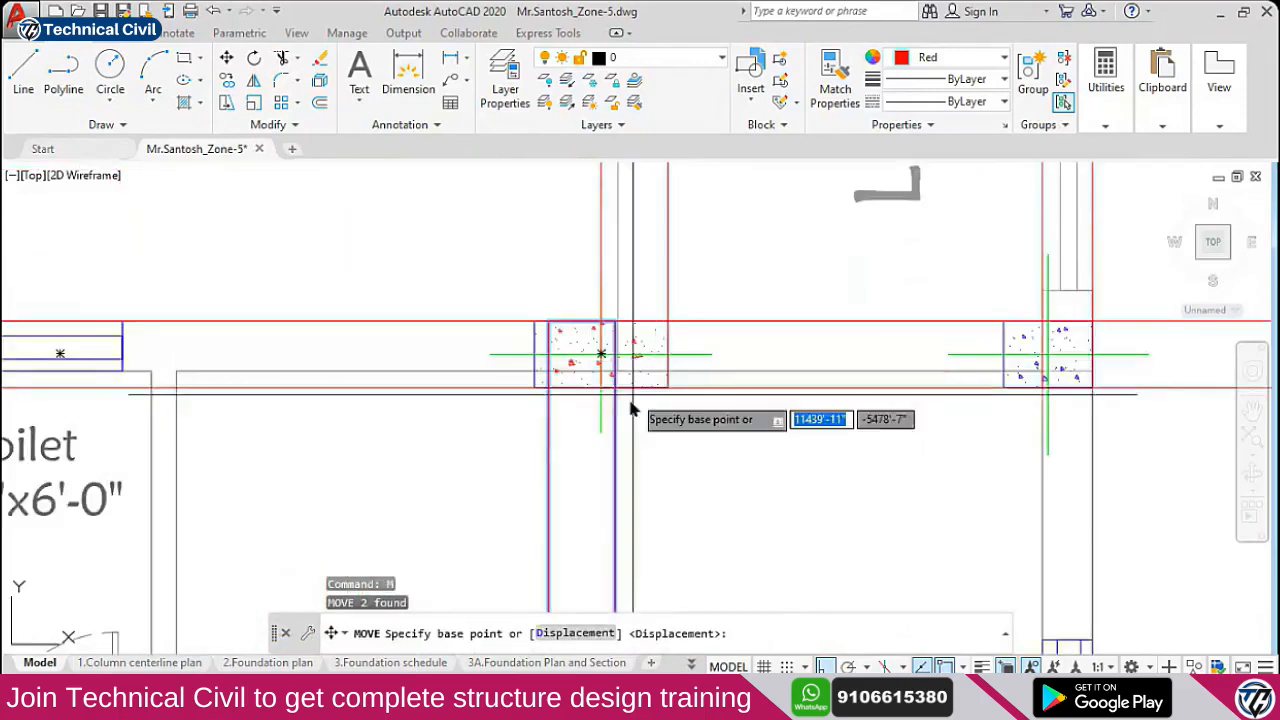
click(615, 390)
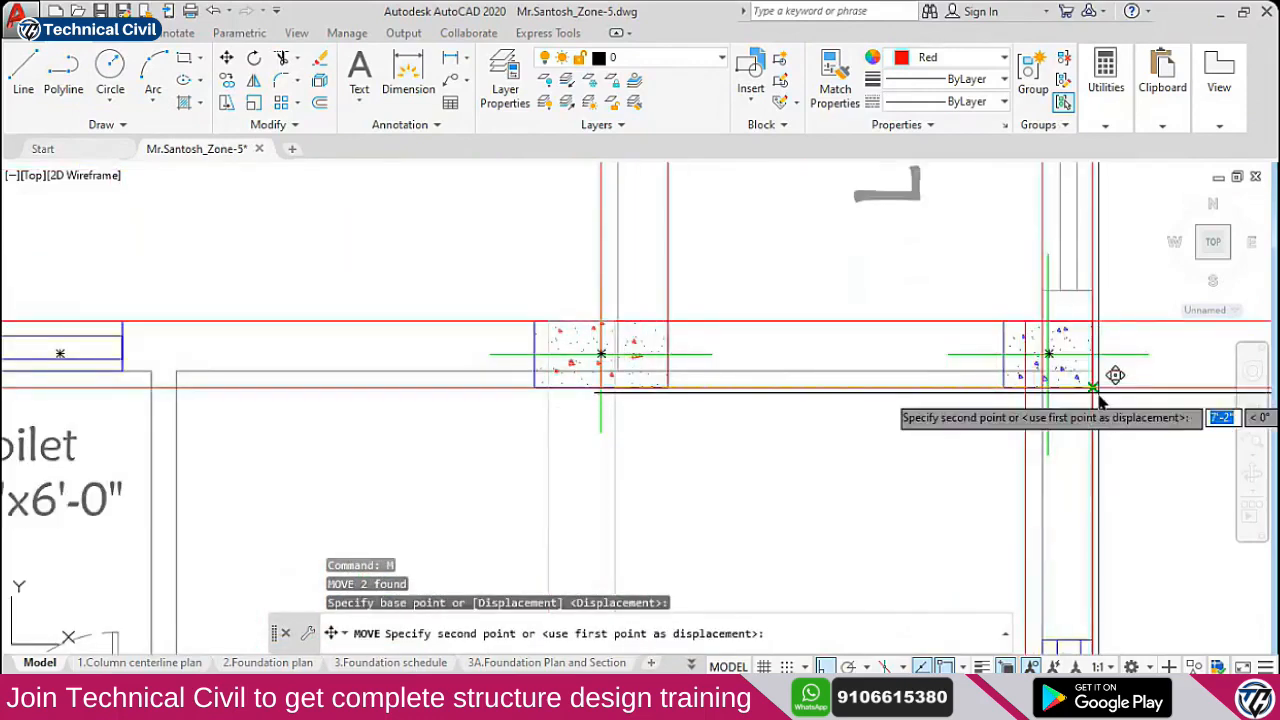
key(Escape)
scroll(1075, 372, down, 6)
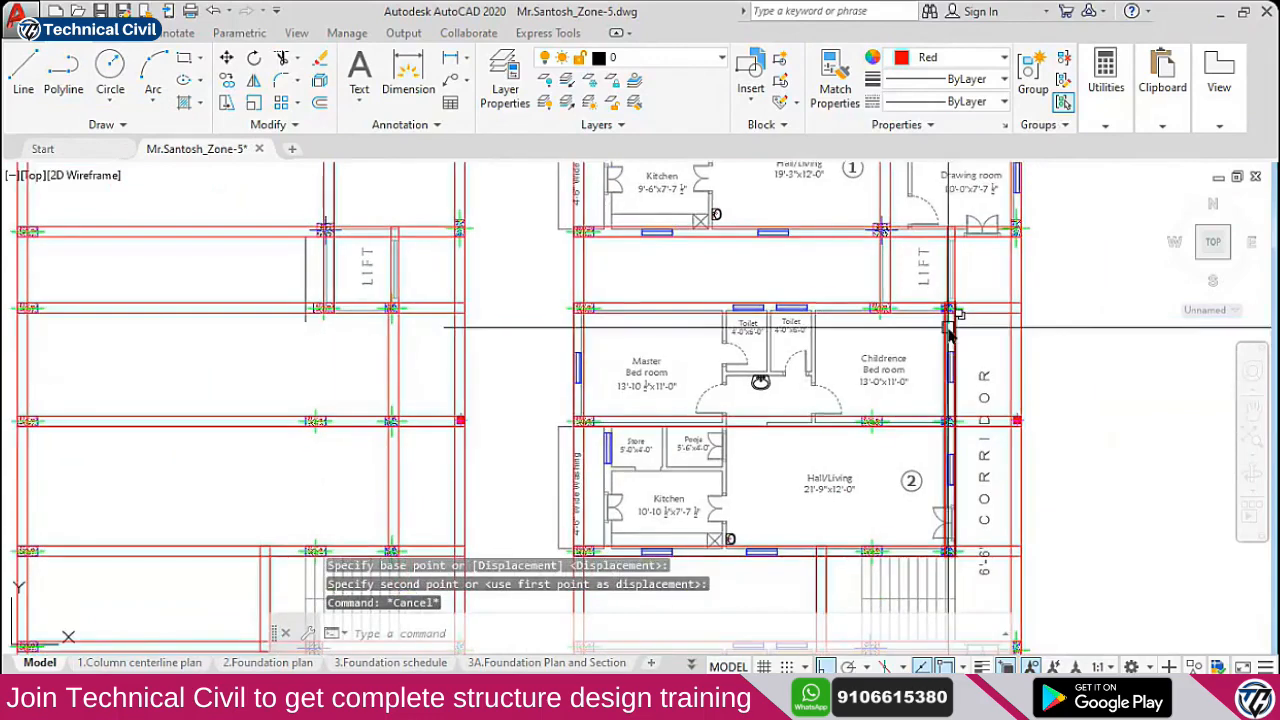
Draw a rectangular beam about 10" wide and 24'-2" long along the master bedroom and kitchen wall of flat 2
scroll(888, 387, down, 2)
scroll(826, 420, up, 2)
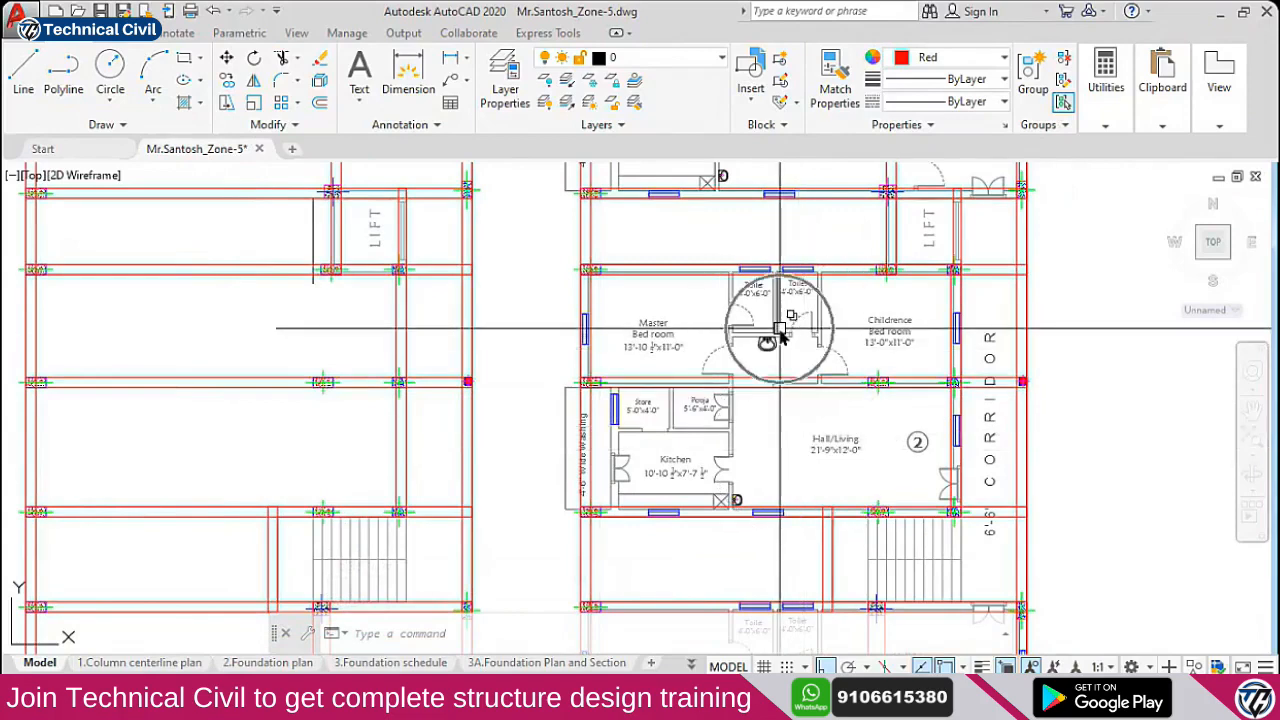
text(c)
key(Return)
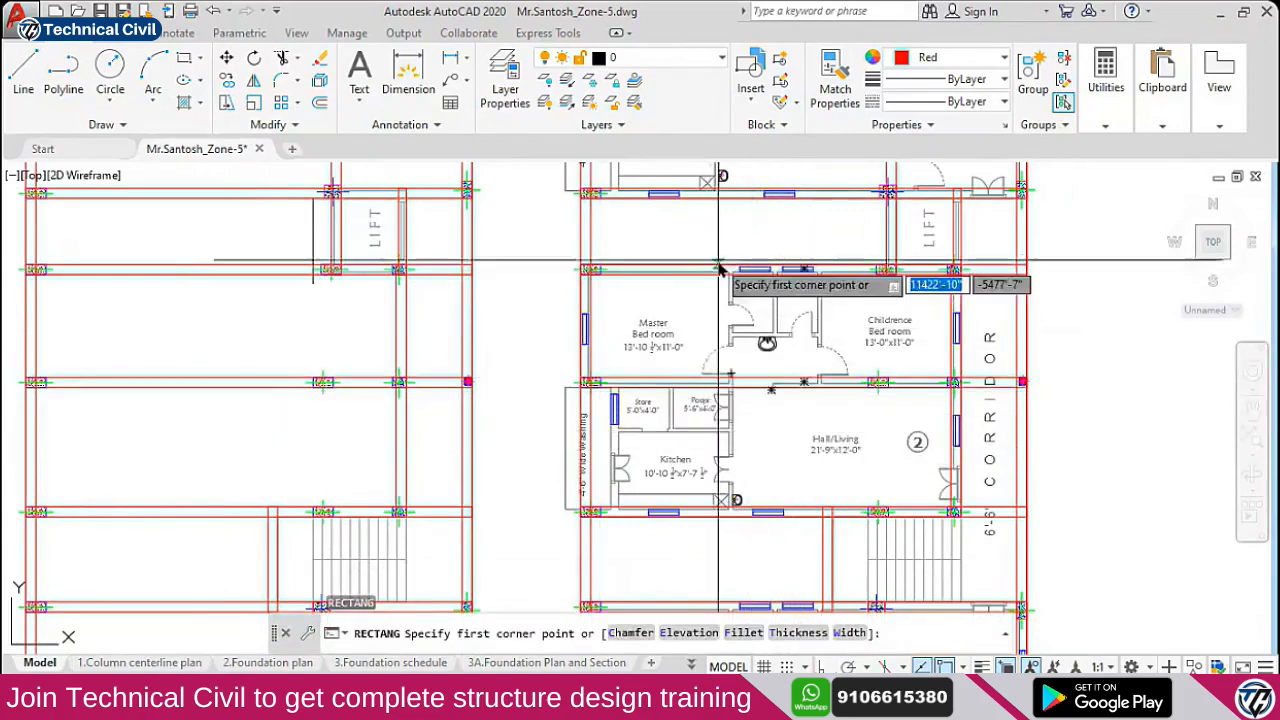
scroll(767, 310, up, 5)
click(768, 290)
scroll(771, 500, down, 4)
scroll(766, 457, up, 6)
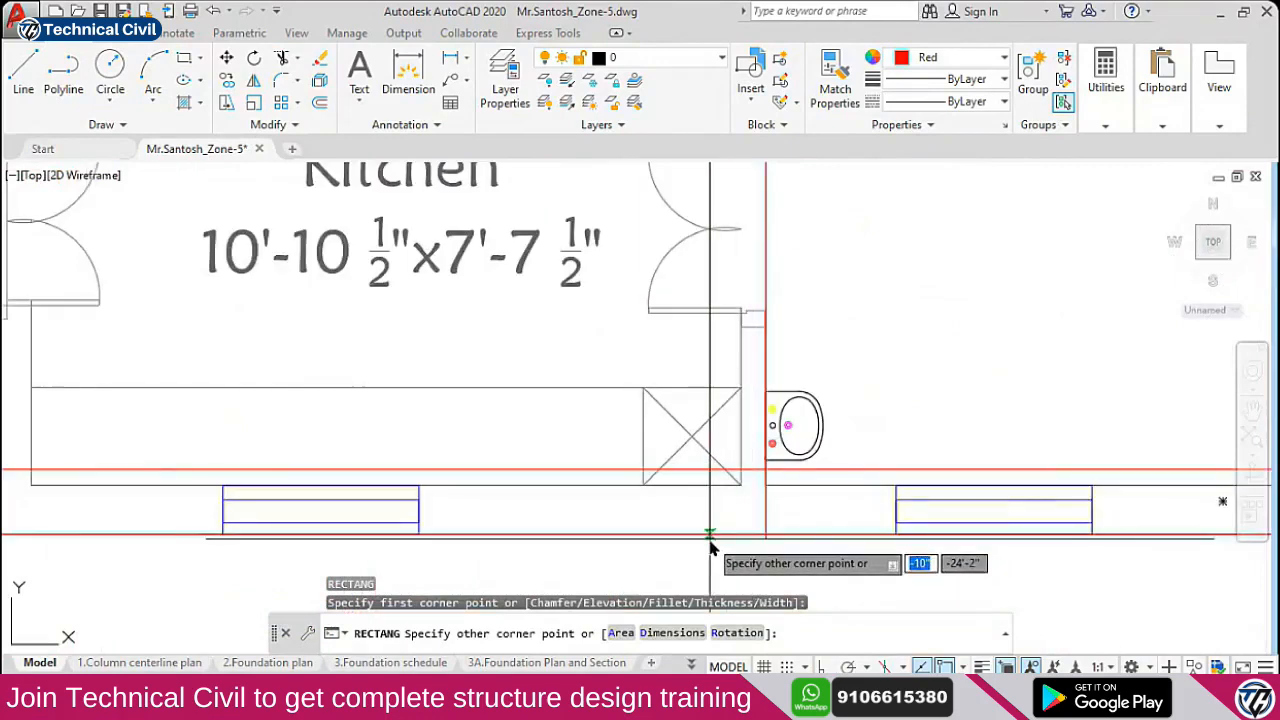
click(712, 540)
scroll(712, 540, down, 4)
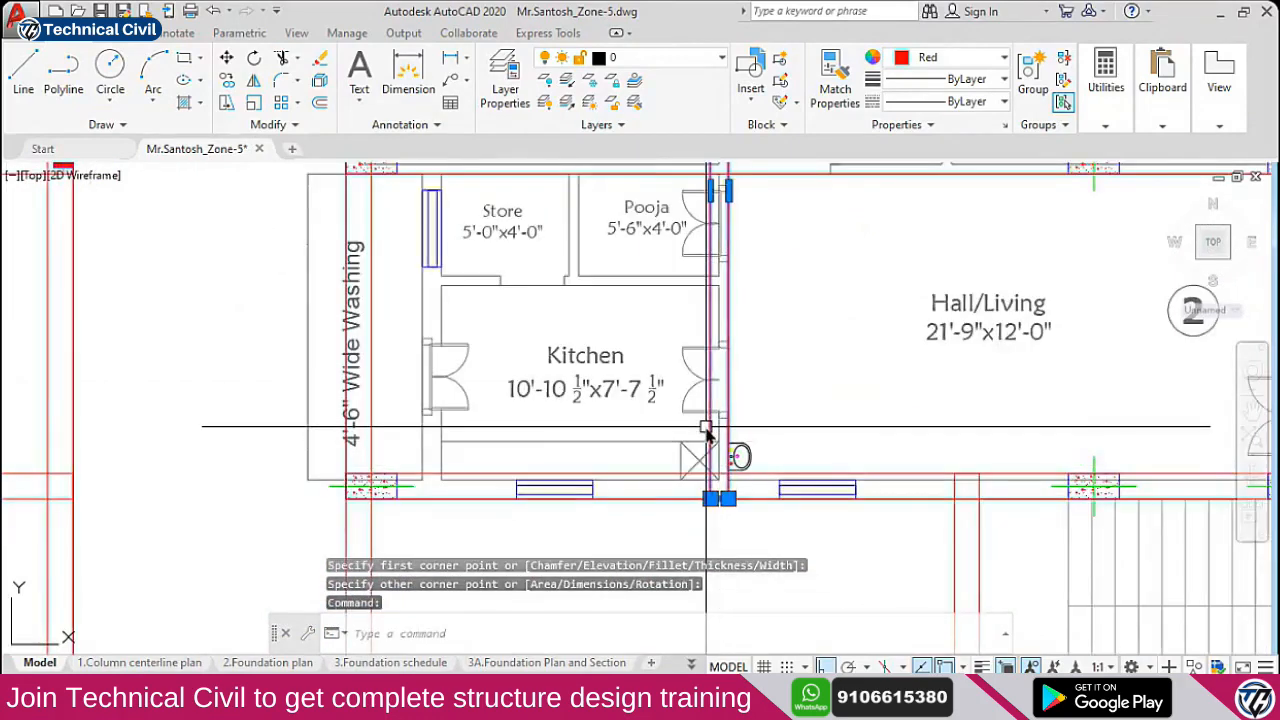
Move the new flat 2 beam 4" sideways to line up with the kitchen wall's inner face
text(m)
key(Return)
scroll(703, 425, up, 5)
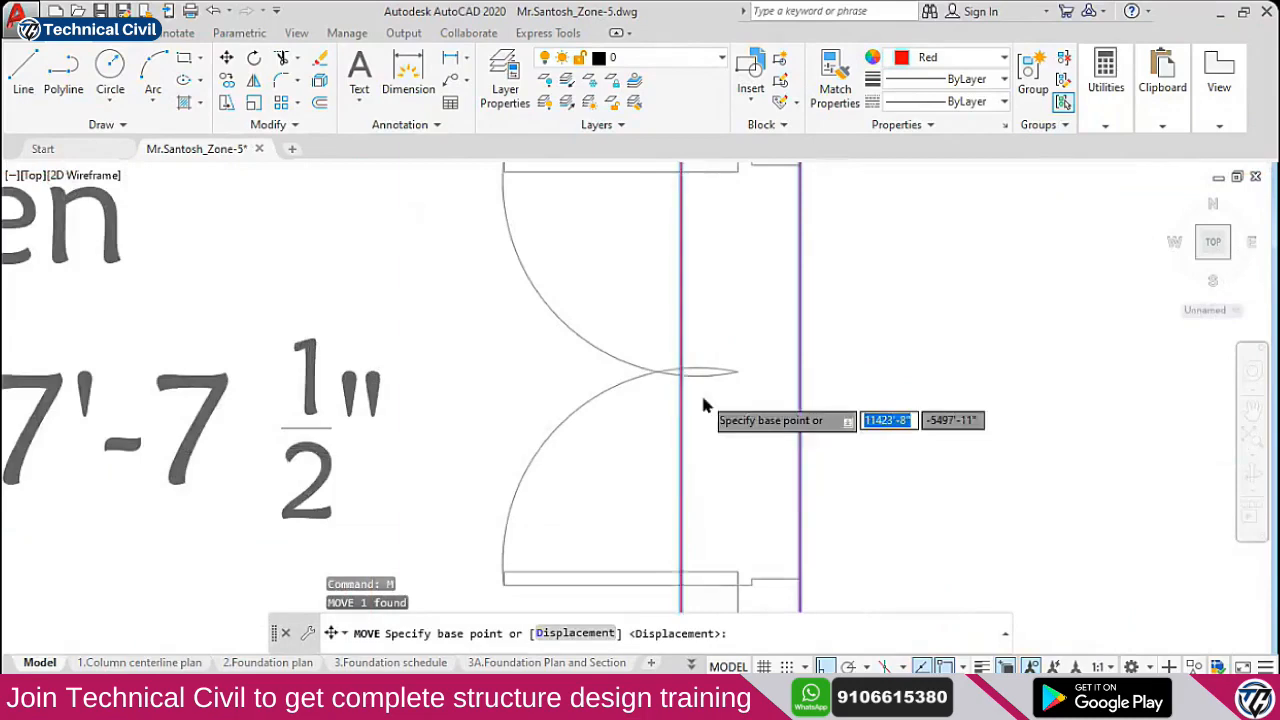
scroll(703, 405, down, 4)
scroll(680, 448, up, 4)
click(752, 427)
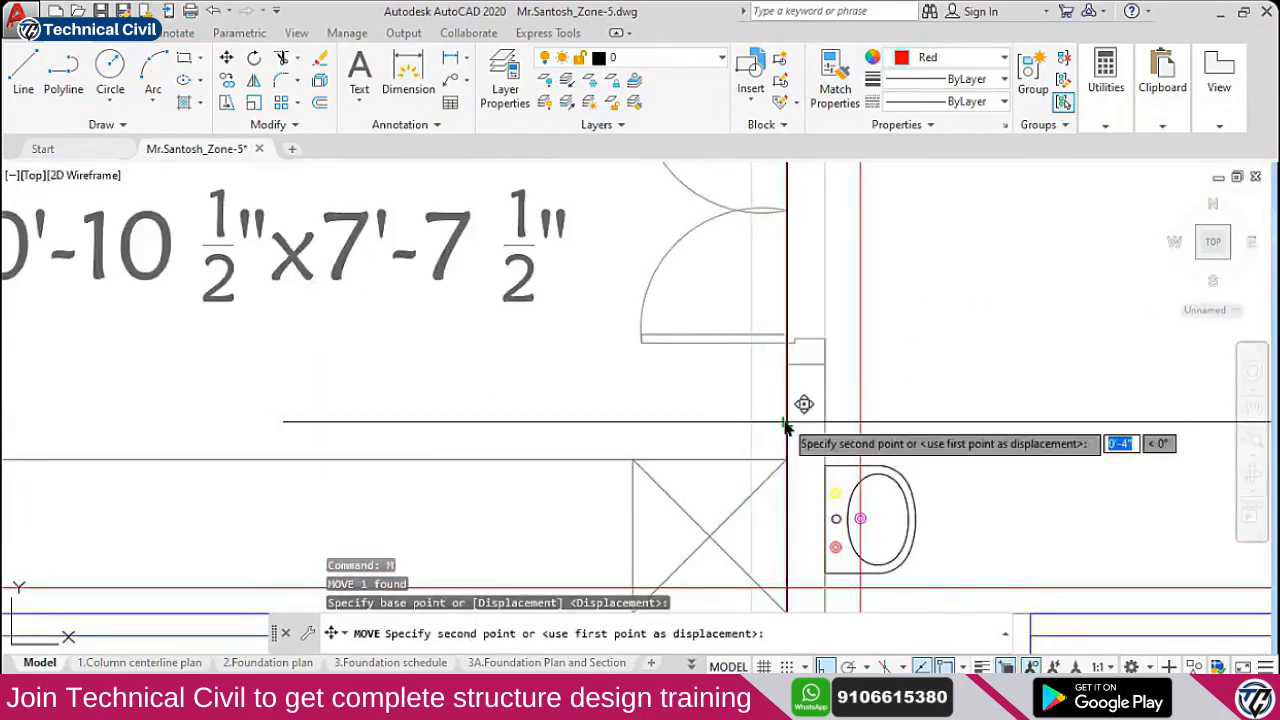
scroll(760, 468, down, 6)
scroll(759, 467, up, 1)
Stretch the flat 2 beam's upper end to the outer line of the horizontal beam above the toilets
click(760, 423)
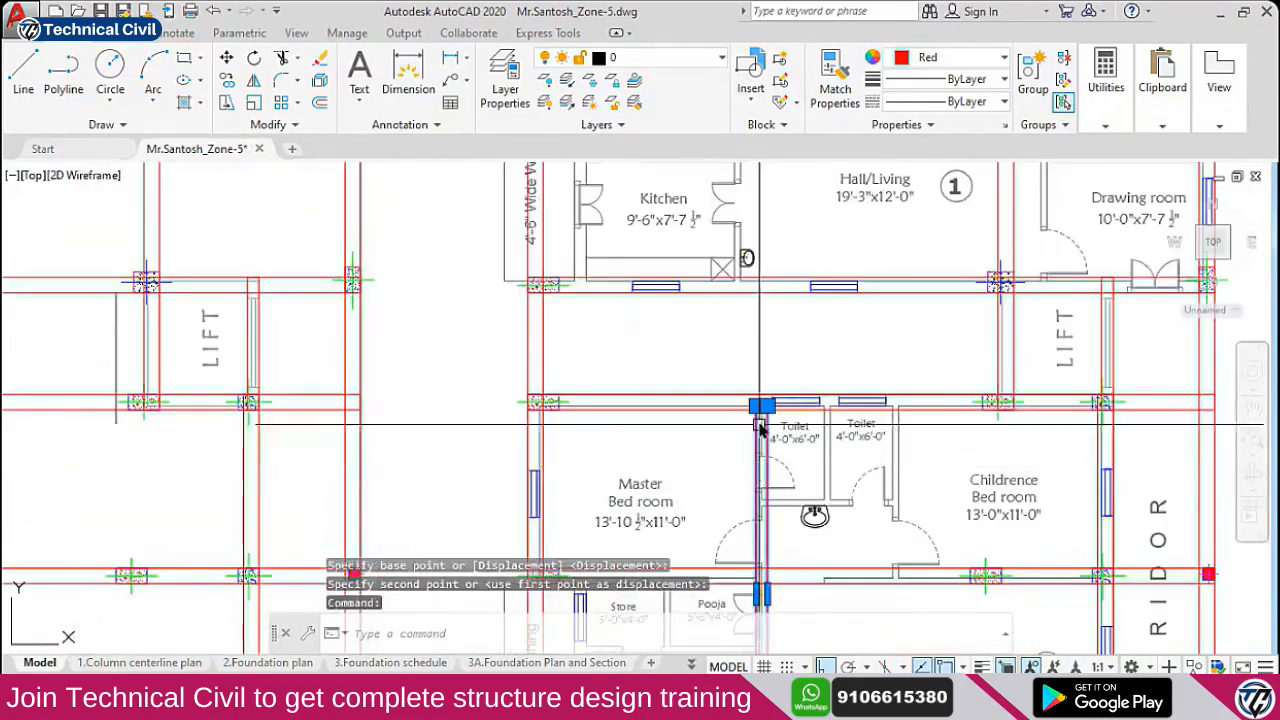
scroll(759, 408, up, 4)
click(768, 391)
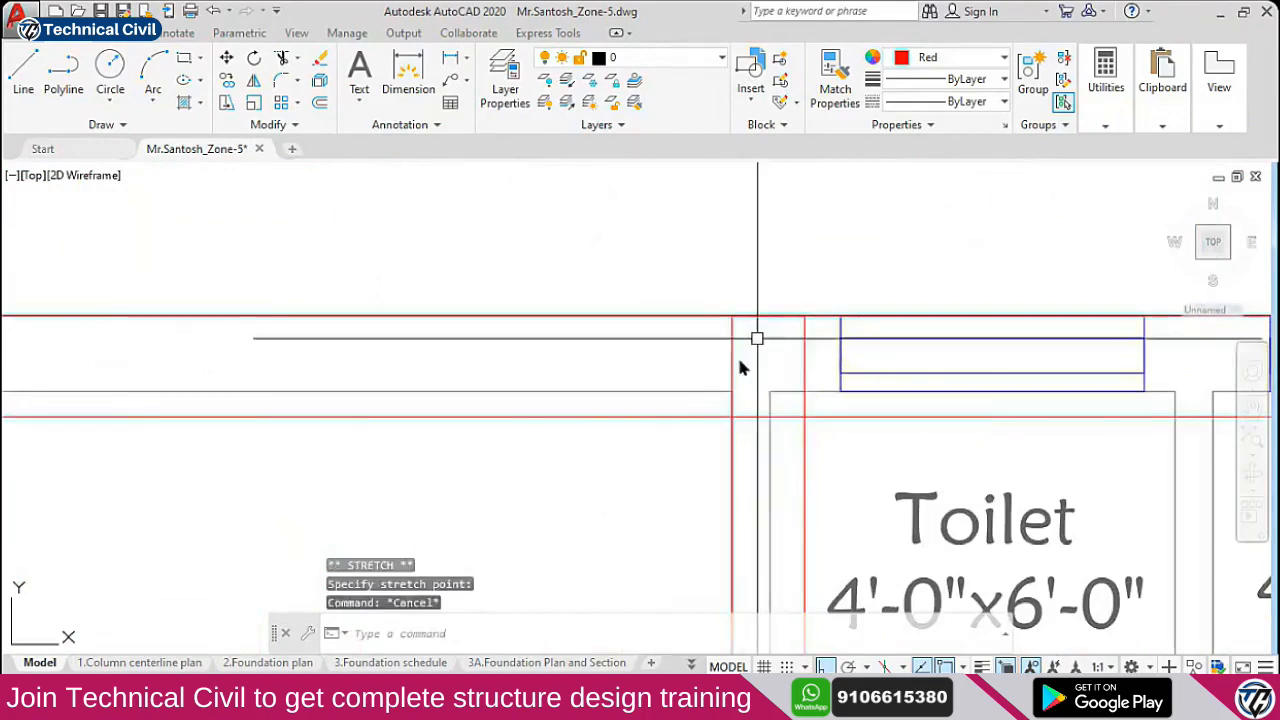
scroll(740, 368, down, 6)
scroll(830, 355, up, 2)
Copy the flat 2 wall beam to the same position in the GF beam layout, using matching corridor column reference points
click(807, 436)
text(CO)
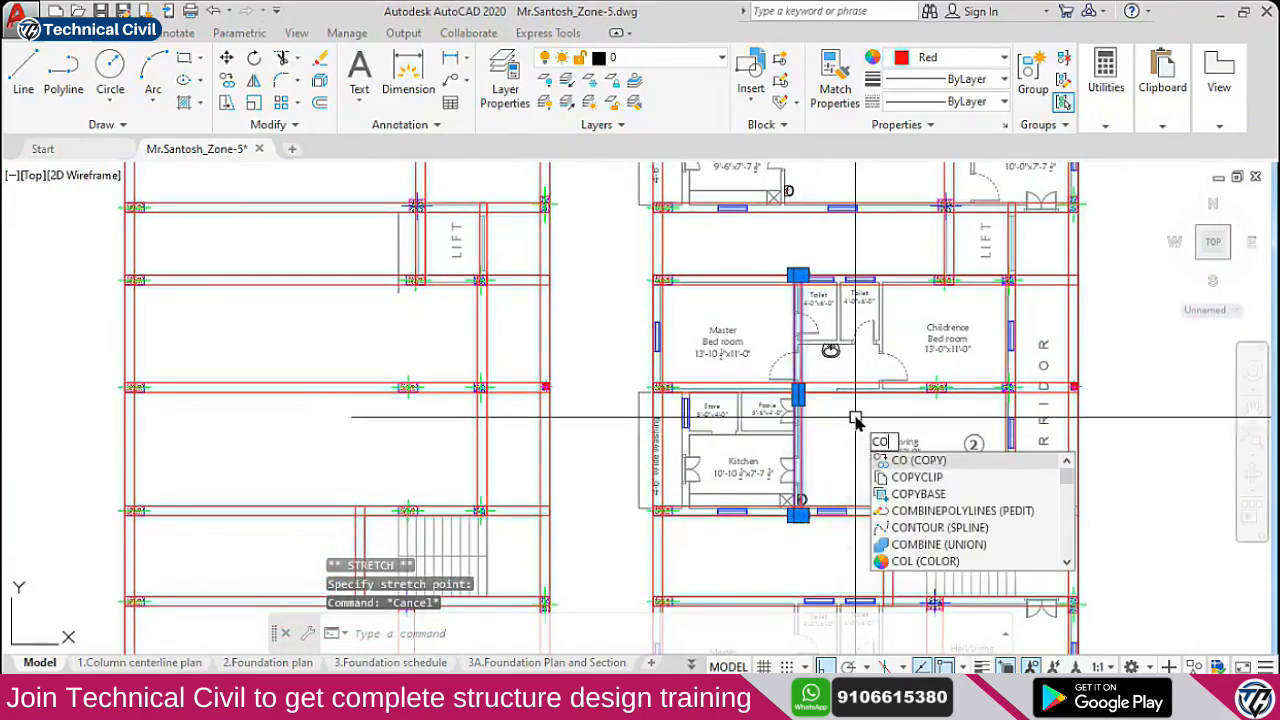
key(Return)
scroll(994, 420, up, 5)
scroll(1033, 490, down, 5)
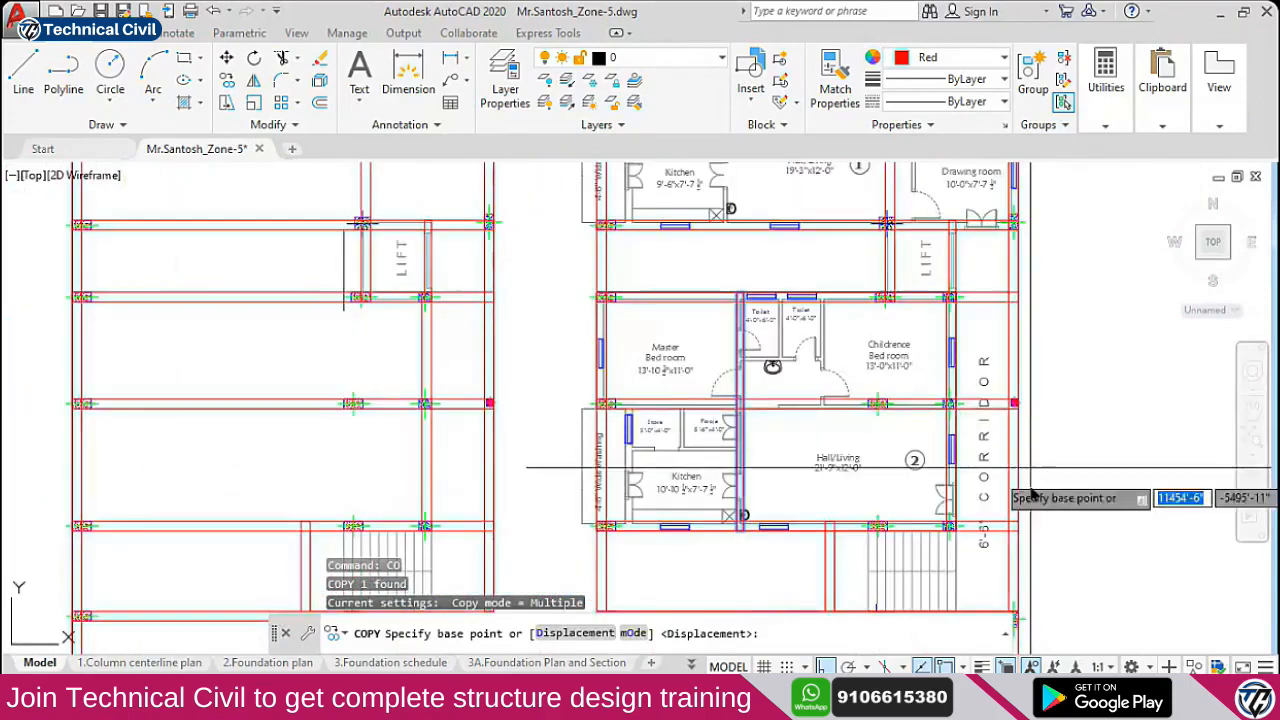
scroll(1033, 490, down, 2)
scroll(977, 486, up, 5)
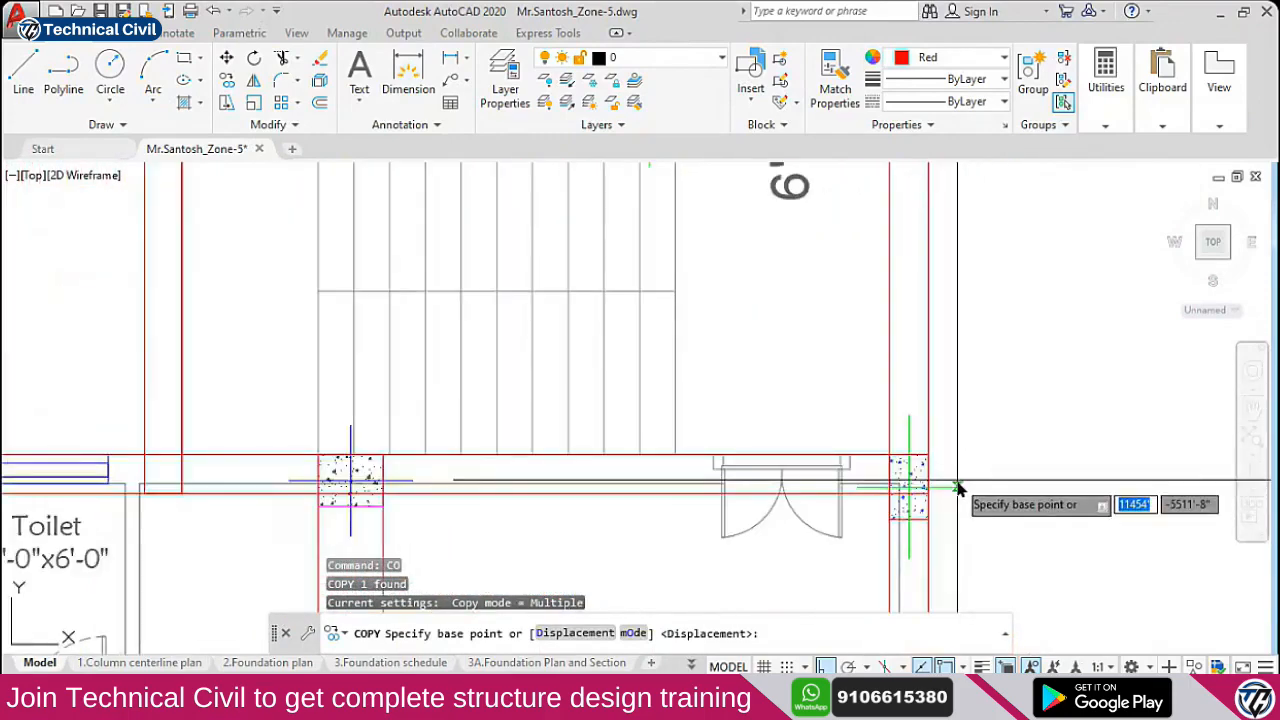
click(958, 490)
scroll(962, 484, down, 5)
scroll(640, 468, up, 5)
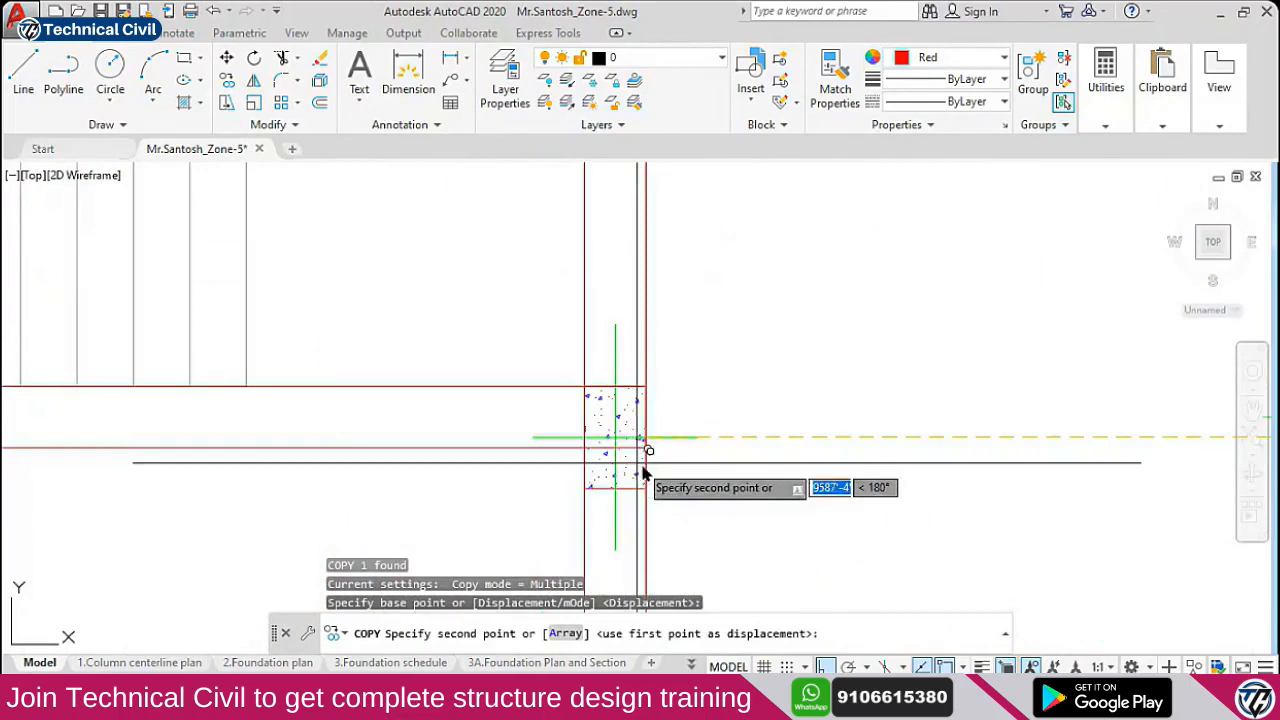
click(703, 445)
key(Escape)
scroll(709, 480, down, 6)
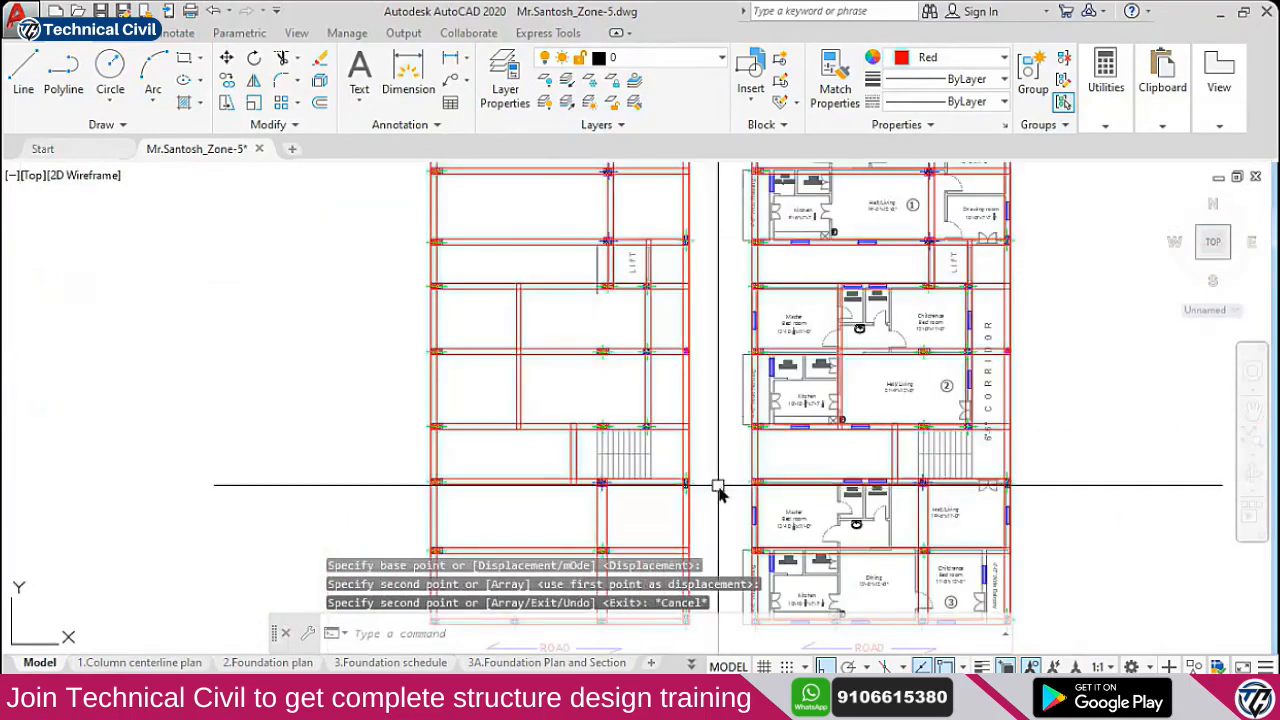
Examine the beam positions in both layouts, from the staircase and flat 2 up to flat 1
mouse_move(728, 495)
middle_down()
mouse_move(684, 440)
mouse_move(660, 360)
mouse_move(657, 403)
middle_up()
mouse_move(646, 477)
middle_down()
mouse_move(648, 456)
mouse_move(640, 491)
middle_up()
mouse_move(641, 426)
middle_down()
mouse_move(641, 447)
mouse_move(663, 403)
middle_up()
scroll(668, 400, up, 2)
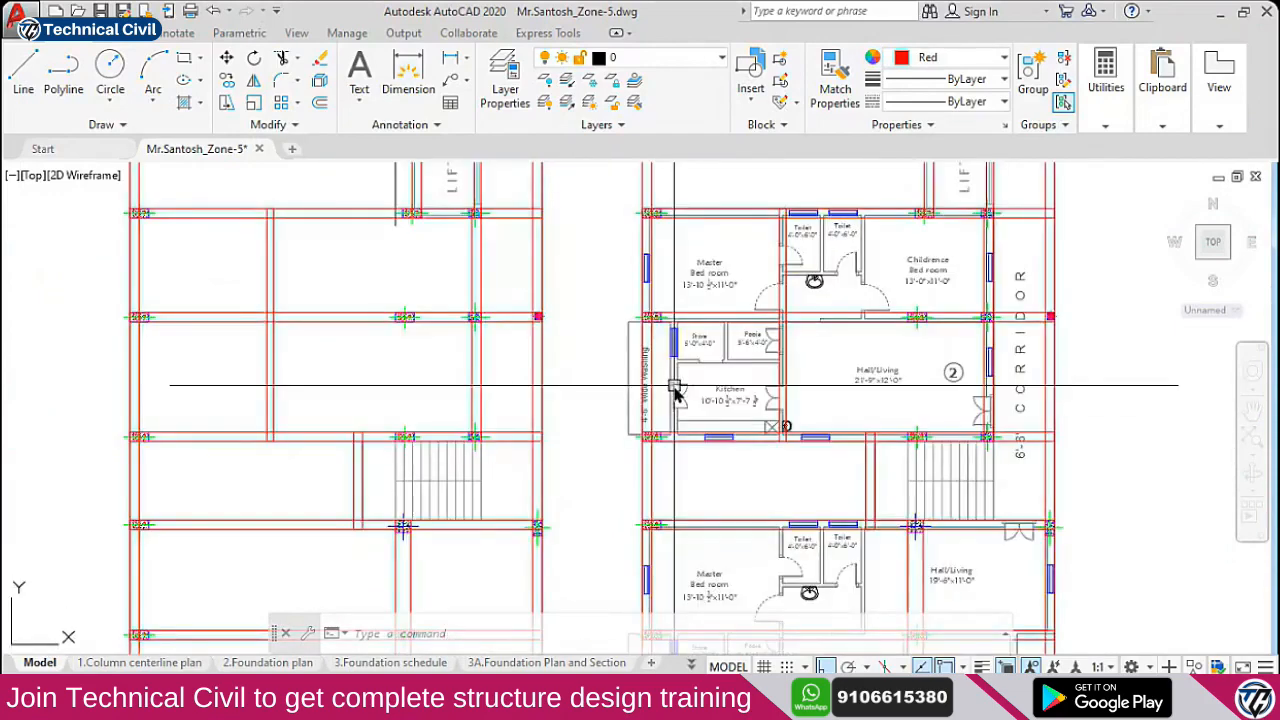
middle_drag(683, 341, 711, 498)
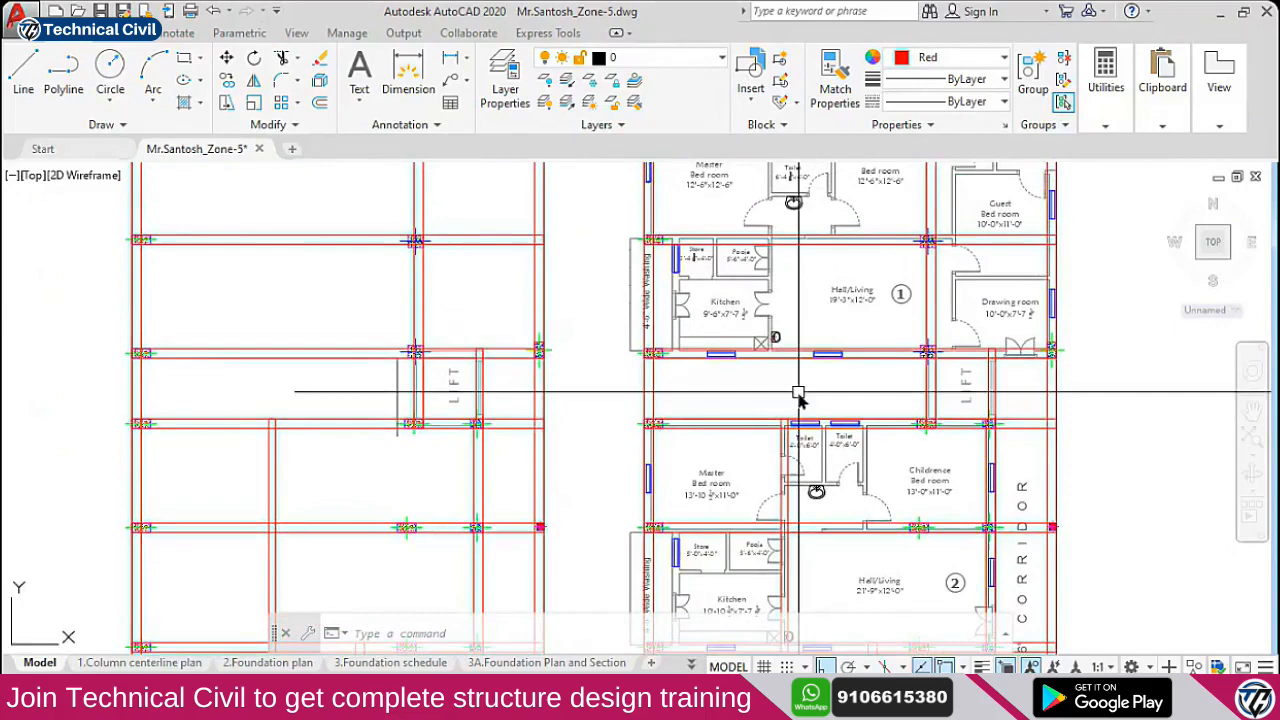
middle_drag(798, 397, 806, 467)
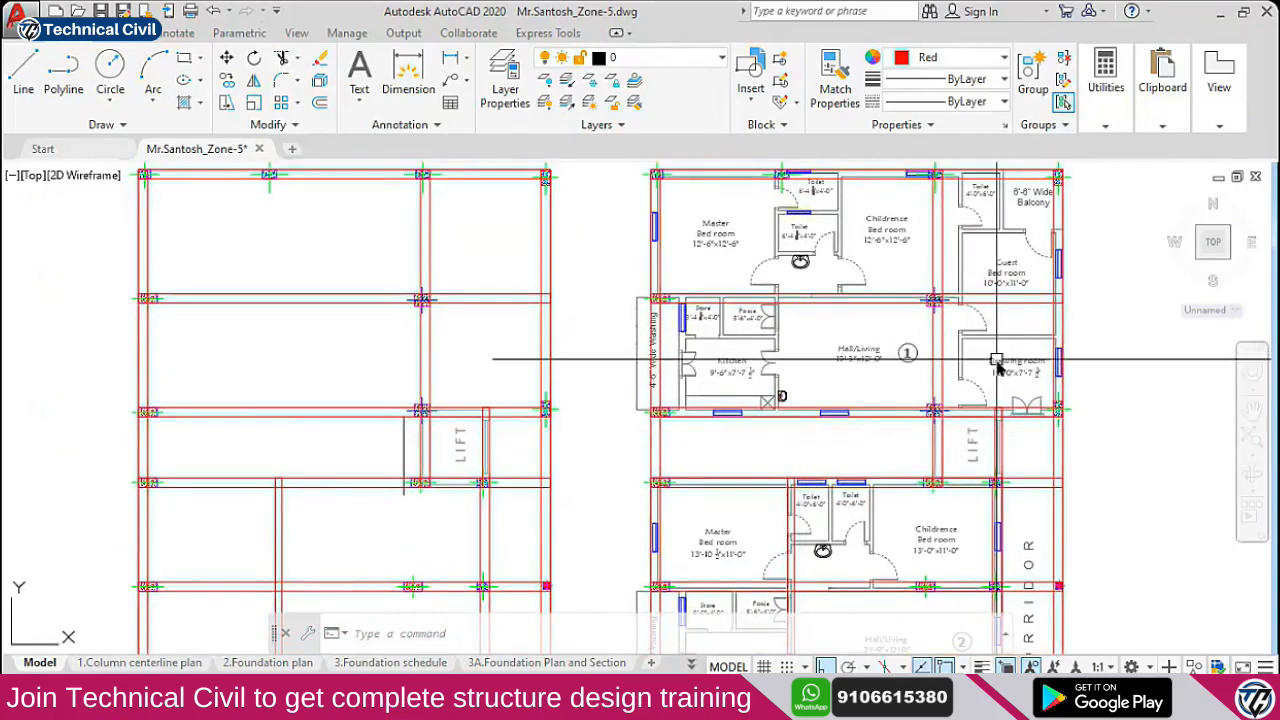
middle_drag(996, 372, 991, 444)
scroll(828, 340, down, 1)
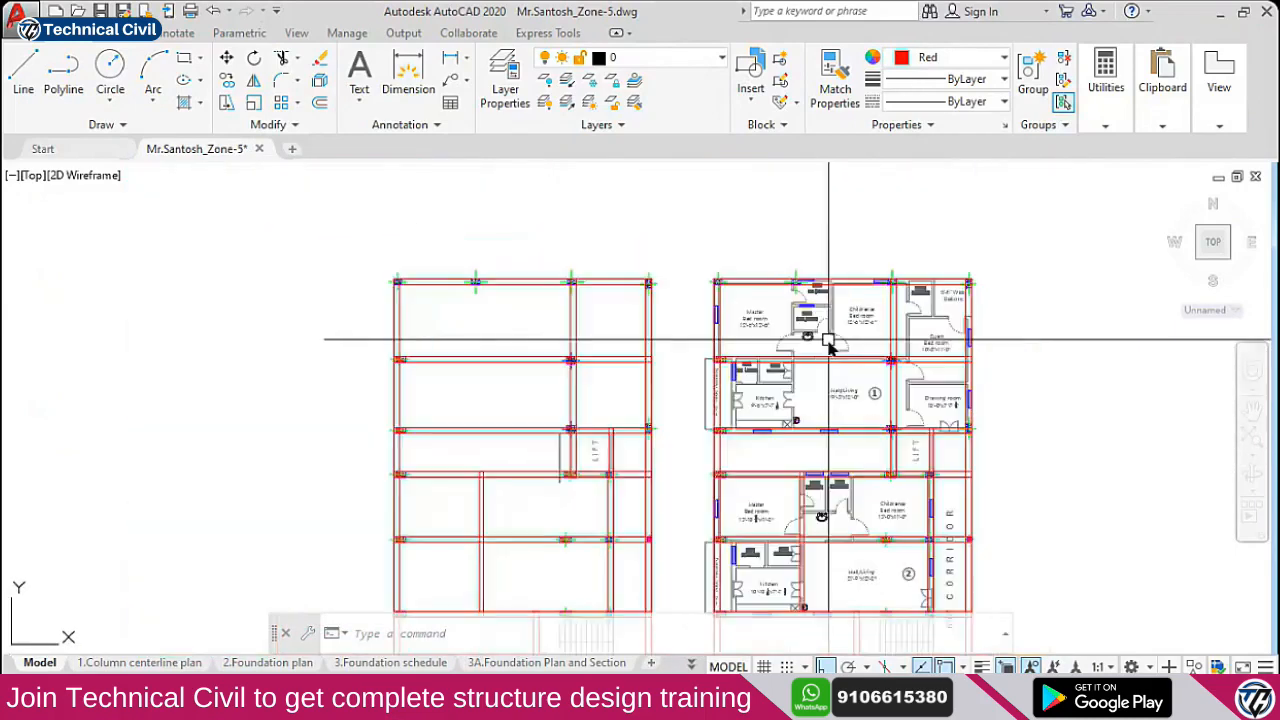
mouse_move(780, 466)
middle_down()
mouse_move(766, 449)
mouse_move(776, 362)
middle_up()
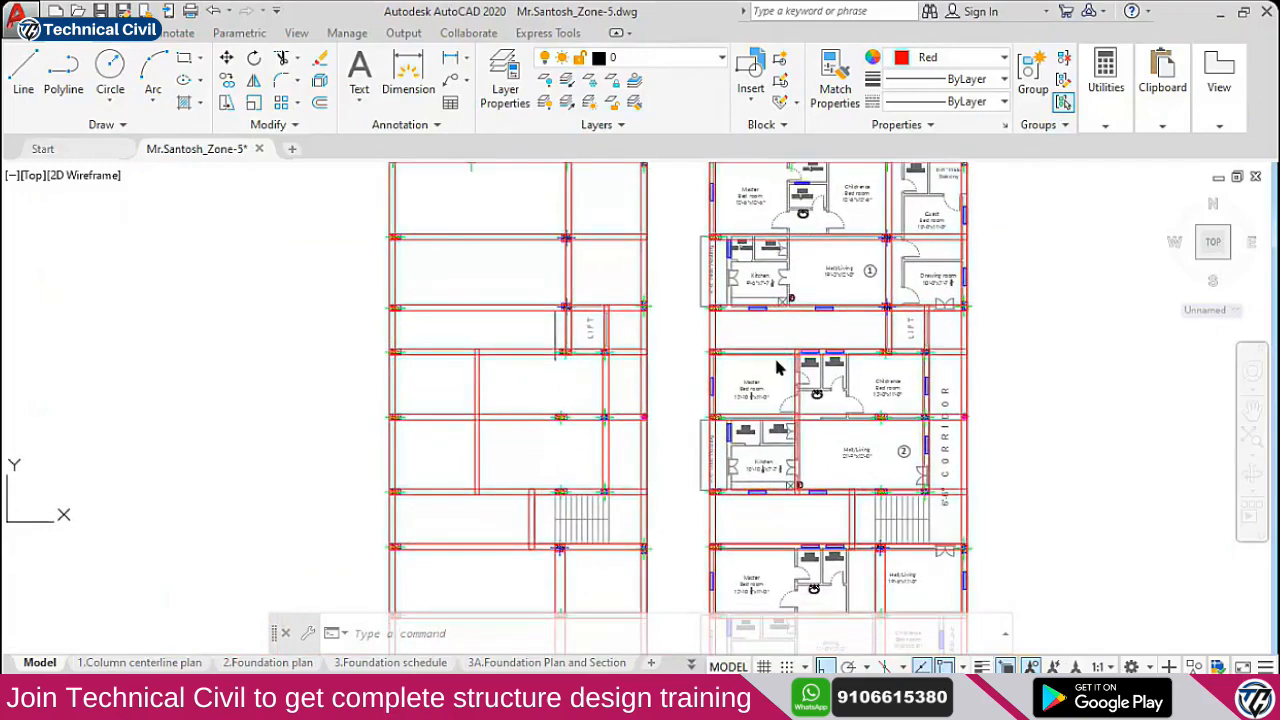
Review the GF and FF column plans around the lift, the staircase and flats 1 and 2
scroll(778, 368, down, 2)
scroll(778, 366, up, 2)
scroll(390, 390, down, 4)
scroll(450, 400, up, 3)
scroll(834, 434, up, 2)
middle_drag(623, 383, 606, 517)
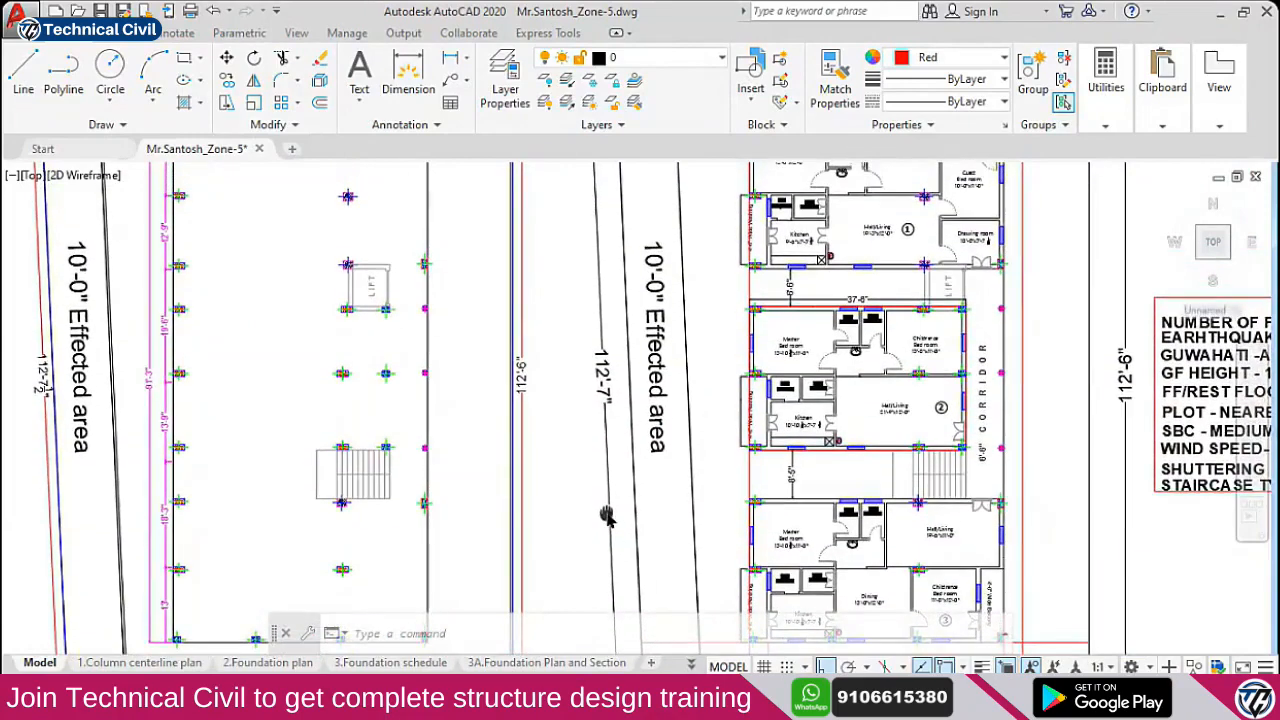
middle_drag(853, 447, 838, 499)
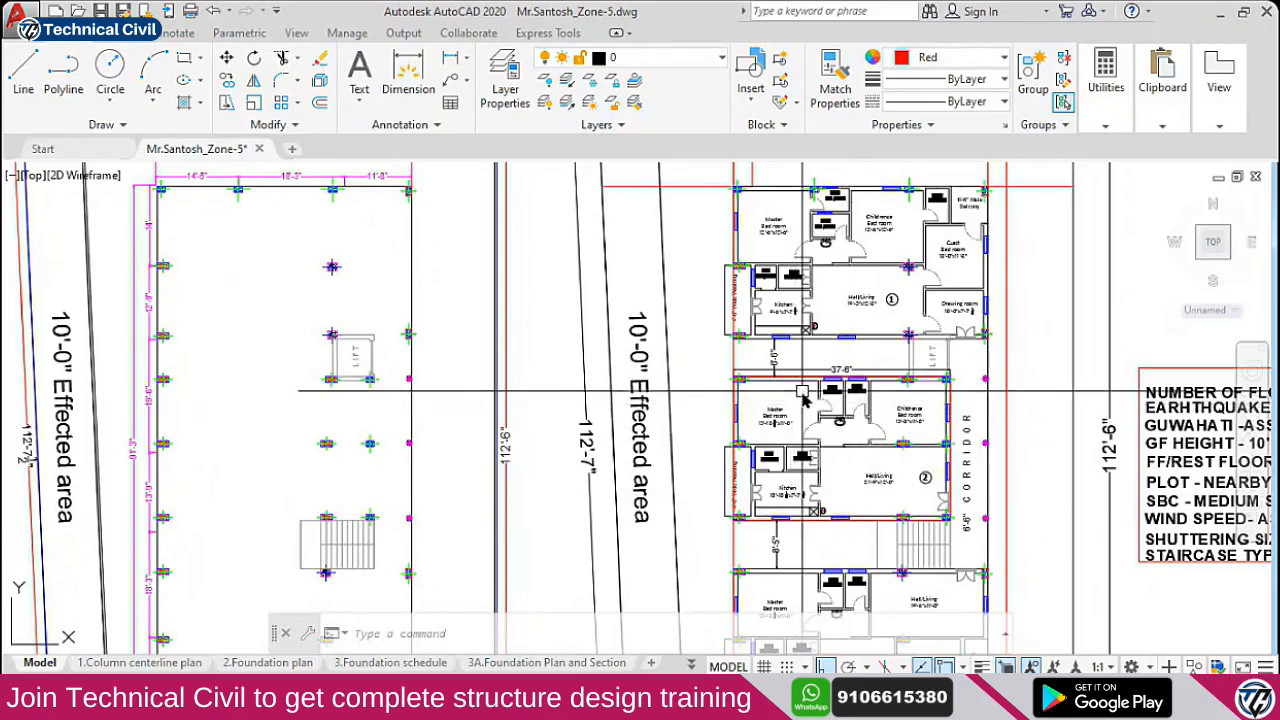
Compare the FF column plan with the GF and FF beam layouts around flats 2 and 3 and the staircase
scroll(943, 330, down, 2)
scroll(690, 370, up, 5)
scroll(718, 403, down, 2)
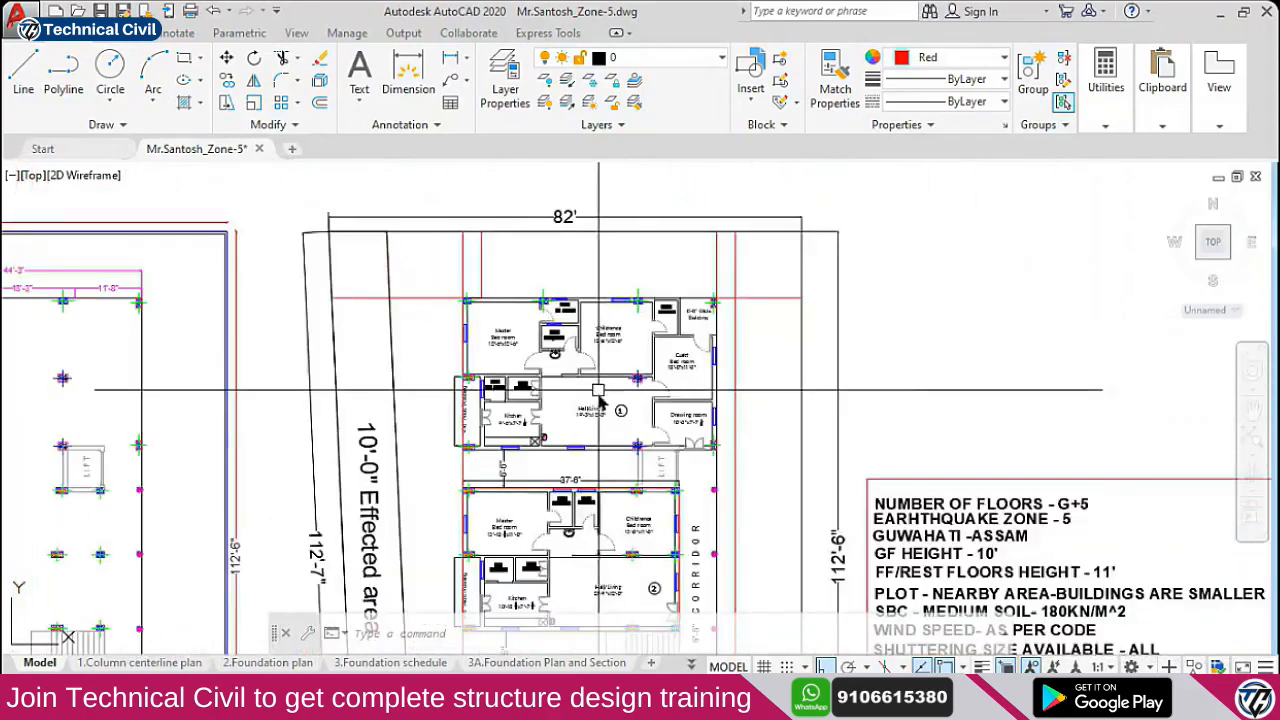
middle_drag(625, 583, 595, 399)
scroll(592, 387, down, 6)
middle_drag(1034, 423, 909, 440)
scroll(912, 434, up, 6)
scroll(808, 456, up, 2)
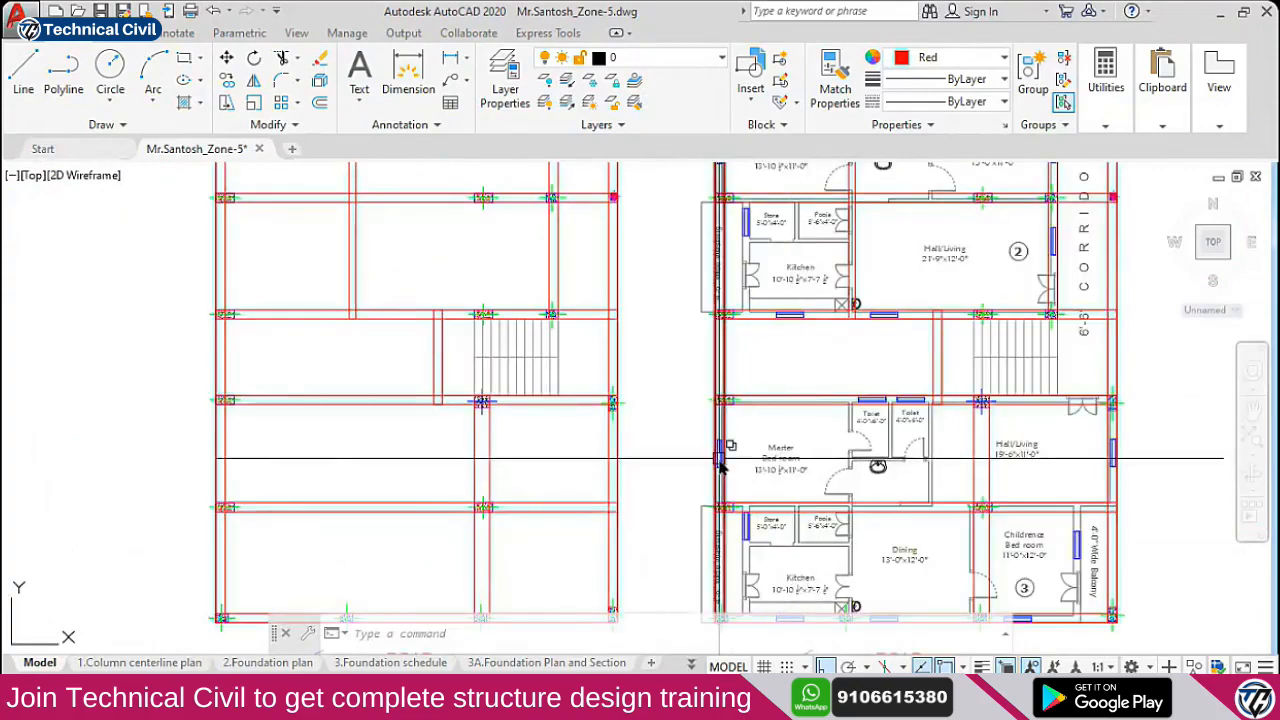
scroll(720, 462, down, 3)
scroll(740, 450, up, 2)
scroll(770, 435, down, 5)
middle_drag(783, 430, 960, 432)
scroll(600, 280, up, 5)
Examine the column positions around the rooms and balcony of flat 1 in the FF column plan
middle_drag(335, 523, 549, 540)
scroll(550, 540, down, 2)
middle_drag(558, 481, 577, 598)
middle_drag(598, 450, 600, 506)
scroll(580, 250, up, 2)
middle_drag(788, 387, 378, 411)
scroll(600, 388, up, 2)
middle_drag(440, 385, 476, 408)
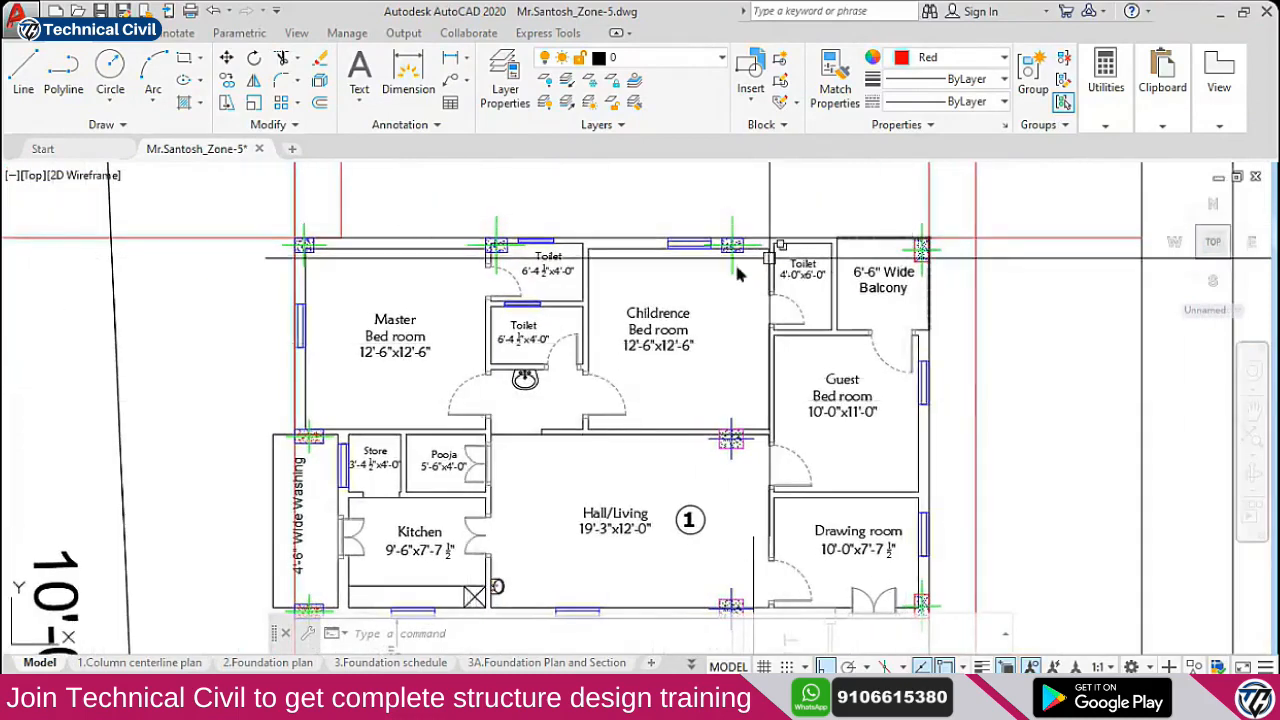
middle_drag(346, 280, 341, 270)
click(497, 250)
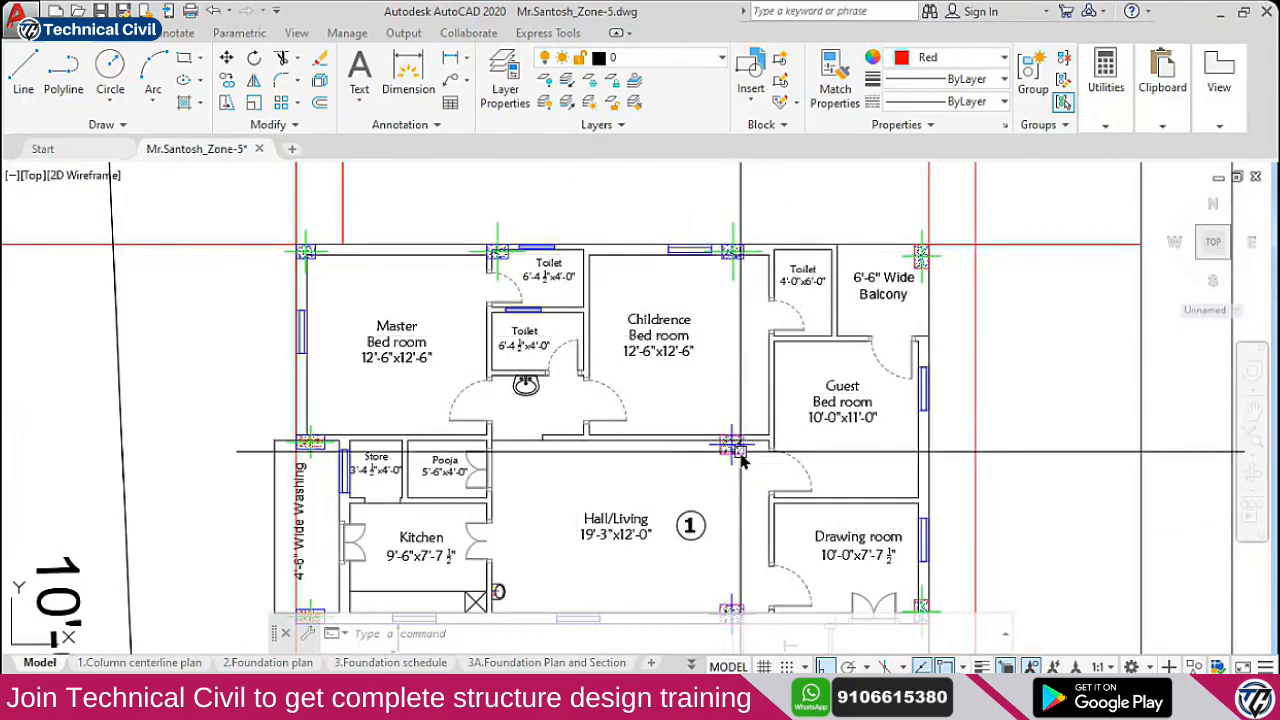
middle_drag(928, 549, 914, 491)
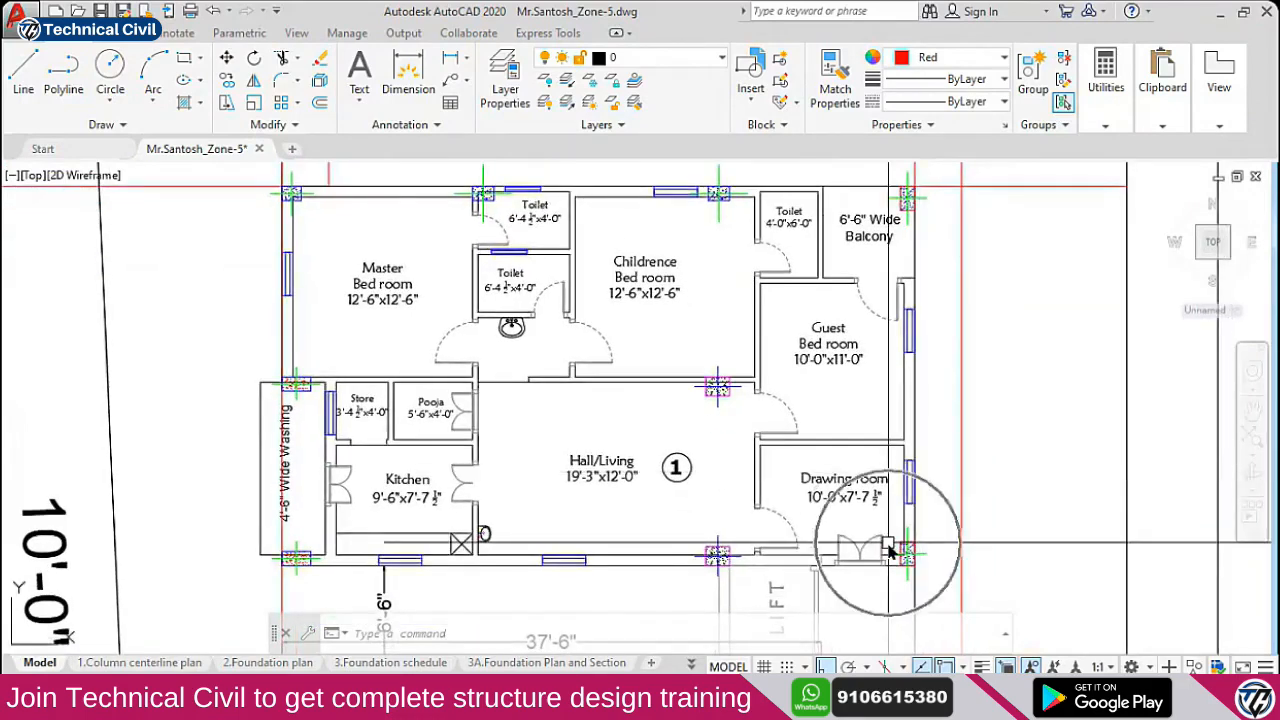
Examine the column positions of flats 2 and 3, the corridor and the staircase in the FF column plan
scroll(375, 420, down, 4)
middle_drag(425, 478, 425, 335)
scroll(337, 378, up, 5)
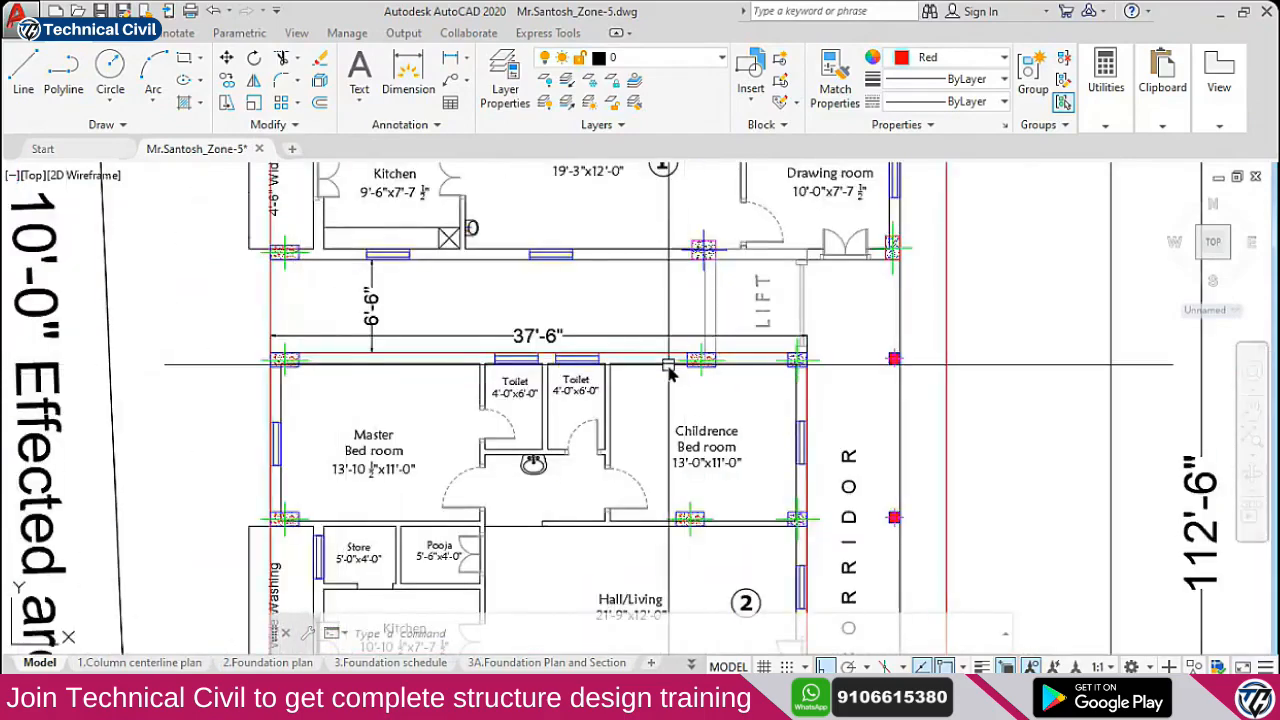
middle_drag(666, 480, 652, 416)
middle_drag(777, 436, 771, 349)
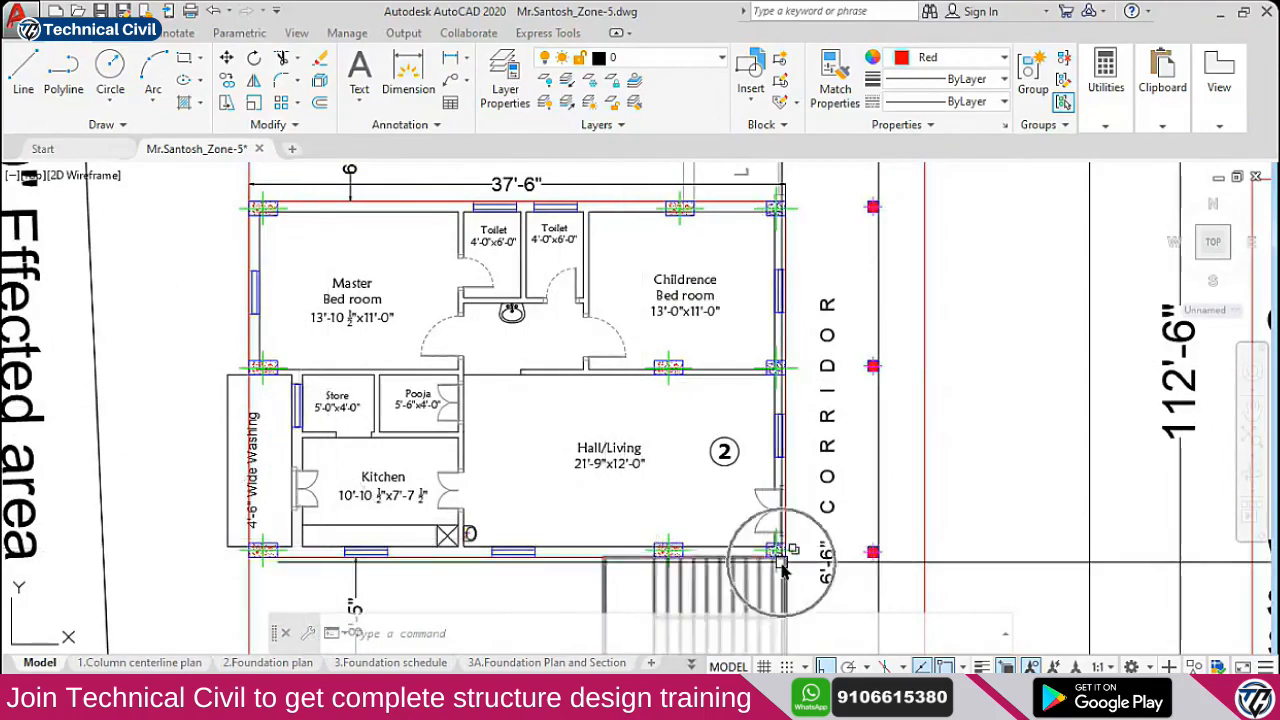
scroll(670, 460, down, 2)
scroll(666, 484, down, 2)
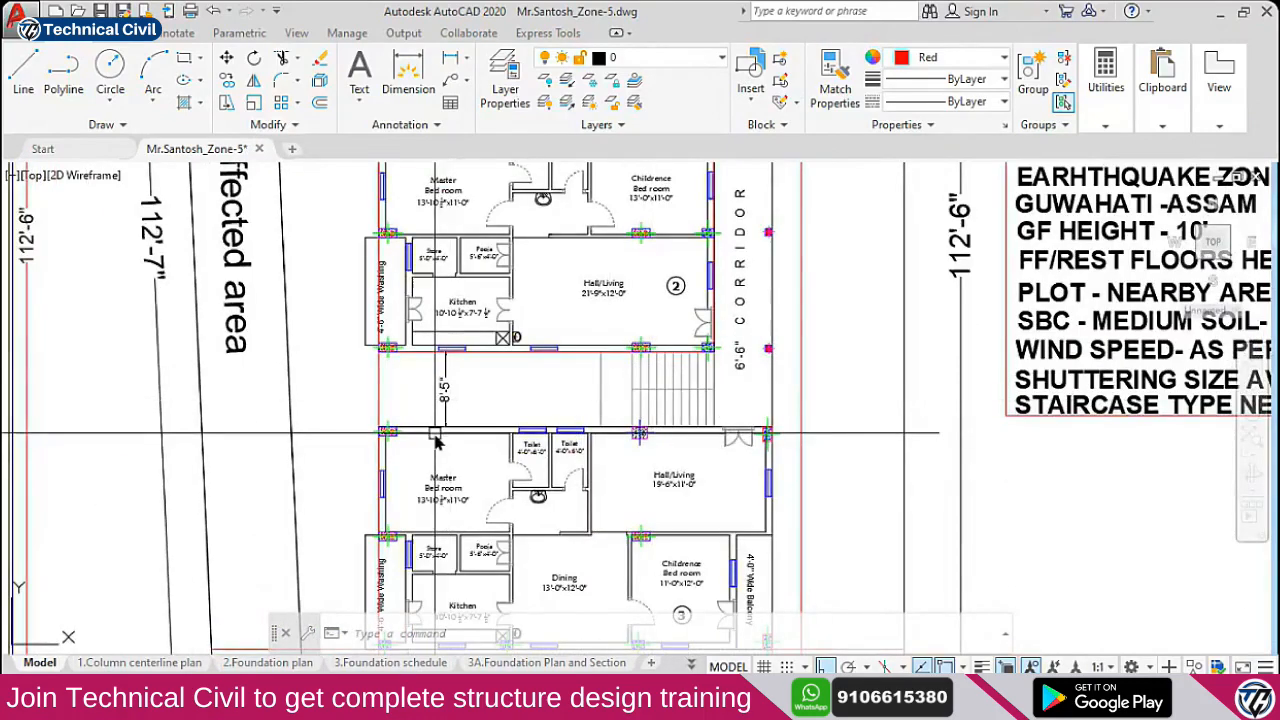
scroll(482, 388, up, 2)
middle_drag(482, 388, 476, 364)
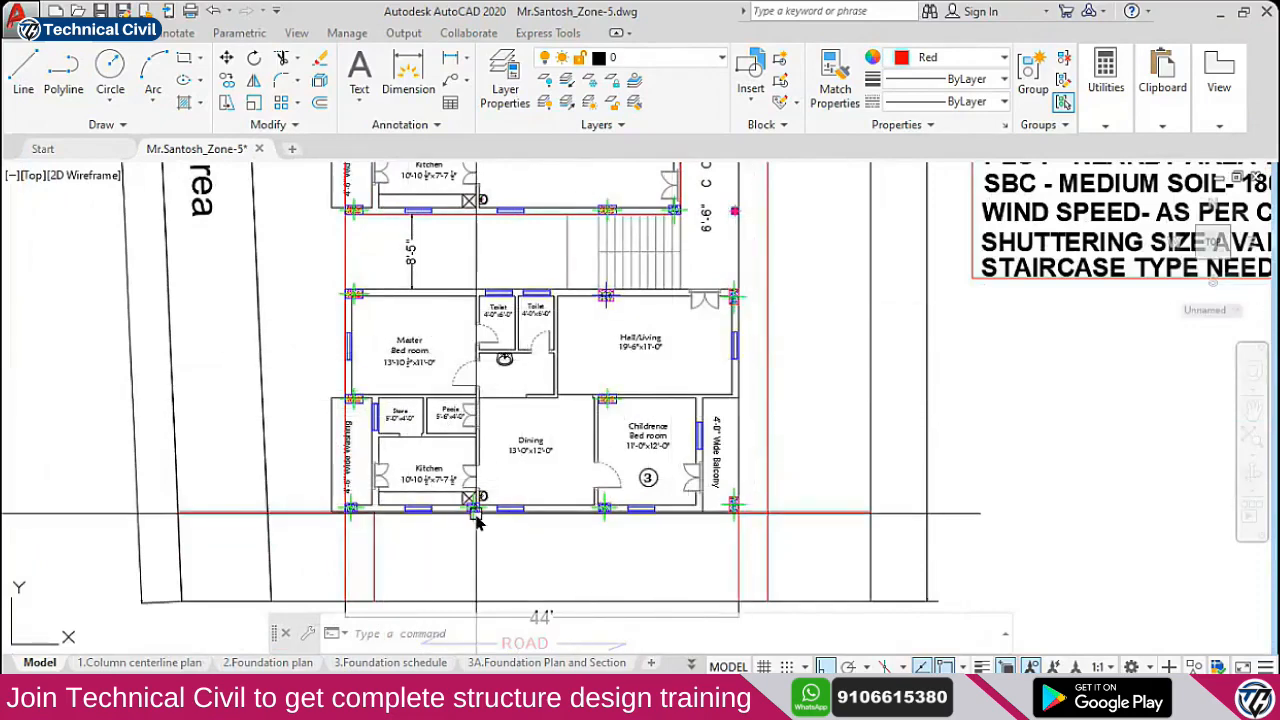
key(alt+Tab)
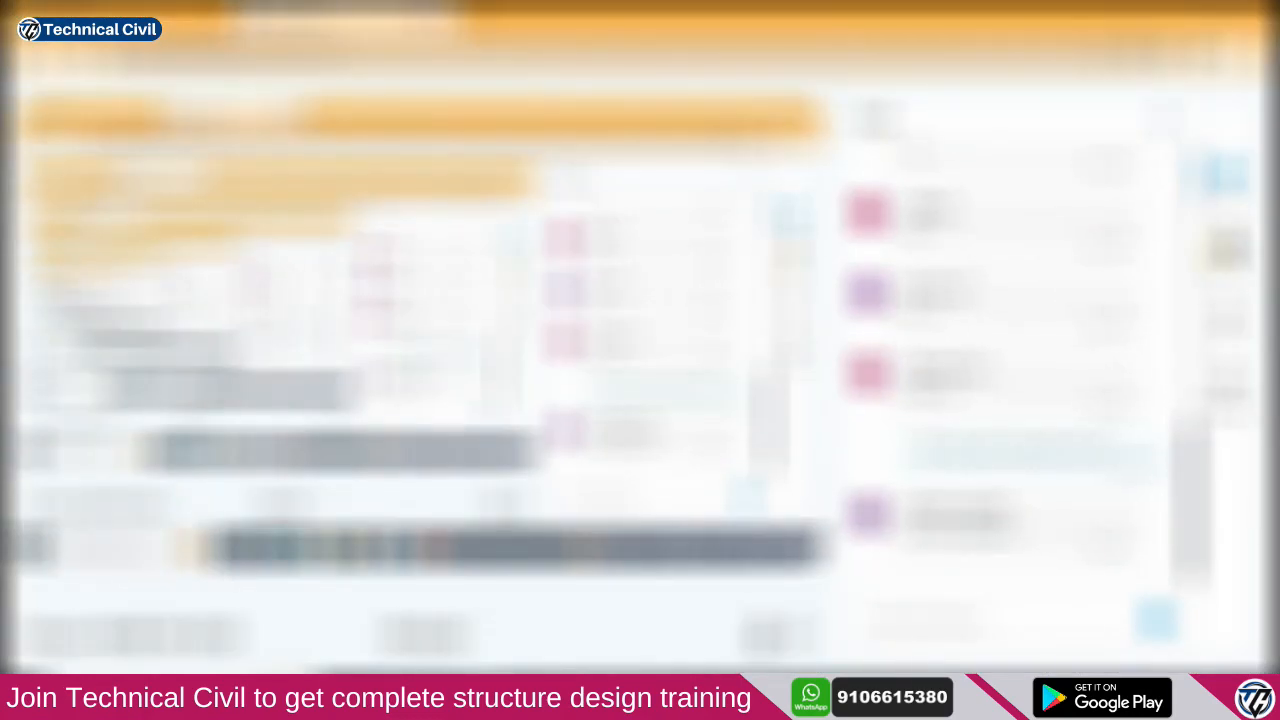
click(1225, 247)
scroll(1000, 430, up, 5)
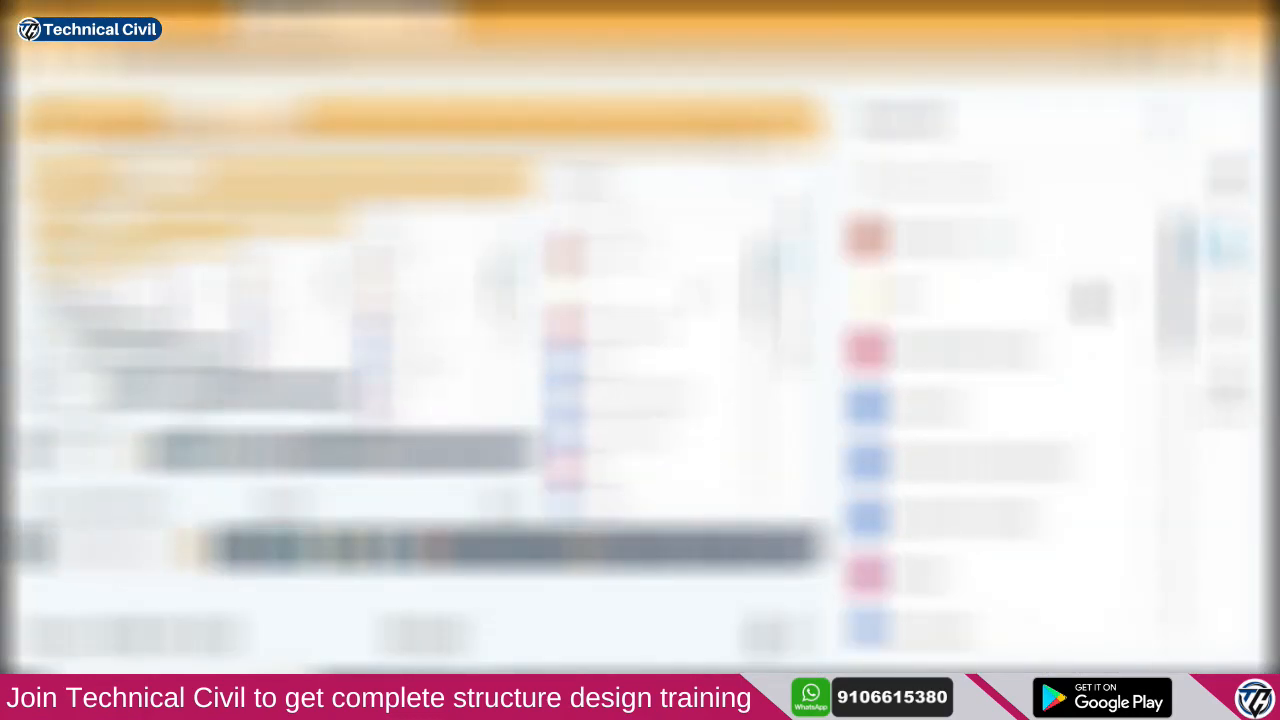
click(1224, 178)
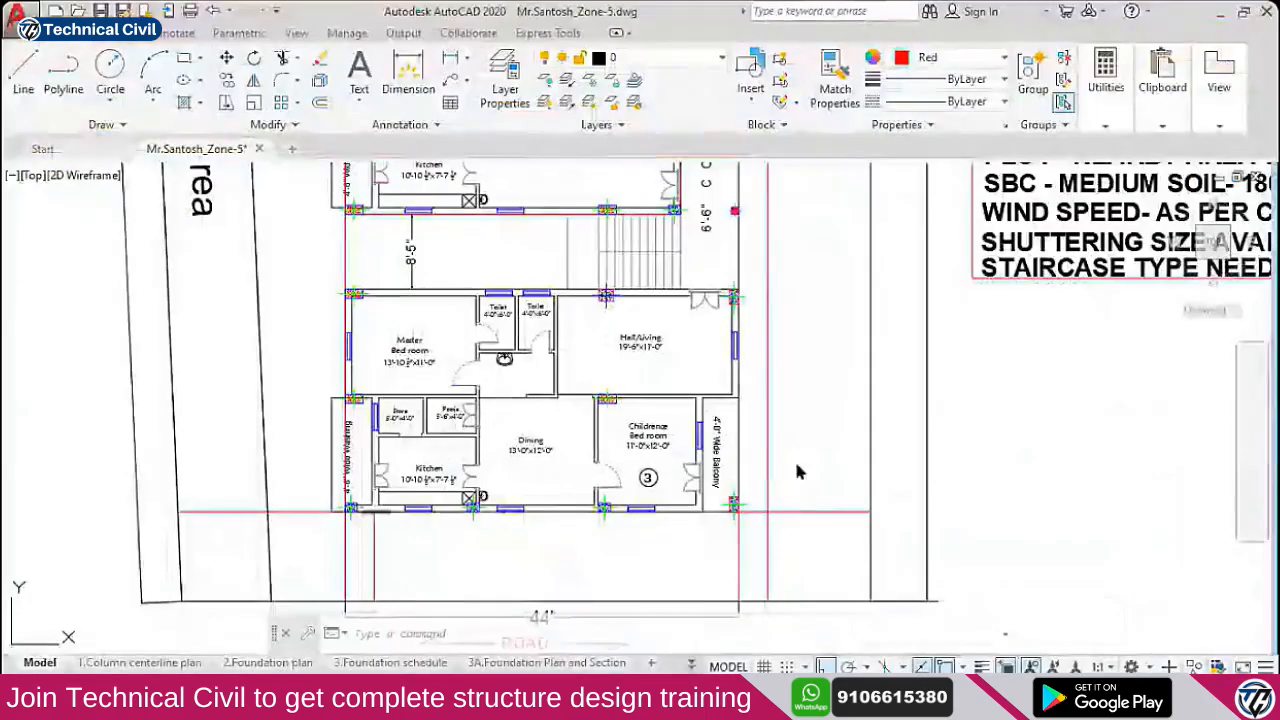
Erase the three corridor columns beside flat 2 in the FF column plan
scroll(686, 357, down, 3)
scroll(686, 314, up, 1)
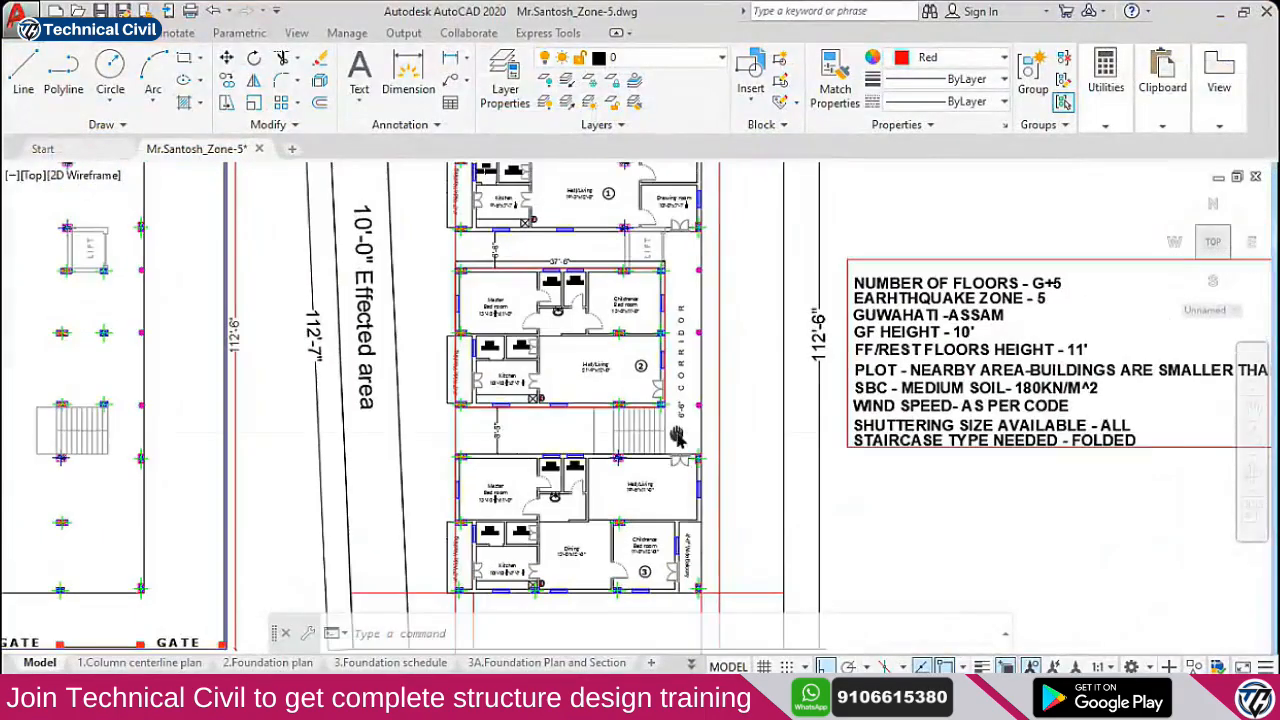
scroll(690, 350, up, 4)
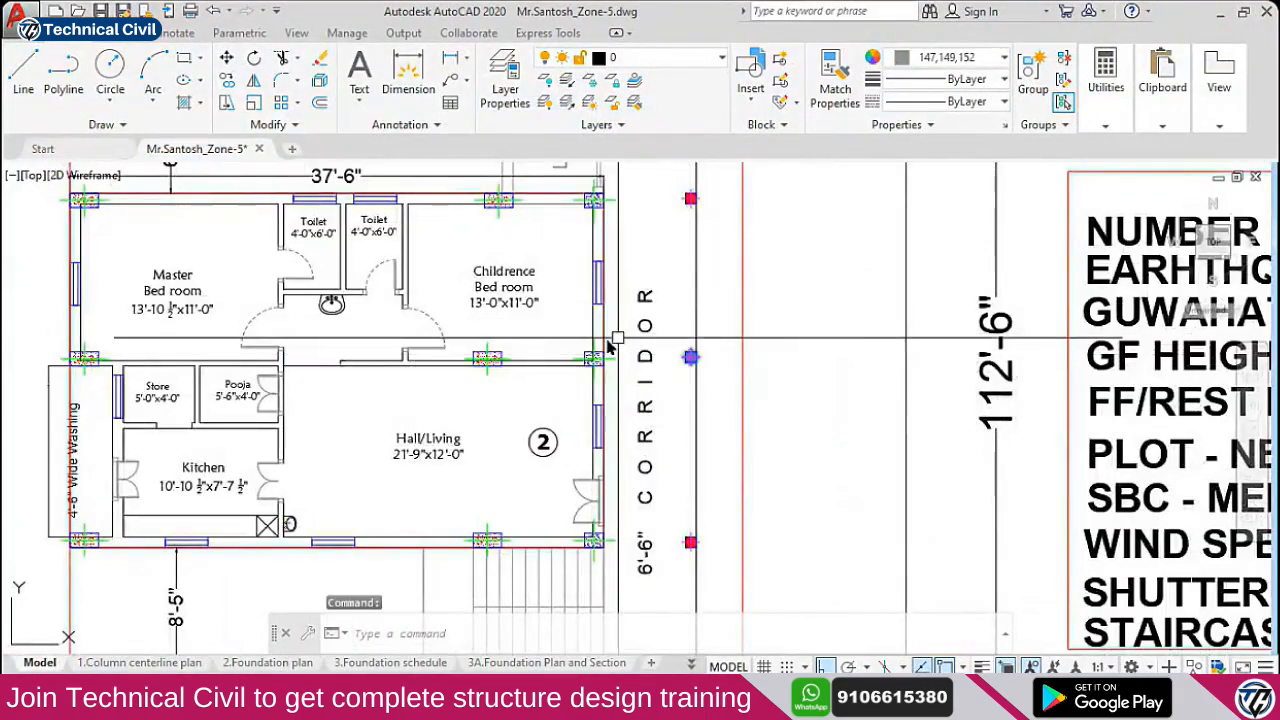
scroll(662, 344, down, 4)
scroll(650, 370, up, 2)
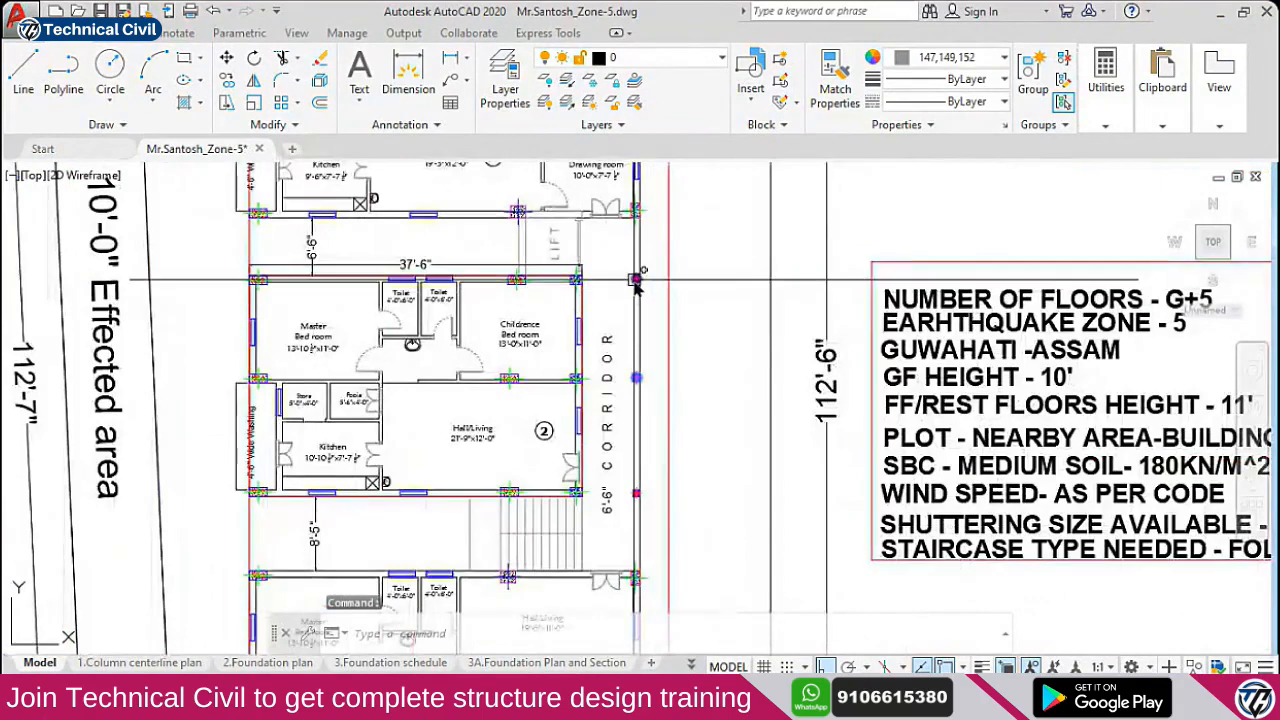
click(636, 448)
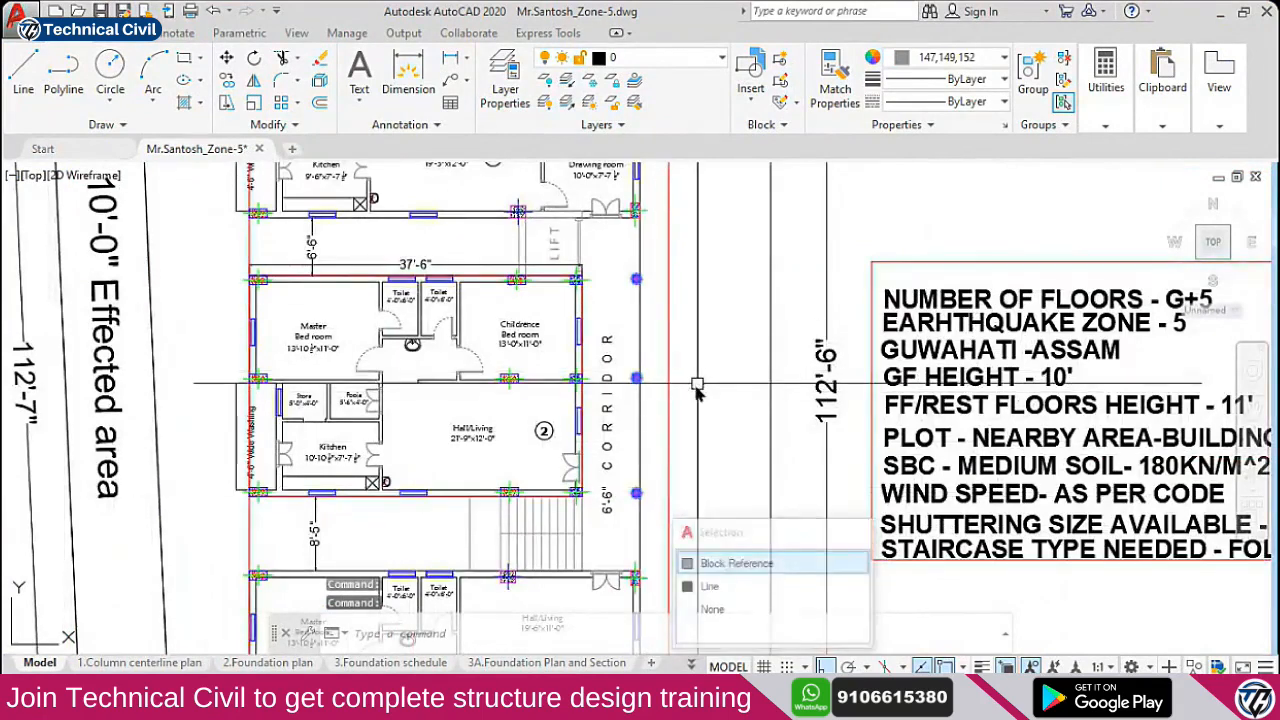
scroll(696, 393, down, 2)
middle_drag(388, 441, 514, 459)
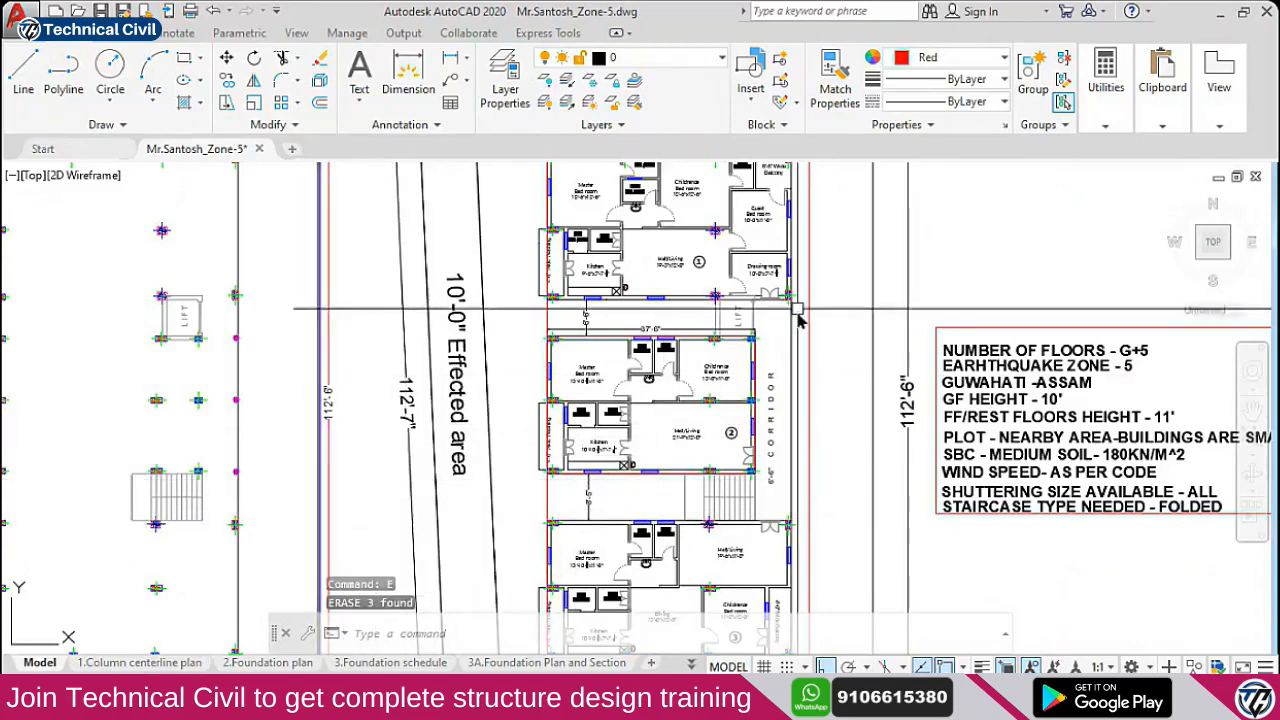
Erase the three matching corridor columns between the lift and the staircase in the GF column plan
scroll(226, 345, up, 4)
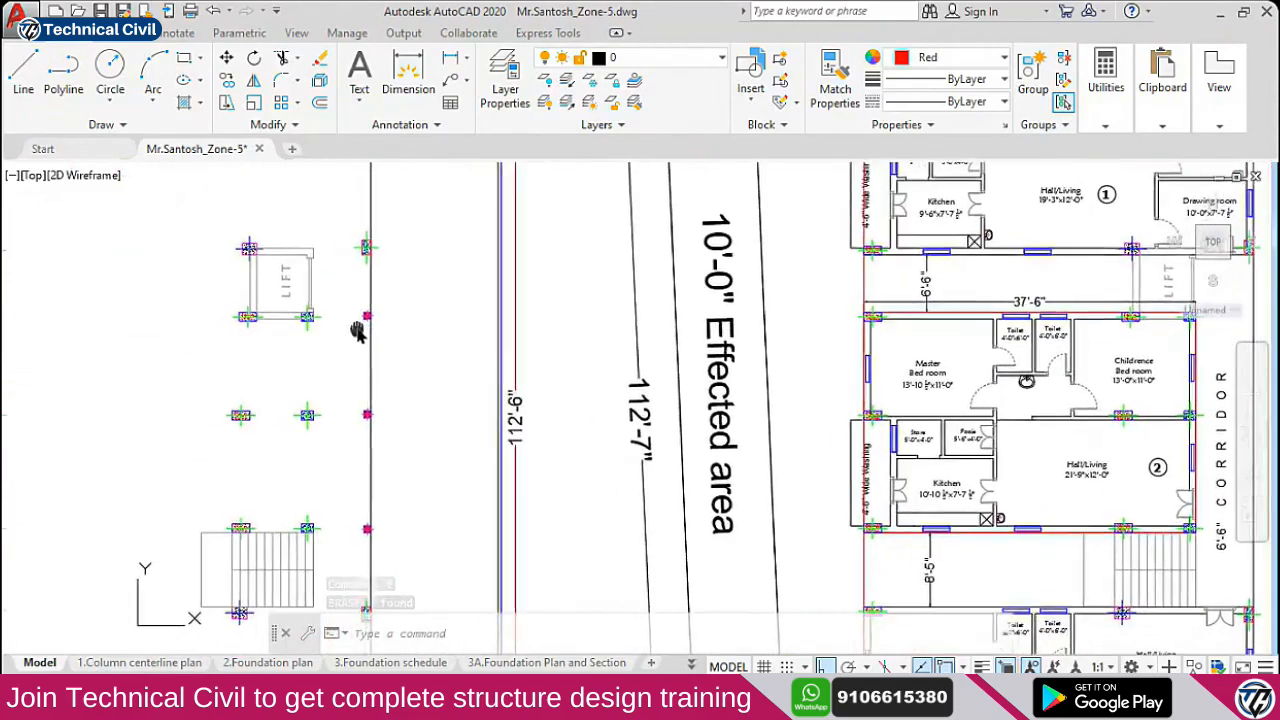
click(354, 296)
click(421, 537)
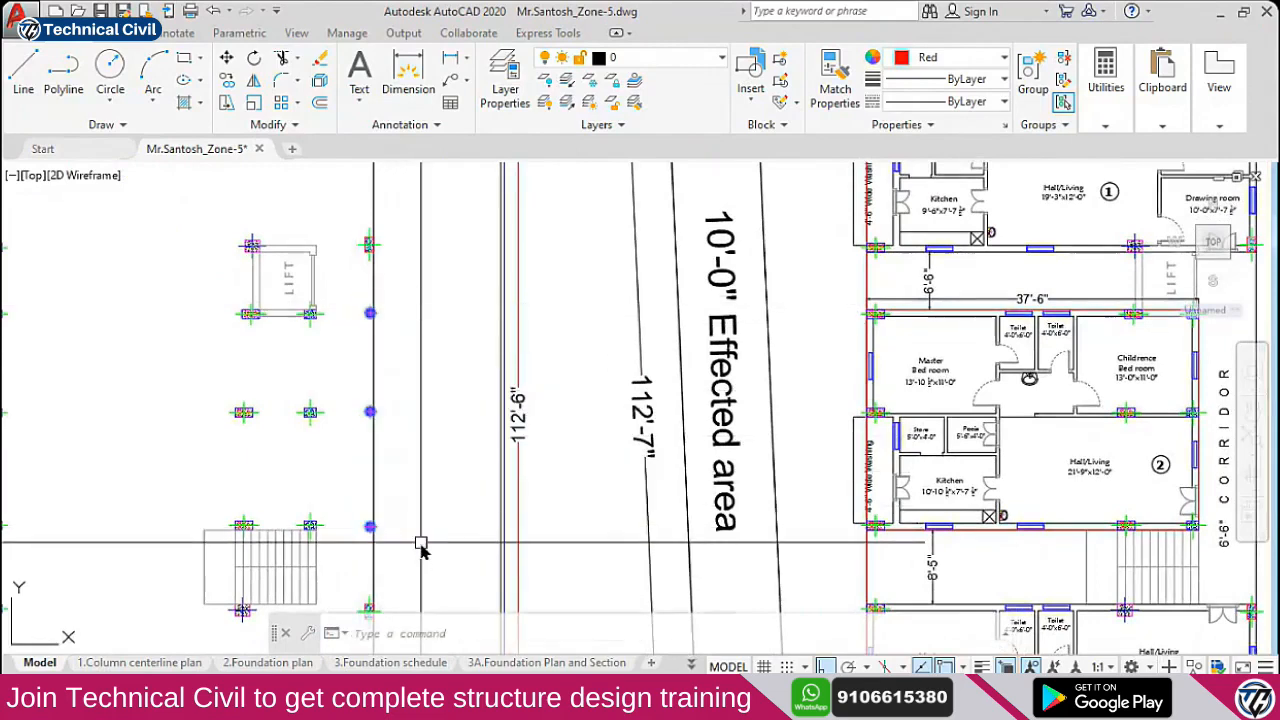
text(e)
key(Return)
scroll(424, 430, down, 5)
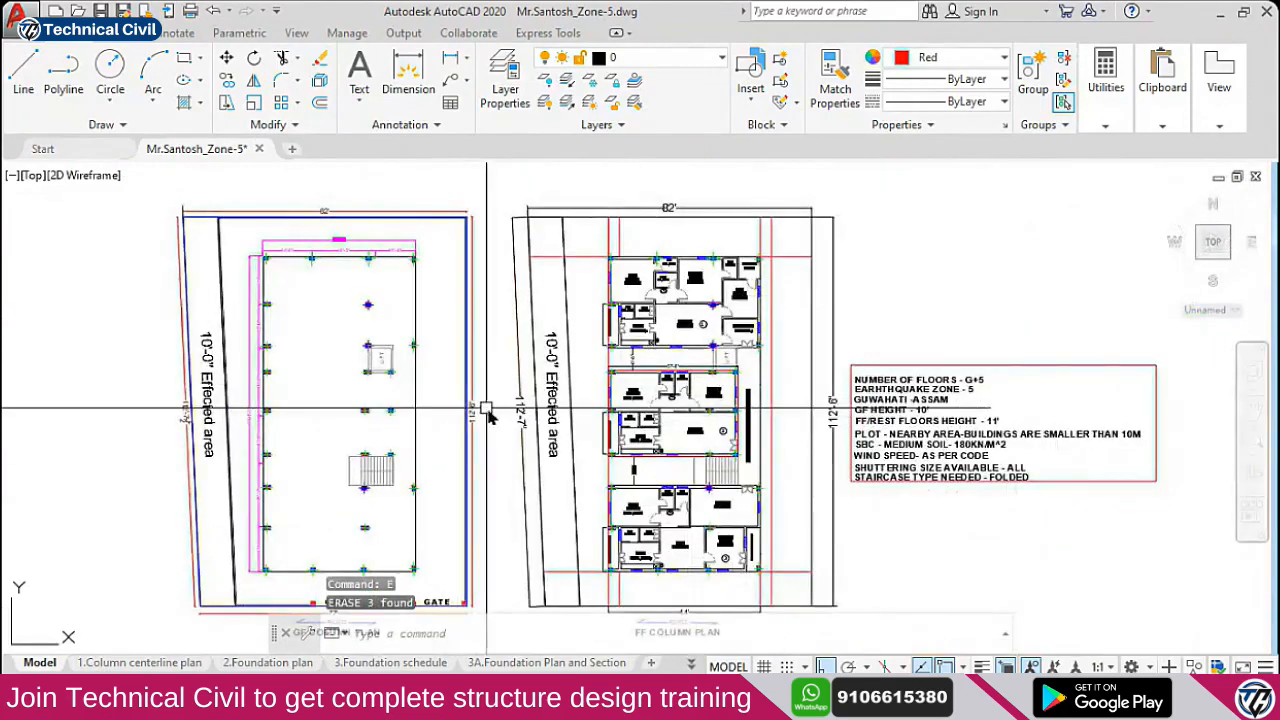
Examine the corridor edge beside flat 2 and the staircase in both column plans
scroll(424, 437, up, 4)
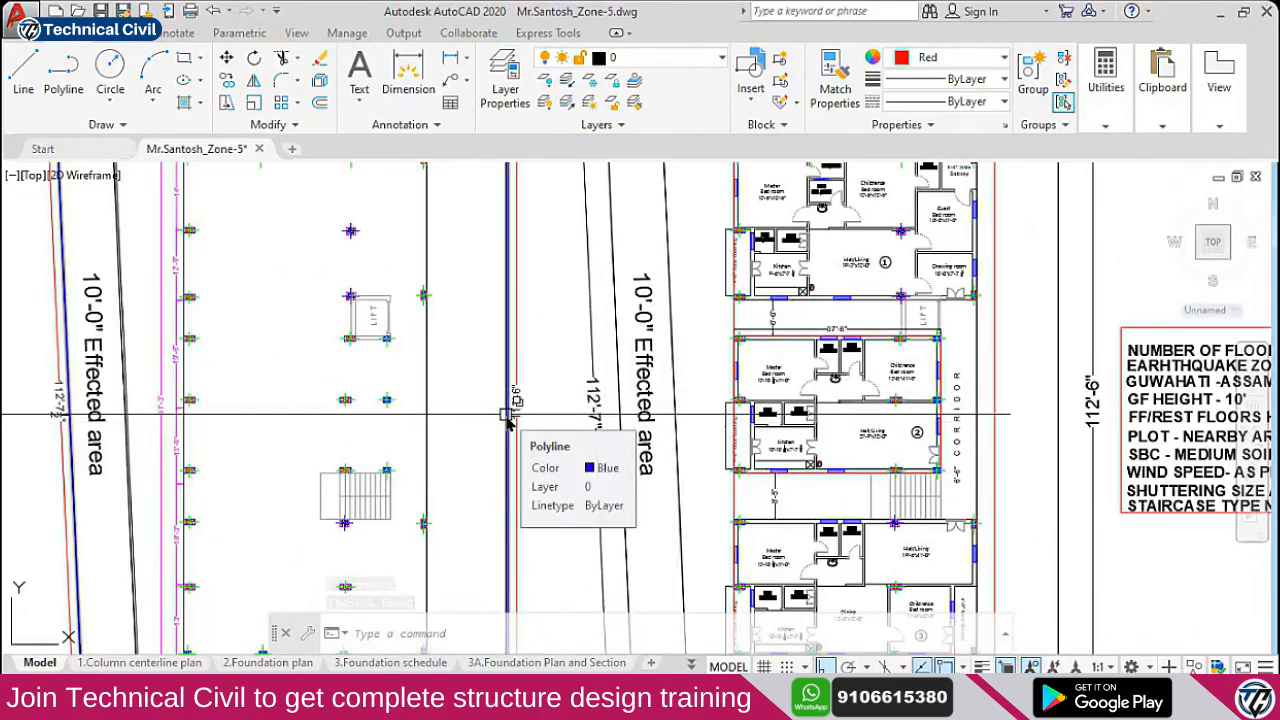
scroll(507, 420, up, 2)
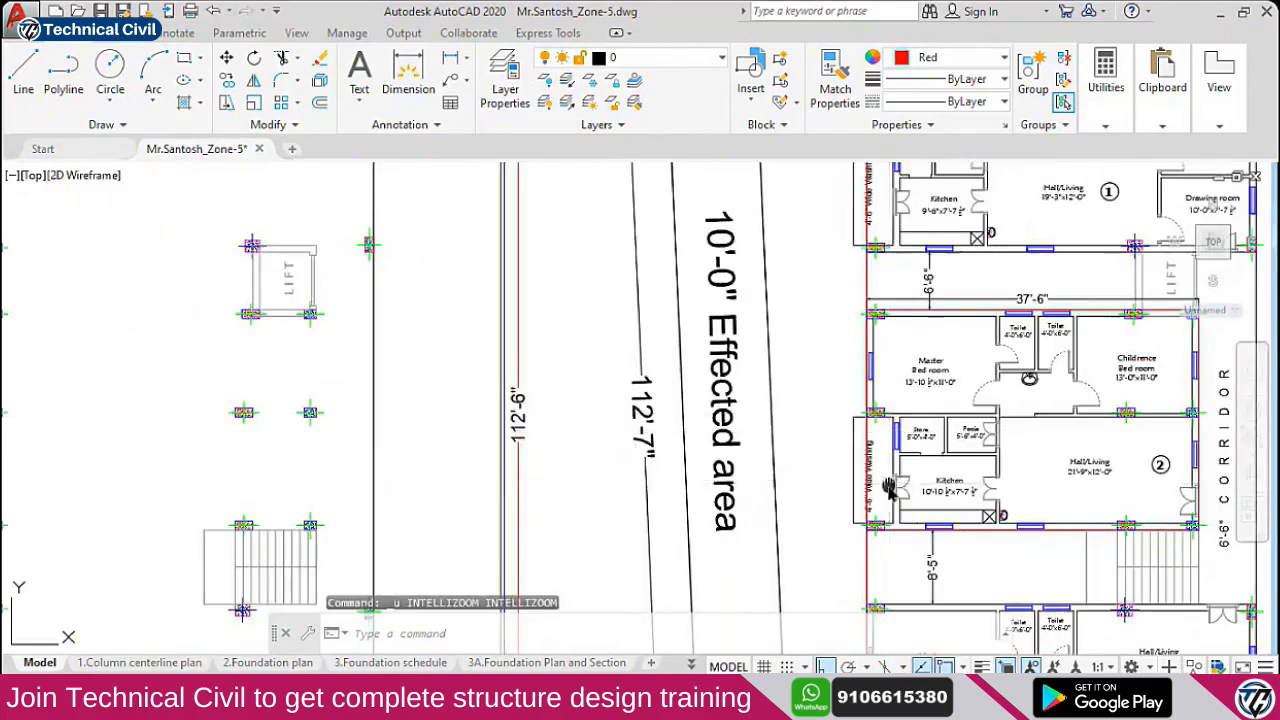
middle_drag(1022, 504, 580, 413)
scroll(827, 484, up, 1)
middle_drag(827, 484, 756, 440)
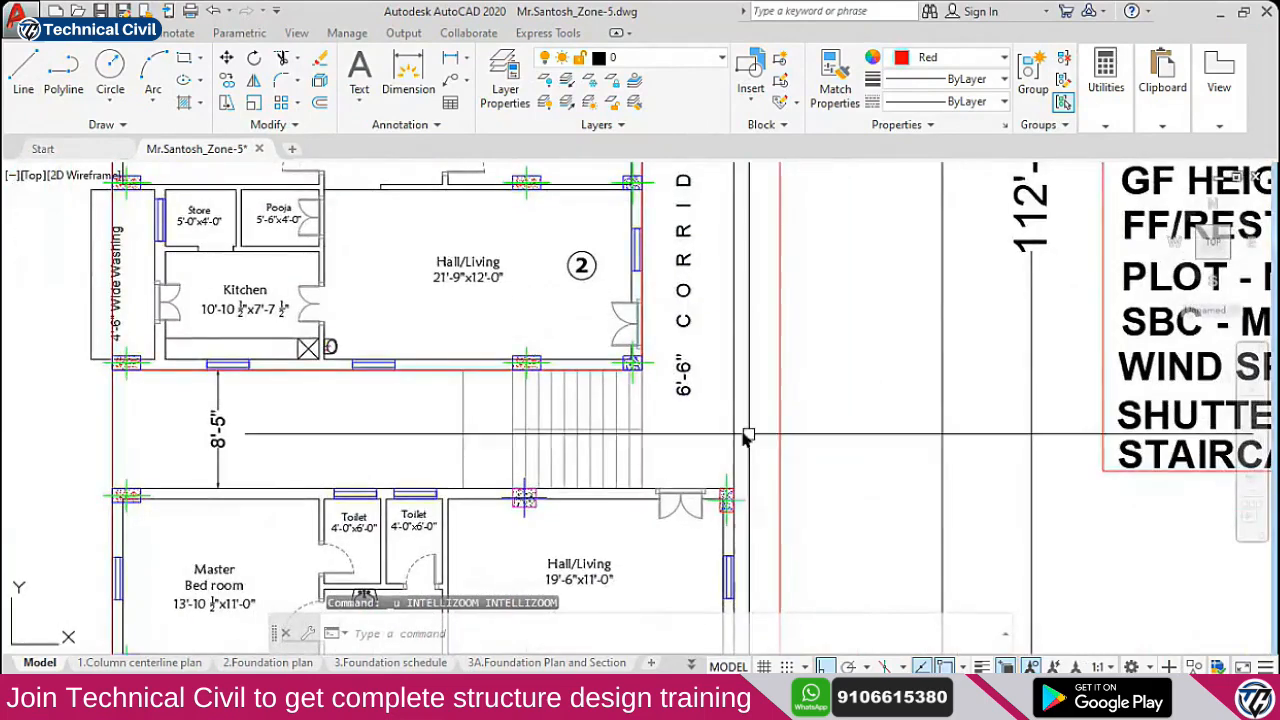
middle_drag(686, 362, 678, 344)
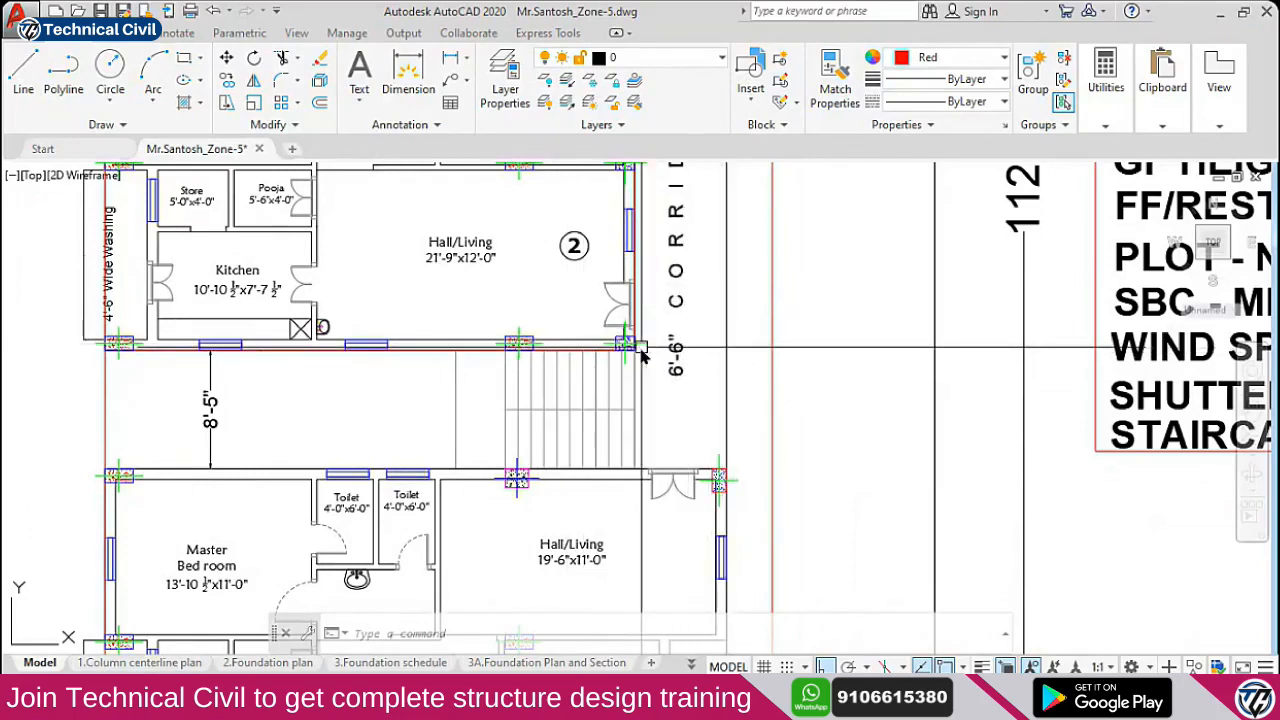
Erase the middle corridor column beside flat 2 in the FF beam layout
scroll(717, 372, down, 2)
middle_drag(1158, 405, 500, 411)
scroll(731, 405, up, 5)
middle_drag(783, 363, 757, 487)
middle_drag(776, 326, 768, 414)
scroll(758, 368, up, 2)
click(745, 362)
scroll(826, 420, down, 4)
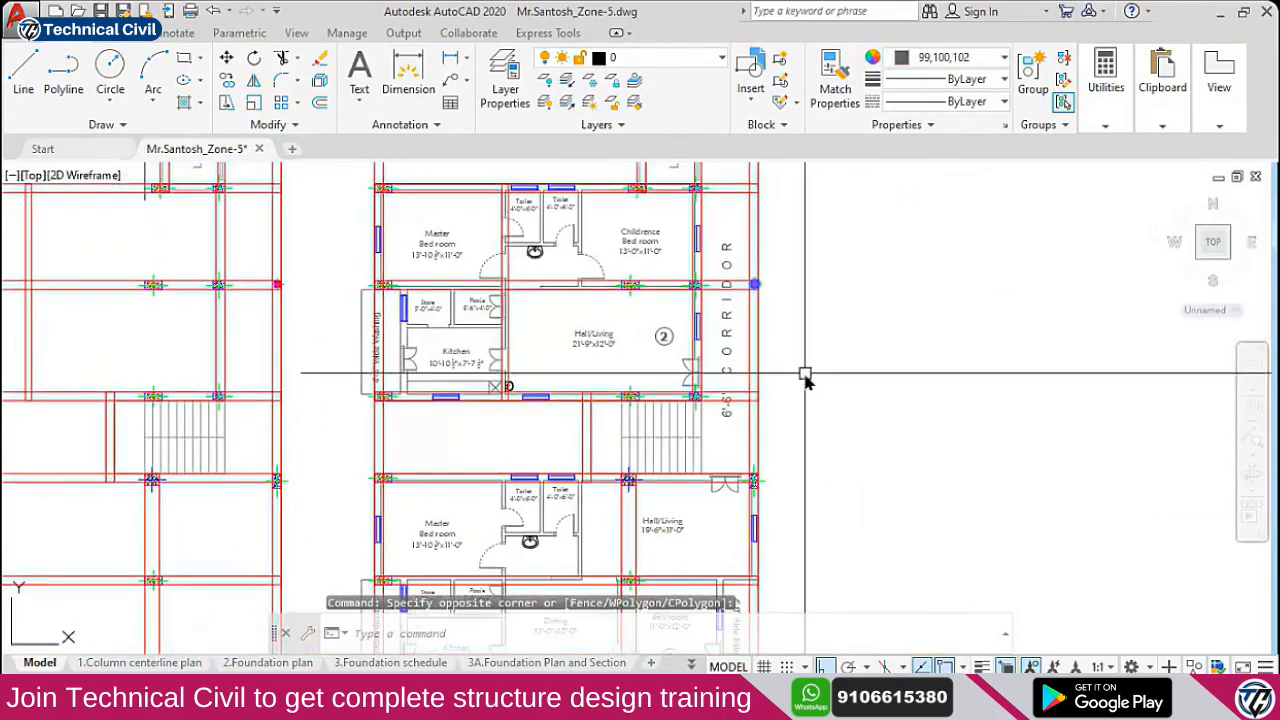
click(804, 380)
text(E)
key(Return)
Erase the matching corridor column in the GF beam layout
middle_drag(823, 357, 820, 480)
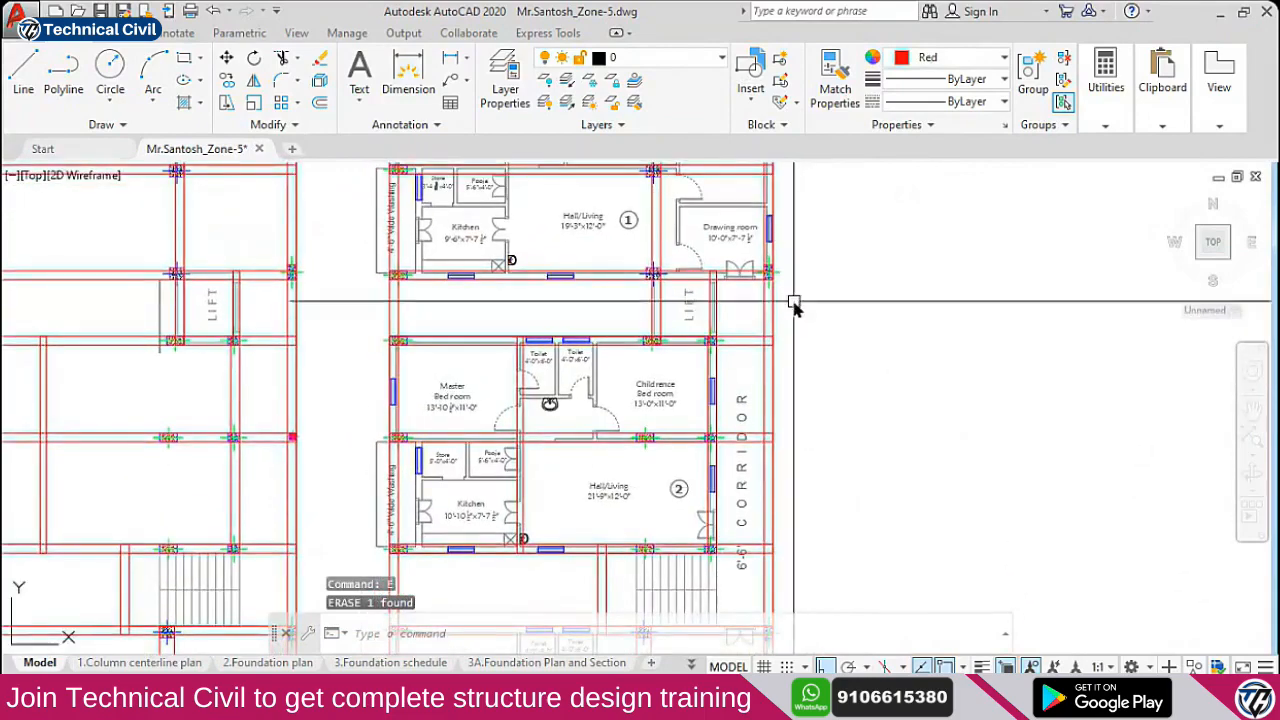
scroll(523, 386, up, 5)
click(572, 428)
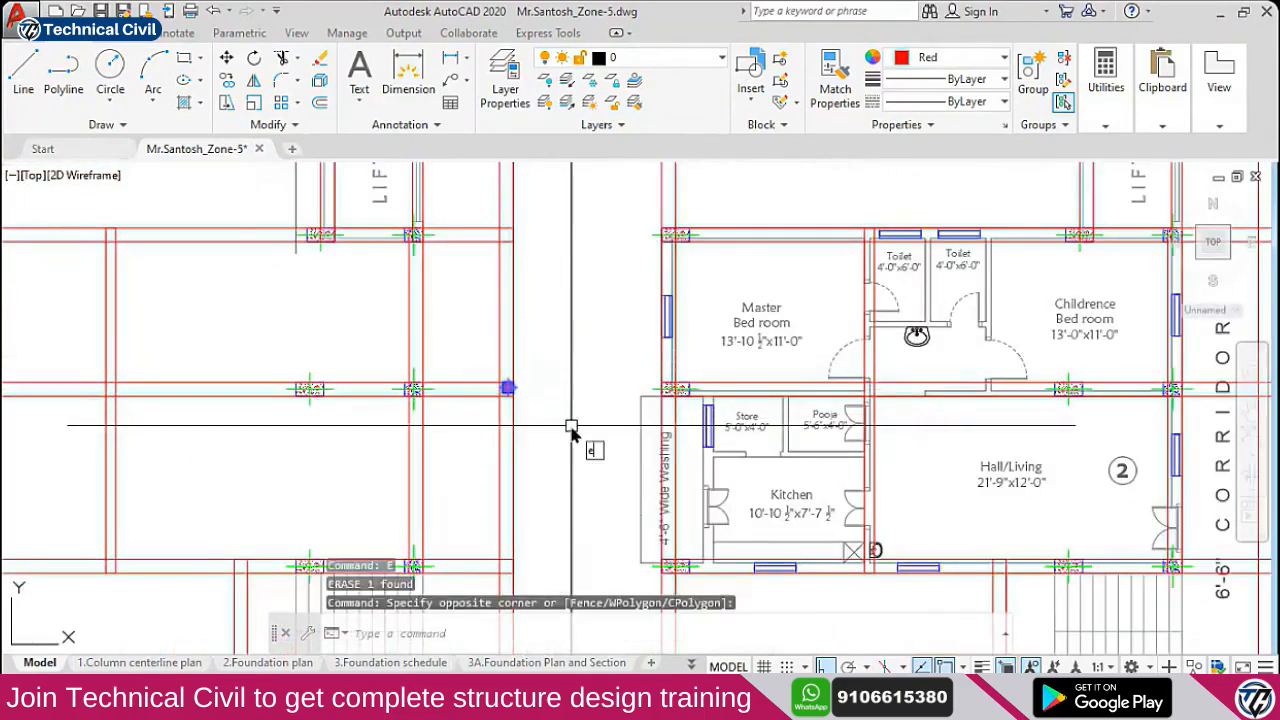
scroll(572, 428, down, 5)
scroll(514, 290, up, 3)
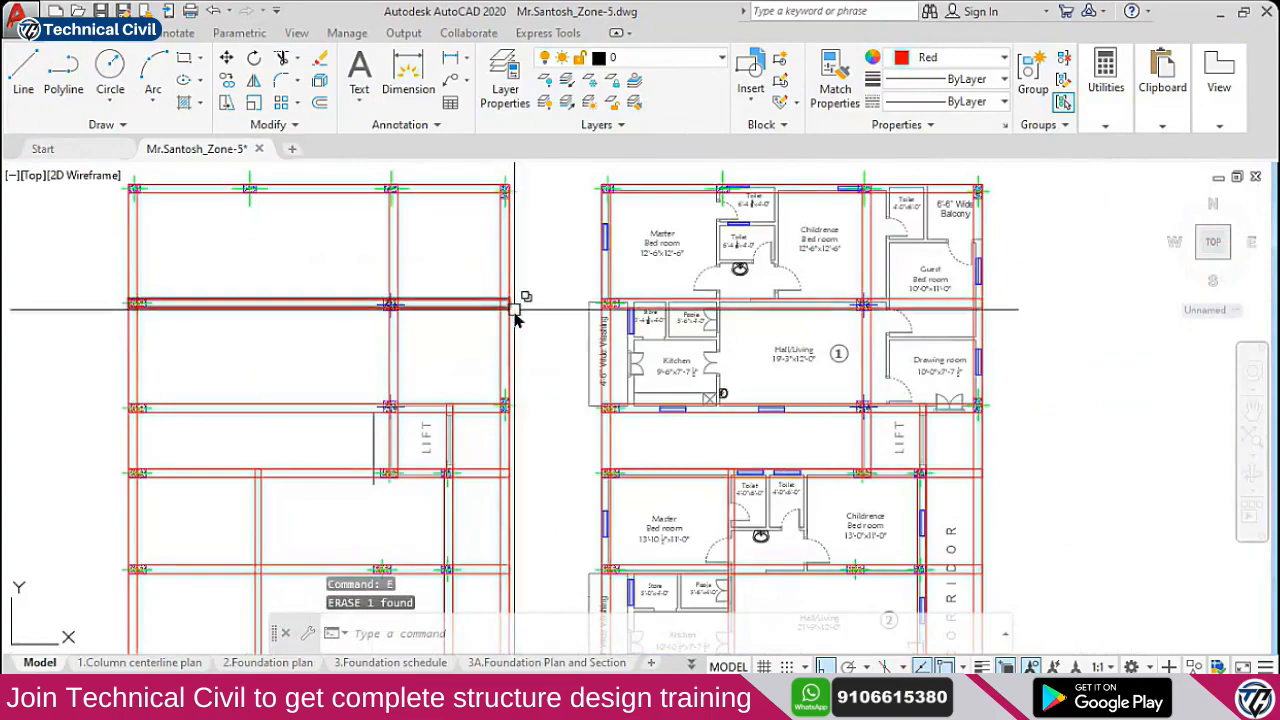
Review the beam layouts and the FF column plan around flat 2, the corridor and the staircase
scroll(515, 318, down, 3)
scroll(537, 371, up, 2)
scroll(517, 437, down, 3)
scroll(618, 388, down, 3)
scroll(471, 400, up, 7)
scroll(470, 420, down, 3)
scroll(620, 422, up, 3)
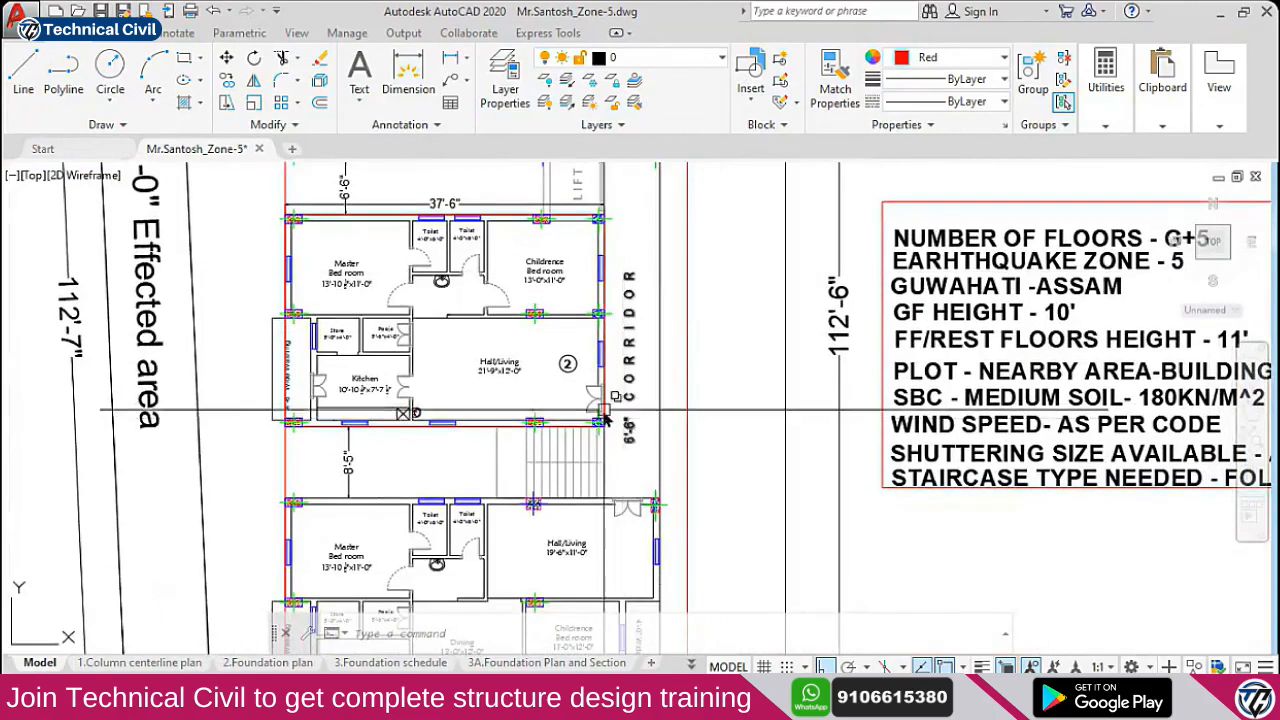
scroll(620, 422, up, 2)
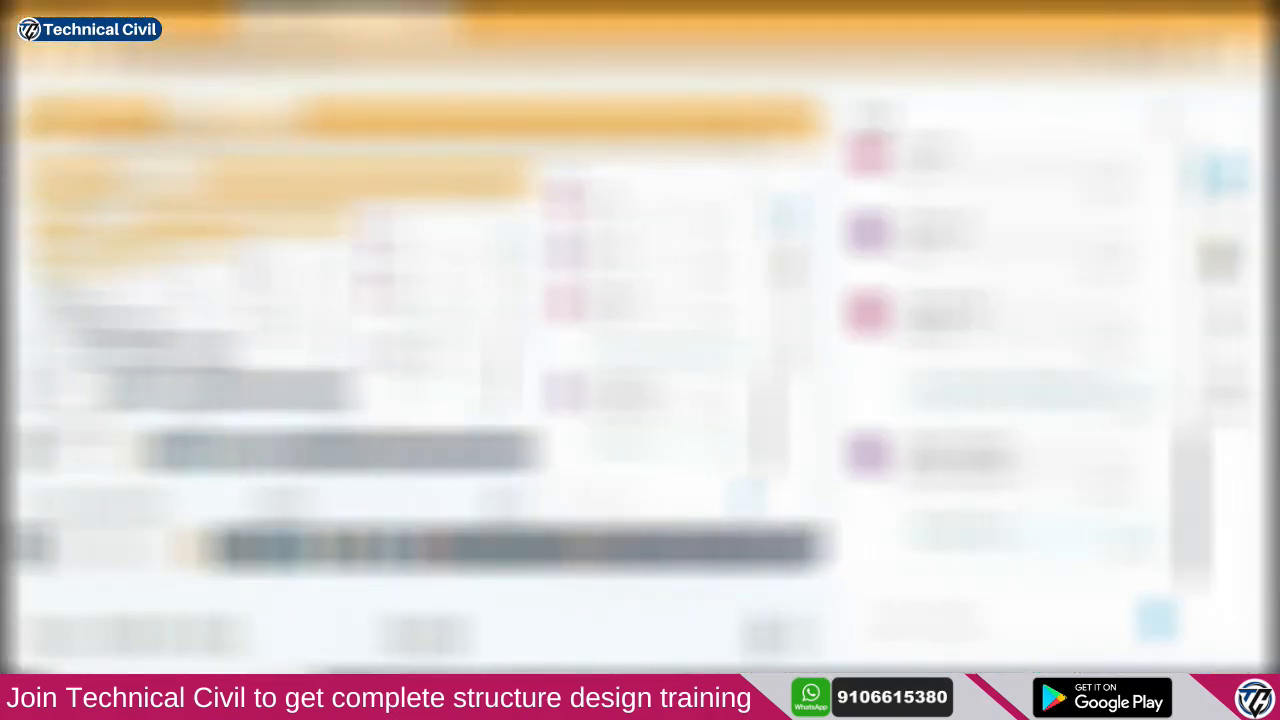
click(1220, 256)
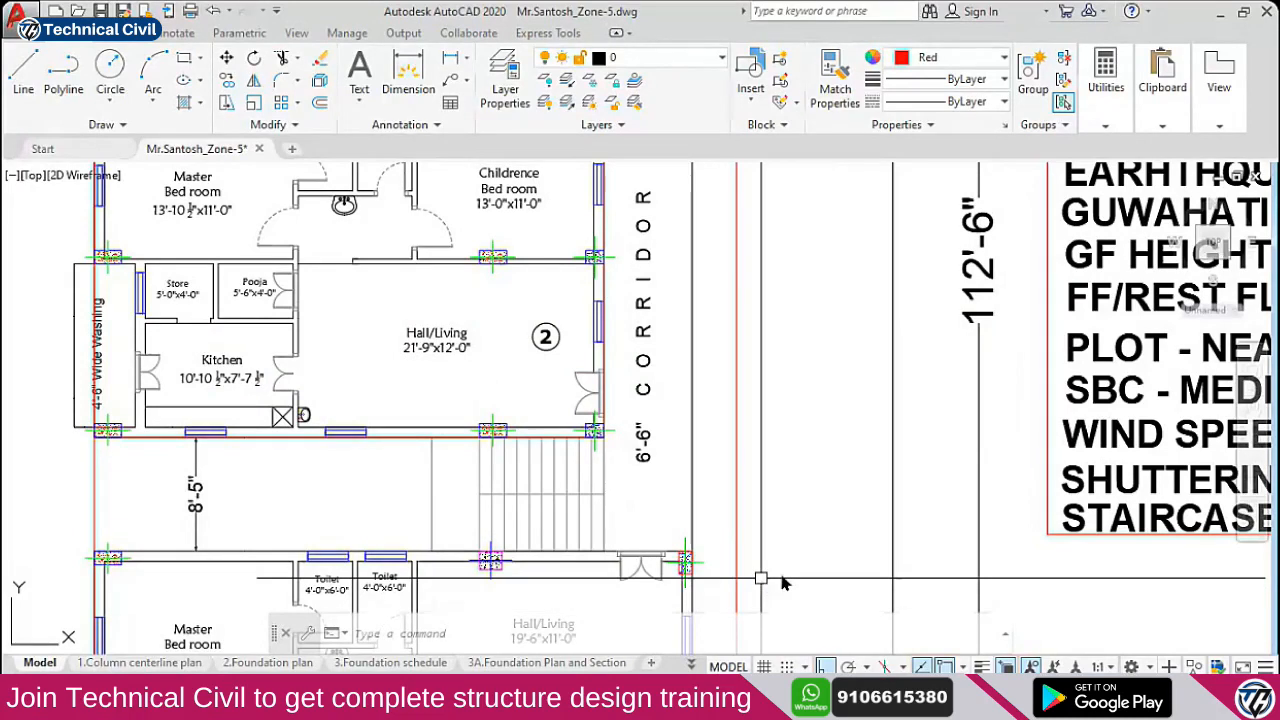
Compare the inner columns of flat 2 near the children's bedroom in the FF column plan with the FF beam layout
click(493, 257)
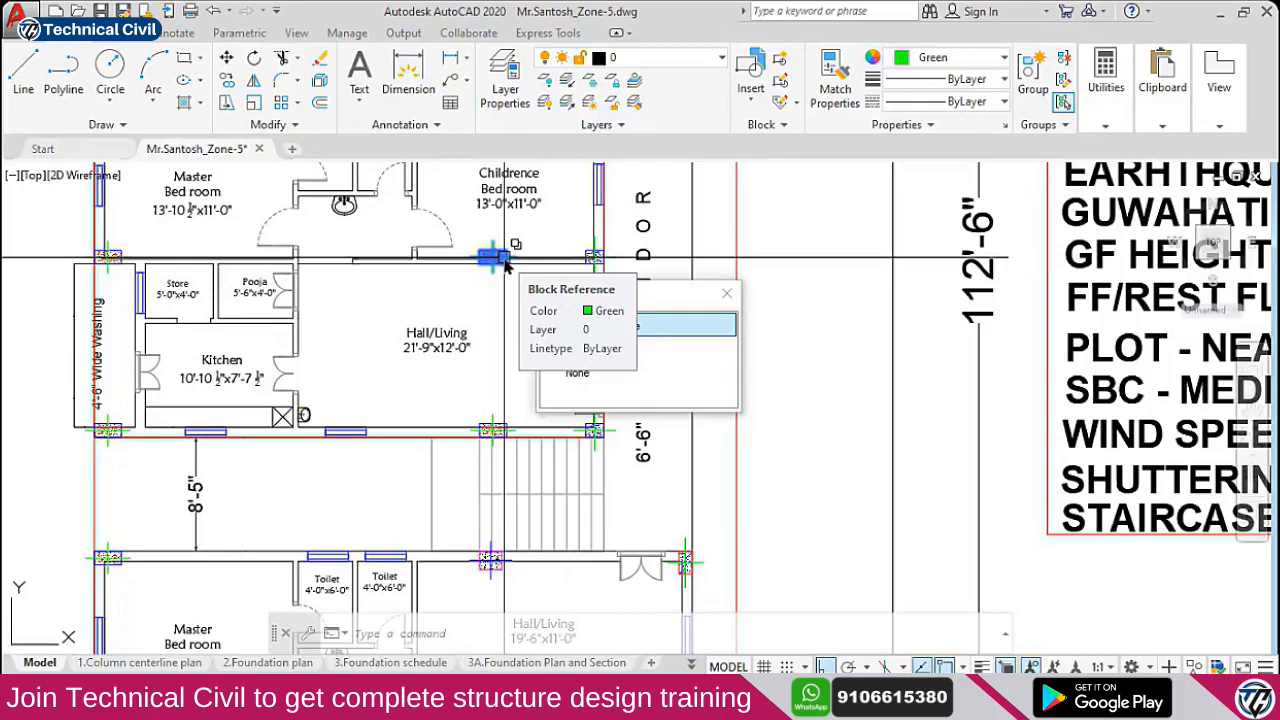
middle_drag(505, 262, 505, 462)
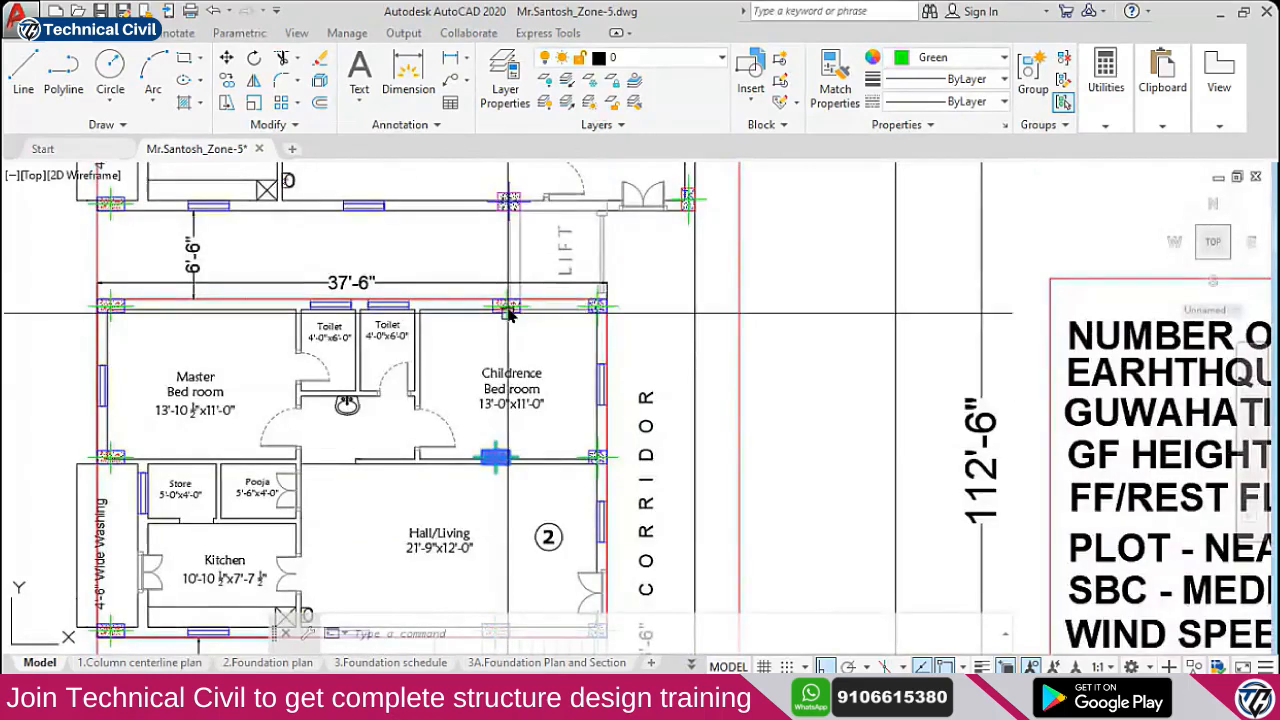
click(507, 312)
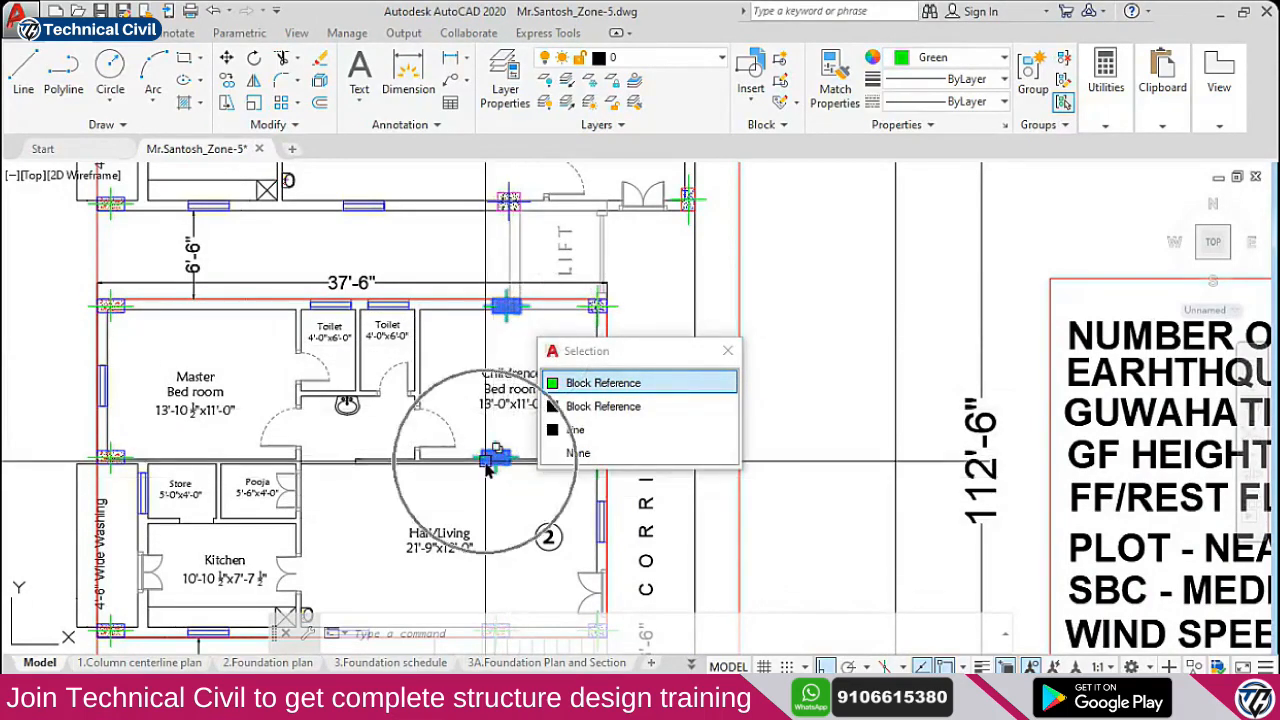
mouse_move(507, 327)
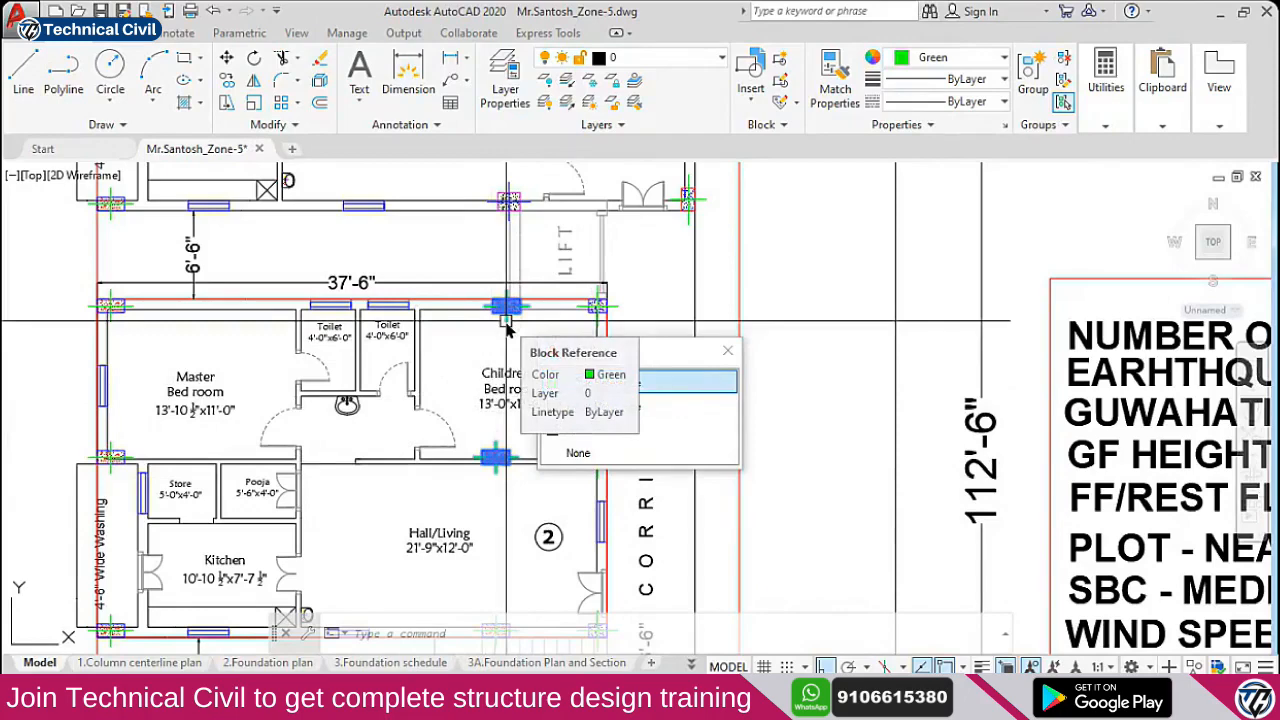
scroll(914, 350, down, 10)
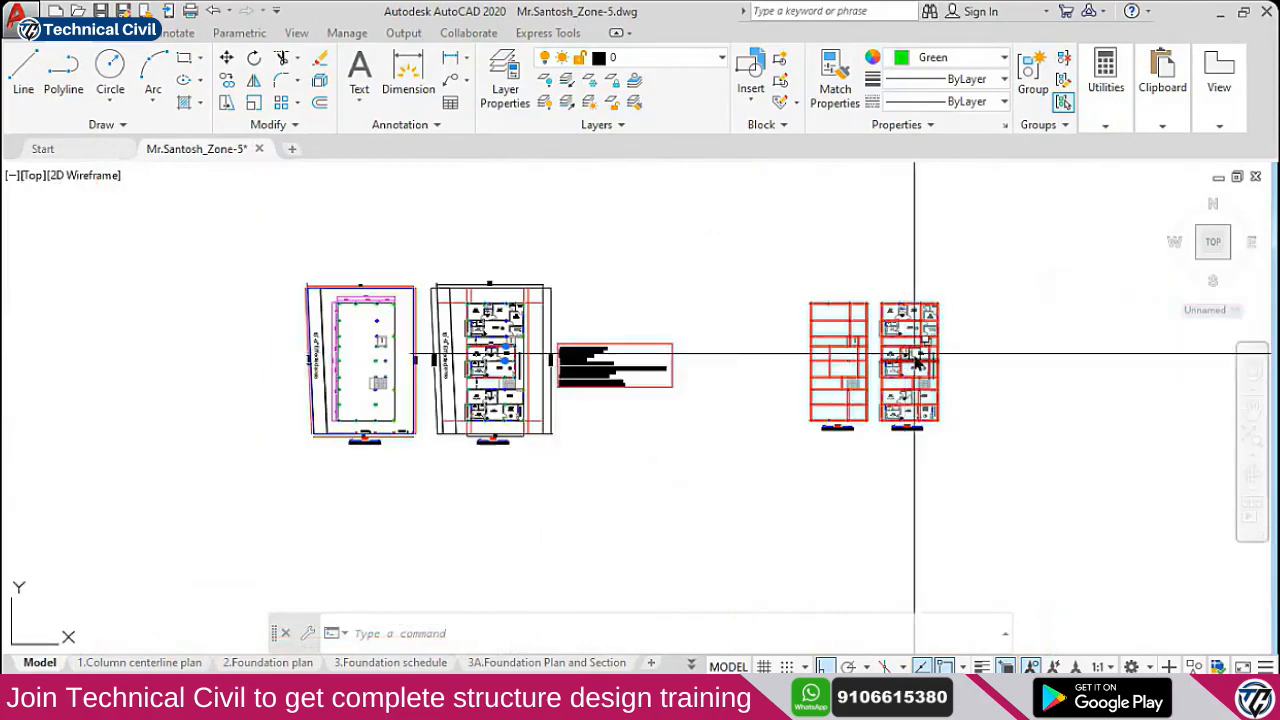
scroll(948, 370, up, 6)
scroll(948, 370, up, 3)
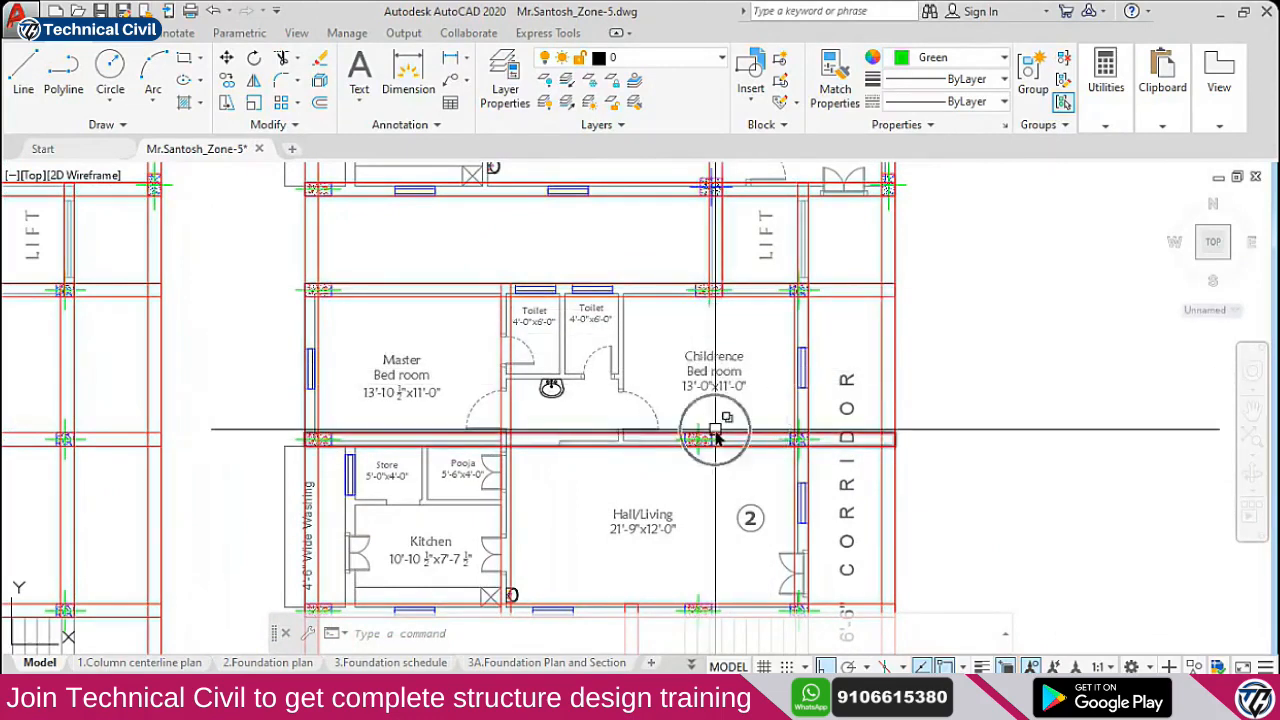
mouse_move(714, 370)
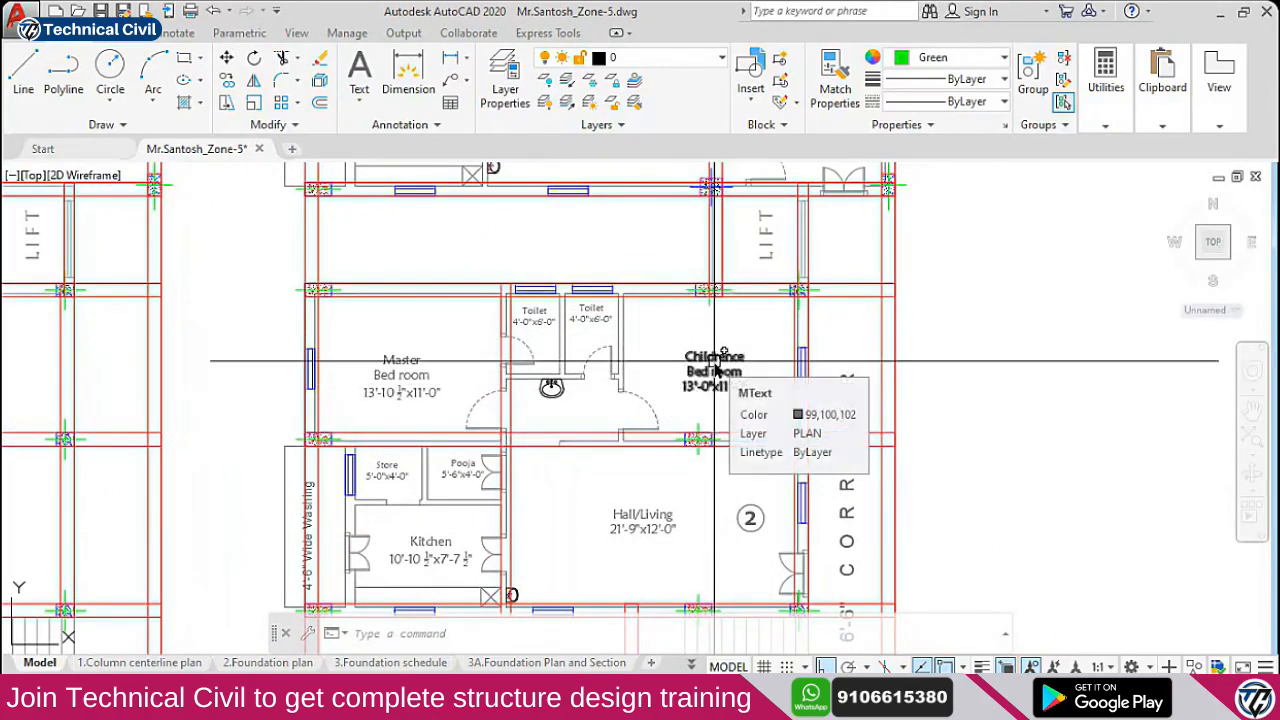
mouse_move(708, 270)
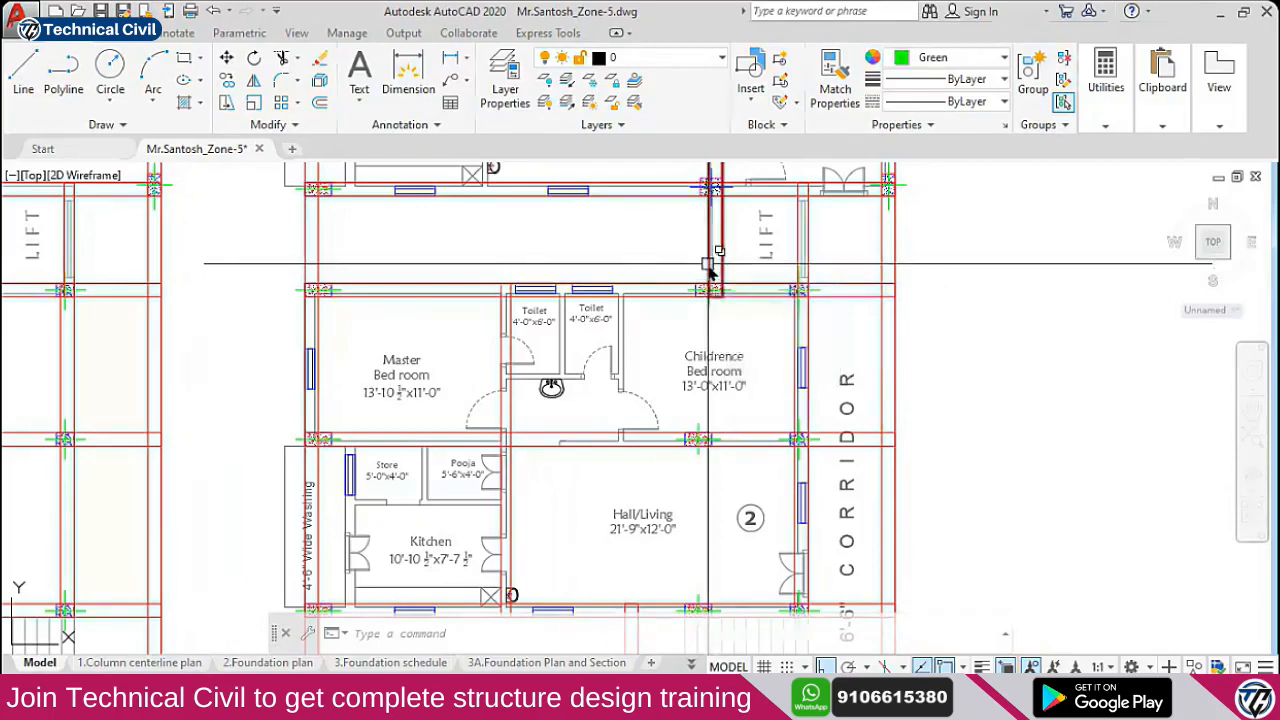
Inspect the column and beams where the lift wall meets the children's bedroom of flat 2 in the FF beam layout
click(710, 290)
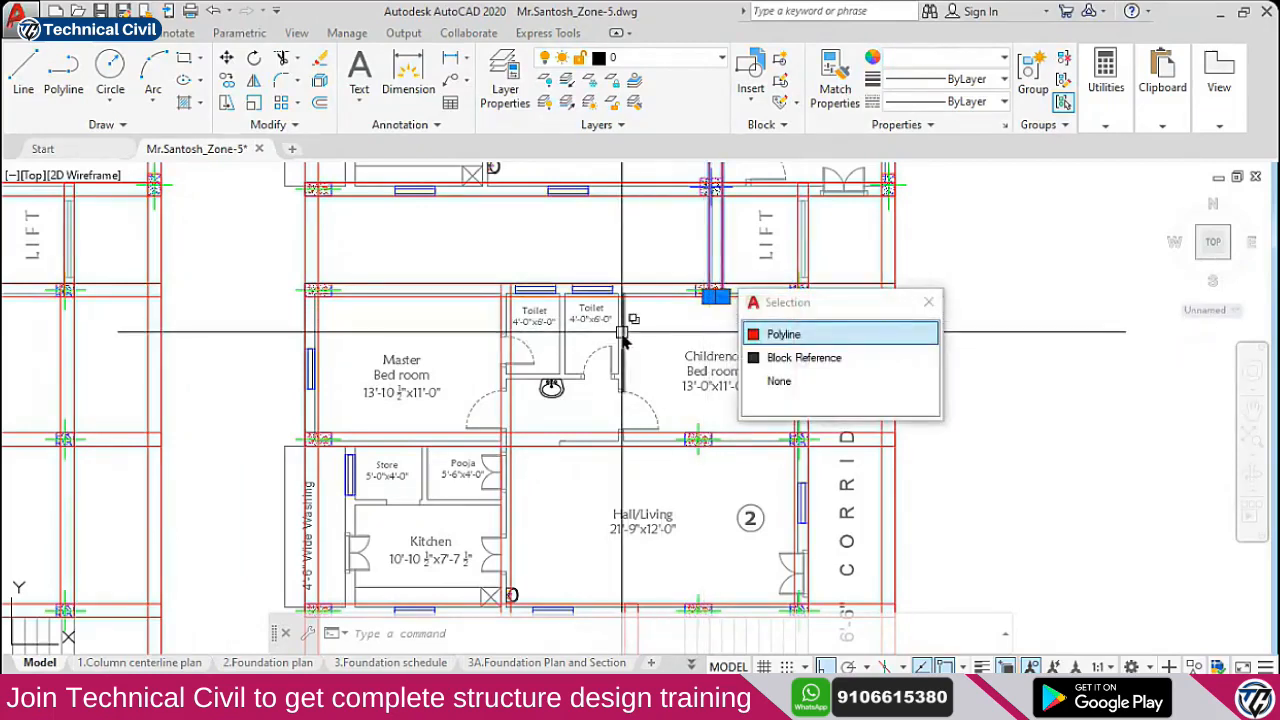
key(Escape)
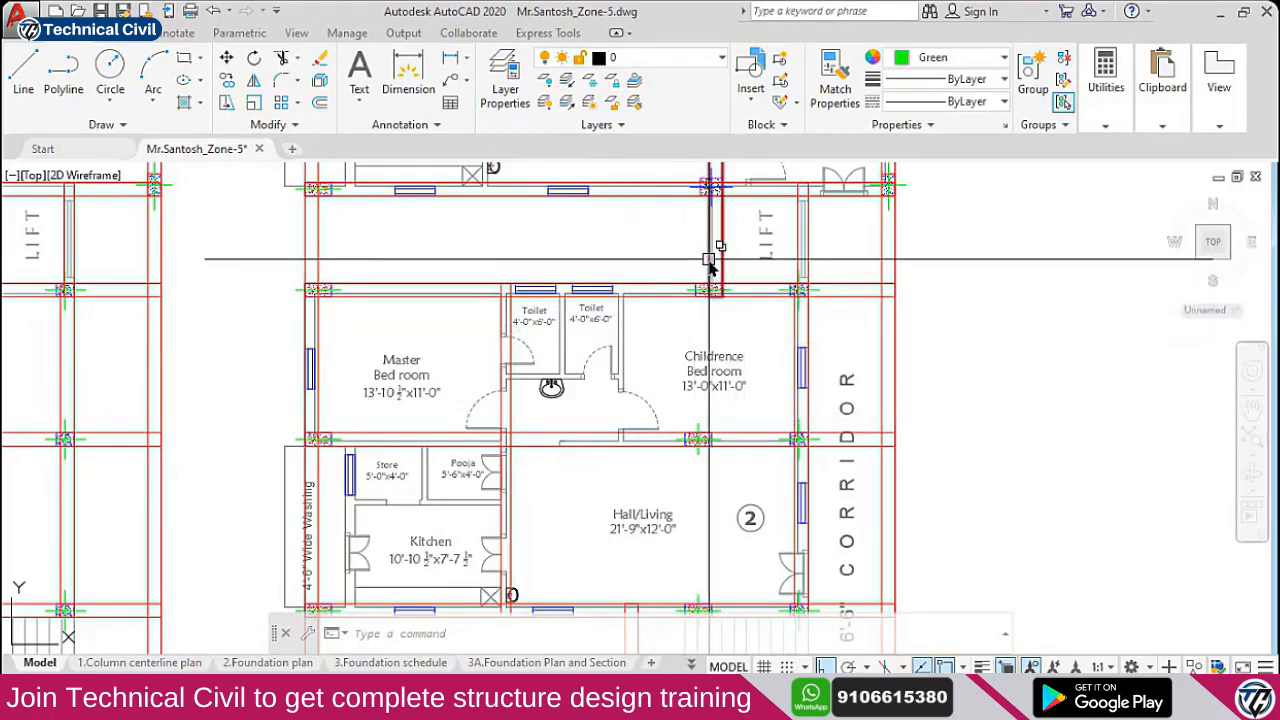
click(714, 292)
scroll(716, 296, up, 4)
click(716, 292)
scroll(725, 330, down, 4)
scroll(730, 420, up, 7)
key(Escape)
scroll(728, 426, down, 6)
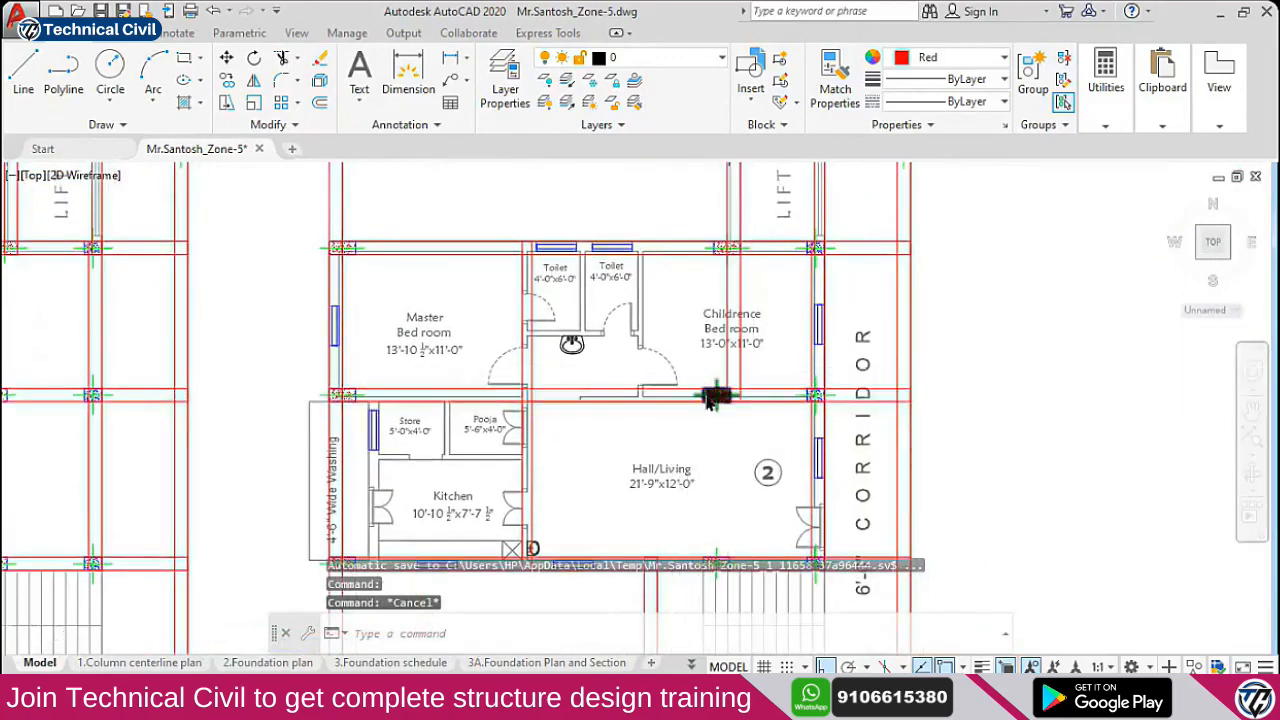
Inspect the column between flat 2's children's bedroom and hall, plus the nearby toilet and corridor wall beams, in the FF beam layout
scroll(708, 395, up, 6)
click(709, 382)
scroll(783, 379, down, 8)
scroll(290, 378, up, 6)
scroll(340, 372, down, 10)
scroll(614, 360, up, 8)
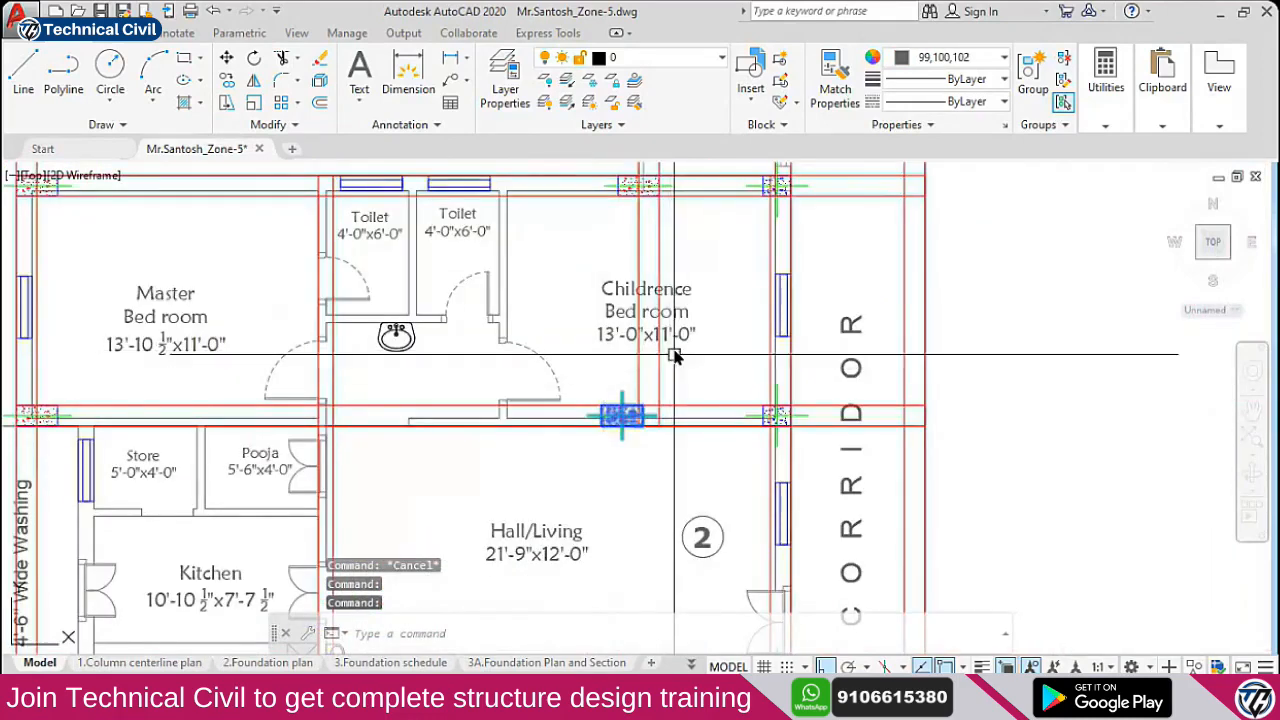
key(Escape)
middle_drag(765, 290, 724, 373)
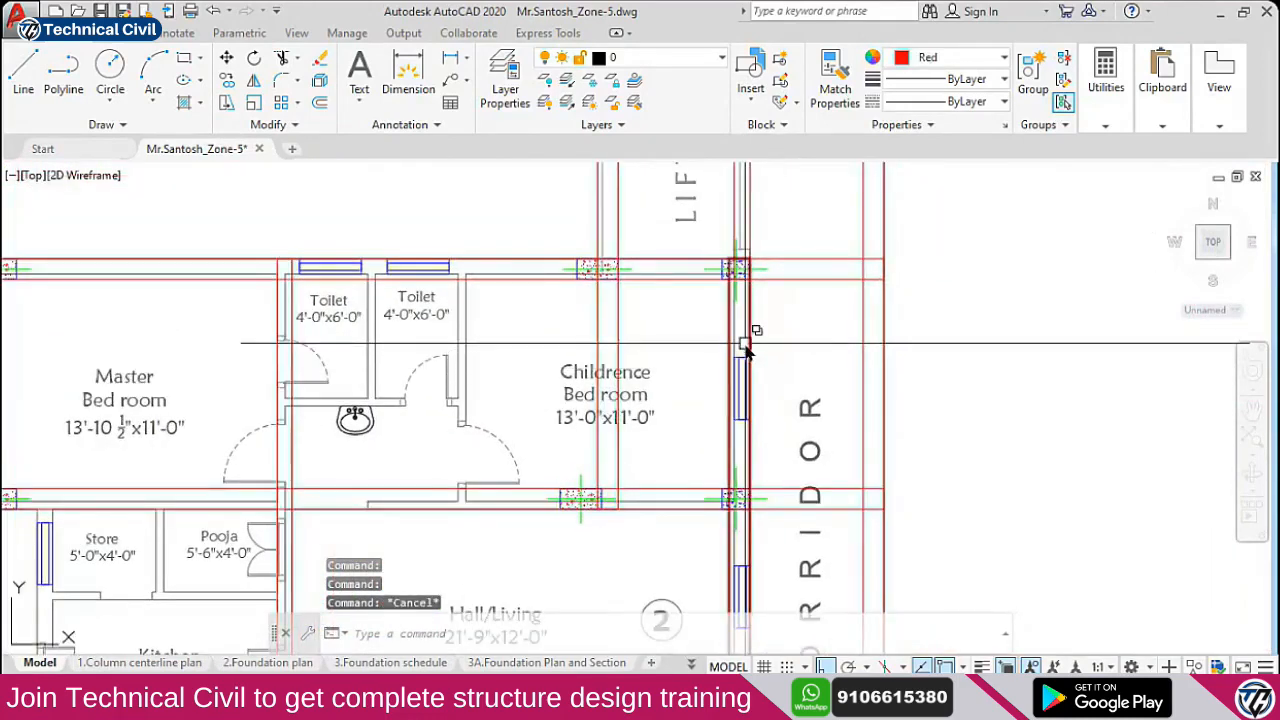
click(745, 364)
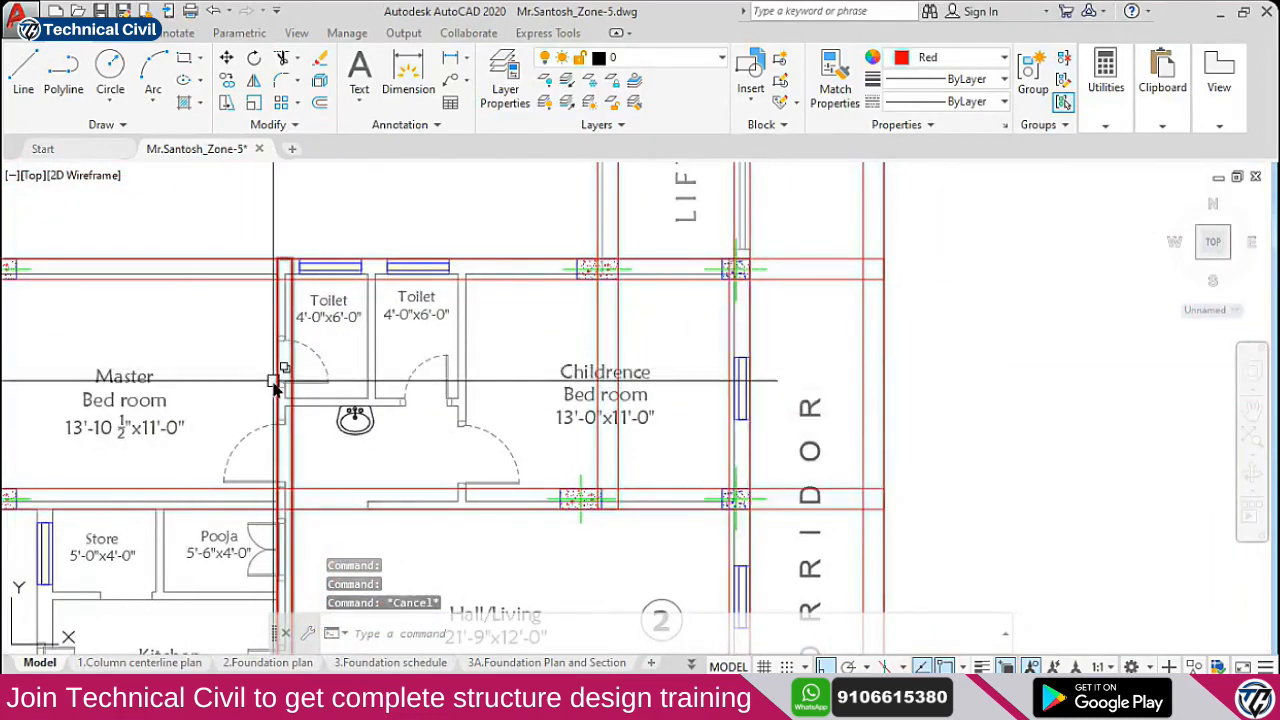
click(278, 379)
key(Escape)
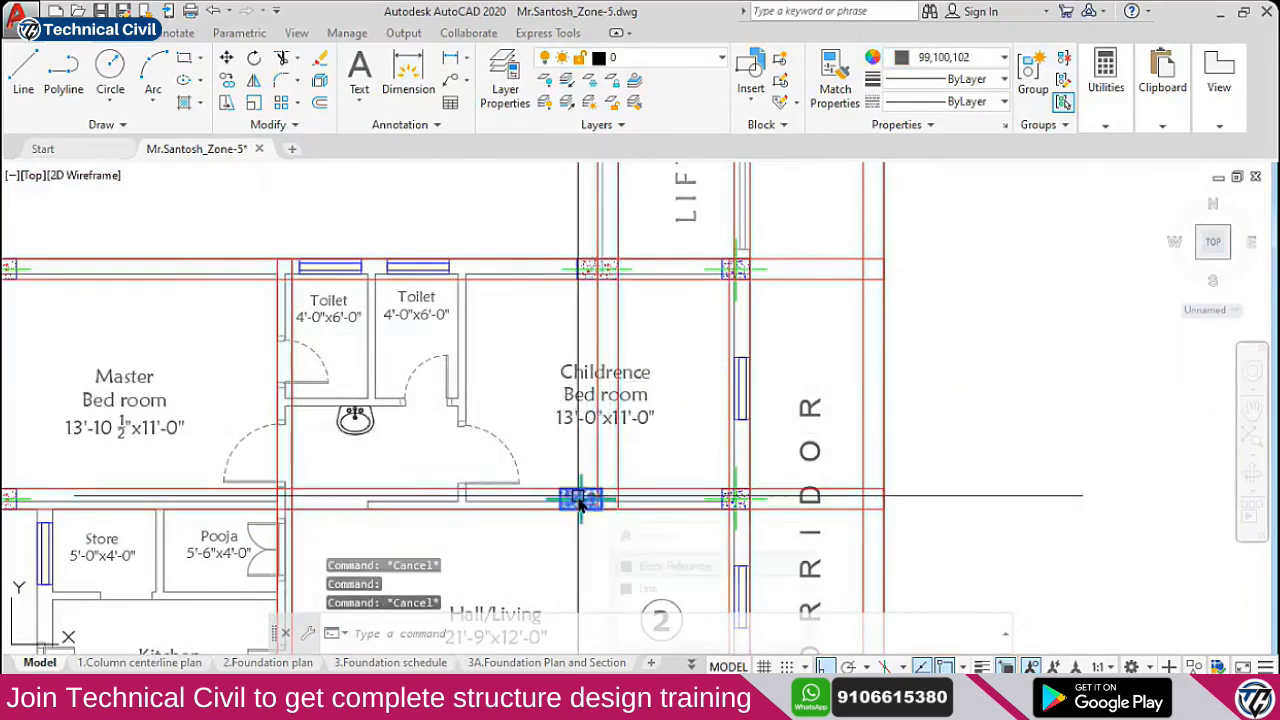
scroll(578, 500, down, 5)
scroll(360, 449, up, 3)
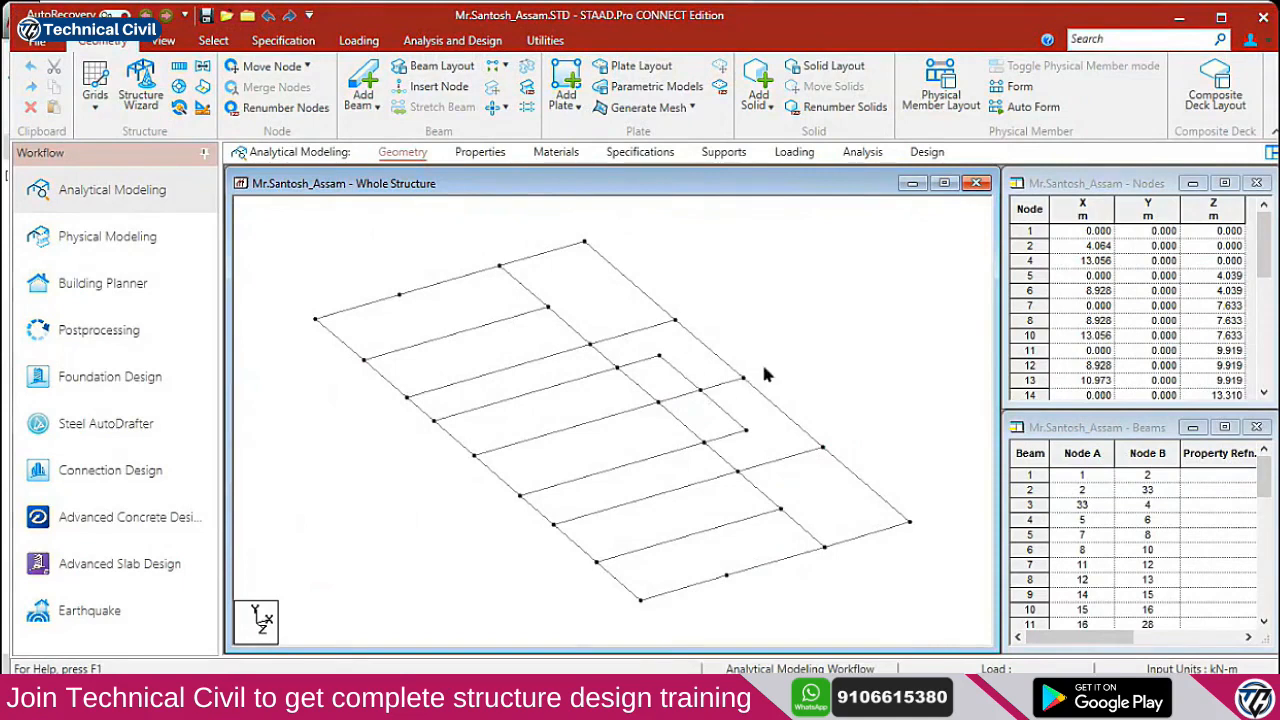
In STAAD.Pro, highlight the two middle beams along the outer corridor edge in turn, and switch back to AutoCAD
click(707, 352)
click(769, 398)
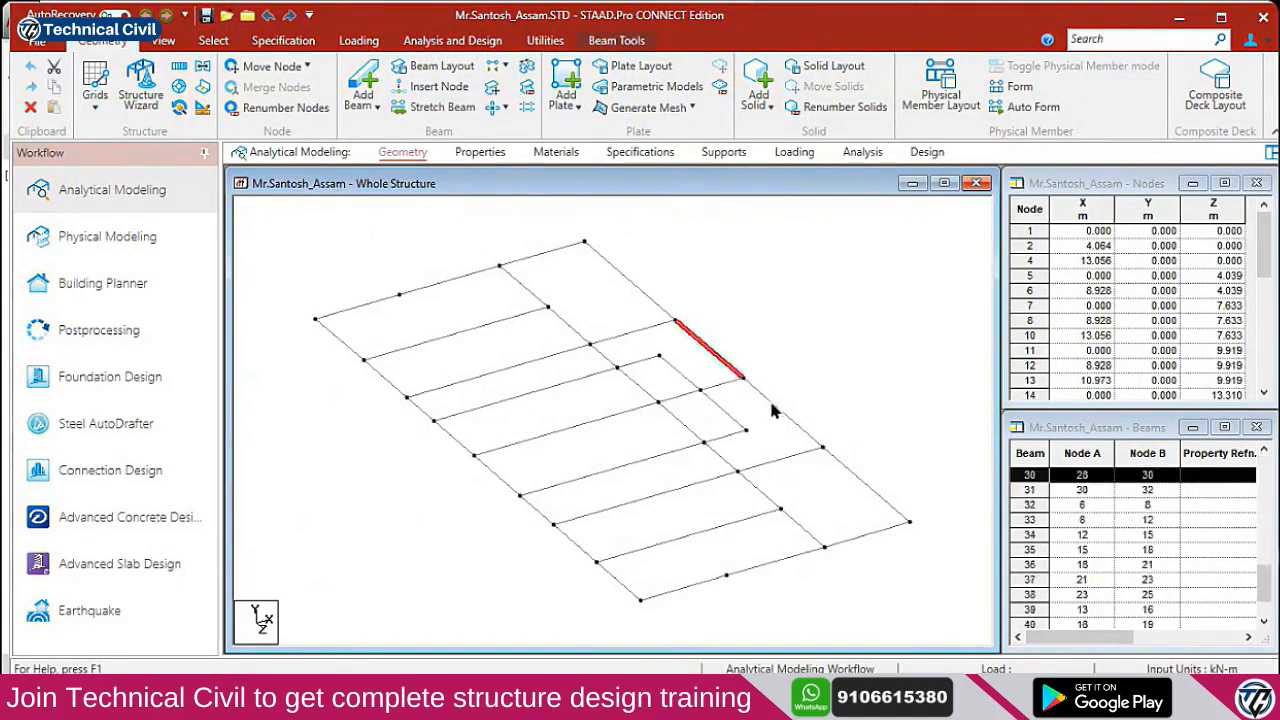
key(alt+Tab)
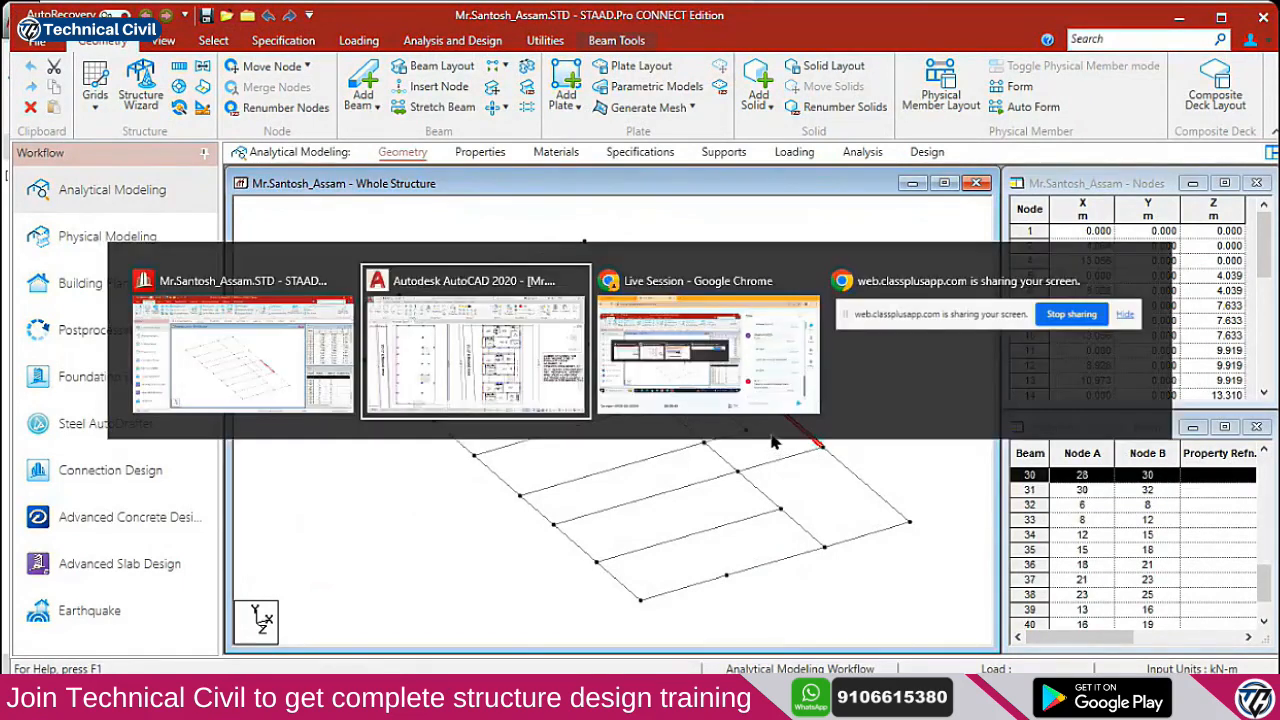
Measure from the outer corridor column beside the lift to the flat 2 column below the lift with a linear dimension, and erase it
scroll(463, 391, up, 2)
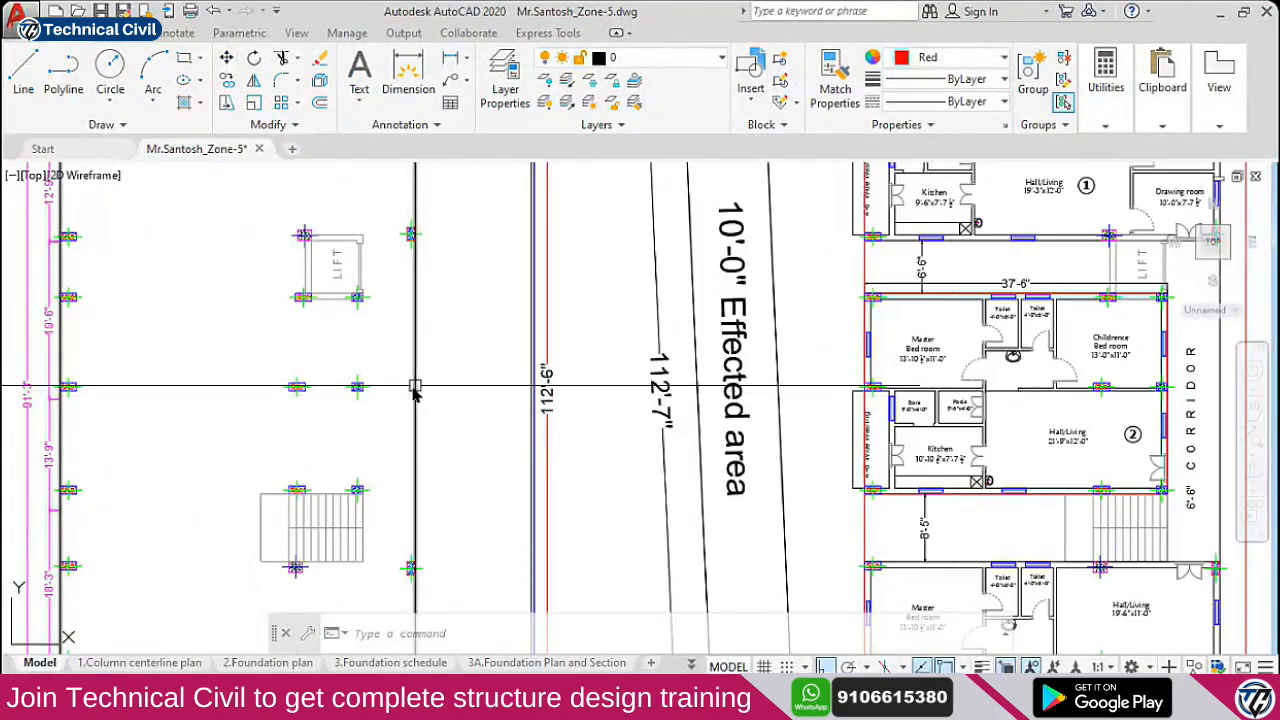
click(450, 58)
scroll(440, 225, up, 2)
click(391, 241)
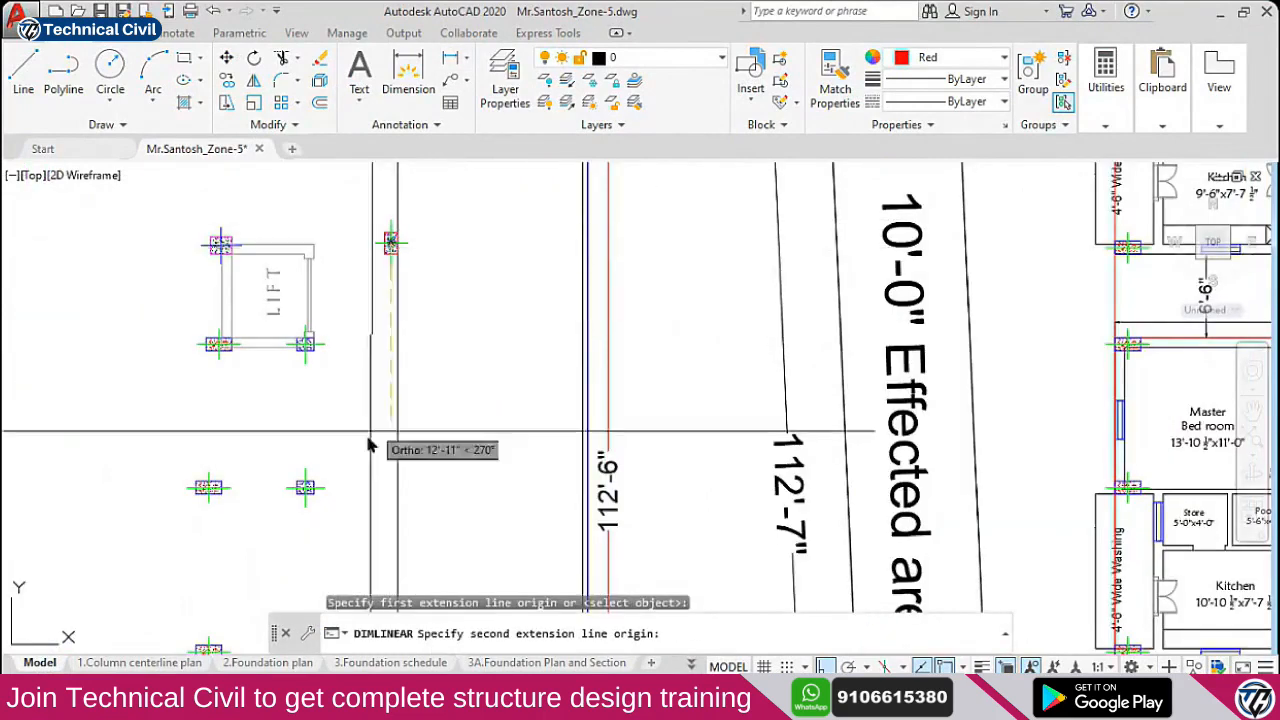
click(305, 487)
click(419, 372)
text(e)
key(space)
middle_drag(391, 467, 397, 321)
key(space)
key(Escape)
scroll(345, 215, down, 2)
scroll(343, 286, up, 2)
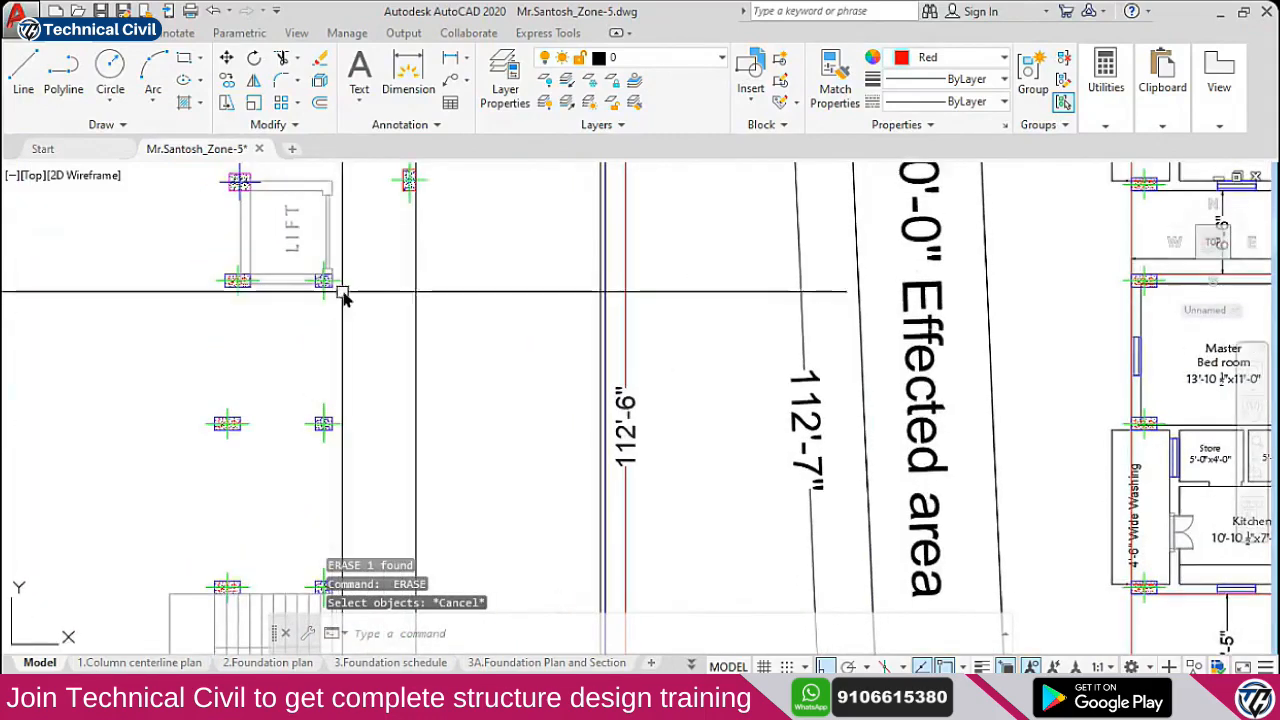
scroll(435, 298, down, 2)
scroll(405, 310, up, 1)
Switch to STAAD.Pro, highlight the short beam projecting at the lift, and clear the selection
key(alt+Tab)
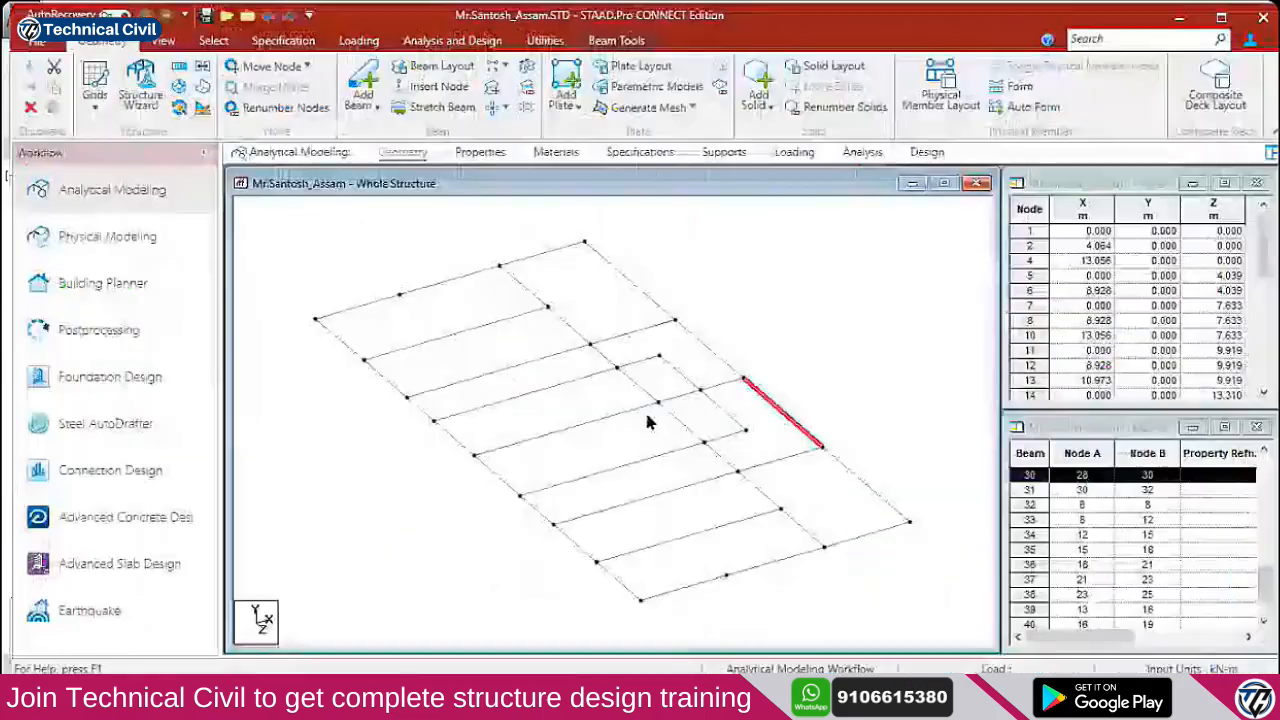
click(641, 358)
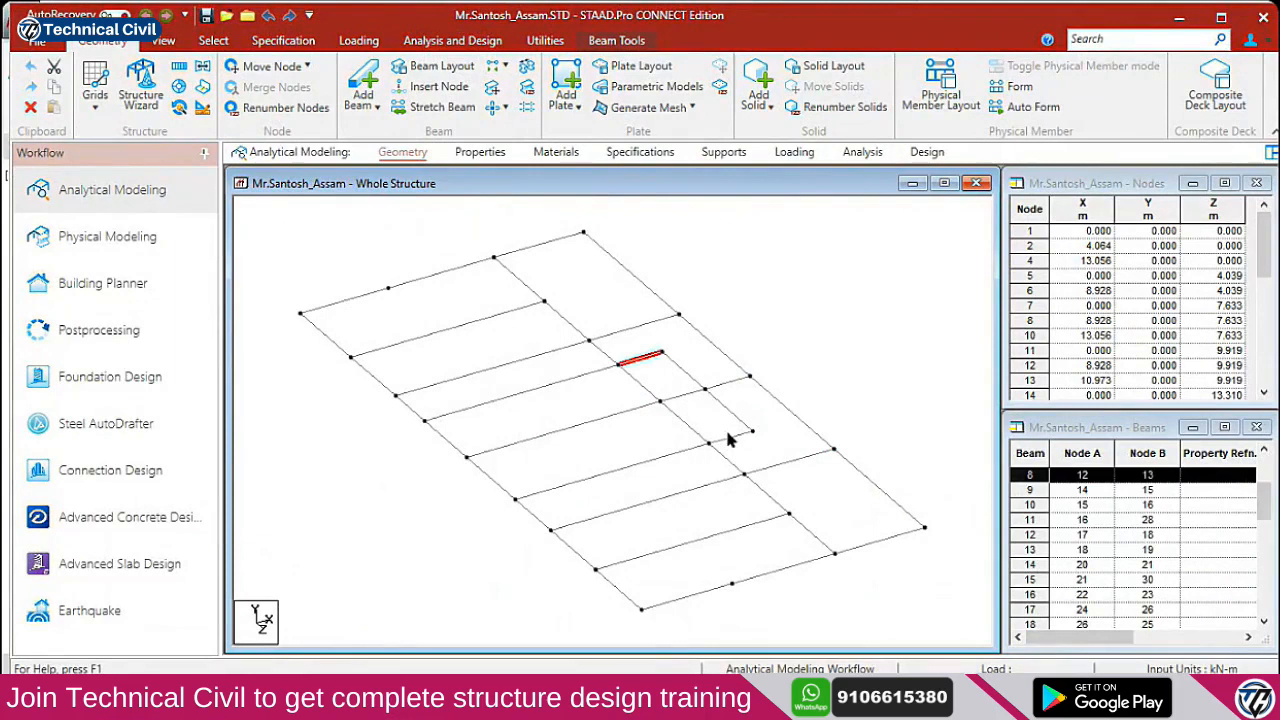
click(765, 413)
scroll(666, 374, down, 2)
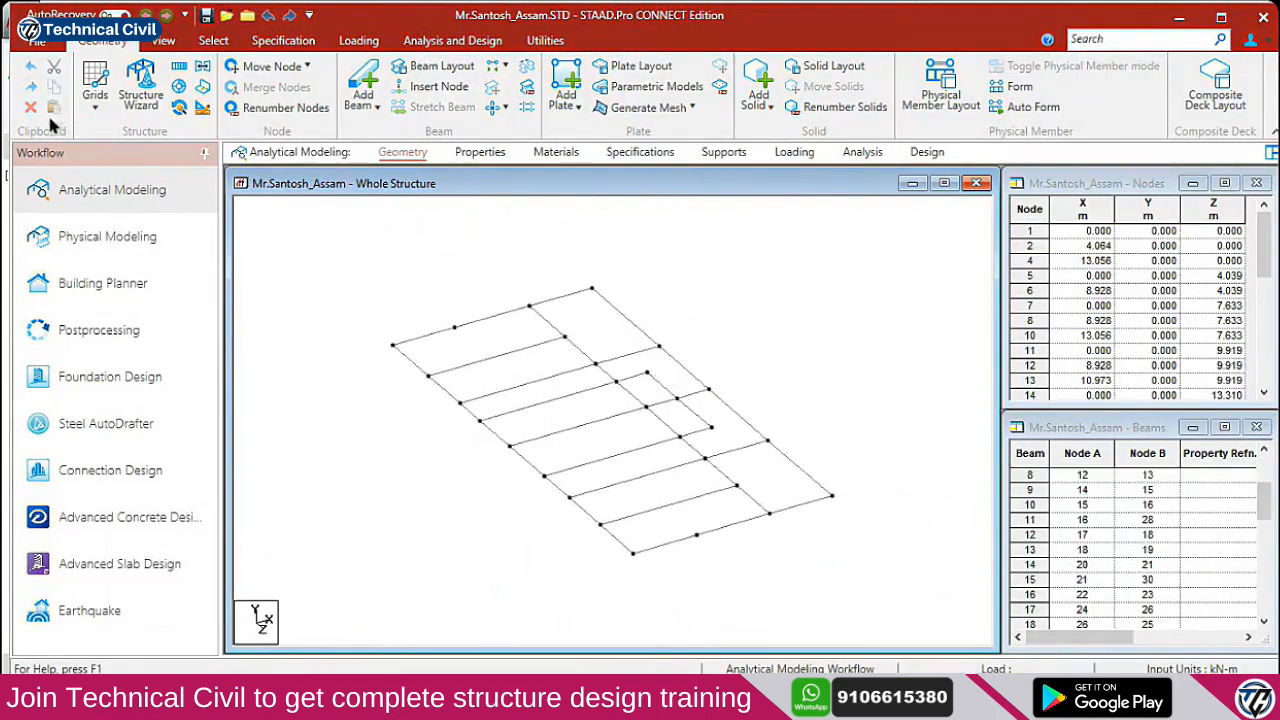
Change to the node selection cursor and select all nodes of the structure
right_click(398, 191)
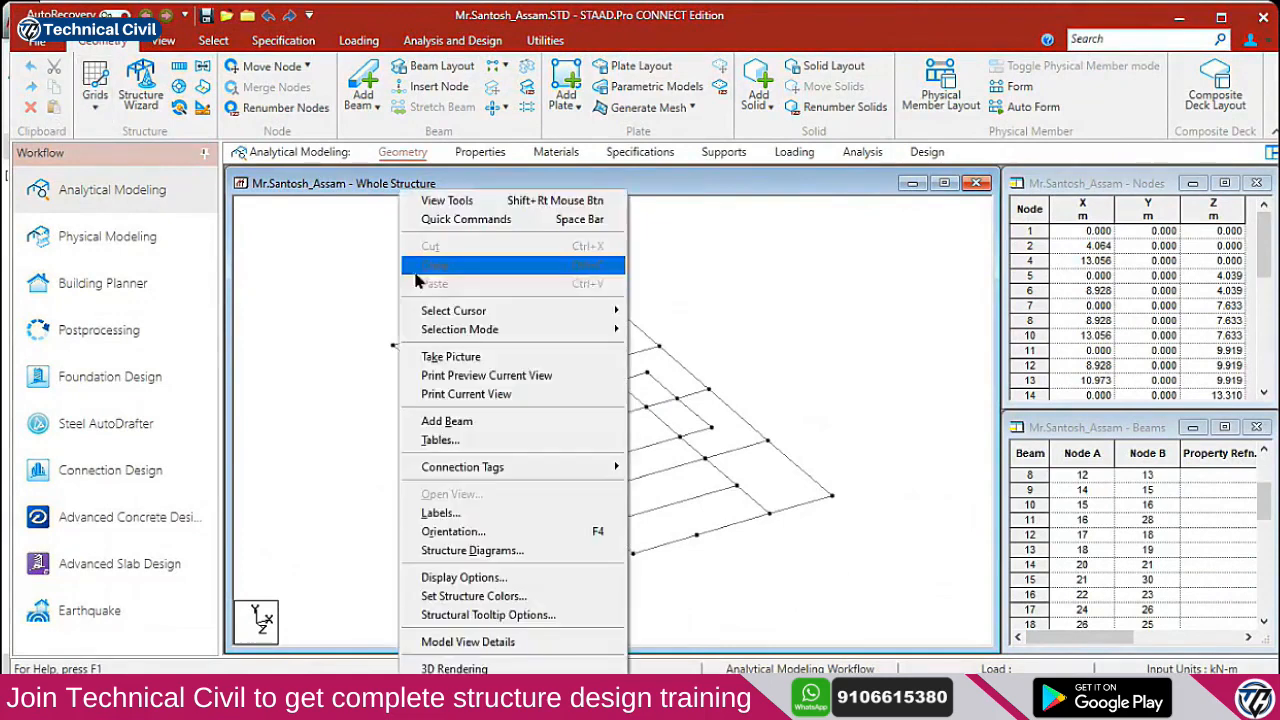
mouse_move(585, 323)
click(688, 310)
drag(334, 237, 918, 626)
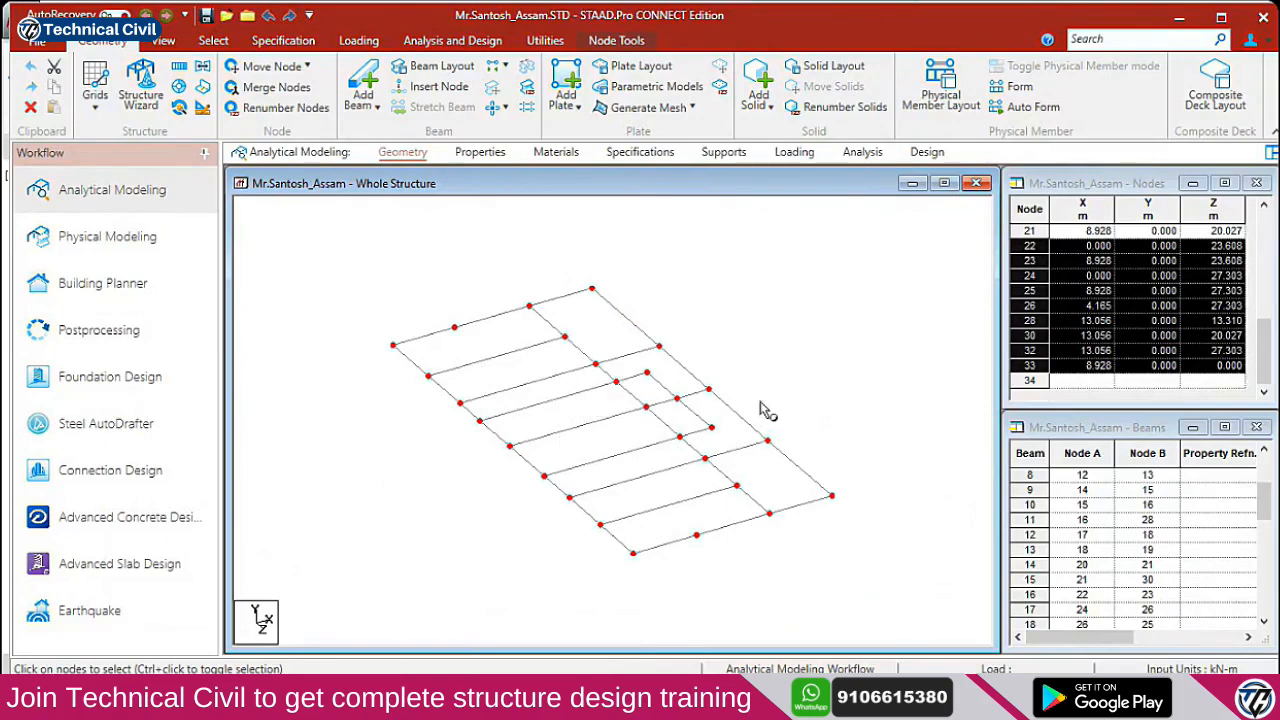
Check the outer corridor columns in the AutoCAD plans and, back in STAAD.Pro, deselect node 28 on the outer corridor edge
key(alt+Tab)
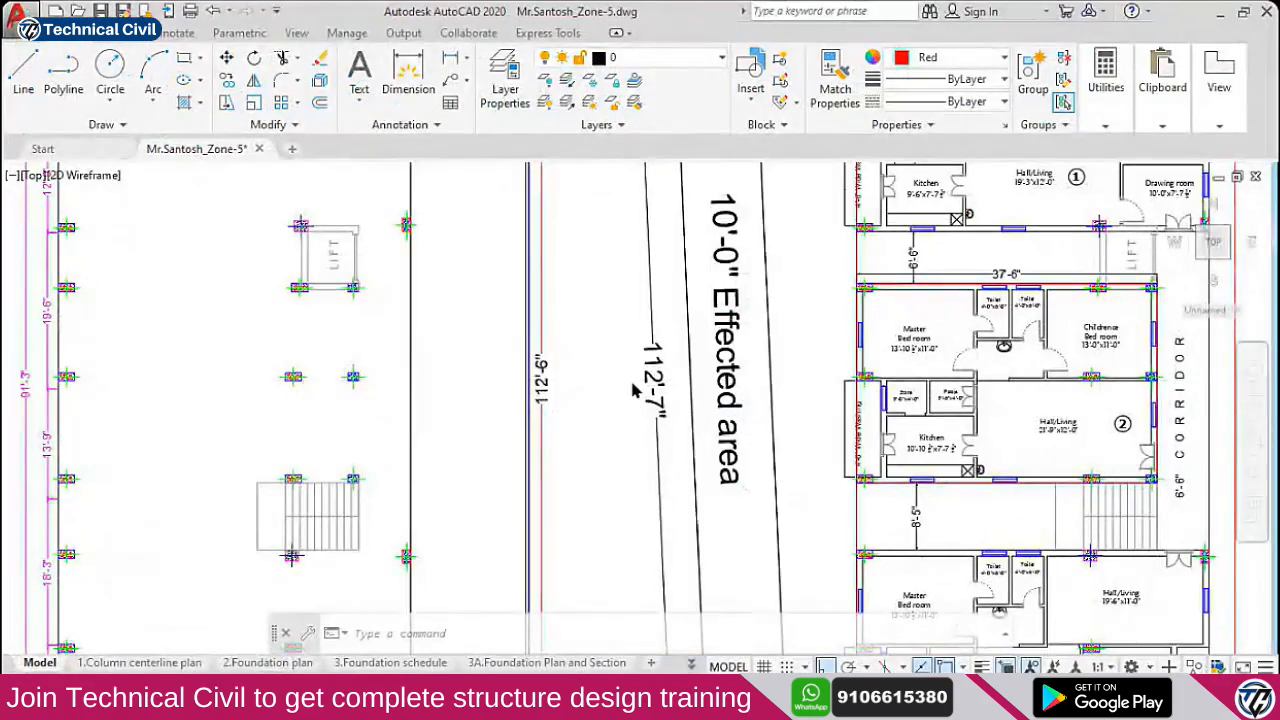
scroll(540, 390, down, 5)
scroll(540, 390, up, 5)
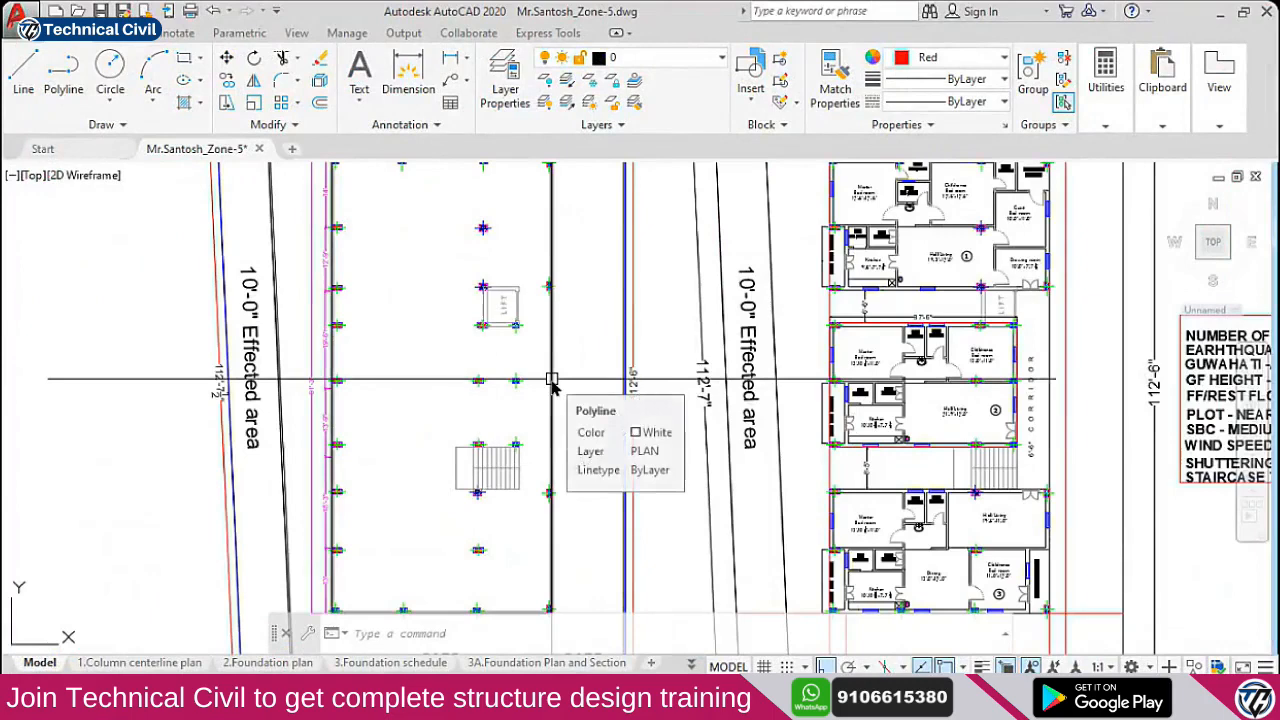
key(alt+Tab)
ctrl+click(708, 389)
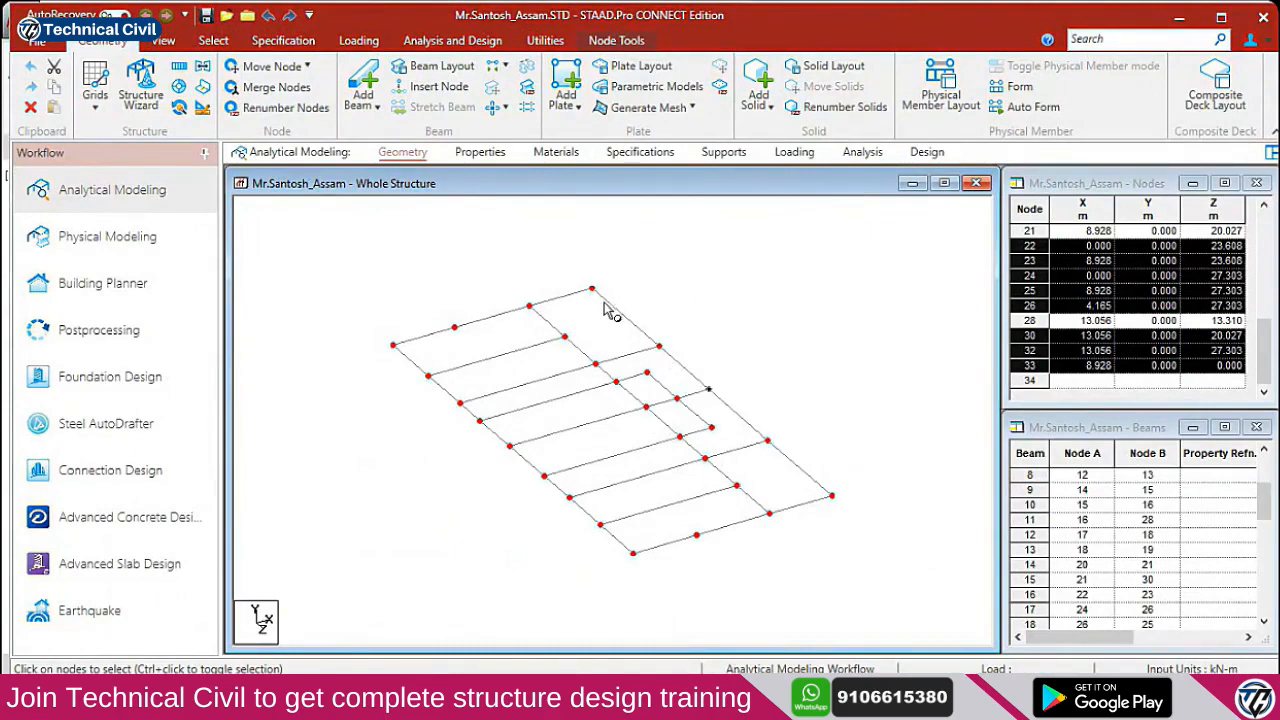
Switch to AutoCAD and examine the GF and FF column plans along the corridor, the lift and flat 2
key(alt+Tab)
scroll(623, 357, down, 4)
scroll(563, 240, up, 5)
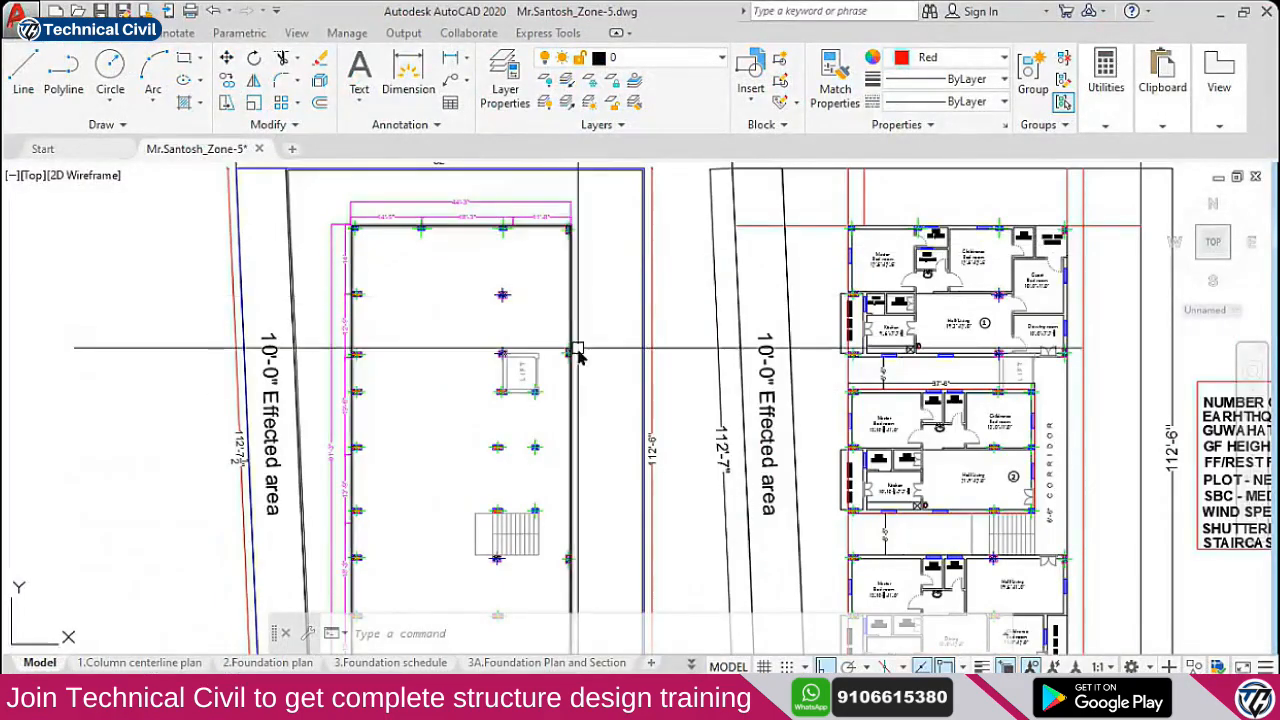
middle_drag(609, 467, 594, 386)
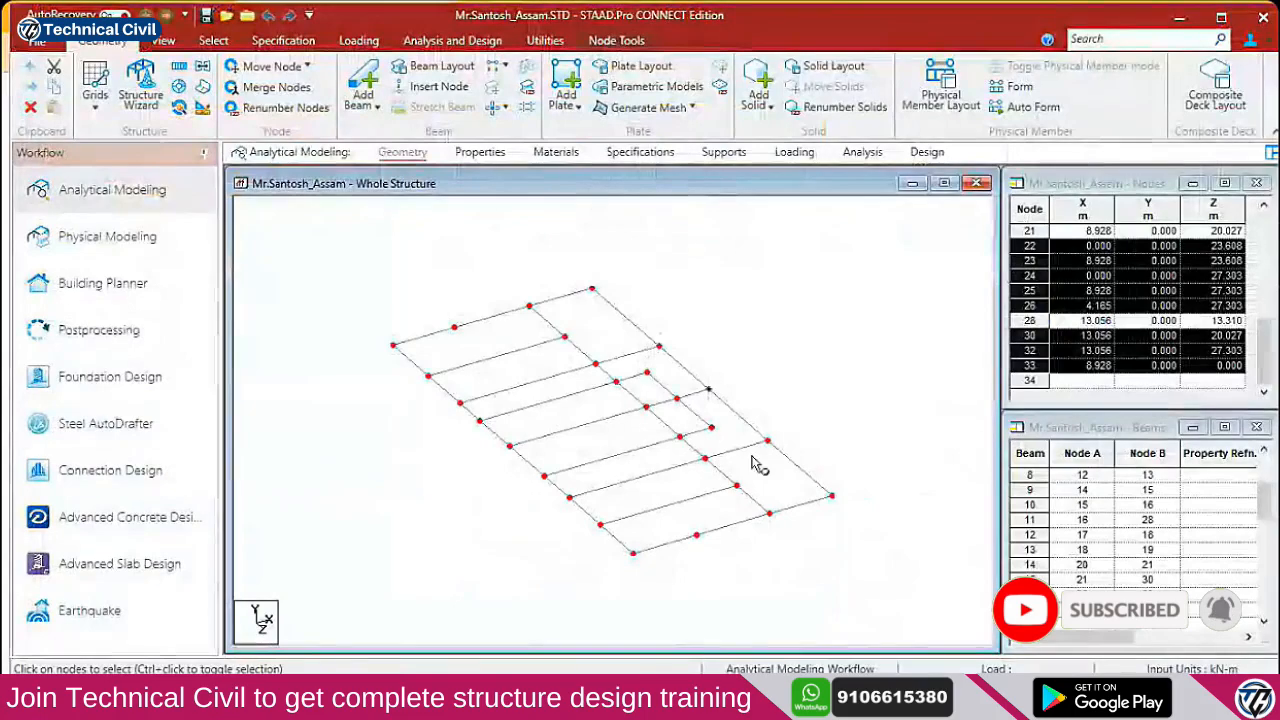
key(alt+Tab)
key(alt+Tab)
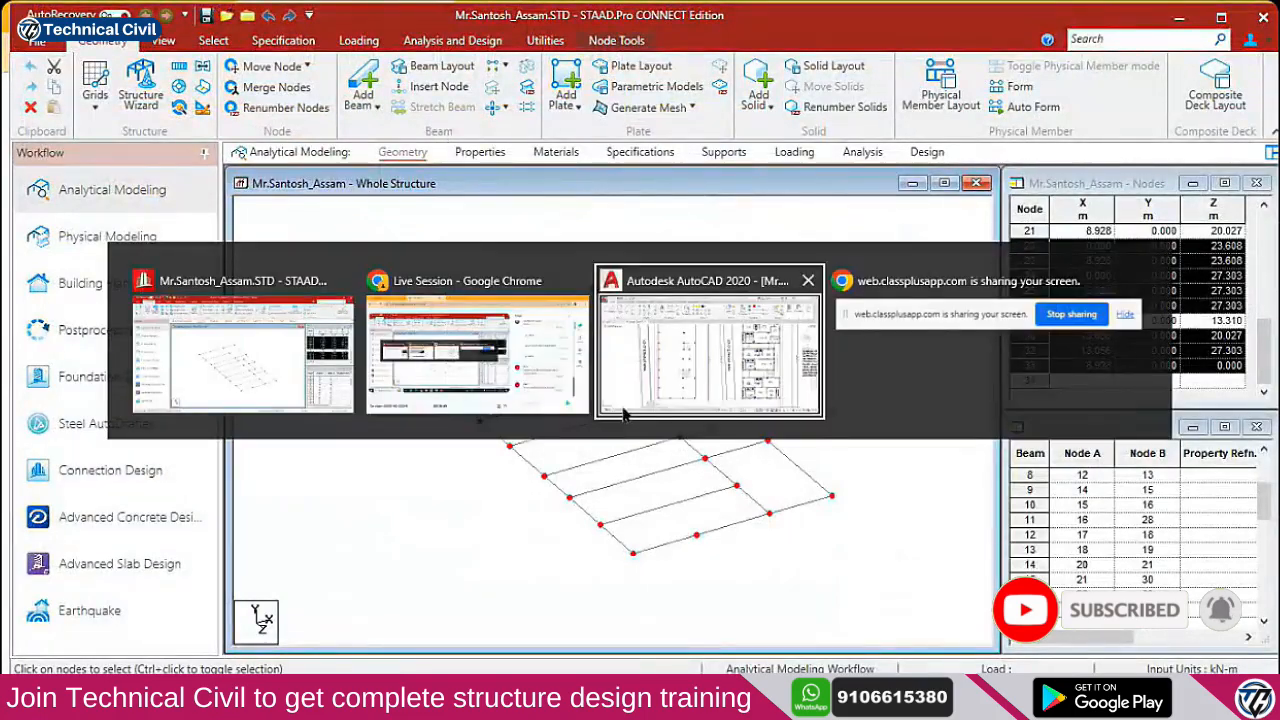
scroll(879, 364, up, 6)
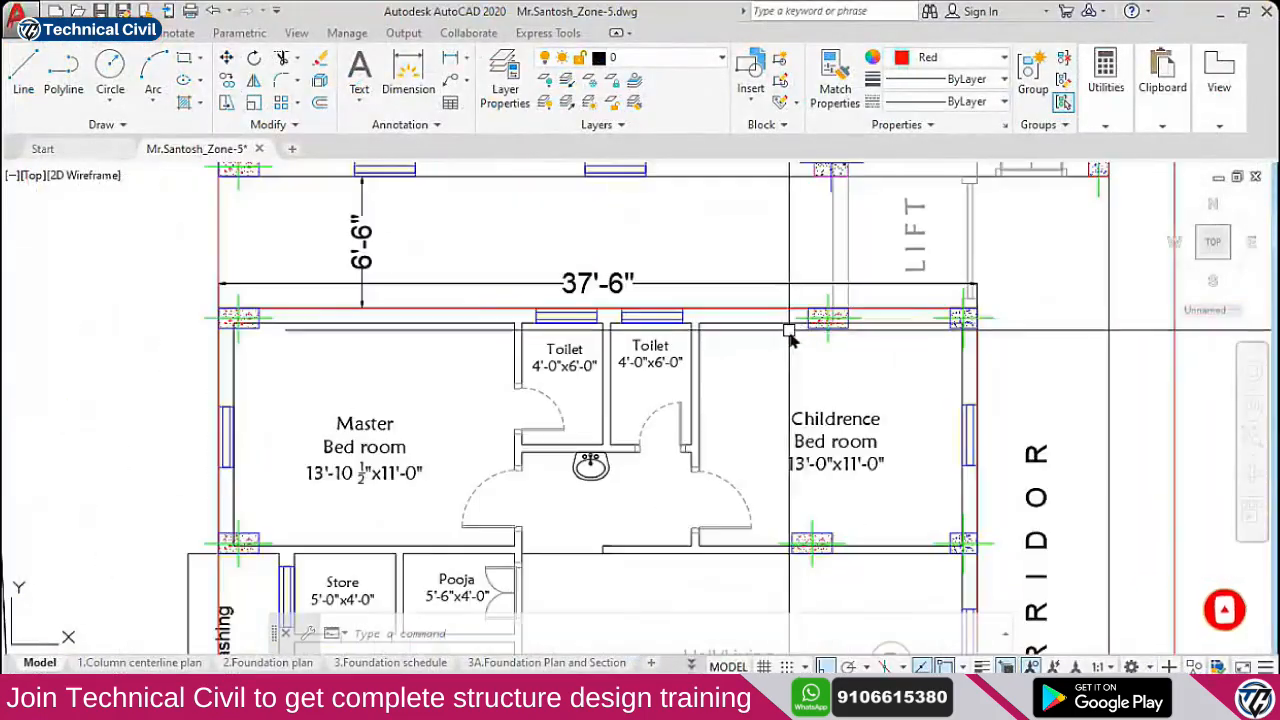
scroll(812, 340, down, 3)
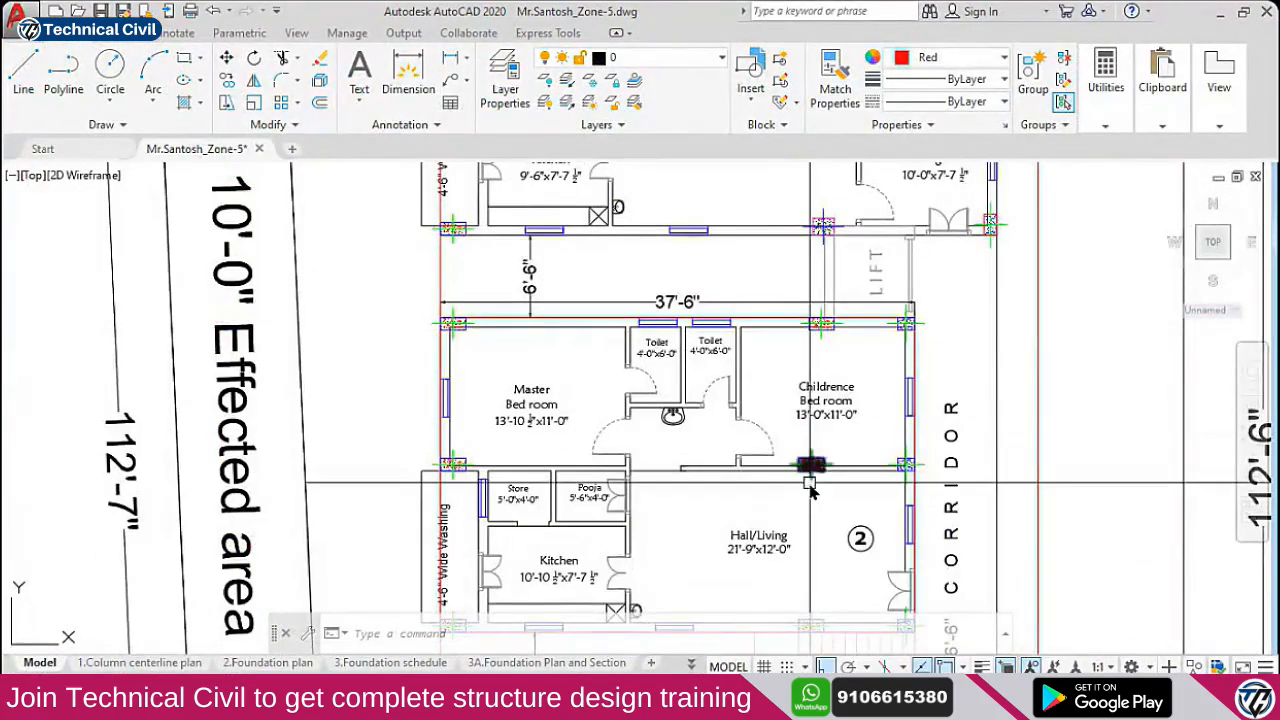
scroll(400, 345, up, 1)
middle_drag(828, 239, 766, 271)
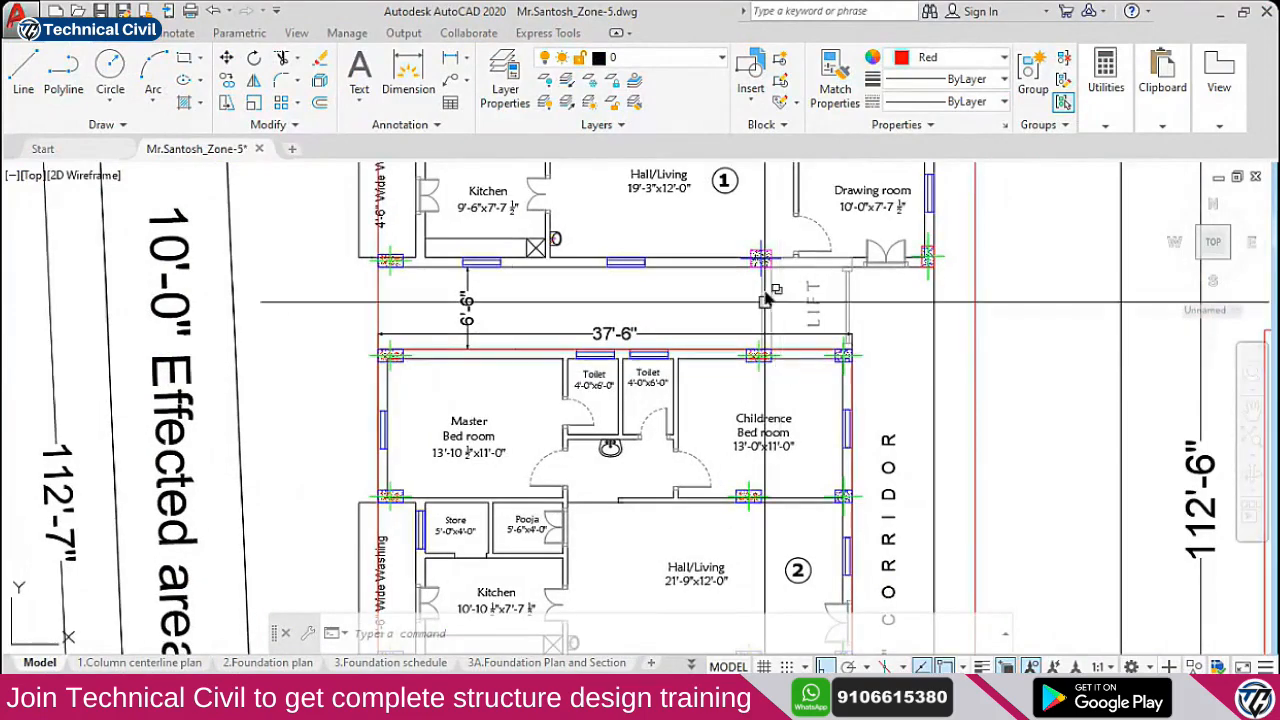
Examine the red beam lines joining the lift columns, the corridor and flat 2's bedrooms in the FF beam layout
scroll(766, 326, down, 8)
middle_drag(1079, 325, 651, 346)
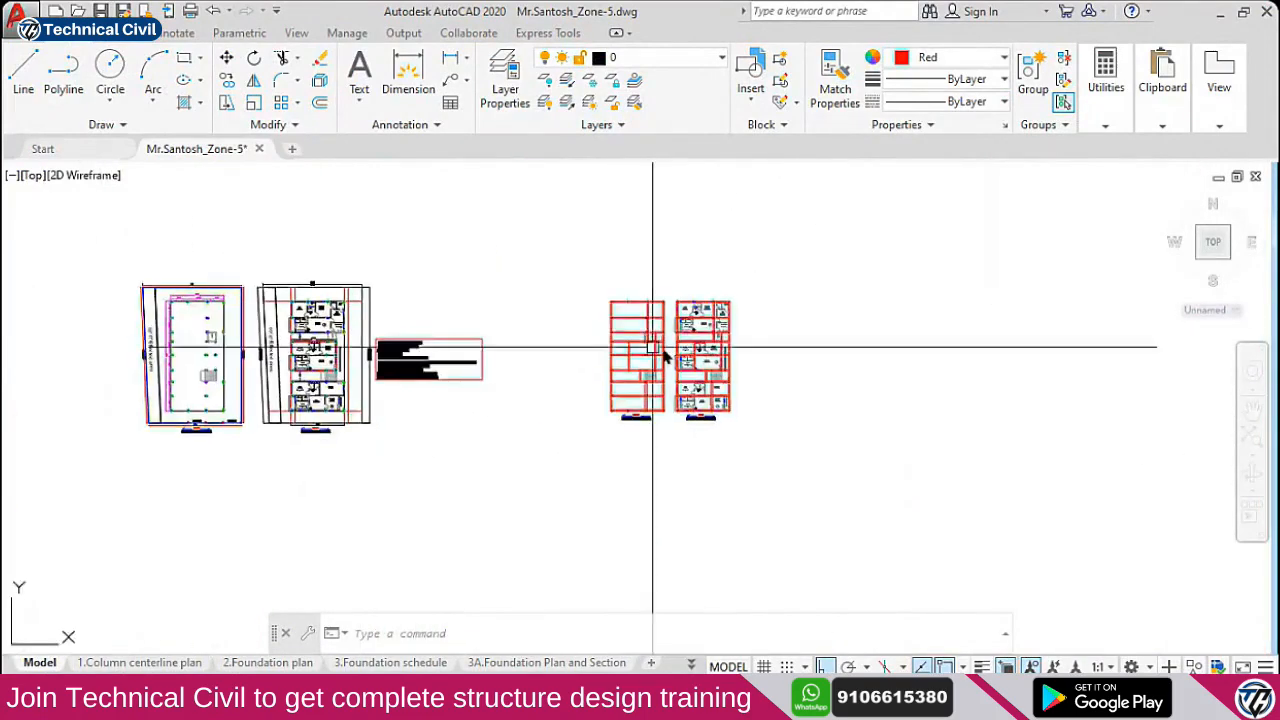
scroll(700, 356, up, 7)
middle_drag(828, 387, 732, 393)
scroll(703, 327, up, 2)
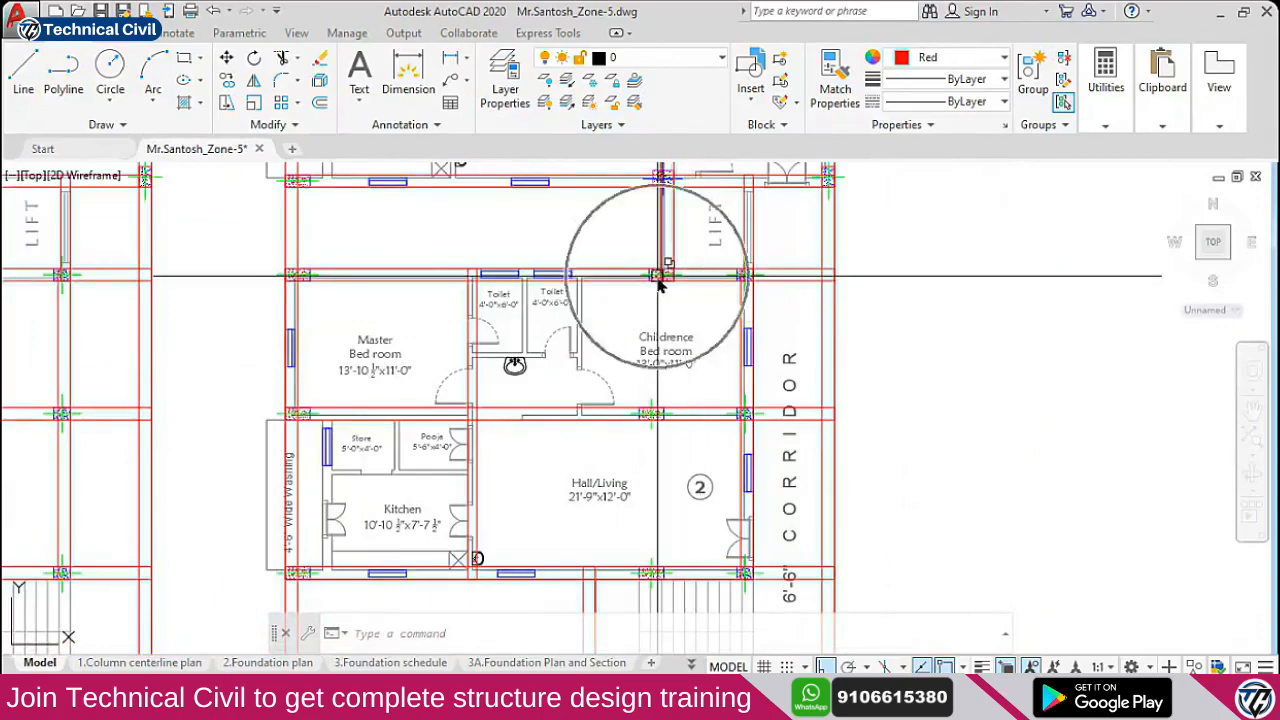
middle_drag(664, 284, 654, 340)
click(652, 241)
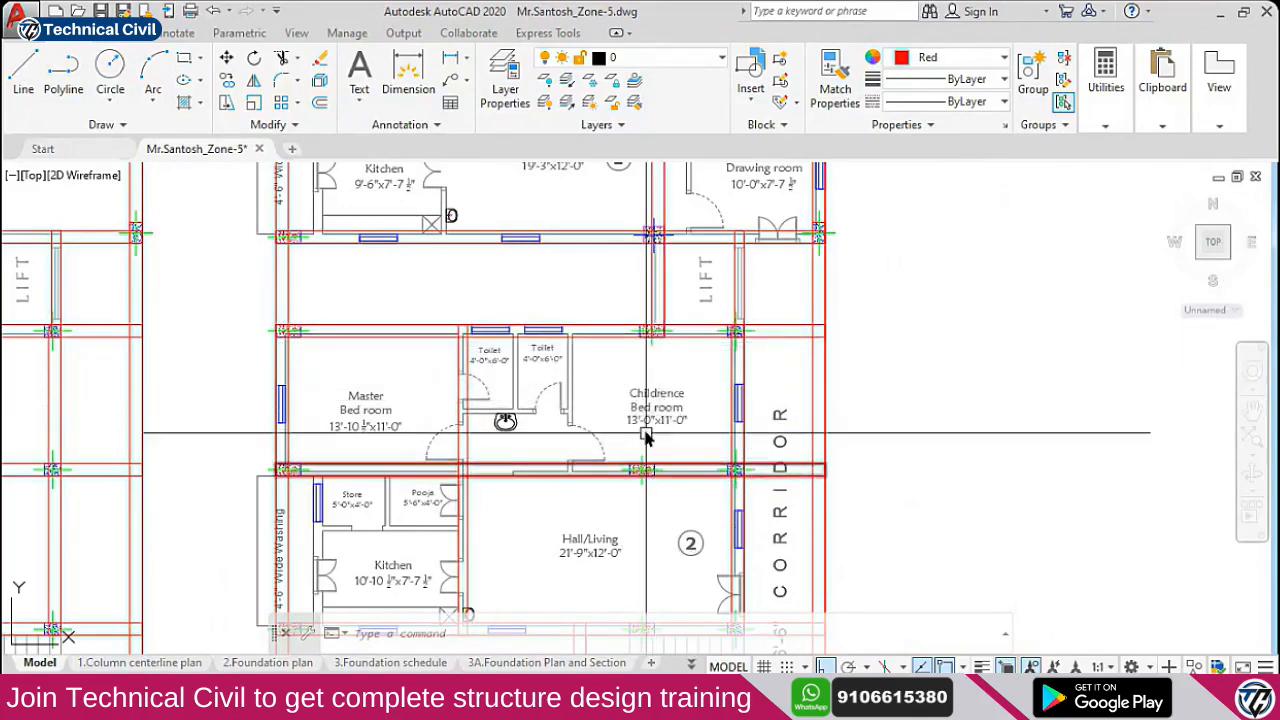
mouse_move(640, 434)
middle_down()
mouse_move(836, 425)
mouse_move(762, 407)
middle_up()
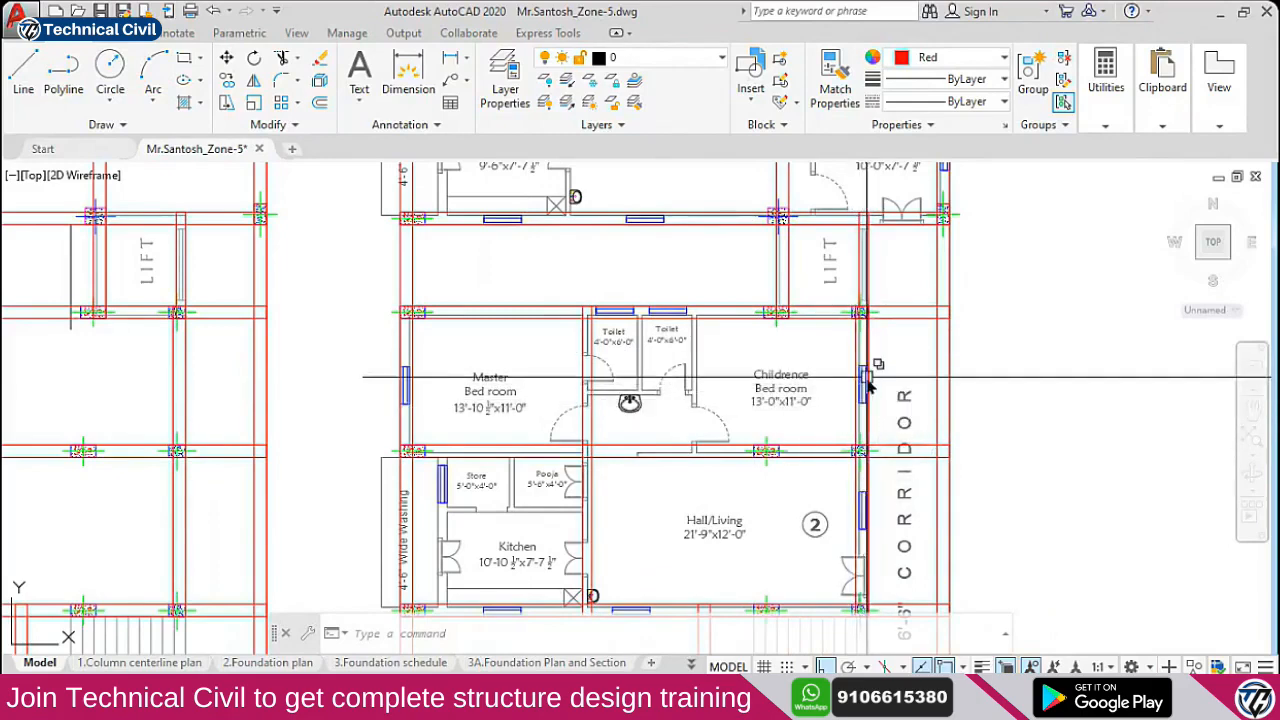
Examine the column and beam arrangement of flats 1 and 2, and look over the GF and FF column plans
scroll(732, 470, down, 2)
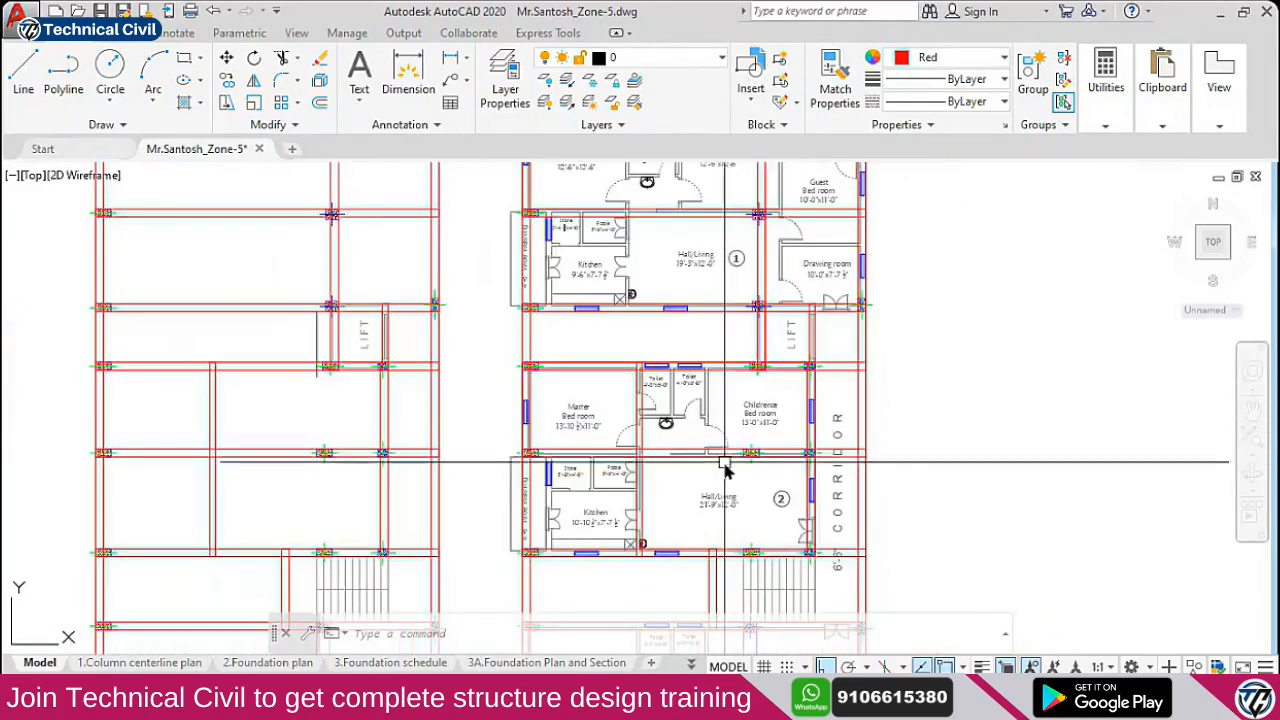
middle_drag(725, 283, 710, 525)
scroll(731, 426, up, 2)
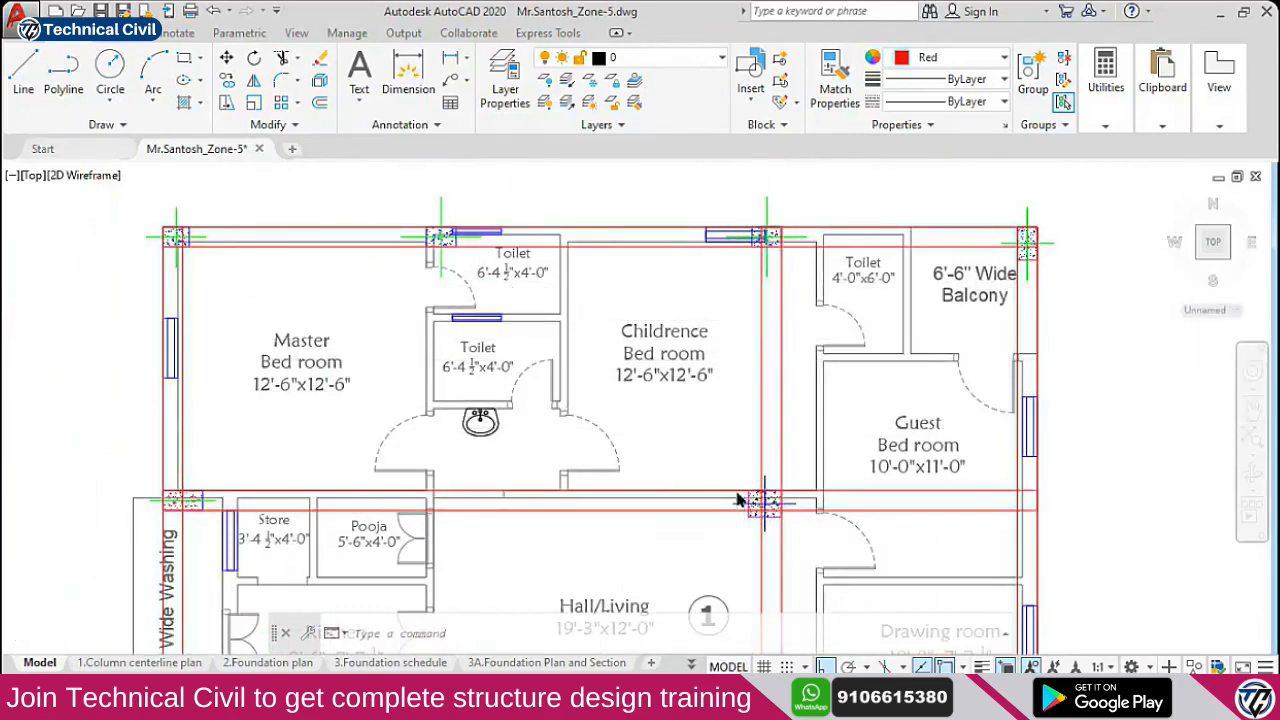
scroll(749, 494, down, 3)
mouse_move(713, 510)
middle_down()
mouse_move(646, 457)
mouse_move(651, 400)
middle_up()
scroll(680, 486, up, 2)
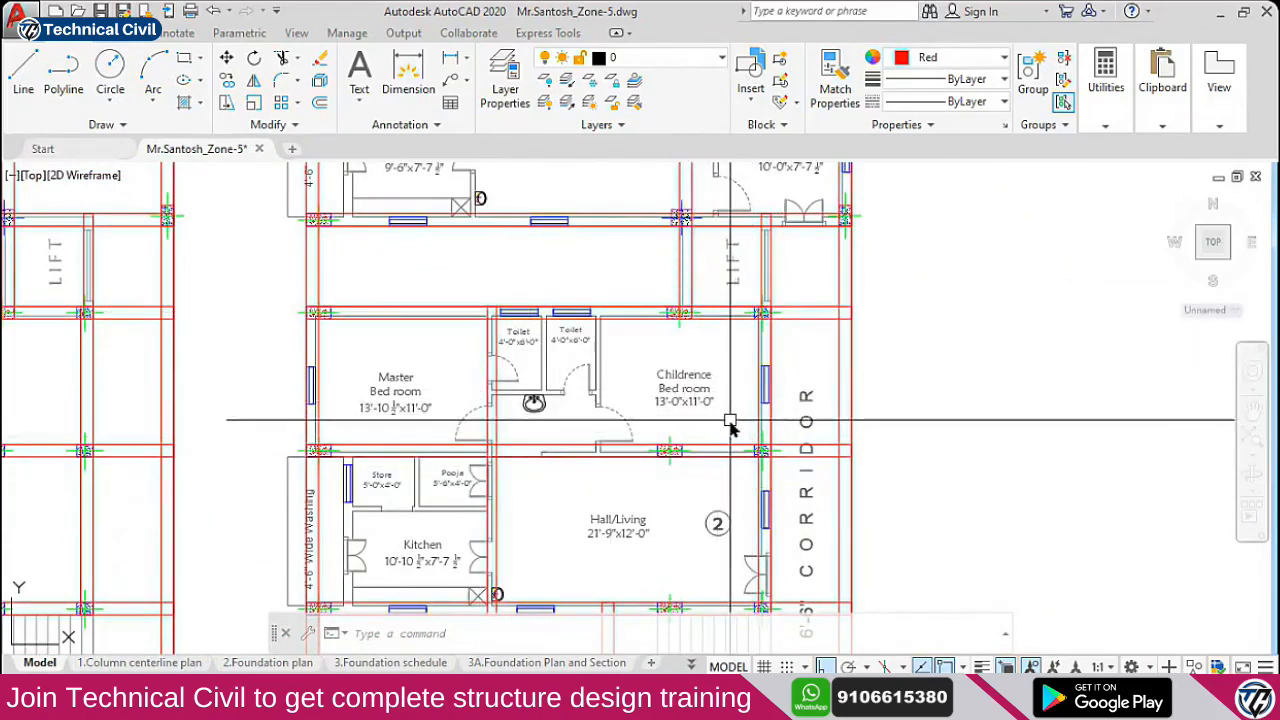
mouse_move(506, 590)
scroll(874, 323, down, 6)
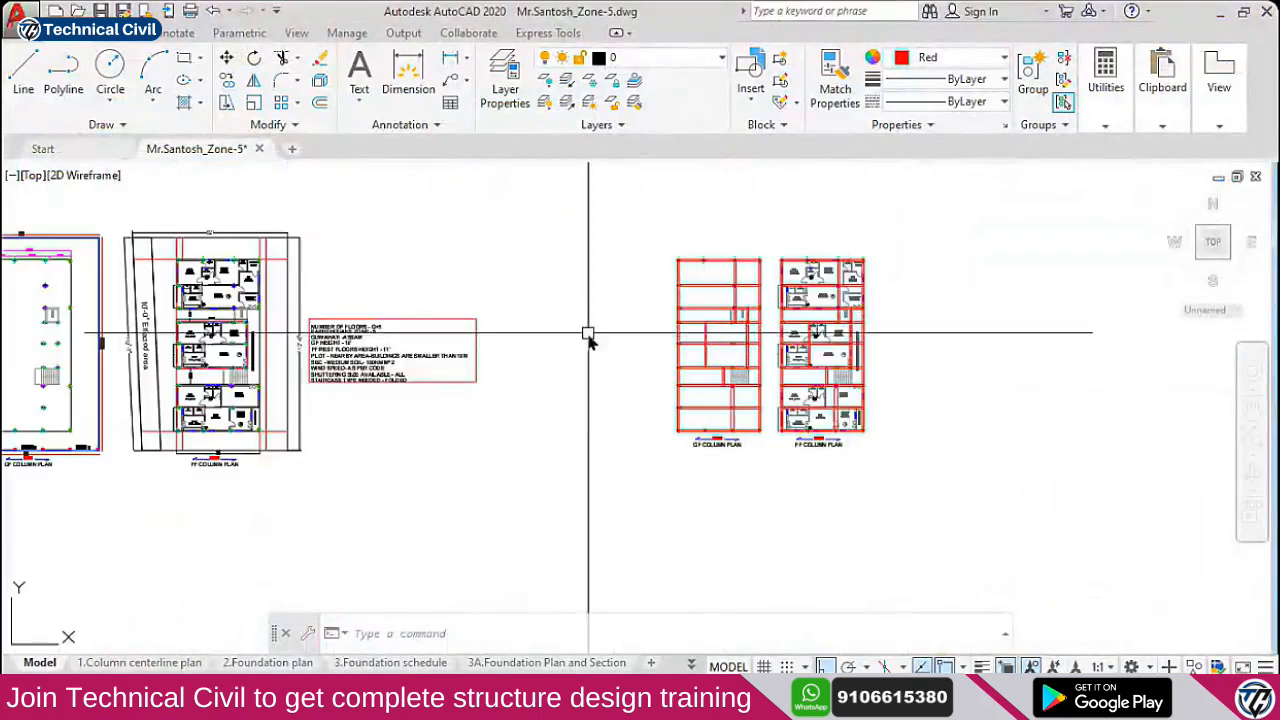
scroll(350, 392, up, 3)
middle_drag(337, 384, 376, 384)
scroll(754, 363, down, 2)
Switch to STAAD.Pro and create columns with a linked Translational Repeat of the selected nodes in Y, one step at -5 m spacing
key(alt+Tab)
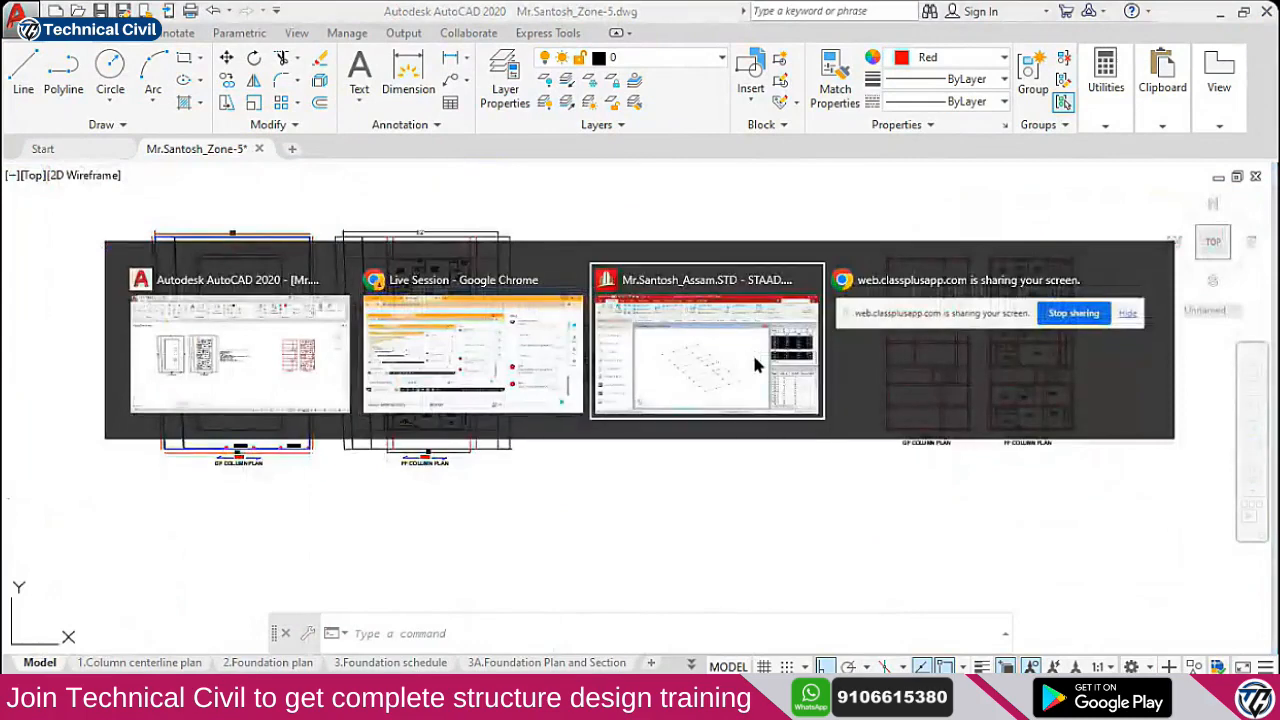
click(754, 363)
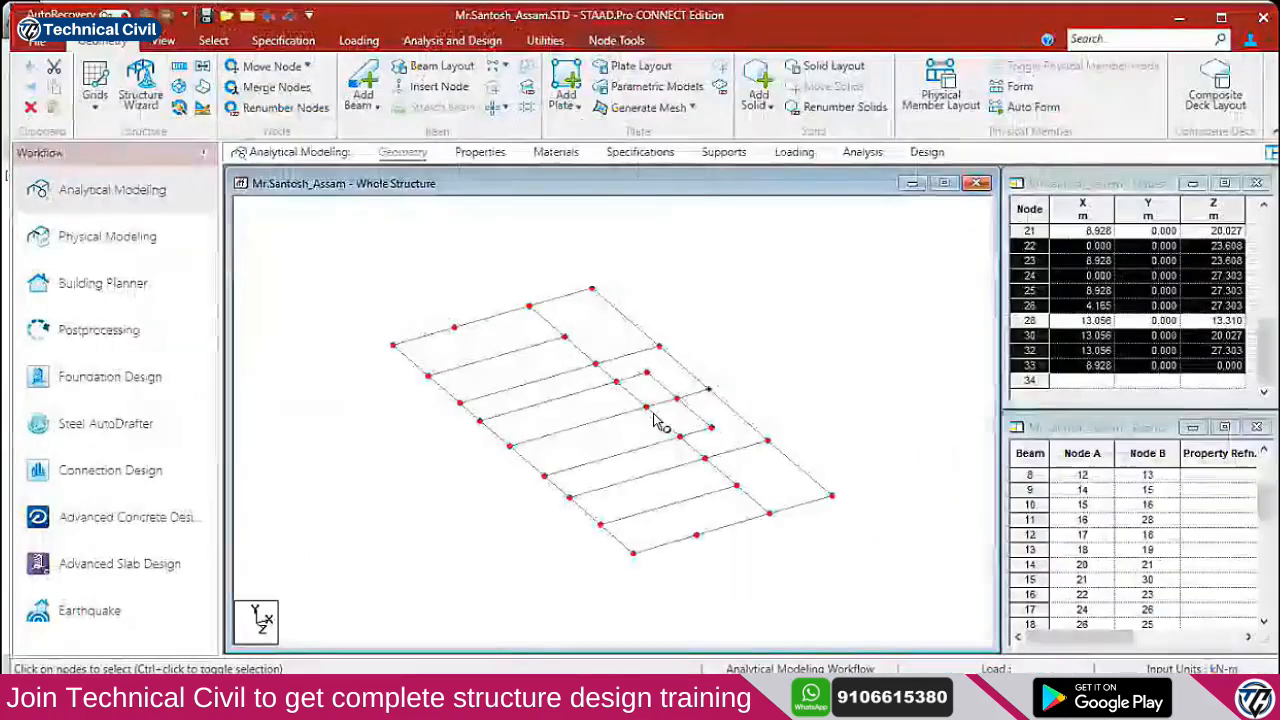
click(179, 68)
click(561, 504)
double_click(770, 508)
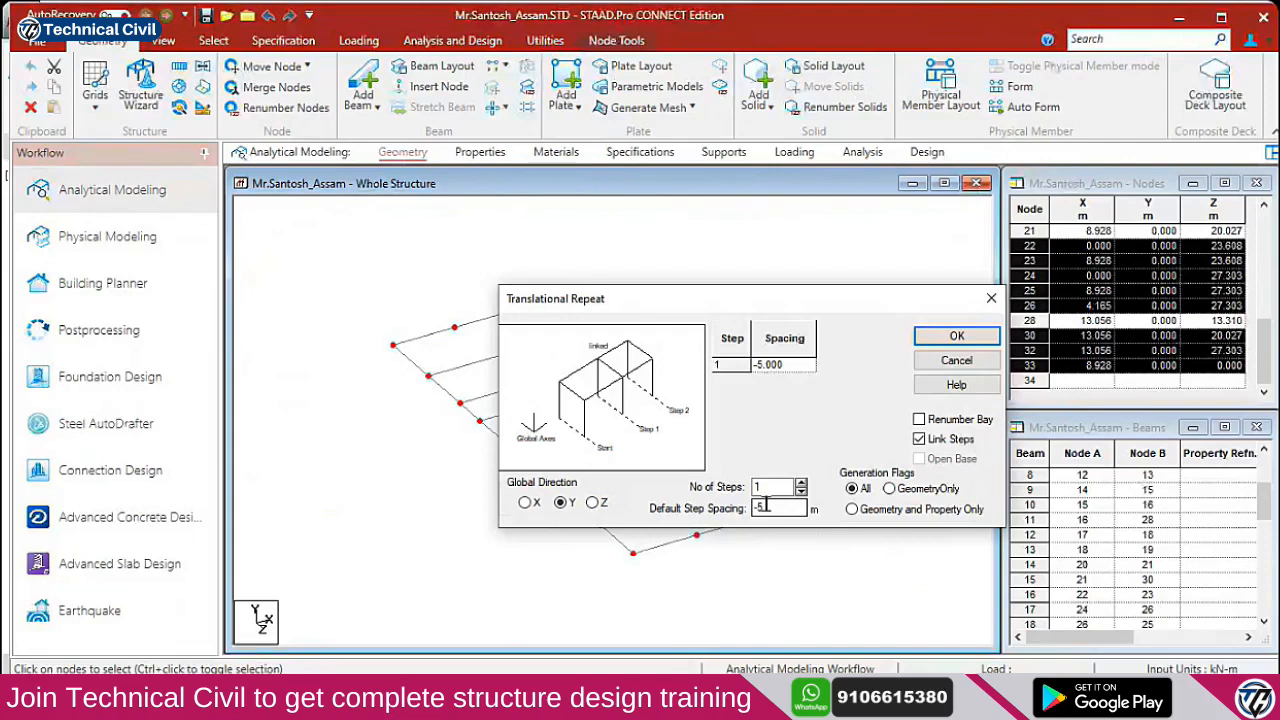
key(Return)
middle_drag(608, 463, 615, 420)
scroll(615, 420, up, 2)
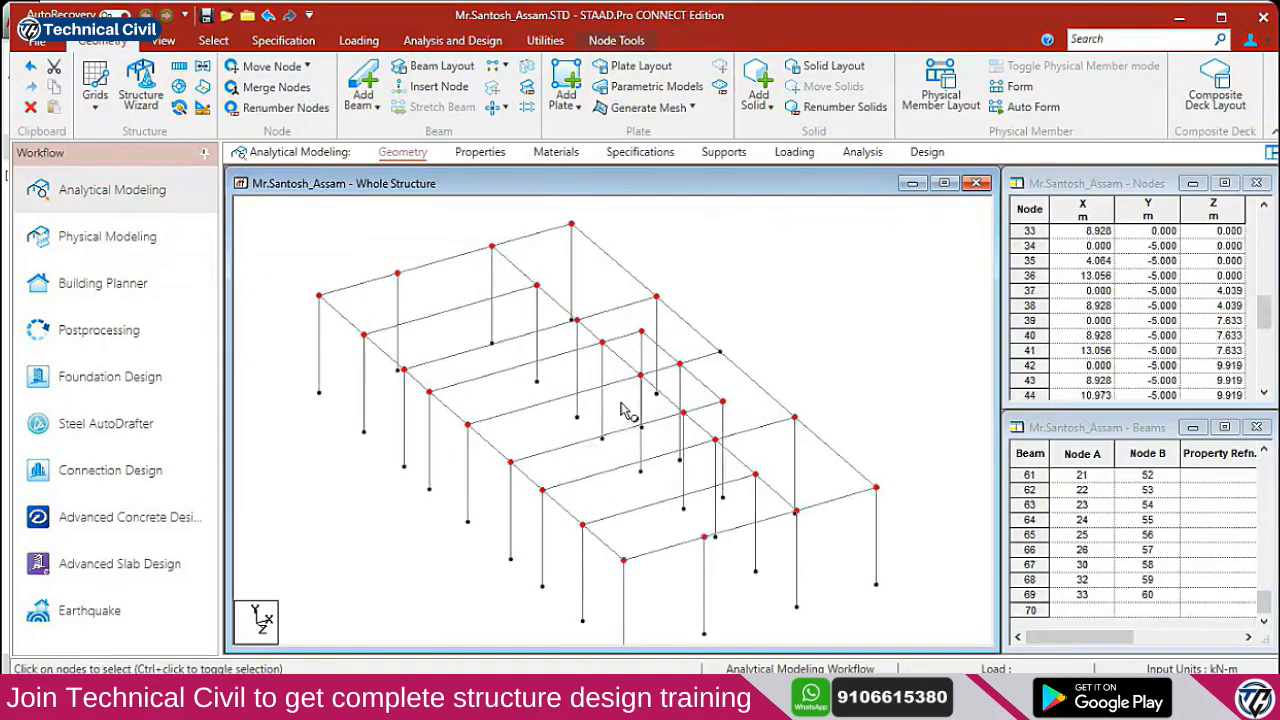
Highlight node 28 on the outer corridor edge together with nodes 13 and 19 at the short beam ends
click(722, 353)
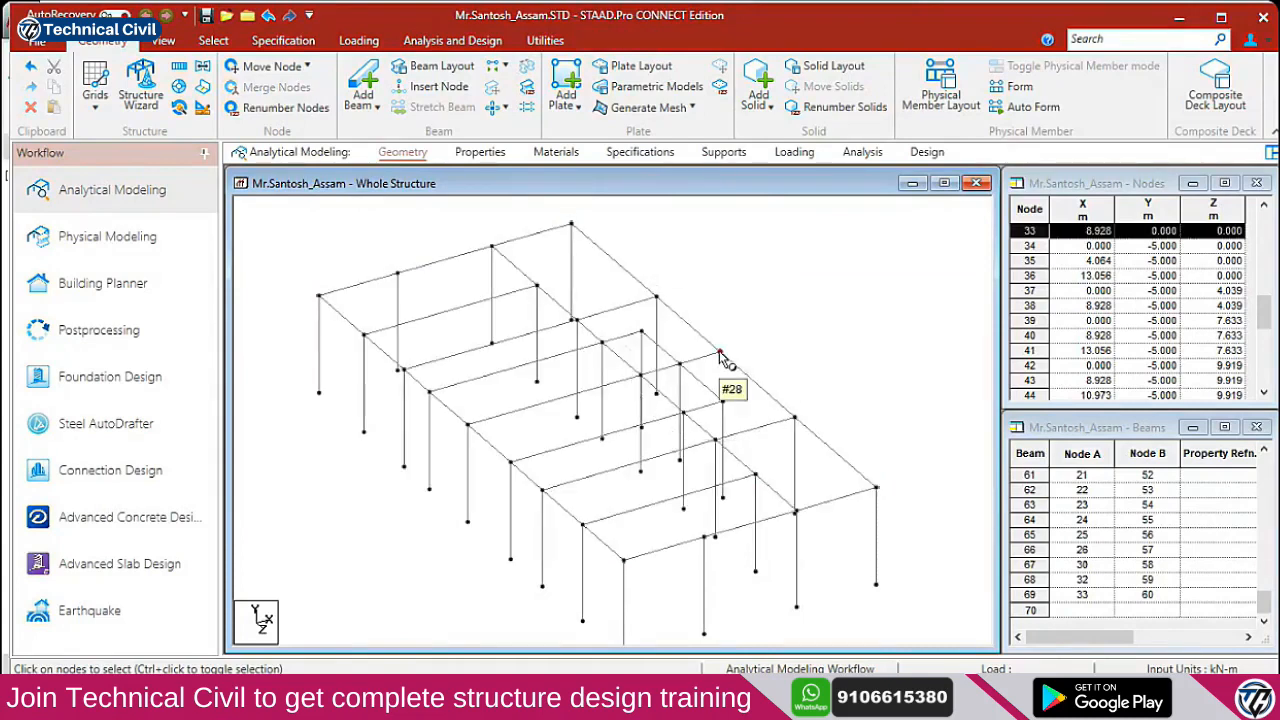
ctrl+click(639, 333)
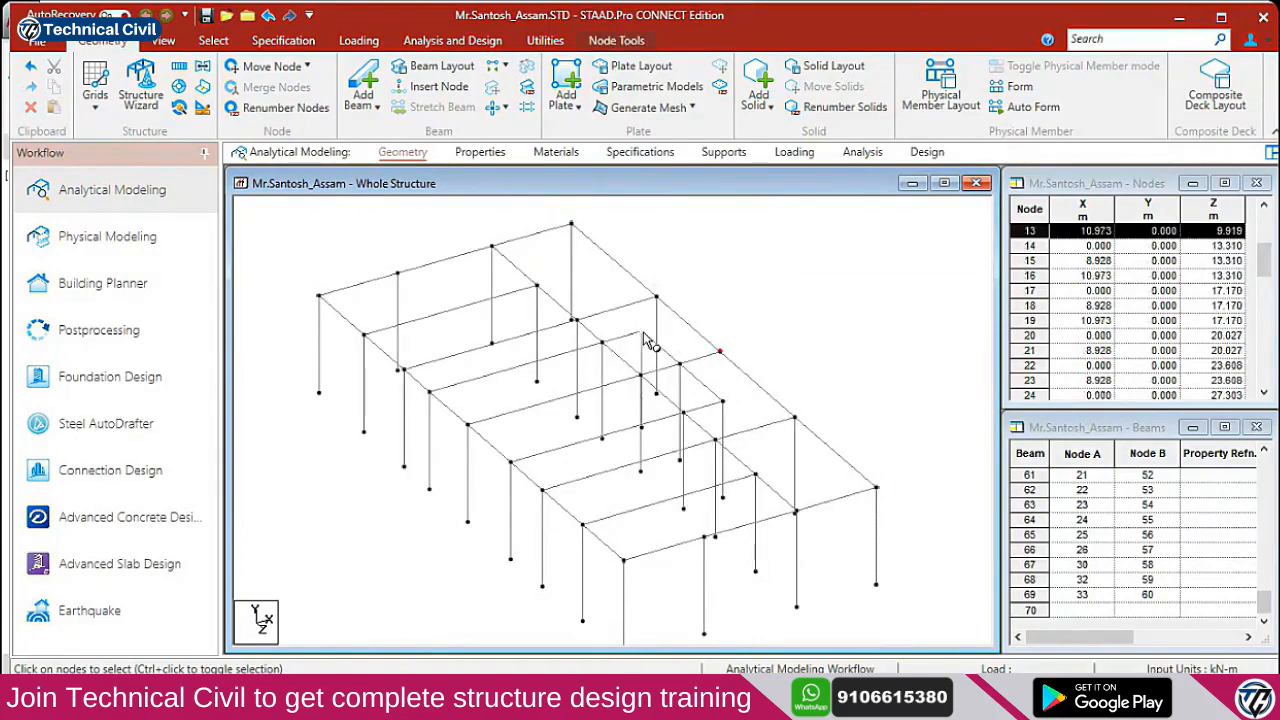
ctrl+click(721, 402)
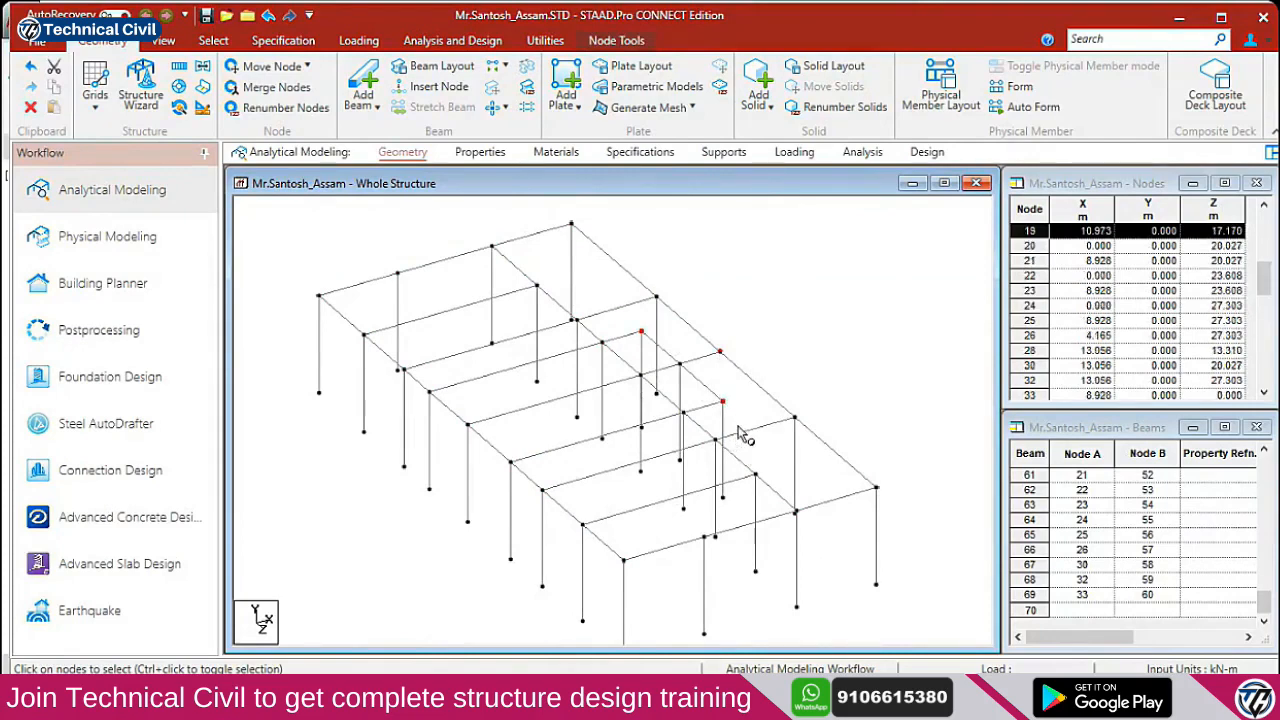
Change to the beam selection cursor and stretch beams 8 and 13 to existing member 29 on the outer corridor edge
right_click(758, 318)
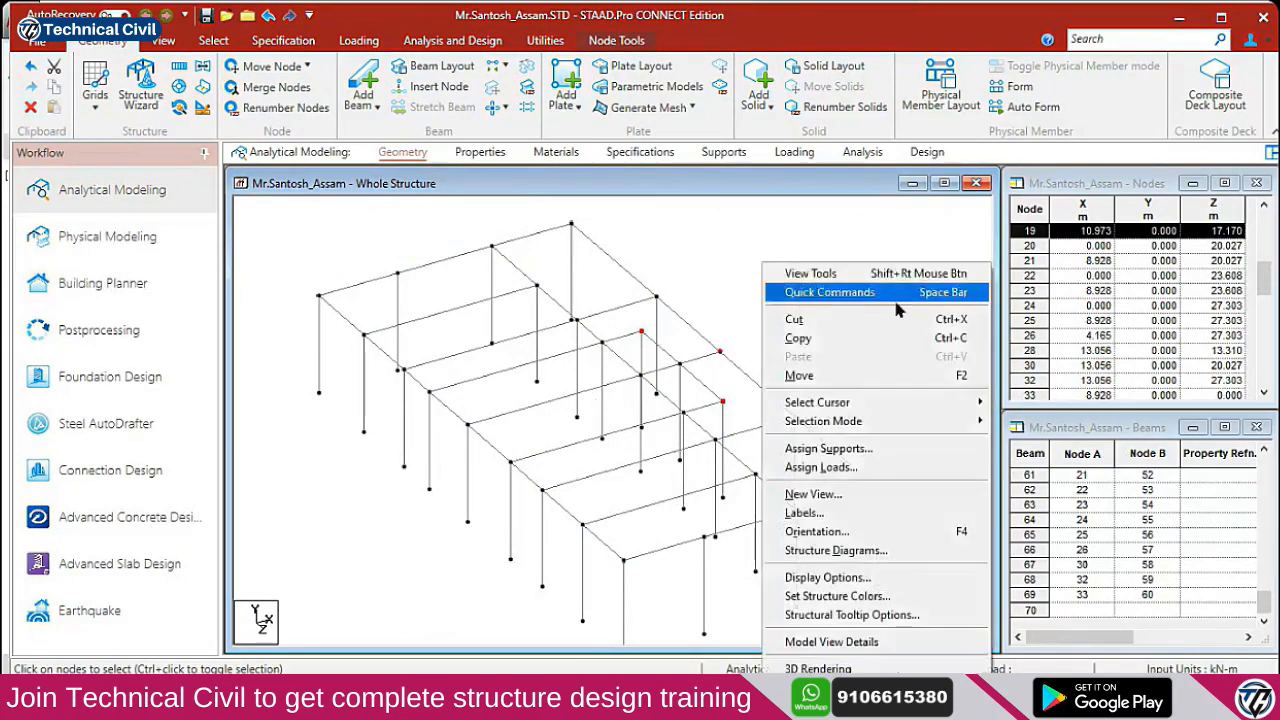
mouse_move(925, 405)
click(1063, 423)
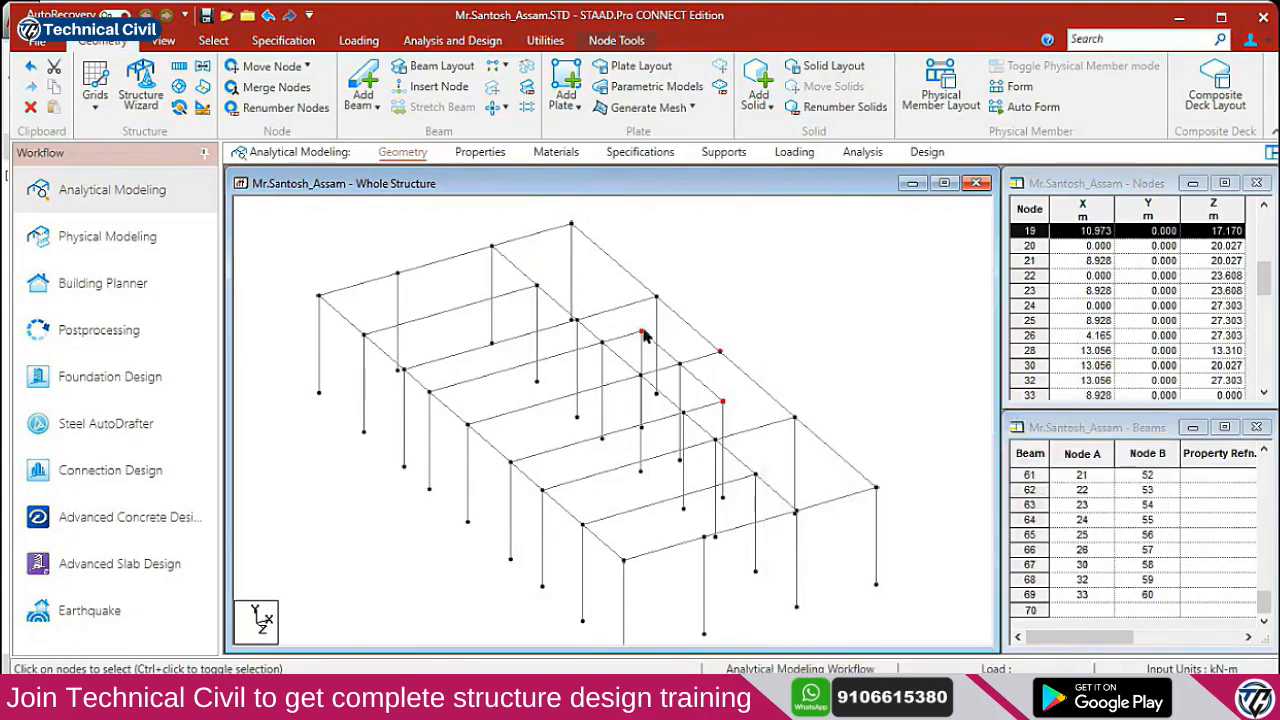
click(622, 338)
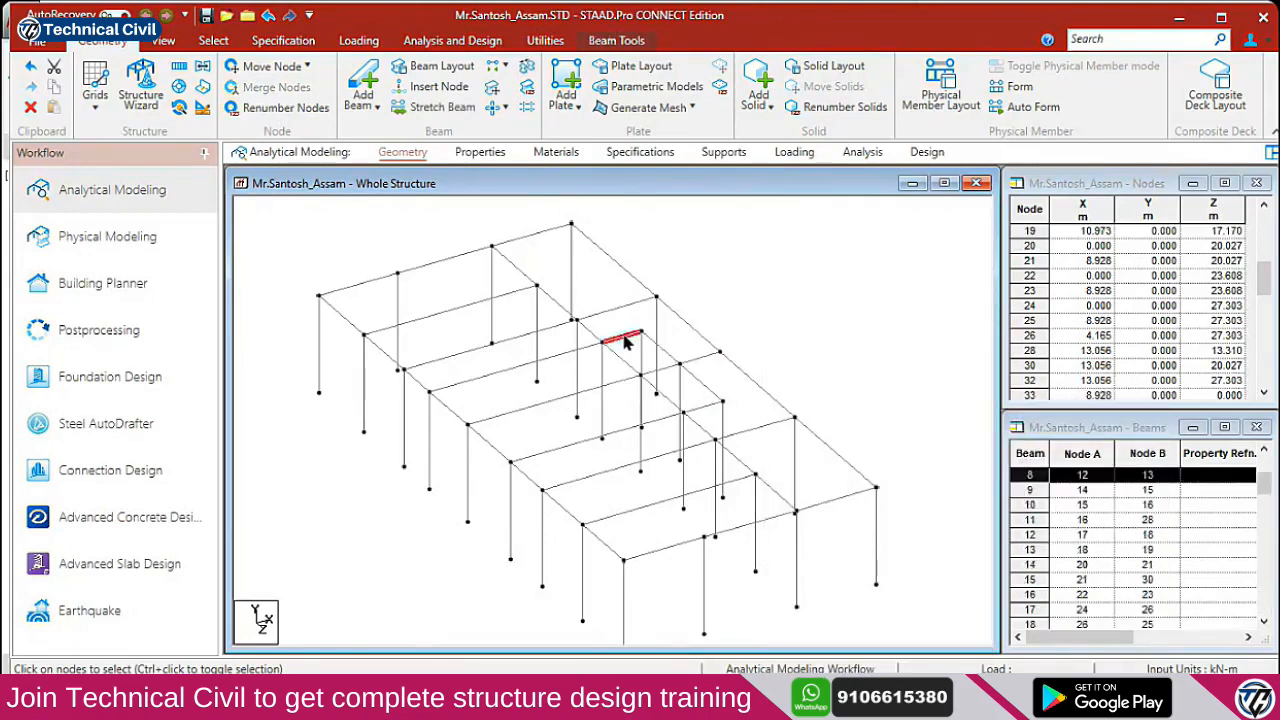
ctrl+click(708, 407)
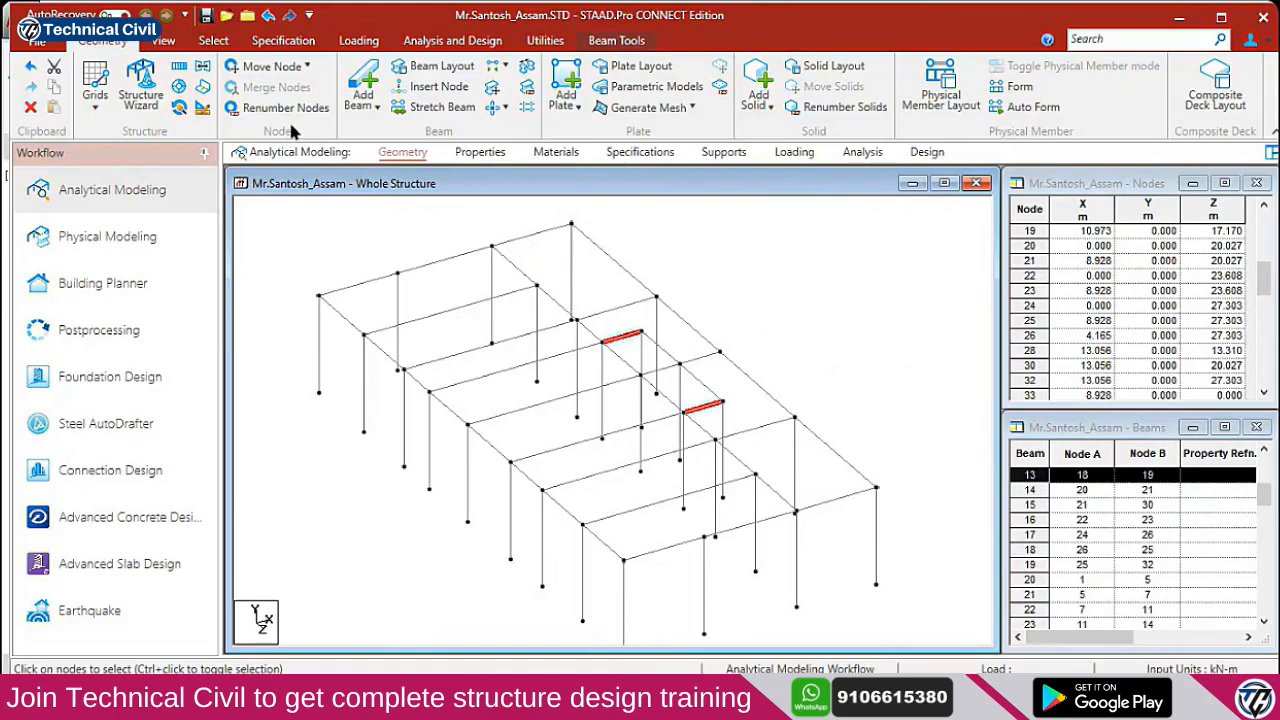
click(440, 107)
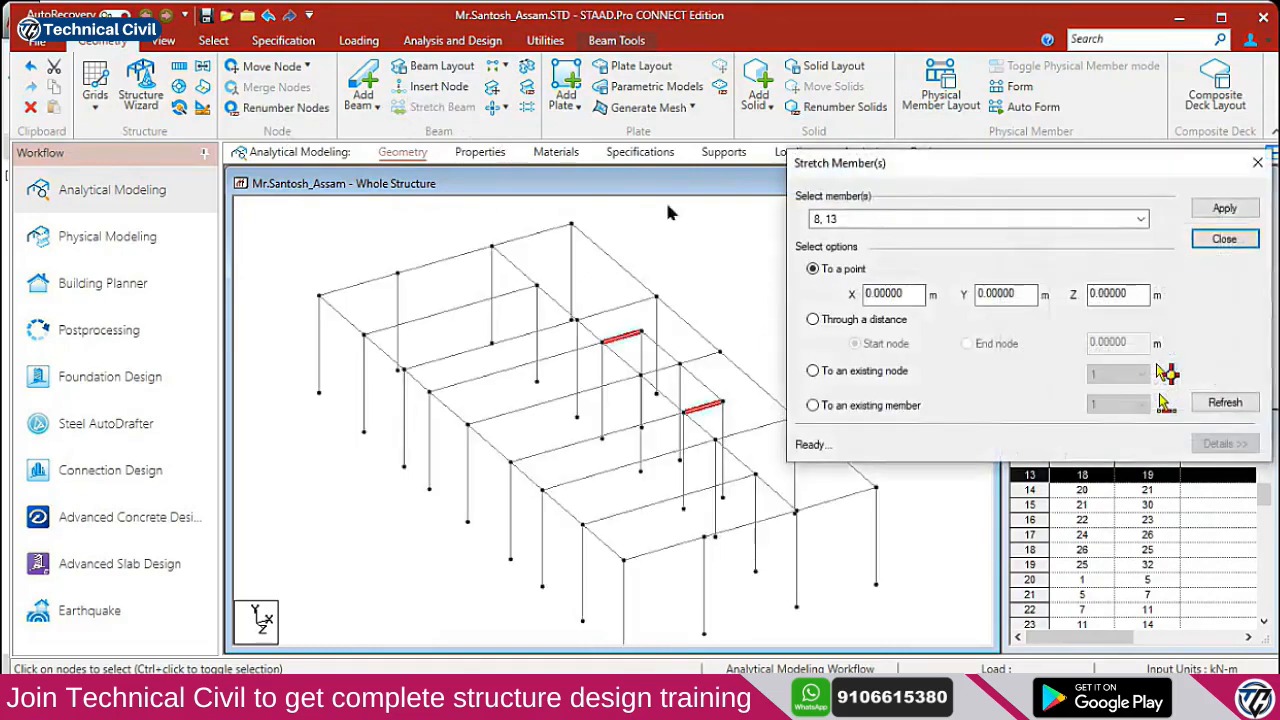
click(873, 410)
drag(985, 158, 1090, 153)
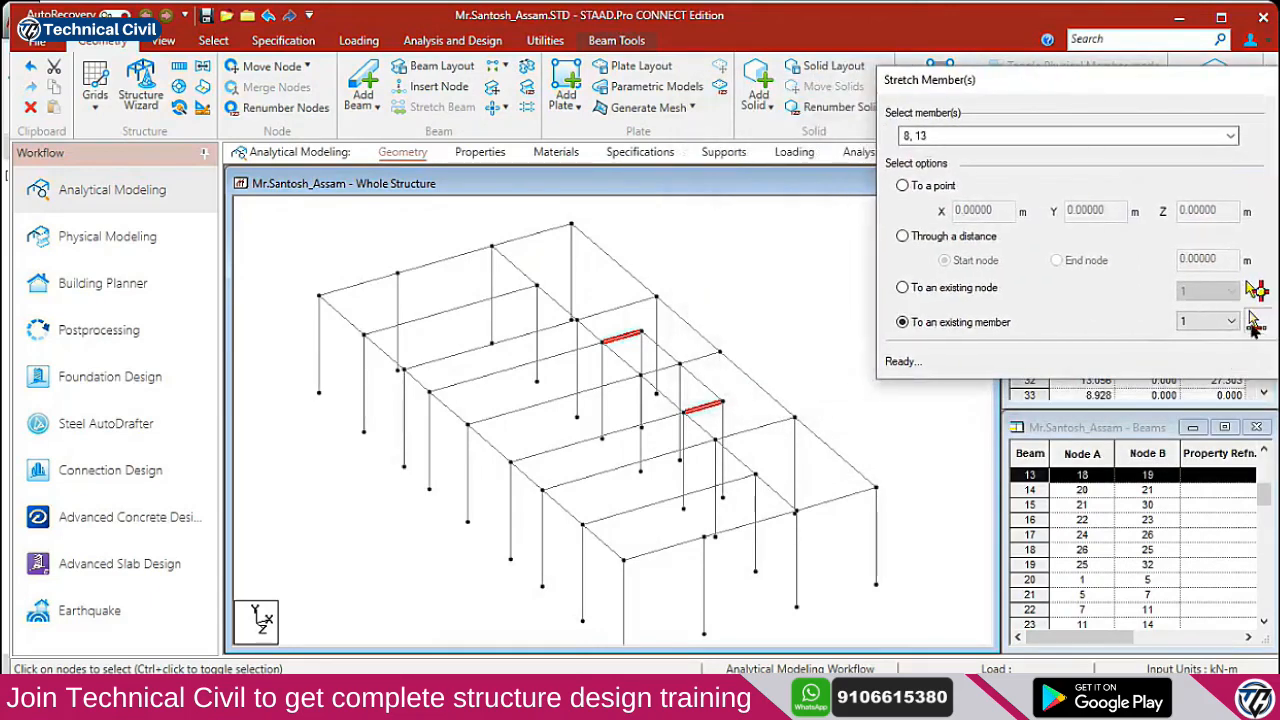
click(705, 338)
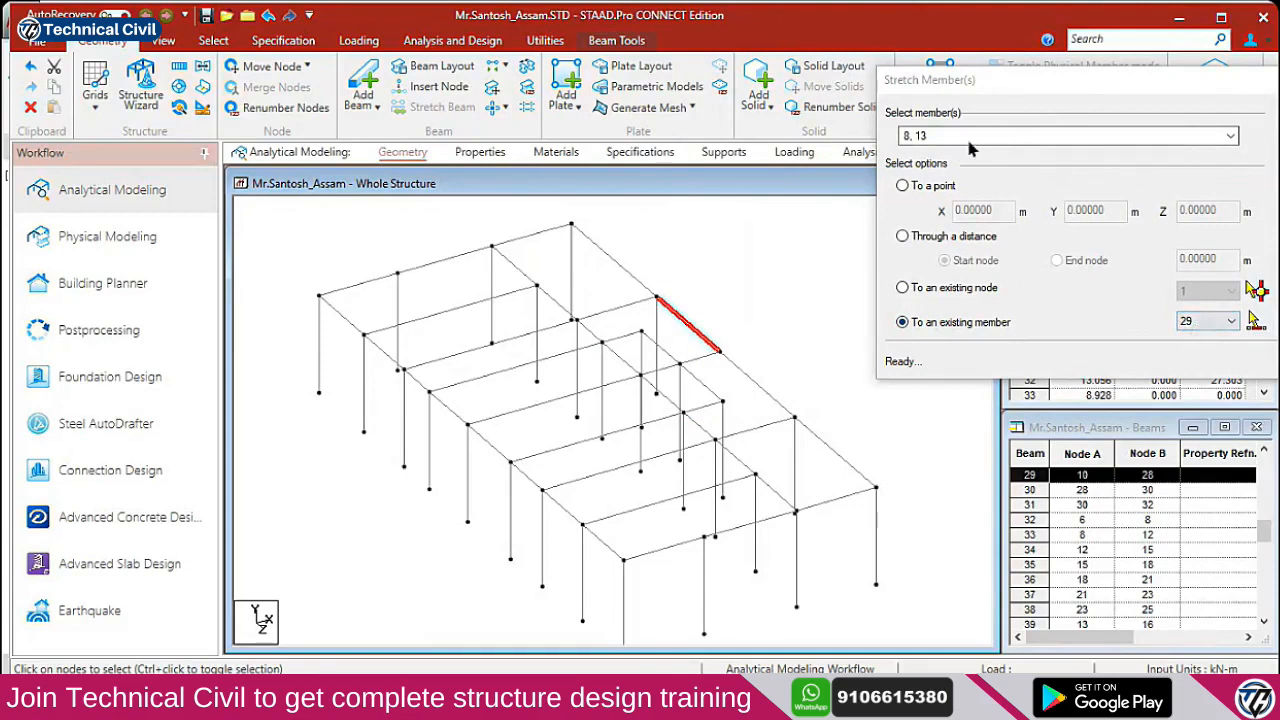
drag(1146, 88, 1010, 43)
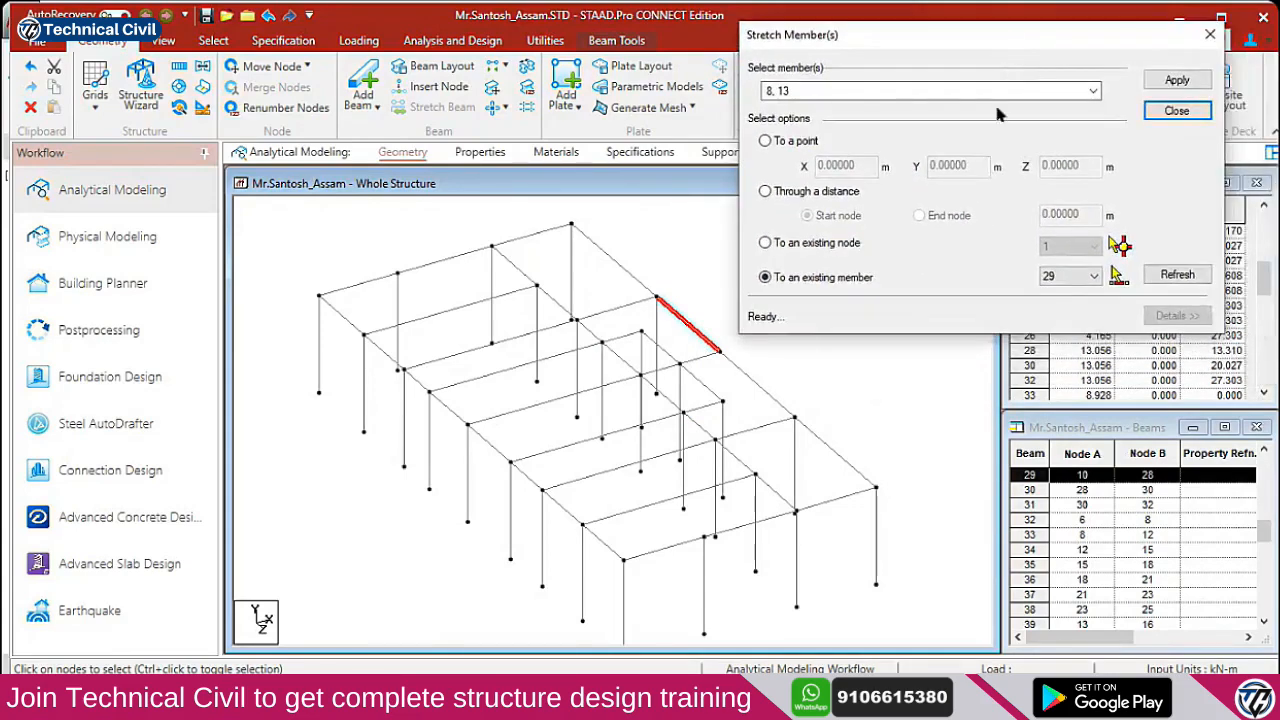
click(1178, 82)
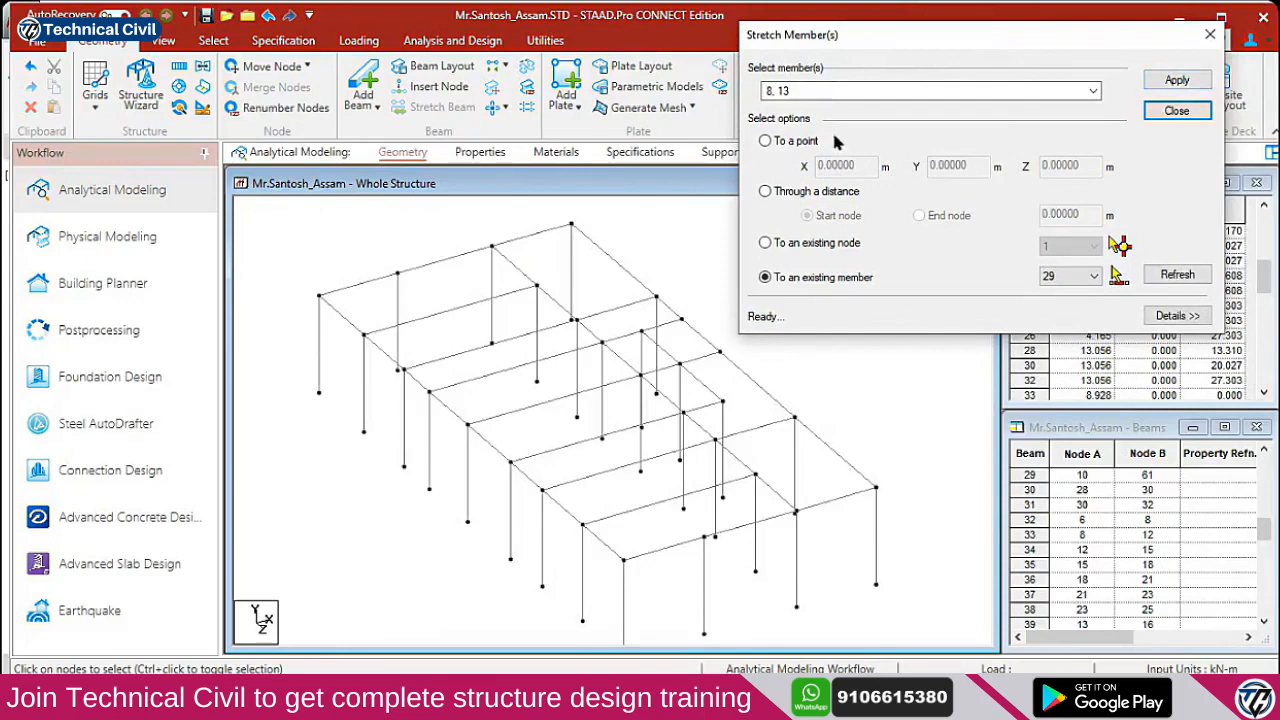
Stretch beam 13 to existing member 30 on the outer corridor edge, finish stretching and clear the selection
click(708, 410)
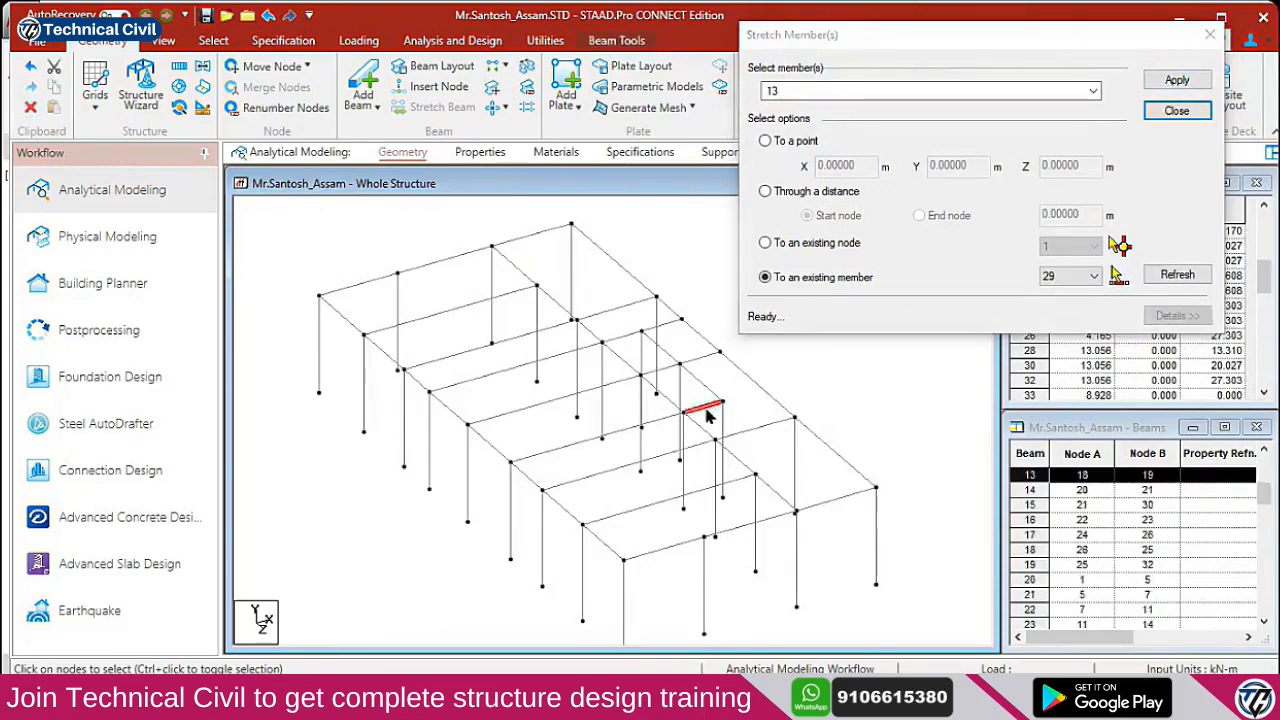
click(832, 284)
click(1112, 280)
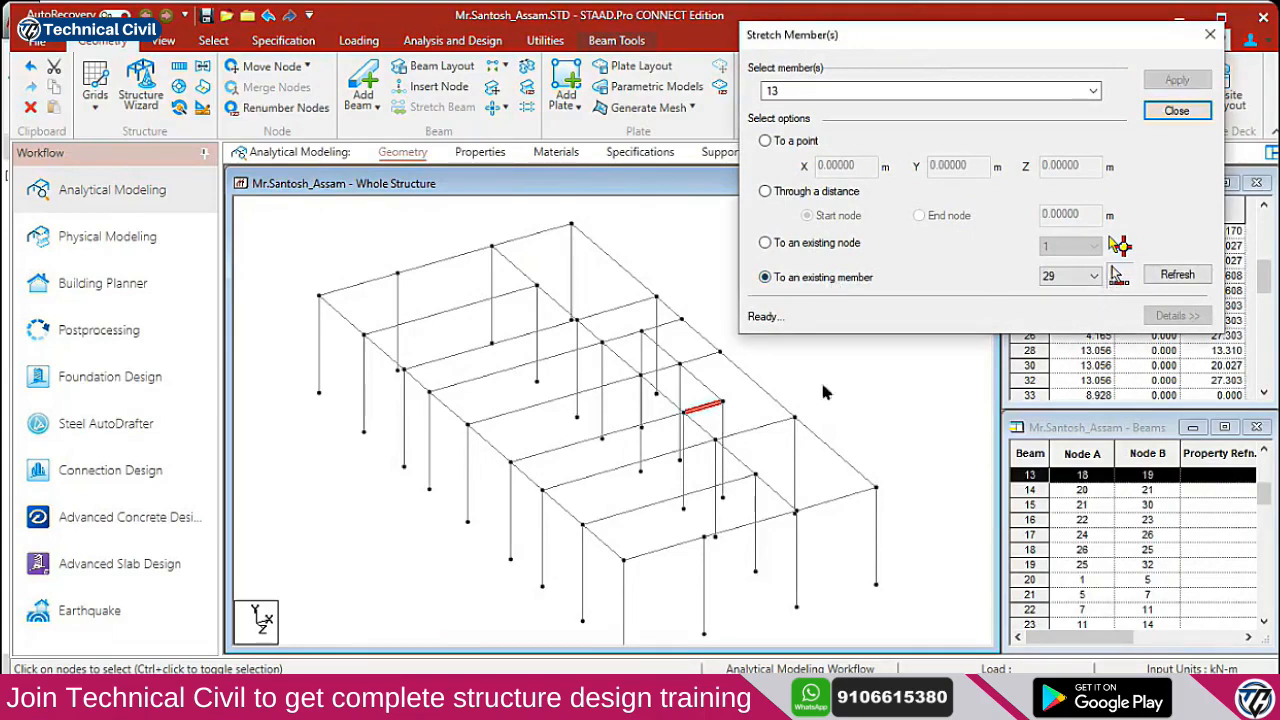
click(765, 399)
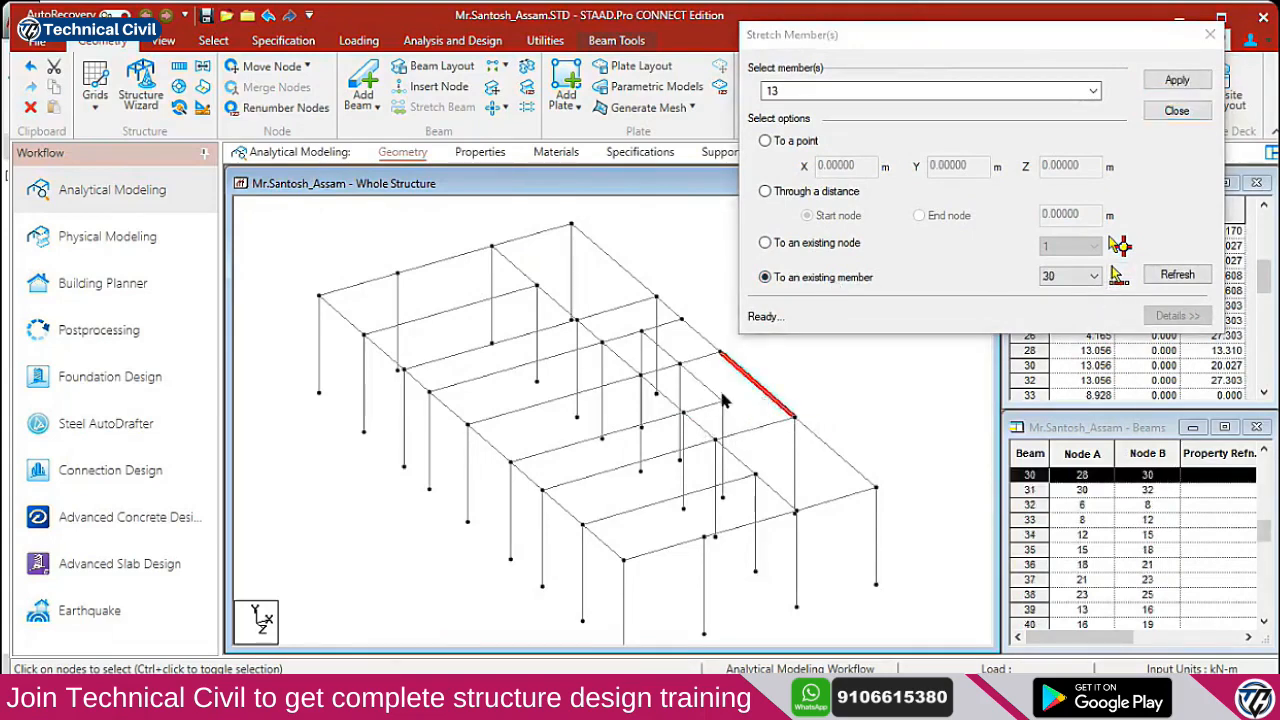
click(1173, 84)
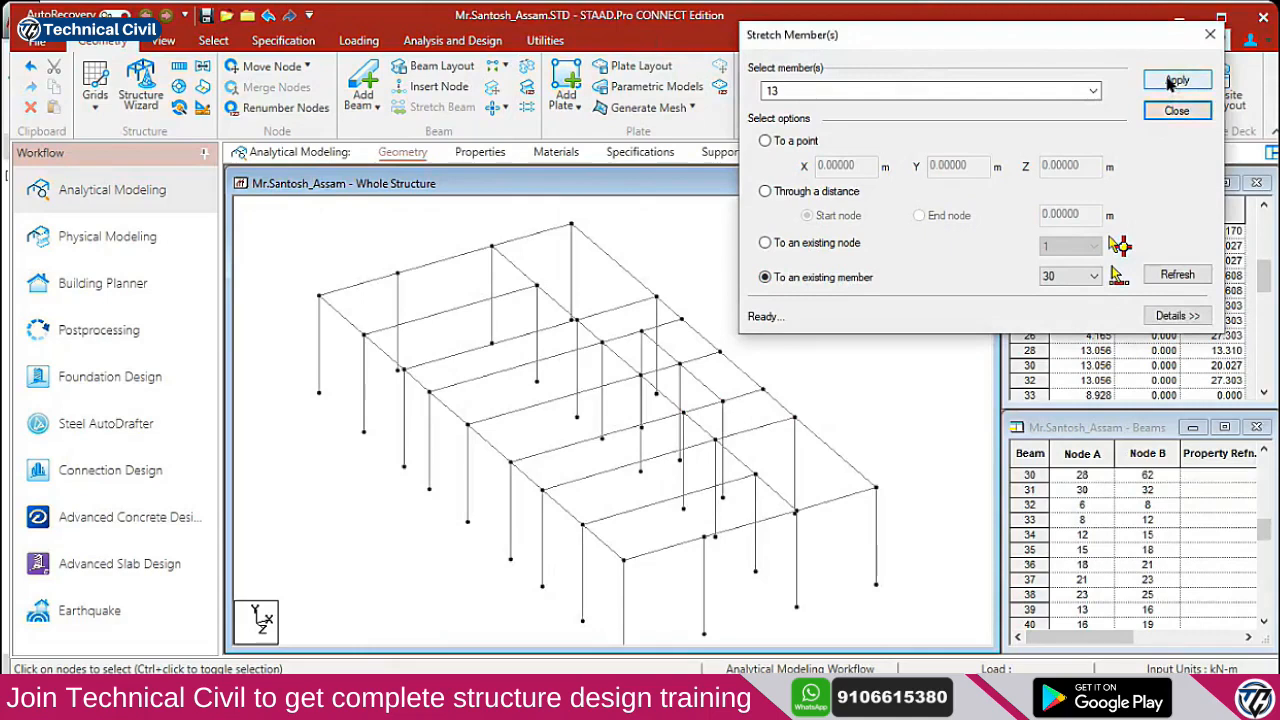
click(1165, 114)
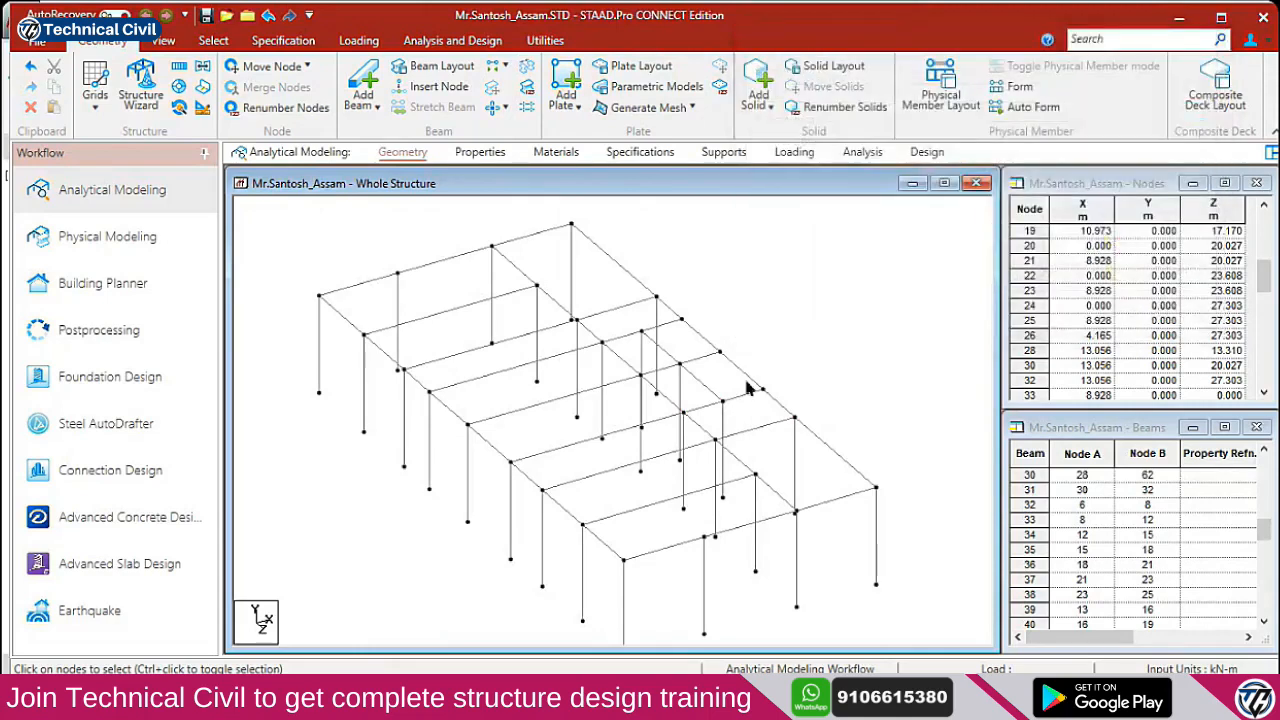
click(738, 398)
click(743, 374)
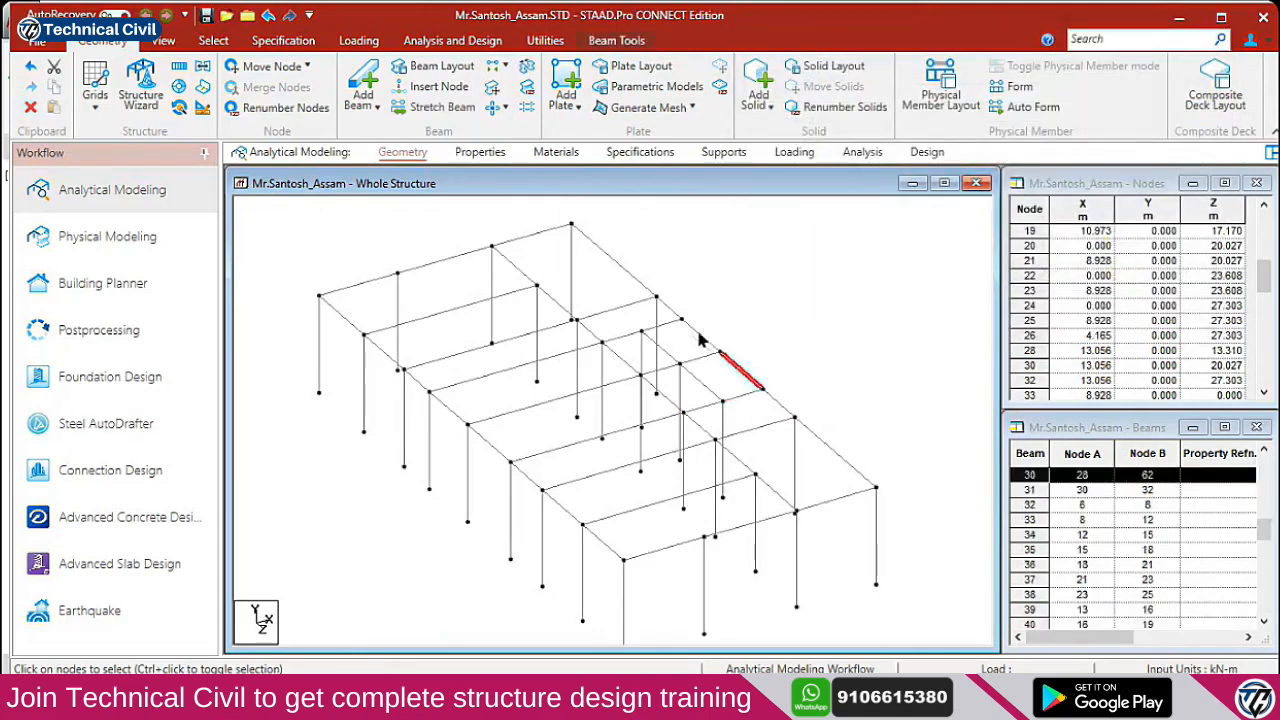
click(788, 331)
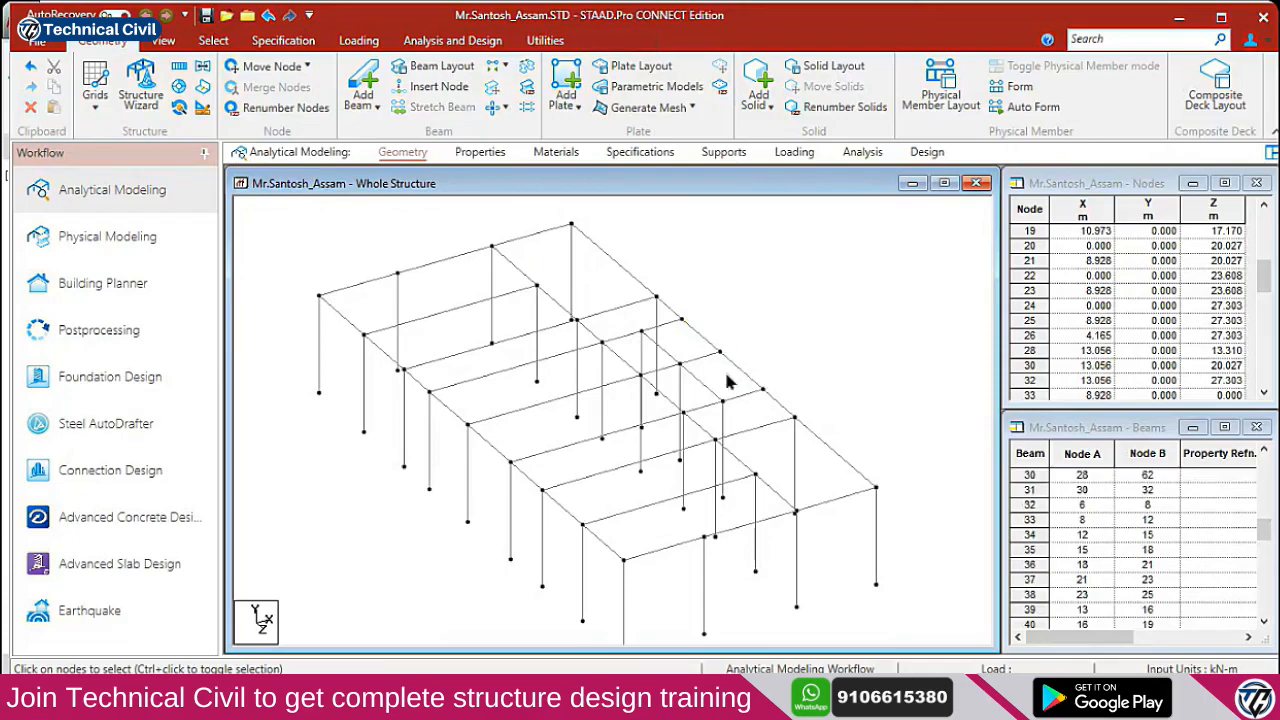
Switch to the live session in Chrome to read the chat, and return to STAAD.Pro
key(alt+Tab)
key(alt+Tab)
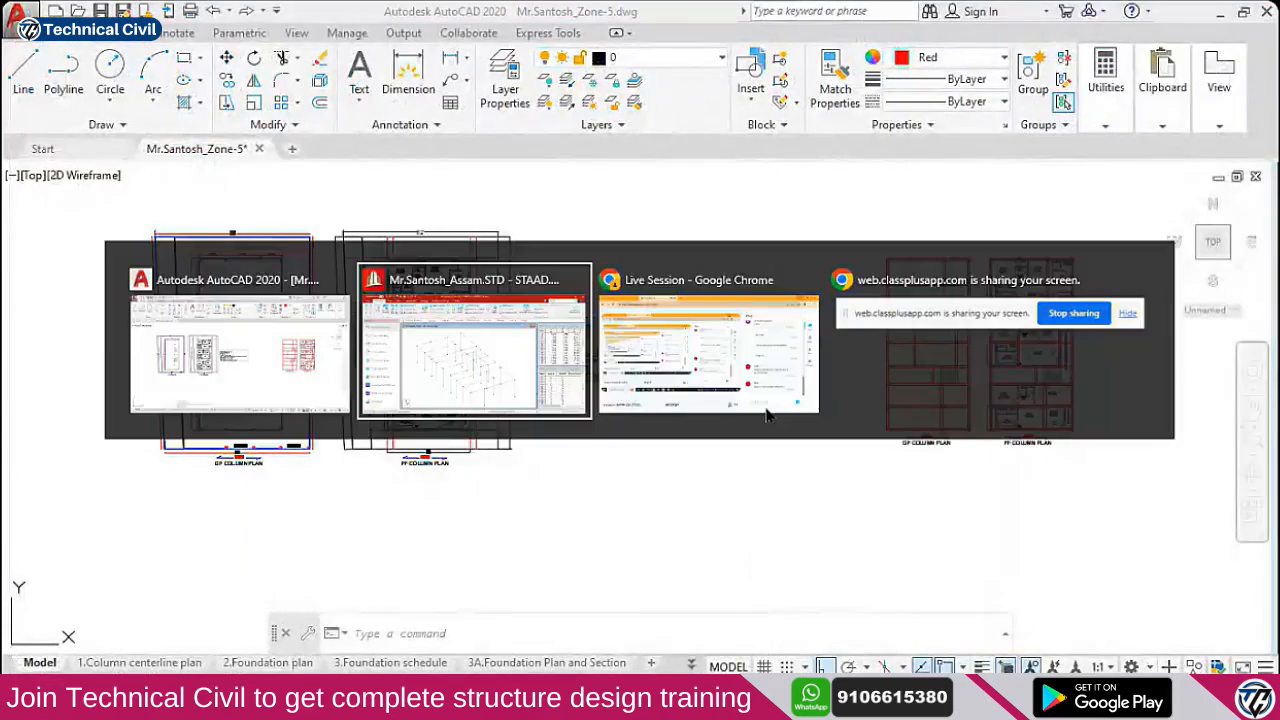
key(alt+Tab)
key(alt+Tab)
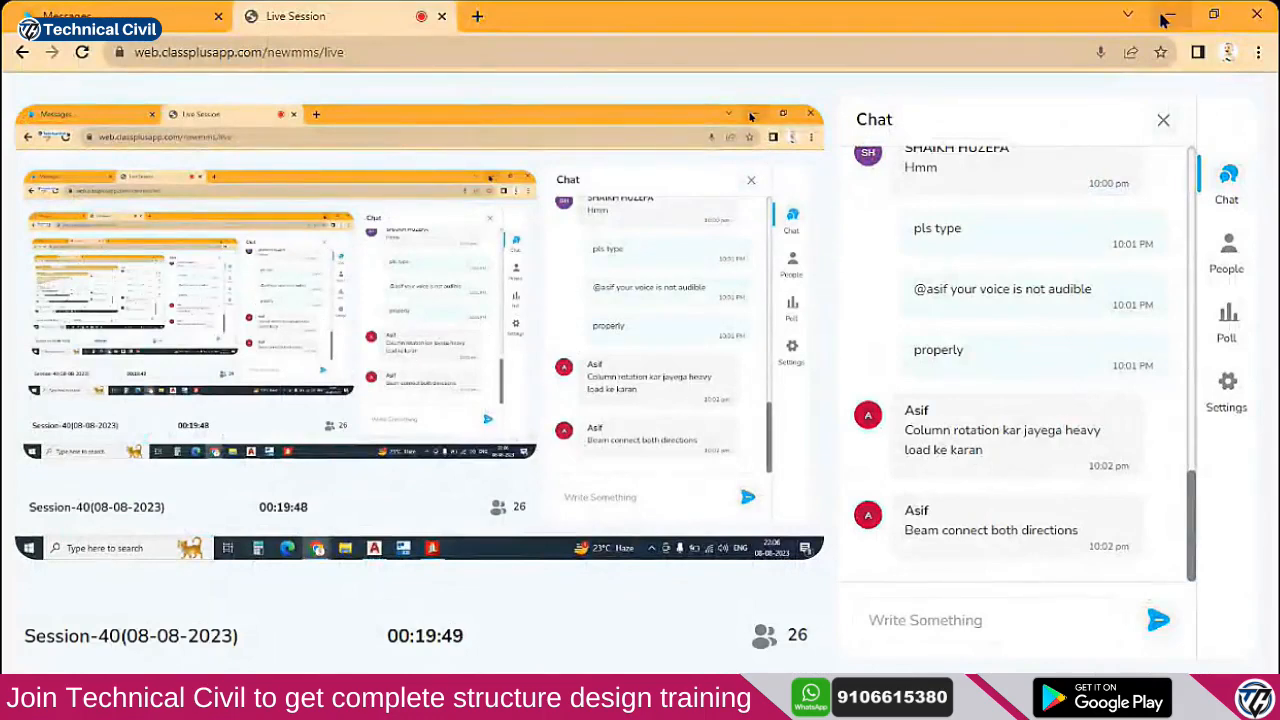
click(1171, 16)
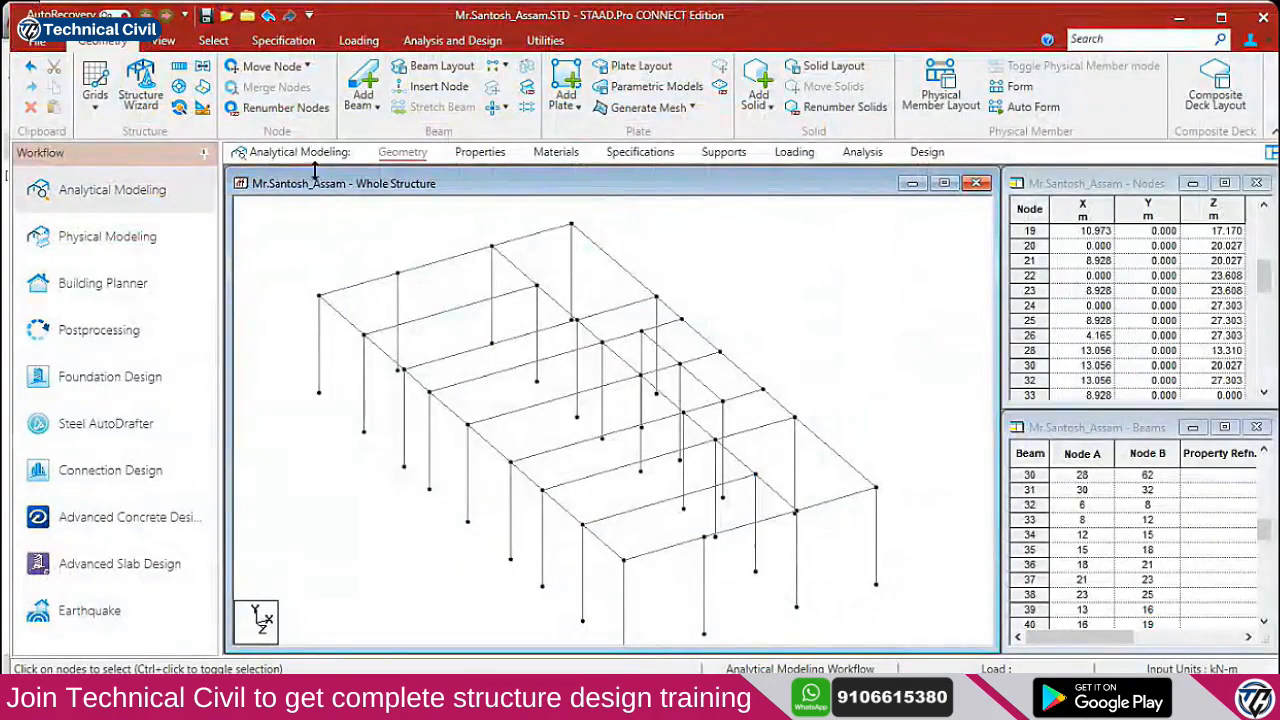
View the frame from the side, examine the beam layout on the AutoCAD GF and FF column plans, and return to STAAD.Pro
click(160, 41)
click(373, 111)
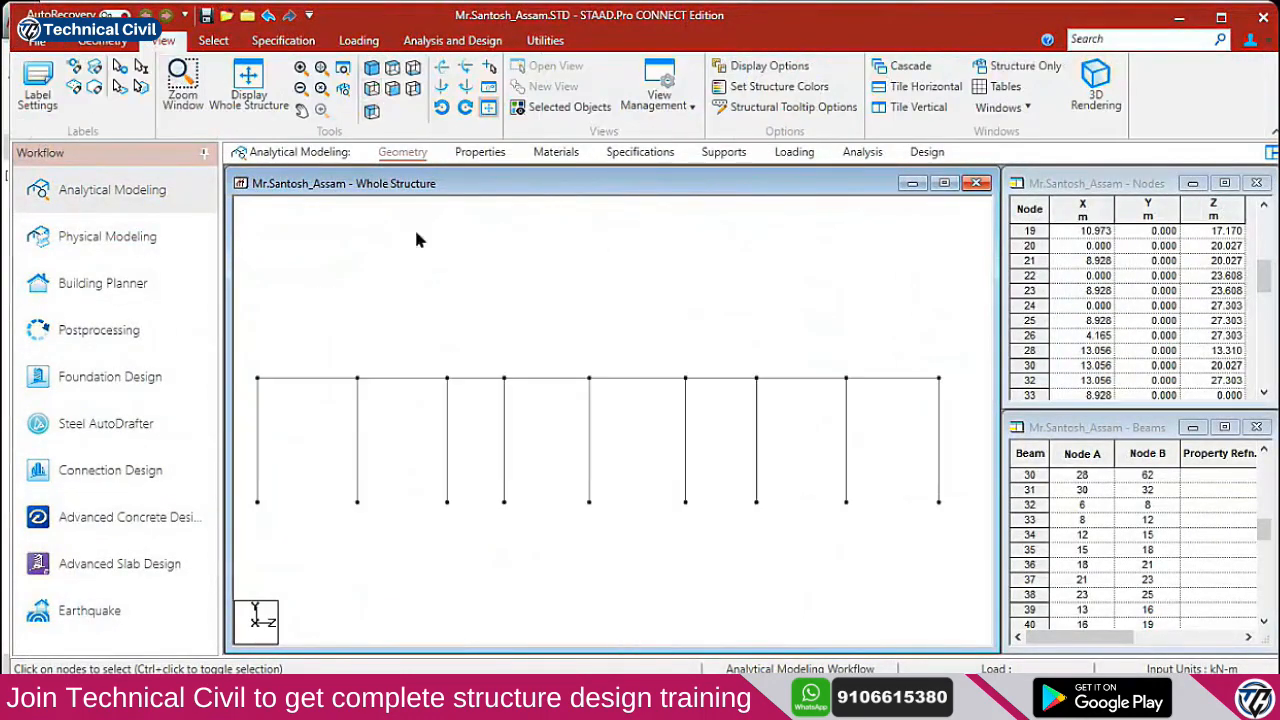
key(alt+Tab)
key(Tab)
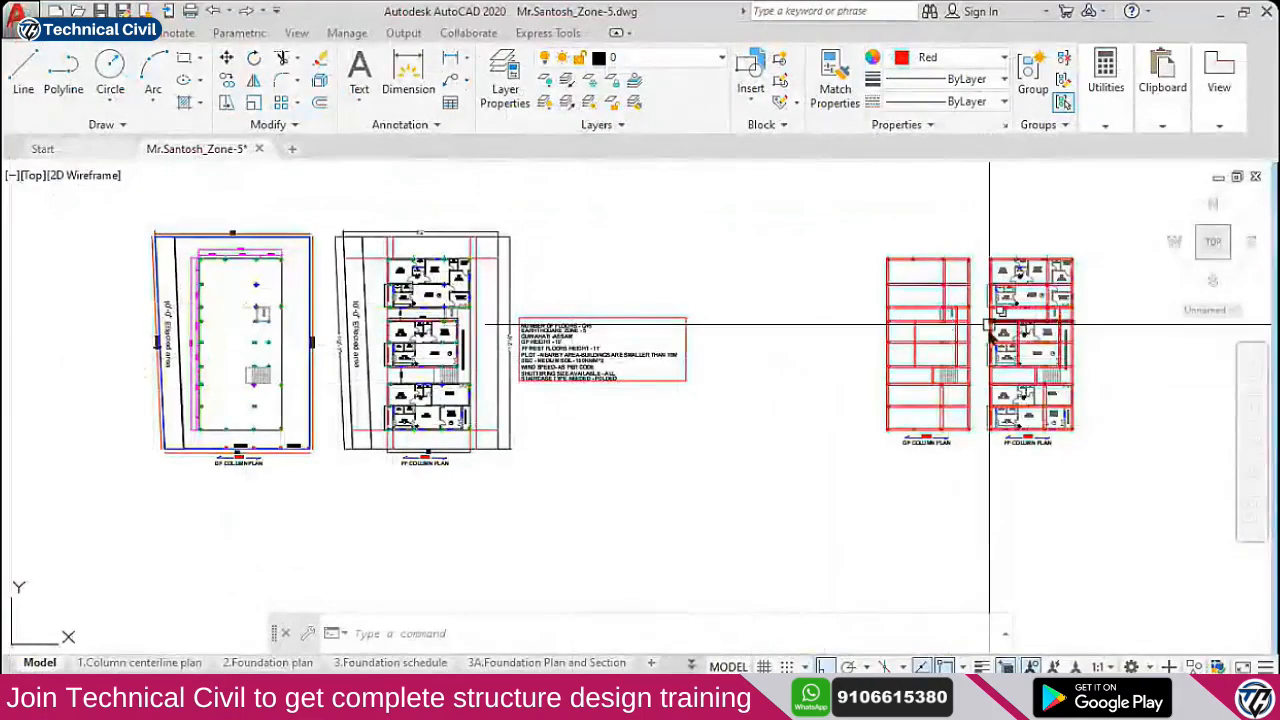
scroll(771, 380, up, 5)
middle_drag(791, 391, 713, 418)
scroll(713, 418, down, 3)
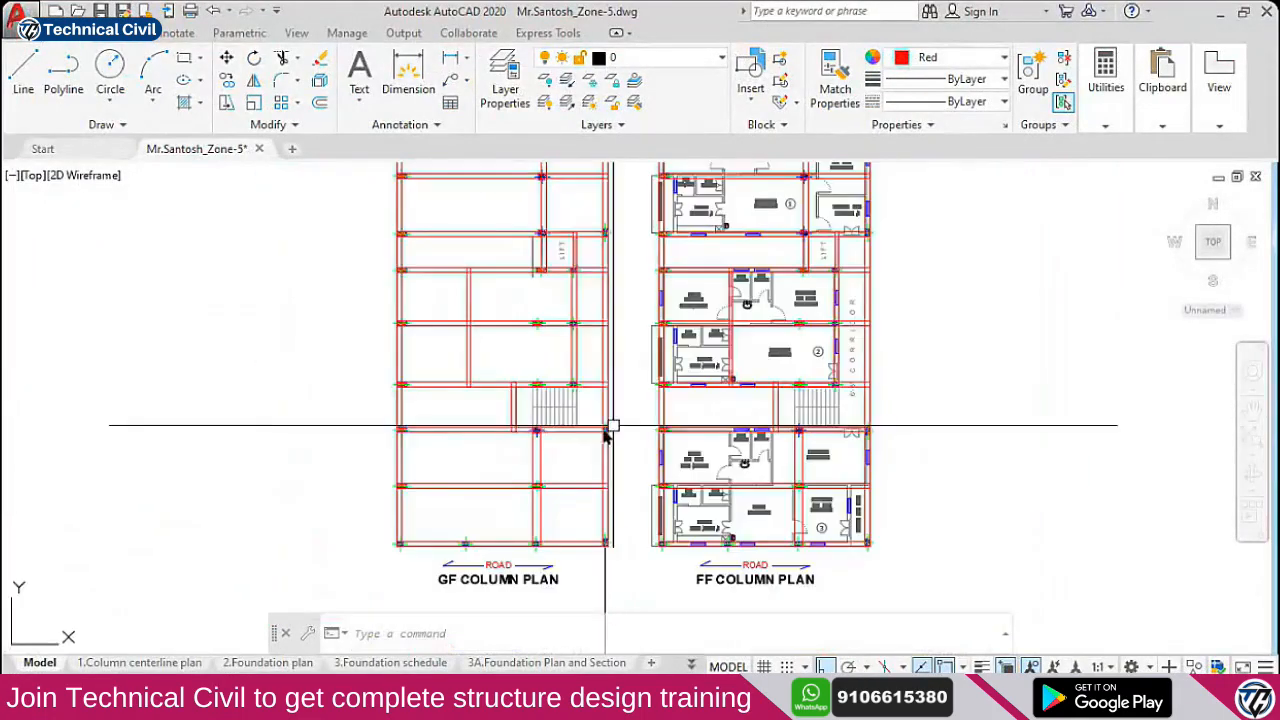
middle_drag(486, 343, 457, 351)
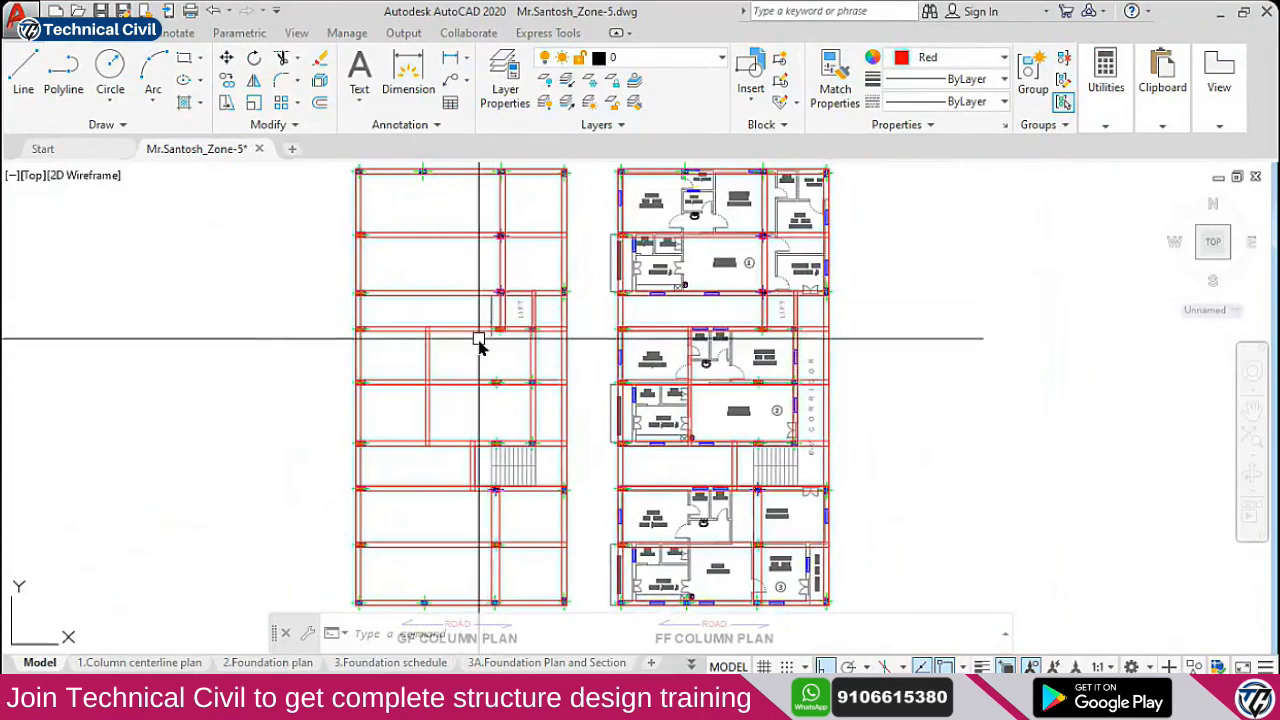
scroll(479, 342, up, 2)
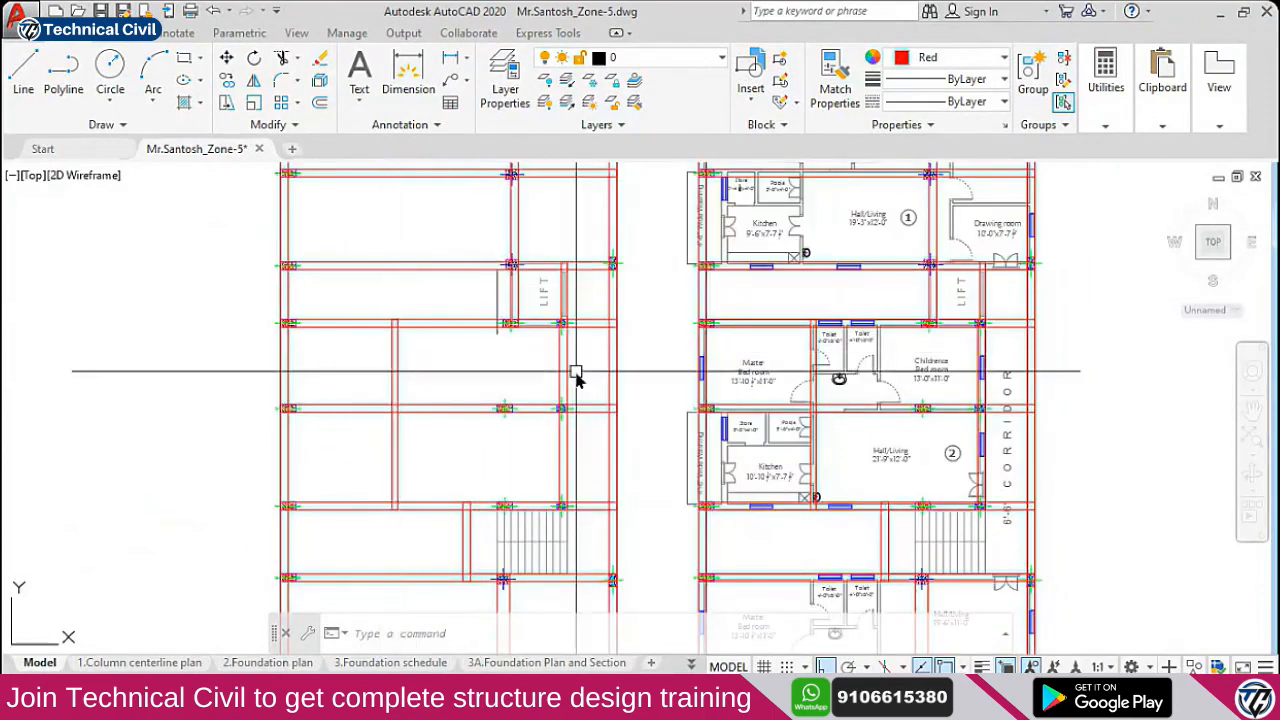
key(ctrl)
key(alt+Tab)
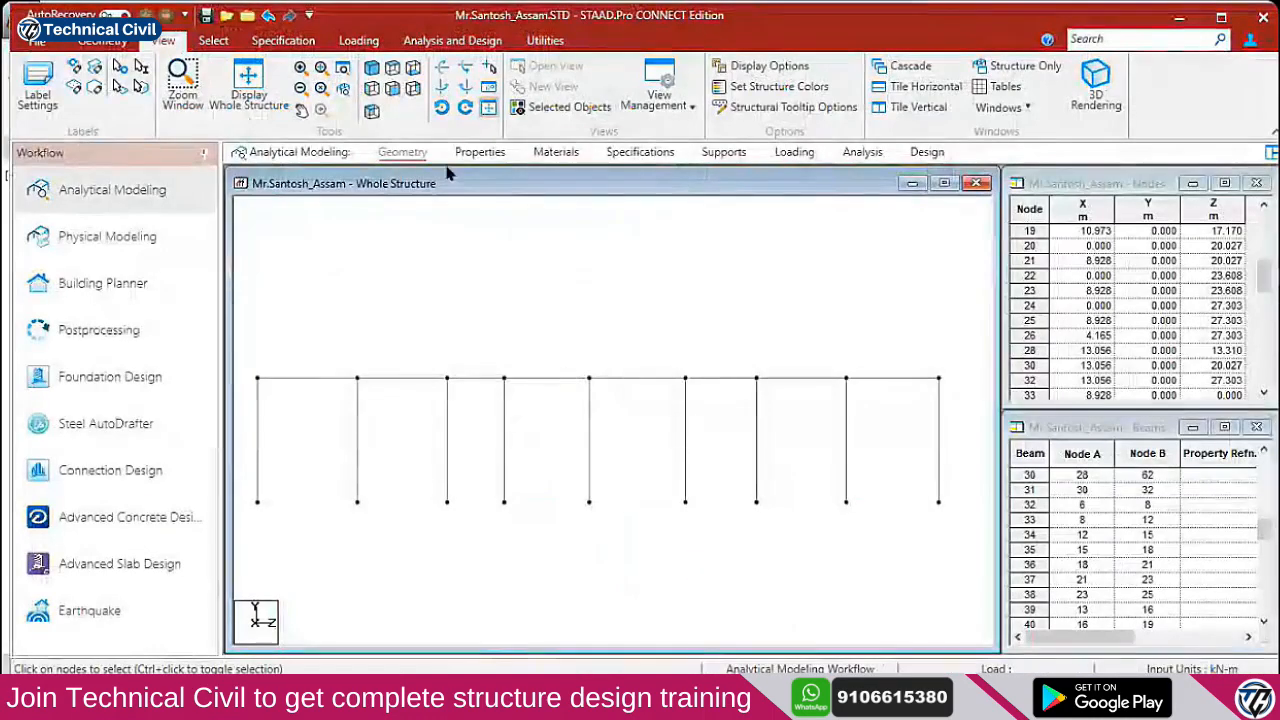
Show the whole structure in plan view from above, with the upper bays enlarged
click(399, 67)
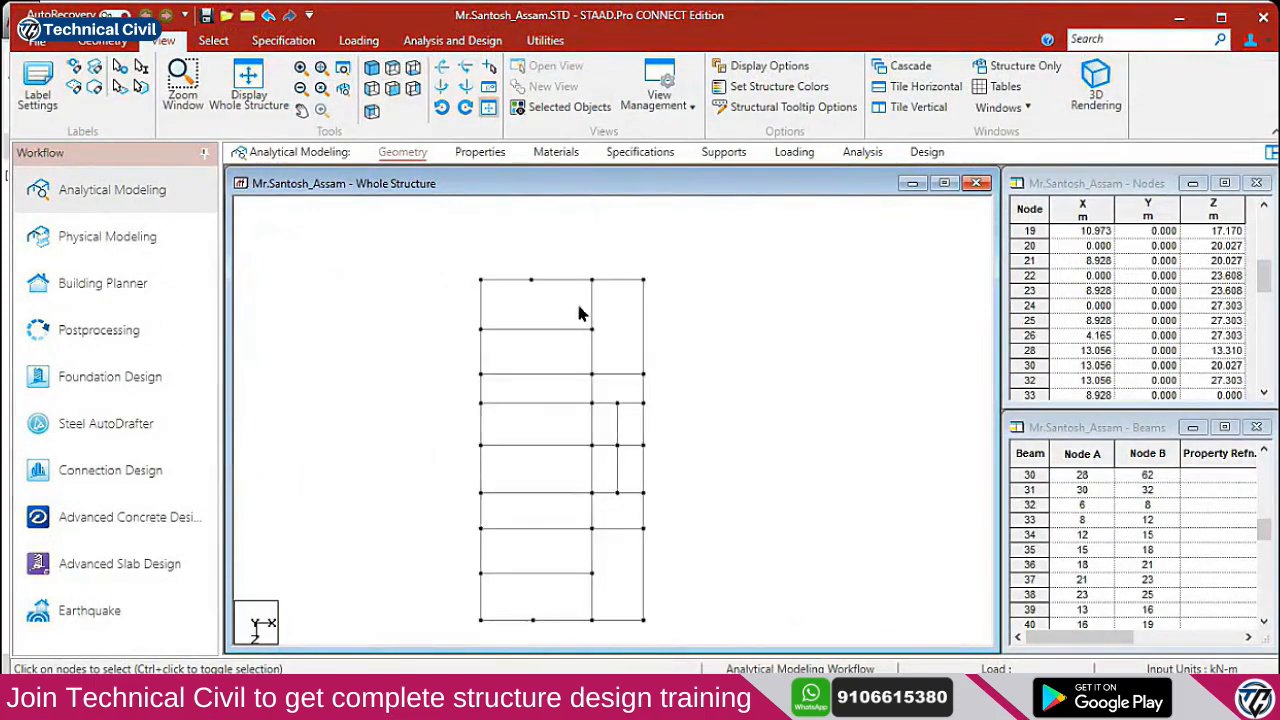
middle_drag(605, 376, 594, 400)
scroll(577, 353, up, 2)
scroll(600, 349, up, 1)
scroll(600, 349, up, 1)
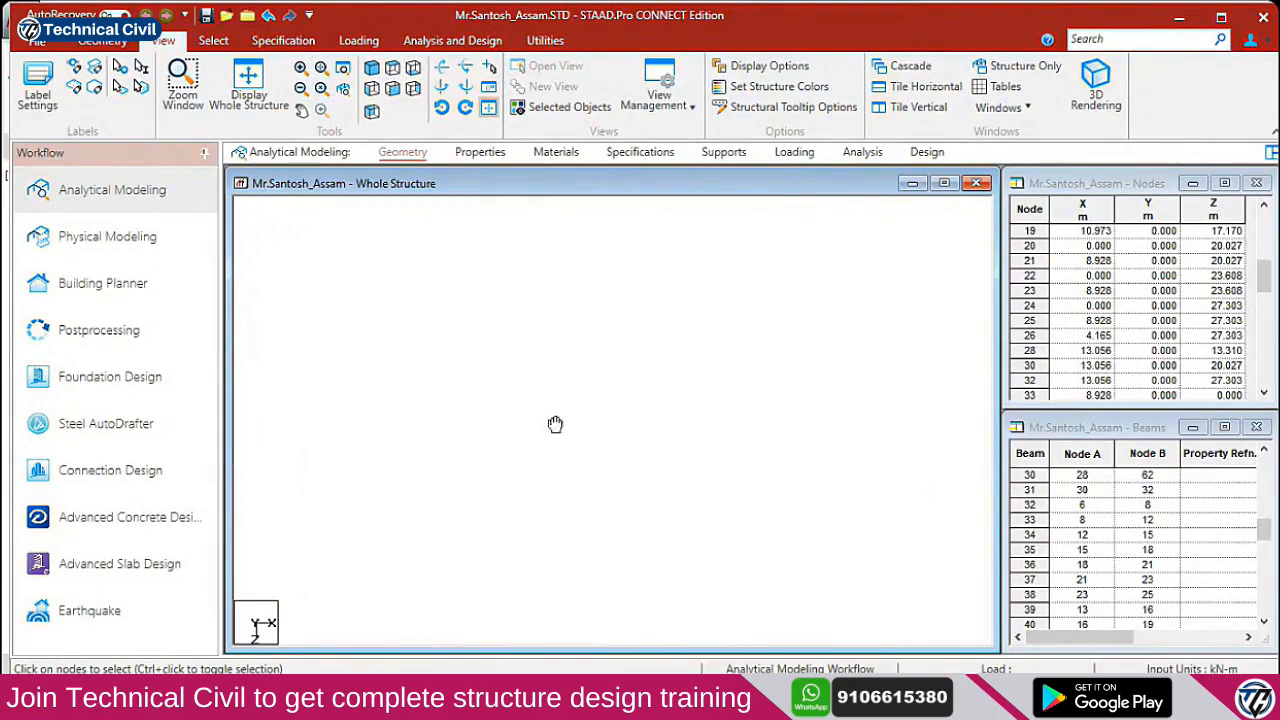
scroll(548, 335, up, 1)
Switch to AutoCAD, check how far the second horizontal beam of the GF column plan extends, and return to STAAD.Pro
key(alt+Tab)
scroll(566, 277, down, 2)
scroll(567, 355, up, 3)
scroll(567, 355, up, 2)
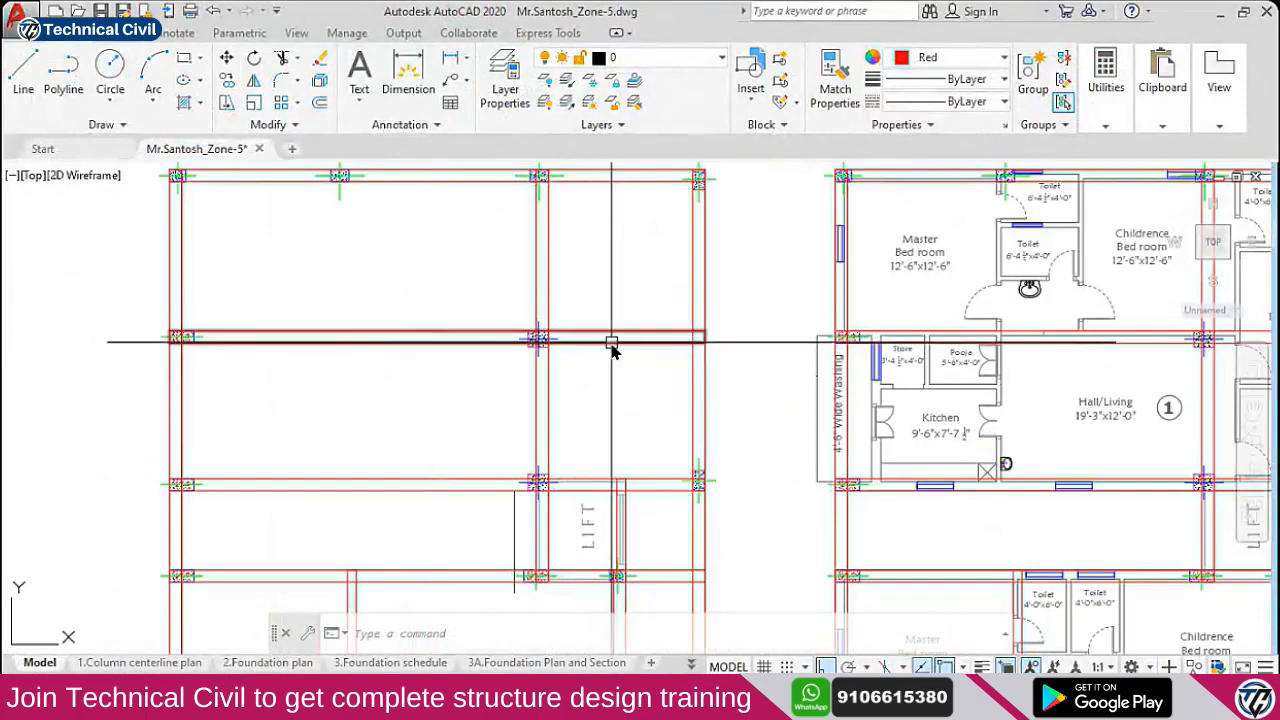
scroll(605, 353, down, 2)
middle_drag(560, 366, 551, 354)
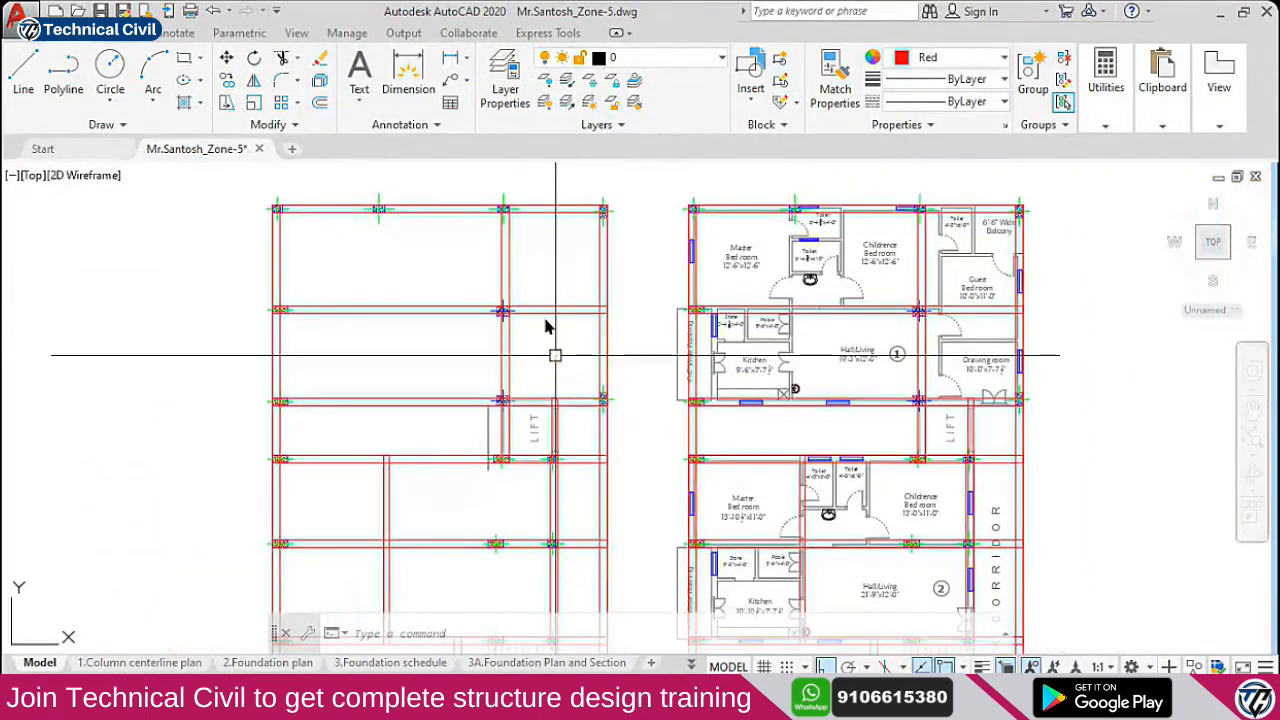
click(551, 310)
scroll(528, 326, up, 8)
scroll(528, 326, down, 4)
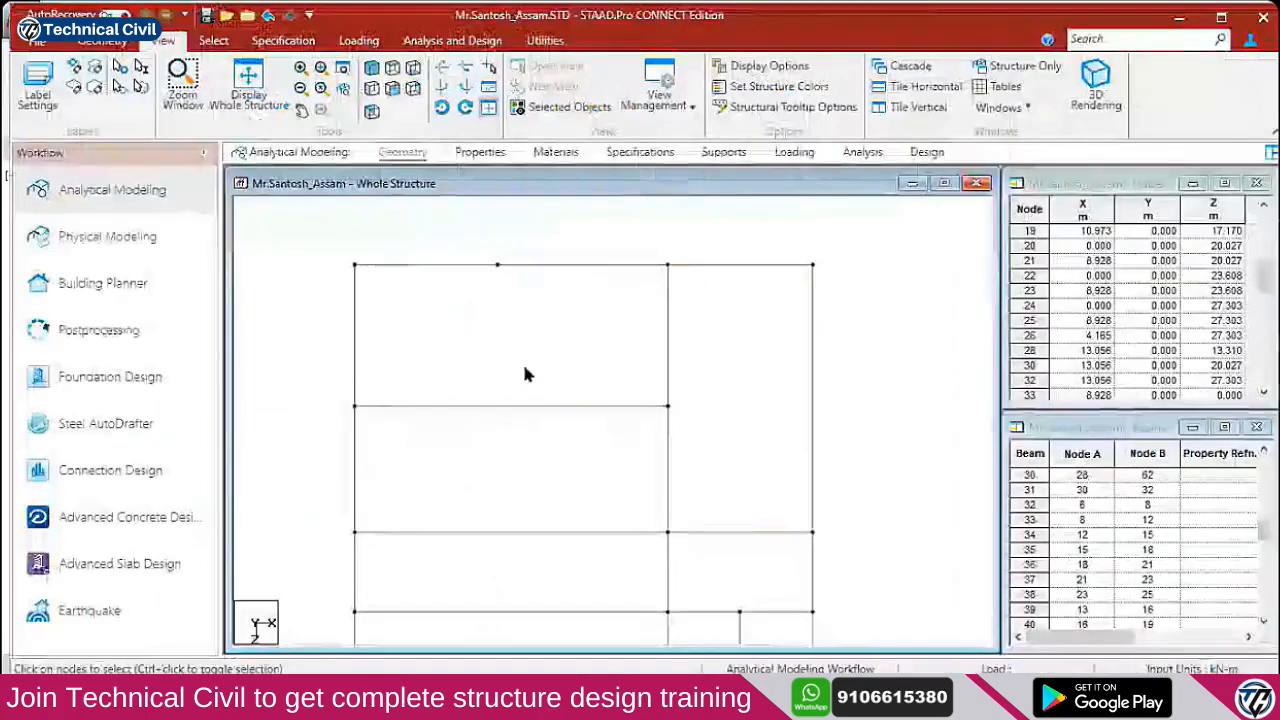
Stretch beam 4, the second horizontal beam, to existing member 28 on the outer corridor edge and finish stretching
click(622, 404)
middle_drag(731, 411, 660, 408)
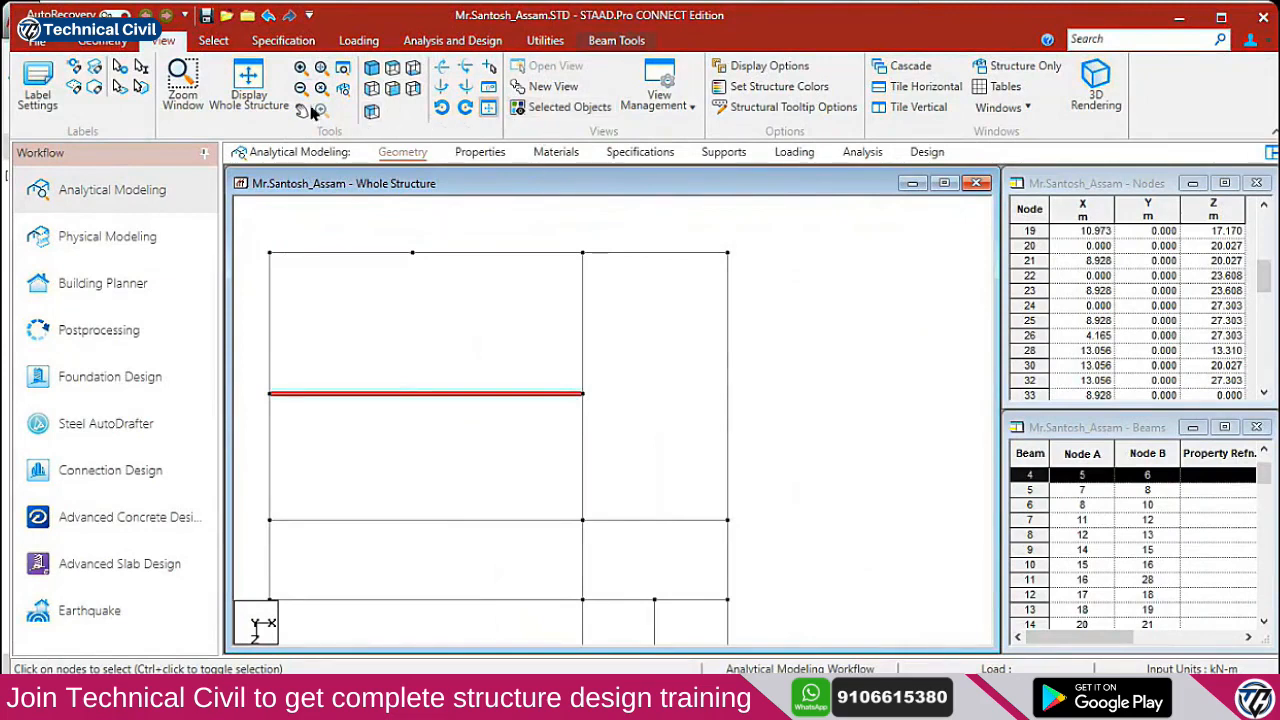
click(104, 44)
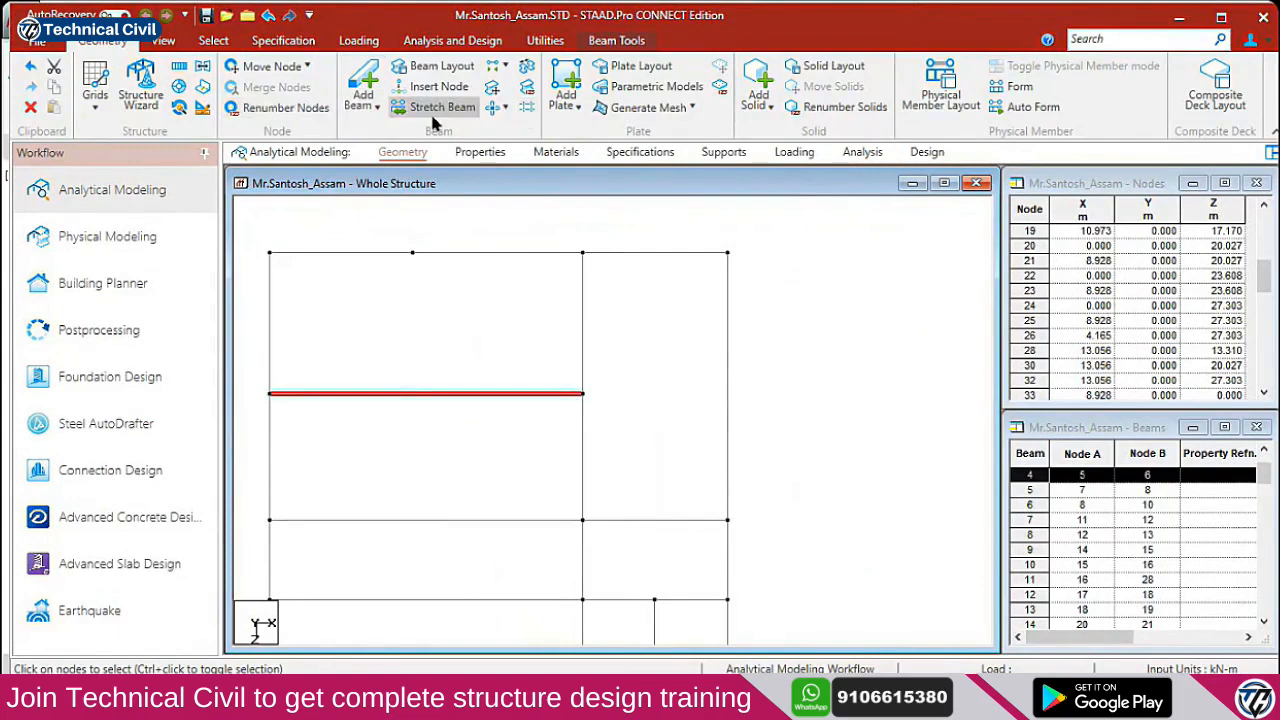
click(435, 112)
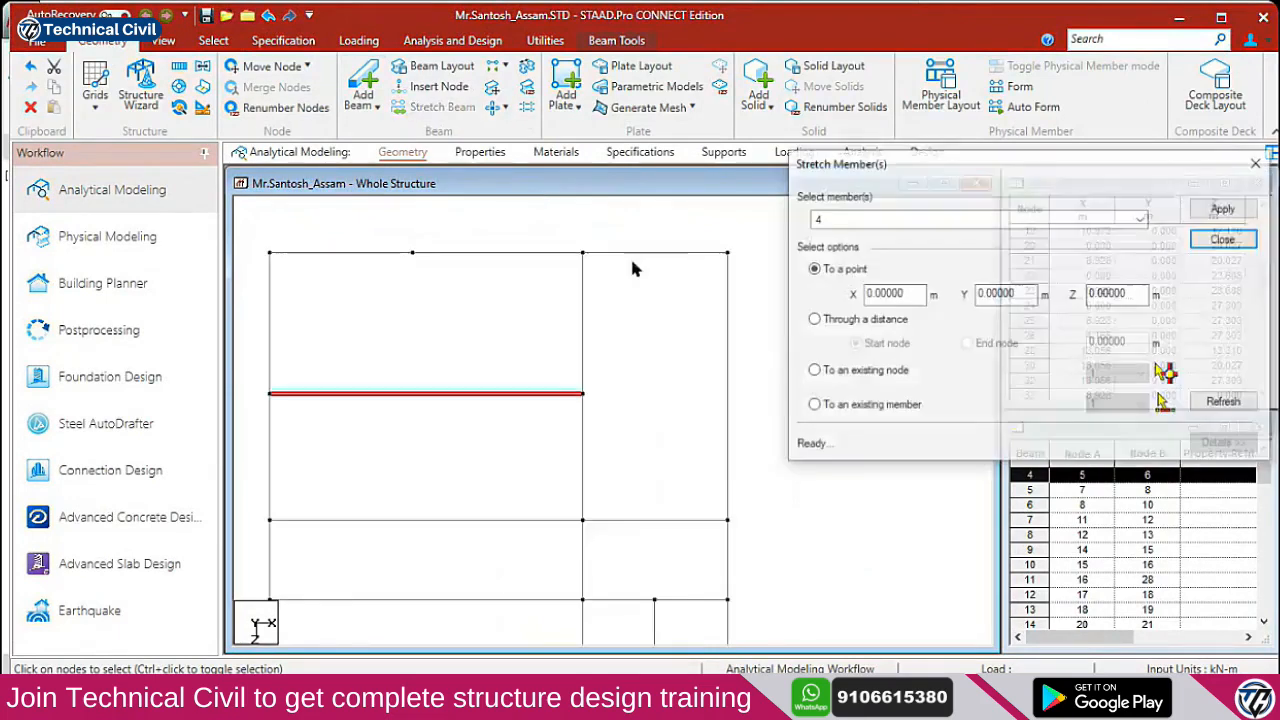
click(883, 407)
click(729, 425)
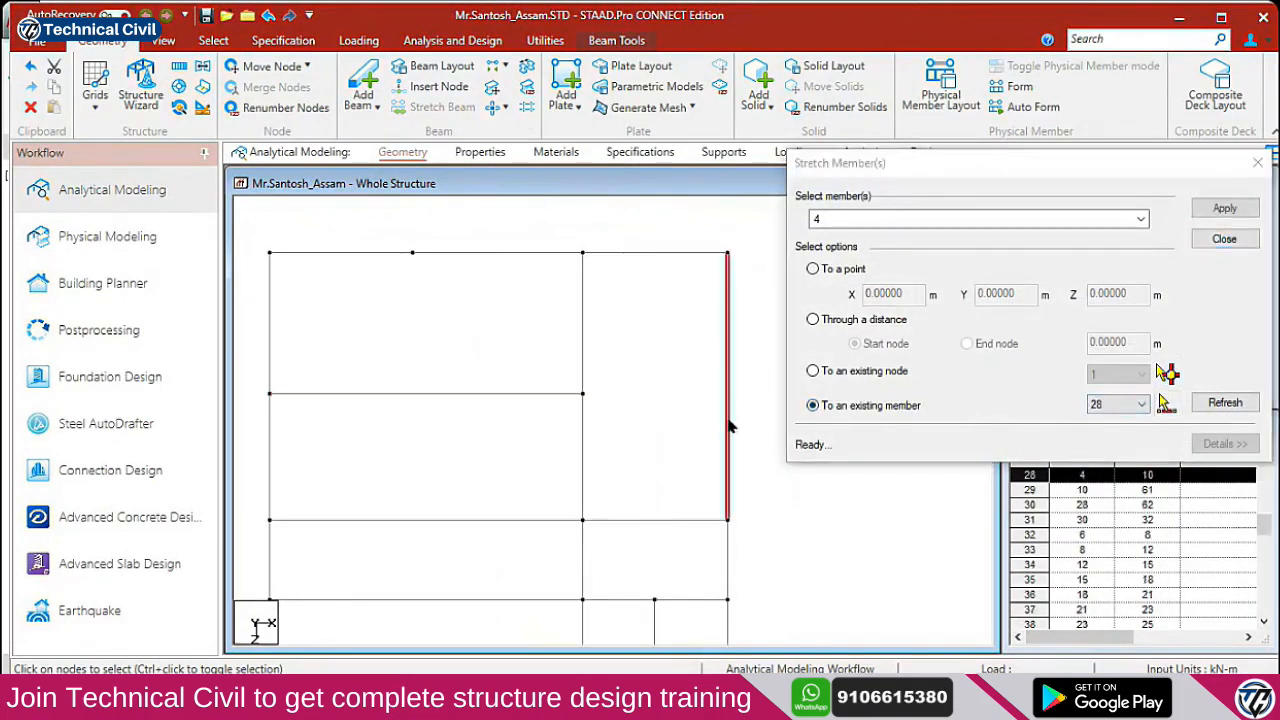
click(1226, 209)
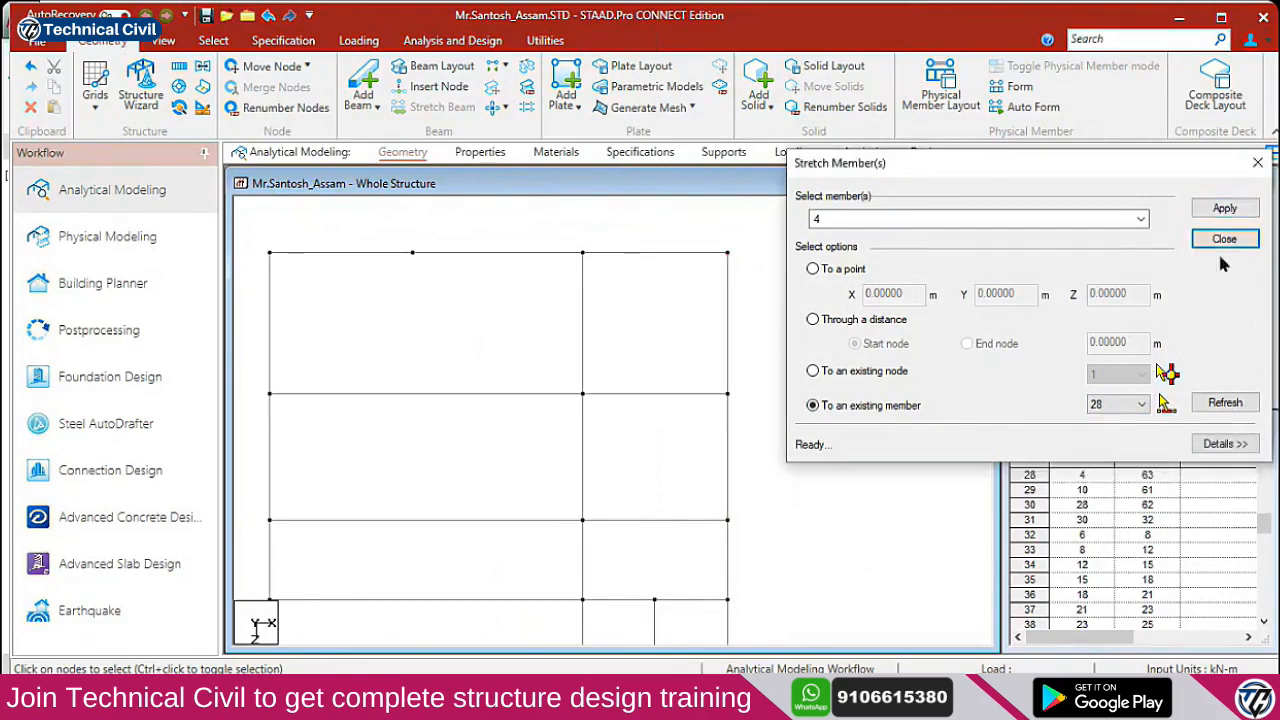
click(1223, 240)
Compare the beam beside the lift on the AutoCAD GF column plan with the same area of the STAAD.Pro model
scroll(566, 403, down, 3)
middle_drag(588, 484, 567, 332)
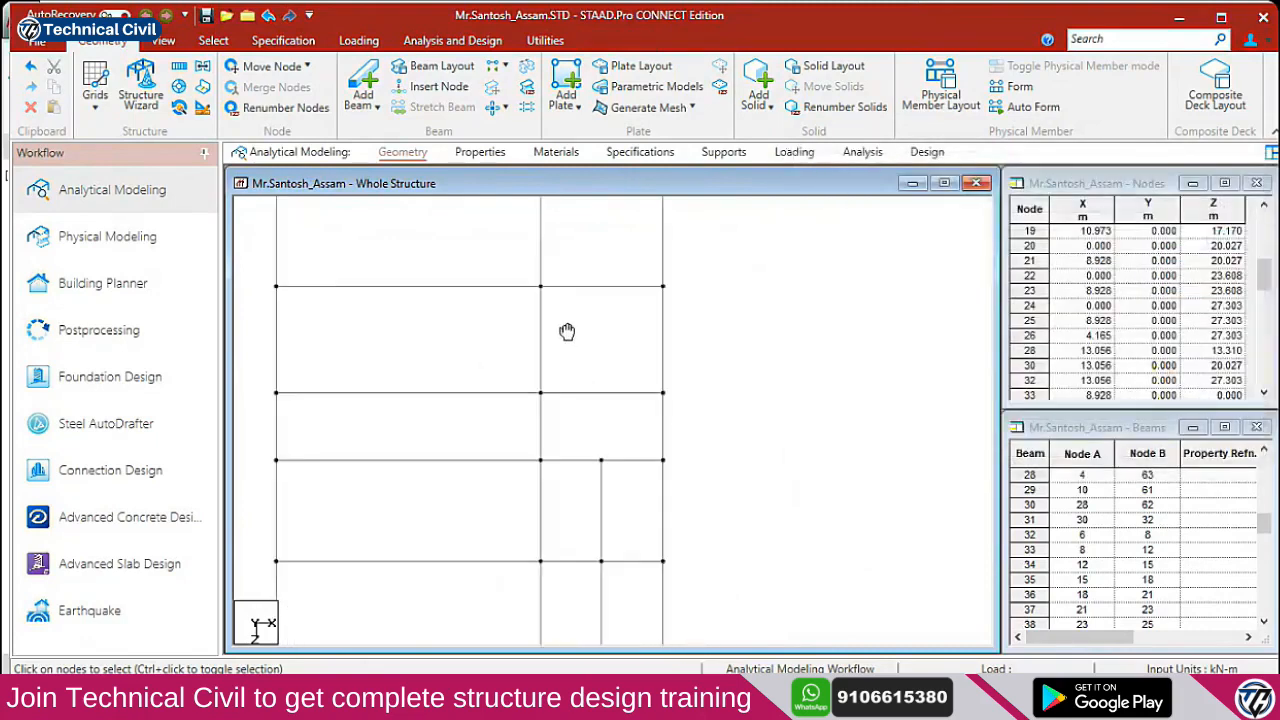
key(alt+Tab)
key(Escape)
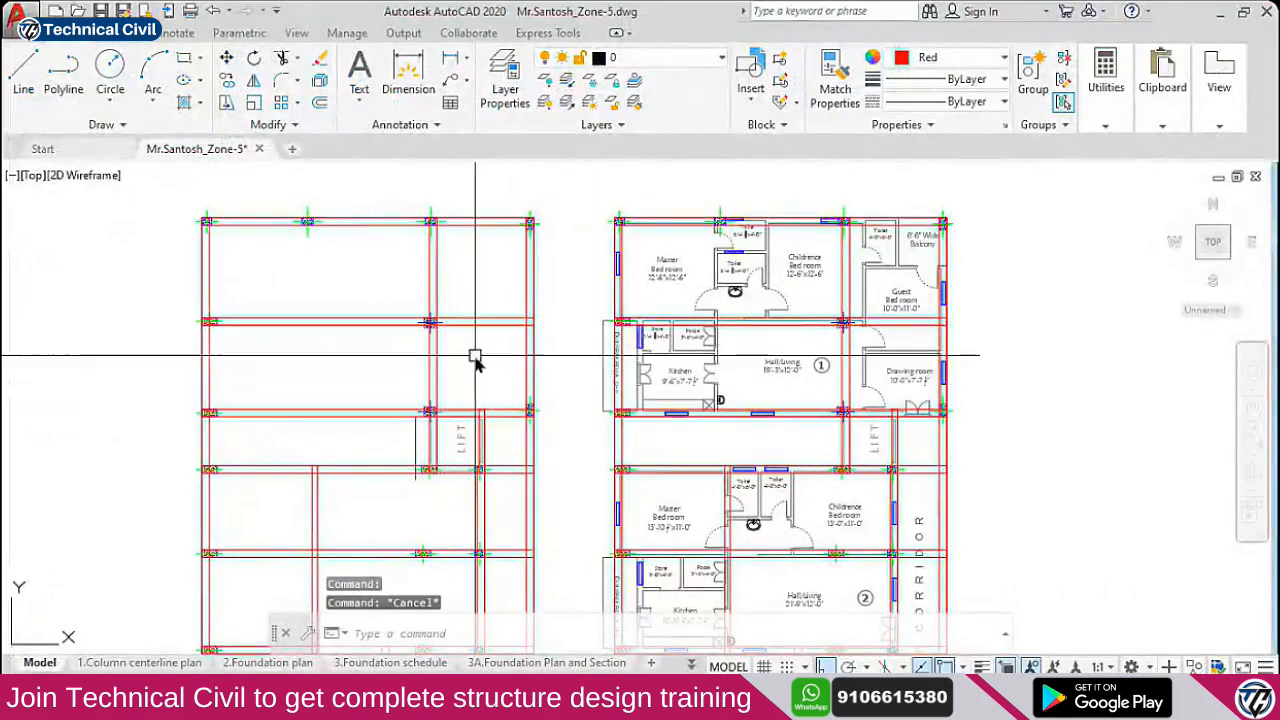
middle_drag(840, 334, 816, 248)
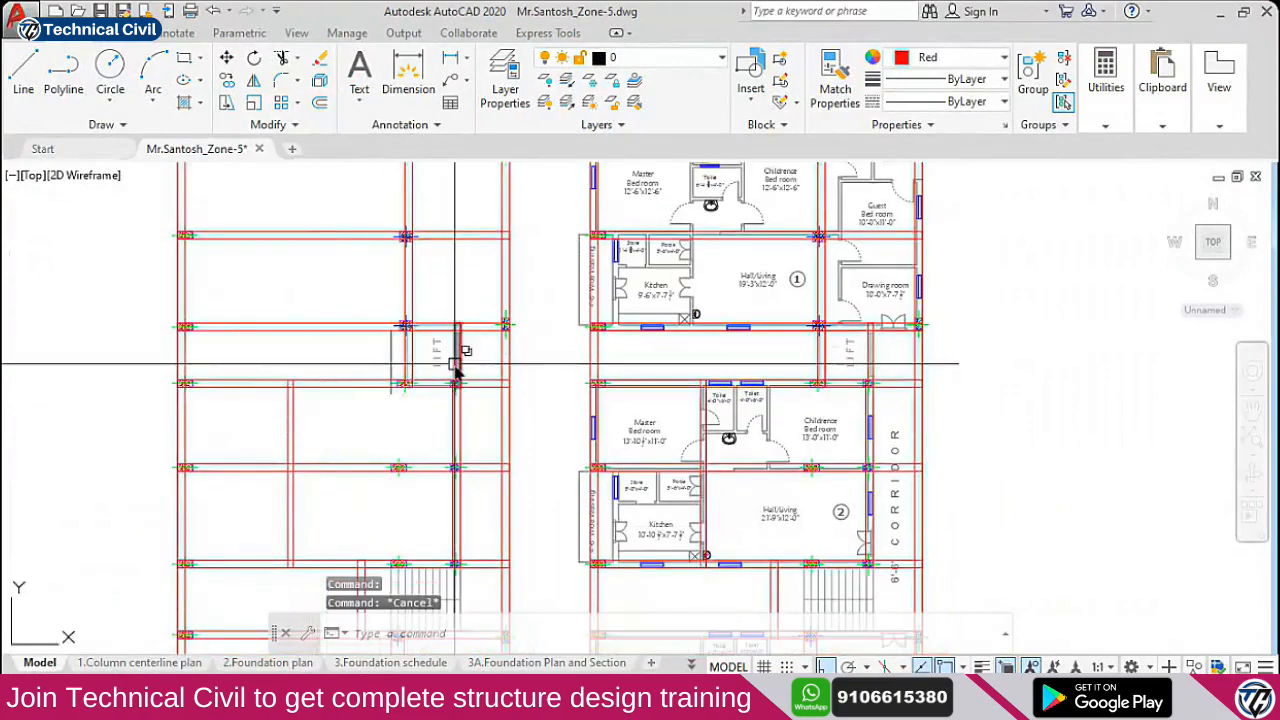
key(alt+Tab)
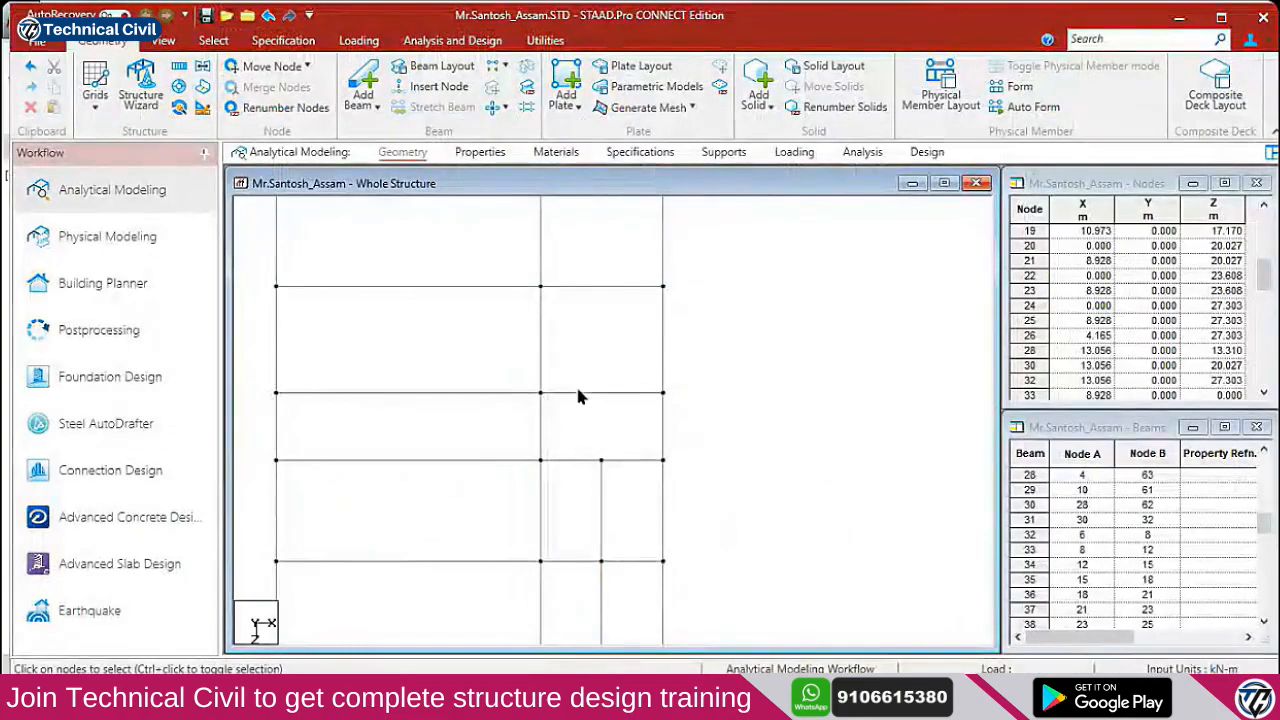
key(alt+Tab)
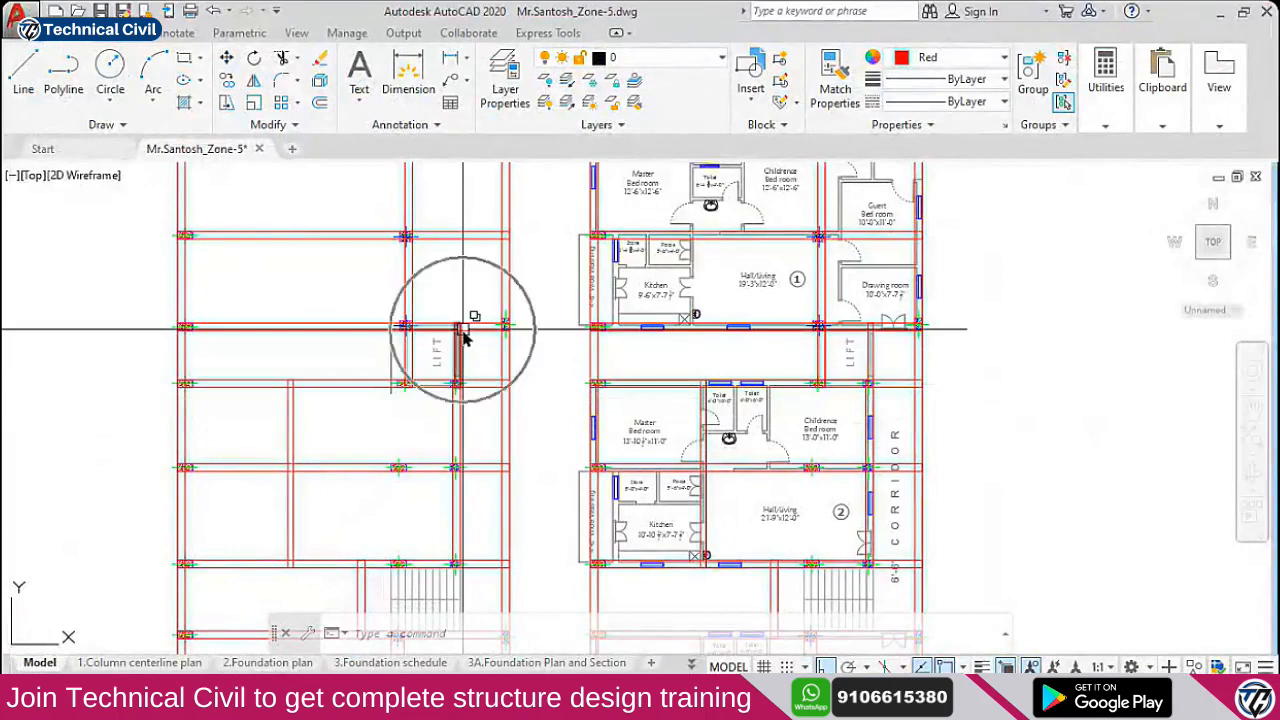
key(alt+Tab)
Stretch beam 39 along the lift line to existing member 6 and finish stretching
click(601, 478)
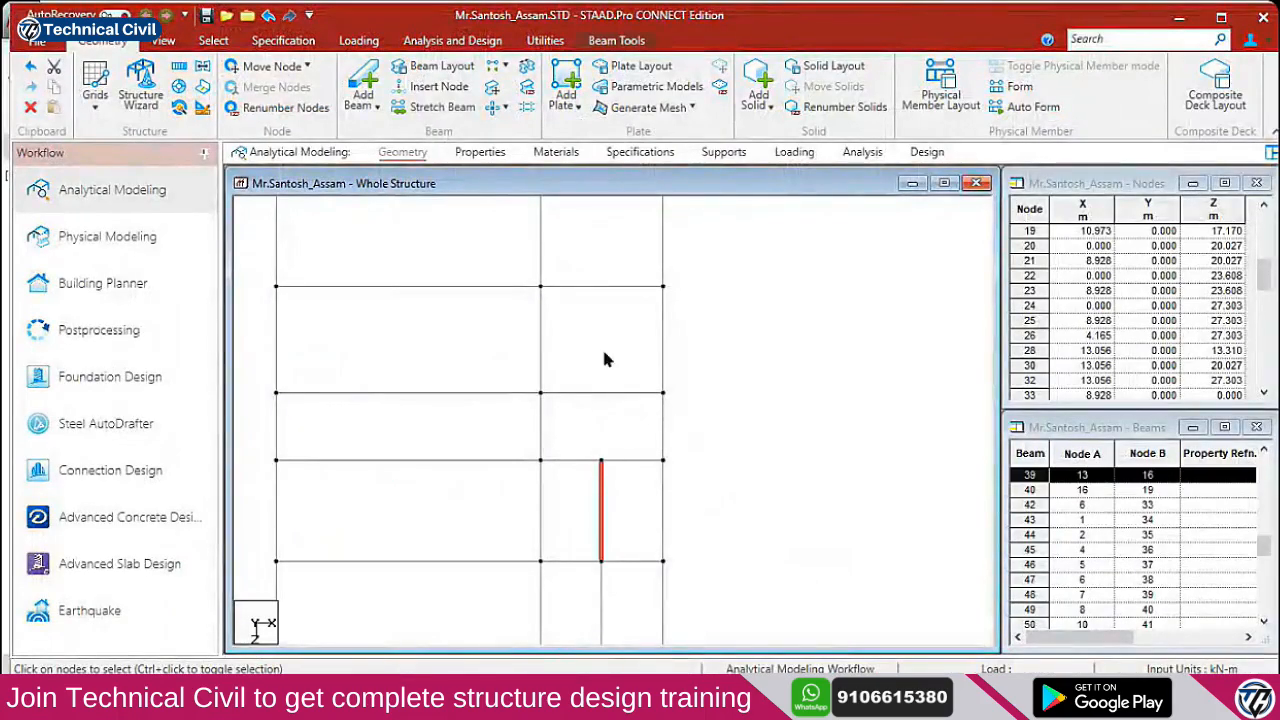
click(435, 107)
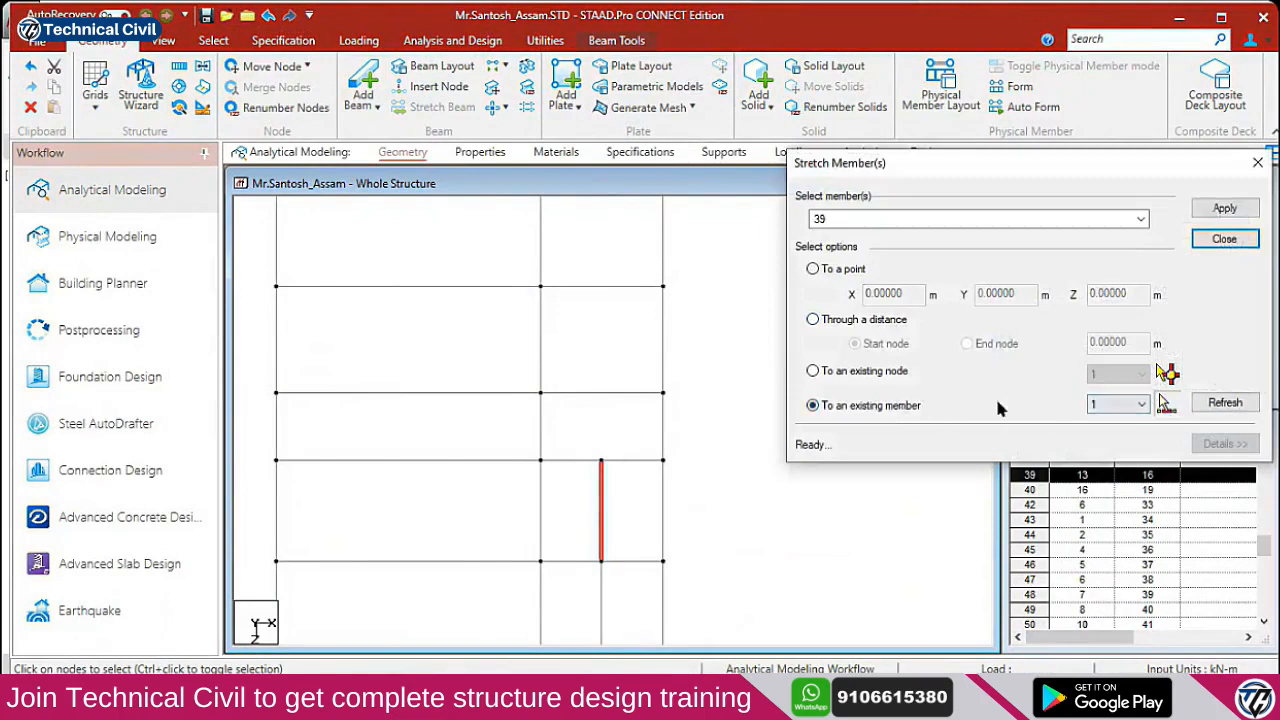
click(604, 393)
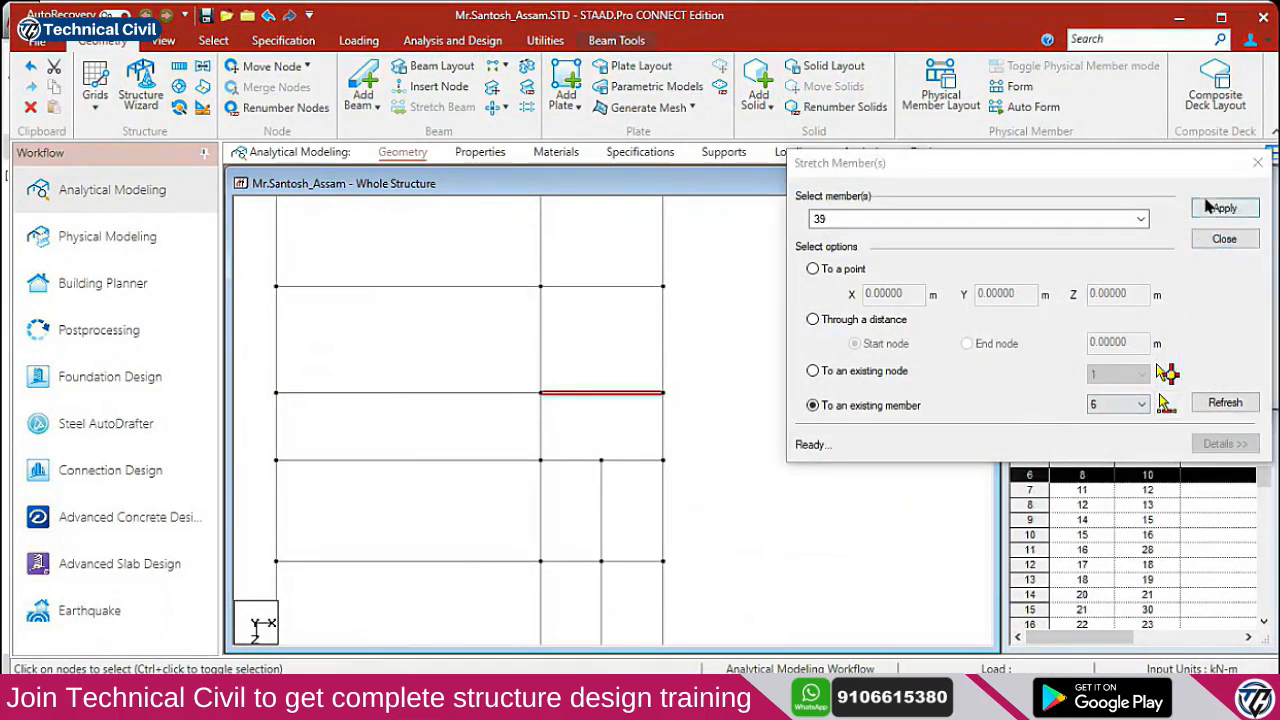
click(1221, 208)
click(1256, 165)
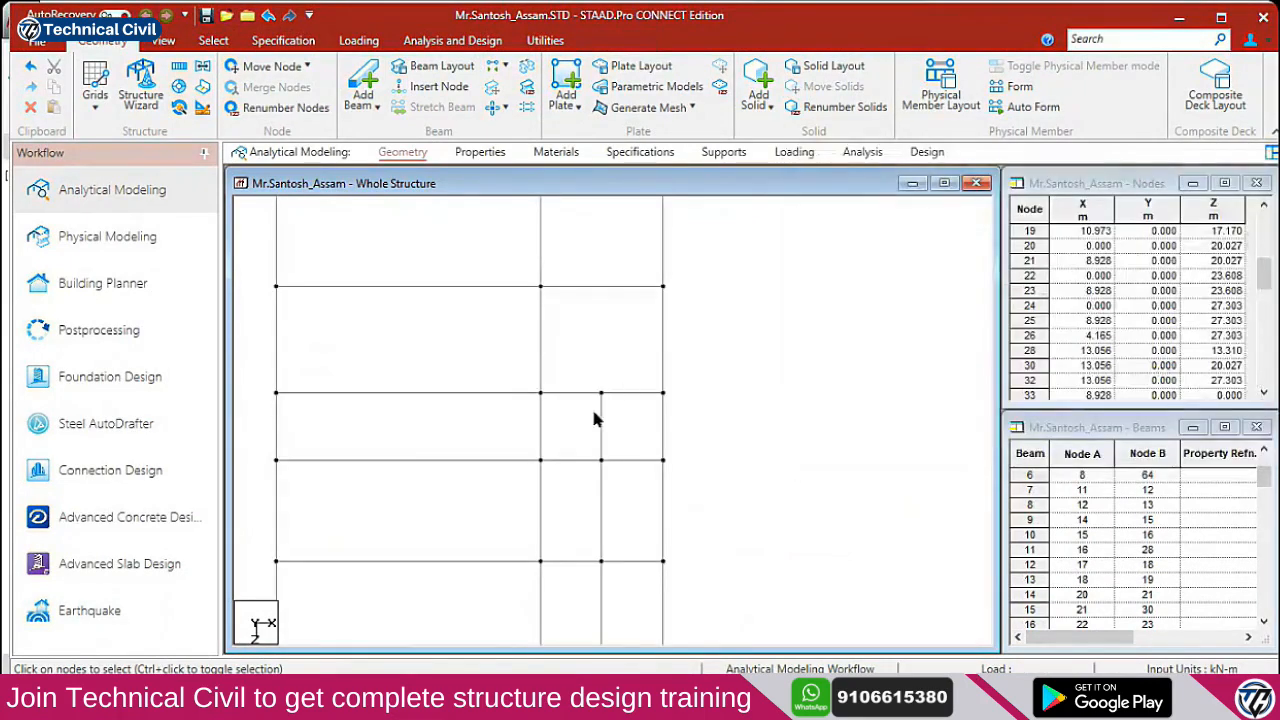
Switch to AutoCAD and dimension the horizontal distance from the outer column's centre to the intermediate vertical beam below the lift bay
key(alt+Tab)
middle_drag(529, 456, 522, 398)
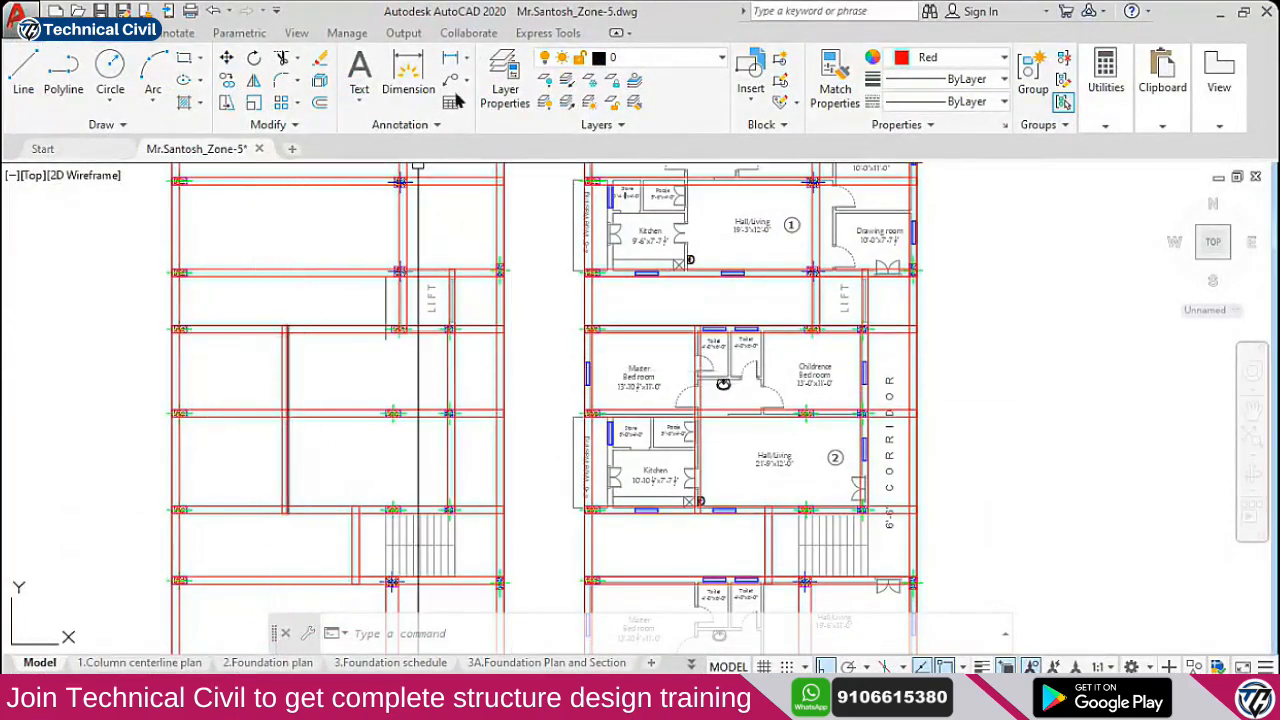
click(450, 62)
scroll(183, 320, up, 8)
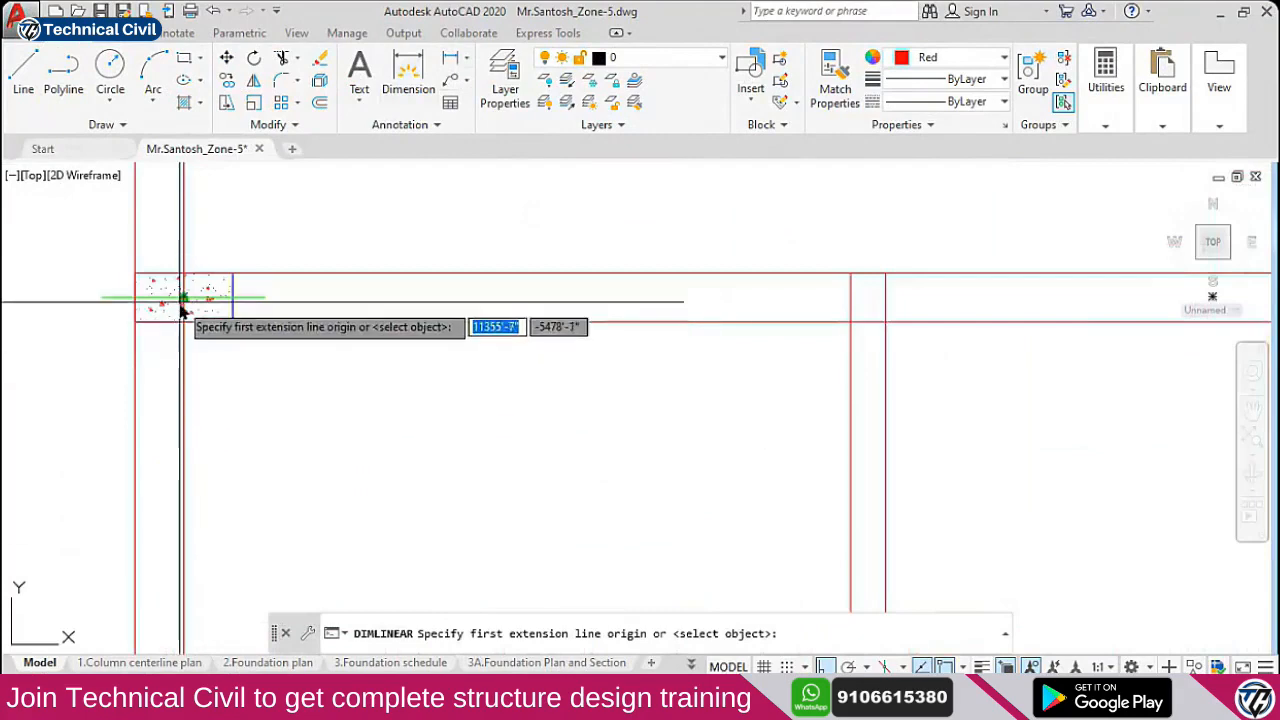
click(186, 297)
click(866, 297)
click(597, 434)
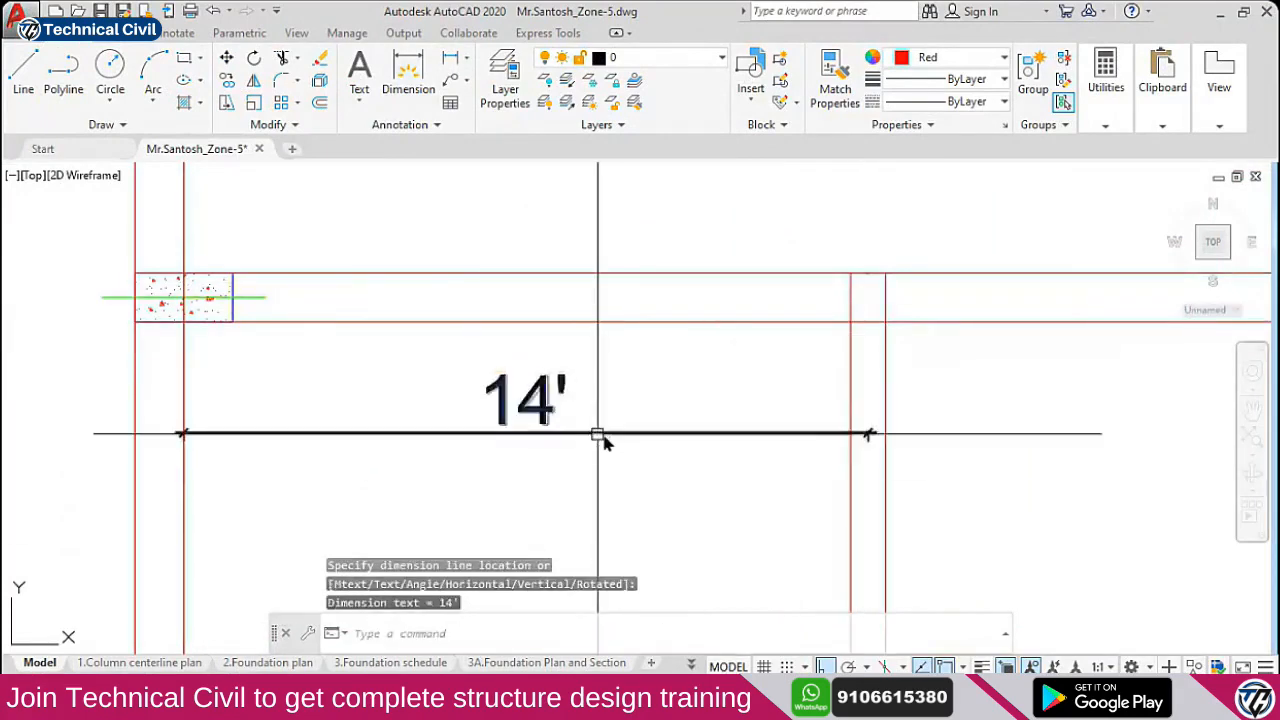
scroll(645, 398, down, 4)
click(655, 400)
click(551, 434)
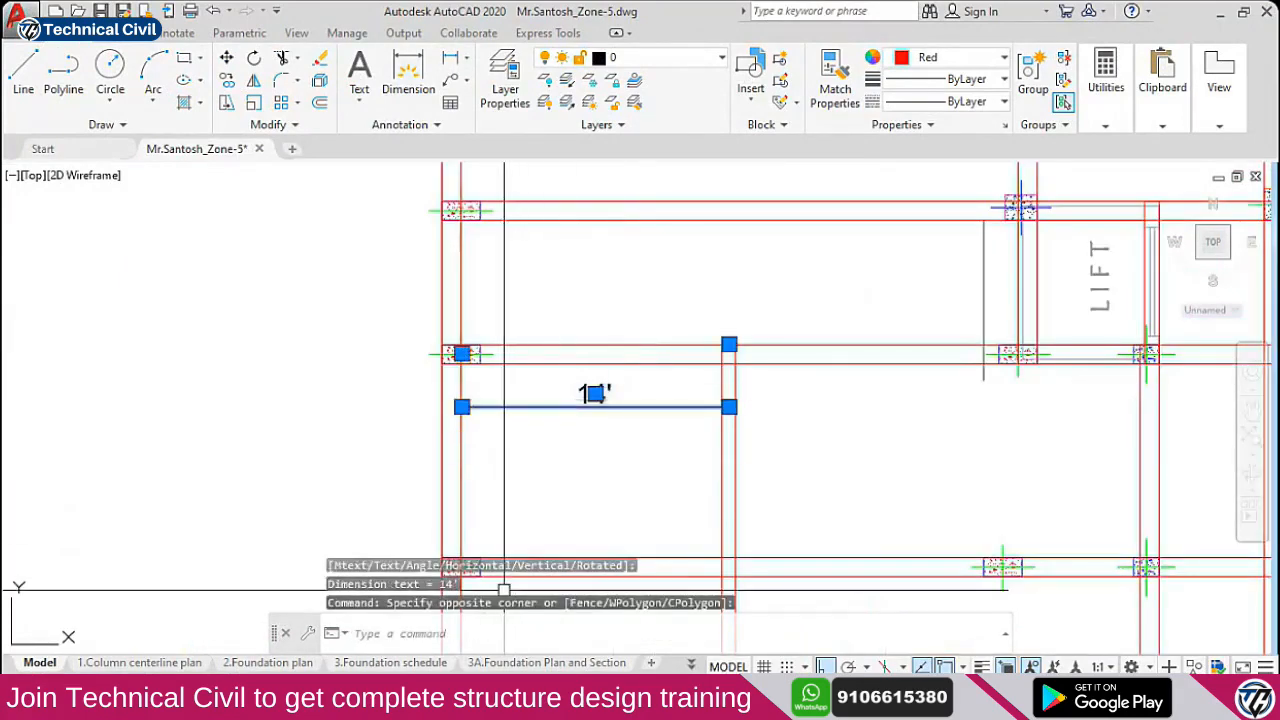
Convert 14 feet to meters with Calculator's length converter, close it and return to STAAD.Pro
click(810, 78)
scroll(848, 400, down, 1)
click(848, 398)
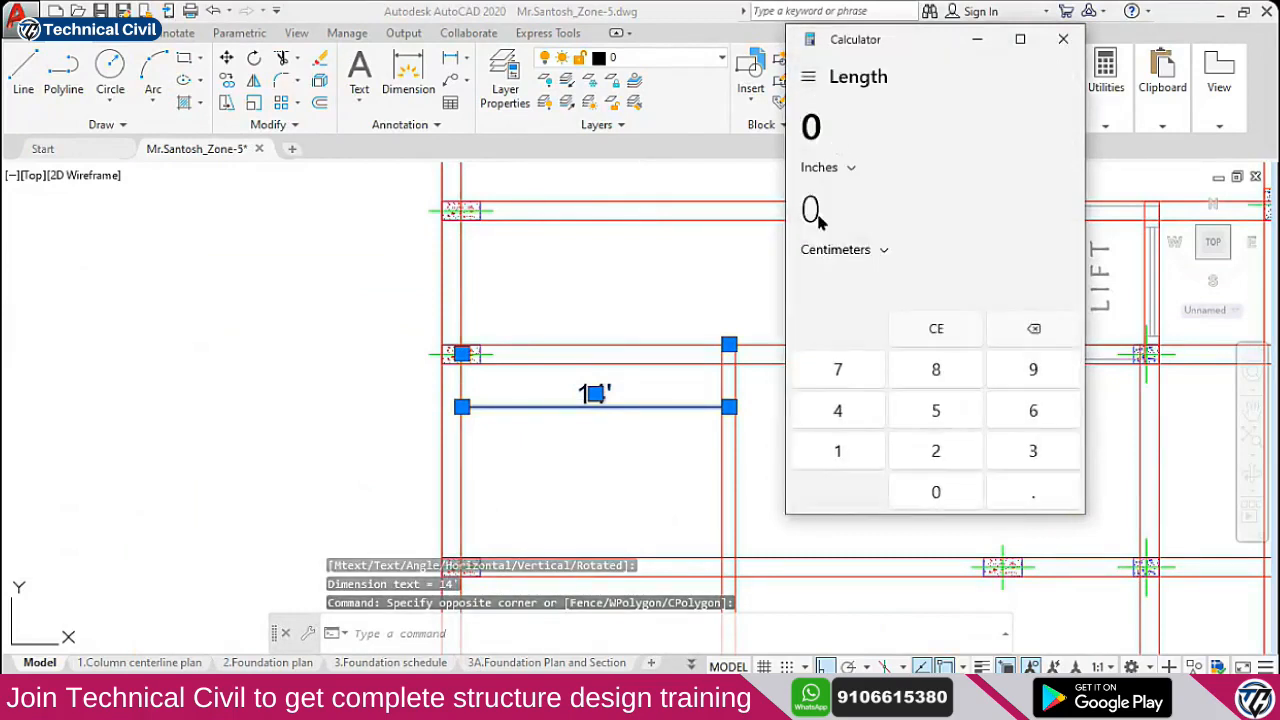
click(824, 168)
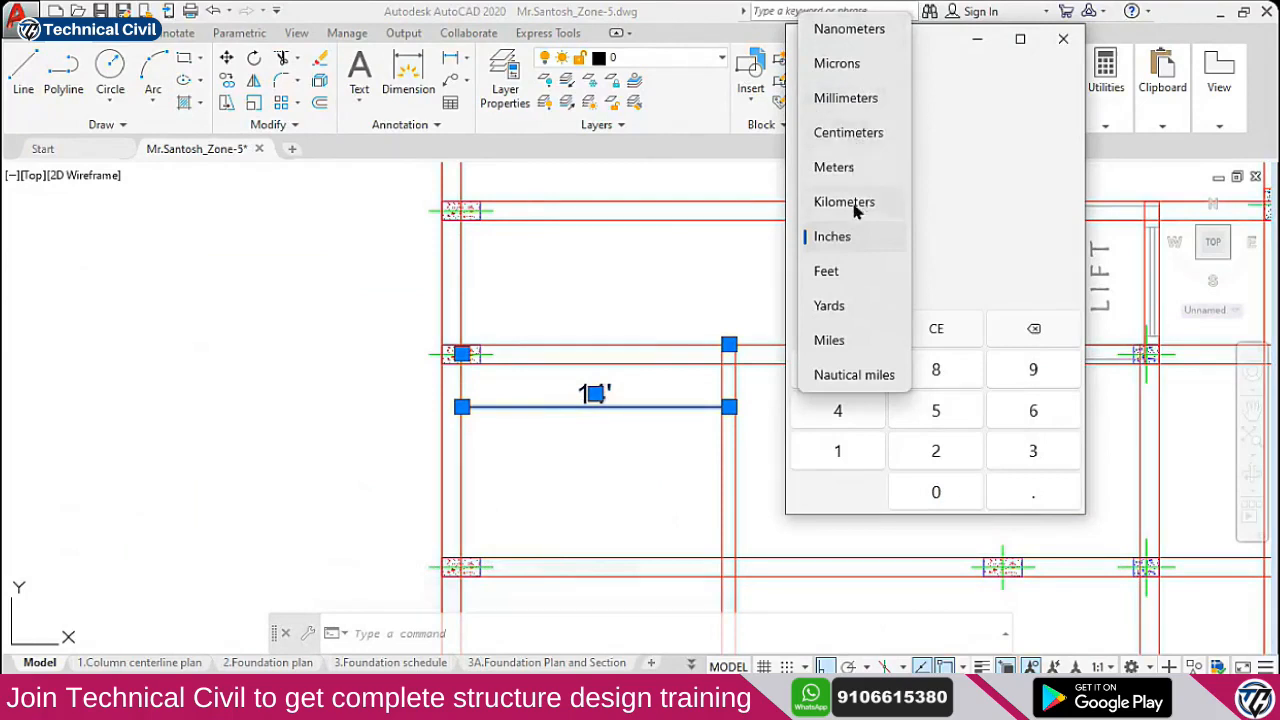
click(845, 271)
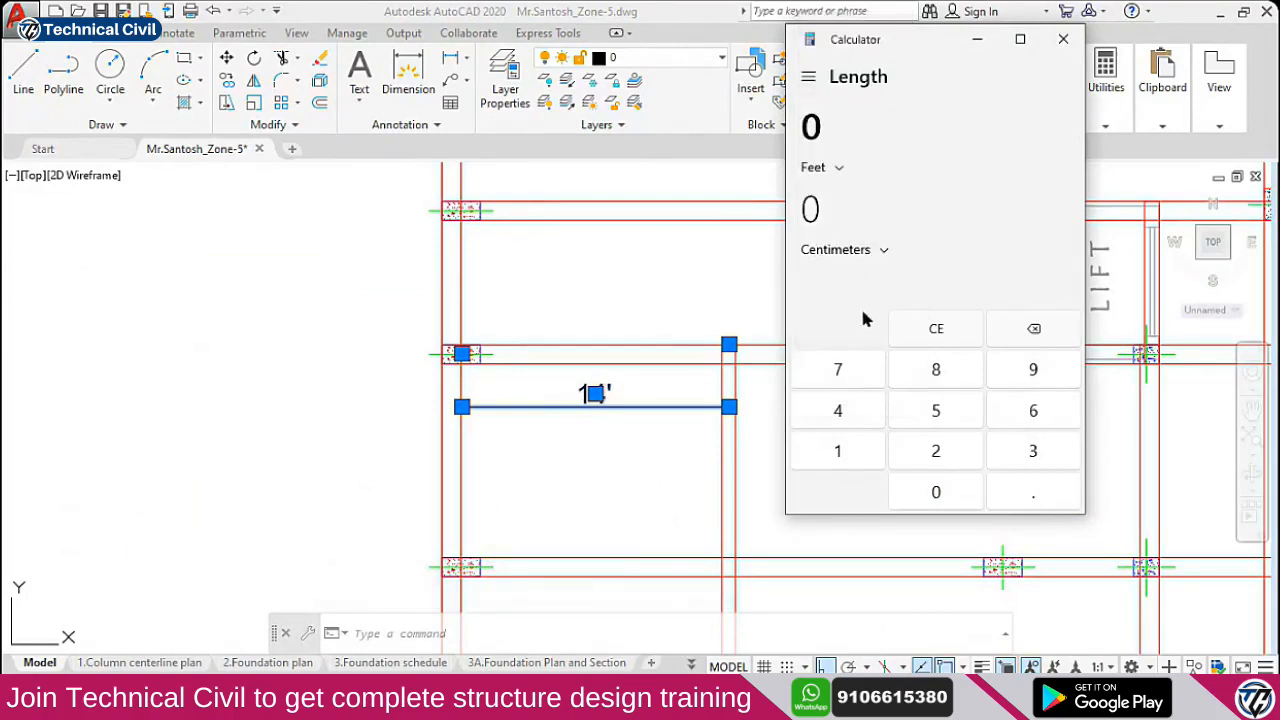
click(850, 250)
click(855, 251)
text(14)
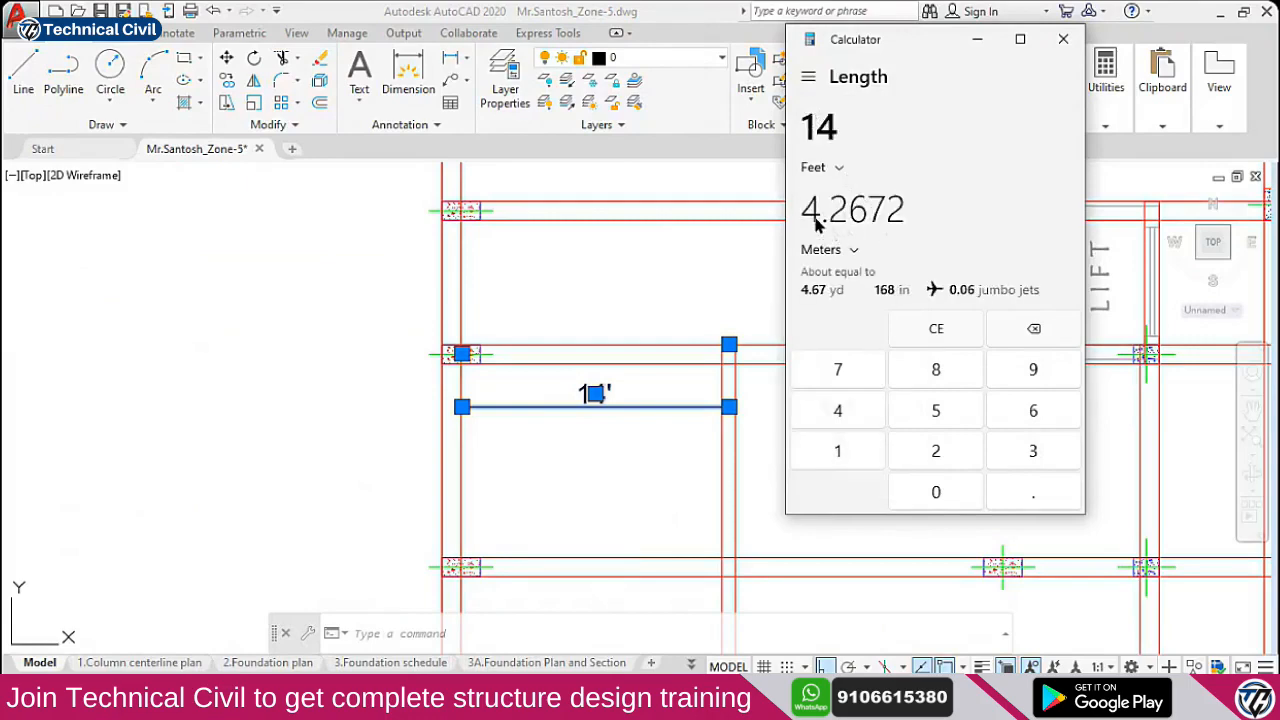
click(1063, 39)
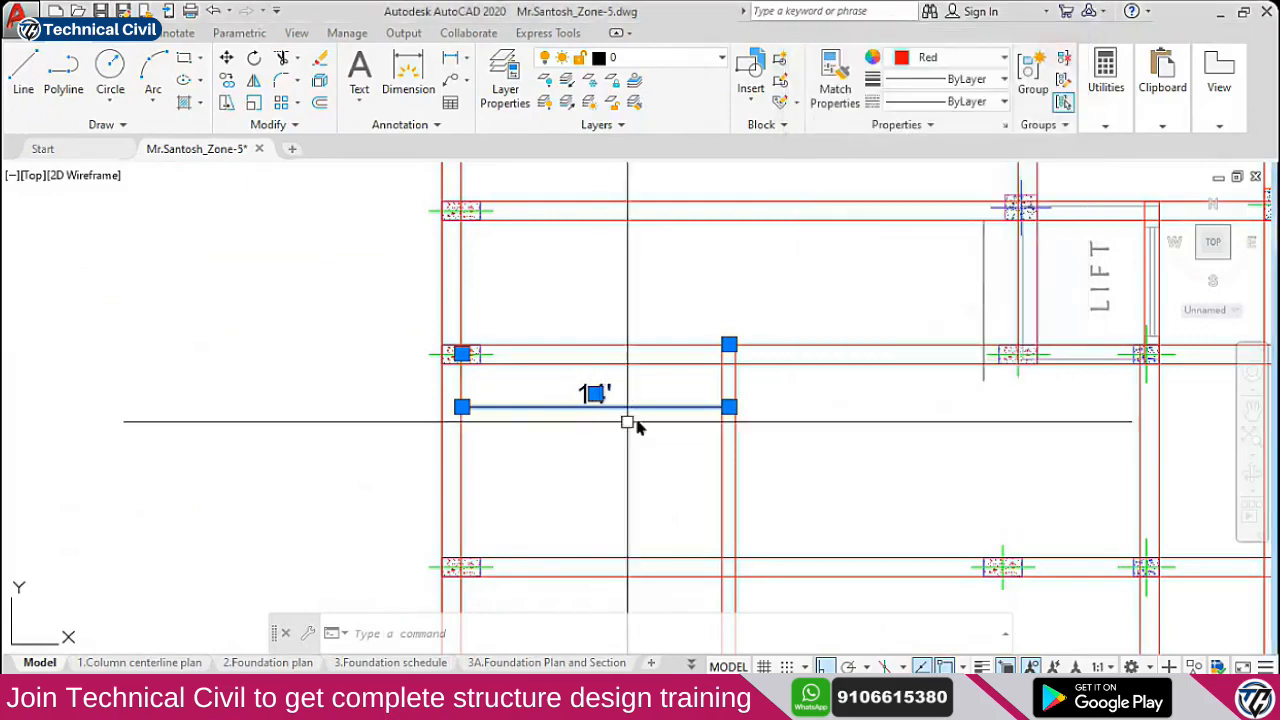
key(alt+Tab)
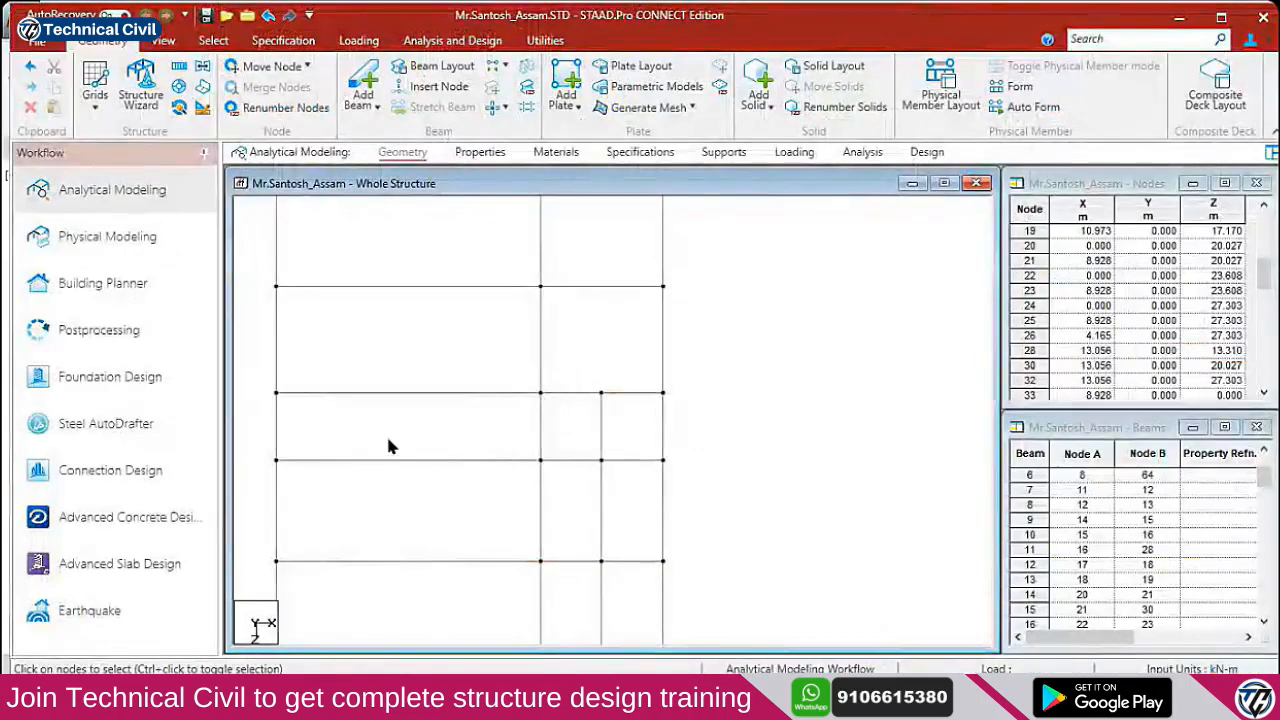
Check the GF column plan in AutoCAD, return to STAAD.Pro, select outer beam 23 below the lift bay and start pasting a copy
key(alt+Tab)
scroll(540, 395, down, 4)
scroll(618, 408, down, 3)
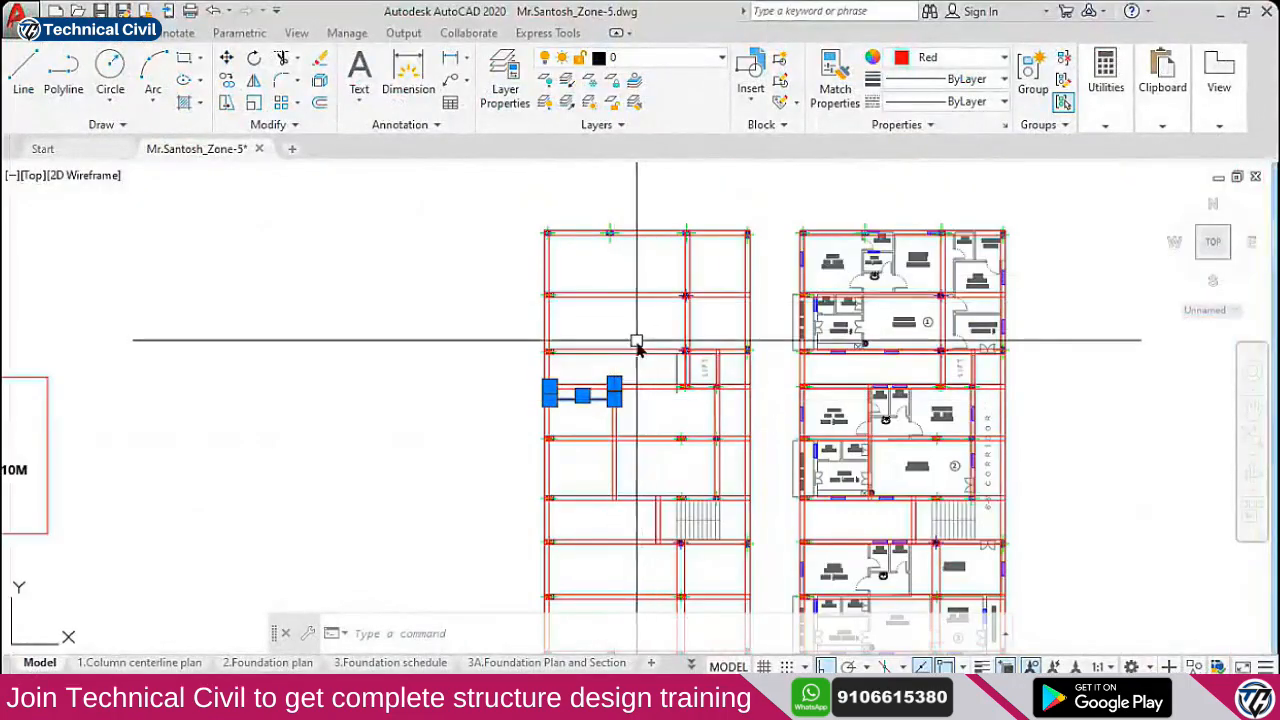
key(alt+Tab)
scroll(558, 340, down, 4)
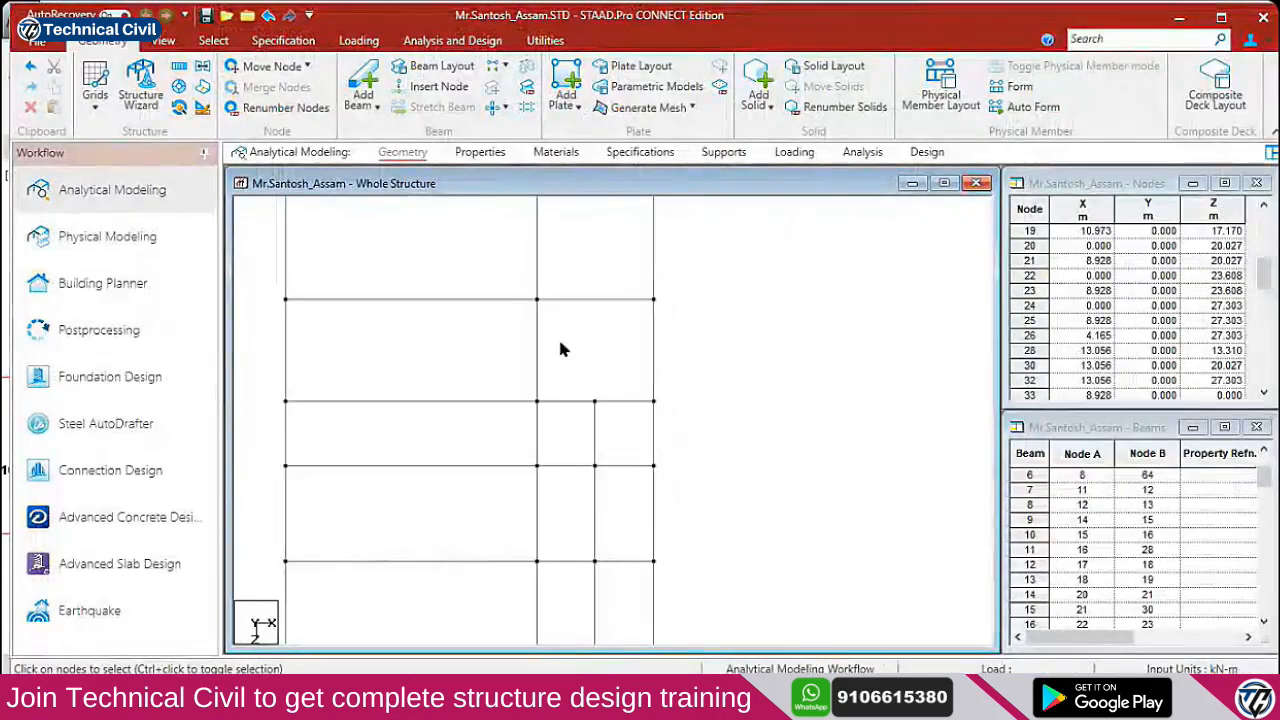
scroll(381, 430, down, 2)
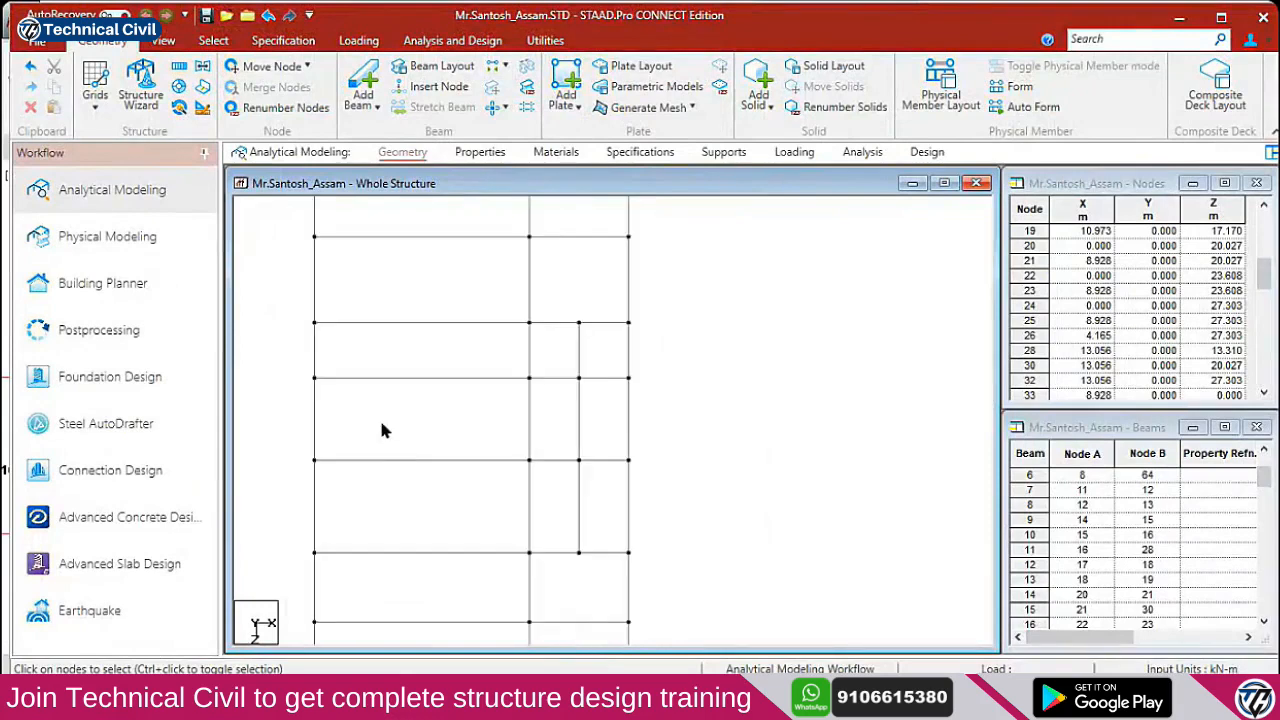
click(313, 430)
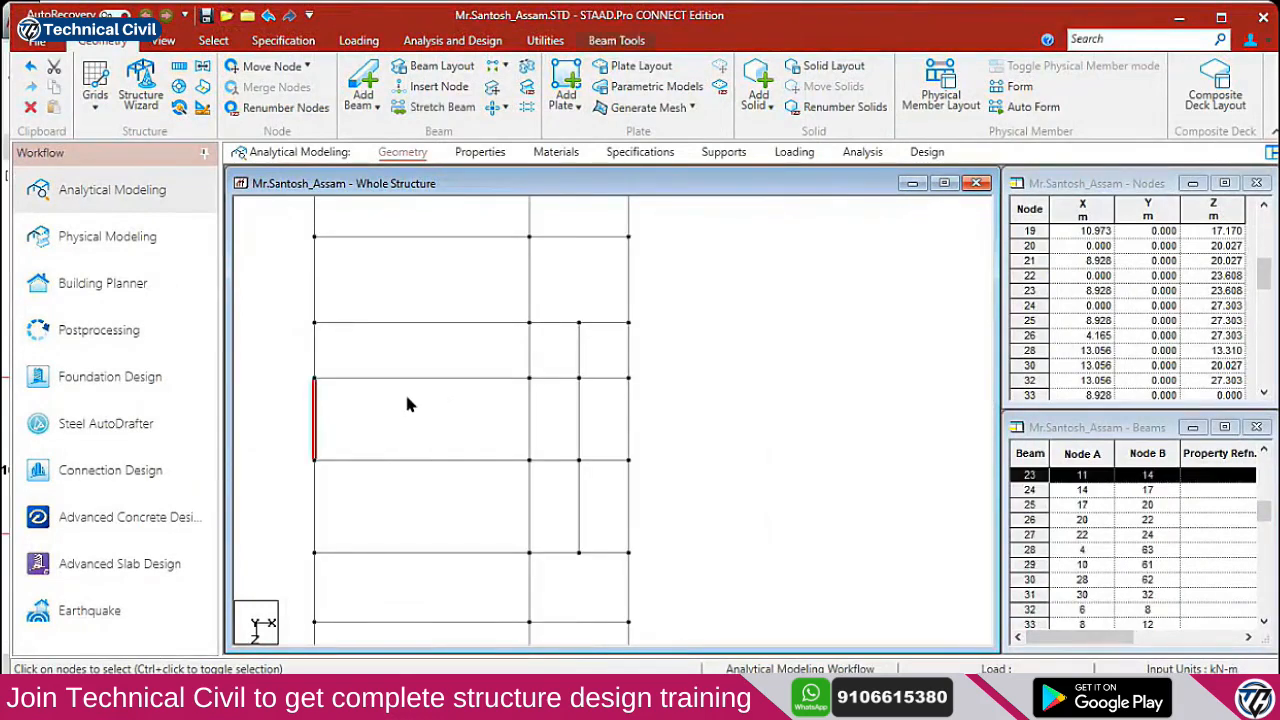
key(ctrl+v)
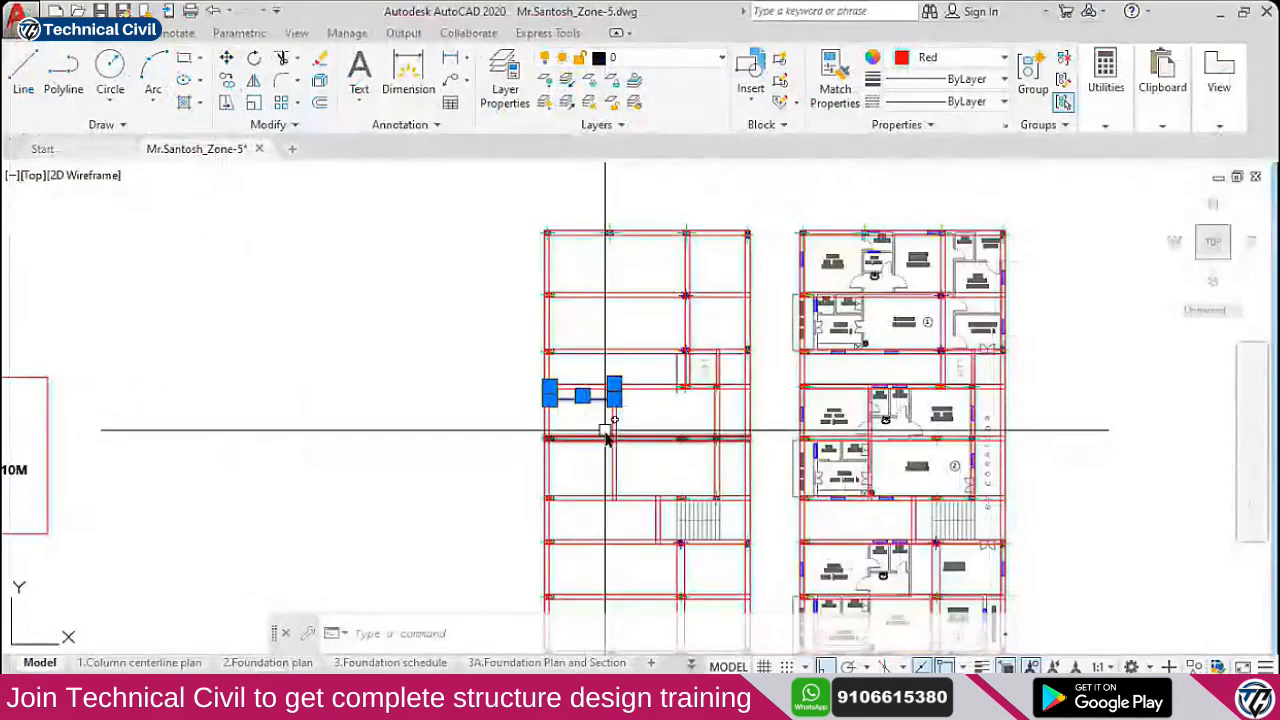
Reread the intermediate beam's offset in AutoCAD, convert 14 feet to meters with Calculator's length converter, and return to STAAD.Pro
scroll(575, 405, up, 6)
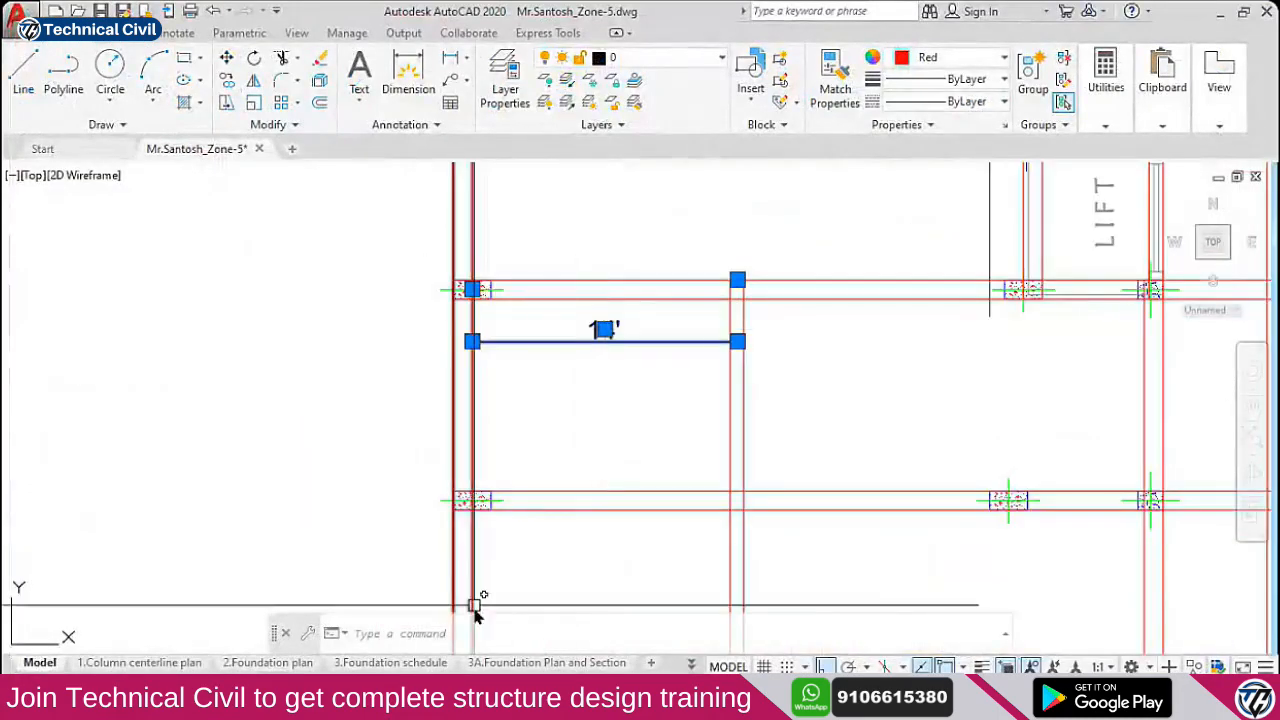
click(437, 697)
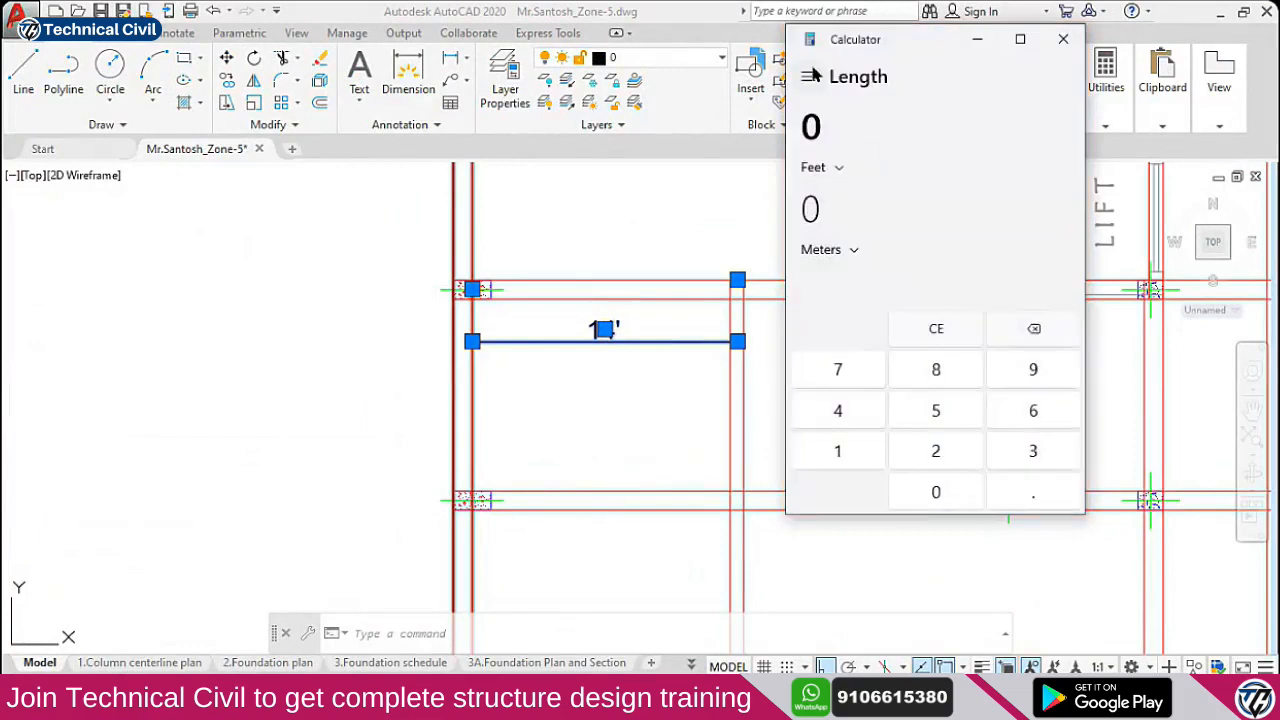
click(809, 76)
click(831, 150)
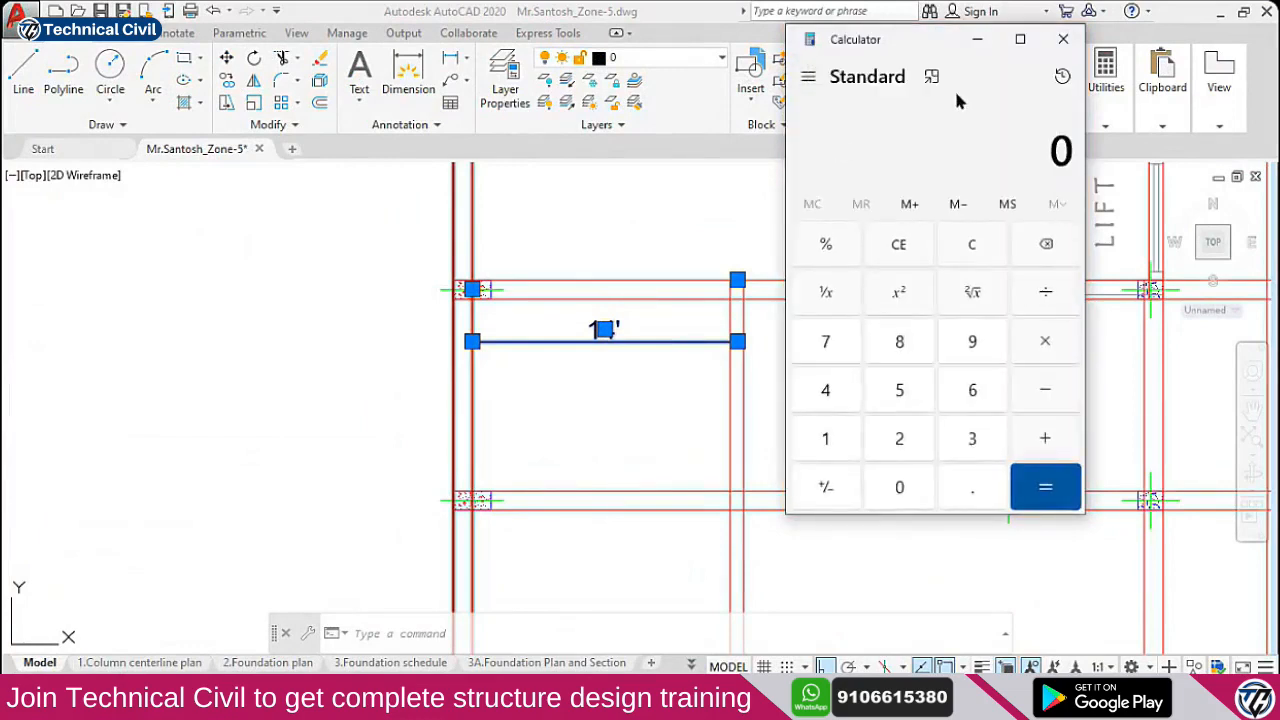
click(1057, 79)
click(985, 165)
click(809, 78)
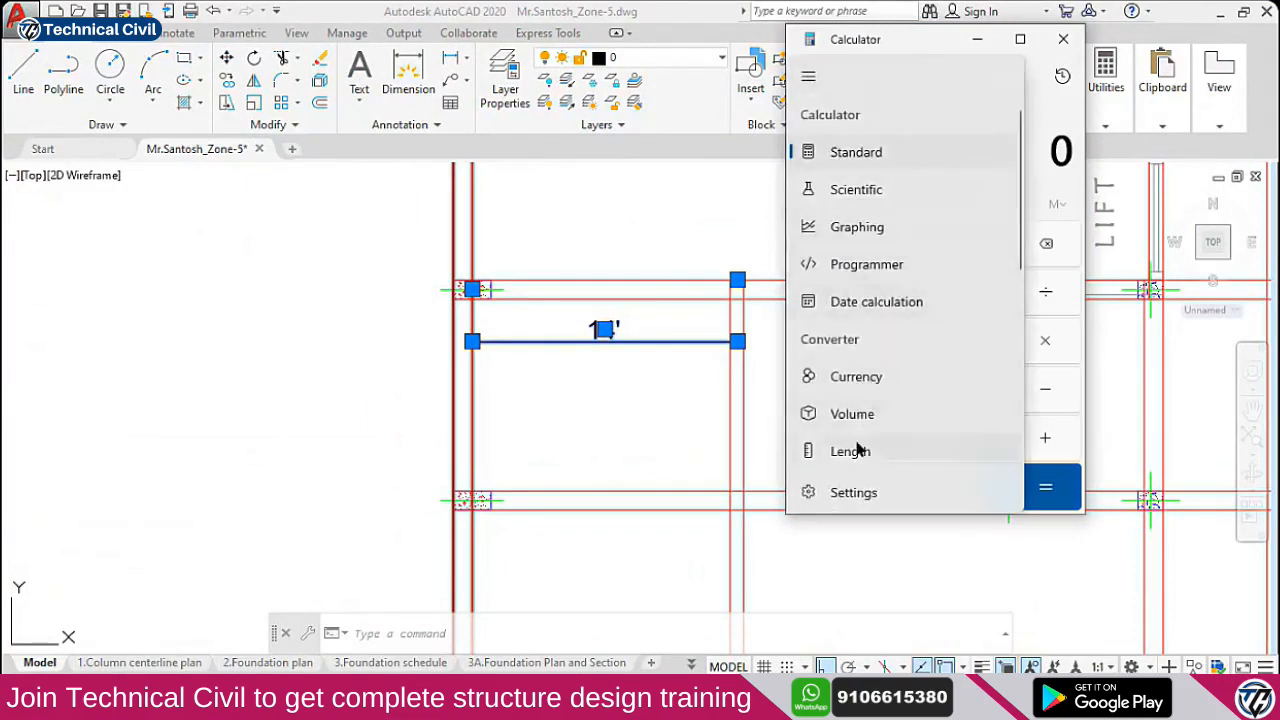
click(852, 451)
text(14)
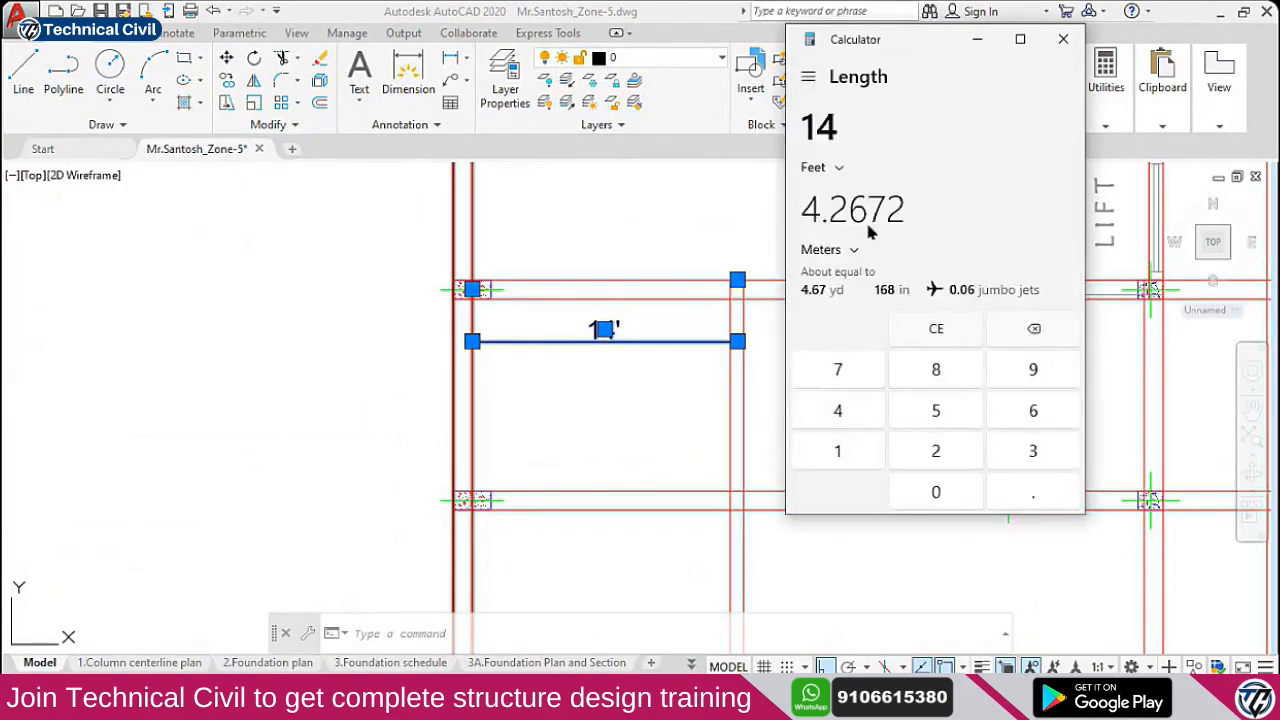
click(655, 218)
key(alt+Tab)
Paste the copied beam with a move of X 4.26 m, Y 0 and Z 0
key(Tab)
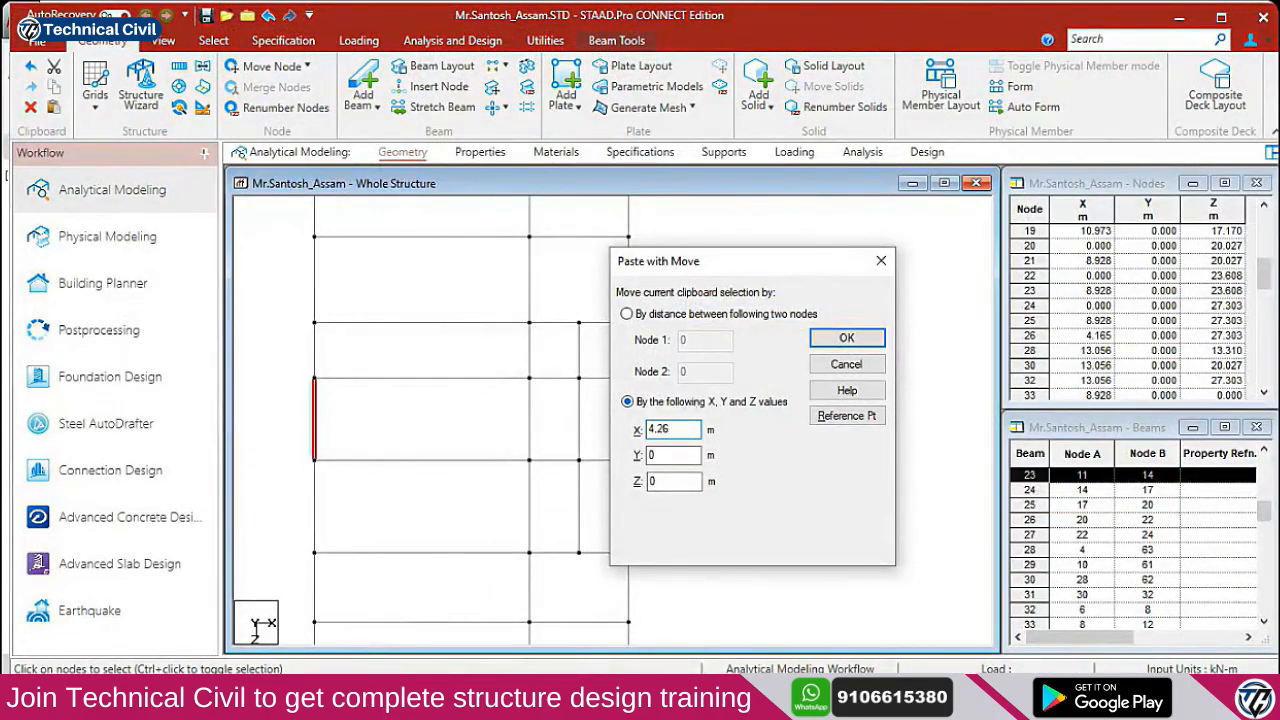
click(884, 338)
click(466, 417)
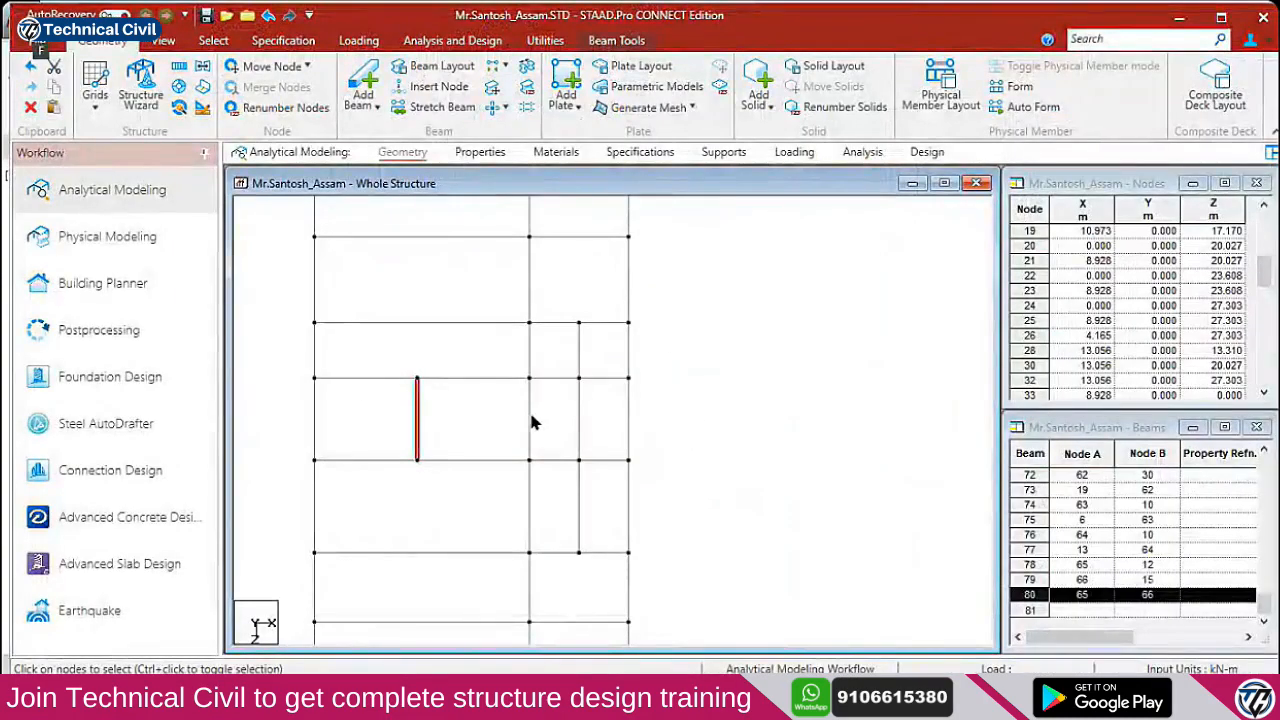
Open the properties of the interior beam between nodes 12 and 15, close them and delete that beam
double_click(528, 420)
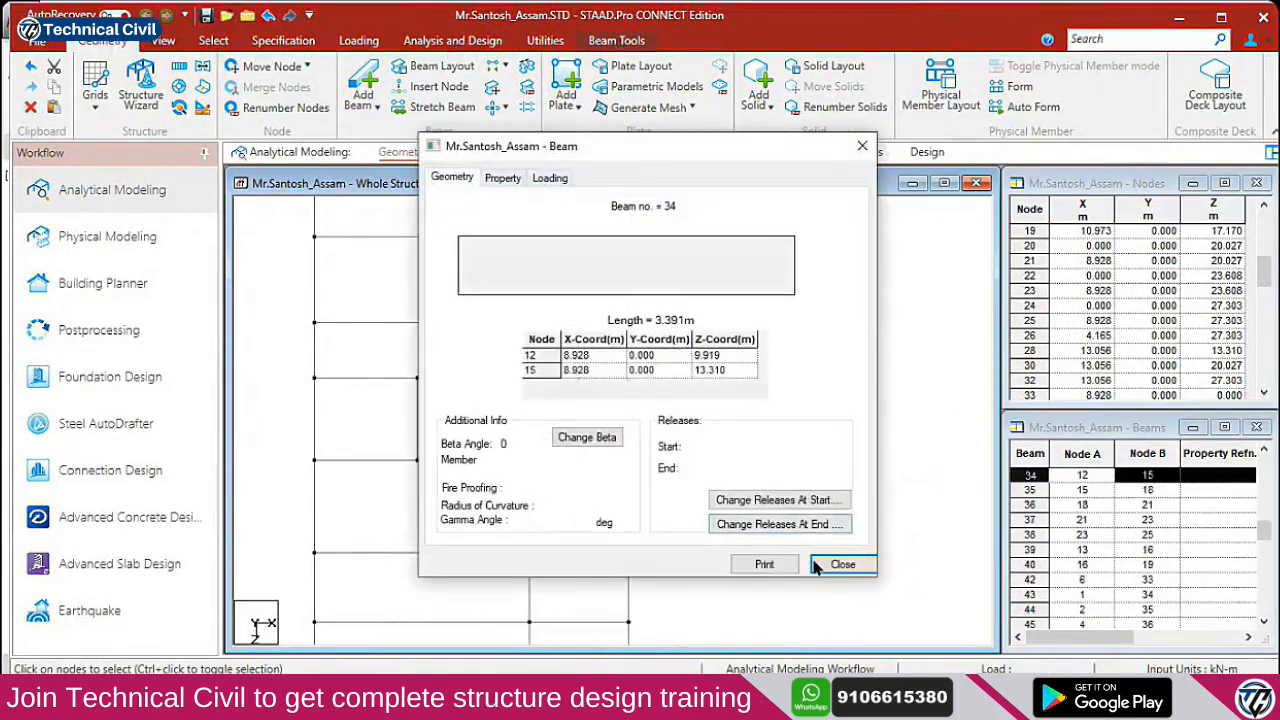
click(813, 566)
key(Delete)
key(Return)
Check the bay above the staircase on the AutoCAD plan, and delete interior beam 35 between nodes 15 and 18 in STAAD.Pro
click(583, 432)
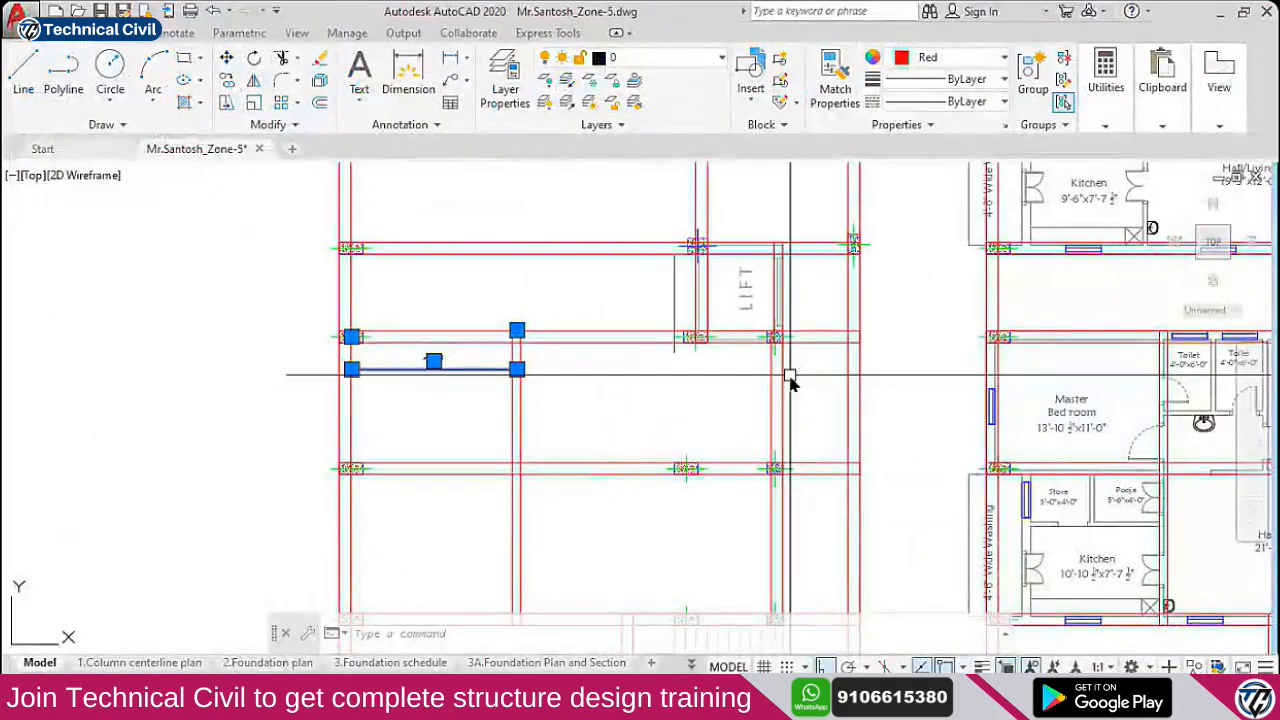
scroll(775, 375, down, 2)
scroll(760, 370, down, 1)
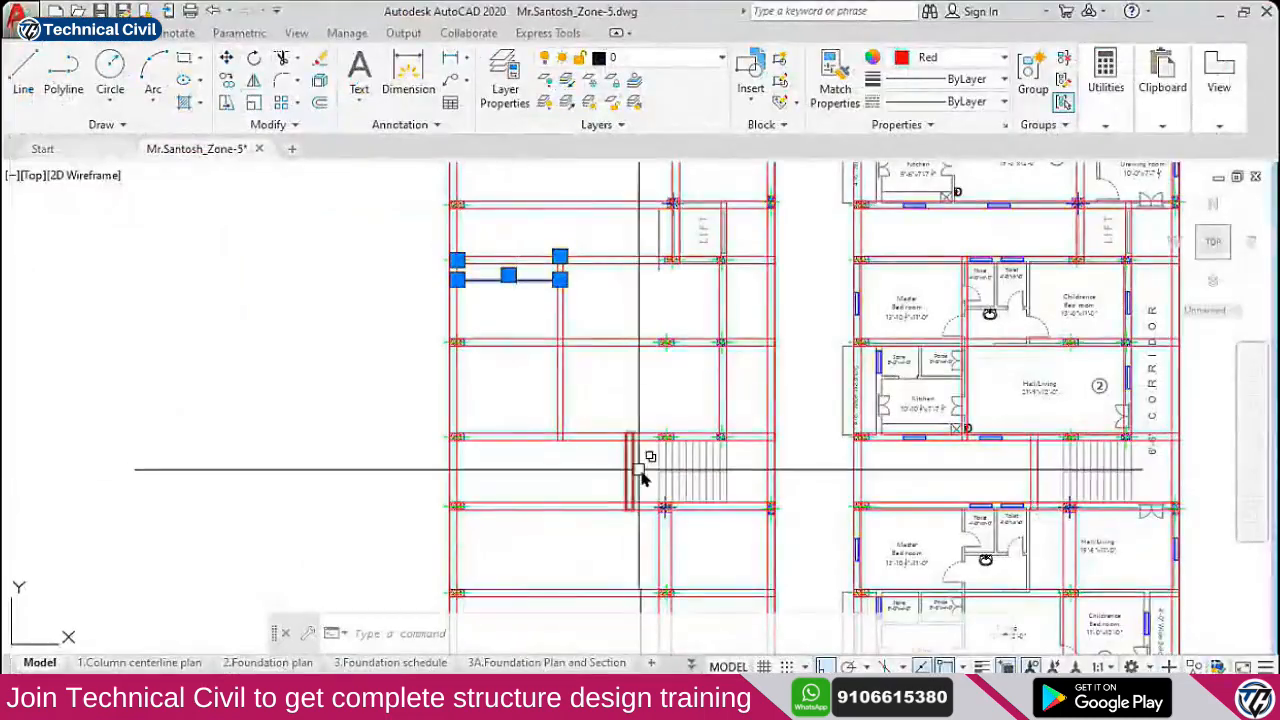
click(673, 390)
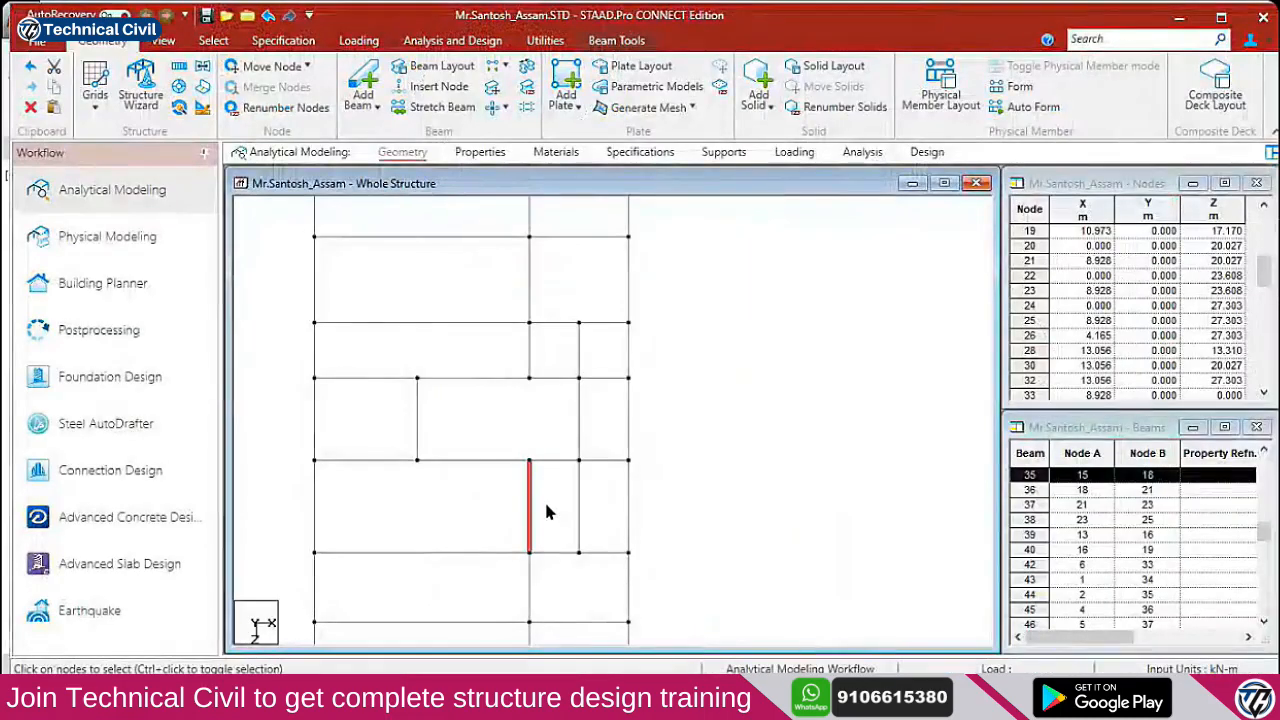
key(Delete)
key(Return)
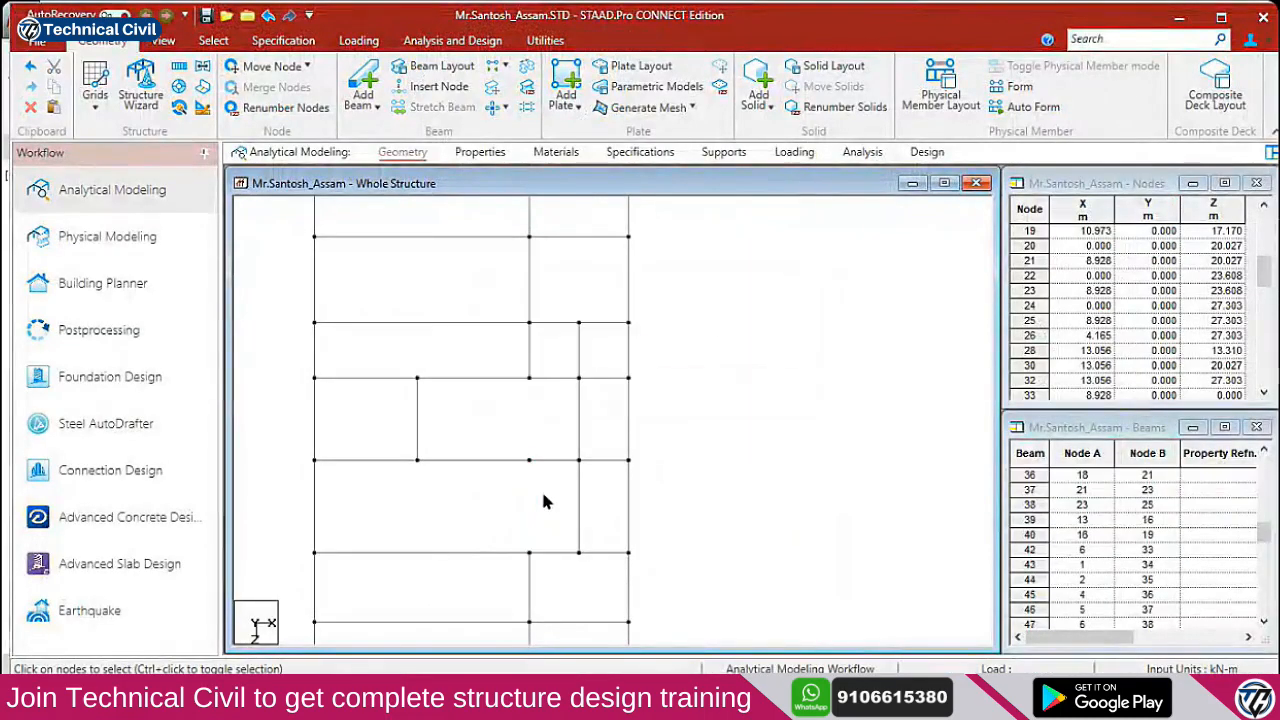
Confirm the intermediate beam's extent in AutoCAD, and stretch beam 80 to existing member 12 in STAAD.Pro
key(alt+Tab)
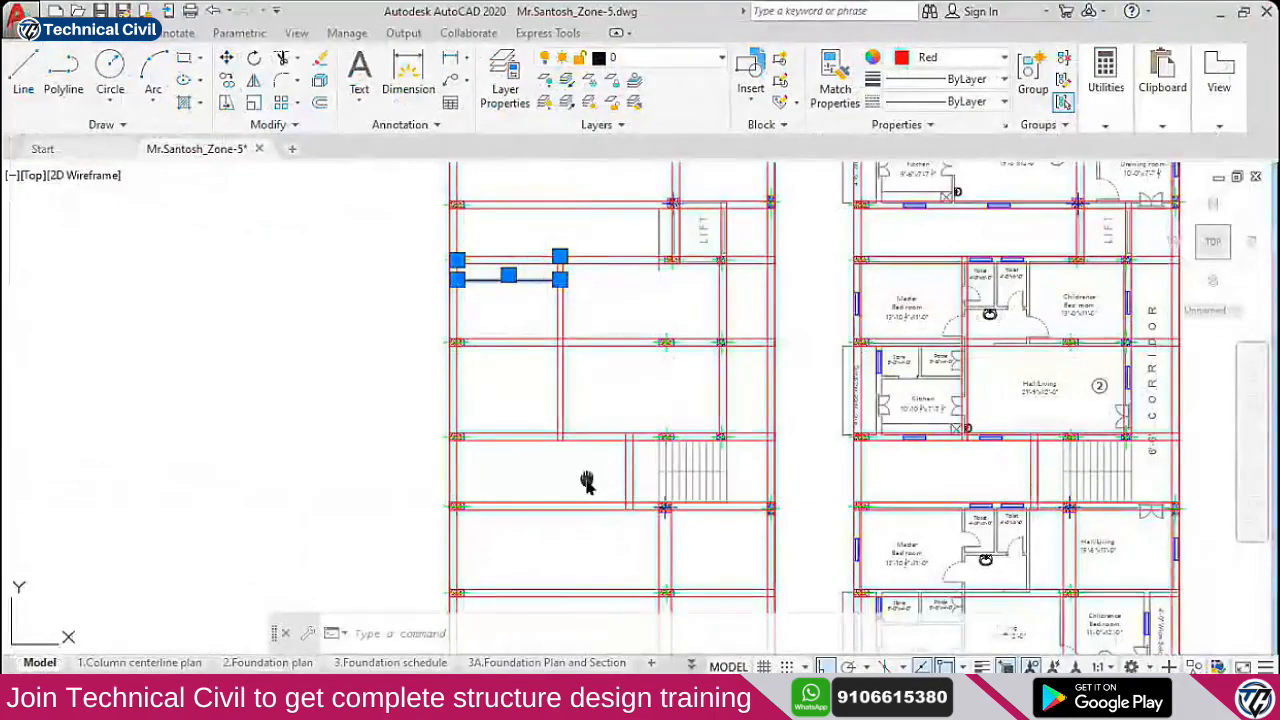
middle_drag(587, 481, 543, 394)
click(529, 314)
key(alt+Tab)
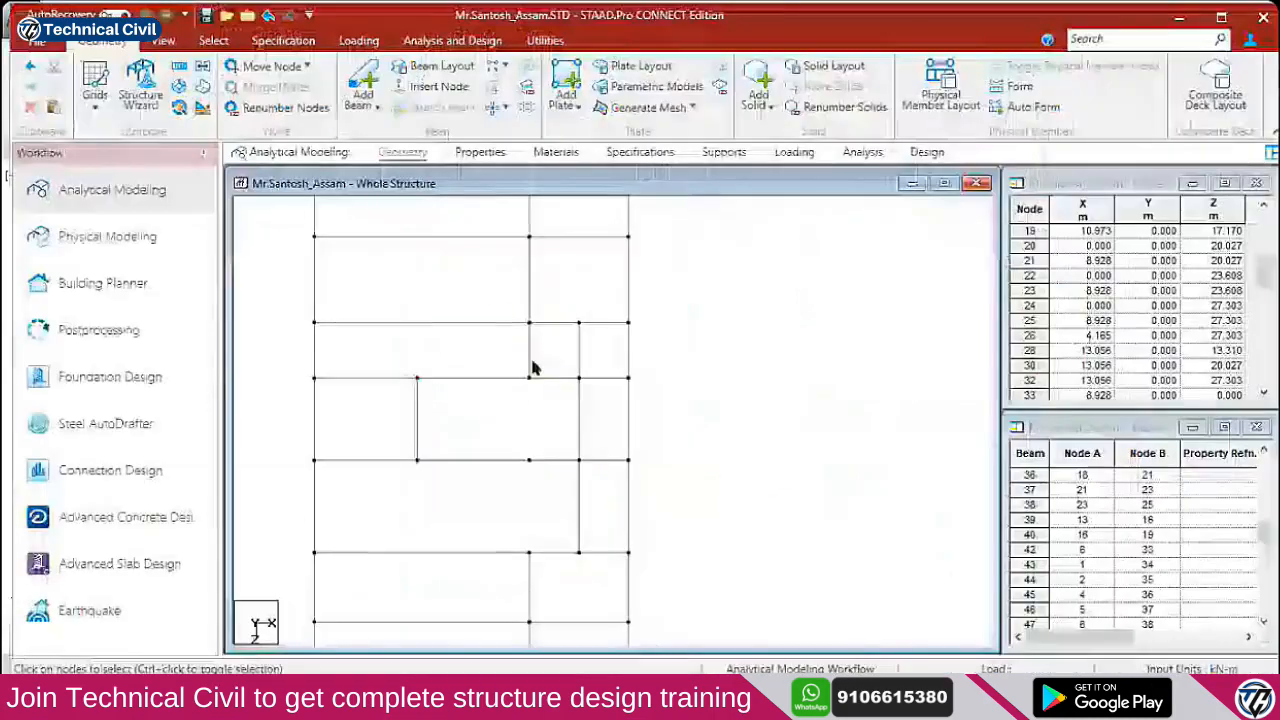
click(418, 430)
click(435, 107)
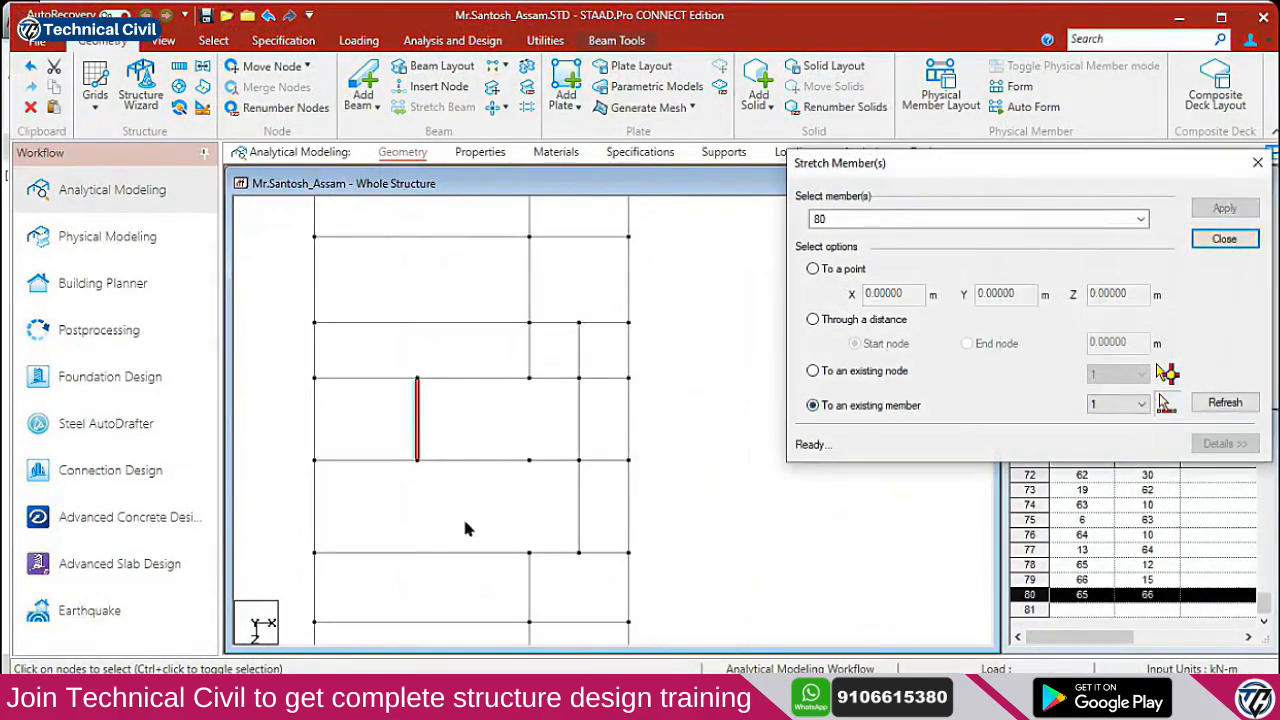
click(457, 552)
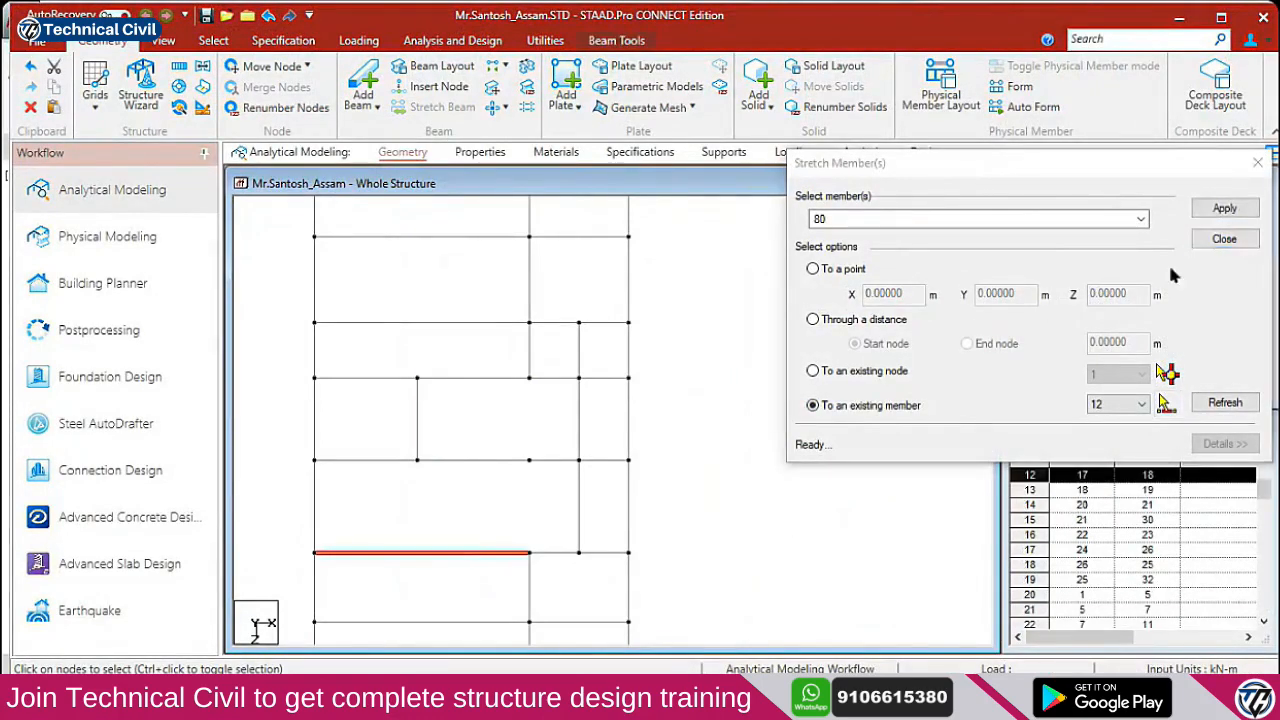
click(1225, 208)
click(1223, 241)
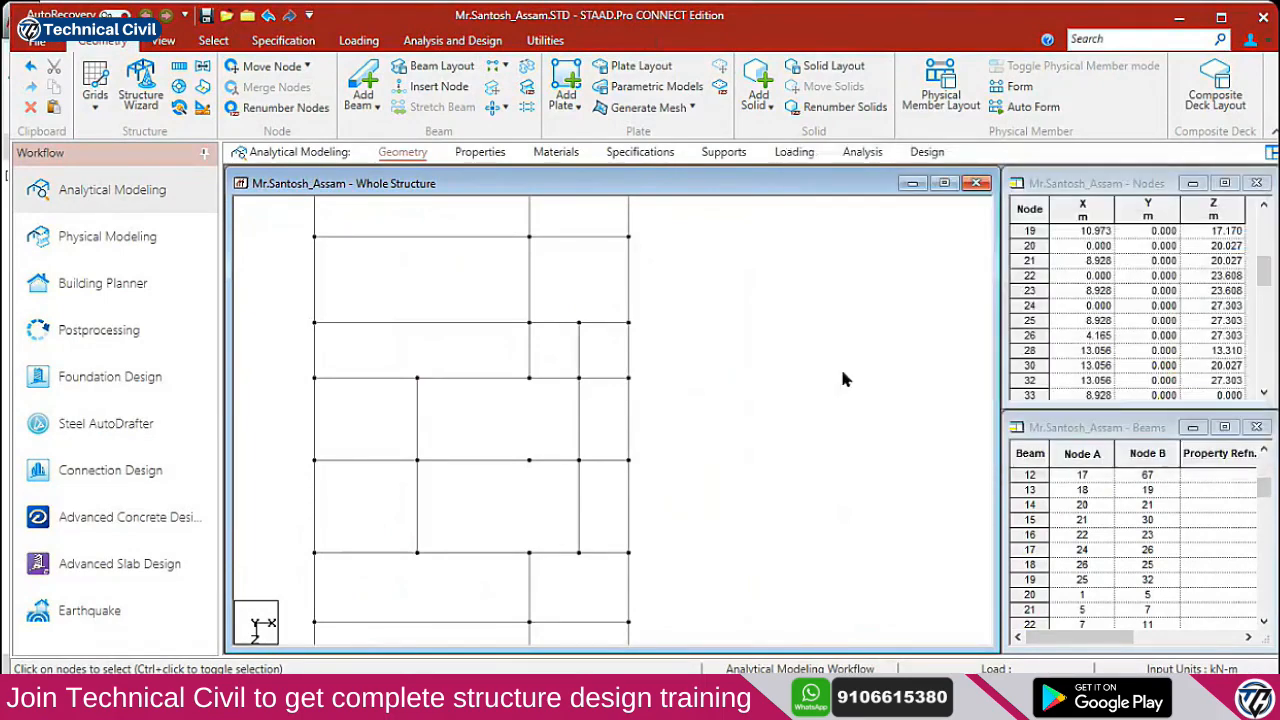
Compare the staircase bay and the bays toward the road on the AutoCAD GF column plan with the STAAD.Pro model
middle_drag(530, 410, 514, 320)
scroll(510, 322, down, 6)
middle_drag(497, 366, 499, 274)
scroll(499, 274, up, 2)
key(alt+Tab)
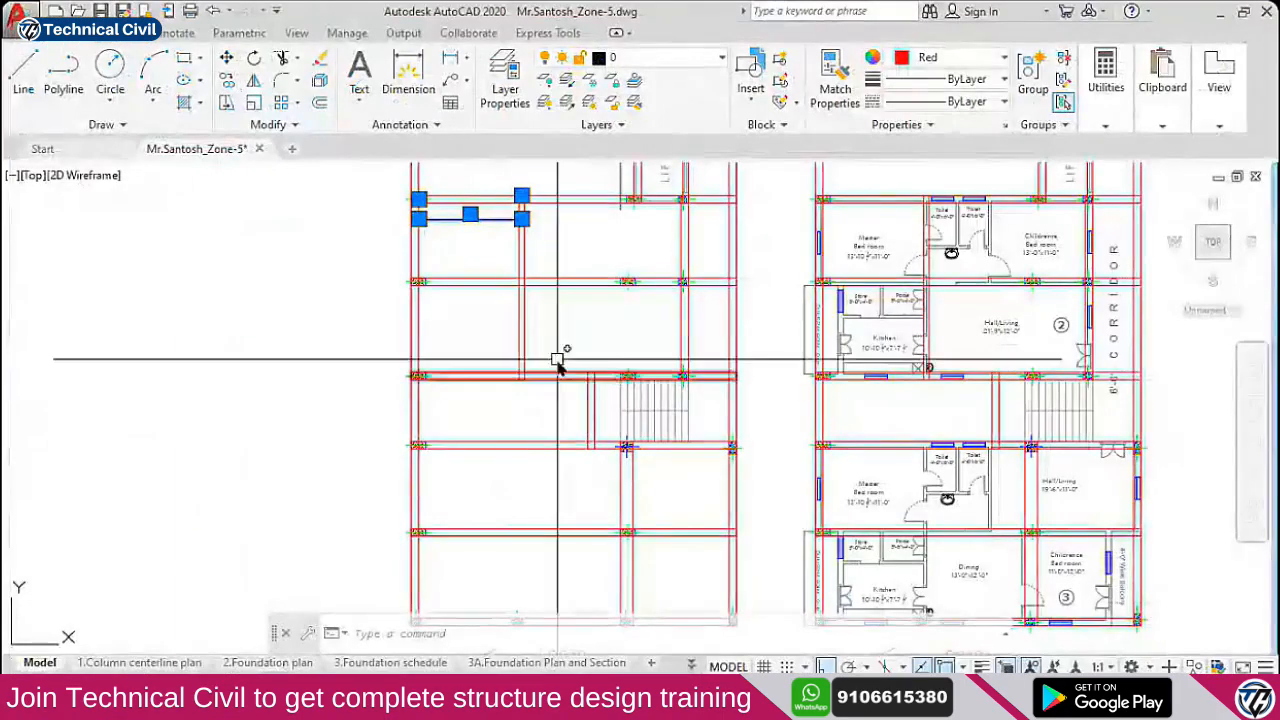
mouse_move(533, 388)
middle_down()
mouse_move(491, 349)
mouse_move(417, 360)
middle_up()
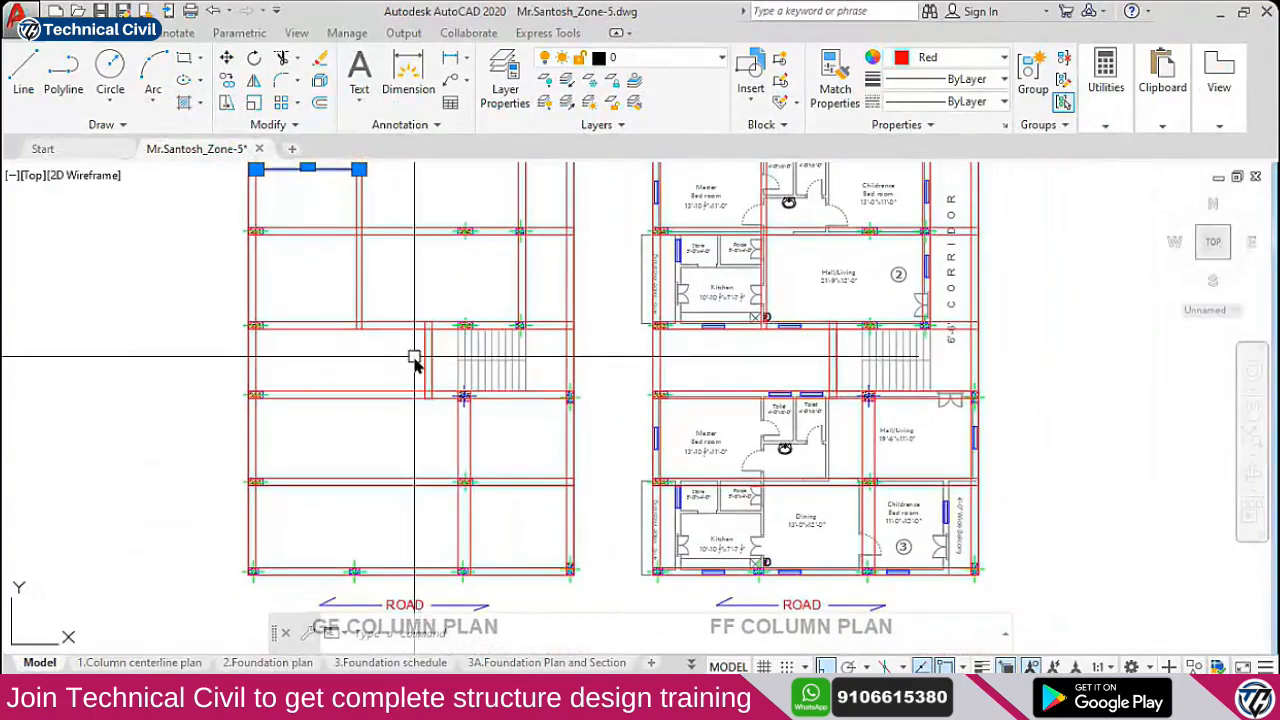
key(alt+Tab)
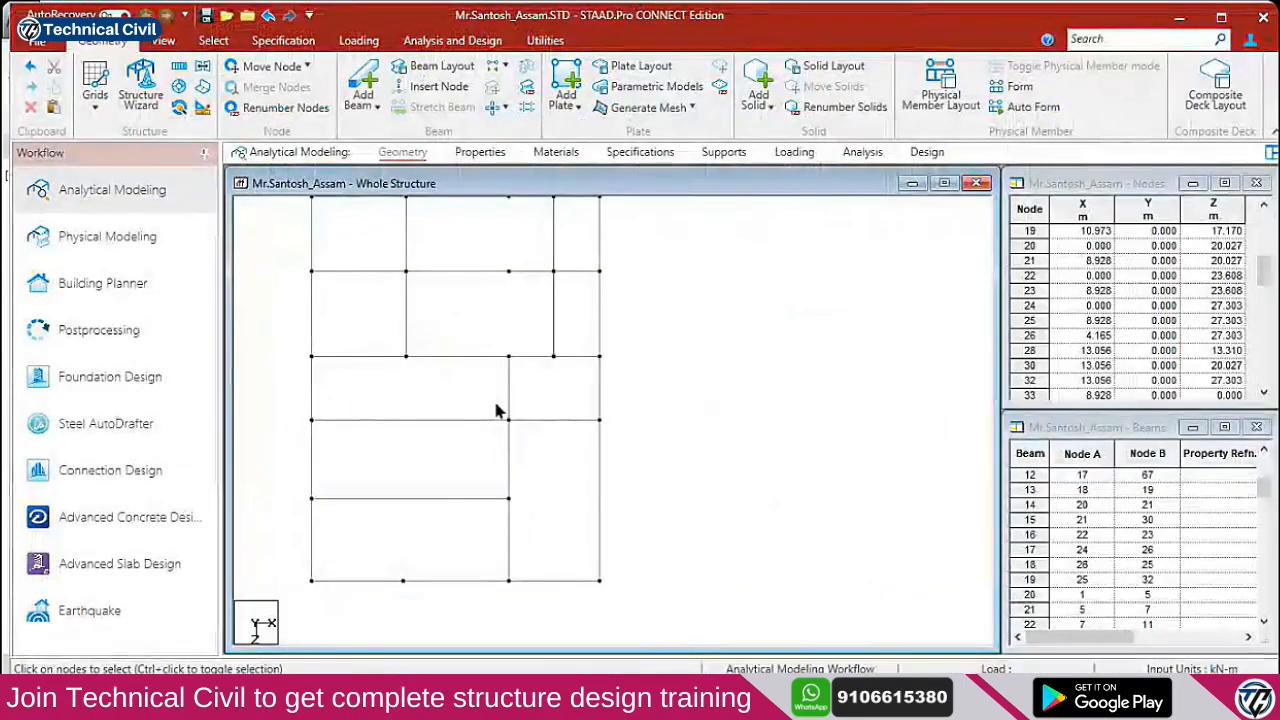
key(alt+Tab)
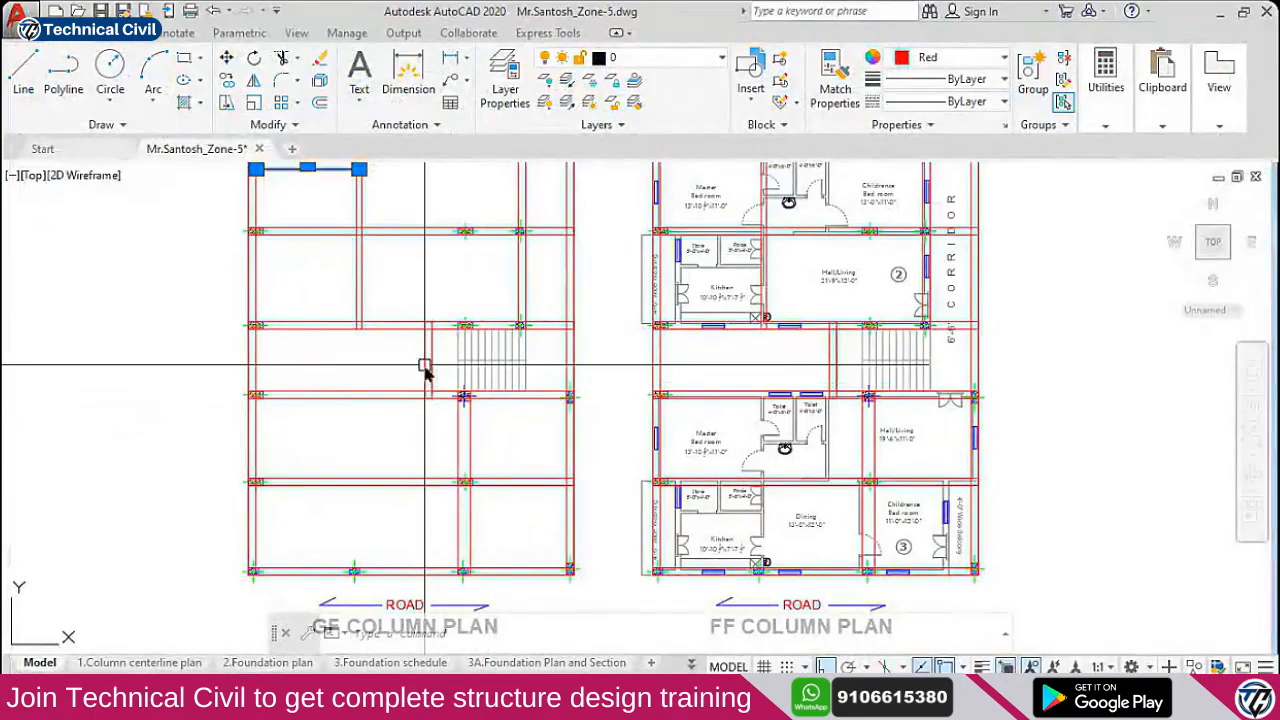
Dimension the horizontal distance from the vertical beam beside the staircase to the staircase column's centre, and switch to Calculator
scroll(429, 360, up, 6)
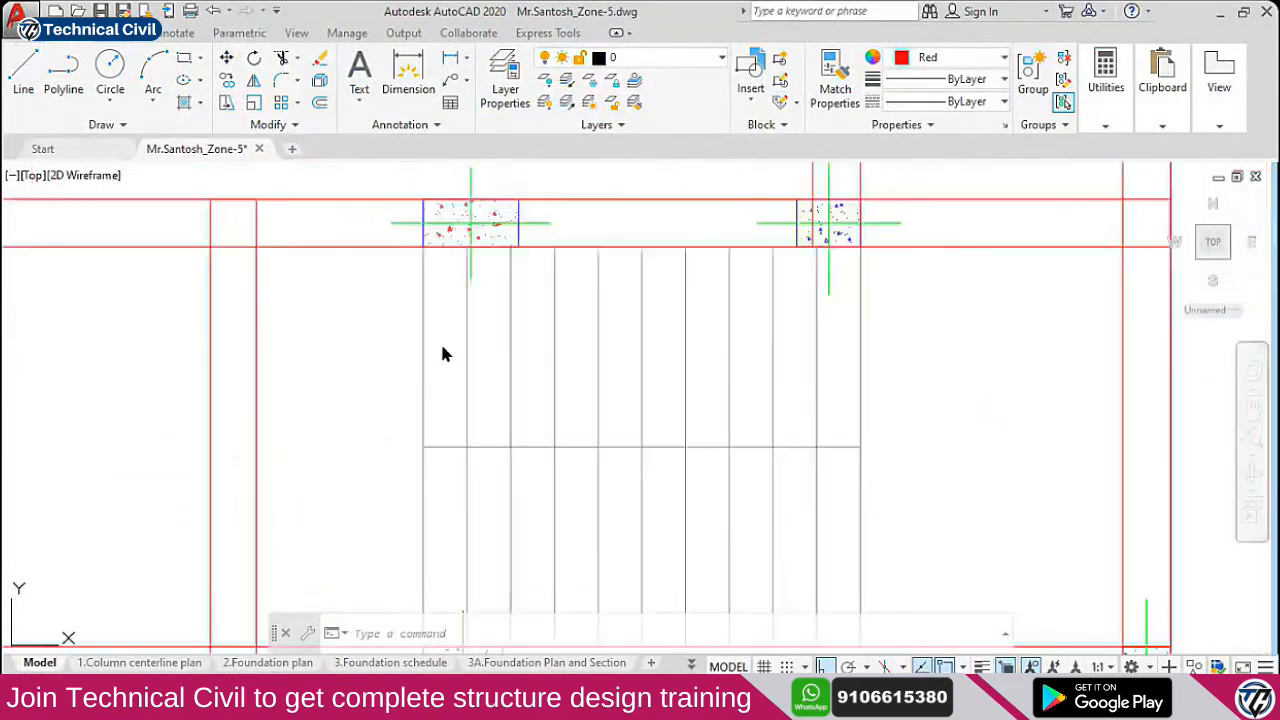
click(408, 72)
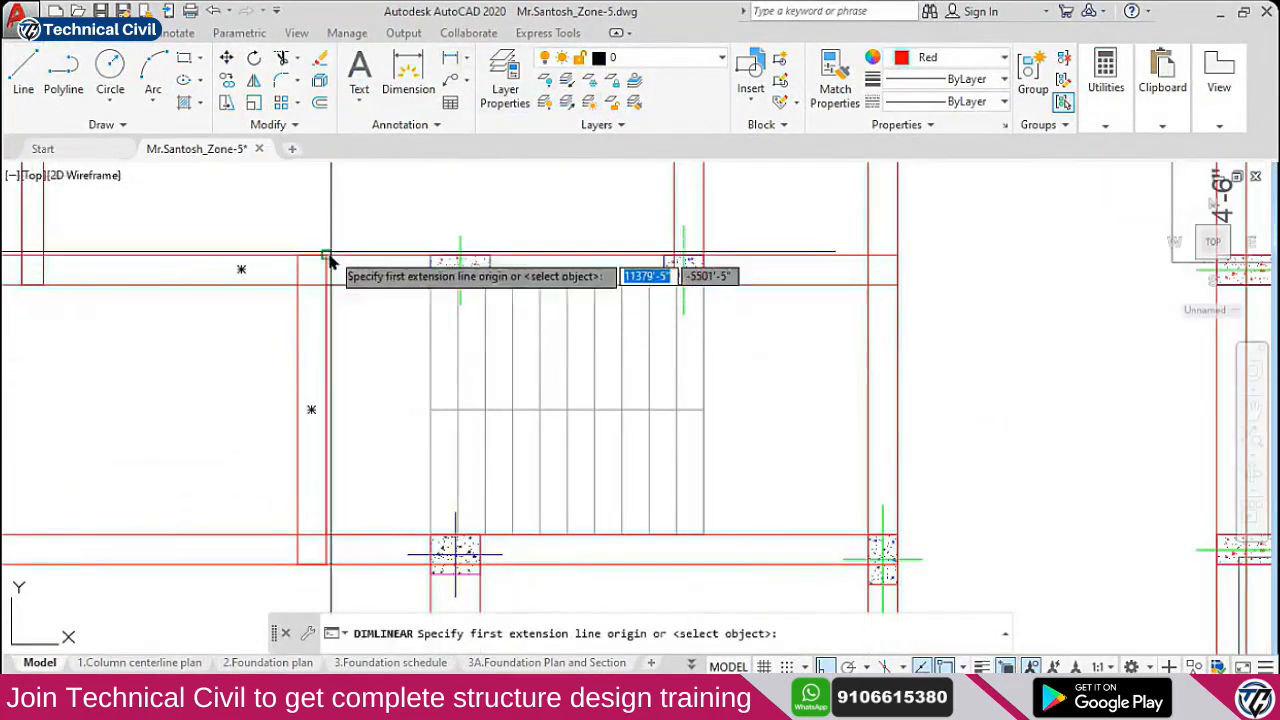
click(312, 258)
click(463, 252)
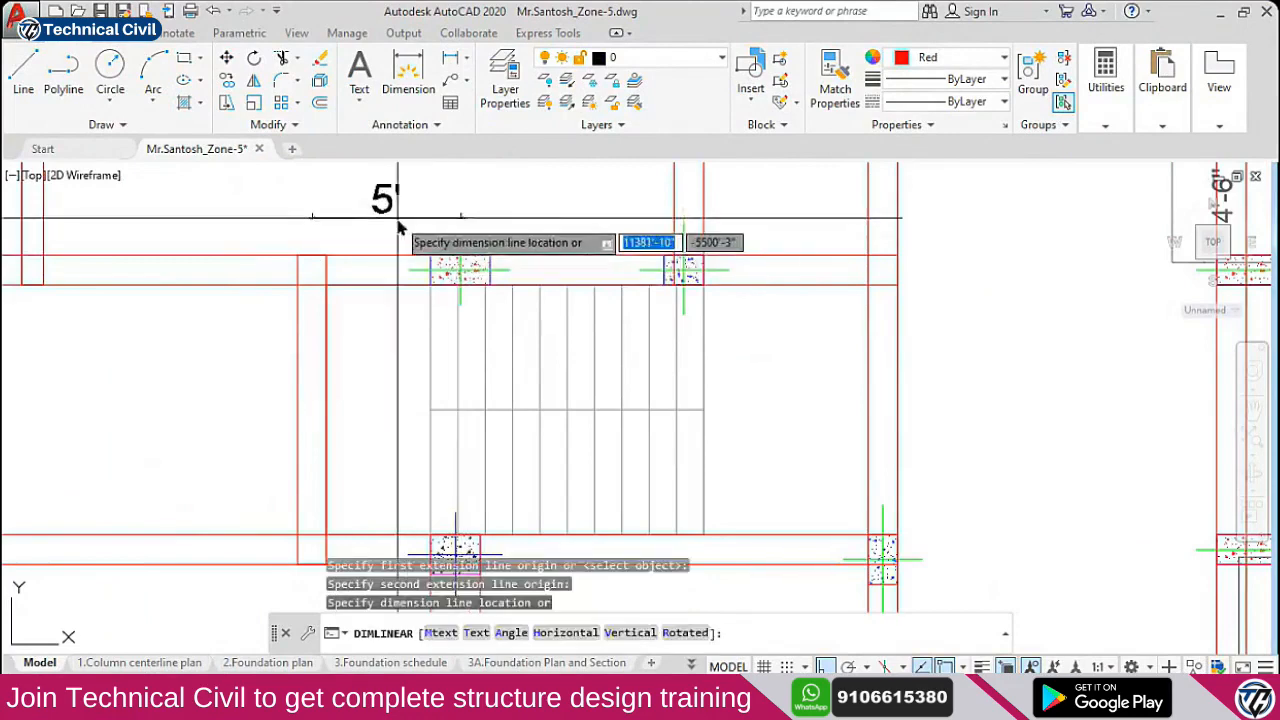
click(408, 230)
scroll(408, 232, down, 2)
key(alt+Tab)
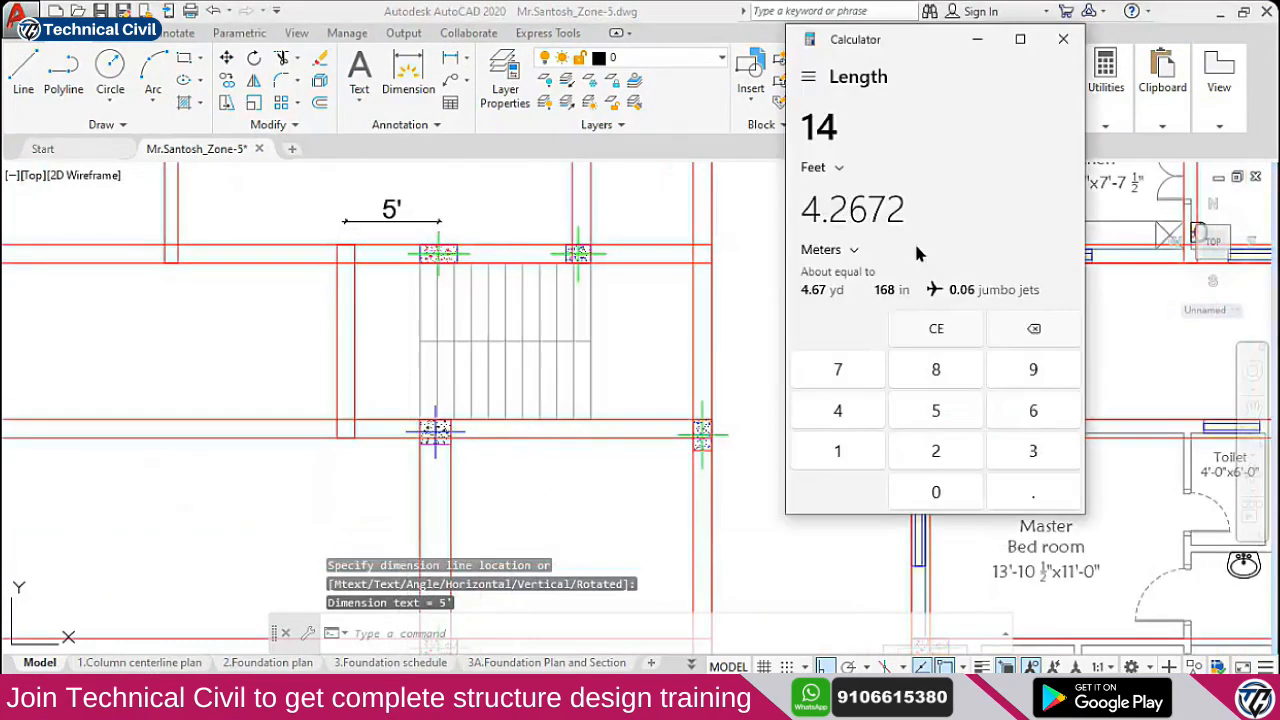
Convert 5 feet to metres in Calculator and switch to the STAAD.Pro model
click(828, 214)
click(811, 135)
text(5)
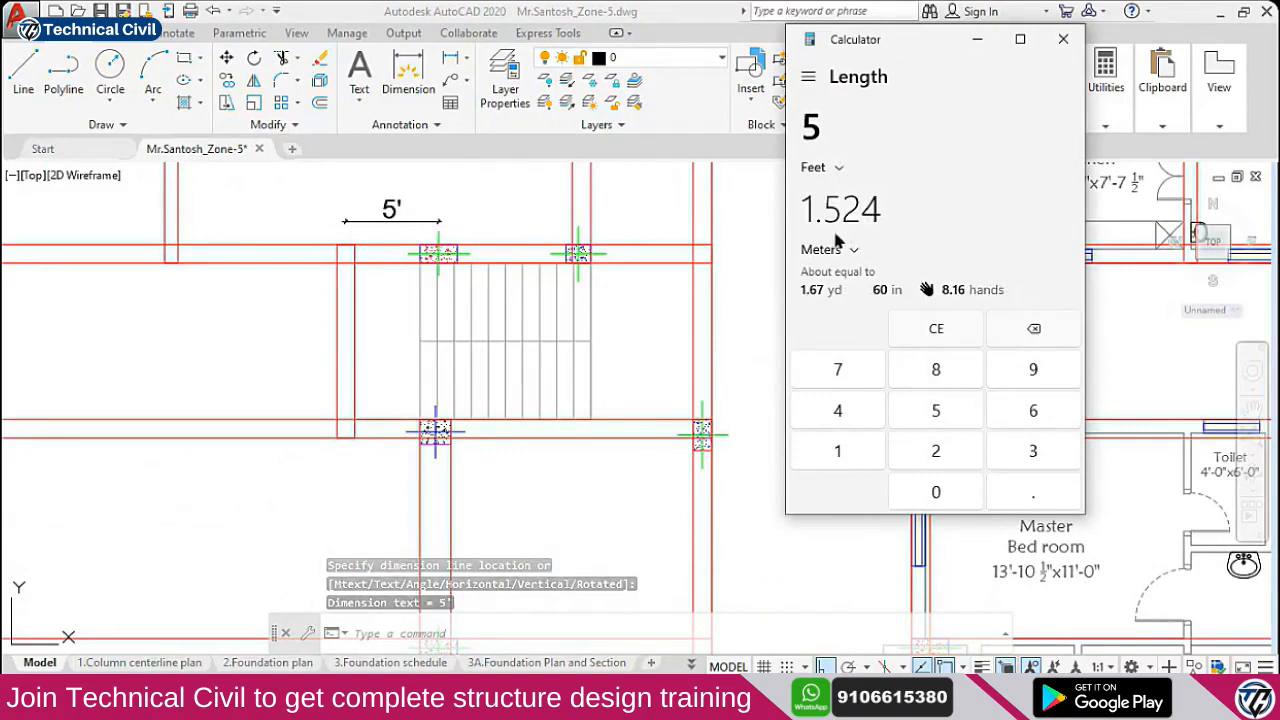
key(alt+Tab)
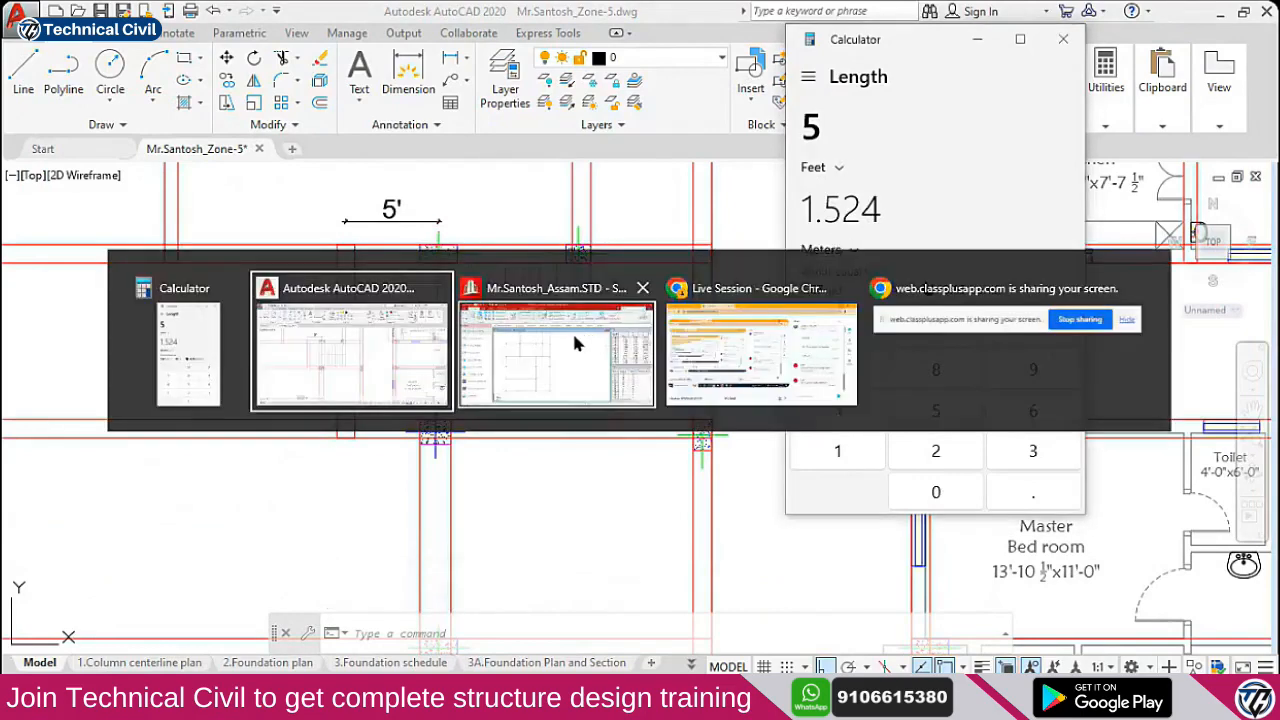
scroll(405, 388, down, 5)
key(alt+Tab)
key(alt+Tab)
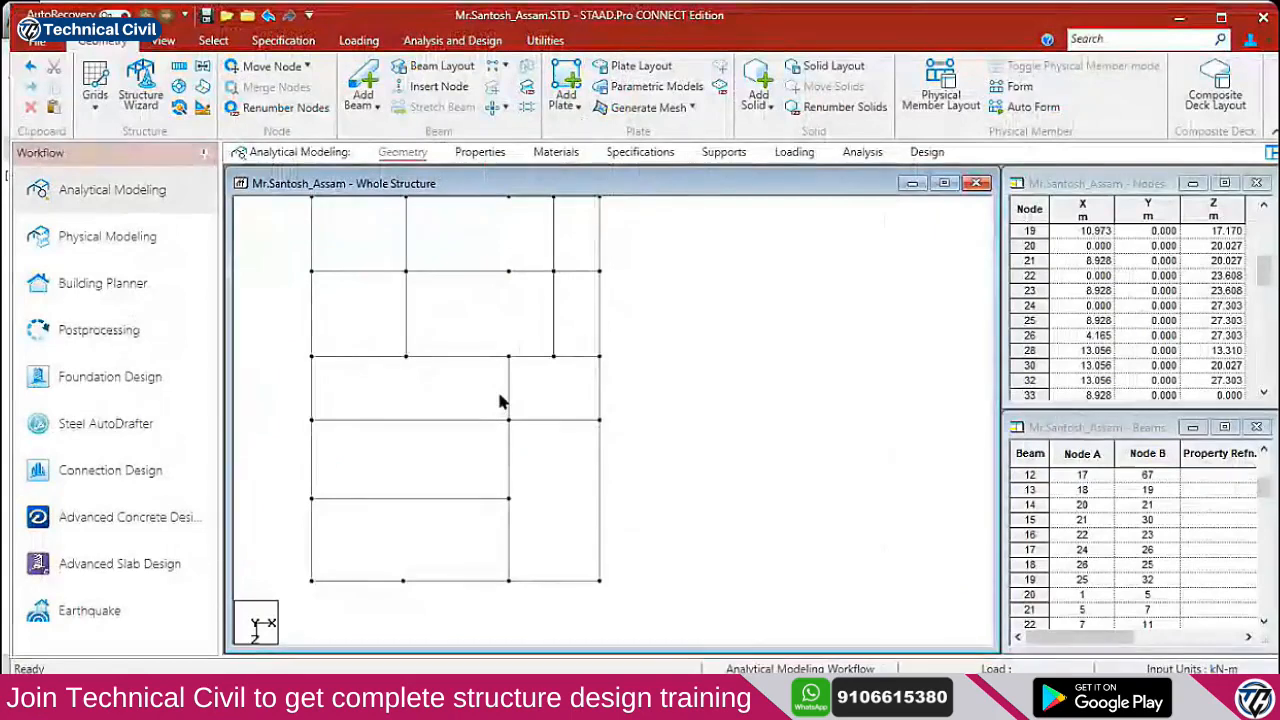
Move the vertical beam at the staircase bay by -1.52 m in X, checking its position against the AutoCAD column plan
click(506, 400)
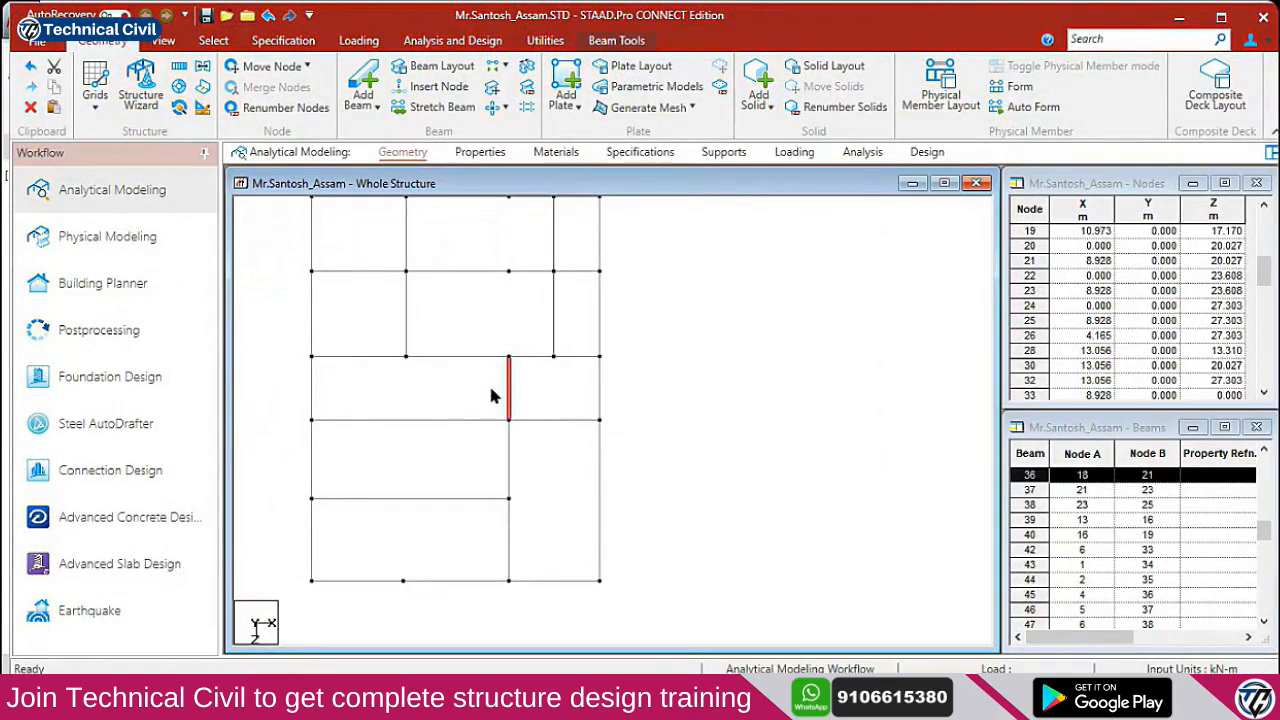
key(F2)
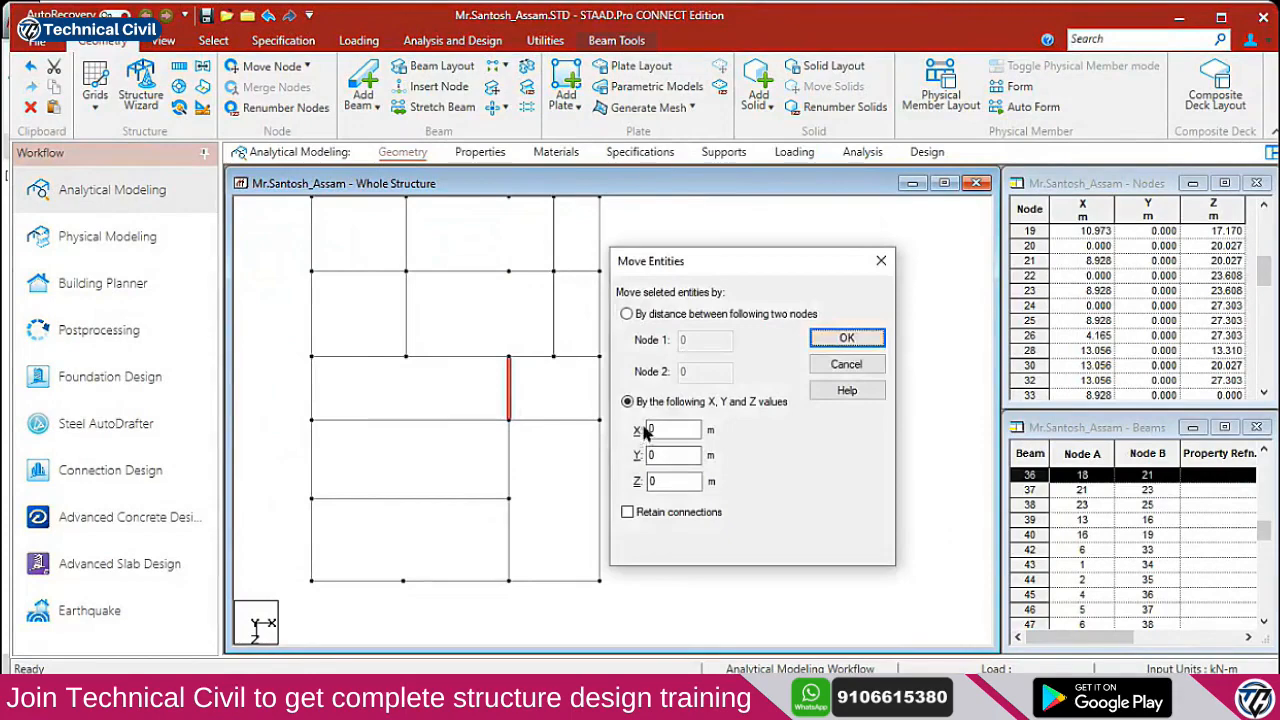
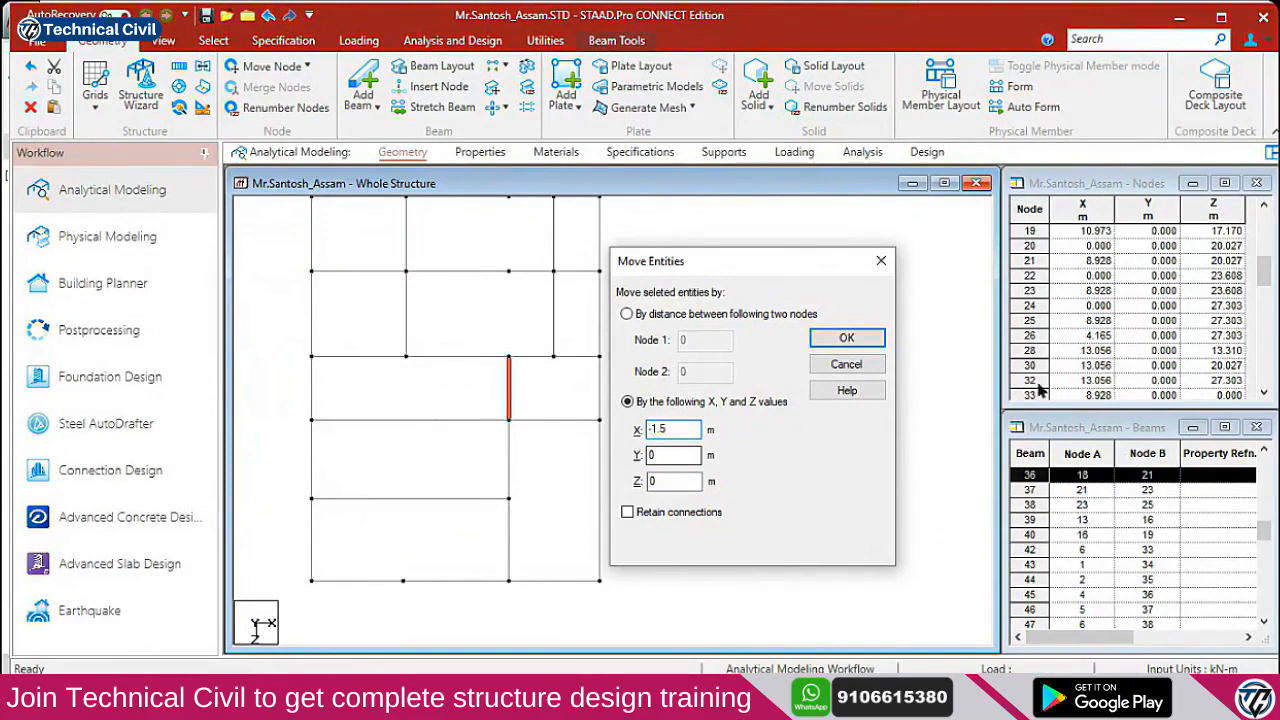
key(alt+Tab)
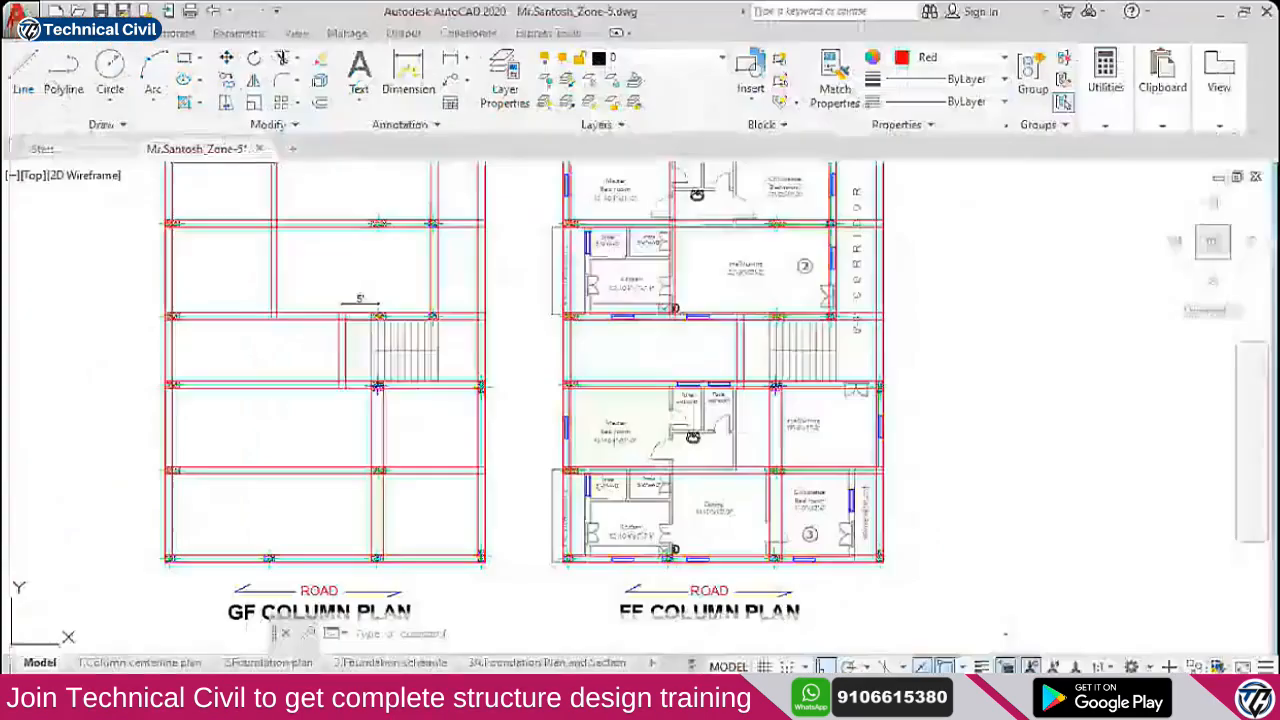
key(alt+Tab)
key(Tab)
key(alt+Tab)
key(Tab)
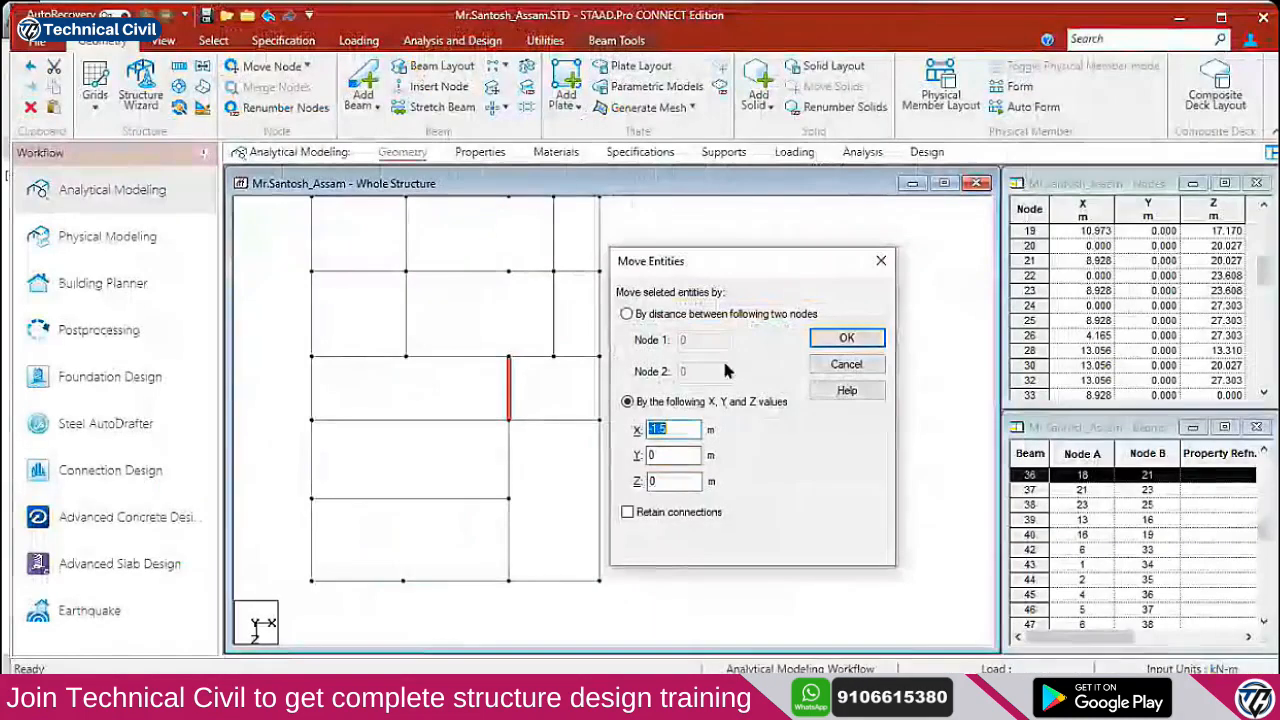
click(687, 430)
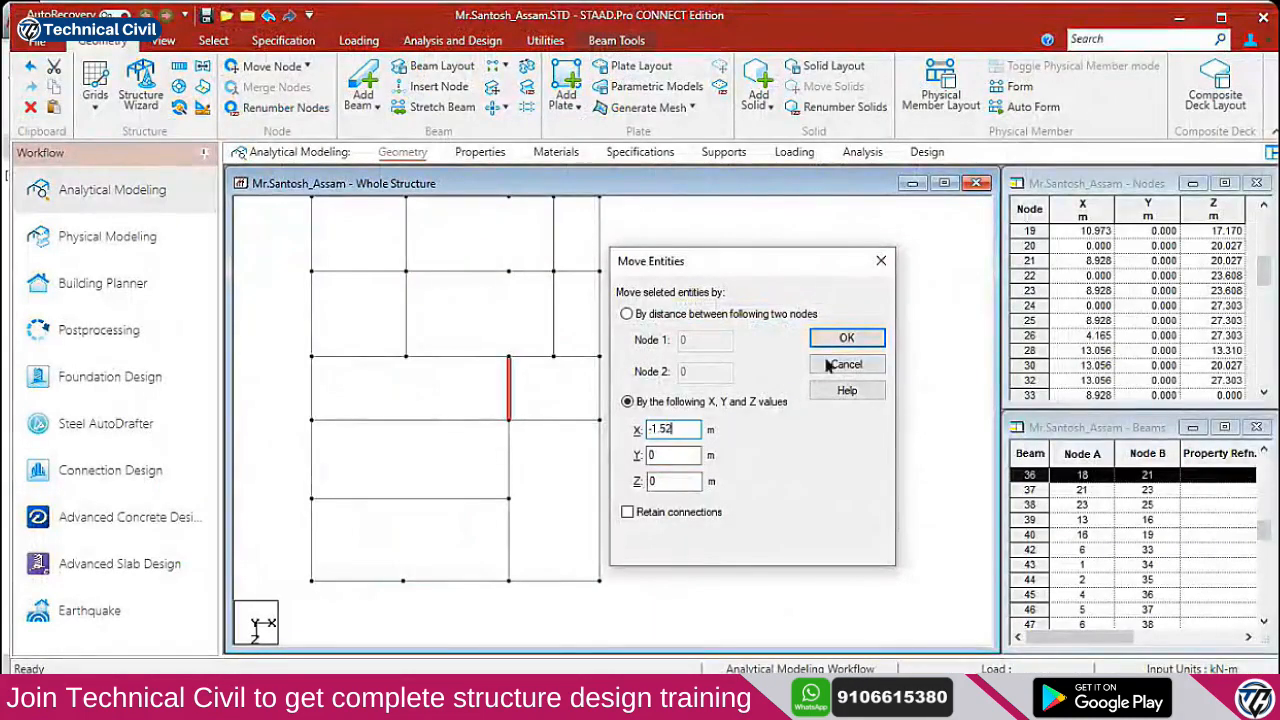
click(698, 393)
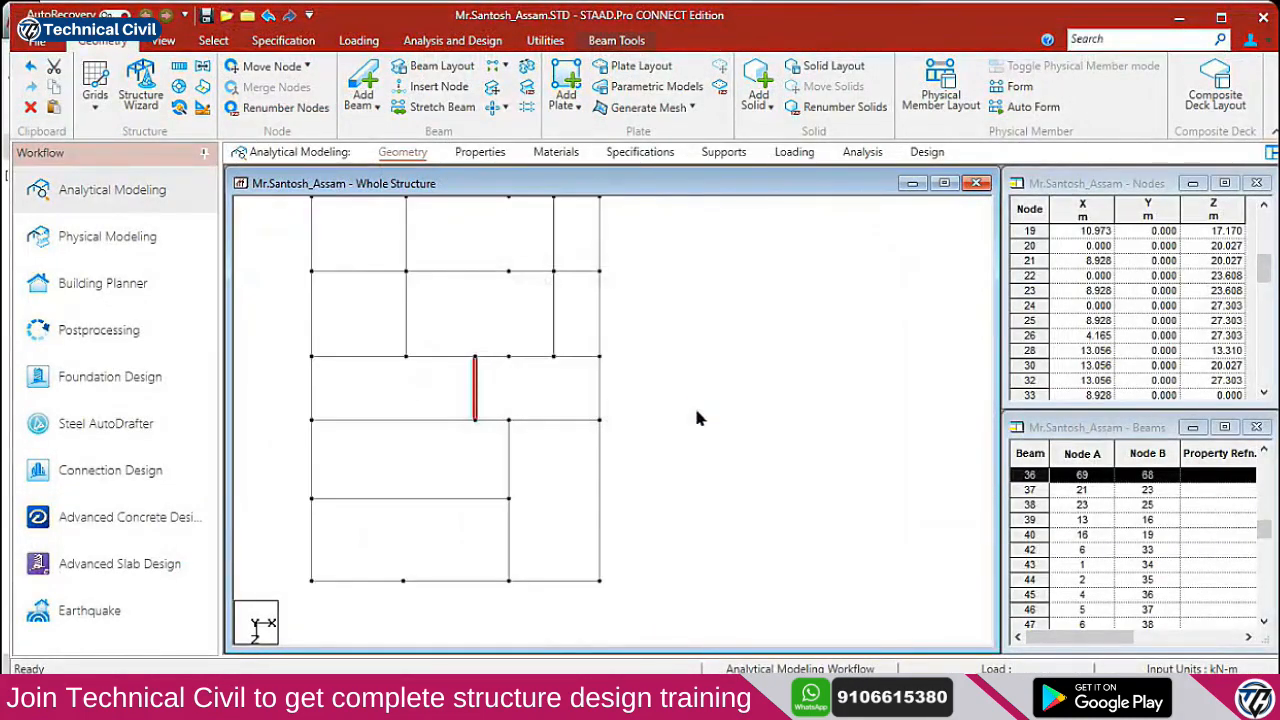
click(689, 413)
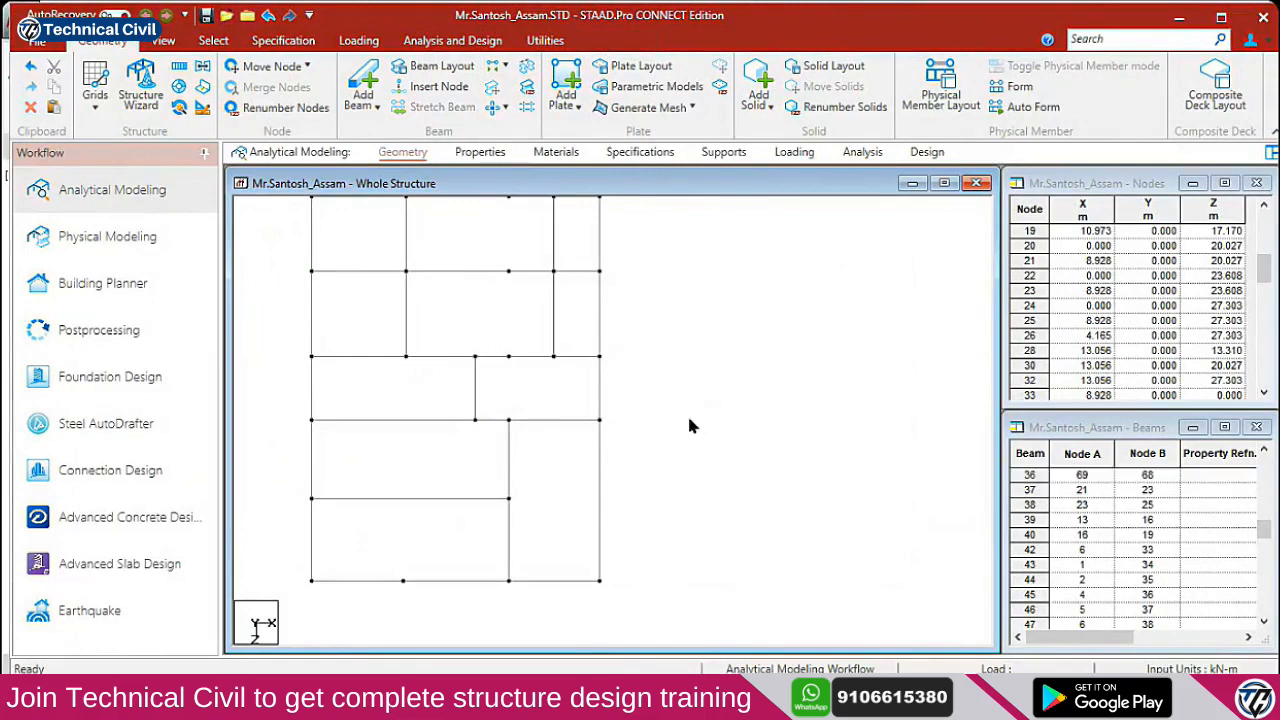
Compare the beams in the lower bays of the STAAD.Pro model with the GF and FF column plans in AutoCAD
key(alt+Tab)
key(alt+Tab)
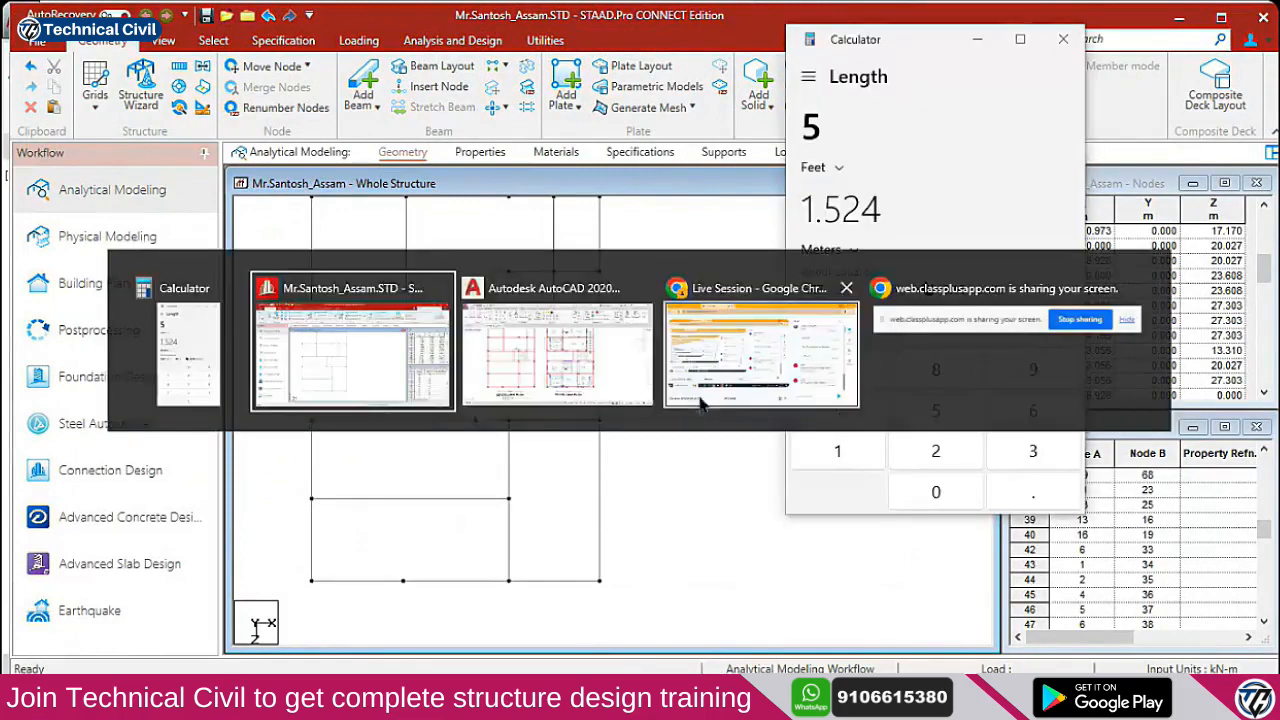
click(575, 398)
scroll(452, 457, down, 2)
scroll(445, 425, up, 2)
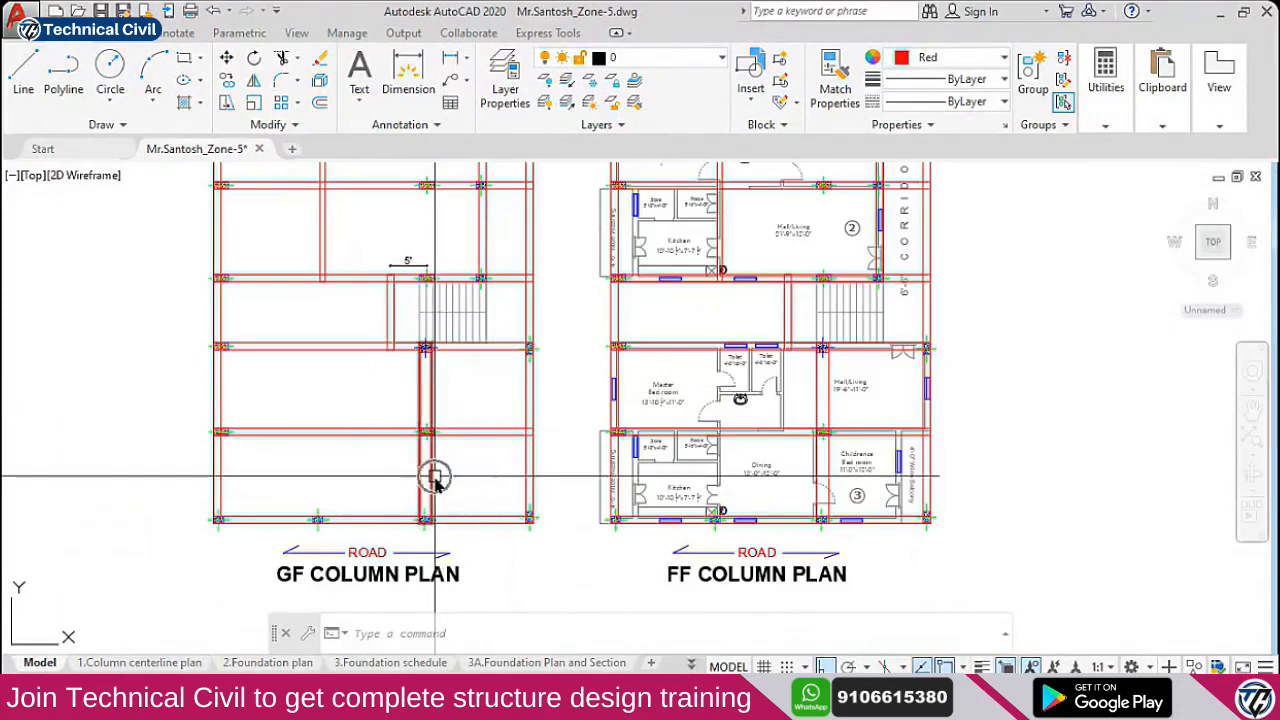
key(alt+Tab)
key(alt+Tab)
key(alt+Tab)
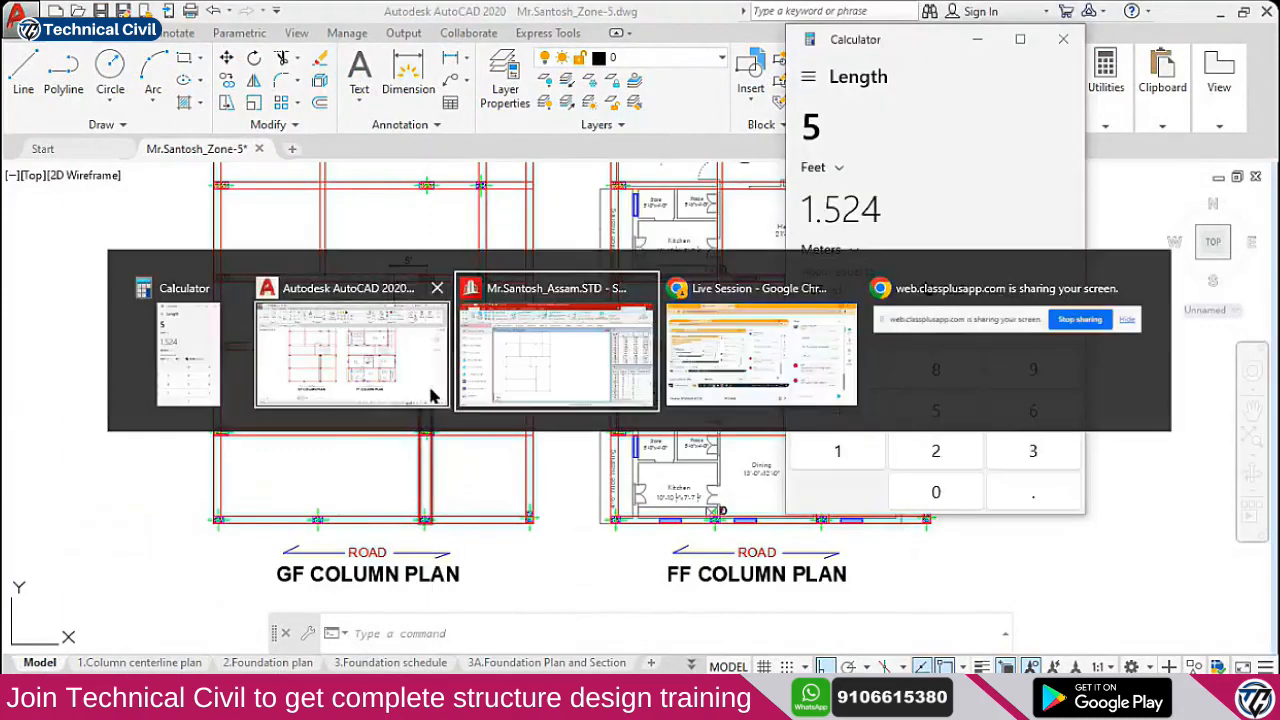
click(507, 468)
click(511, 543)
key(alt+Tab)
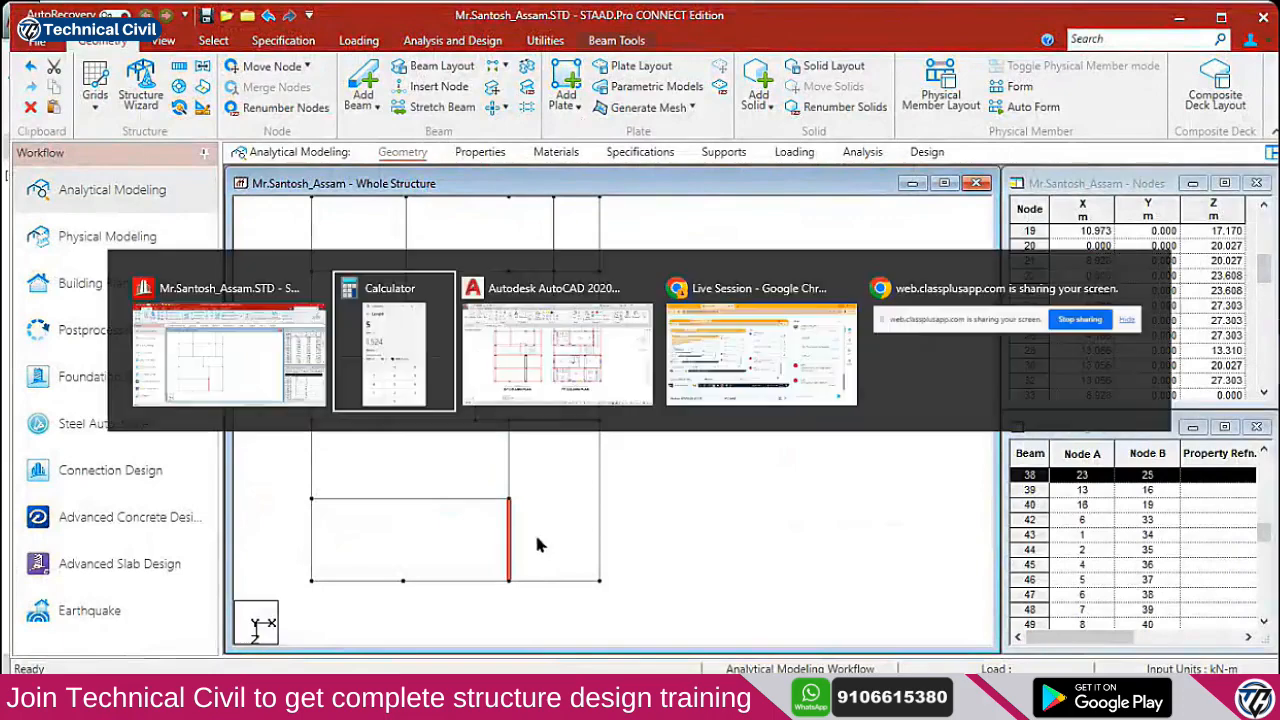
key(alt+Tab)
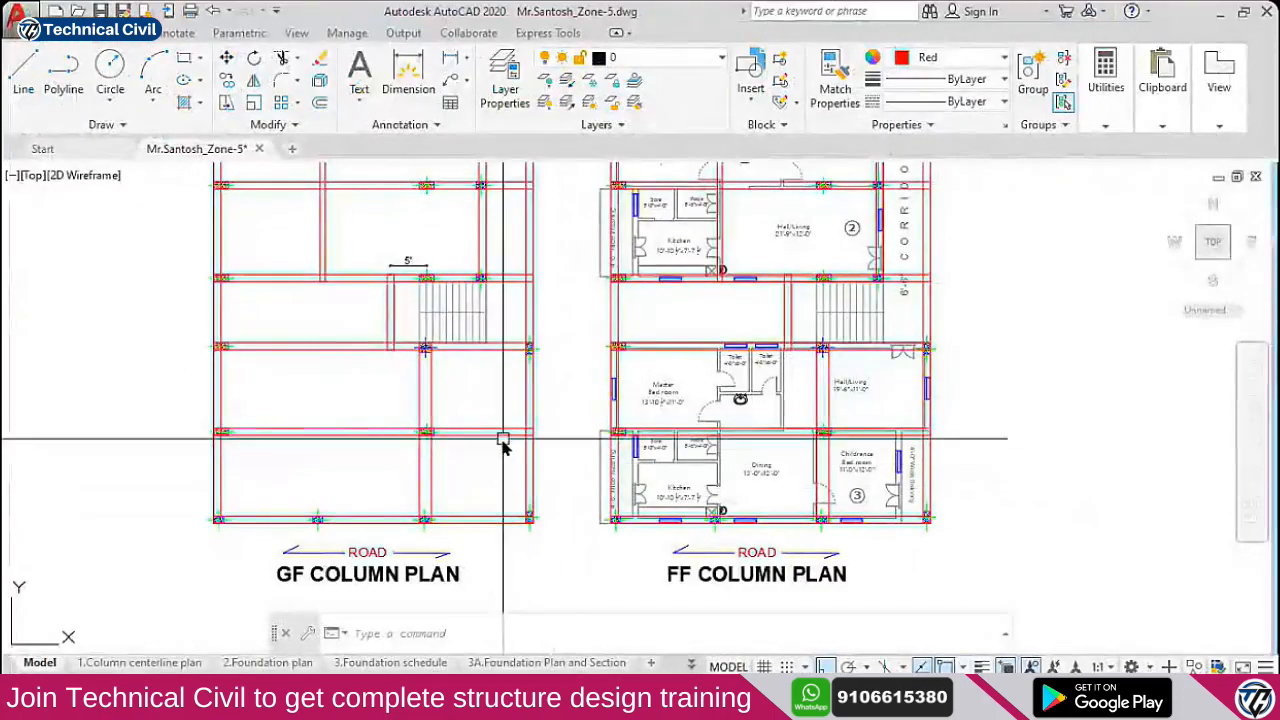
click(873, 438)
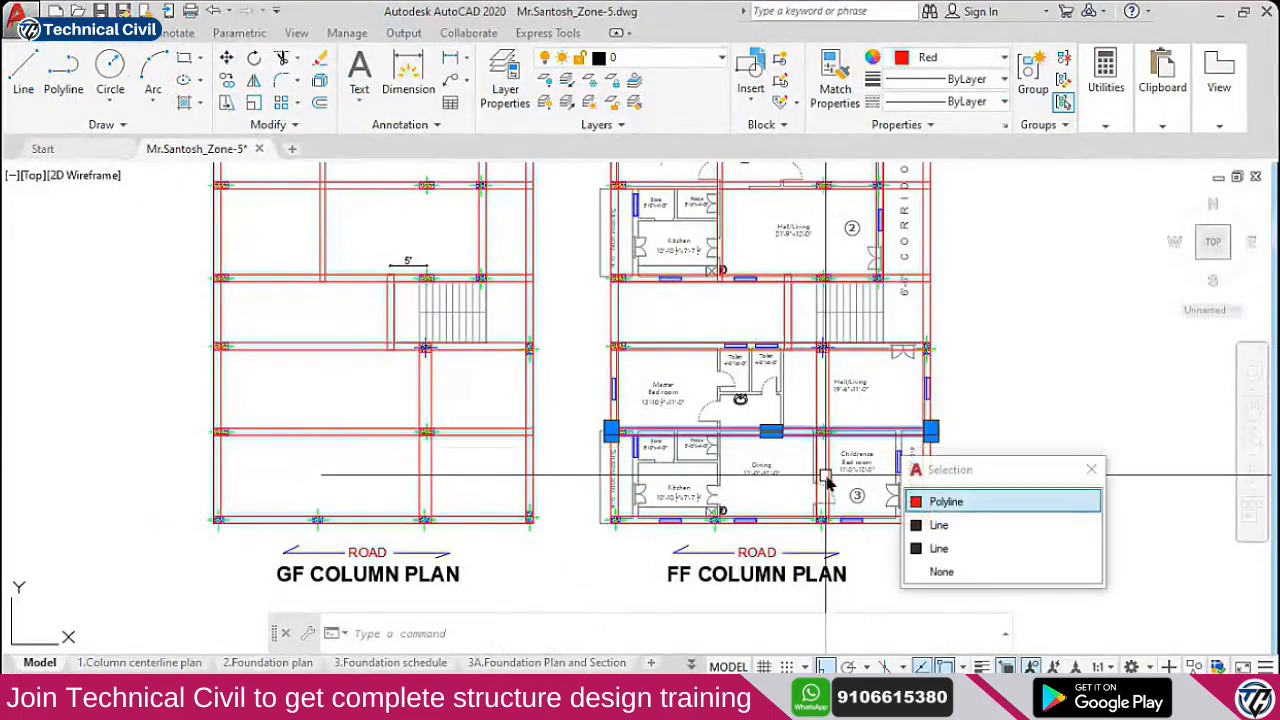
key(alt+Tab)
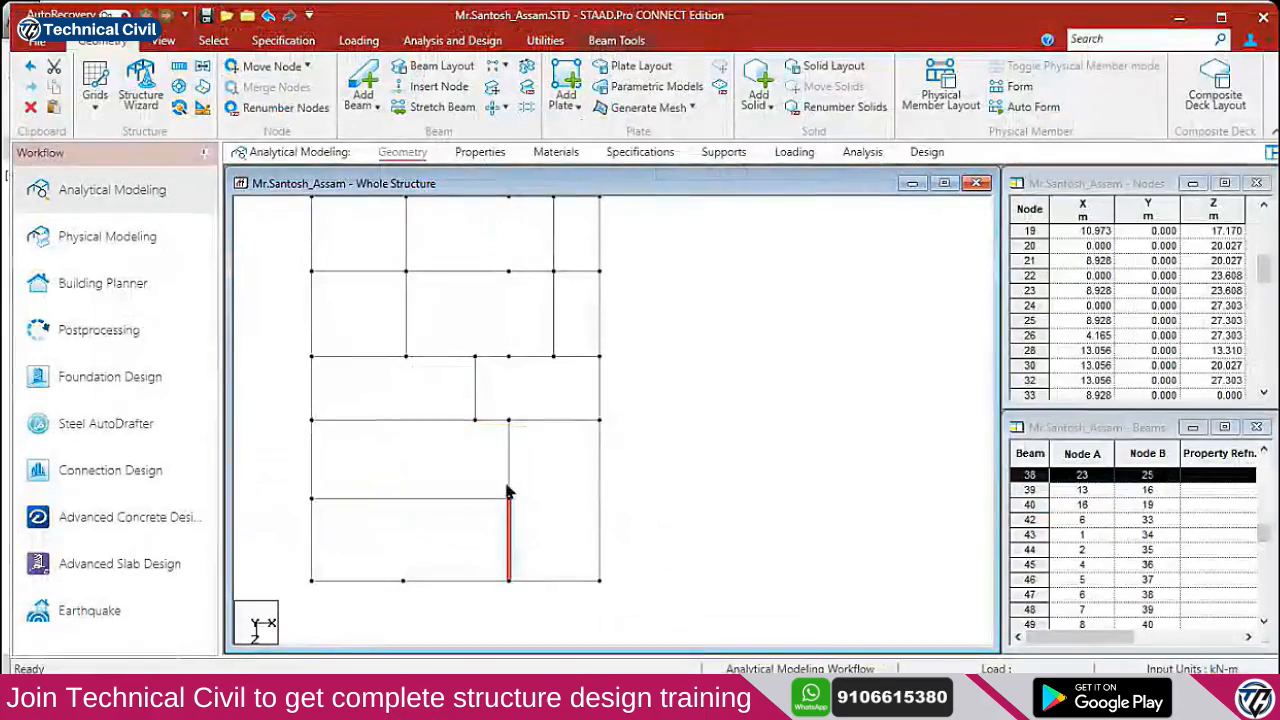
Stretch horizontal beam 16 to the existing outer-edge member 31
click(482, 497)
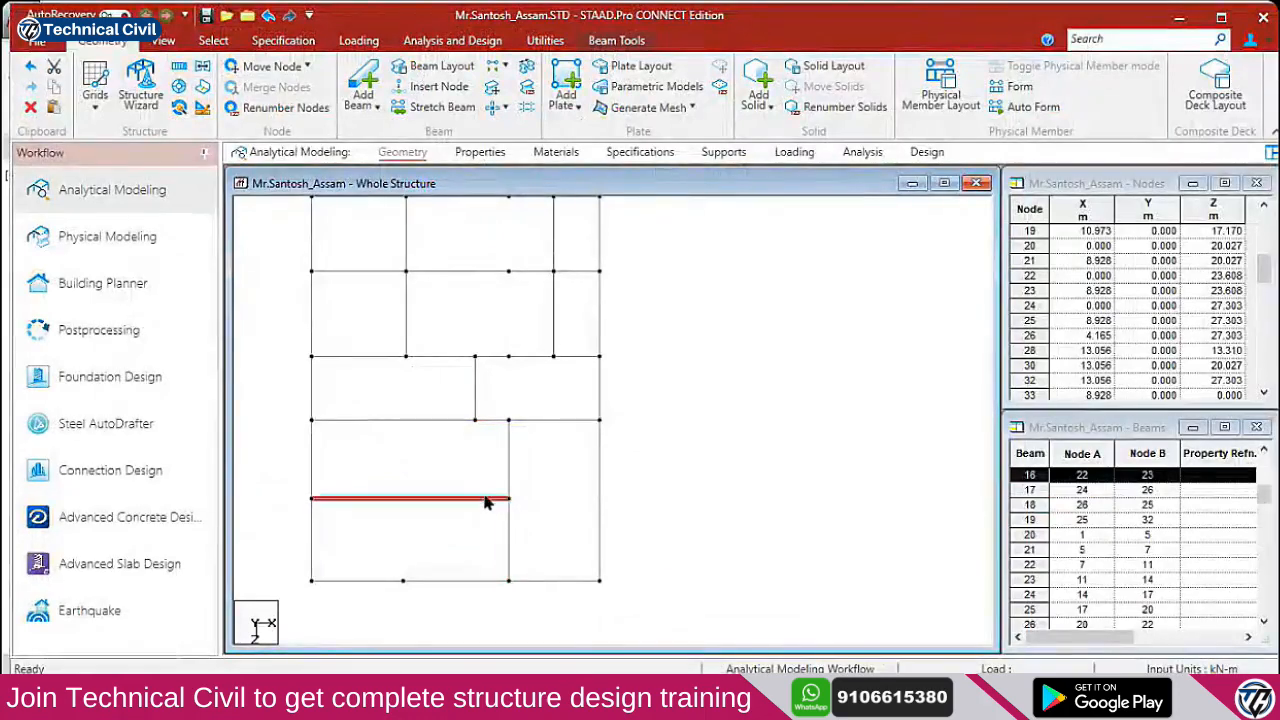
click(440, 107)
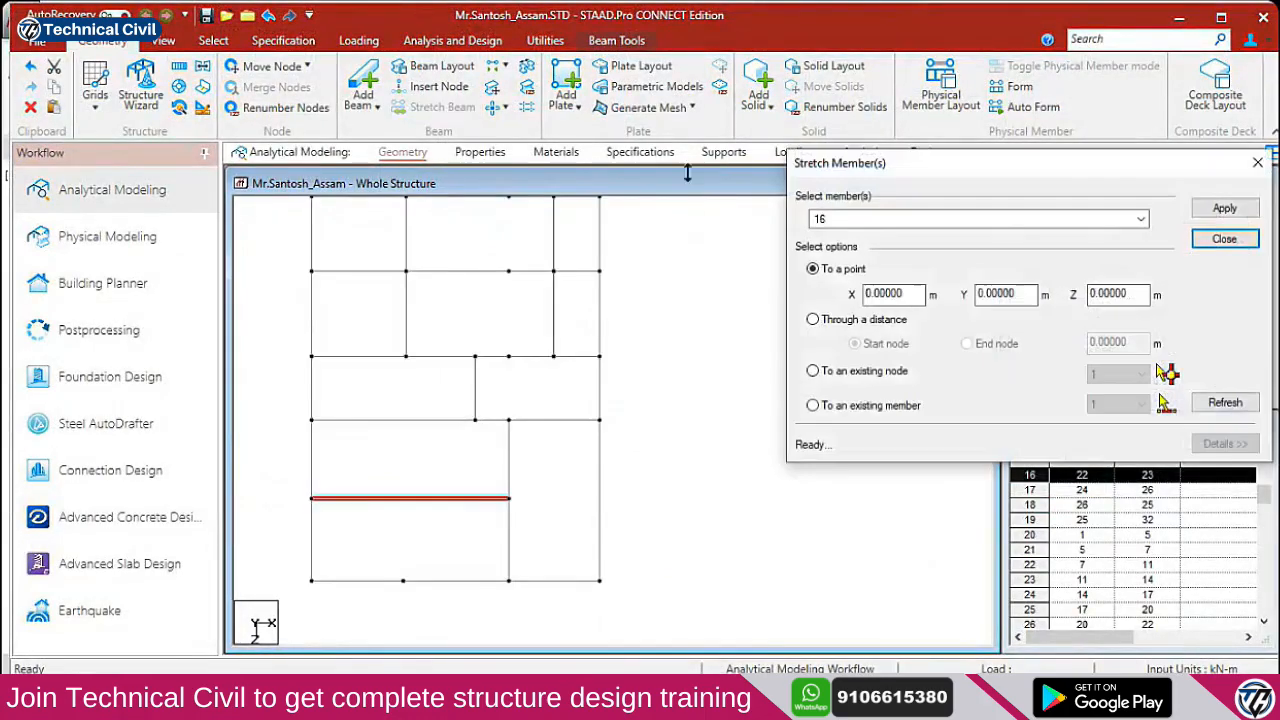
click(889, 405)
click(1164, 403)
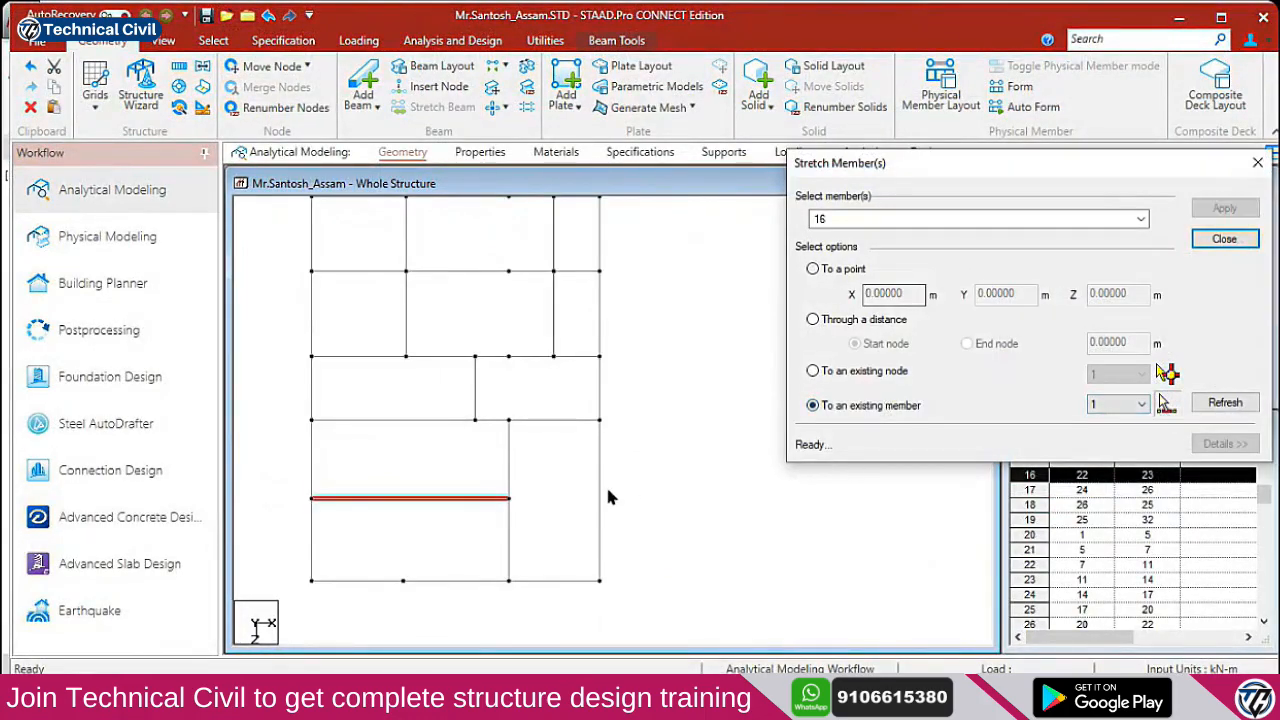
click(600, 484)
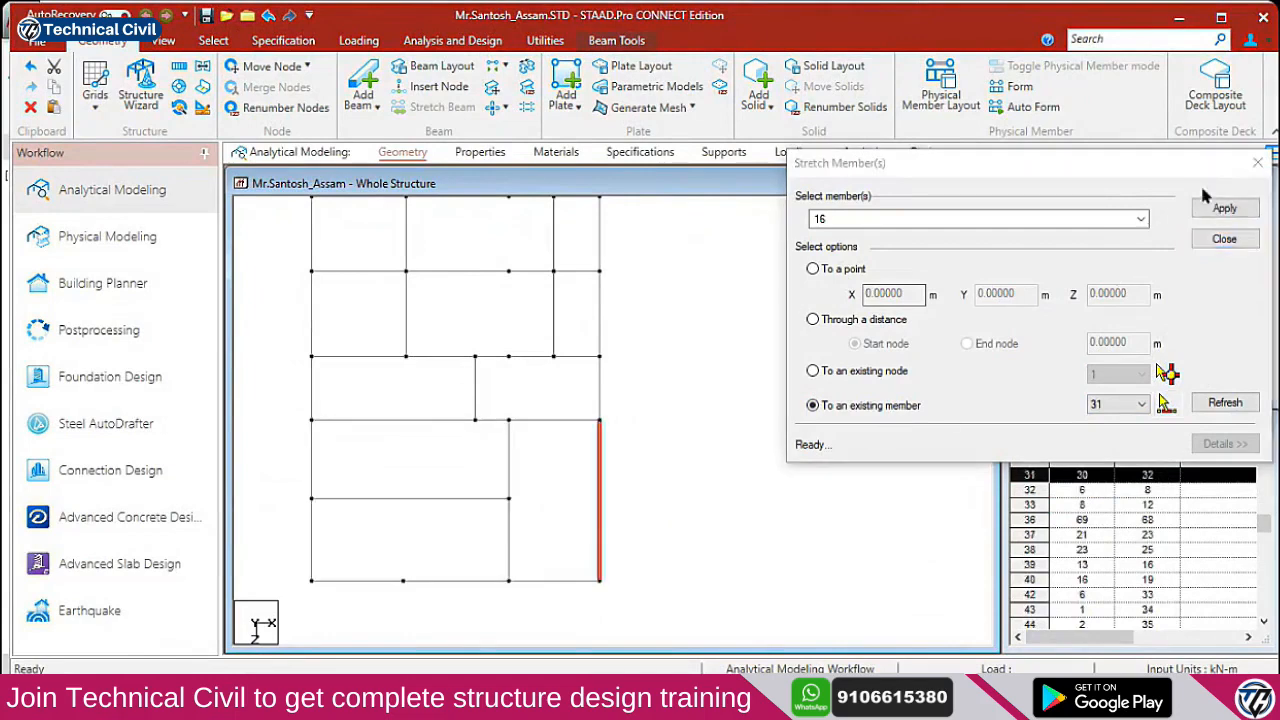
click(1225, 208)
Compare the whole beam layout with both column plans in AutoCAD and close the member stretching dialog in STAAD.Pro
scroll(453, 544, down, 3)
middle_drag(515, 453, 531, 509)
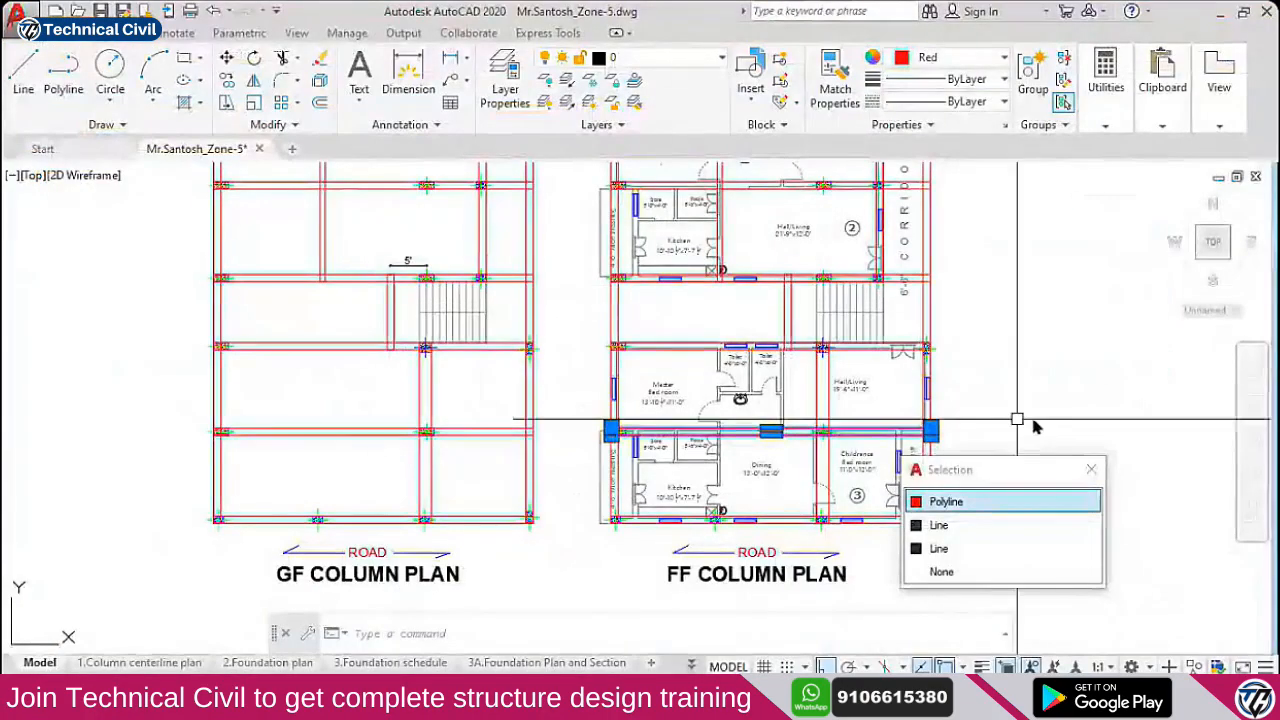
click(985, 365)
scroll(617, 393, down, 3)
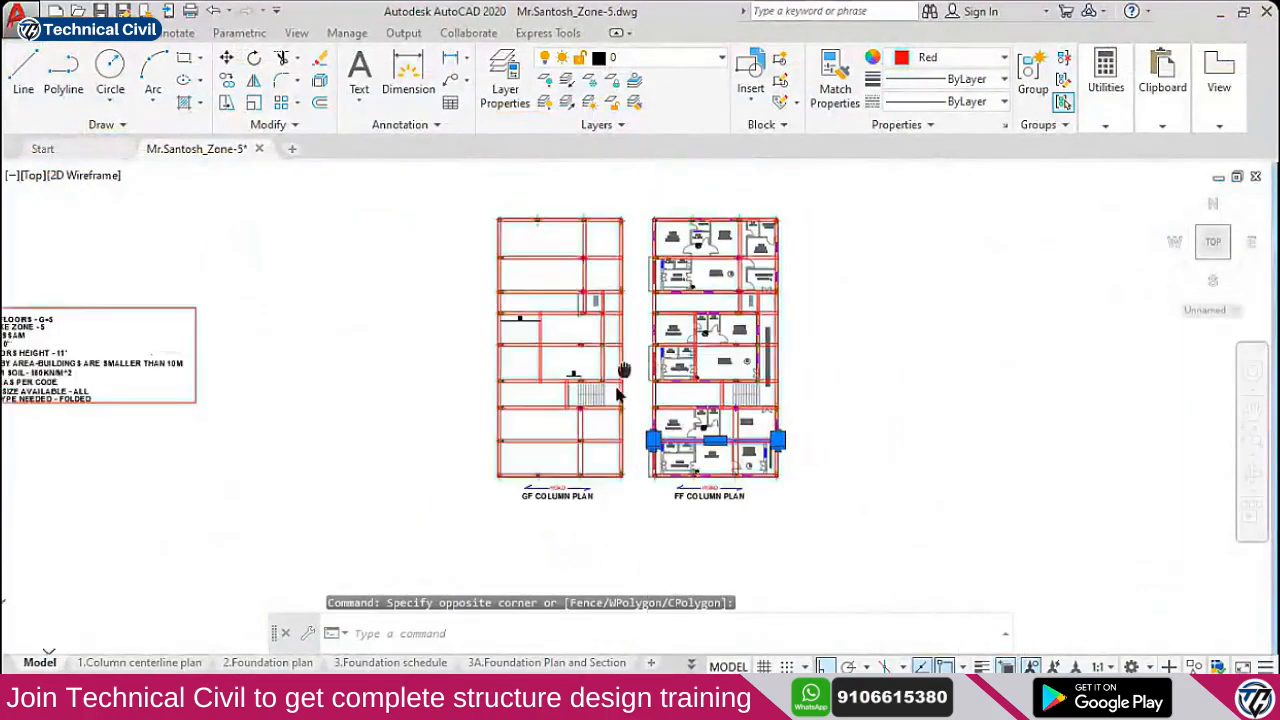
scroll(617, 393, up, 3)
key(alt+Tab)
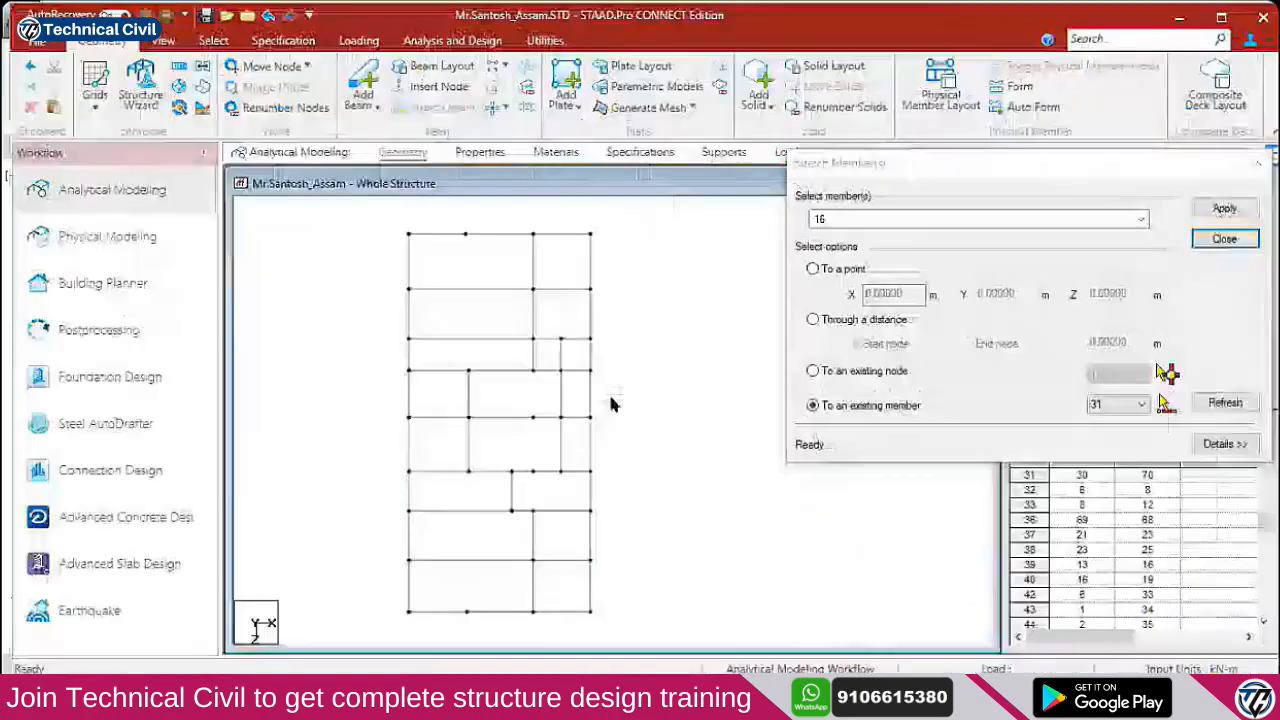
click(1224, 238)
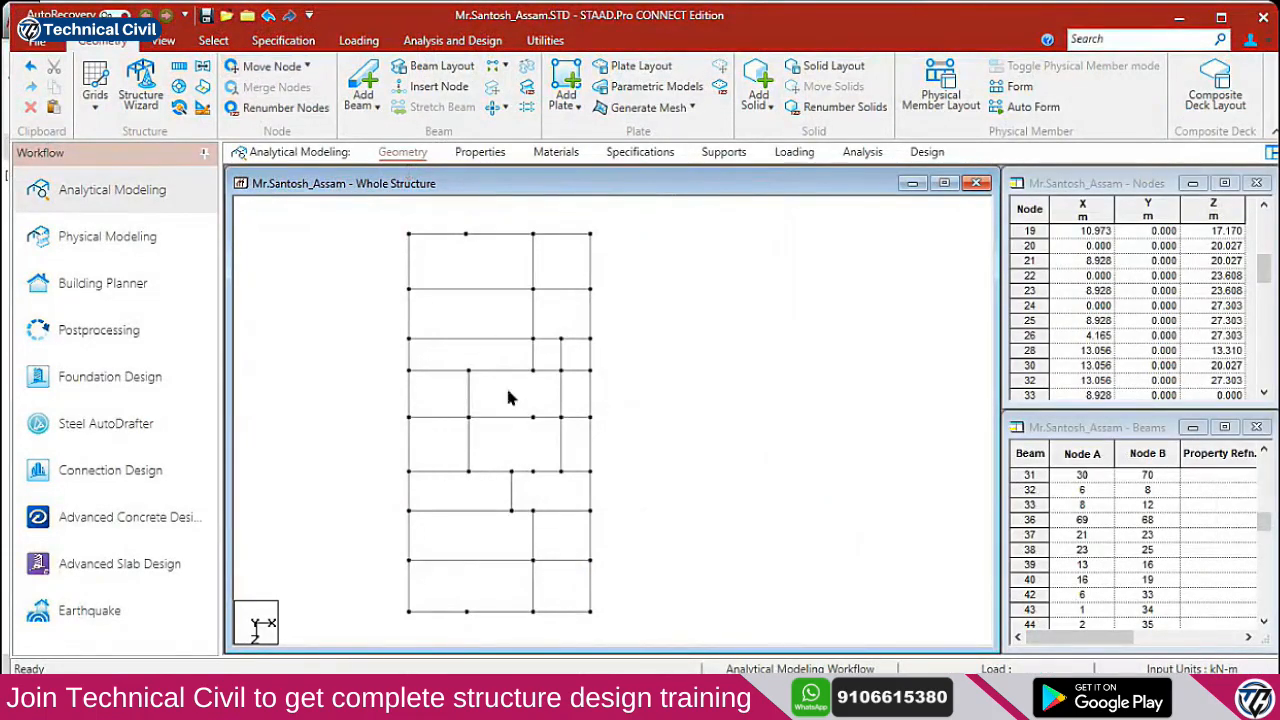
Show the structure in side elevation and select all beams at the upper level above the columns
click(163, 40)
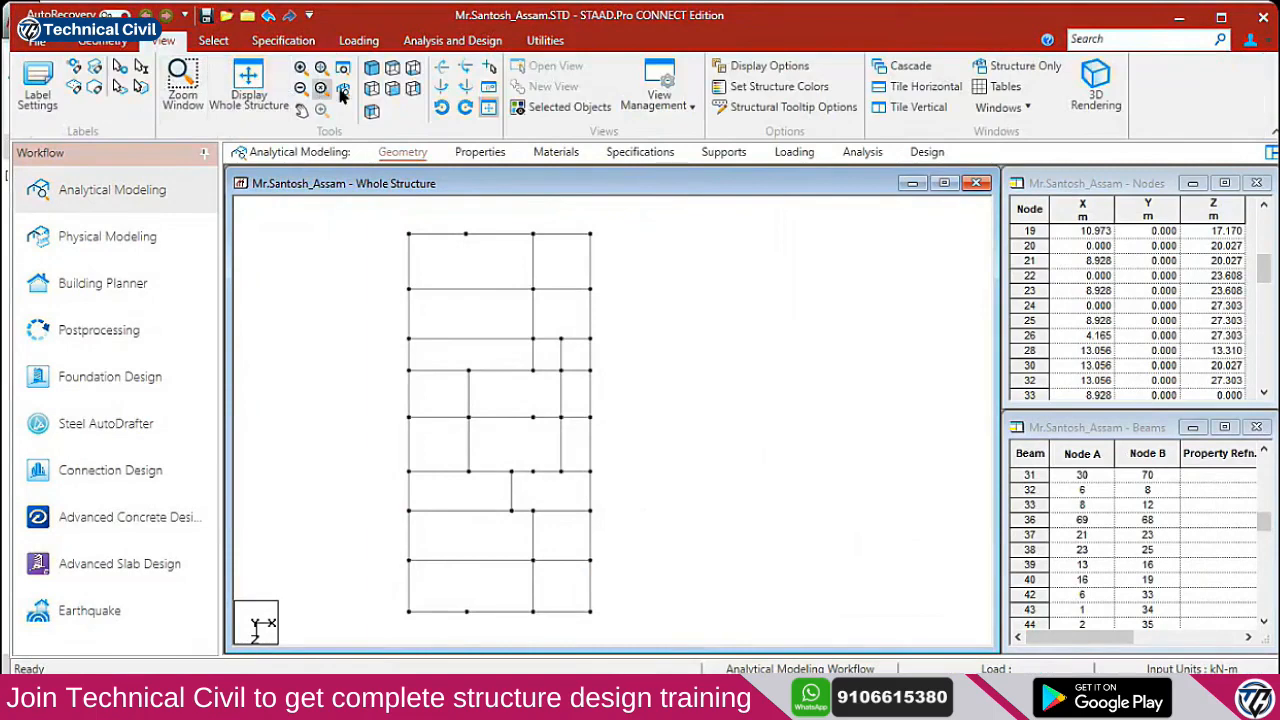
click(371, 89)
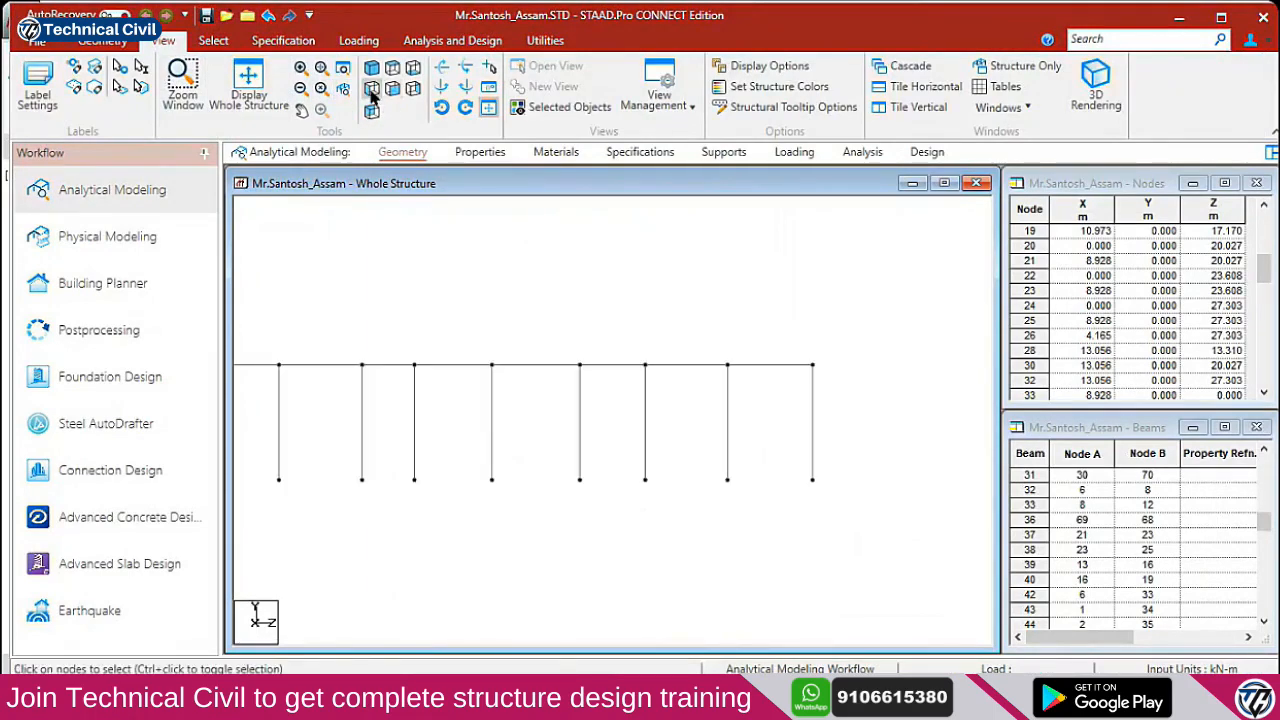
click(371, 89)
scroll(591, 267, down, 3)
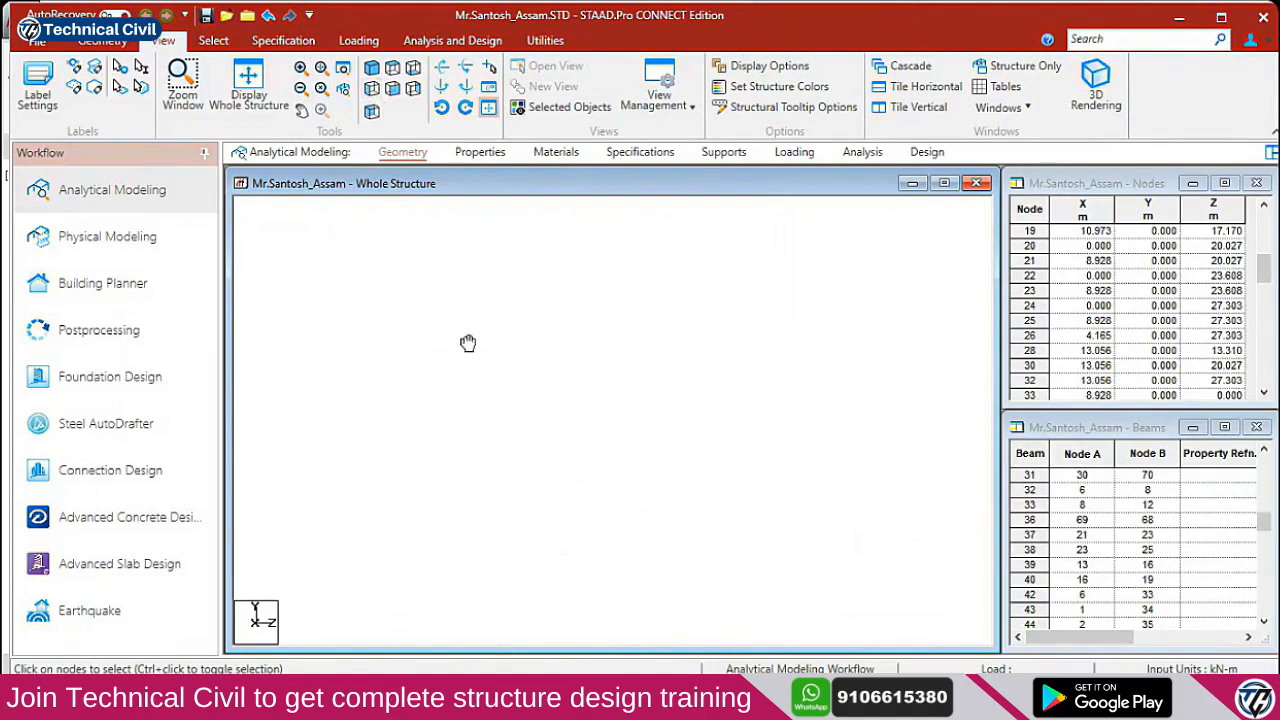
drag(277, 337, 840, 402)
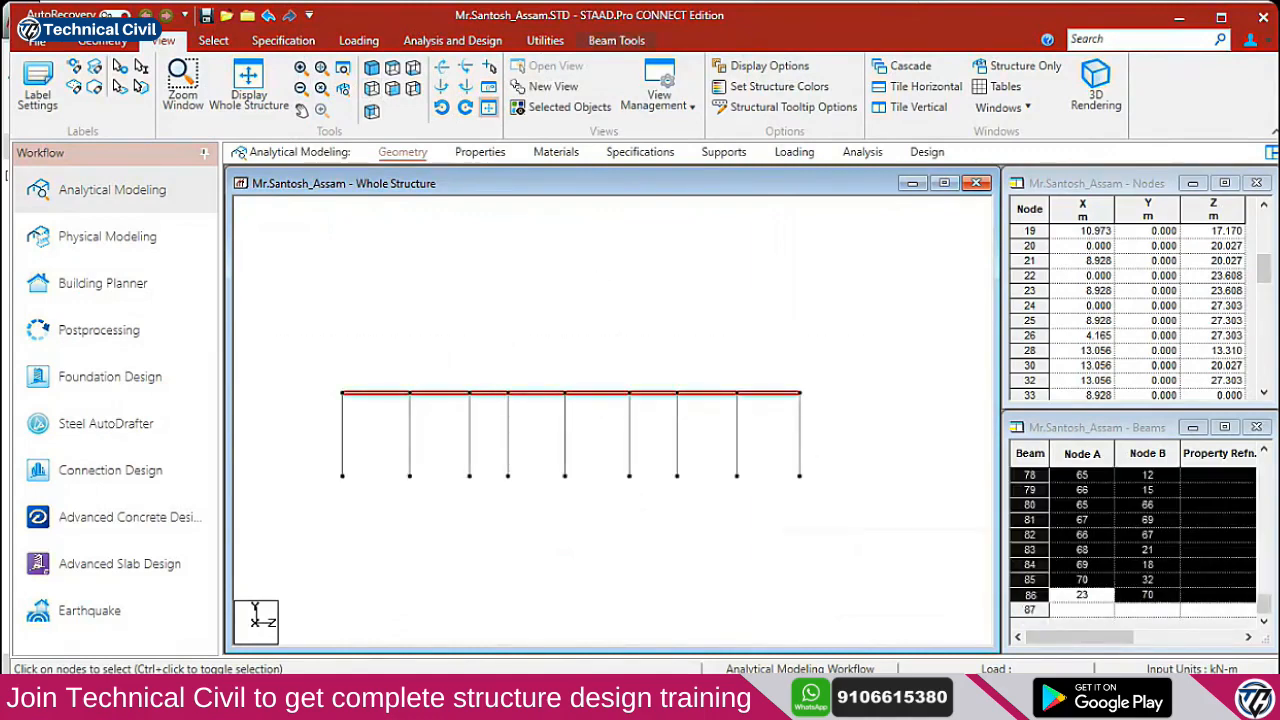
Convert 10 feet and 11 feet to metres in Calculator and return to the STAAD.Pro model
key(alt+Tab)
drag(821, 131, 775, 128)
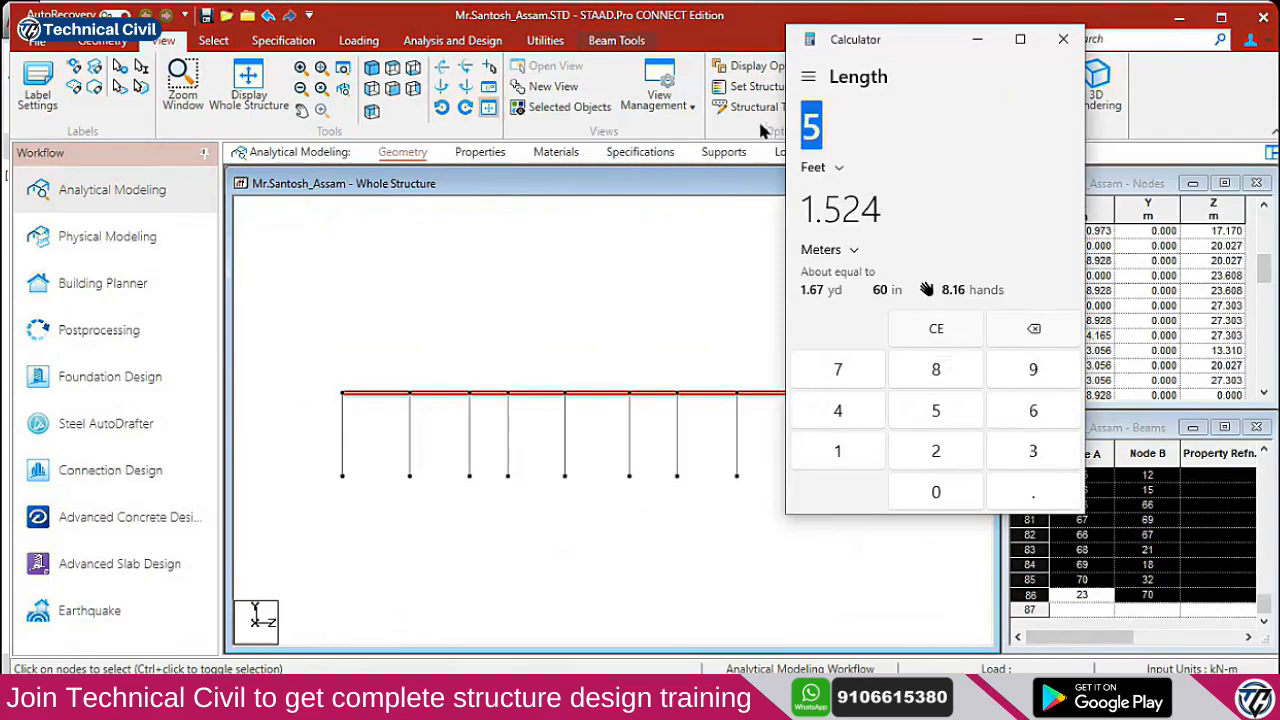
text(510)
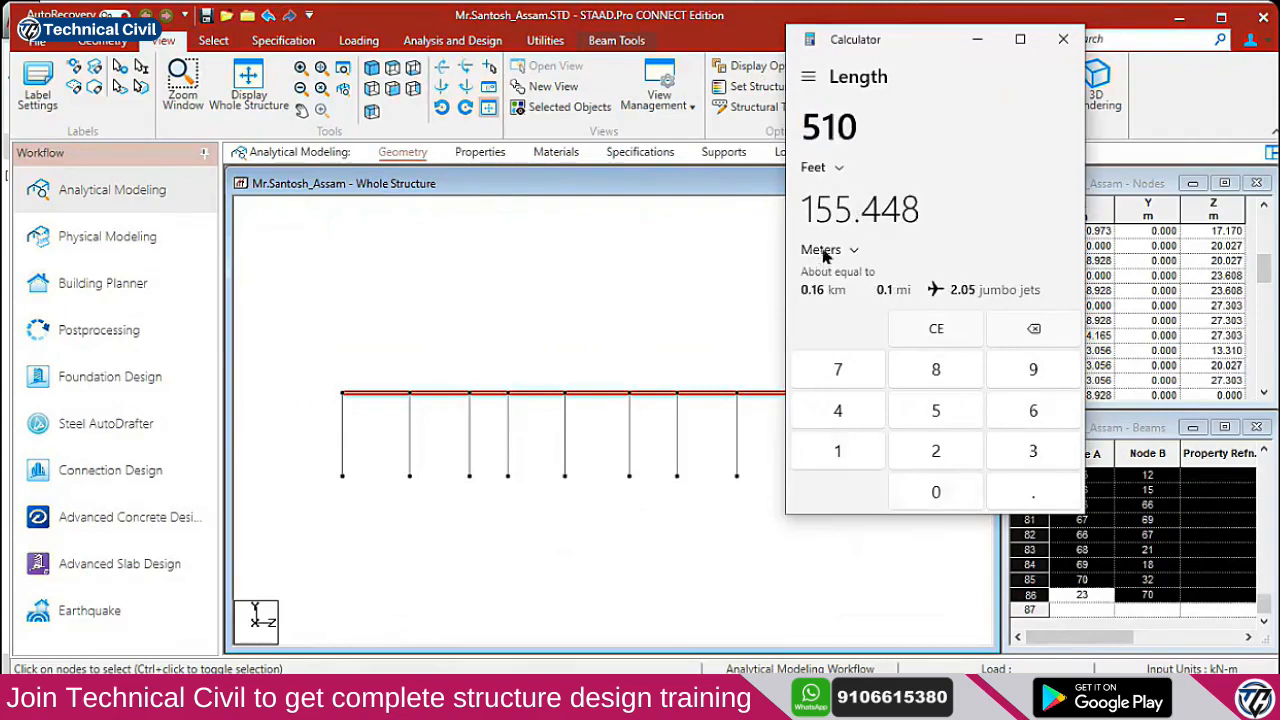
key(BackSpace)
key(BackSpace)
key(BackSpace)
text(10)
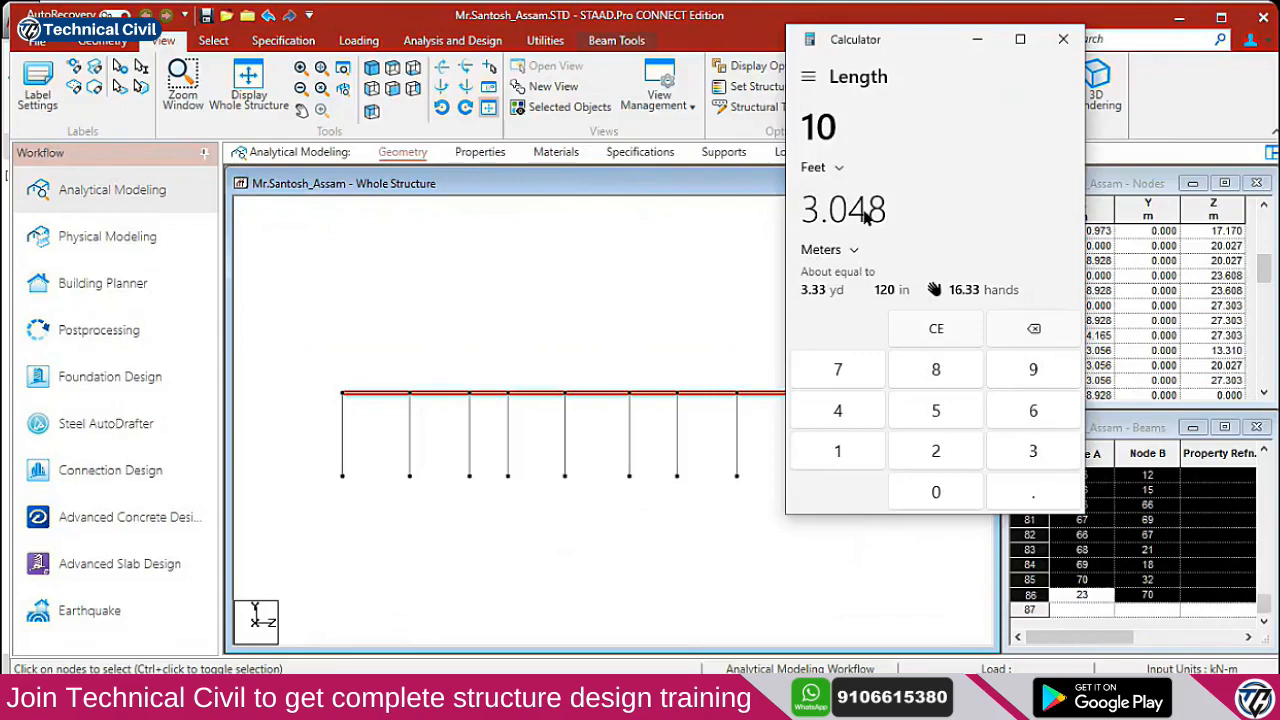
key(BackSpace)
text(1)
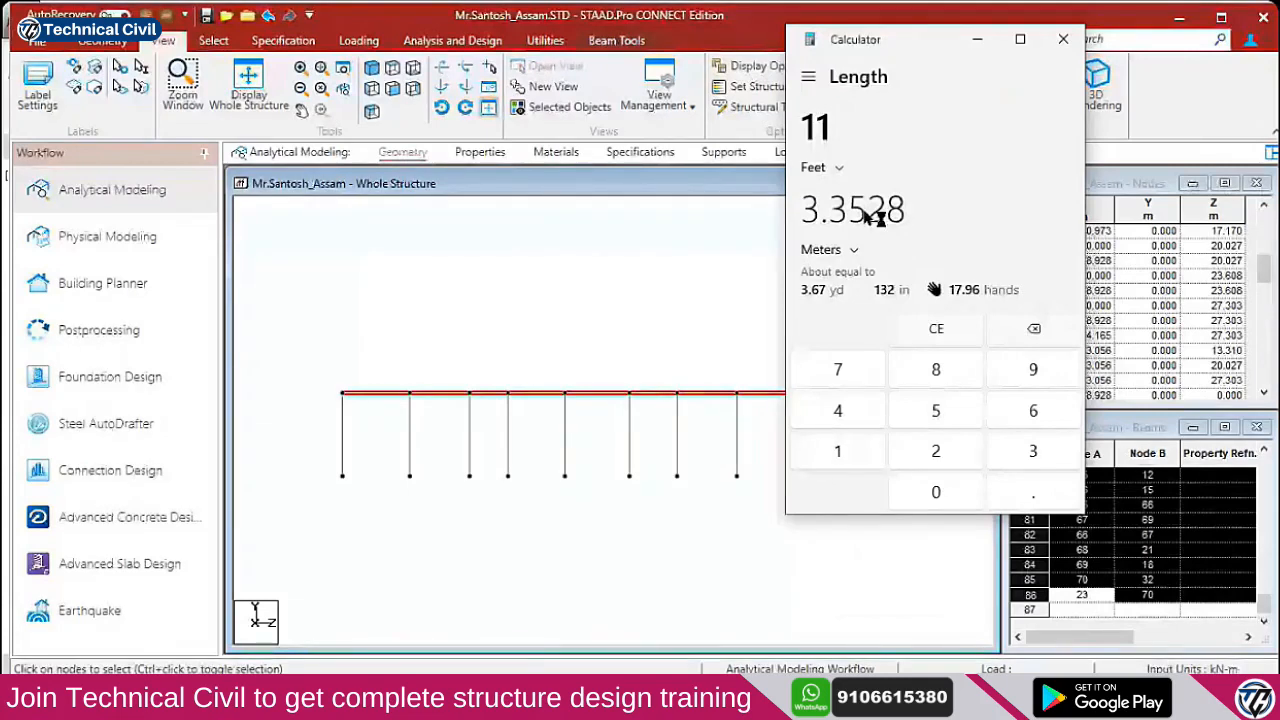
key(alt+Tab)
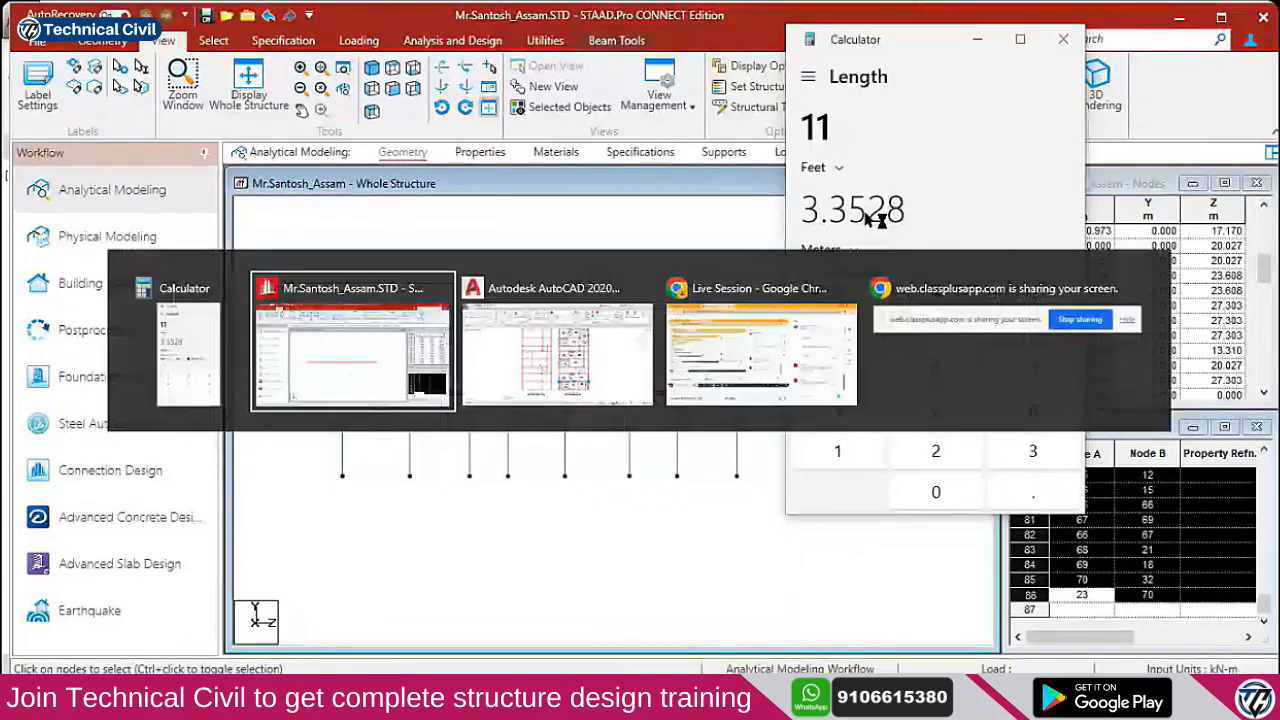
Convert 11.5 feet to metres in Calculator
key(alt+Tab)
key(alt+Tab)
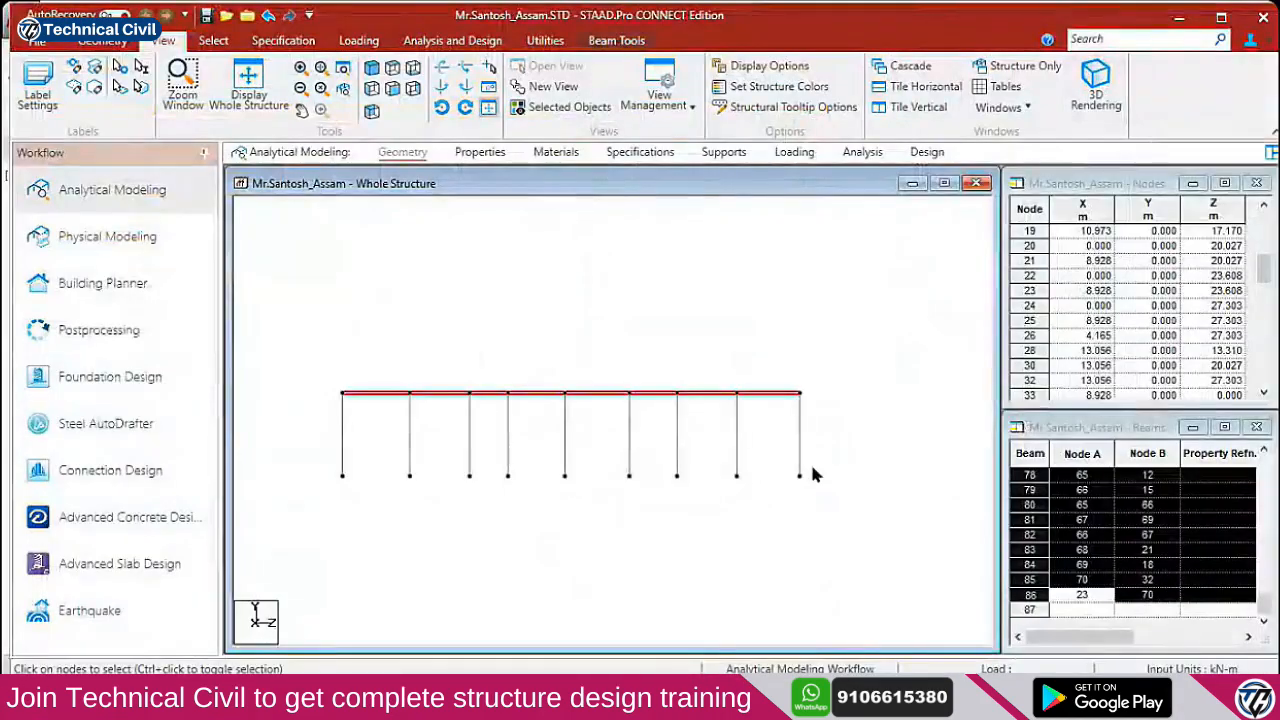
key(alt+Tab)
key(alt+Tab)
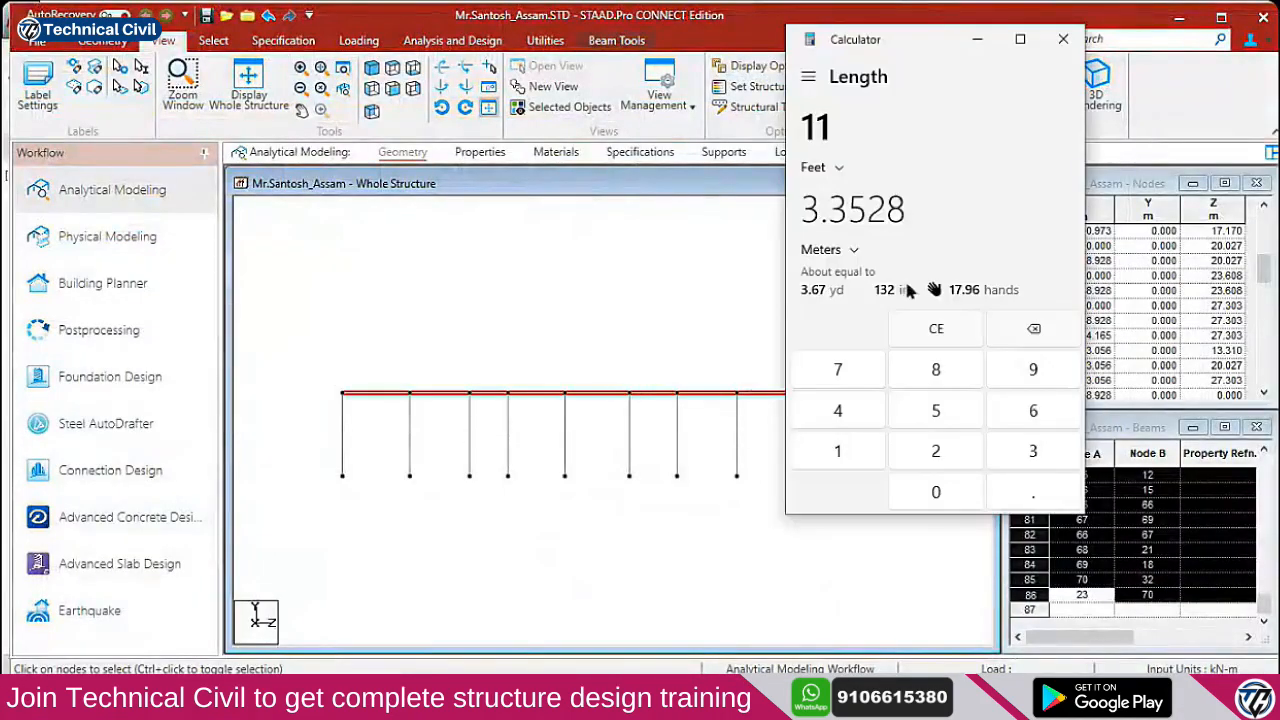
text(5)
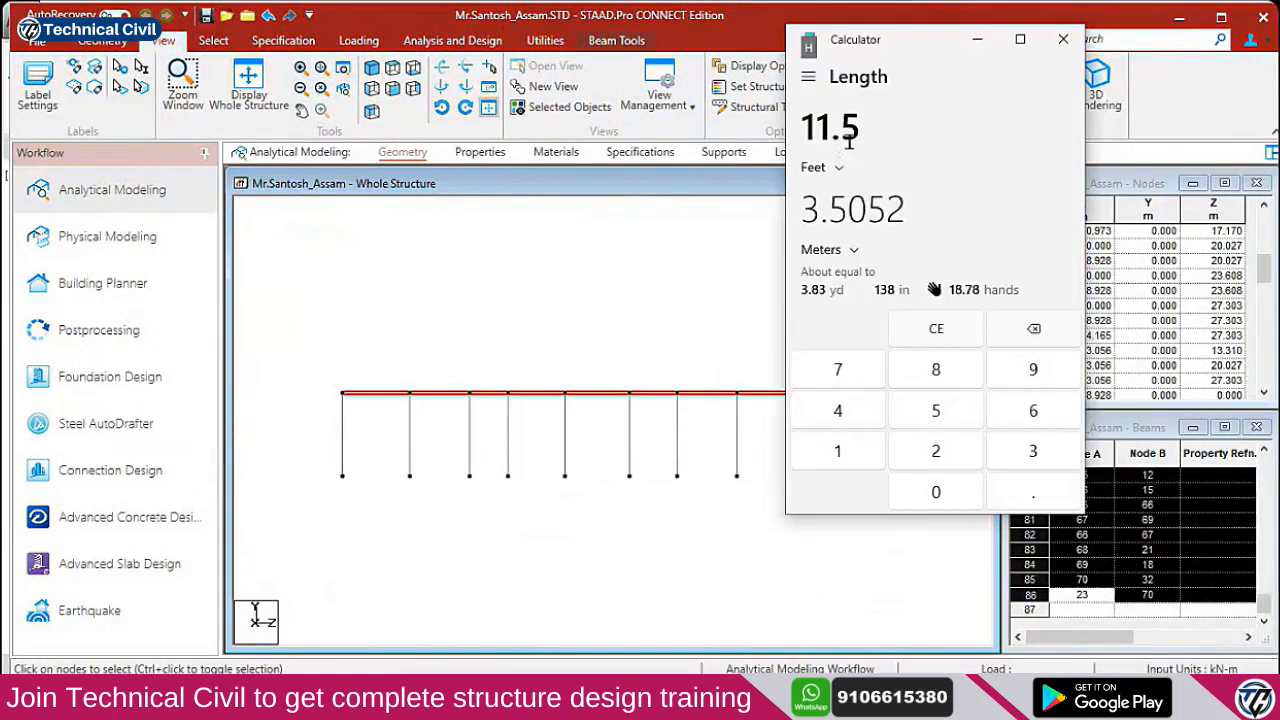
click(898, 222)
drag(852, 212, 776, 216)
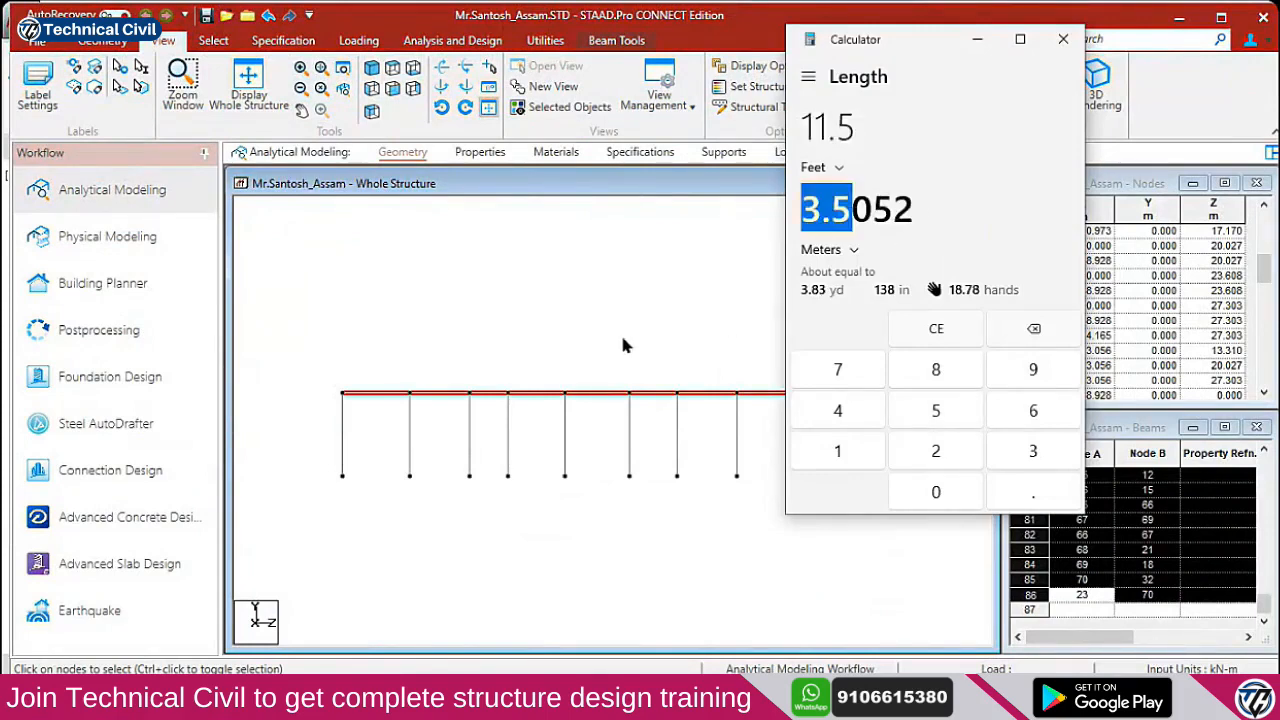
Switch to AutoCAD and examine the floor heights listed in the project notes
key(alt+Tab)
key(alt+Tab)
key(alt+Tab)
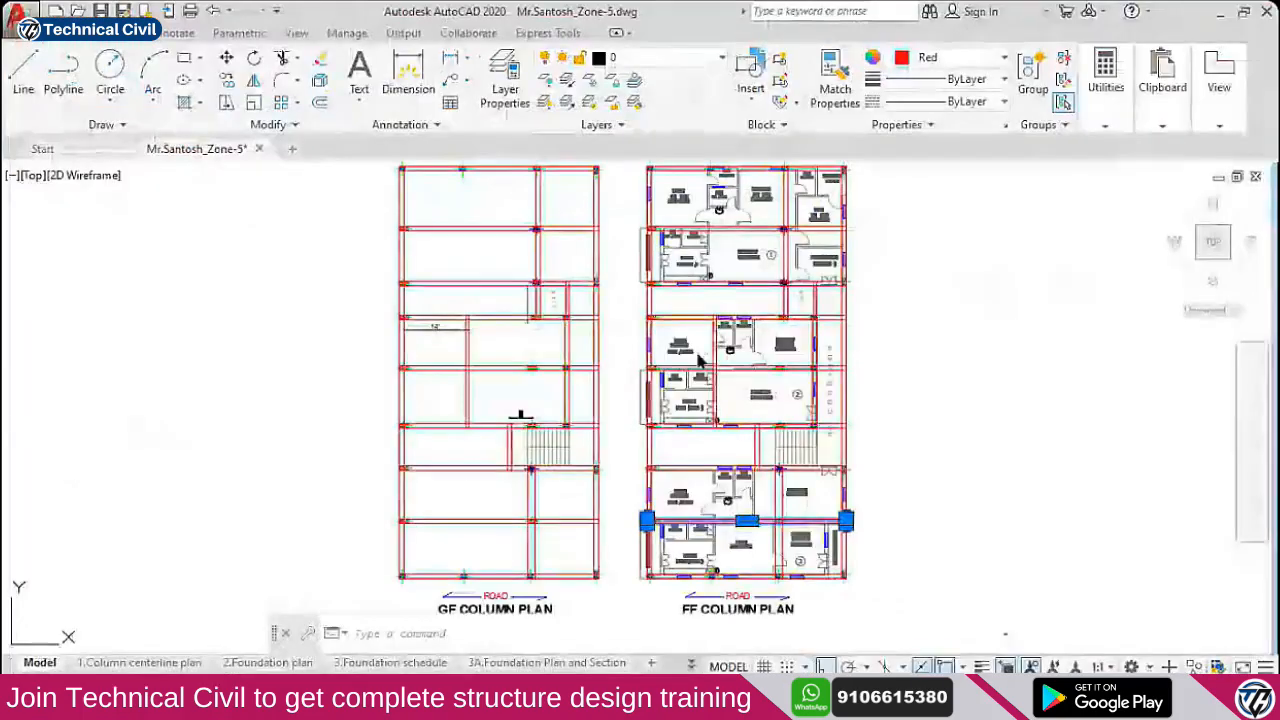
scroll(500, 350, down, 4)
scroll(503, 351, up, 6)
scroll(531, 313, up, 4)
scroll(630, 335, down, 2)
click(632, 340)
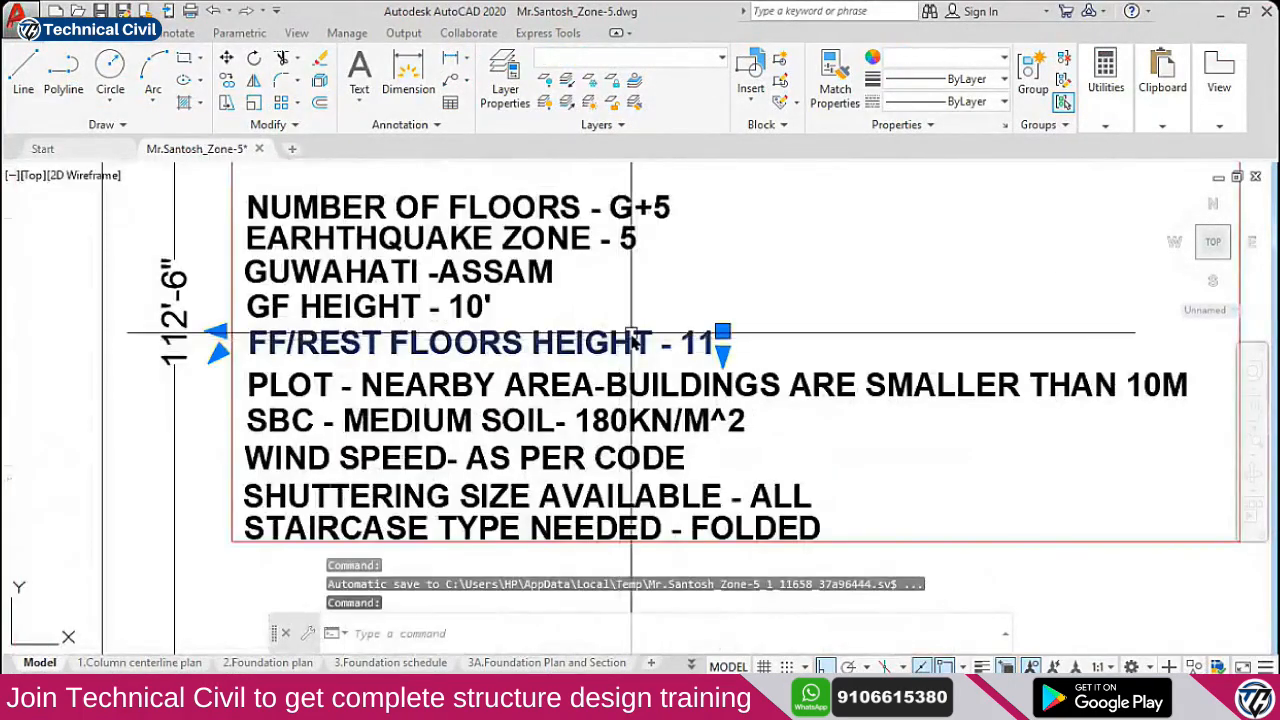
key(Escape)
key(Escape)
Copy the GF HEIGHT note horizontally to the empty space beside the original
click(418, 309)
middle_drag(599, 306, 417, 331)
text(co)
key(space)
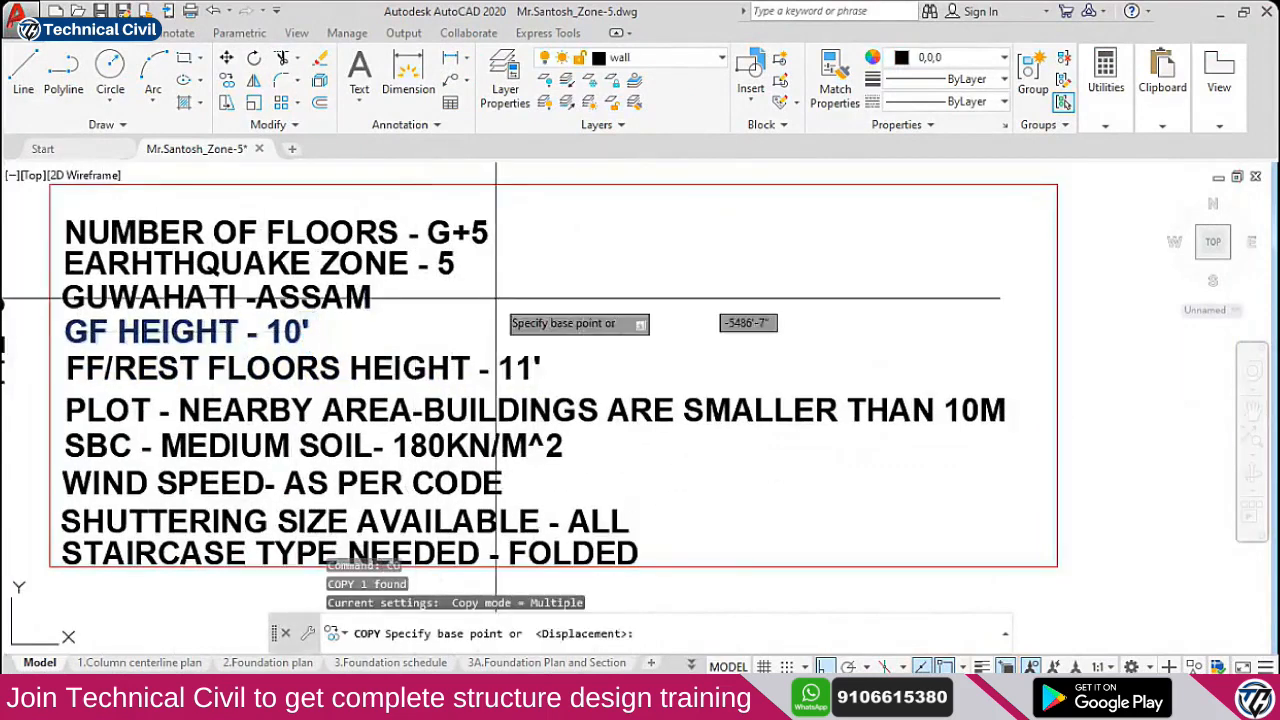
click(496, 297)
click(783, 337)
key(Escape)
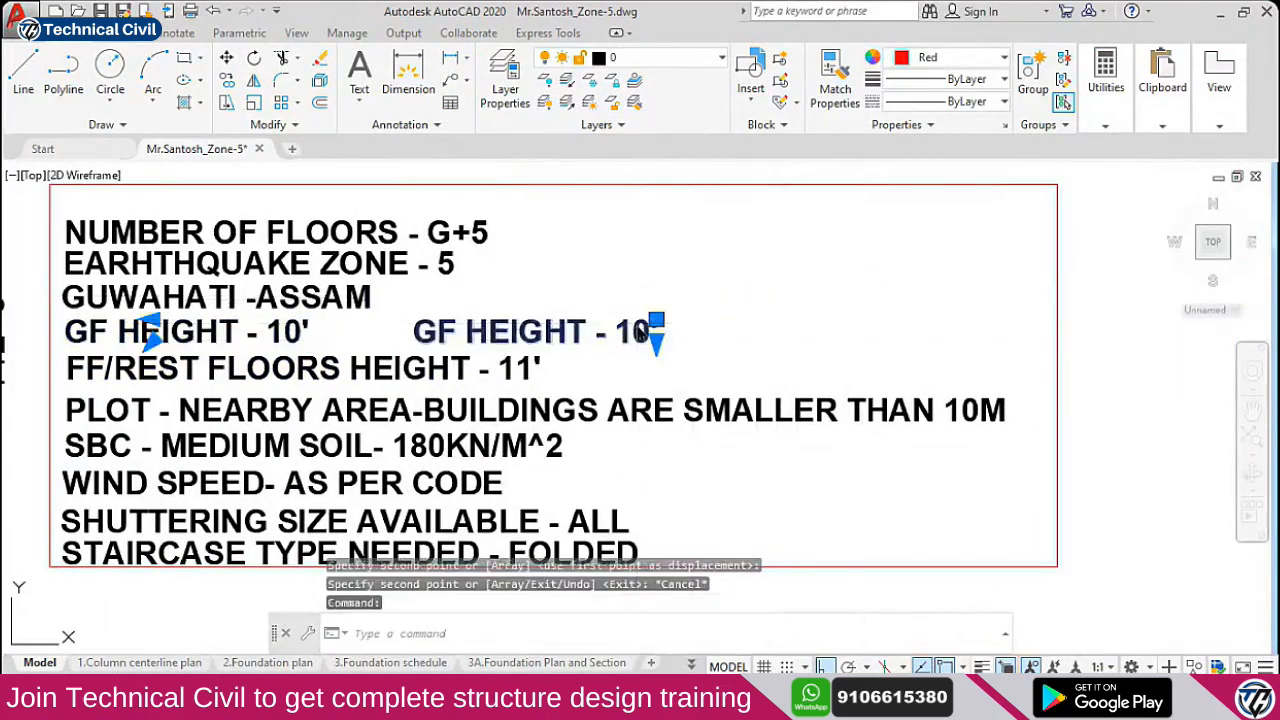
Change the height in the copied GF HEIGHT note to 11'6"
double_click(645, 342)
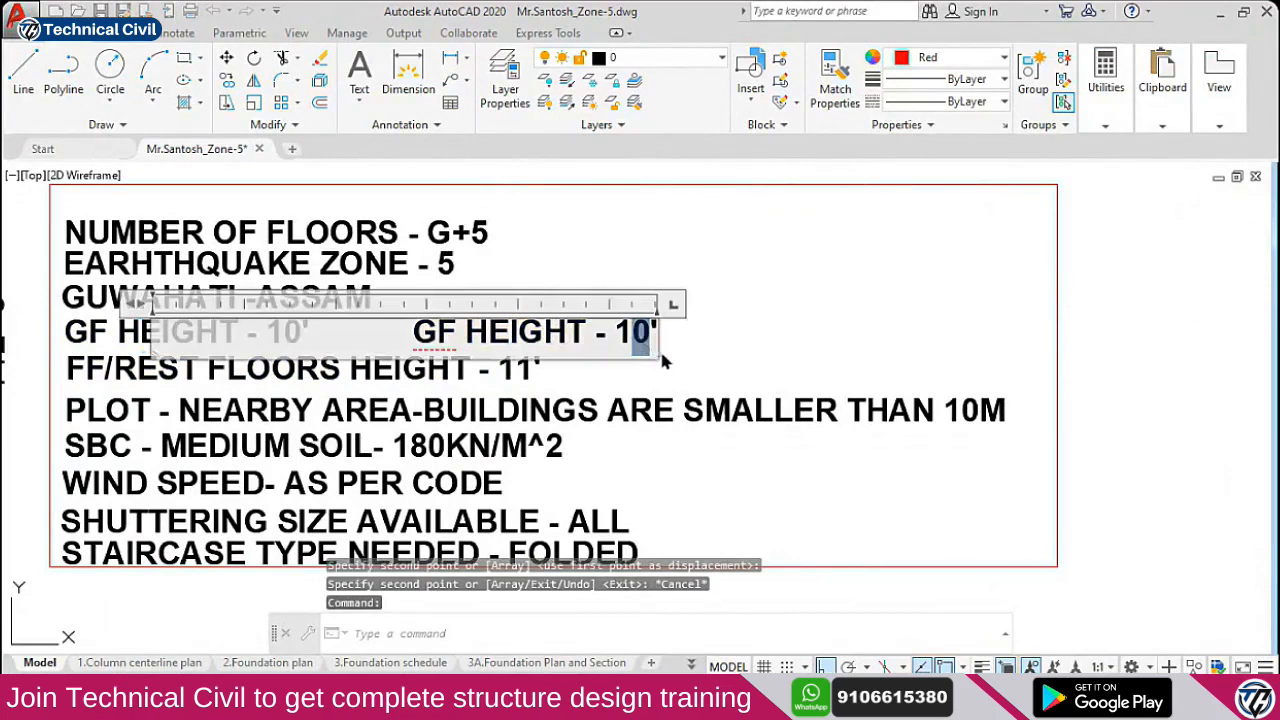
text(1')
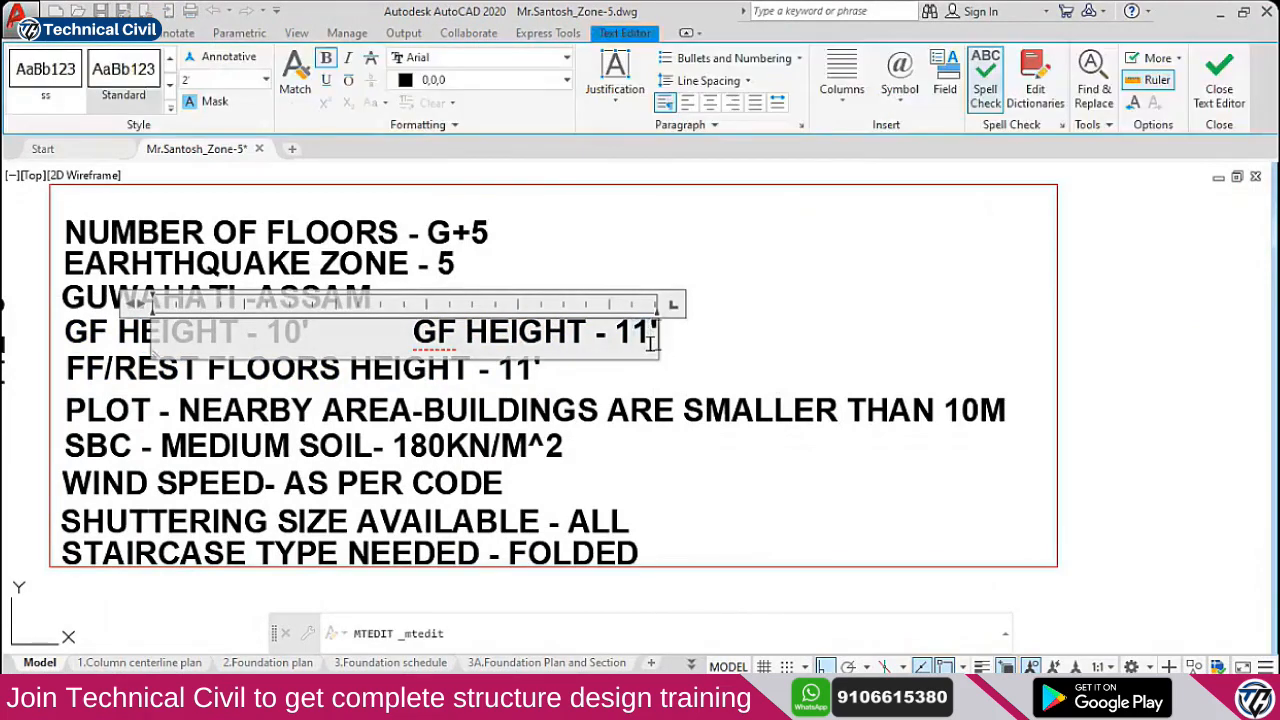
text(6")
click(780, 312)
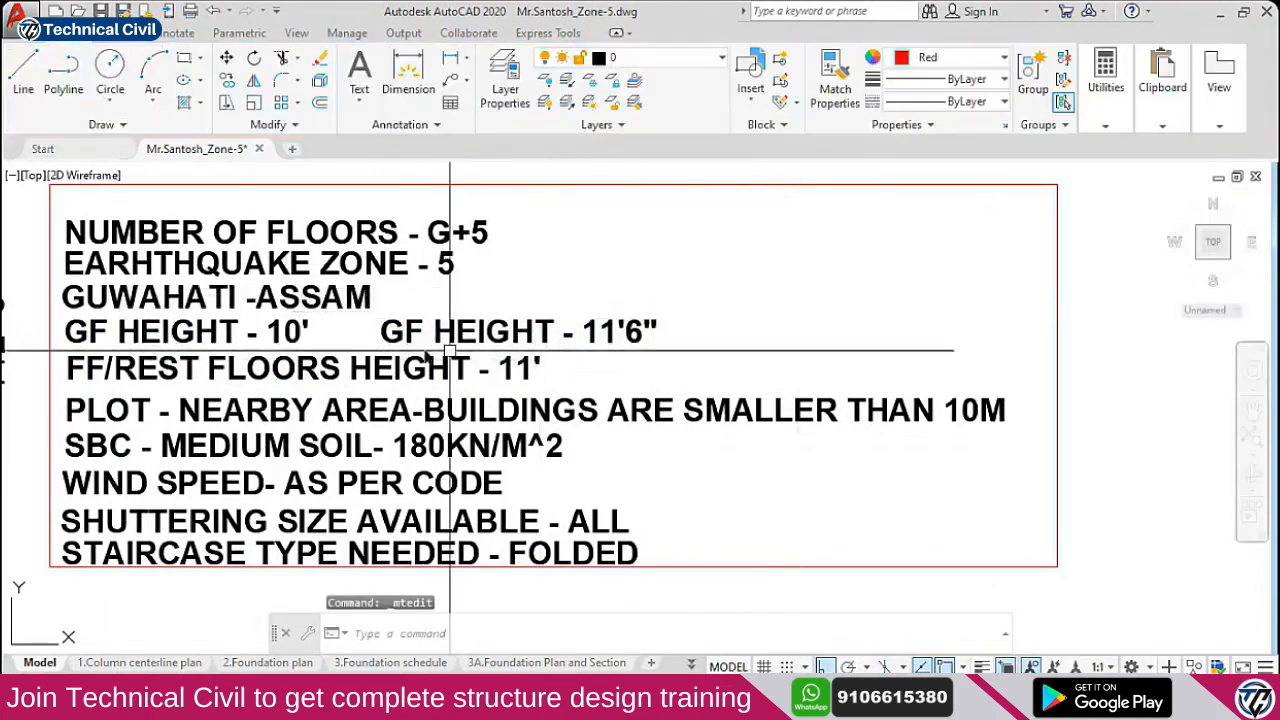
Copy the FF/REST FLOORS HEIGHT note horizontally beside the original
click(501, 370)
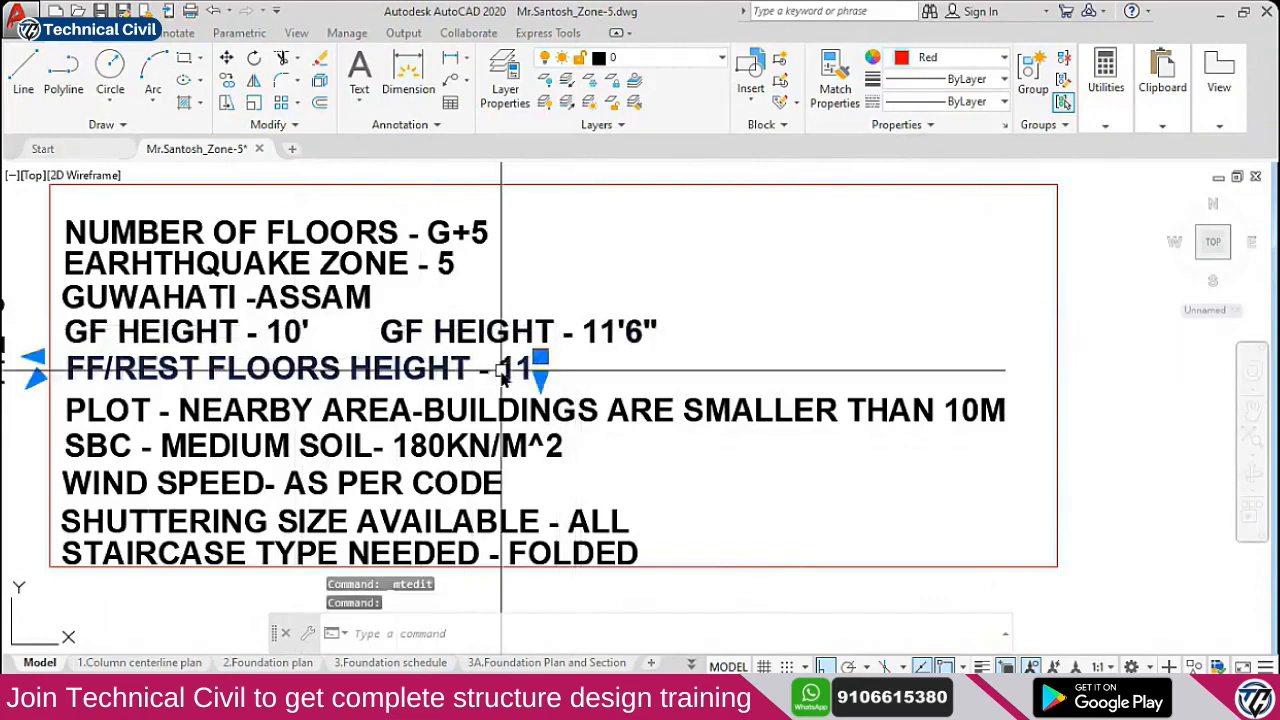
text(co)
key(Return)
click(540, 368)
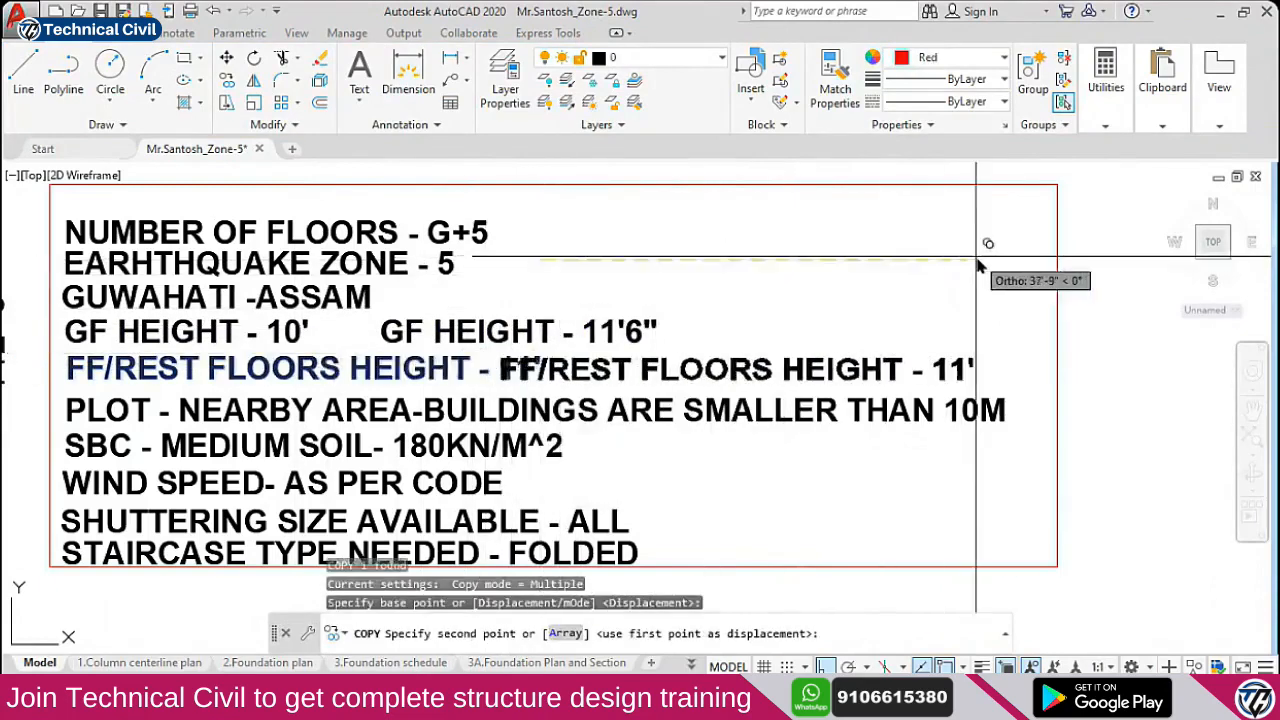
click(1005, 250)
key(Escape)
Change the height in the copied FF/REST FLOORS HEIGHT note to 12'
double_click(983, 372)
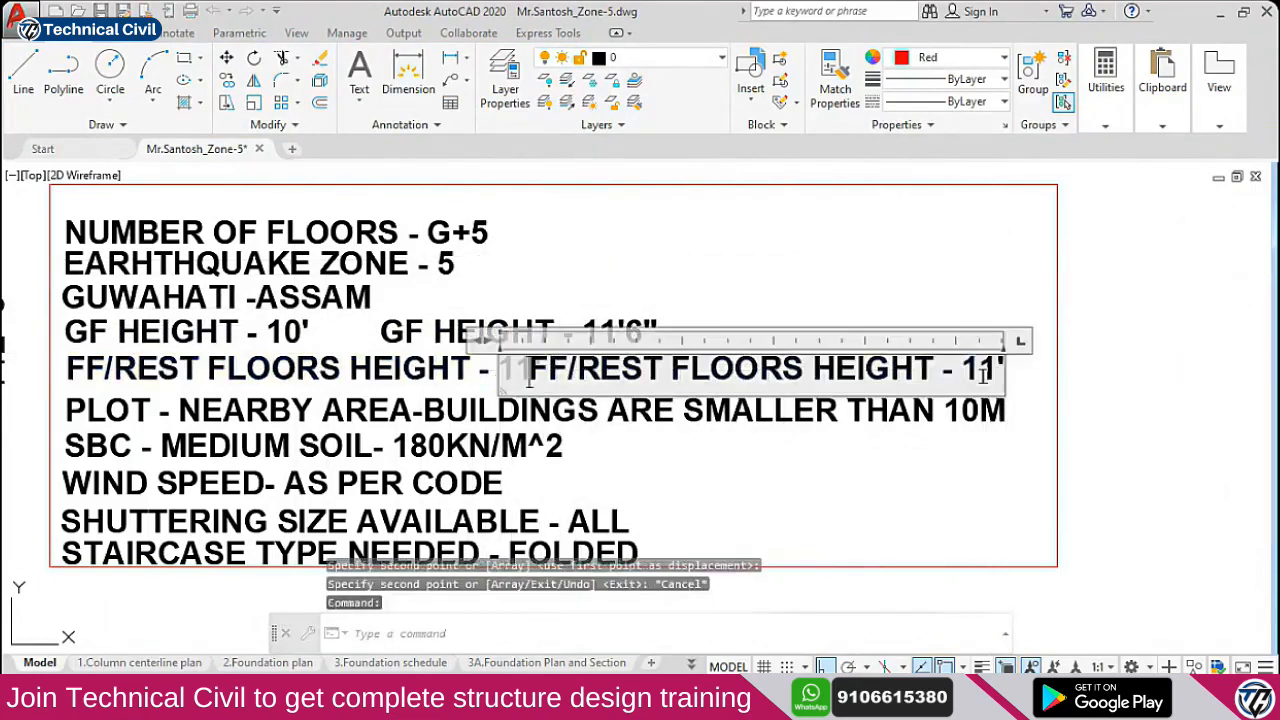
key(BackSpace)
text(2)
key(Escape)
Move the 12' floor height note horizontally by about 3'-2", clear of the original note
click(952, 360)
text(m)
key(Return)
click(875, 329)
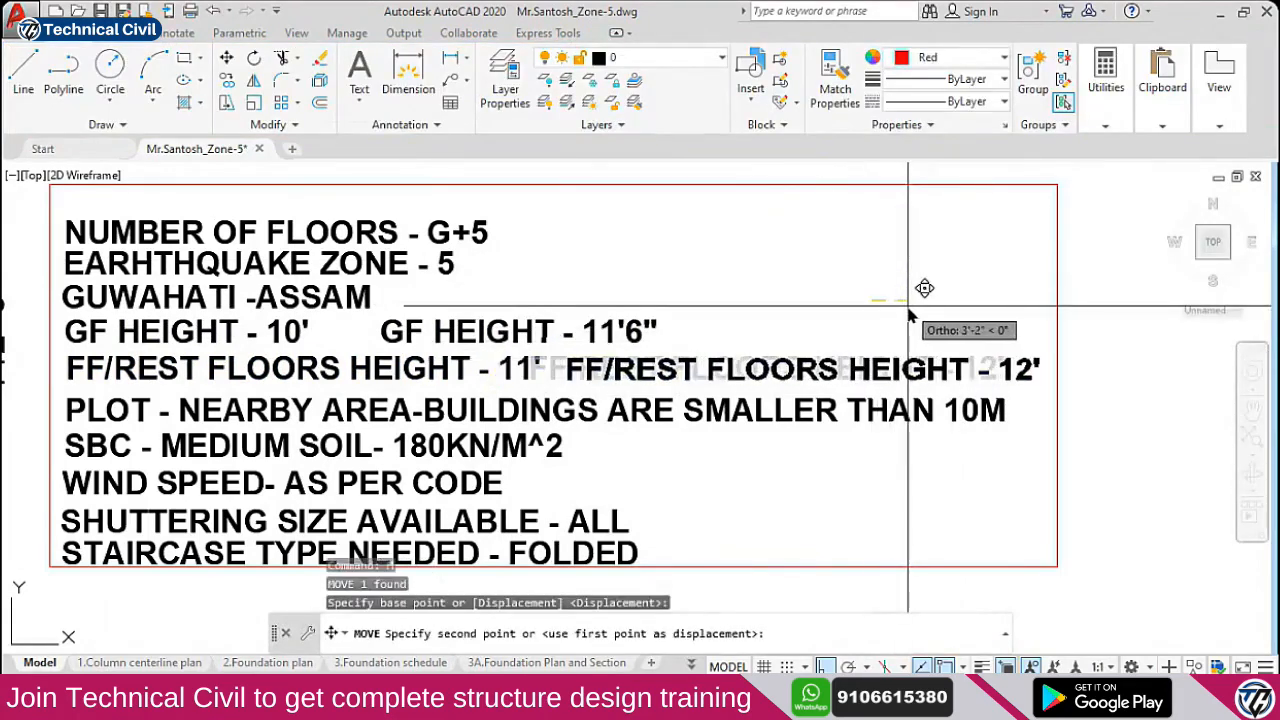
click(908, 305)
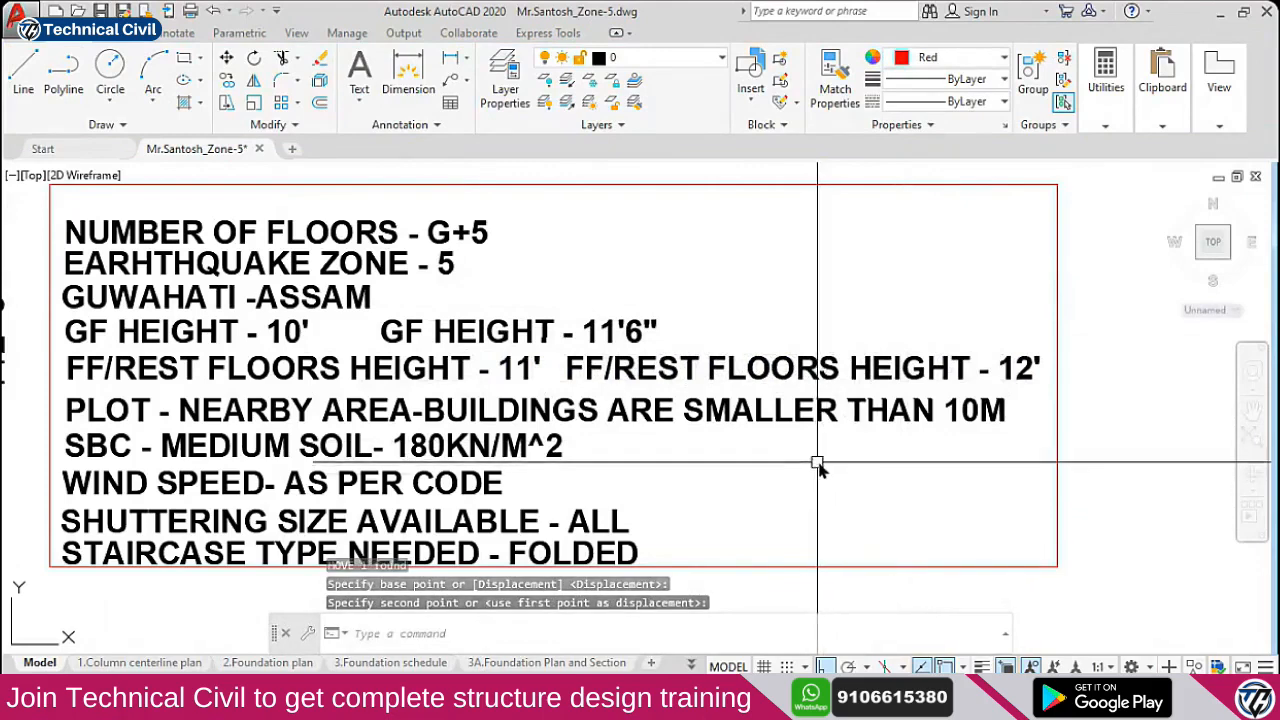
Switch to STAAD.Pro and repeat the selected beams once in the Y direction at 3.5 m spacing with linked steps
key(alt+Tab)
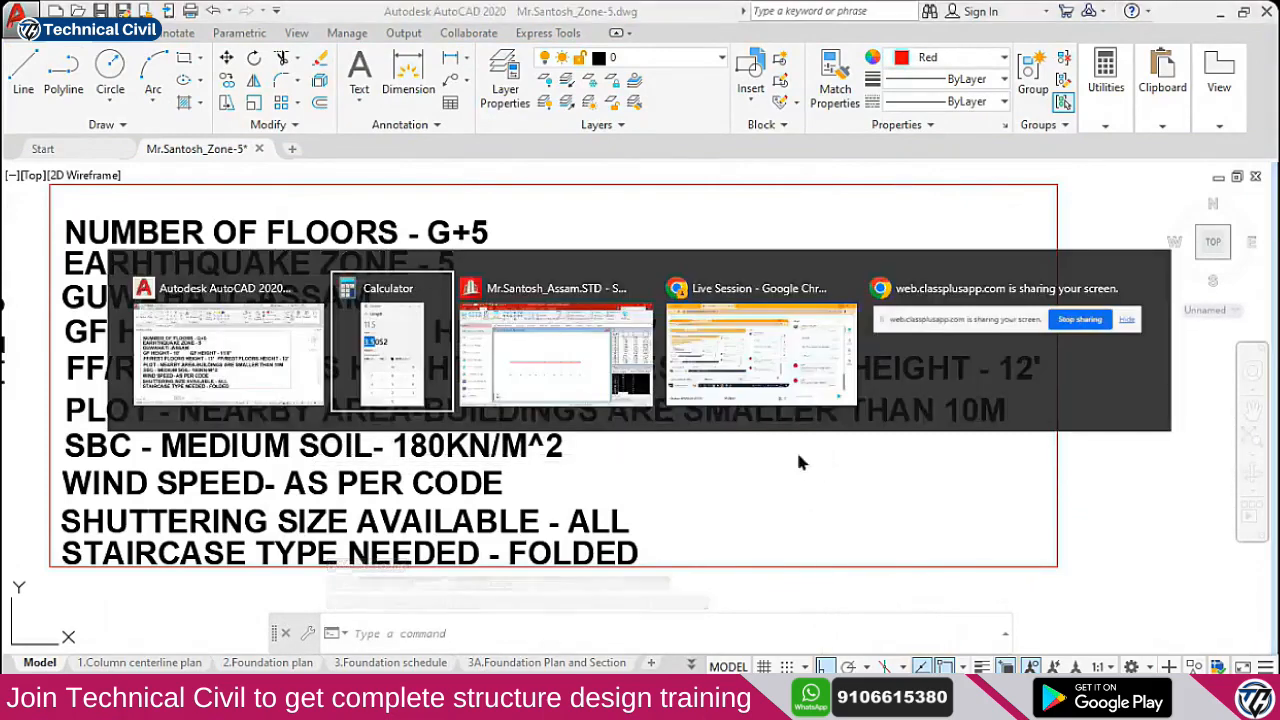
key(alt+Tab)
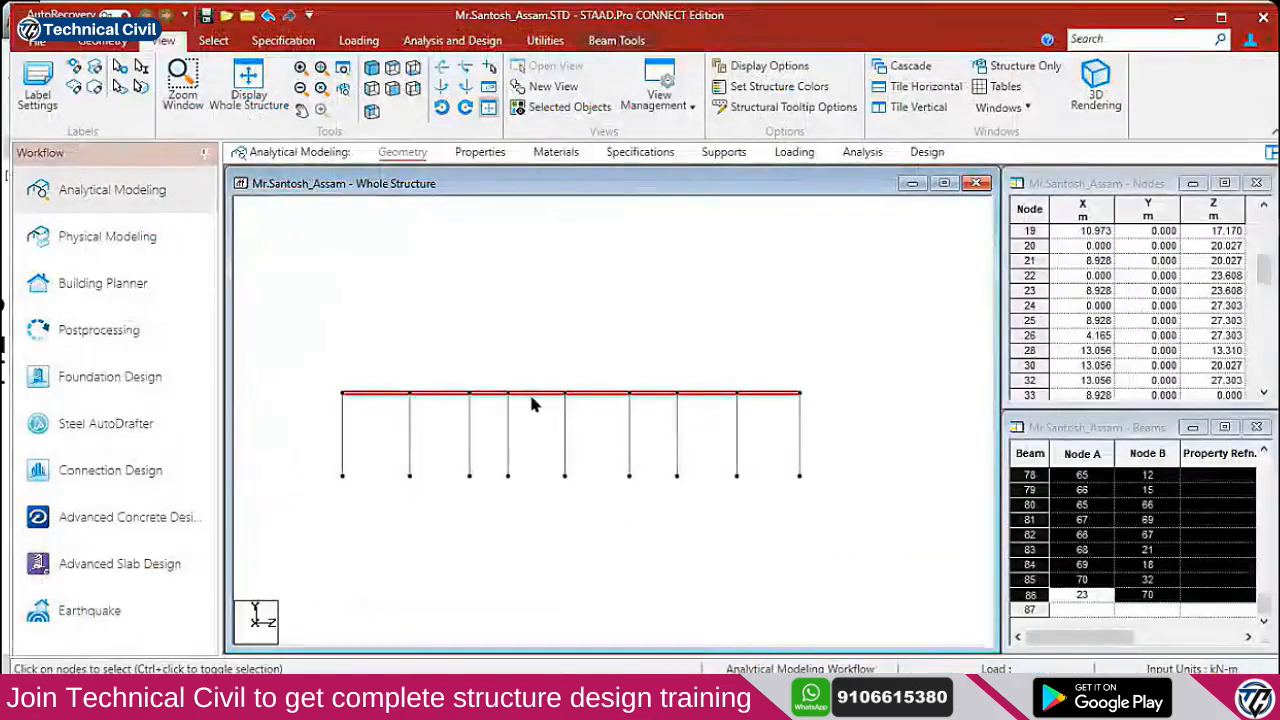
click(104, 41)
click(178, 66)
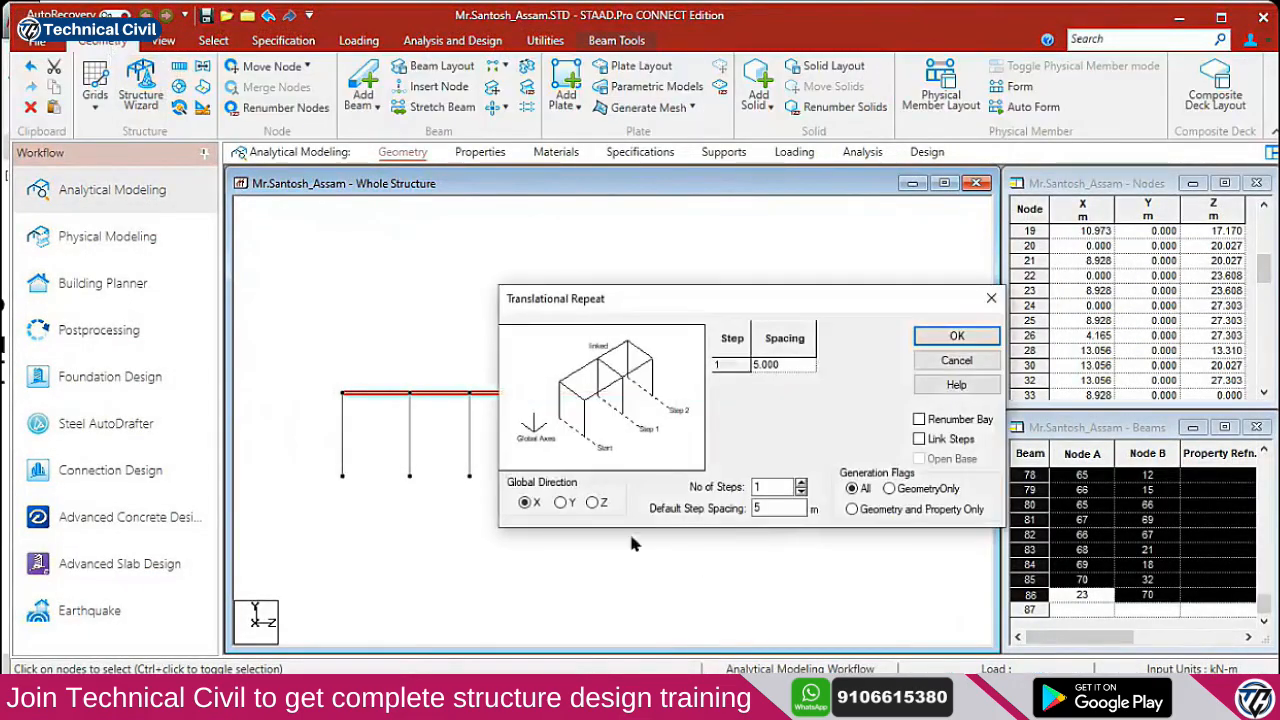
click(561, 502)
drag(785, 507, 666, 508)
text(3.5)
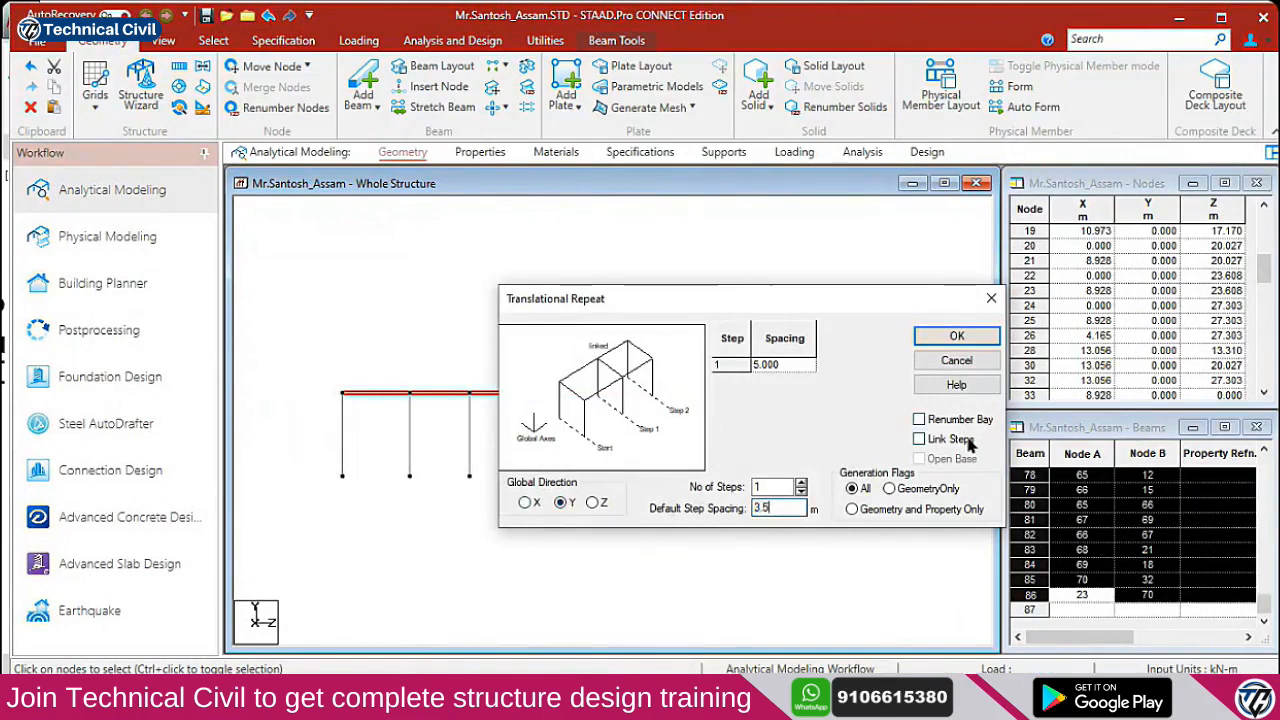
click(962, 441)
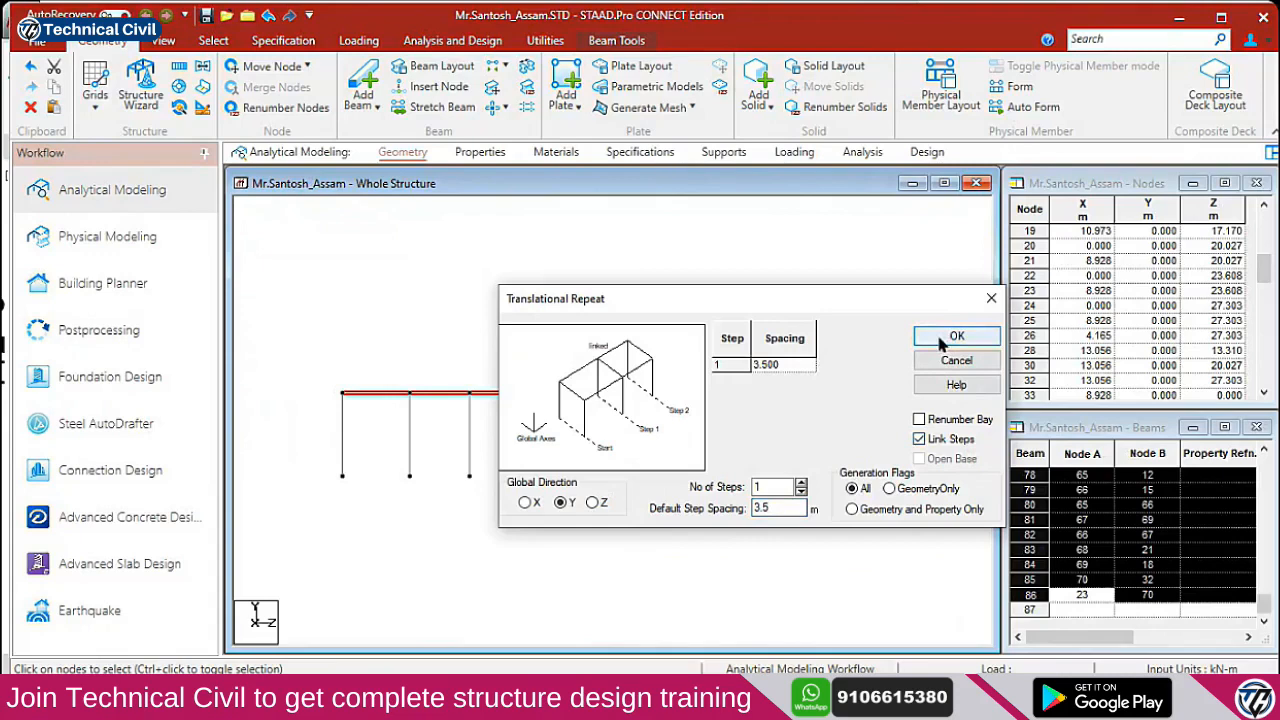
click(928, 336)
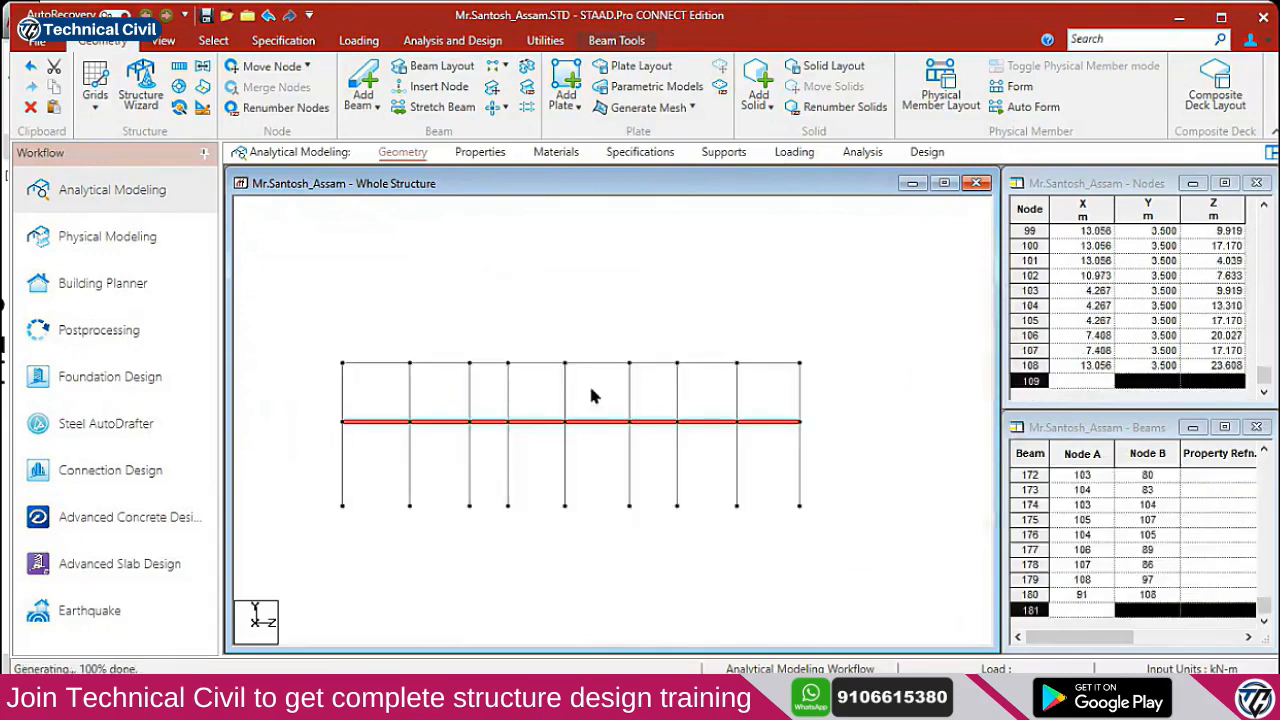
Select all beams at the new top level and start a Translational Repeat in the Y direction
drag(302, 322, 847, 376)
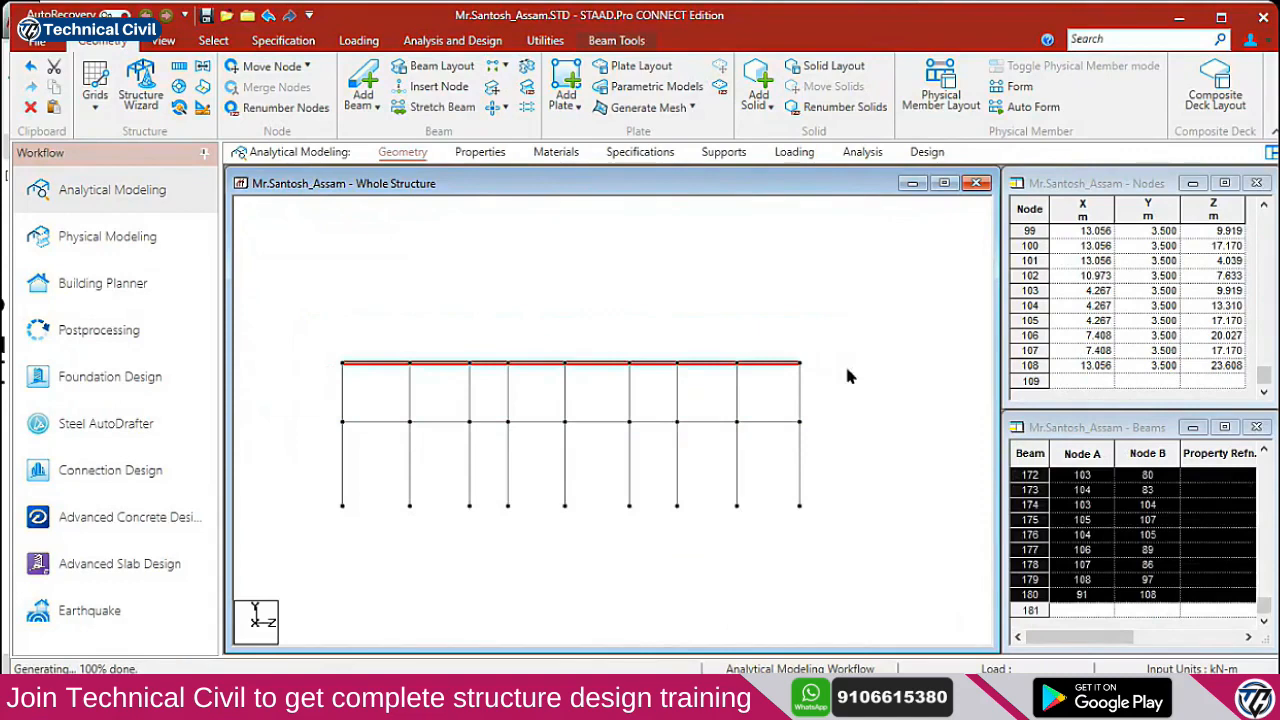
click(178, 64)
click(559, 501)
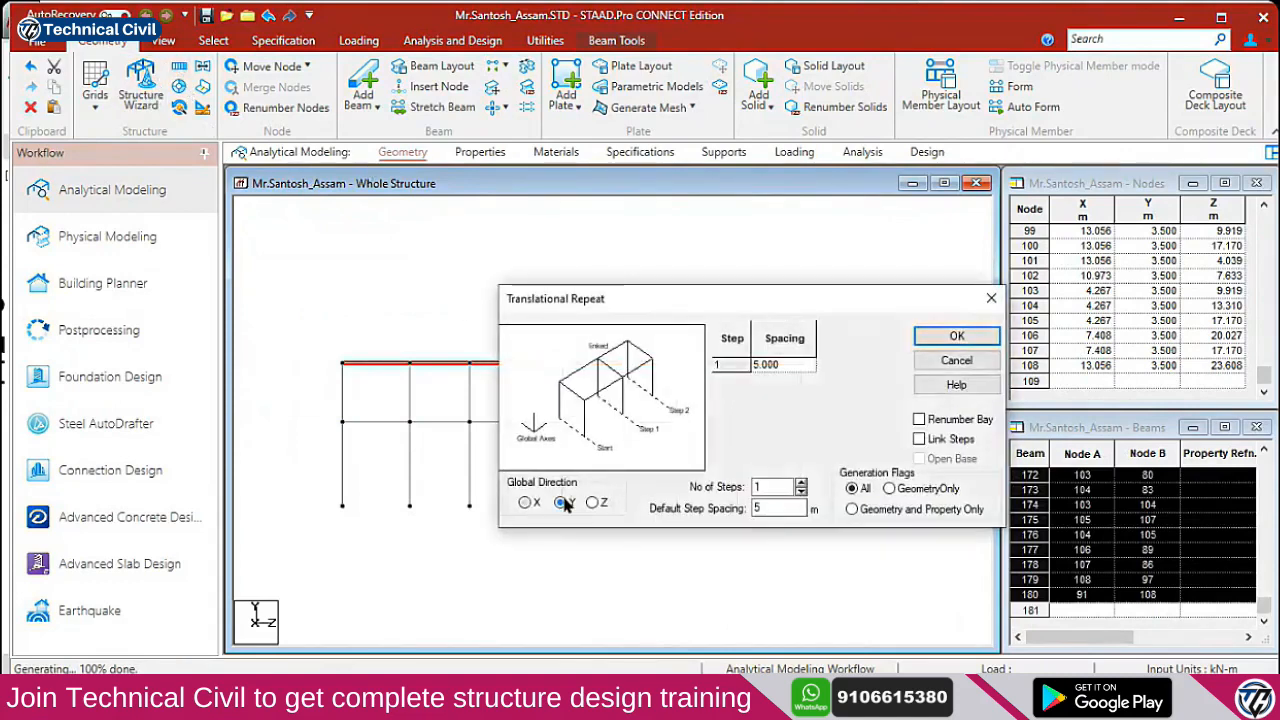
Recheck the upper floor height note in AutoCAD and convert 12 feet to metres in Calculator
click(437, 700)
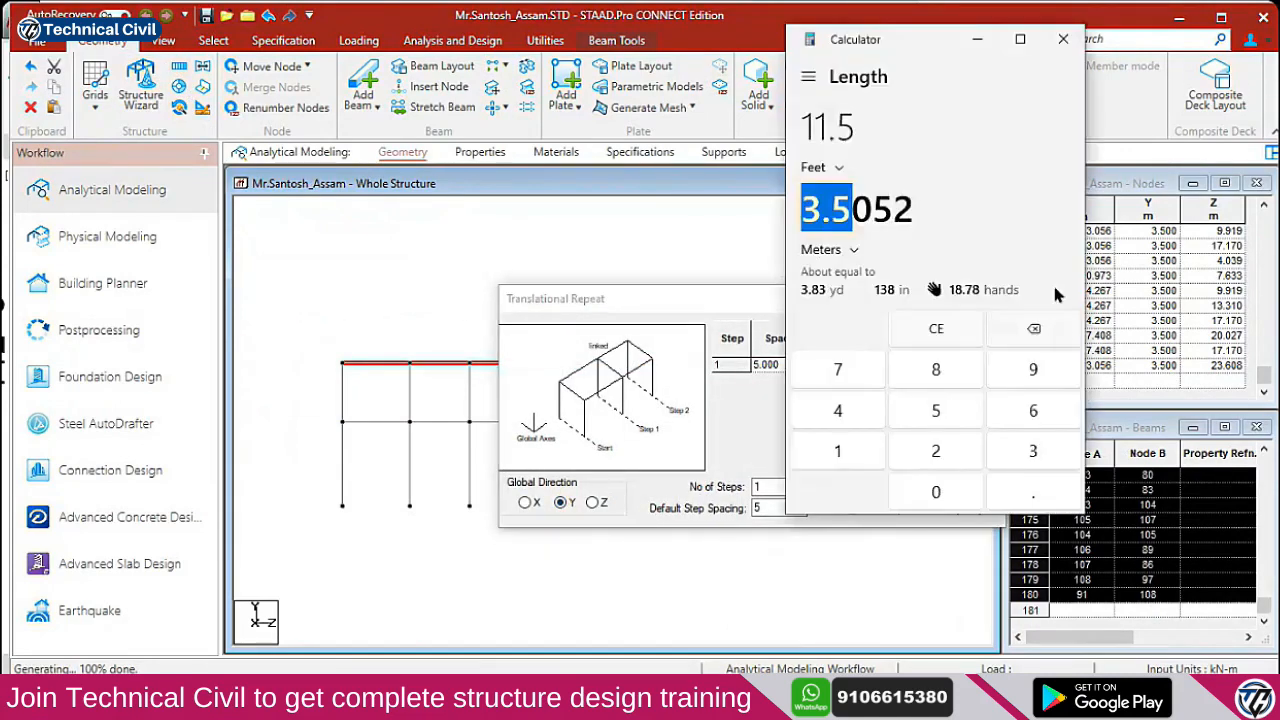
click(854, 127)
key(alt+Tab)
key(alt+Tab)
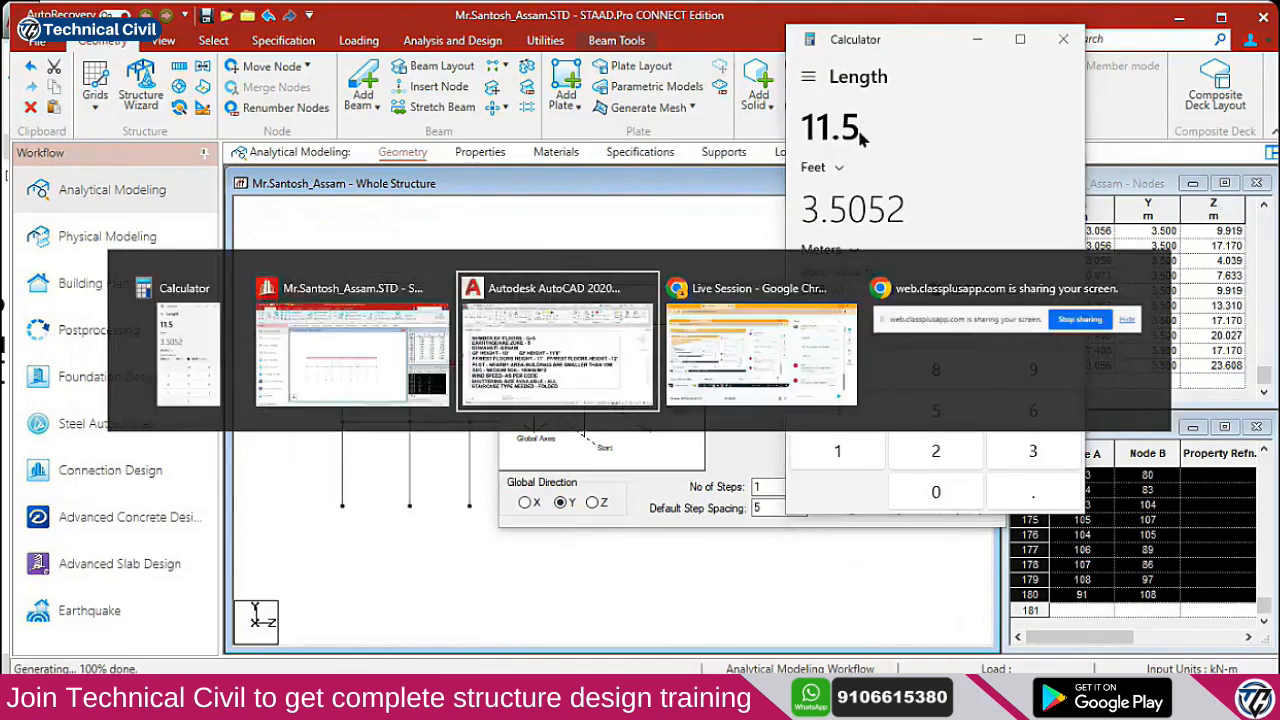
key(alt+Tab)
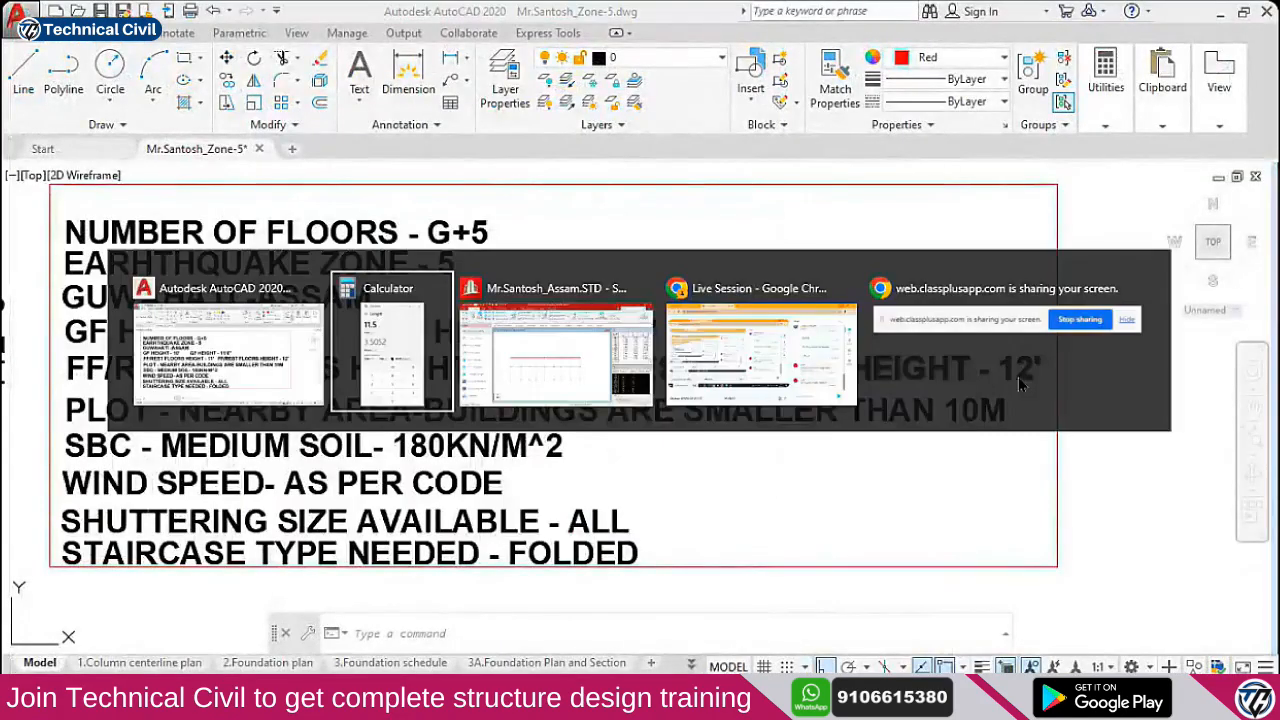
key(Escape)
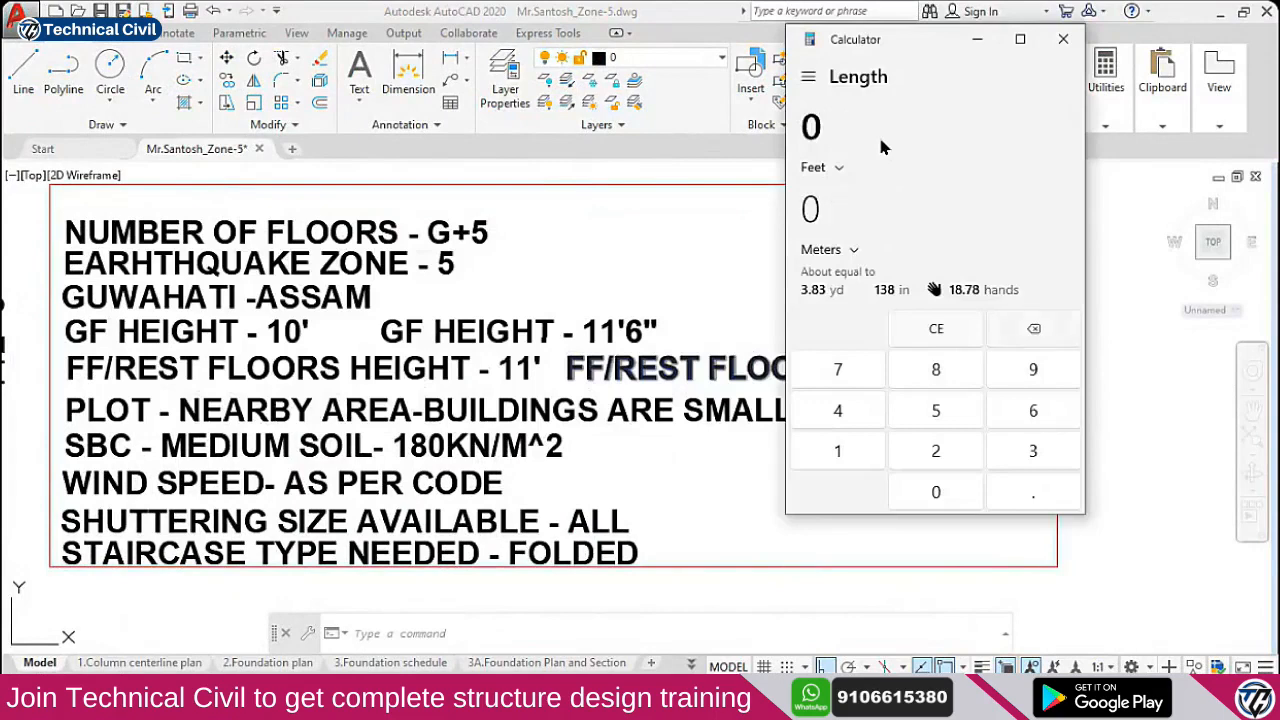
text(12)
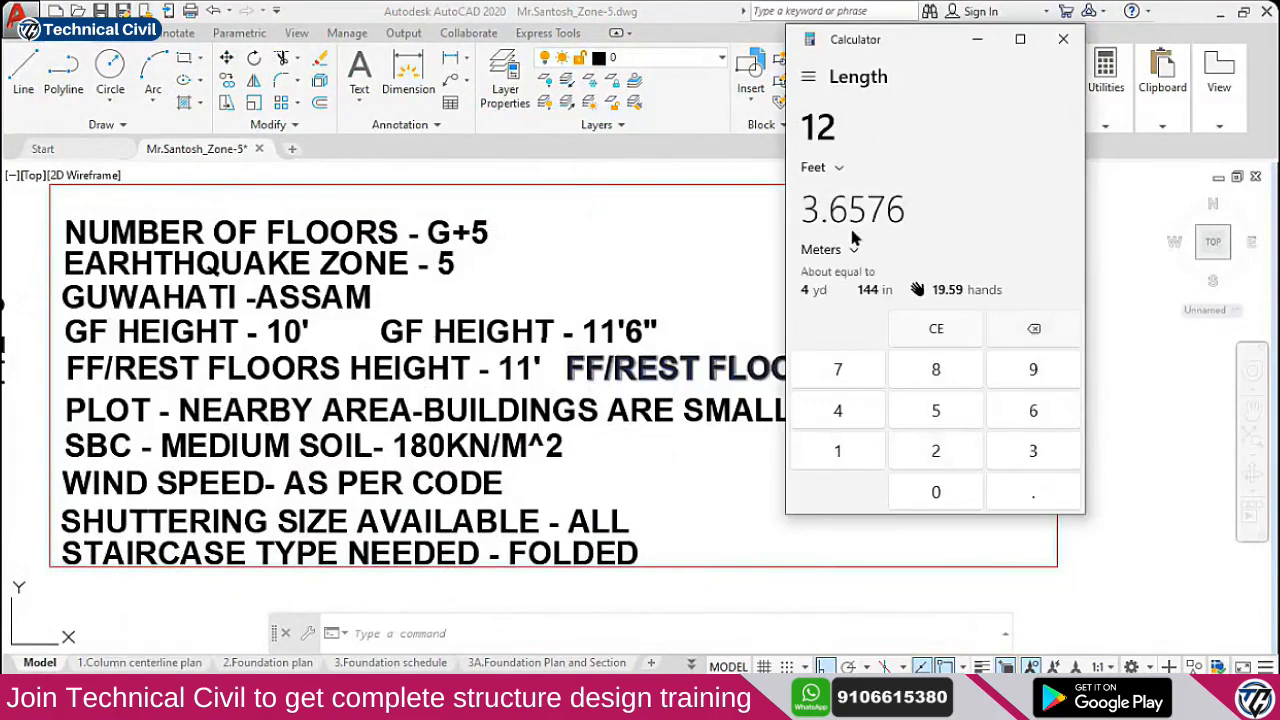
key(alt+Tab)
key(Tab)
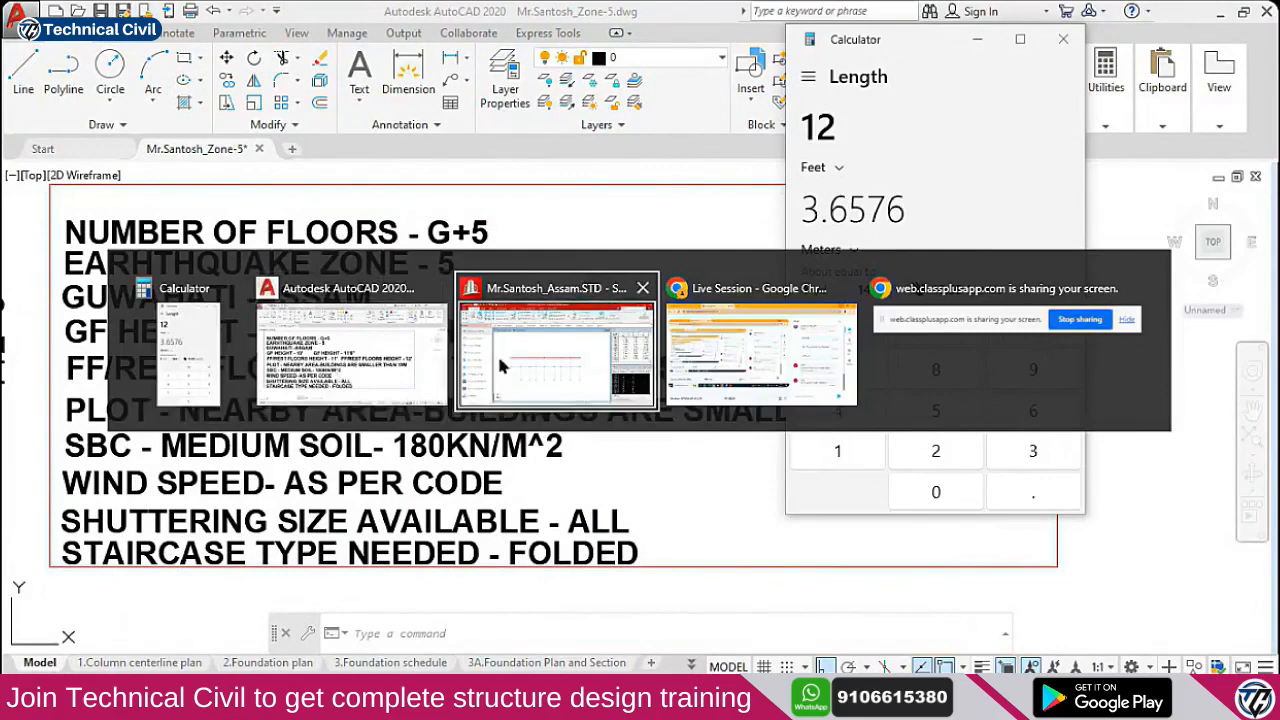
Return to STAAD.Pro and set the default step spacing of the Translational Repeat to 3.6 m
click(579, 352)
text(3.6)
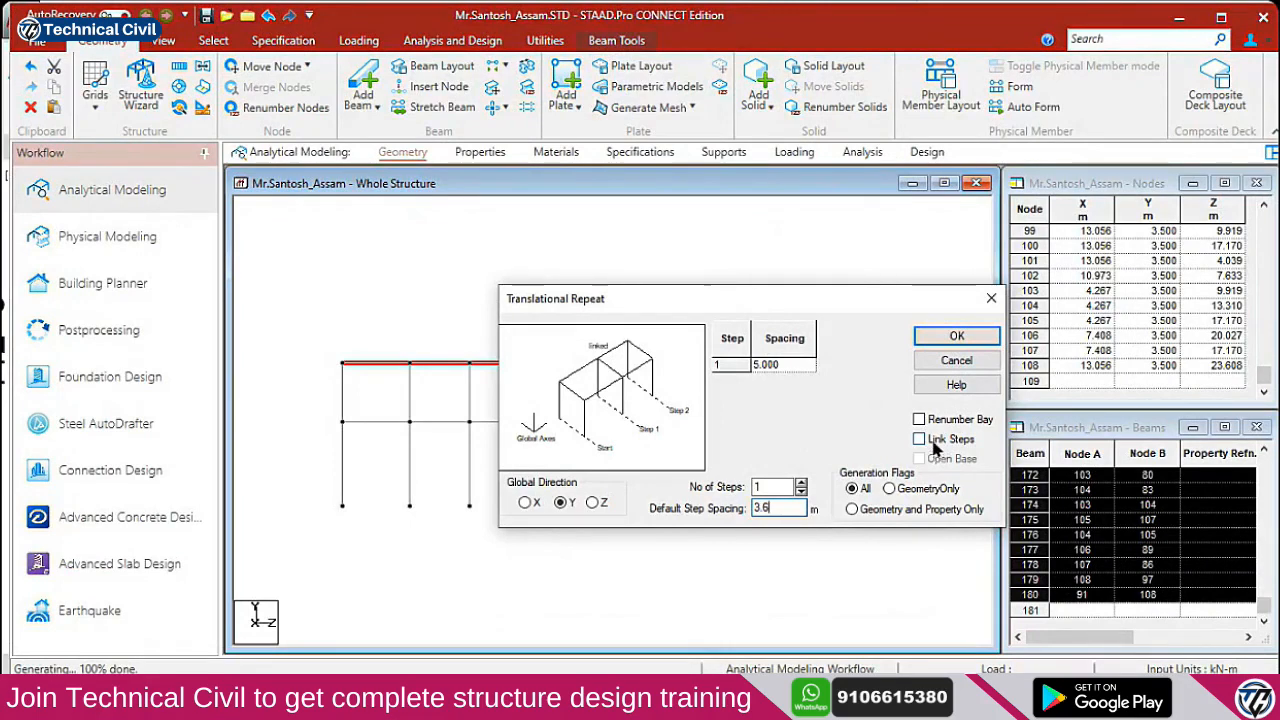
key(Tab)
Switch to AutoCAD and check the number of floors in the project notes
key(alt+Tab)
key(alt+Tab)
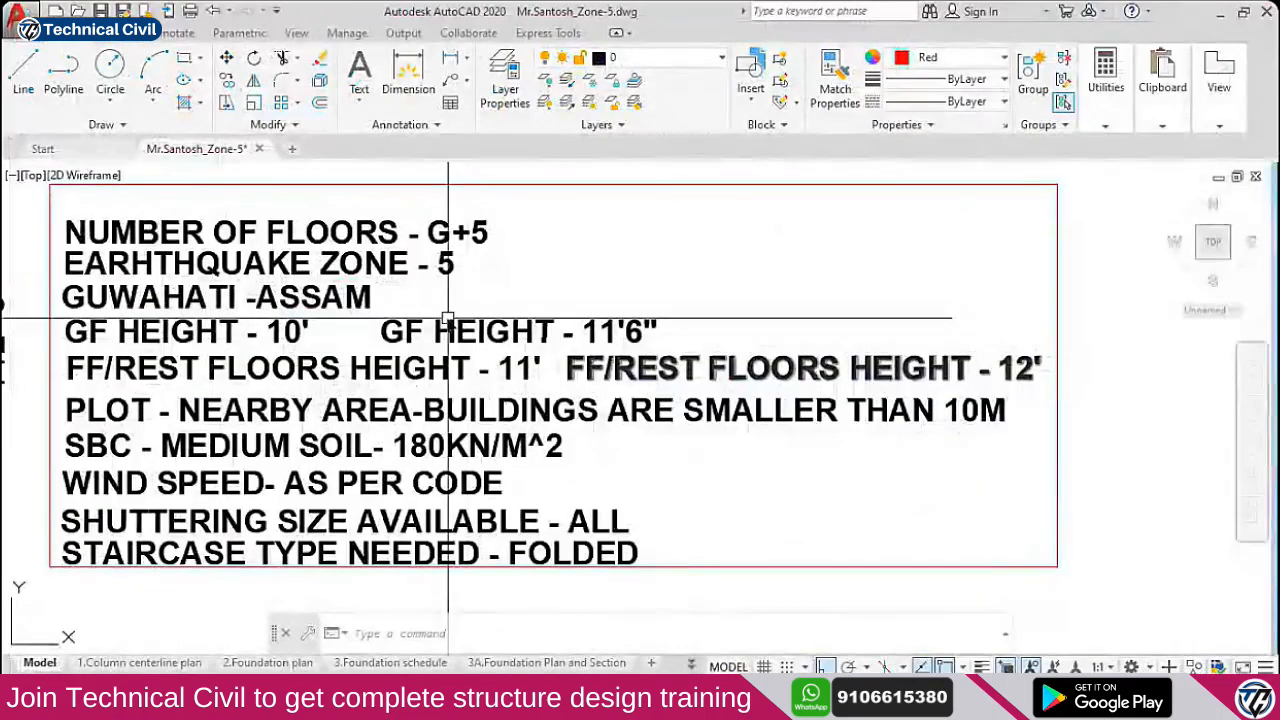
middle_drag(478, 262, 500, 316)
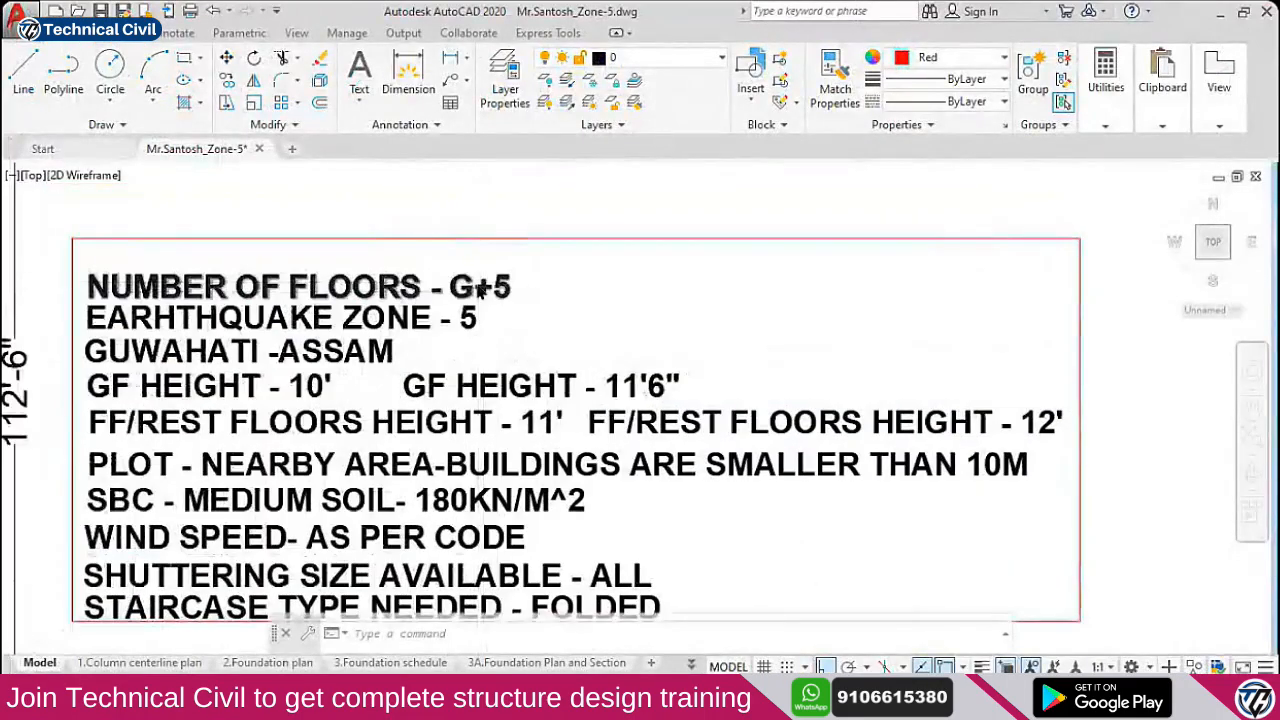
scroll(478, 284, up, 2)
click(478, 290)
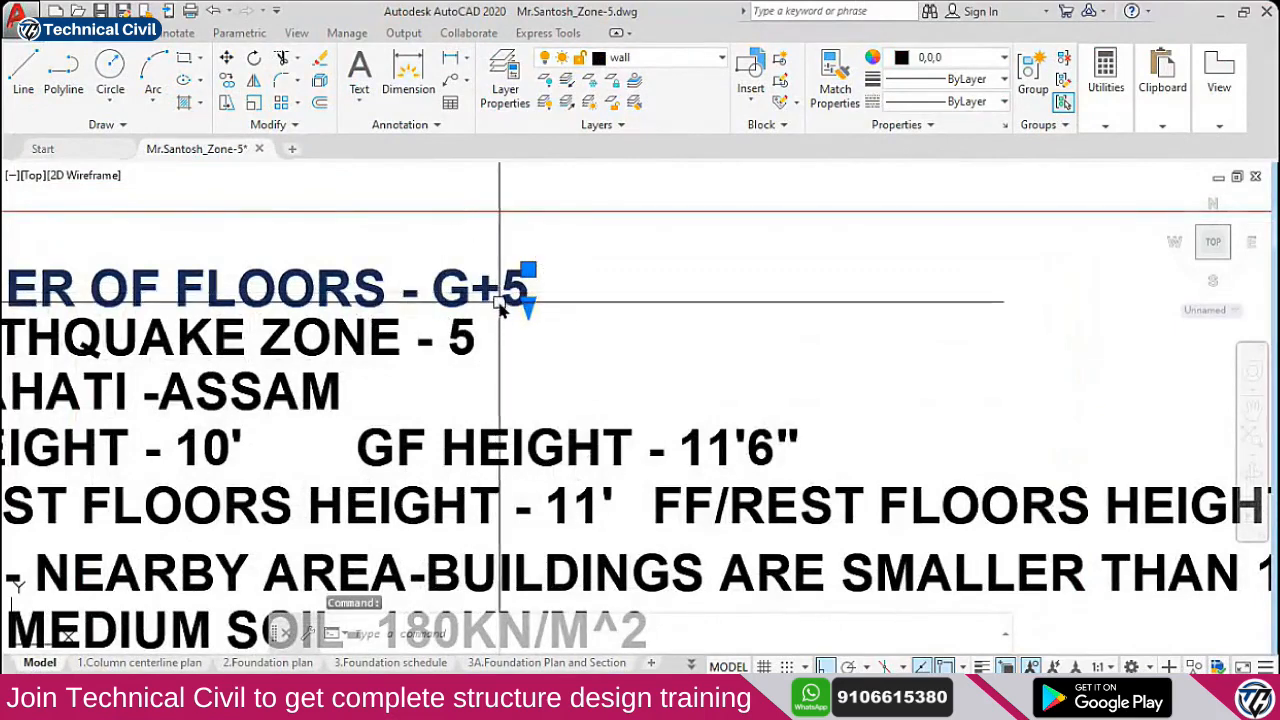
text(co)
key(space)
click(658, 316)
key(Escape)
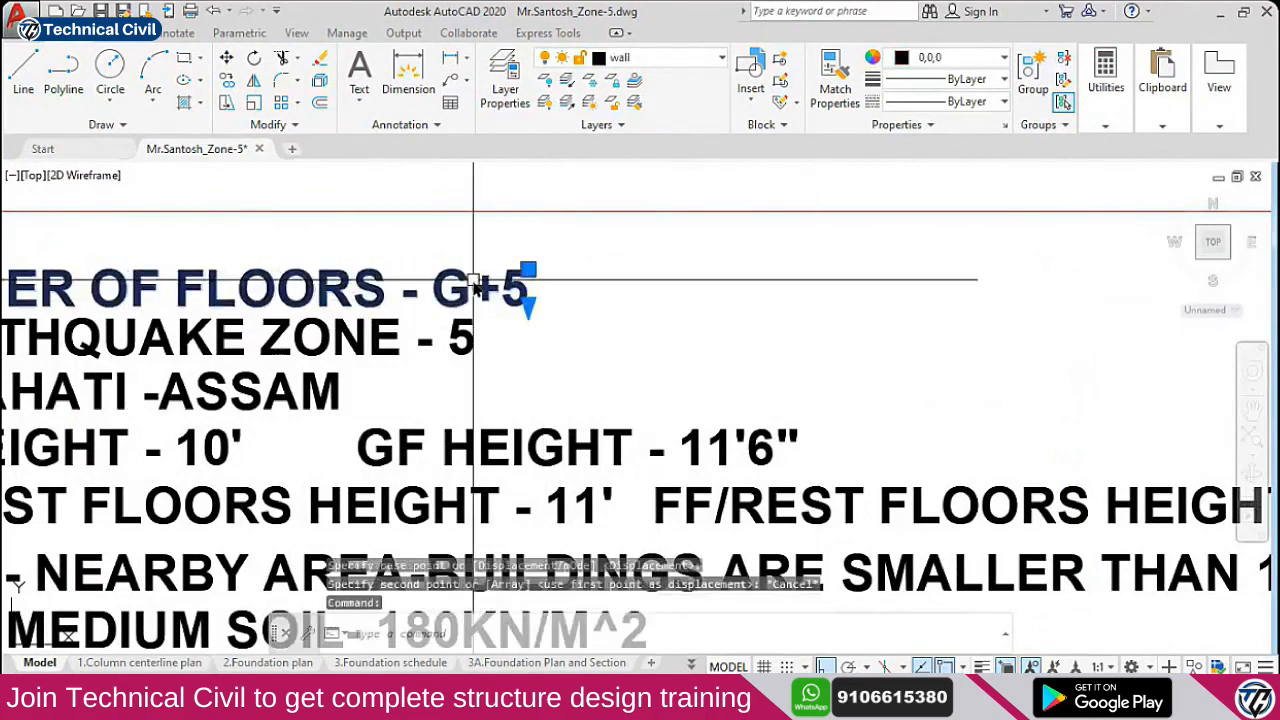
Copy the number-of-floors note and place the duplicate further along the same line
click(530, 290)
text(co)
key(space)
click(521, 294)
key(Escape)
Replace the copied note's text with the floor list "g/1/2/3/4/5"
double_click(609, 304)
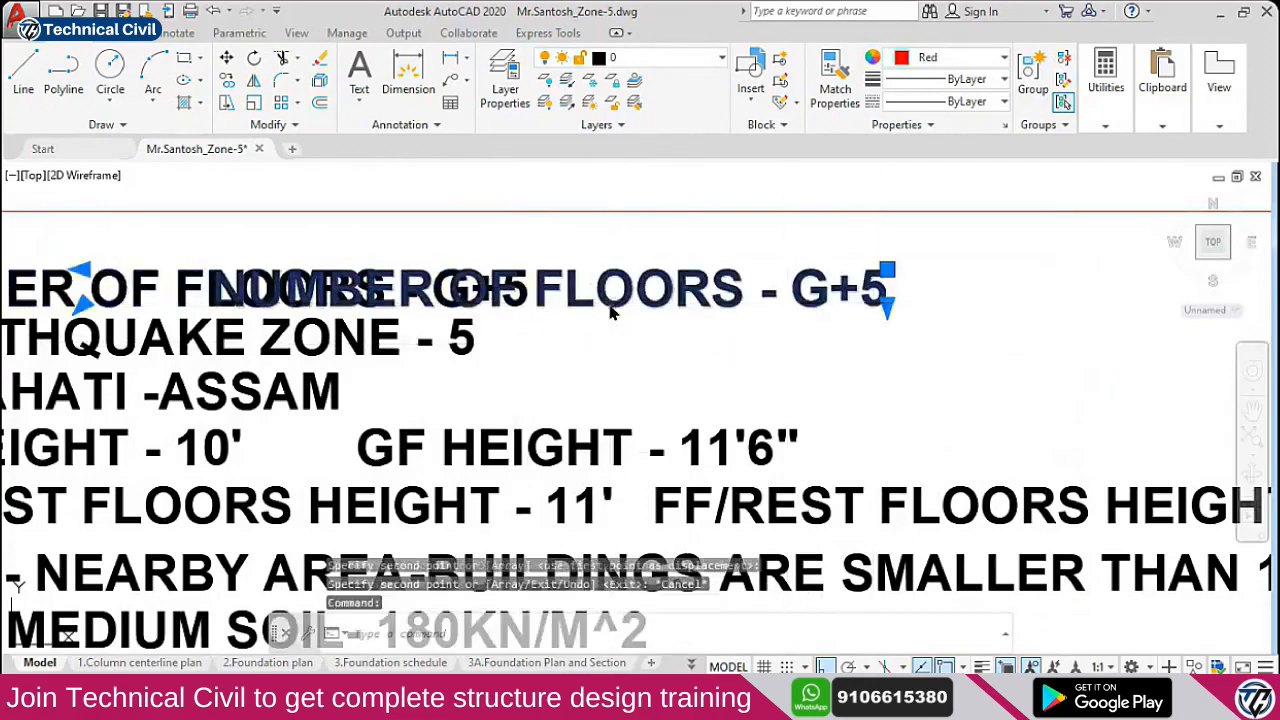
key(ctrl+a)
text(g)
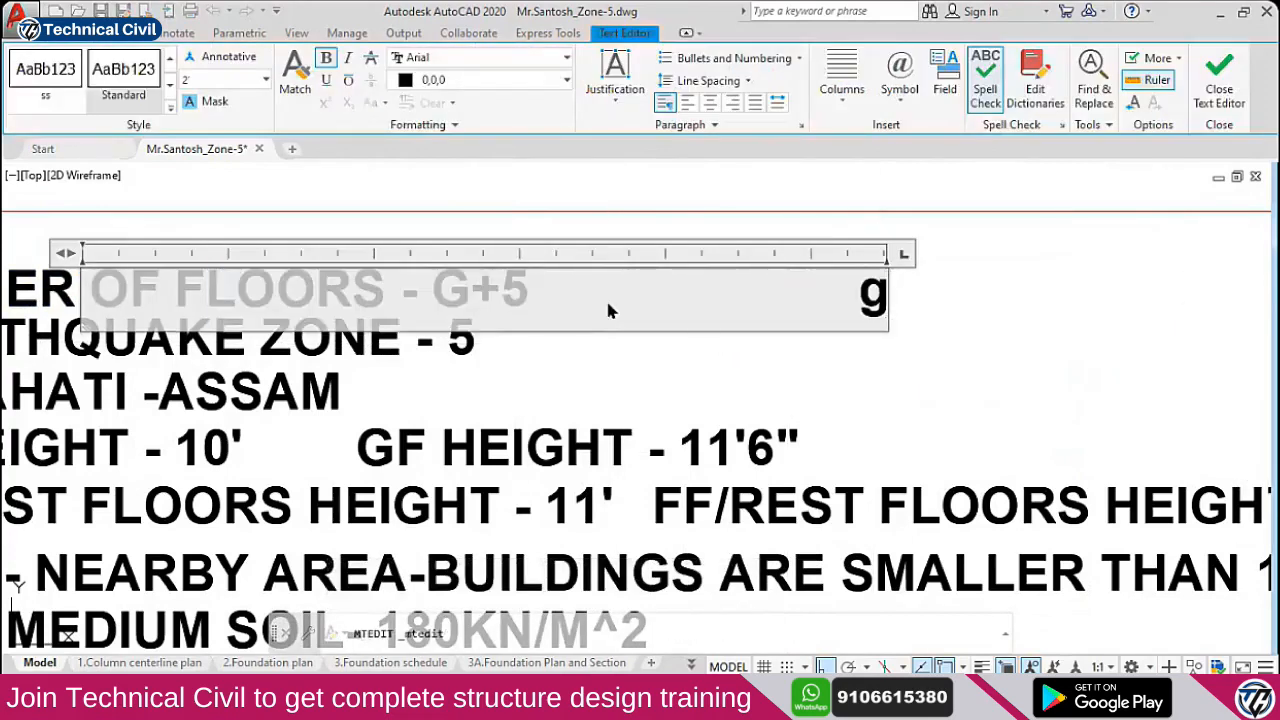
text(/1/)
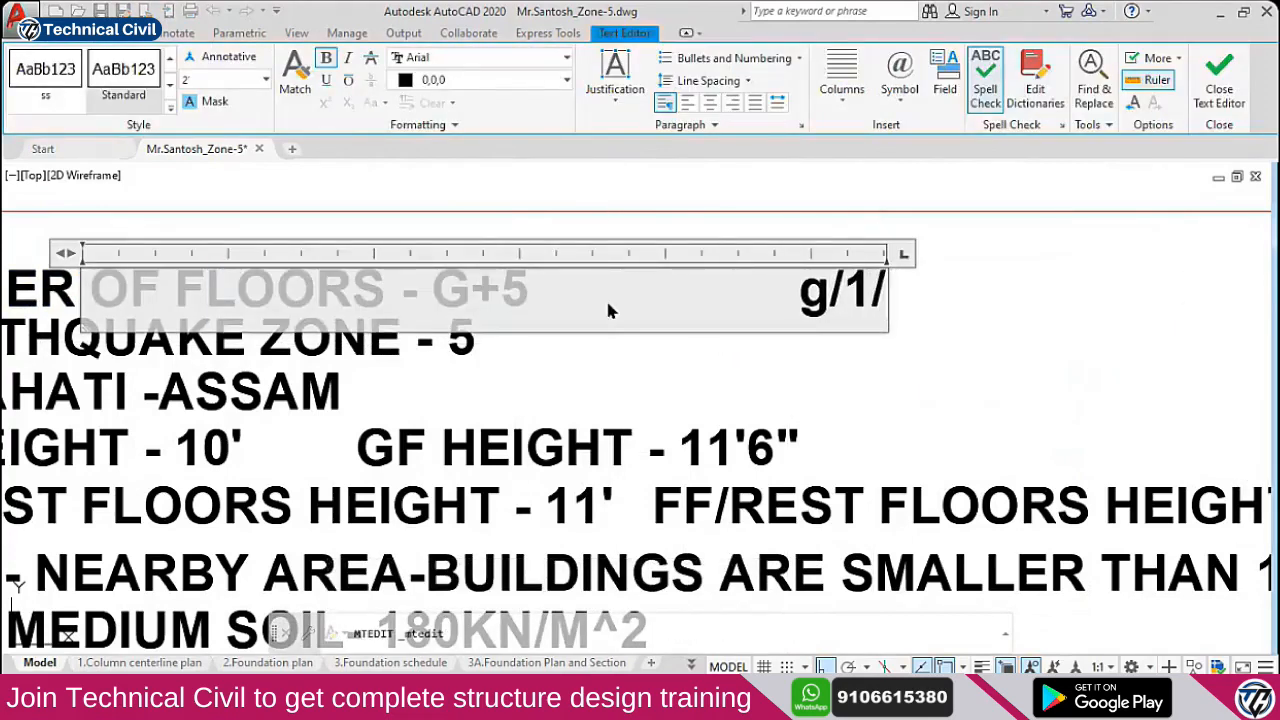
text(2)
key(BackSpace)
text(1/2)
key(BackSpace)
key(BackSpace)
text(2/)
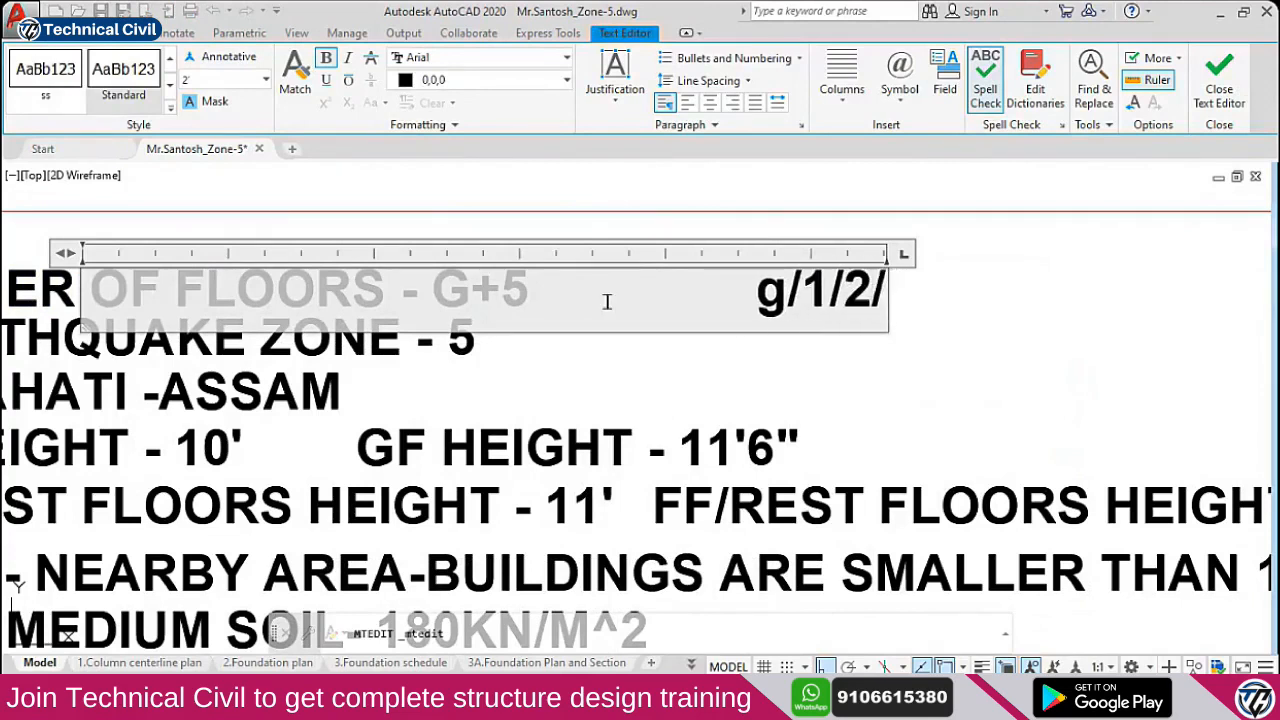
text(3/4/)
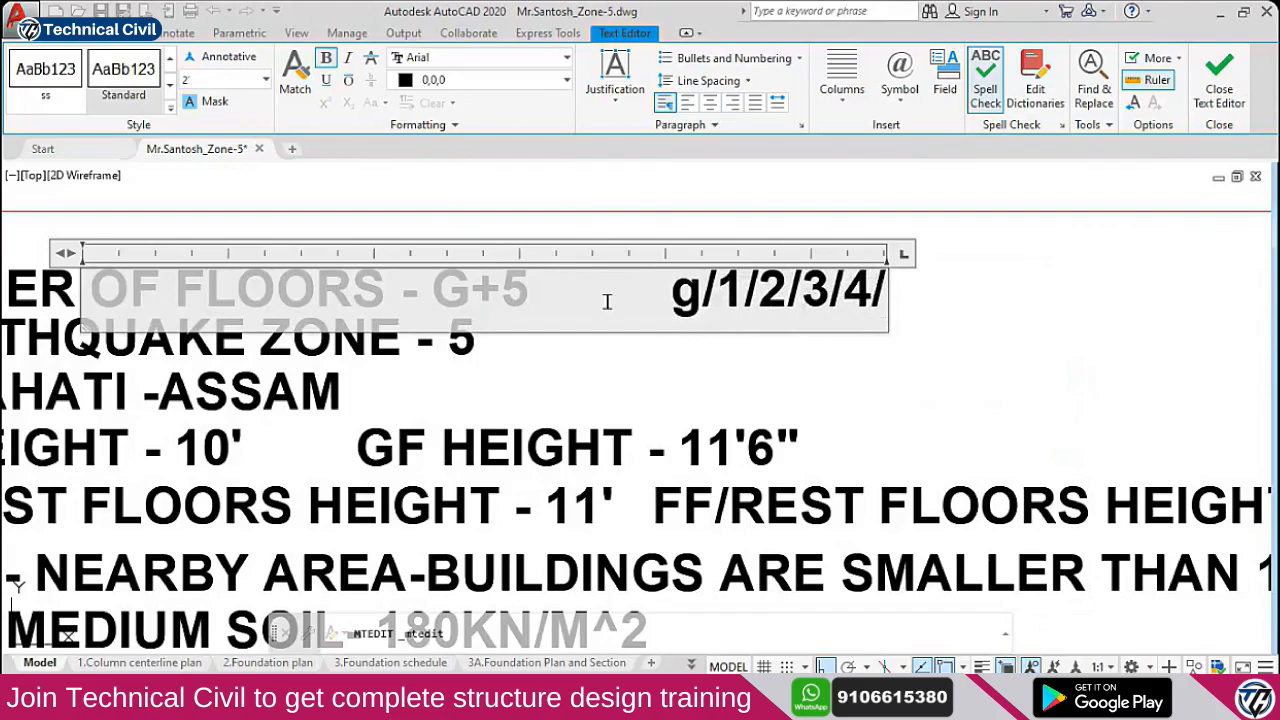
text(5)
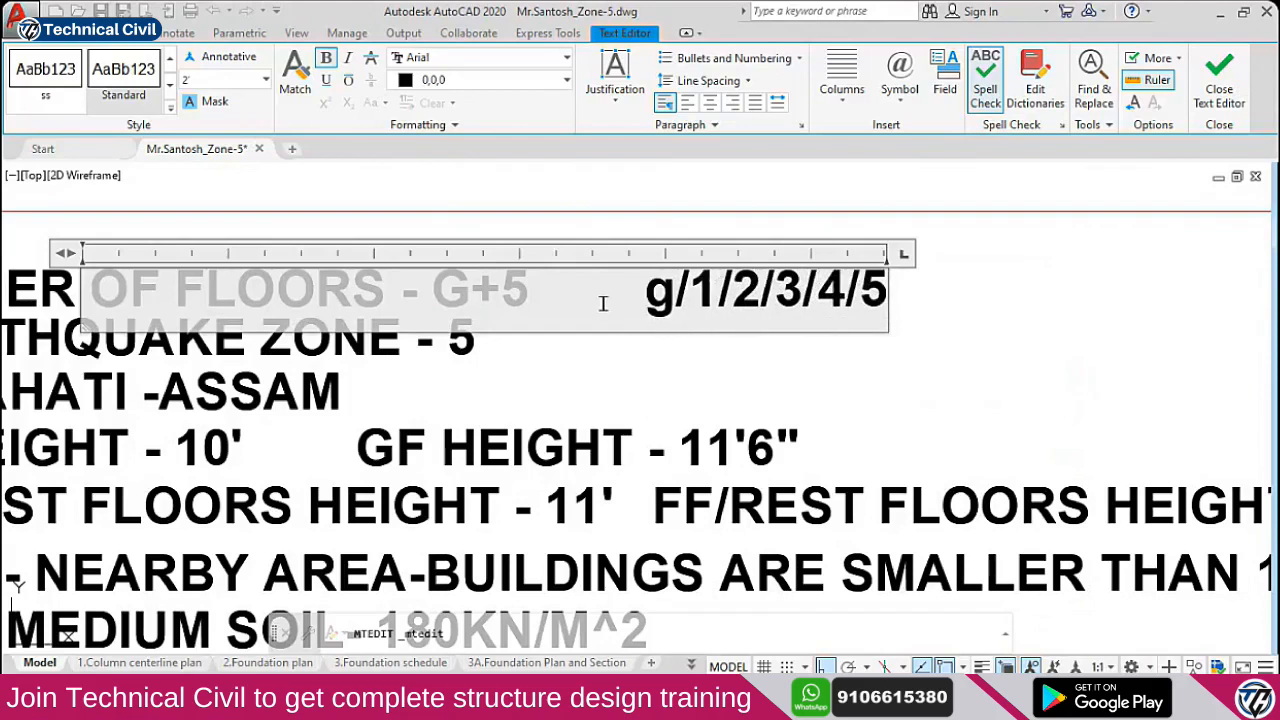
drag(736, 310, 946, 309)
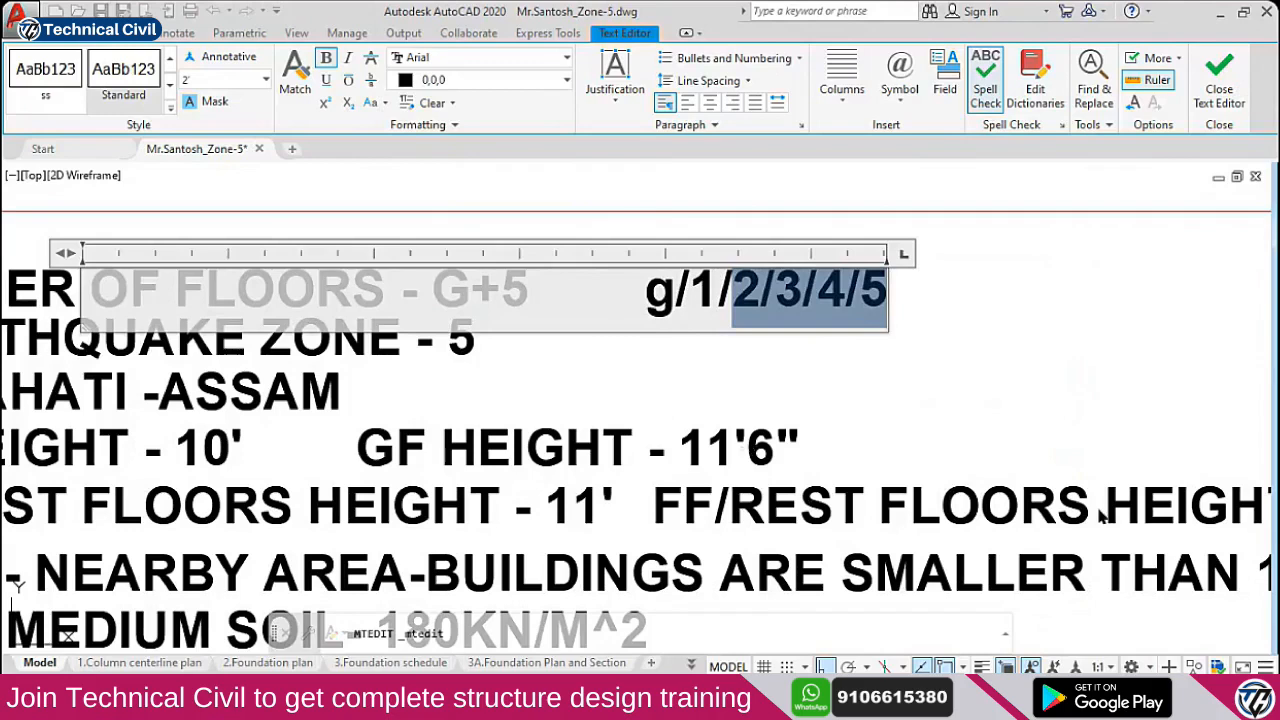
click(857, 360)
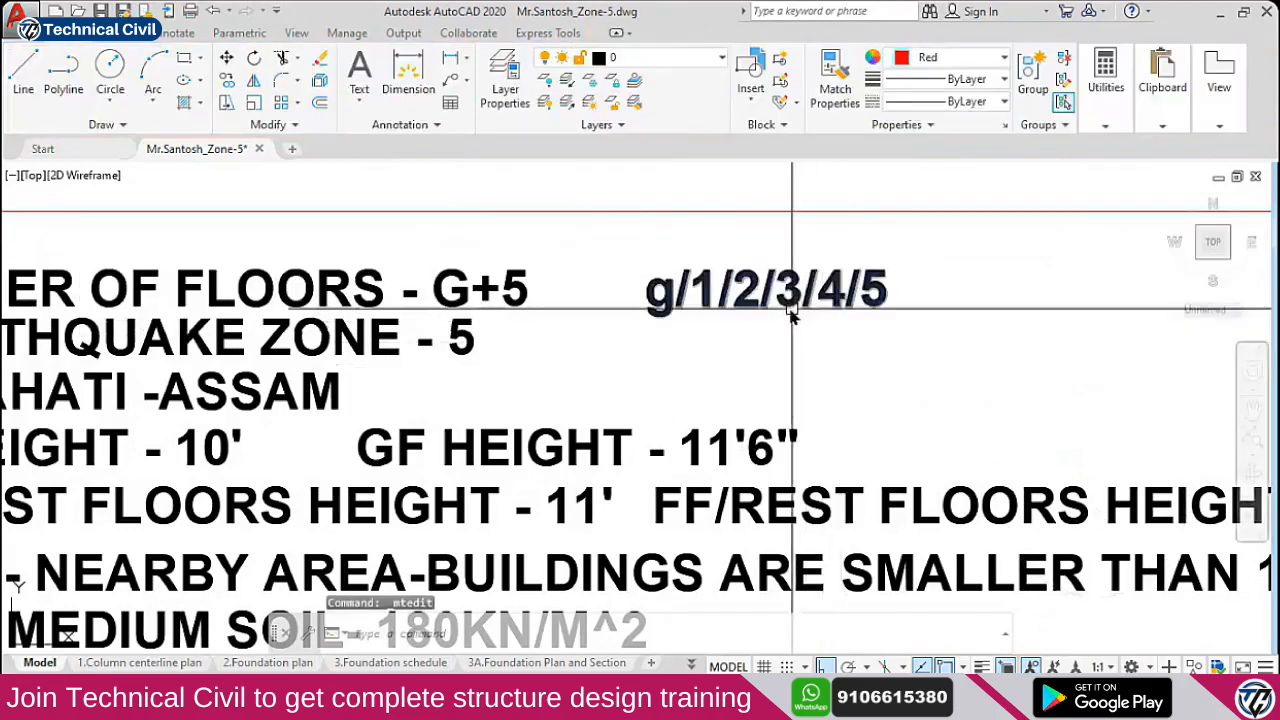
Move the g/1/2/3/4/5 note close behind the G+5 text in the project notes
click(662, 290)
scroll(685, 300, down, 2)
text(m)
key(space)
click(874, 313)
click(843, 330)
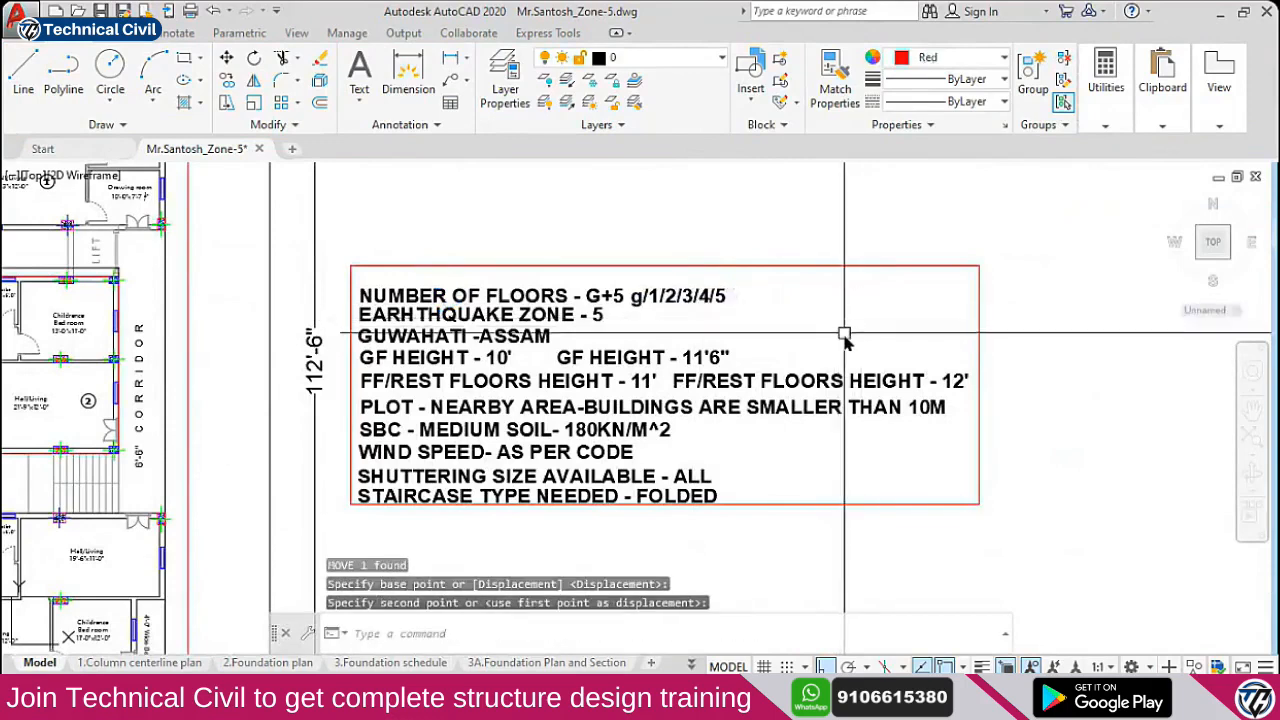
Return to STAAD.Pro and generate the Translational Repeat with 4 linked steps of 3.6 m in the Y direction
key(alt+Tab)
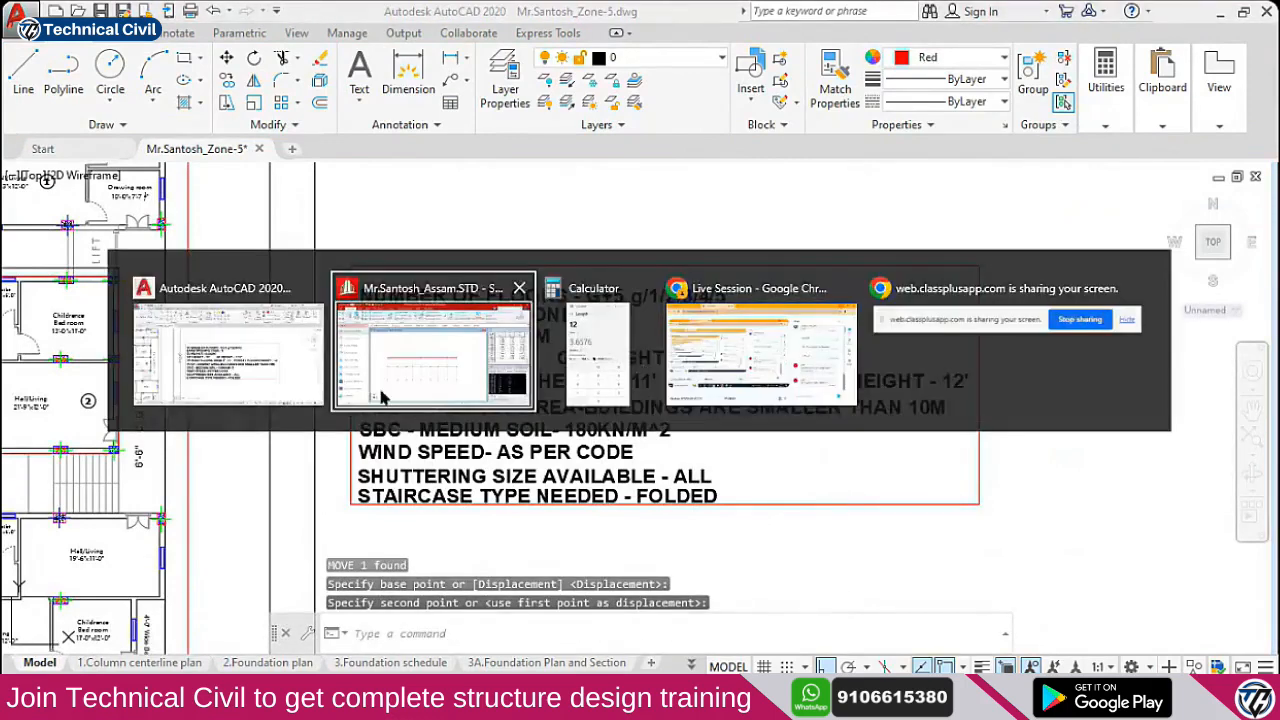
click(403, 371)
double_click(772, 487)
text(4)
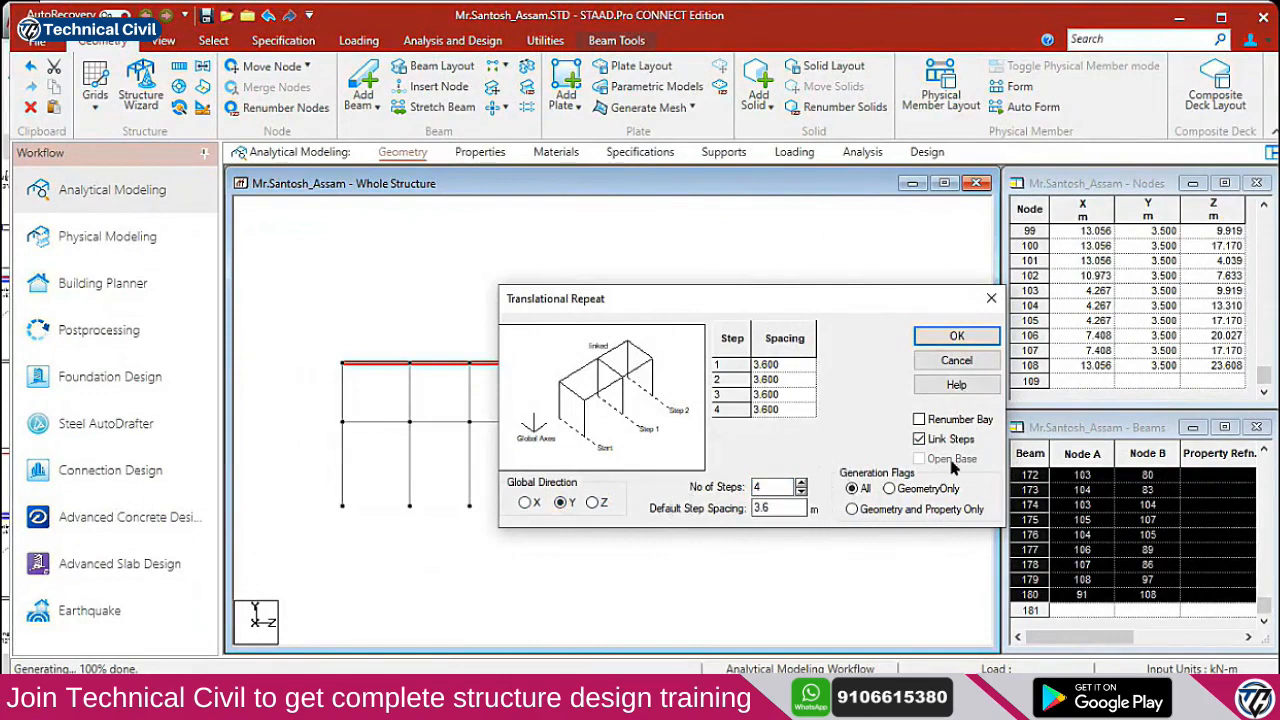
click(950, 336)
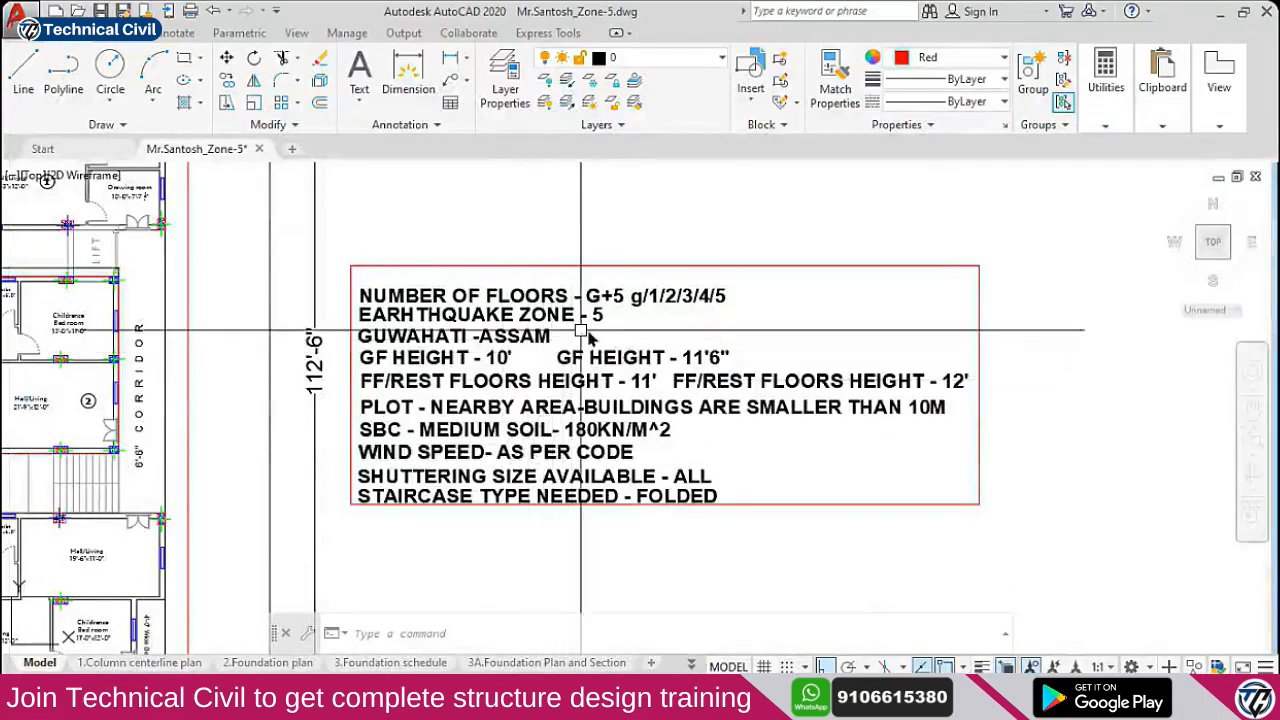
Compare the floor list in the AutoCAD notes with the storeys of the STAAD.Pro frame
scroll(645, 300, up, 2)
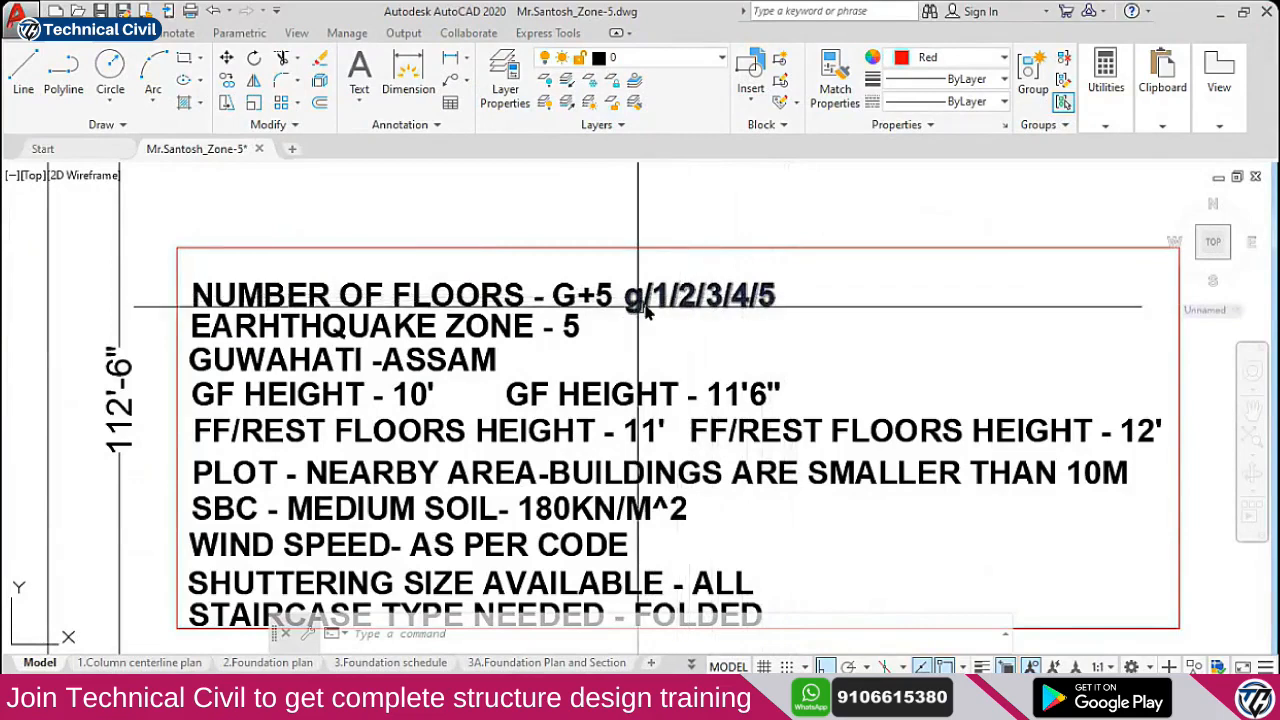
key(alt+Tab)
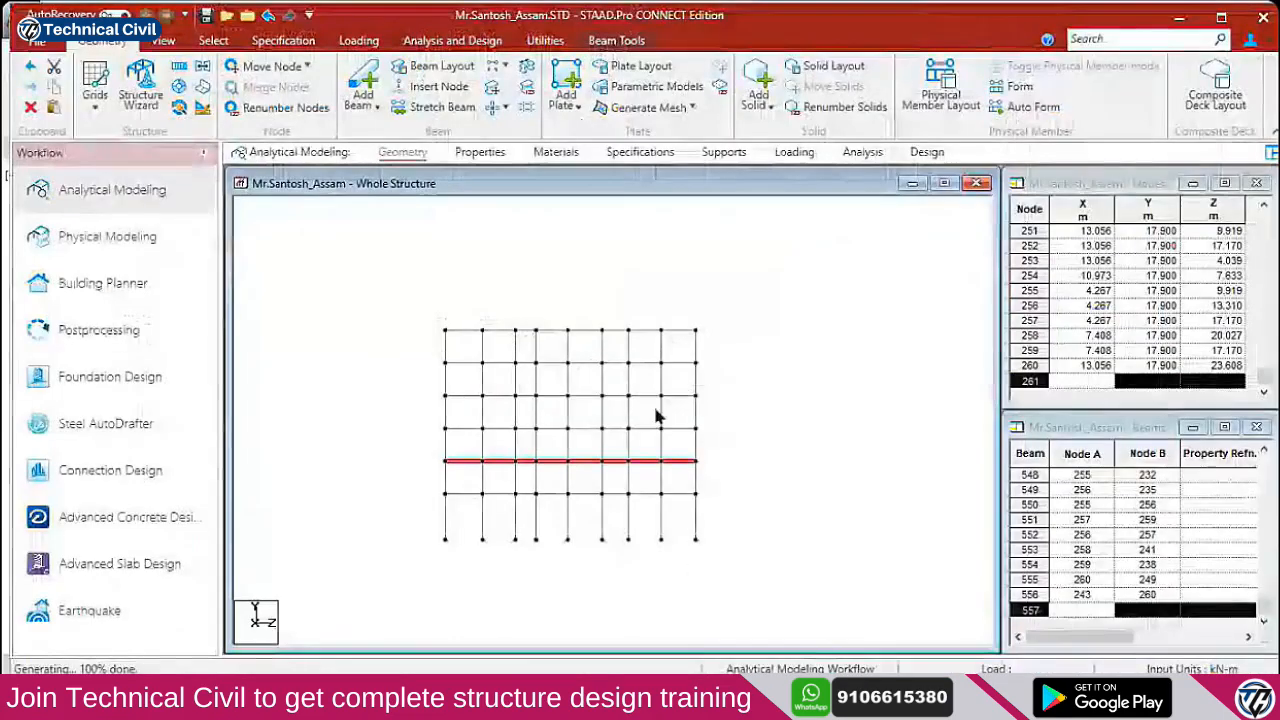
key(alt+Tab)
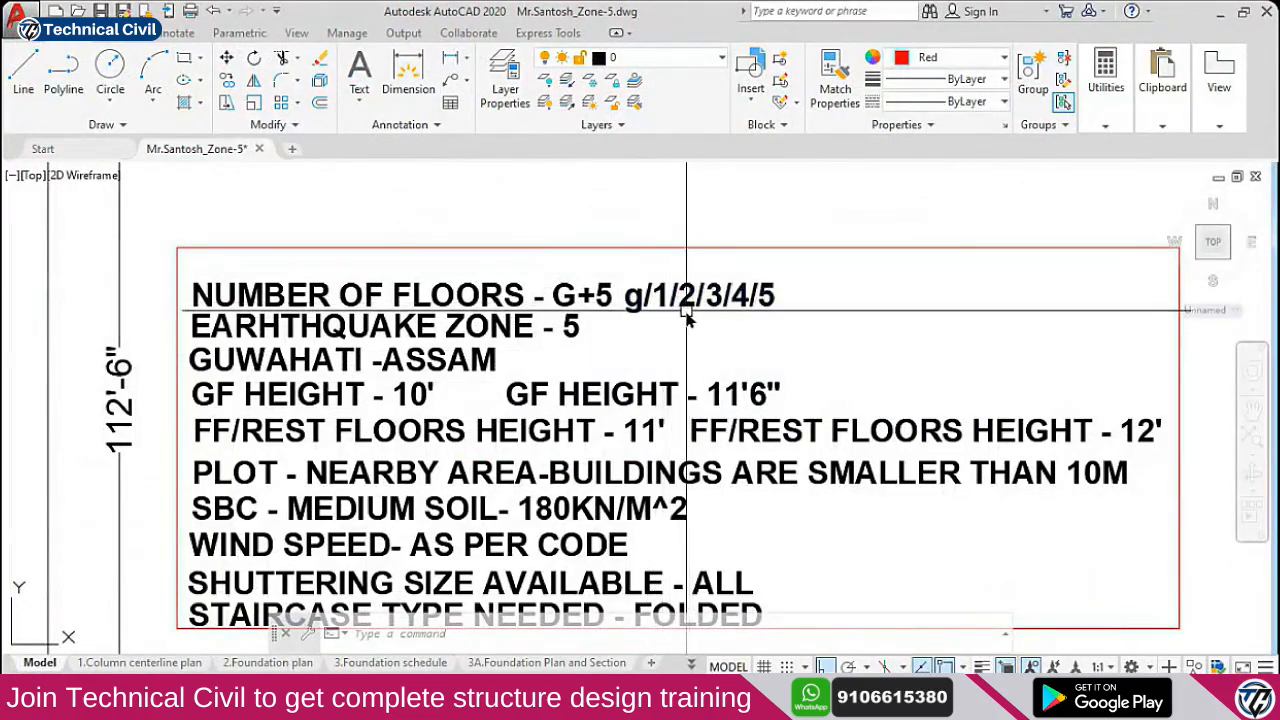
key(alt+Tab)
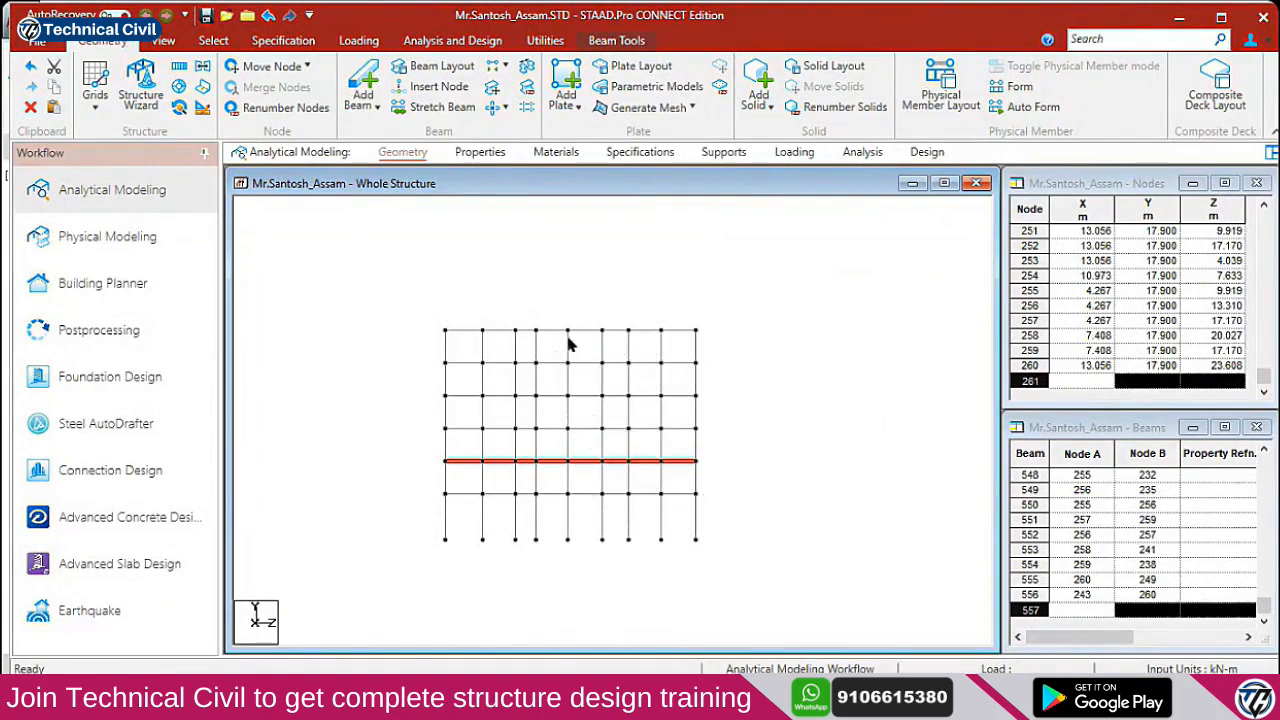
Select all beams at the top level and repeat them one linked step of 3.6 m in the Y direction
drag(380, 297, 746, 342)
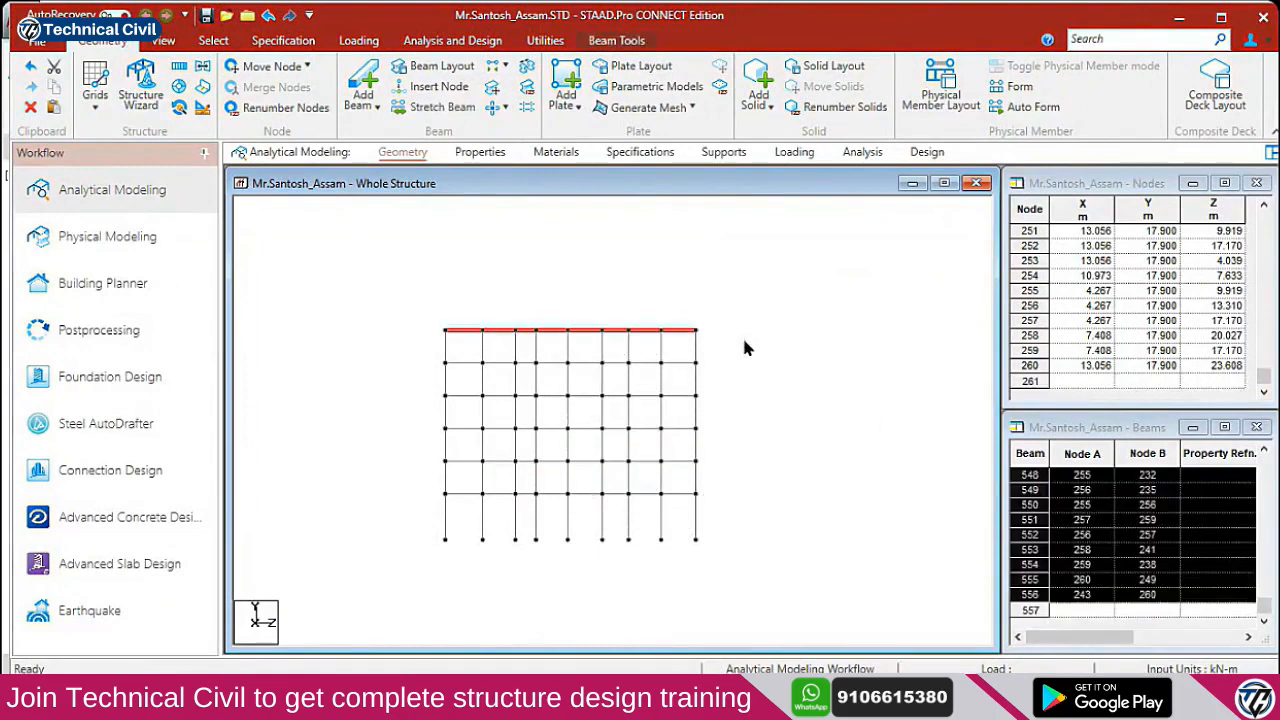
click(179, 65)
double_click(757, 508)
text(3.6)
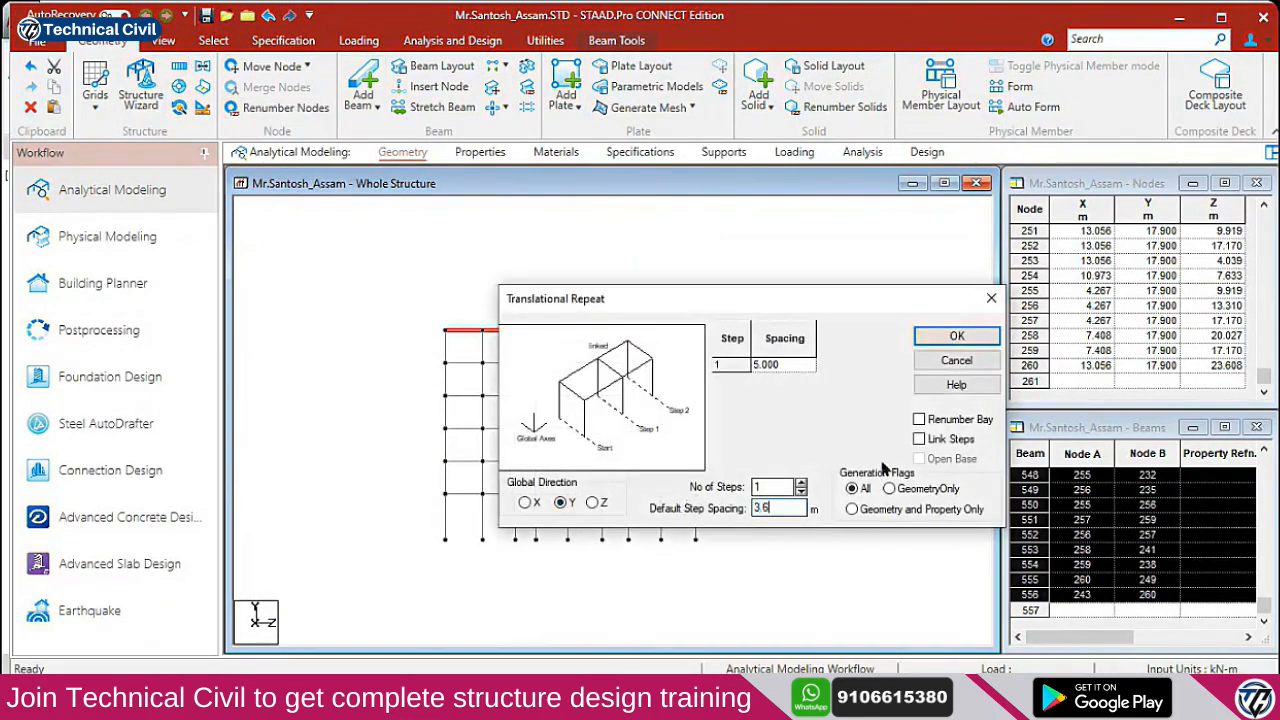
click(946, 338)
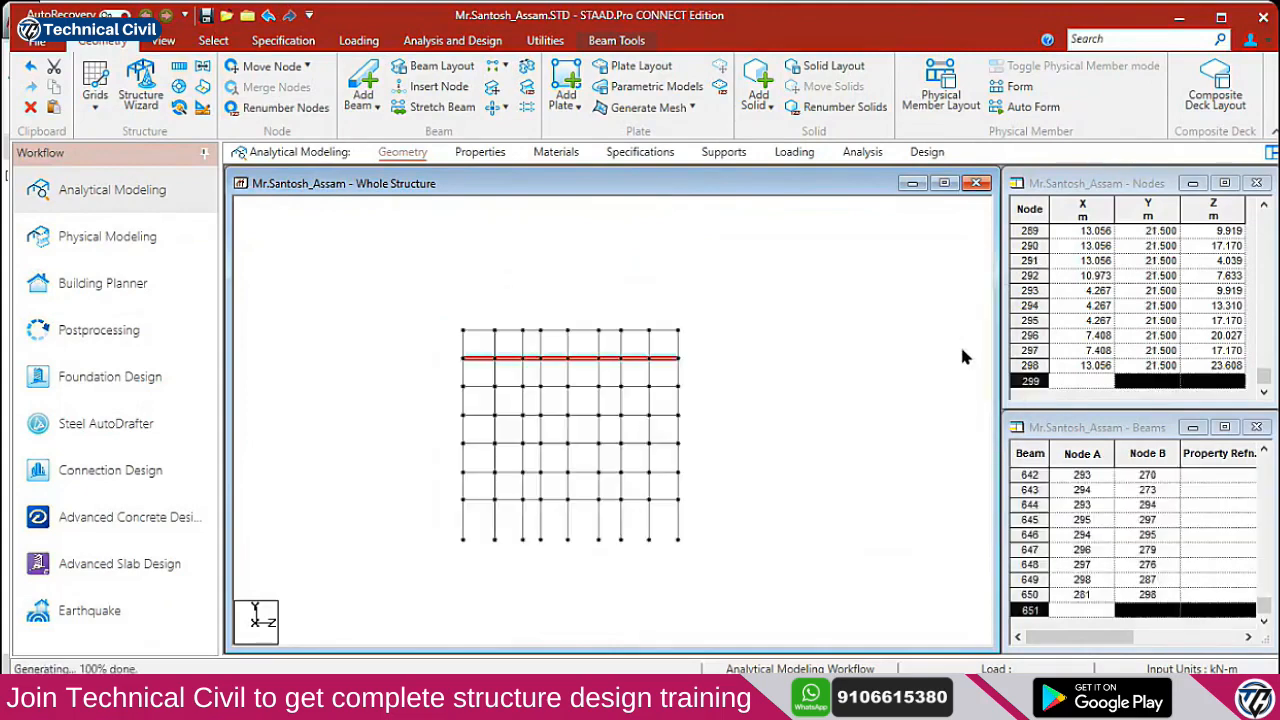
Clear the beam selection and inspect the whole frame in isometric and plan views
click(650, 535)
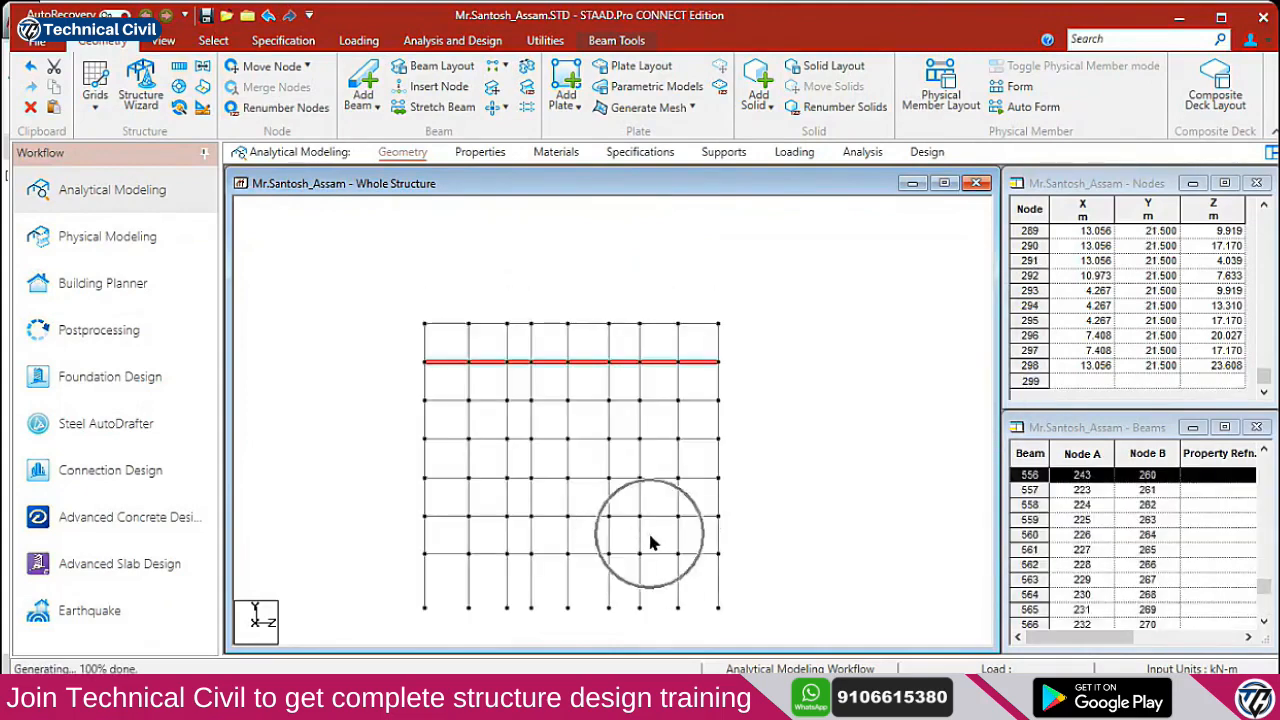
key(ctrl)
key(ctrl)
key(ctrl)
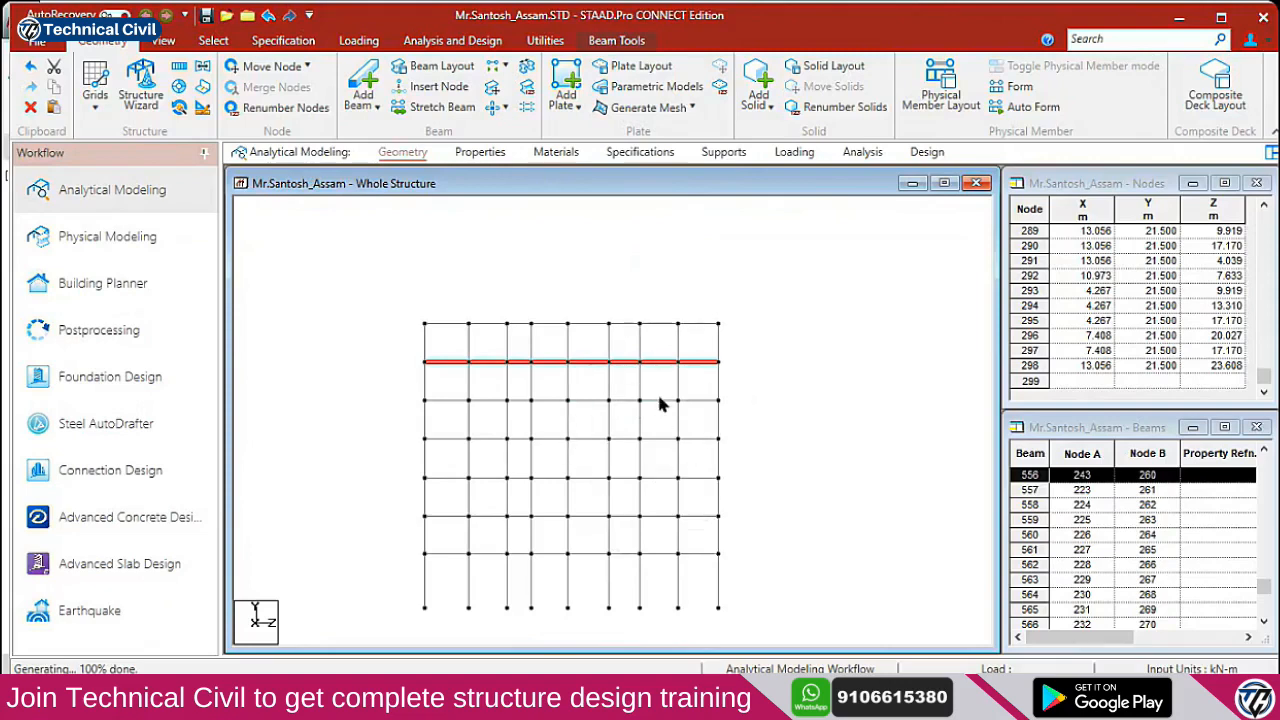
click(580, 377)
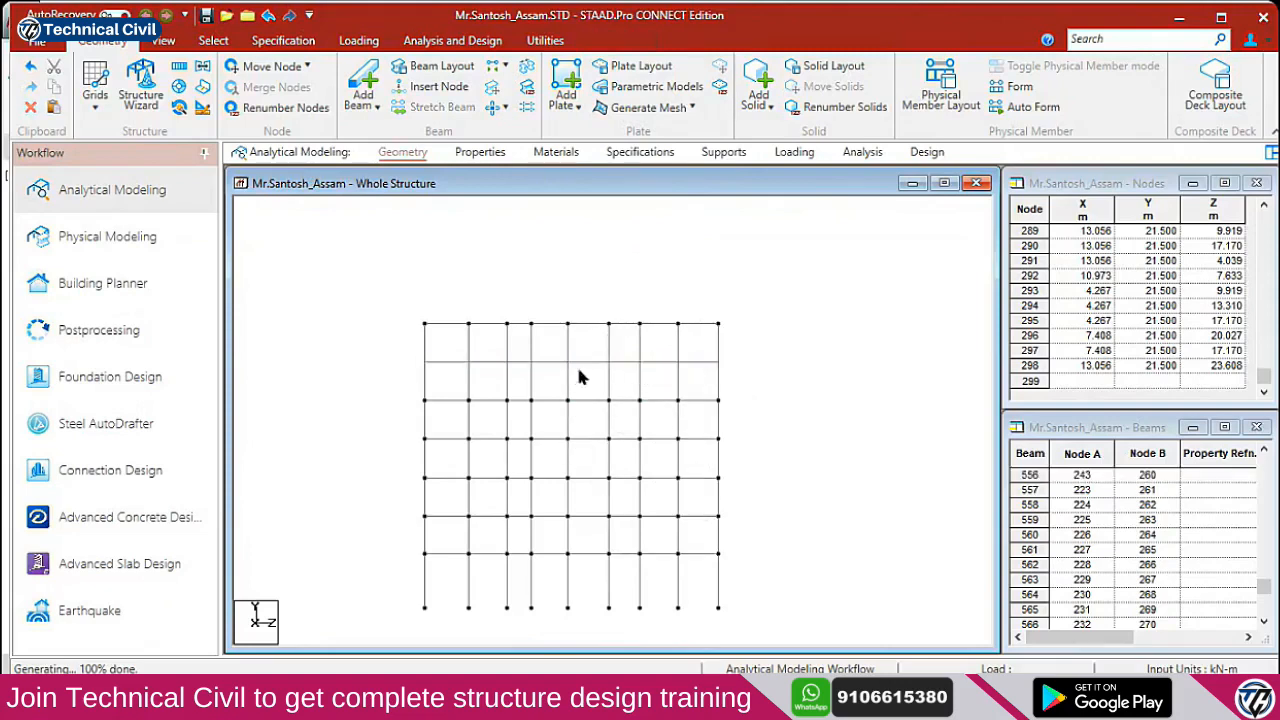
click(163, 40)
click(371, 70)
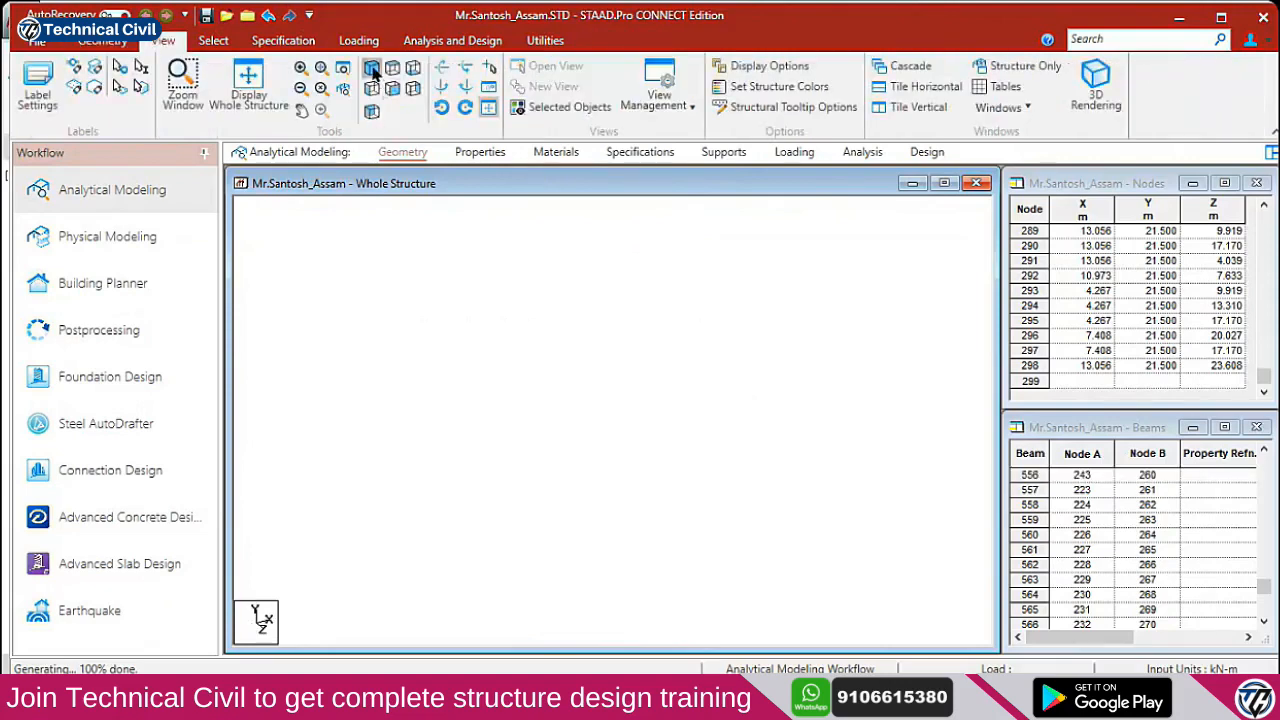
click(392, 70)
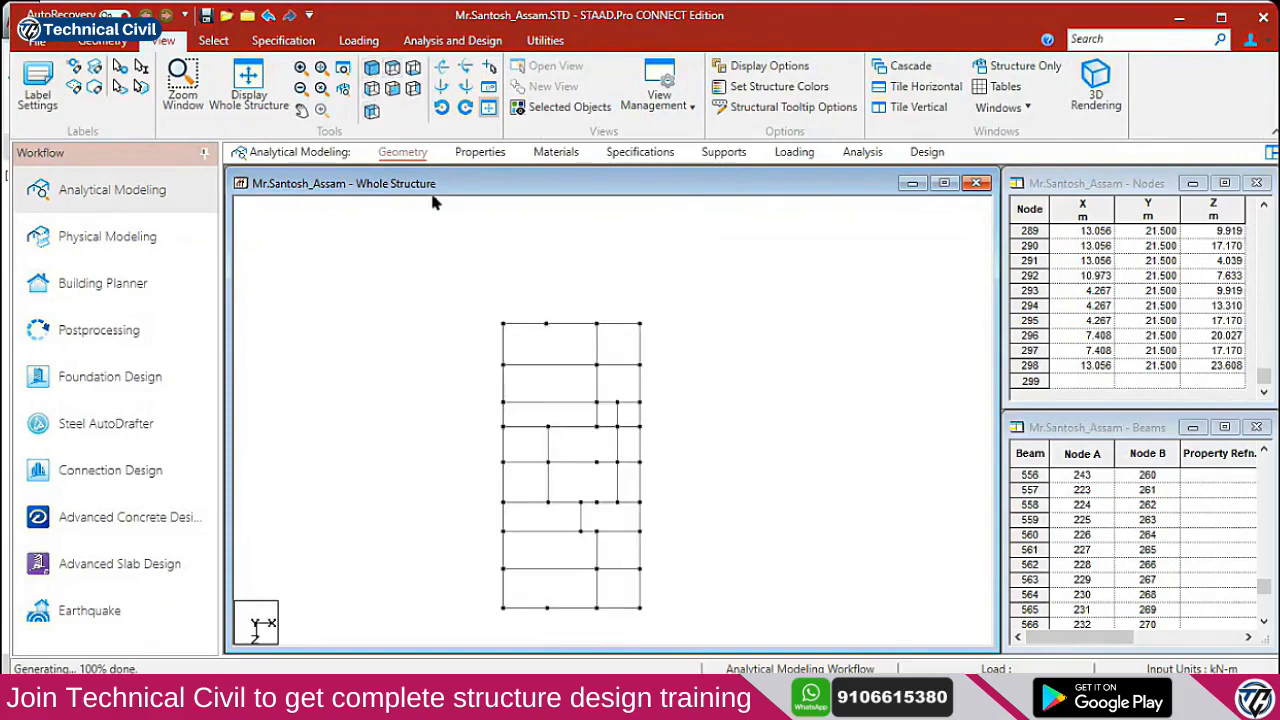
Switch to the live session in Chrome and look over its participant list and chat
key(alt+Tab)
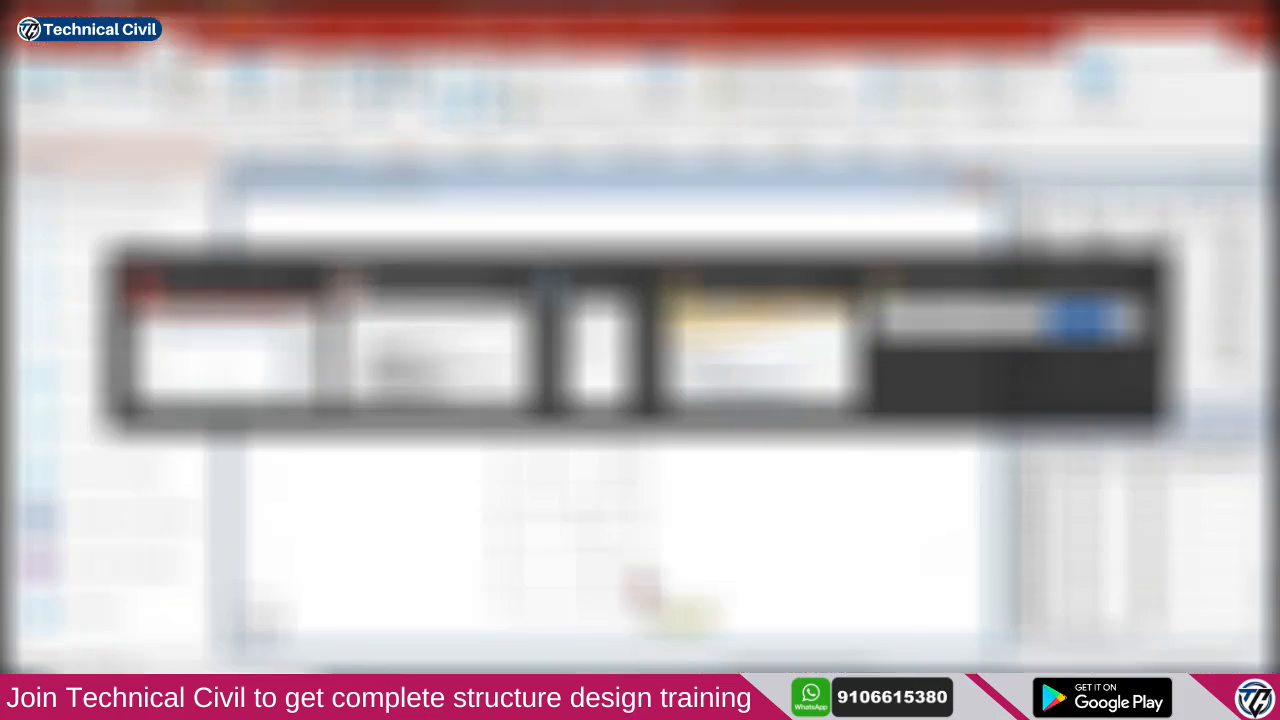
key(alt+Tab)
key(alt+Tab)
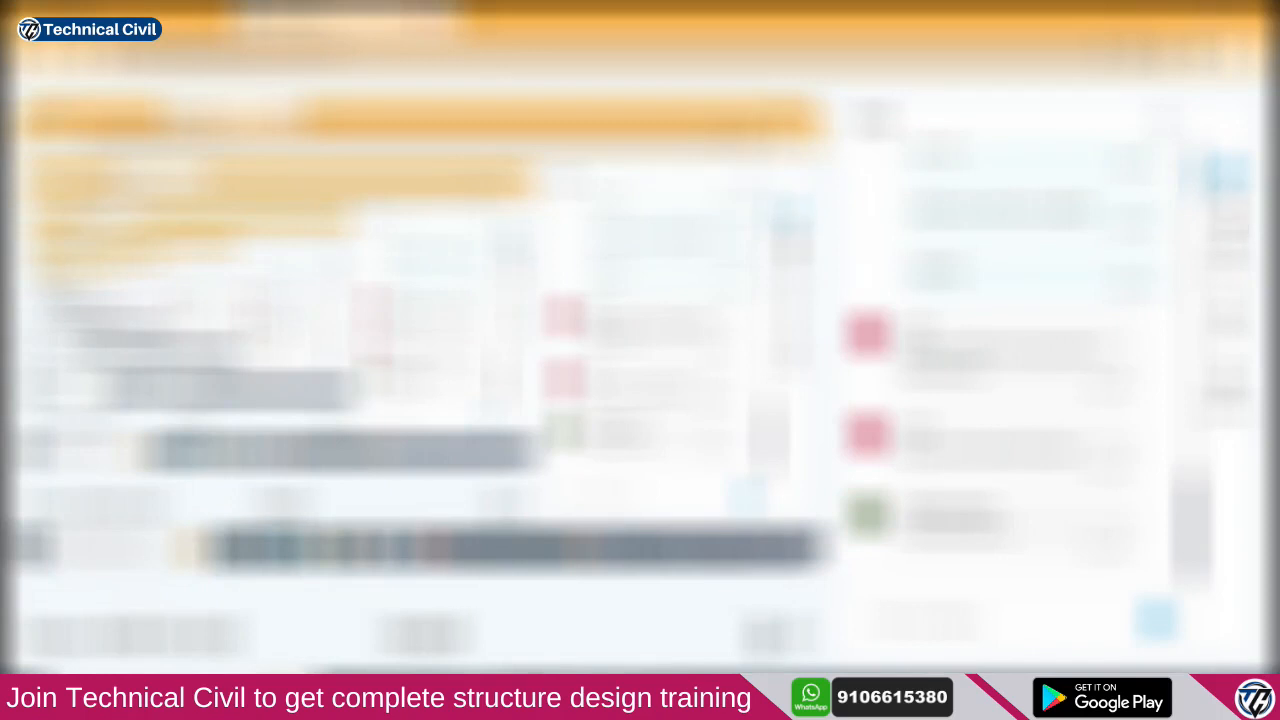
click(1226, 252)
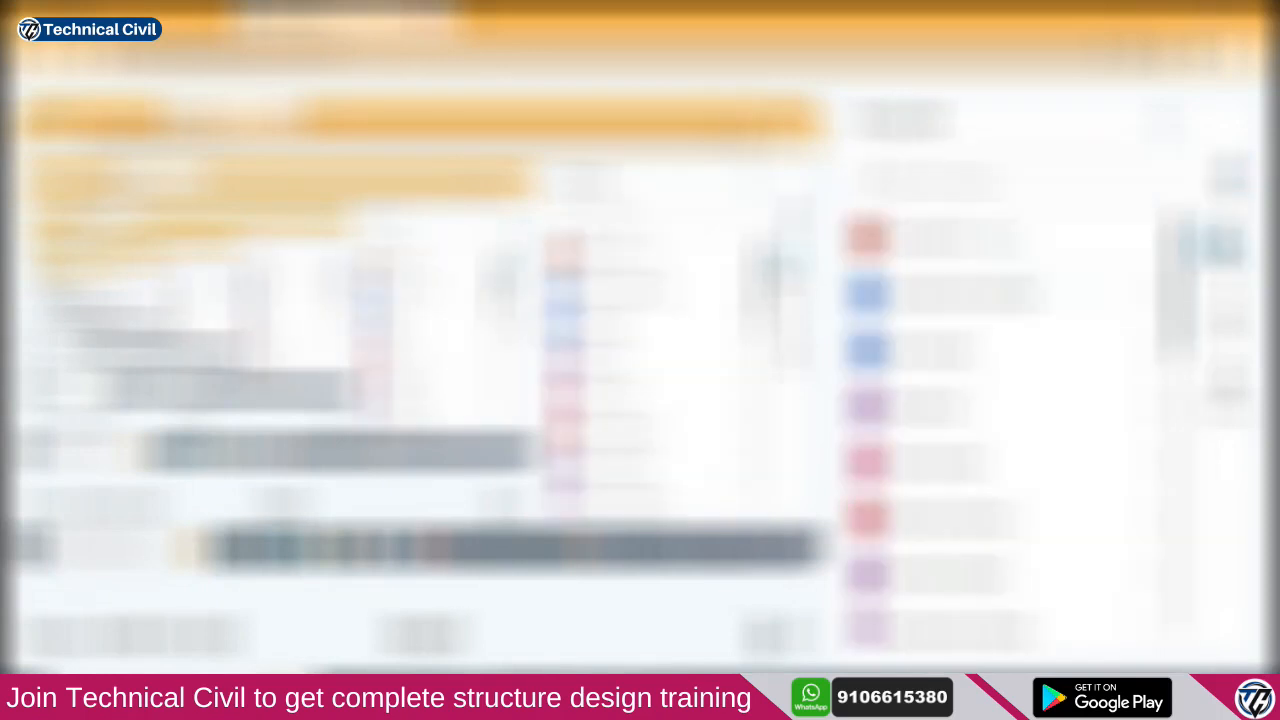
click(1221, 181)
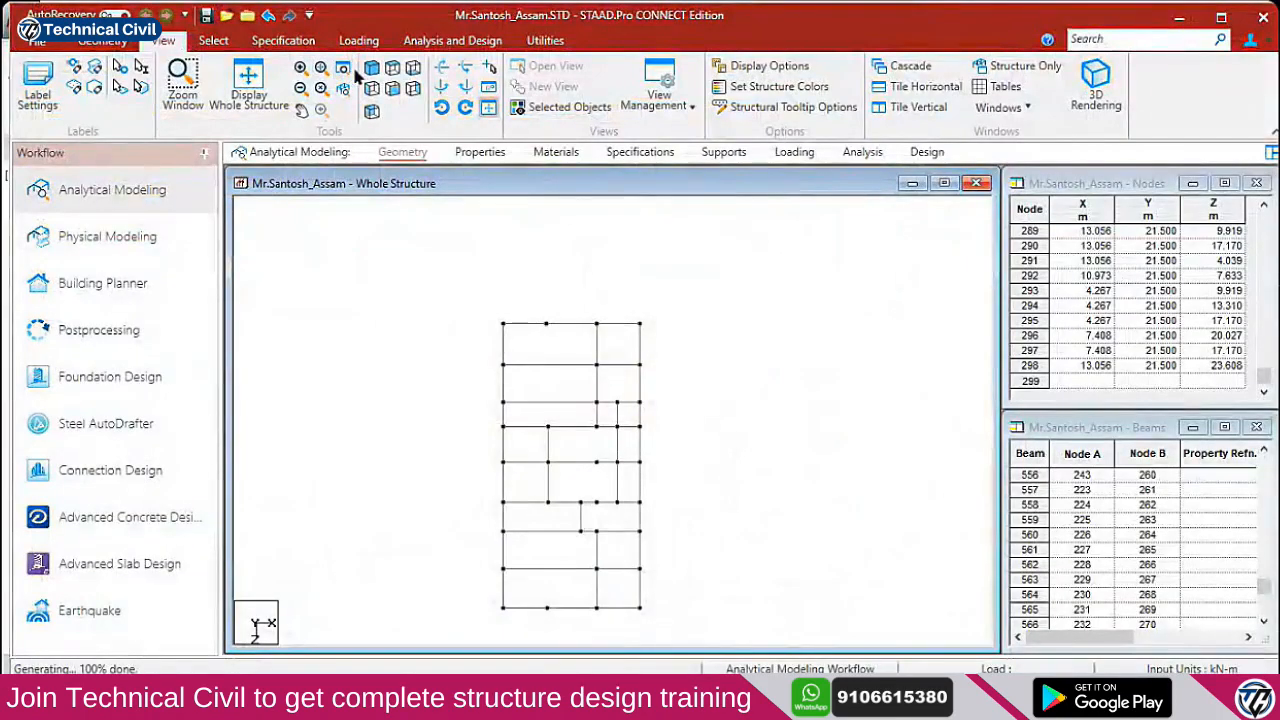
Show the STAAD.Pro frame from the side, activate the Nodes Cursor and select all base nodes of the columns
click(370, 70)
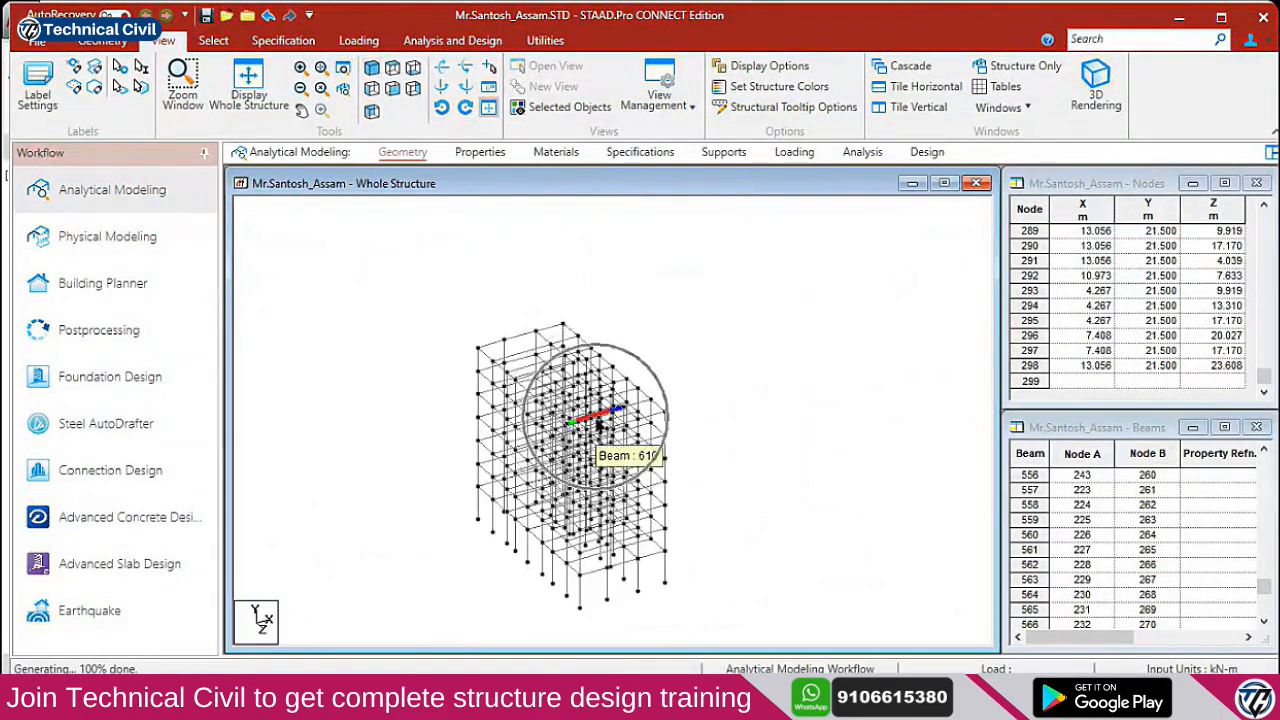
click(376, 90)
middle_drag(737, 507, 732, 463)
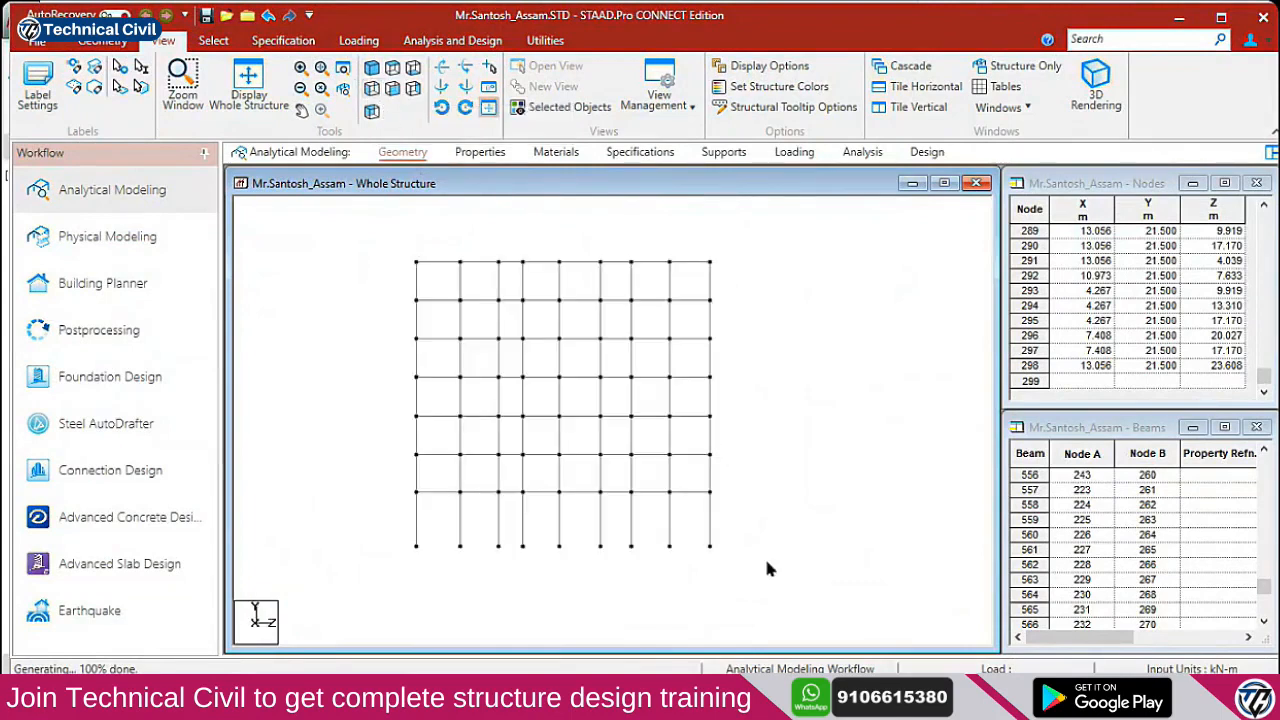
right_click(765, 550)
mouse_move(905, 195)
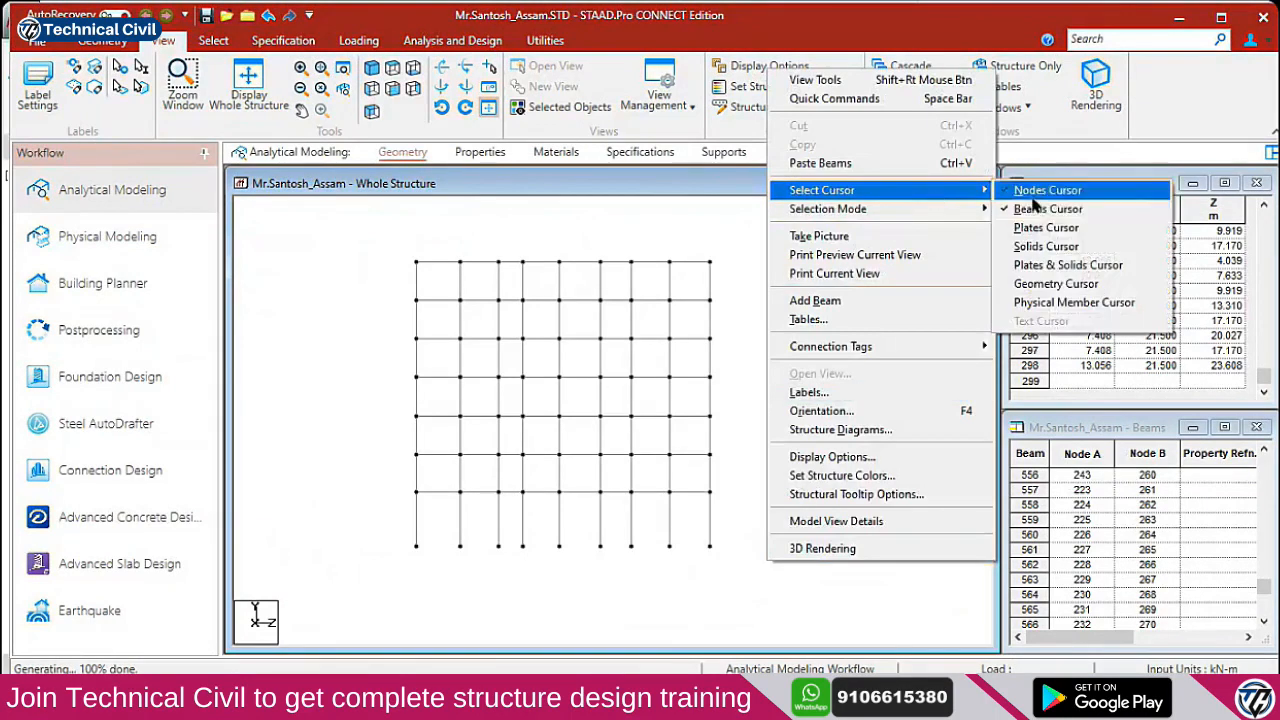
click(1030, 191)
drag(349, 529, 802, 590)
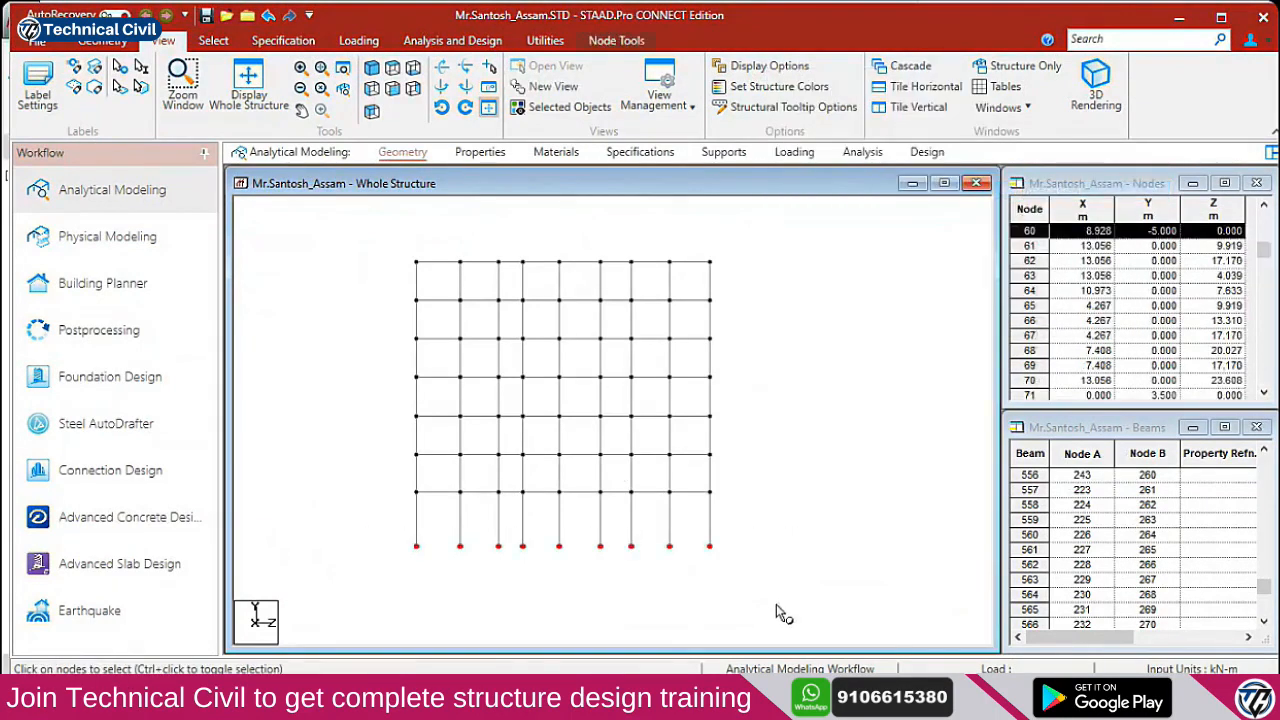
Create a fixed support and assign it to the selected base nodes
click(728, 160)
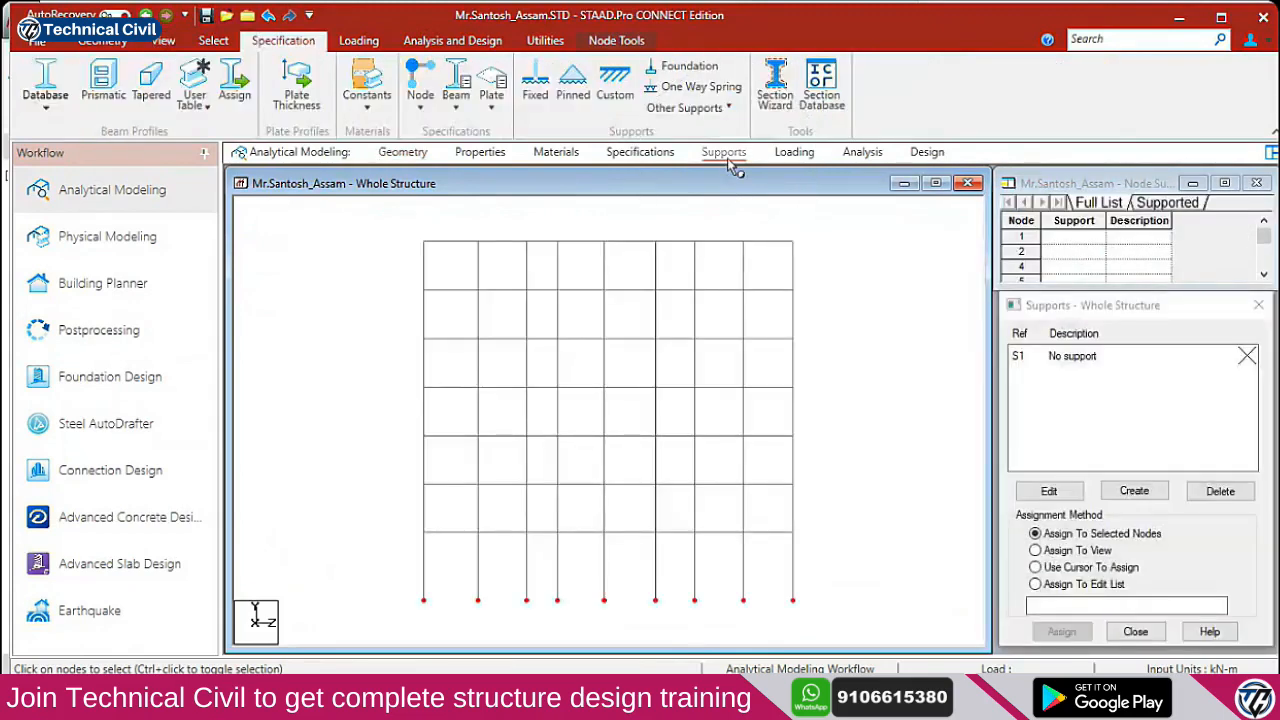
click(1123, 490)
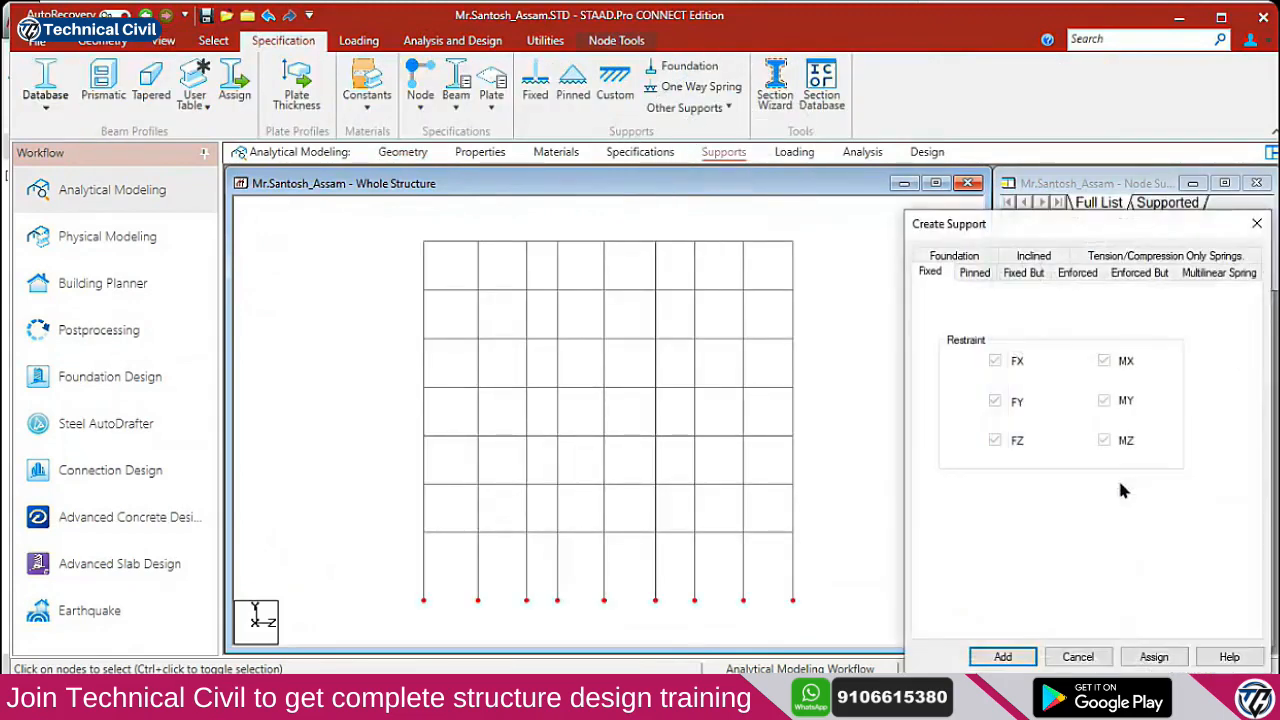
click(1153, 657)
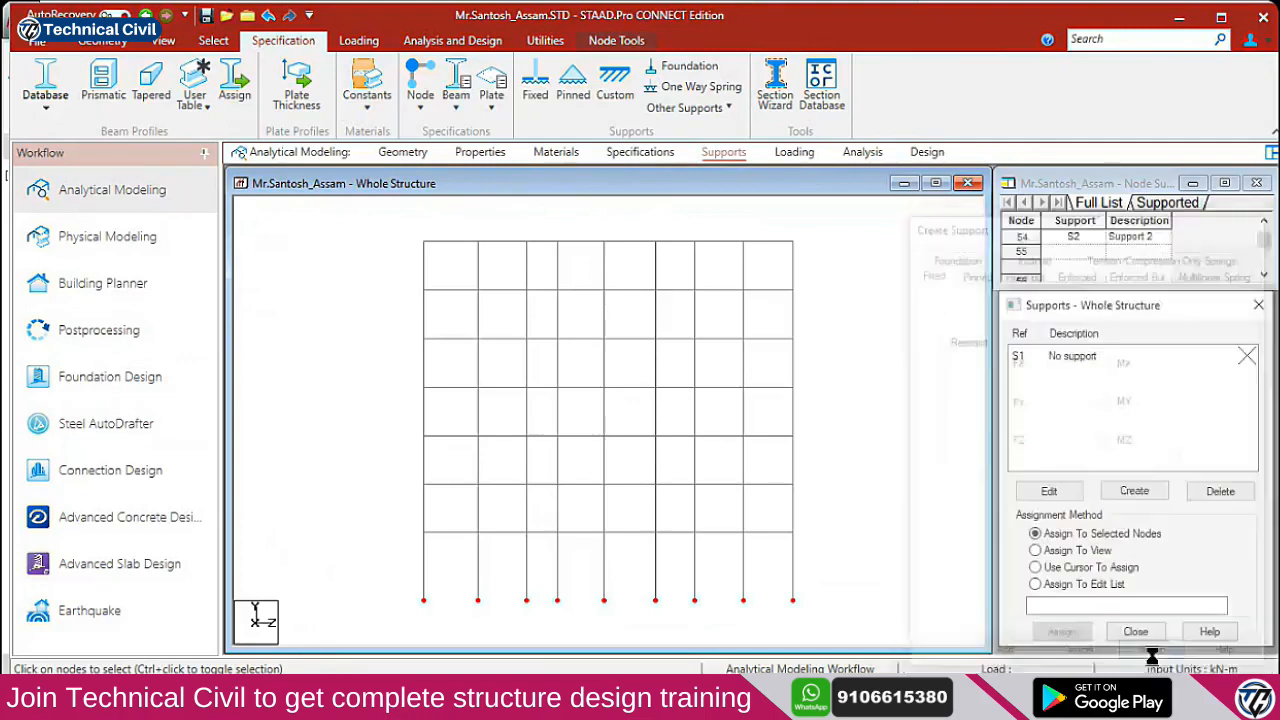
Inspect the supported frame in isometric and plan views and activate the Beams Cursor
click(163, 40)
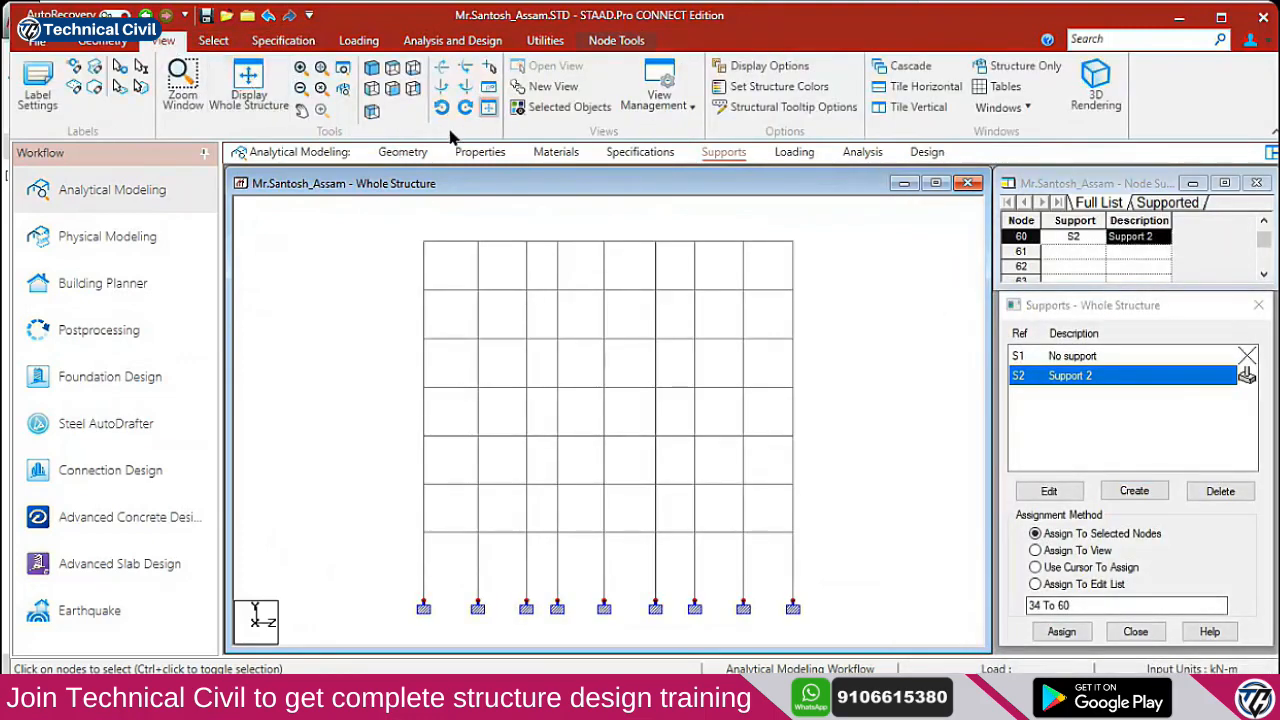
click(372, 67)
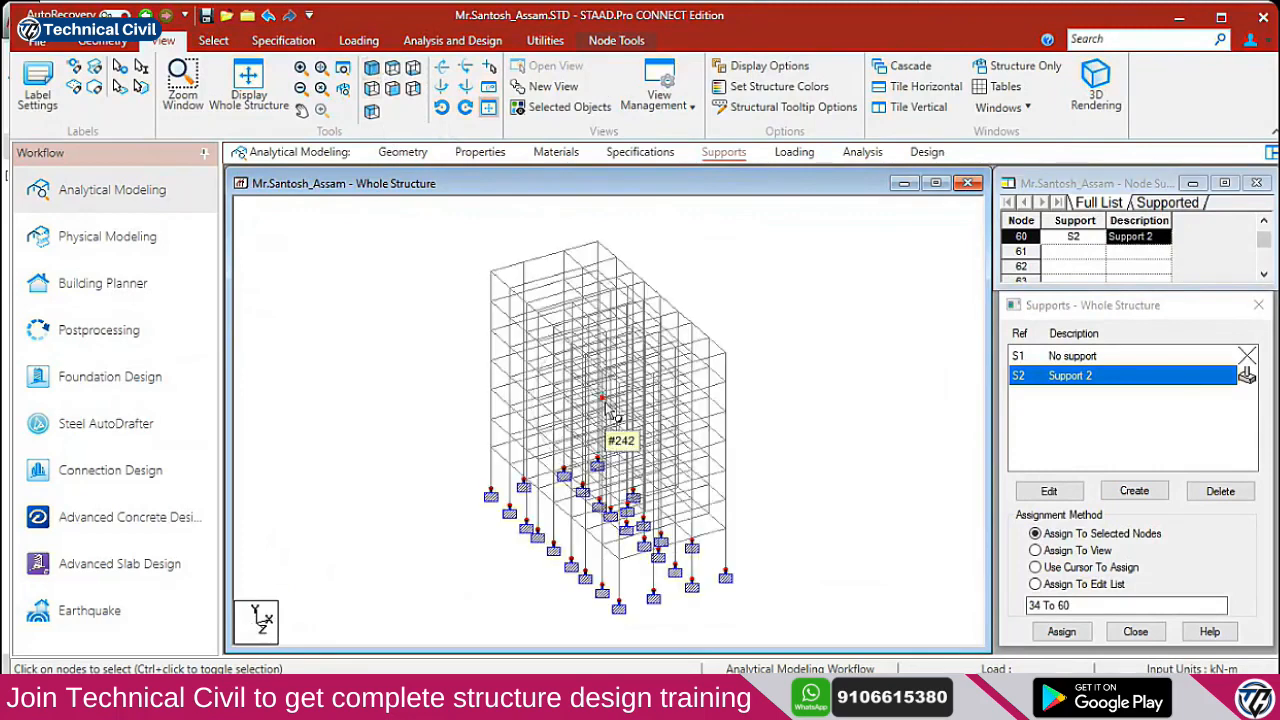
click(391, 70)
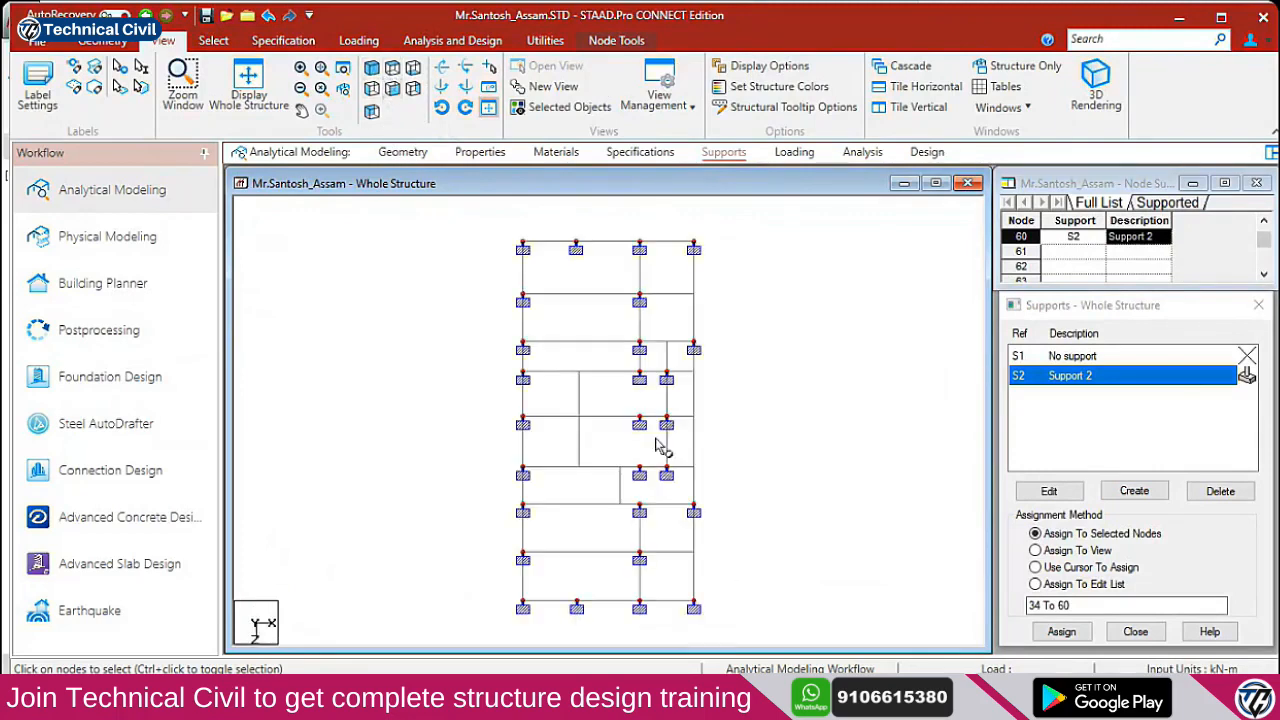
right_click(781, 447)
mouse_move(905, 175)
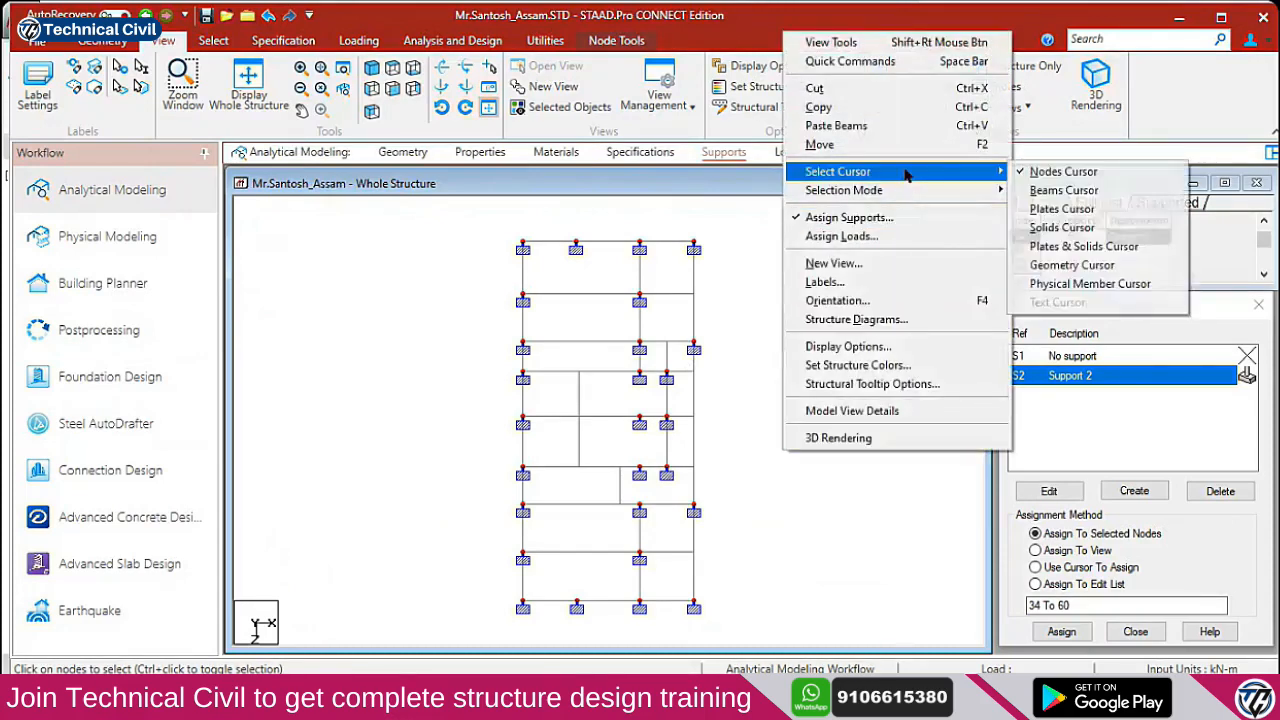
click(1062, 190)
Clear the node selection and window-select the unsupported column stack on the outer grid line, one bay below the plan's upper-right corner
scroll(734, 249, up, 2)
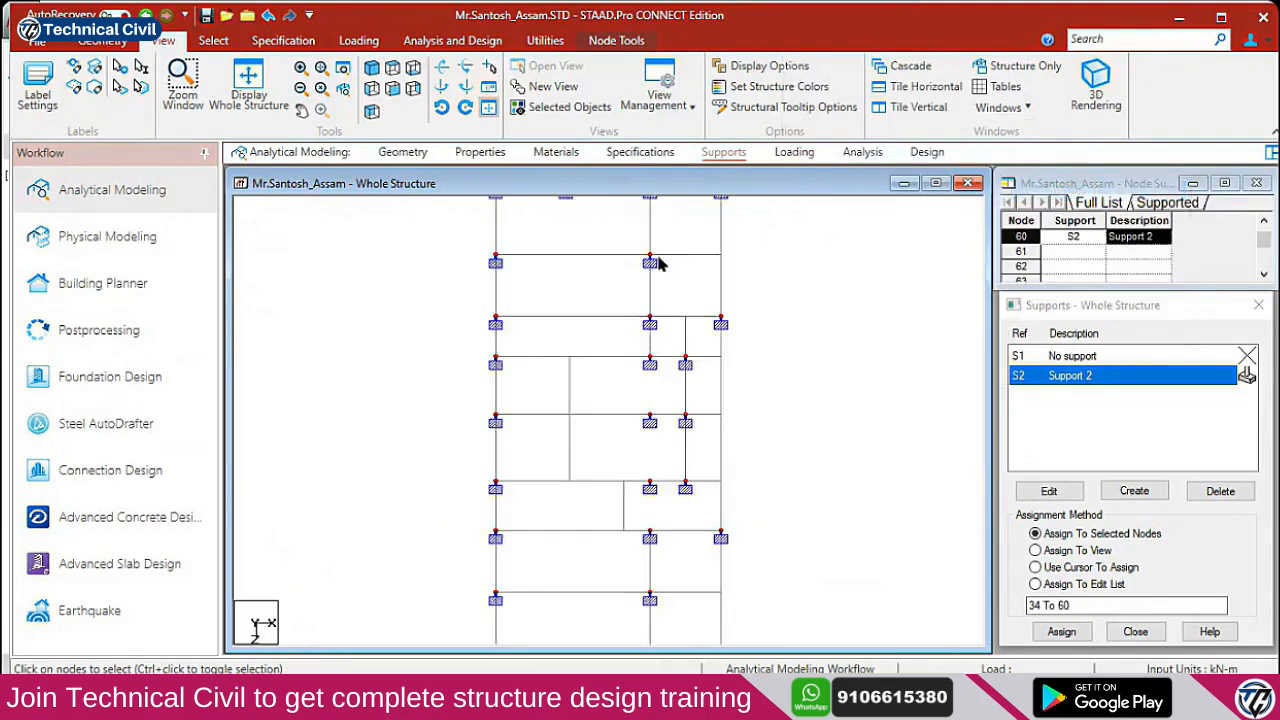
scroll(634, 408, up, 4)
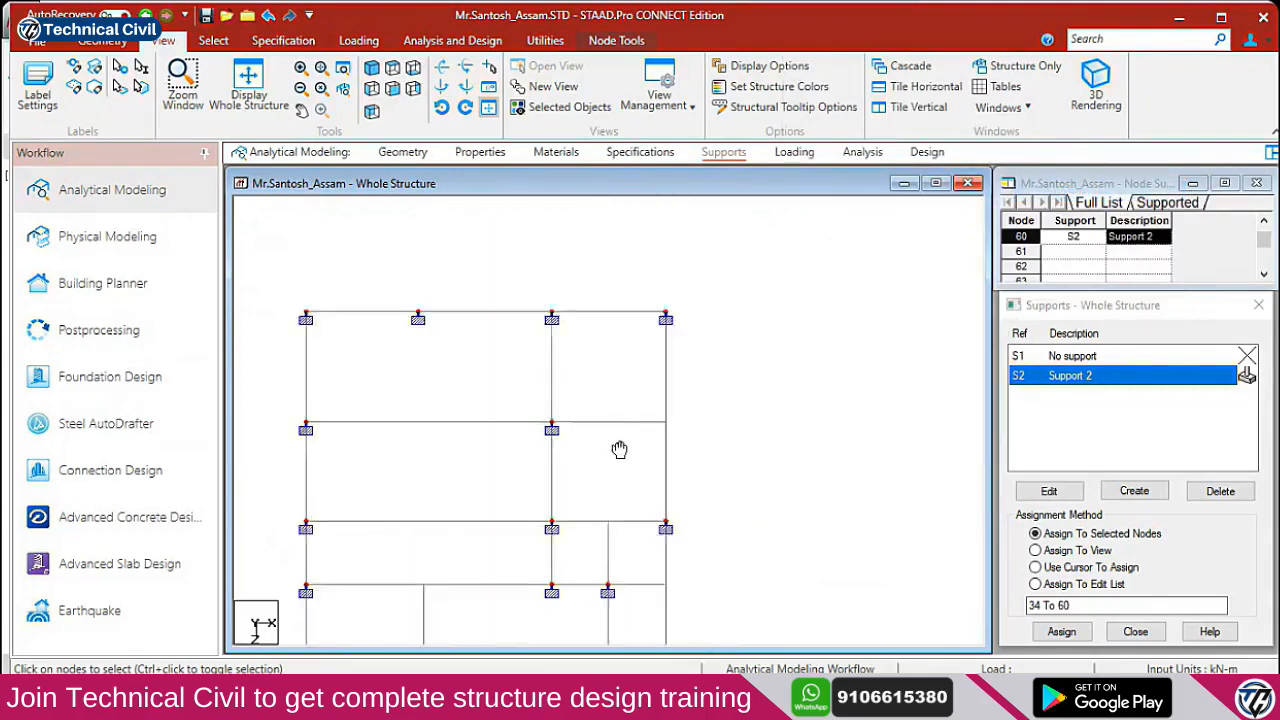
middle_drag(612, 400, 614, 481)
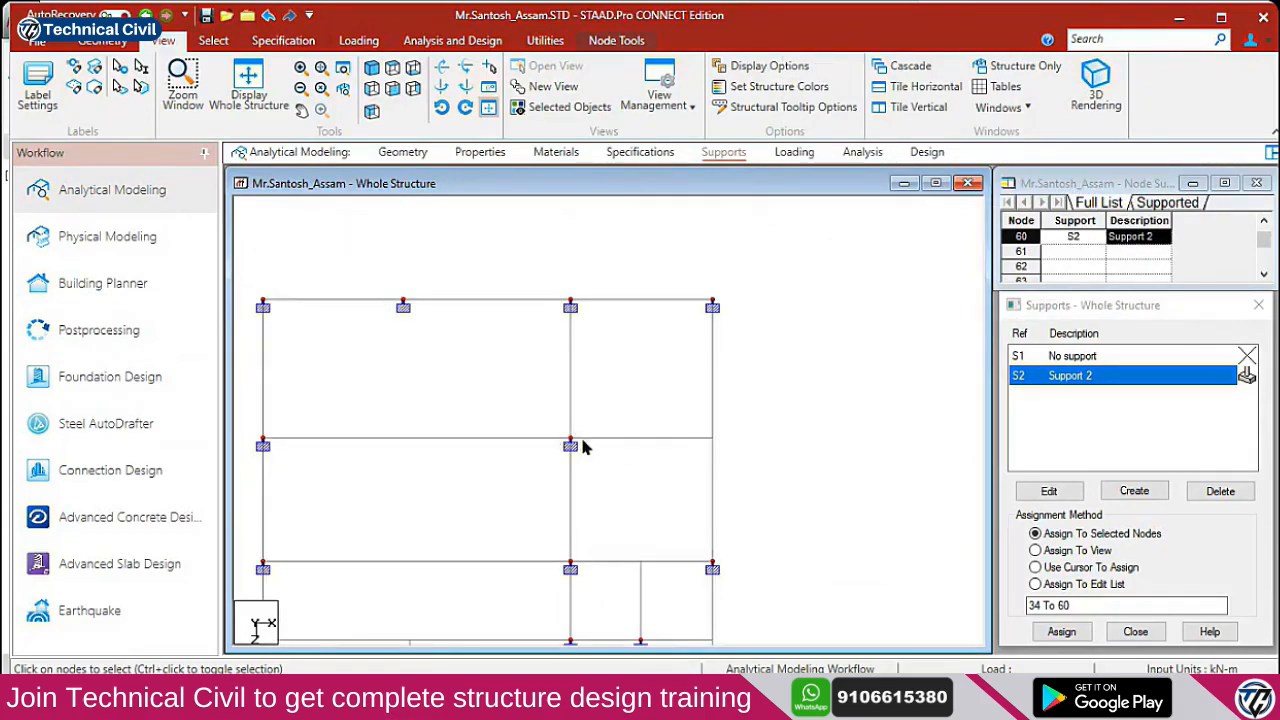
click(571, 310)
click(716, 304)
click(687, 427)
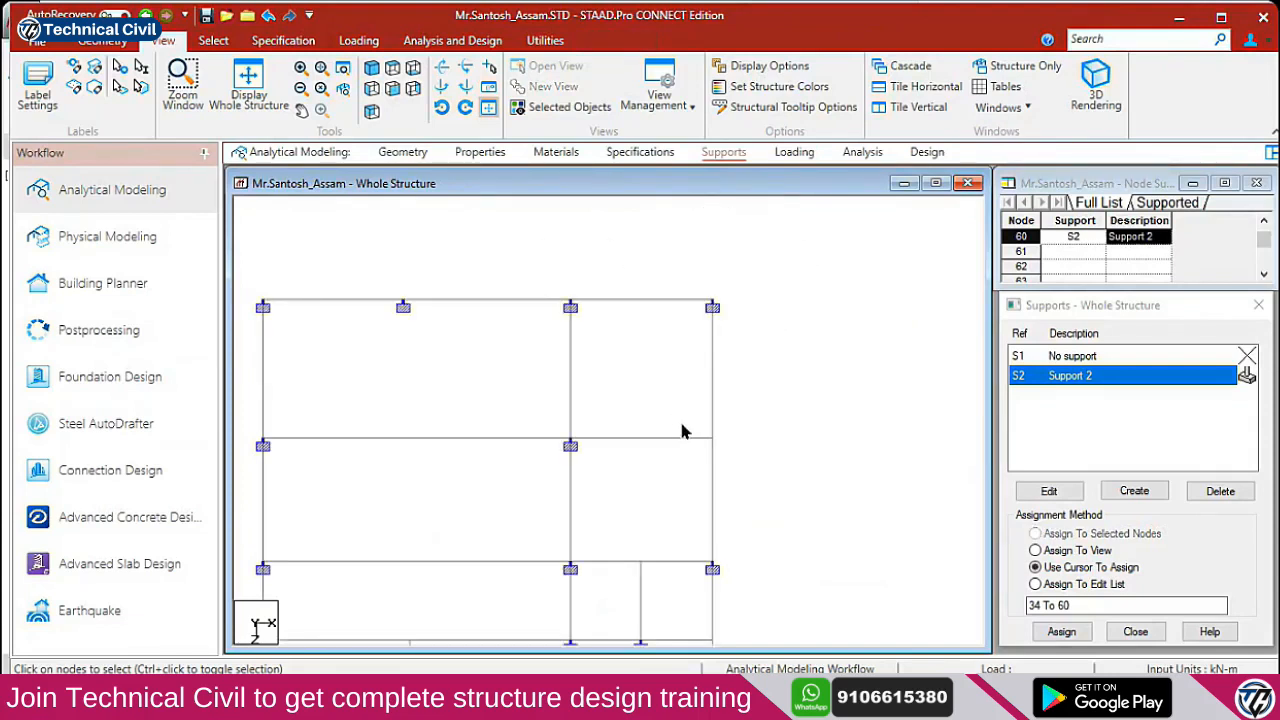
drag(680, 414, 732, 452)
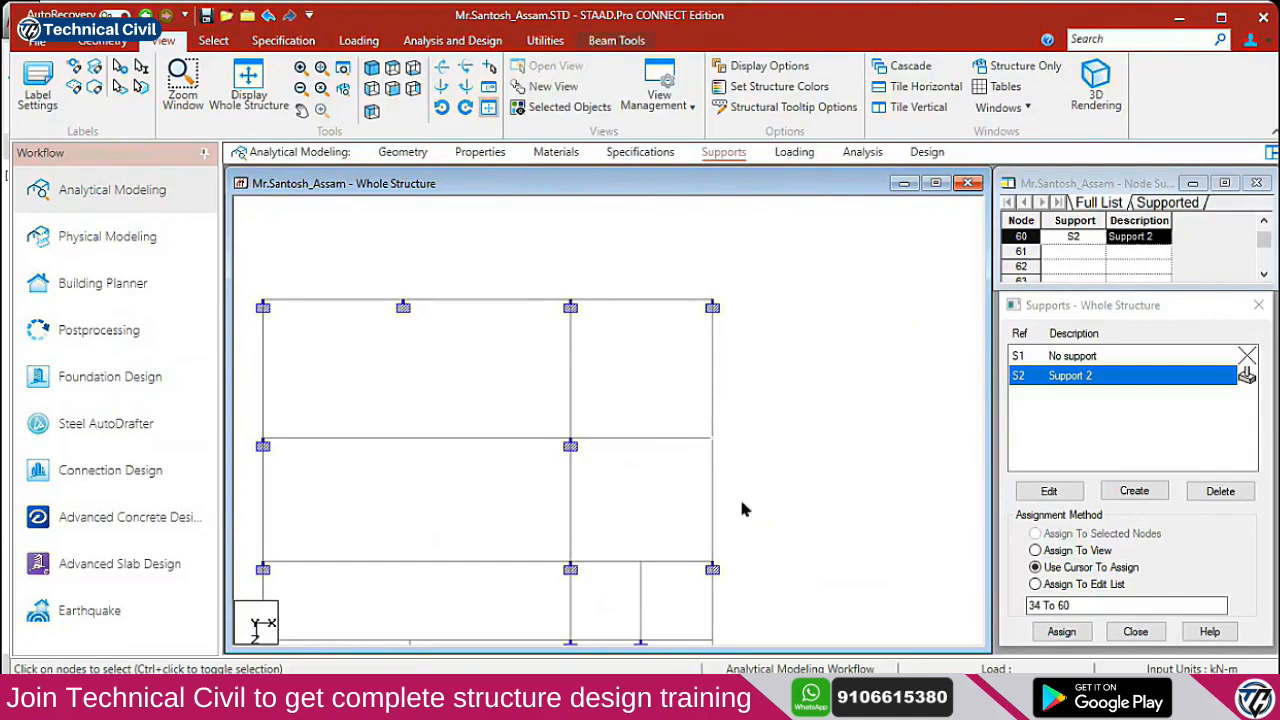
click(712, 437)
Add the remaining column stacks without a base support to the selection across the plan
scroll(689, 443, down, 2)
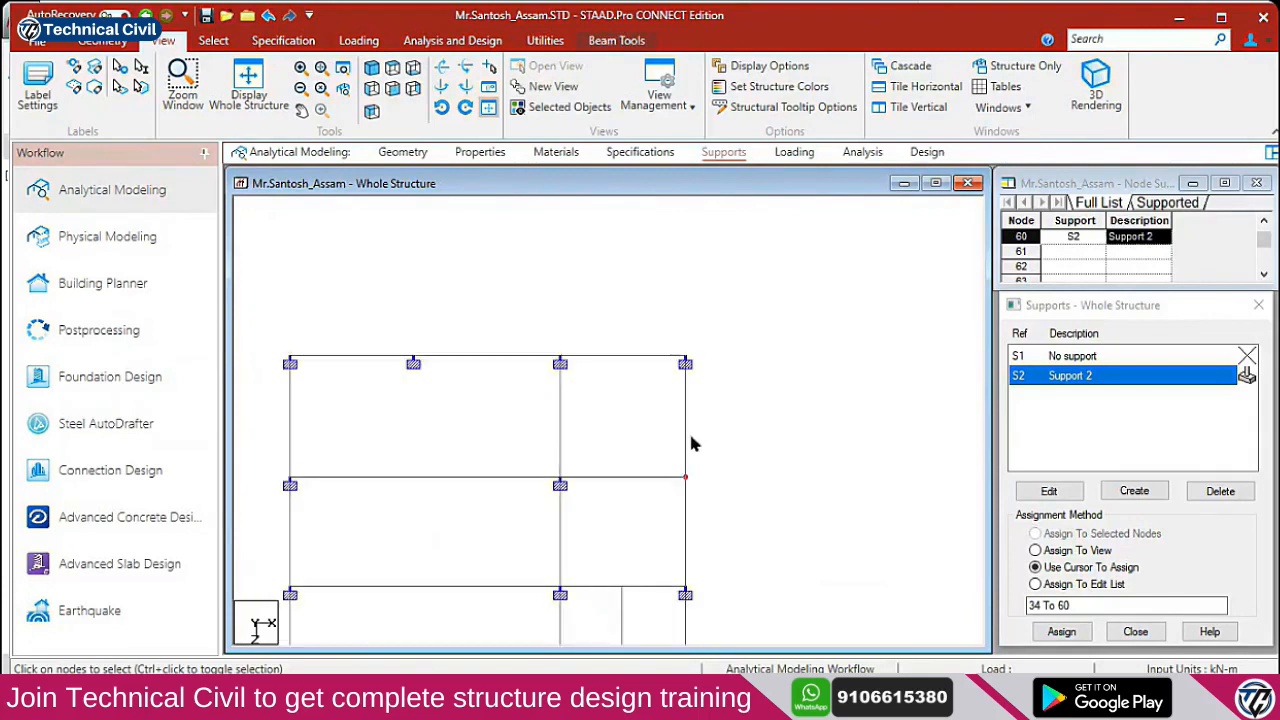
middle_drag(674, 537, 655, 372)
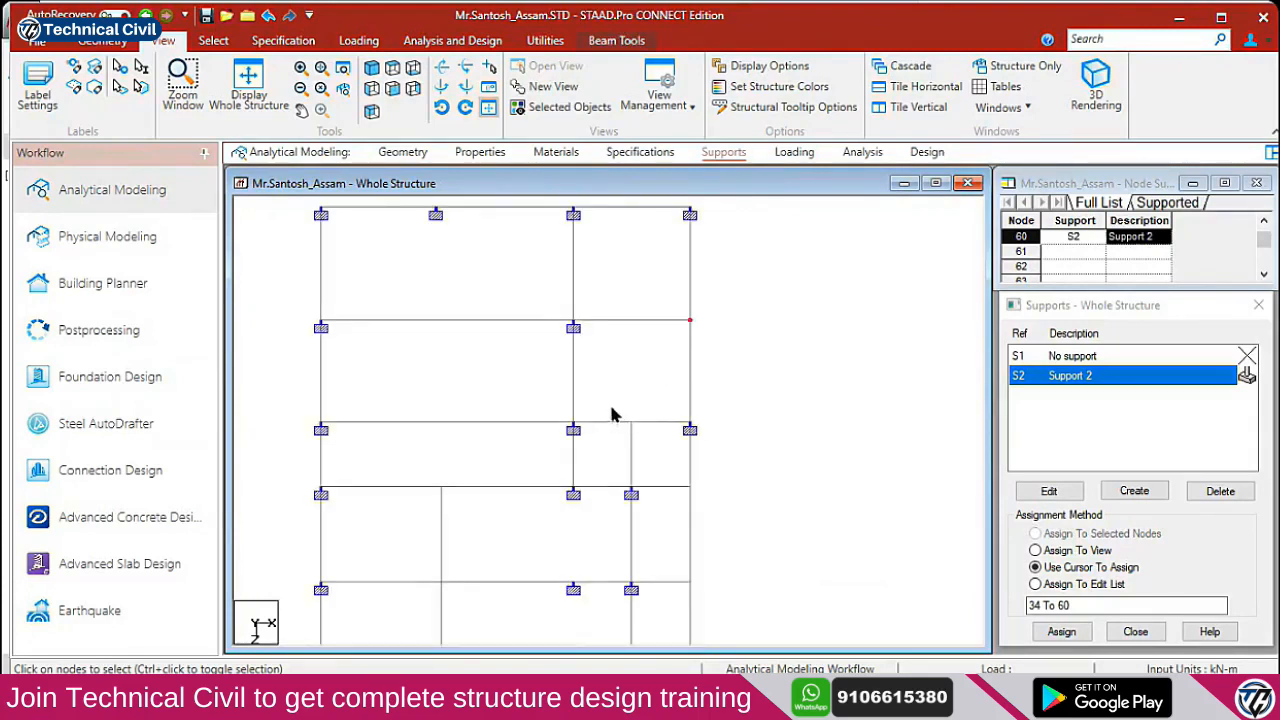
middle_drag(566, 500, 551, 380)
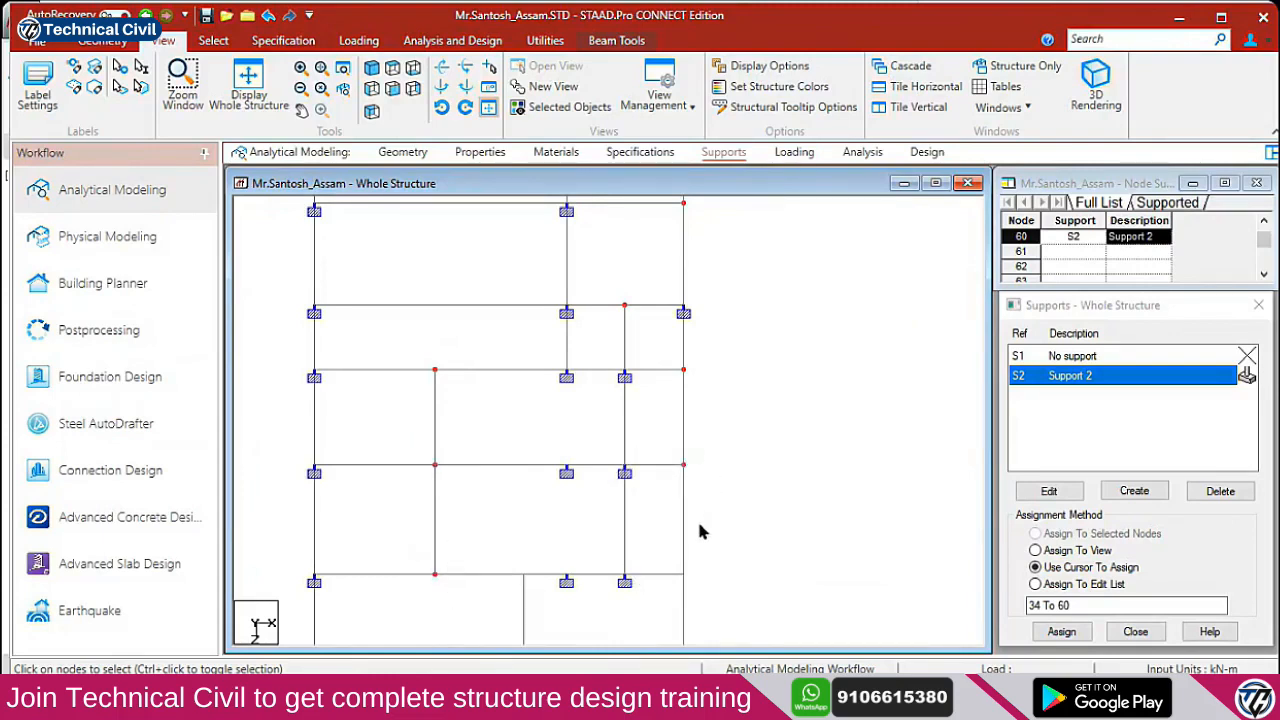
middle_drag(700, 532, 711, 457)
drag(666, 468, 704, 509)
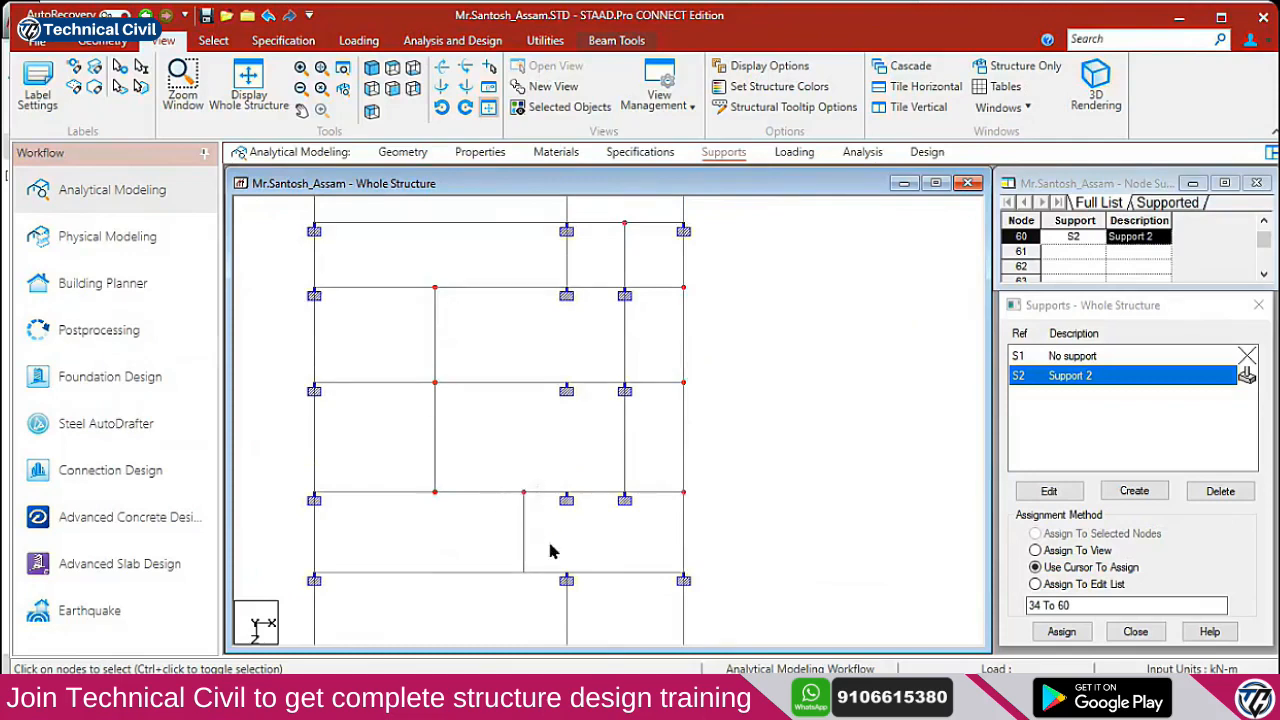
middle_drag(574, 572, 557, 491)
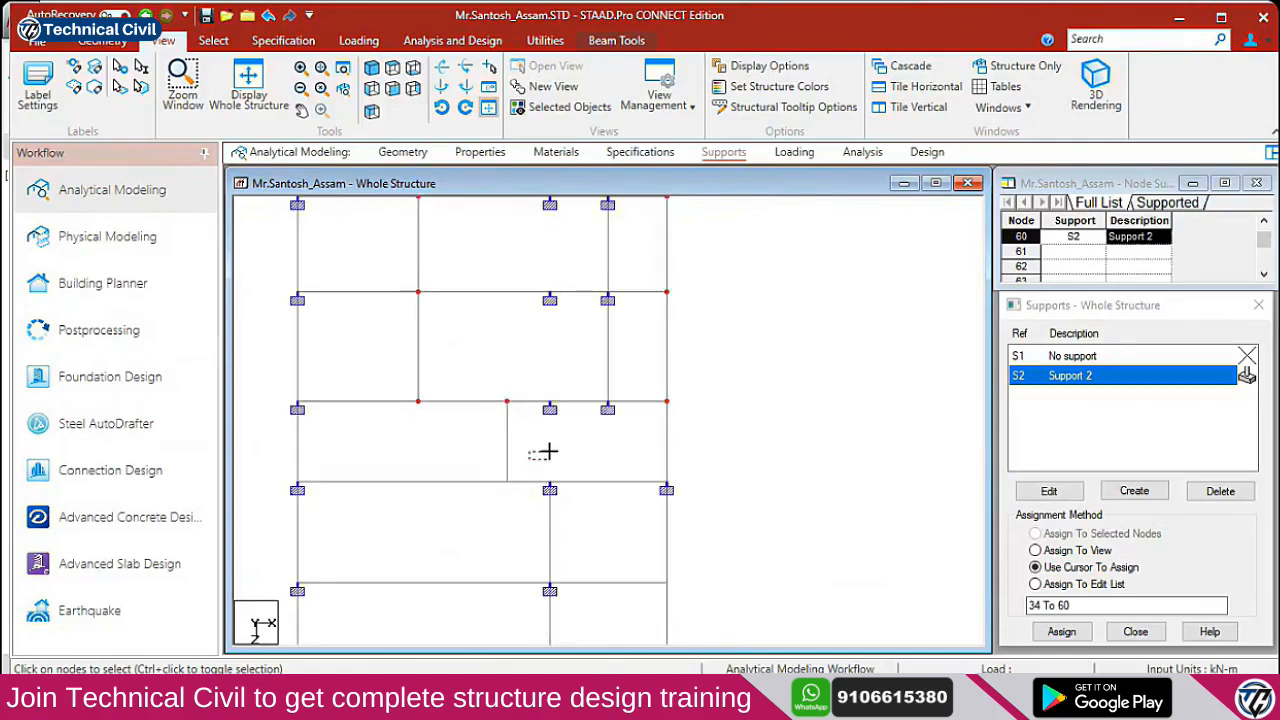
middle_drag(597, 540, 604, 433)
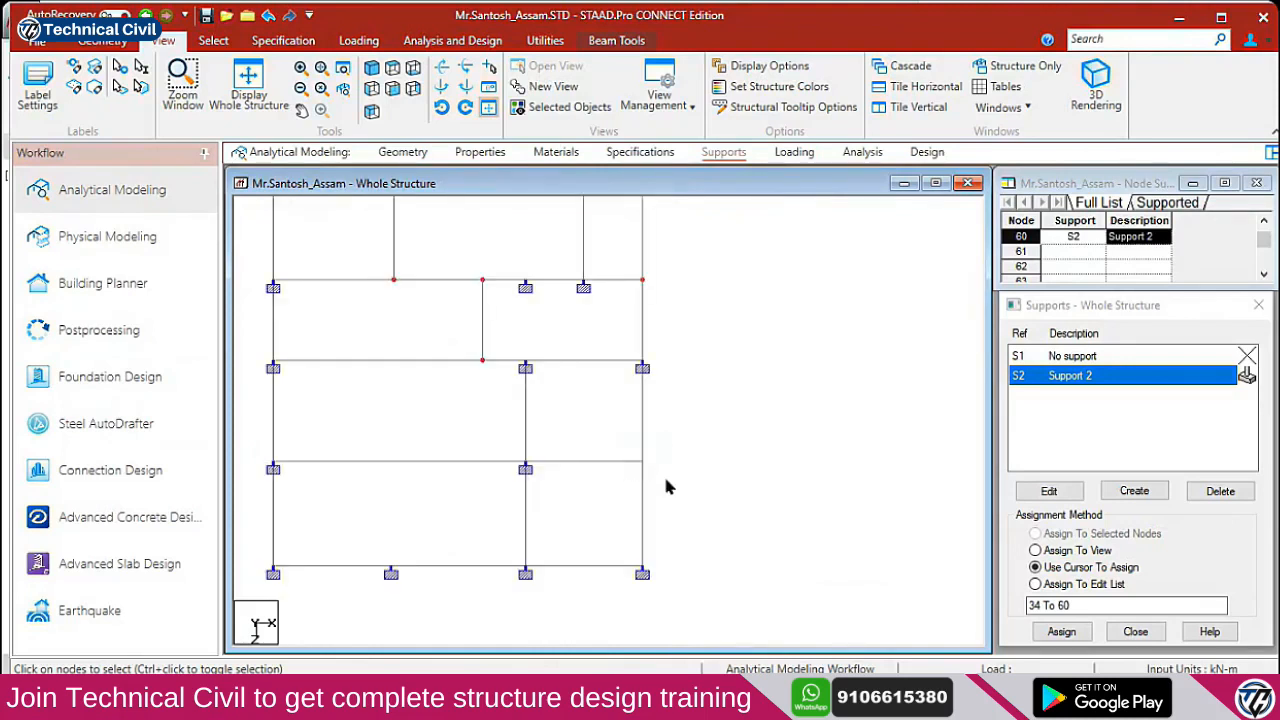
scroll(602, 436, down, 3)
middle_drag(597, 365, 645, 521)
scroll(634, 428, down, 2)
middle_drag(598, 331, 606, 409)
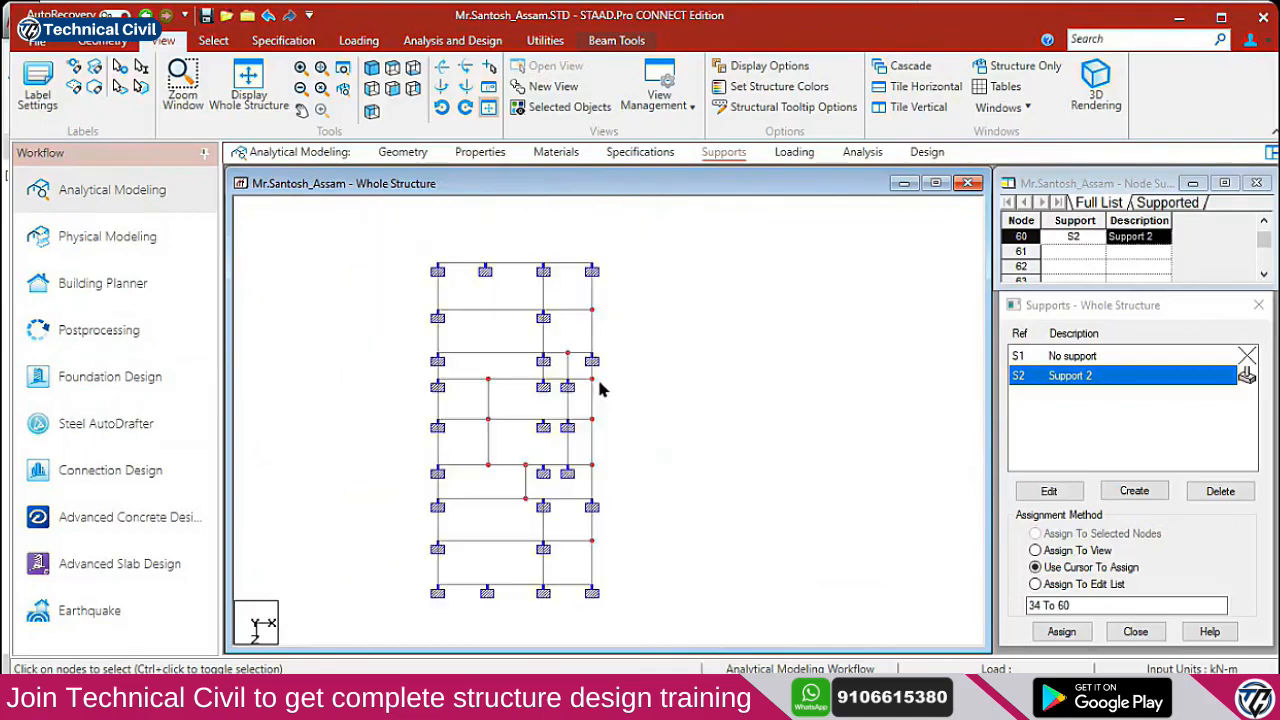
scroll(543, 480, up, 1)
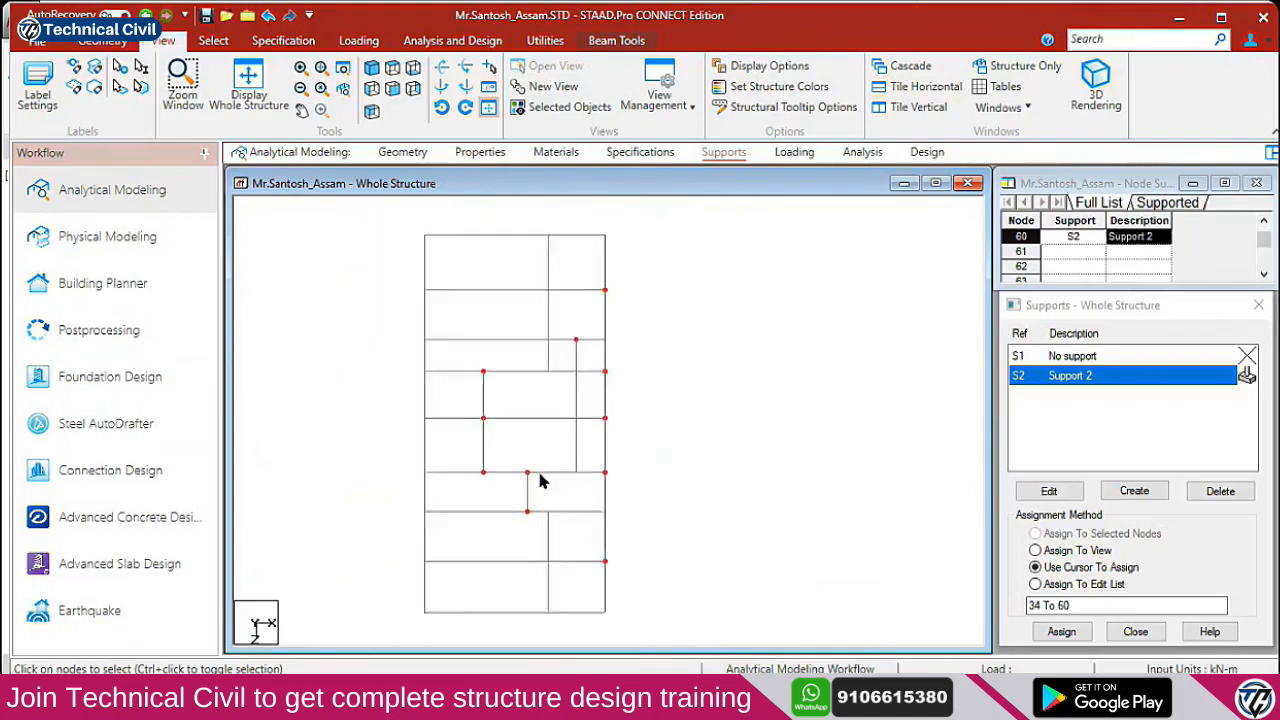
Delete the selected unsupported column stacks from the frame and check the remaining layout in isometric and plan views
click(371, 67)
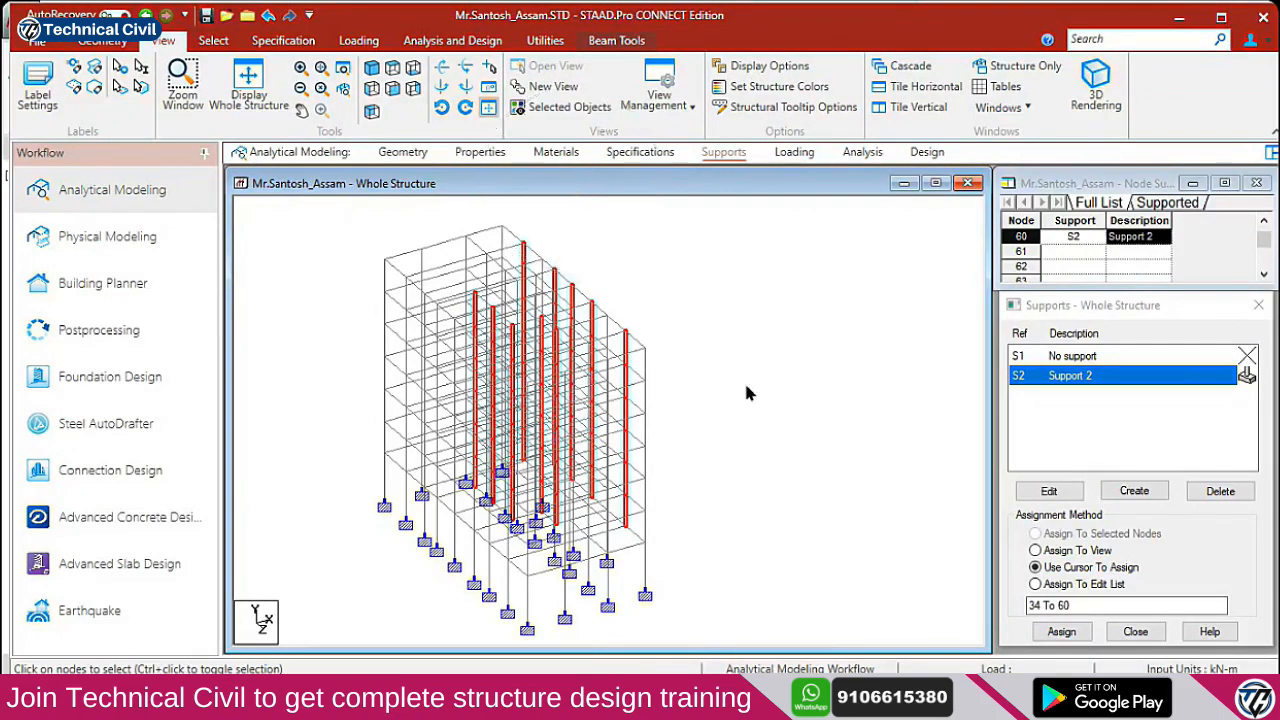
click(768, 392)
key(Delete)
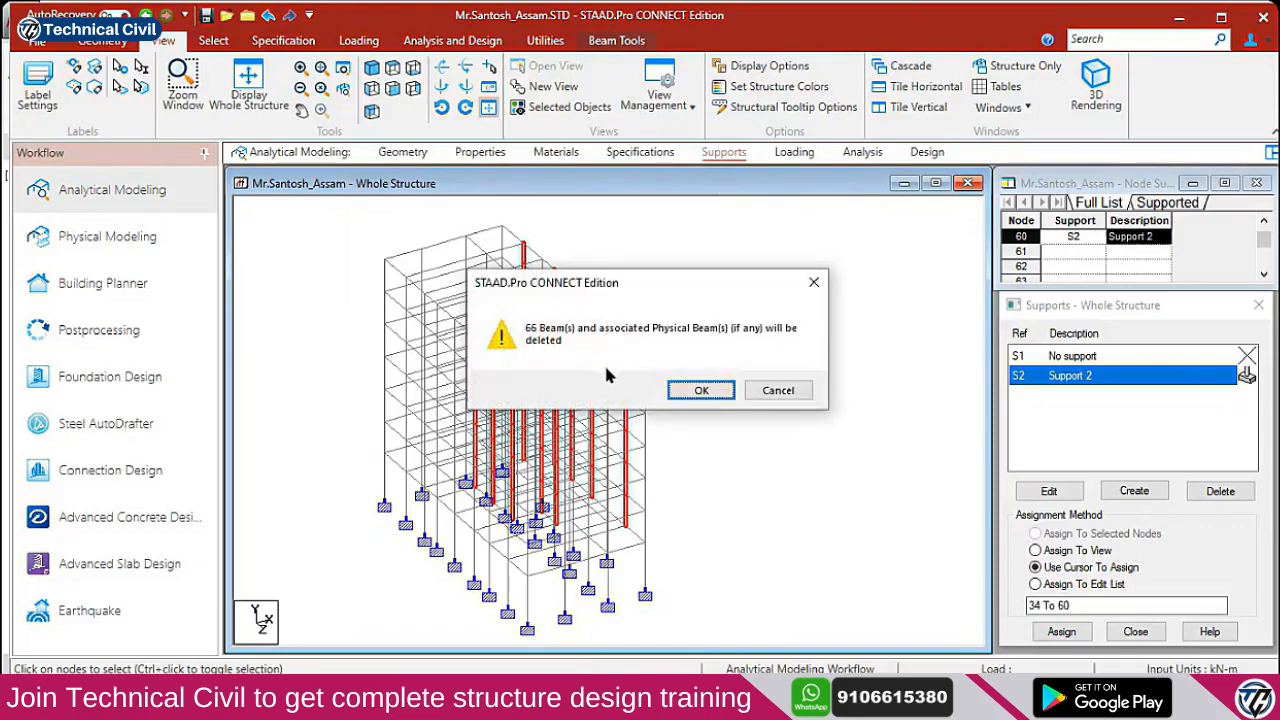
key(Return)
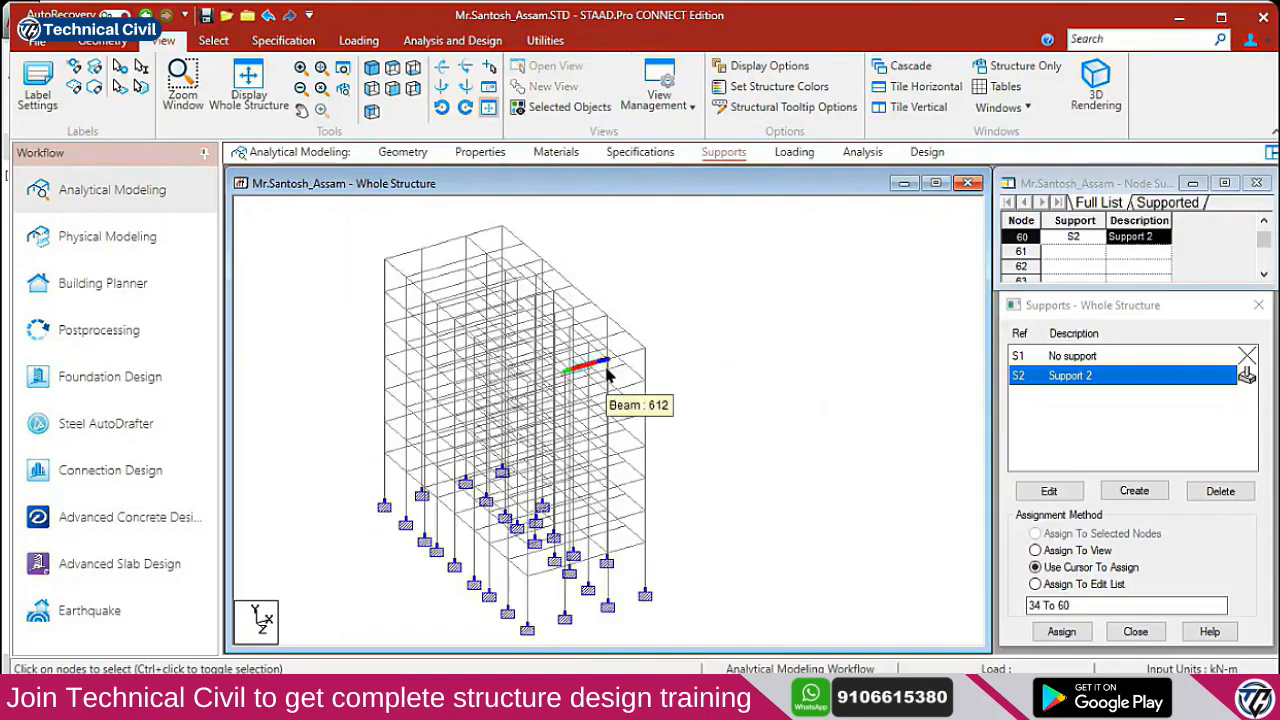
click(393, 67)
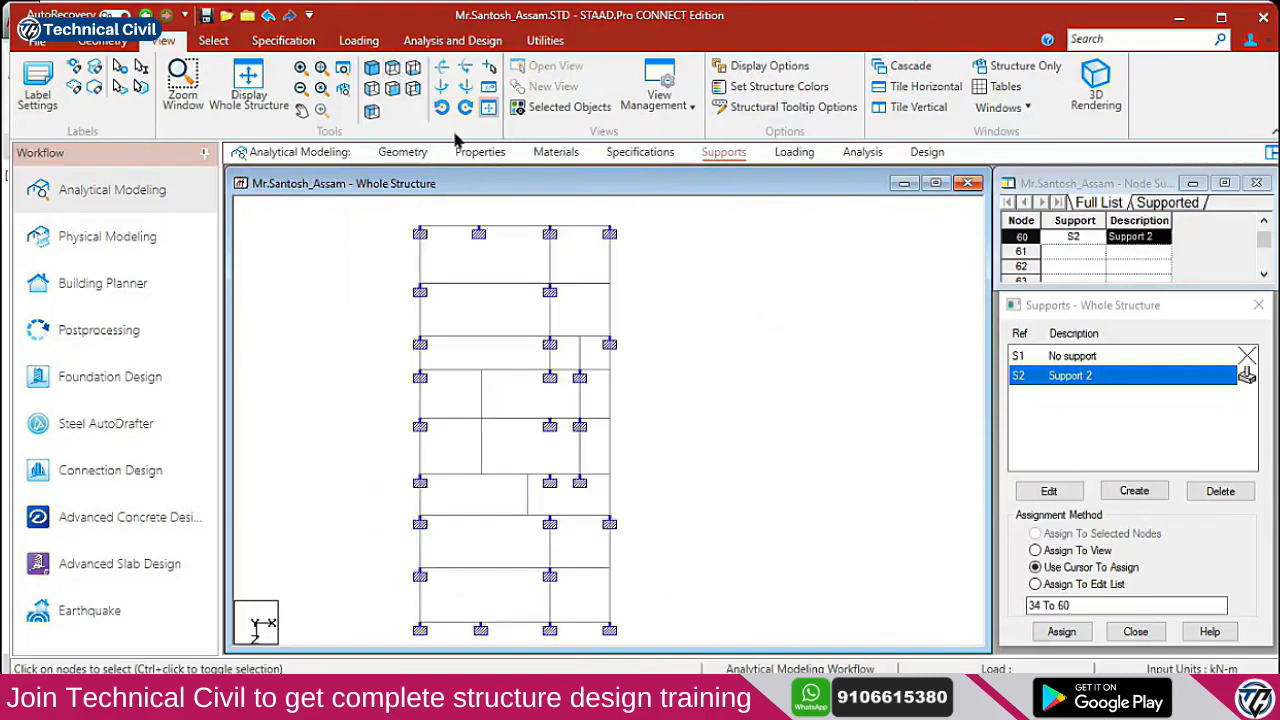
Open the section properties for the frame and switch to the AutoCAD drawing
click(478, 152)
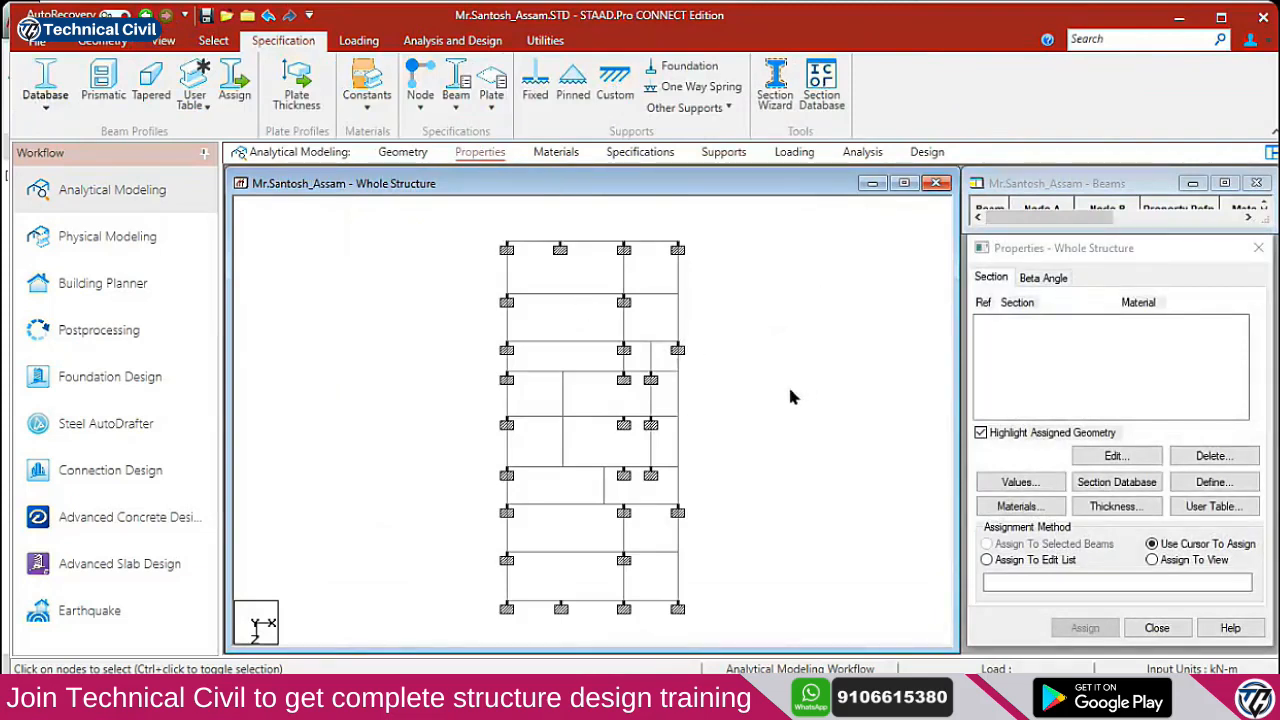
key(alt+Tab)
key(alt+Tab)
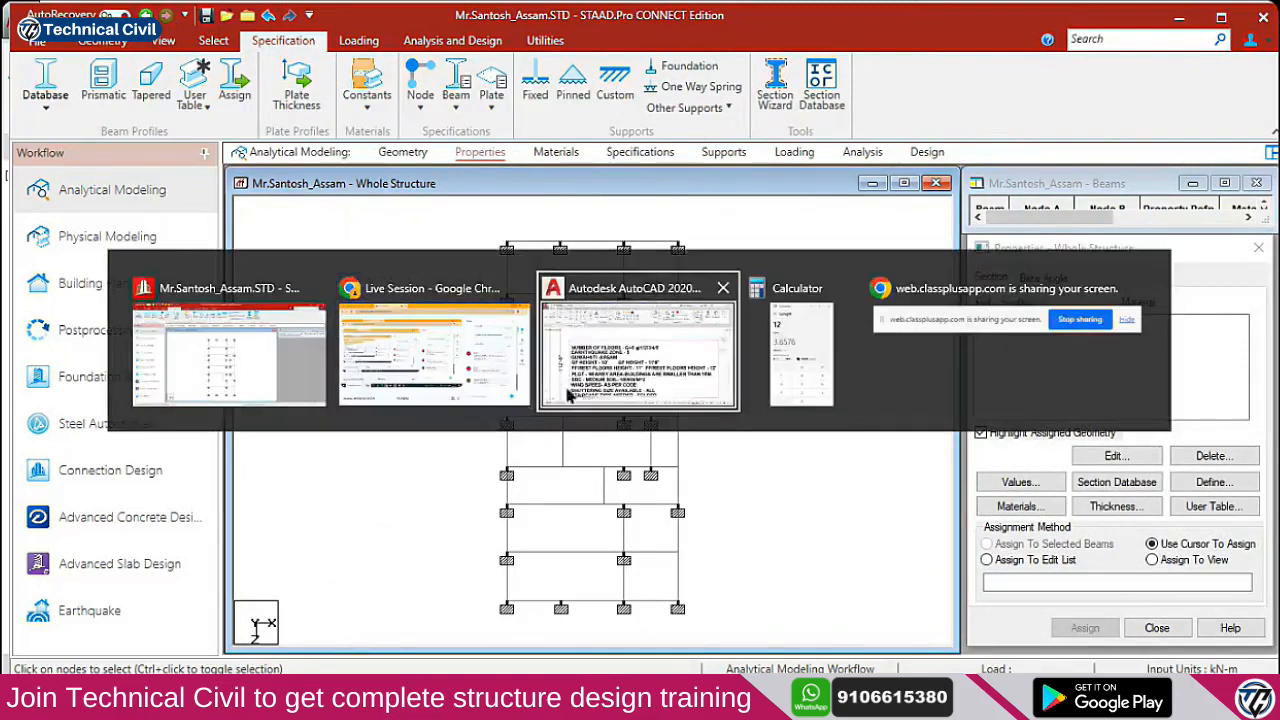
Paste the floor-count note text into the column plan near its upper-left corner and change its text to C1
scroll(553, 370, down, 5)
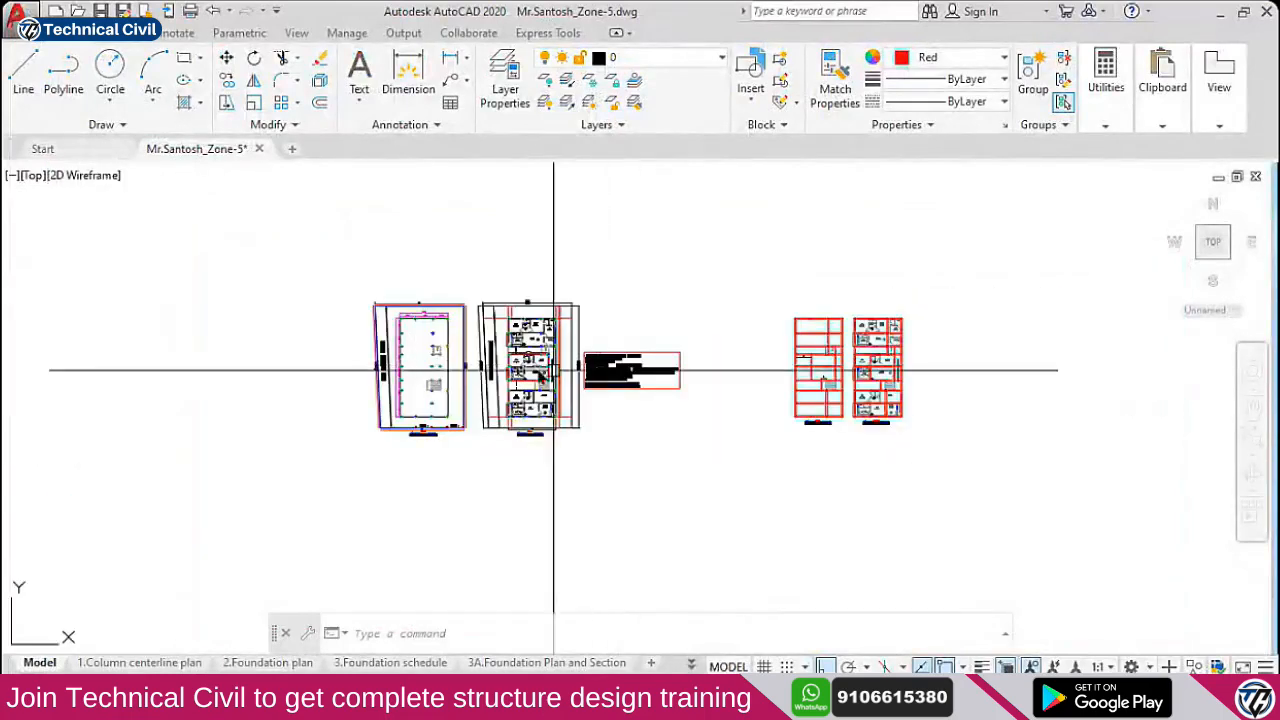
scroll(871, 317, up, 6)
scroll(467, 398, down, 4)
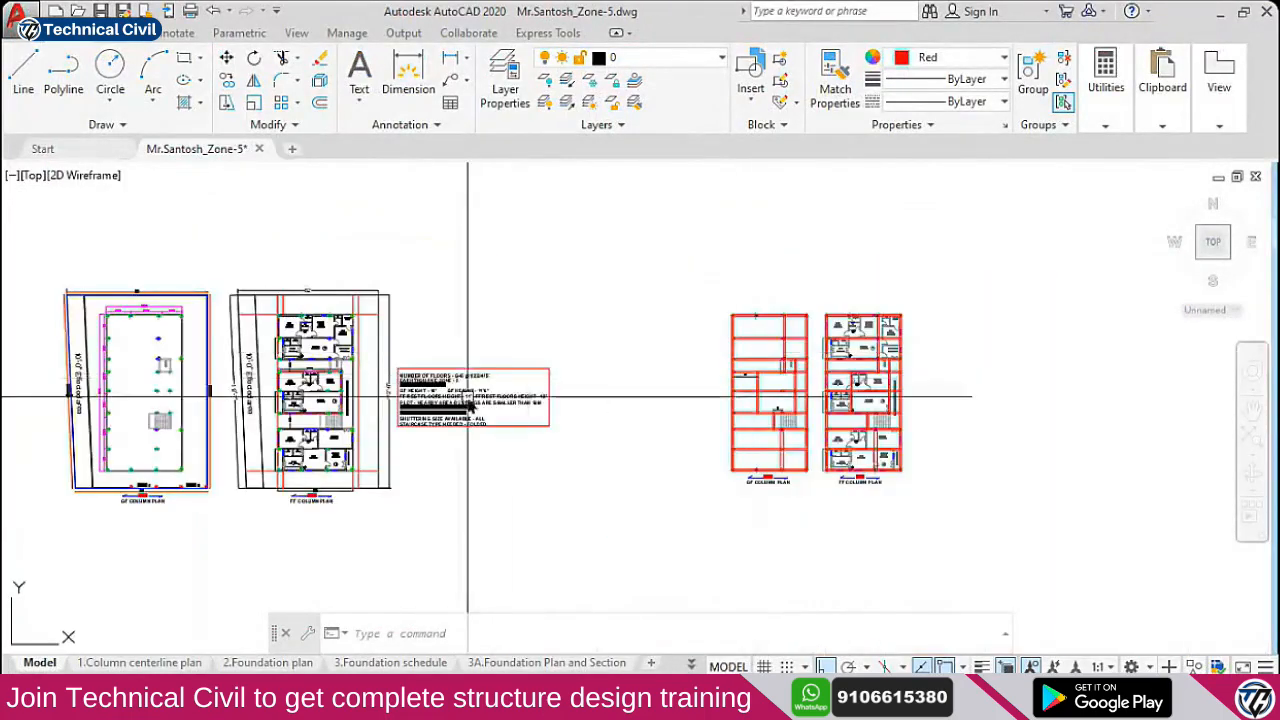
scroll(467, 398, up, 3)
key(ctrl+v)
scroll(494, 360, down, 5)
scroll(514, 342, up, 6)
click(514, 243)
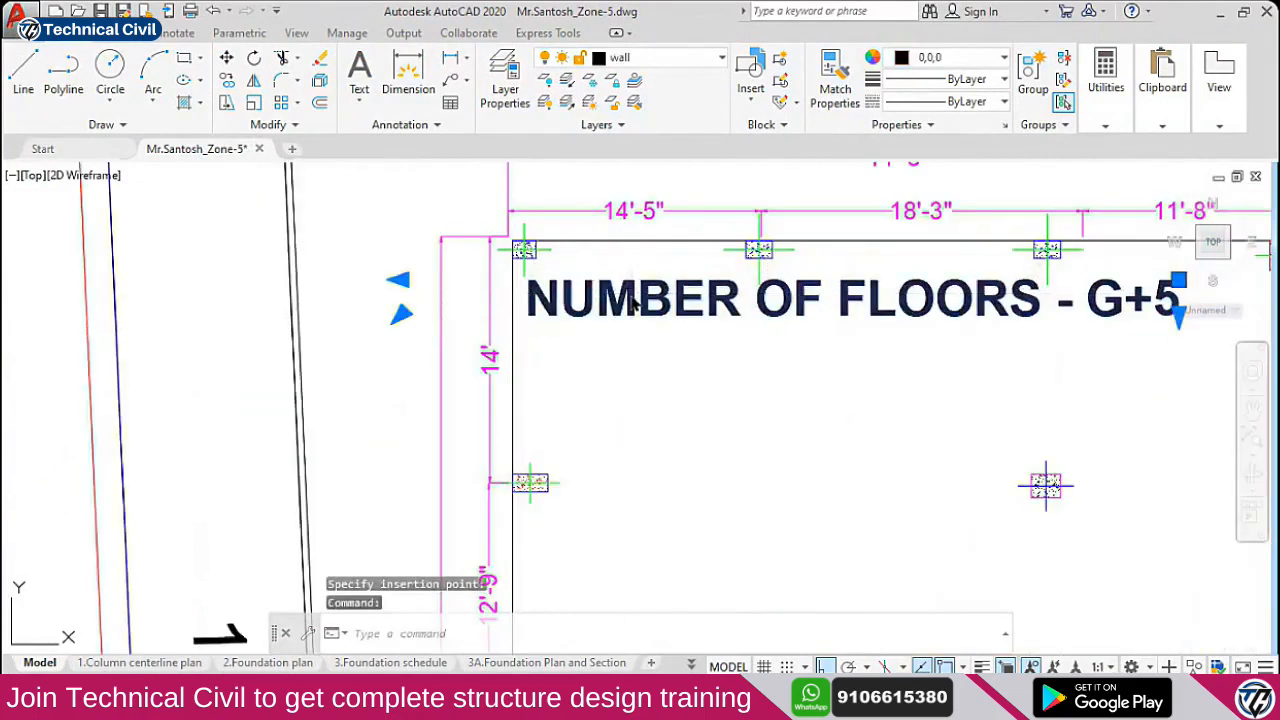
double_click(632, 305)
text(C1)
click(1077, 354)
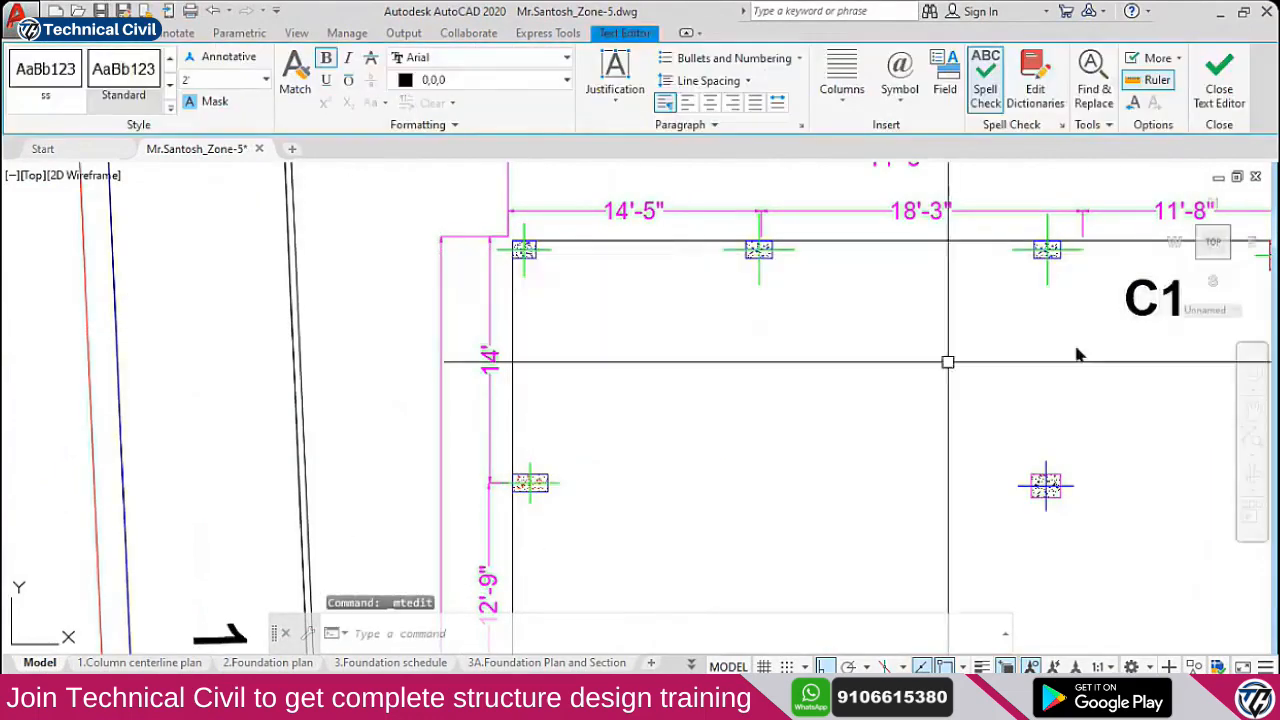
Place the C1 label directly beside the upper-left corner column of the plan
click(1124, 295)
key(ctrl+c)
key(ctrl+v)
scroll(609, 323, up, 3)
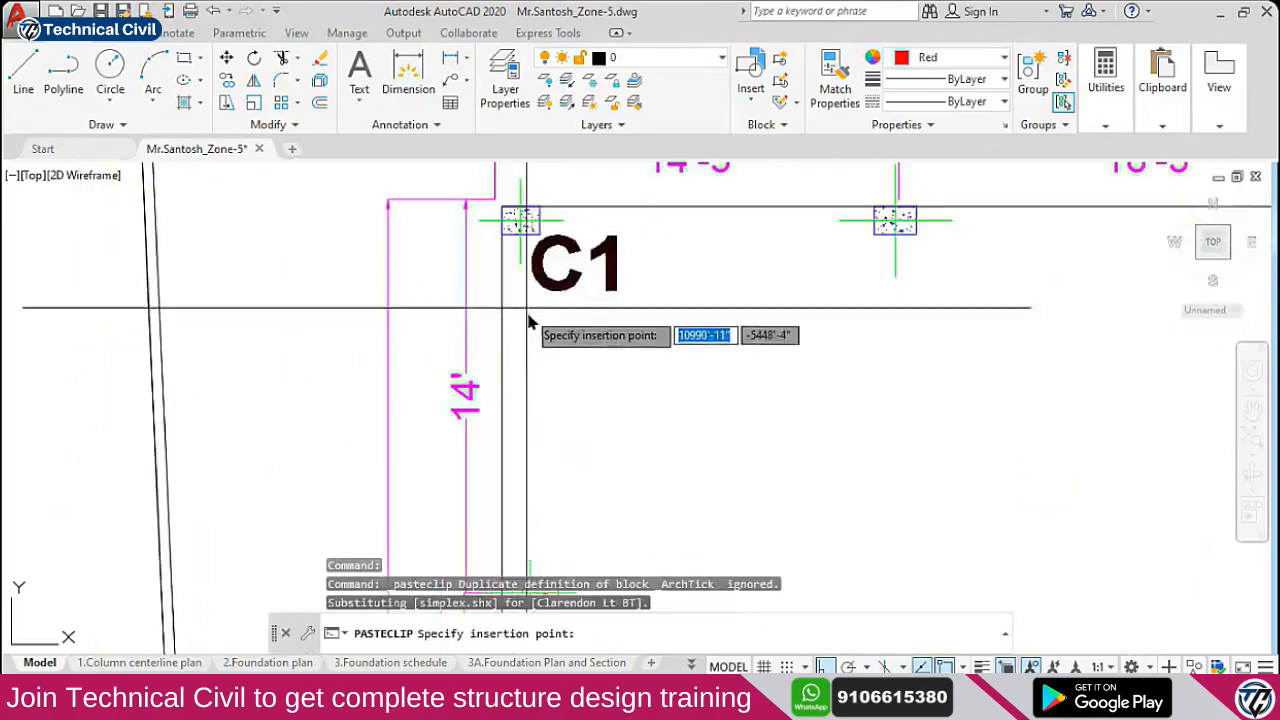
scroll(540, 315, down, 4)
click(508, 310)
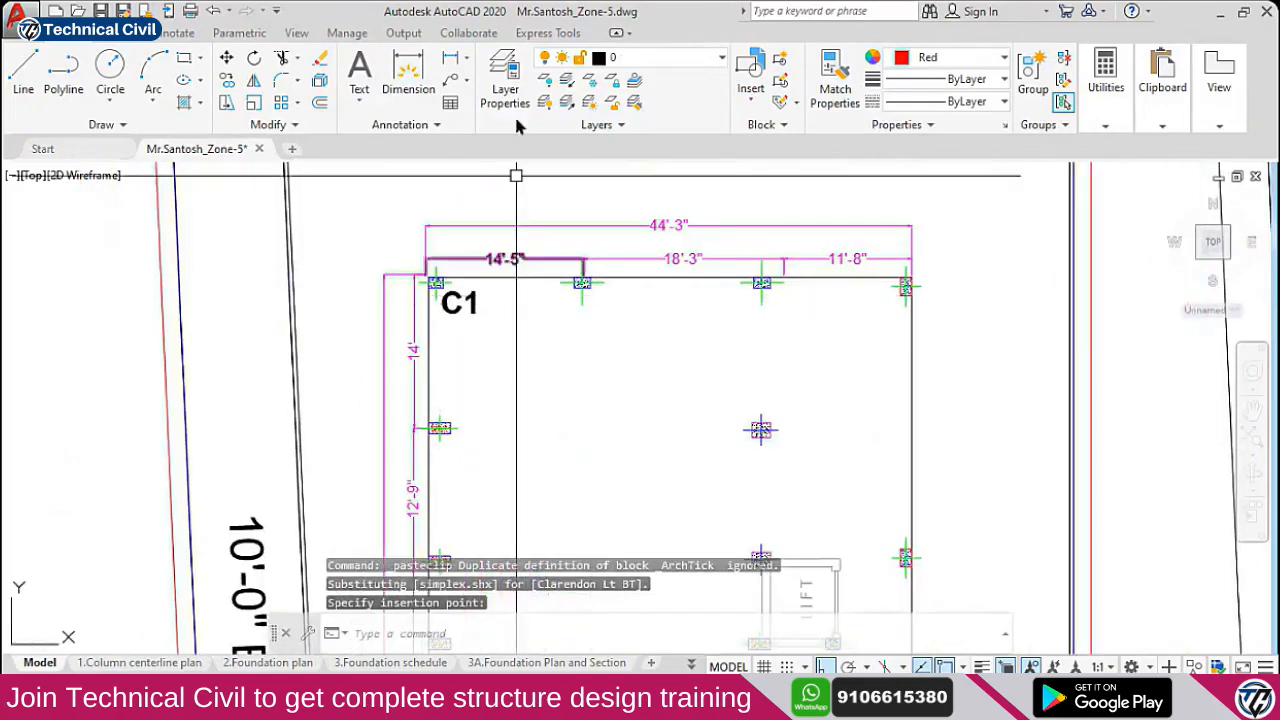
Add linear dimensions from the corner column's centre to the centres of the neighbouring columns, horizontally and vertically
click(453, 62)
scroll(371, 320, up, 3)
click(378, 320)
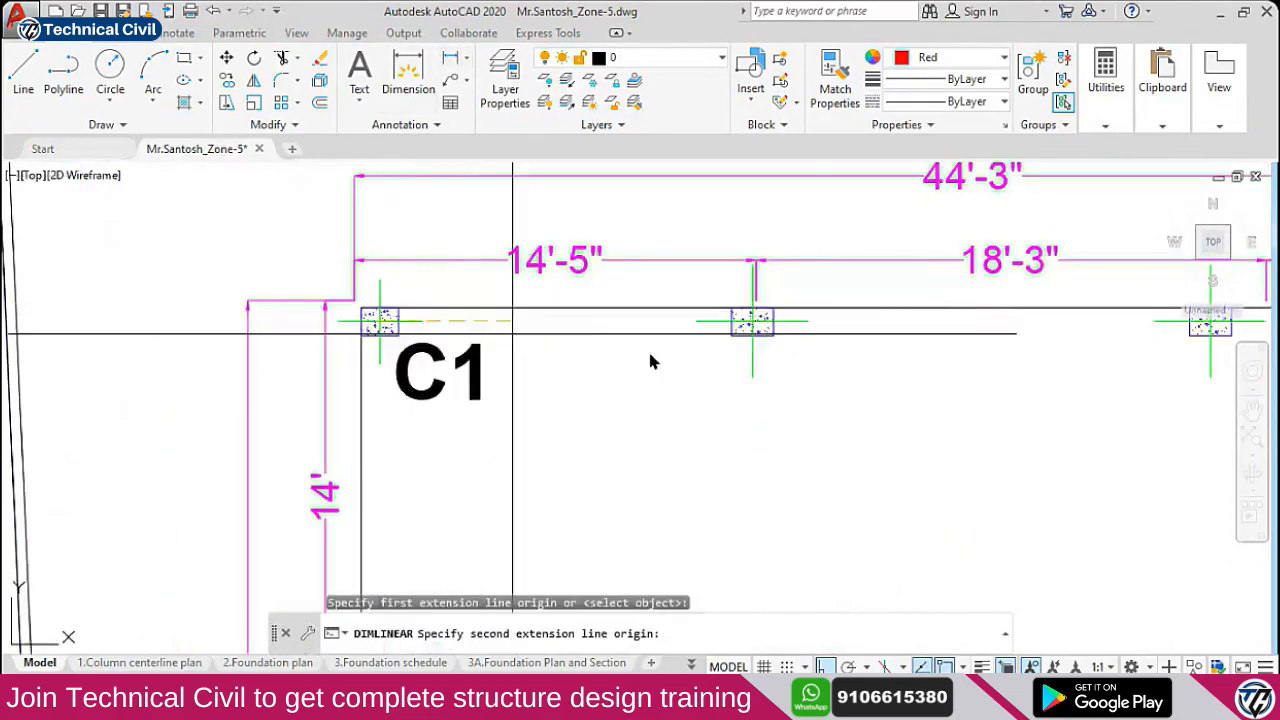
click(750, 322)
click(737, 385)
key(Return)
click(377, 320)
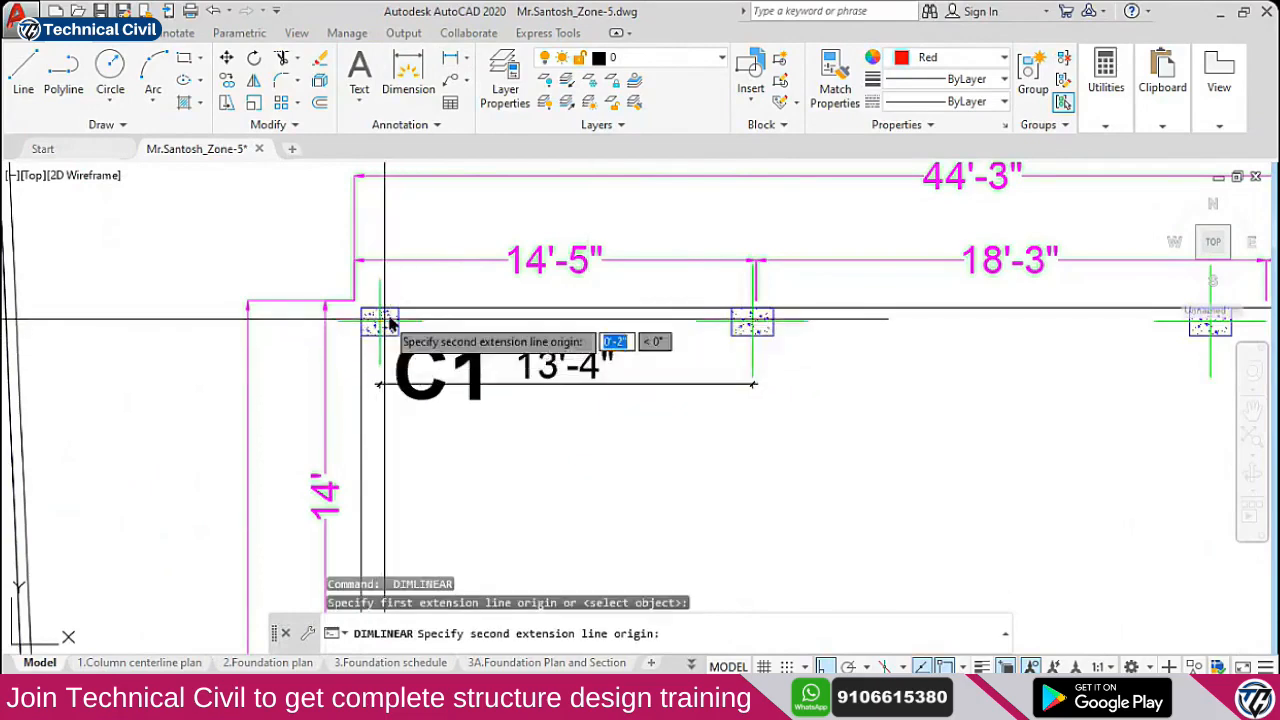
scroll(385, 320, down, 2)
scroll(385, 505, up, 2)
click(380, 443)
click(419, 378)
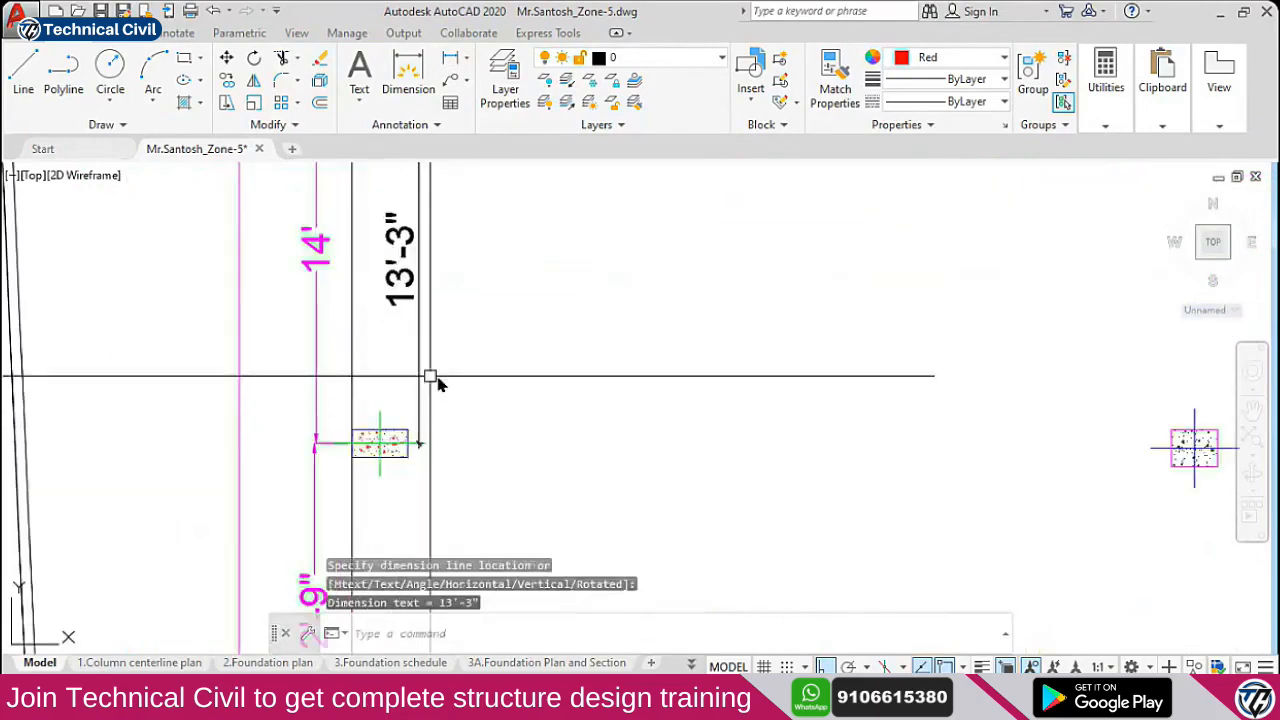
Change the C1 label beside the plan's upper-left corner column to 12*16
scroll(437, 383, down, 3)
click(432, 276)
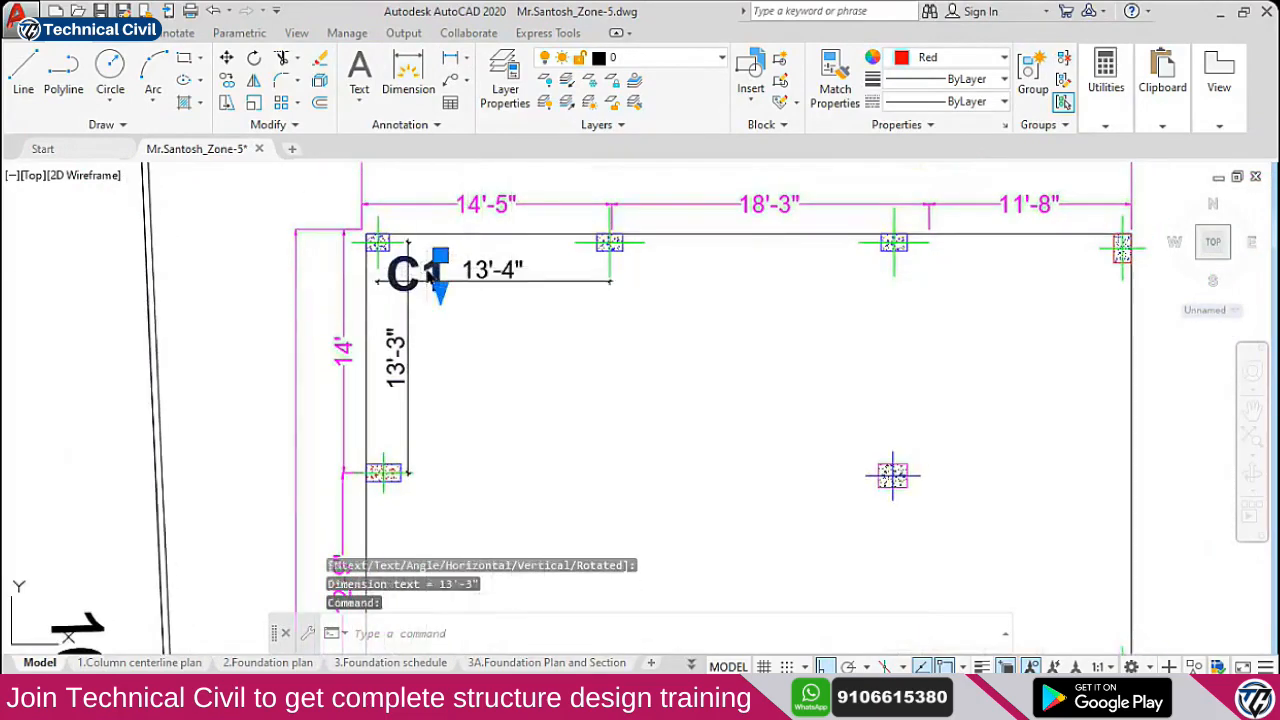
double_click(430, 277)
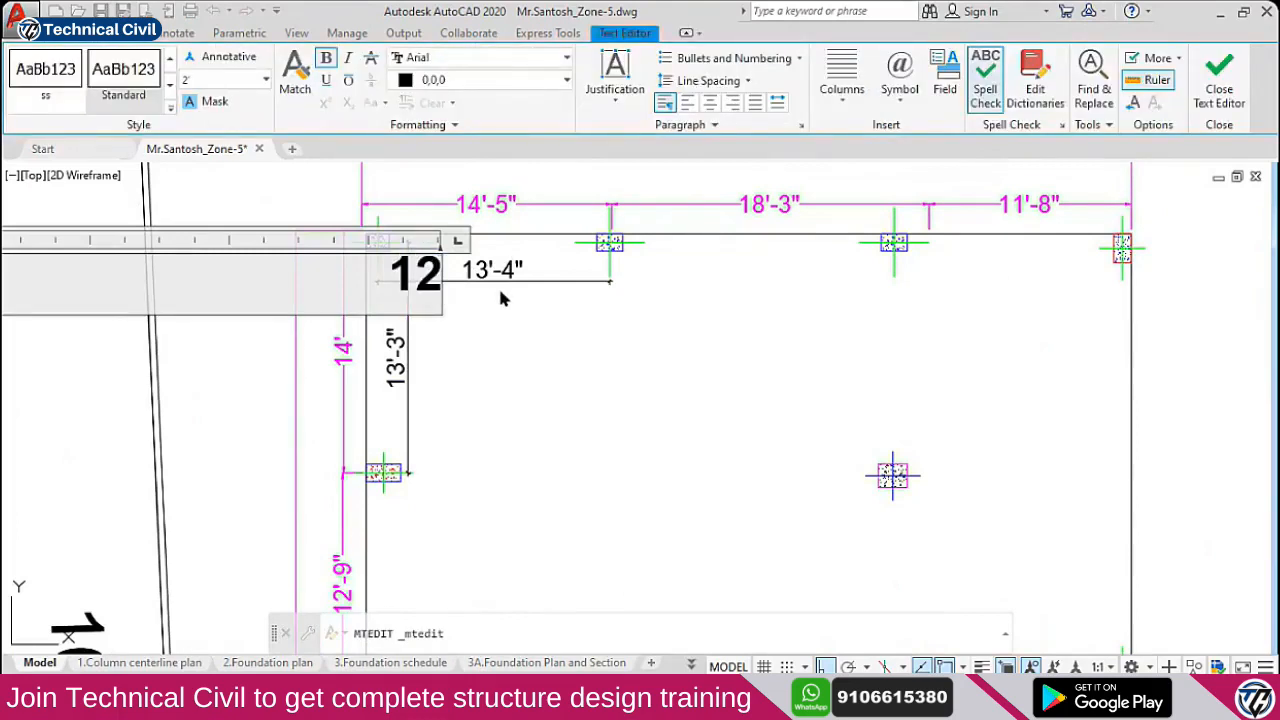
text(12*1)
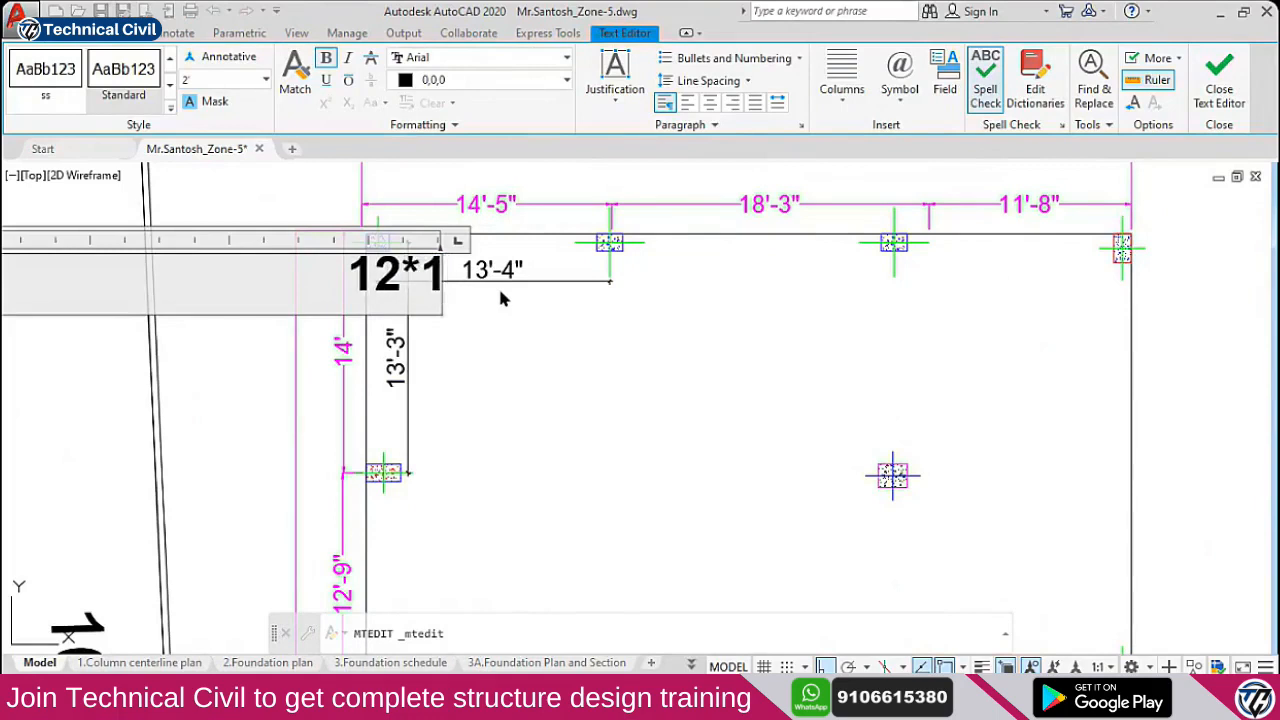
text(6)
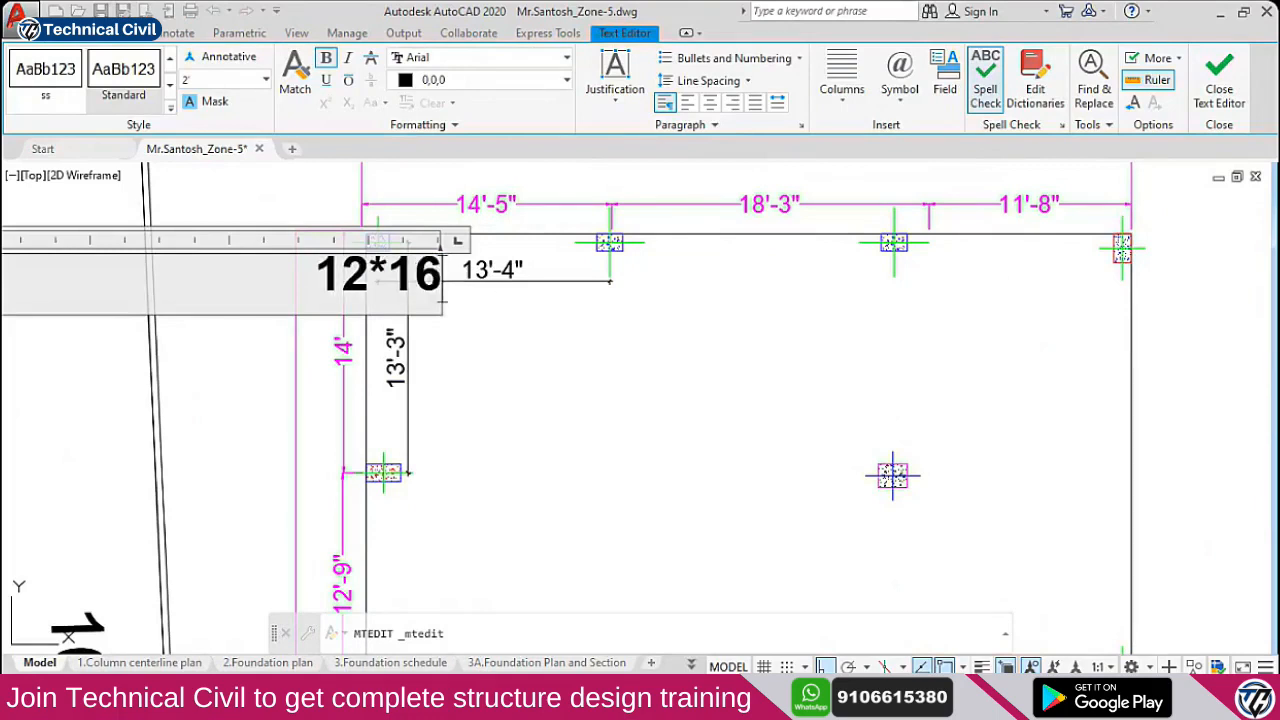
click(498, 285)
Erase the horizontal and vertical dimensions between the corner column and its neighbours
click(500, 282)
click(408, 366)
text(e)
key(Return)
Reposition the 12*16 label just below the corner column and paste copies below the other three columns of the top row
click(410, 288)
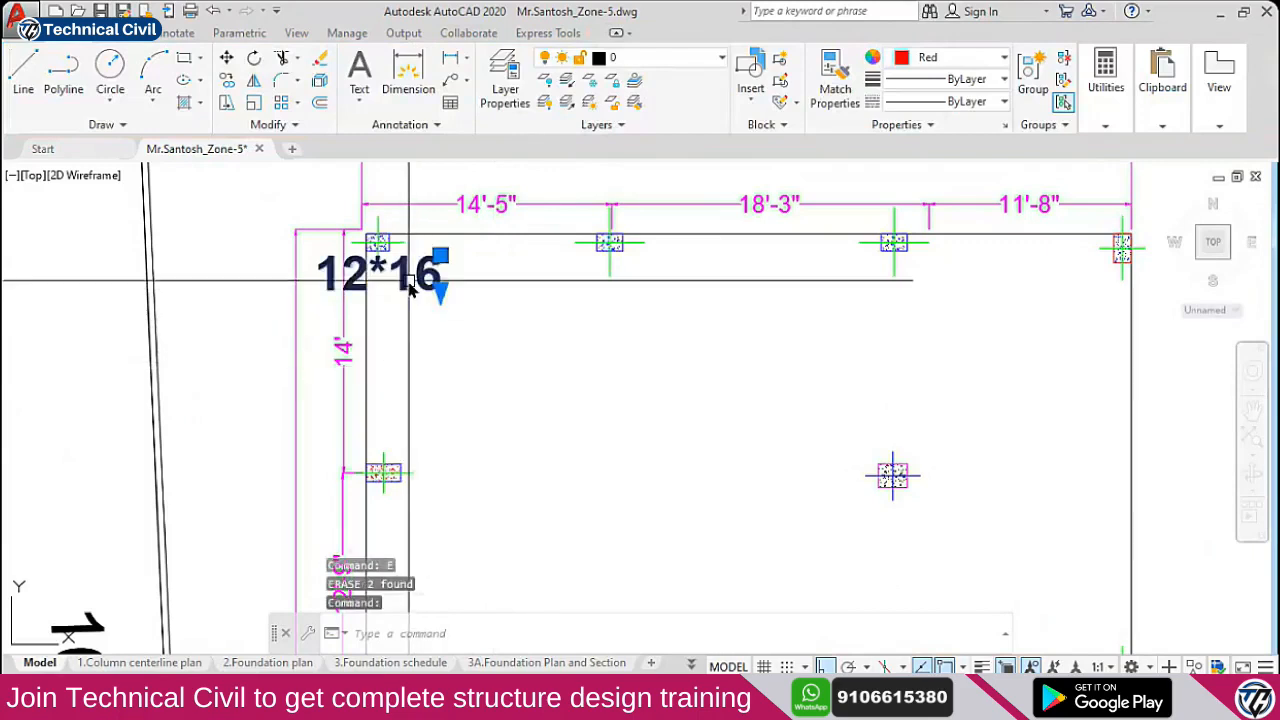
key(ctrl+x)
key(ctrl+v)
click(383, 310)
key(ctrl+v)
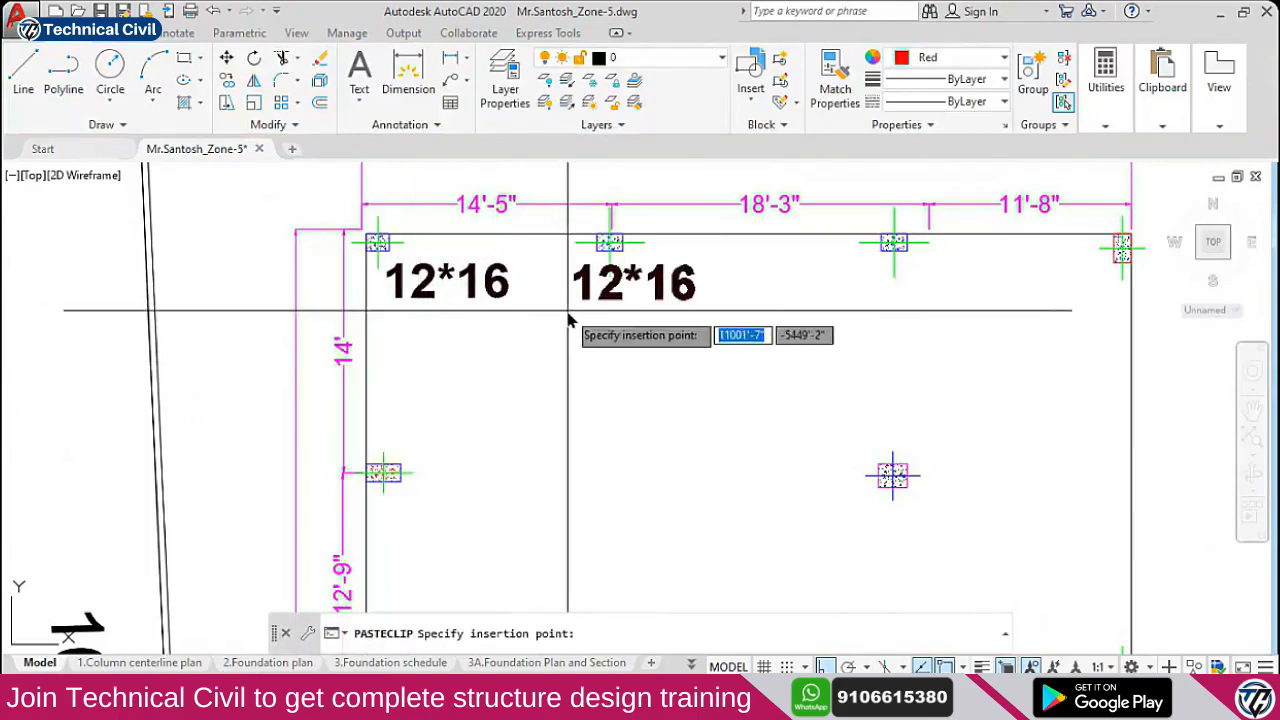
click(566, 318)
key(ctrl+v)
middle_drag(803, 329, 697, 334)
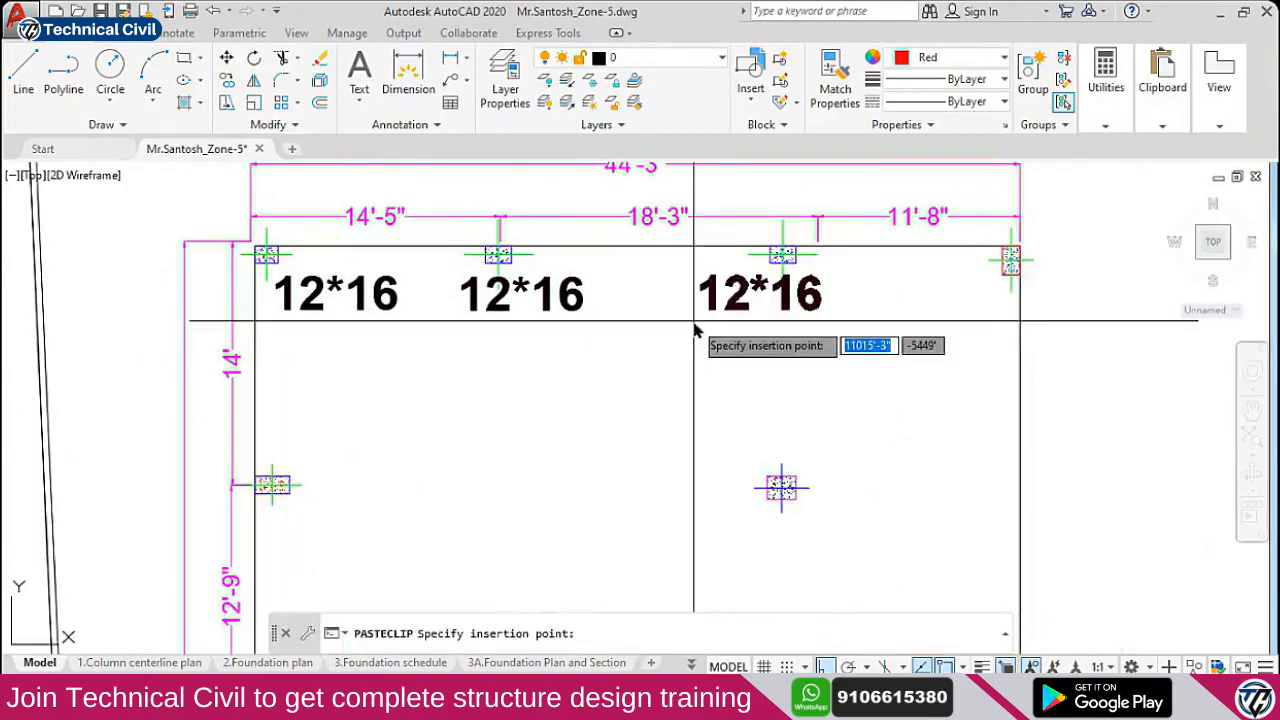
click(697, 333)
key(ctrl+v)
click(872, 330)
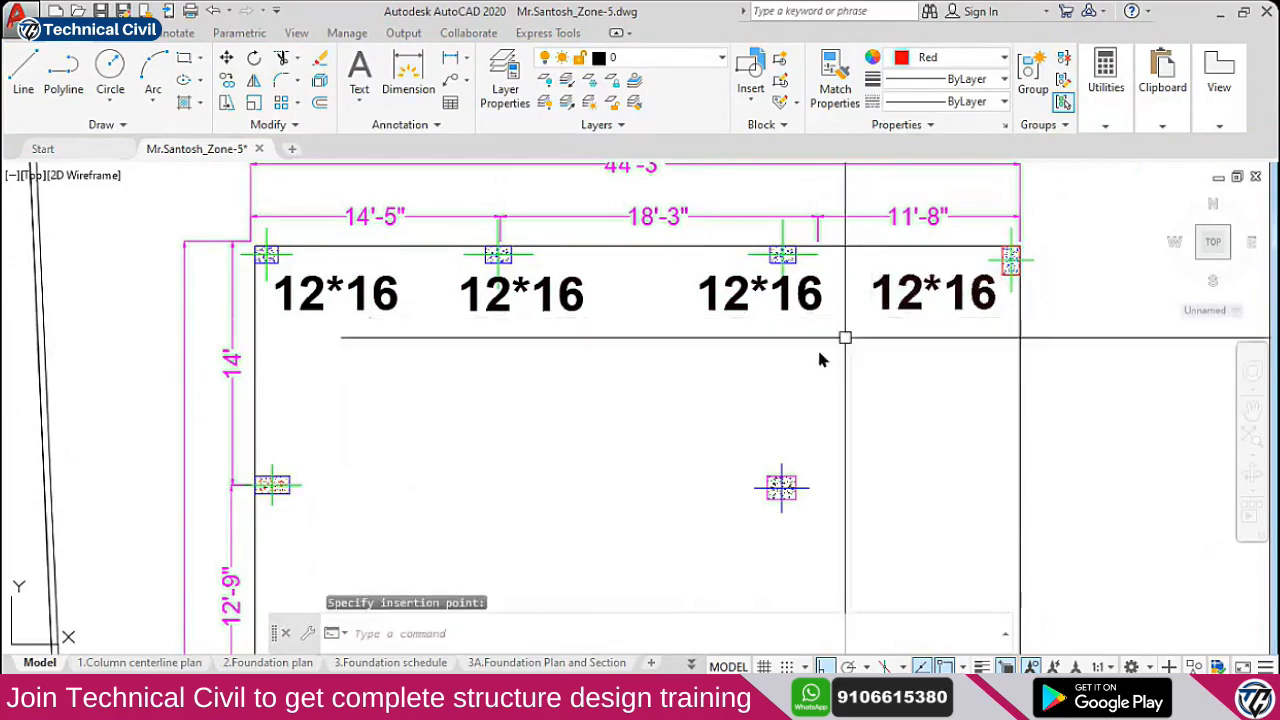
Paste another 12*16 label above the left-edge column of the second row
scroll(823, 357, down, 2)
middle_drag(573, 427, 429, 366)
scroll(386, 374, up, 3)
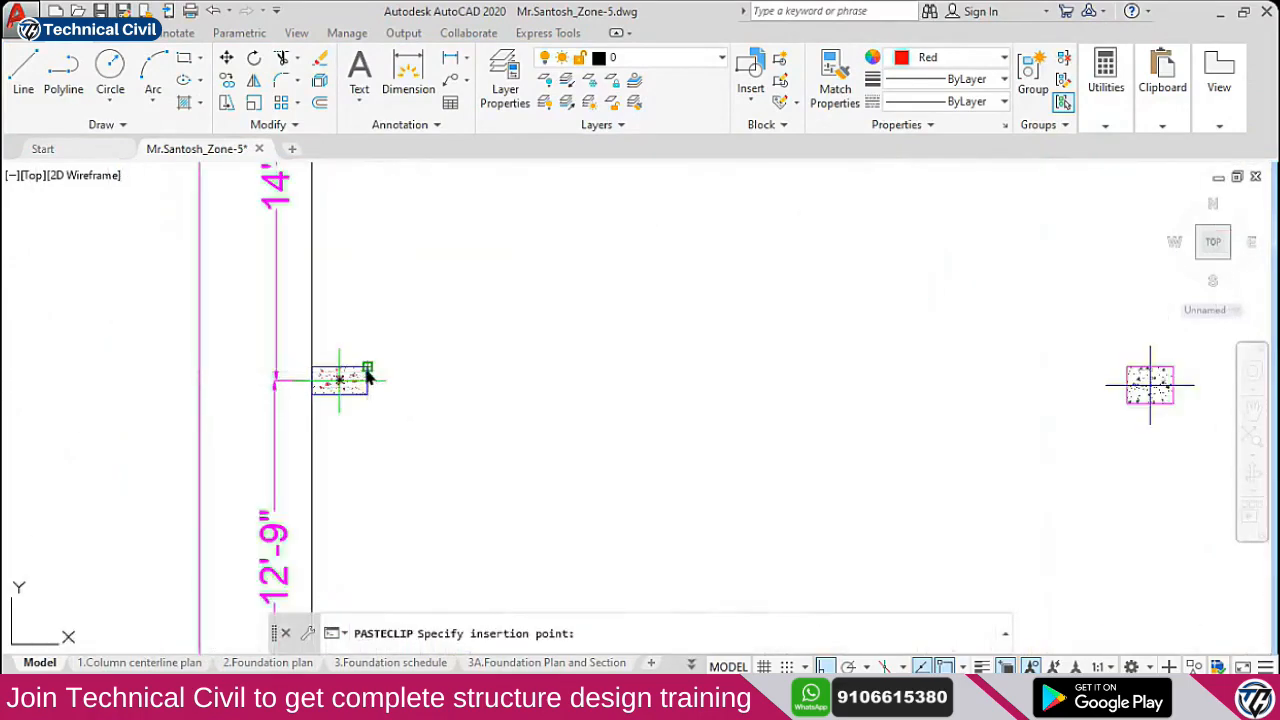
scroll(634, 330, down, 1)
middle_drag(634, 330, 582, 334)
Measure the horizontal distance between the centres of the two second-row columns
click(455, 60)
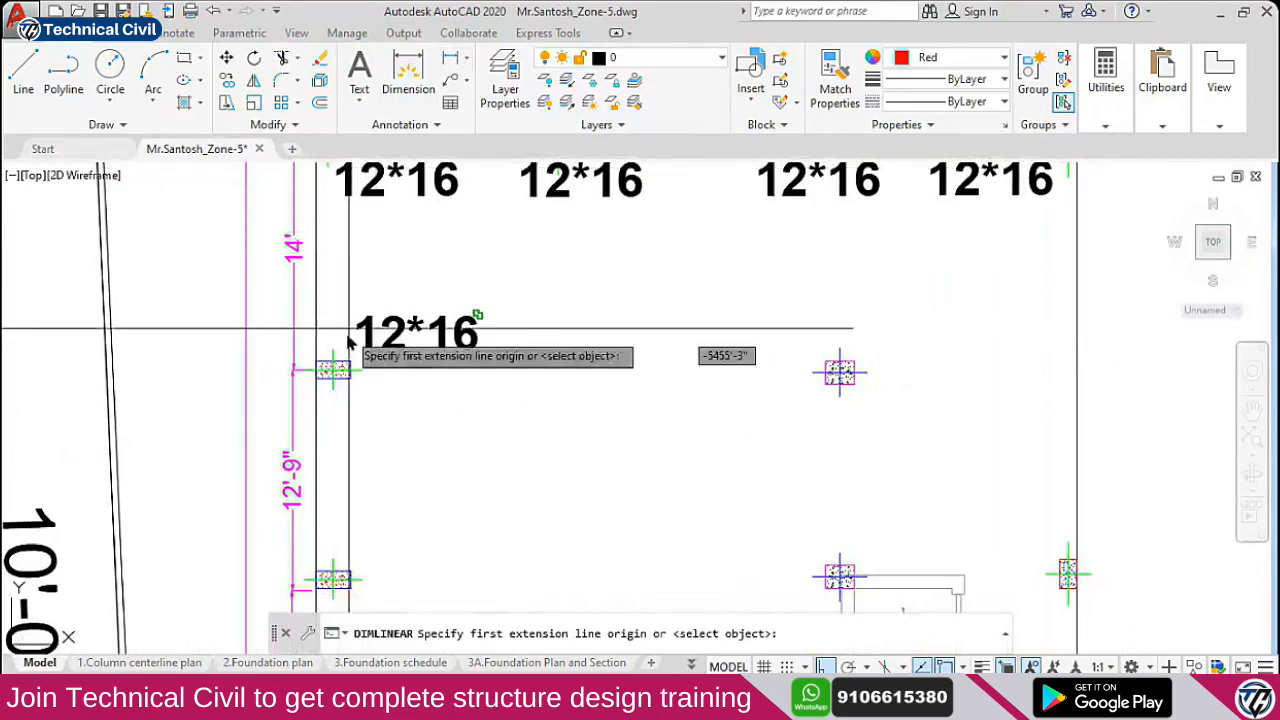
click(335, 370)
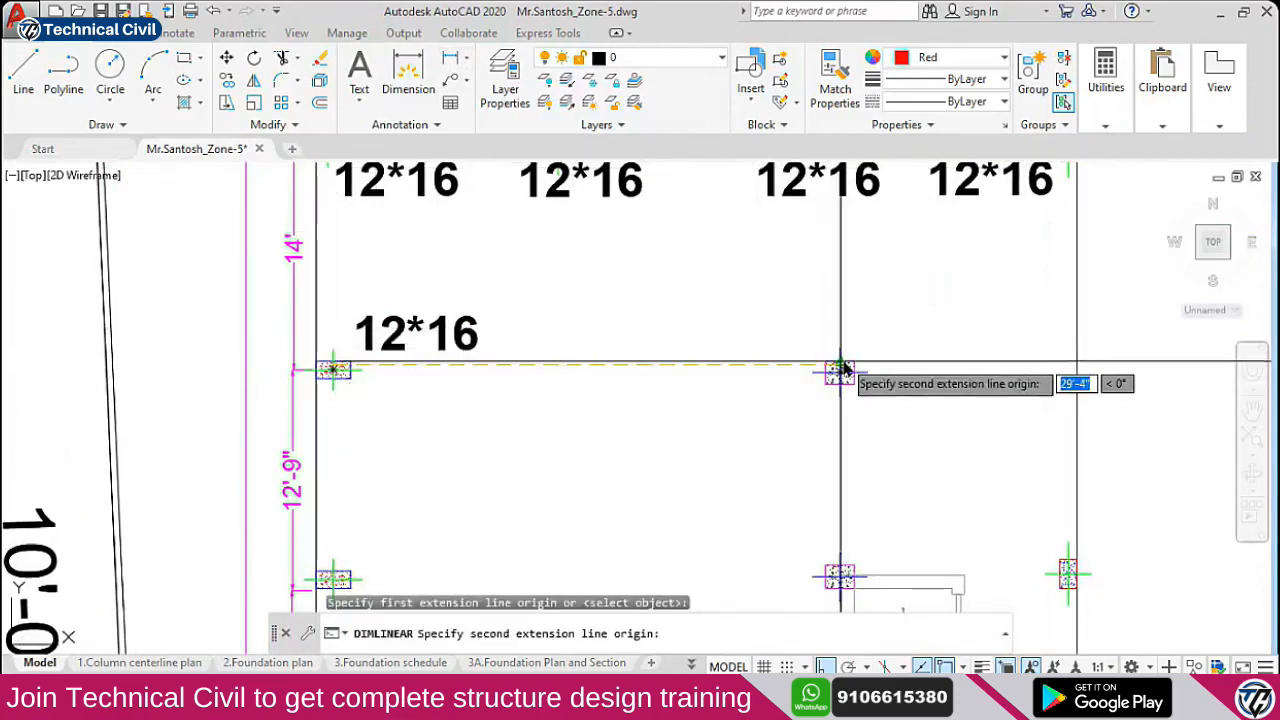
click(838, 372)
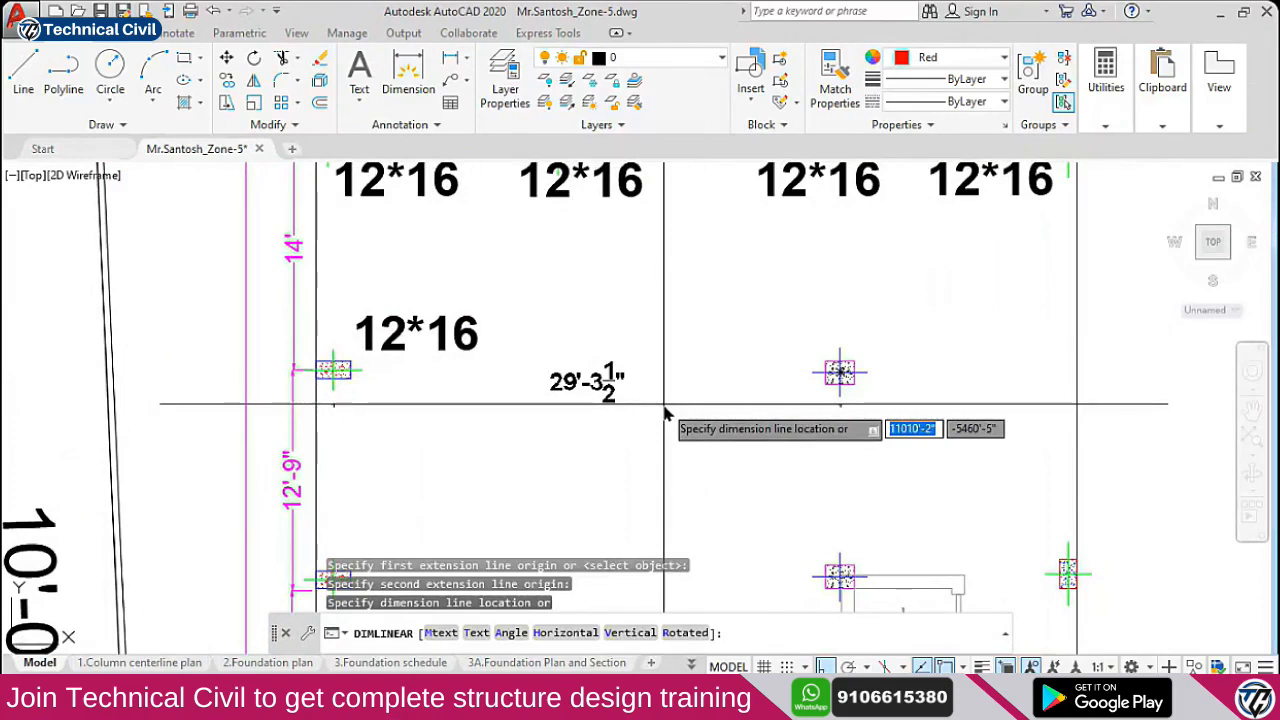
key(Escape)
Change the size label of the second row's left-edge column to 12*24"
double_click(375, 338)
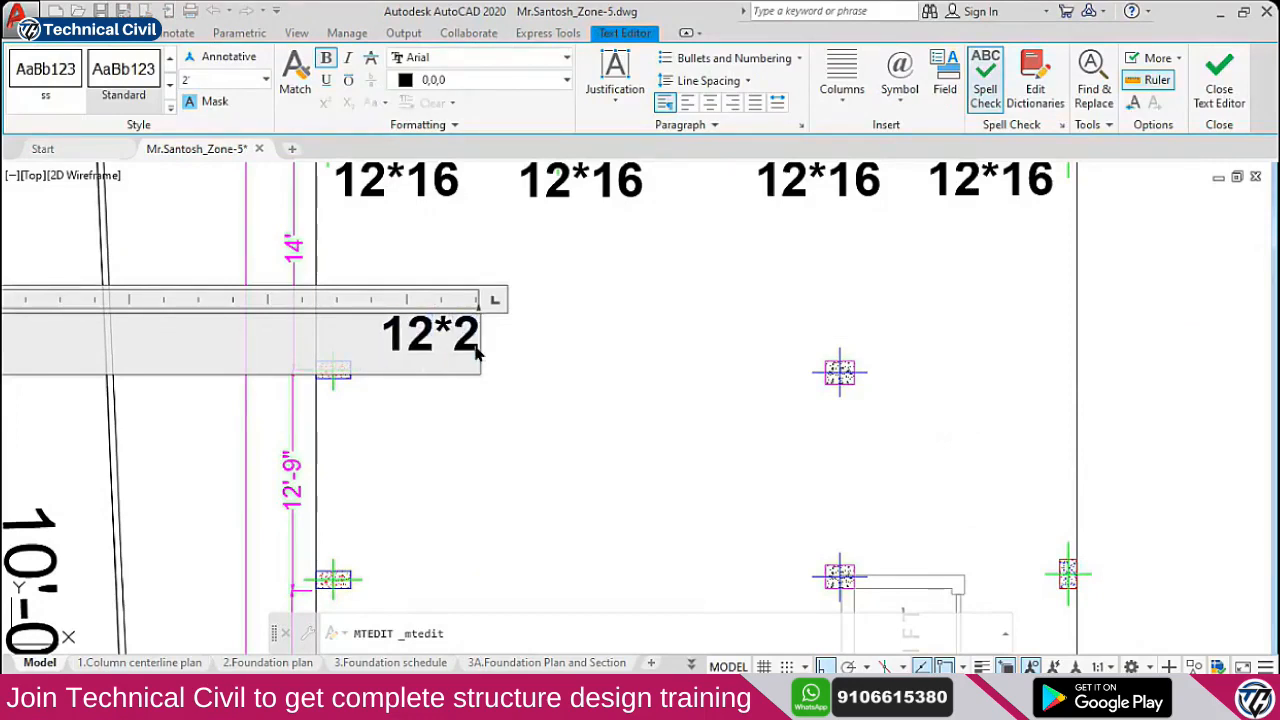
text(")
click(510, 378)
Paste a copy of the 12*24" label above the second row's interior column
click(471, 349)
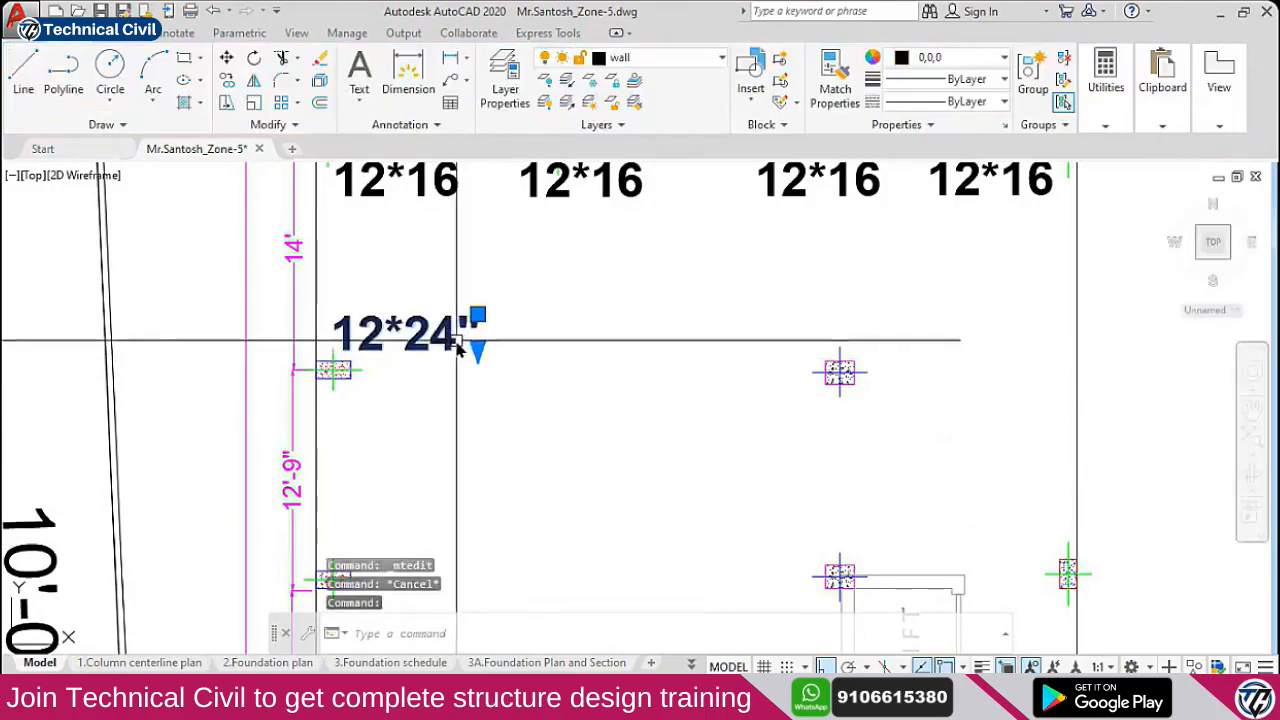
key(ctrl+c)
key(ctrl+v)
scroll(714, 362, down, 5)
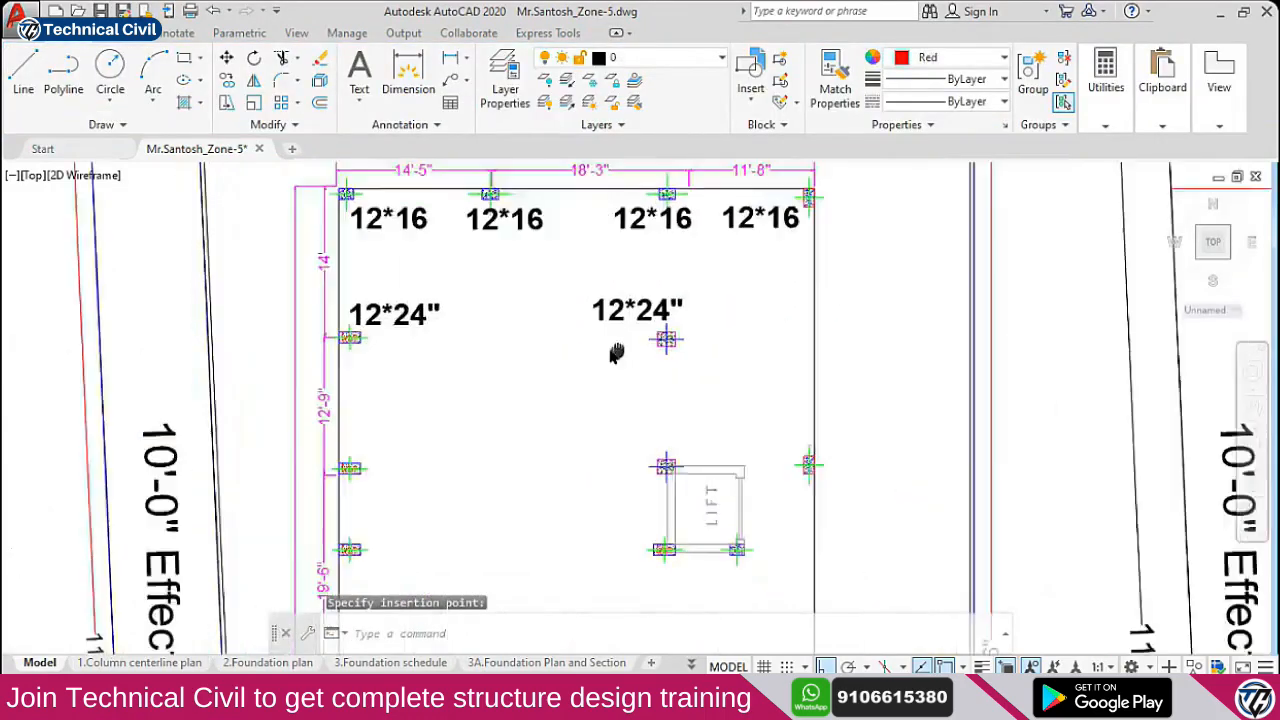
Copy the pair of 12*24" labels straight down to the left-edge and interior columns of each lower row except the bottom one
click(593, 313)
text(co)
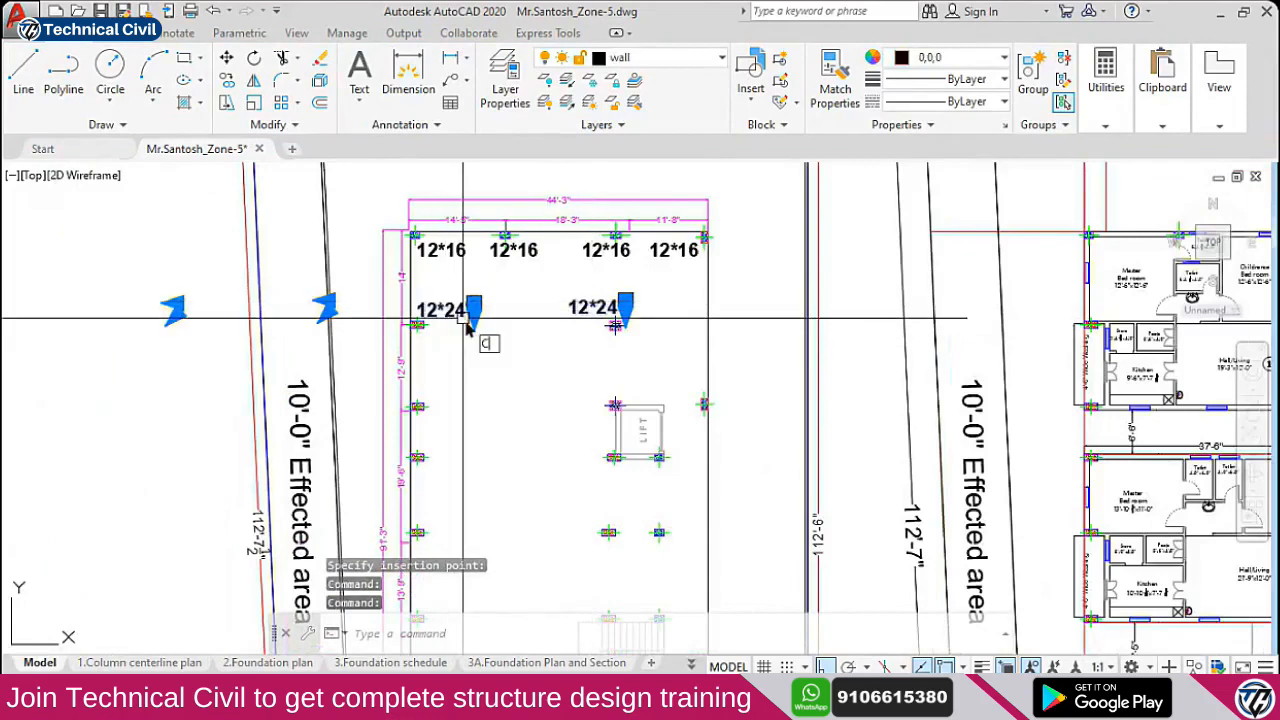
key(Return)
scroll(410, 380, up, 4)
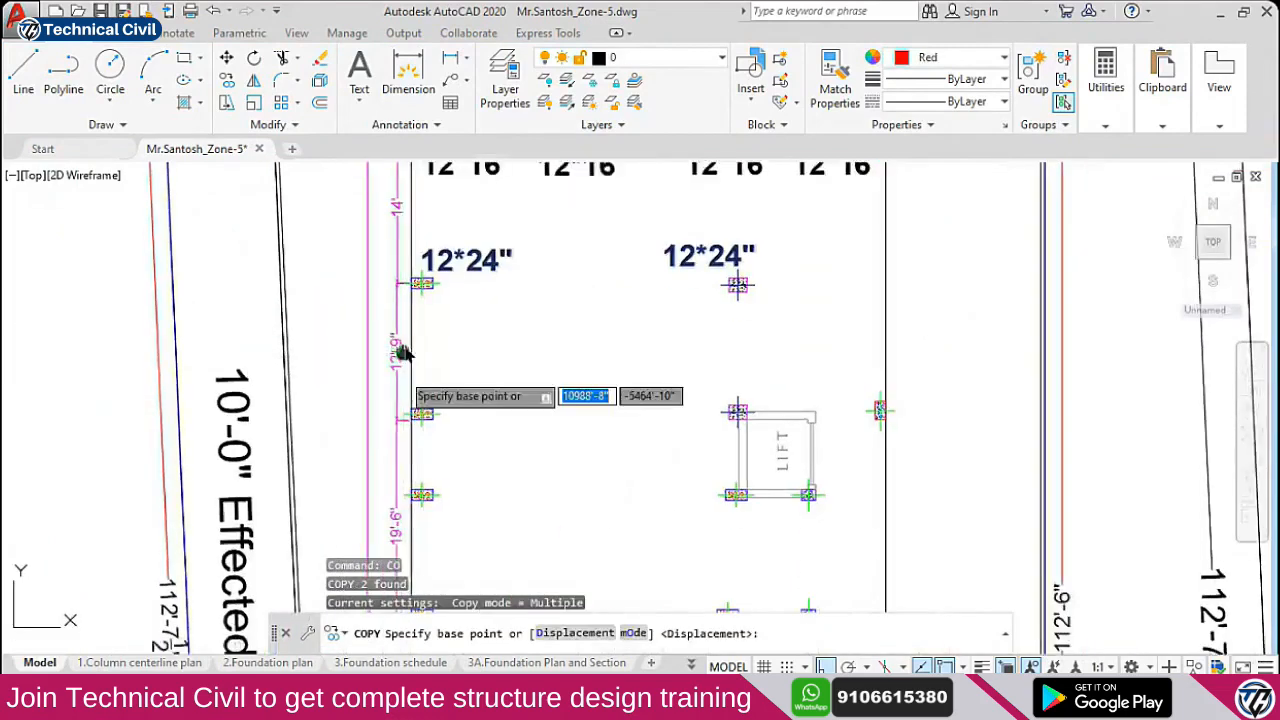
click(78, 207)
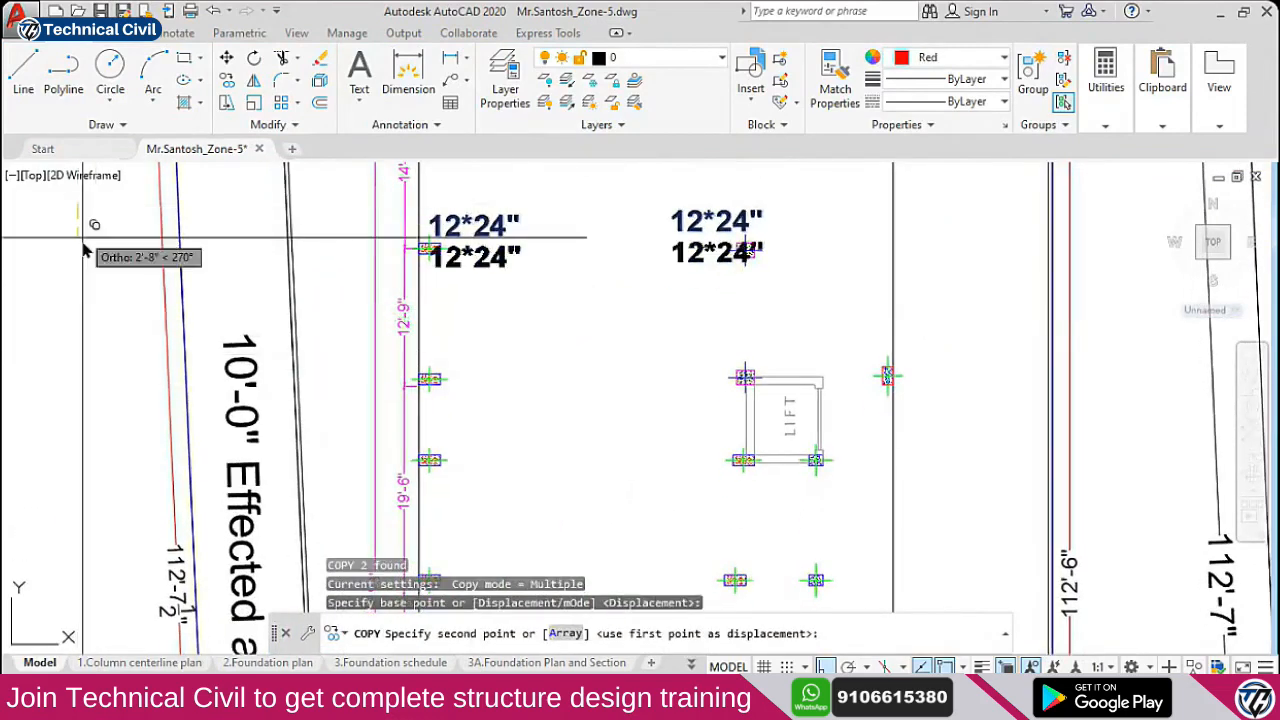
click(82, 332)
middle_drag(84, 428, 74, 330)
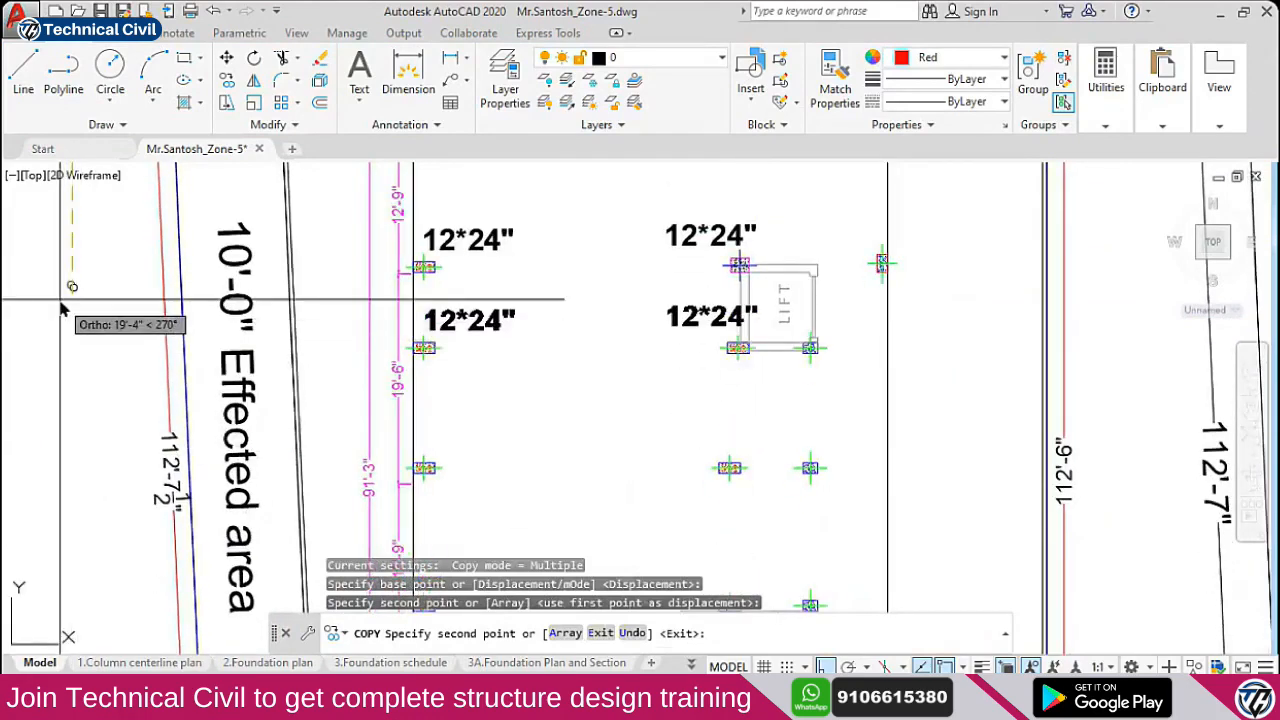
click(60, 345)
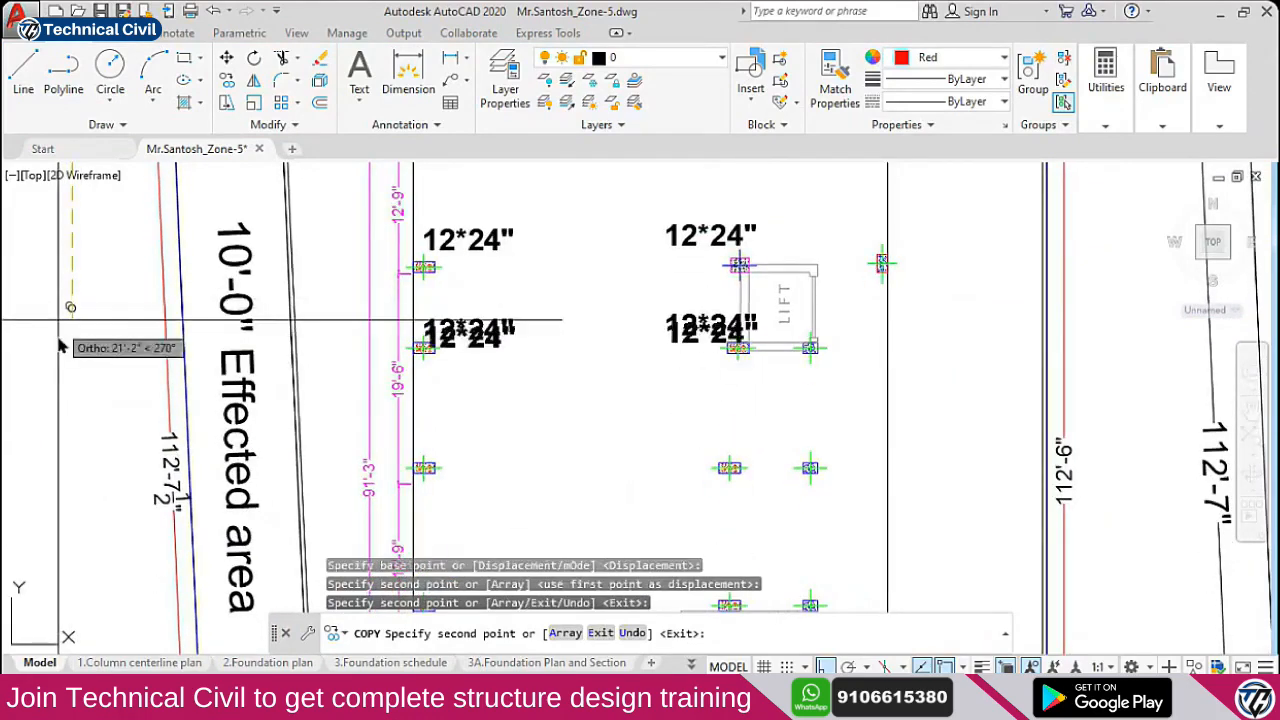
click(52, 432)
scroll(52, 432, down, 2)
mouse_move(57, 434)
middle_down()
mouse_move(97, 403)
mouse_move(104, 274)
middle_up()
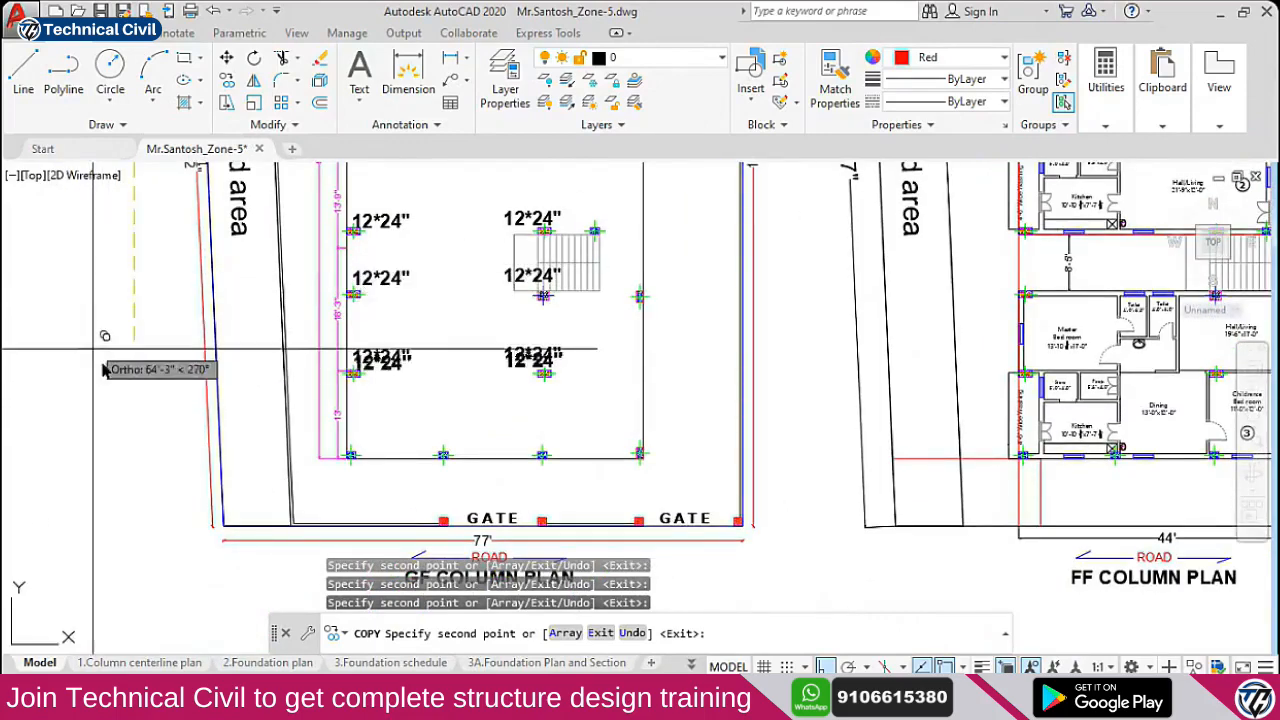
scroll(110, 362, down, 3)
key(Escape)
Paste a 12*24" label above the right-edge column beside the lift
scroll(262, 270, up, 5)
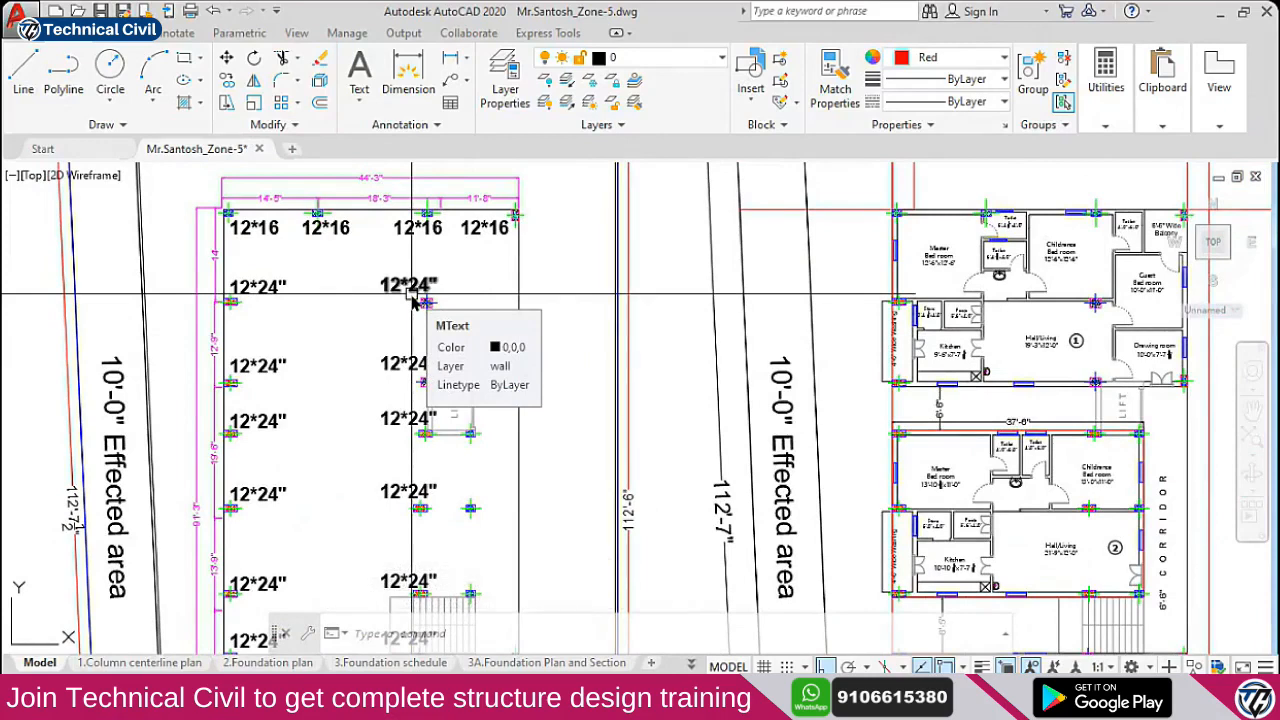
key(ctrl+v)
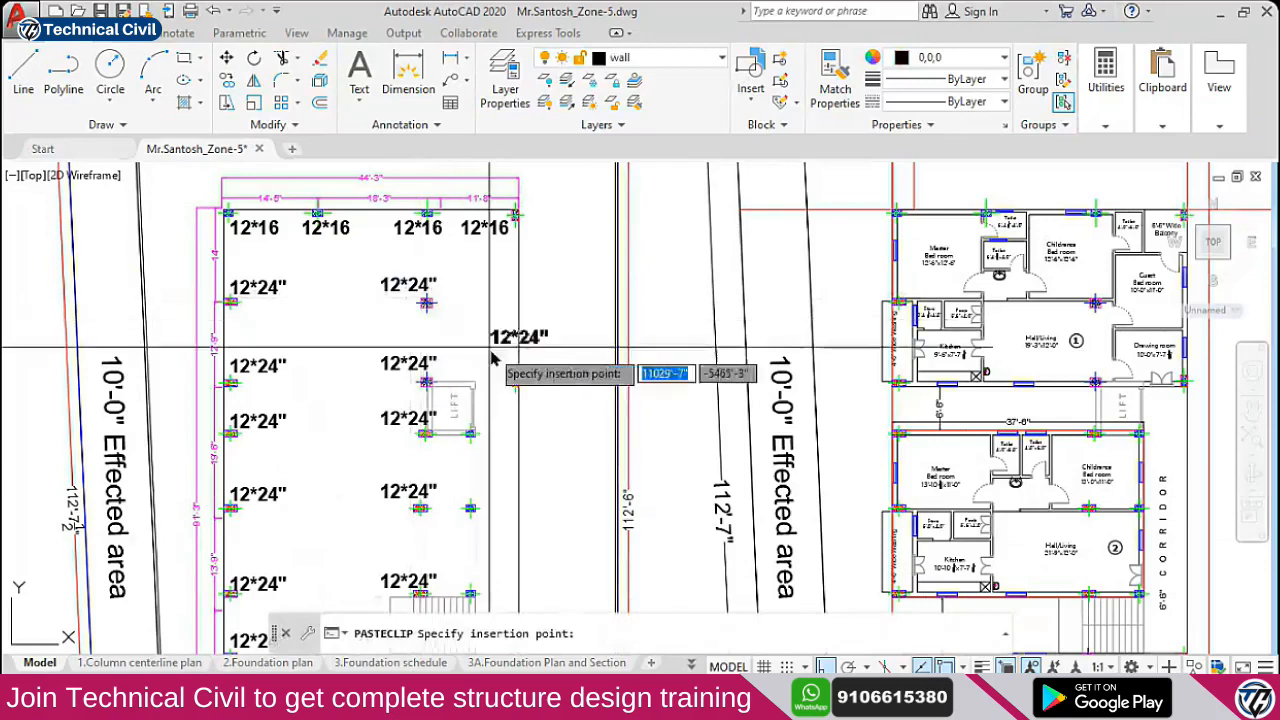
scroll(479, 350, up, 2)
middle_drag(472, 320, 499, 406)
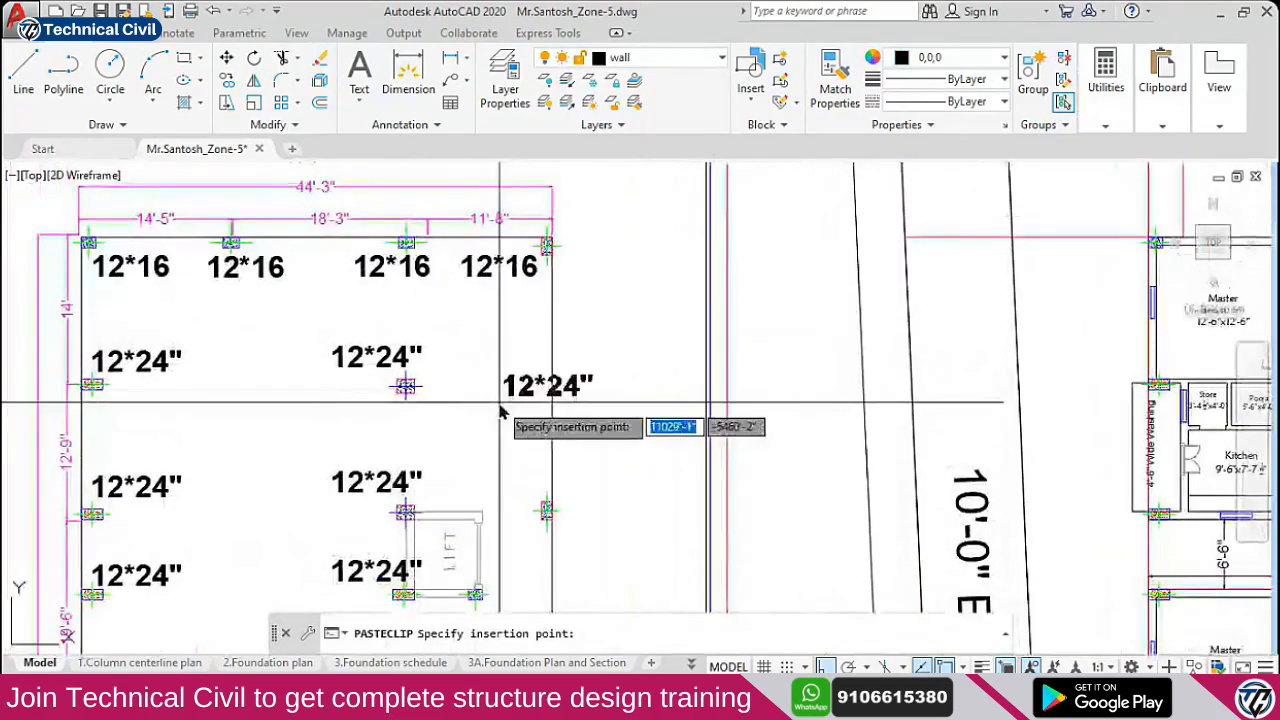
click(491, 476)
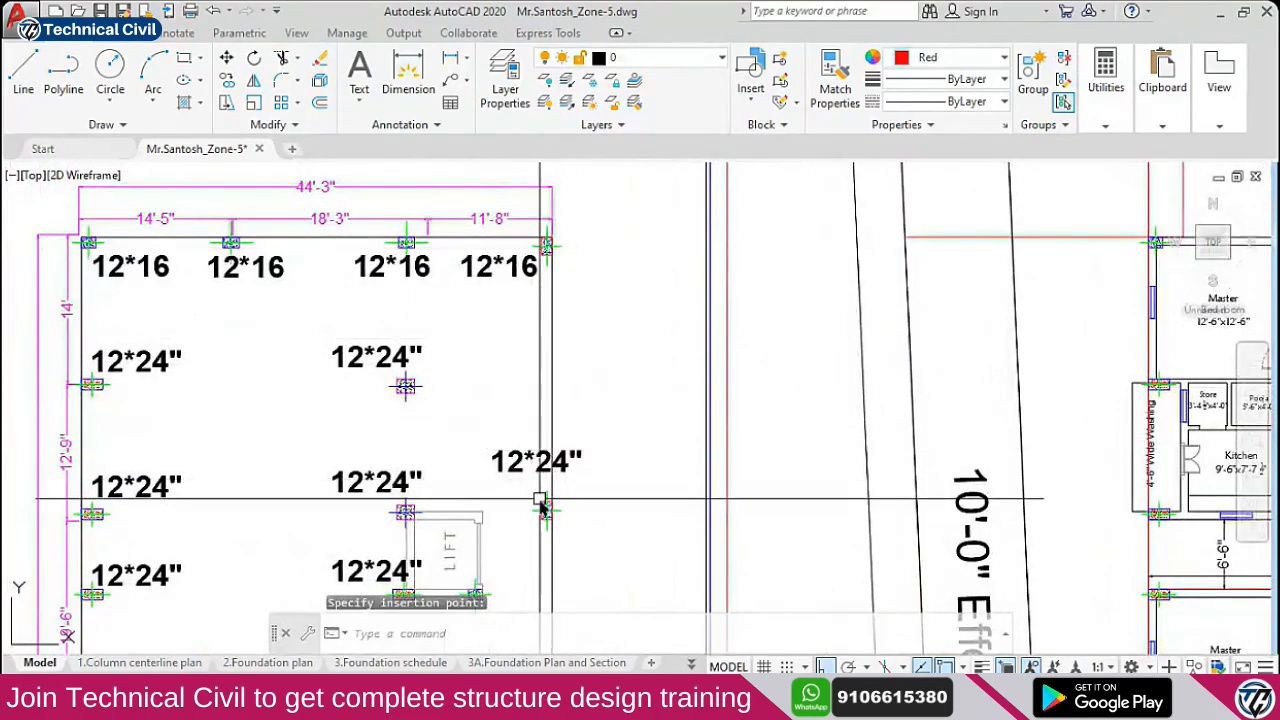
Measure the vertical distance from the upper-right corner column to the right-edge column beside the lift
click(451, 57)
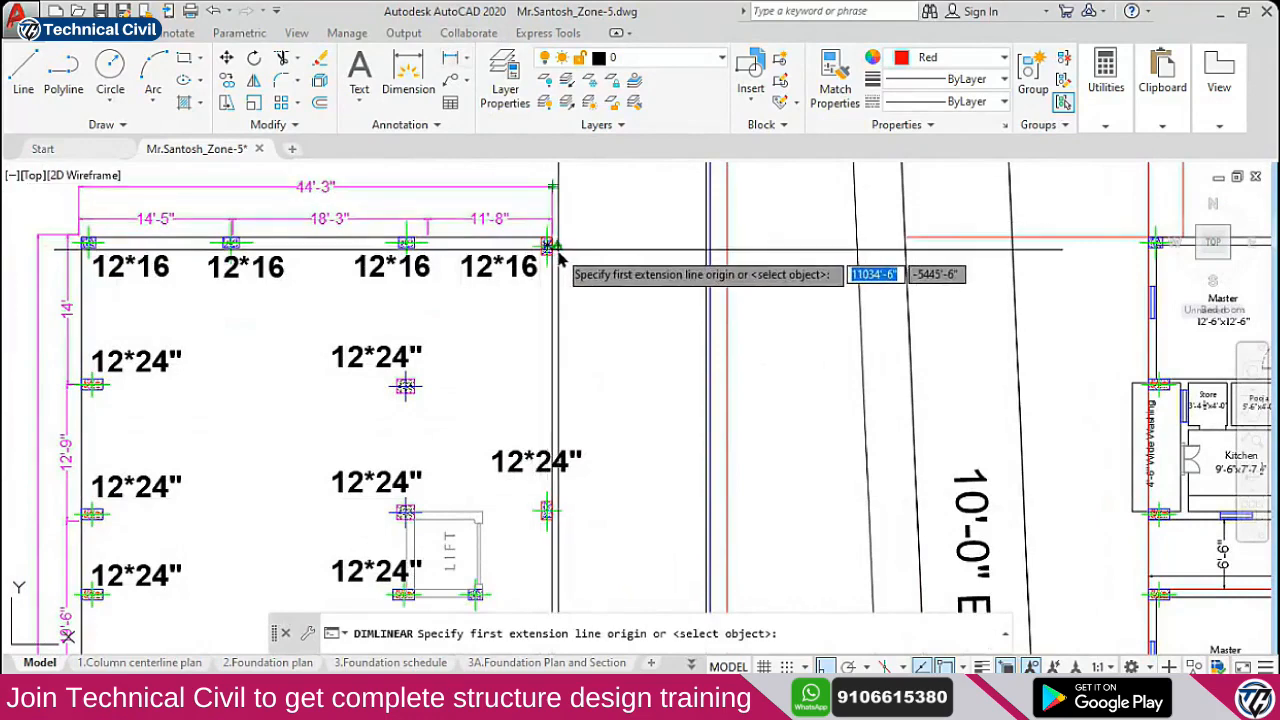
click(548, 244)
scroll(575, 490, up, 2)
click(551, 516)
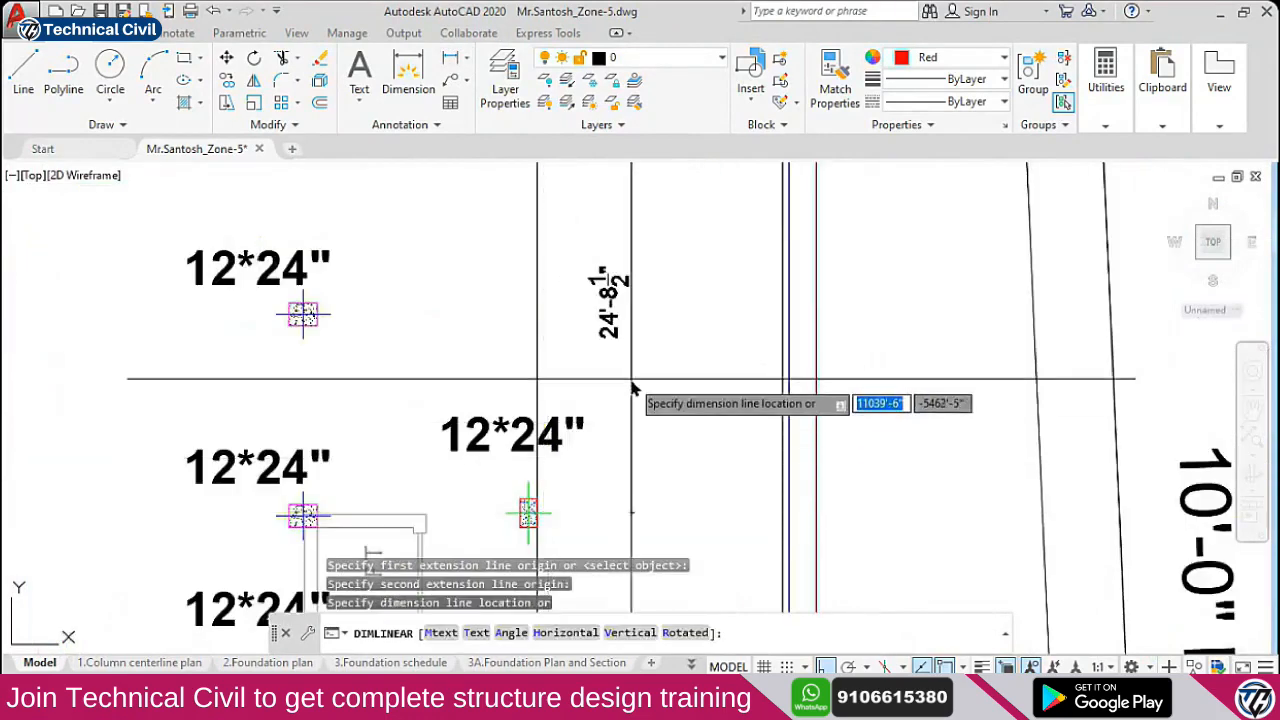
key(Escape)
Change the size label of the upper-right corner column to 12*18"
scroll(555, 280, down, 3)
scroll(555, 280, up, 2)
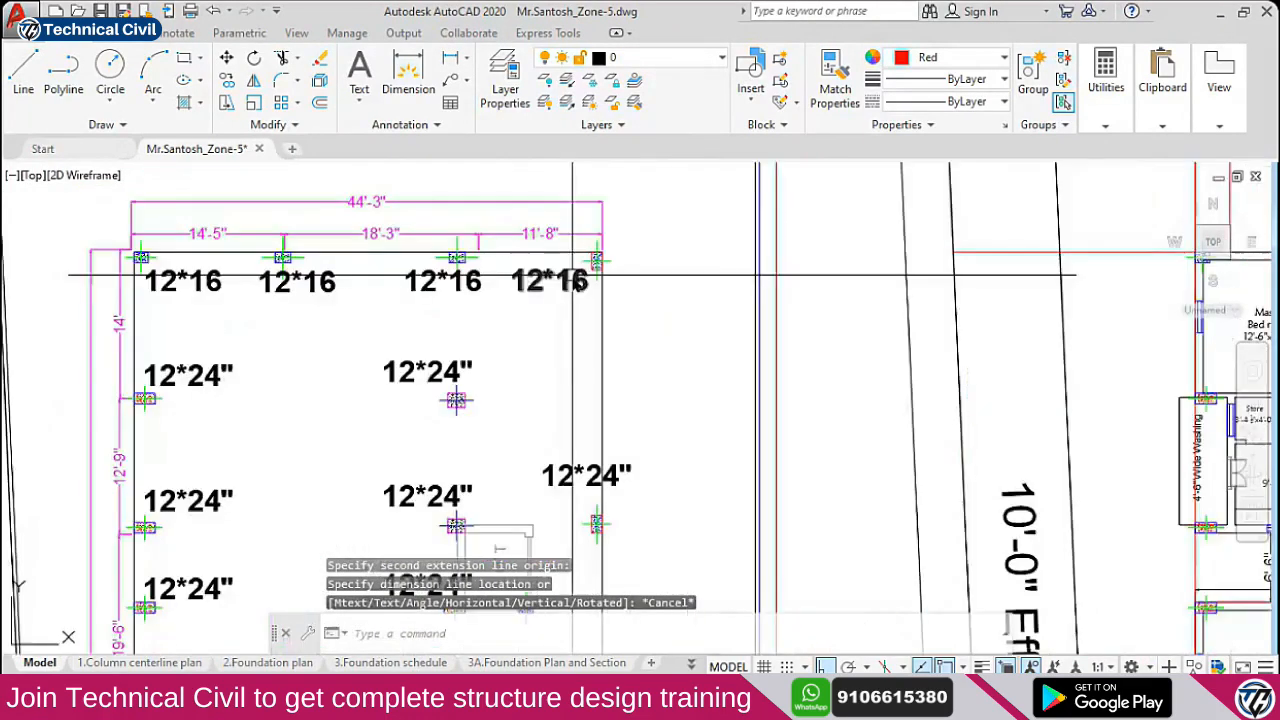
double_click(549, 281)
scroll(557, 287, up, 2)
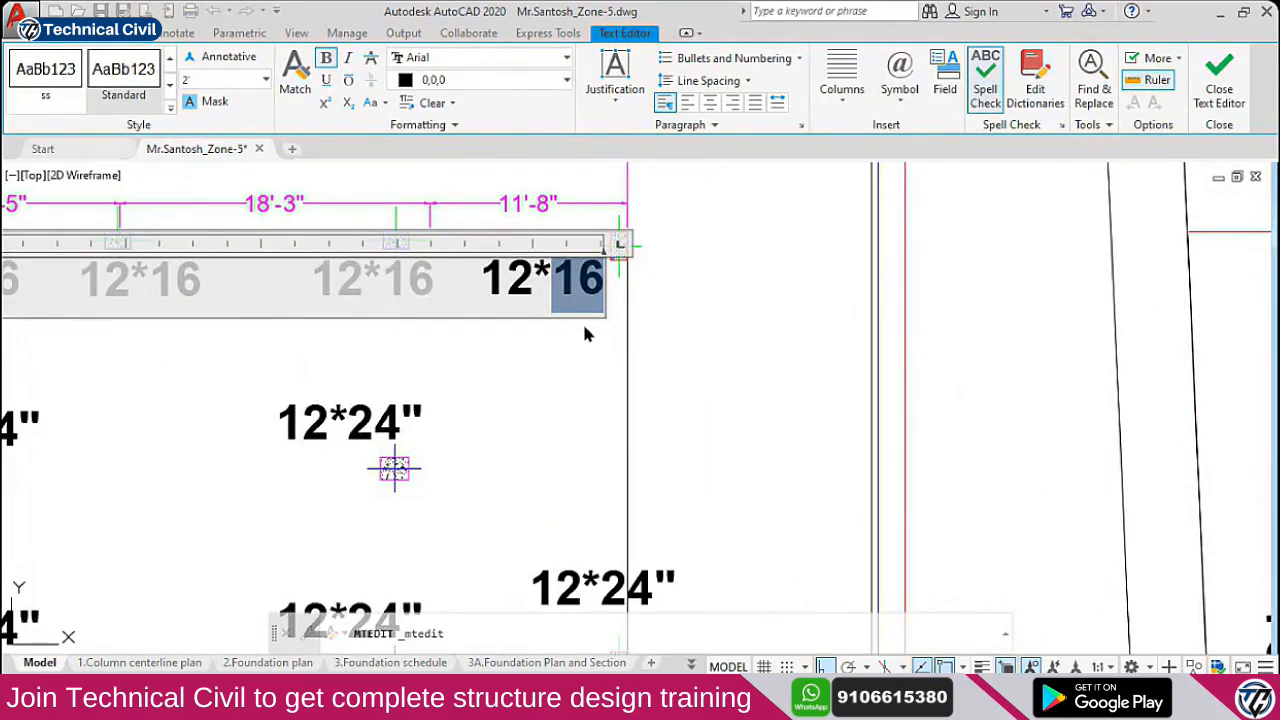
text(2)
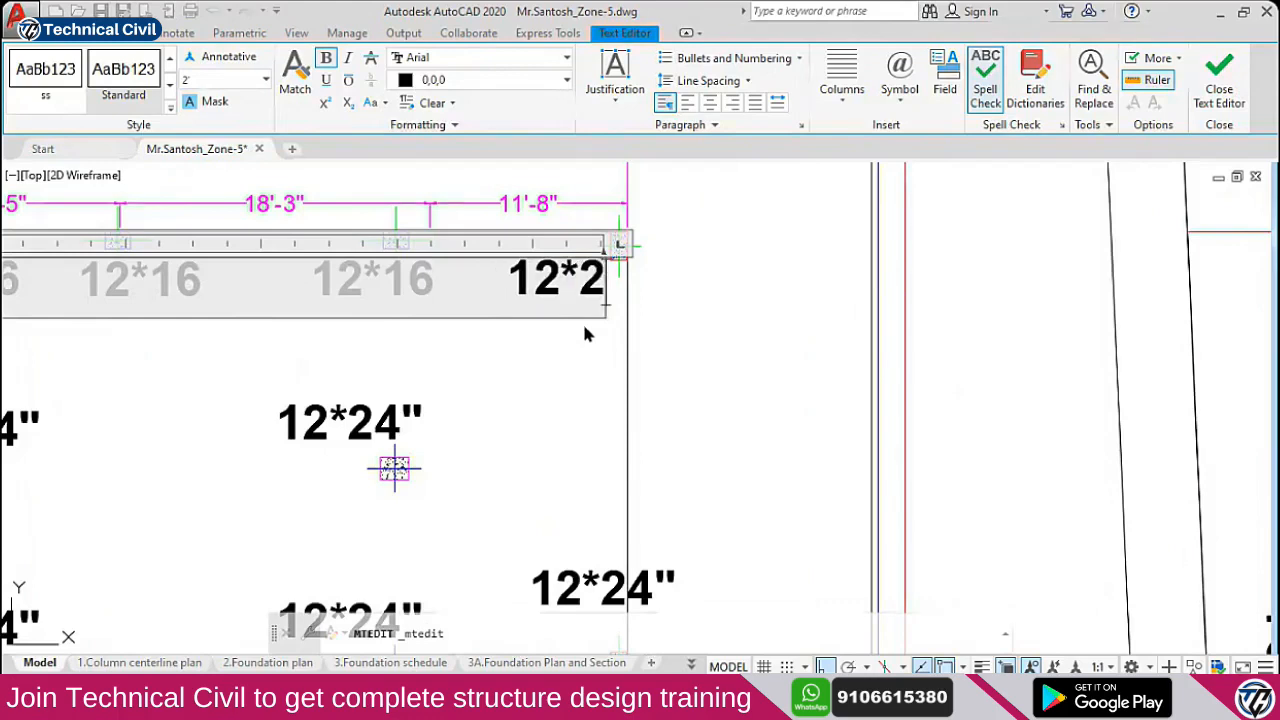
key(BackSpace)
text(18")
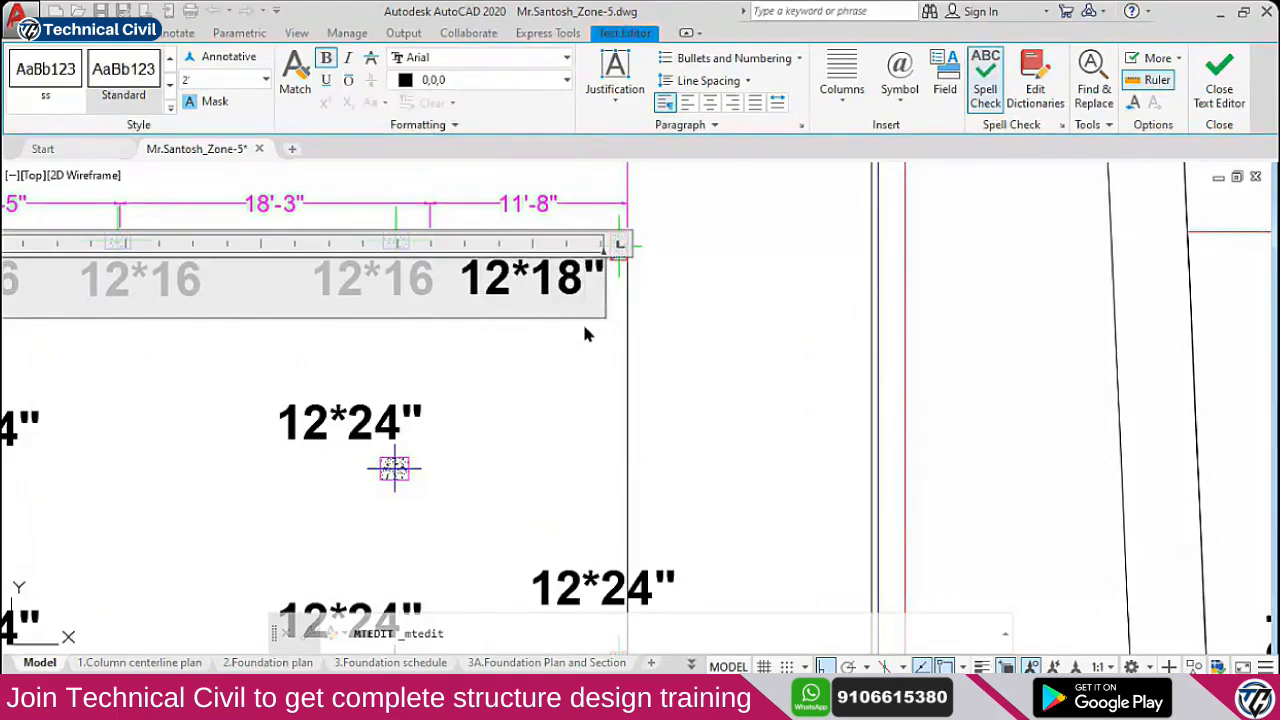
click(585, 333)
Move the 12*18" label horizontally so it sits directly below the upper-right corner column
click(580, 286)
text(m)
key(Return)
click(722, 308)
click(808, 309)
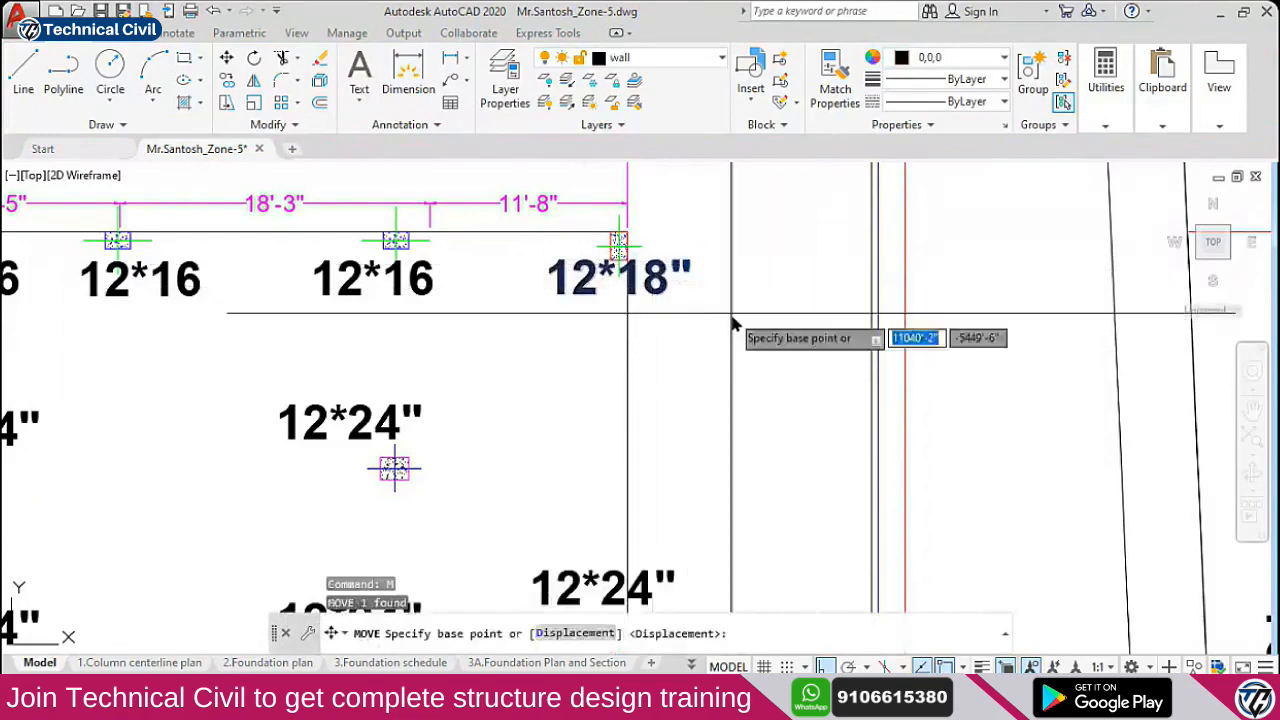
Replace the 12*24" label at the right-edge column beside the lift with a copy of the 12*18" label
scroll(636, 304, down, 4)
scroll(652, 437, up, 2)
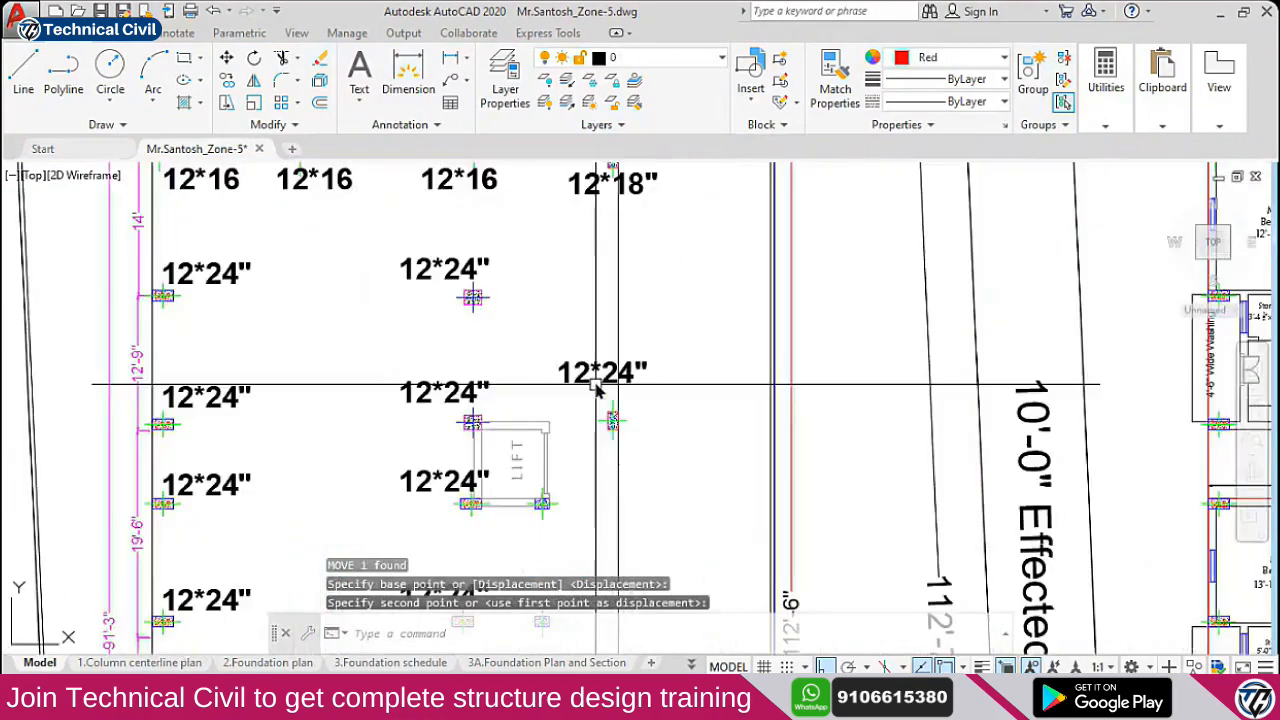
click(600, 375)
text(e)
key(Return)
click(595, 200)
key(ctrl+c)
key(ctrl+v)
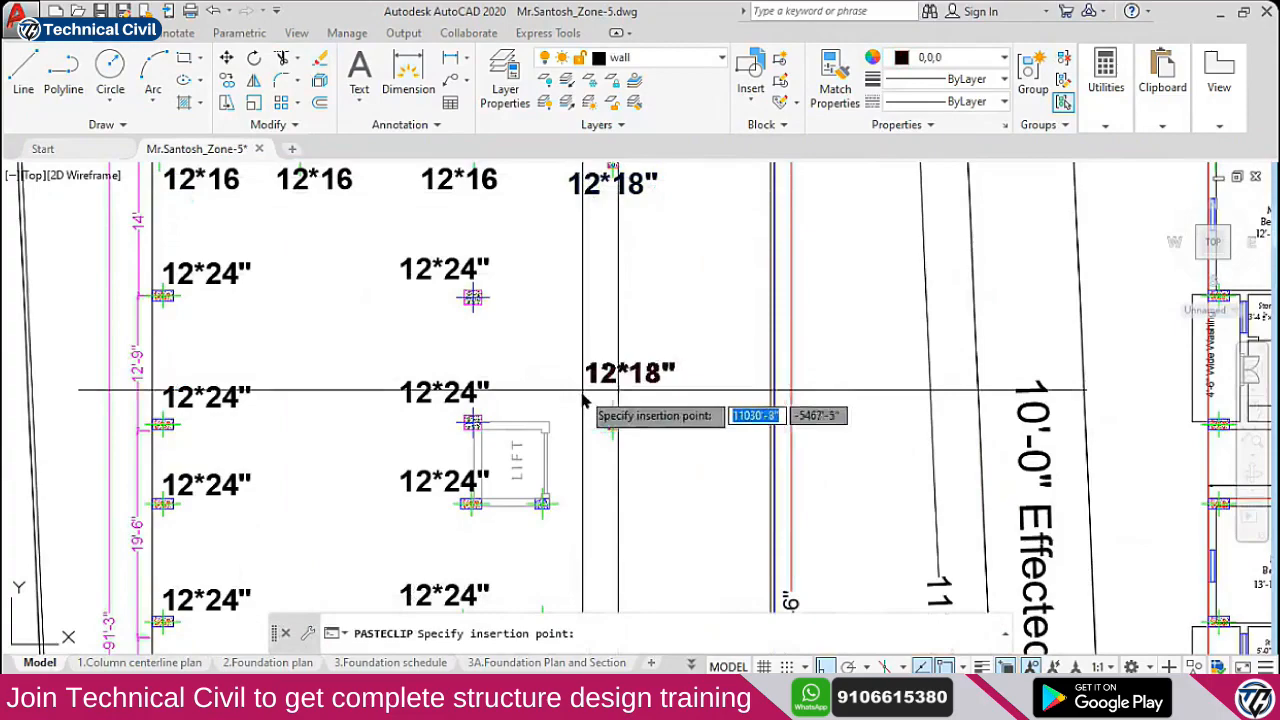
scroll(637, 372, down, 3)
scroll(620, 340, up, 4)
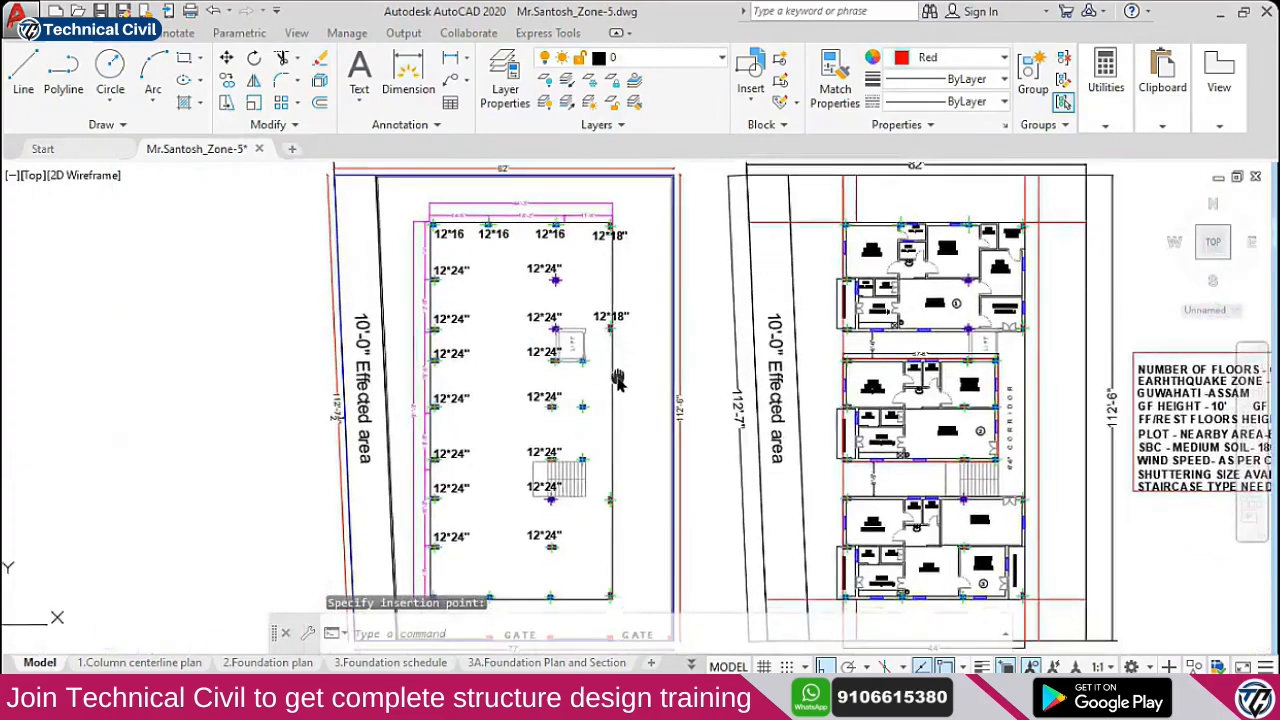
Copy the 12*18" label to just below the lift's lower-right column and change the copy to 12*12"
key(Escape)
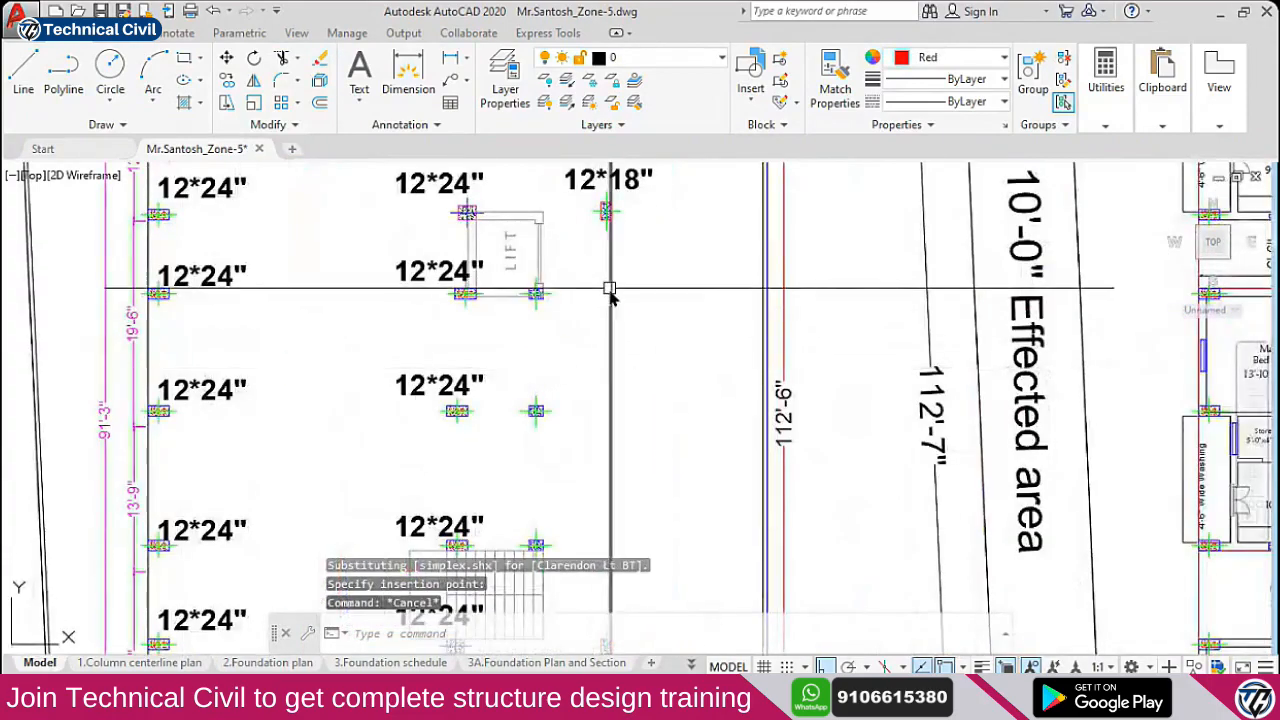
scroll(610, 240, down, 2)
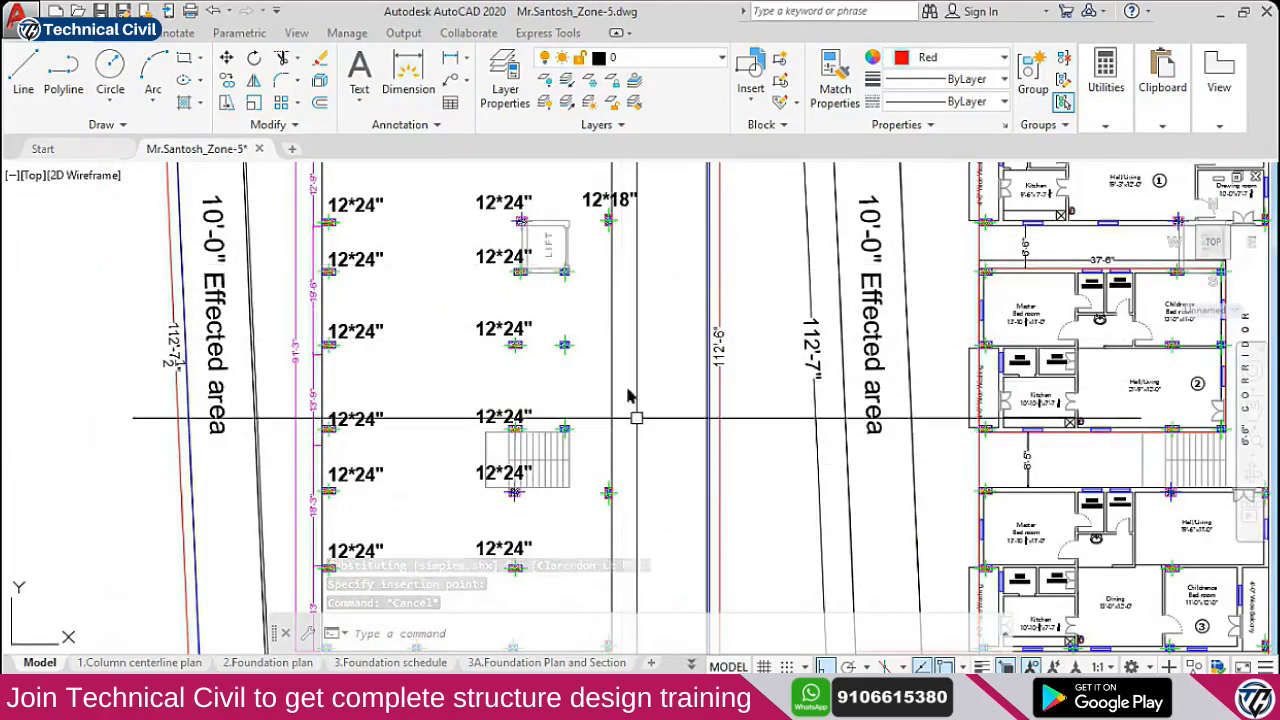
scroll(570, 274, up, 3)
scroll(603, 318, down, 1)
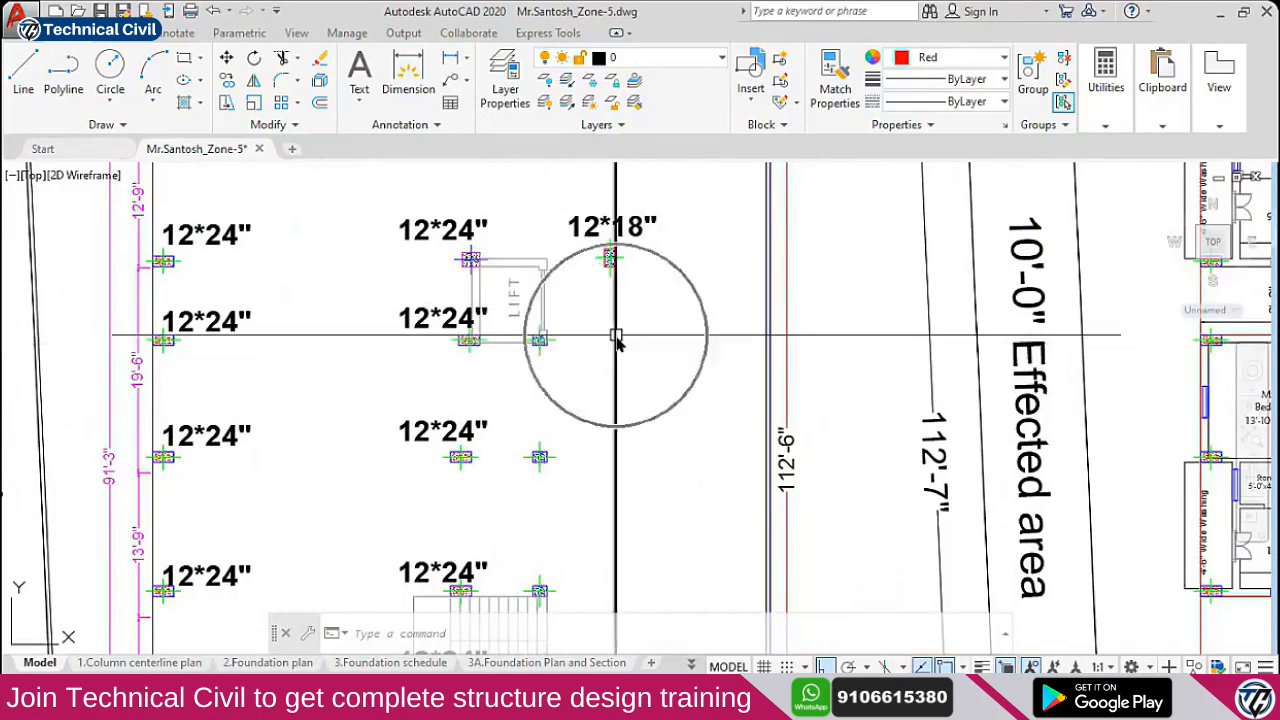
scroll(612, 296, down, 2)
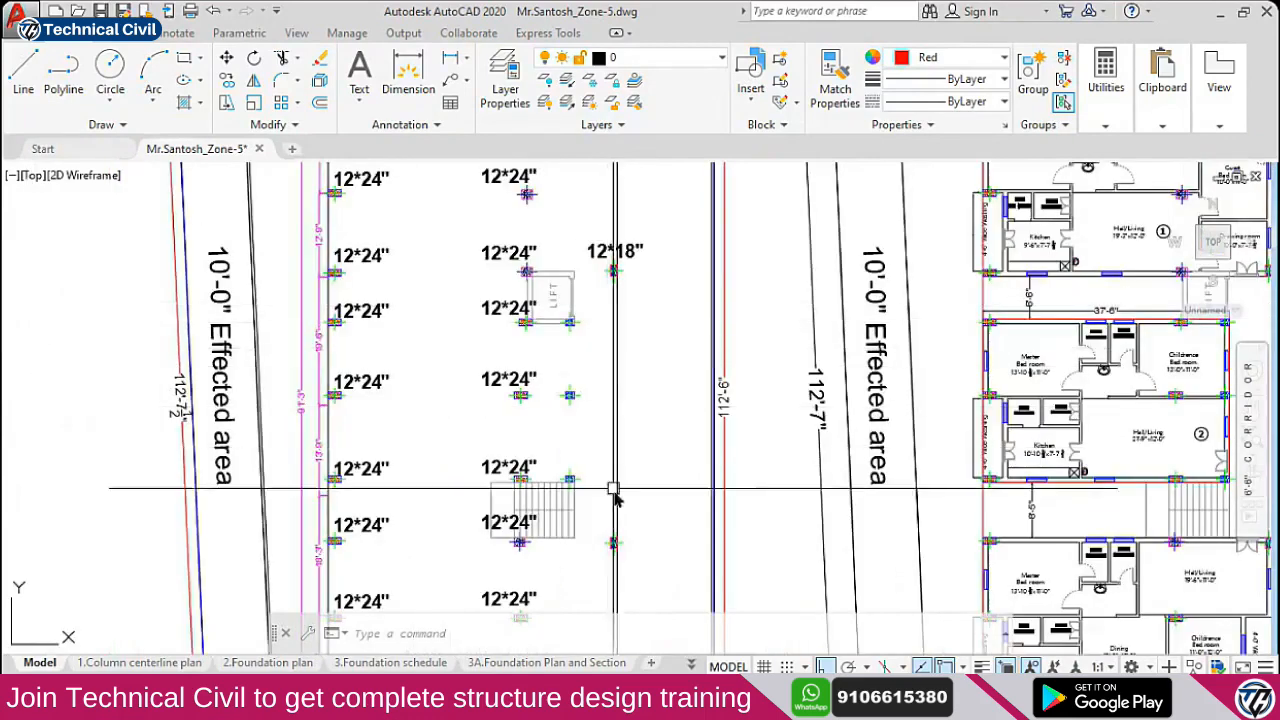
scroll(580, 290, up, 4)
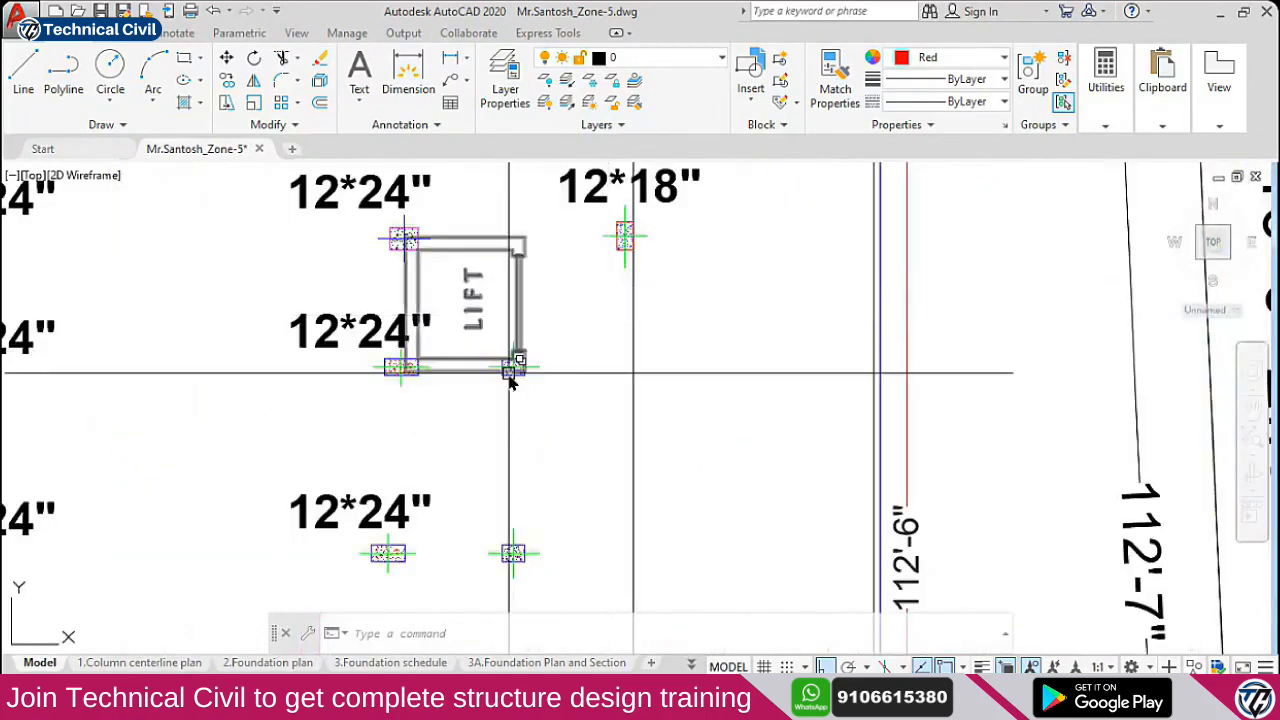
middle_drag(583, 323, 577, 379)
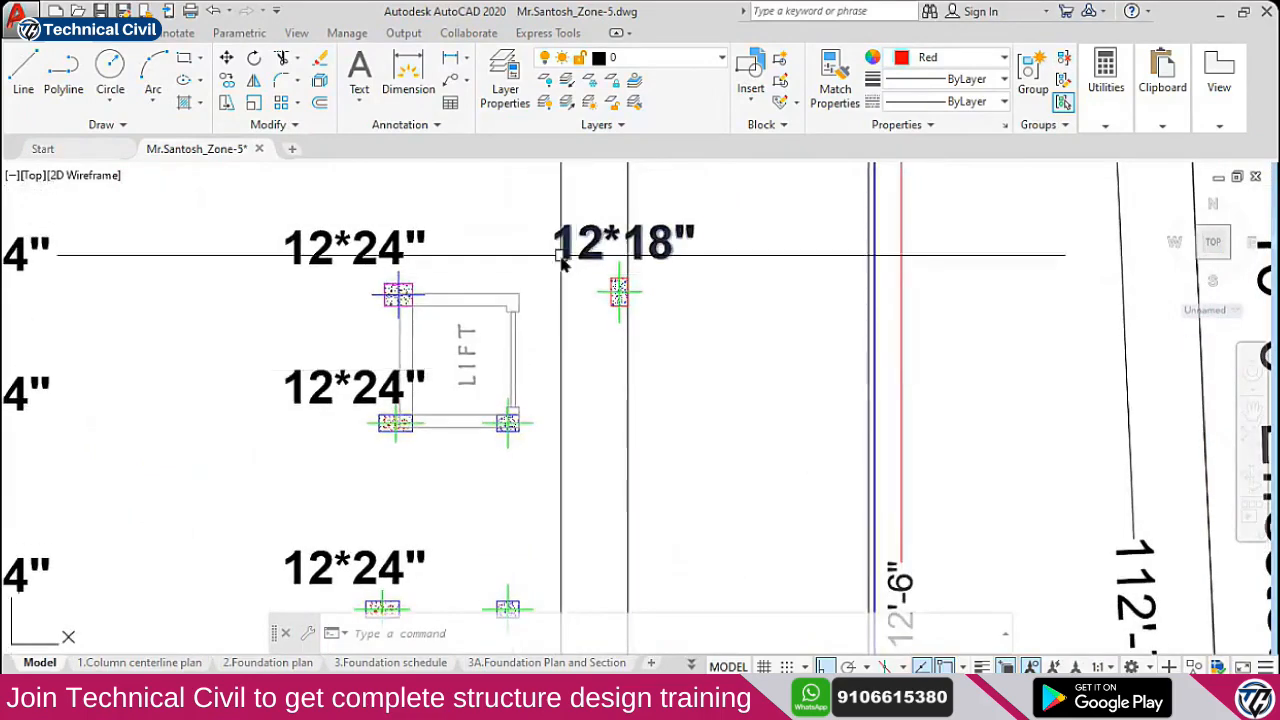
key(ctrl+c)
key(ctrl+v)
click(421, 480)
double_click(450, 470)
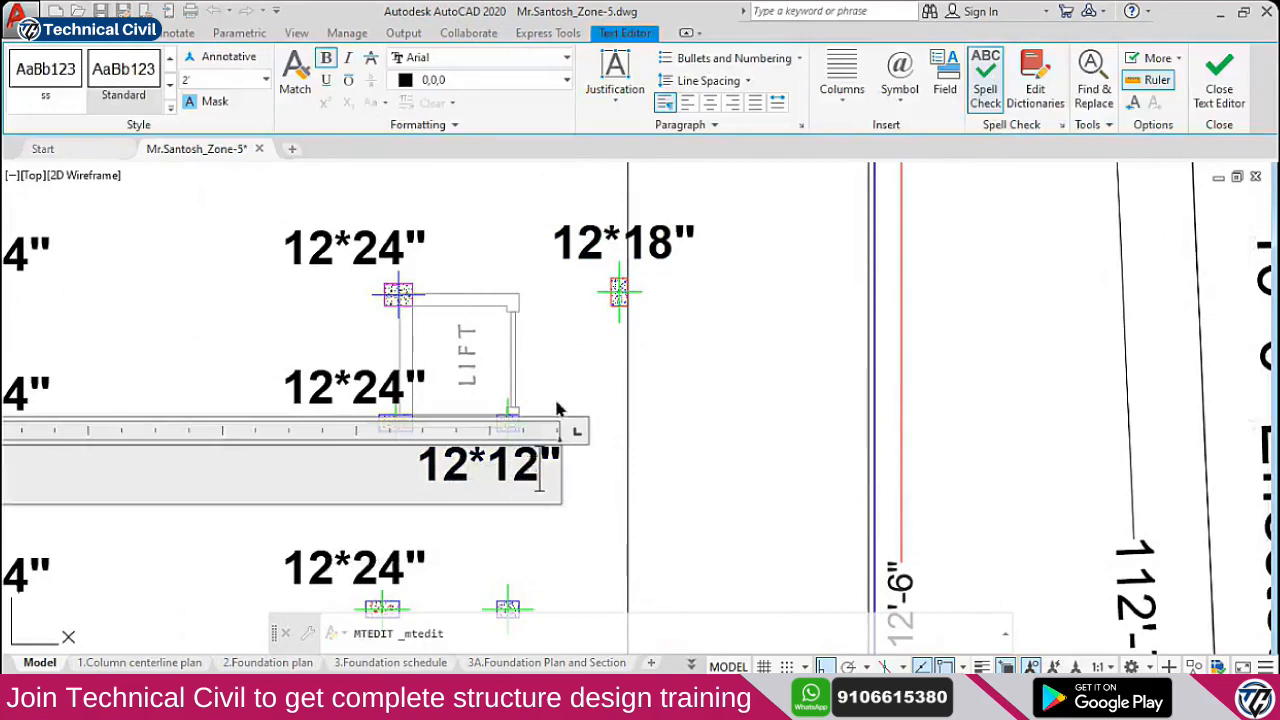
key(Escape)
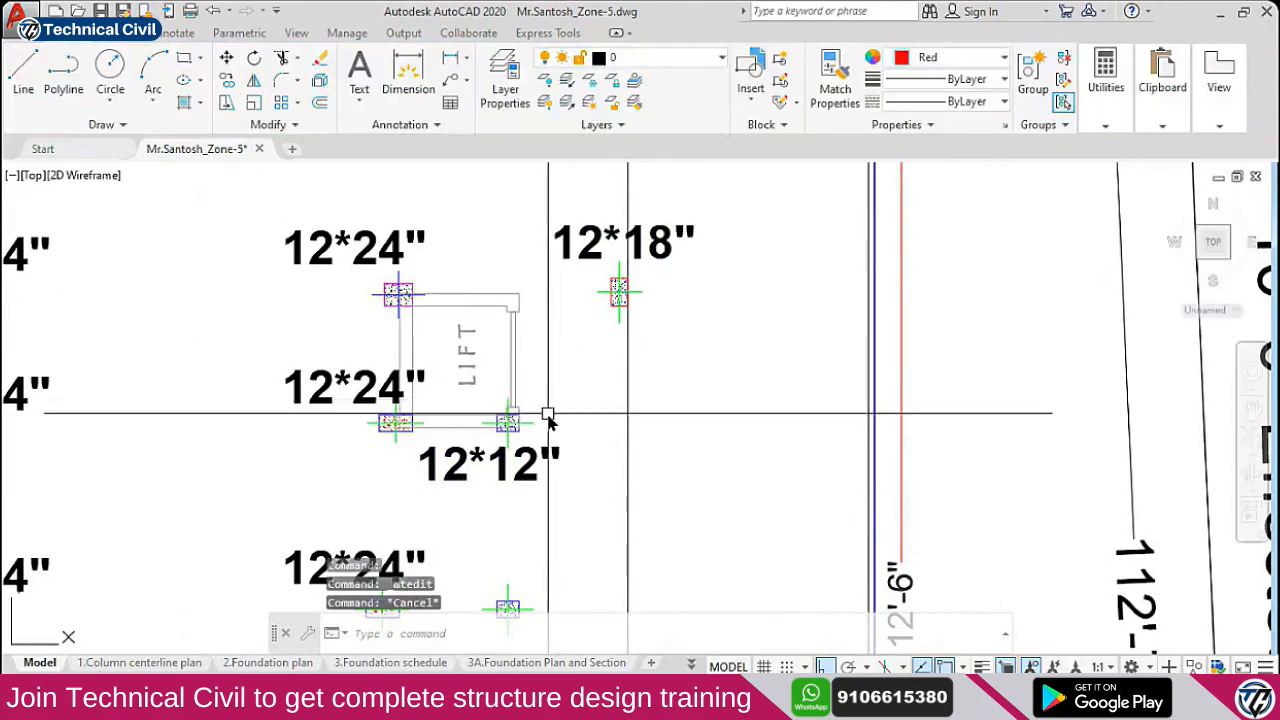
Copy the 12*12" label to the next column below the lift and to the column at the staircase's upper-right corner
key(ctrl+c)
key(ctrl+v)
scroll(514, 419, down, 1)
middle_drag(502, 560, 471, 414)
scroll(457, 424, up, 1)
scroll(440, 365, down, 1)
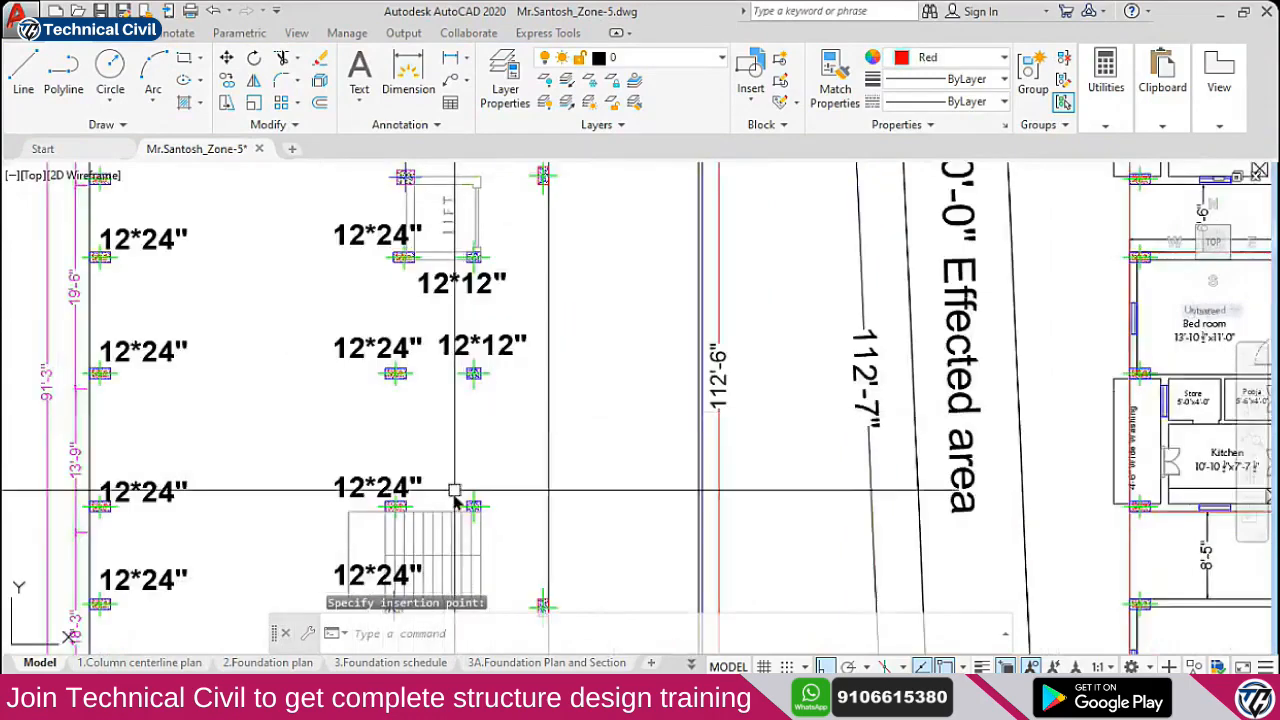
scroll(449, 363, up, 1)
click(418, 376)
scroll(473, 360, down, 2)
middle_drag(514, 306, 524, 389)
middle_drag(531, 243, 532, 247)
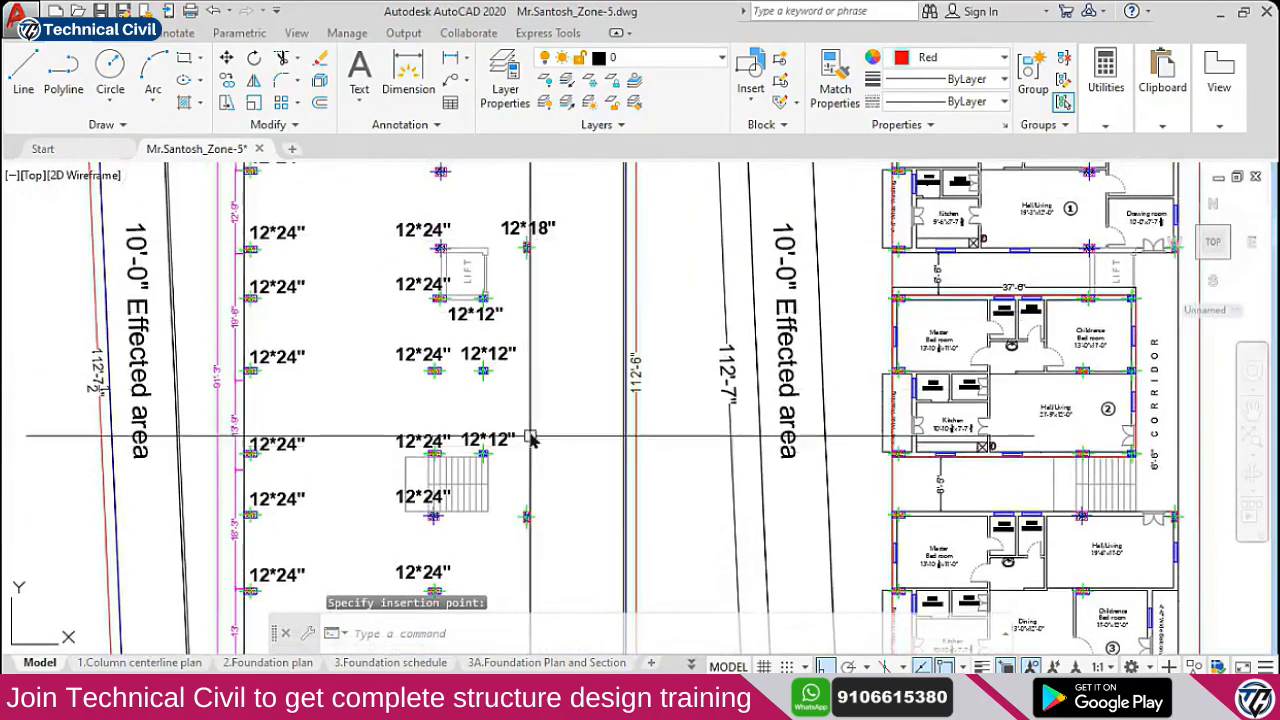
Copy the 12*18" label to the right-edge column beside the staircase and to the lower-right corner column
scroll(522, 410, up, 2)
scroll(534, 363, down, 2)
scroll(517, 417, up, 4)
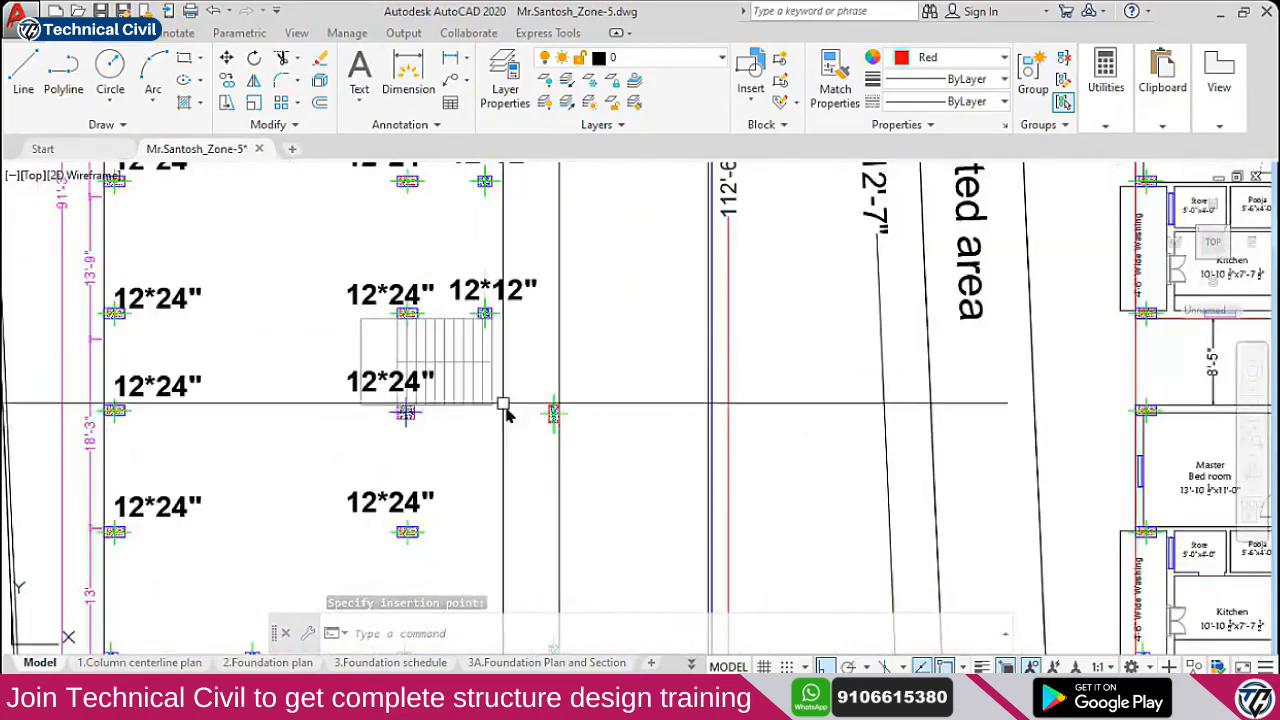
scroll(543, 348, down, 4)
middle_drag(540, 237, 540, 366)
scroll(543, 328, up, 2)
middle_drag(549, 291, 551, 395)
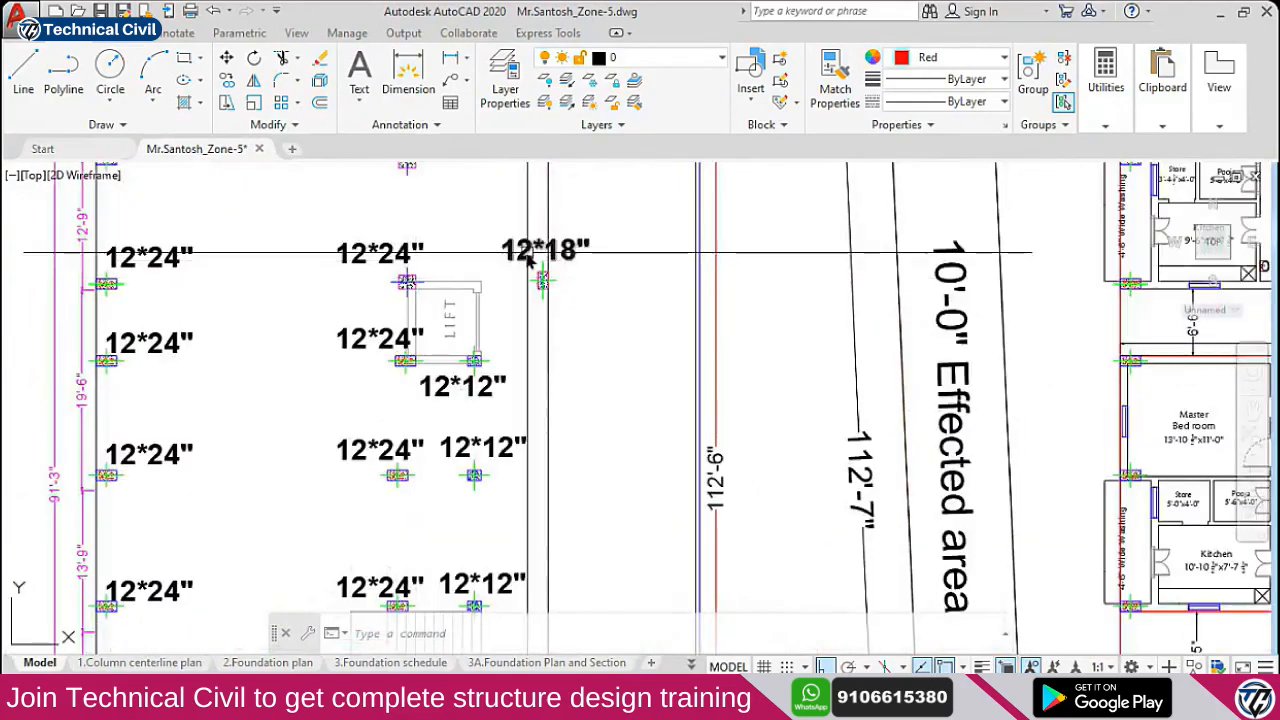
key(ctrl+v)
scroll(524, 282, down, 3)
scroll(514, 366, up, 2)
scroll(471, 371, up, 2)
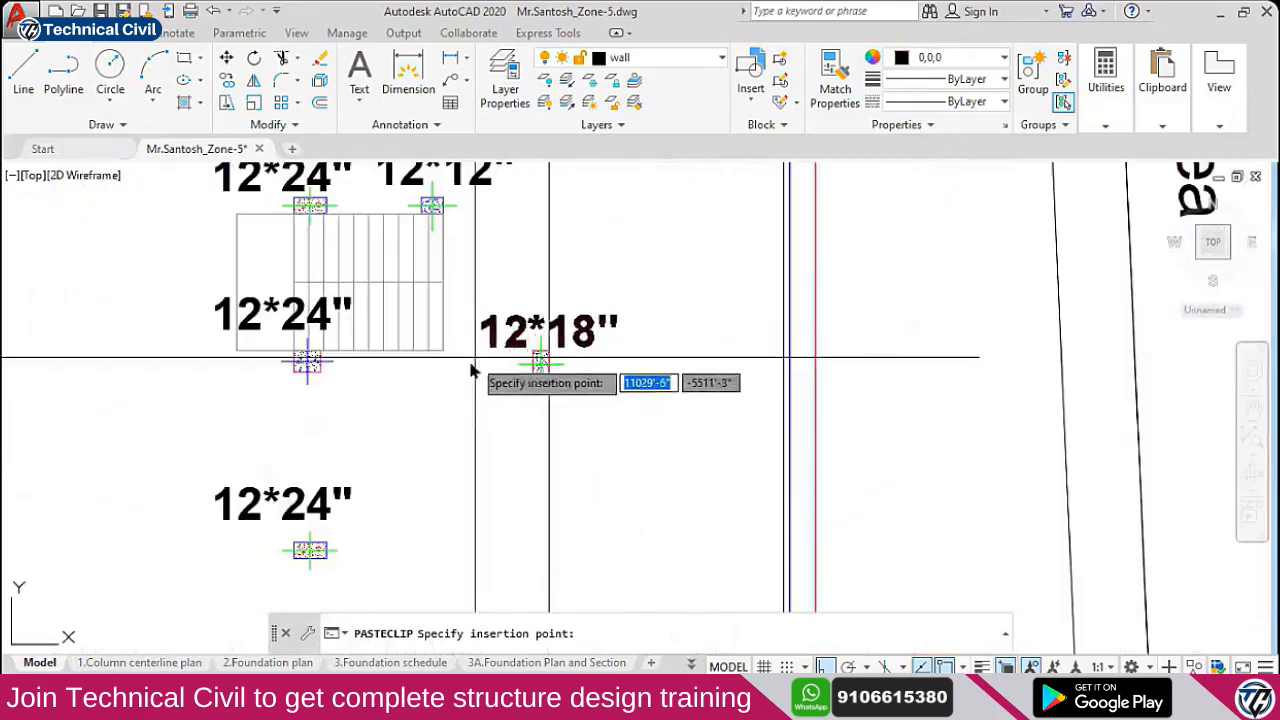
scroll(512, 420, down, 1)
scroll(513, 410, down, 2)
scroll(514, 400, up, 2)
scroll(528, 470, up, 2)
scroll(536, 490, down, 2)
click(536, 491)
Copy a 12*16 label from the top row to the first three columns from the left in the bottom row
scroll(536, 491, down, 1)
middle_drag(375, 290, 459, 235)
key(ctrl+v)
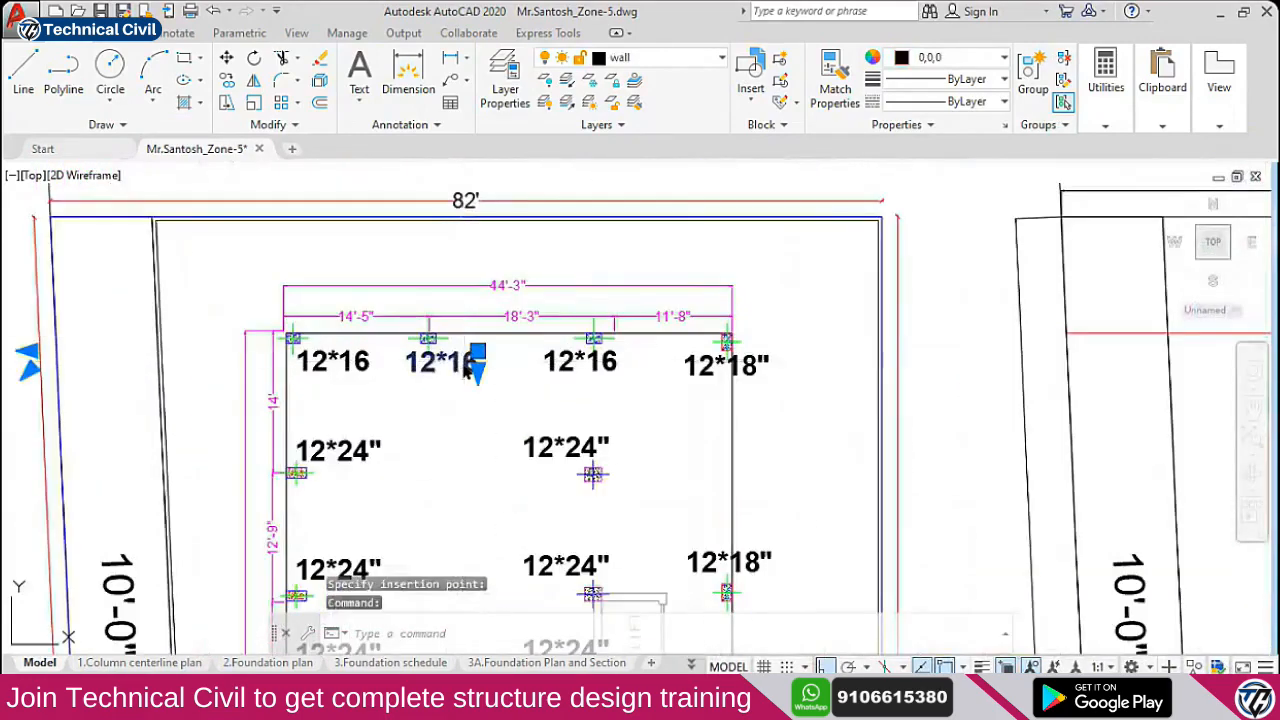
scroll(466, 335, down, 2)
middle_drag(410, 477, 397, 204)
scroll(368, 350, up, 4)
click(267, 432)
key(ctrl+v)
click(524, 415)
key(ctrl+v)
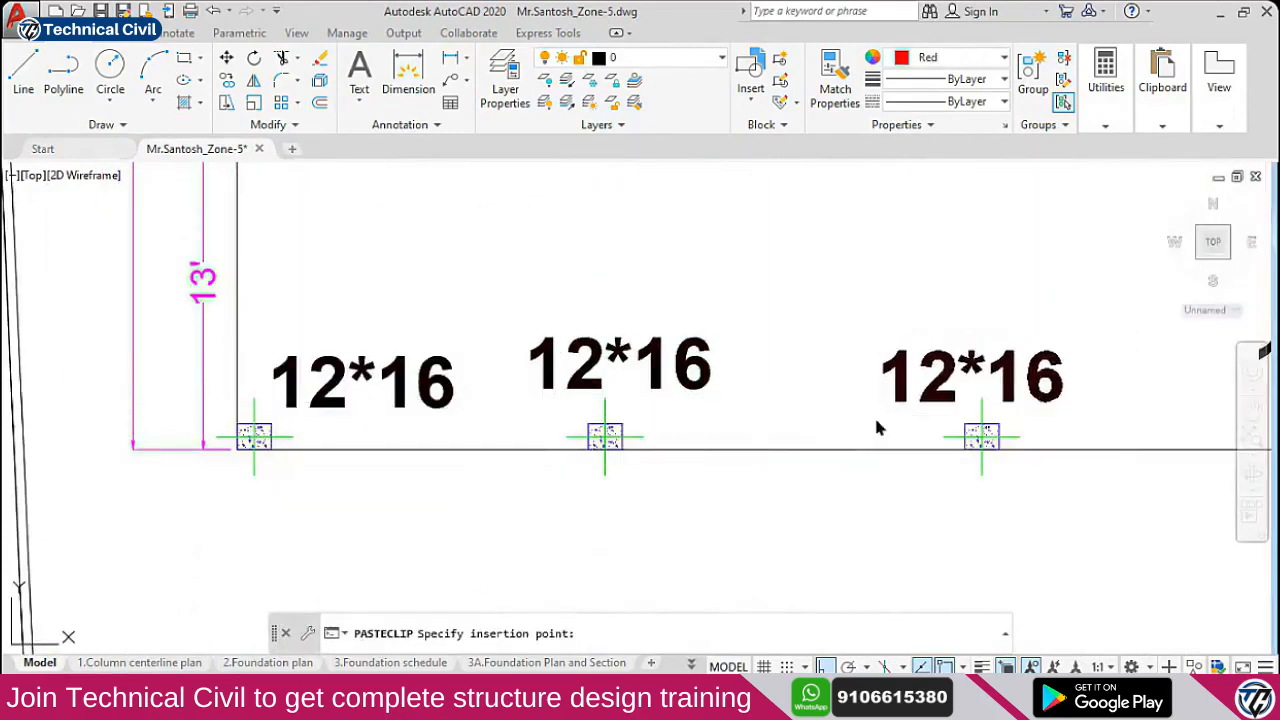
click(877, 428)
Review the column size labels throughout the GF column plan, from the bottom row up to the top row
scroll(672, 410, down, 5)
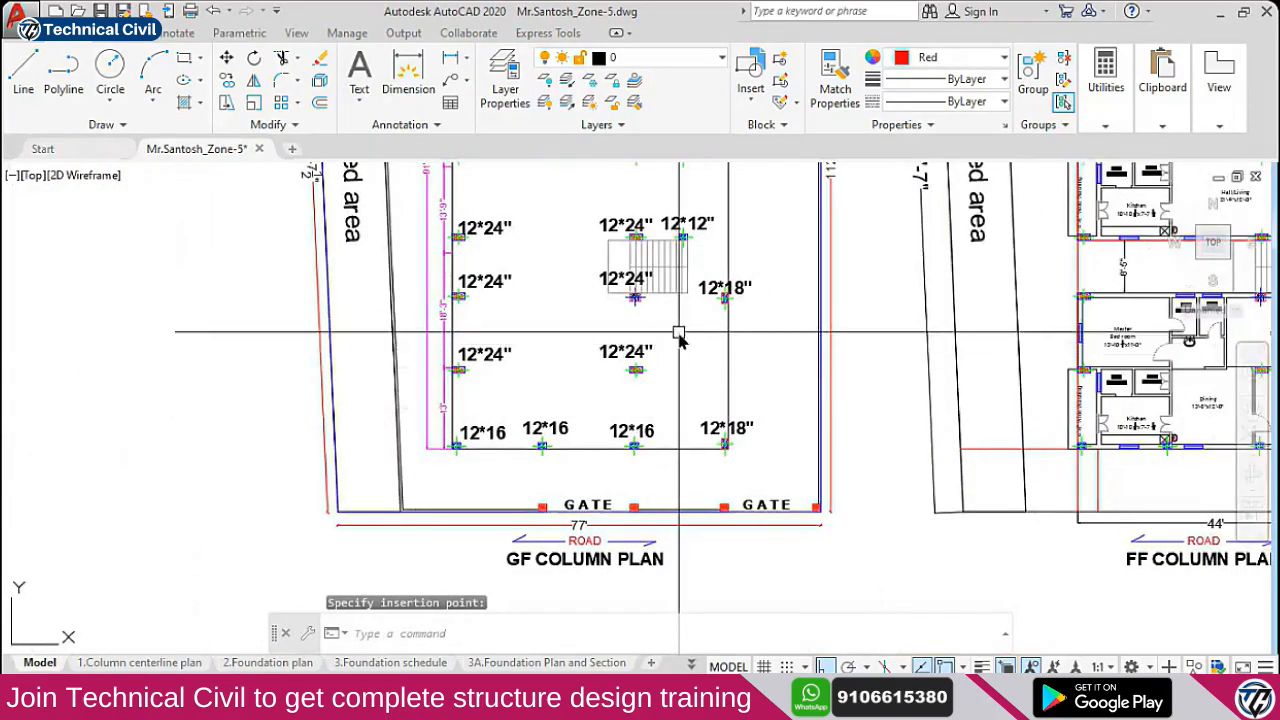
middle_drag(623, 334, 578, 506)
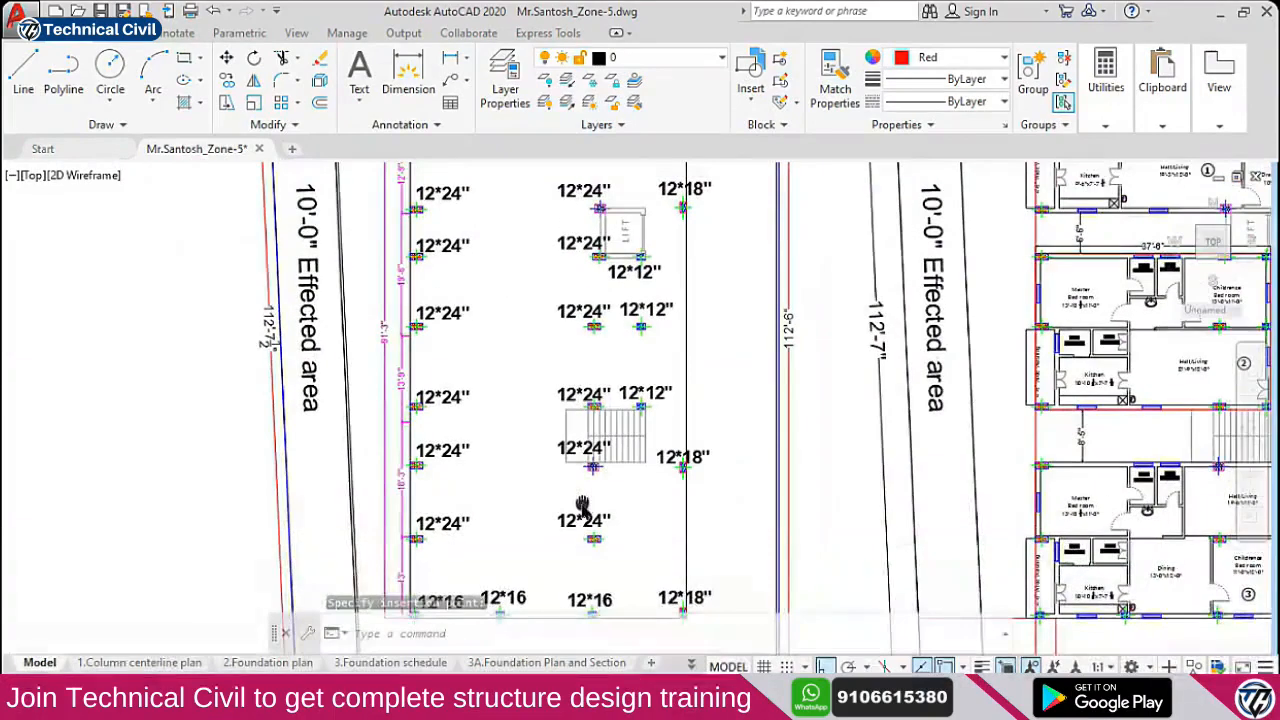
middle_drag(566, 272, 546, 420)
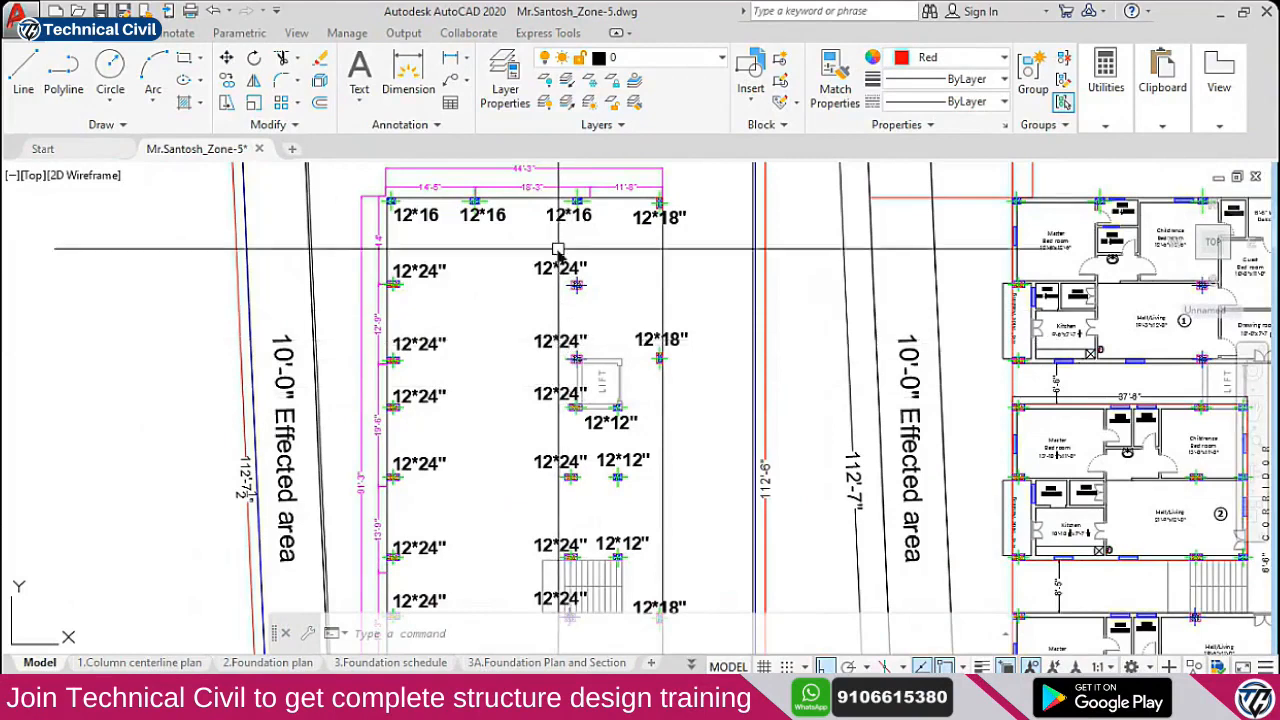
scroll(523, 203, up, 2)
middle_drag(392, 250, 404, 300)
scroll(376, 272, up, 2)
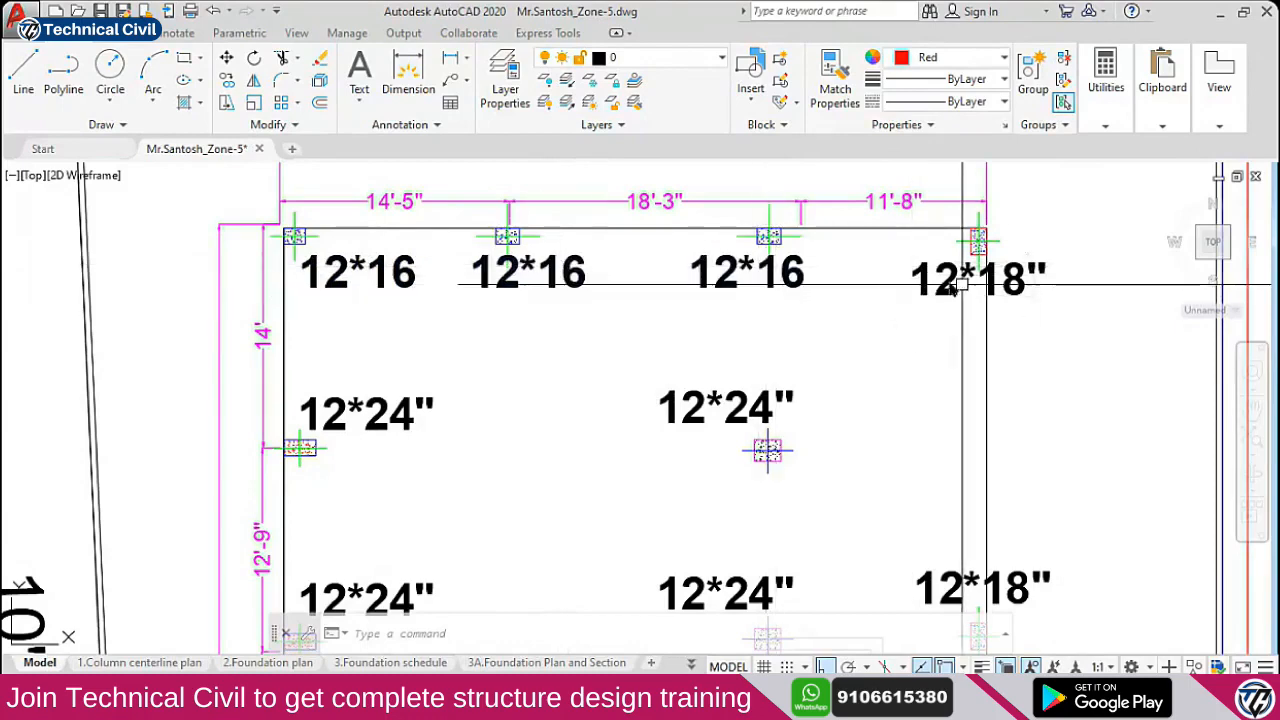
scroll(685, 420, down, 2)
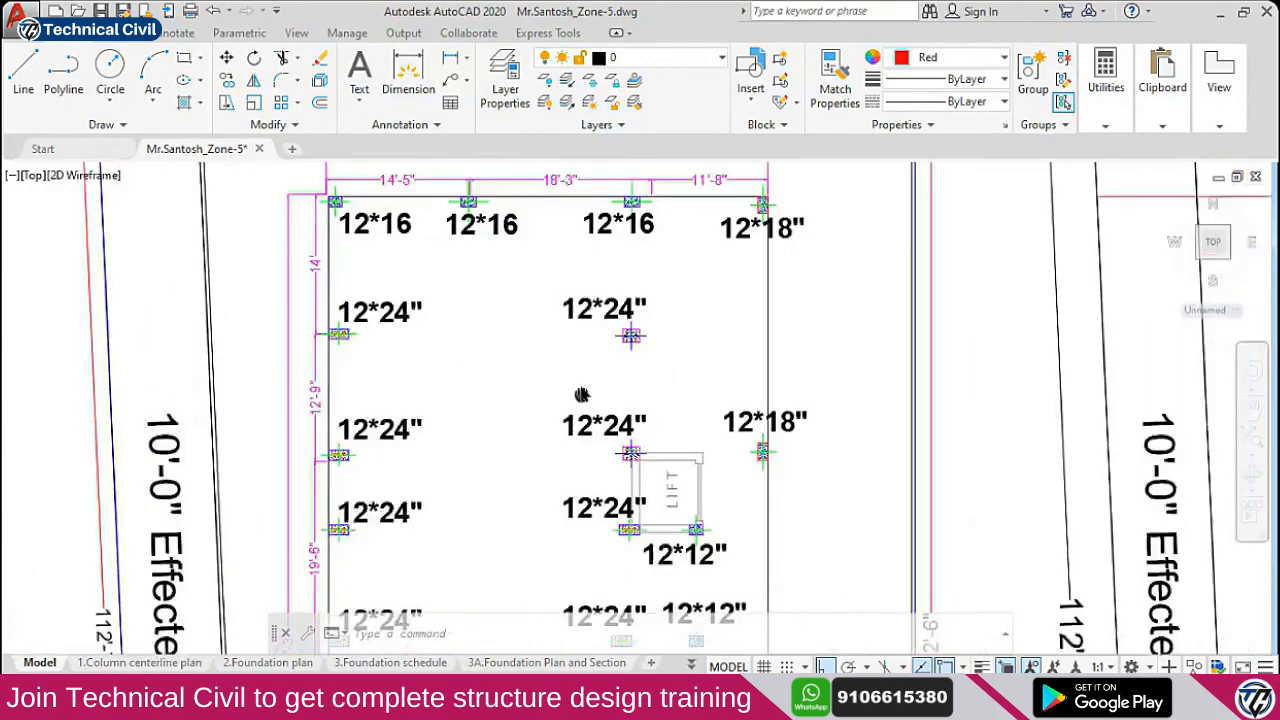
scroll(650, 390, down, 2)
middle_drag(617, 532, 601, 365)
middle_drag(678, 443, 651, 316)
middle_drag(622, 424, 651, 555)
key(ctrl)
middle_drag(685, 255, 677, 448)
scroll(628, 277, up, 4)
key(ctrl)
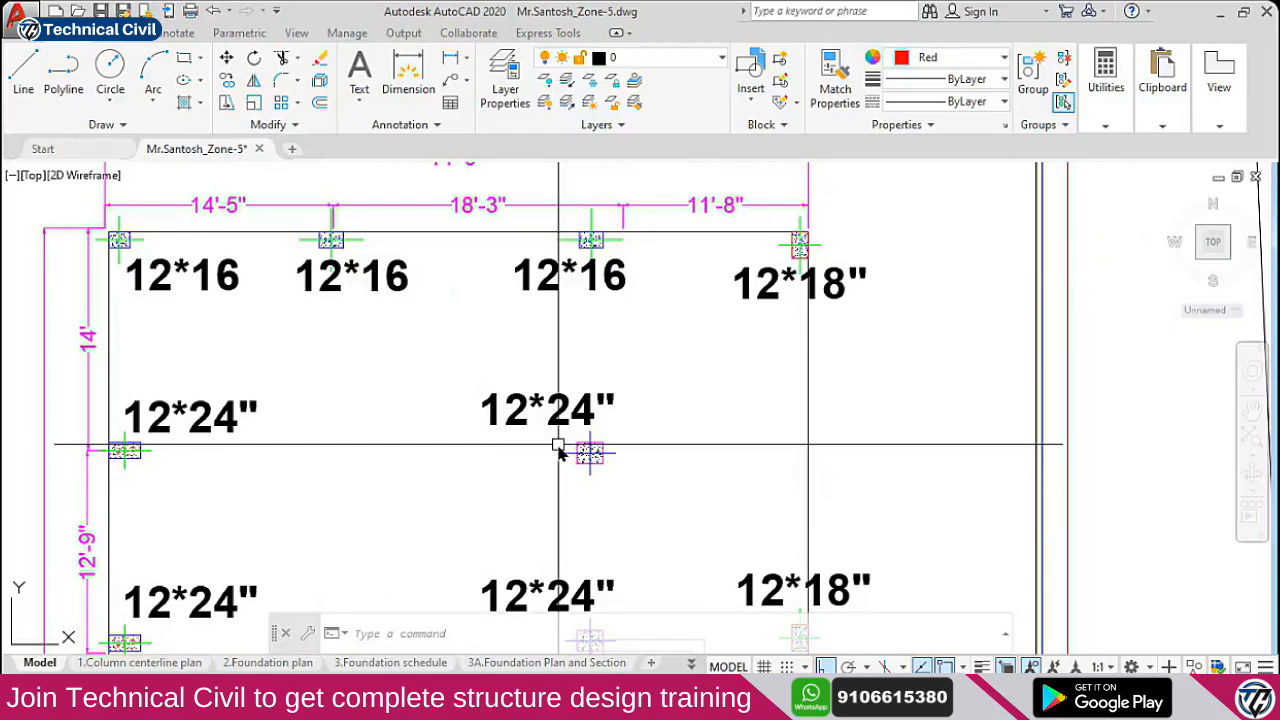
Look over the whole drawing with its column and beam plans, returning to the top row of the GF column plan
scroll(558, 451, down, 6)
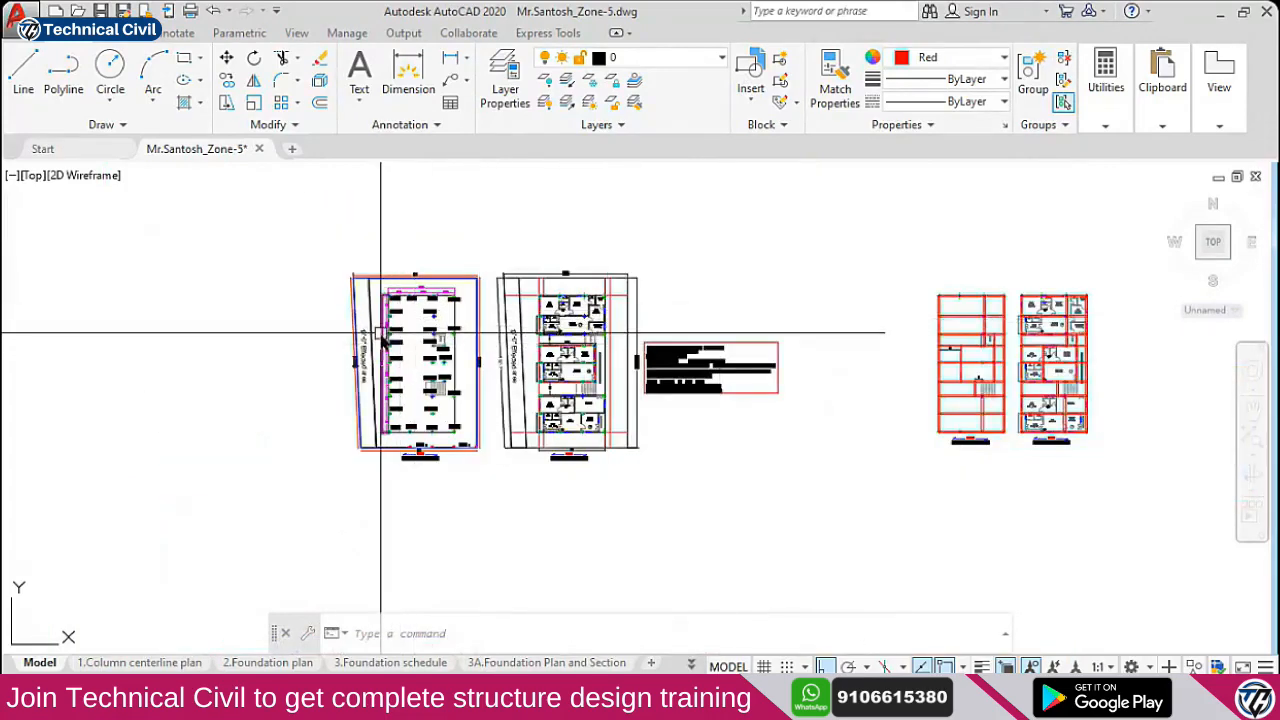
key(Escape)
key(Escape)
middle_drag(898, 340, 775, 320)
scroll(840, 266, up, 1)
scroll(684, 323, down, 1)
scroll(140, 368, up, 6)
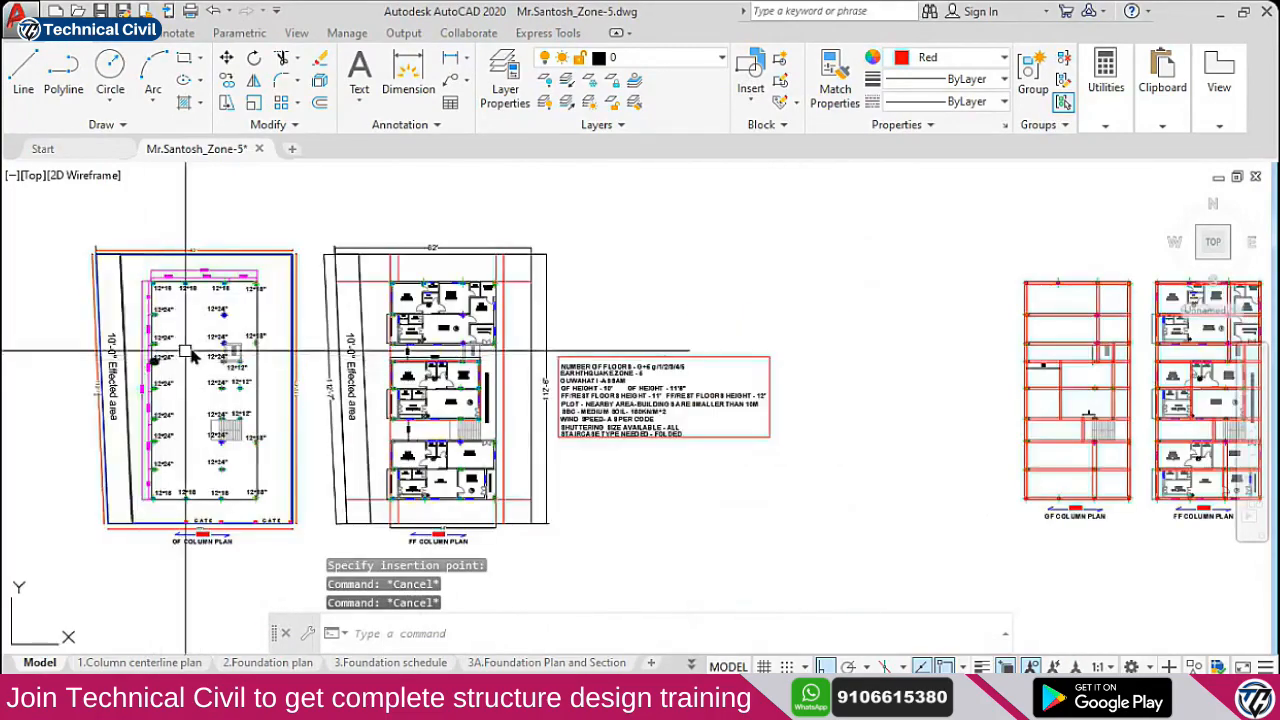
scroll(366, 337, down, 2)
middle_drag(366, 337, 398, 312)
scroll(340, 225, up, 6)
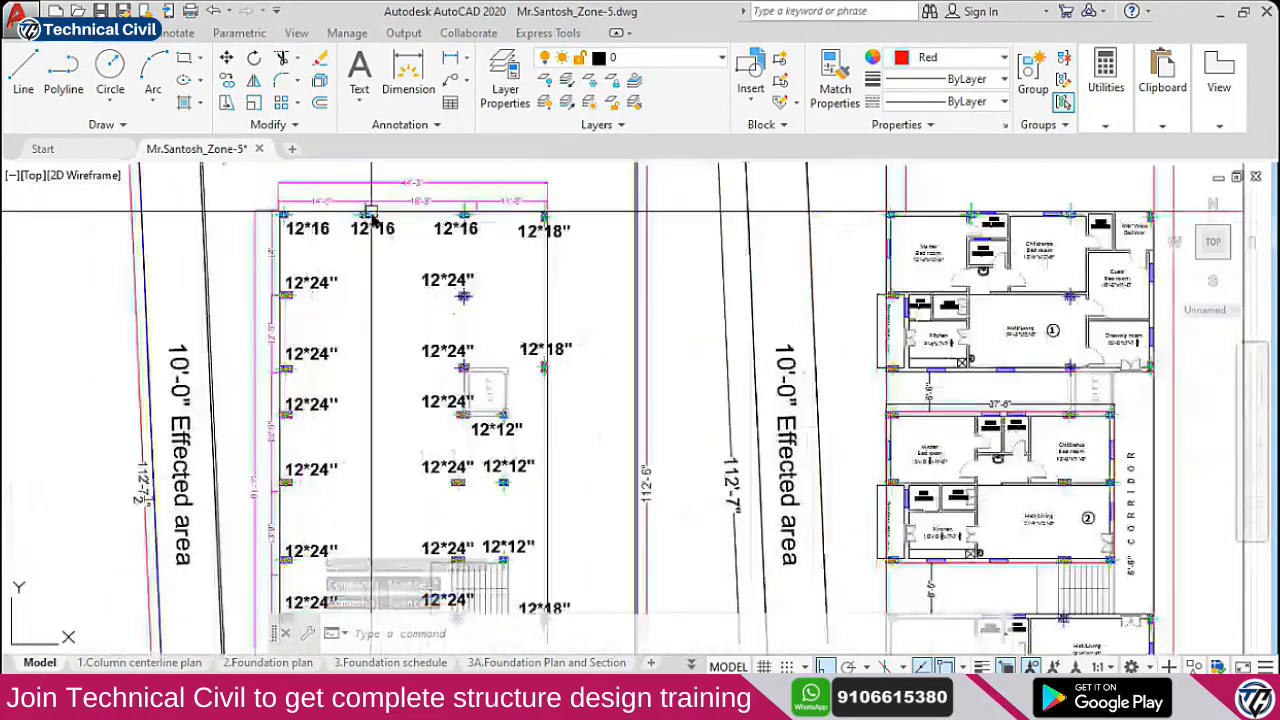
middle_drag(302, 232, 312, 298)
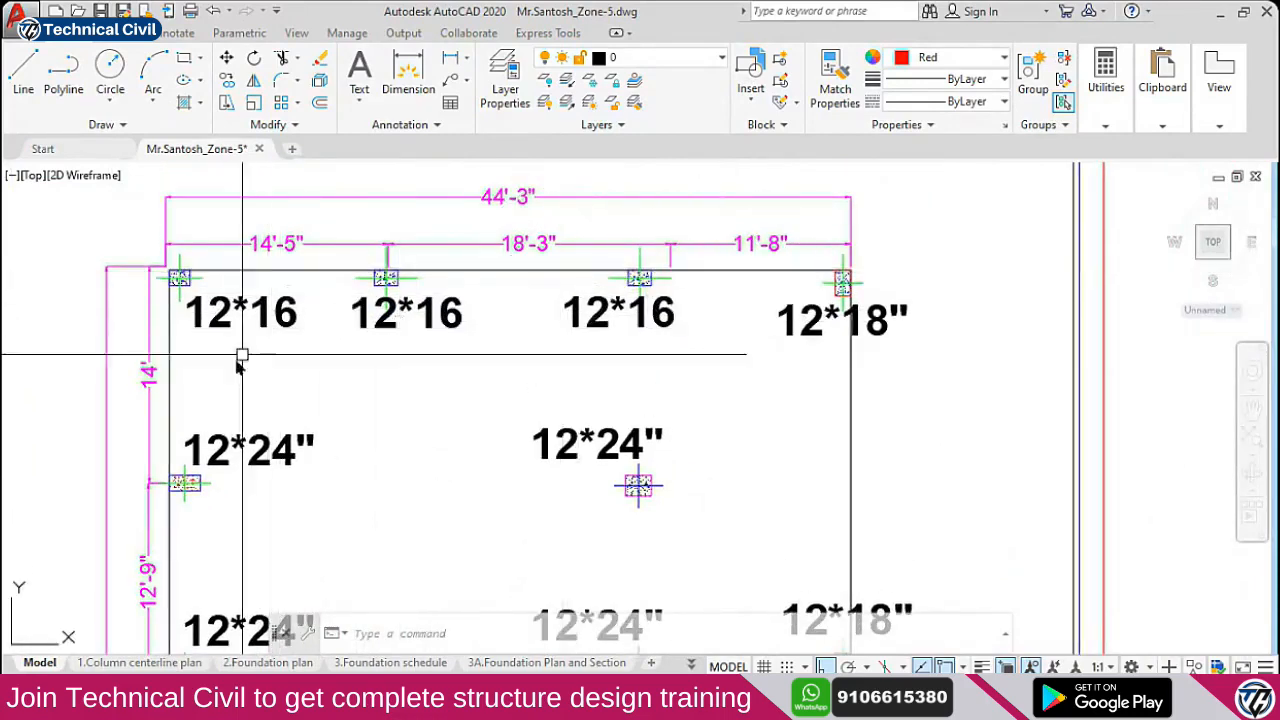
Check the labelled column sizes row by row down to the bottom edge and back up to the top-row spans
scroll(612, 402, down, 2)
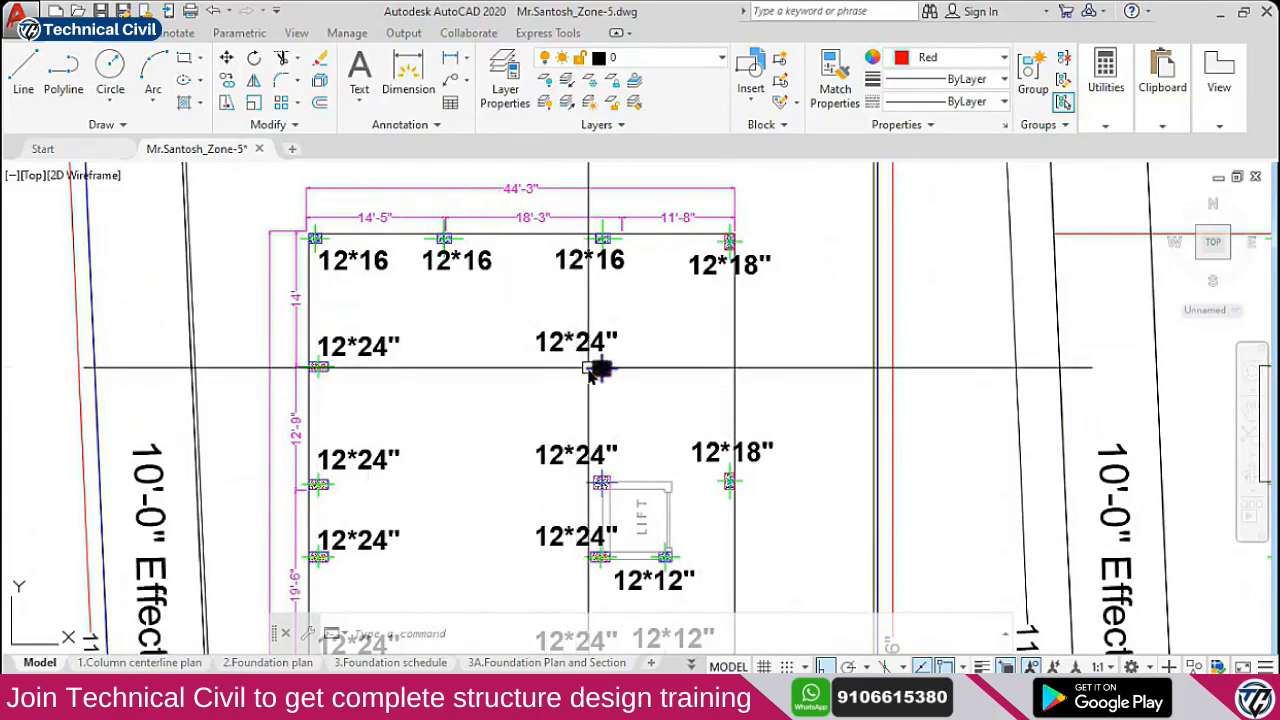
middle_drag(461, 575, 451, 343)
middle_drag(483, 475, 467, 370)
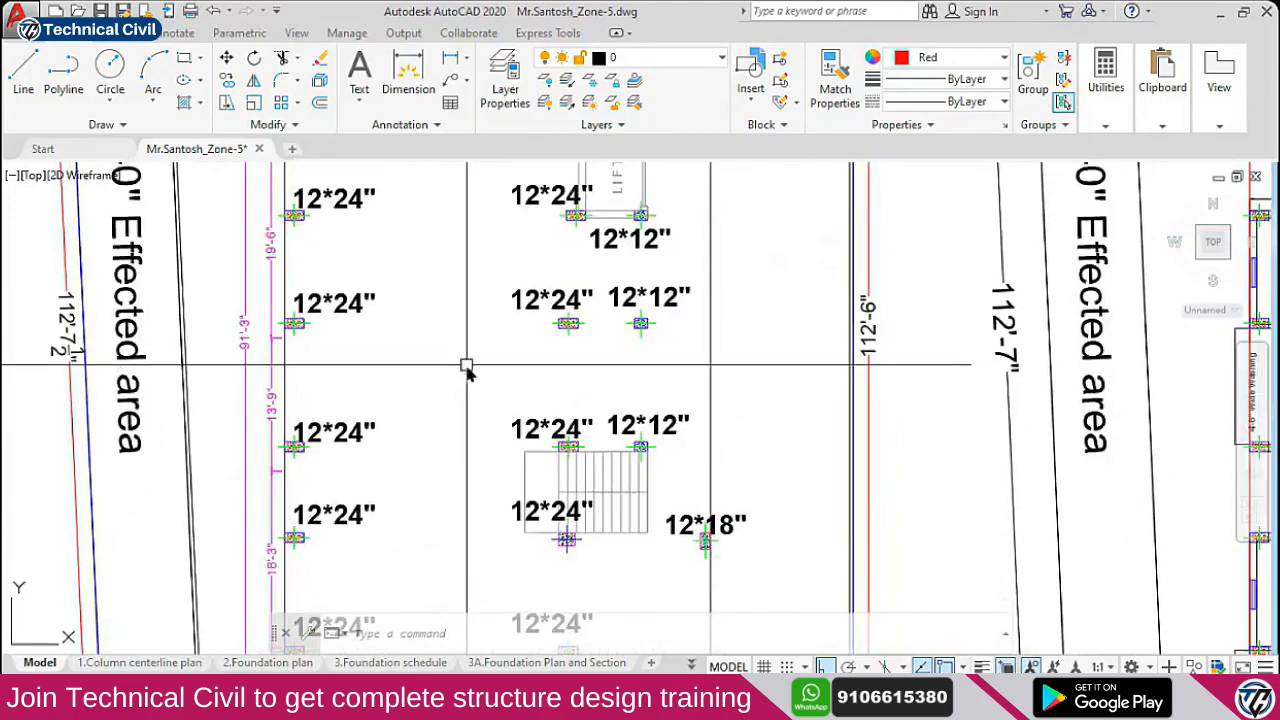
middle_drag(450, 504, 451, 336)
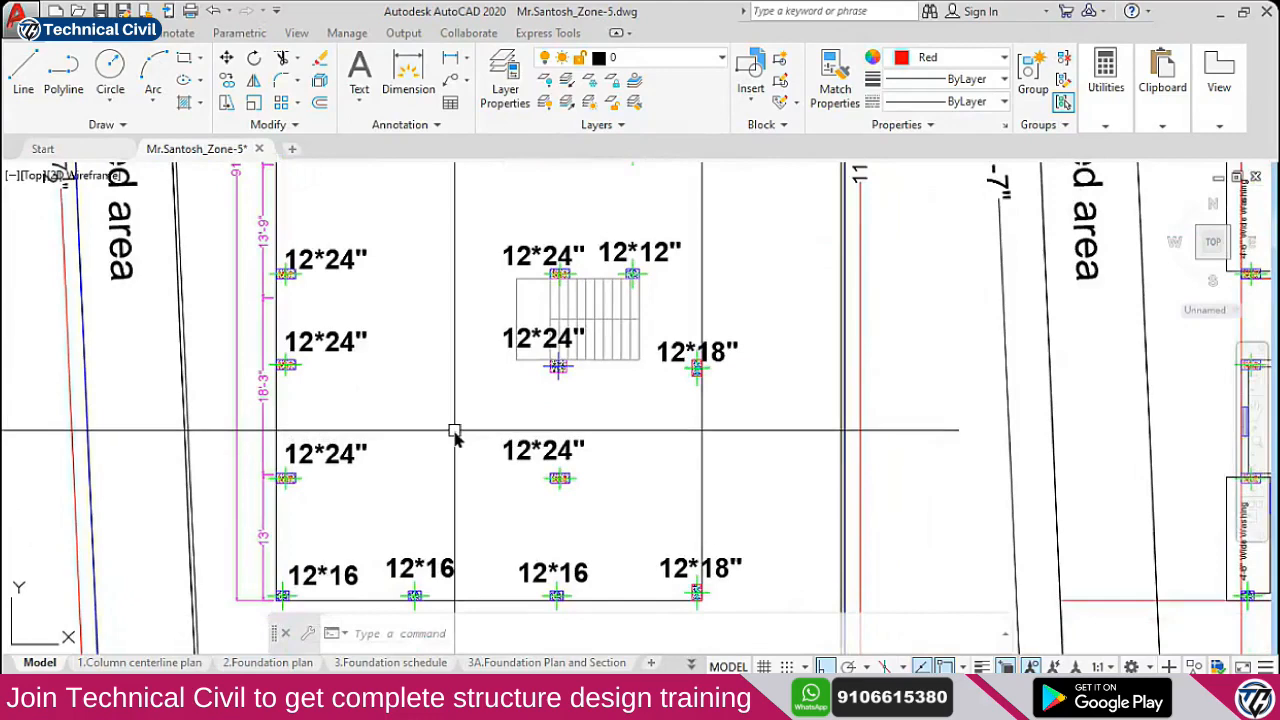
middle_drag(457, 414, 483, 655)
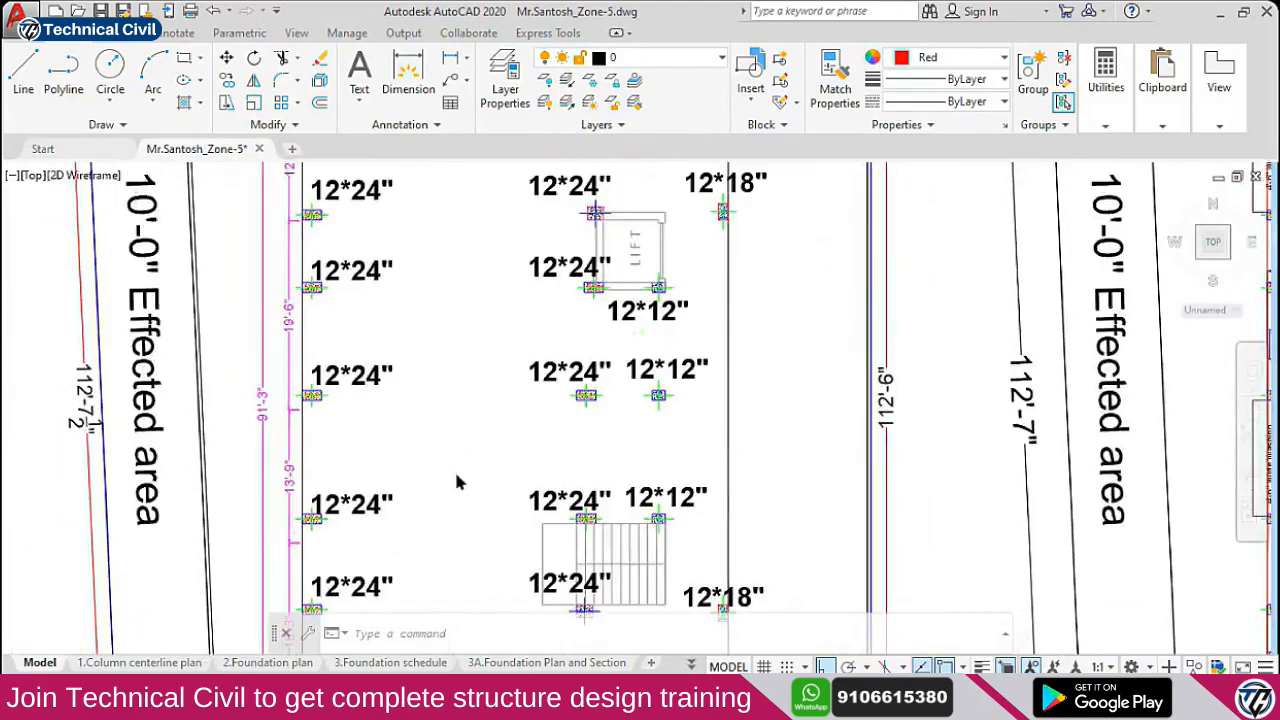
middle_drag(457, 300, 463, 406)
middle_drag(471, 286, 471, 400)
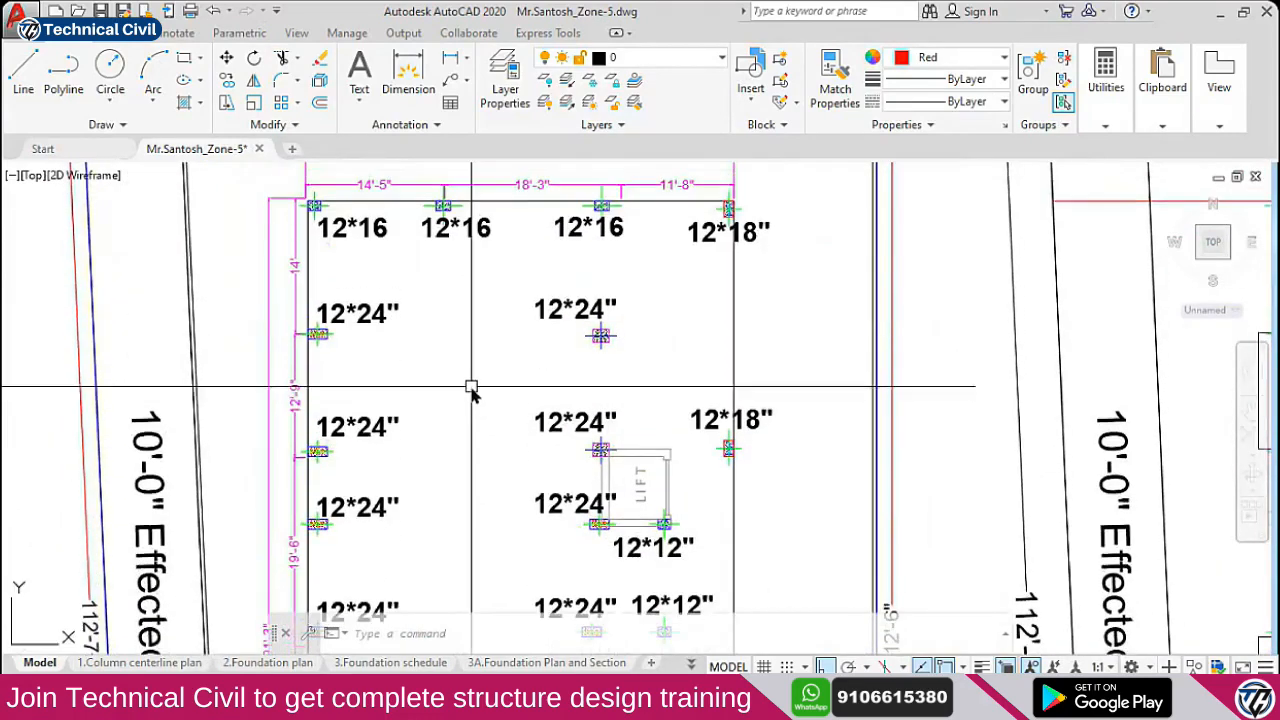
middle_click(471, 366)
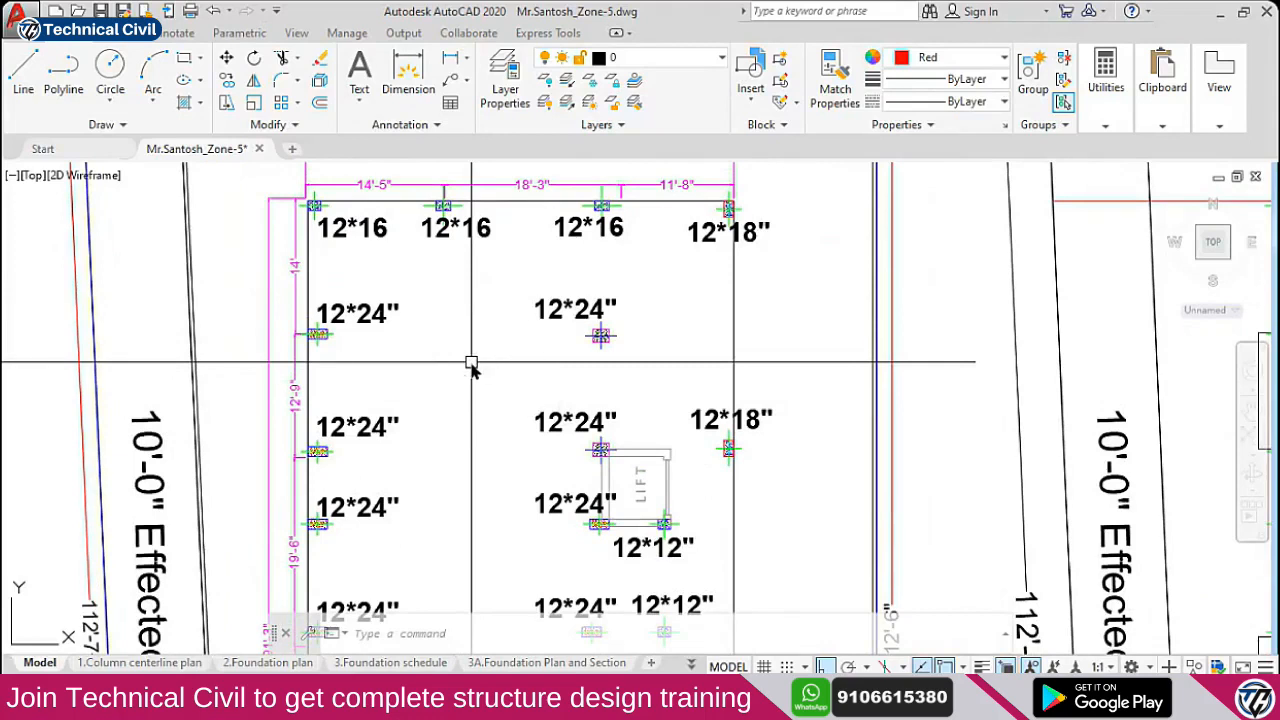
middle_click(472, 366)
middle_click(457, 257)
scroll(460, 245, up, 2)
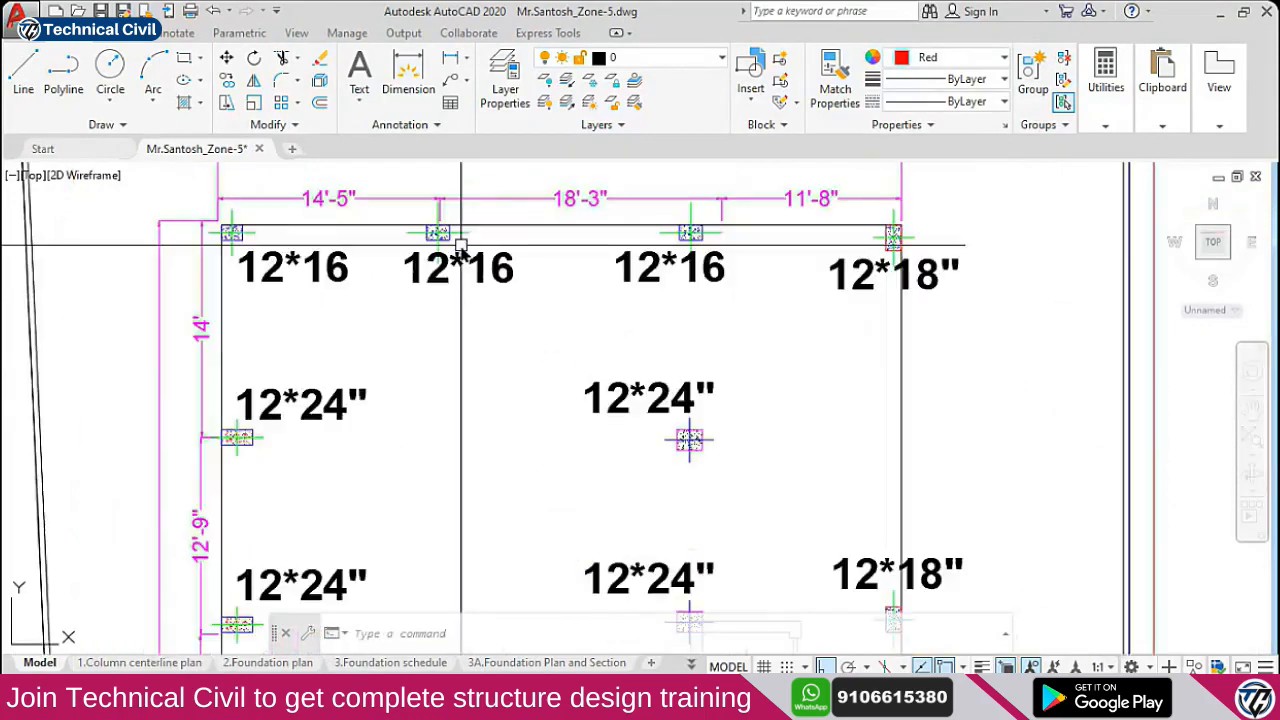
mouse_move(462, 234)
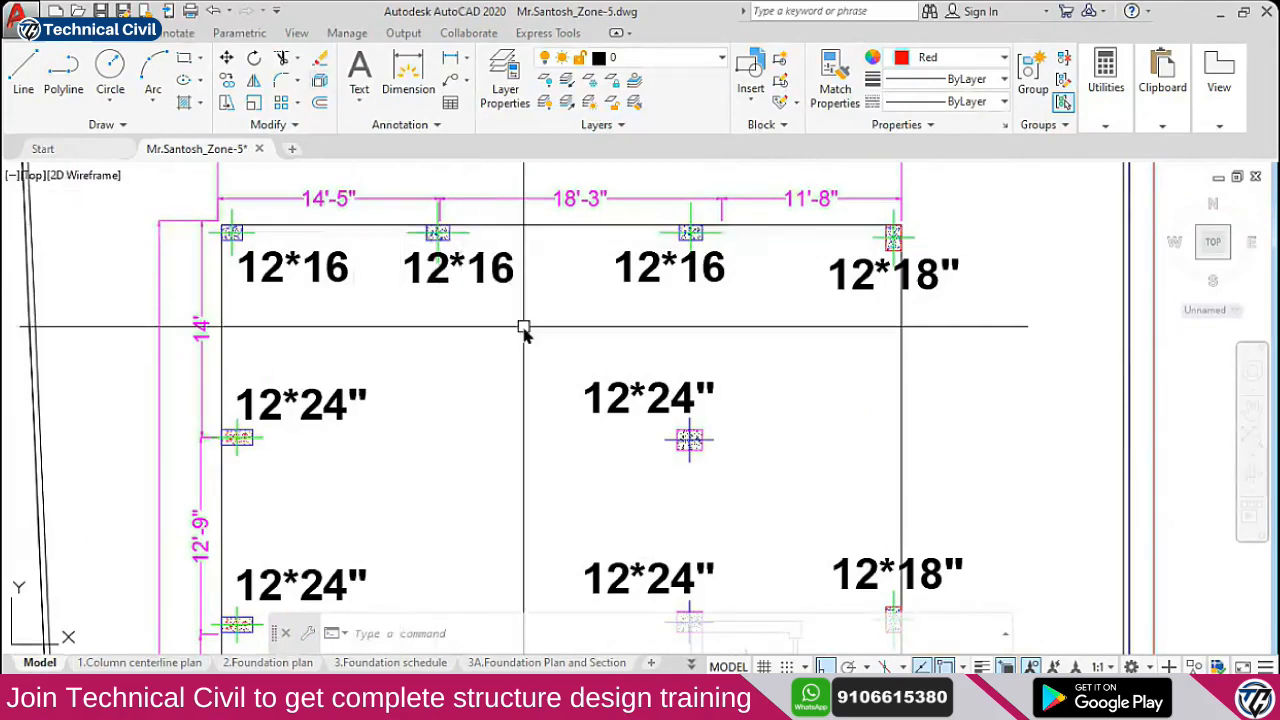
middle_drag(517, 337, 503, 358)
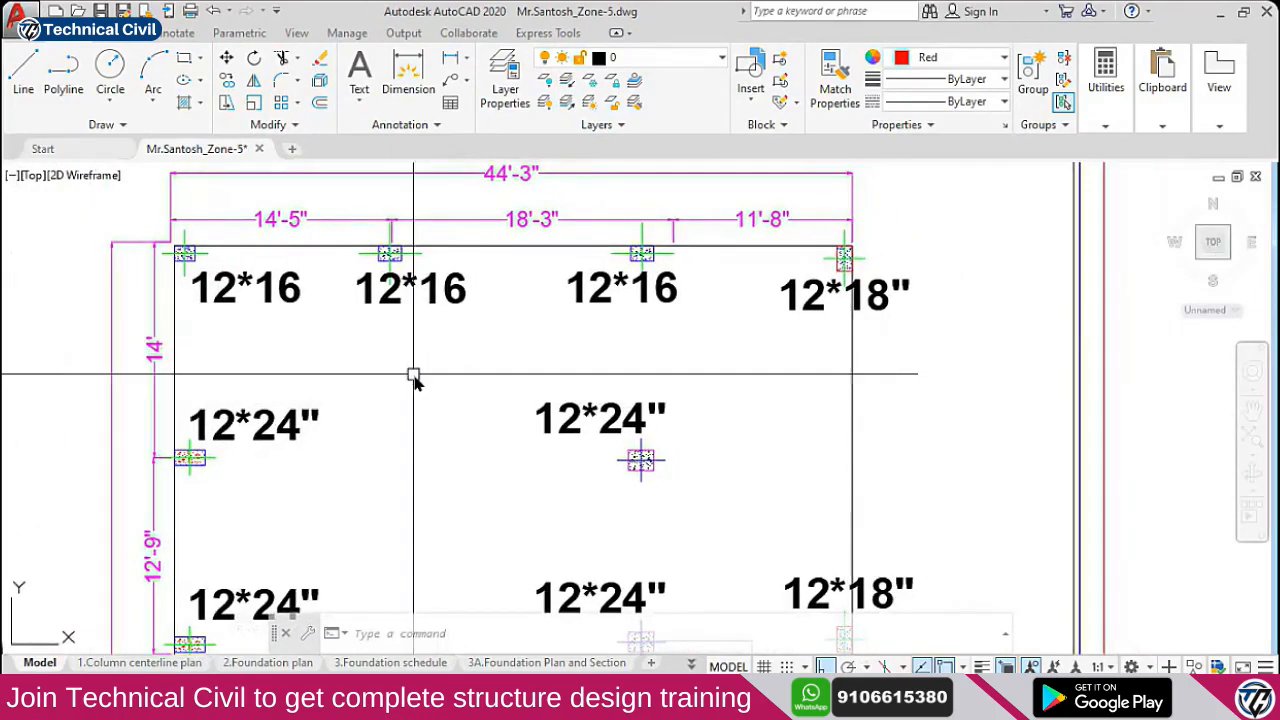
Switch to STAAD.Pro and define a rectangular concrete section with YD 0.3 m and ZD 0.3 m
key(alt+Tab)
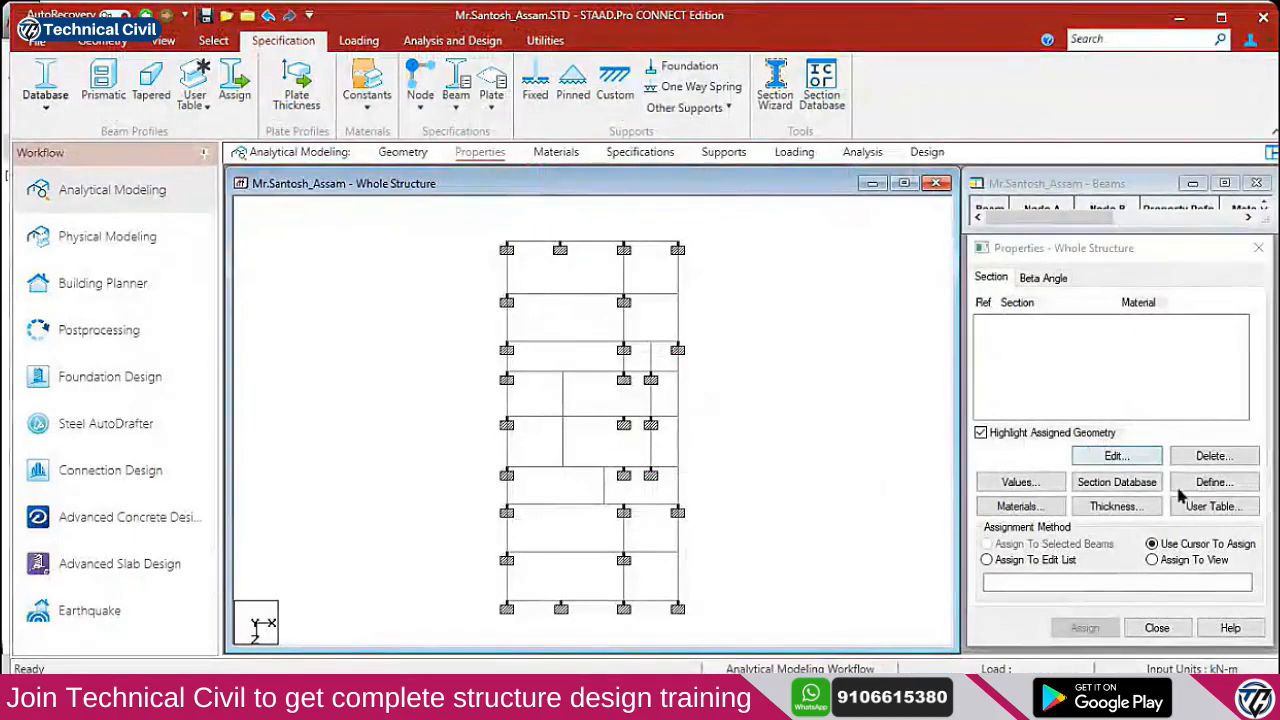
click(1214, 481)
click(490, 265)
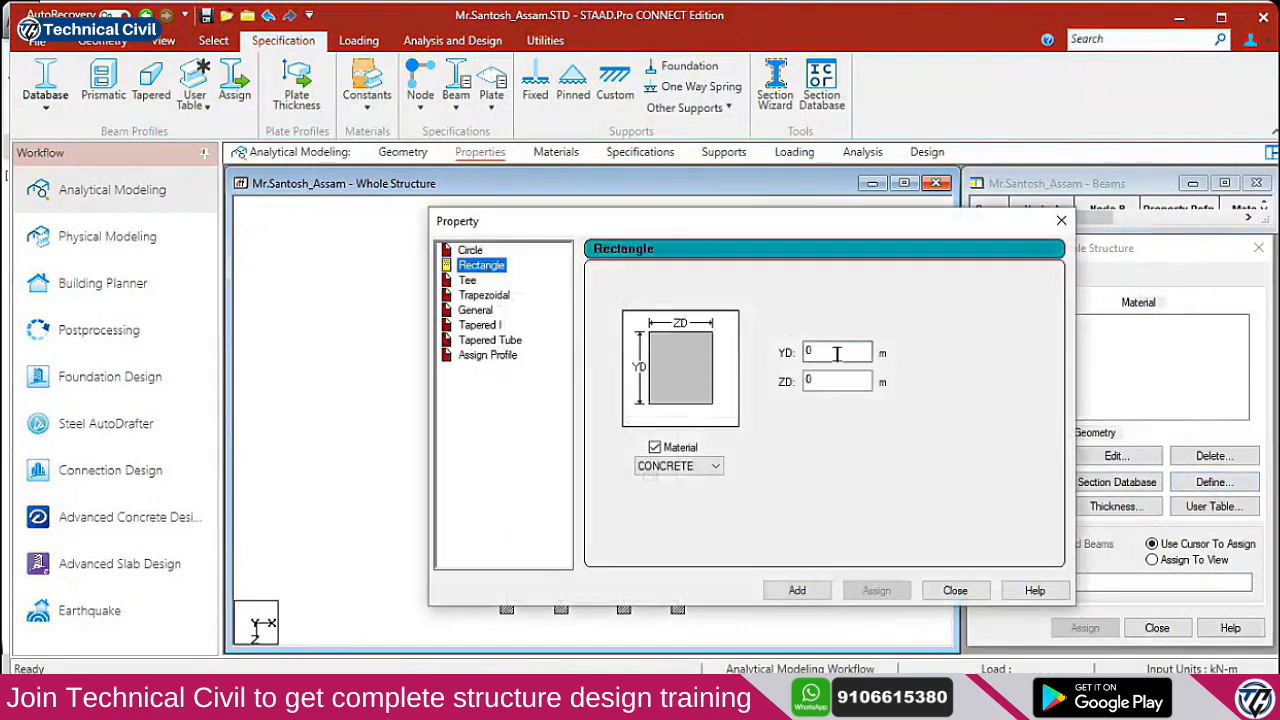
text(.3)
key(Tab)
text(.3)
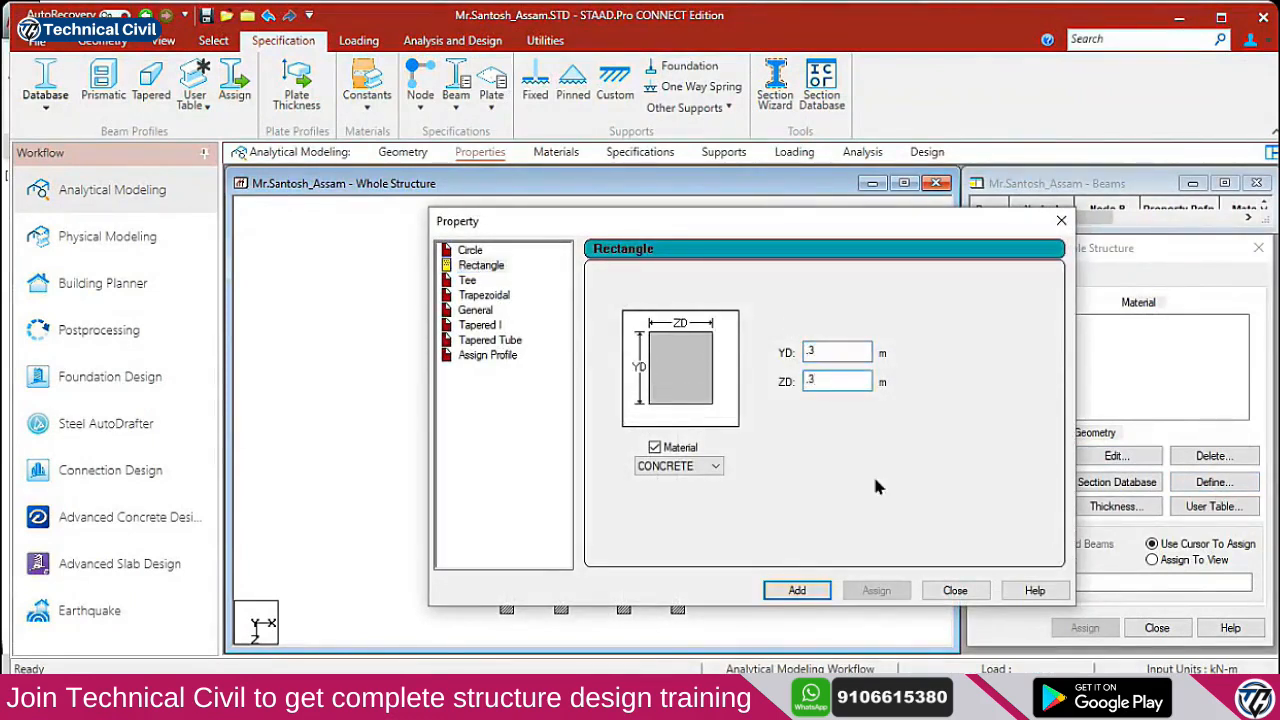
click(797, 590)
Add a rectangular concrete section with YD 0.4 m and ZD 0.3 m
drag(849, 221, 702, 214)
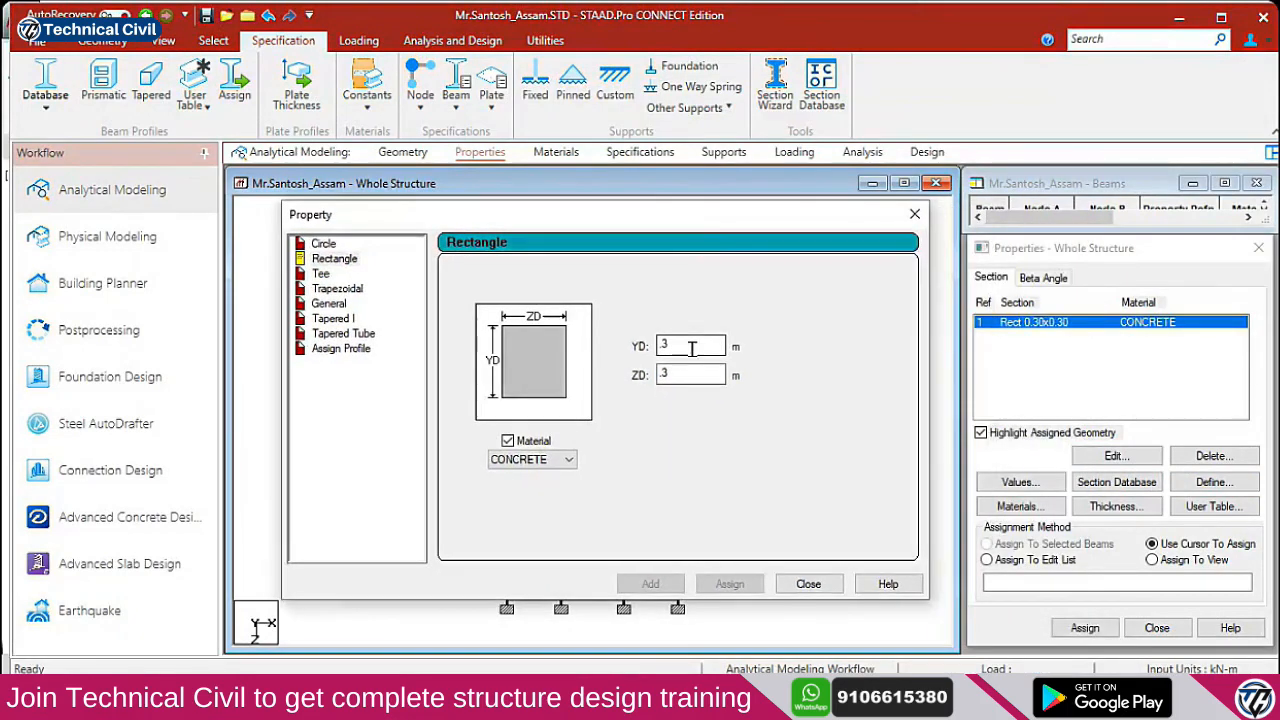
click(689, 341)
key(BackSpace)
text(4)
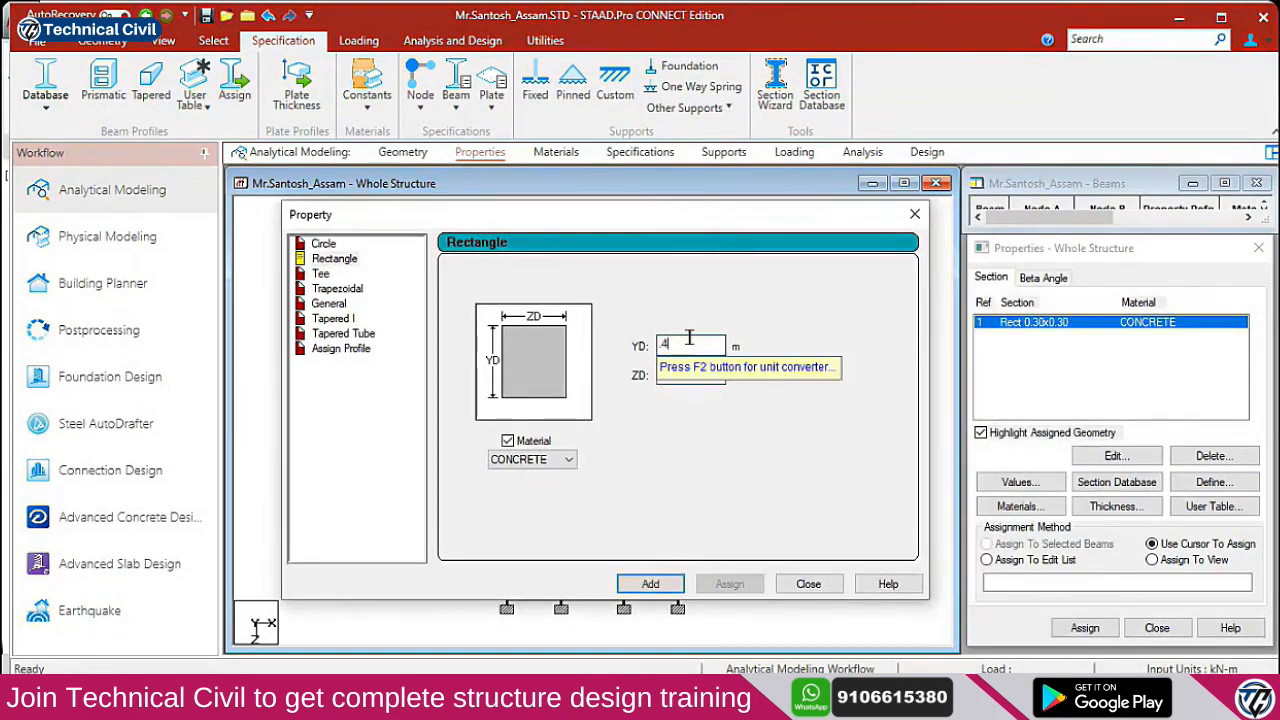
click(650, 584)
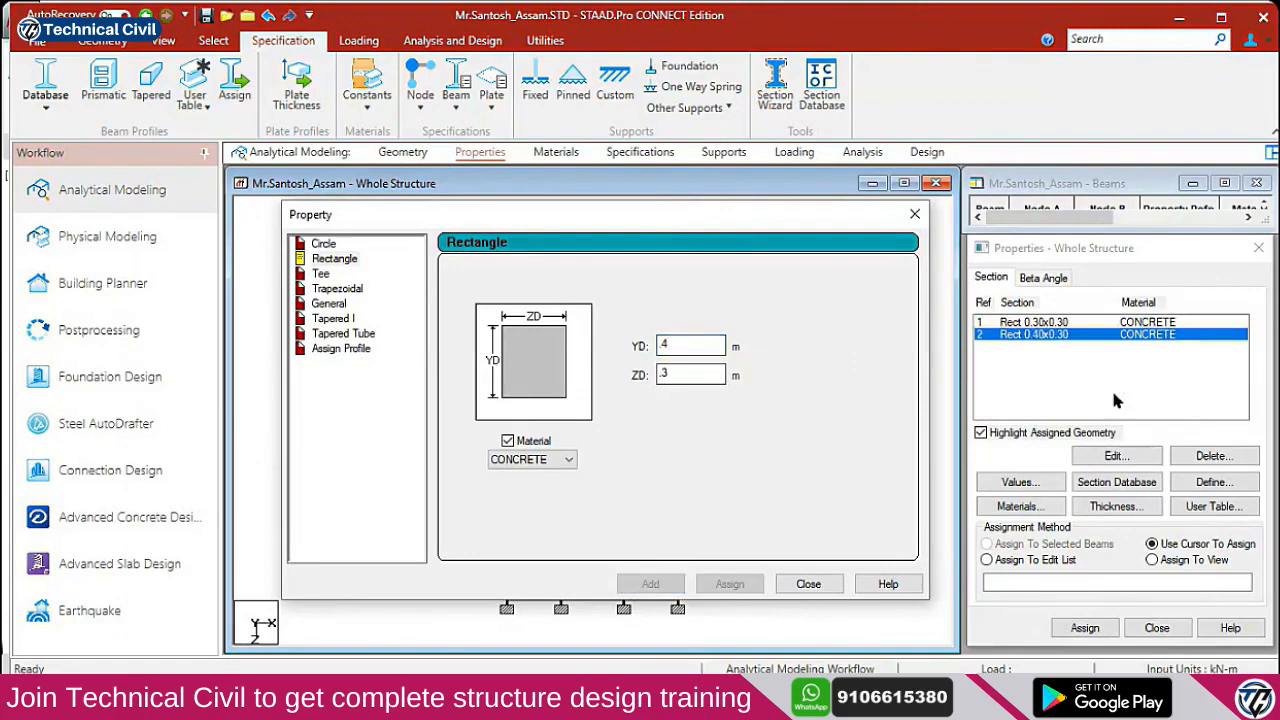
Add a rectangular concrete section with YD 0.457 m and ZD 0.3 m
click(683, 345)
key(BackSpace)
key(BackSpace)
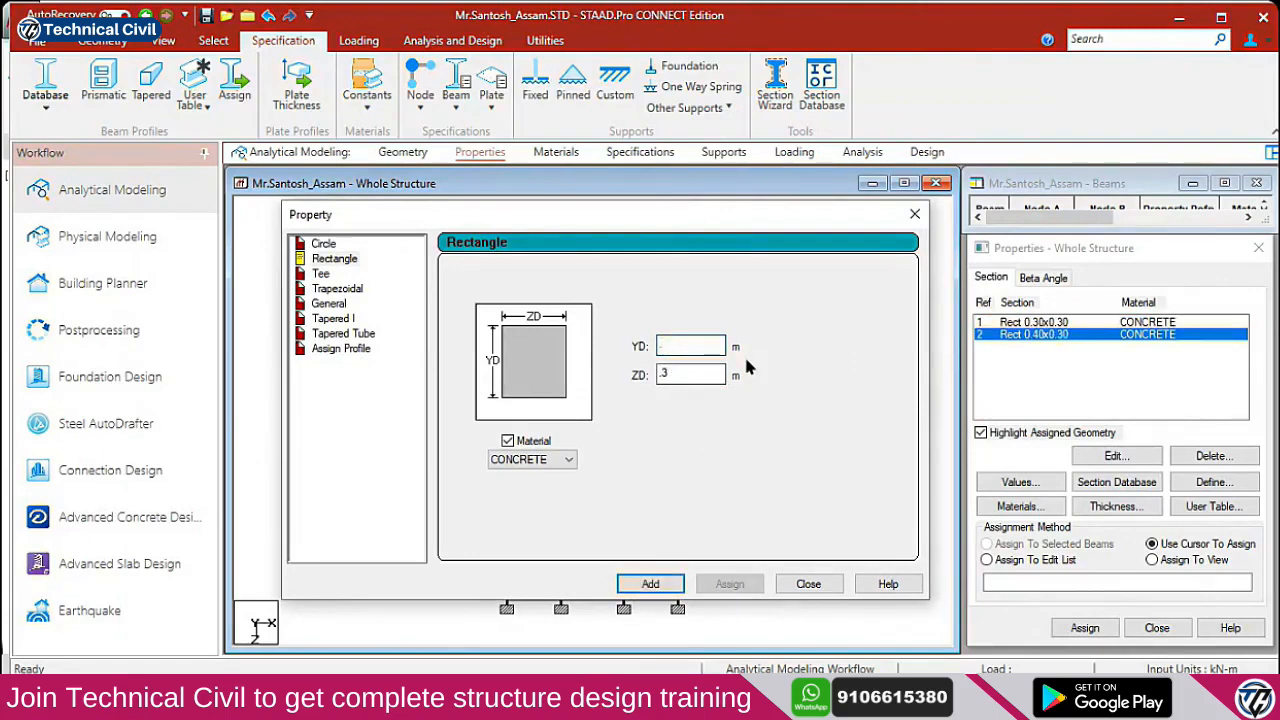
text(.457)
click(651, 584)
Add a rectangular concrete section with YD 0.6 m and ZD 0.3 m
click(690, 346)
key(BackSpace)
key(BackSpace)
key(BackSpace)
key(BackSpace)
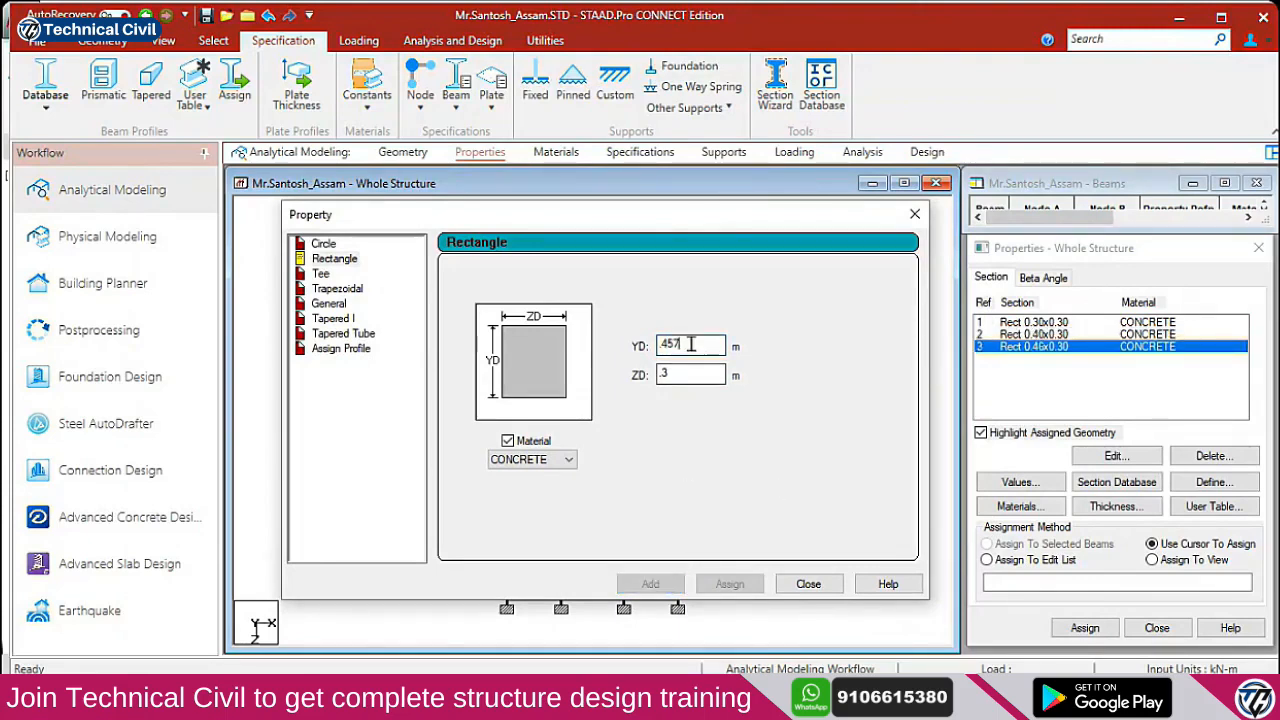
text(.6)
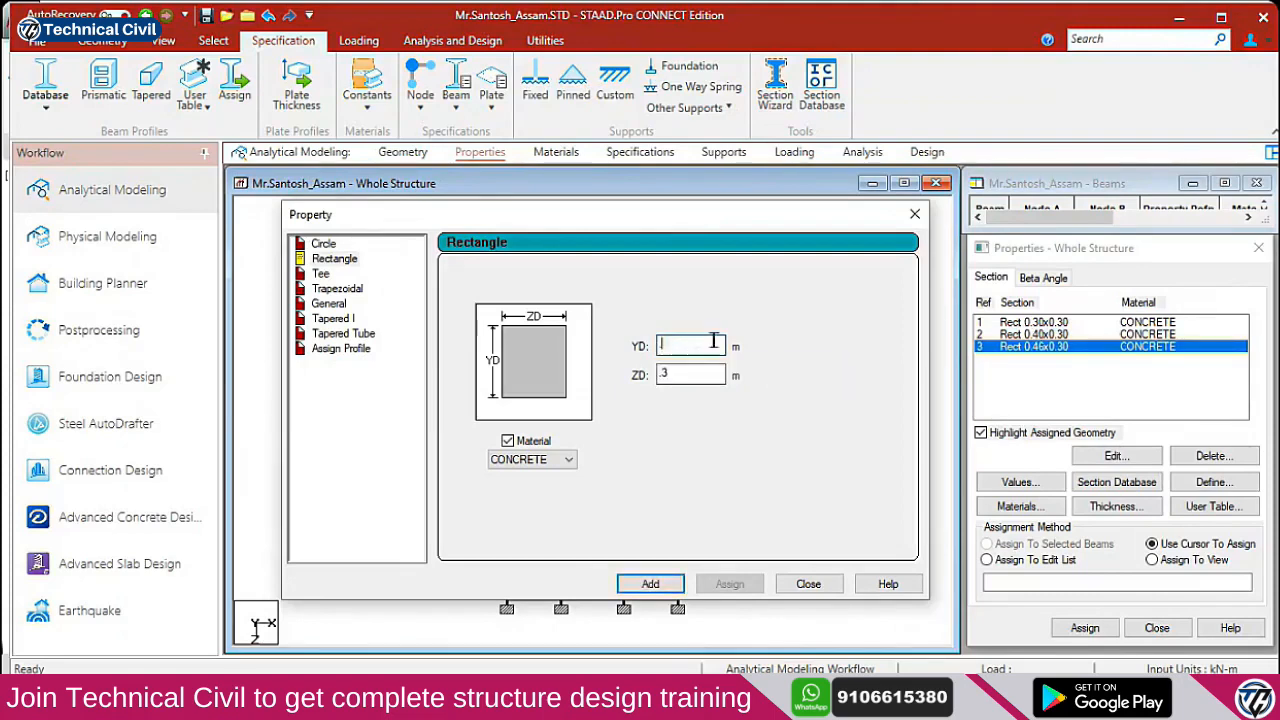
click(672, 584)
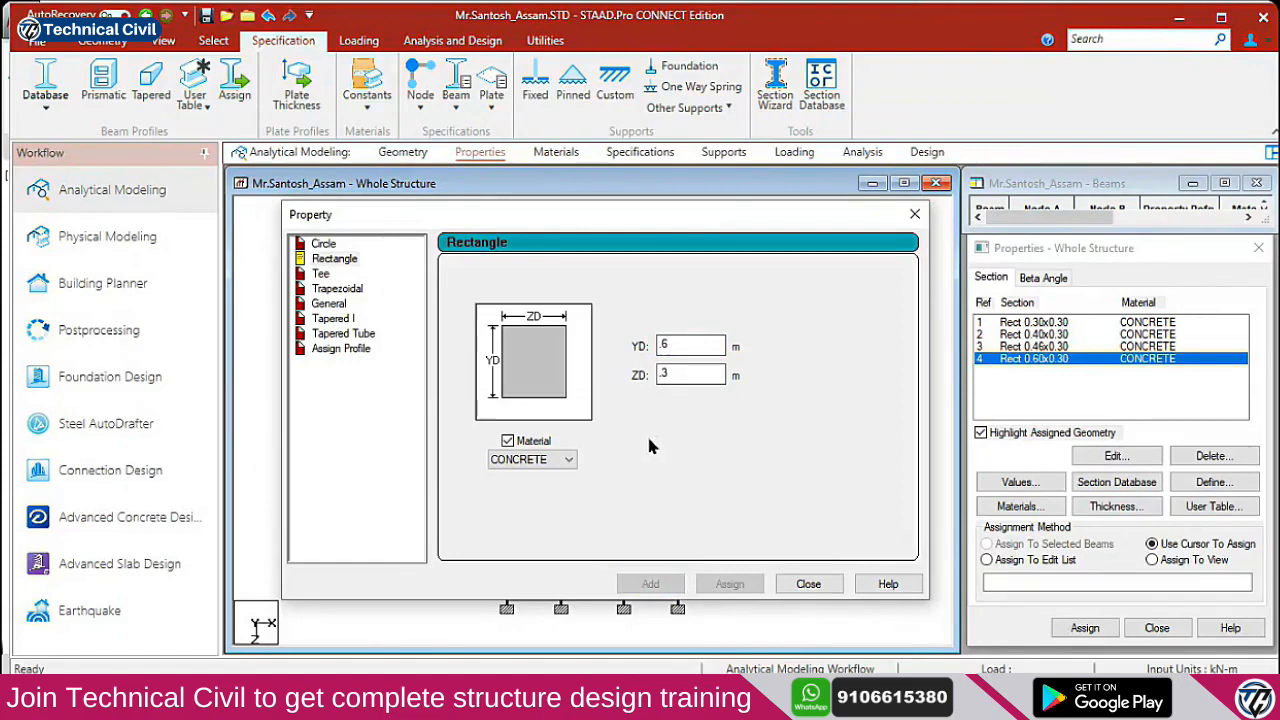
Add a rectangular concrete section with YD 0.3 m and ZD 0.23 m
double_click(690, 343)
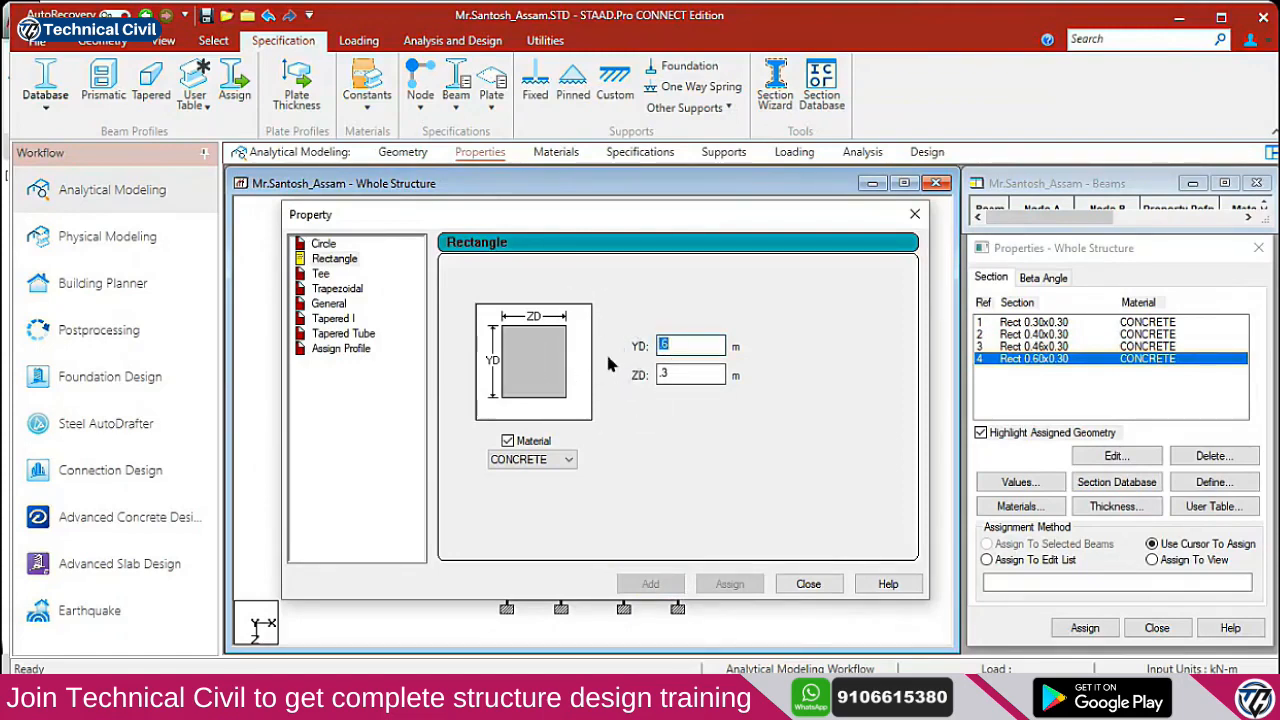
text(.3)
key(Tab)
text(.23)
click(657, 398)
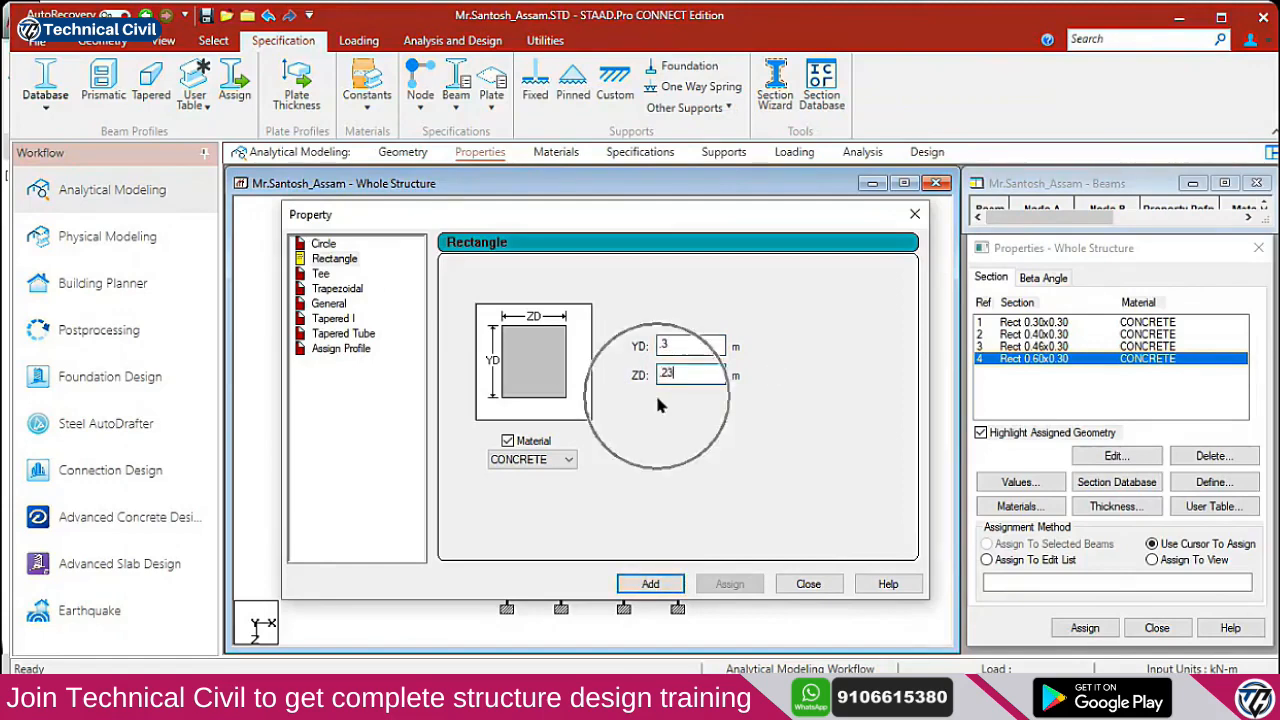
click(676, 339)
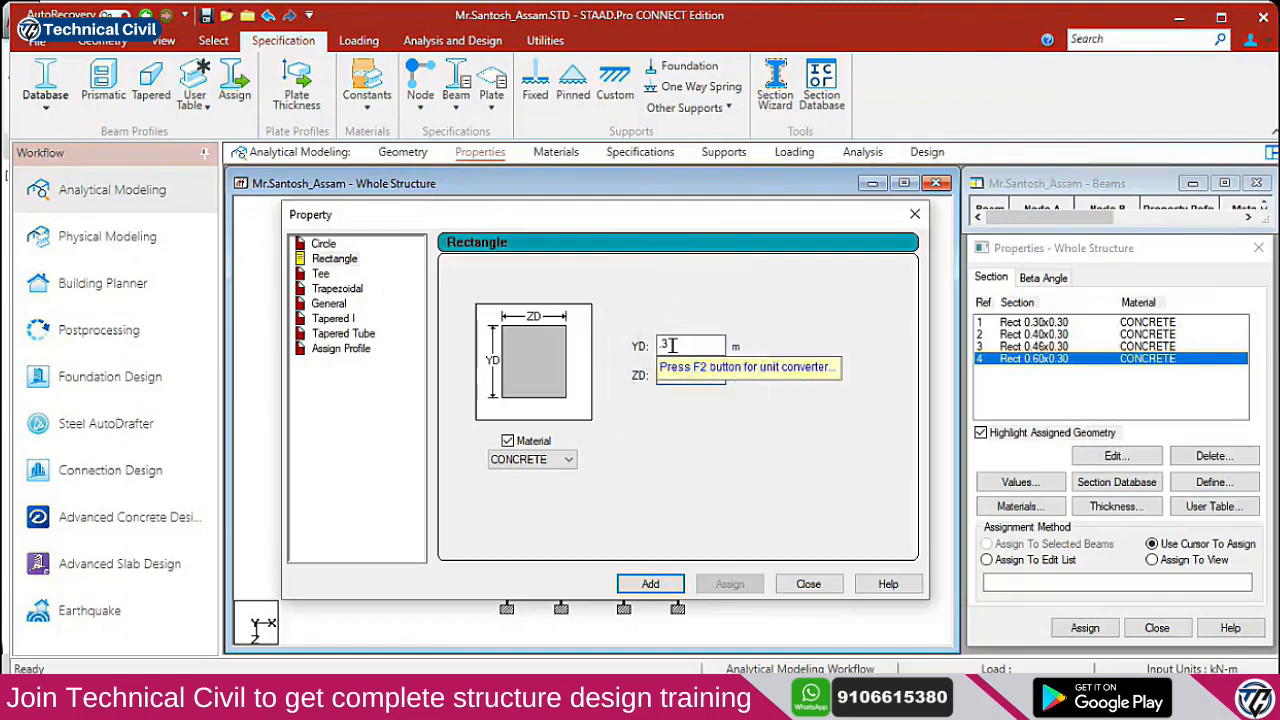
drag(672, 345, 610, 346)
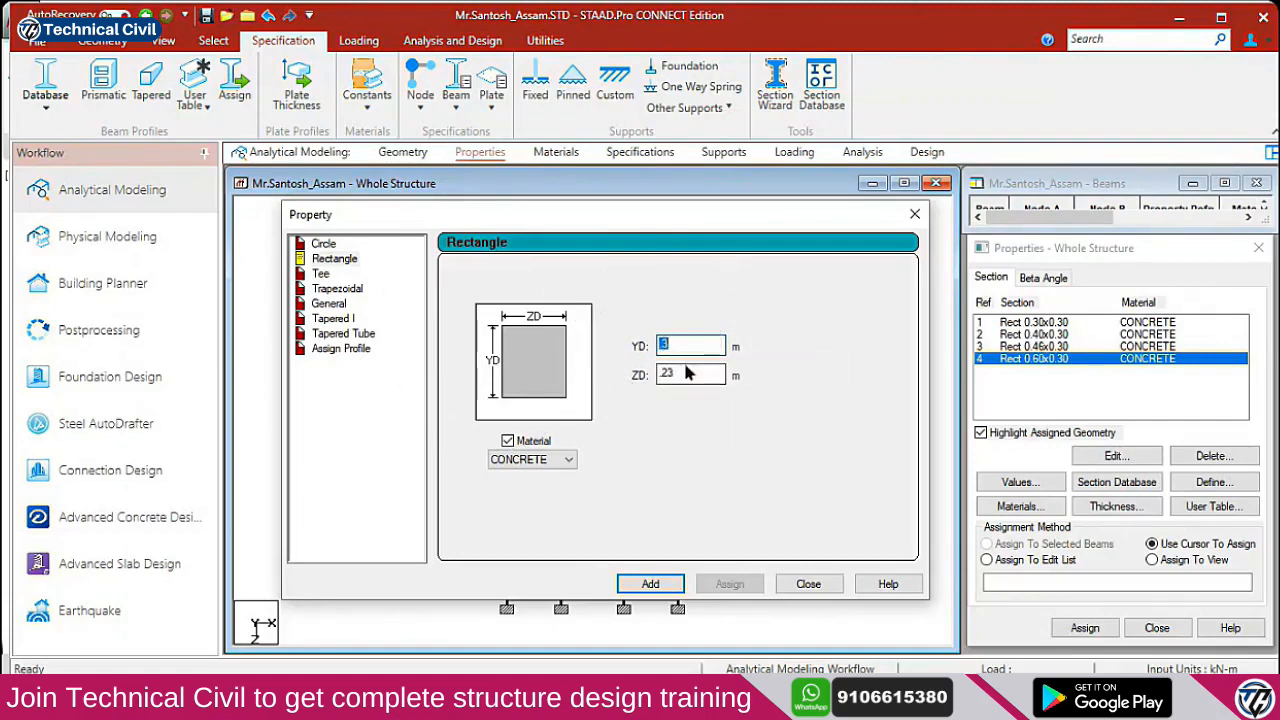
click(651, 584)
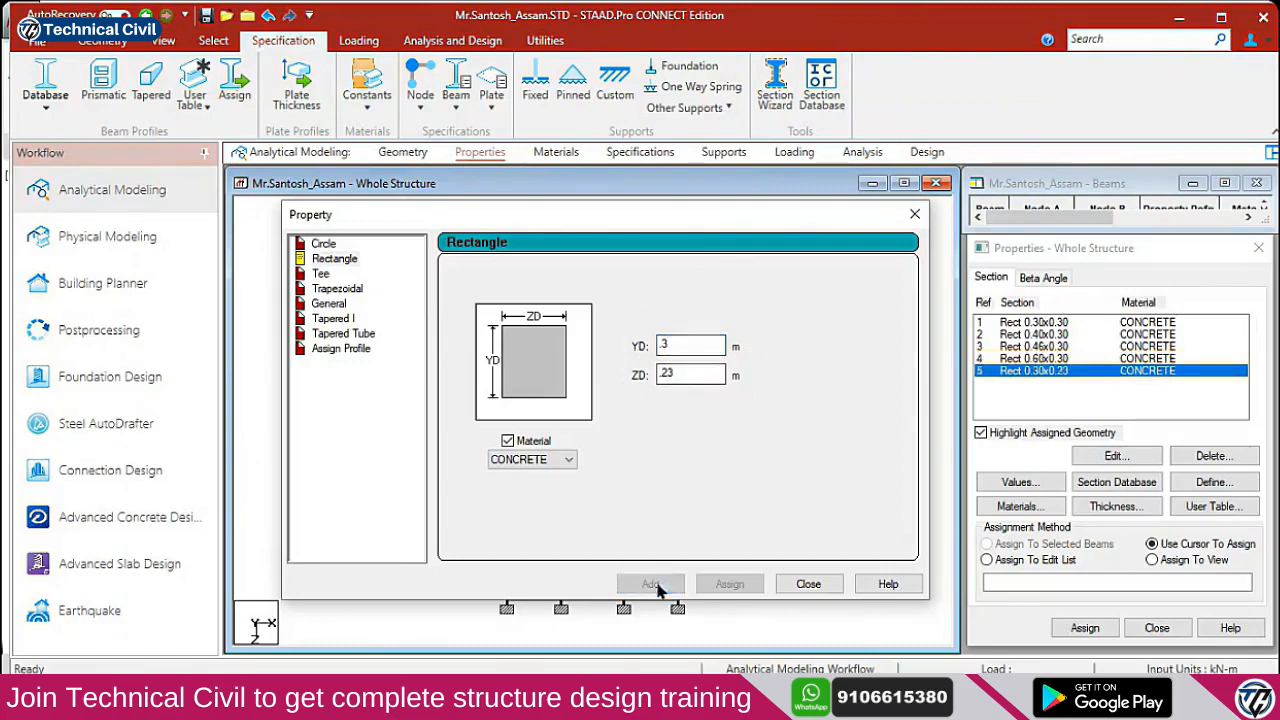
Add two more concrete rectangles with ZD 0.23 m, one with YD 0.4 m and one with YD 0.457 m
click(692, 344)
key(BackSpace)
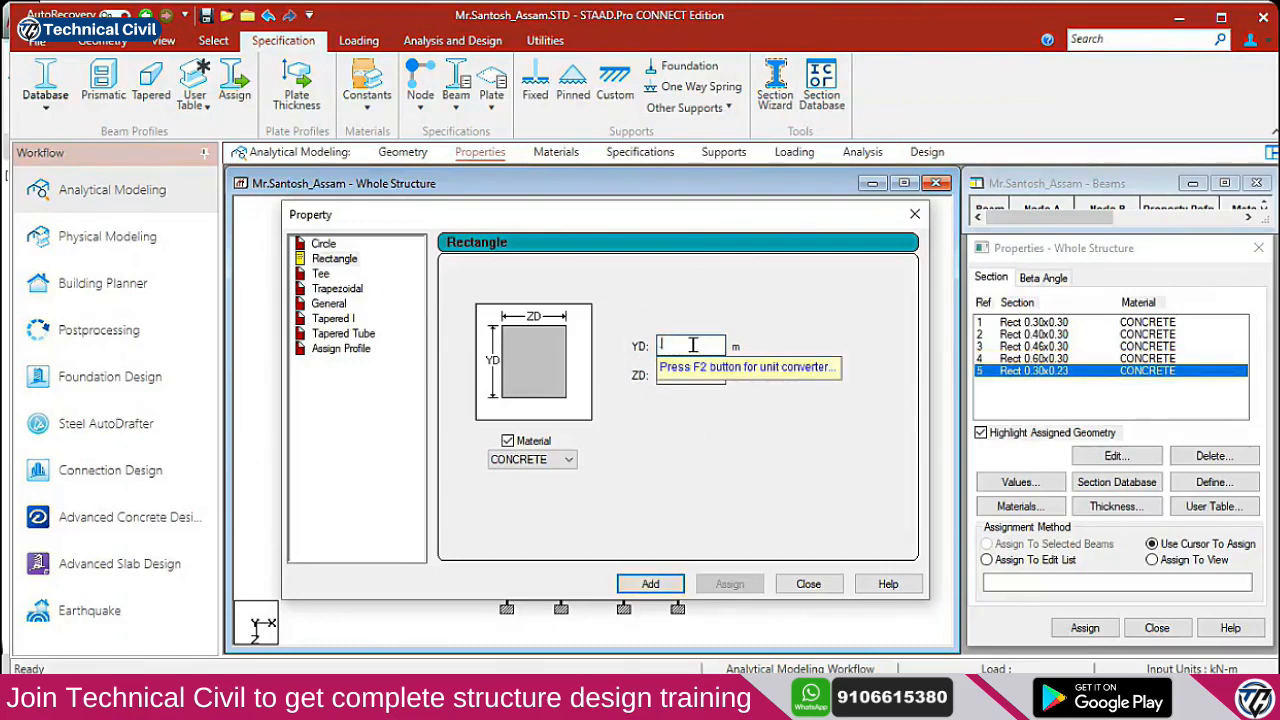
text(4)
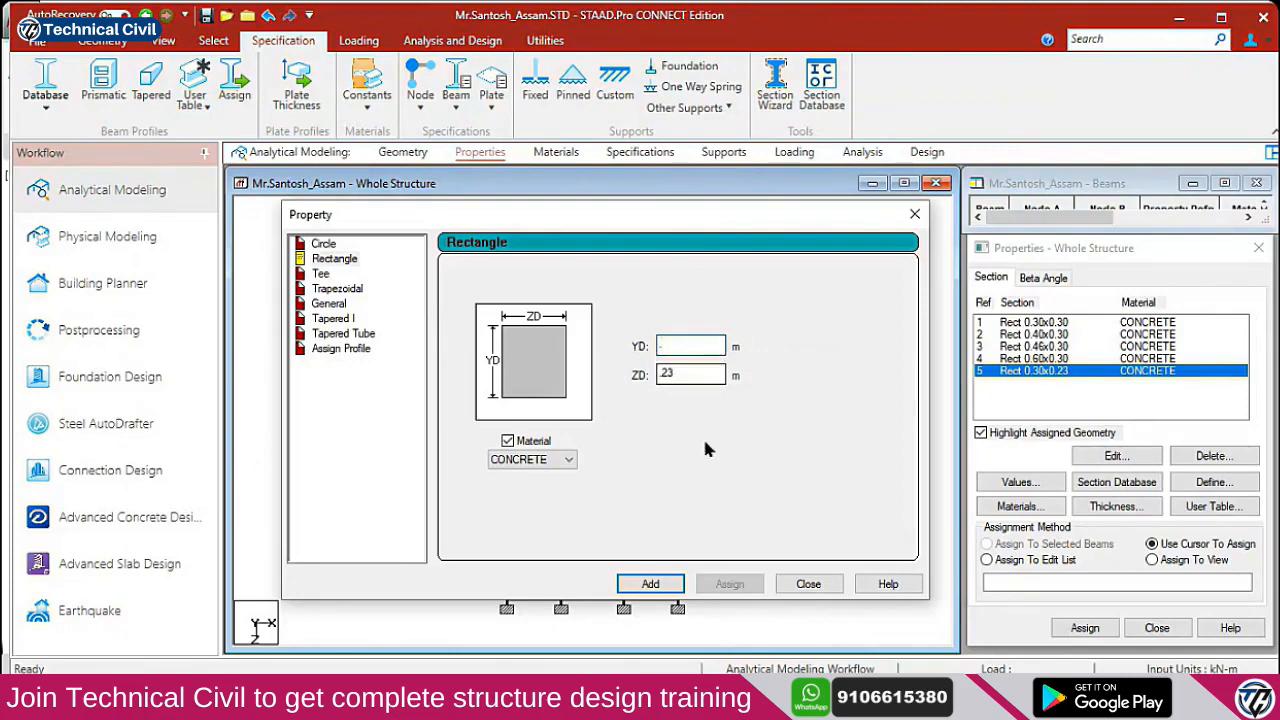
click(650, 584)
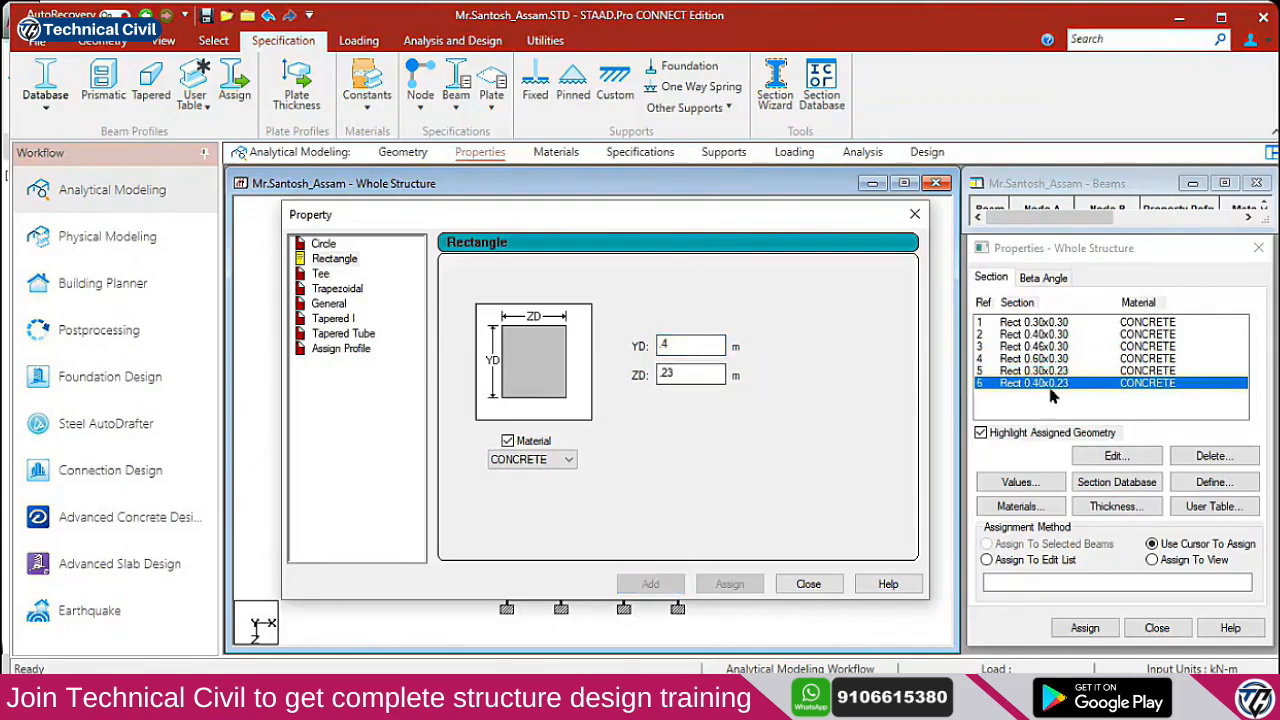
click(692, 342)
text(57)
click(650, 584)
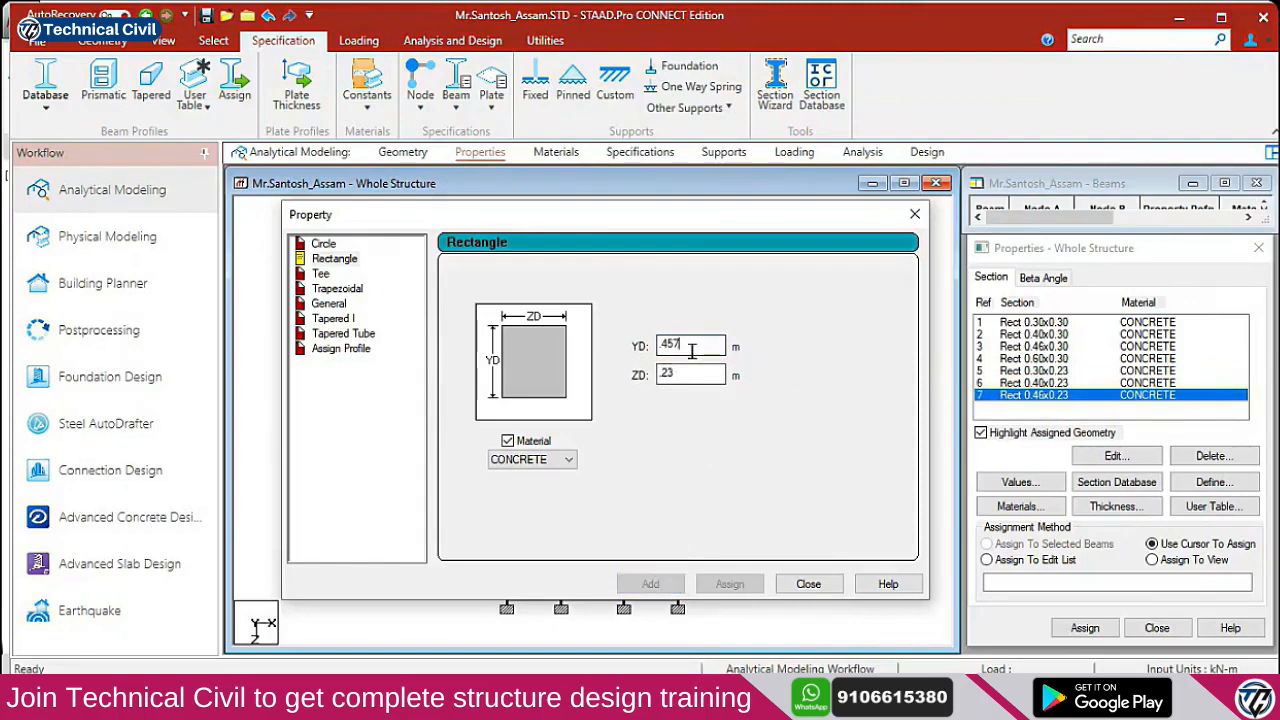
Add another 0.6 m by 0.3 m rectangular concrete section and finish defining properties
key(BackSpace)
key(BackSpace)
key(BackSpace)
key(BackSpace)
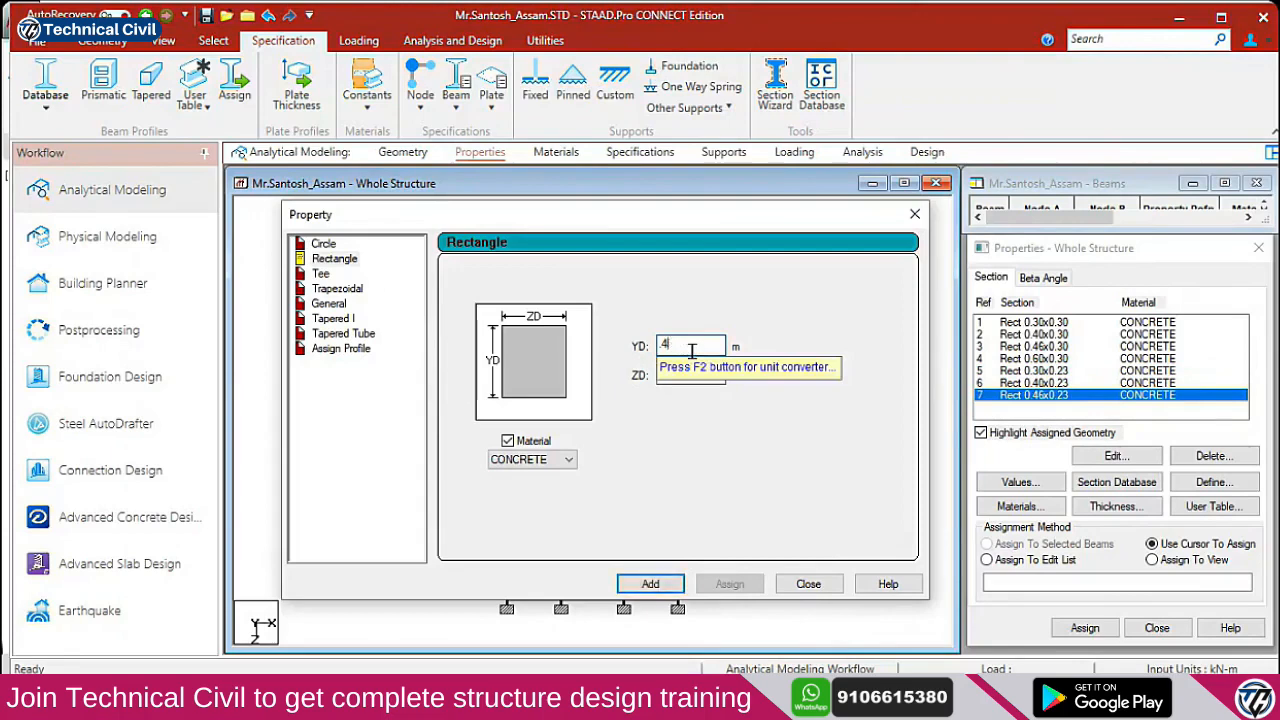
text(.6)
key(Tab)
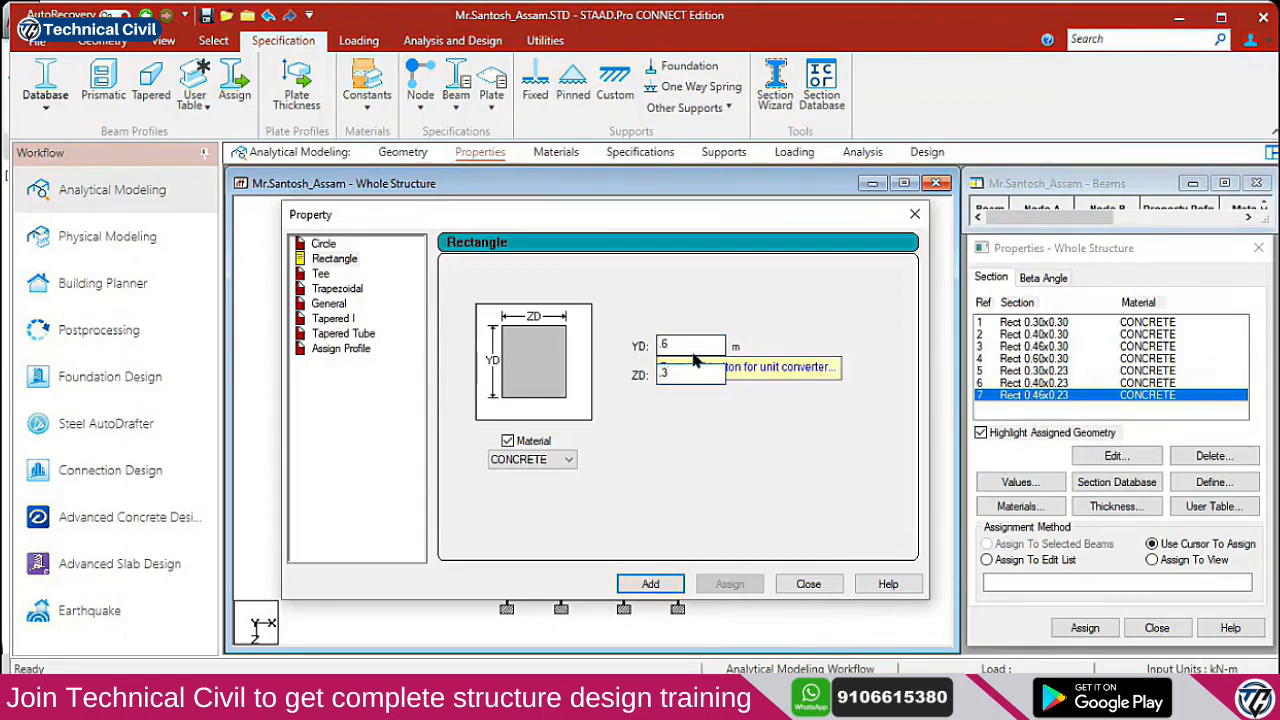
click(650, 586)
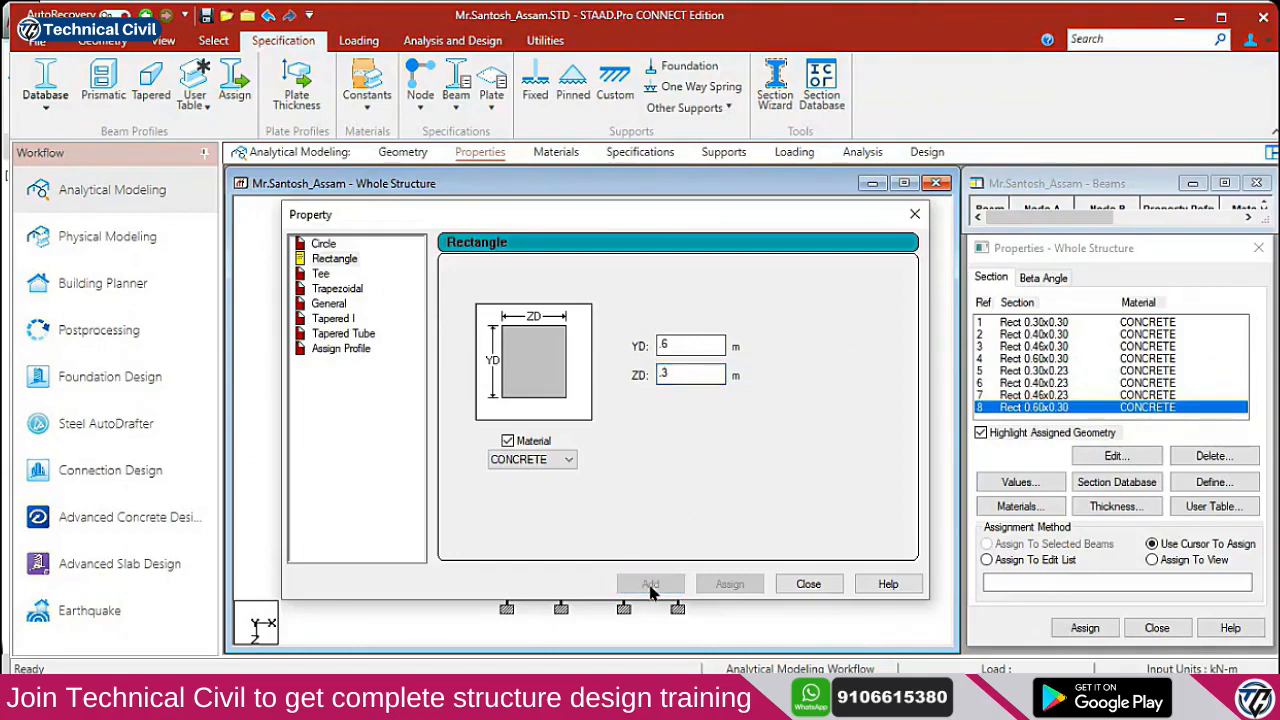
click(810, 584)
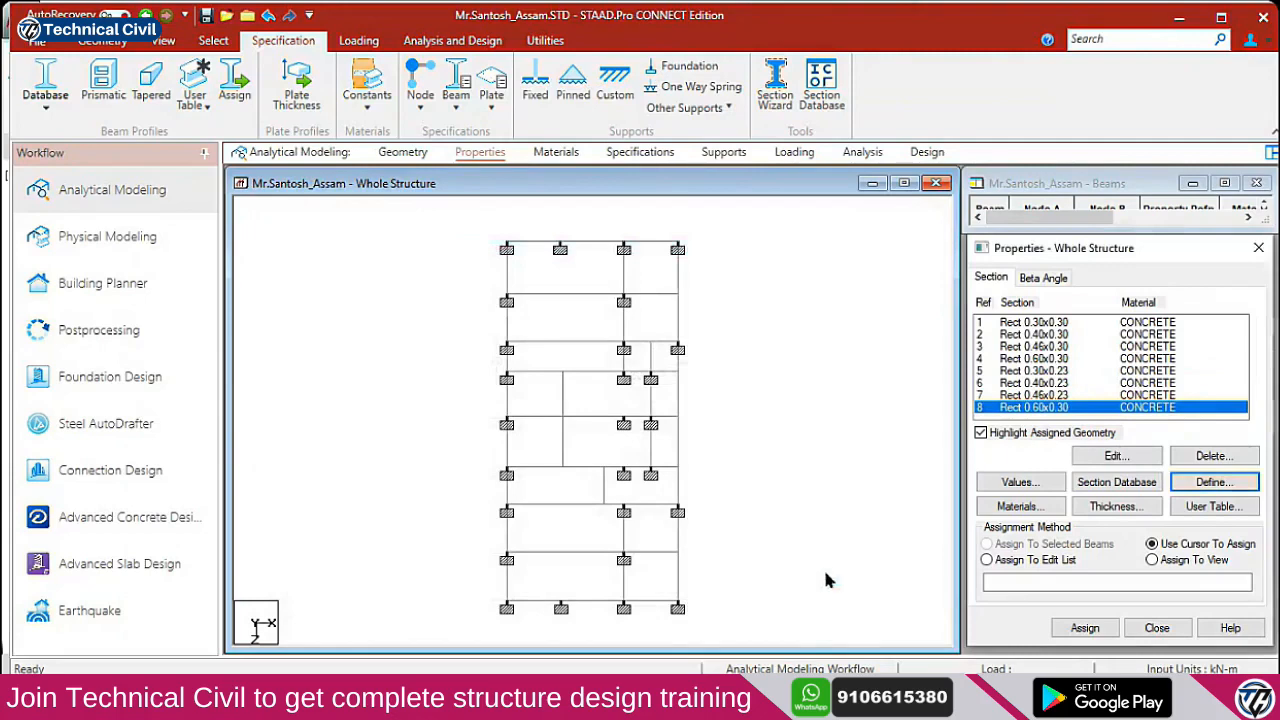
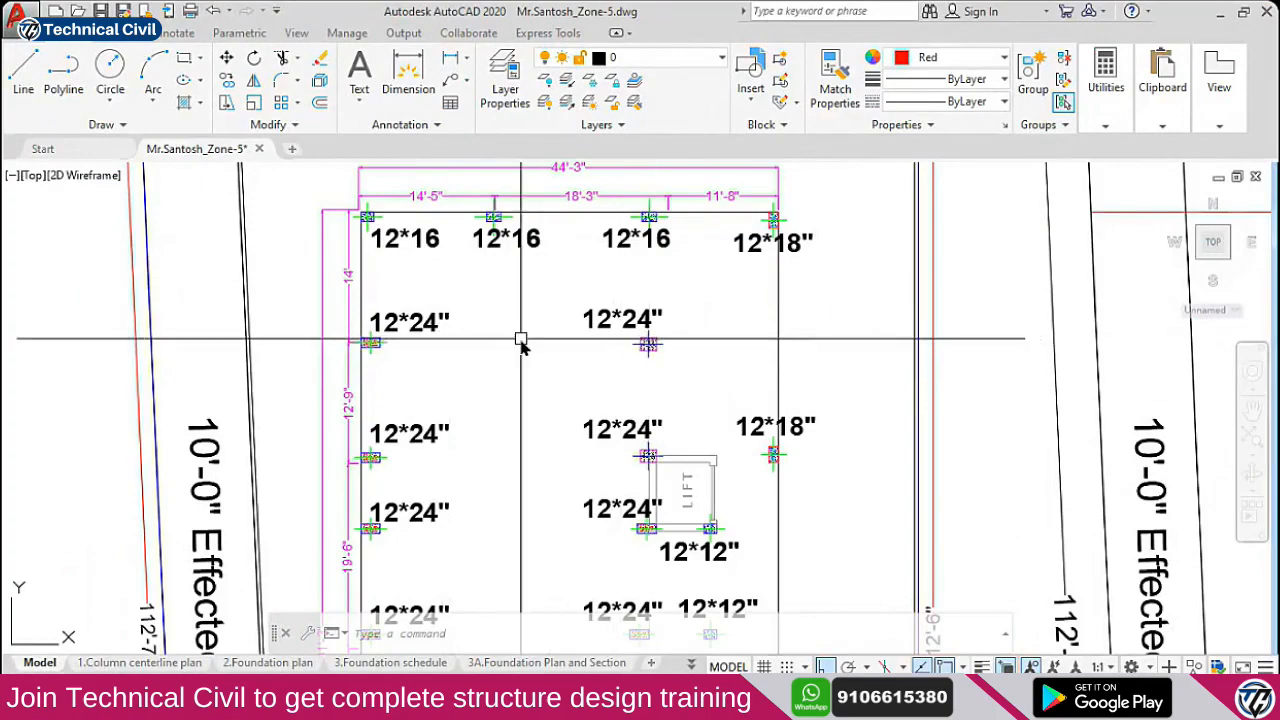
Review the column size labels across the GF column plan, including those around the lift and the staircase
scroll(523, 346, down, 4)
middle_drag(536, 392, 536, 374)
scroll(517, 434, up, 3)
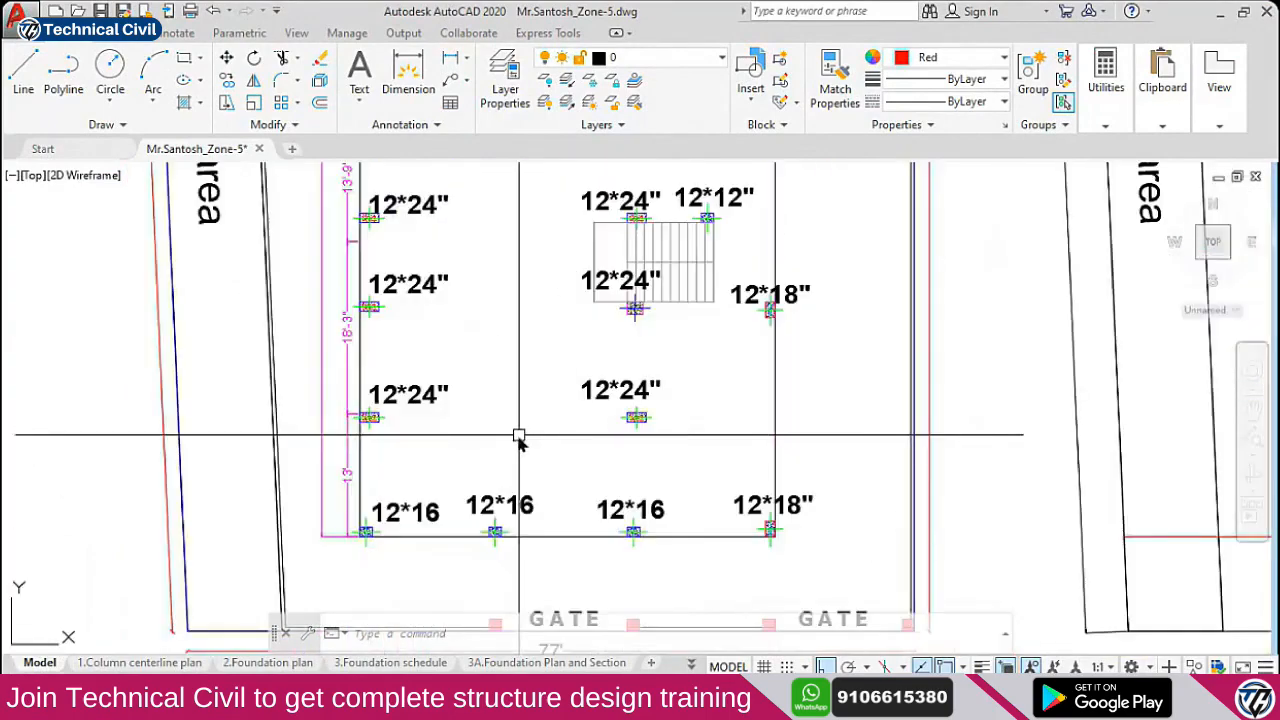
scroll(517, 343, down, 4)
scroll(484, 418, up, 1)
scroll(484, 418, up, 5)
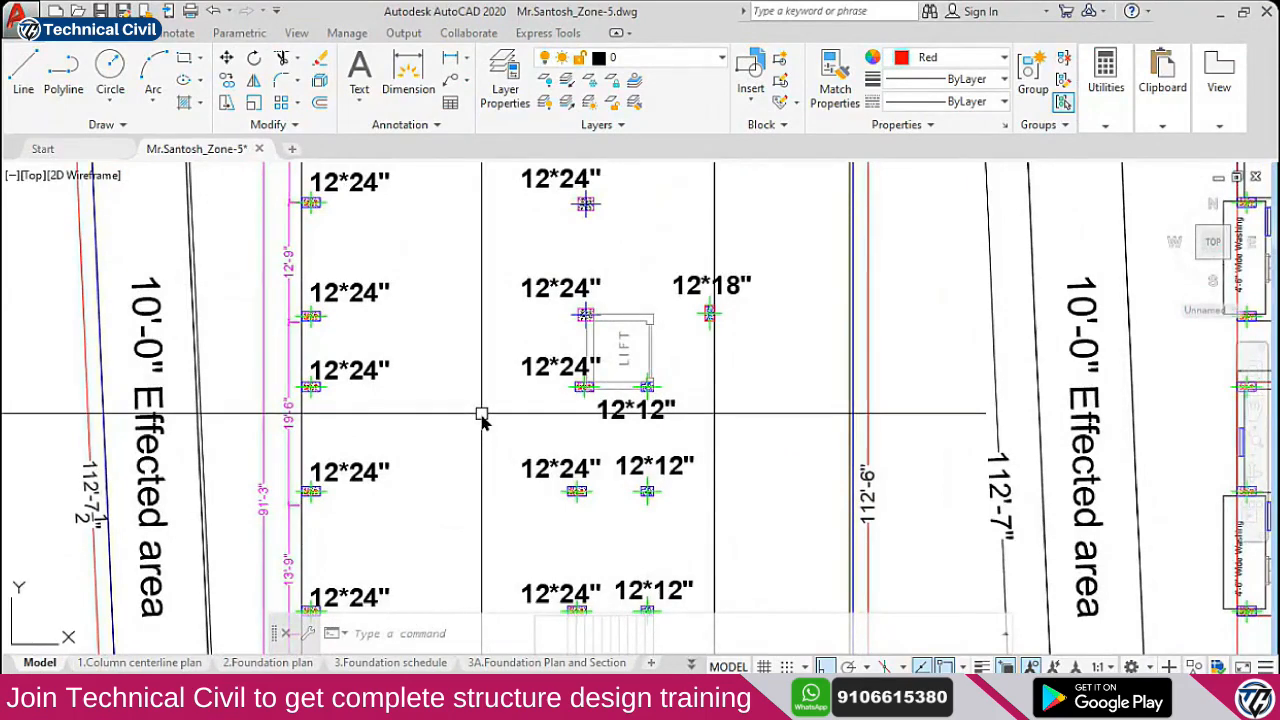
scroll(494, 362, down, 2)
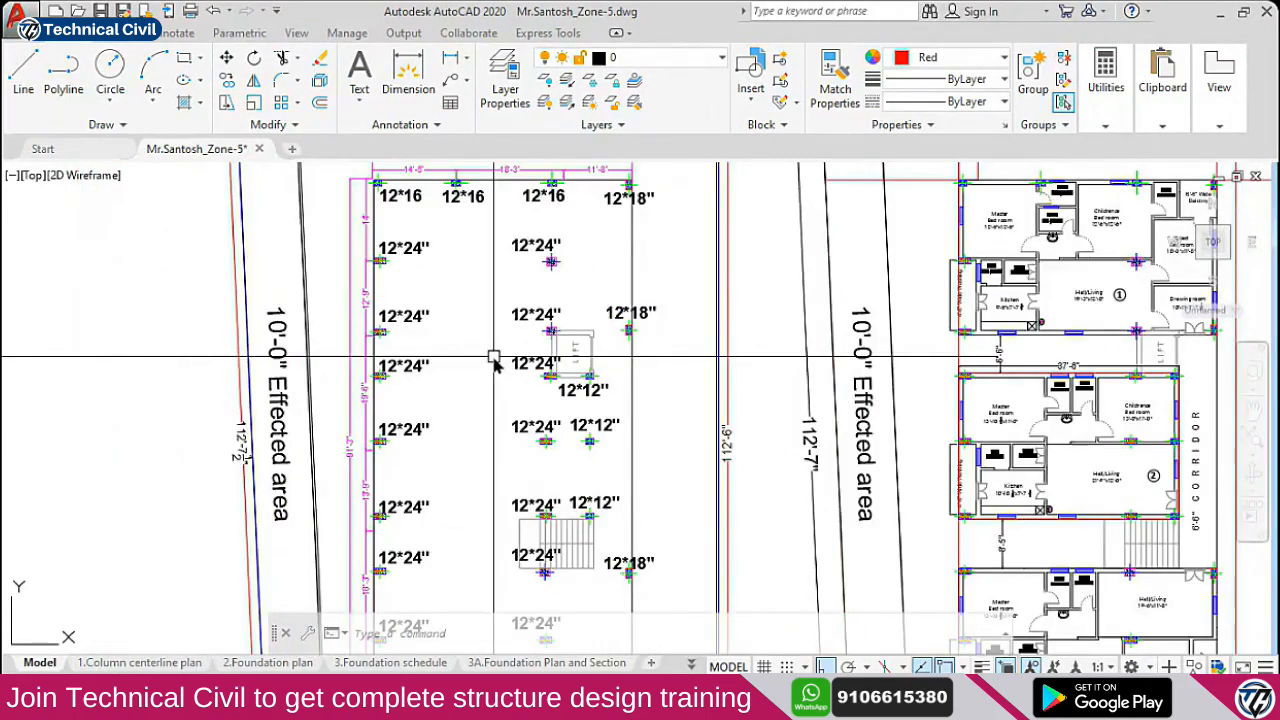
scroll(494, 362, up, 4)
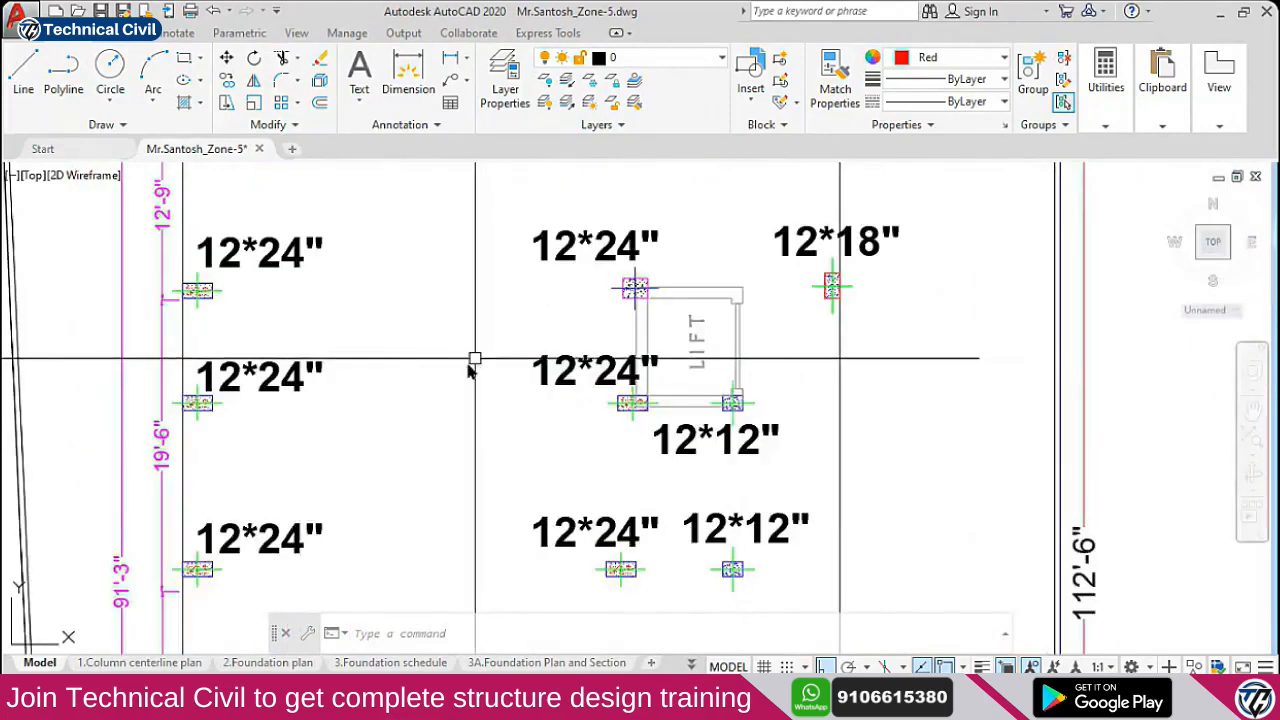
scroll(460, 372, down, 4)
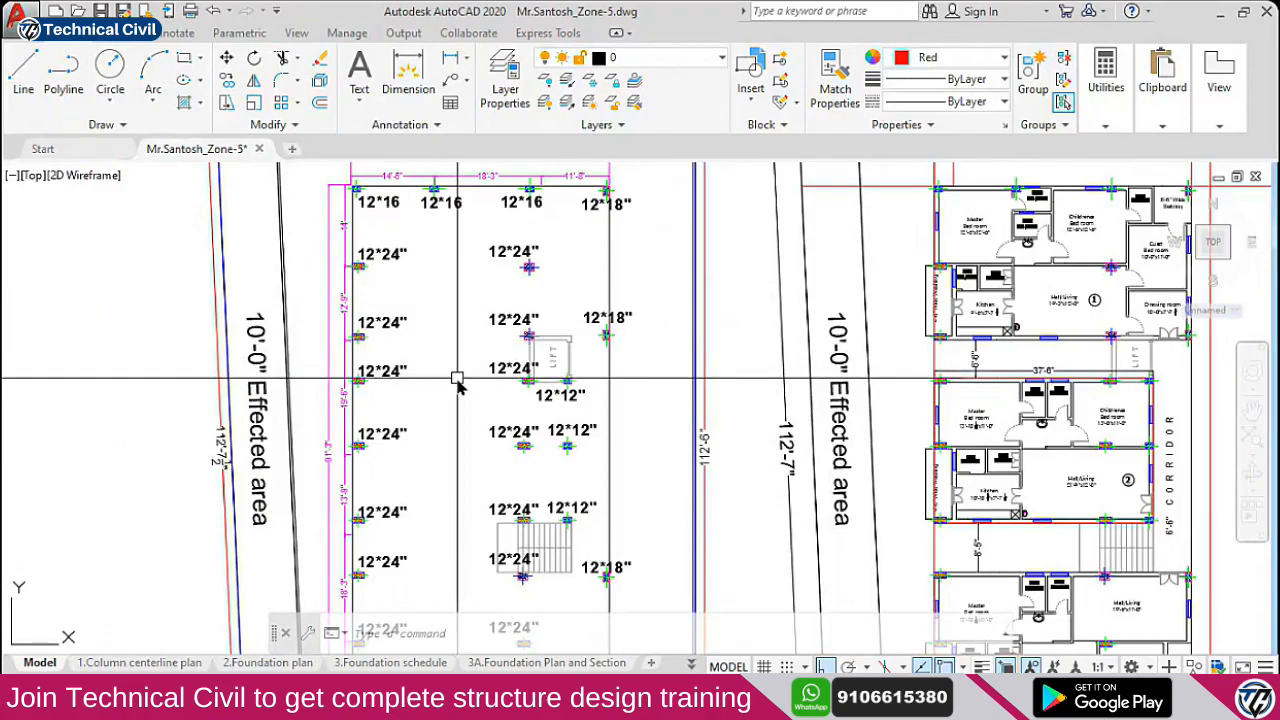
mouse_move(486, 570)
middle_down()
mouse_move(466, 457)
mouse_move(346, 502)
middle_up()
scroll(475, 452, up, 2)
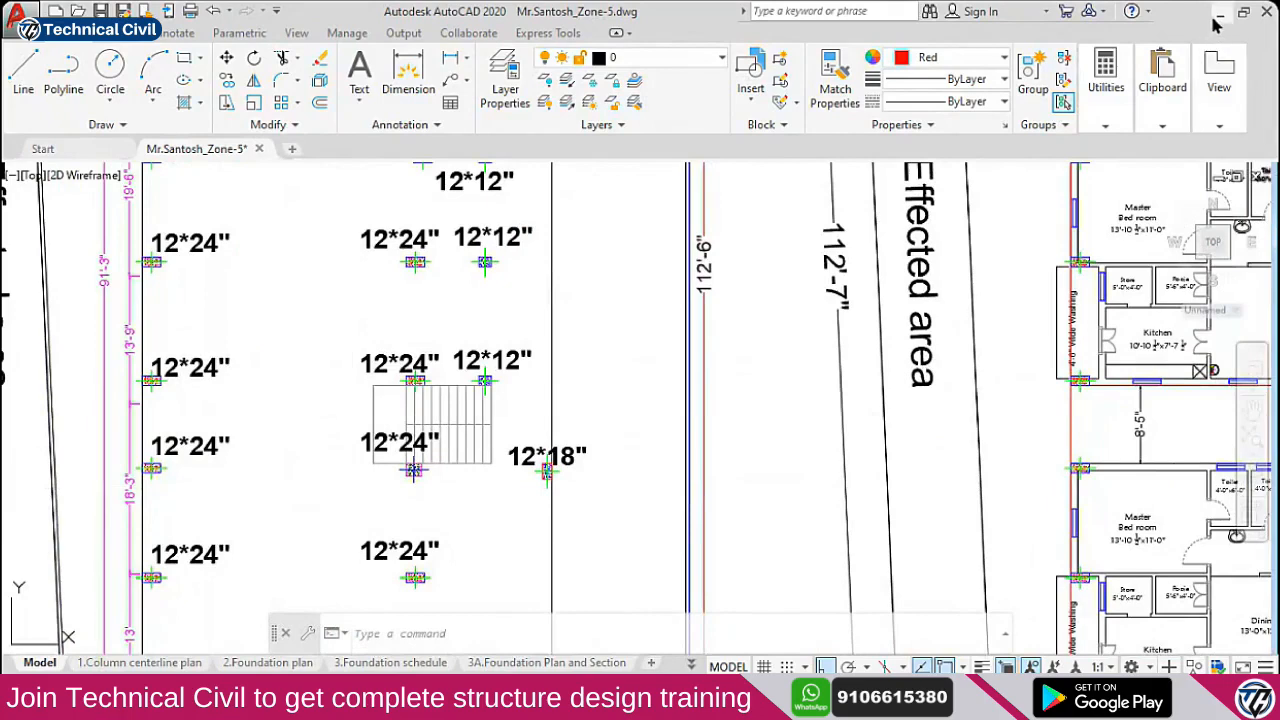
Switch to STAAD.Pro, choose the Rect 0.30x0.30 section and select the three 12*12" columns near the lift and staircase
click(1217, 14)
scroll(645, 367, down, 3)
scroll(590, 295, up, 1)
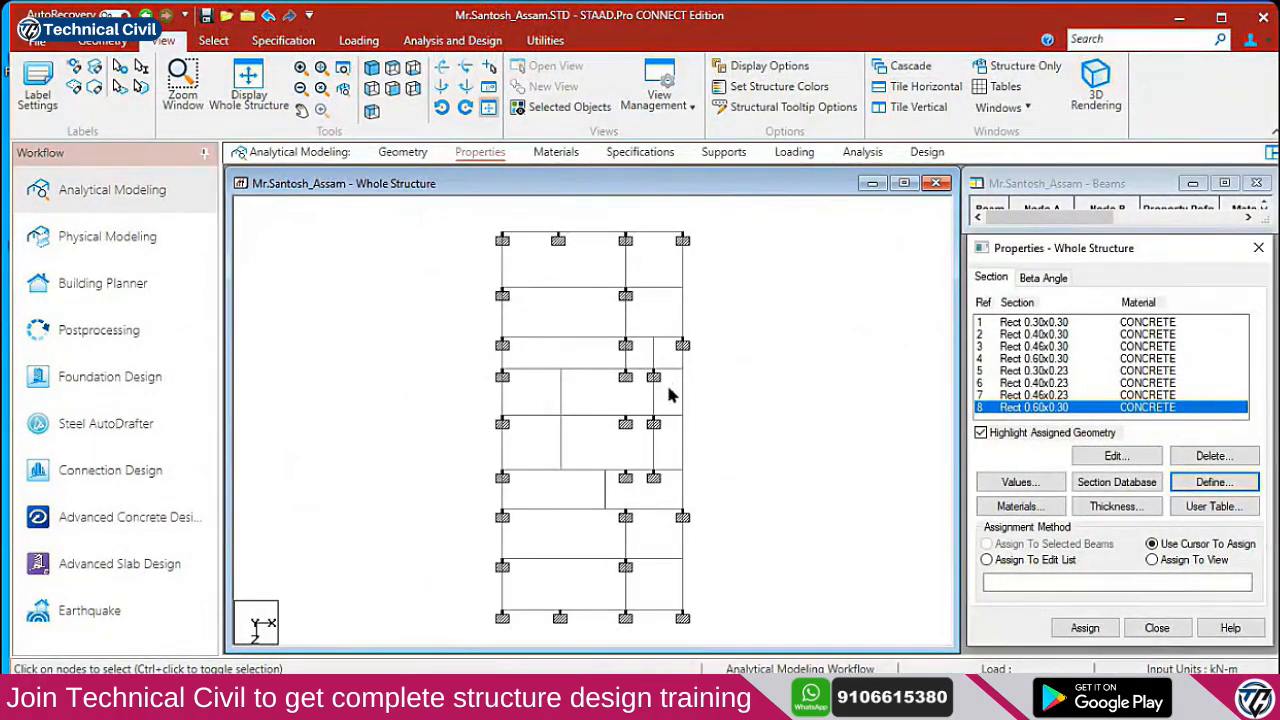
scroll(672, 390, up, 1)
click(1055, 323)
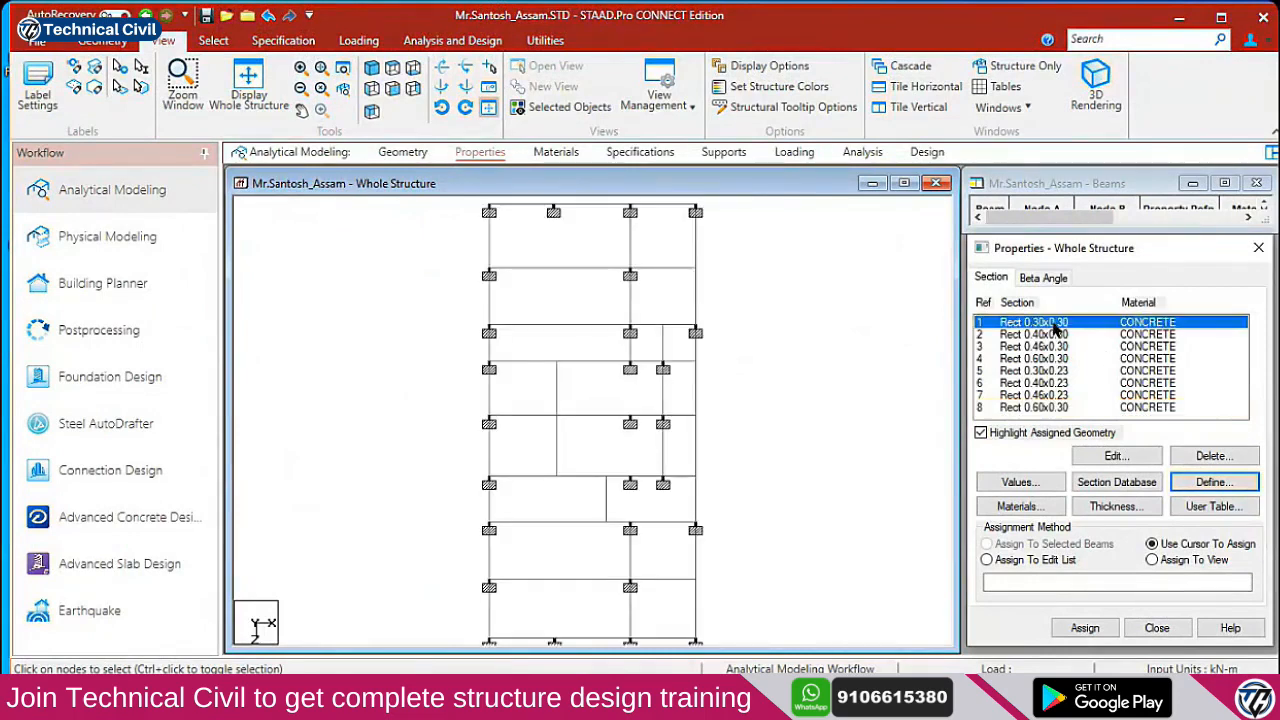
scroll(666, 362, up, 2)
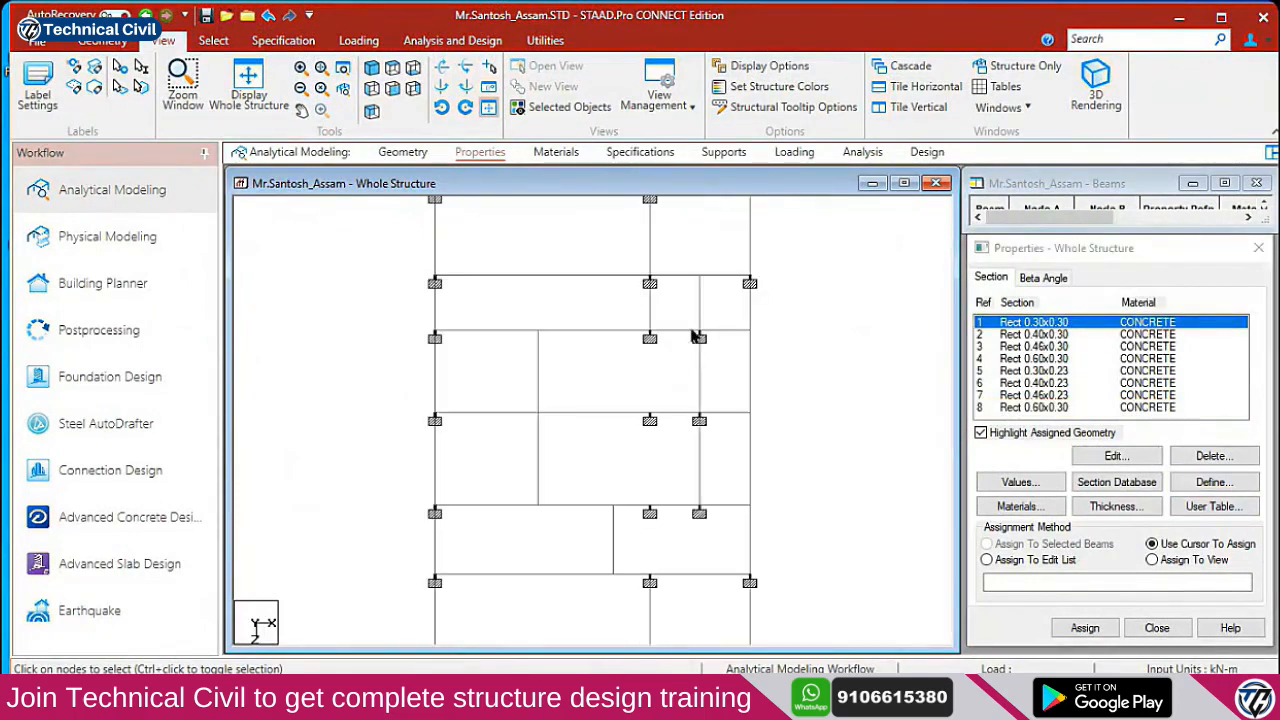
click(706, 344)
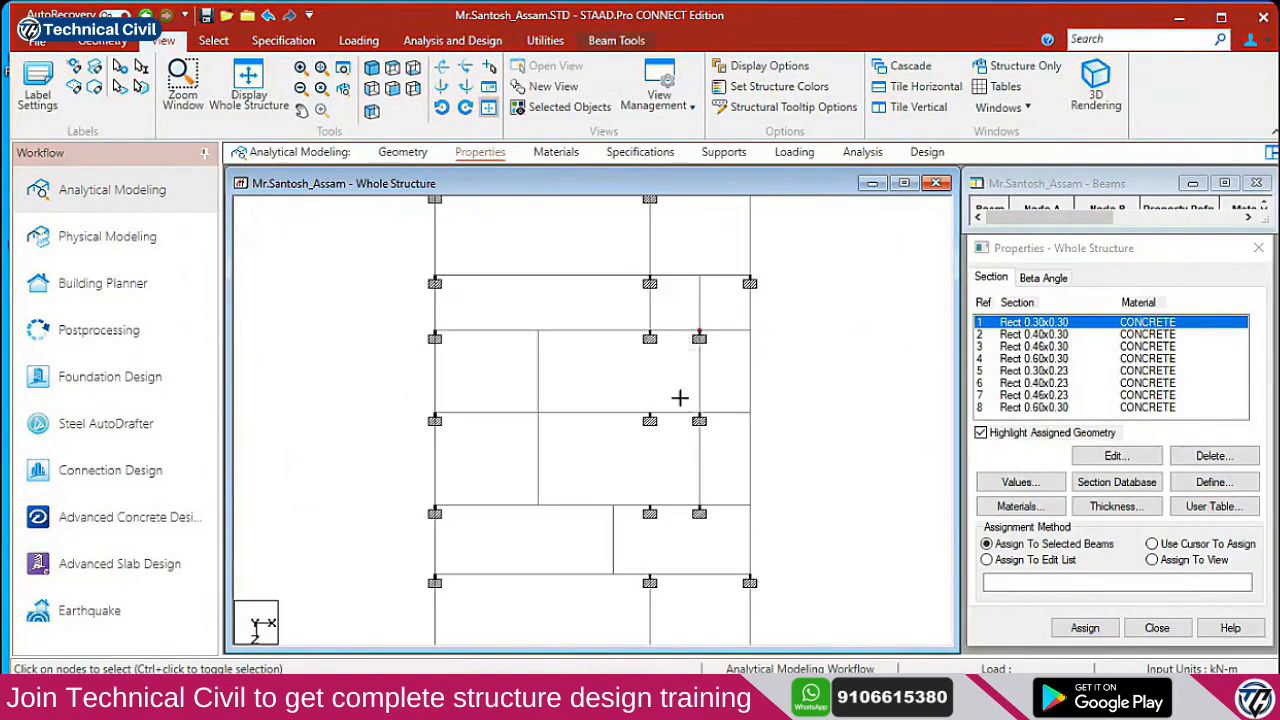
ctrl+drag(714, 424, 715, 425)
ctrl+drag(683, 490, 718, 528)
Switch to AutoCAD and review the column size labels across the GF column plan, including those beside the lift and staircase
scroll(737, 480, down, 2)
scroll(725, 482, down, 3)
scroll(709, 480, up, 4)
key(alt+Tab)
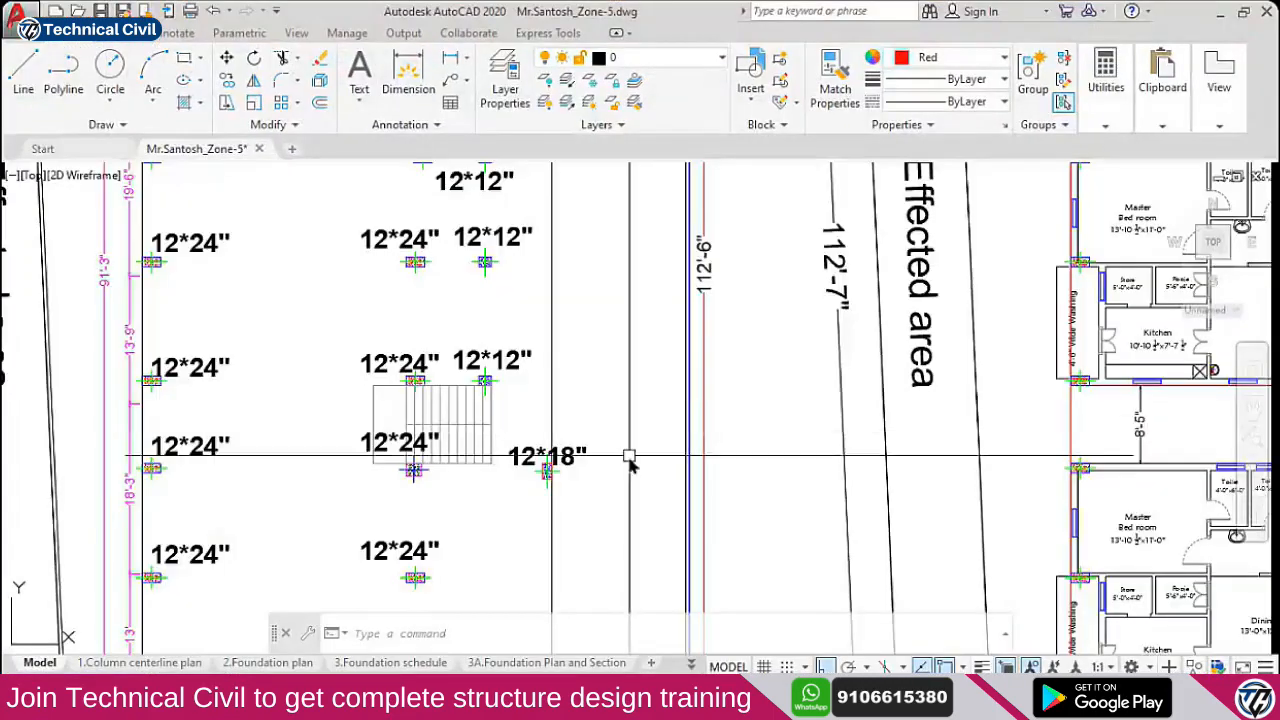
scroll(620, 455, down, 3)
scroll(600, 450, up, 2)
middle_drag(607, 370, 608, 450)
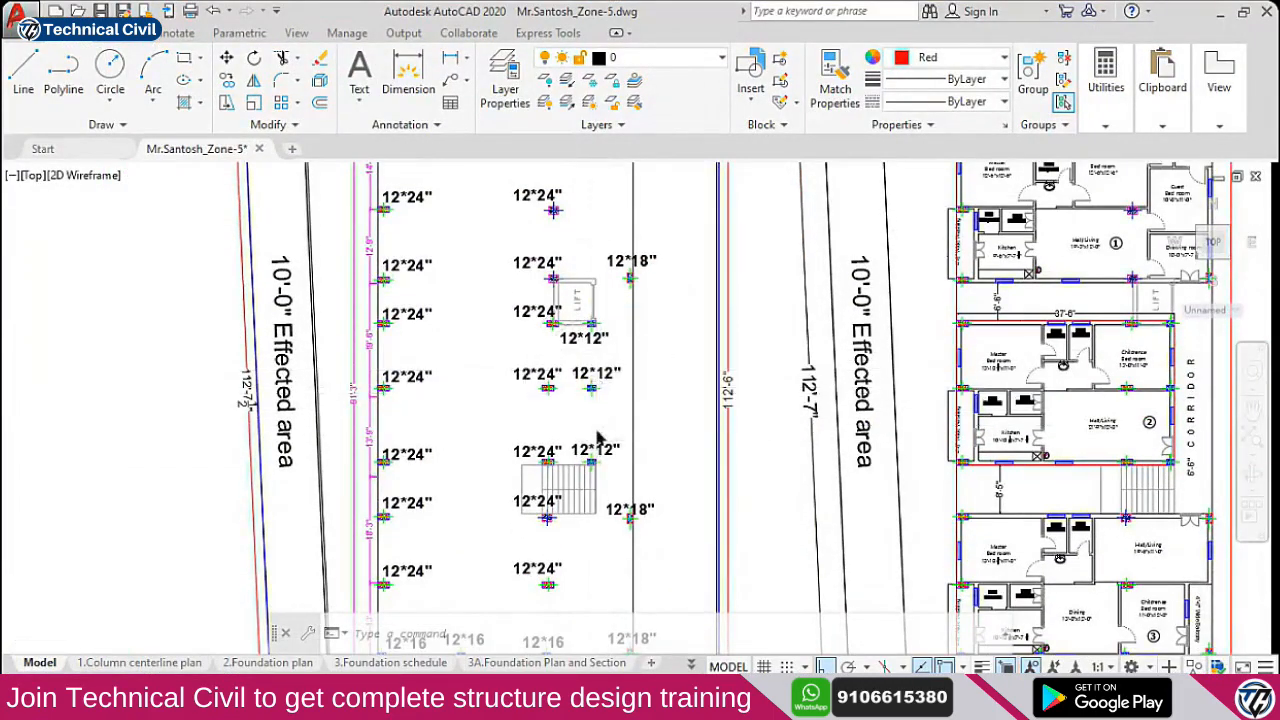
scroll(605, 440, down, 2)
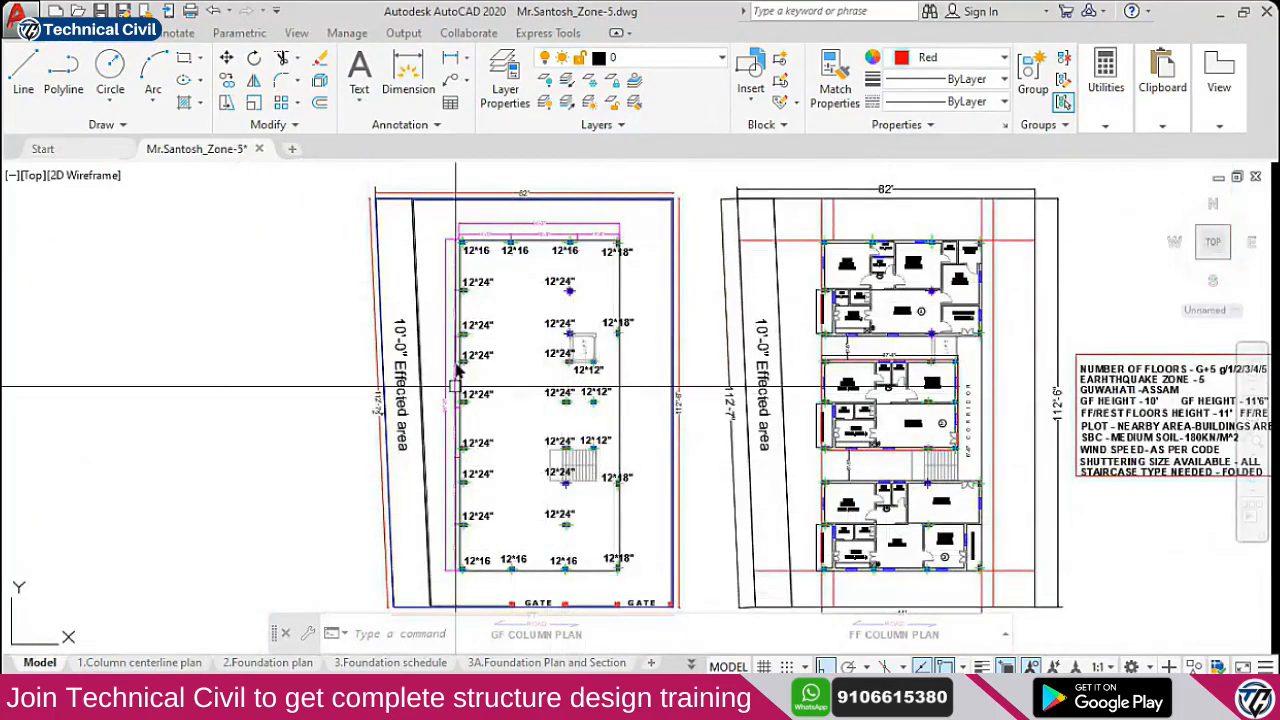
Switch back to STAAD.Pro and assign the Rect 0.30x0.30 section to the three selected columns near the lift and staircase
key(alt+Tab)
click(1085, 627)
click(1140, 493)
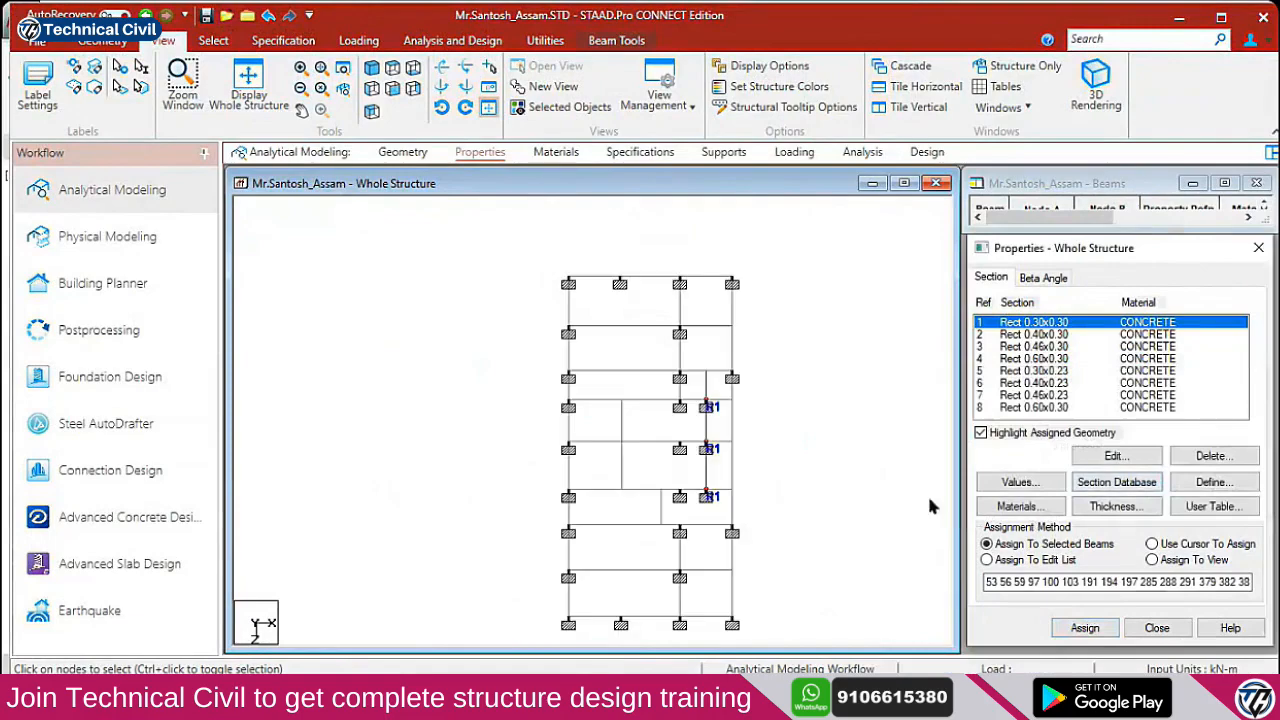
Choose the Rect 0.40x0.30 section and locate the 12*16 columns on the GF column plan in AutoCAD
click(1025, 334)
key(alt+Tab)
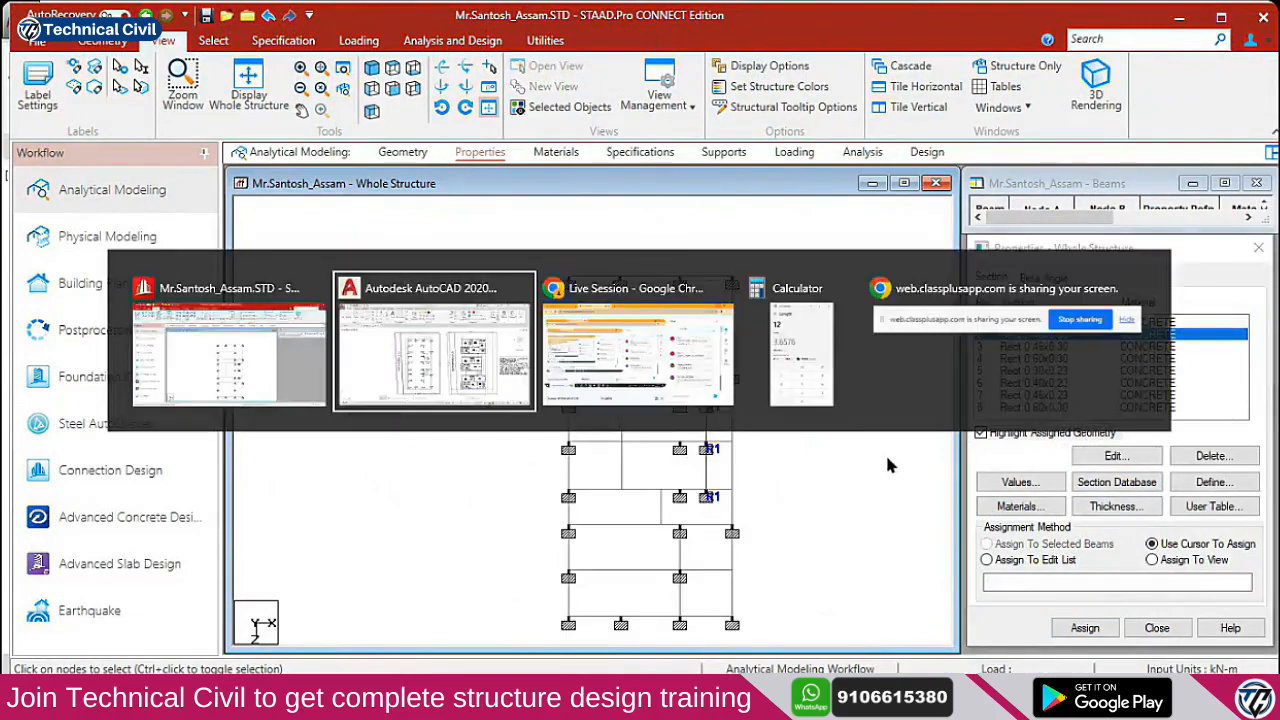
scroll(455, 270, up, 3)
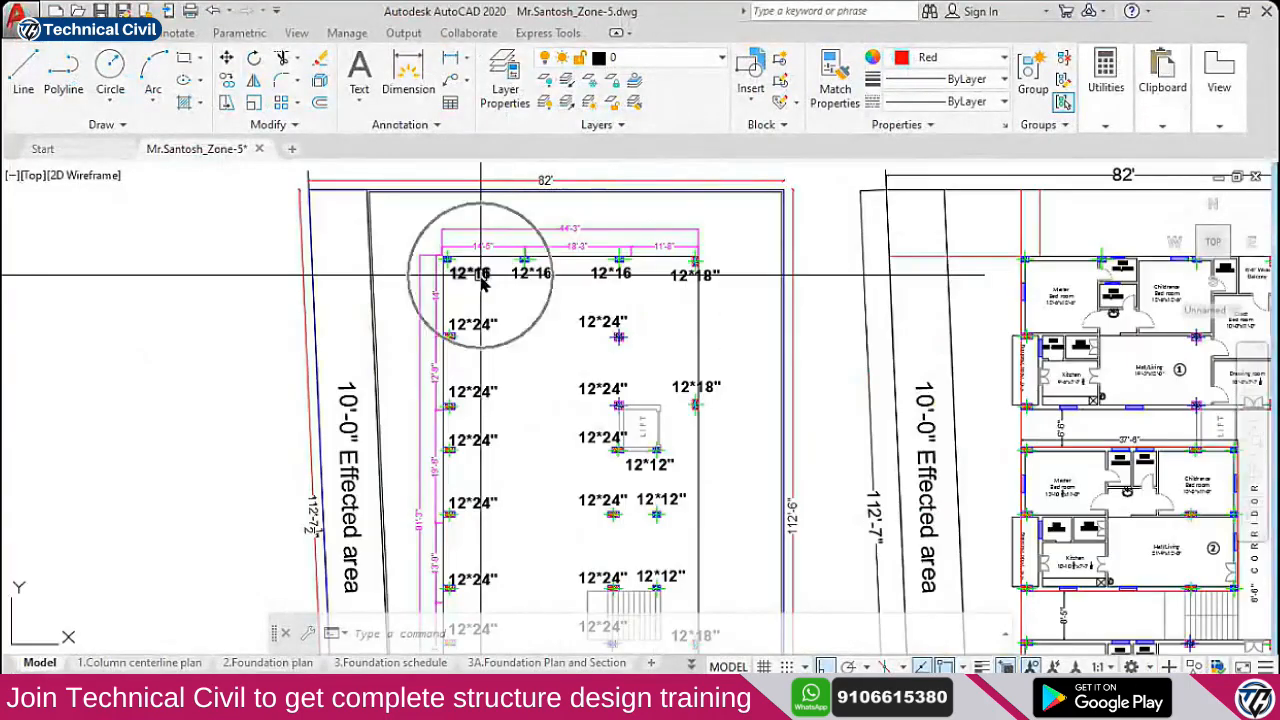
middle_drag(611, 504, 618, 310)
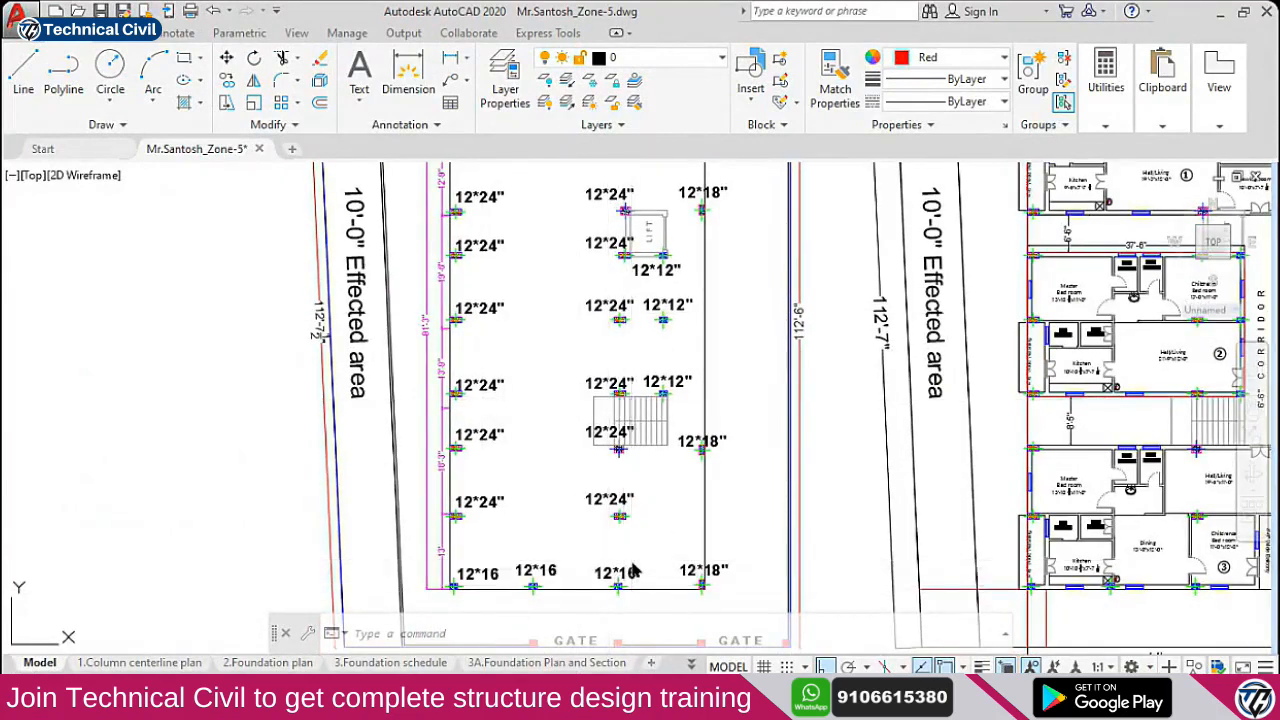
In STAAD.Pro, assign the Rect 0.40x0.30 section to the first three columns from the left in both end rows of the plan
key(alt+Tab)
click(547, 275)
drag(542, 255, 634, 292)
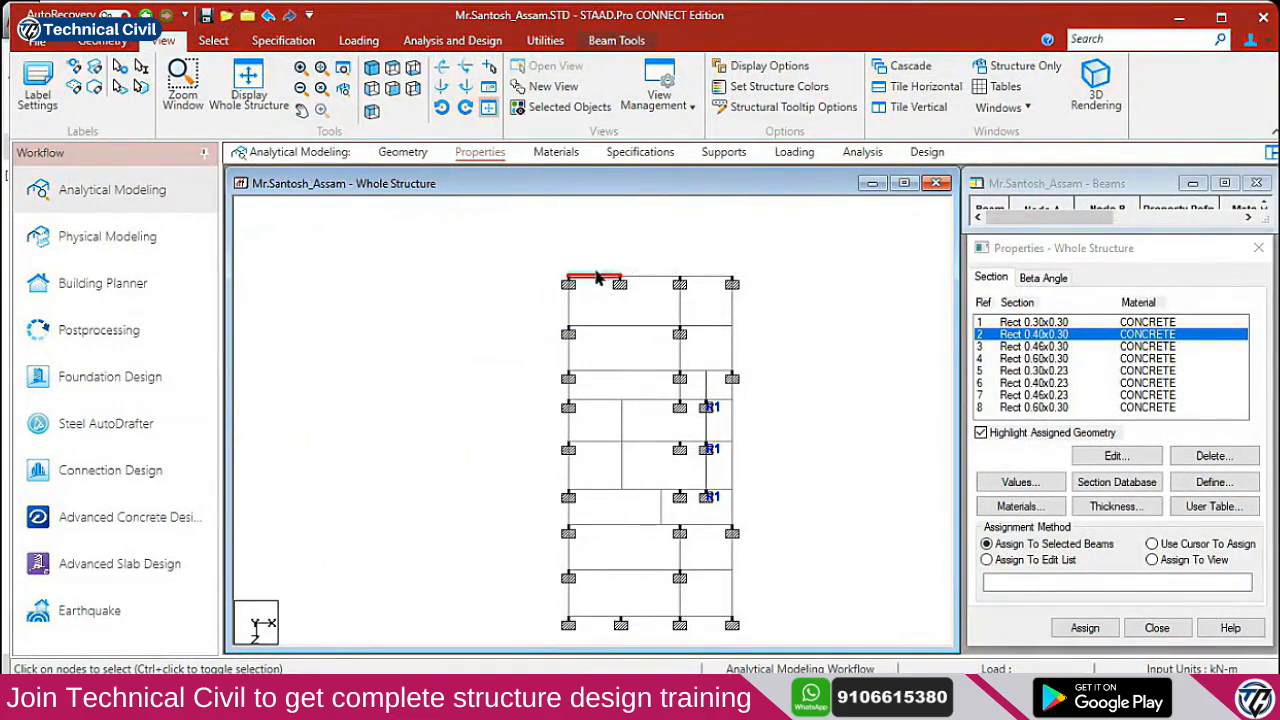
click(620, 285)
drag(664, 266, 694, 300)
middle_drag(613, 557, 572, 432)
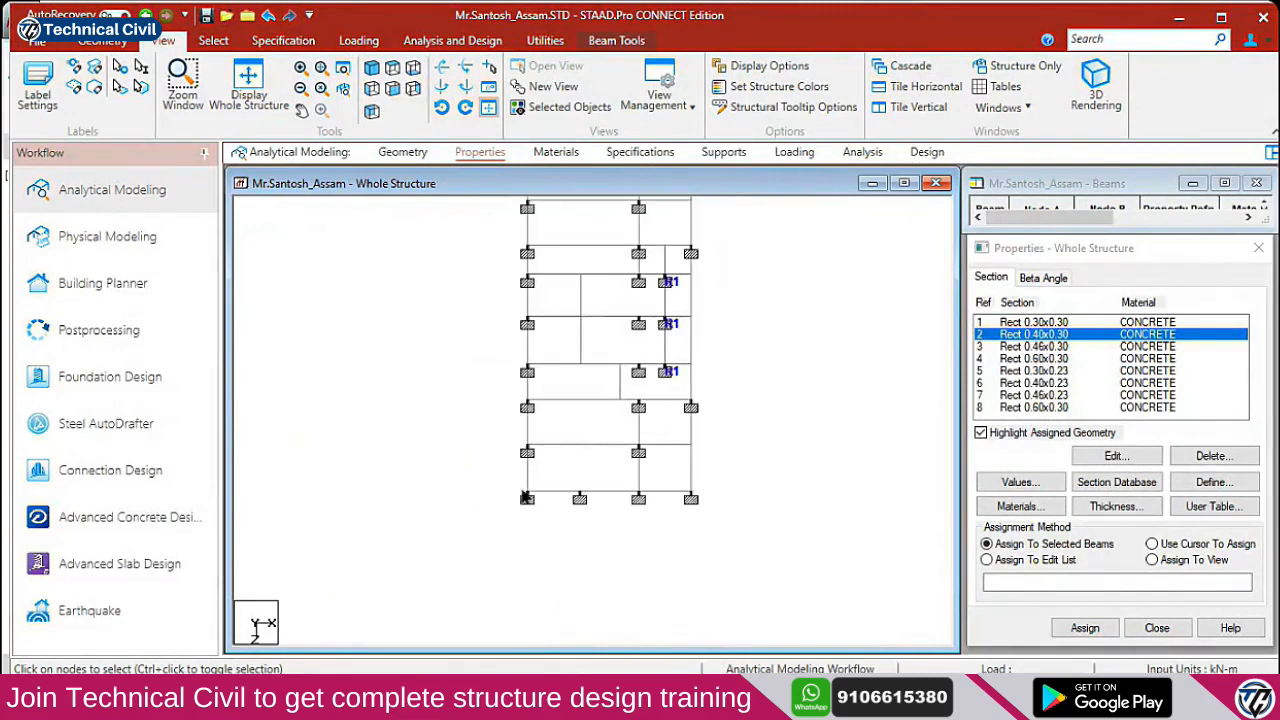
drag(502, 476, 542, 518)
click(1085, 627)
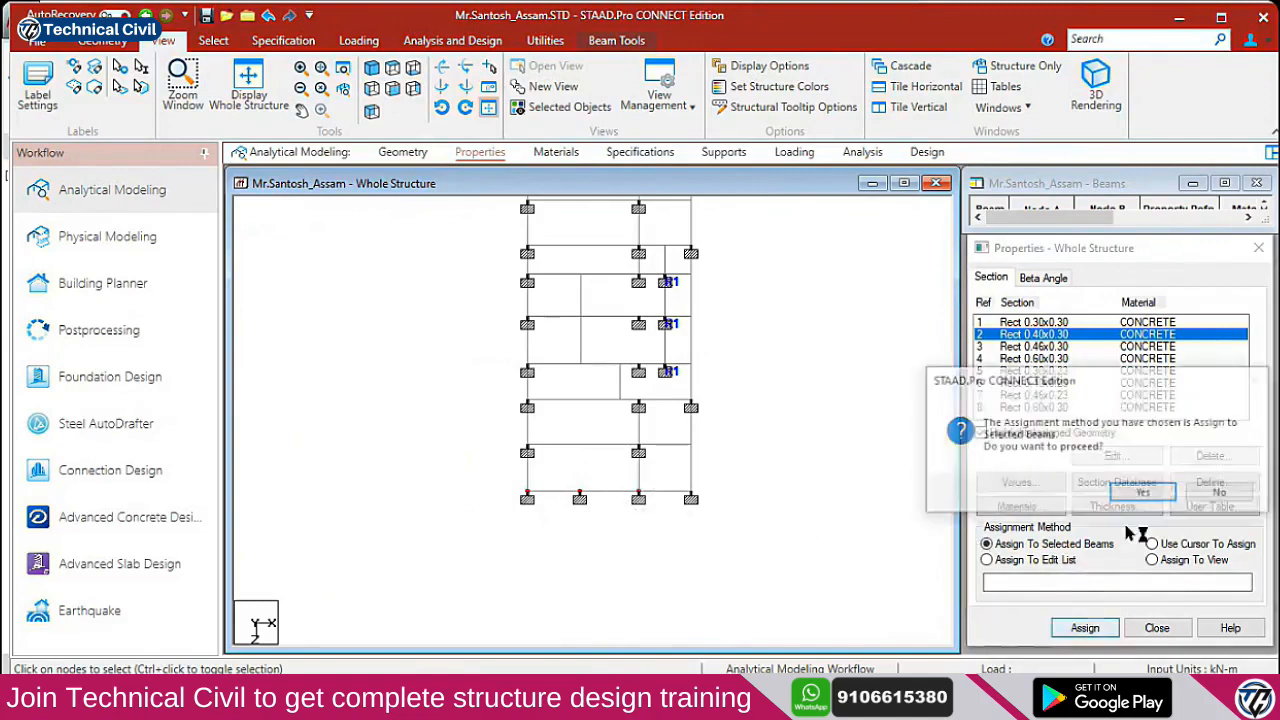
click(1150, 492)
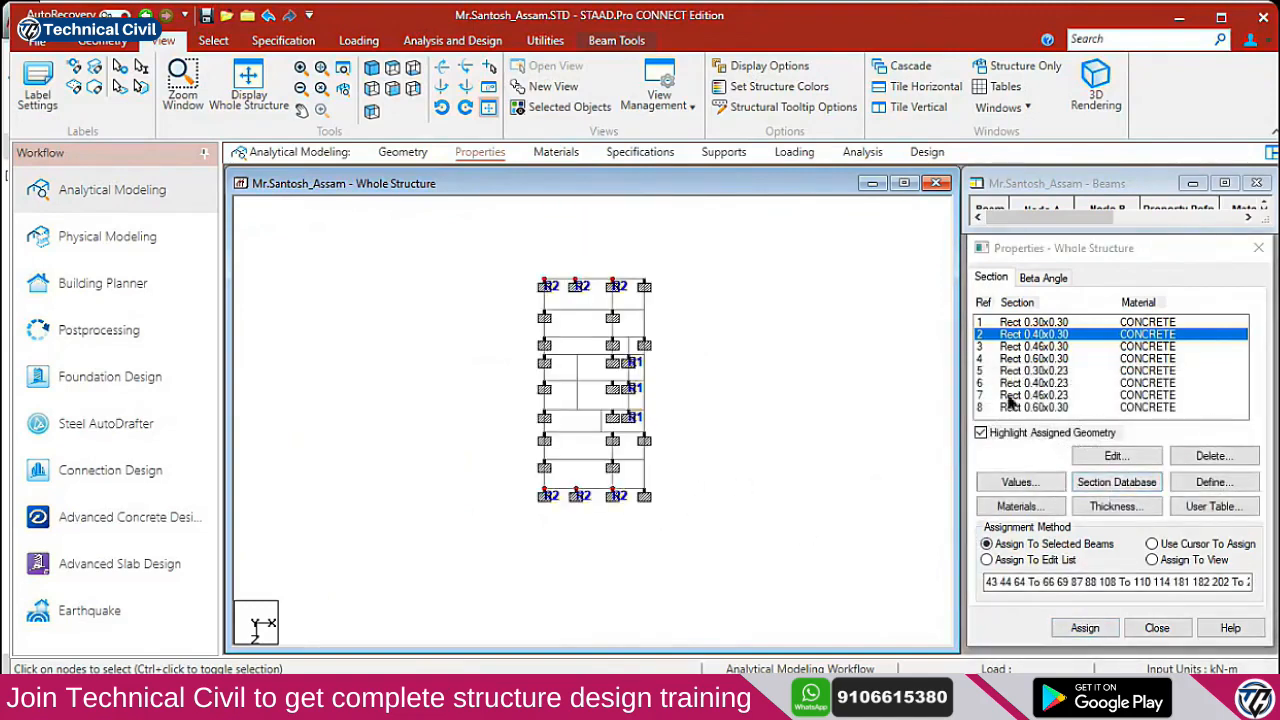
Assign the Rect 0.46x0.30 section to the four columns along the plan's right edge
click(1040, 355)
scroll(694, 305, up, 3)
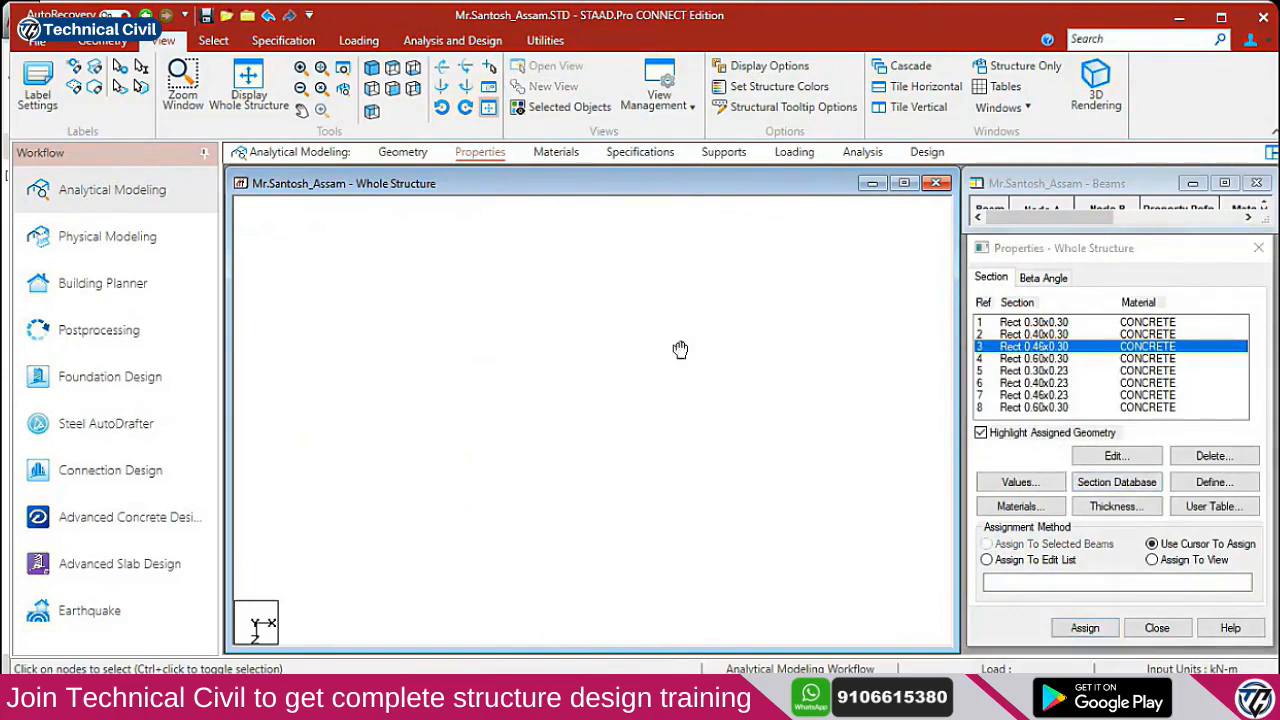
drag(652, 297, 684, 336)
drag(652, 387, 681, 444)
middle_drag(672, 548, 655, 427)
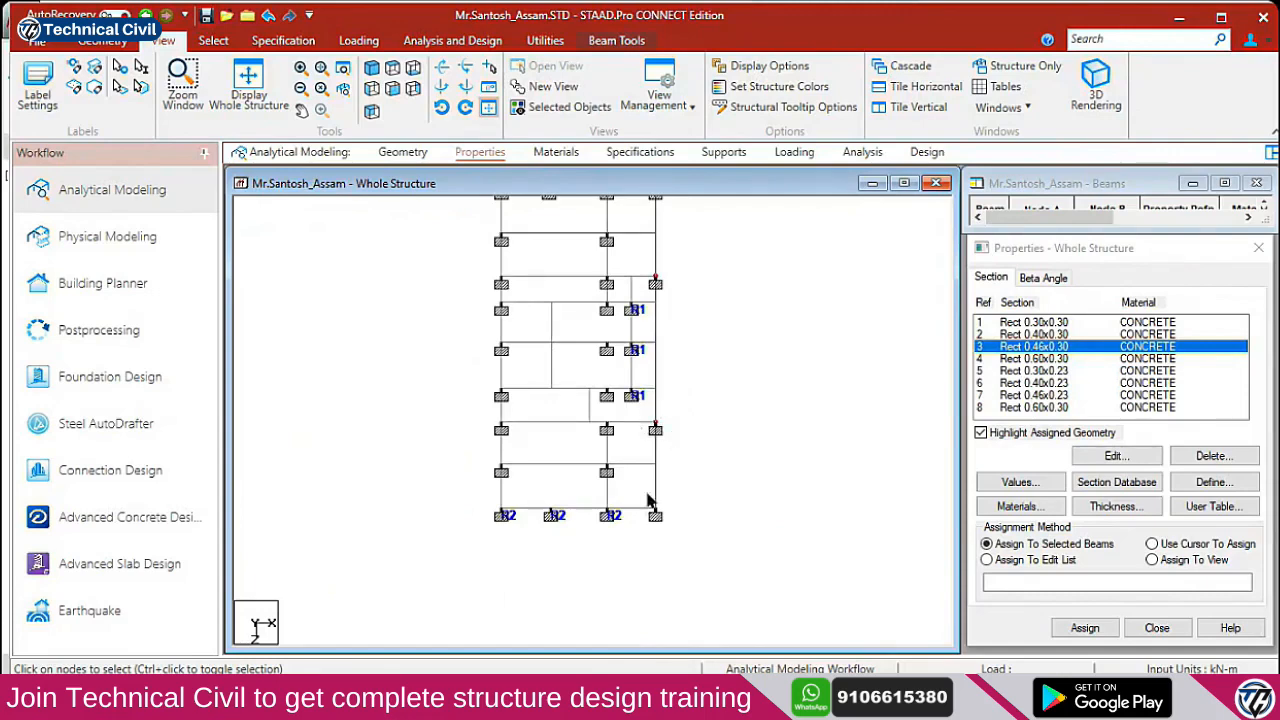
click(1086, 628)
click(1140, 491)
Assign section 4, Rect 0.60x0.30, to the fourteen columns on the left-edge and central column lines between the two end rows
scroll(651, 366, down, 2)
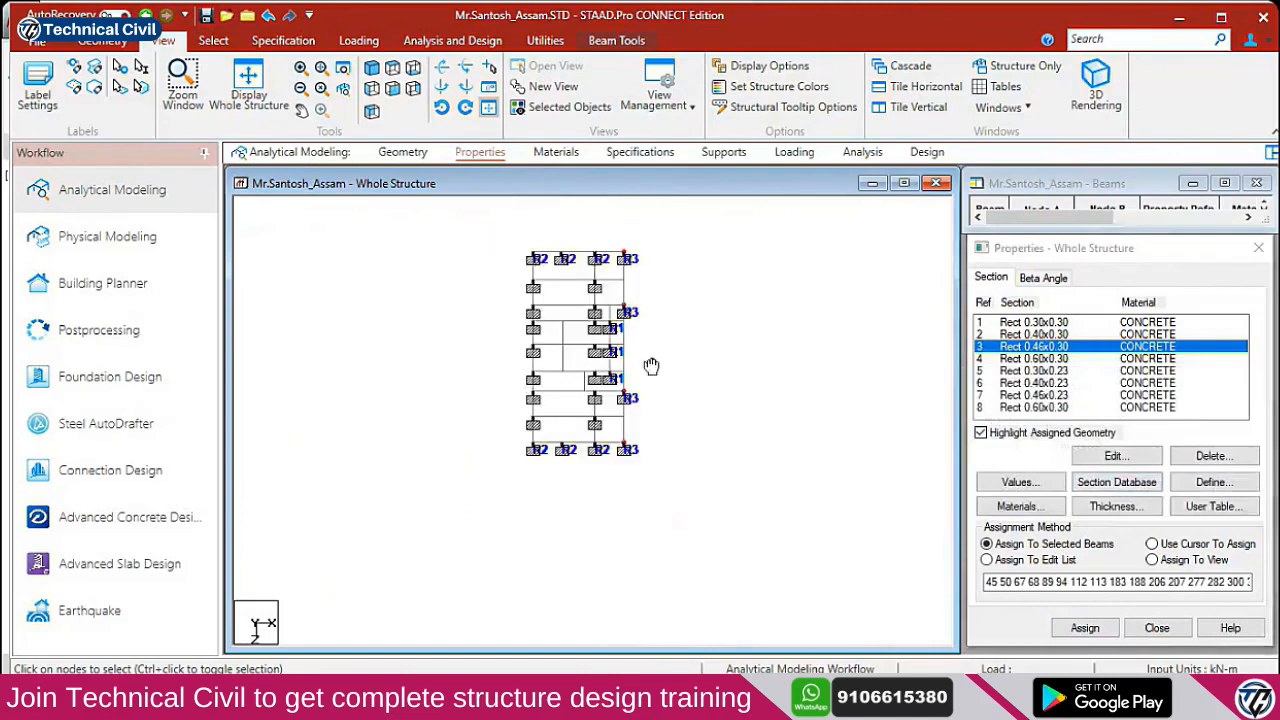
scroll(651, 366, up, 1)
click(1066, 359)
scroll(570, 320, up, 4)
mouse_move(563, 327)
middle_down()
mouse_move(557, 280)
mouse_move(553, 313)
middle_up()
scroll(540, 312, up, 1)
click(443, 326)
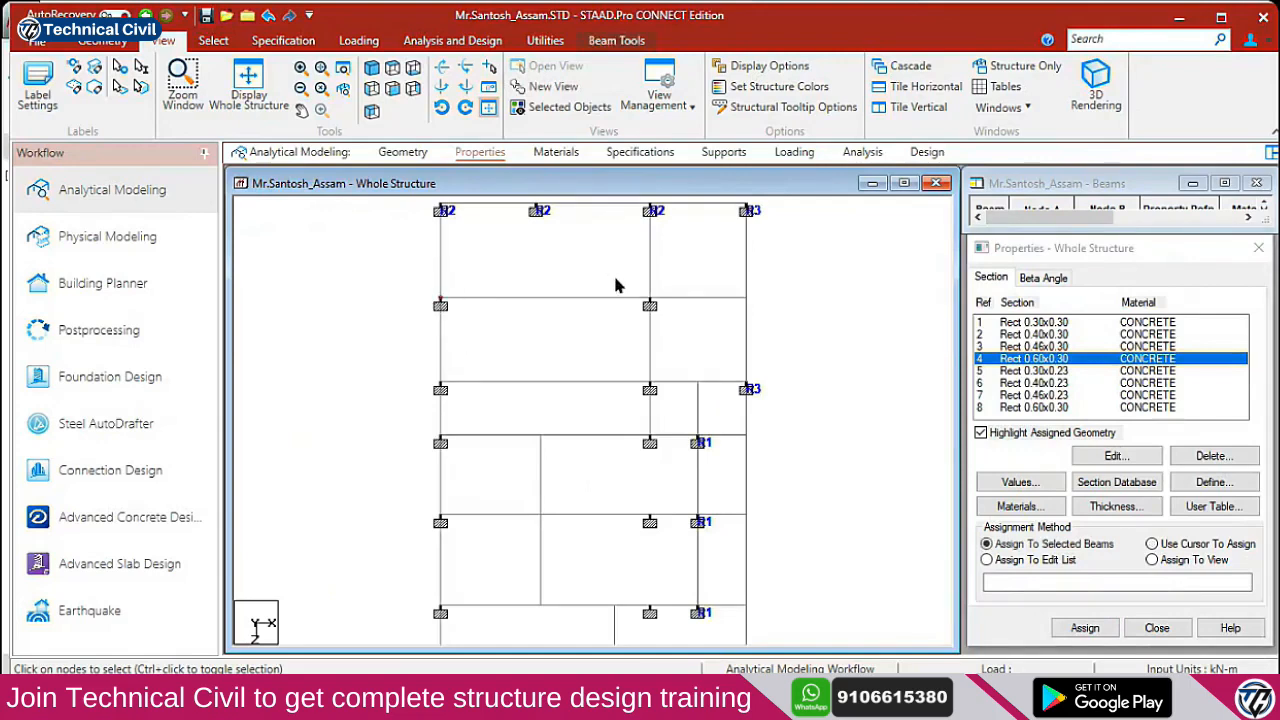
click(433, 373)
middle_drag(626, 569, 626, 426)
middle_drag(483, 484, 491, 403)
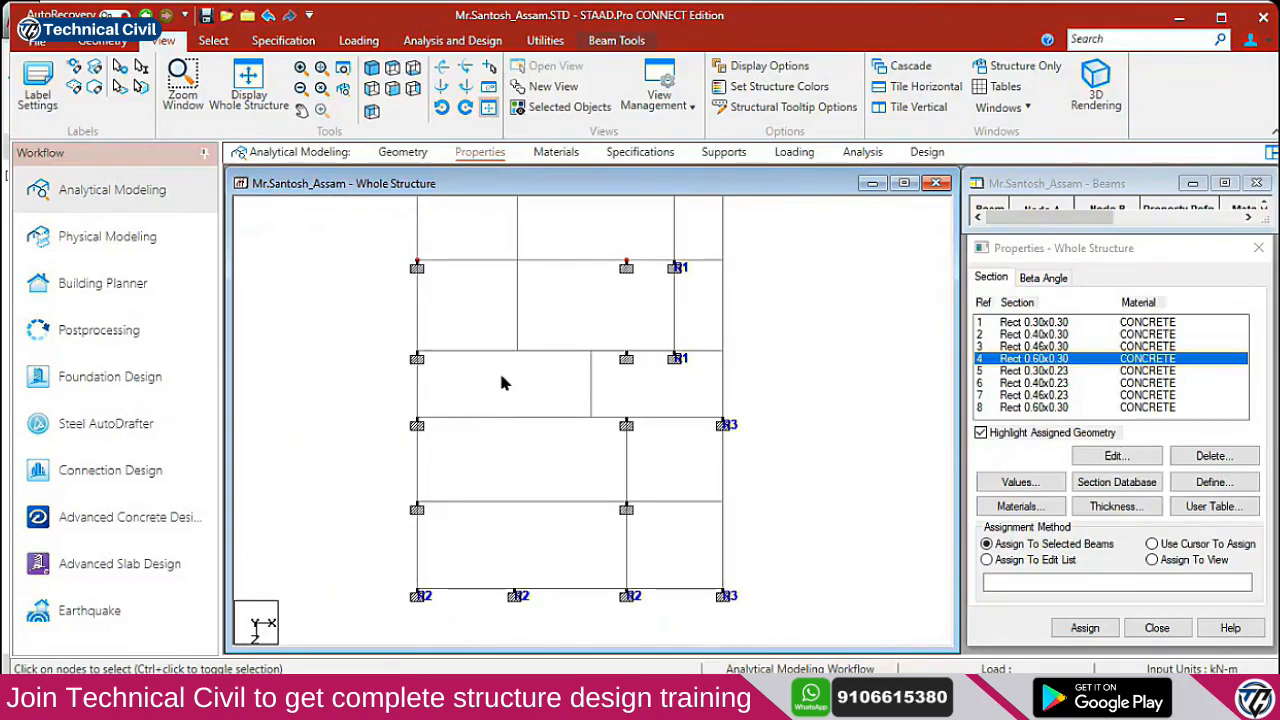
drag(389, 336, 455, 385)
drag(608, 336, 644, 382)
ctrl+click(597, 352)
mouse_move(615, 405)
mouse_down()
mouse_move(638, 441)
mouse_move(656, 528)
mouse_up()
scroll(677, 483, down, 3)
middle_drag(637, 417, 655, 565)
click(1084, 628)
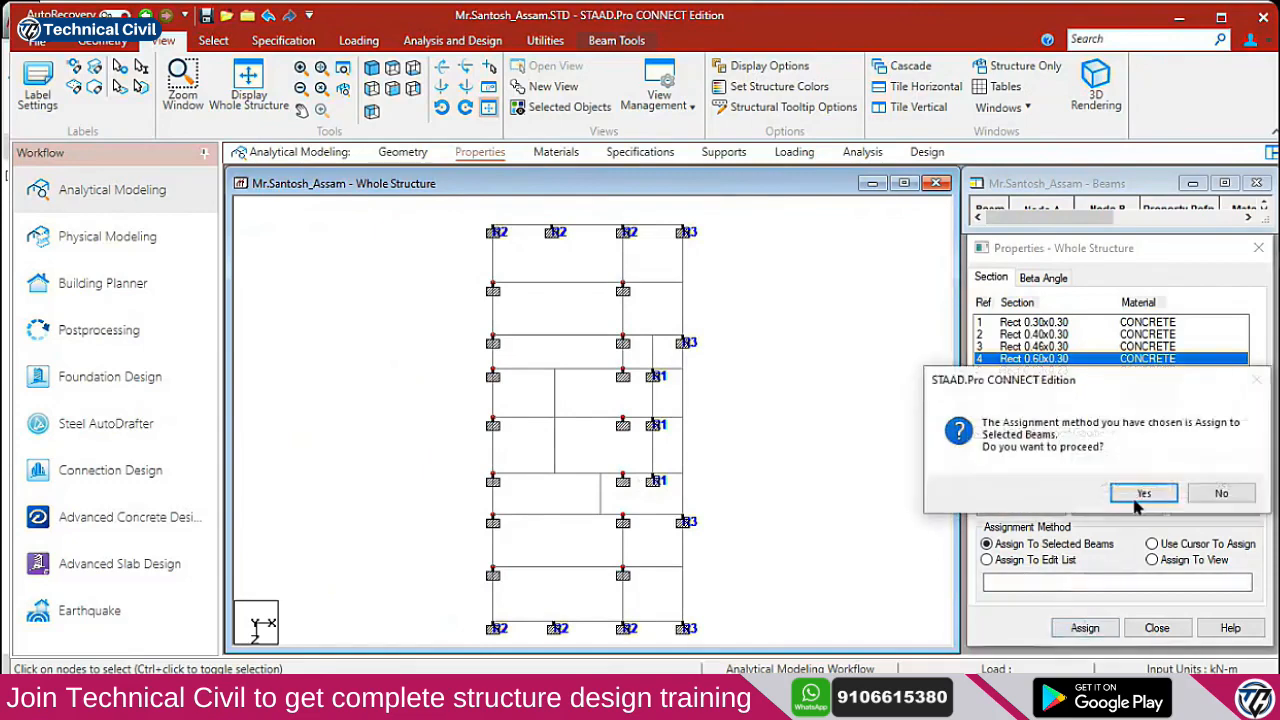
click(1134, 490)
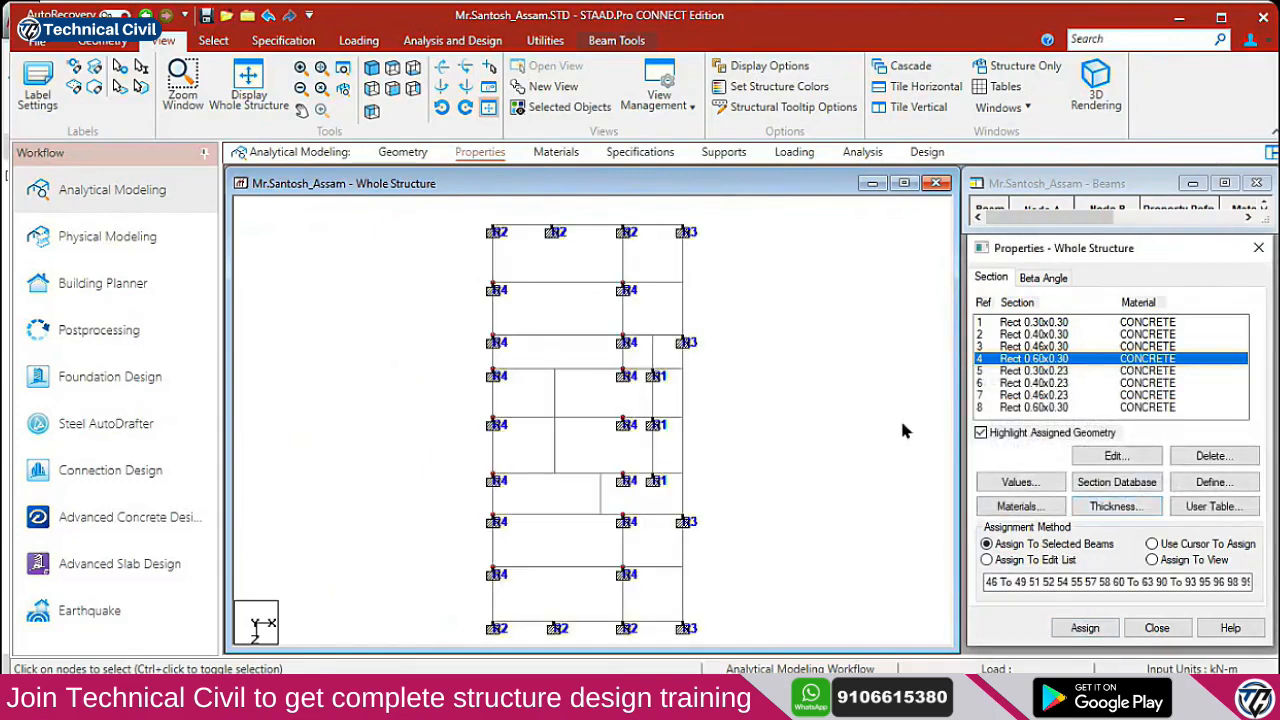
Assign section 8, Rect 0.60x0.30, to the seven horizontal beam lines spanning between the left-edge and central columns
click(1046, 371)
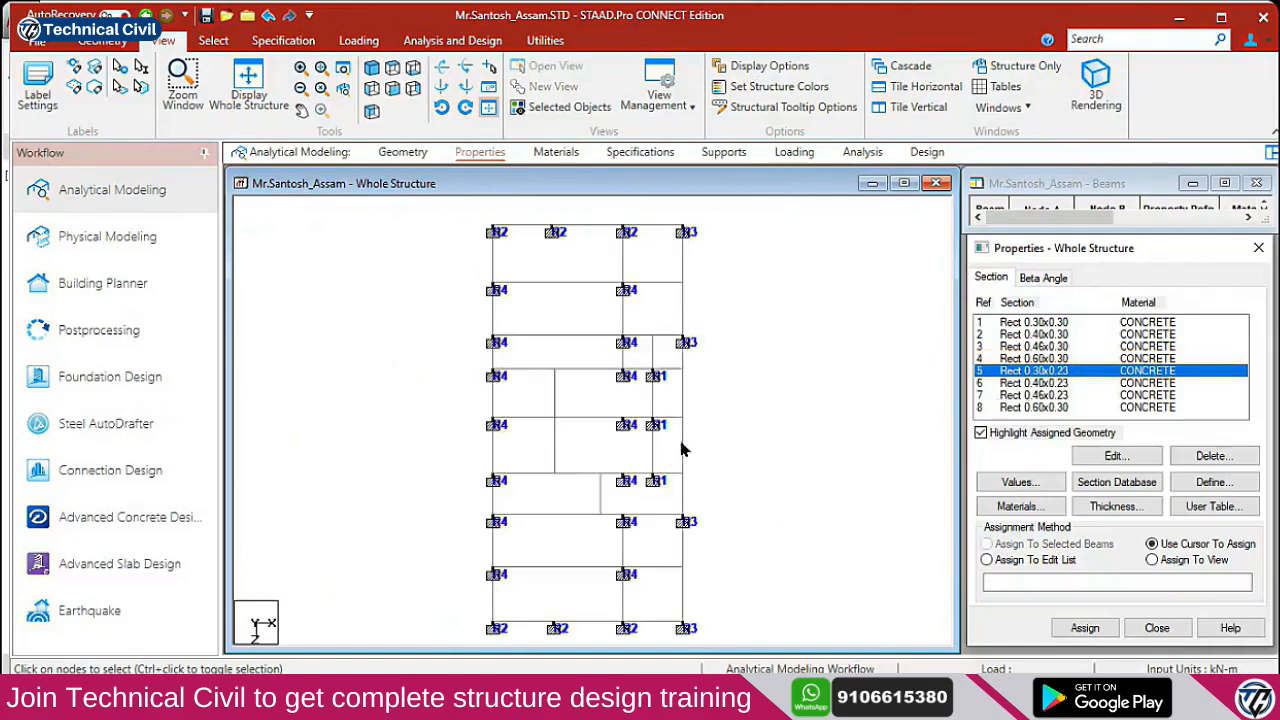
click(1040, 408)
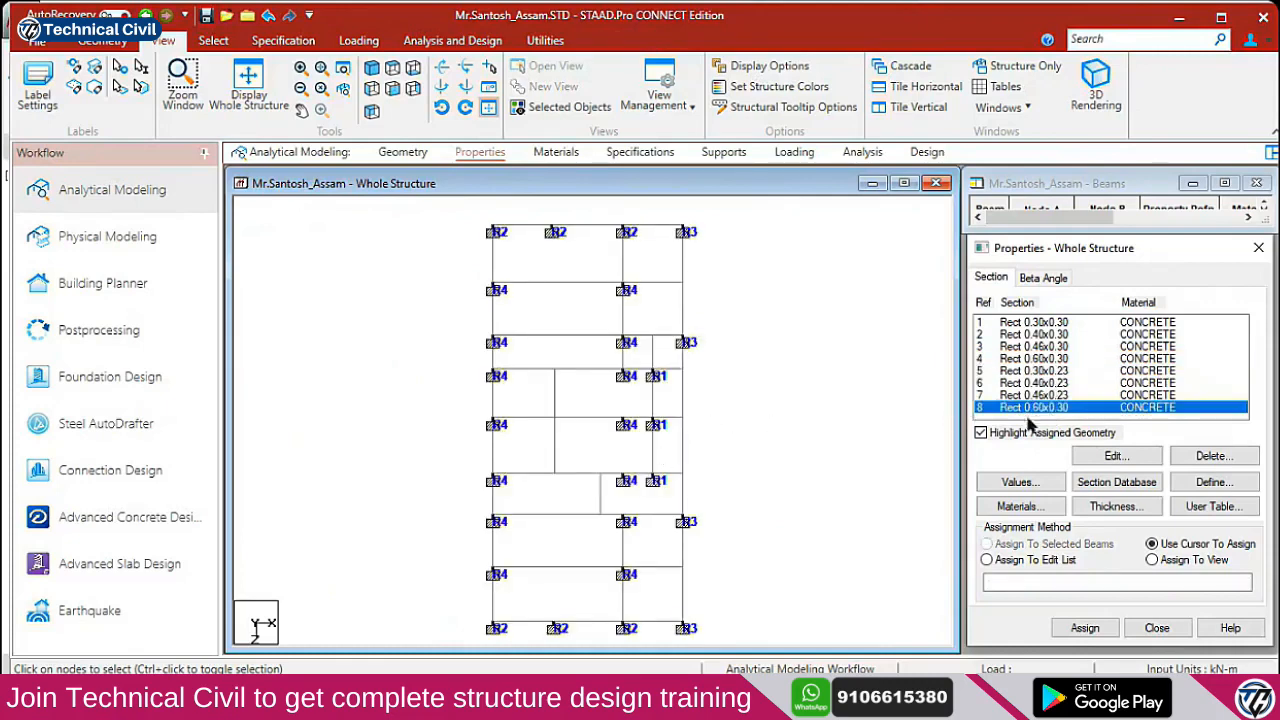
click(560, 287)
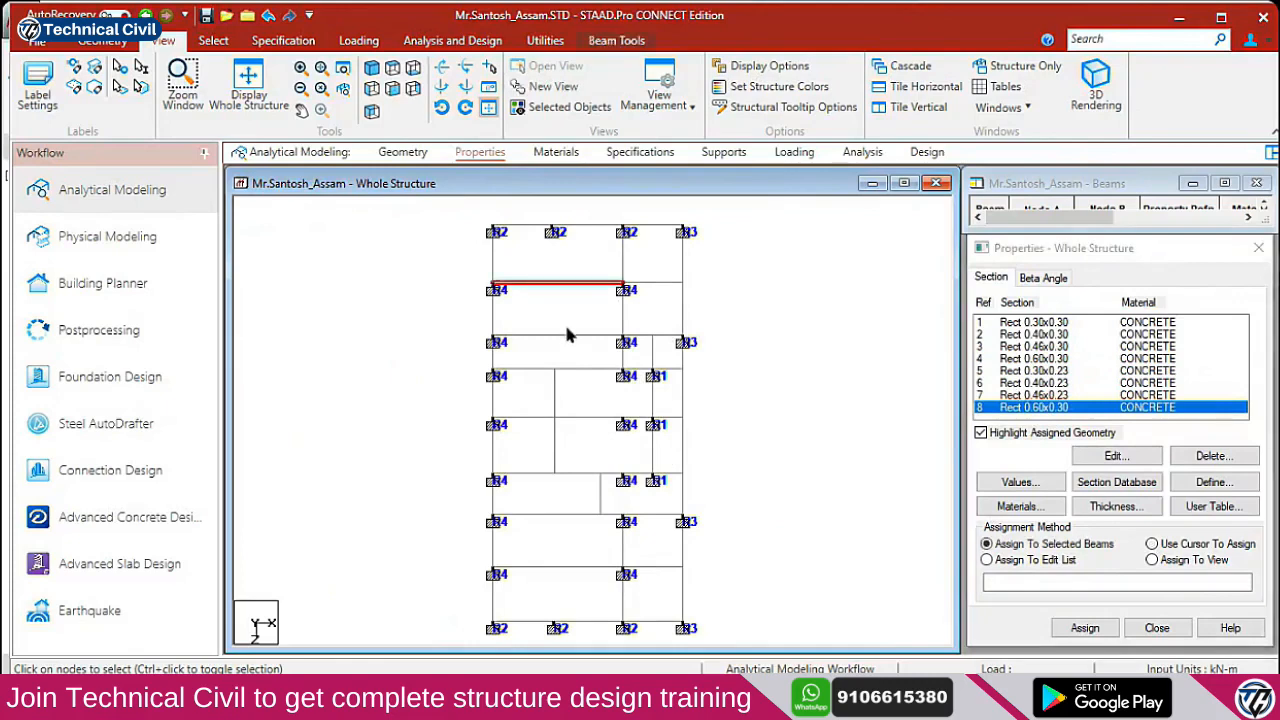
ctrl+click(567, 338)
ctrl+click(560, 370)
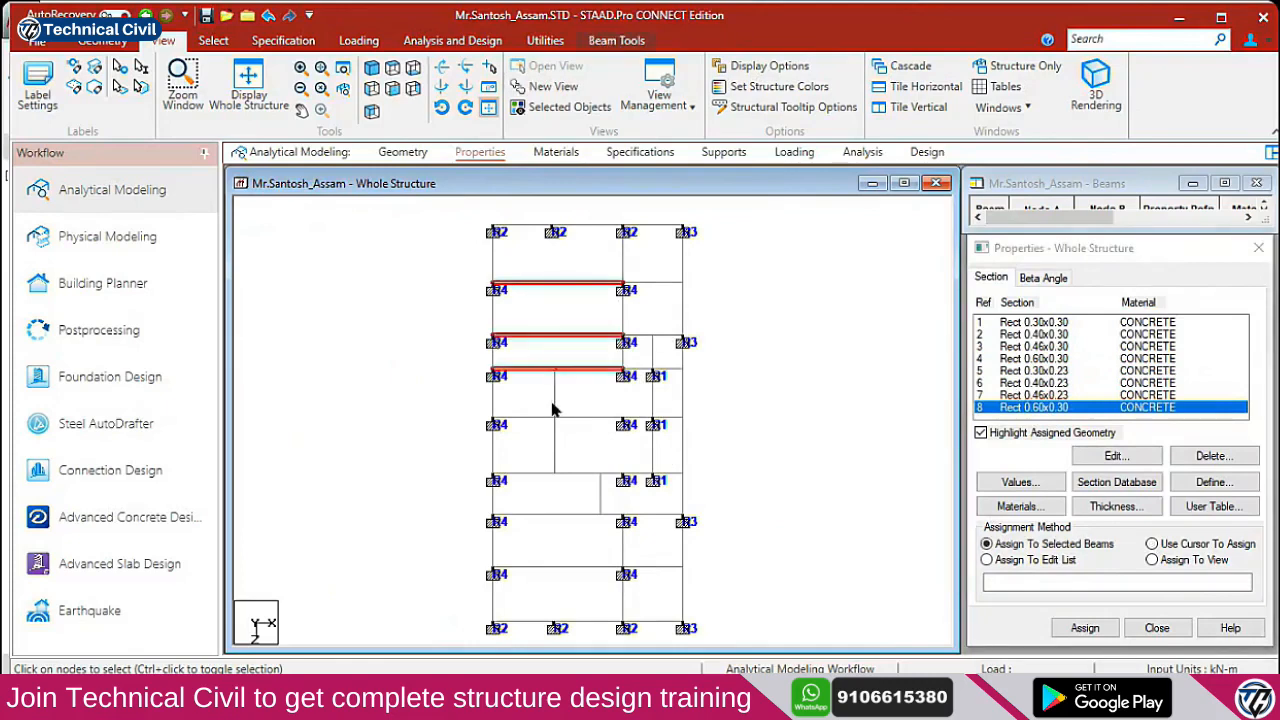
ctrl+click(533, 418)
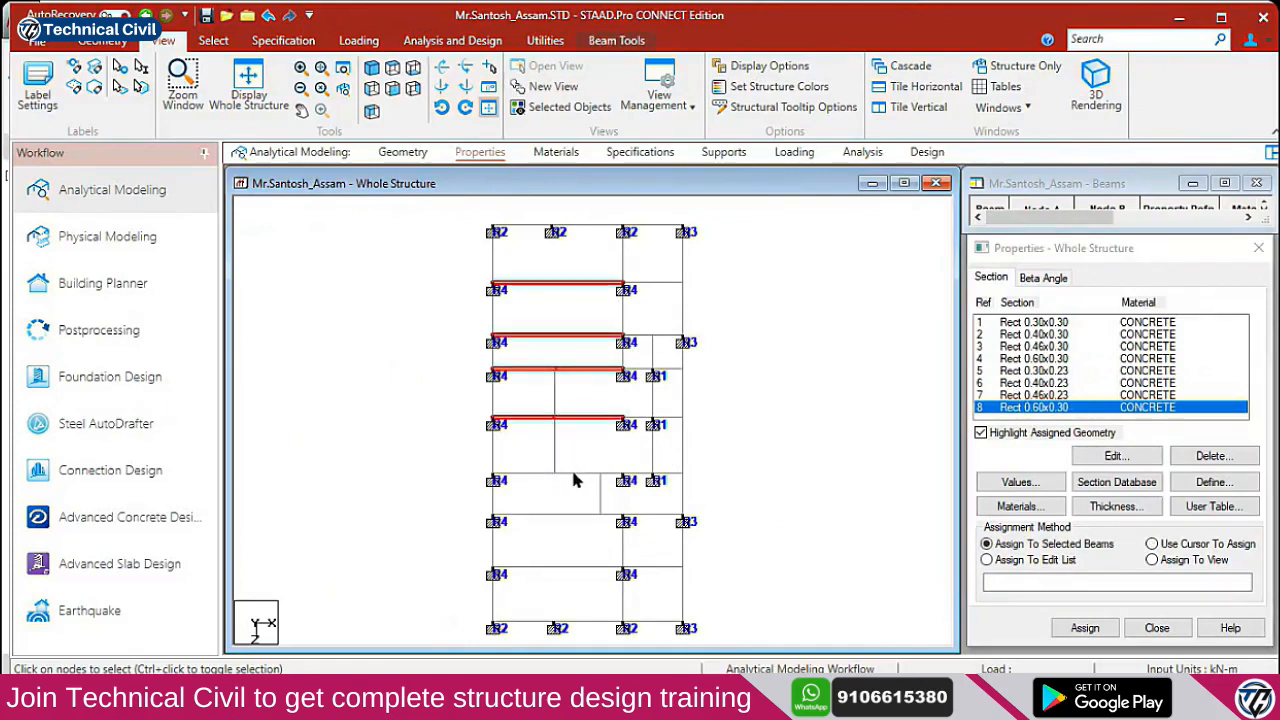
ctrl+click(548, 474)
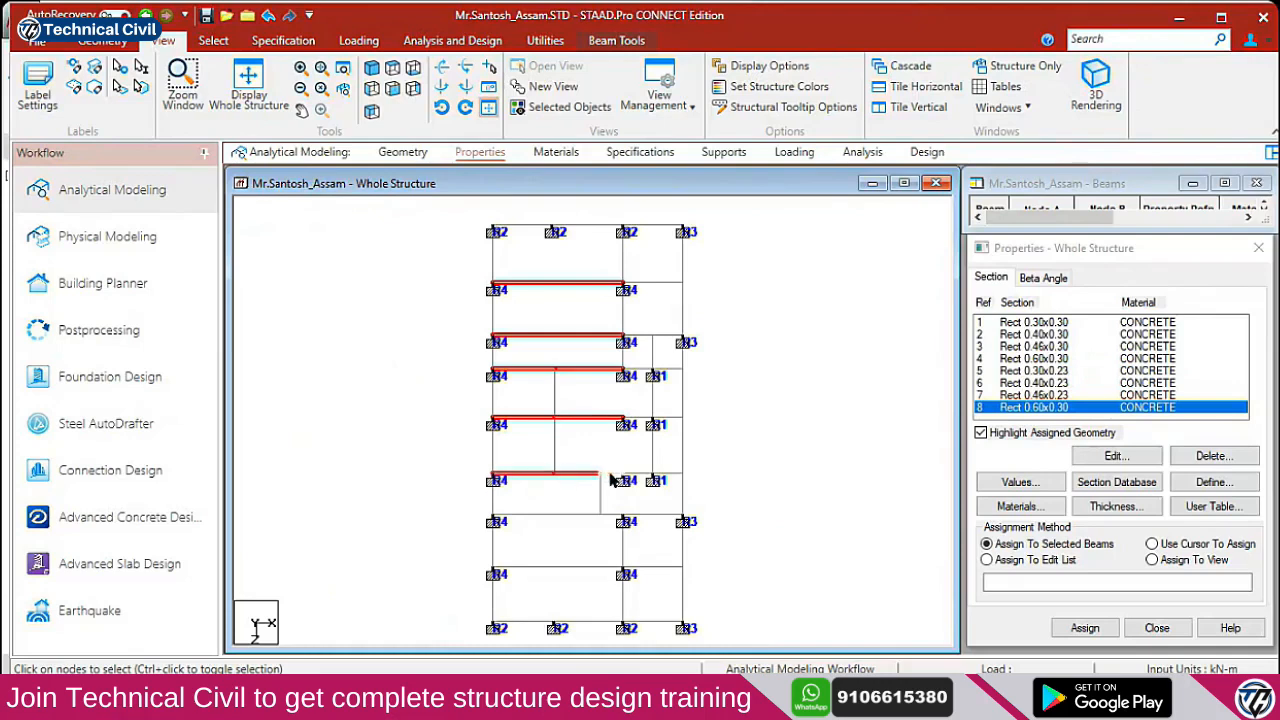
ctrl+click(562, 516)
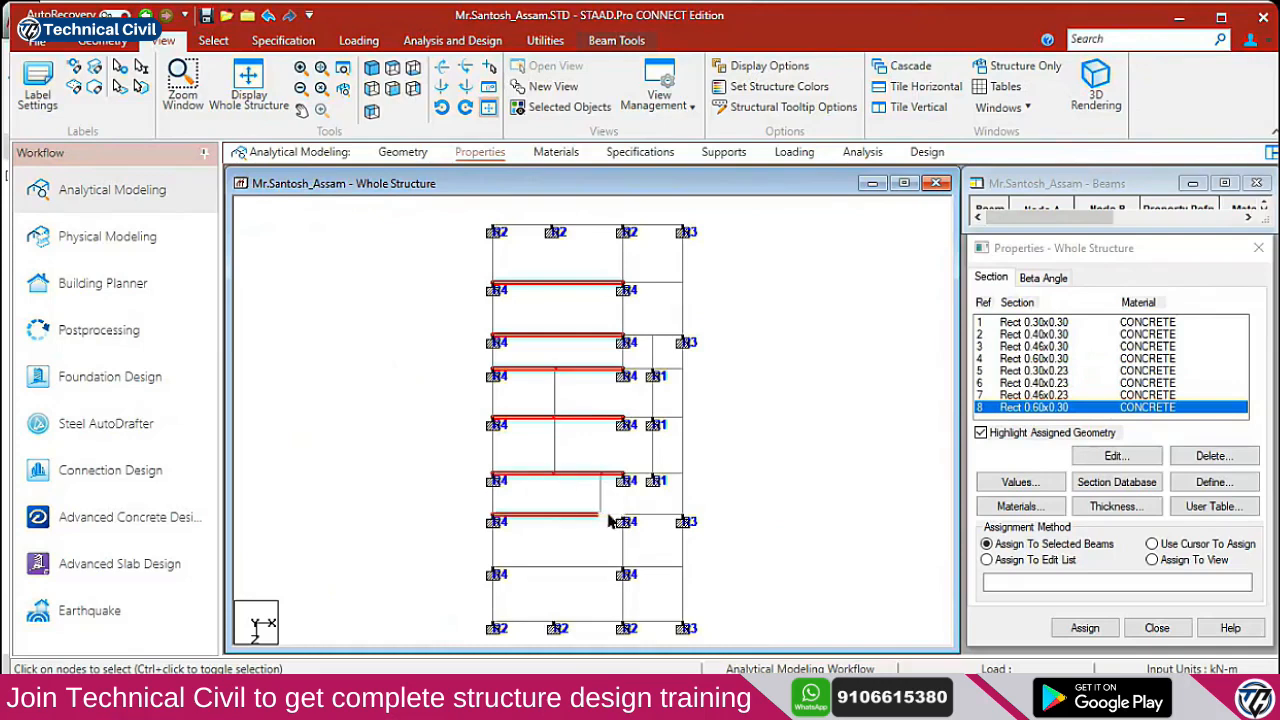
ctrl+click(577, 570)
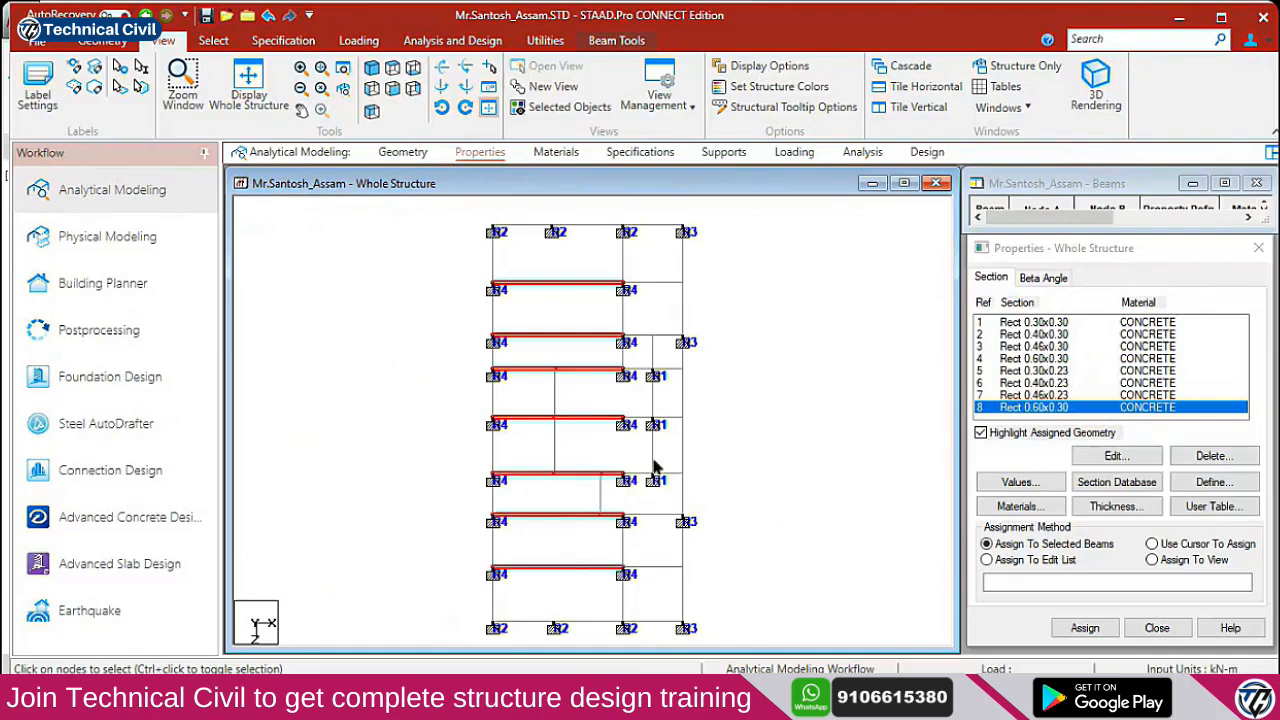
scroll(538, 453, down, 2)
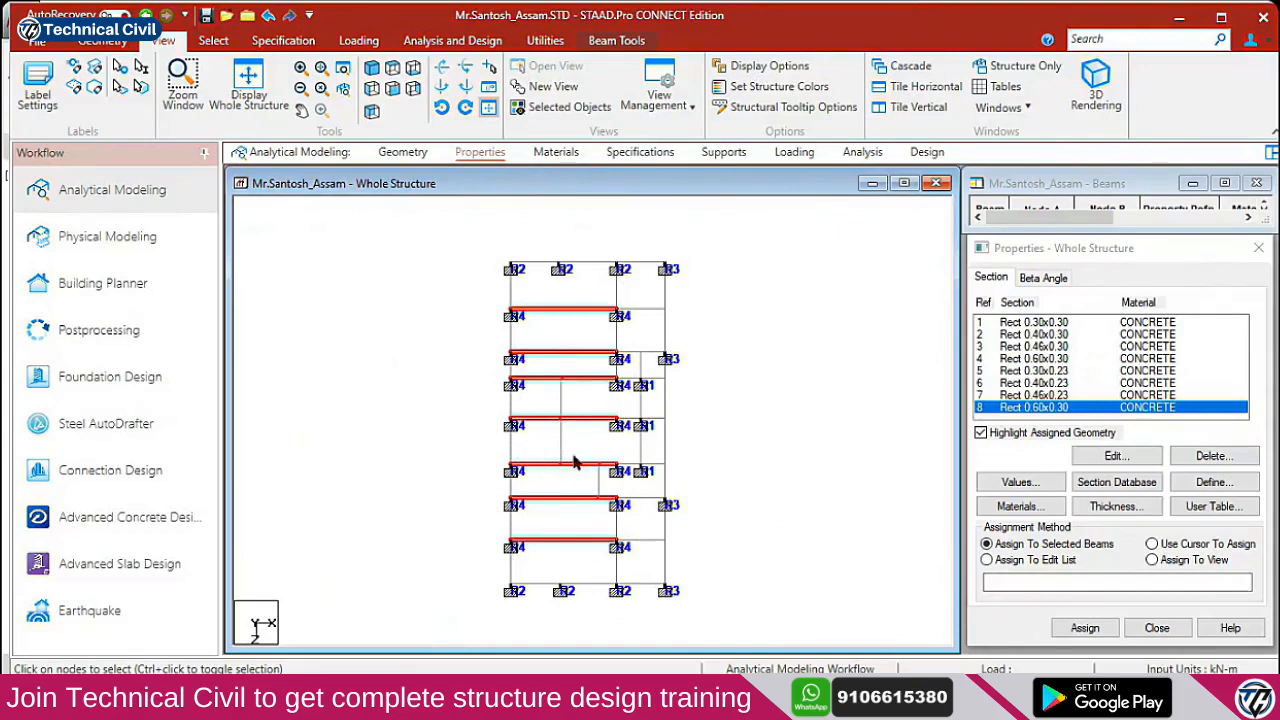
click(1085, 627)
click(1143, 494)
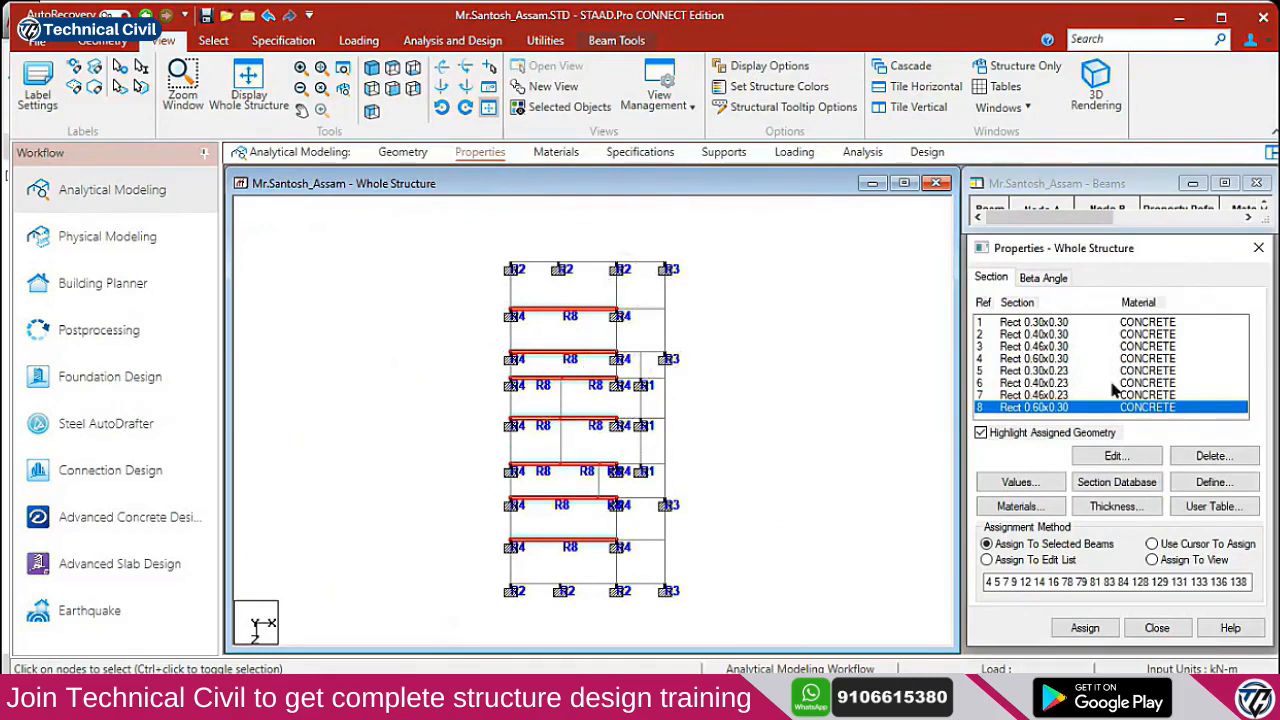
Assign the Rect 0.46x0.23 section to the beams linking the R3 columns in the plan's upper and lower right-edge bays
click(1048, 395)
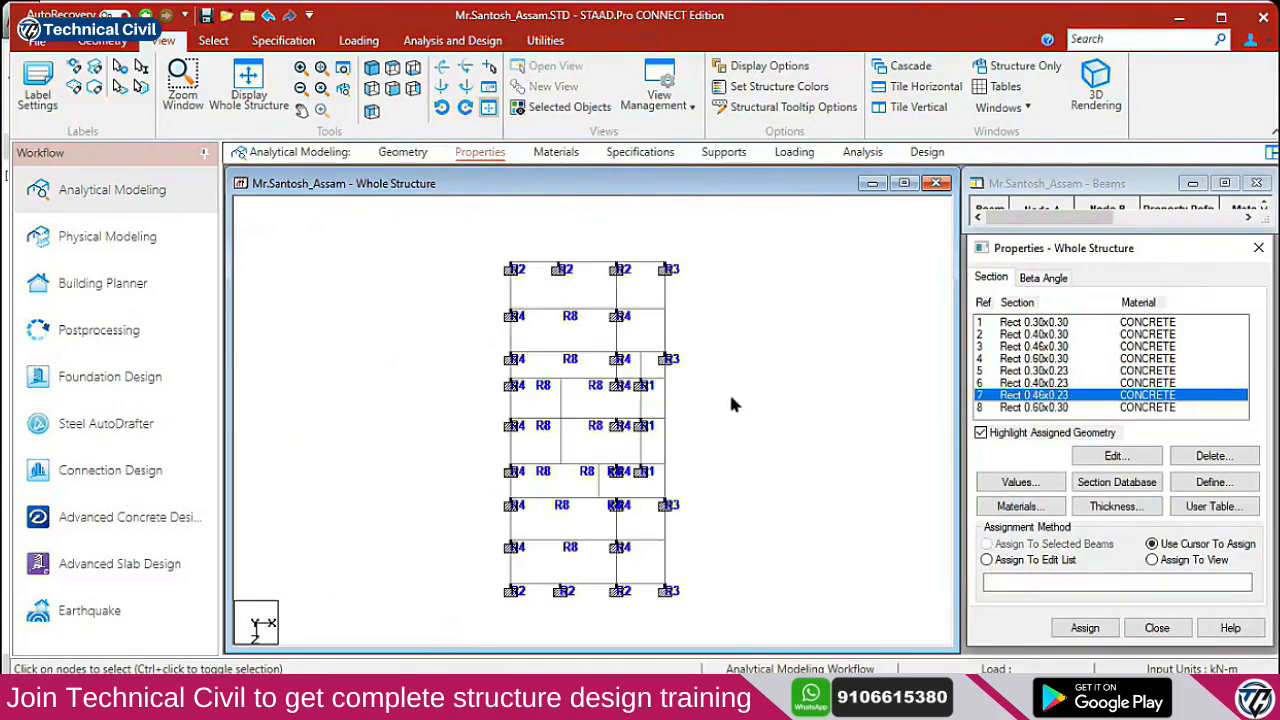
click(664, 314)
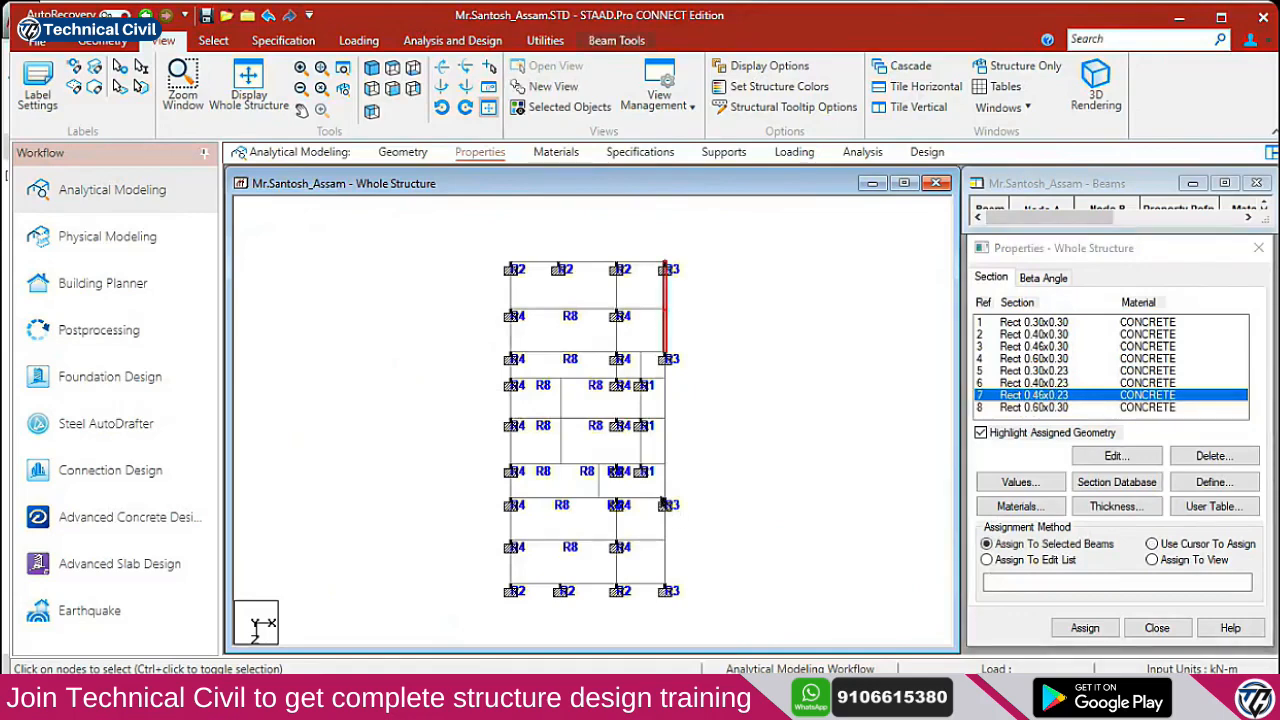
ctrl+click(665, 550)
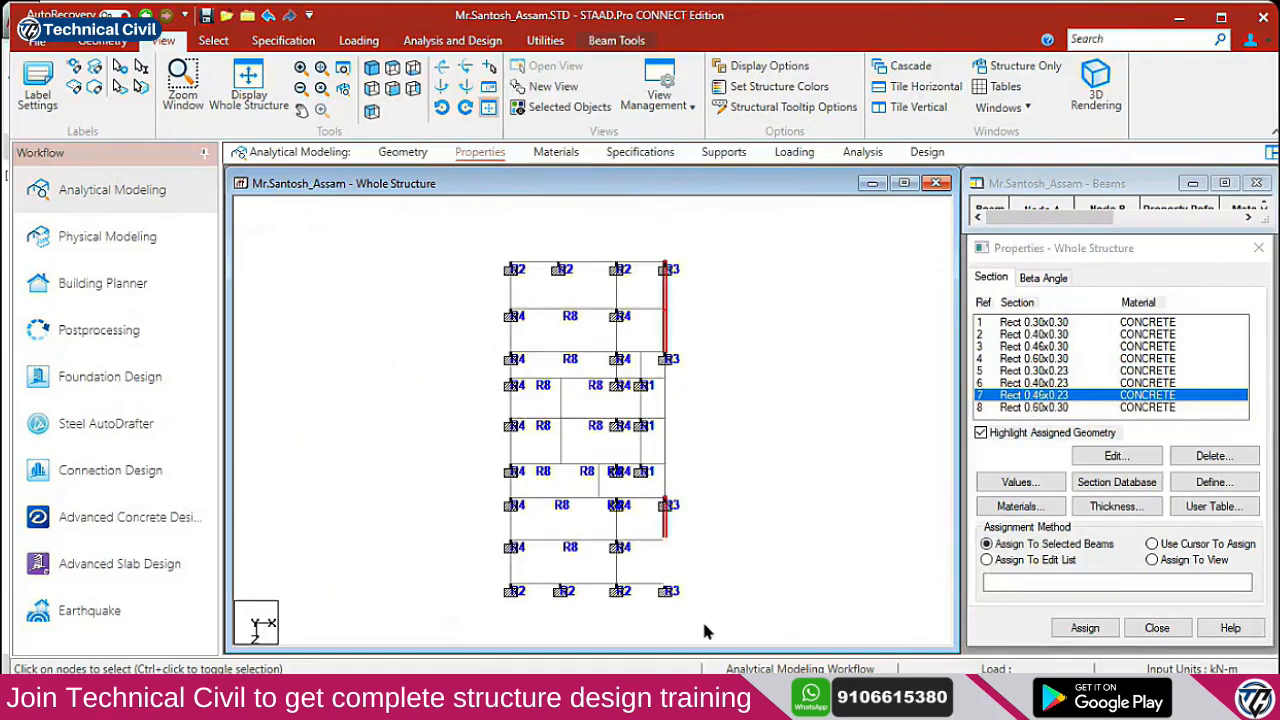
click(1085, 628)
click(1148, 492)
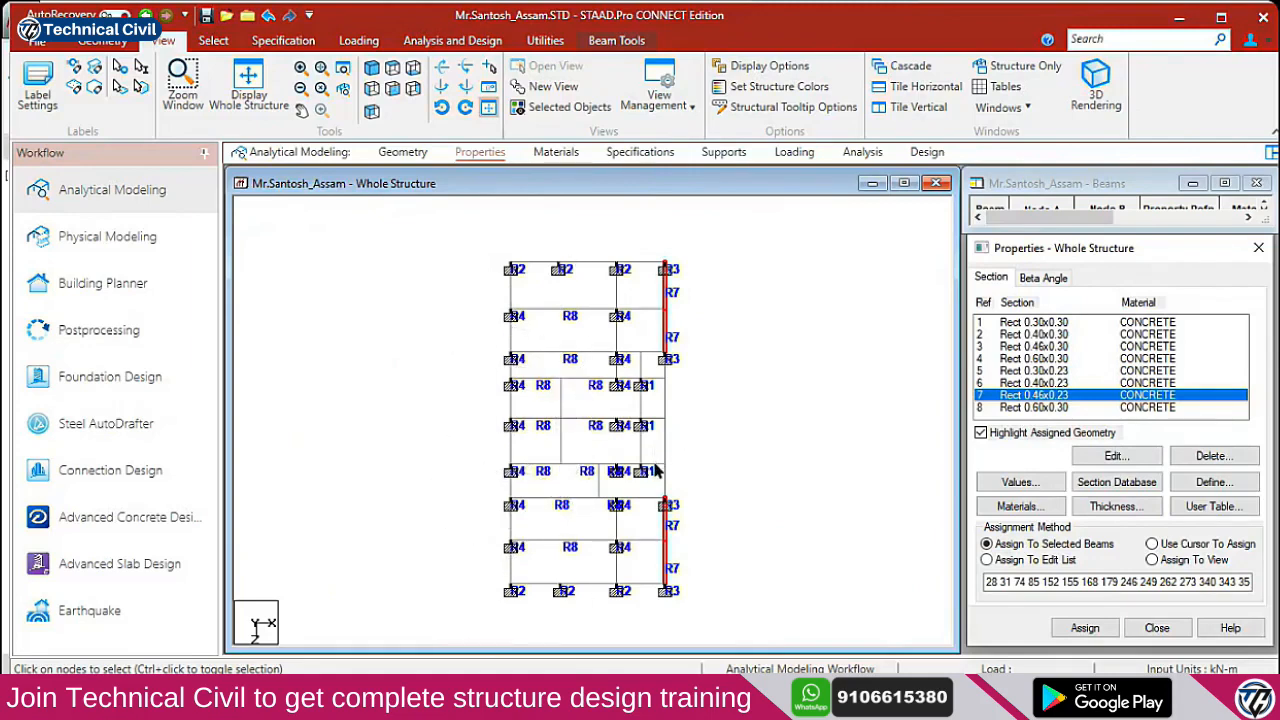
Inspect the beam layout around the R1 columns and highlight the members using the Rect 0.30x0.30 section
scroll(665, 490, up, 5)
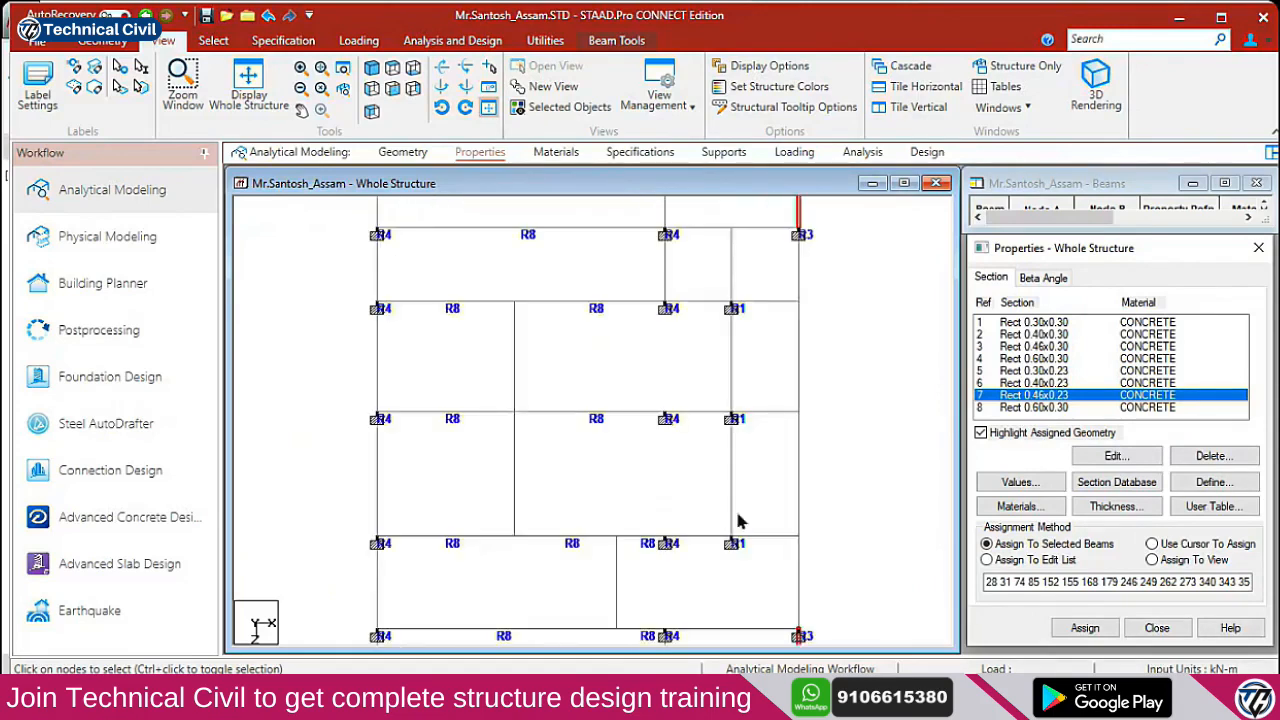
scroll(712, 513, up, 1)
middle_drag(757, 523, 665, 538)
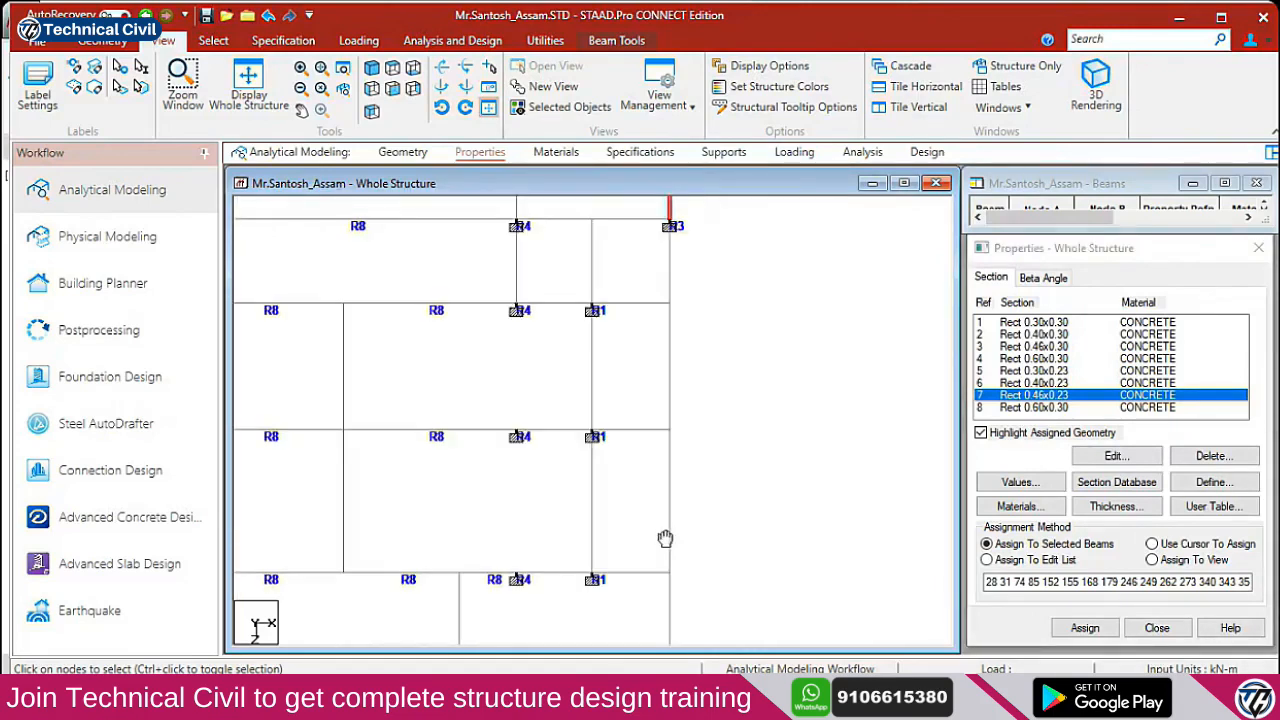
click(574, 437)
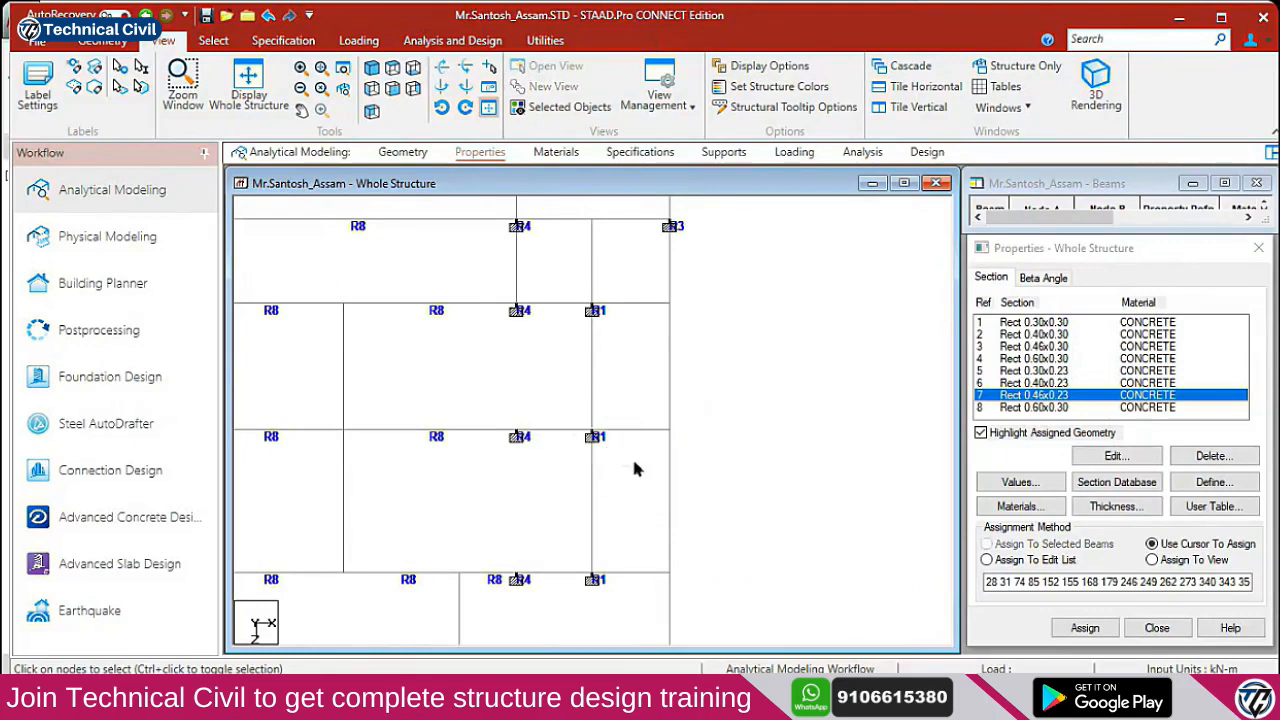
click(568, 443)
click(1052, 326)
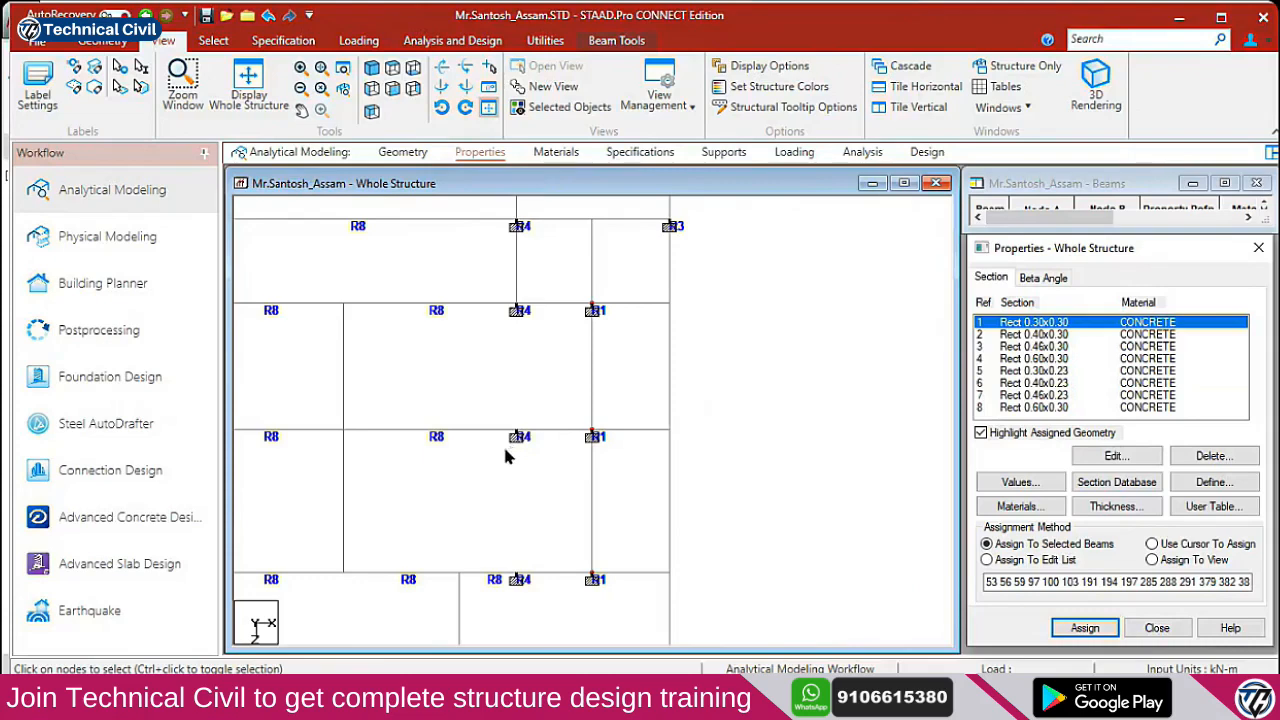
click(594, 456)
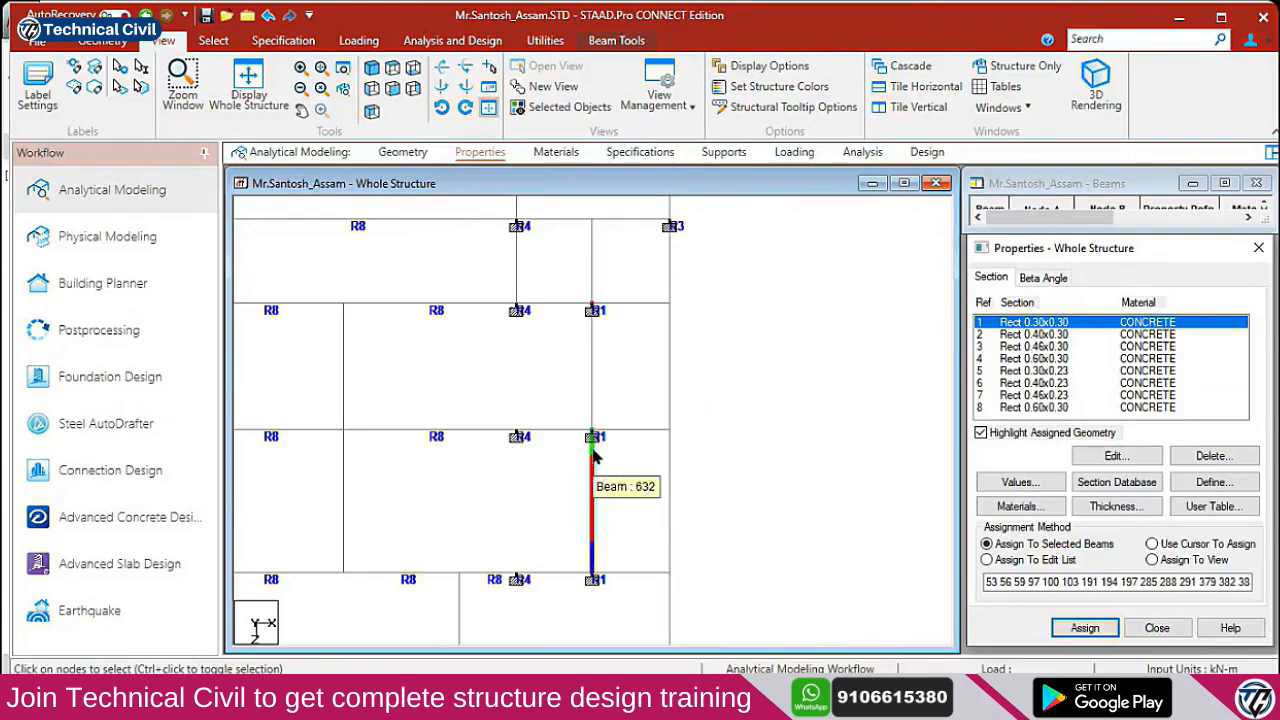
click(570, 436)
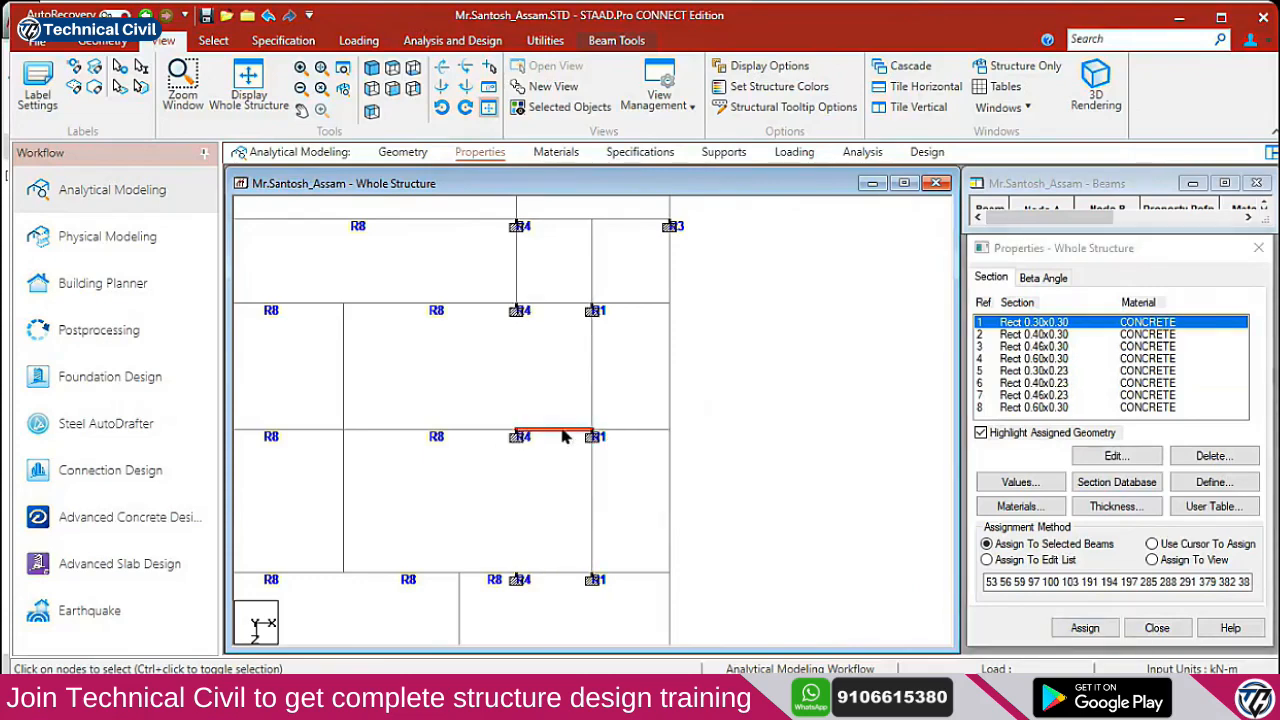
ctrl+click(645, 430)
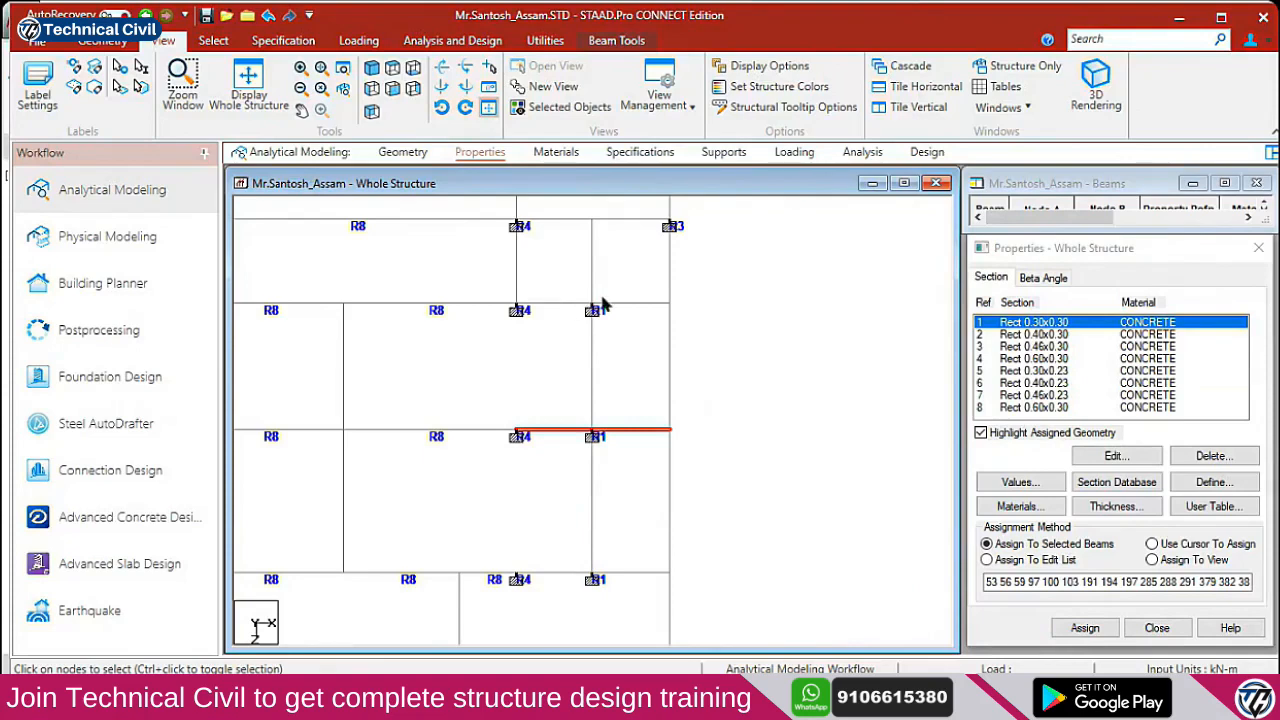
ctrl+click(615, 303)
ctrl+click(558, 303)
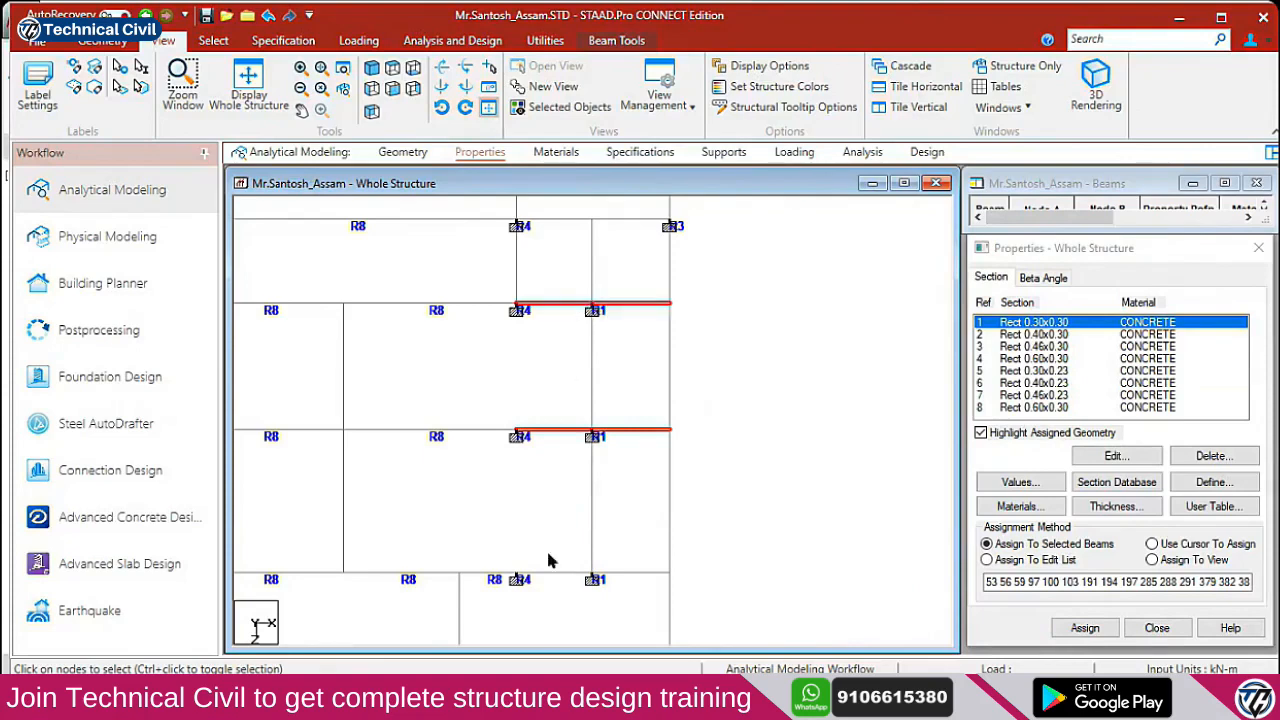
ctrl+click(552, 573)
ctrl+click(634, 573)
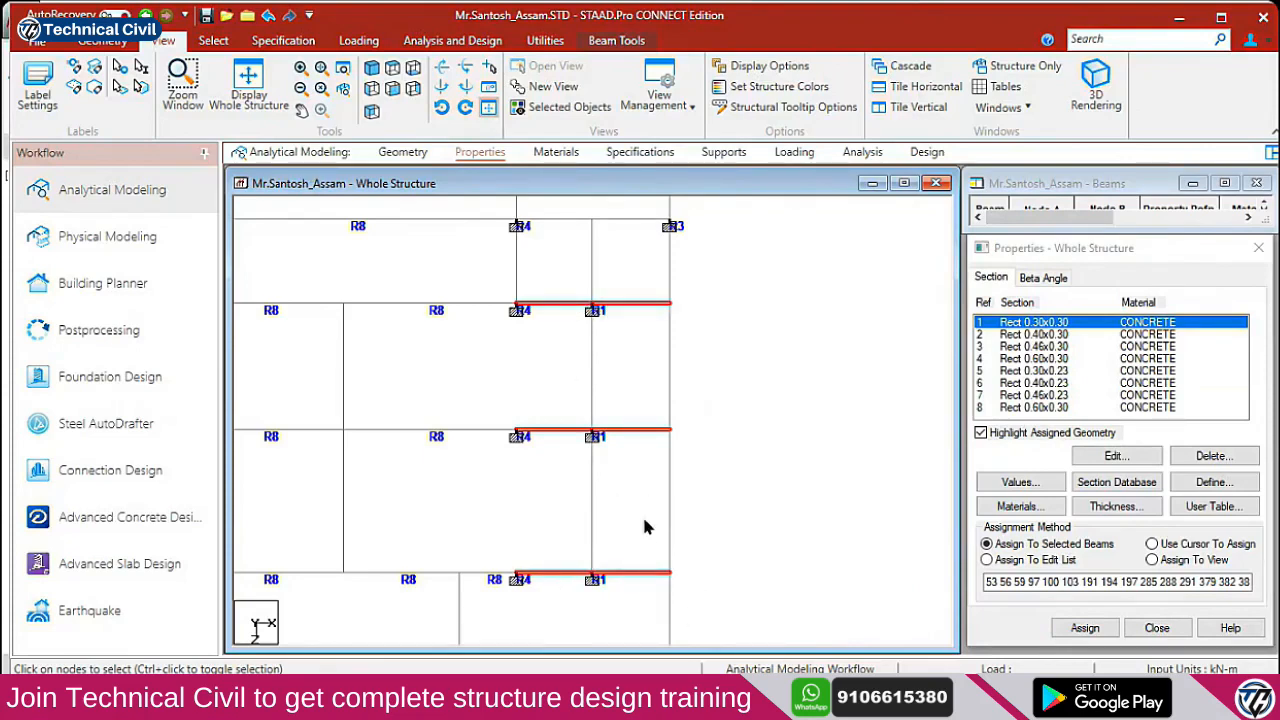
scroll(646, 527, down, 5)
middle_drag(479, 496, 584, 497)
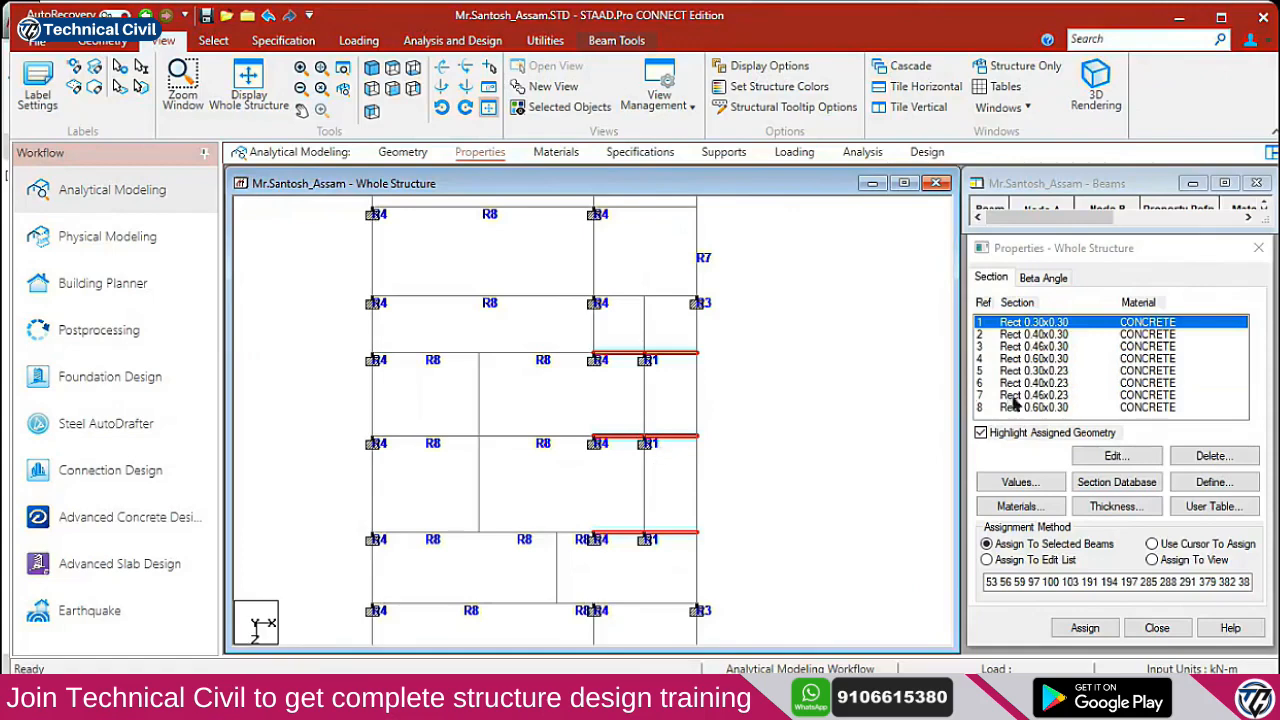
Assign the Rect 0.40x0.23 section to the six short beams running from the R4 columns through the R1 columns to the plan's right edge
click(1040, 385)
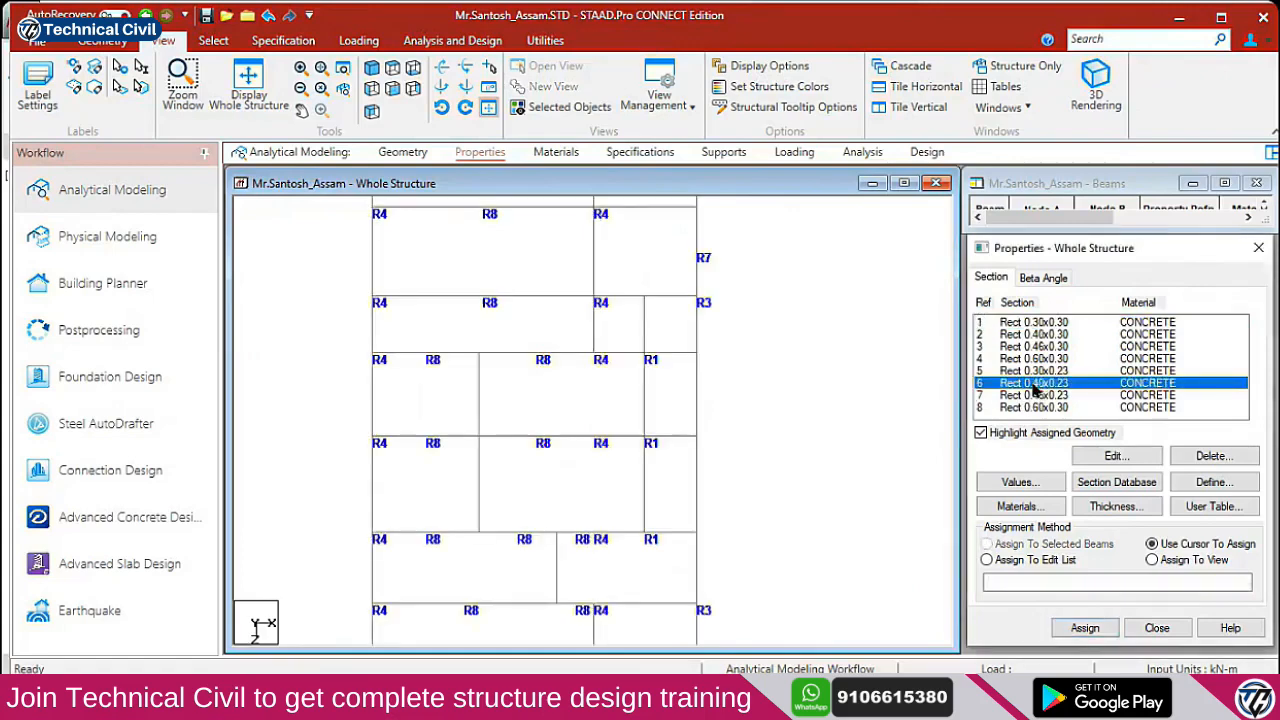
click(614, 354)
ctrl+click(680, 353)
ctrl+click(622, 437)
ctrl+click(672, 437)
ctrl+click(627, 535)
ctrl+click(686, 535)
click(1085, 628)
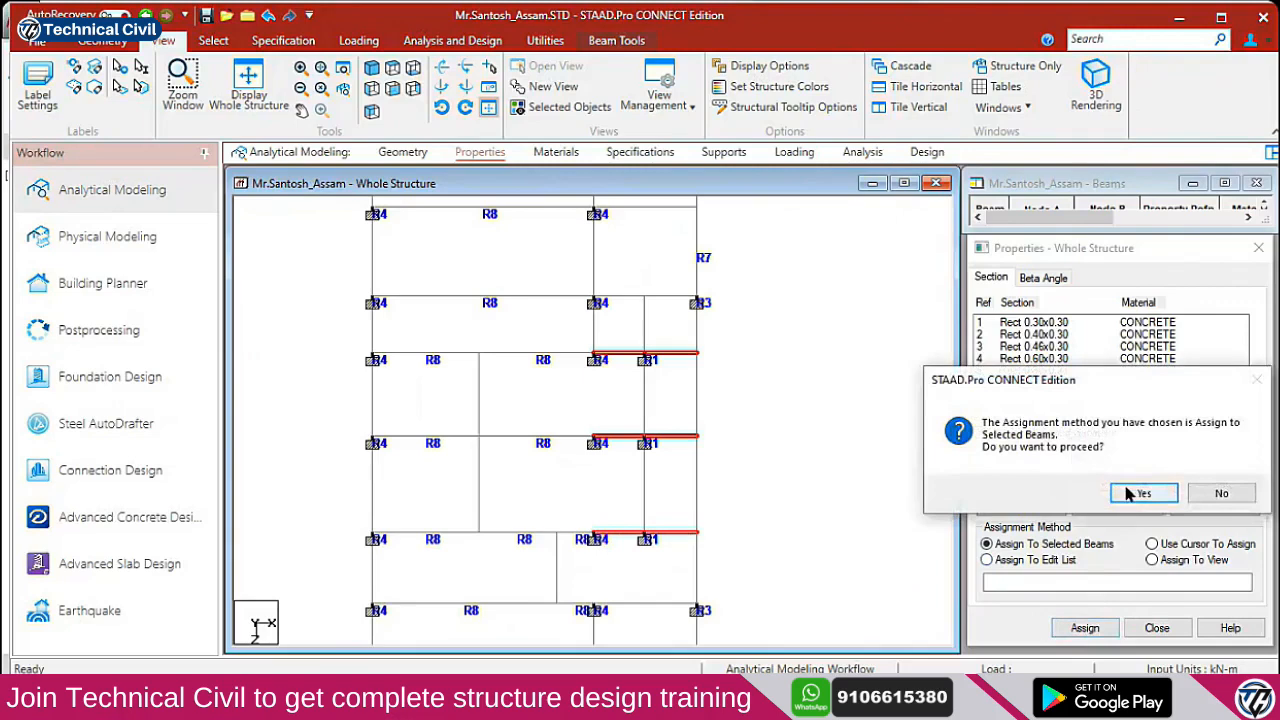
click(1141, 493)
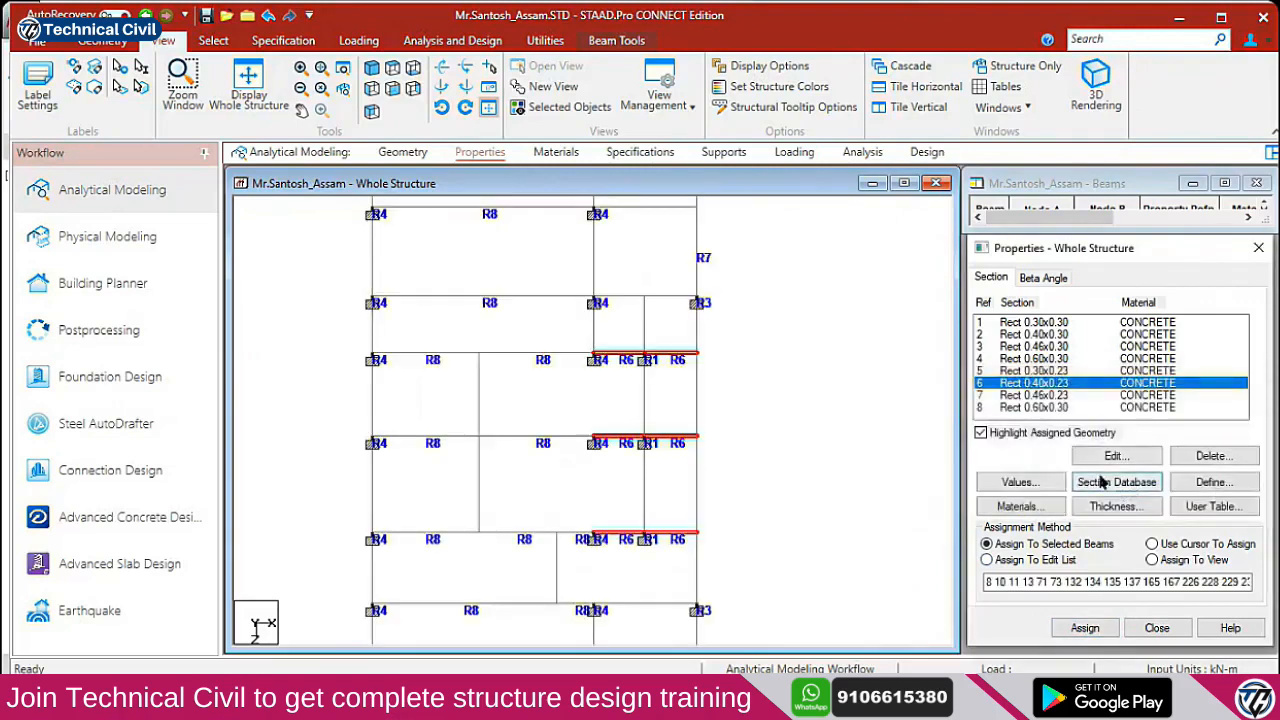
Set the ZD width of beam section 6 to 0.3 m and clear the beam selection
double_click(1040, 383)
double_click(828, 393)
text(0.3)
click(665, 576)
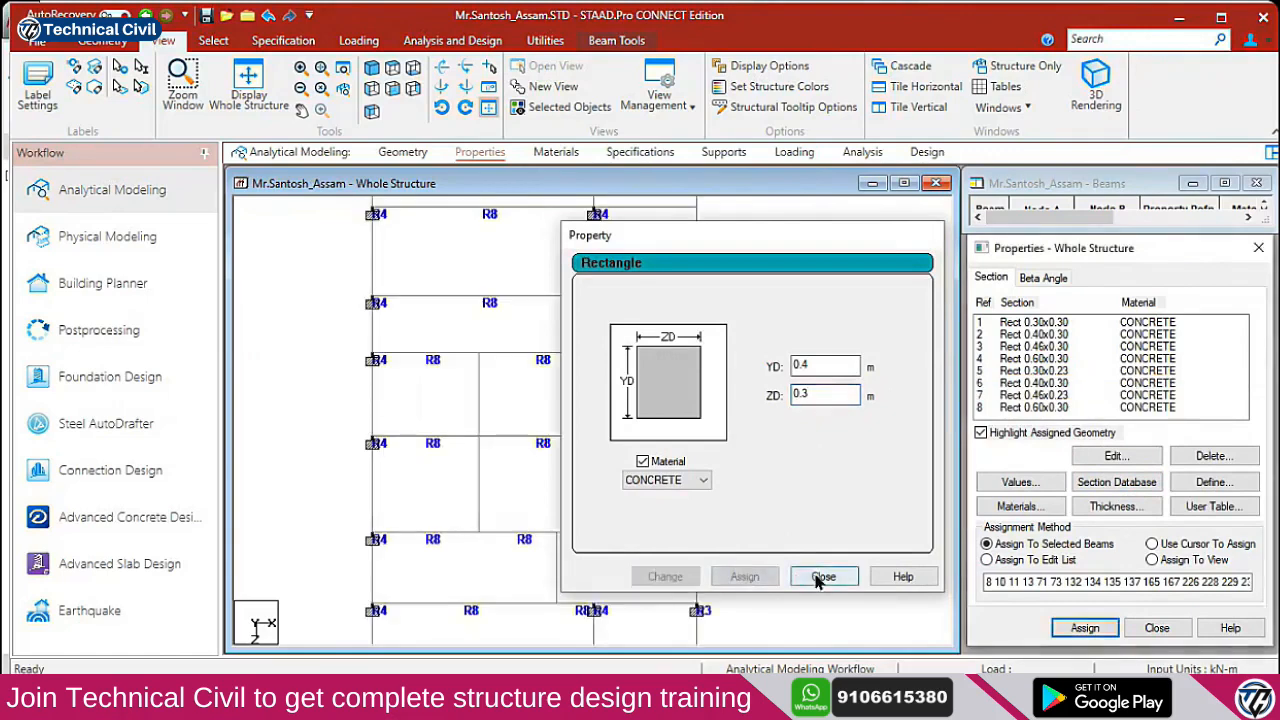
click(823, 576)
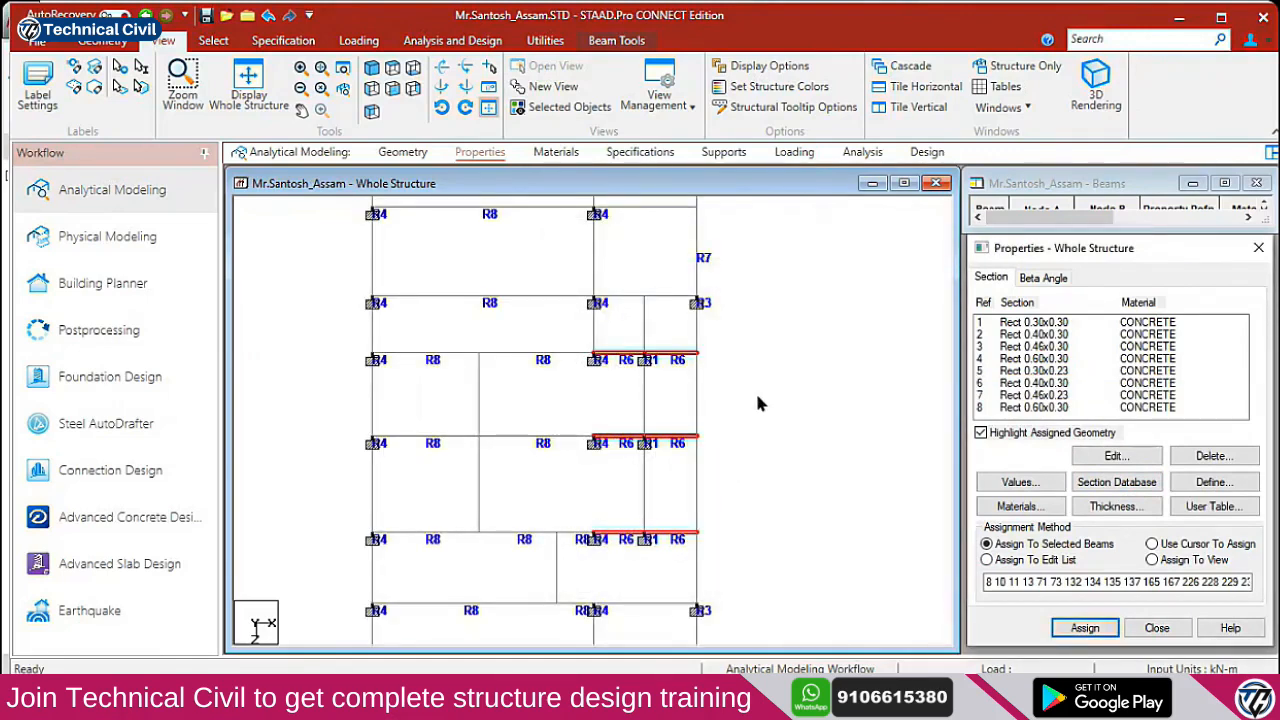
click(732, 467)
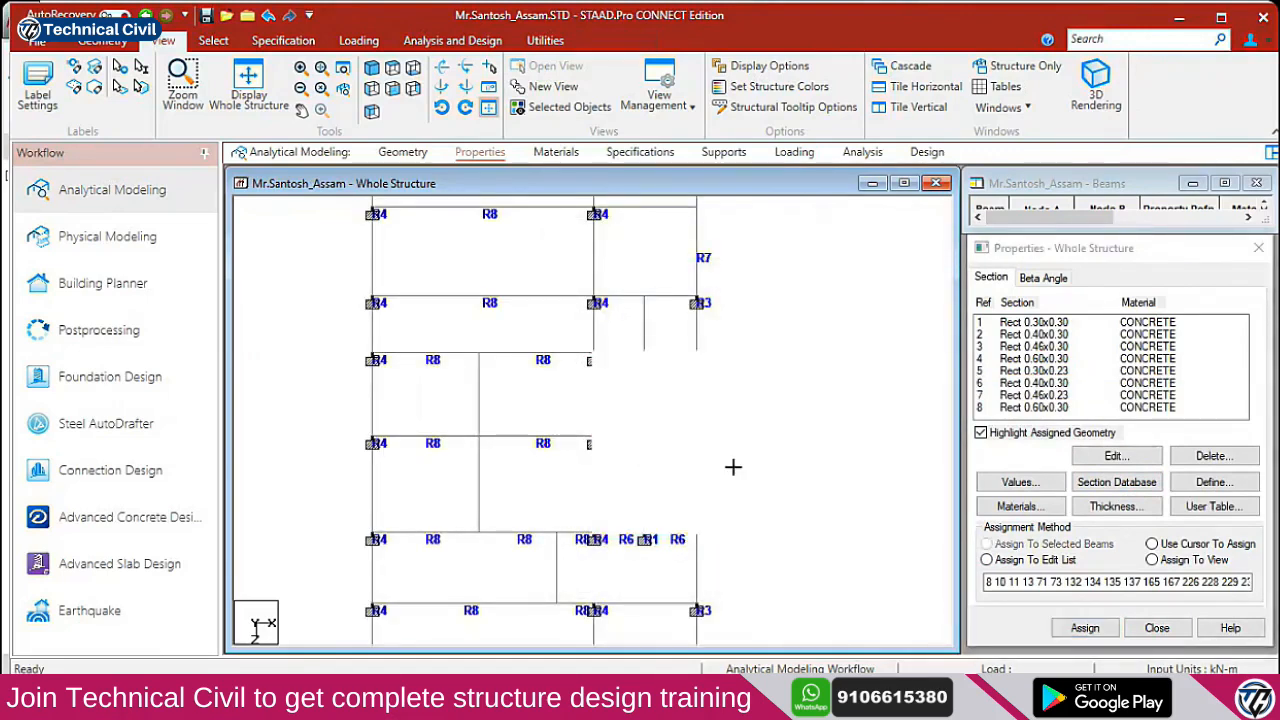
Examine where each defined column and beam section is used in the plan by highlighting its assigned members
scroll(753, 450, down, 3)
scroll(660, 440, down, 2)
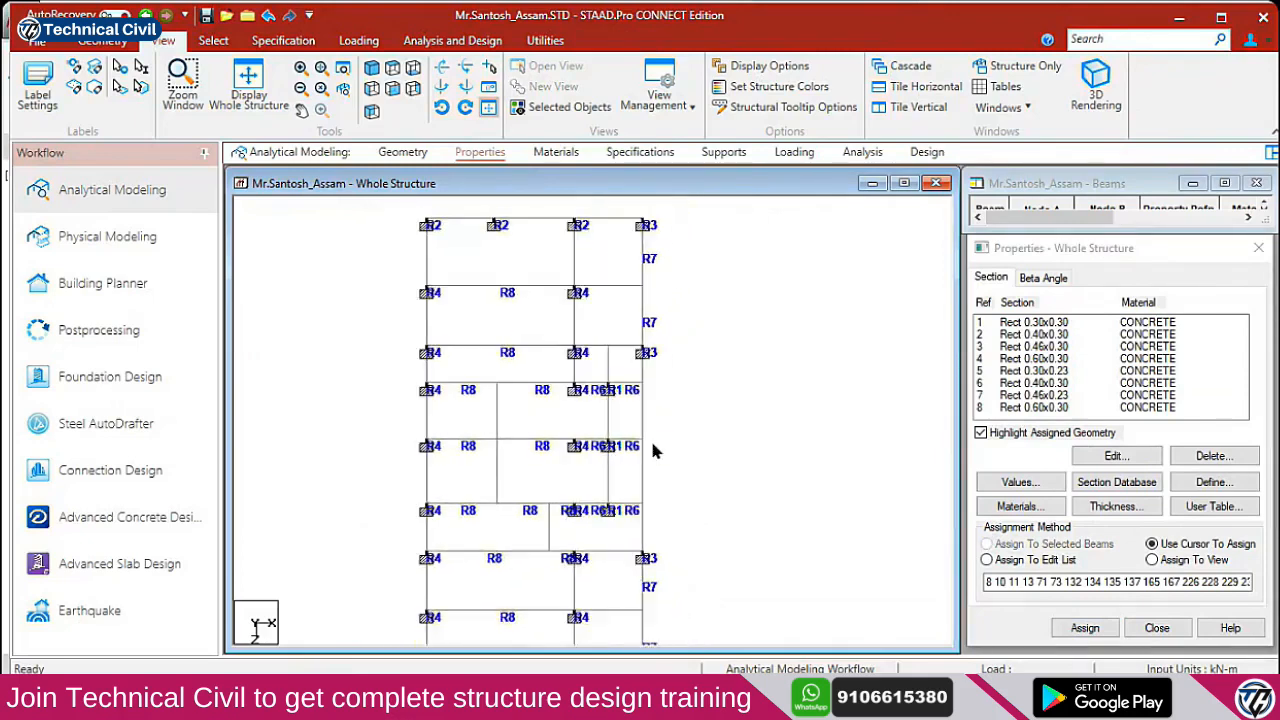
click(1040, 395)
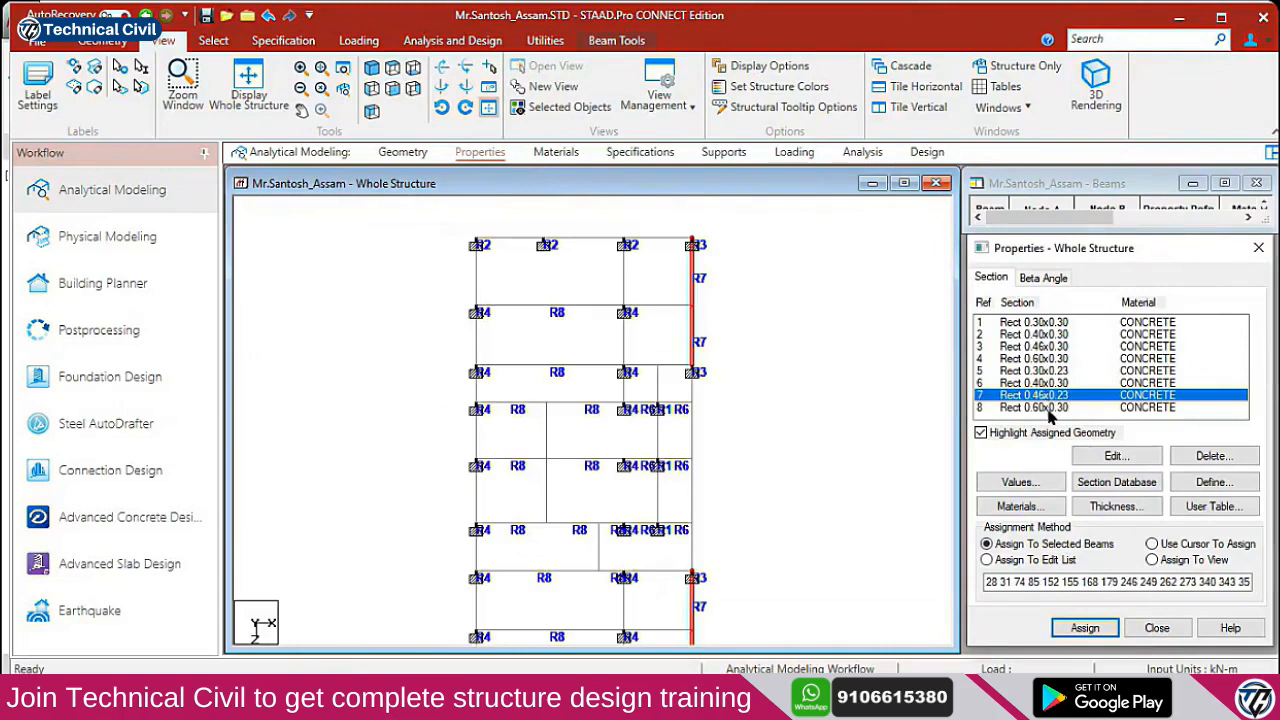
click(1050, 410)
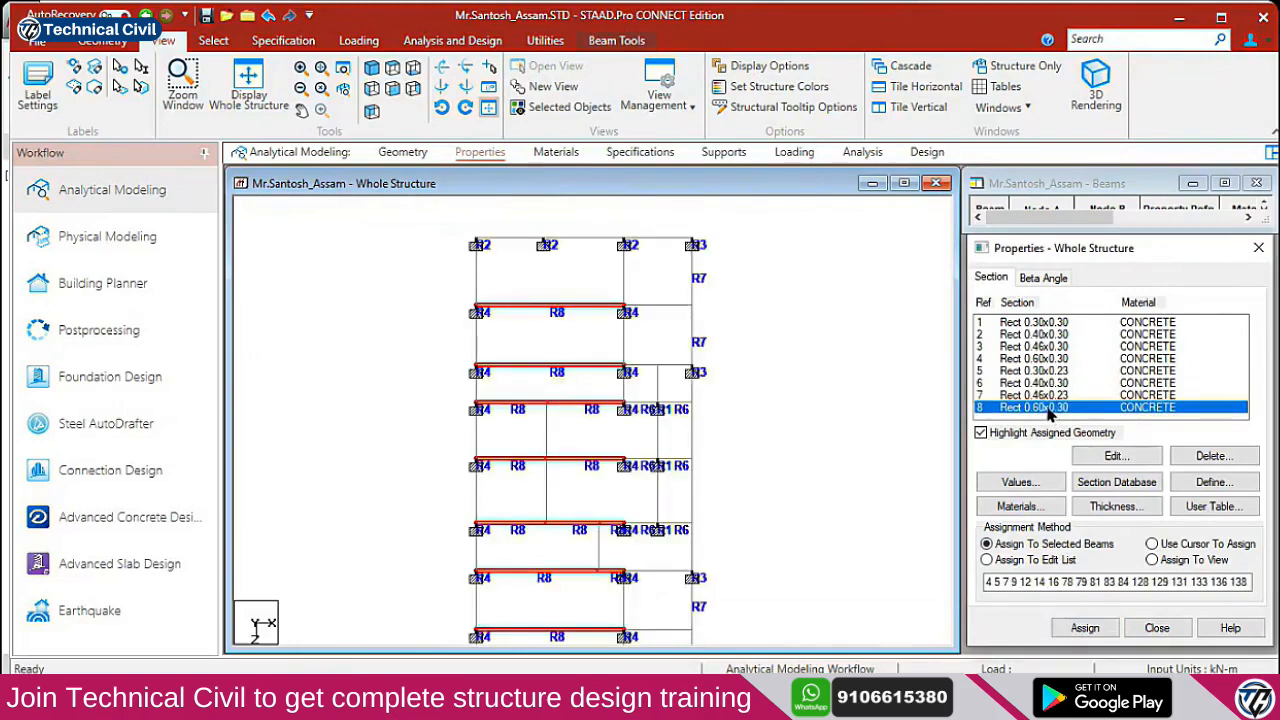
click(1044, 386)
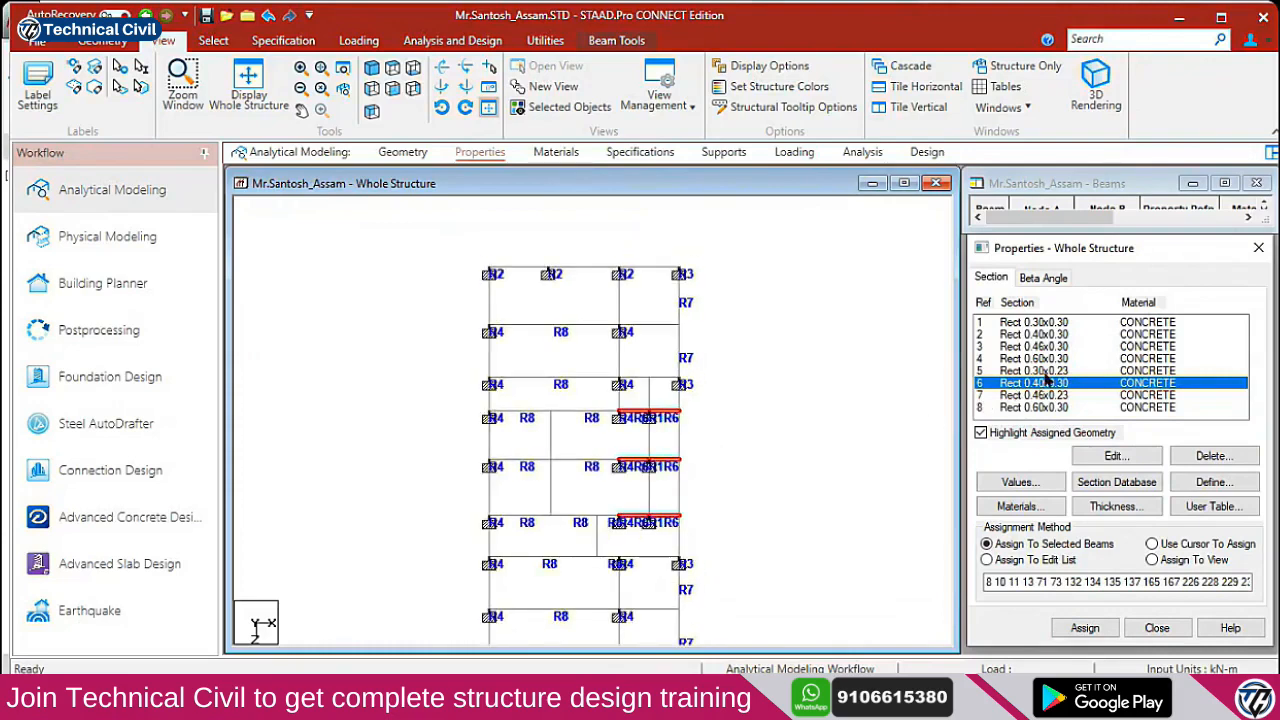
click(1044, 373)
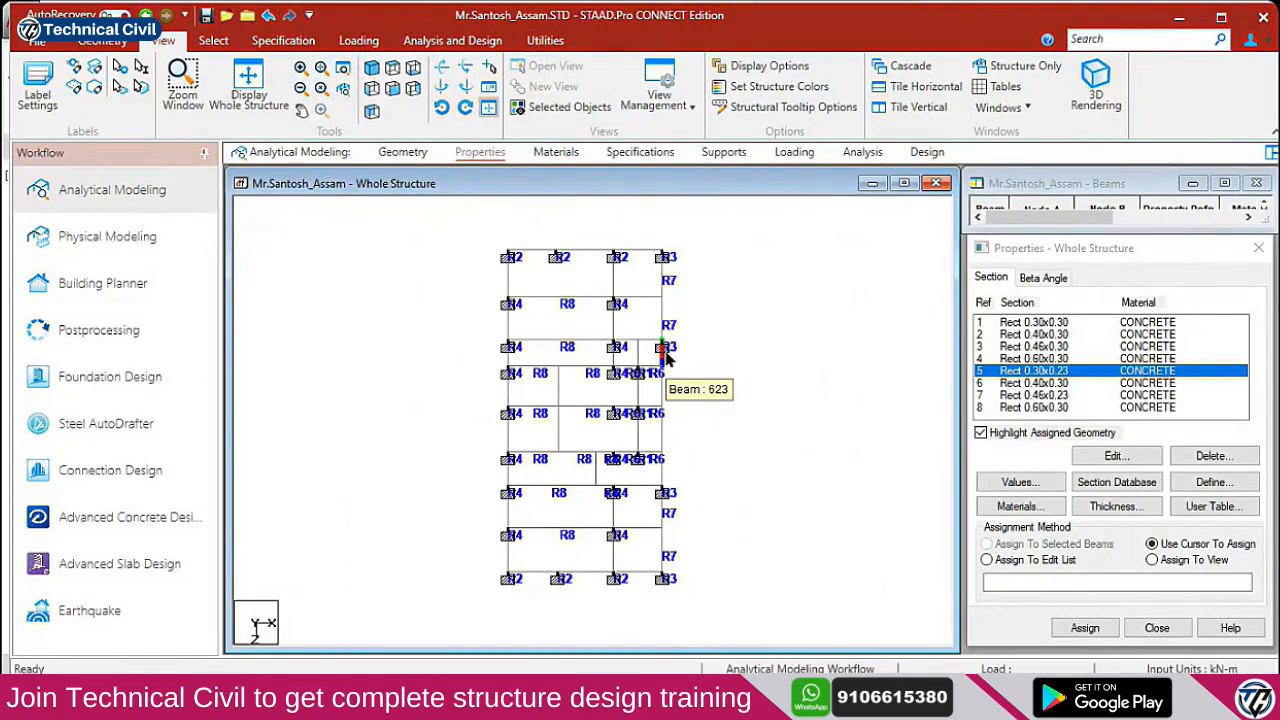
click(1048, 388)
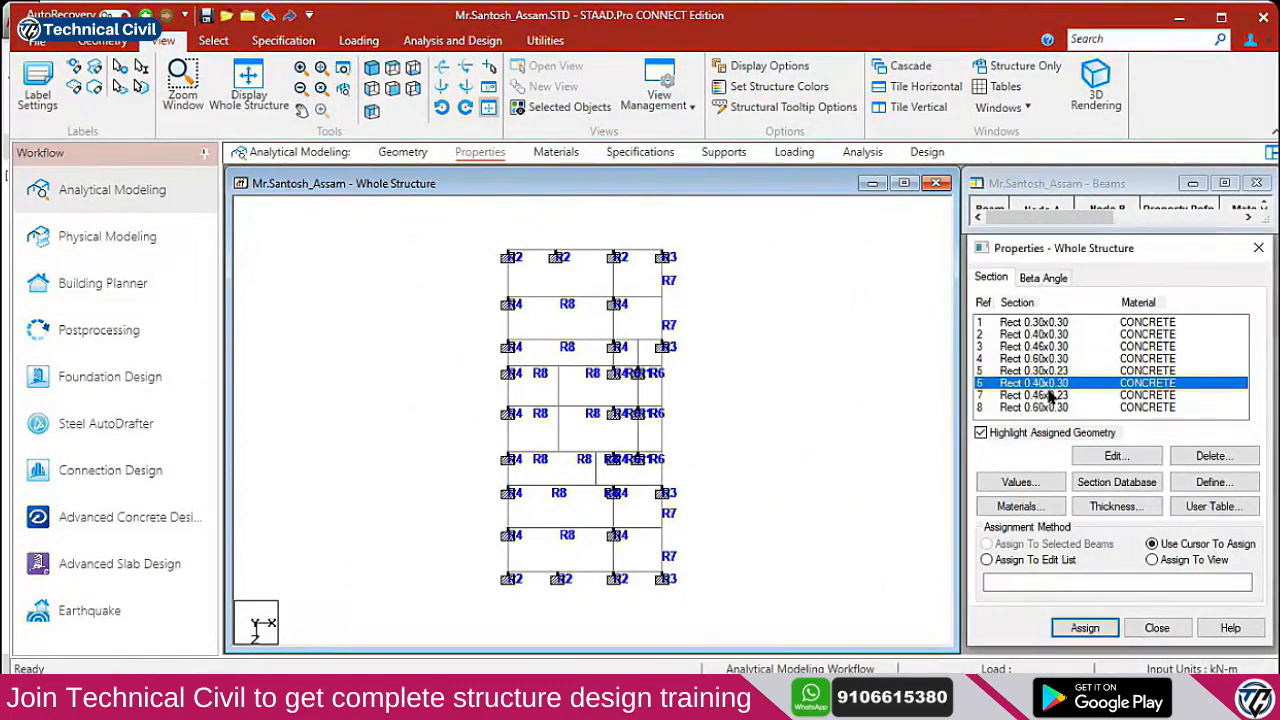
click(1052, 409)
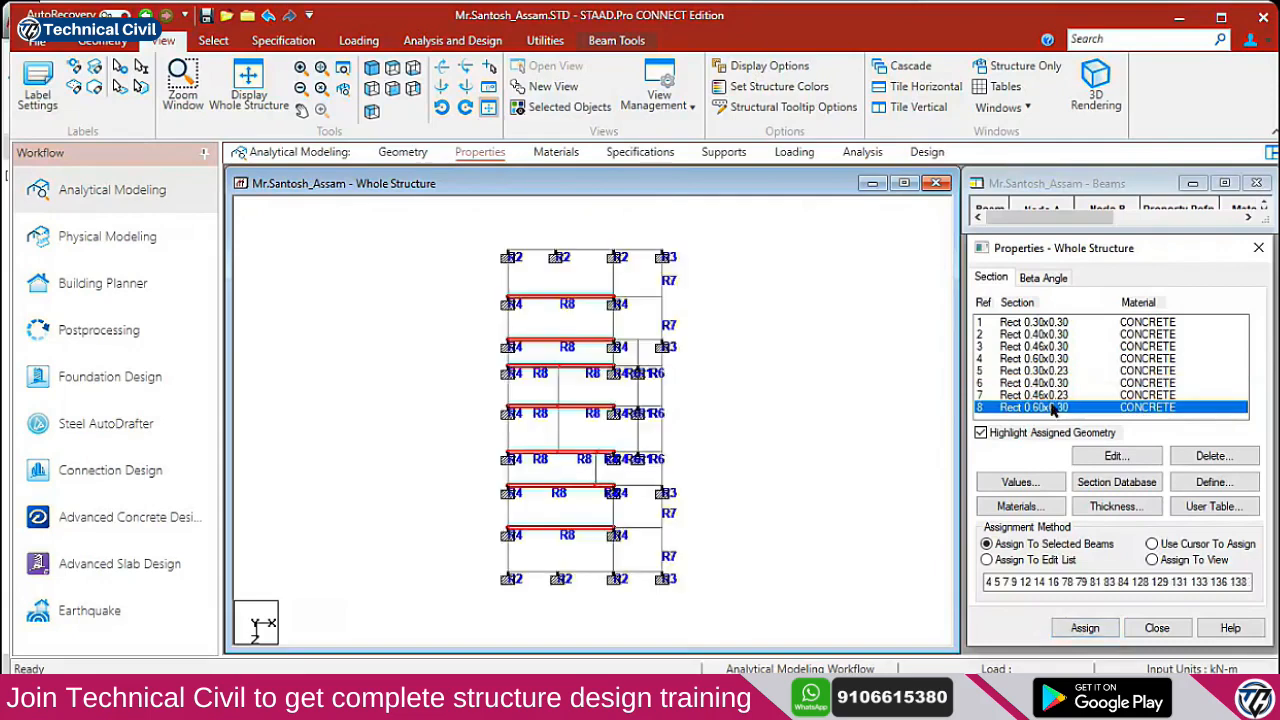
click(1052, 396)
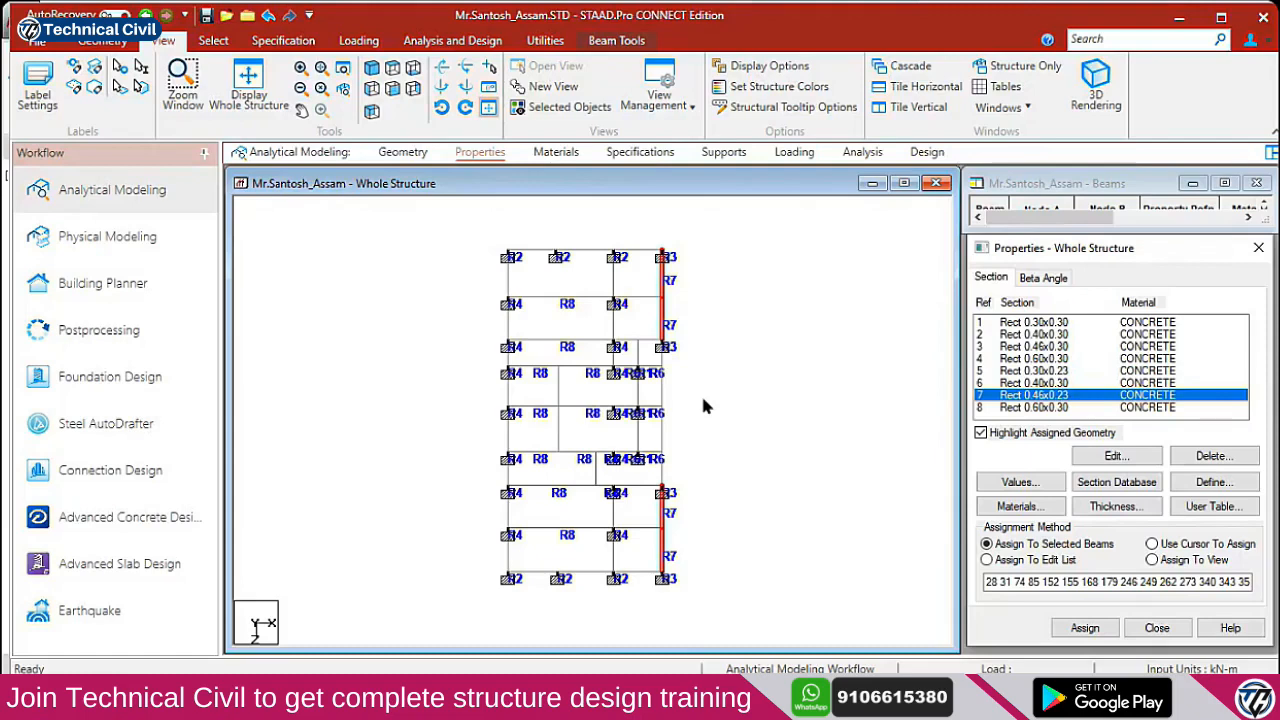
click(1031, 359)
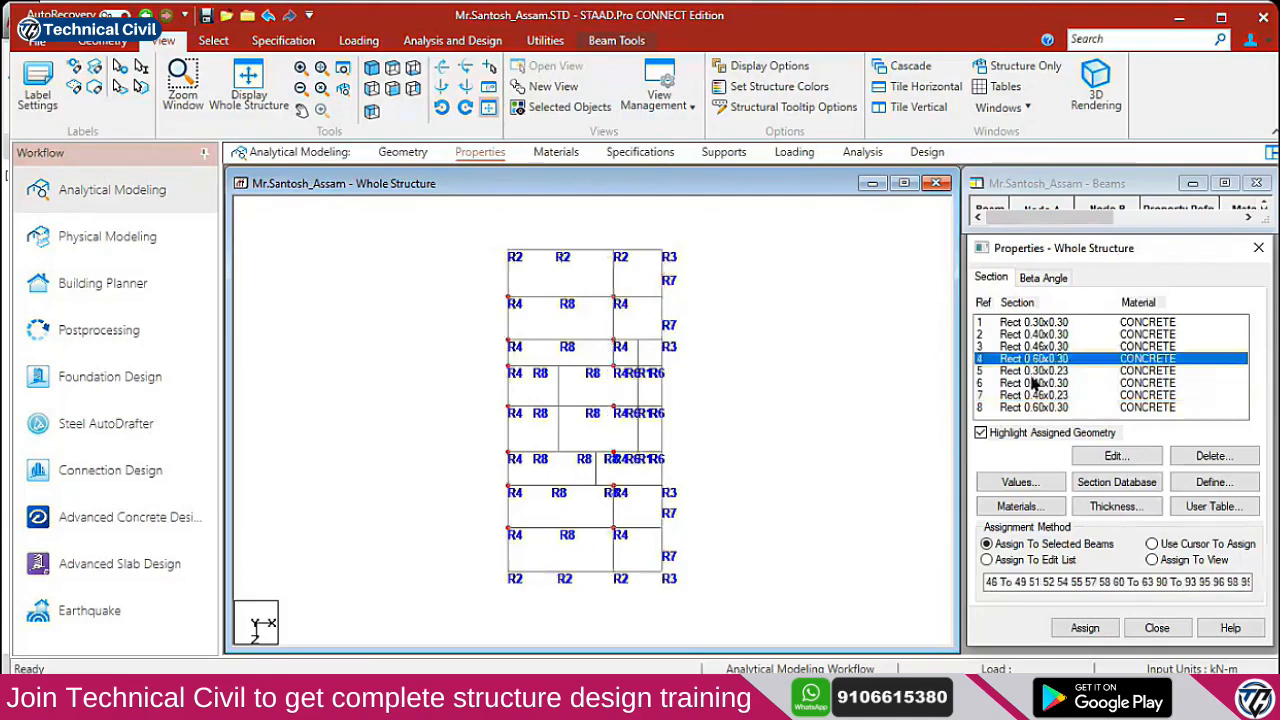
click(1033, 383)
click(1037, 407)
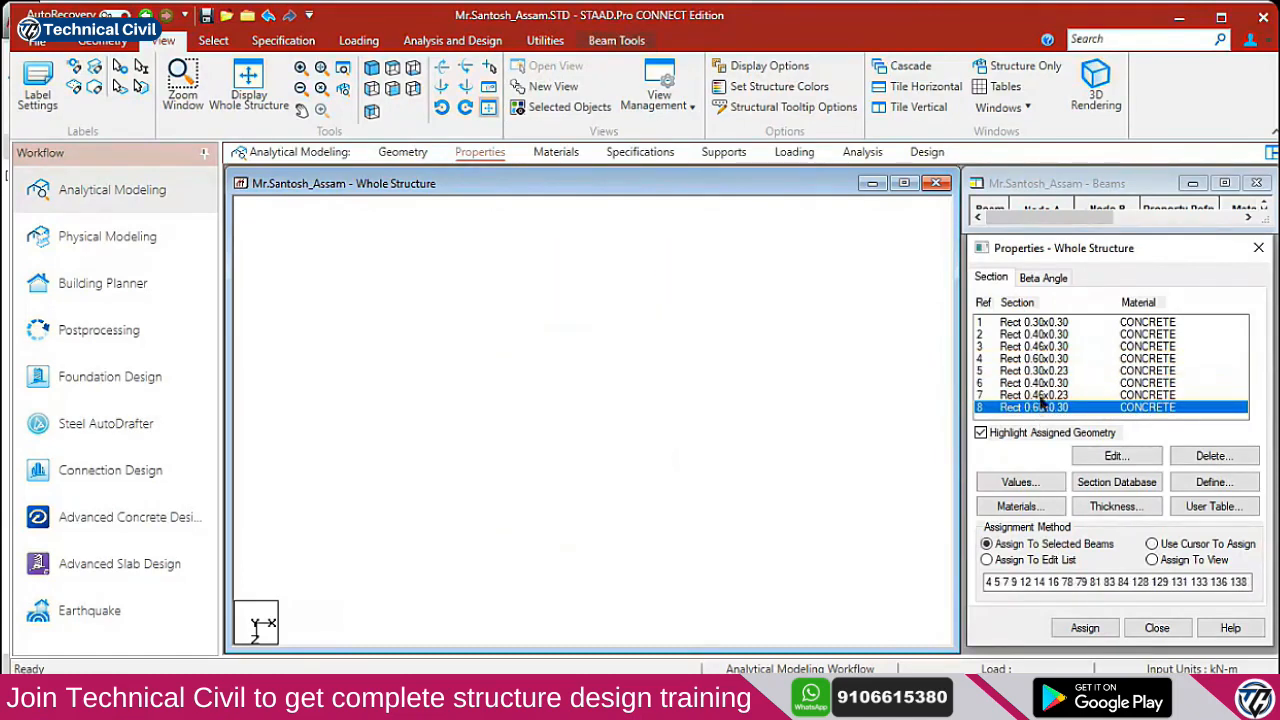
click(1040, 395)
click(1041, 383)
click(1043, 359)
click(1047, 347)
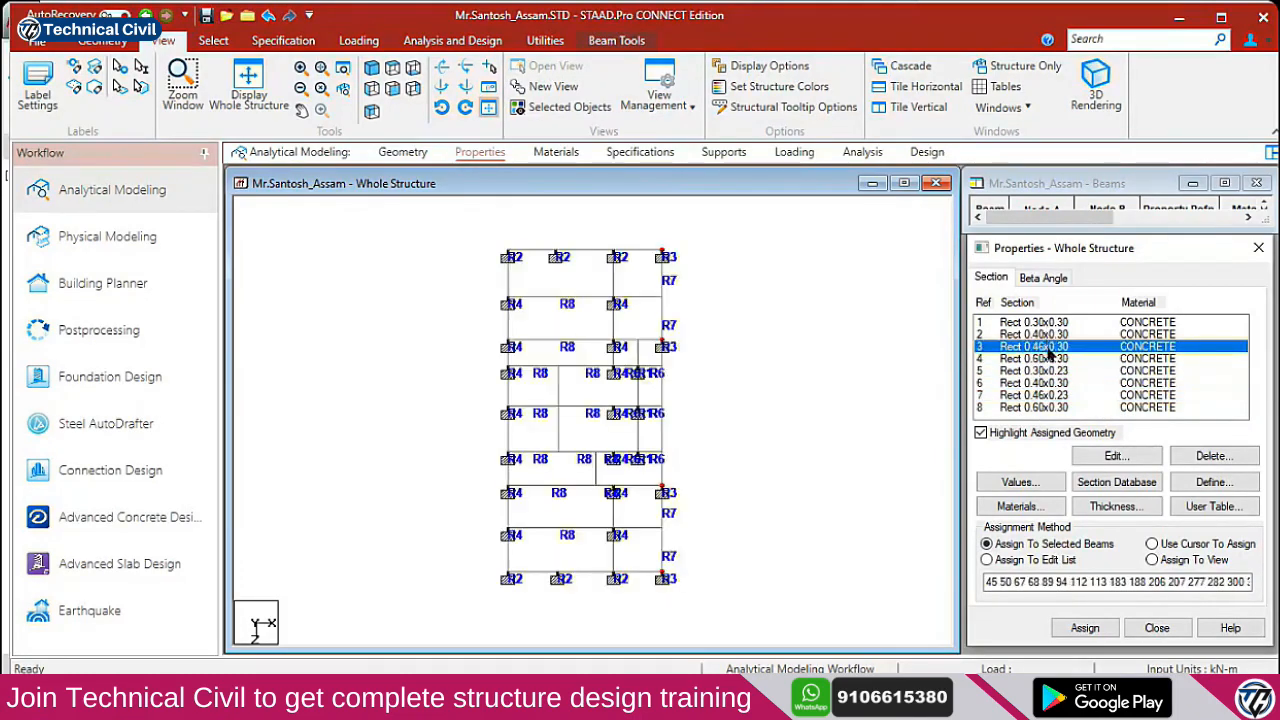
click(1045, 371)
click(1050, 395)
click(1055, 360)
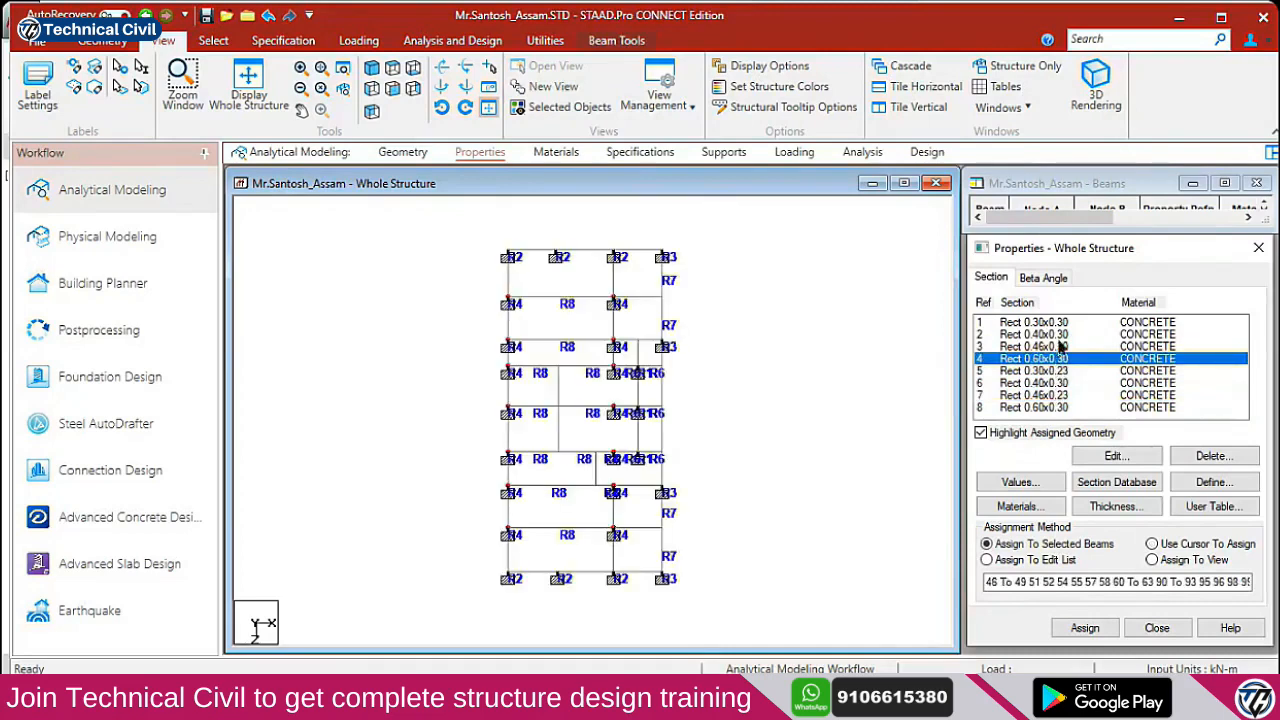
click(1057, 335)
click(1054, 322)
click(1060, 359)
click(1060, 395)
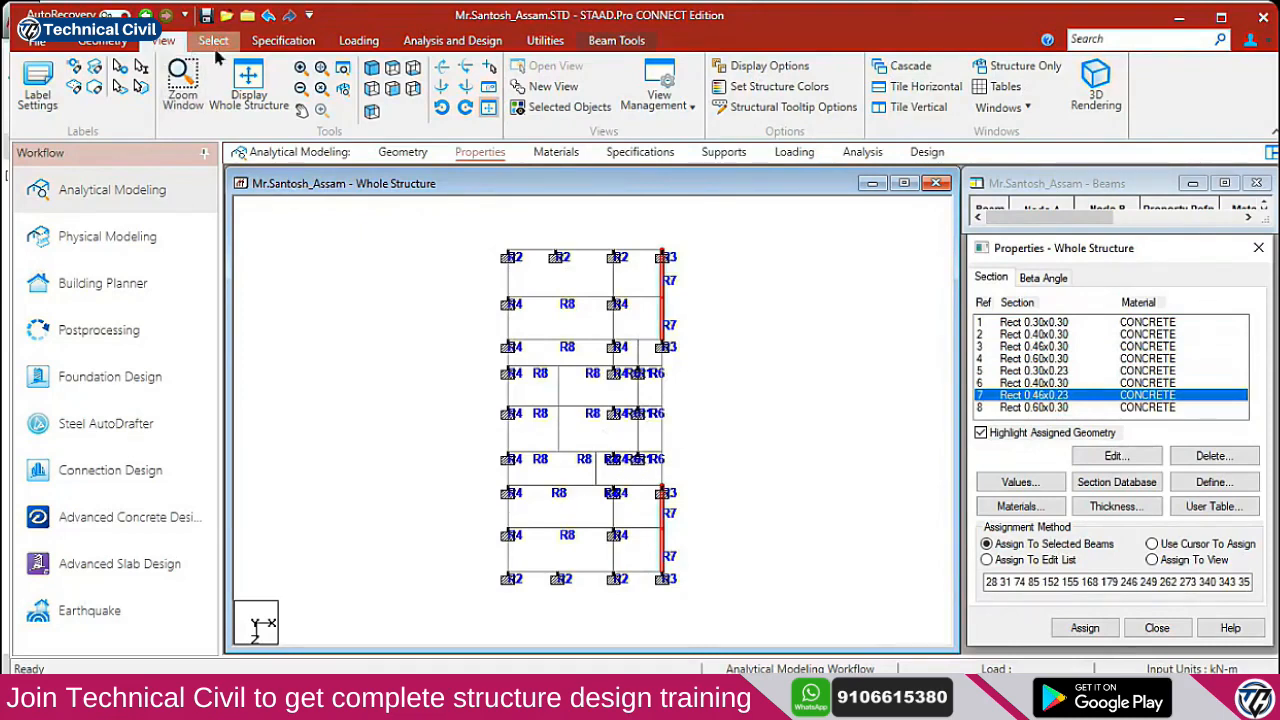
Select all members in the model that are missing a section property
click(214, 44)
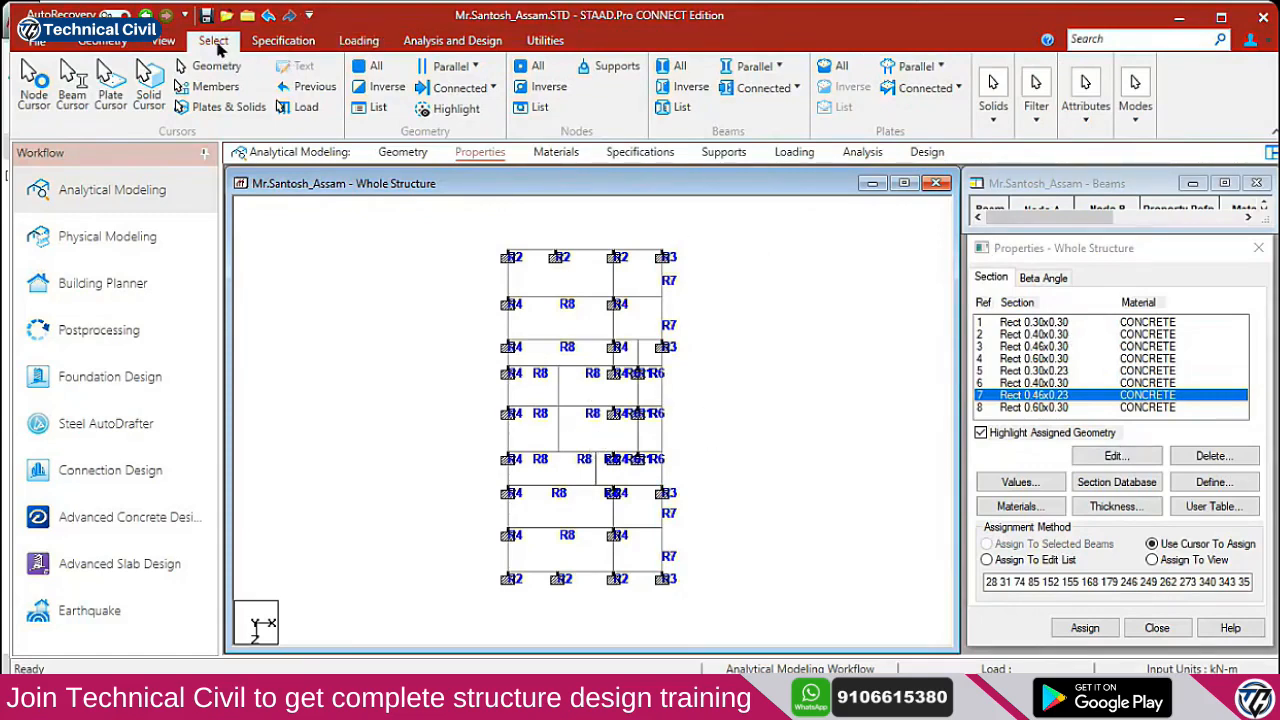
click(1084, 121)
click(1118, 201)
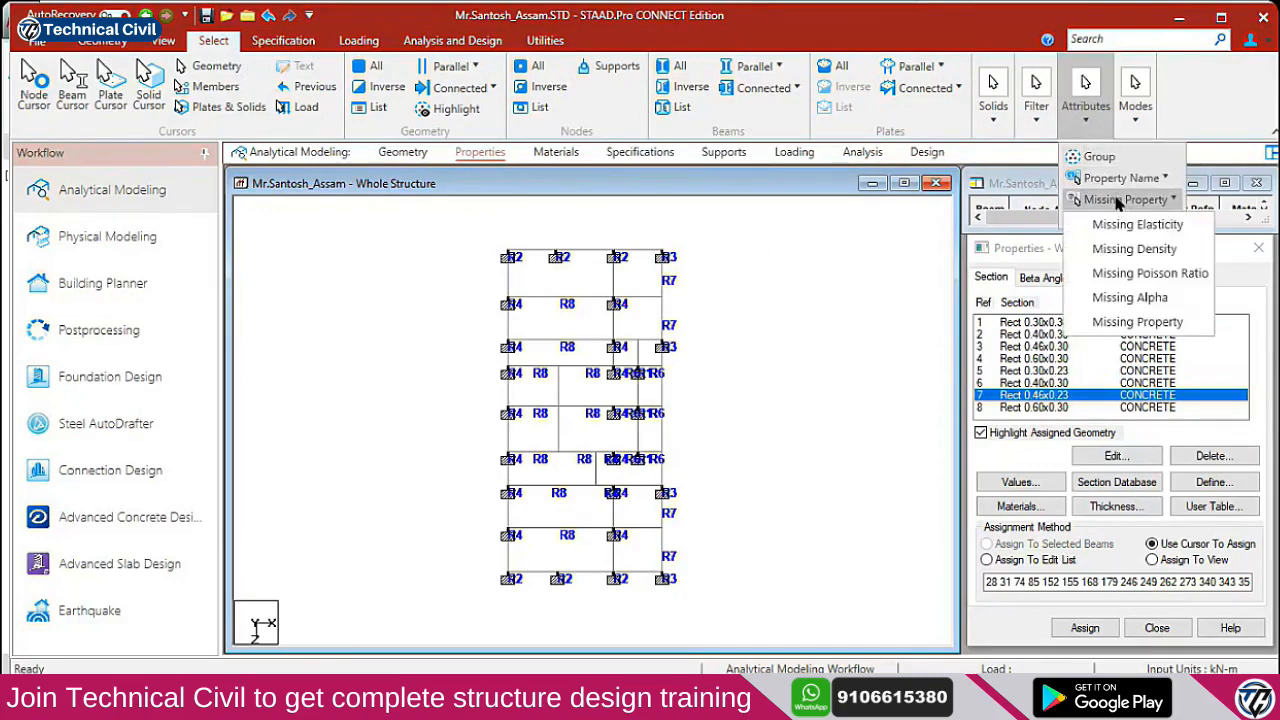
click(1130, 321)
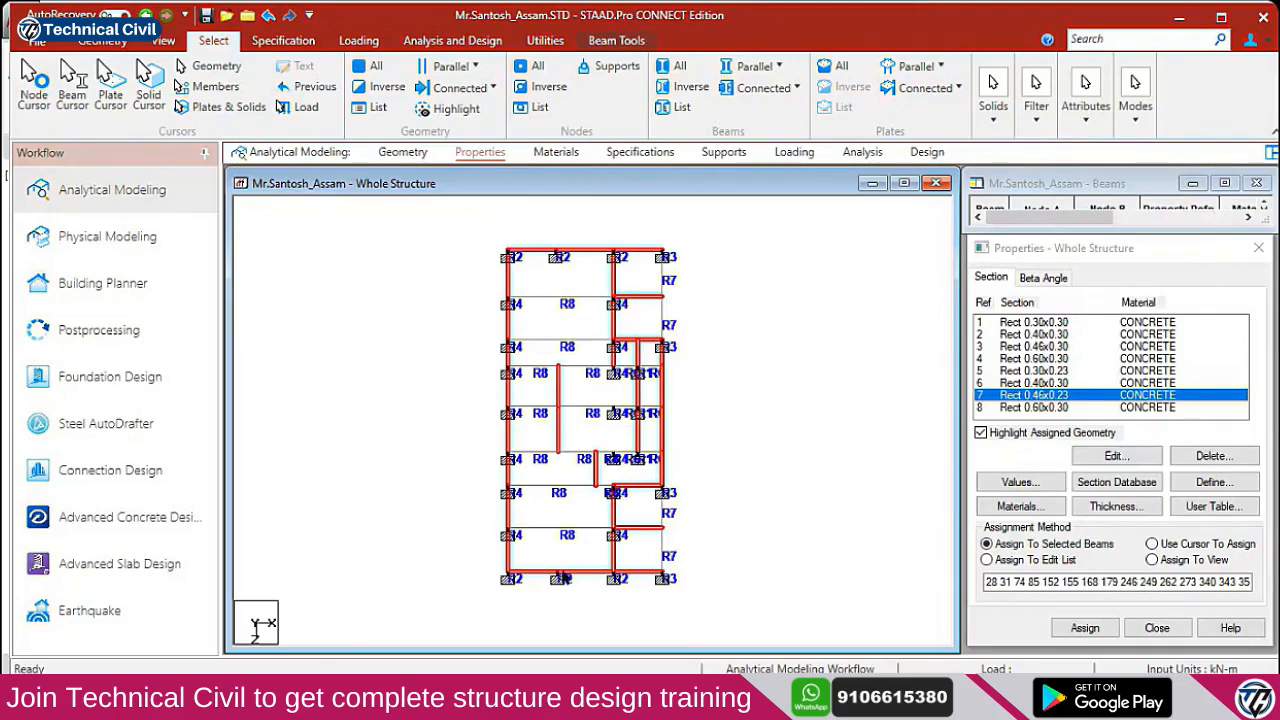
Examine the selected members in the plan and compare them with the beam layout in the AutoCAD drawing Mr.Santosh_Zone-5
scroll(548, 565, up, 4)
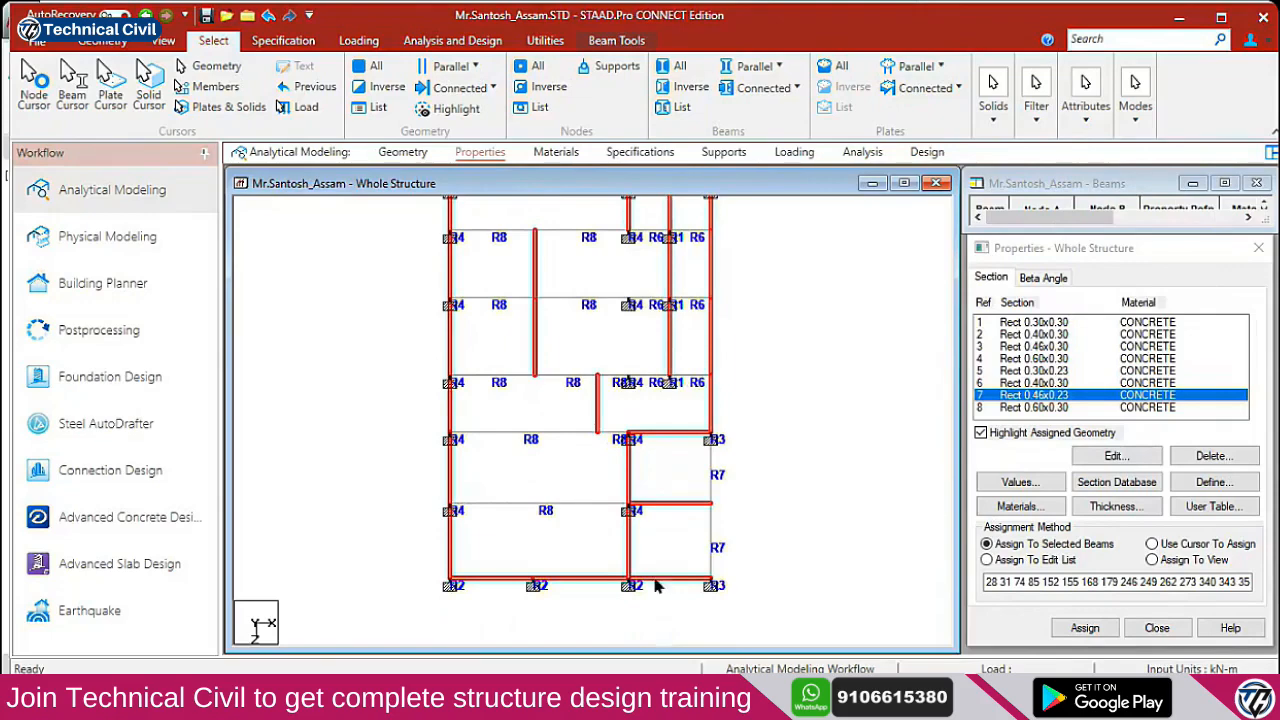
scroll(652, 486, down, 1)
middle_drag(652, 486, 656, 540)
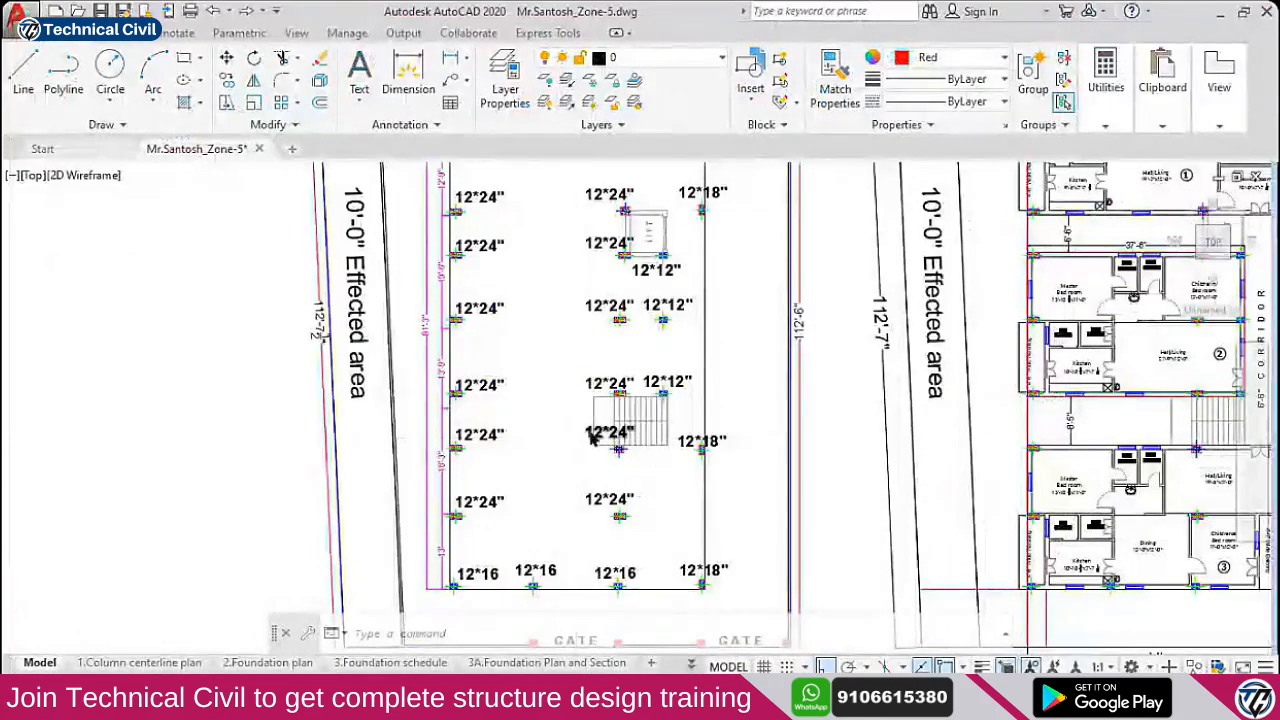
scroll(833, 383, down, 5)
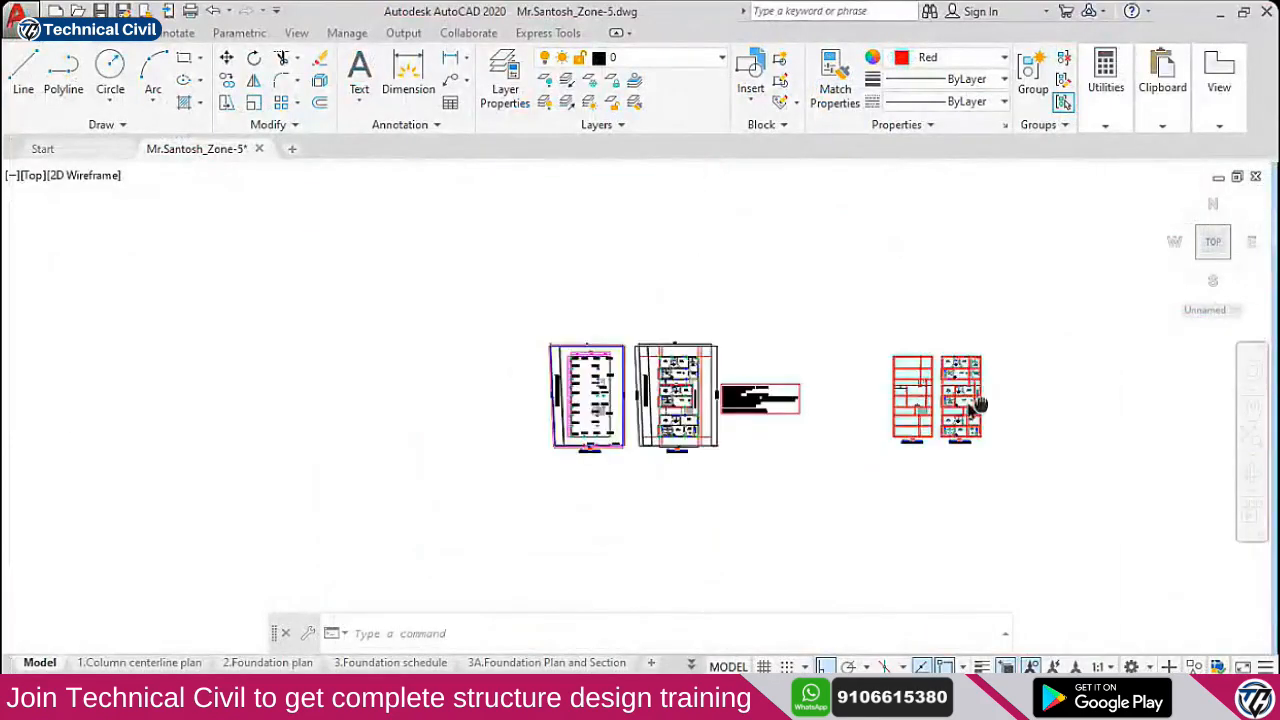
scroll(977, 400, up, 5)
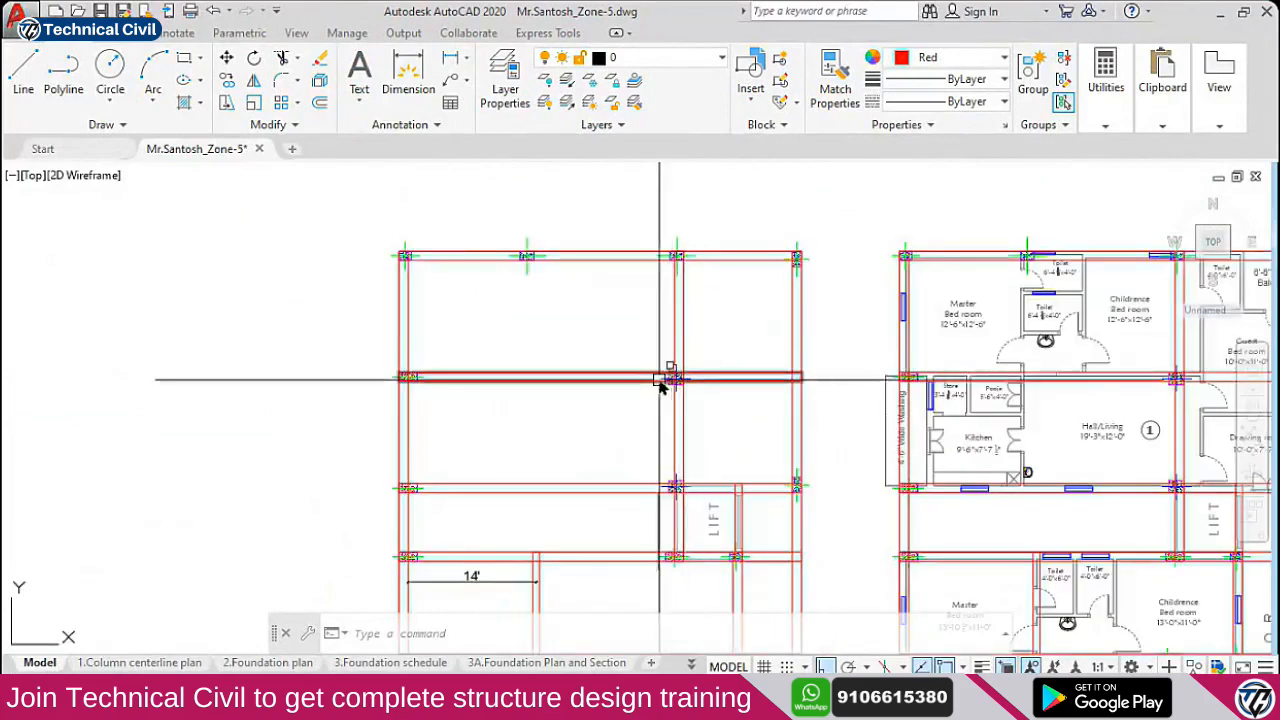
key(alt+Tab)
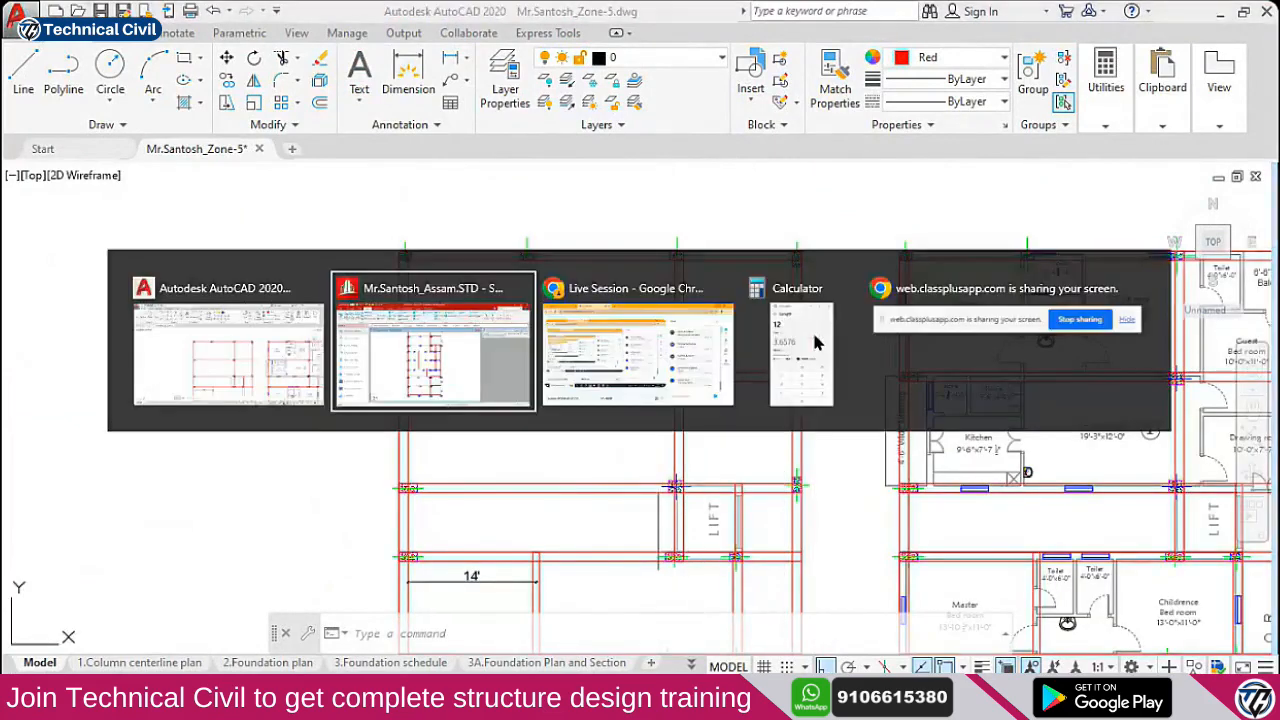
middle_drag(610, 440, 610, 448)
scroll(534, 297, up, 2)
key(ctrl)
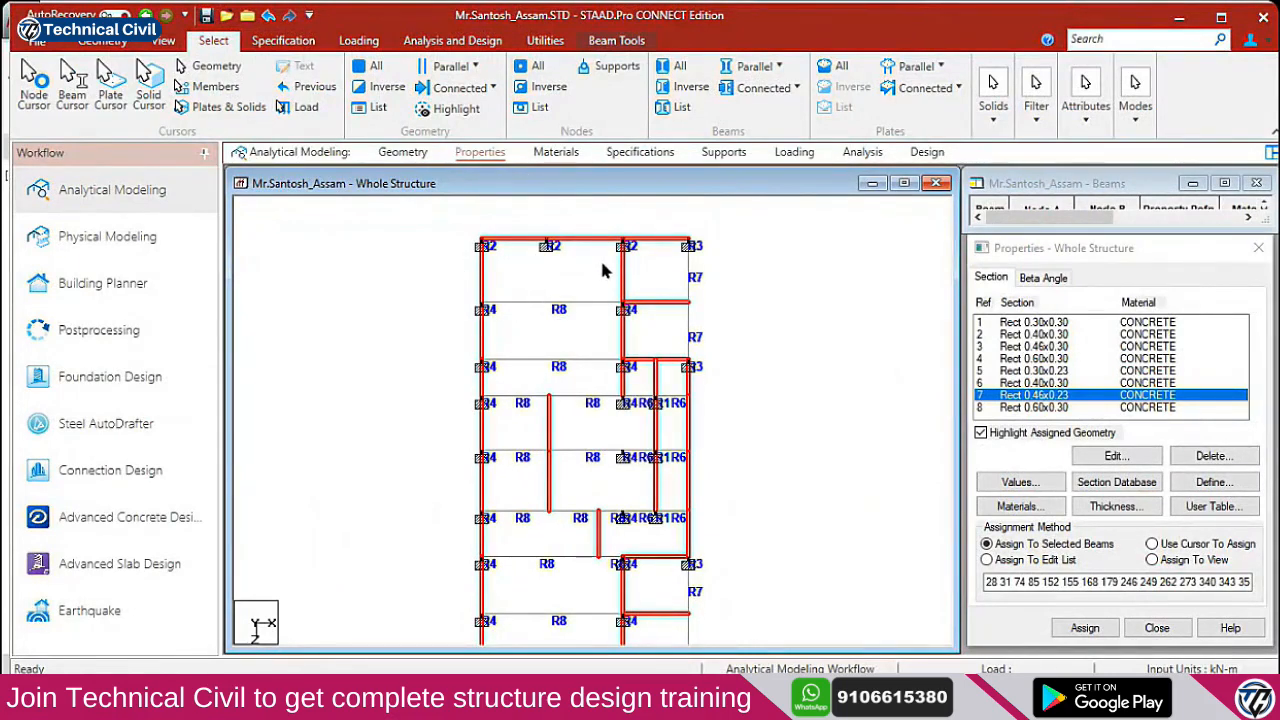
scroll(575, 414, down, 1)
scroll(575, 414, up, 1)
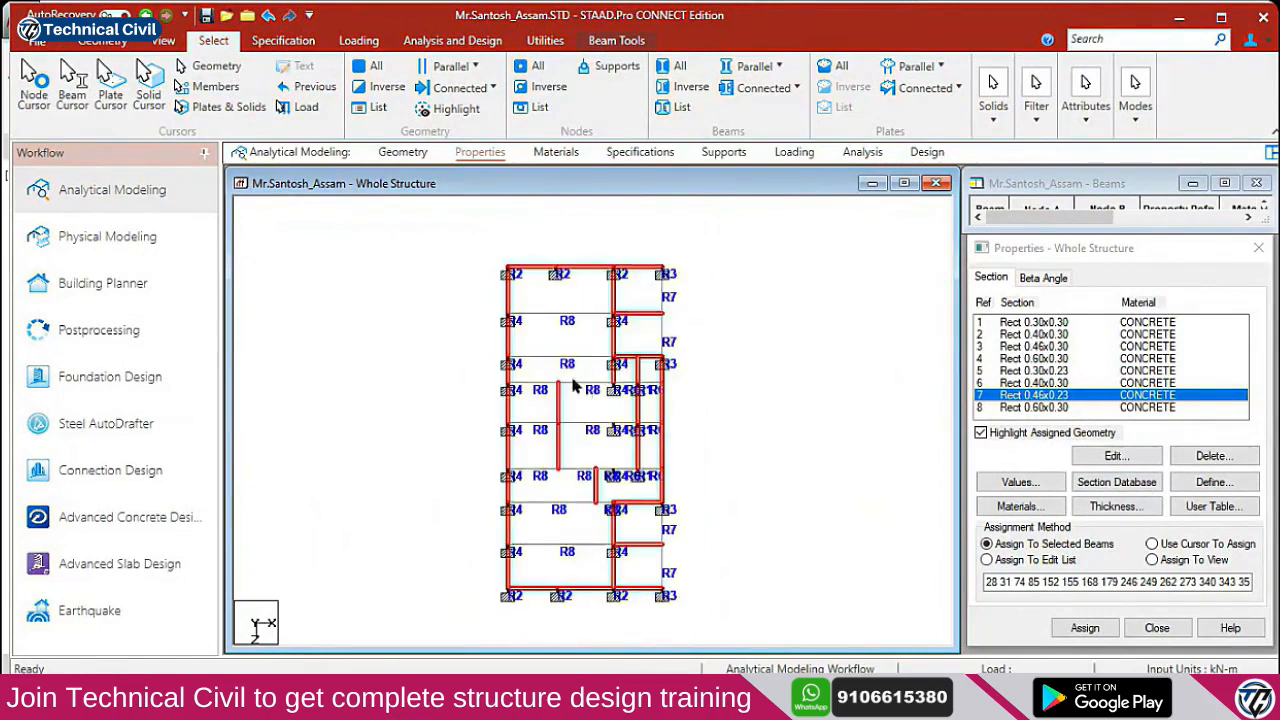
click(593, 533)
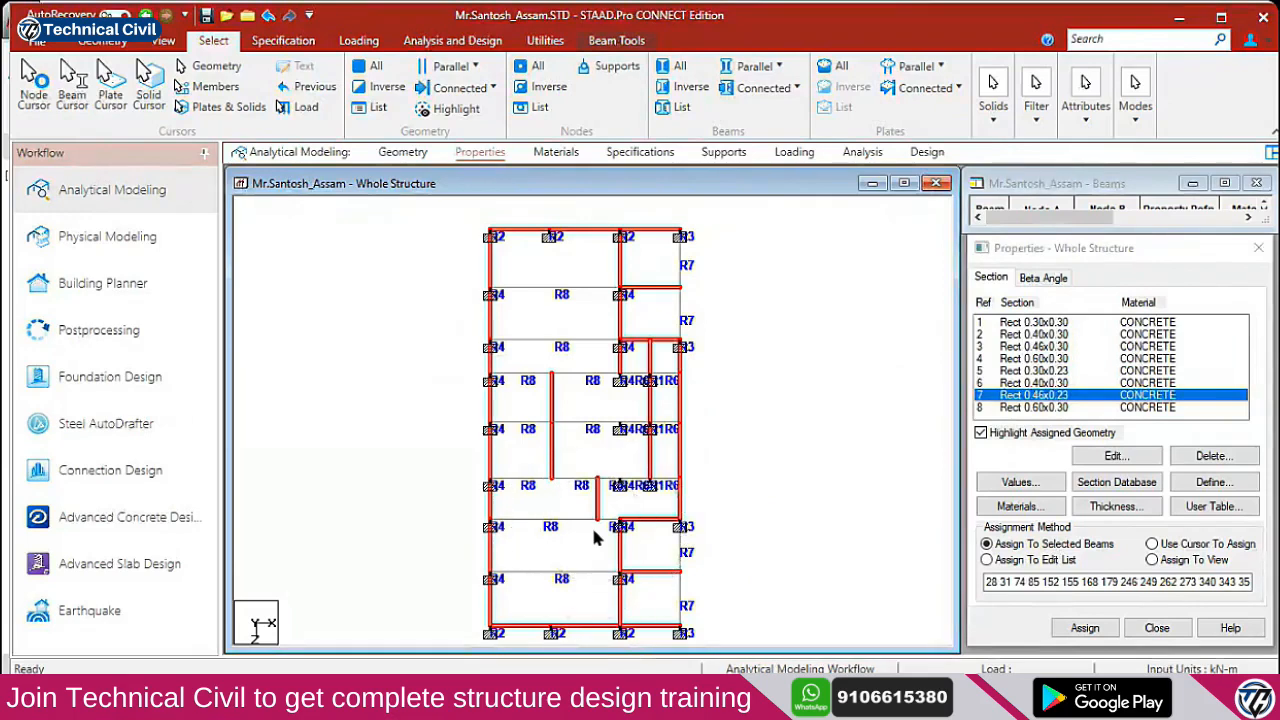
click(596, 534)
scroll(595, 590, down, 2)
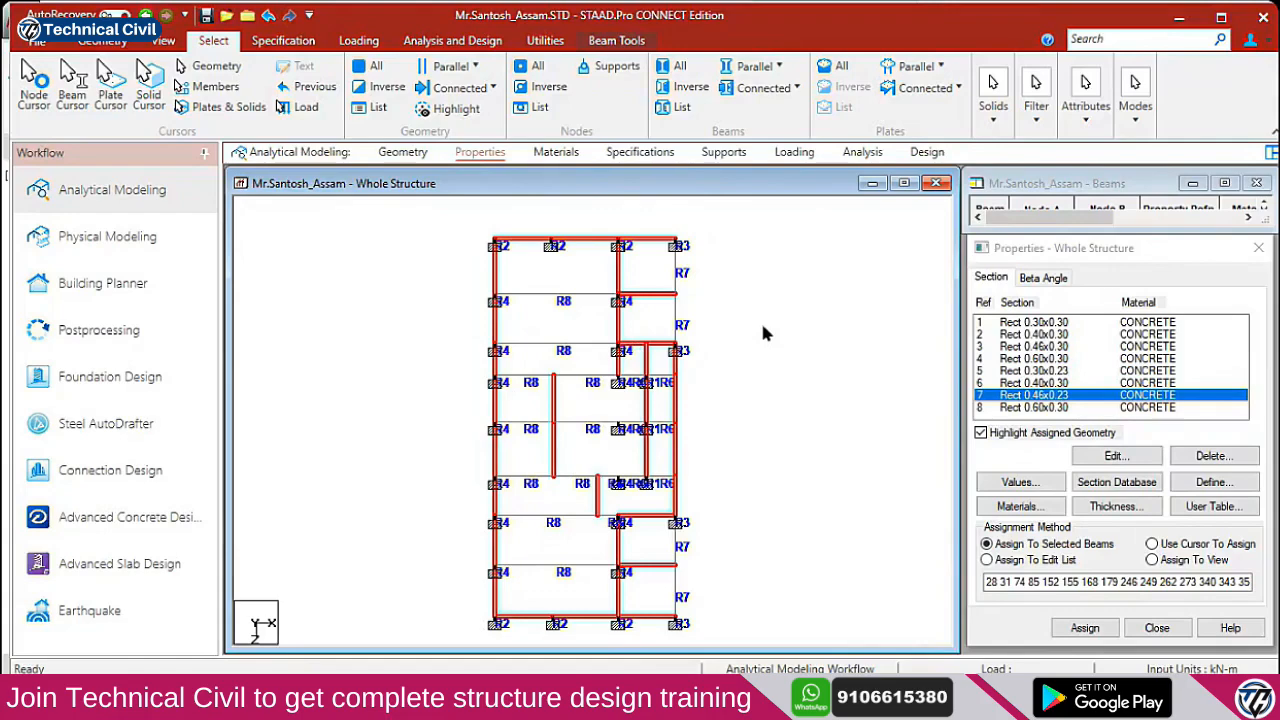
key(alt+Tab)
key(alt+Tab)
key(alt+Tab)
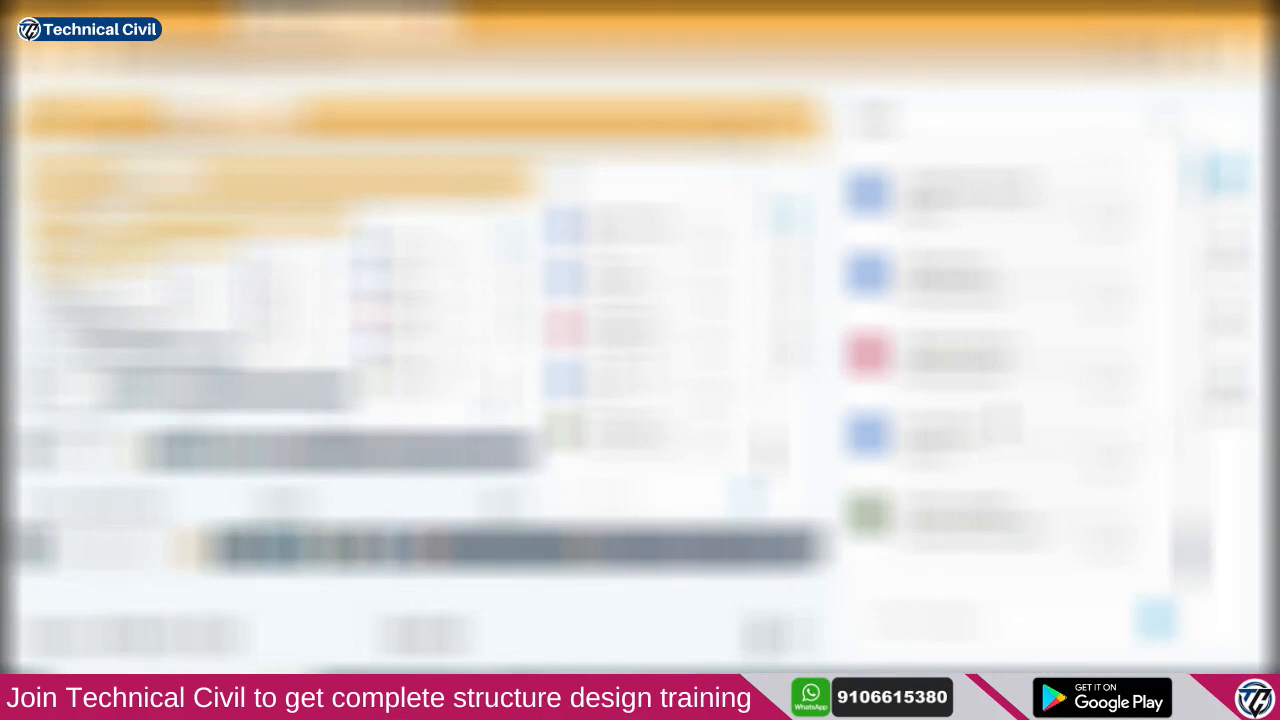
key(alt+Tab)
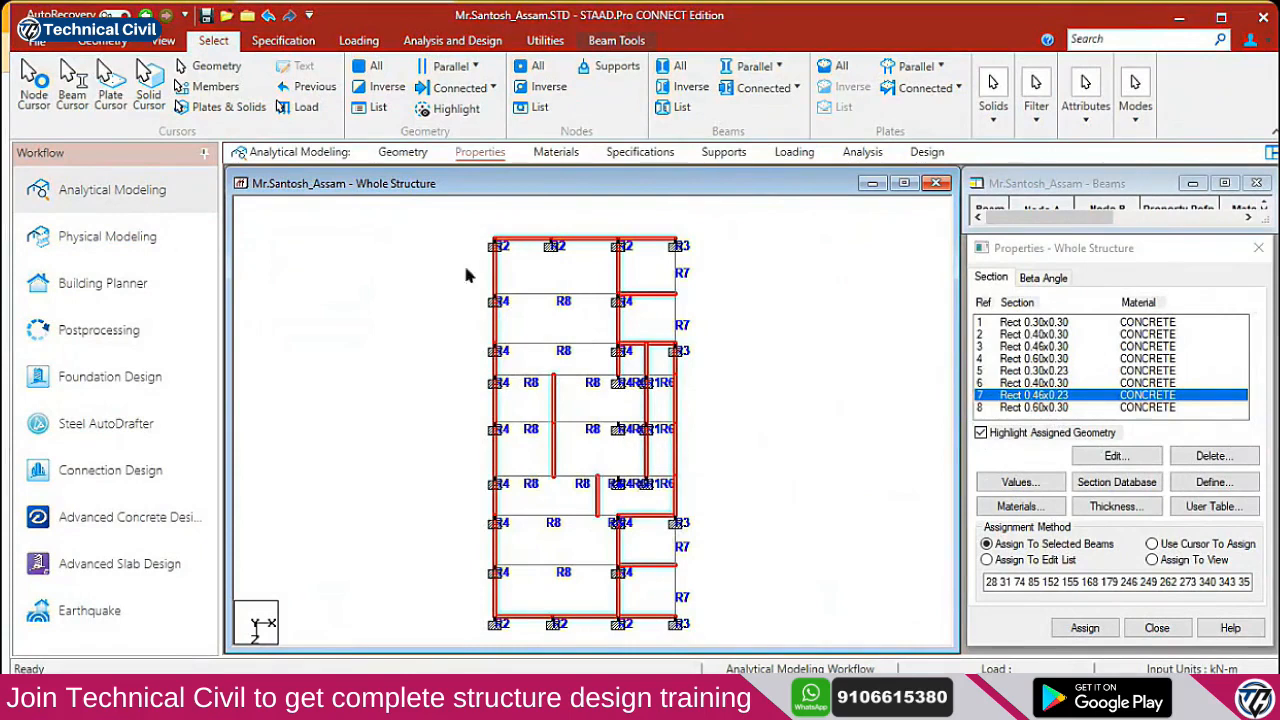
Show only the selected members without a section property in an isometric view
click(163, 40)
click(372, 67)
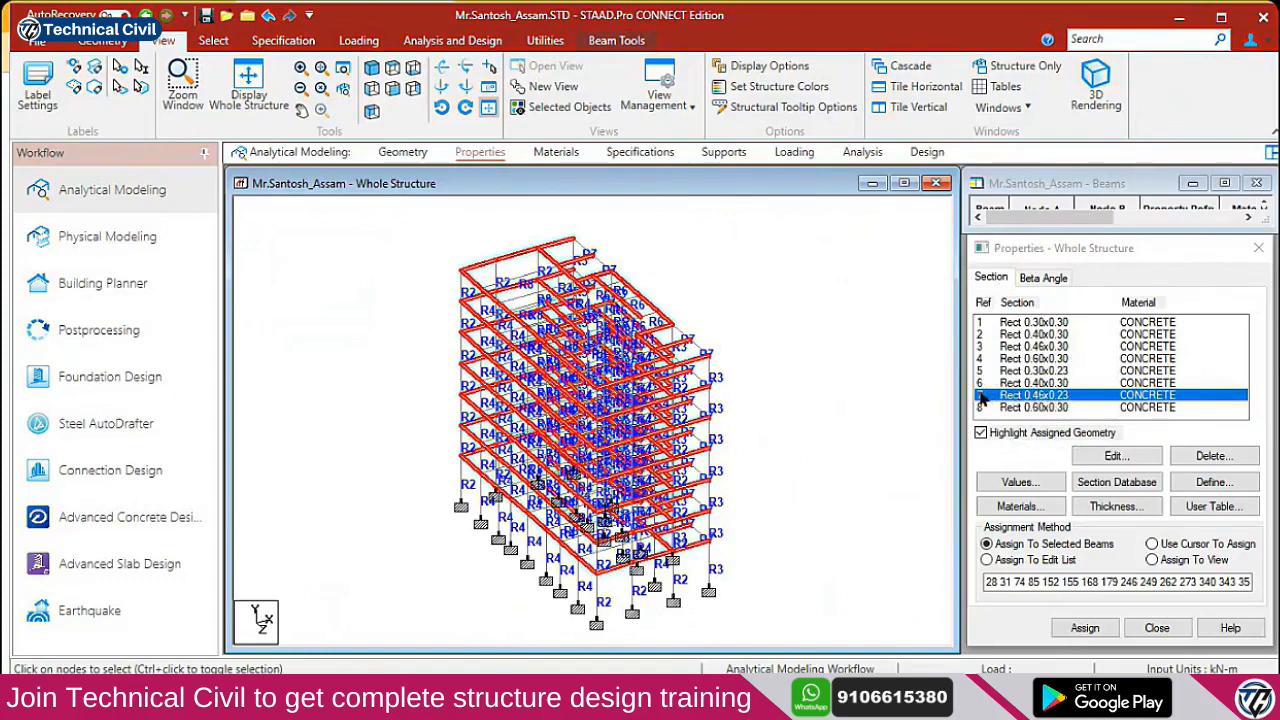
key(alt+Tab)
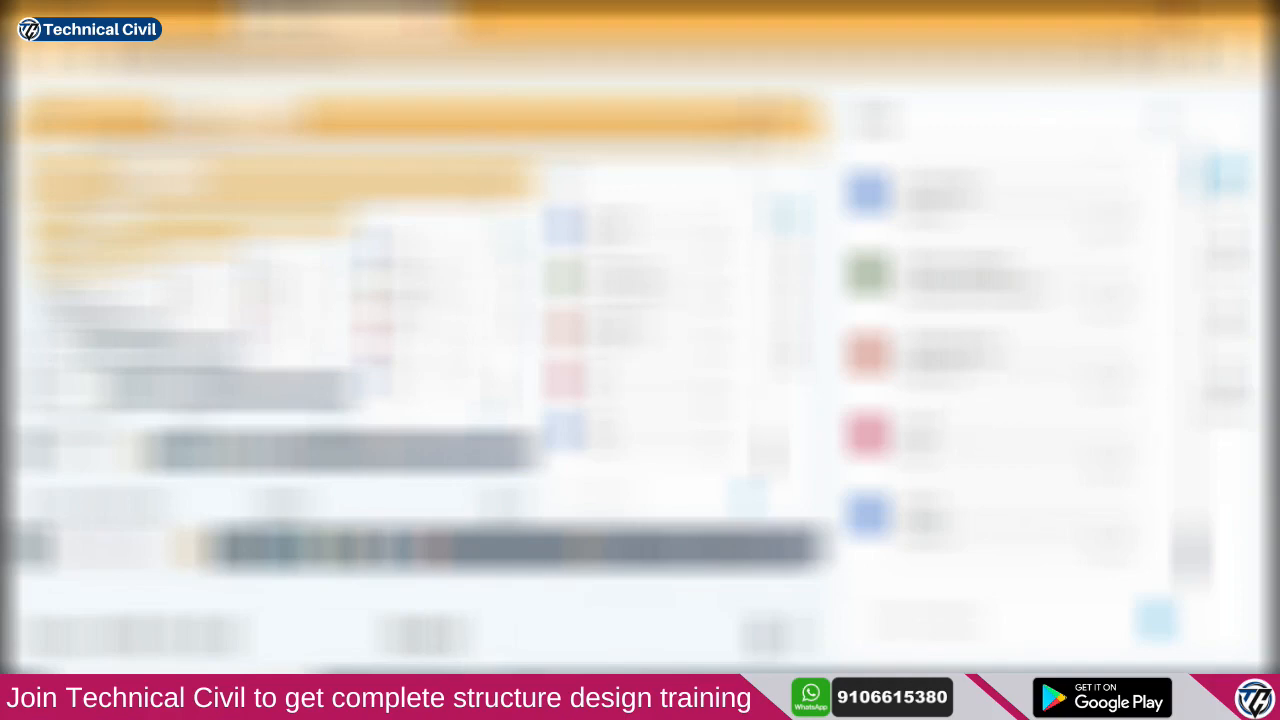
key(alt+Tab)
click(549, 104)
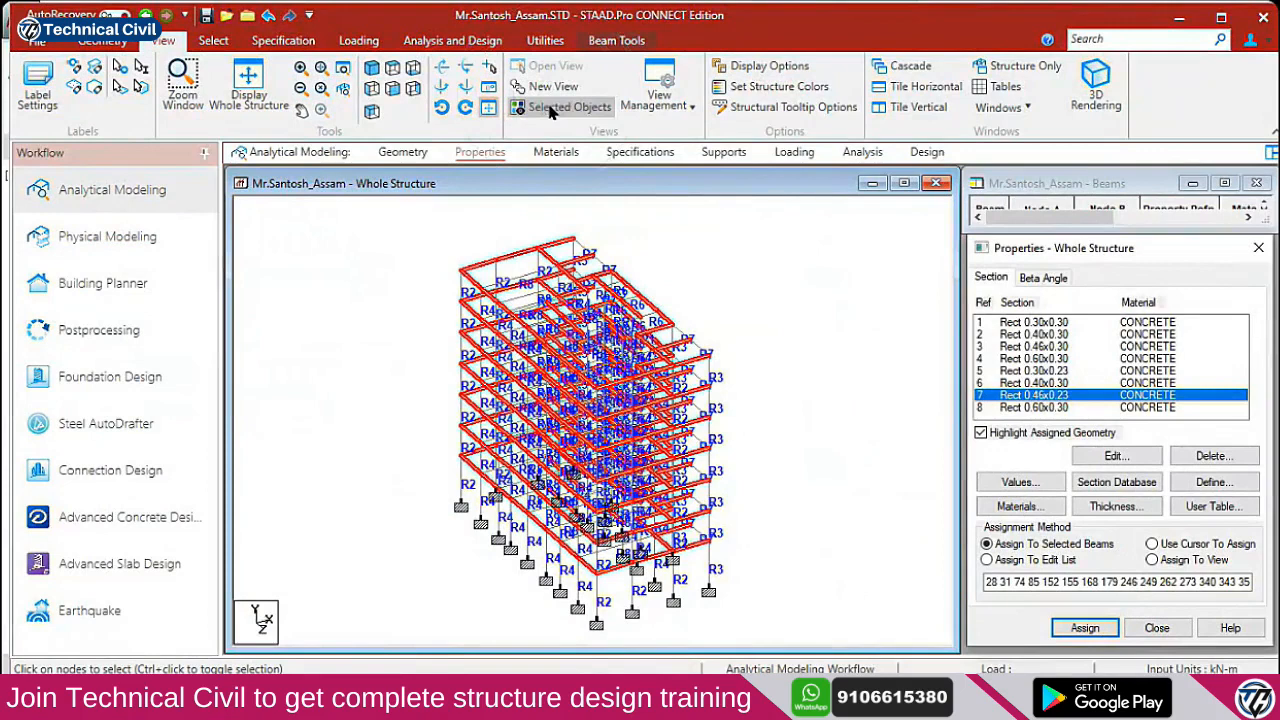
click(549, 110)
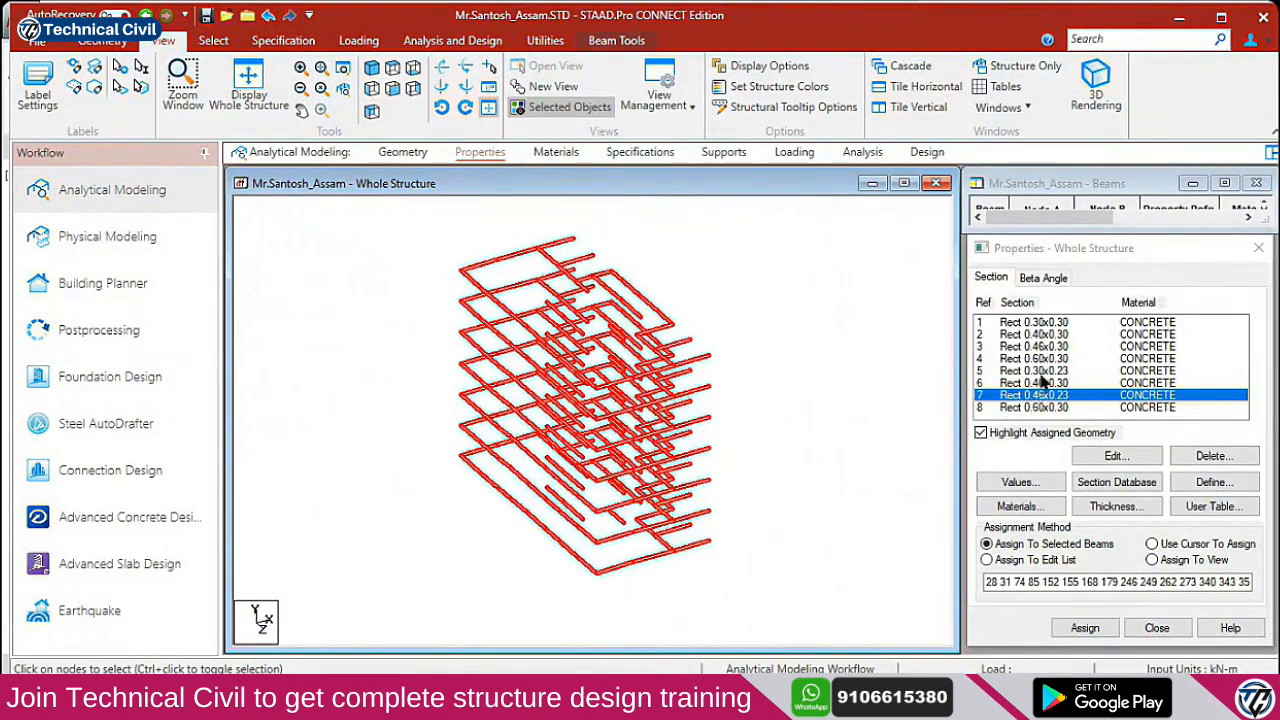
click(669, 370)
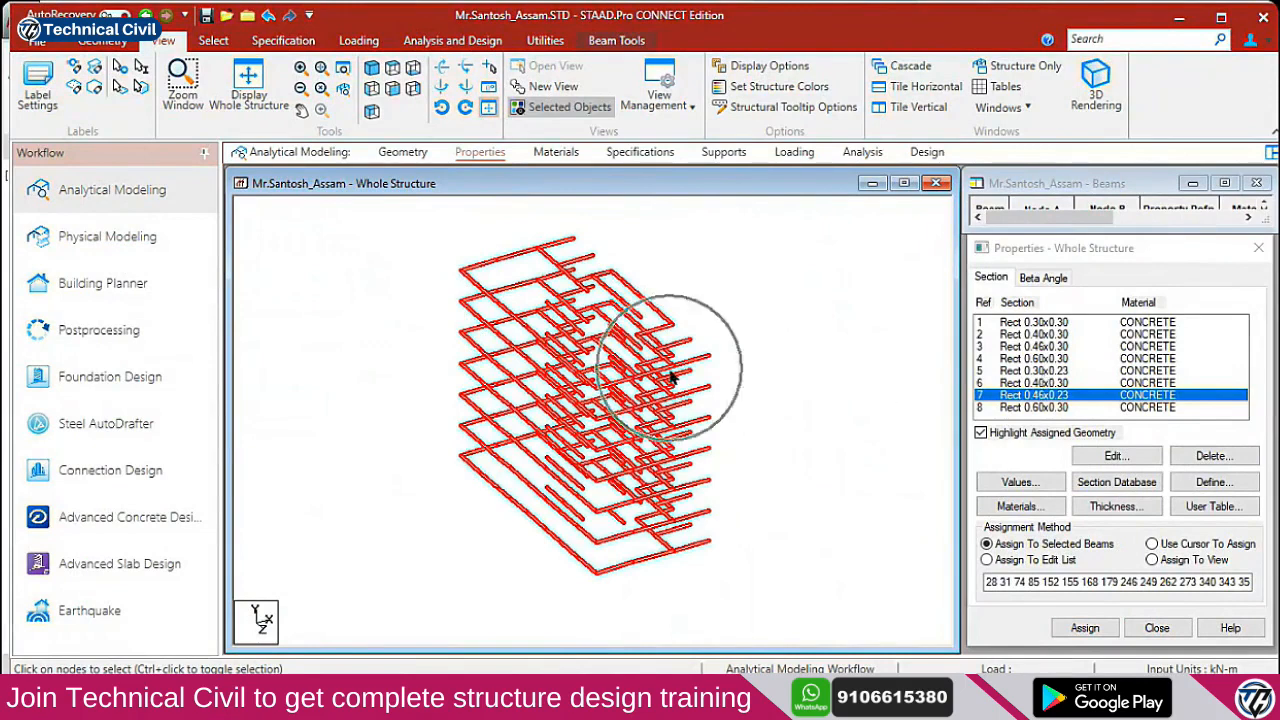
click(620, 470)
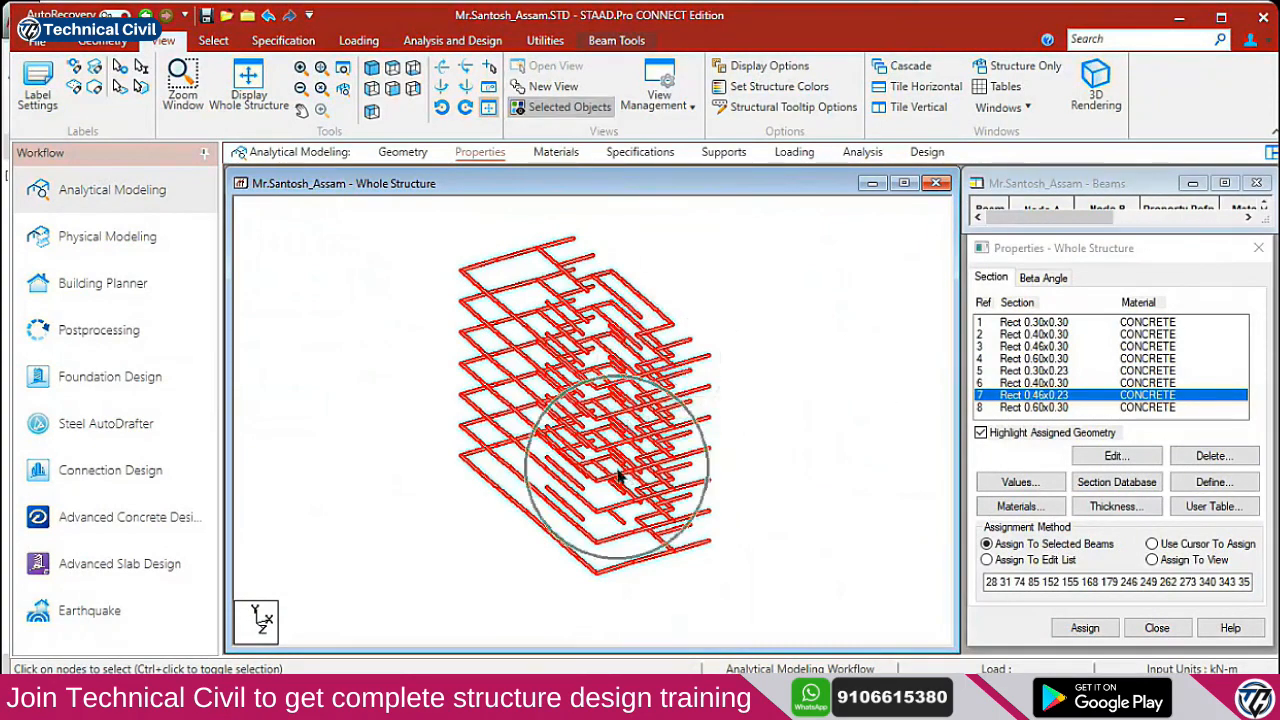
Assign the Rect 0.30x0.23 section to all members in the isolated view and display the whole structure again
click(1054, 372)
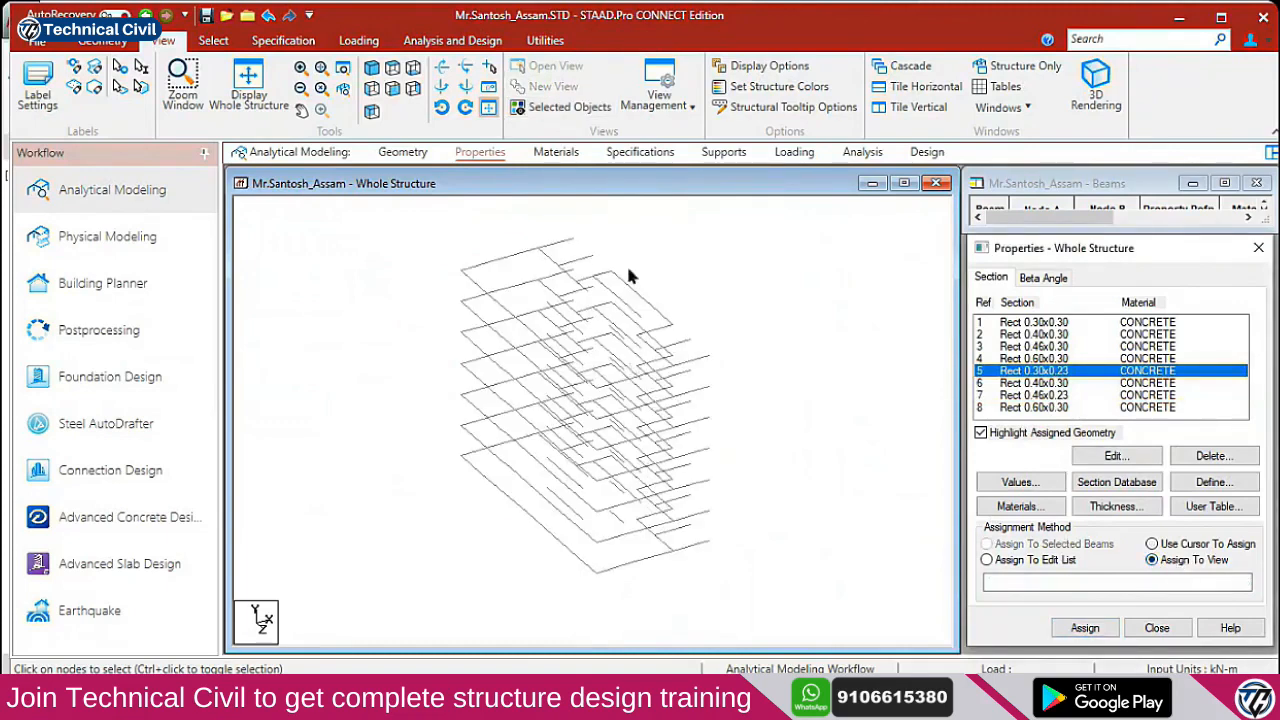
click(645, 402)
click(1085, 628)
click(1137, 489)
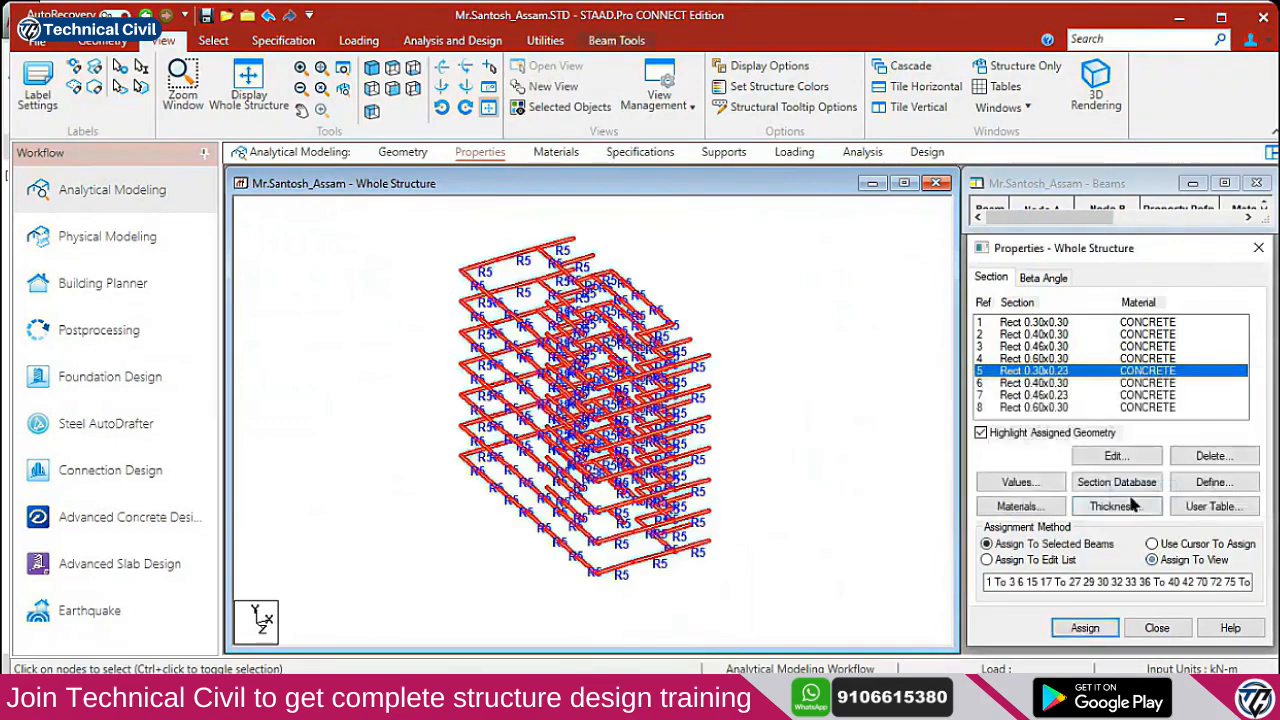
click(559, 307)
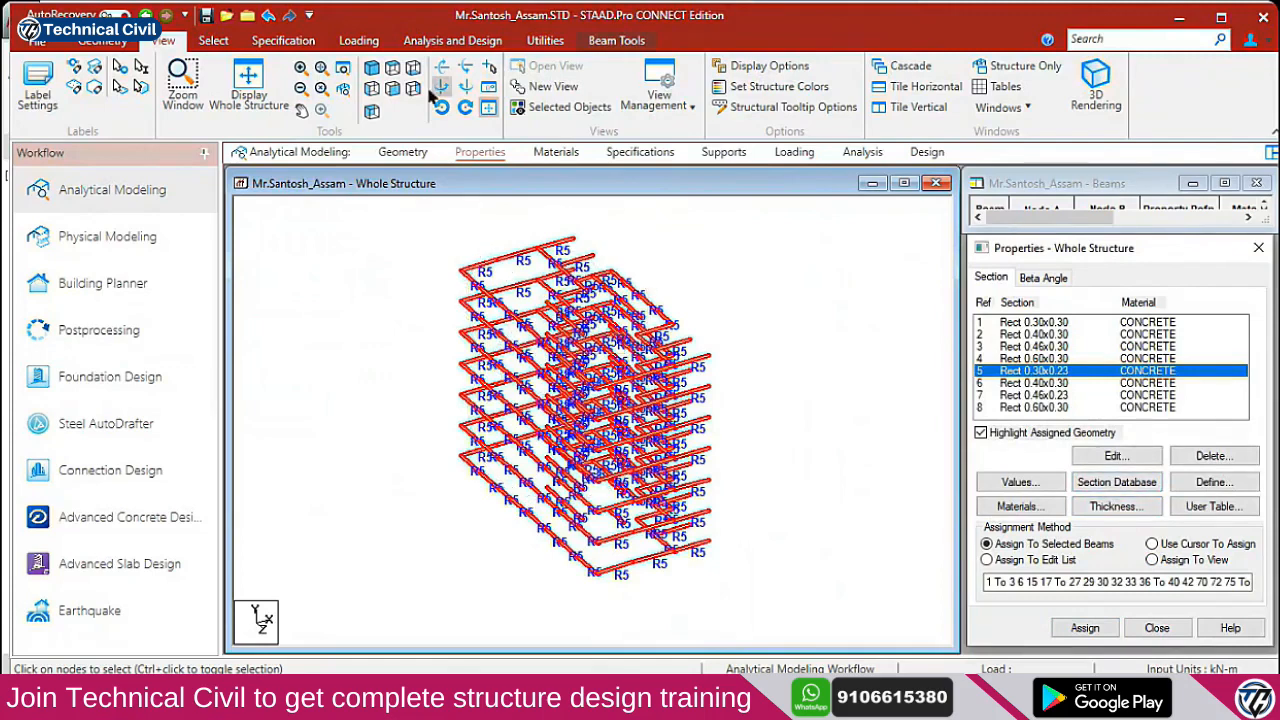
click(270, 100)
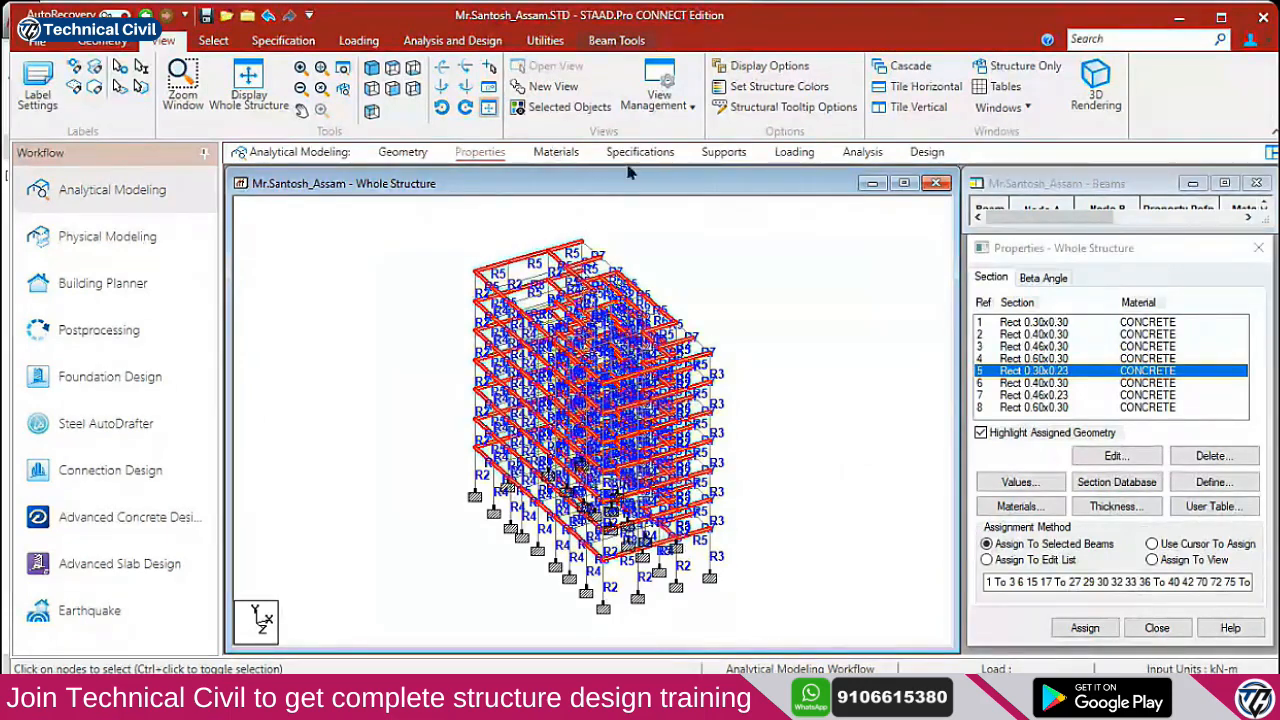
Check the section labels of all beams in the top plan view
click(213, 40)
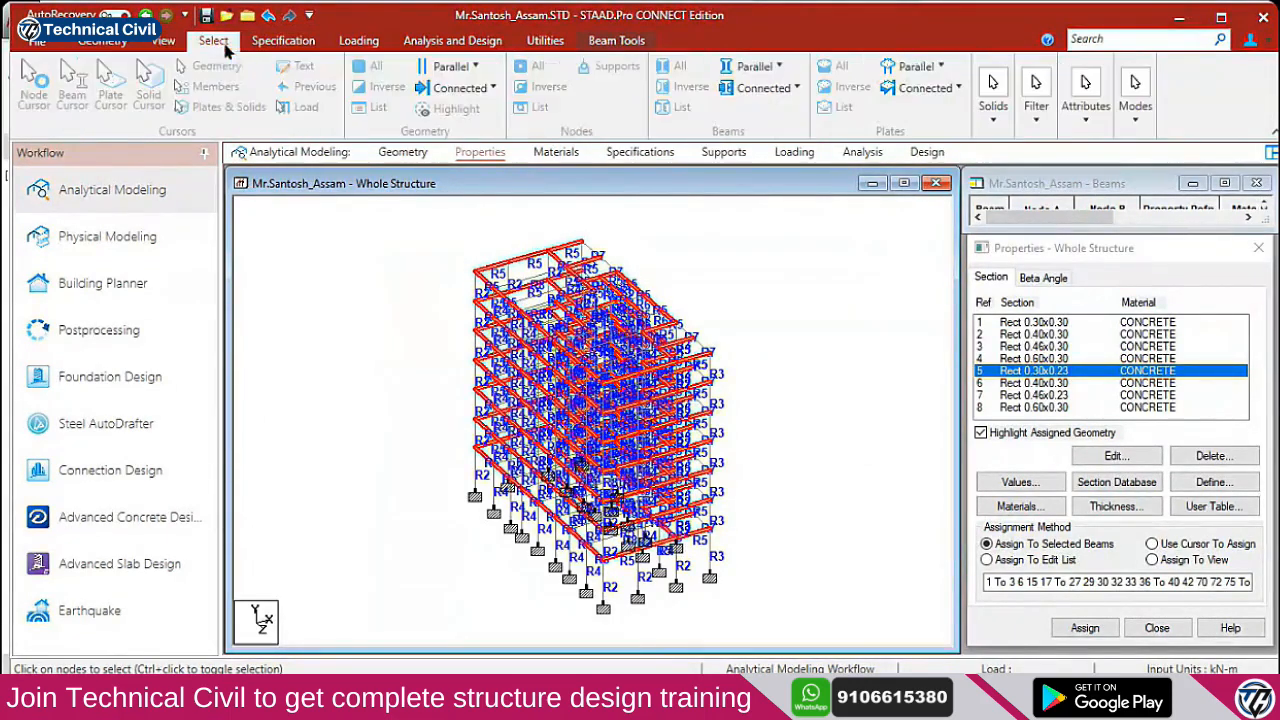
click(178, 41)
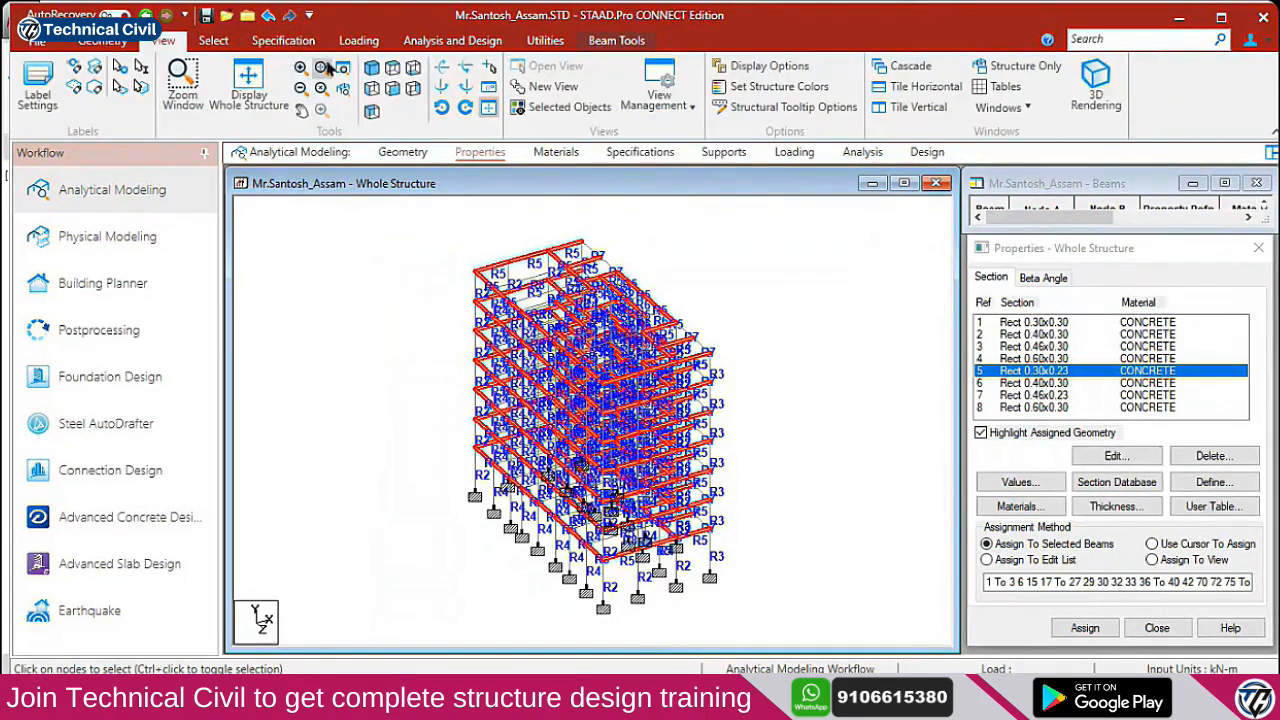
click(392, 87)
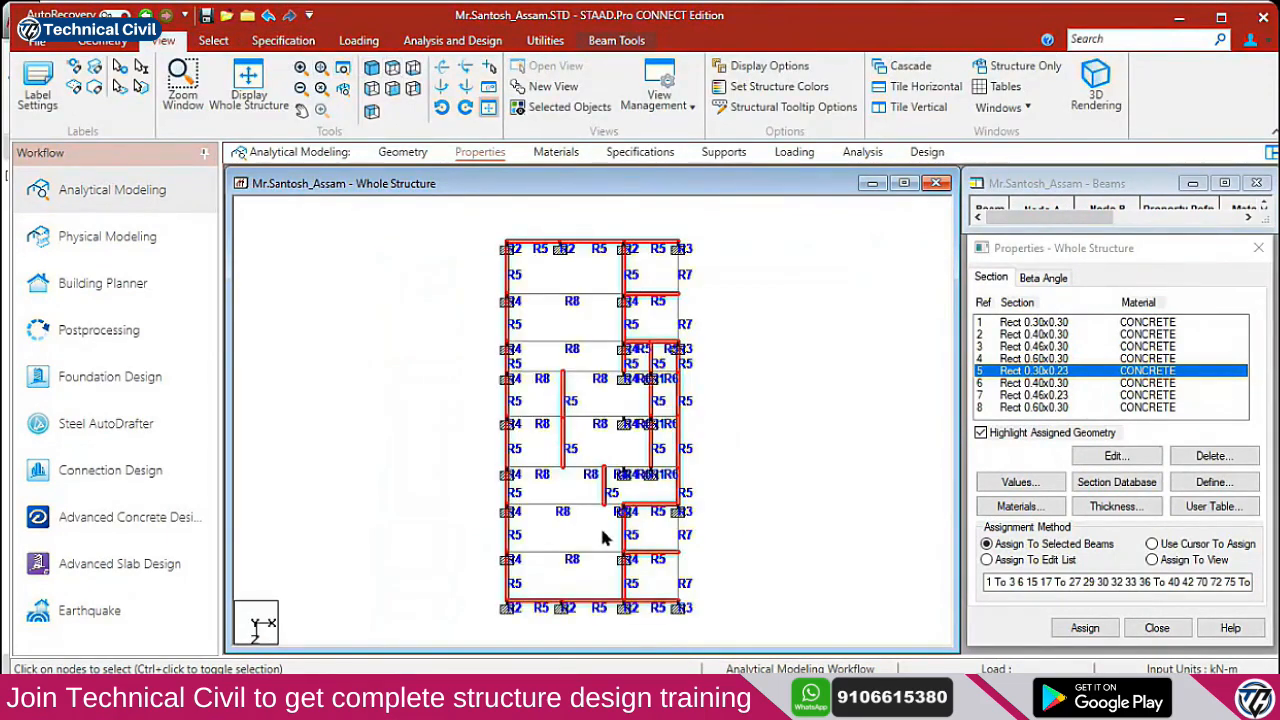
key(alt+Tab)
key(ctrl)
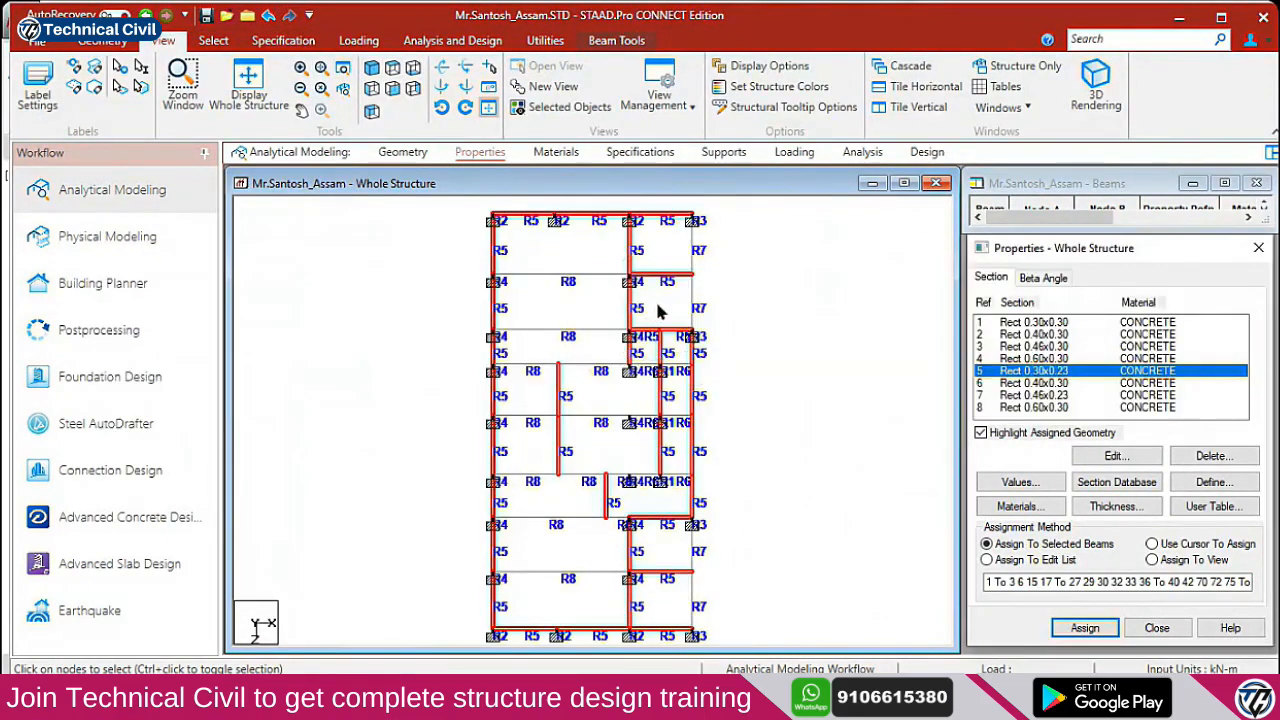
key(ctrl)
Add a node specification for rigid floor diaphragm No. 1 at a floor level height of 0 m
click(615, 153)
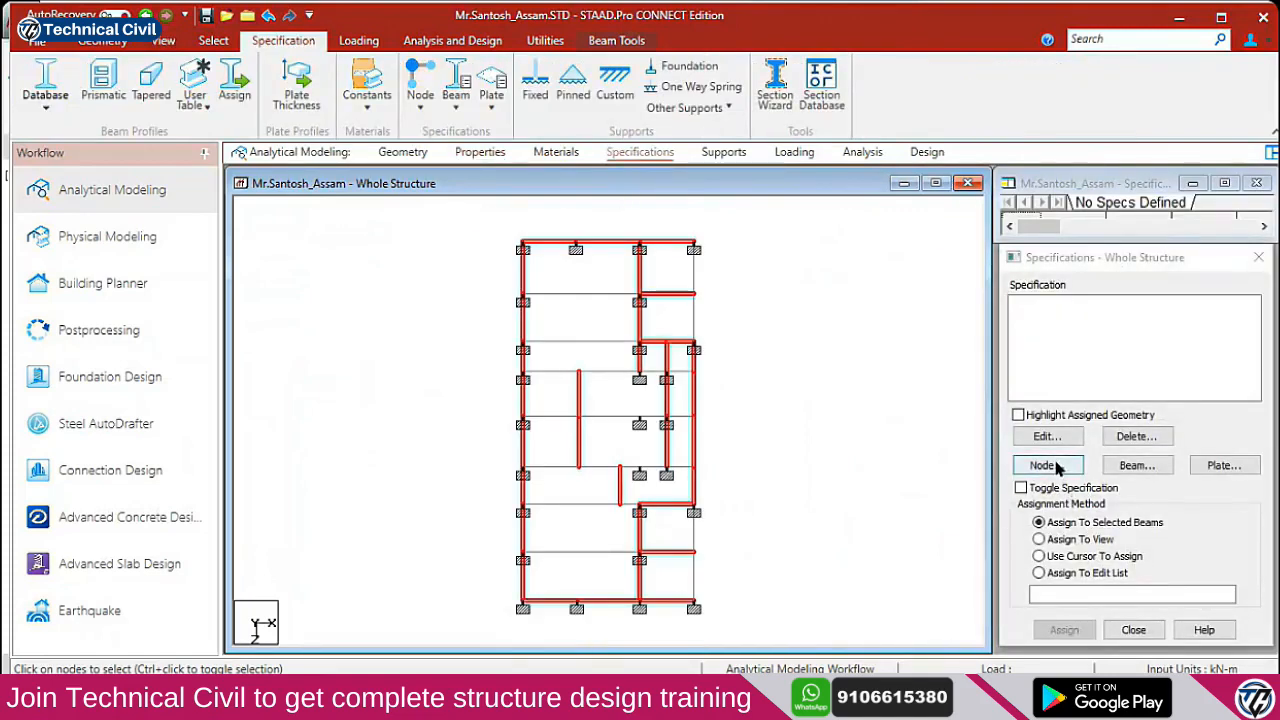
click(1058, 466)
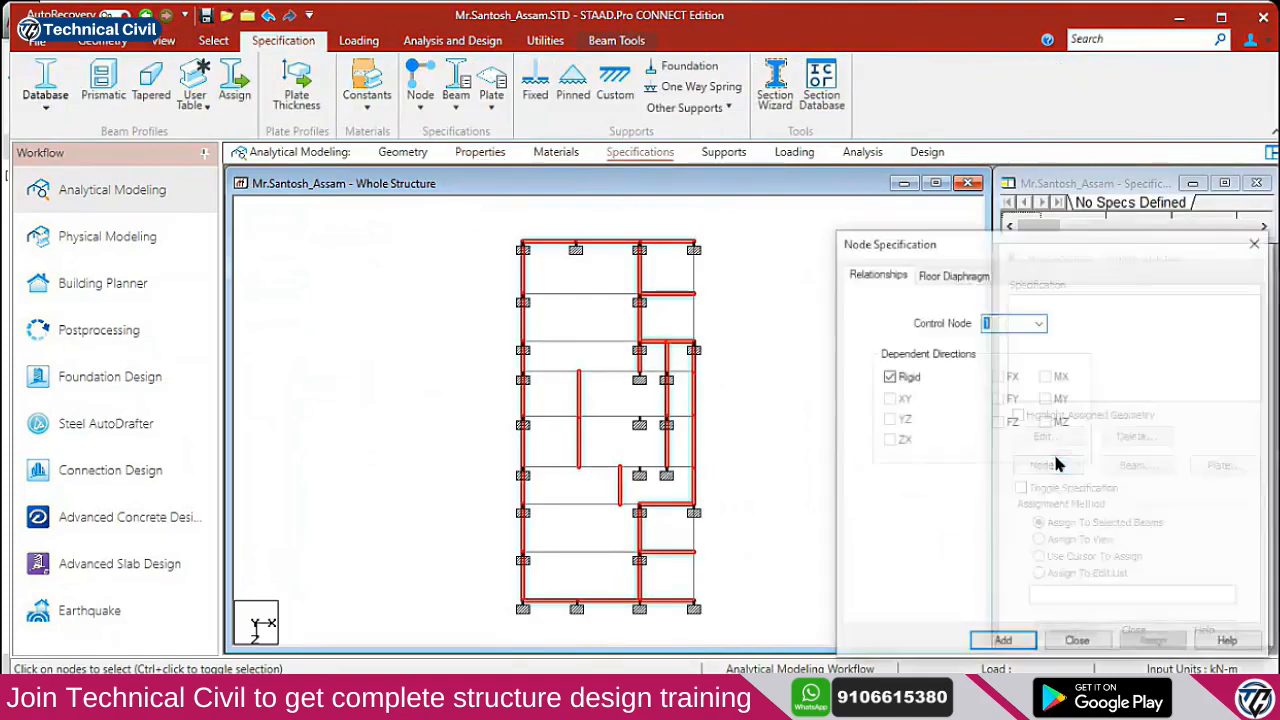
click(923, 276)
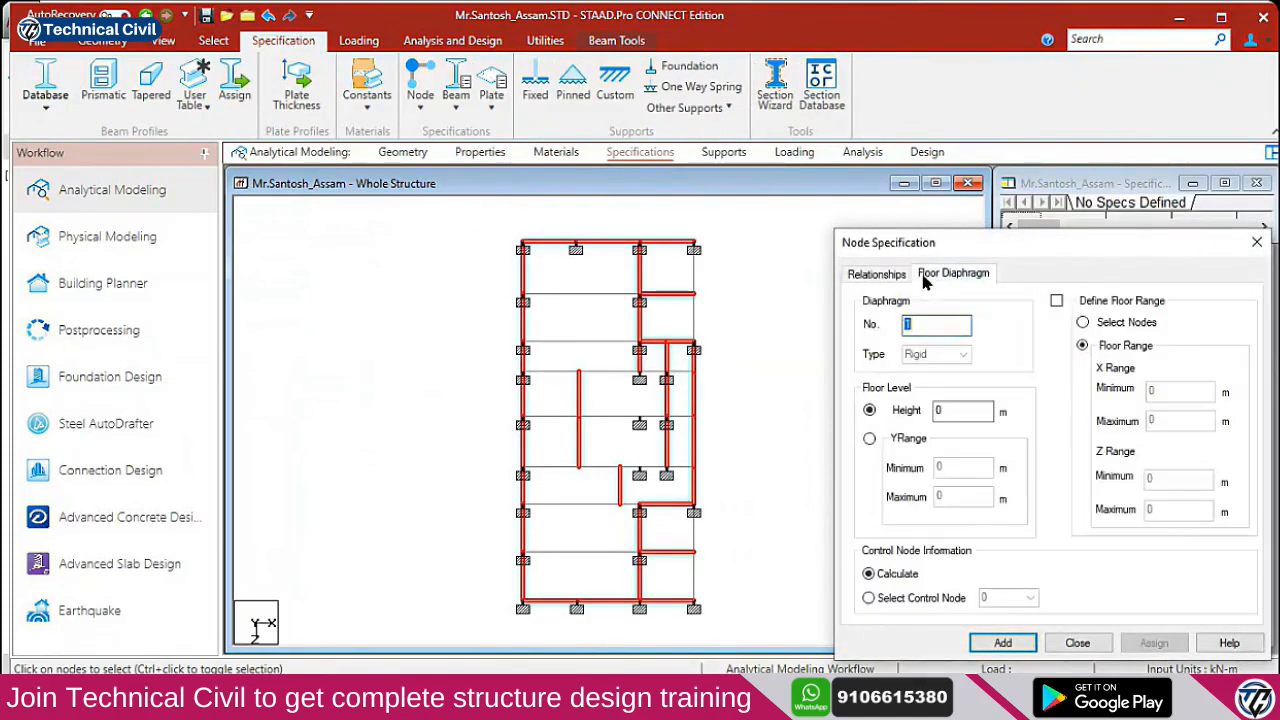
double_click(937, 412)
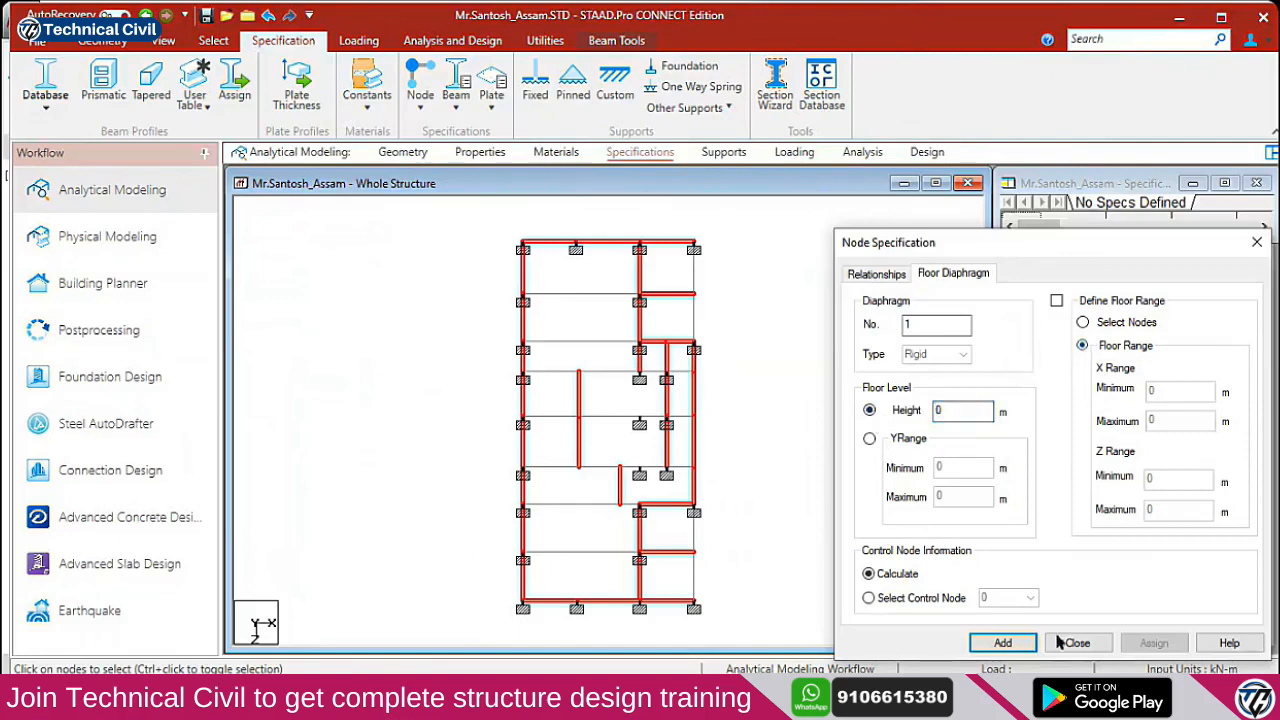
click(1016, 644)
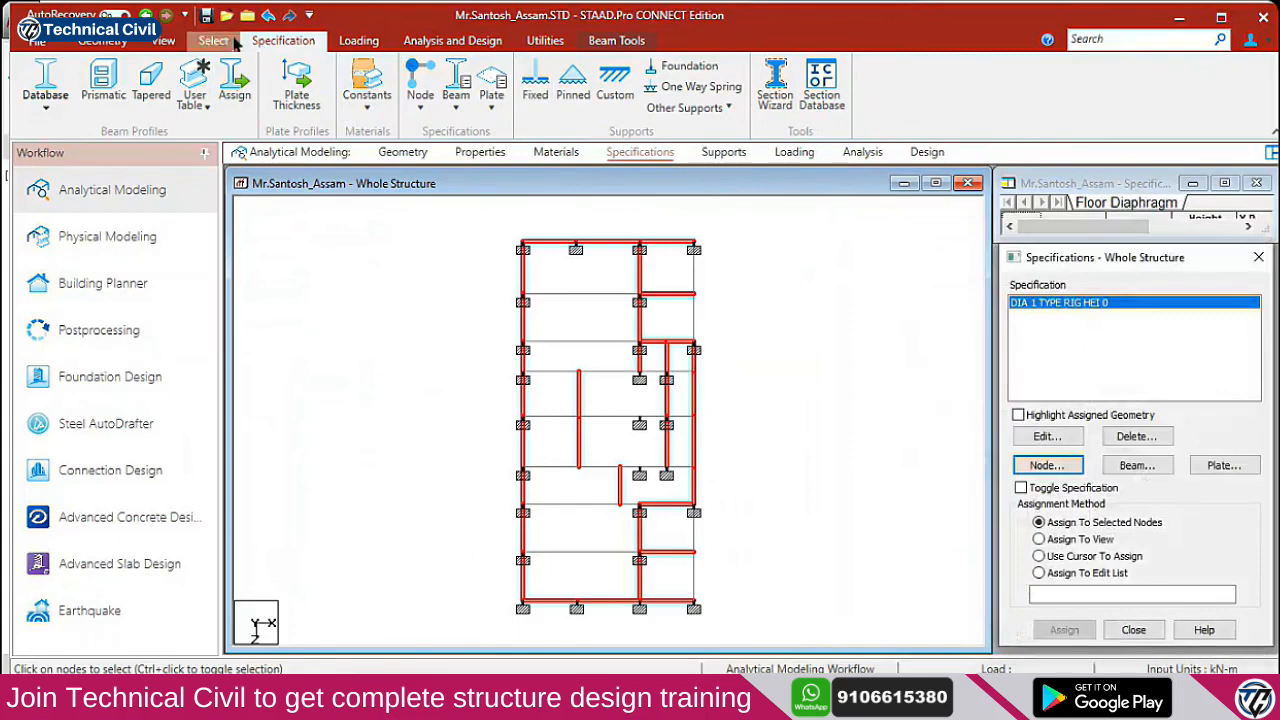
Highlight the nodes belonging to the floor diaphragm in an isometric view of the structure
click(163, 40)
click(372, 69)
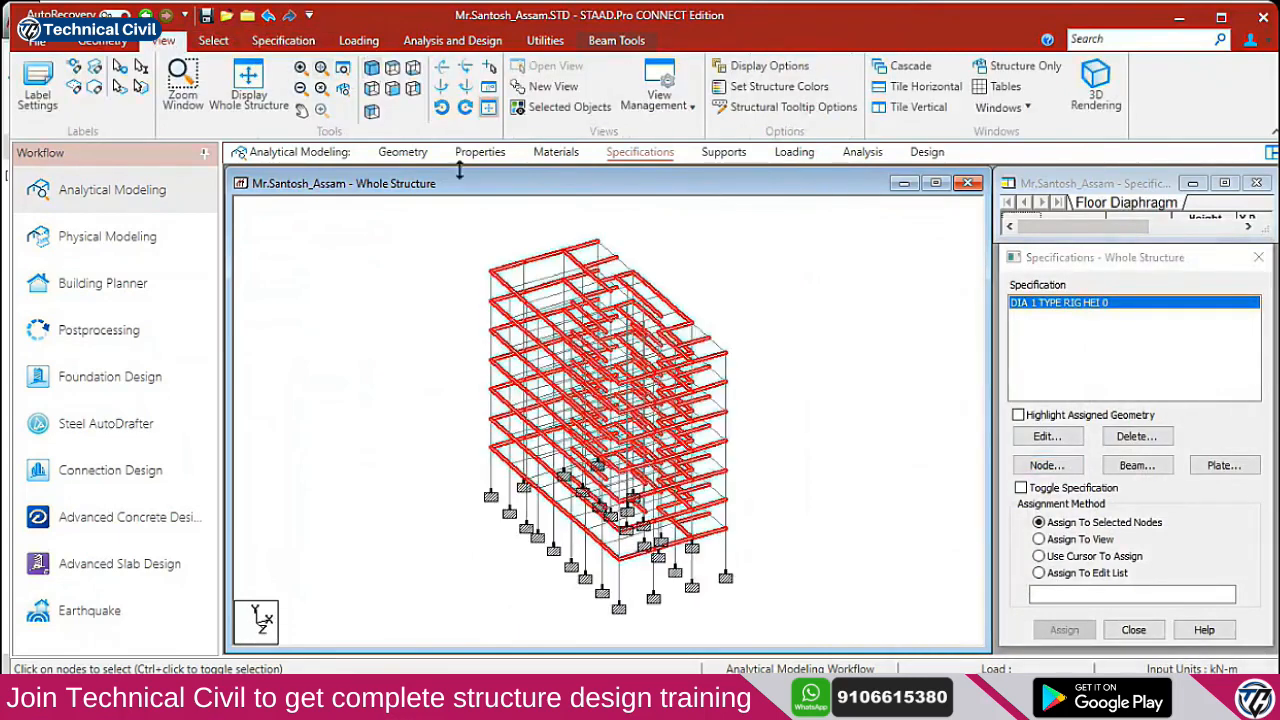
click(1017, 415)
click(1018, 416)
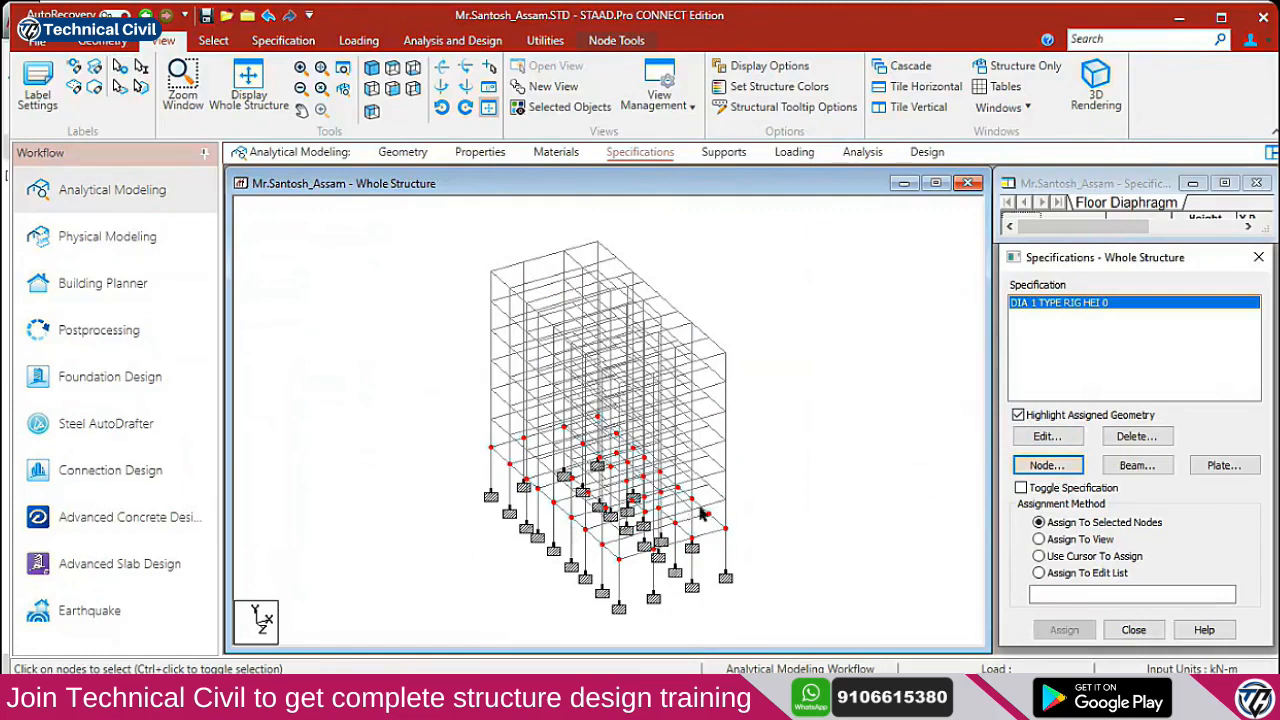
click(1047, 465)
click(1257, 242)
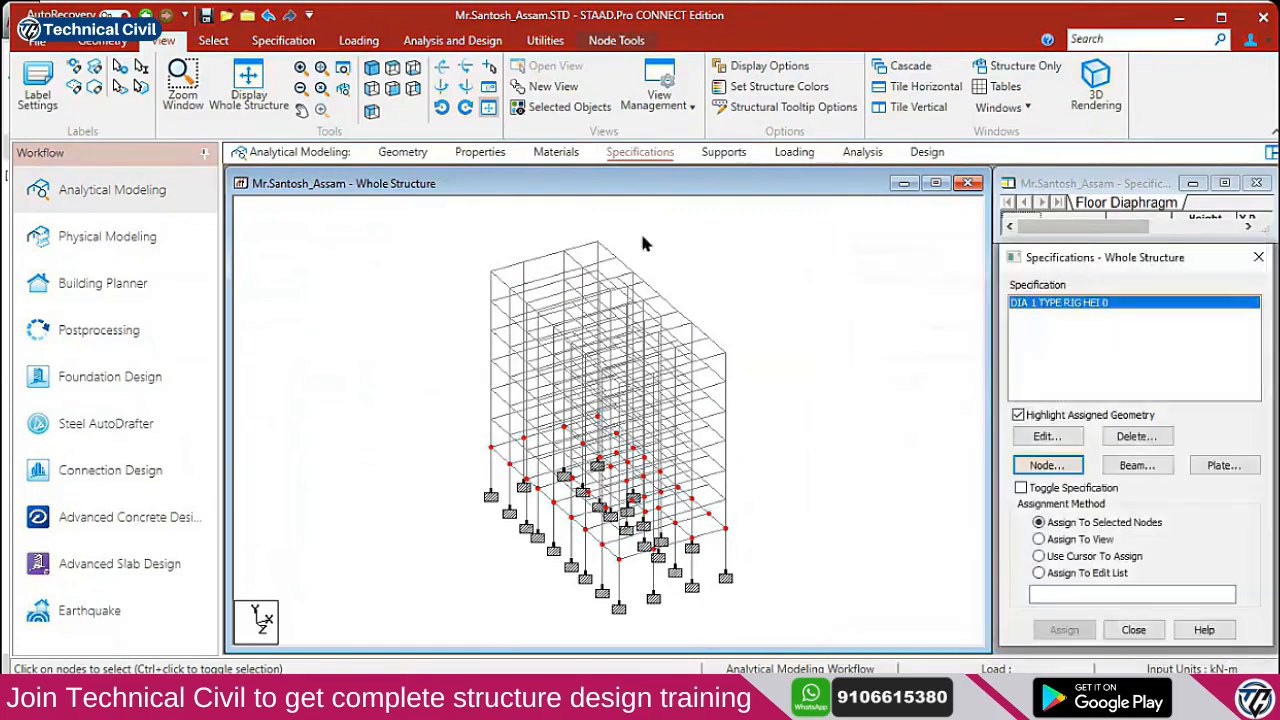
Measure the node-to-node distances from the corner node at the base floor level up to each of the six floor levels above it
click(545, 40)
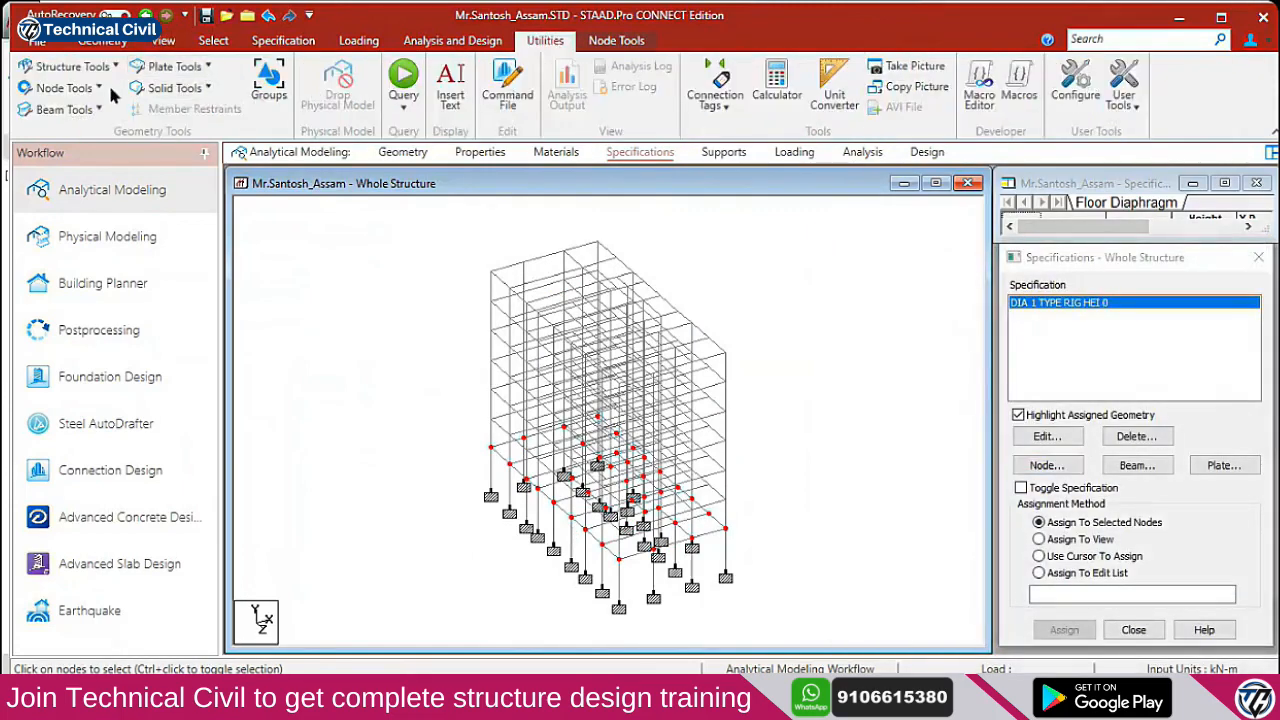
click(66, 109)
click(92, 95)
click(92, 90)
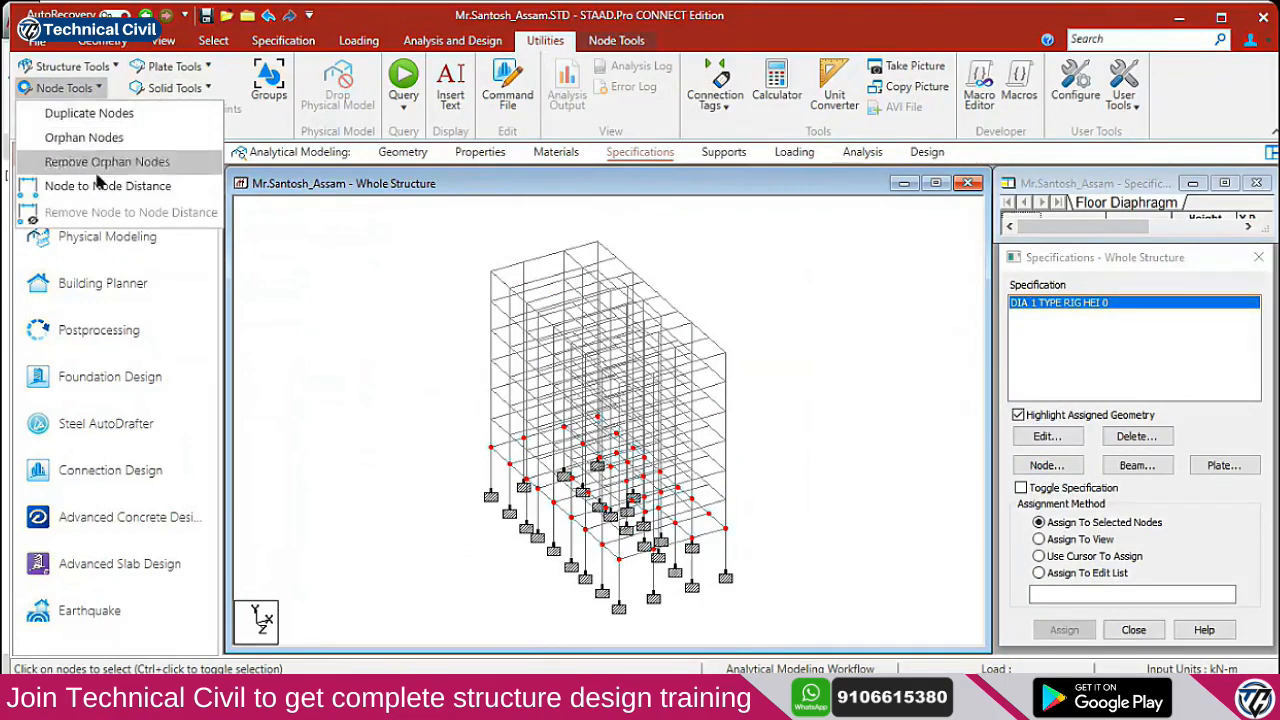
click(100, 186)
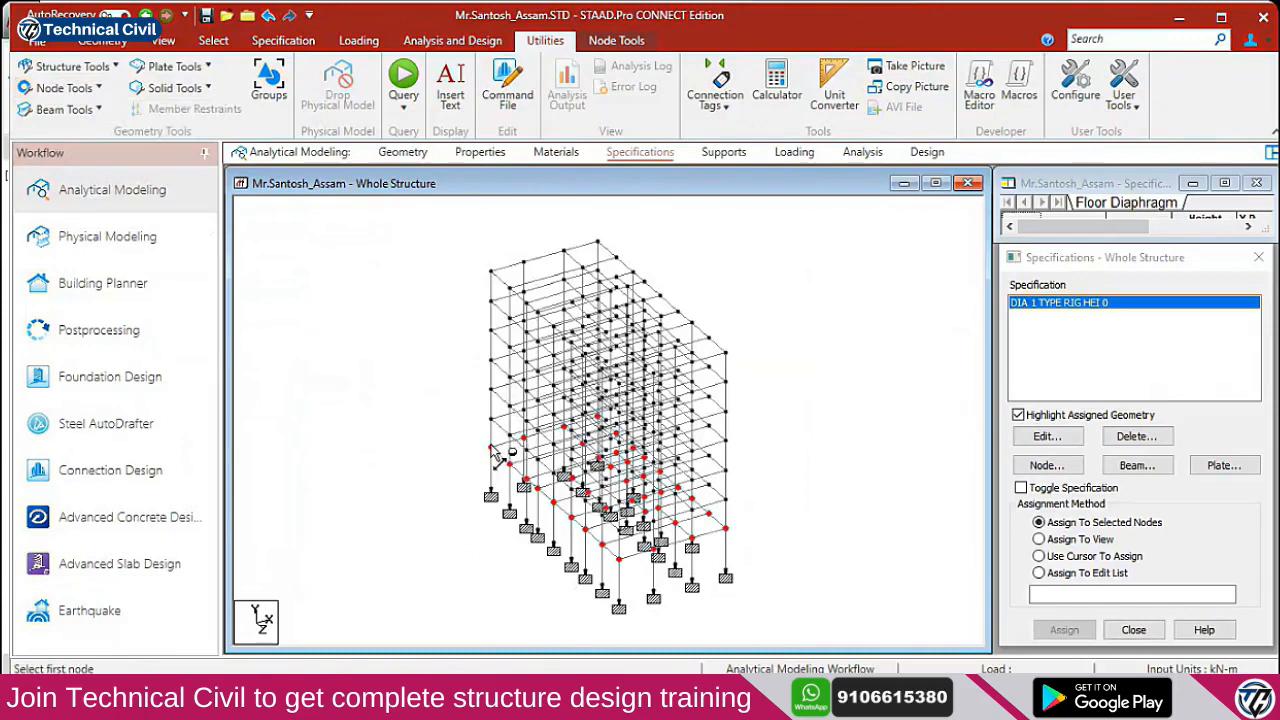
click(489, 388)
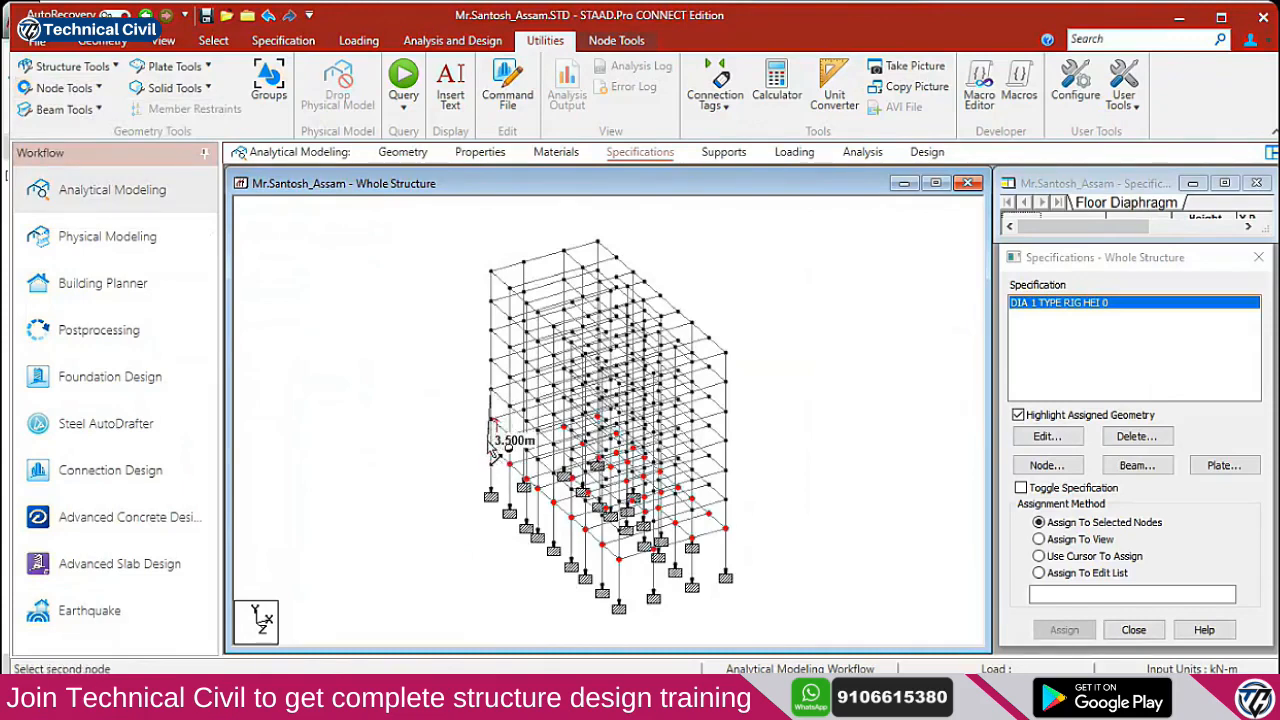
click(489, 445)
click(490, 361)
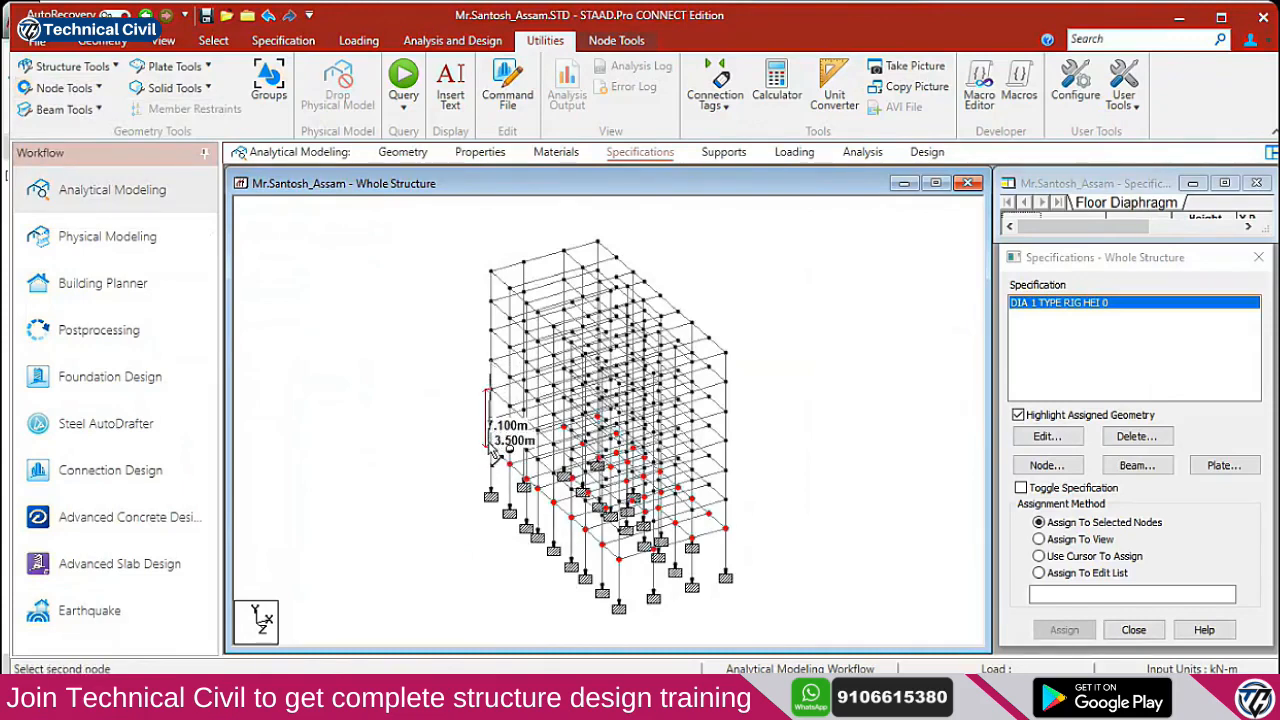
click(489, 445)
click(490, 334)
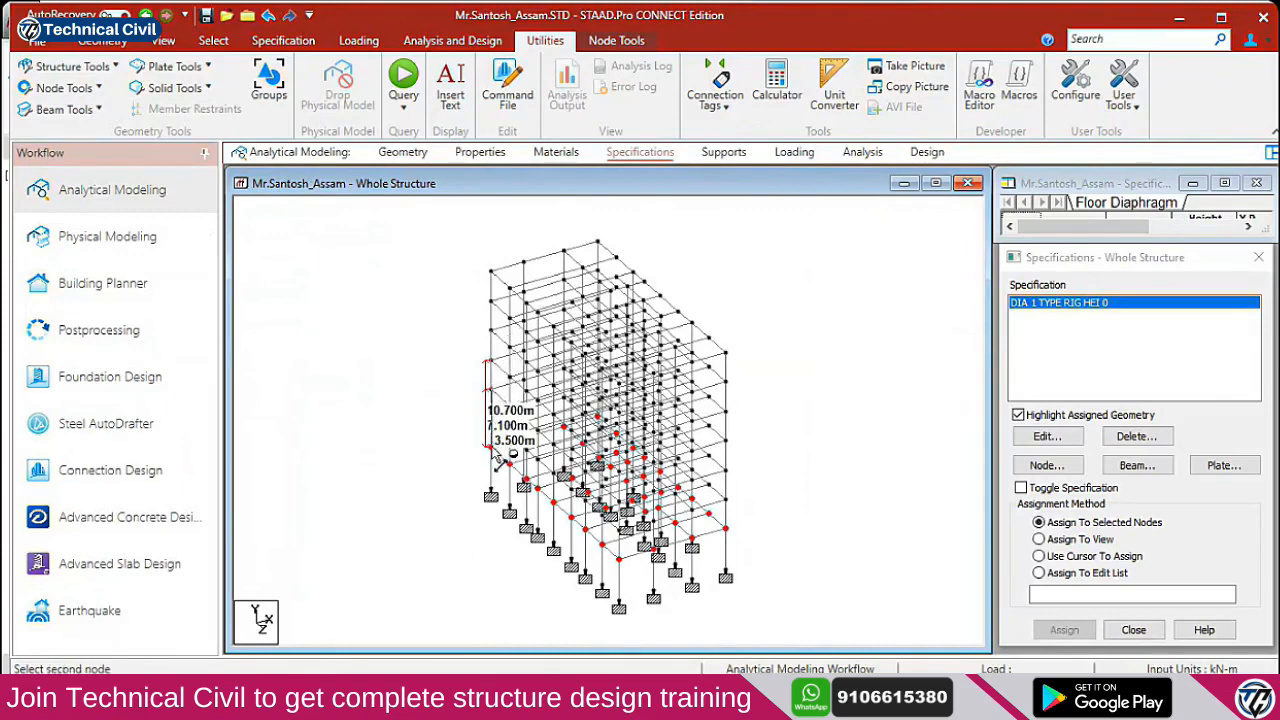
click(489, 445)
click(490, 307)
click(489, 445)
click(490, 280)
click(489, 445)
scroll(477, 393, up, 5)
scroll(490, 402, up, 5)
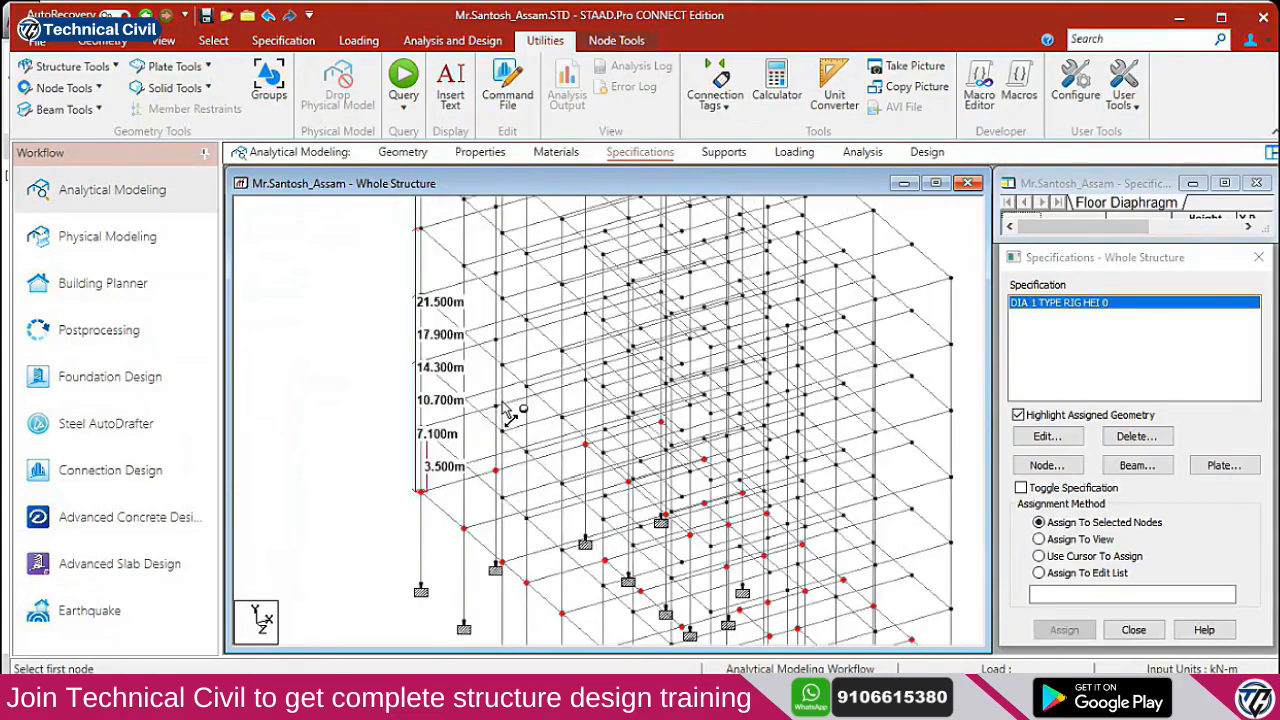
Add a node specification for rigid floor diaphragm No. 2 at a height of 3.5 m, with Define Floor Range disabled
click(1050, 467)
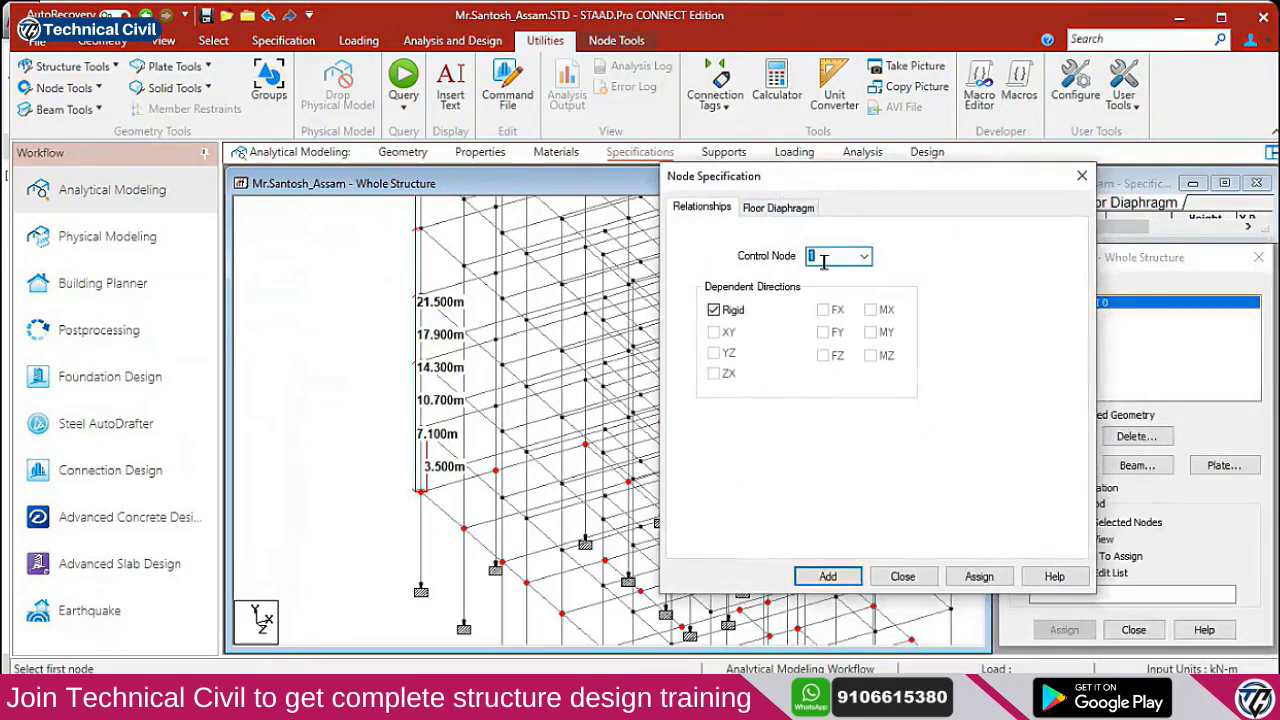
drag(840, 190, 793, 188)
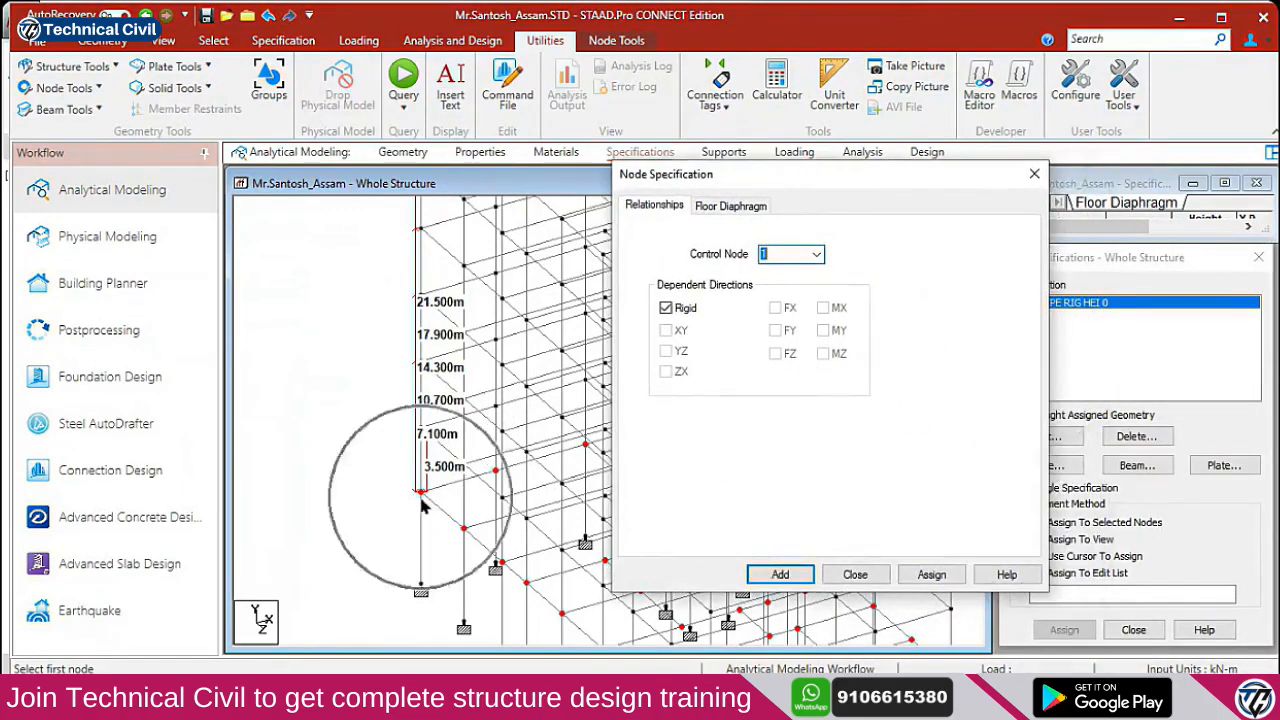
click(714, 204)
double_click(728, 342)
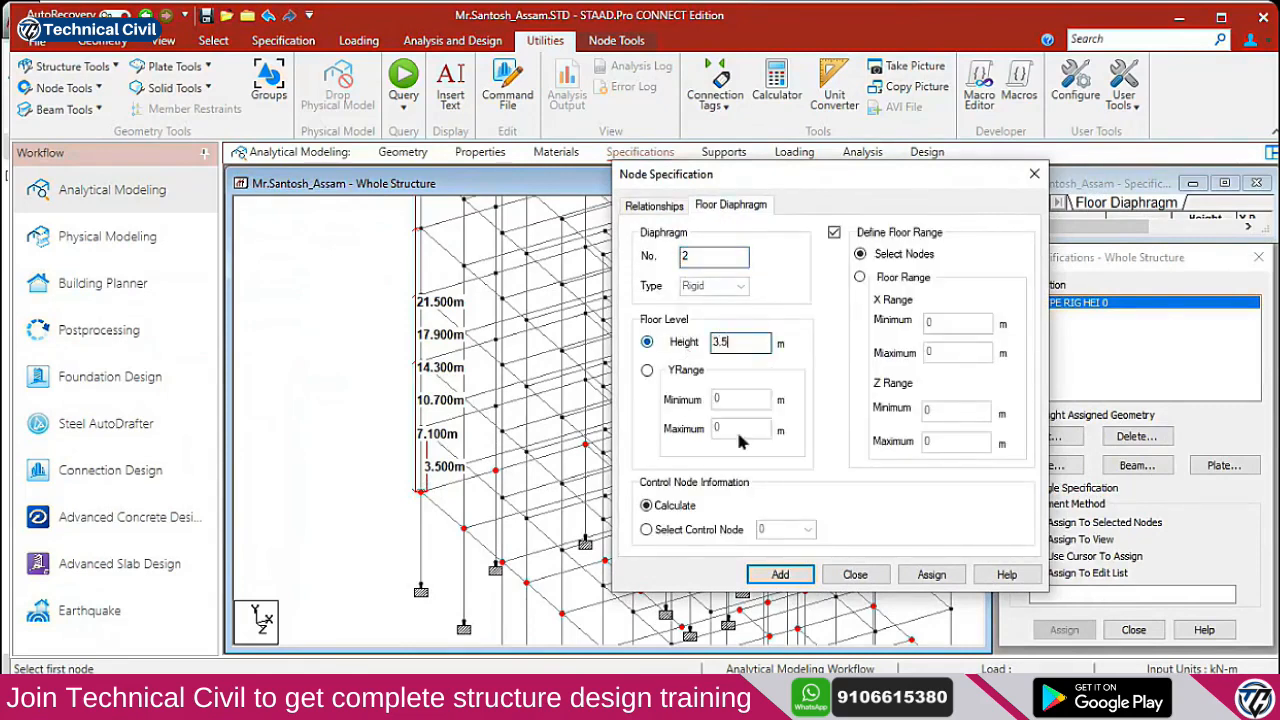
click(834, 233)
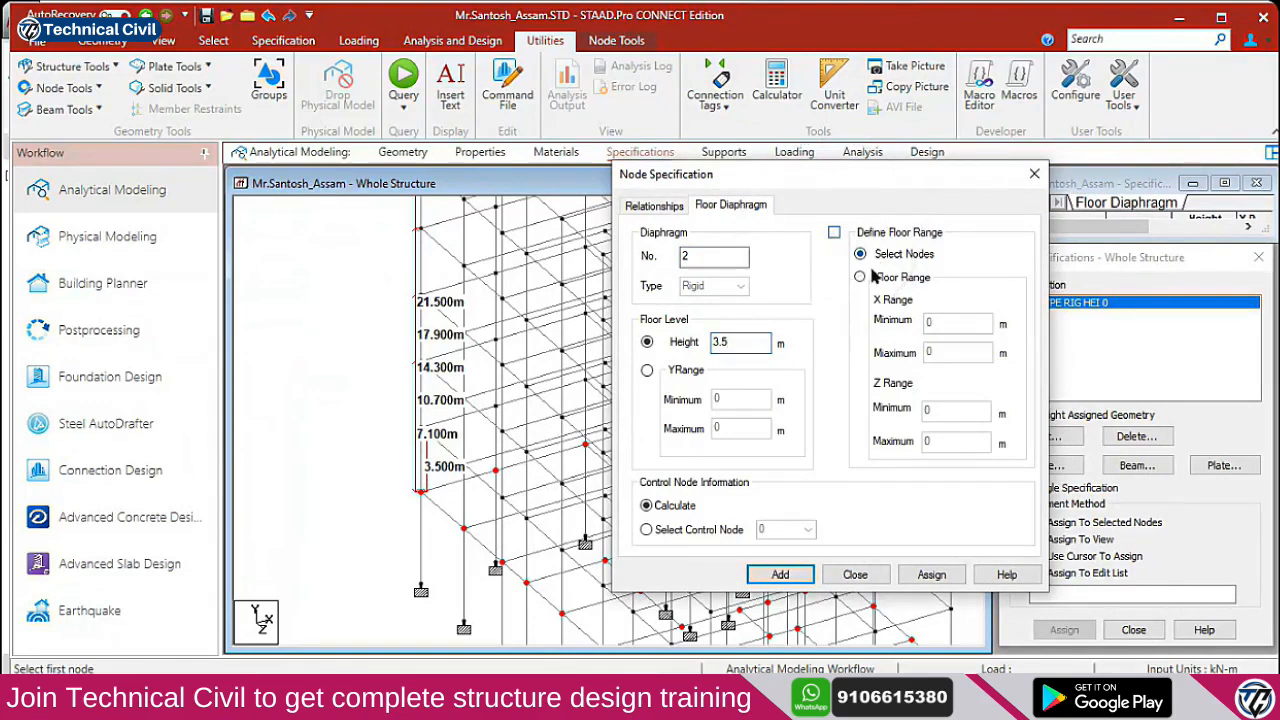
click(780, 574)
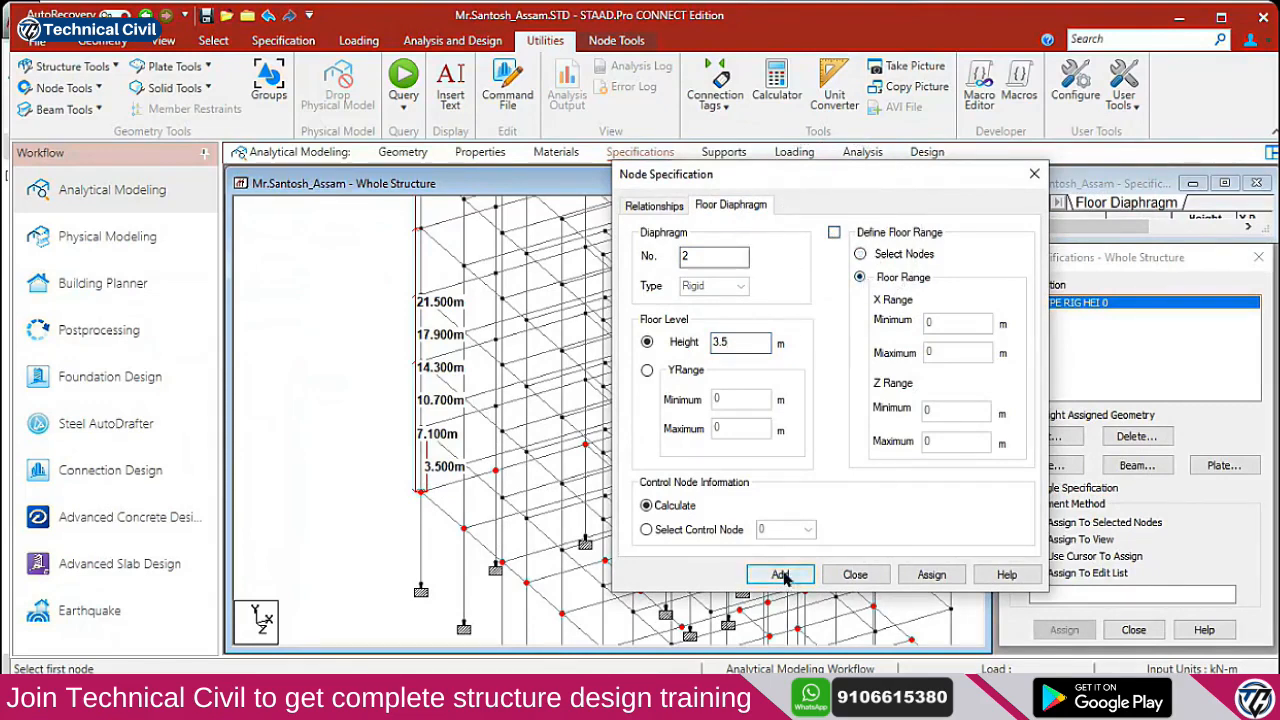
key(alt+Tab)
key(Escape)
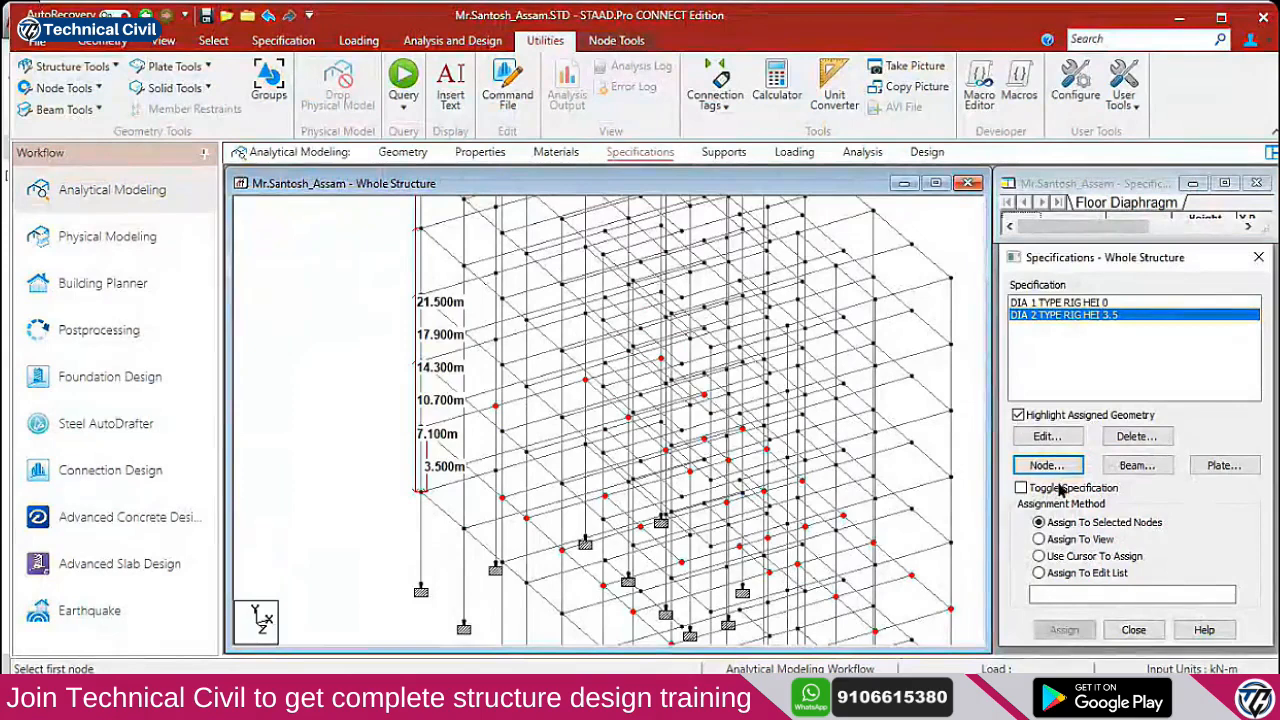
click(1019, 416)
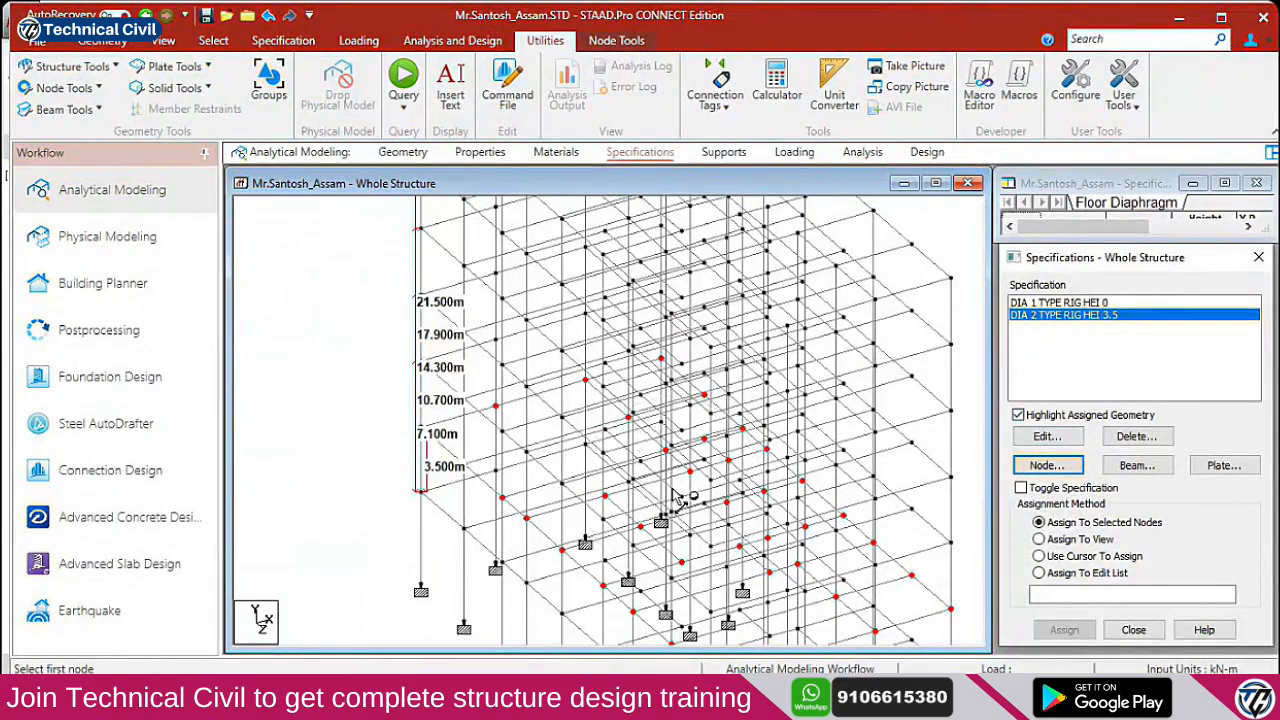
Add rigid floor diaphragm No. 3 at a height of 7.1 m with Define Floor Range disabled, and start another node specification
click(1048, 465)
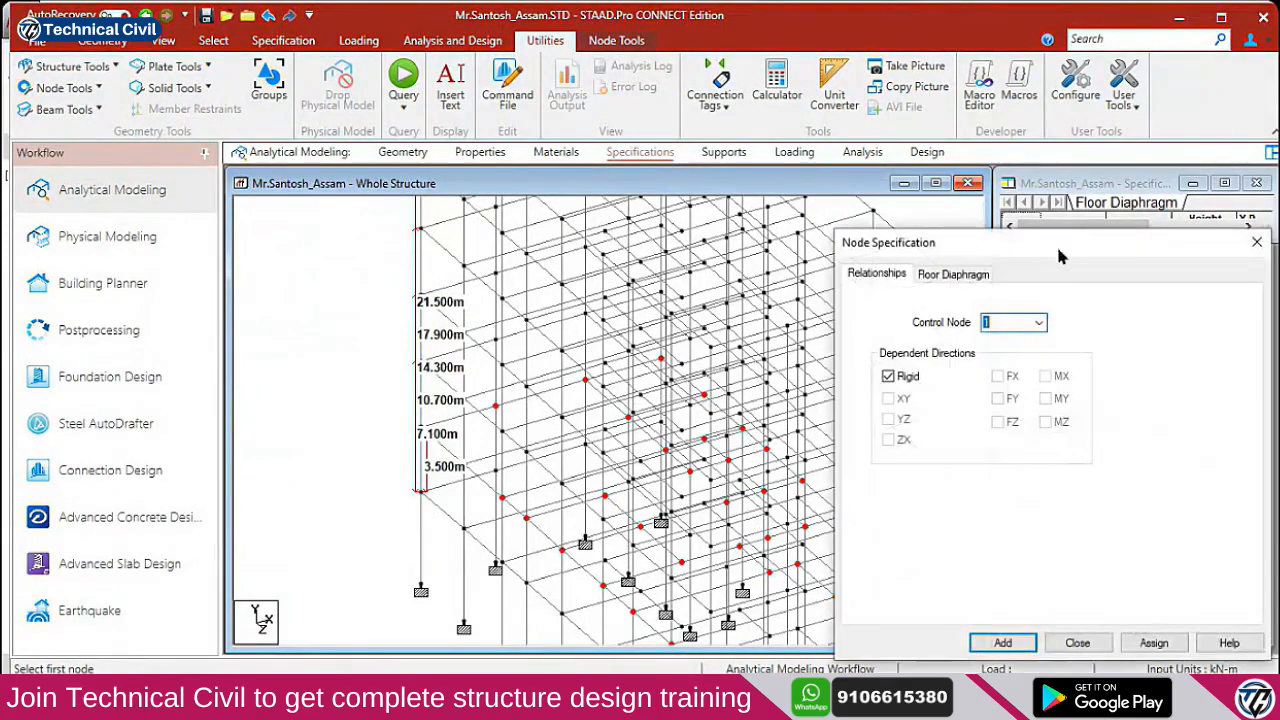
click(955, 275)
click(945, 410)
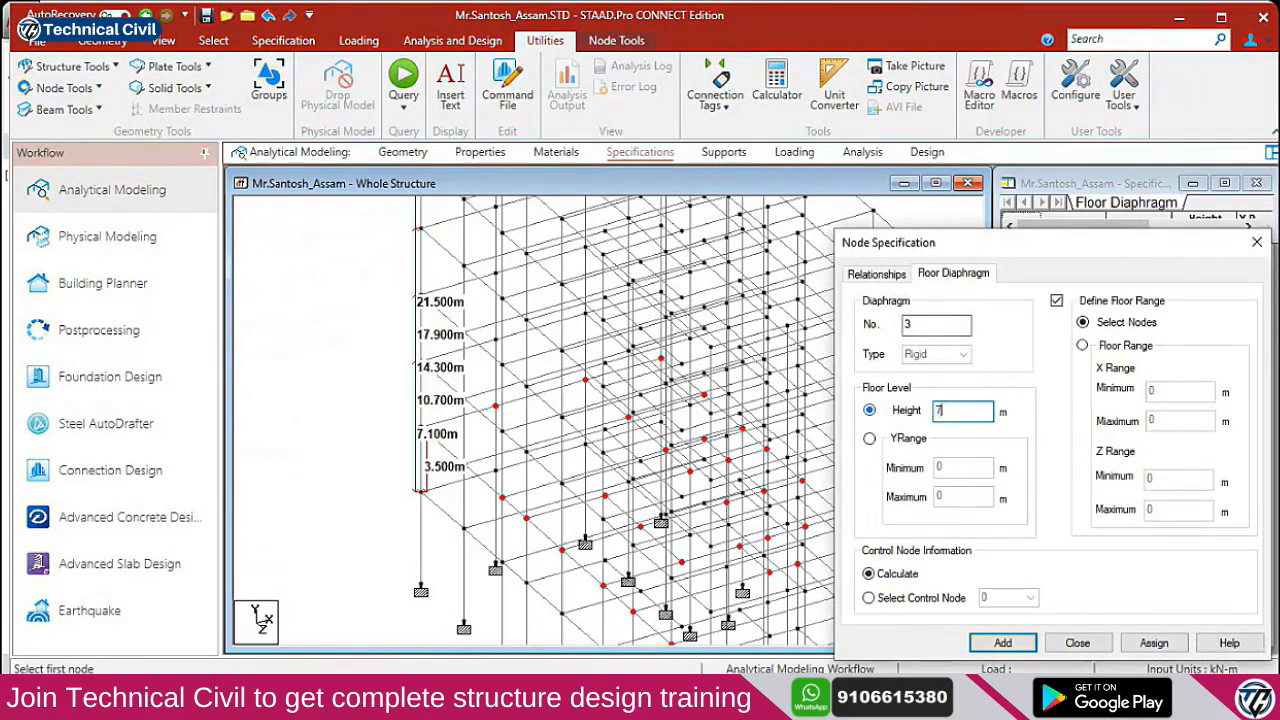
text(7.1)
click(1056, 301)
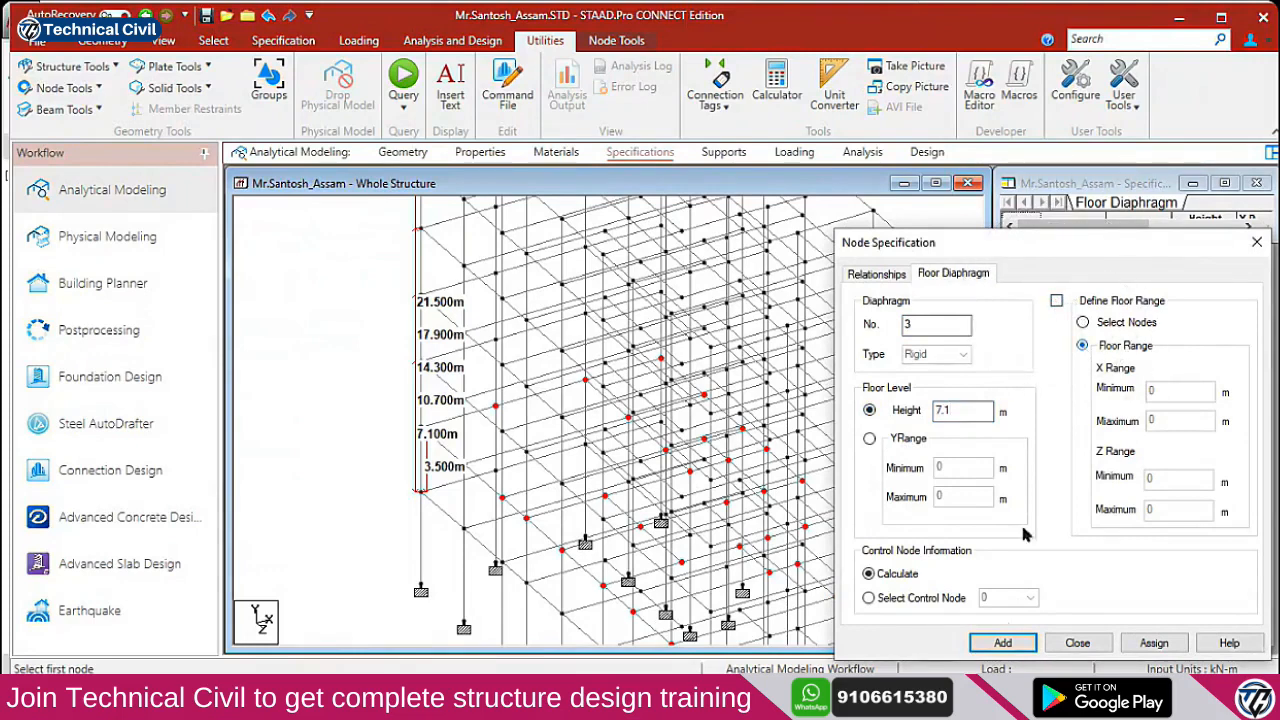
click(1003, 642)
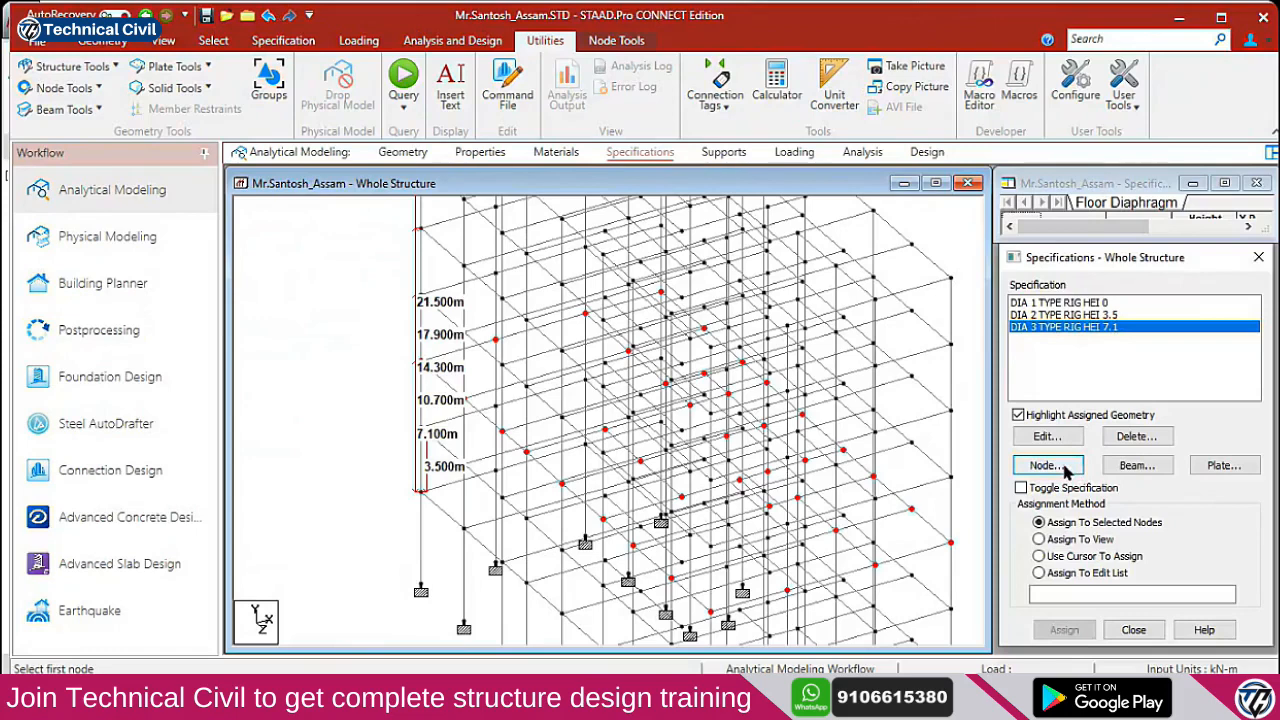
click(1045, 465)
click(888, 376)
drag(999, 321, 967, 323)
text(1)
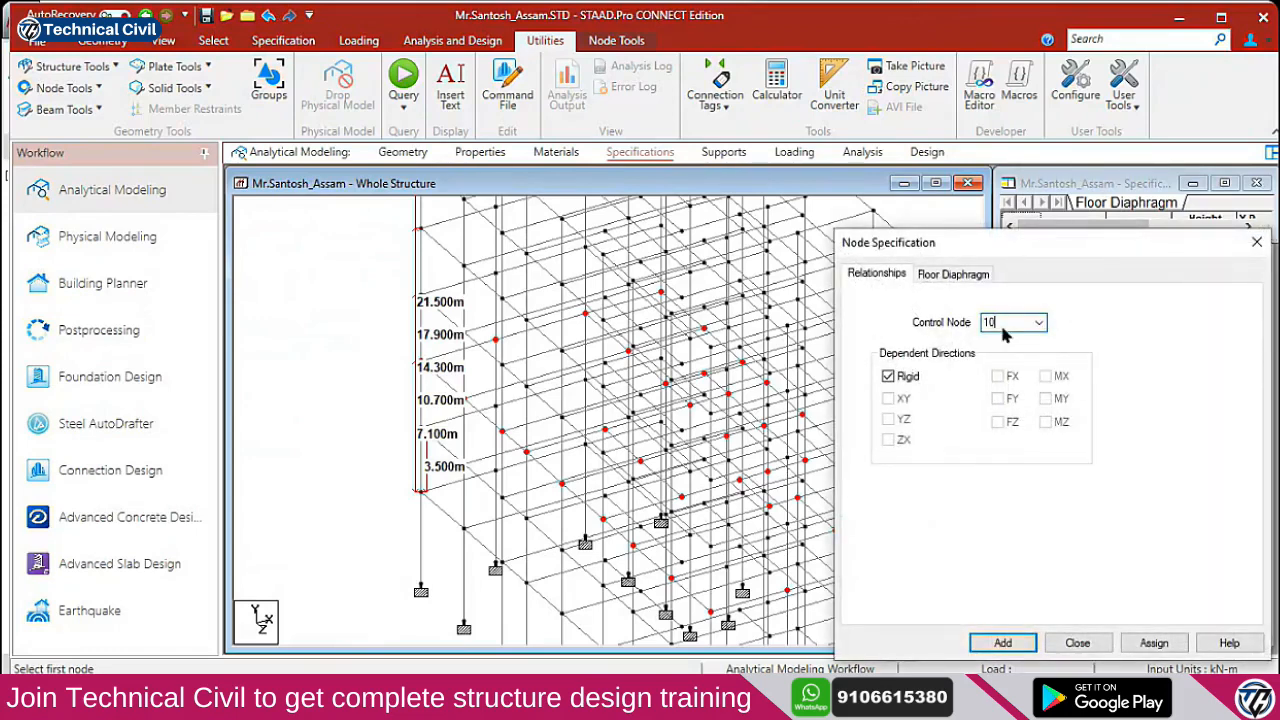
text(0.7)
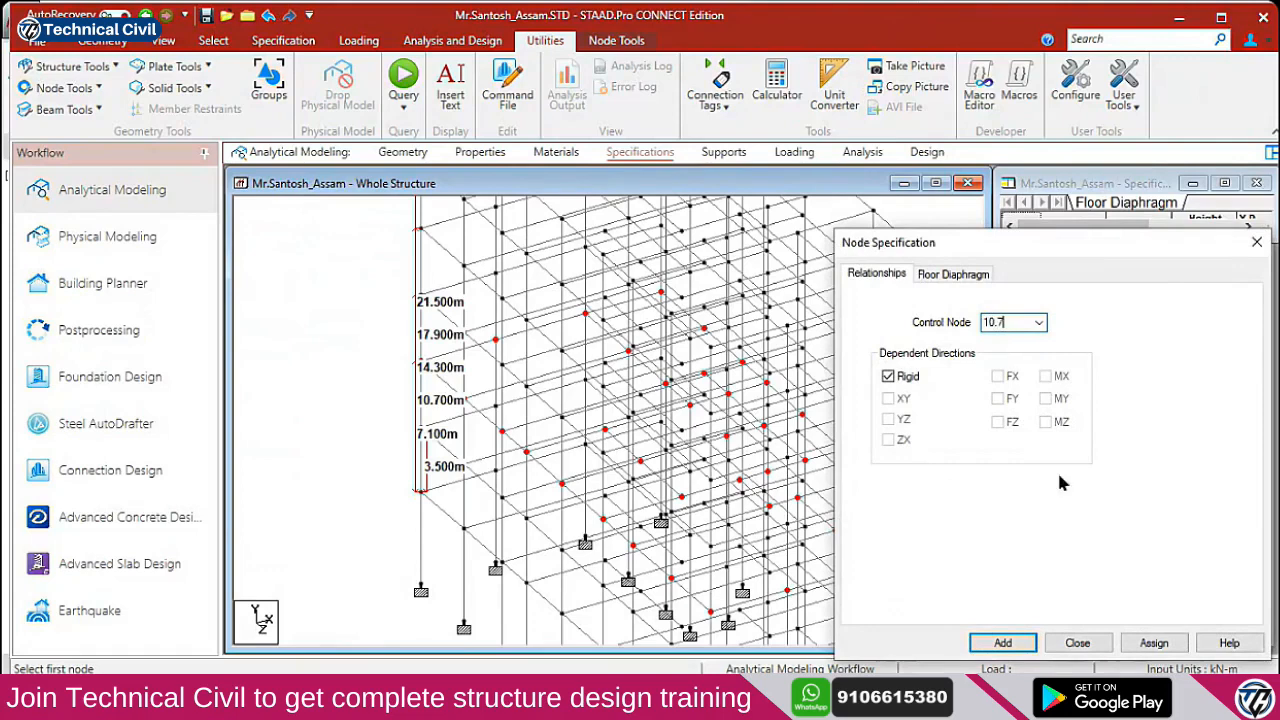
click(1005, 643)
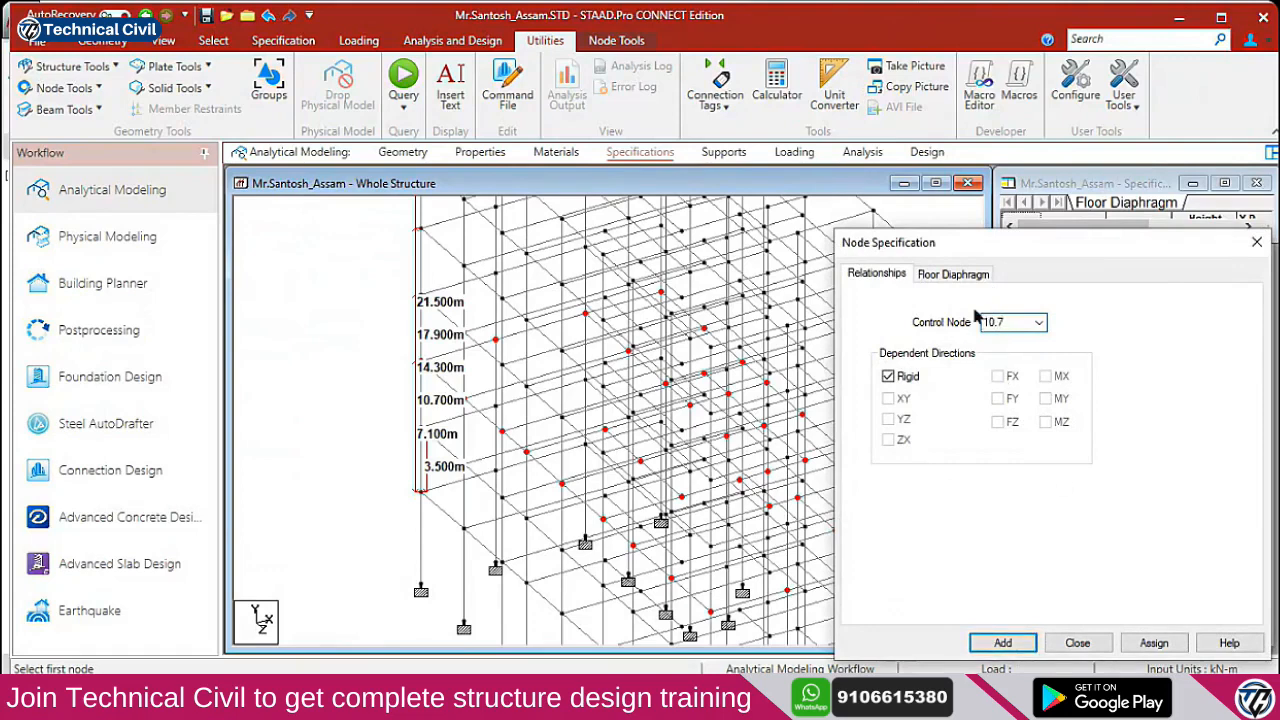
Define rigid floor diaphragm No. 4 at a height of 10.7 m with Define Floor Range disabled, and add it
click(953, 274)
click(945, 410)
text(1)
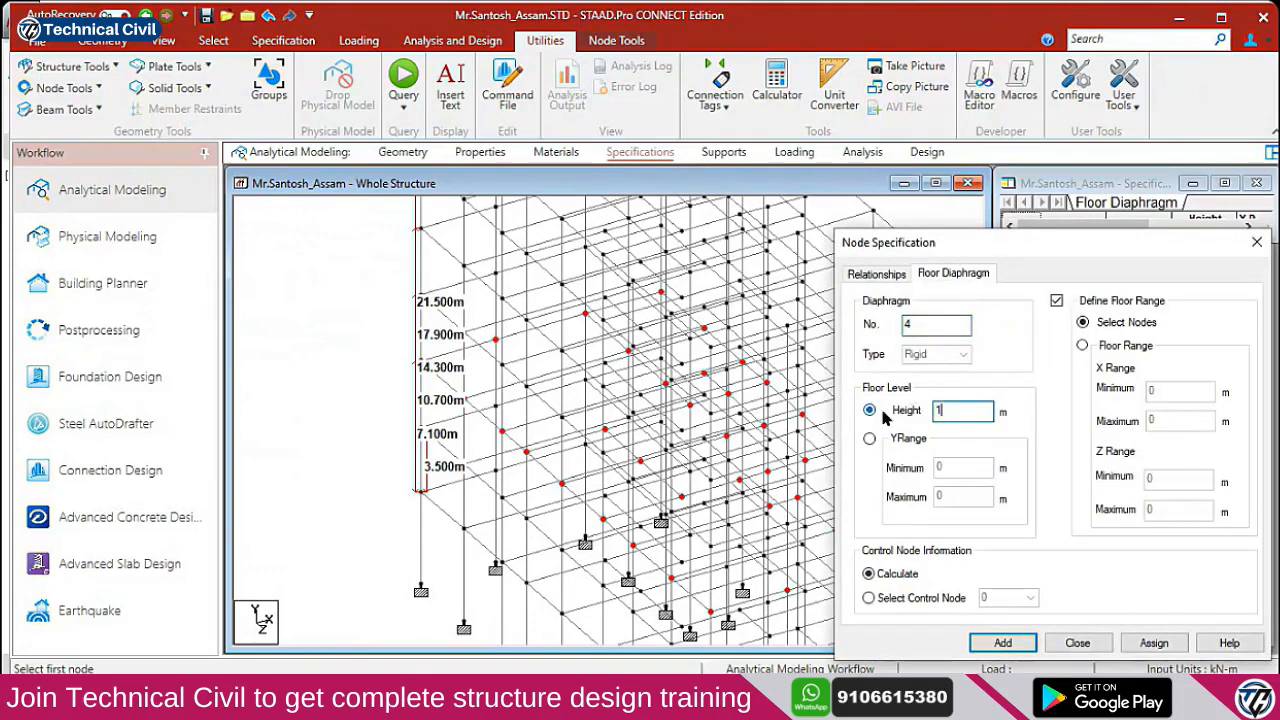
text(0.7)
click(1057, 302)
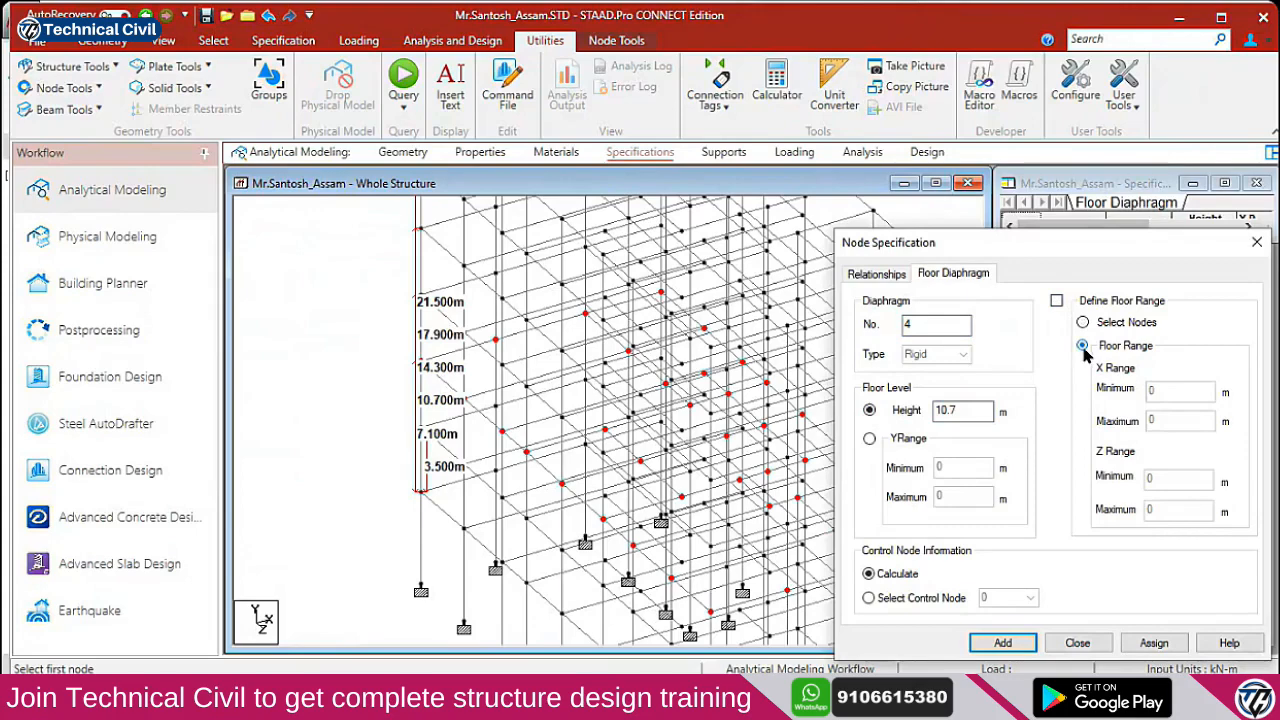
click(1005, 643)
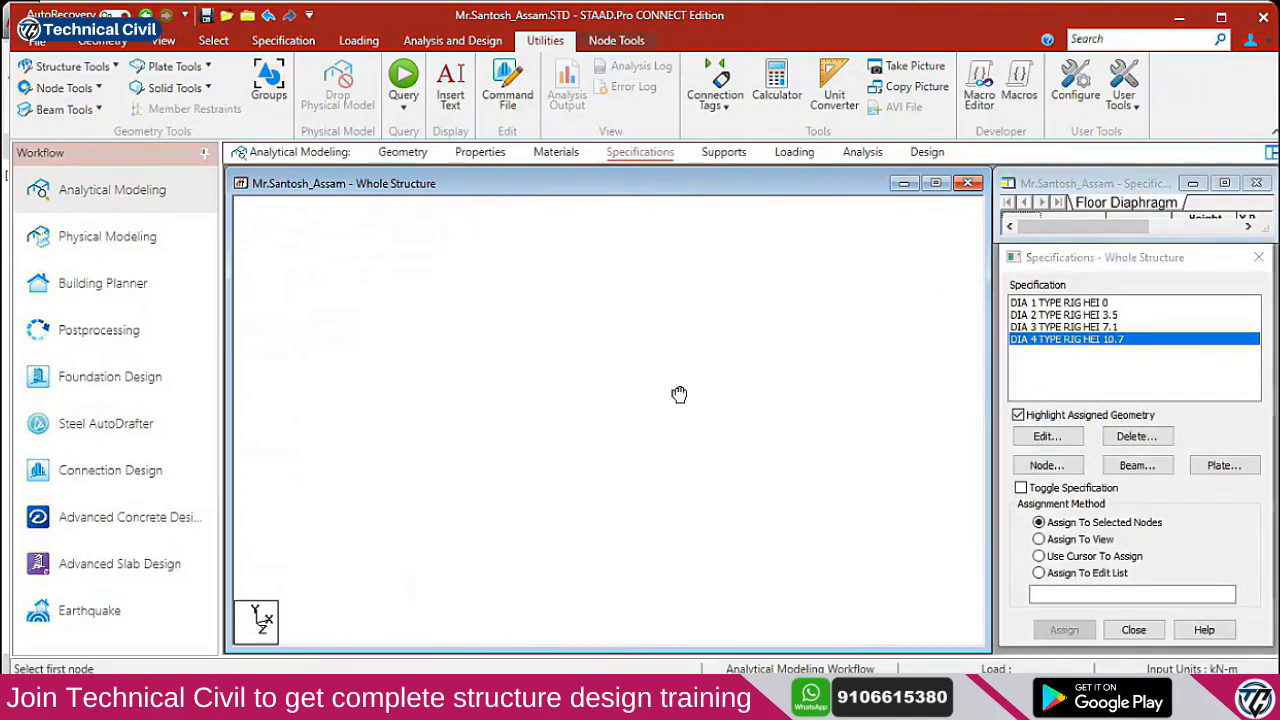
Add a node specification for rigid floor diaphragm No. 5 at a height of 14.3 m, with Define Floor Range disabled
click(1047, 465)
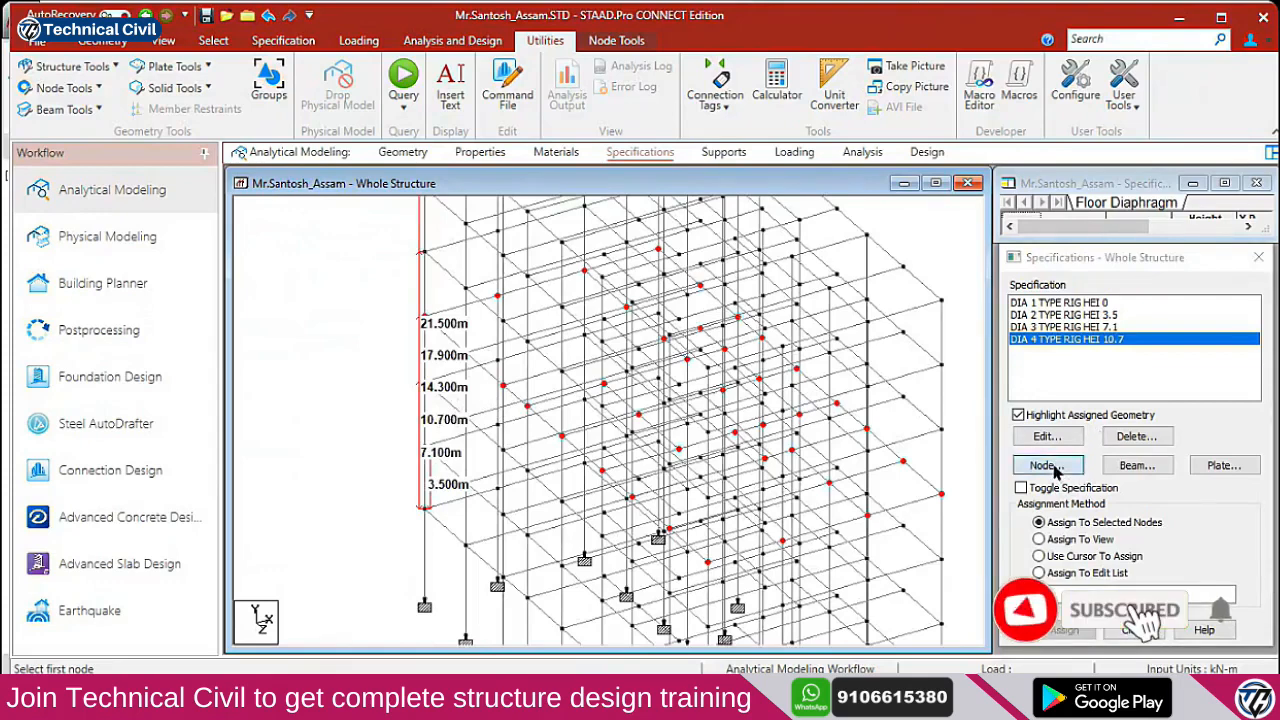
double_click(942, 411)
text(14.3)
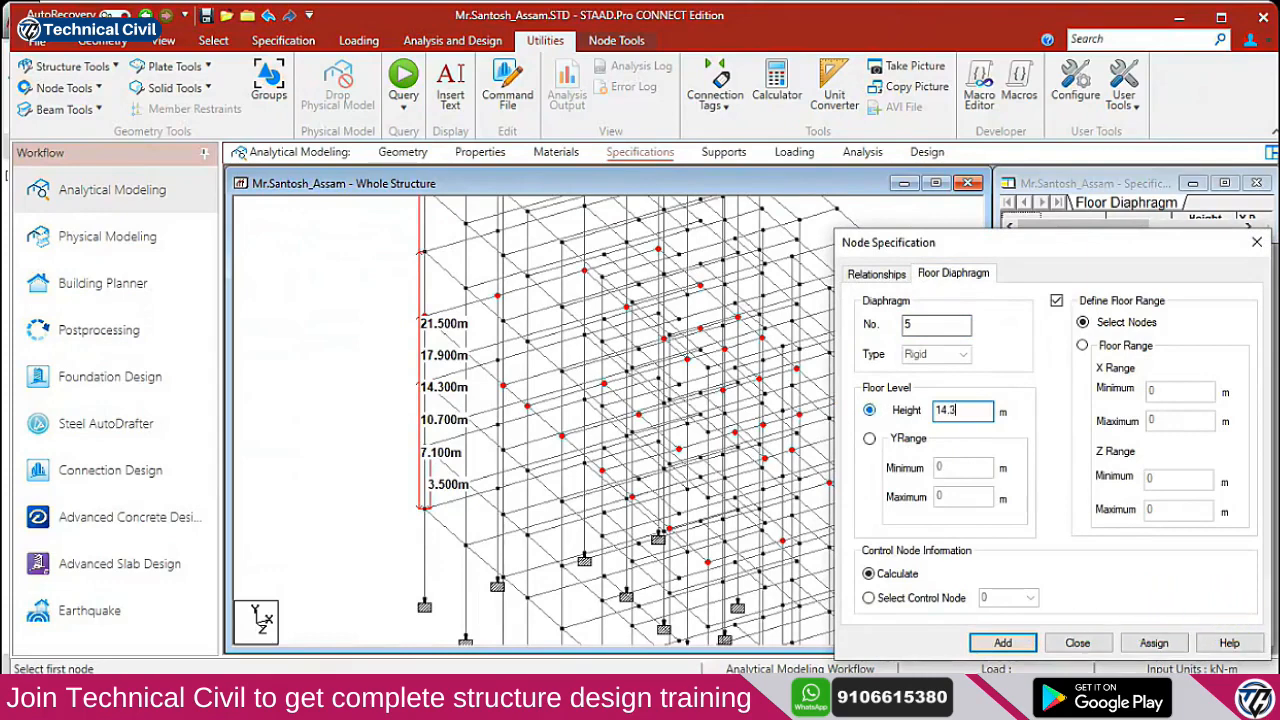
click(1058, 302)
click(1083, 346)
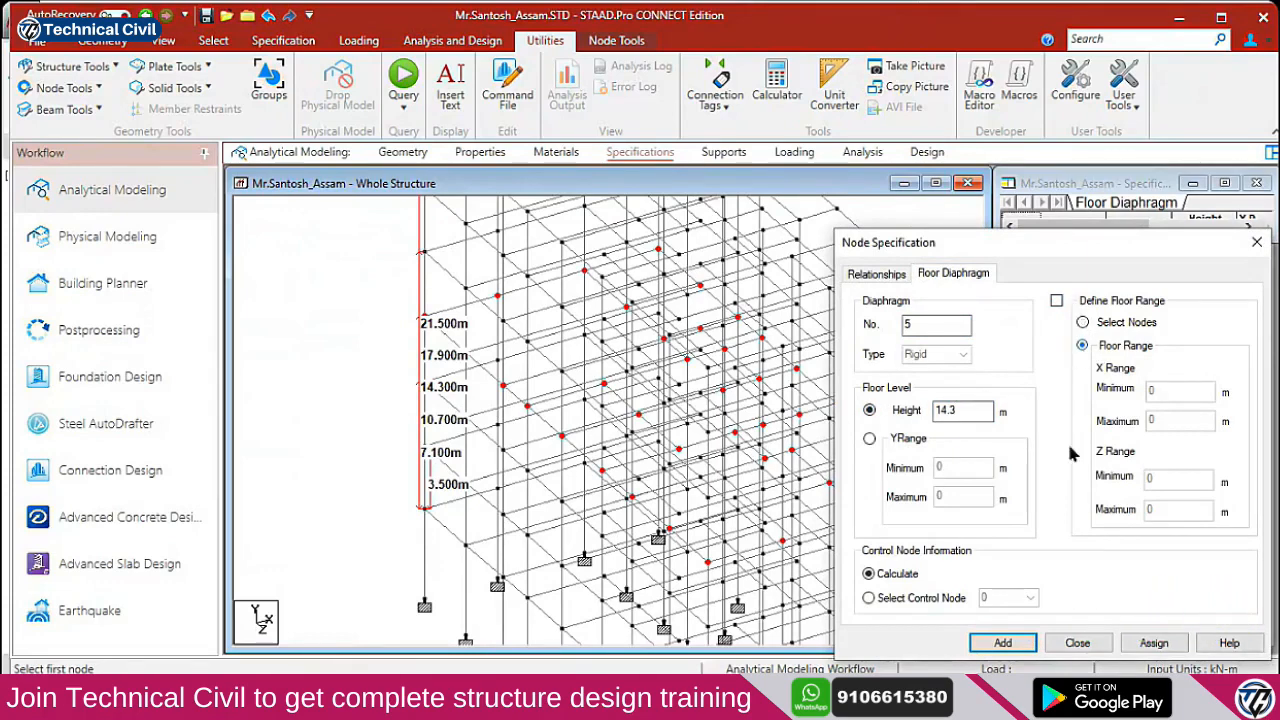
click(1019, 645)
Add a node specification for rigid floor diaphragm No. 6 at a height of 17.9 m, with Define Floor Range disabled
click(1042, 465)
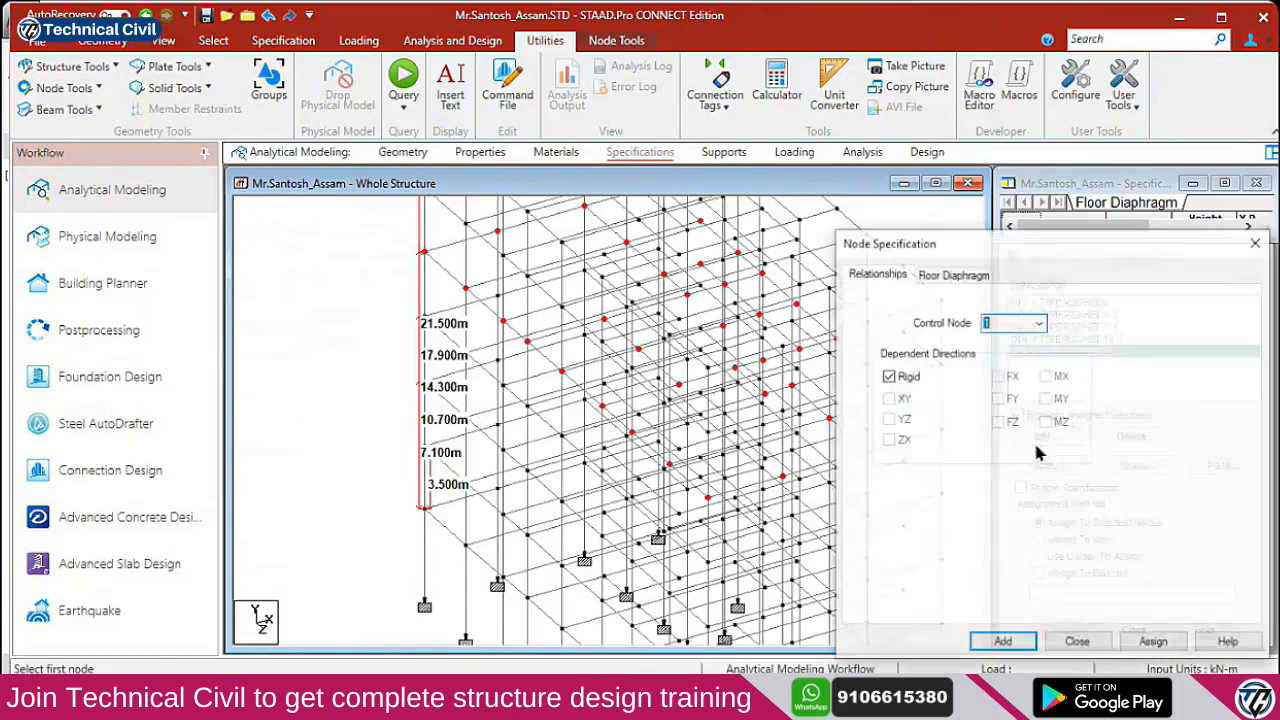
click(950, 274)
double_click(945, 410)
text(1)
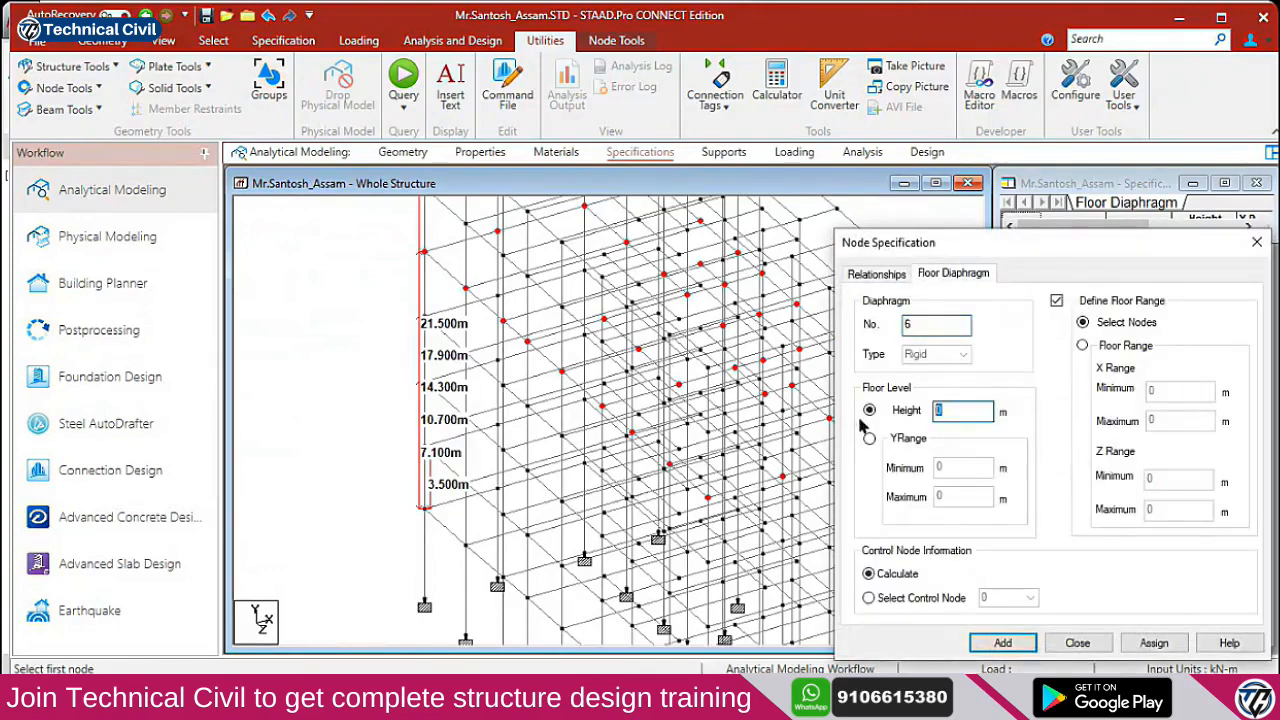
text(7.9)
click(1083, 346)
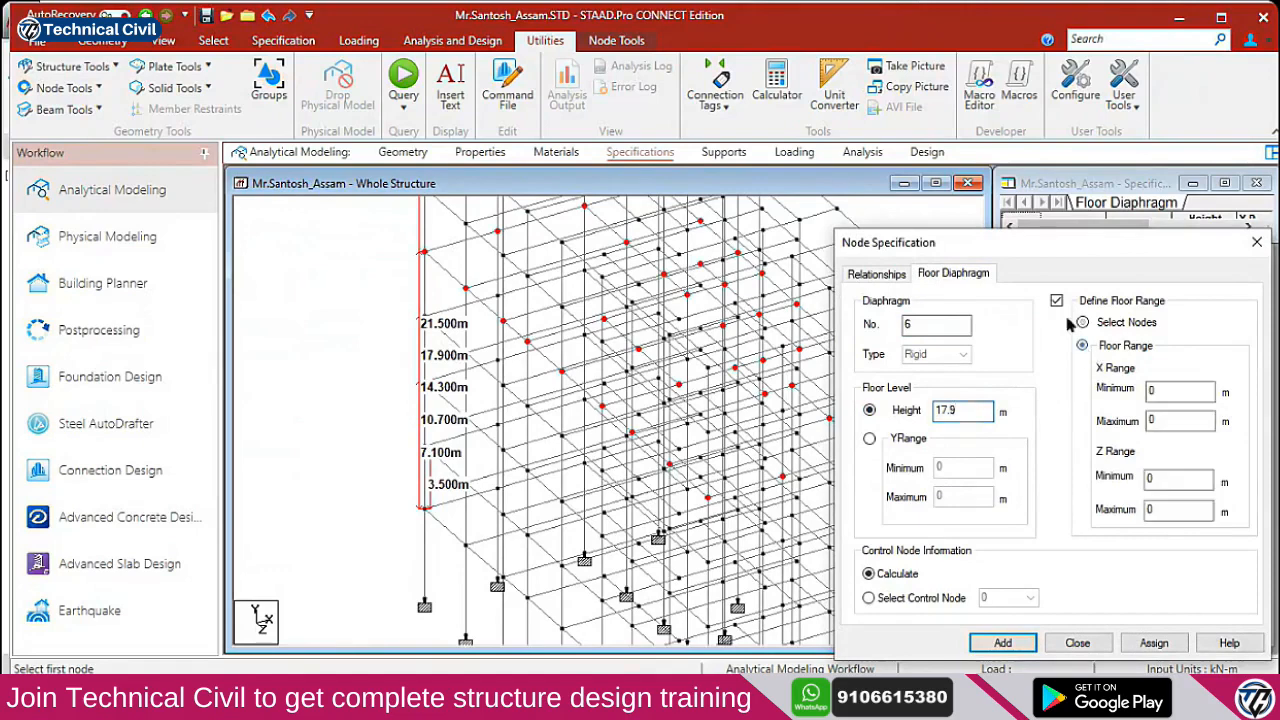
click(1008, 643)
Add a node specification for rigid floor diaphragm No. 7 at a height of 21.5 m, with Define Floor Range disabled
click(1045, 465)
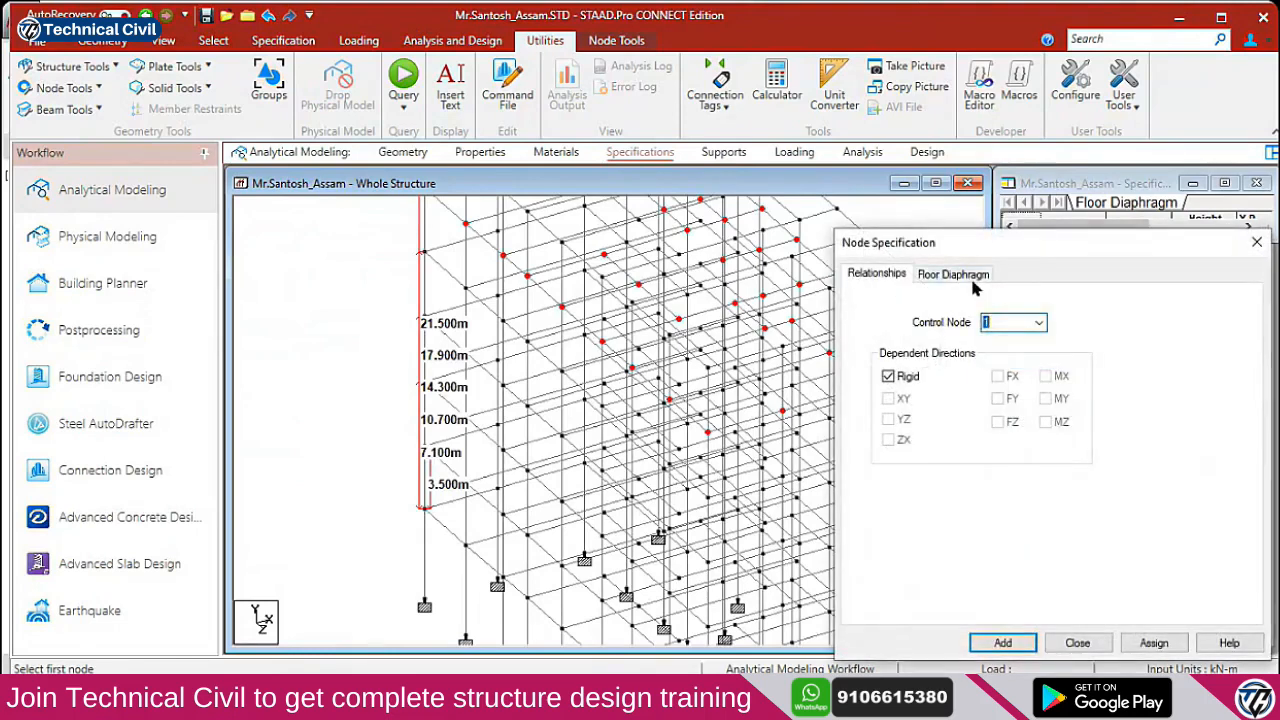
click(966, 277)
click(938, 410)
text(21)
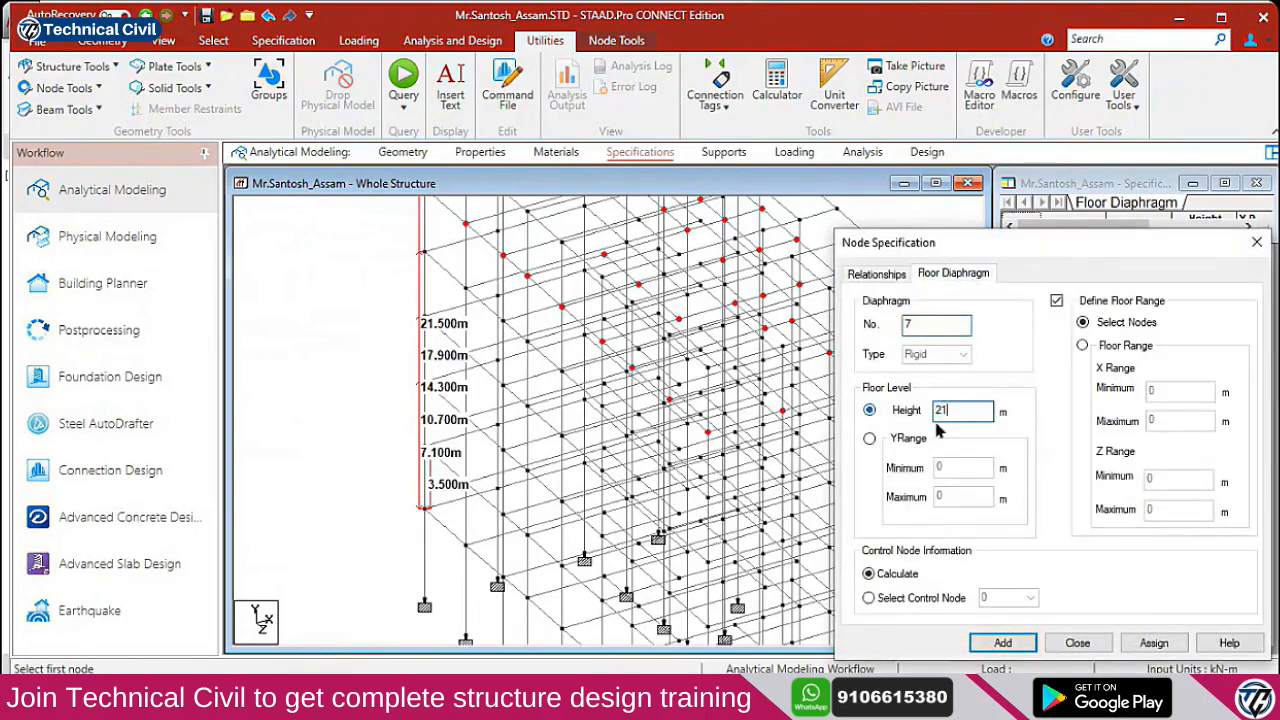
text(.5)
click(1082, 345)
click(1055, 302)
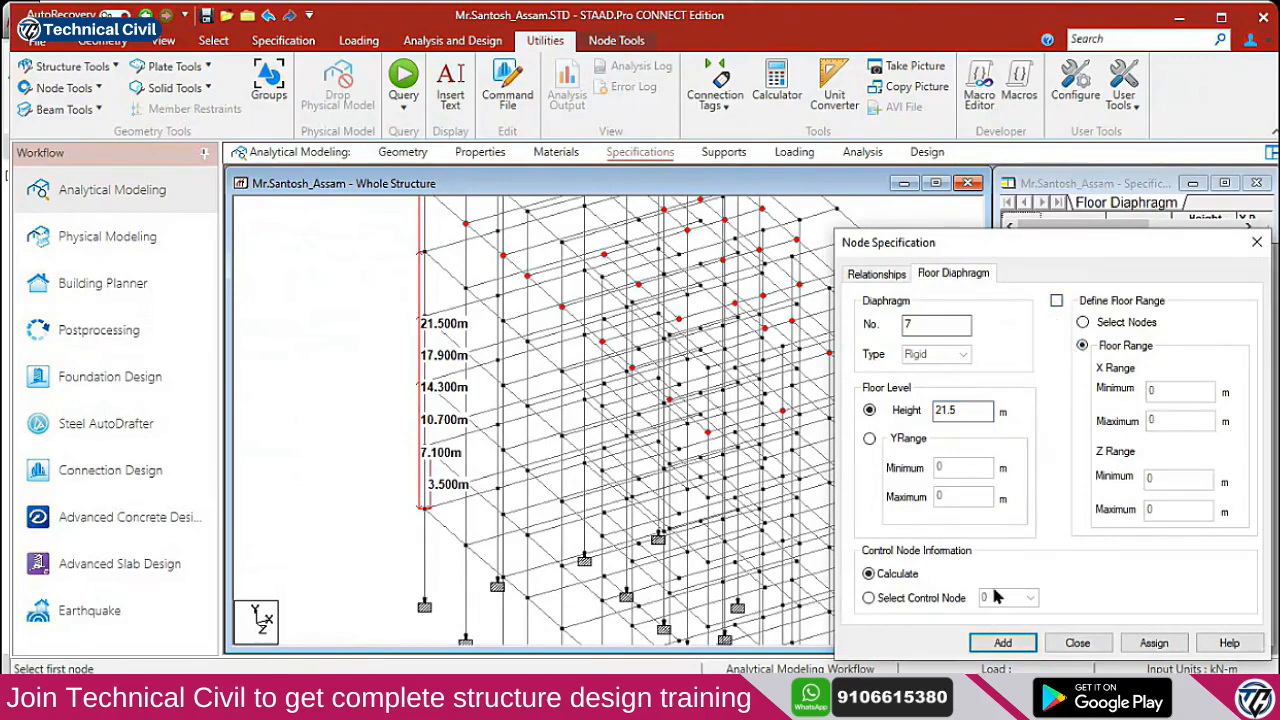
click(1005, 642)
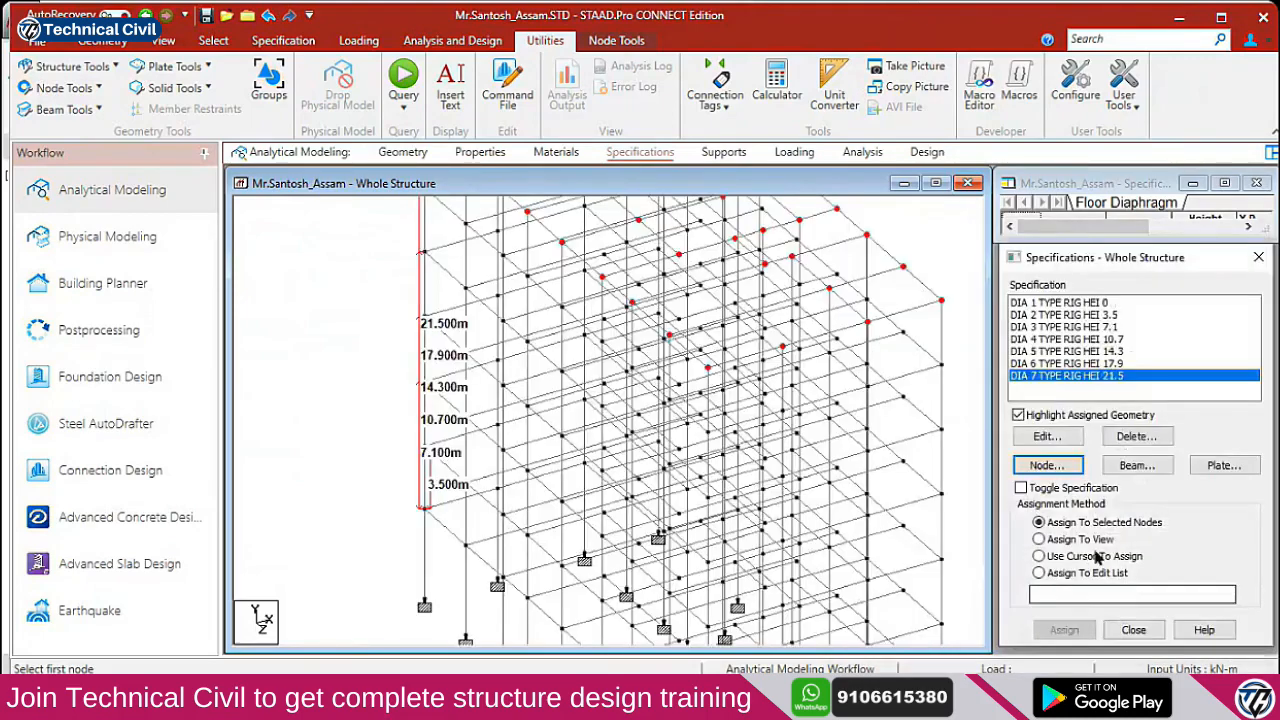
Remove the node-to-node distance dimensions from the whole structure view
scroll(612, 455, down, 1)
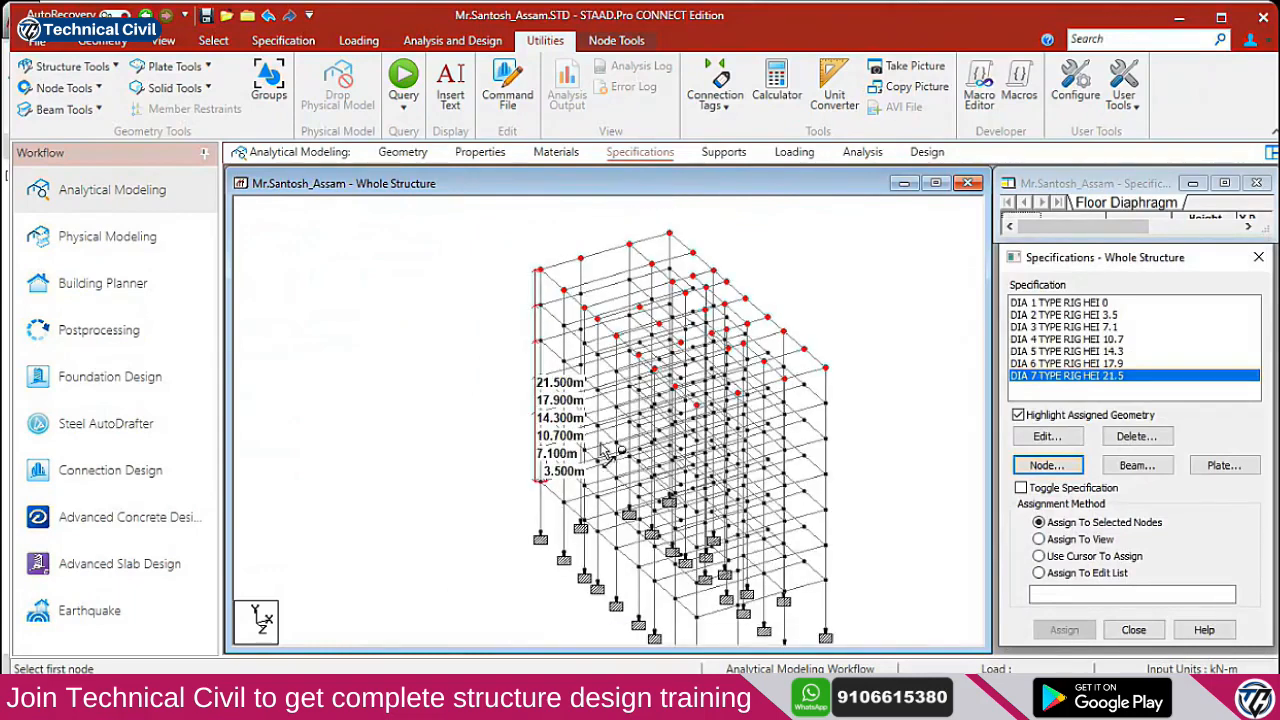
click(443, 44)
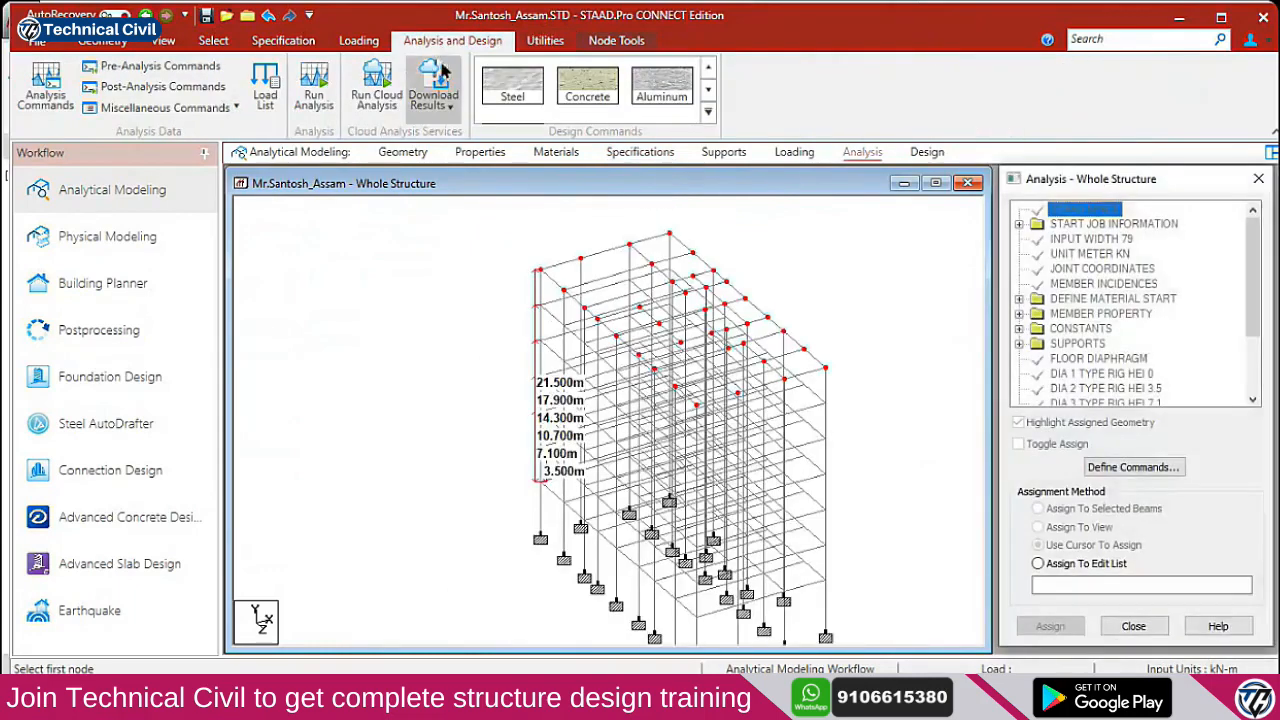
click(552, 43)
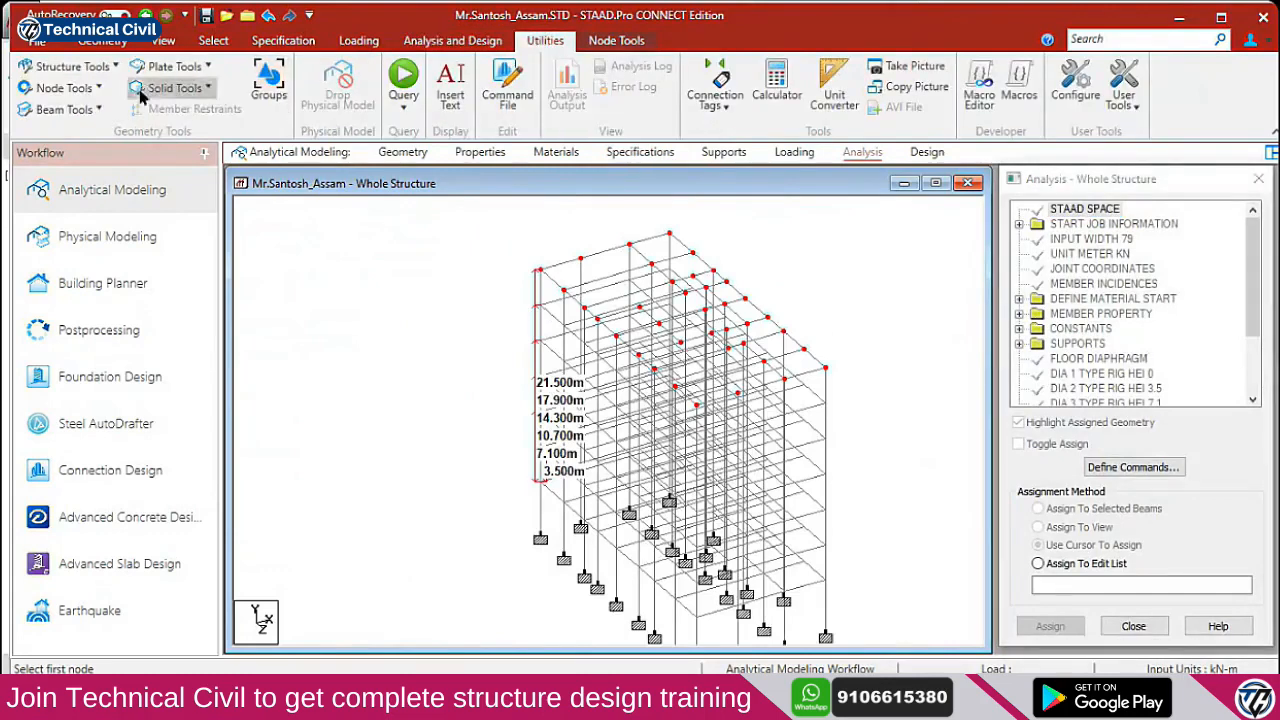
click(85, 98)
click(100, 210)
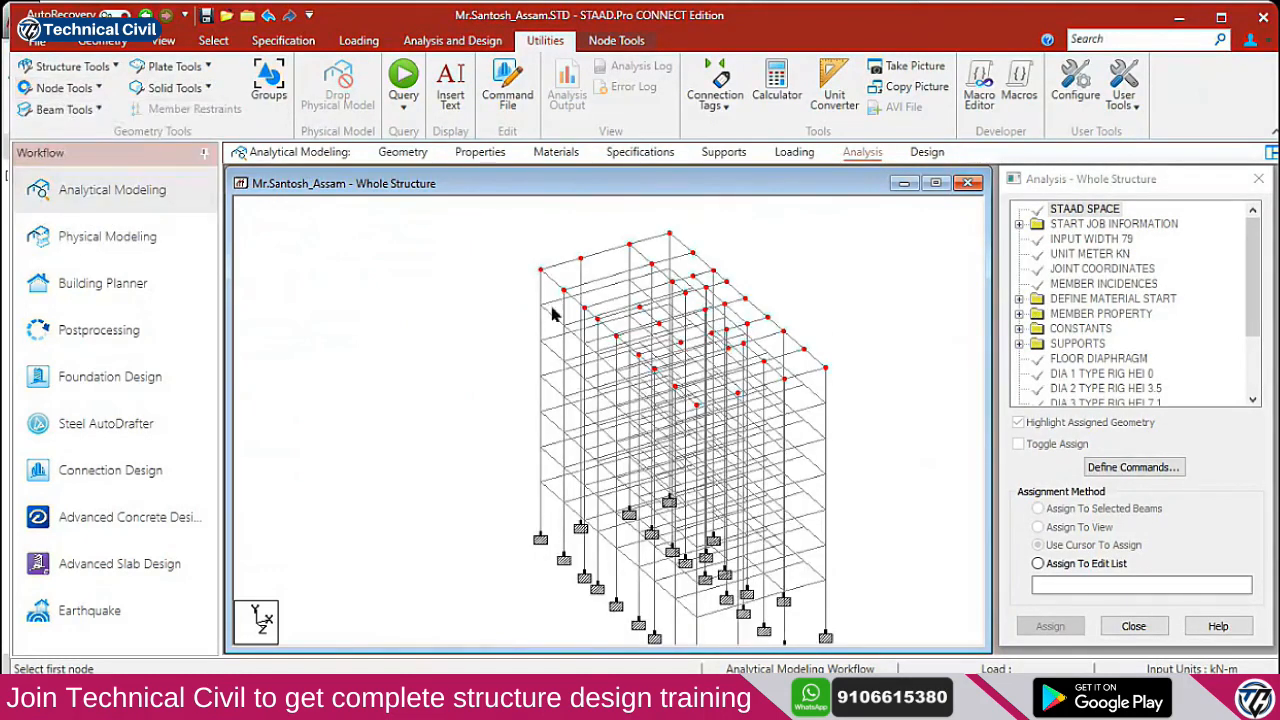
Switch to the AutoCAD drawing that contains the GF and FF column plans
key(alt+Tab)
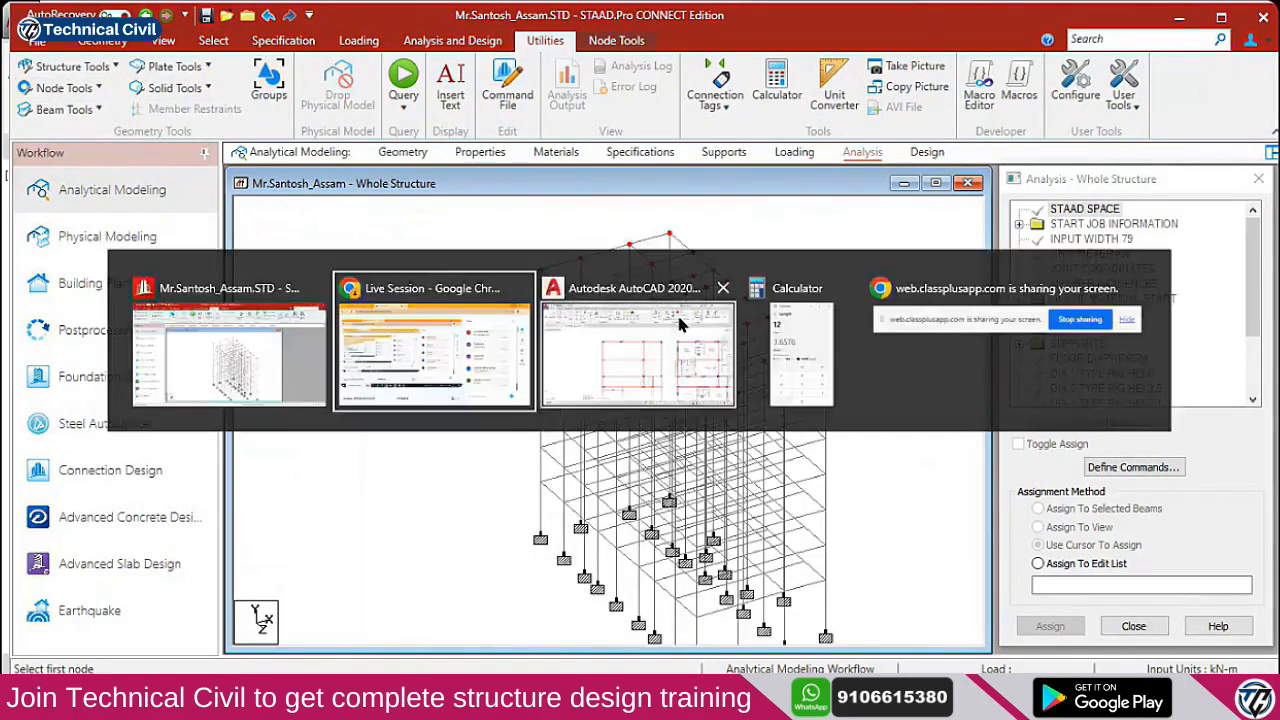
click(679, 323)
scroll(608, 330, down, 5)
scroll(660, 412, up, 5)
middle_drag(629, 339, 611, 409)
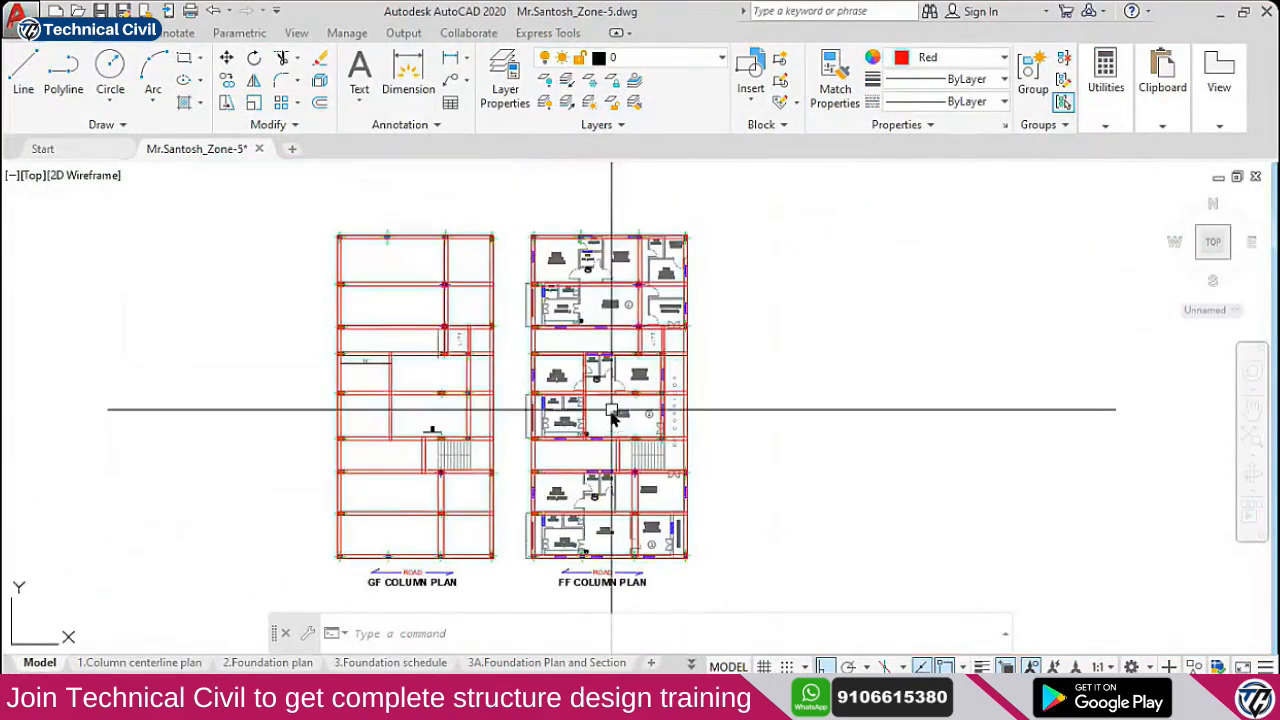
Copy the complete FF column plan with its title four times in a horizontal row beside the original
click(797, 598)
scroll(717, 463, down, 4)
text(CO)
key(Return)
middle_drag(716, 456, 450, 442)
scroll(643, 458, up, 4)
scroll(581, 446, down, 2)
click(455, 434)
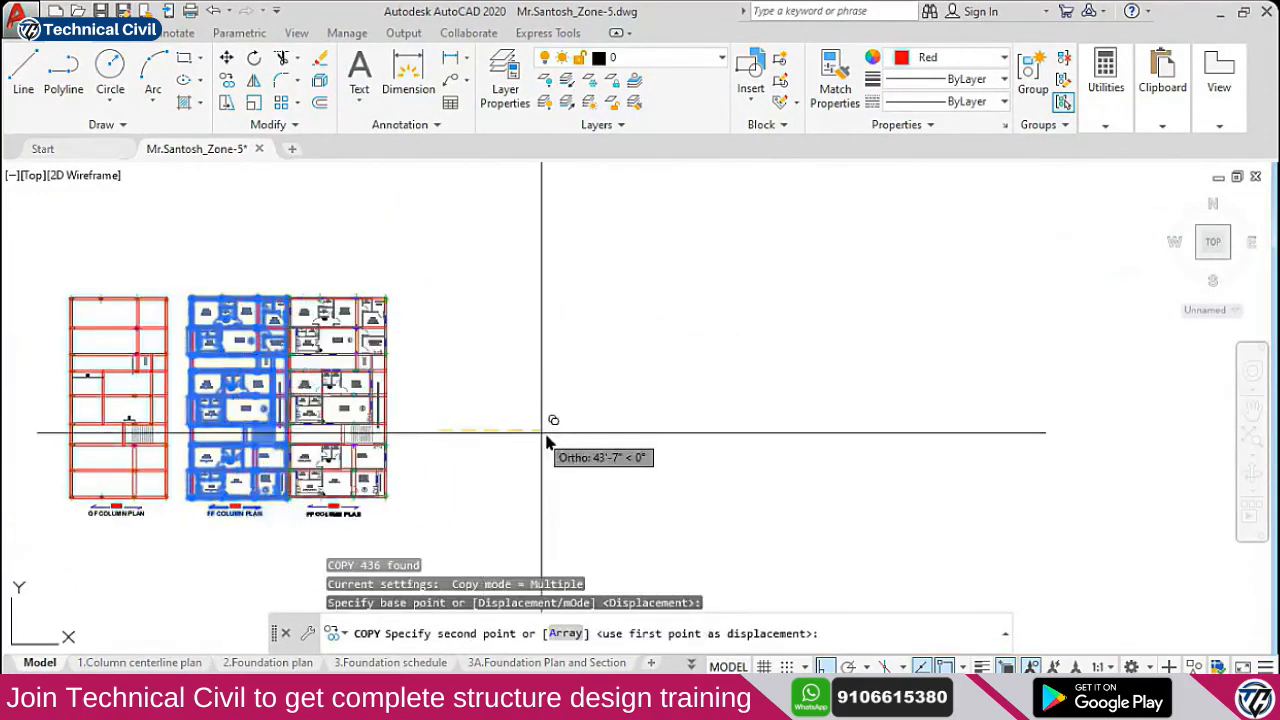
click(676, 434)
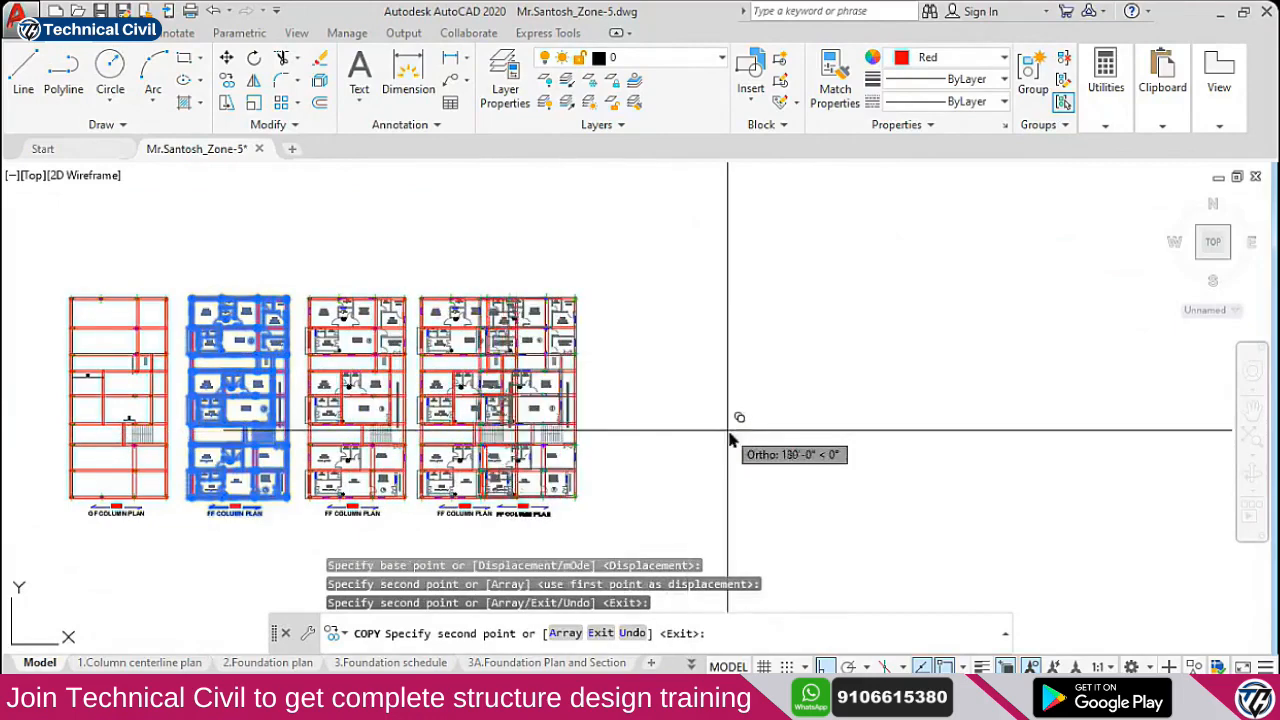
click(790, 432)
click(893, 430)
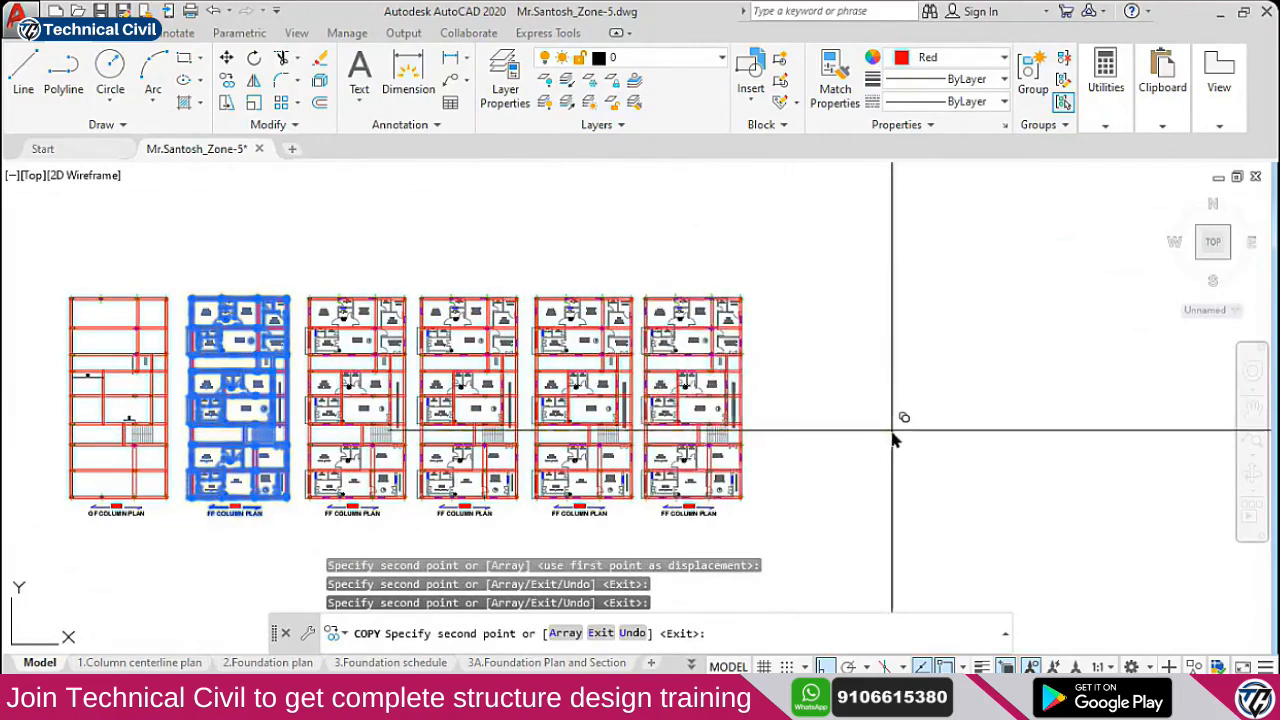
key(Escape)
Change the title of the first copied plan to sF COLUMN PLAN
middle_drag(566, 538, 613, 481)
scroll(378, 468, up, 6)
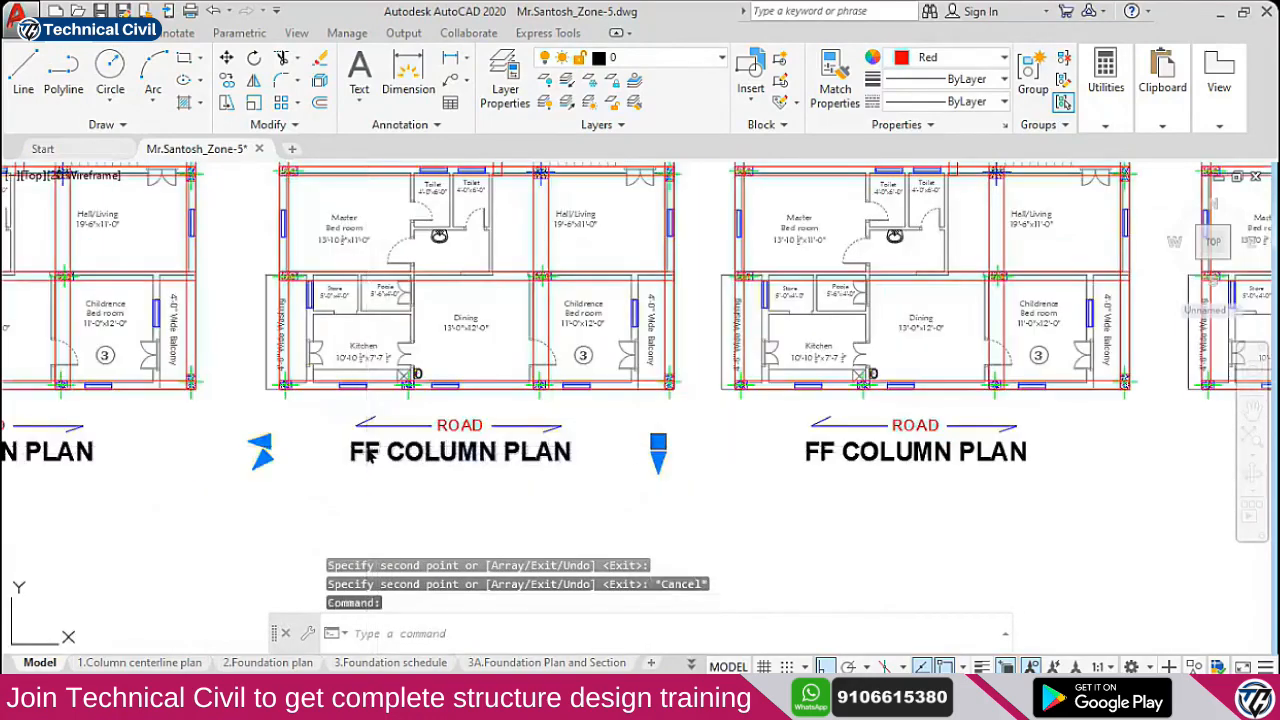
double_click(376, 456)
text(s)
click(508, 520)
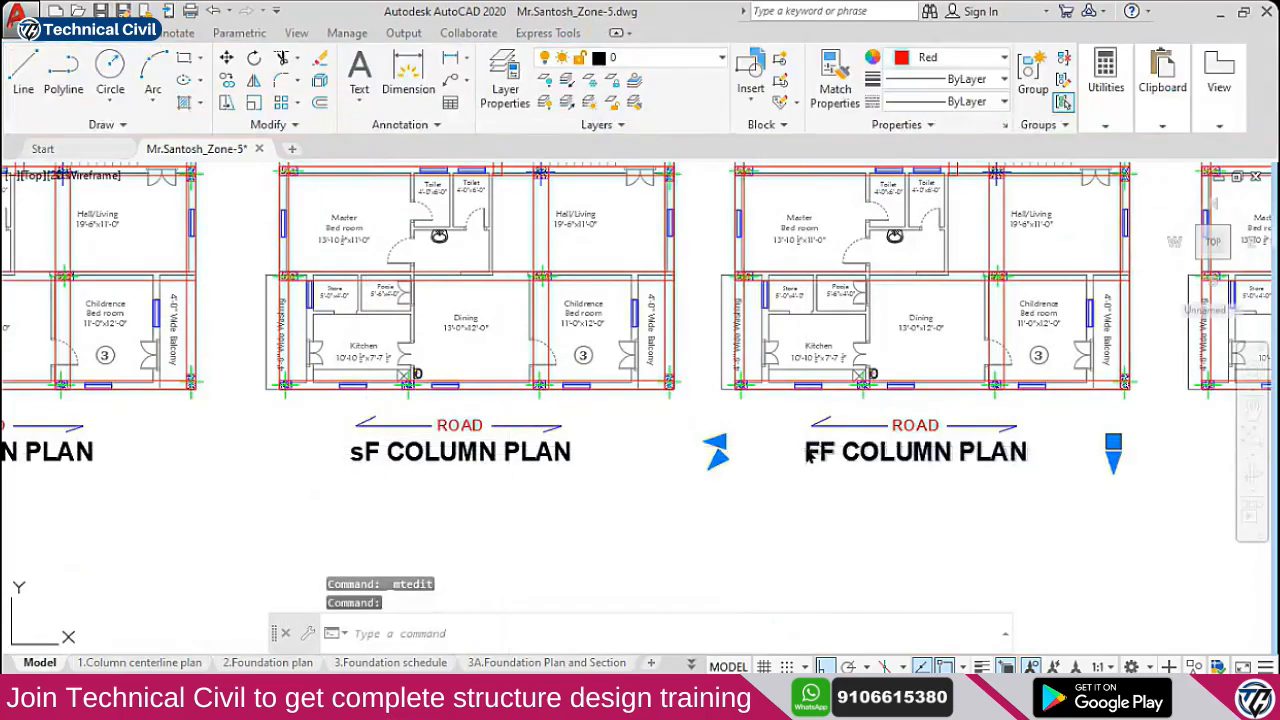
Change the title of the second copied plan to 3F COLUMN PLAN
double_click(816, 453)
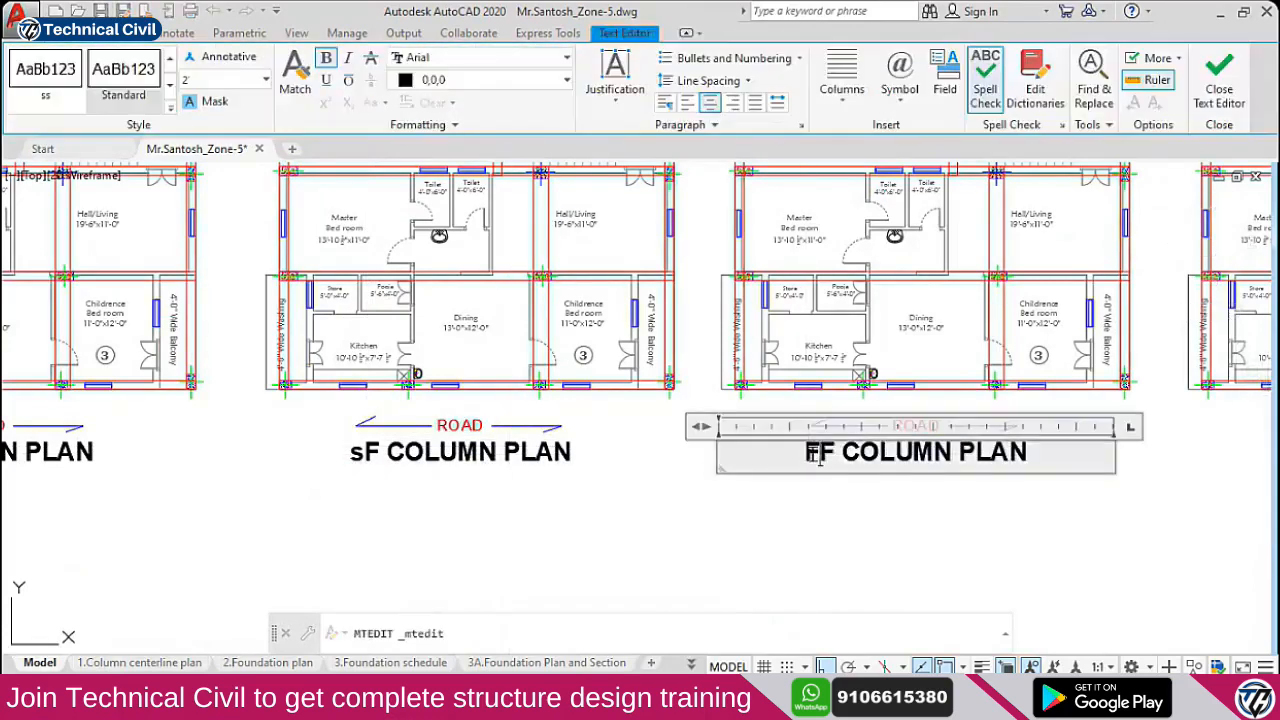
click(747, 510)
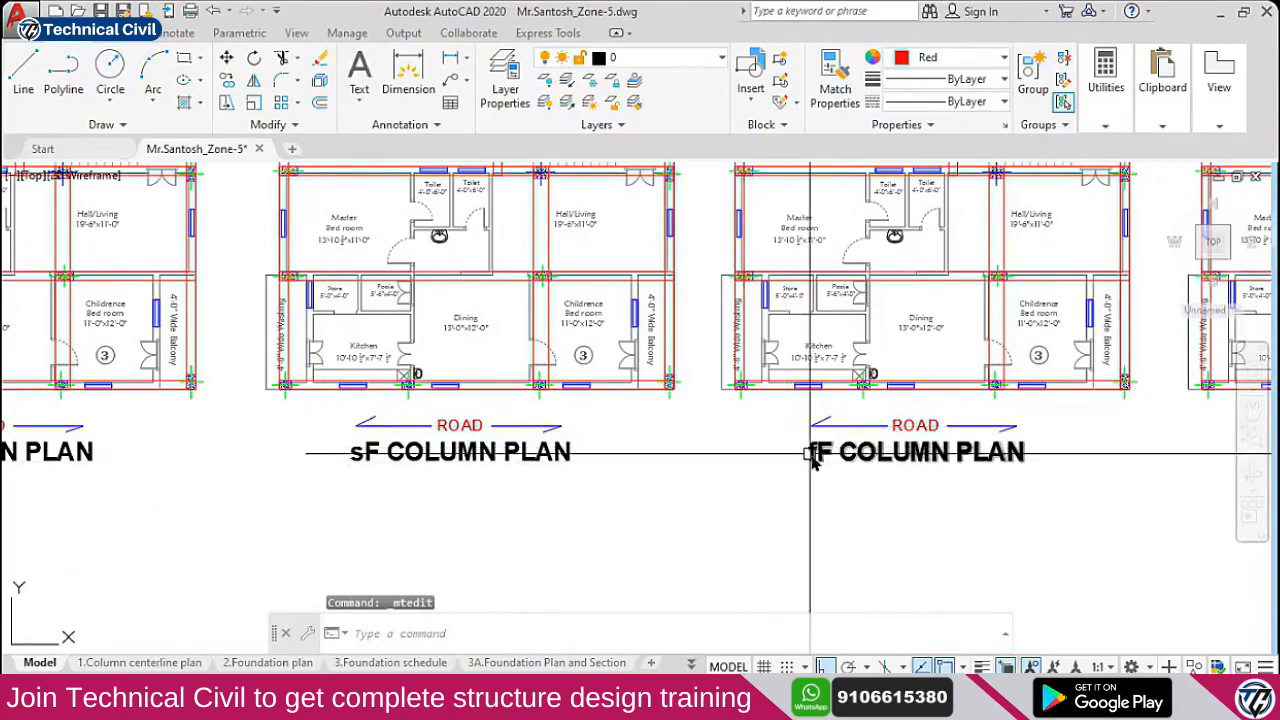
text(3)
click(763, 489)
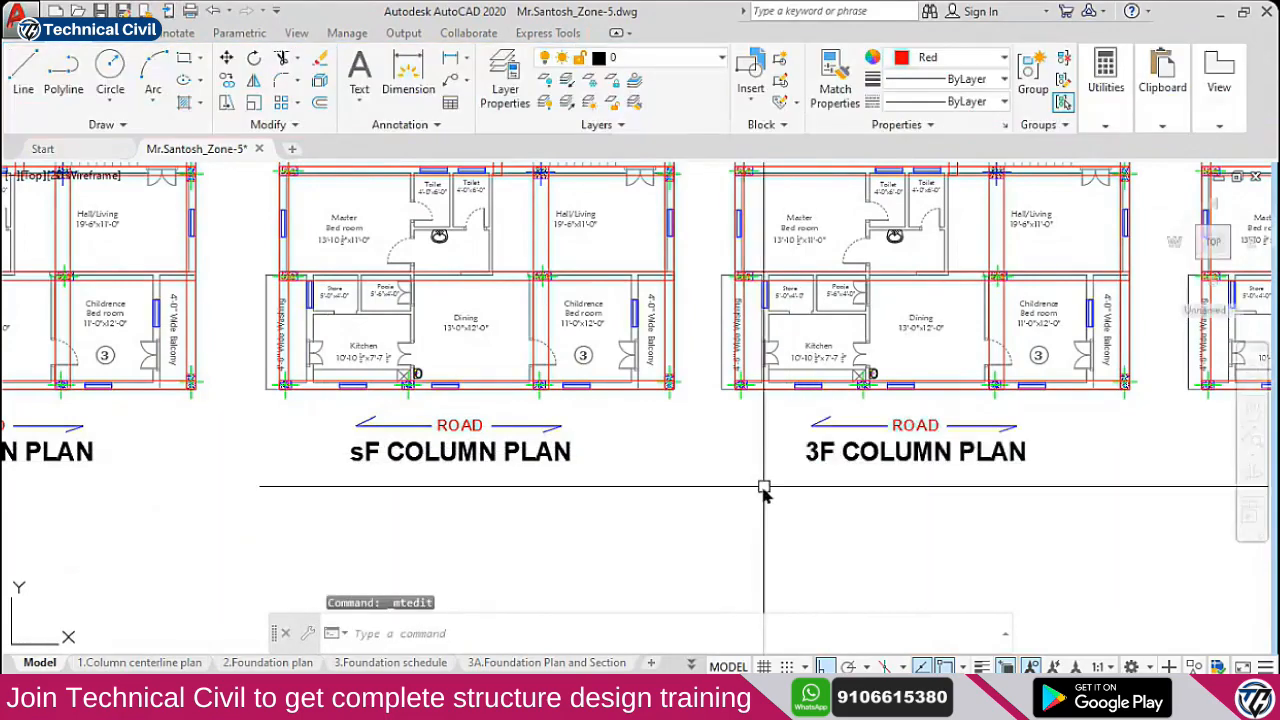
Change the title of the third copied plan to 4F COLUMN PLAN
scroll(646, 511, down, 2)
scroll(677, 500, up, 2)
double_click(670, 460)
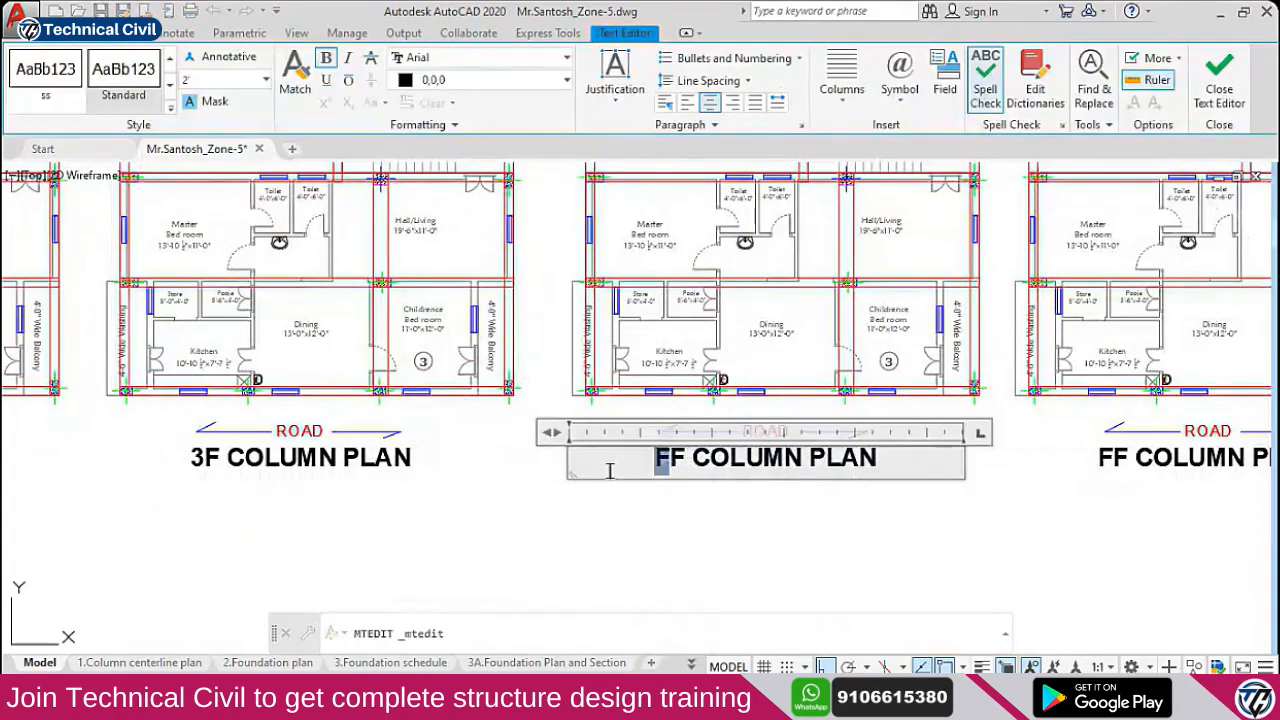
text(4)
click(1057, 514)
Change the title of the last copied plan to 5F COLUMN PLAN
middle_drag(1057, 514, 634, 471)
click(580, 478)
double_click(580, 478)
text(5)
click(503, 529)
Draw a rectangle around the outer boundary of the 5F column plan, from its lower corner to the diagonally opposite upper corner
scroll(646, 443, down, 4)
scroll(632, 398, up, 1)
text(re)
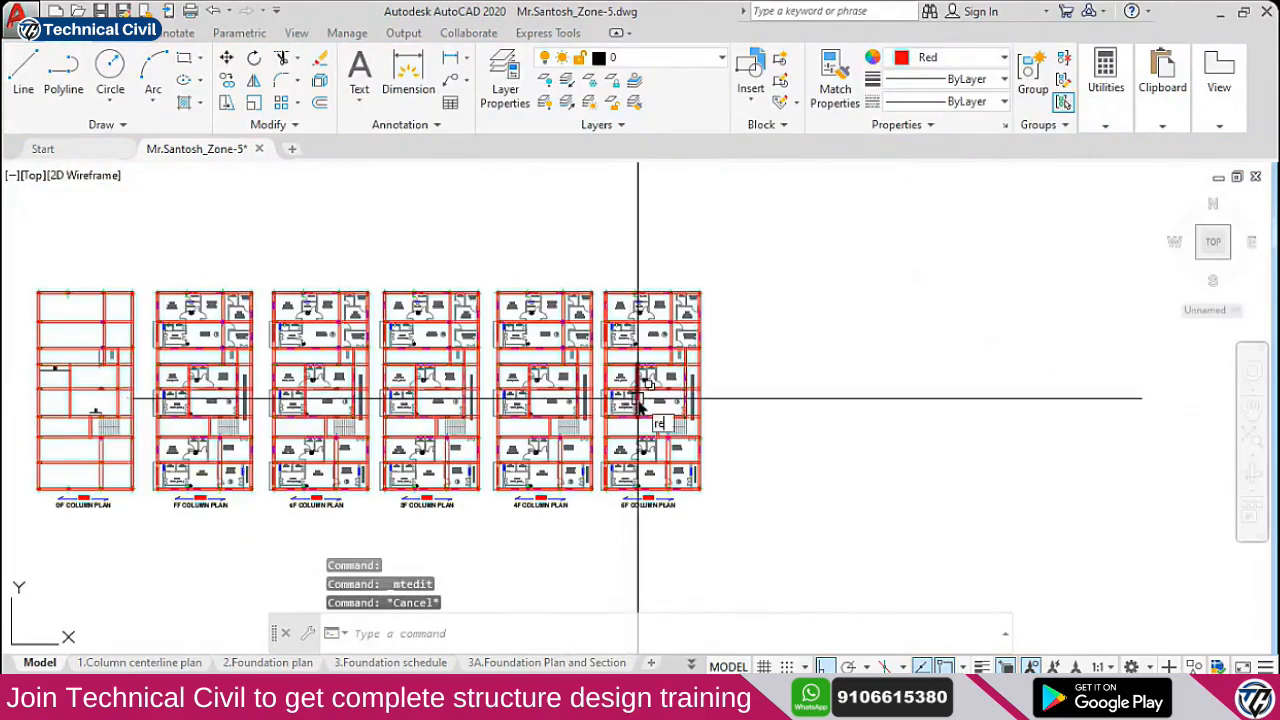
text(c)
key(Return)
scroll(706, 500, up, 5)
click(789, 505)
scroll(657, 214, down, 6)
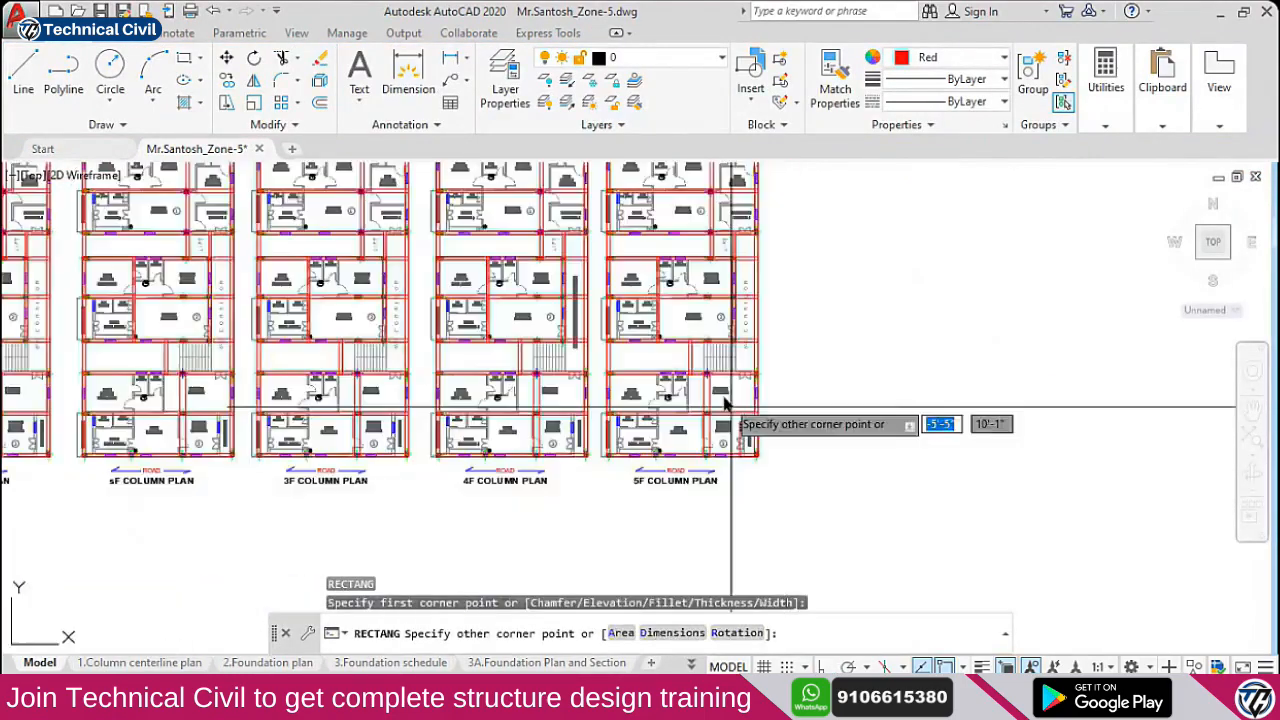
scroll(620, 300, up, 6)
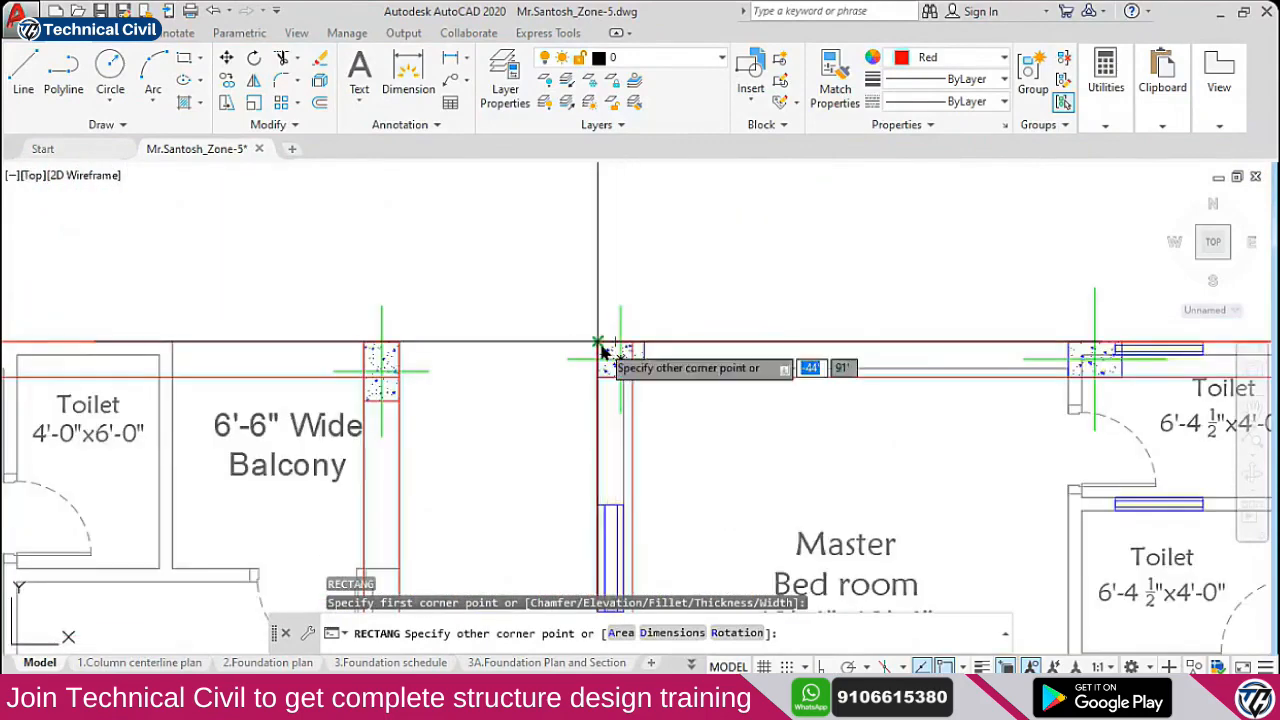
click(603, 349)
Select the staircase and the lift shaft with their surrounding columns in the 5F column plan
scroll(700, 370, down, 6)
scroll(714, 335, up, 3)
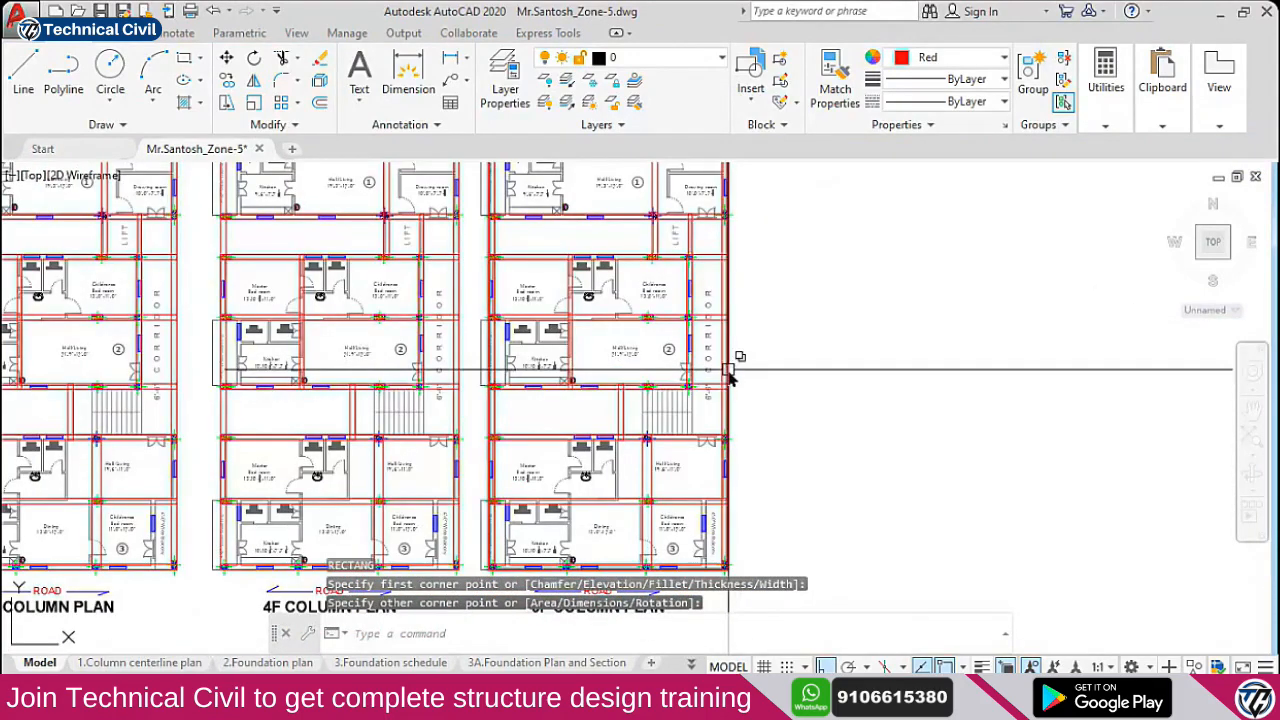
scroll(573, 395, up, 3)
click(575, 322)
scroll(771, 445, down, 3)
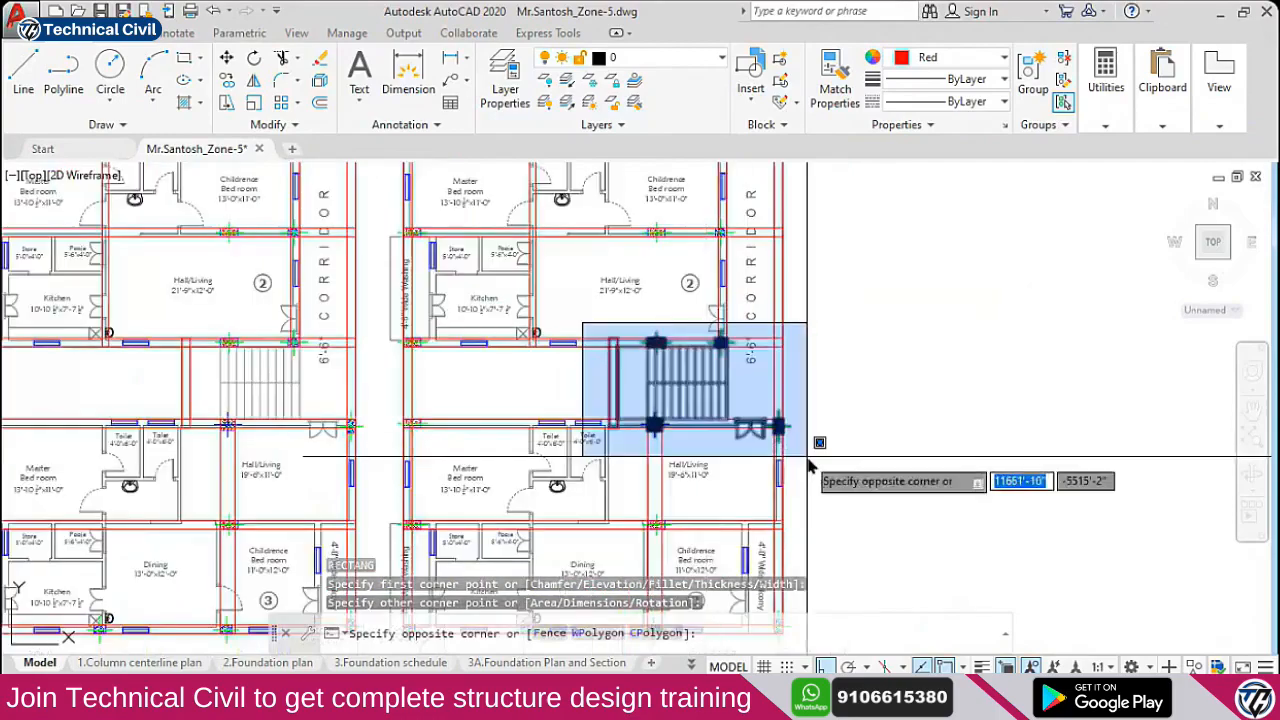
click(771, 450)
scroll(771, 445, down, 2)
scroll(705, 440, down, 2)
scroll(694, 414, up, 6)
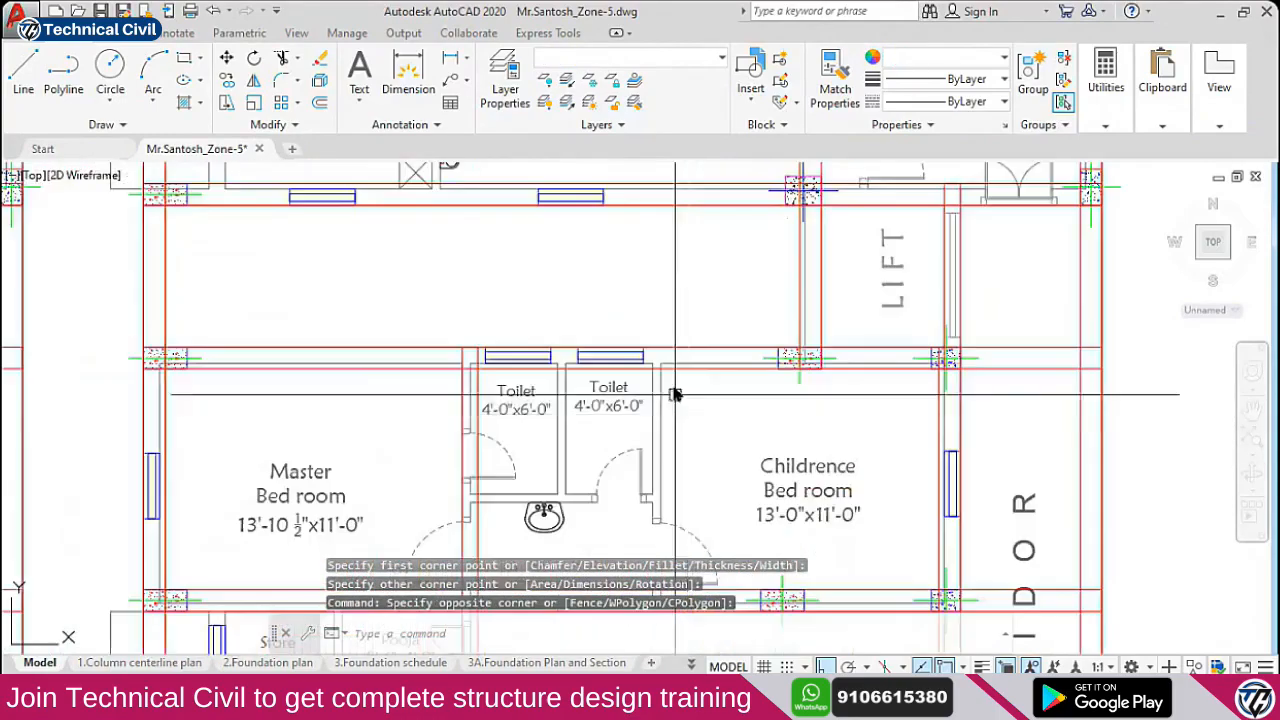
scroll(688, 345, down, 2)
scroll(691, 329, up, 4)
click(720, 343)
click(868, 486)
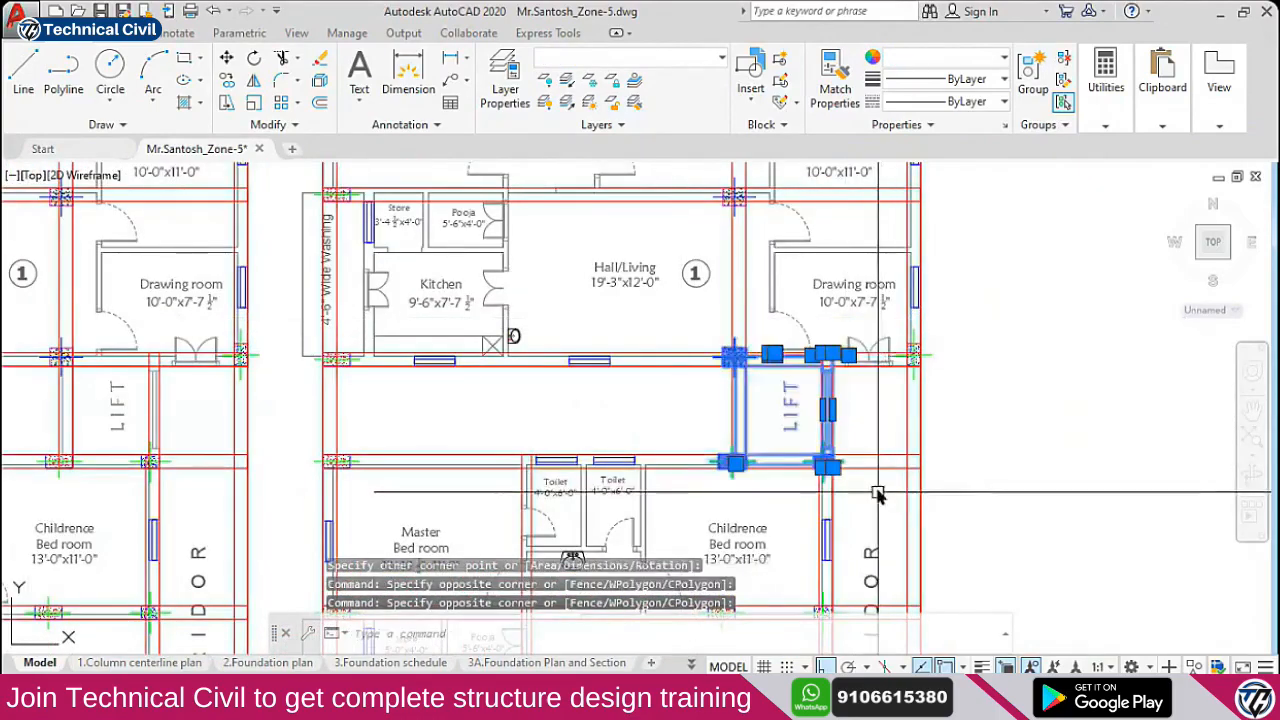
Add the outer boundary and title to the selection and copy everything into the empty space beside the 5F column plan
scroll(800, 470, down, 5)
middle_drag(787, 465, 719, 350)
scroll(709, 482, up, 4)
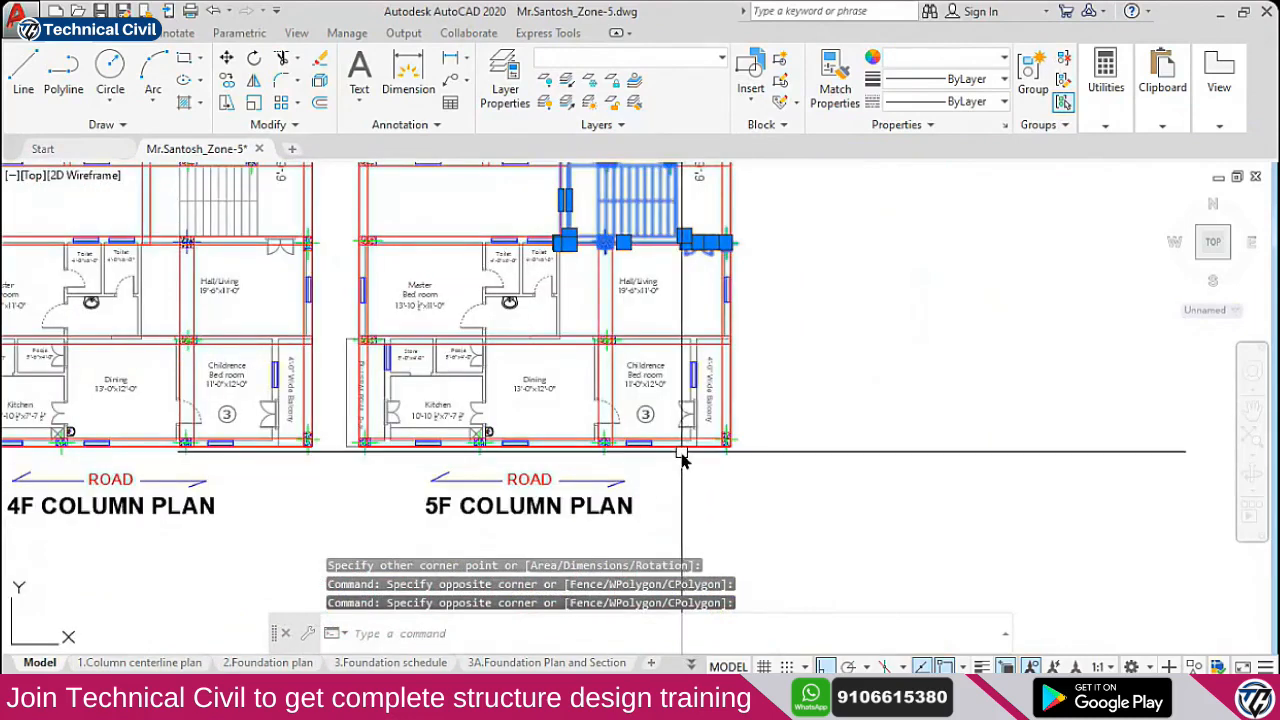
click(681, 450)
click(401, 467)
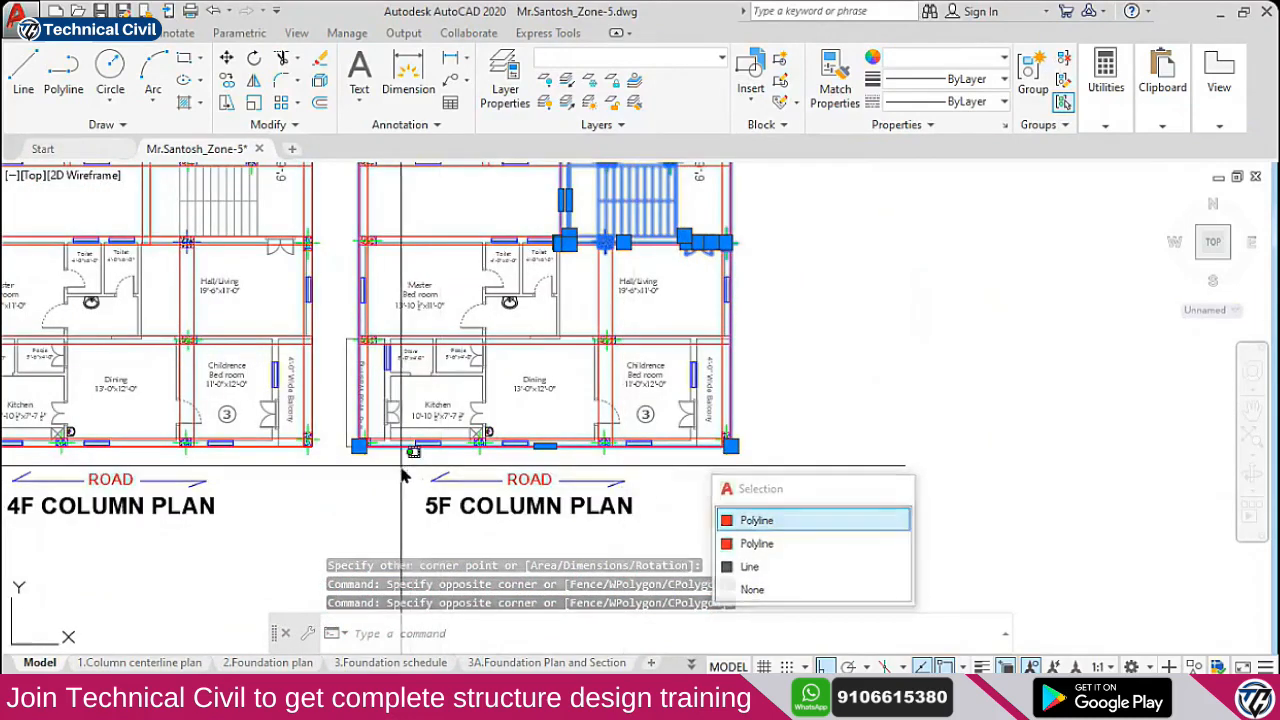
scroll(516, 510, down, 1)
click(700, 543)
text(co)
key(Return)
click(676, 365)
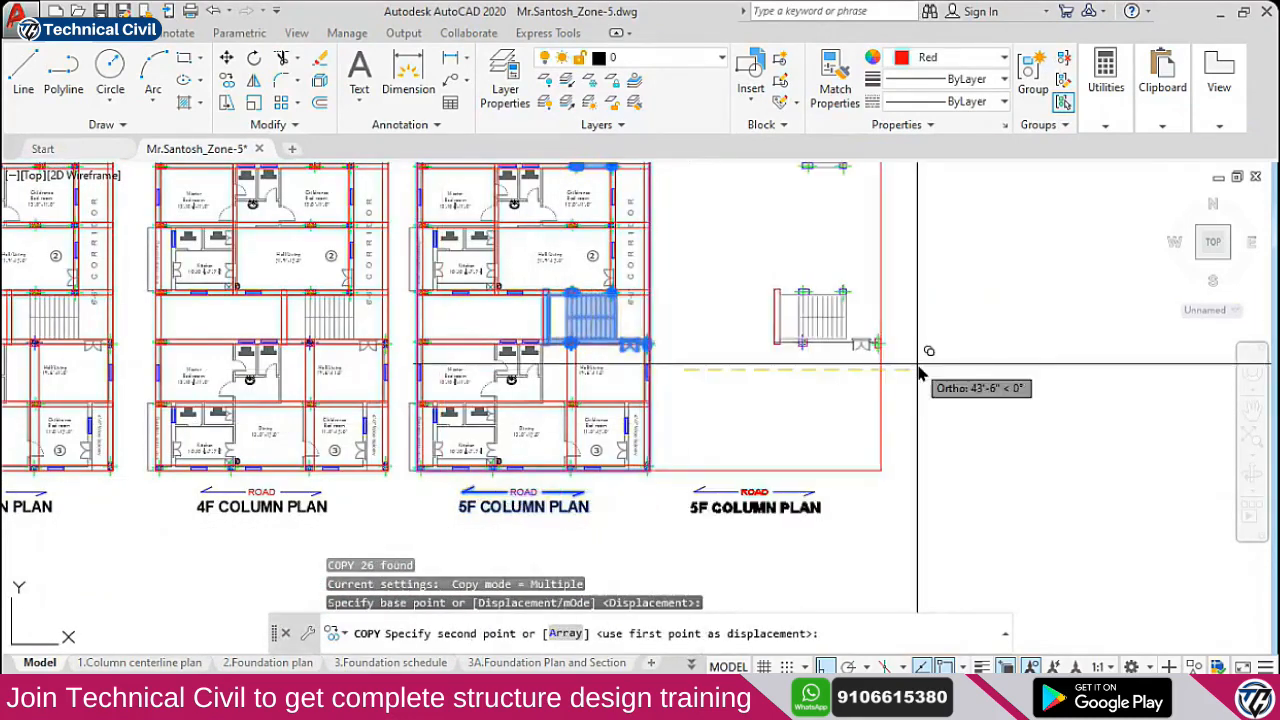
click(976, 368)
key(Escape)
Draw a rectangular beam along the upper side of the lift in the copied partial plan, reaching the upper-left column
middle_drag(882, 374, 870, 402)
scroll(840, 320, up, 3)
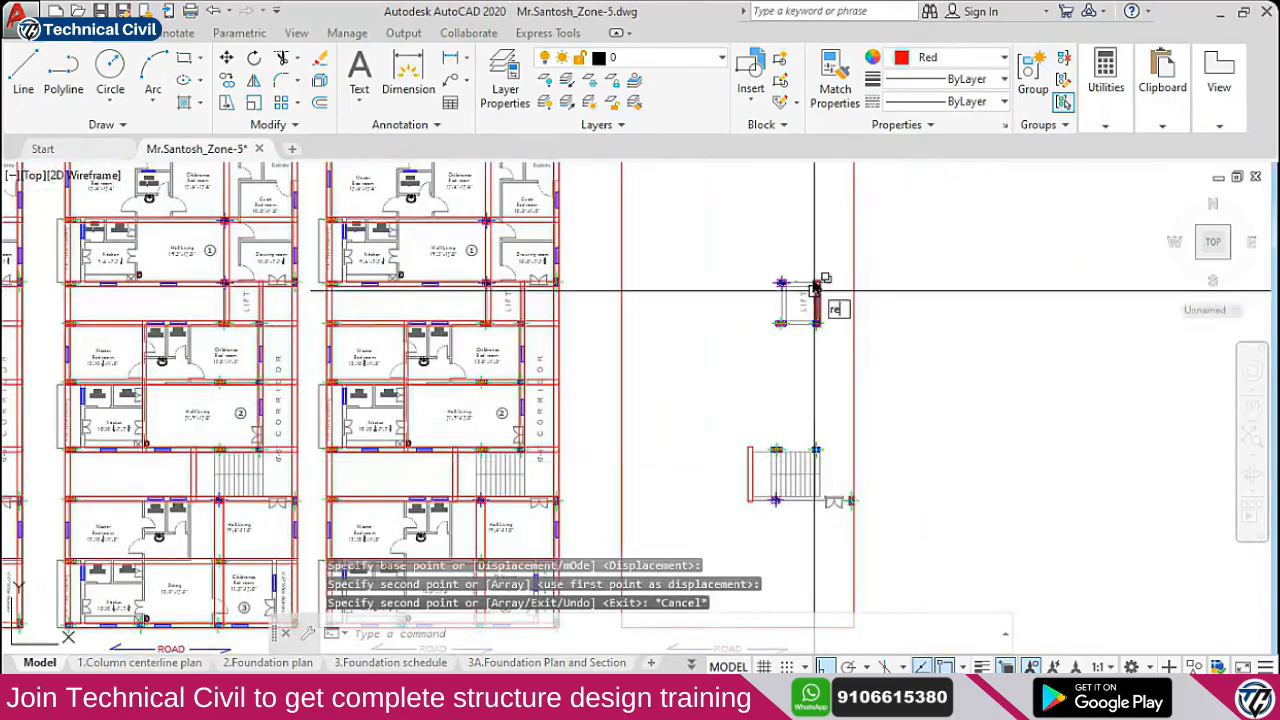
text(rec)
key(Return)
scroll(835, 285, up, 3)
click(859, 260)
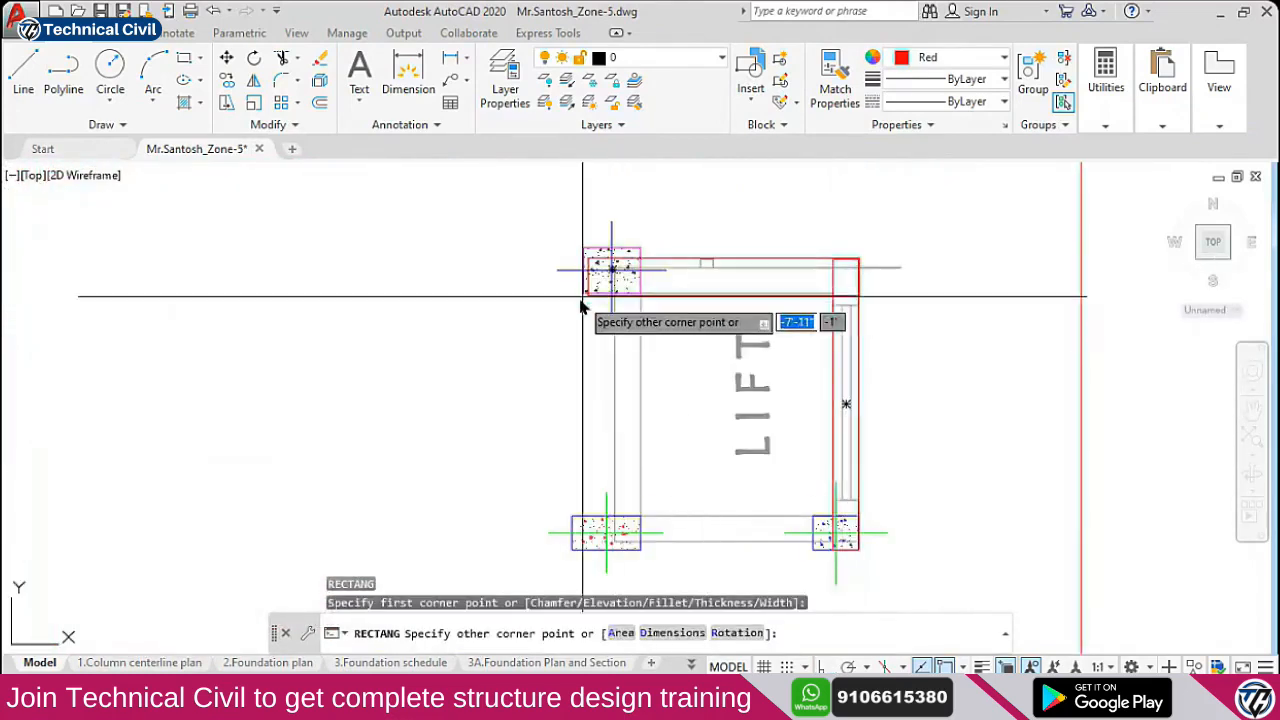
click(694, 292)
click(680, 299)
click(679, 294)
key(Escape)
Copy the lift's upper beam straight down onto the two lower columns of the lift
click(677, 263)
text(co)
key(Return)
click(676, 263)
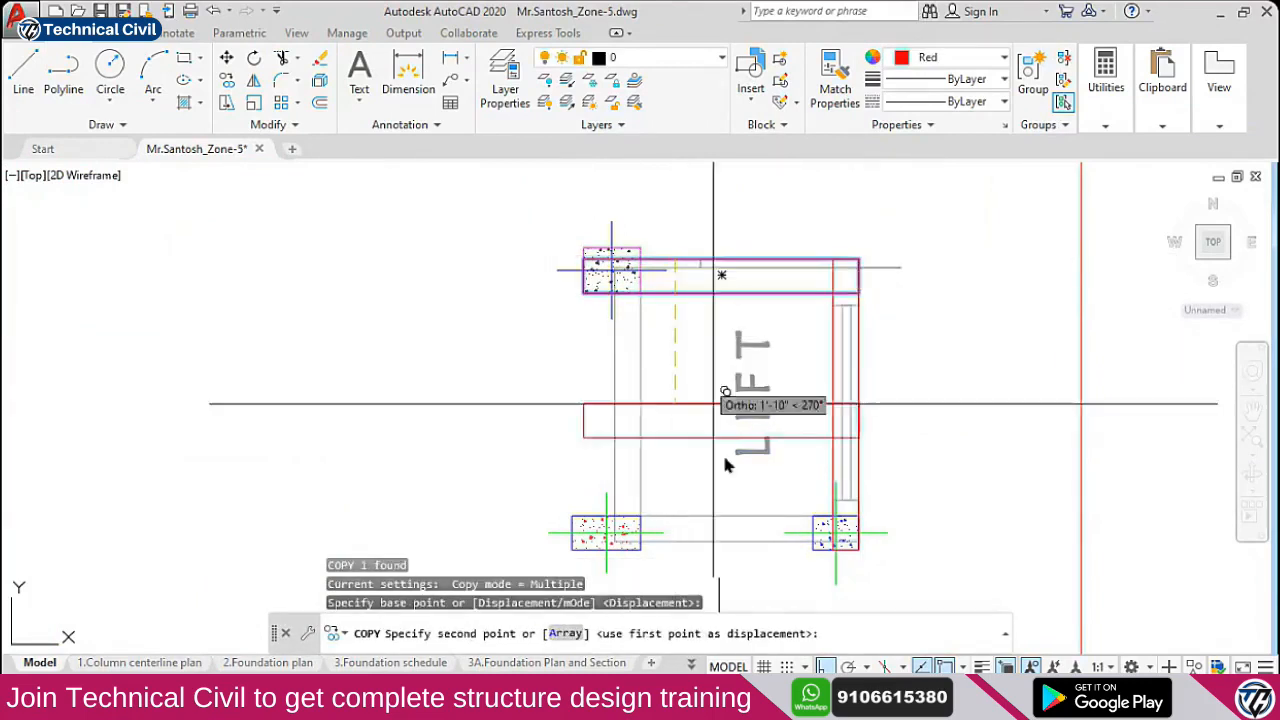
click(677, 522)
scroll(700, 500, down, 5)
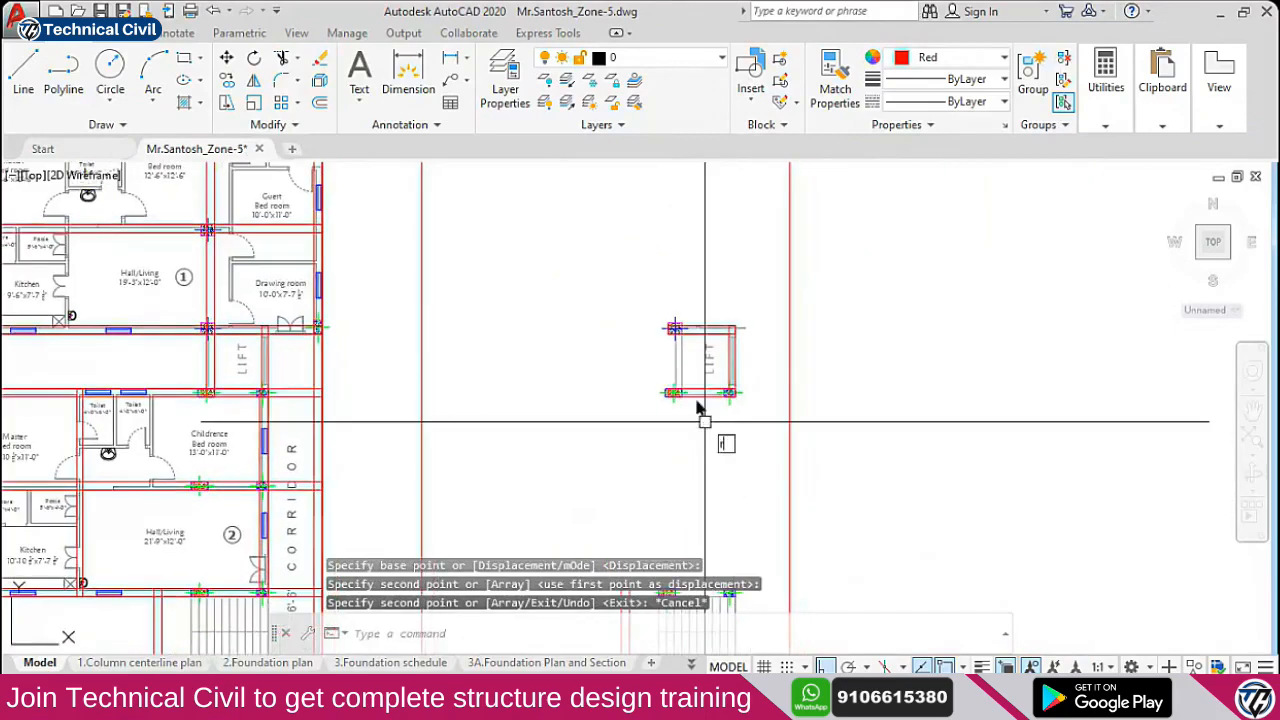
key(Escape)
Draw a rectangular beam along the left side of the lift, between its upper and lower columns
text(rec)
key(Return)
scroll(735, 317, up, 5)
click(735, 311)
scroll(734, 491, down, 5)
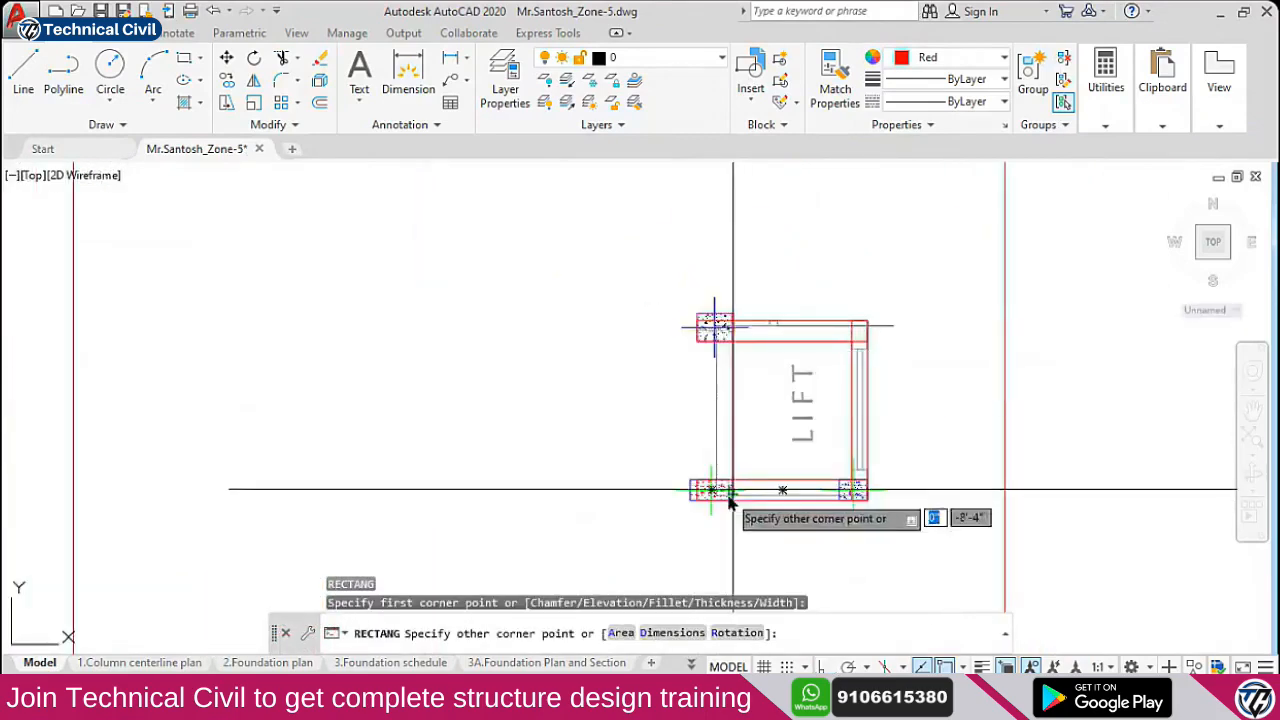
scroll(694, 540, up, 5)
click(680, 508)
Draw a rectangular beam along the upper edge of the staircase, from the left vertical beam to the far column
scroll(843, 480, down, 3)
middle_drag(843, 480, 743, 351)
scroll(723, 463, down, 3)
scroll(672, 392, up, 5)
click(628, 365)
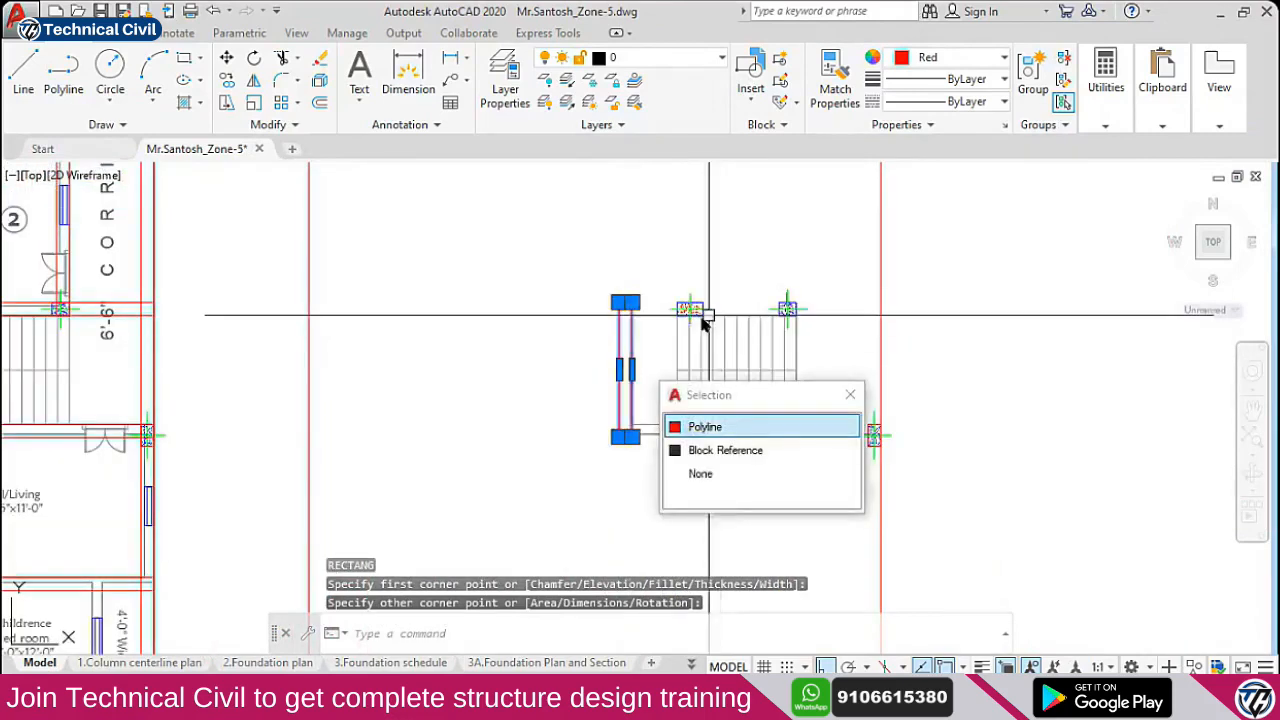
text(rec)
scroll(640, 304, up, 2)
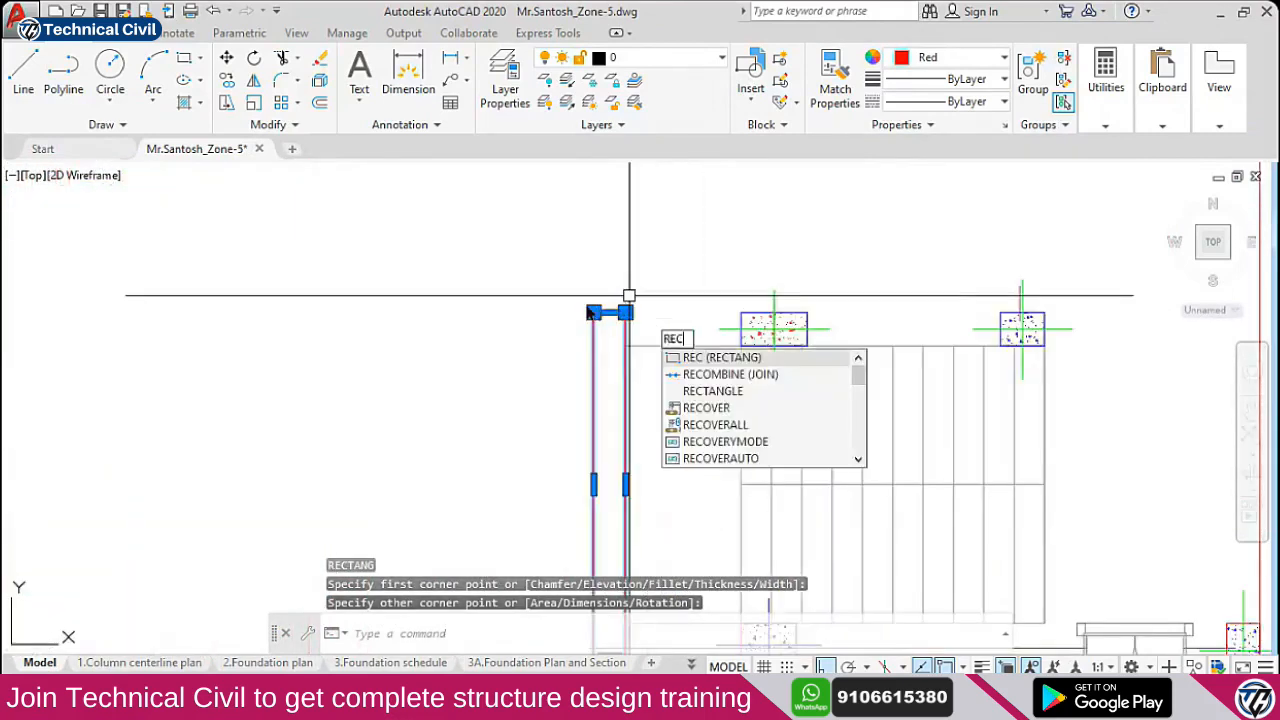
key(Return)
click(593, 313)
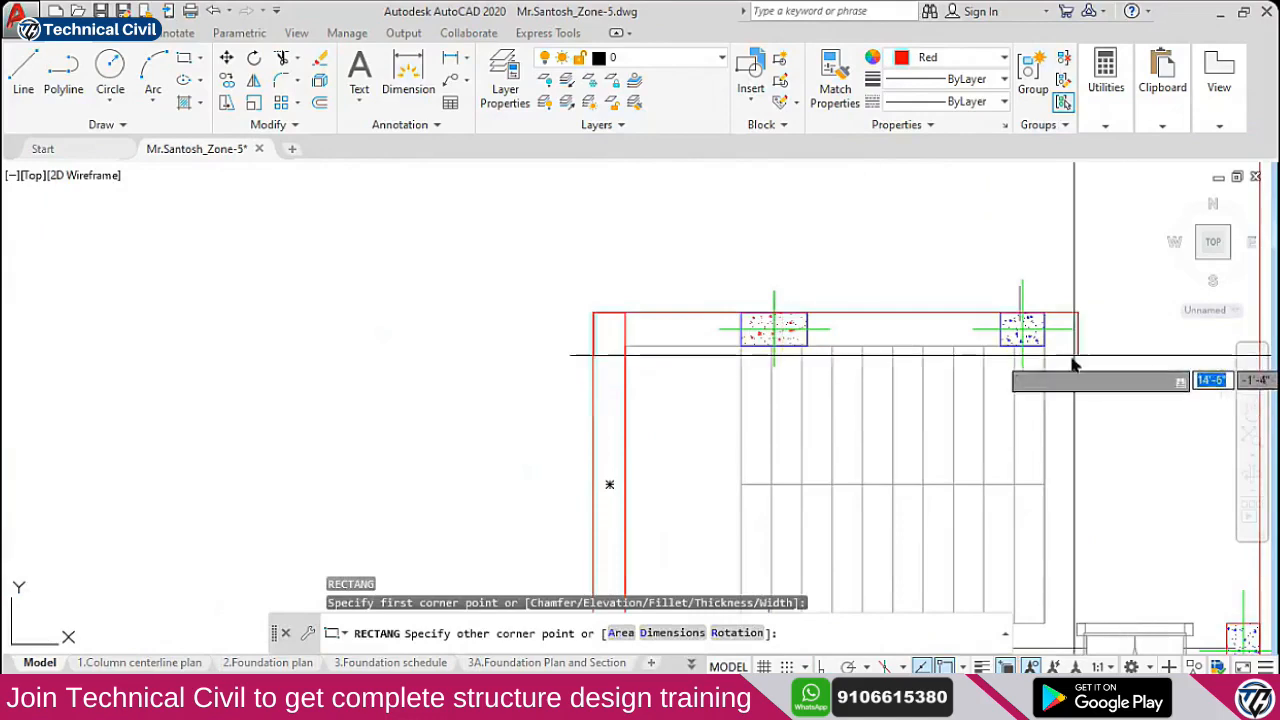
click(1040, 358)
Copy the staircase's upper beam straight down onto the lower edge of the staircase, over the lower column
click(985, 347)
text(co)
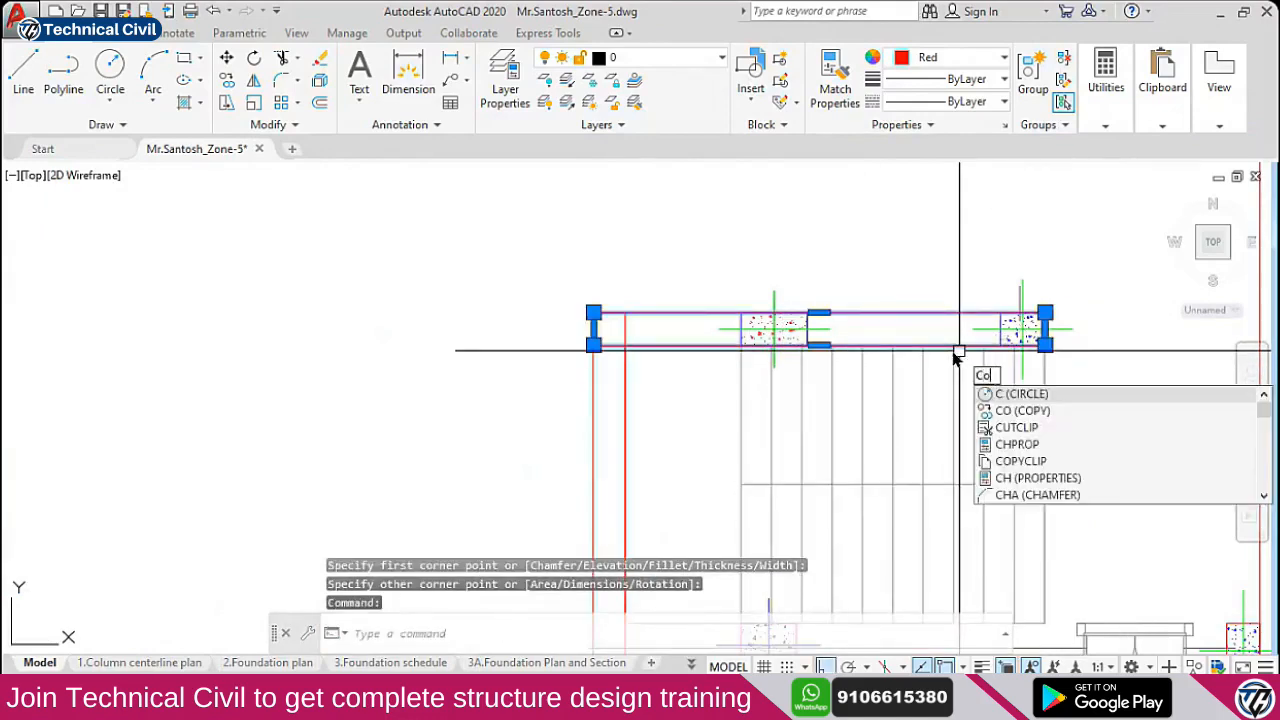
key(Return)
click(1043, 315)
scroll(1043, 315, down, 4)
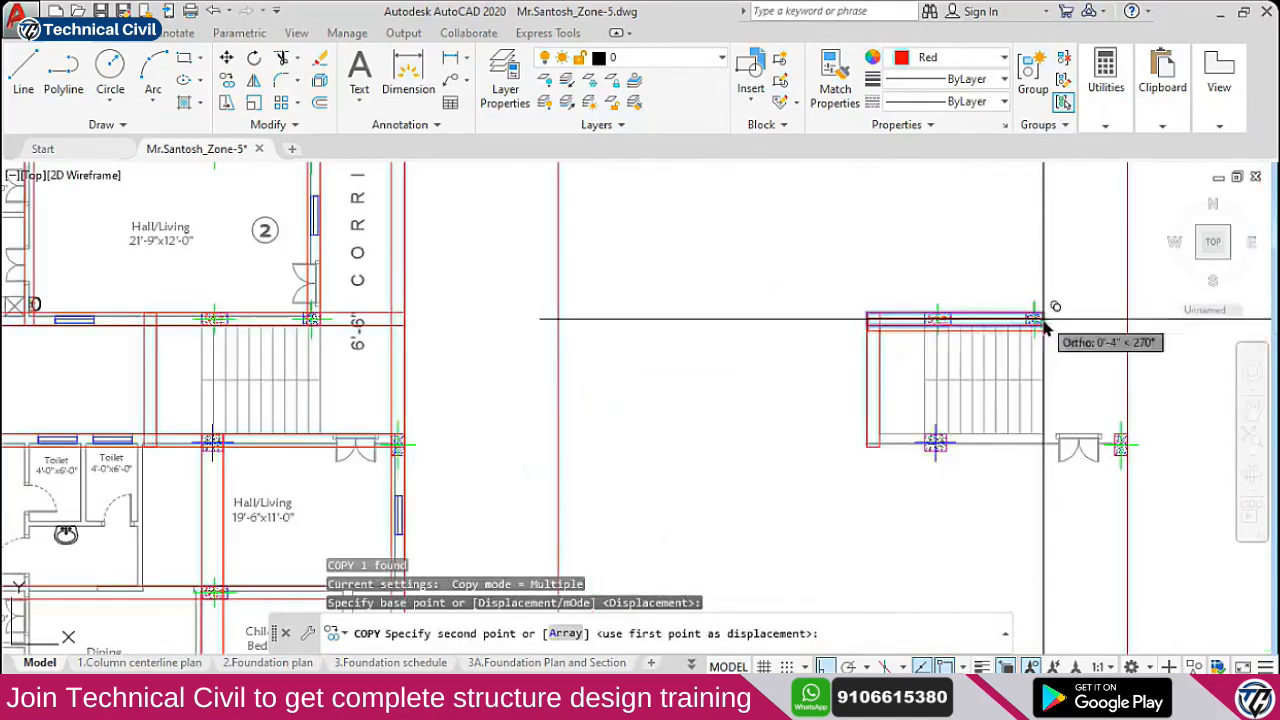
scroll(1047, 447, up, 3)
click(1040, 398)
key(Escape)
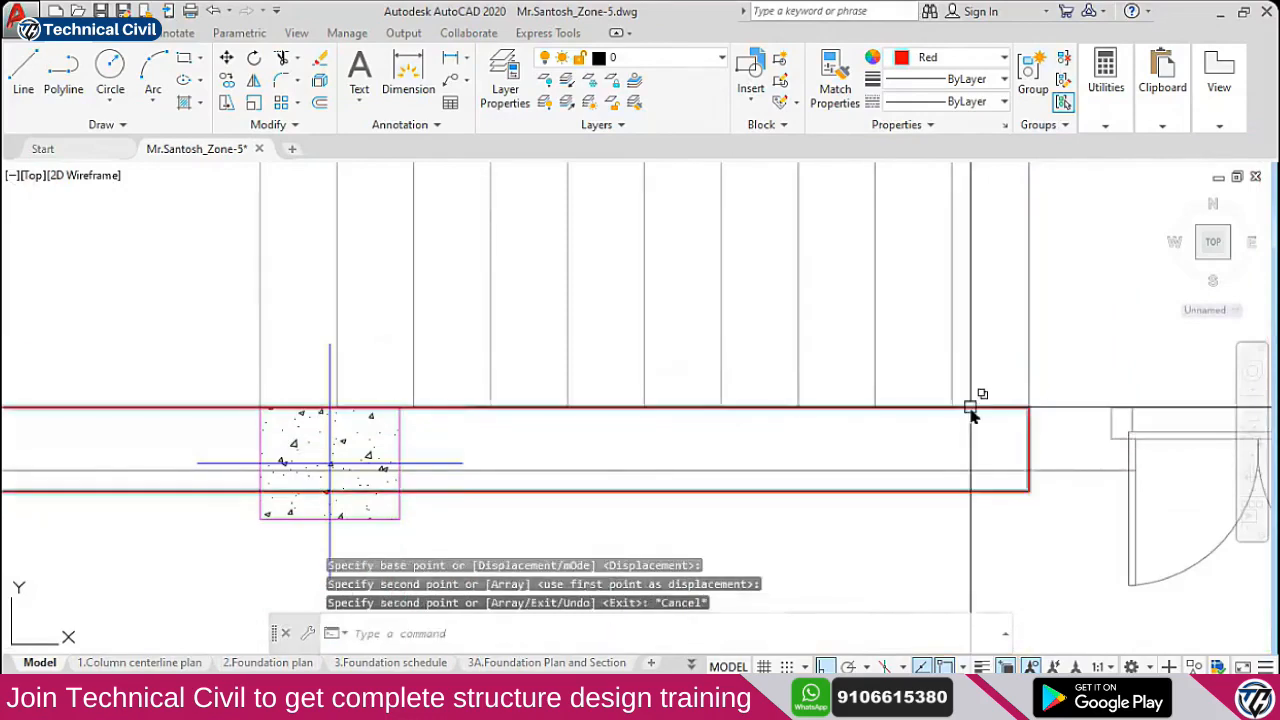
Stretch the right end of the staircase's lower beam across the double door to the outer face of the boundary column
click(1027, 423)
middle_drag(1025, 423, 783, 451)
scroll(777, 451, down, 2)
scroll(777, 451, up, 2)
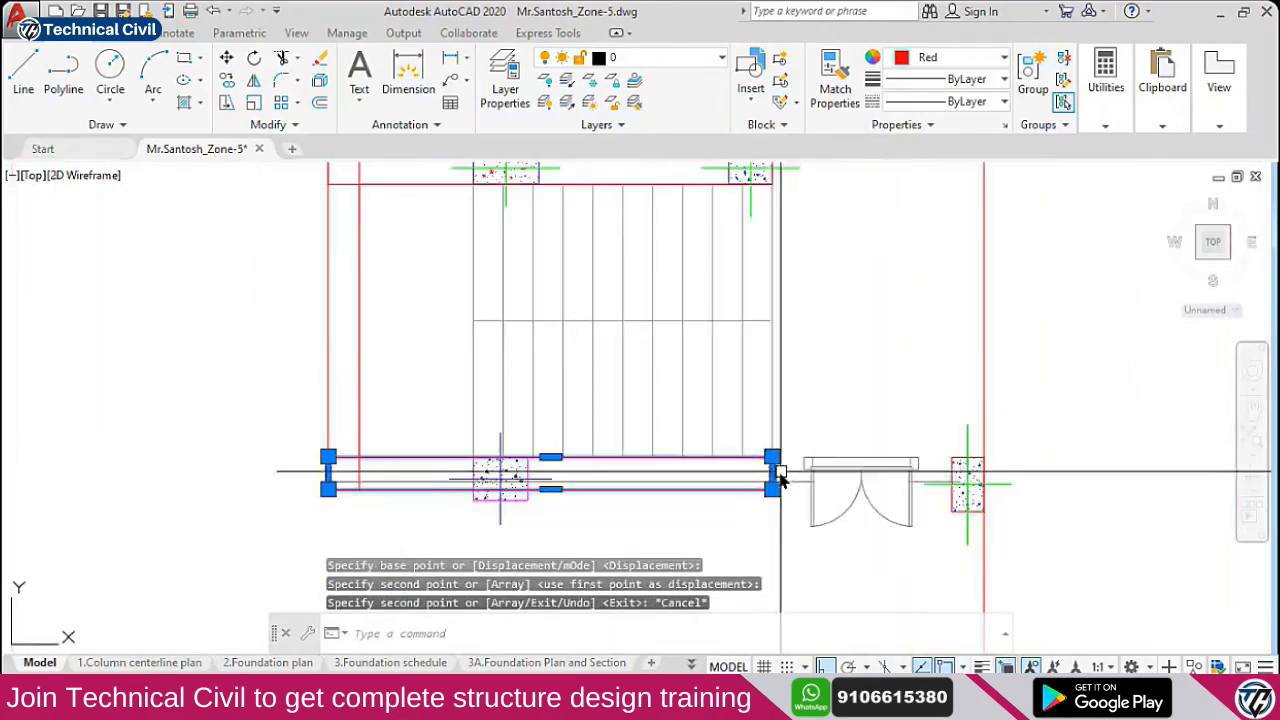
click(771, 472)
scroll(951, 494, up, 3)
click(901, 466)
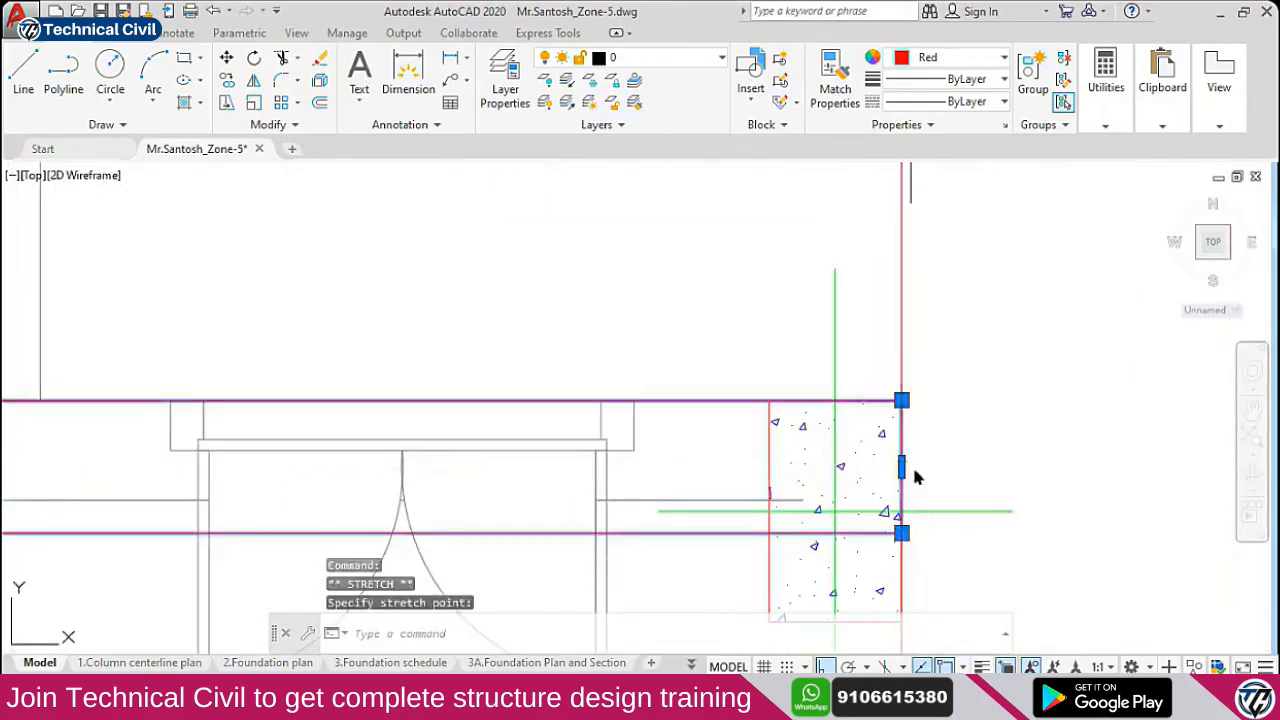
key(Escape)
Stretch the right end of the staircase's upper beam to the plan's right boundary line
scroll(924, 451, down, 5)
text(rec)
key(Return)
key(Escape)
click(848, 326)
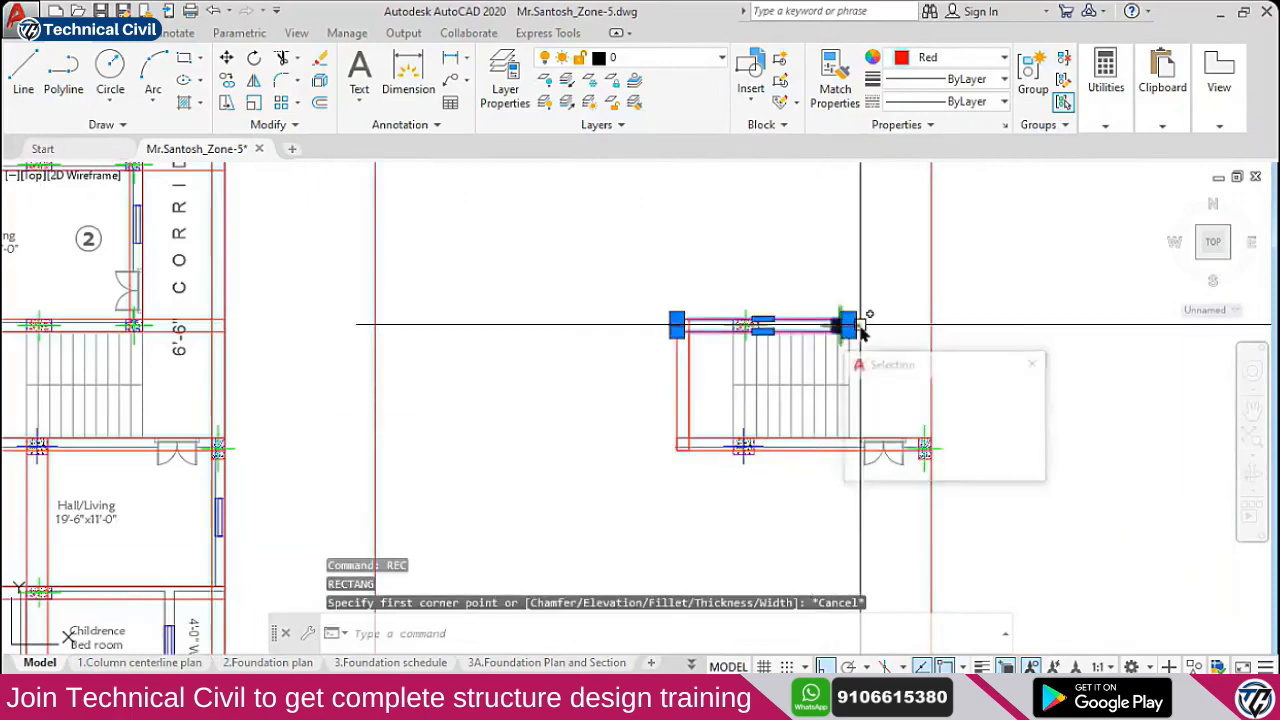
scroll(845, 338, up, 2)
scroll(845, 340, up, 4)
click(838, 316)
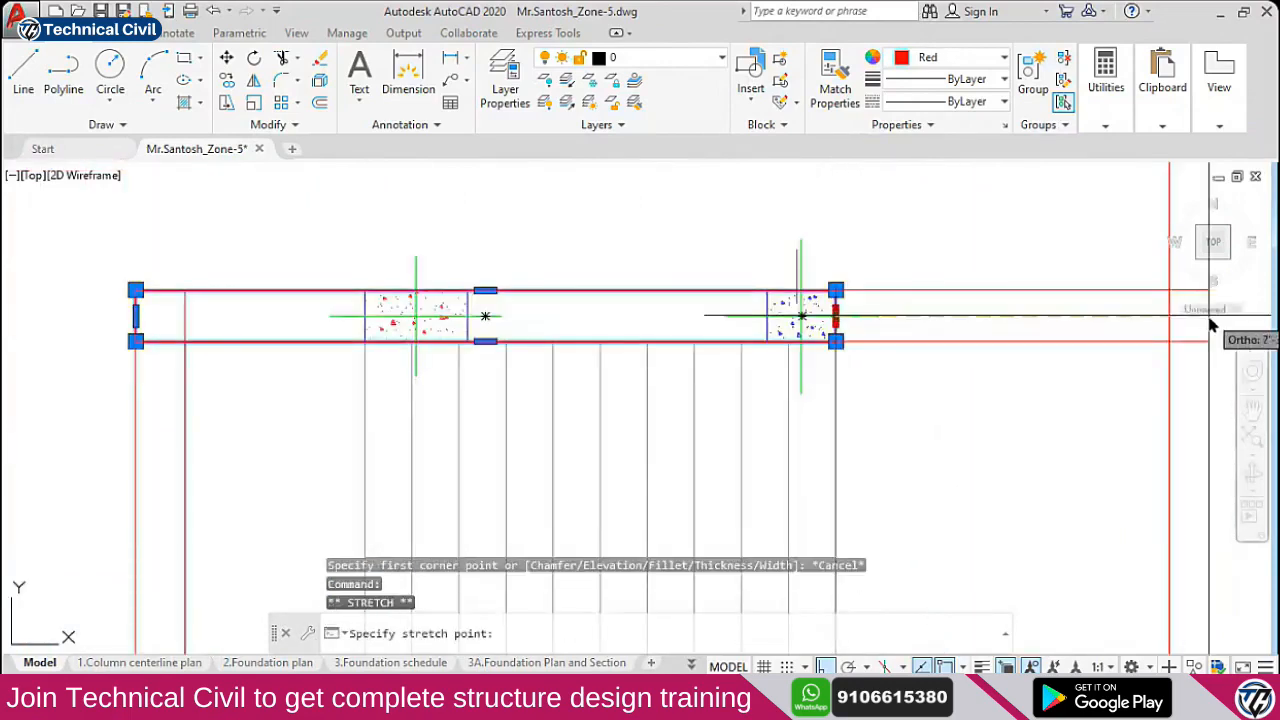
scroll(1160, 330, down, 5)
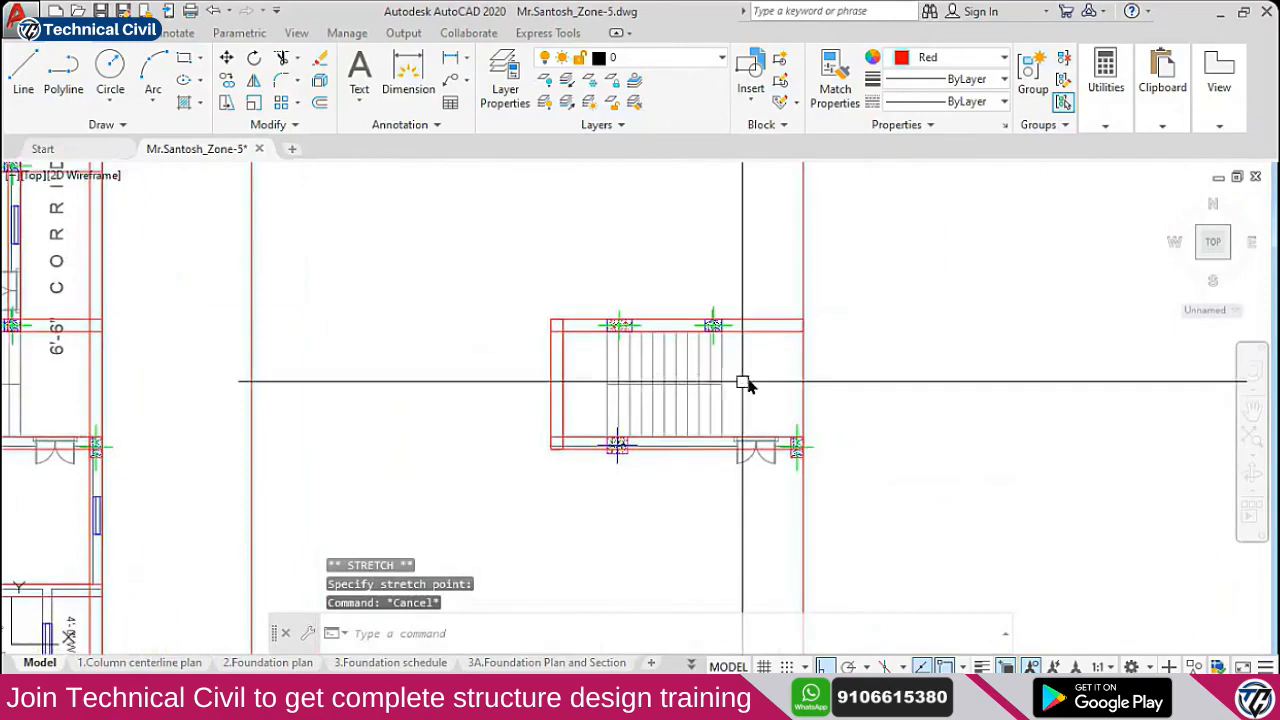
key(Escape)
key(Escape)
Copy the staircase's left vertical beam to its right side, aligned with the outer face of the upper-right column
scroll(606, 393, up, 3)
click(563, 395)
text(co)
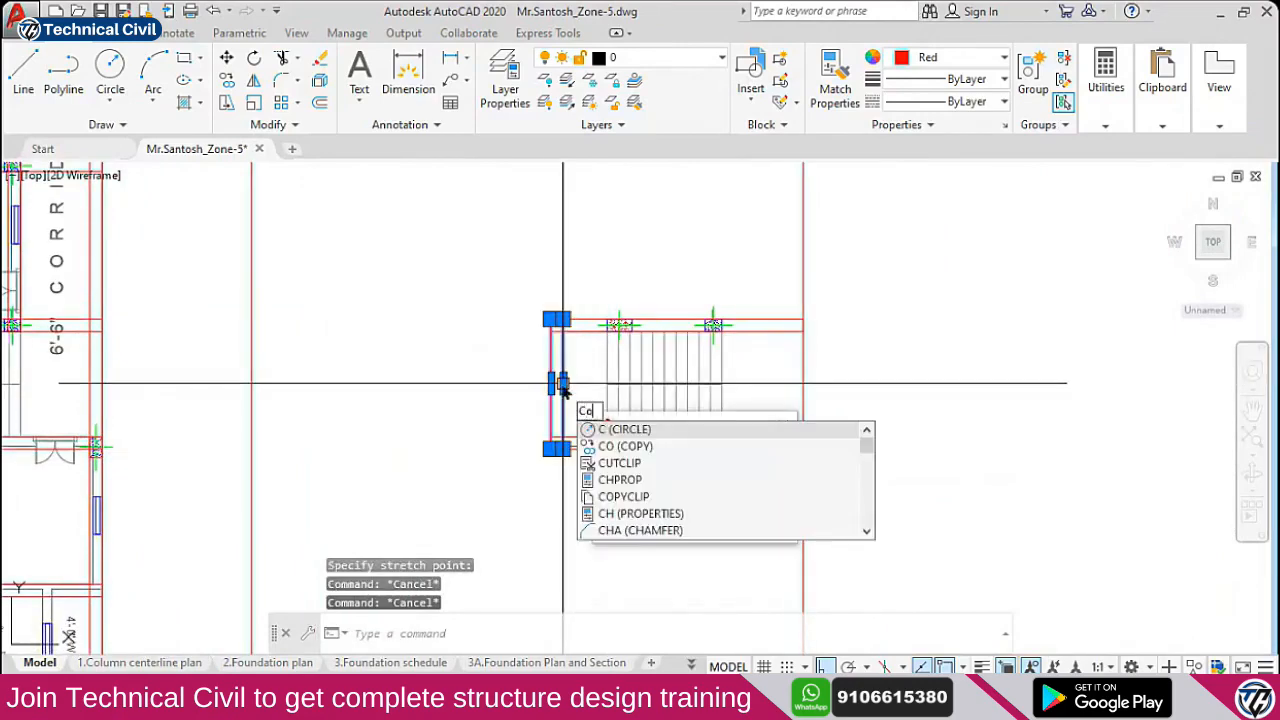
key(Return)
scroll(555, 357, up, 2)
click(551, 347)
scroll(737, 334, down, 3)
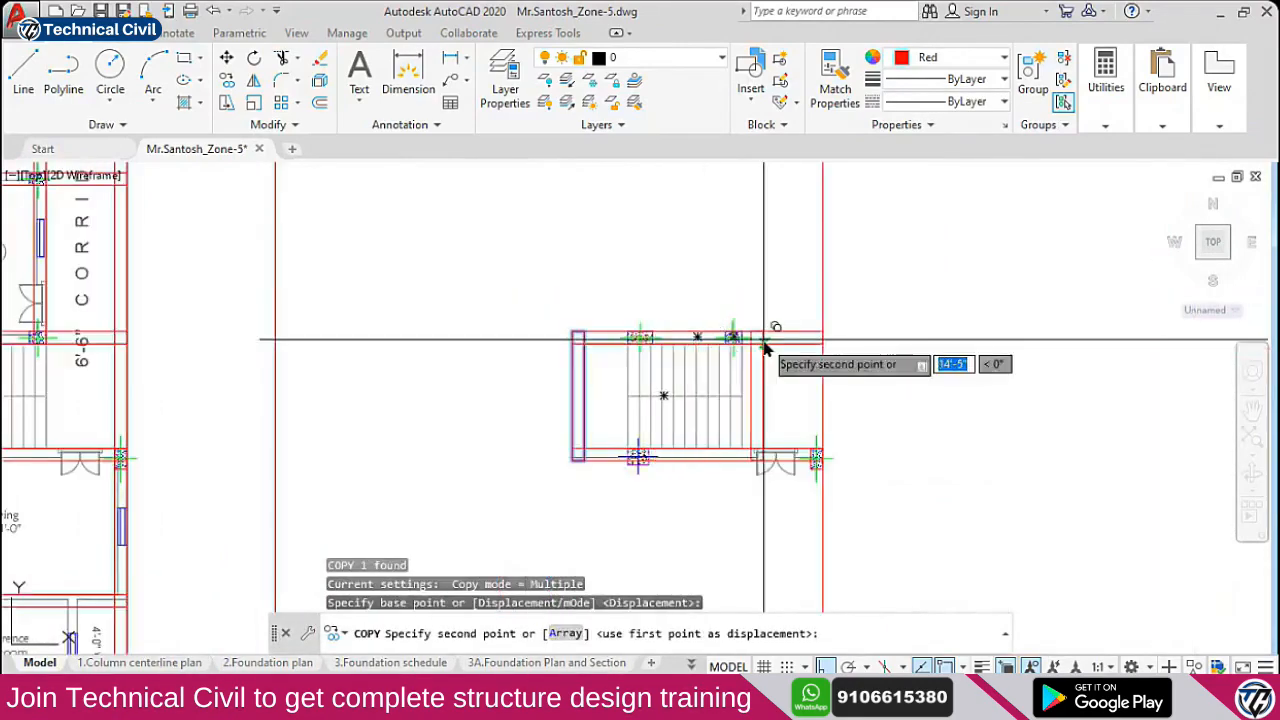
scroll(737, 343, up, 1)
scroll(747, 354, up, 2)
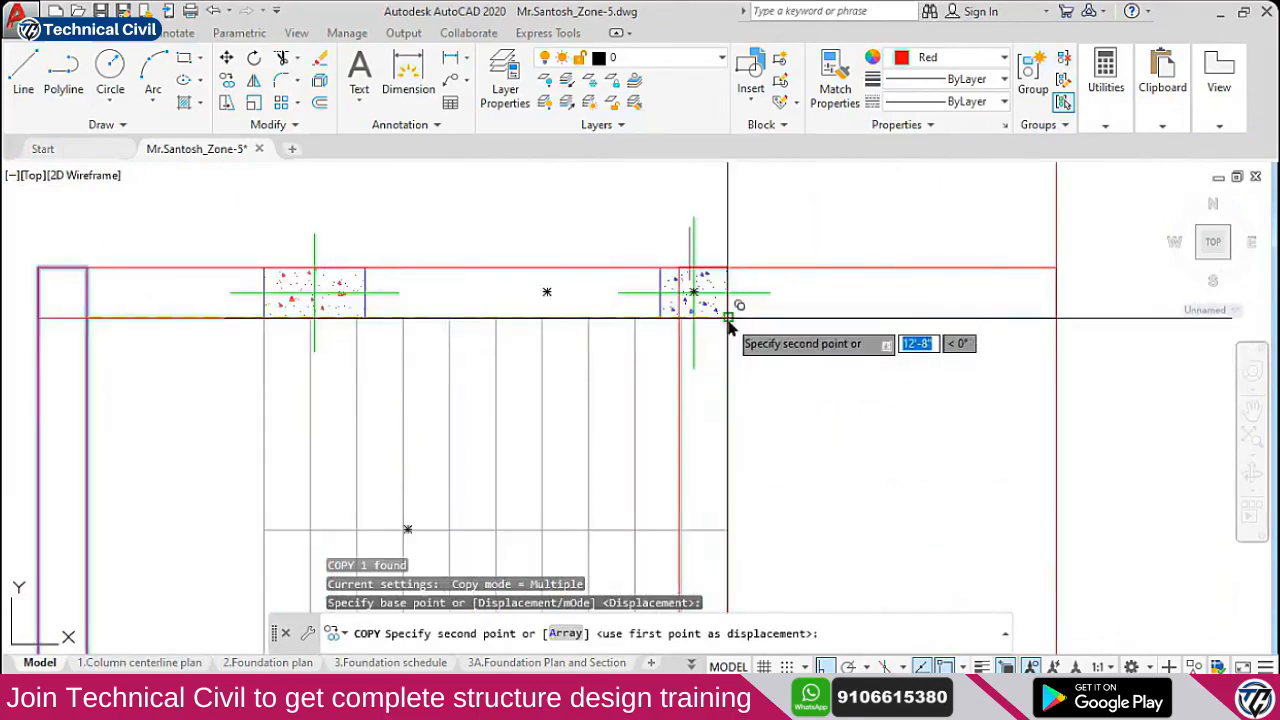
click(730, 319)
key(Escape)
Shorten the staircase's upper beam so that it ends at the outer face of the upper-right column
scroll(746, 327, down, 2)
click(771, 322)
scroll(825, 320, up, 1)
scroll(838, 321, up, 3)
click(895, 308)
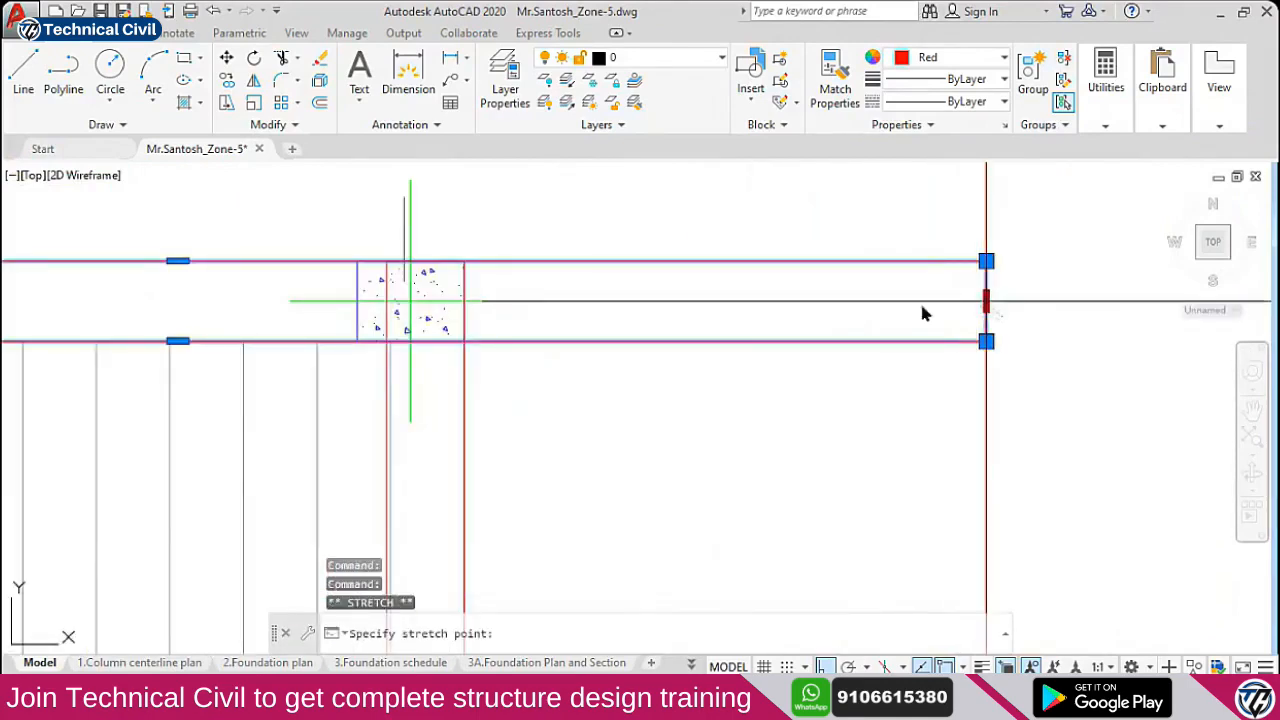
scroll(666, 434, down, 4)
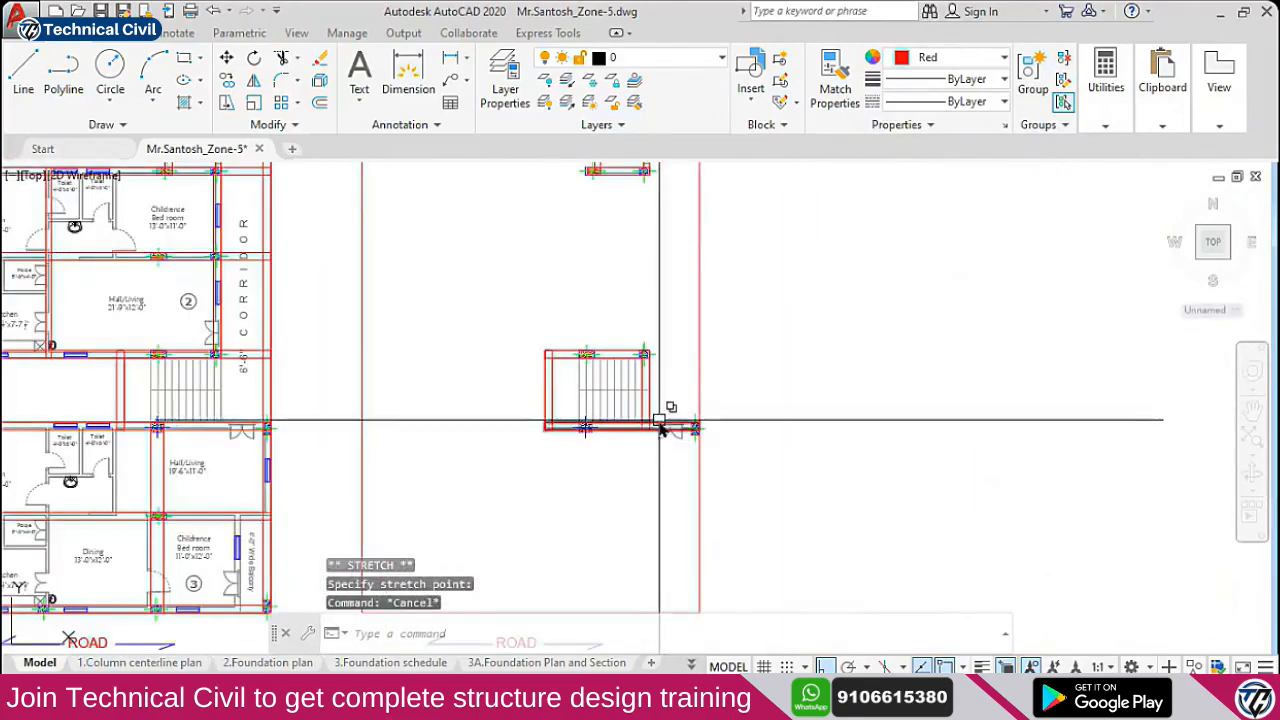
Shorten the staircase's lower beam so that it ends at the outer face of the right vertical beam
scroll(703, 440, up, 3)
scroll(726, 486, up, 1)
key(Escape)
click(704, 476)
scroll(400, 485, up, 4)
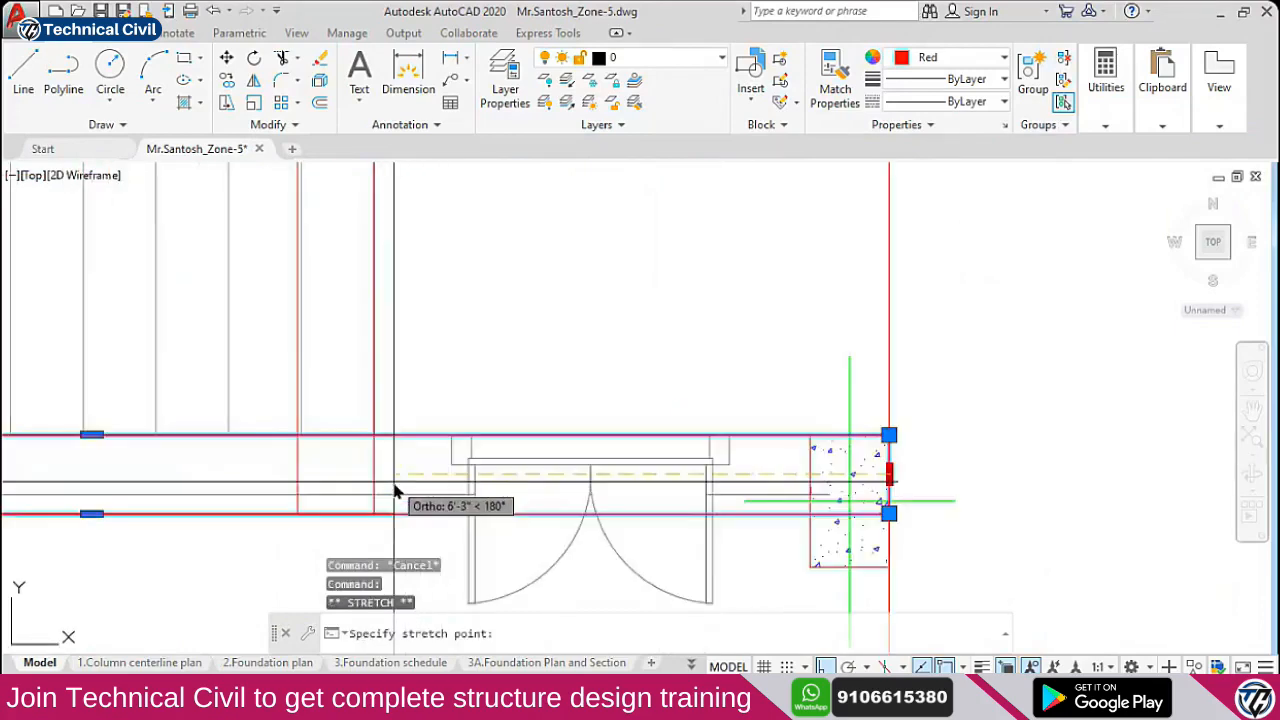
click(362, 469)
key(Escape)
Draw a circle around the staircase's lower-right beam corner, where there is no column
scroll(442, 451, down, 3)
text(c)
key(Return)
scroll(410, 454, up, 2)
click(389, 442)
click(480, 455)
Erase the boundary column and the double door to the right of the staircase
scroll(480, 455, down, 4)
click(571, 363)
click(700, 478)
text(e)
key(Return)
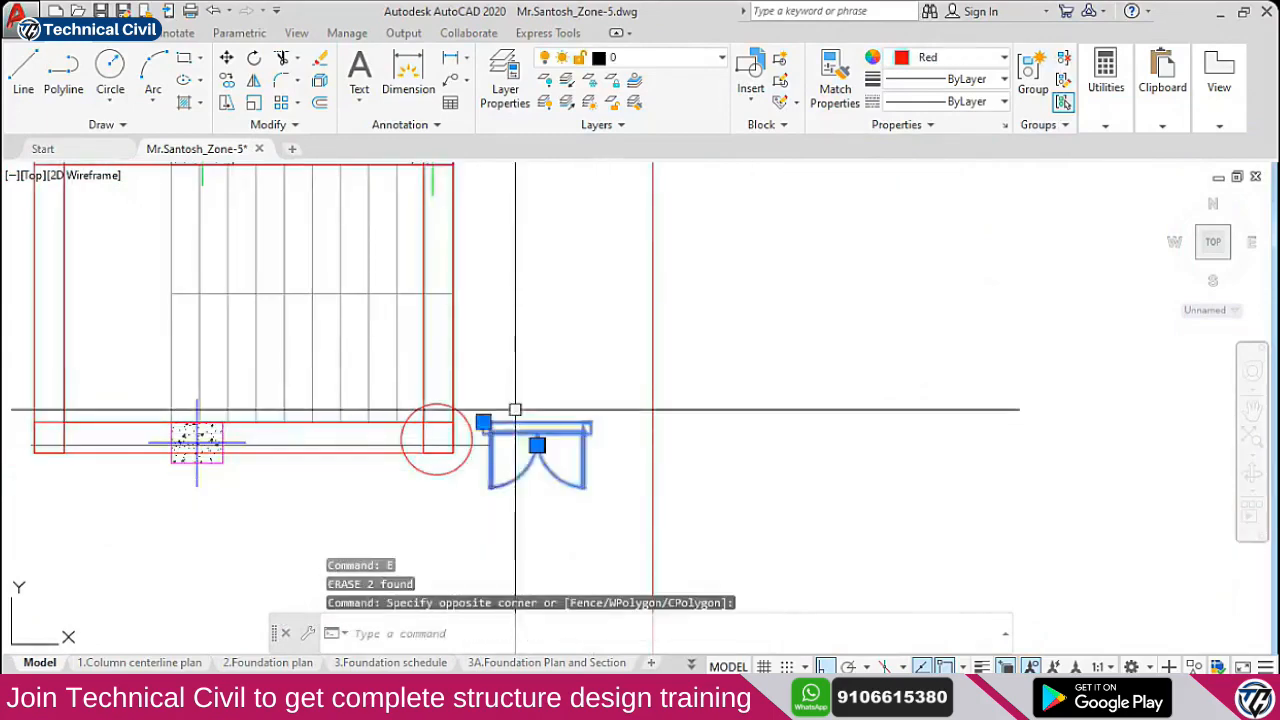
Inspect the beam frames around the staircase and the lift in the top-level plan
scroll(514, 449, down, 5)
scroll(440, 458, up, 5)
scroll(412, 447, down, 2)
scroll(405, 440, up, 2)
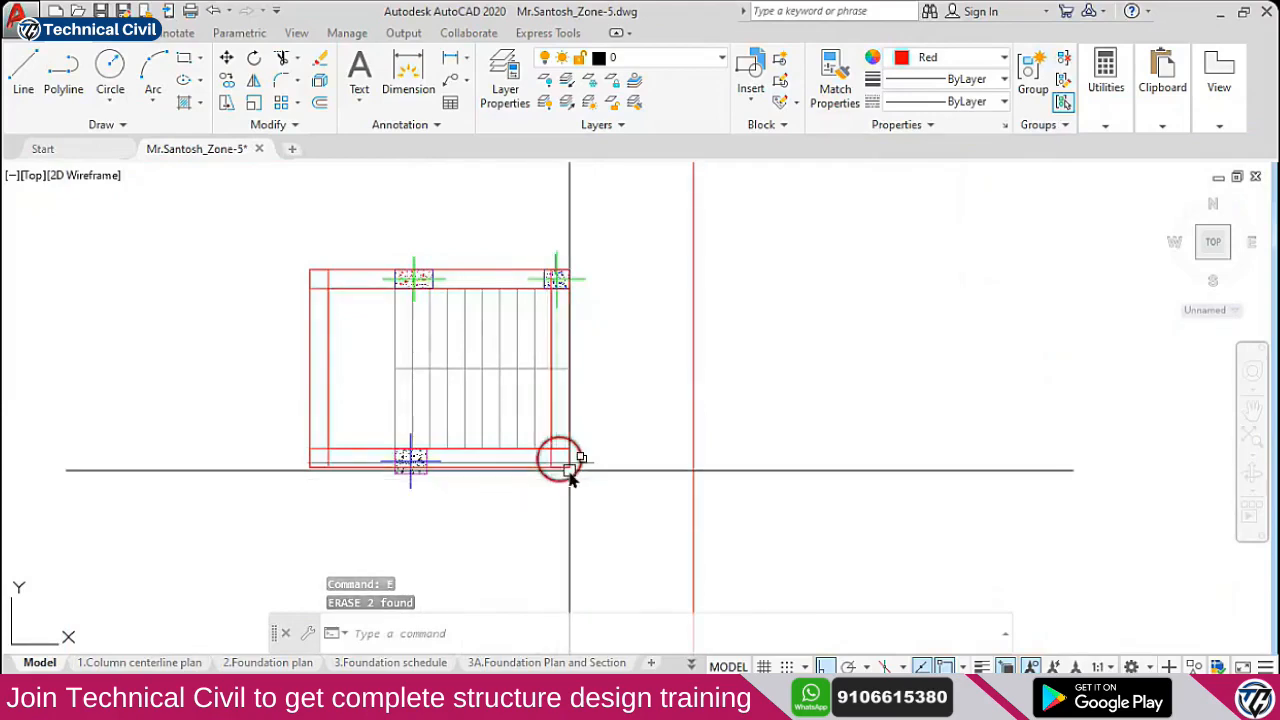
middle_drag(554, 466, 654, 472)
scroll(632, 404, up, 2)
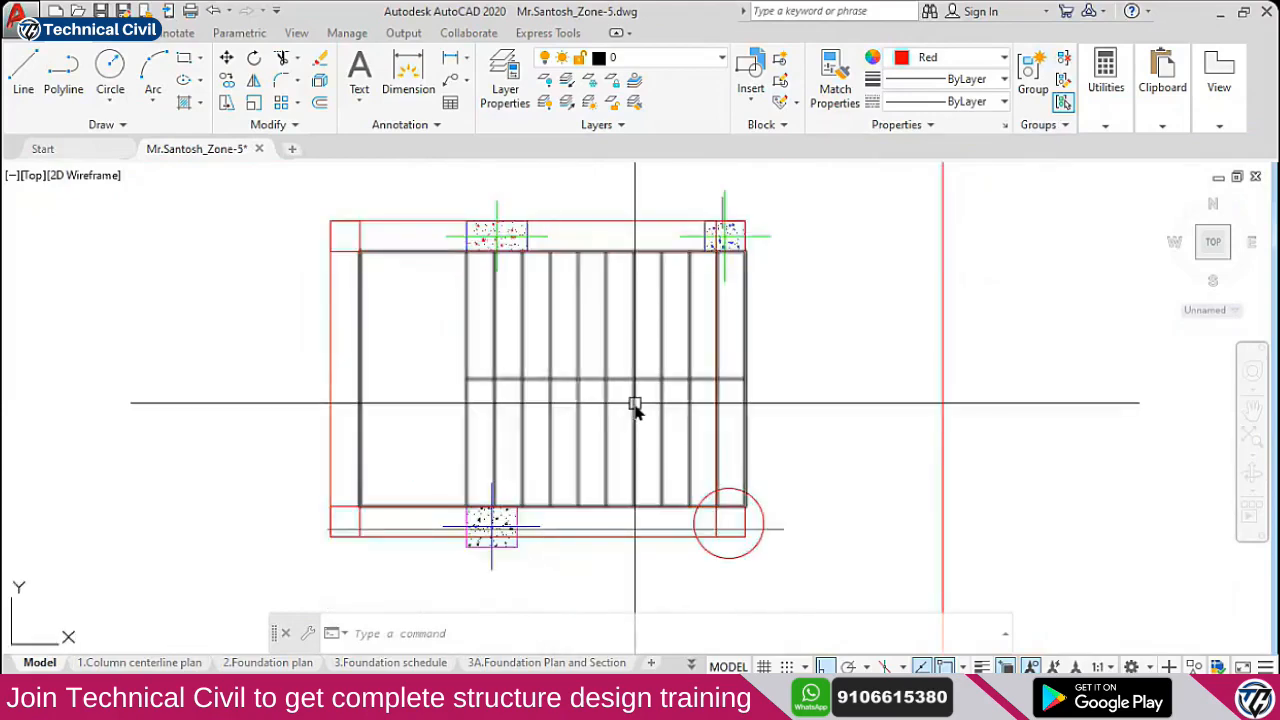
scroll(566, 429, down, 8)
scroll(564, 322, up, 8)
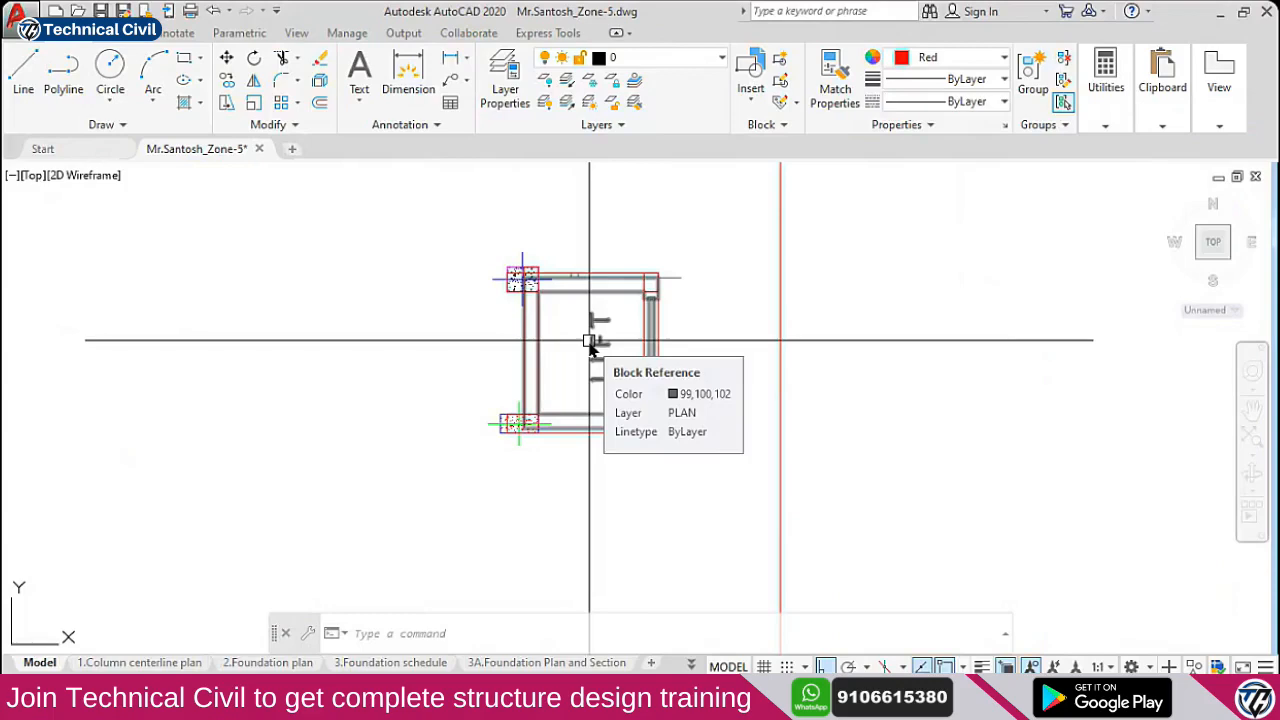
Offset the outer boundary rectangle of the top-level plan inward by 5
scroll(590, 345, down, 3)
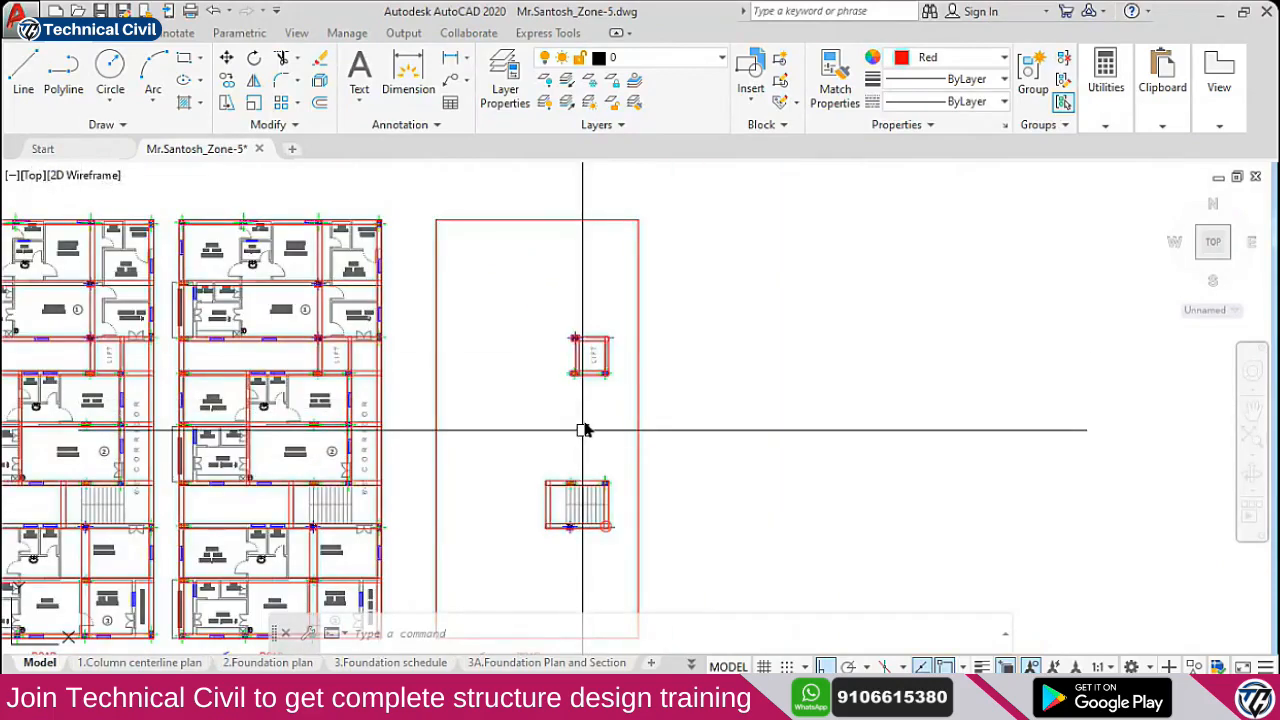
text(o)
key(Return)
text(5)
key(Return)
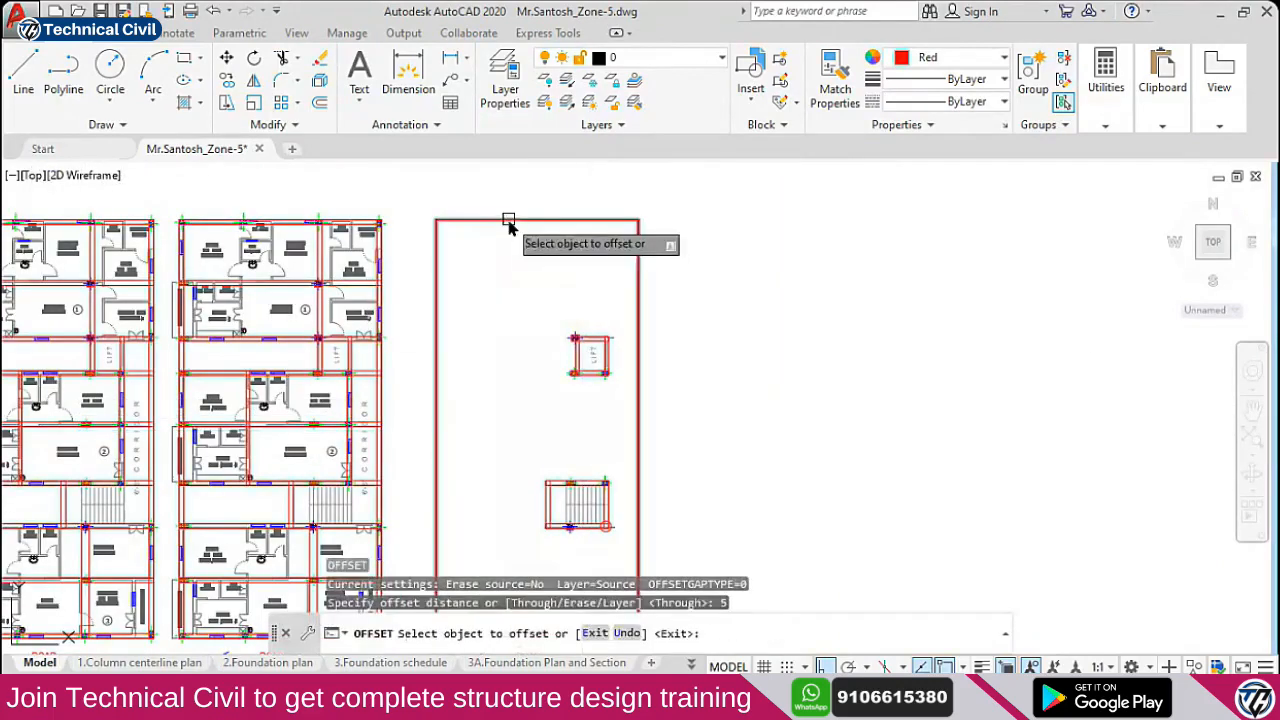
click(509, 219)
click(526, 274)
key(Escape)
scroll(489, 228, up, 3)
scroll(549, 263, down, 3)
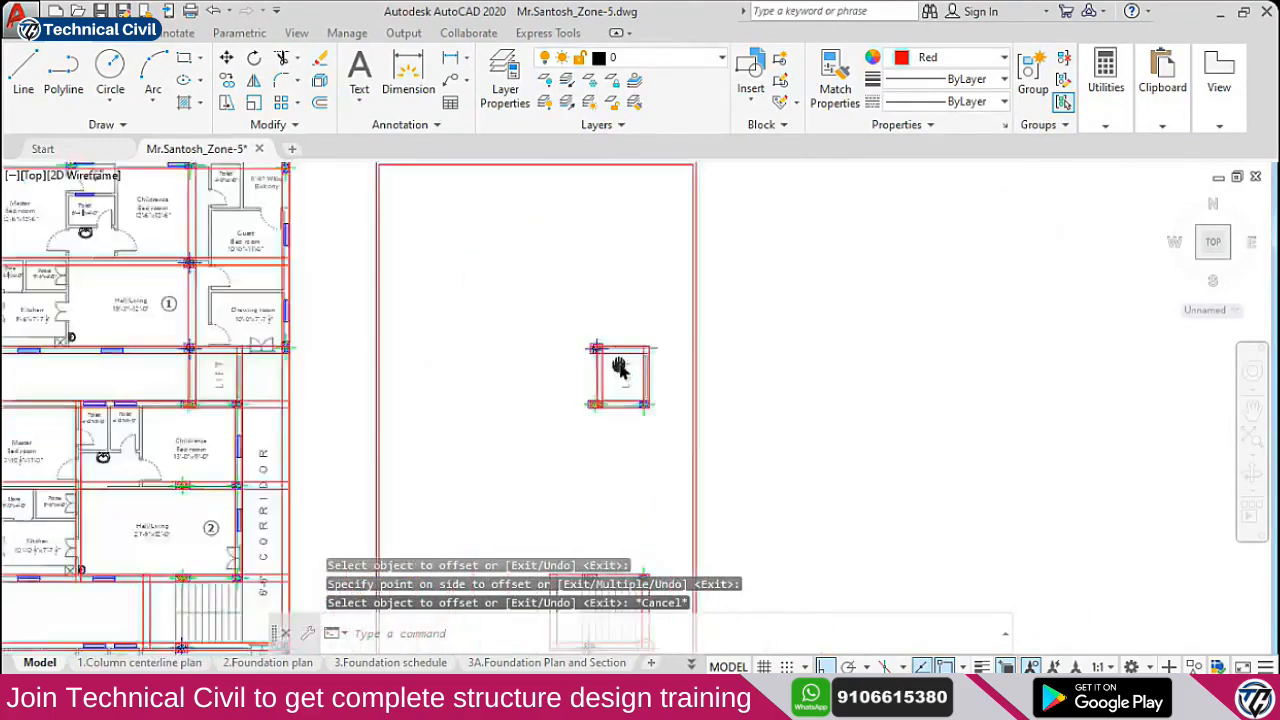
Draw a circle around the upper-right beam corner of the lift, where there is no column
scroll(614, 366, up, 4)
click(678, 305)
text(c)
key(Return)
scroll(685, 300, up, 2)
click(680, 305)
scroll(643, 320, down, 5)
scroll(657, 386, up, 4)
scroll(672, 370, up, 2)
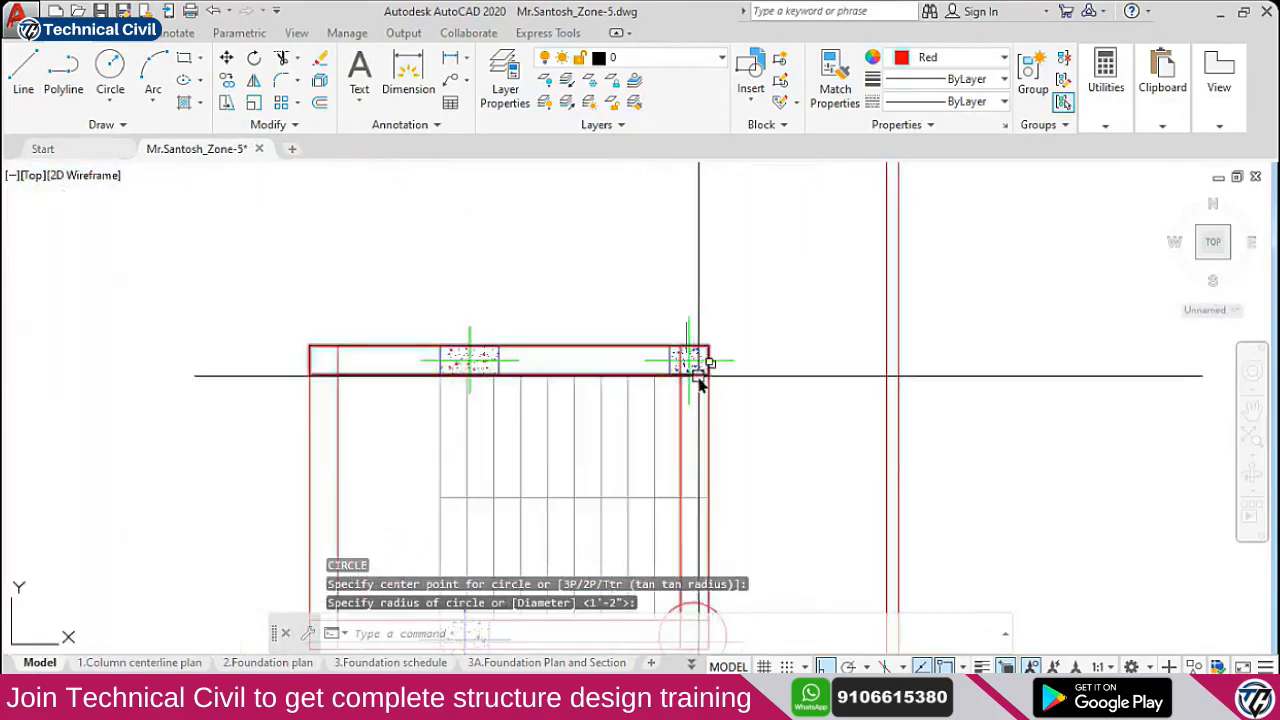
middle_drag(694, 377, 676, 302)
text(ccc)
key(Escape)
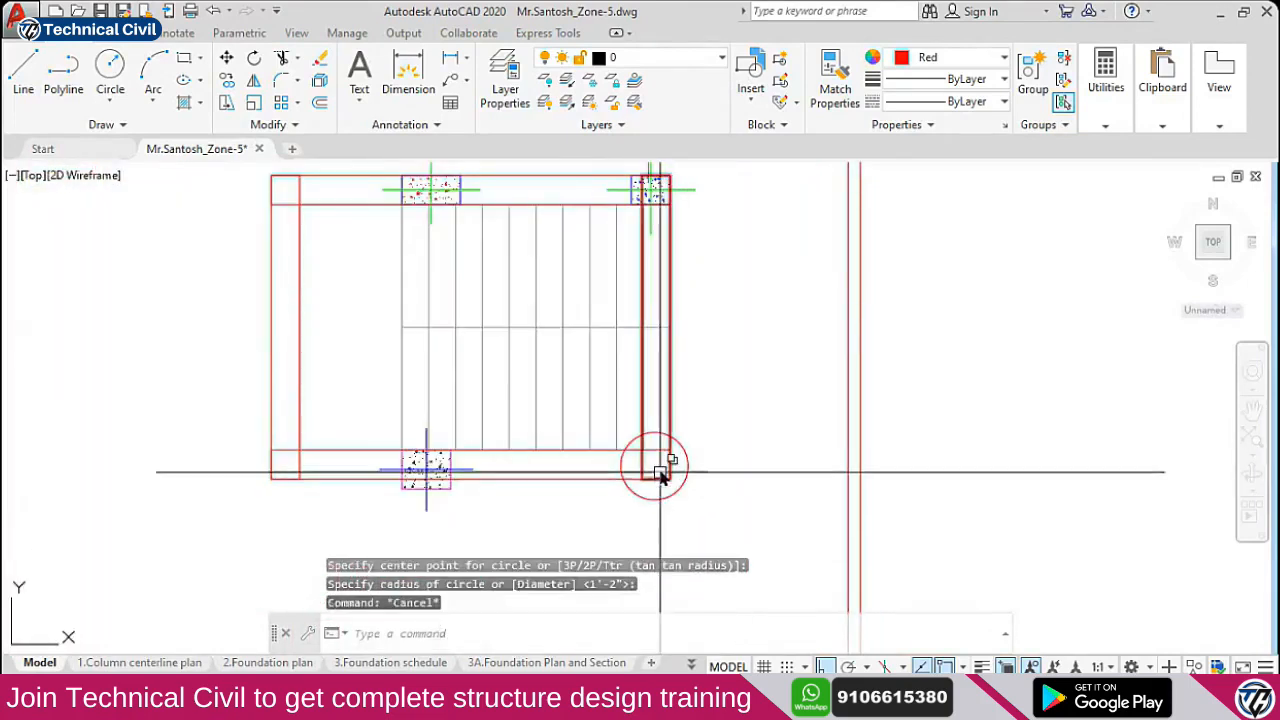
click(686, 469)
key(Escape)
scroll(663, 407, down, 5)
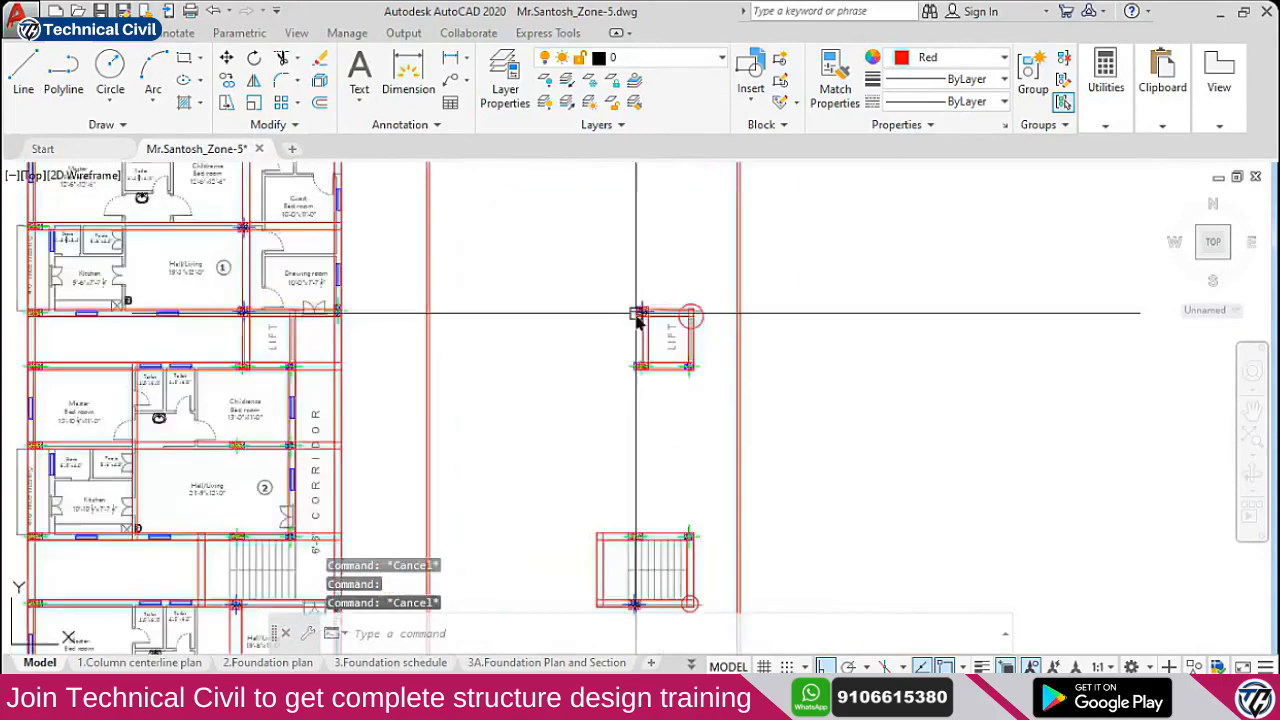
scroll(640, 330, up, 3)
Switch to STAAD.Pro, select the topmost floor's beams in a side elevation and display only those members
key(alt+Tab)
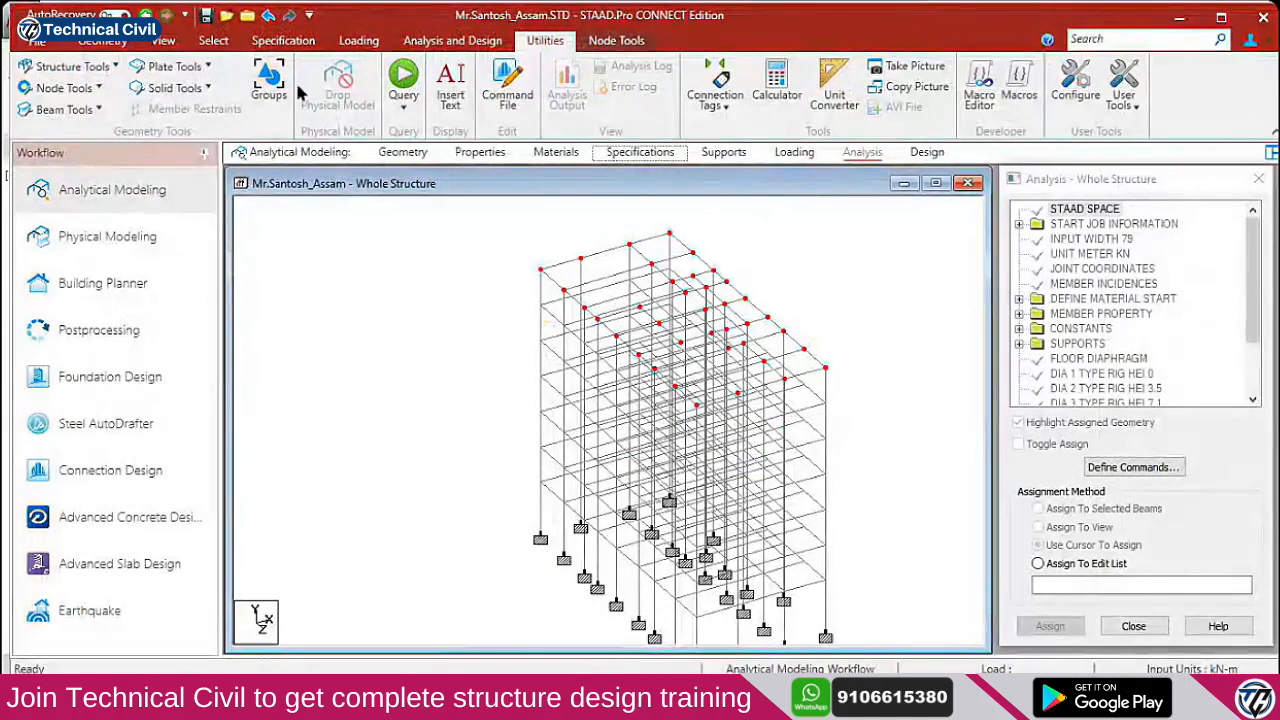
click(160, 41)
click(372, 88)
middle_drag(489, 292, 551, 299)
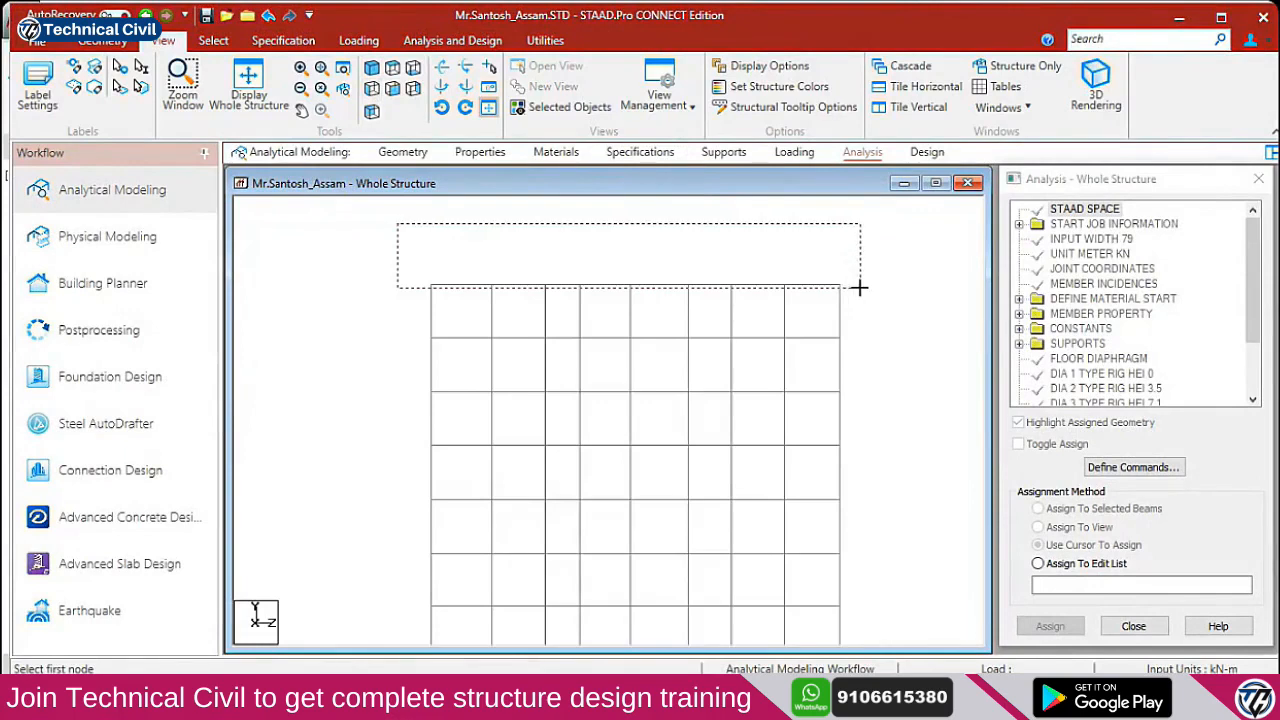
drag(860, 288, 860, 288)
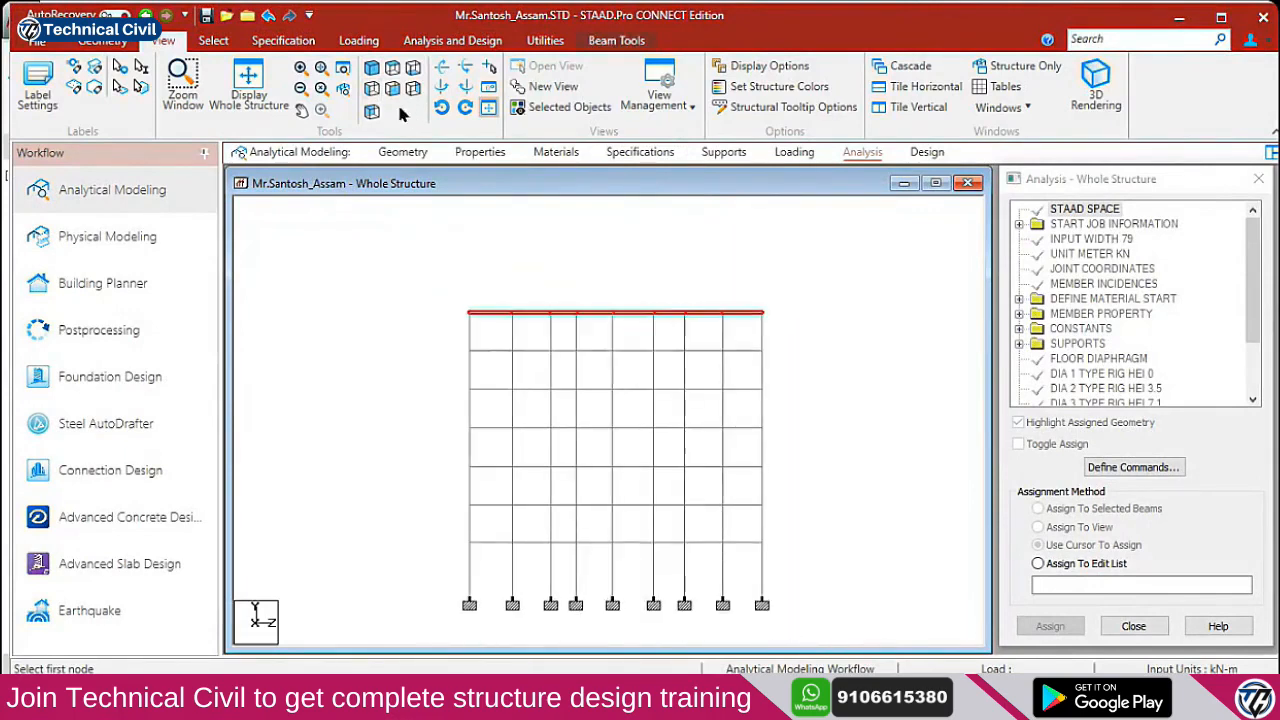
click(560, 112)
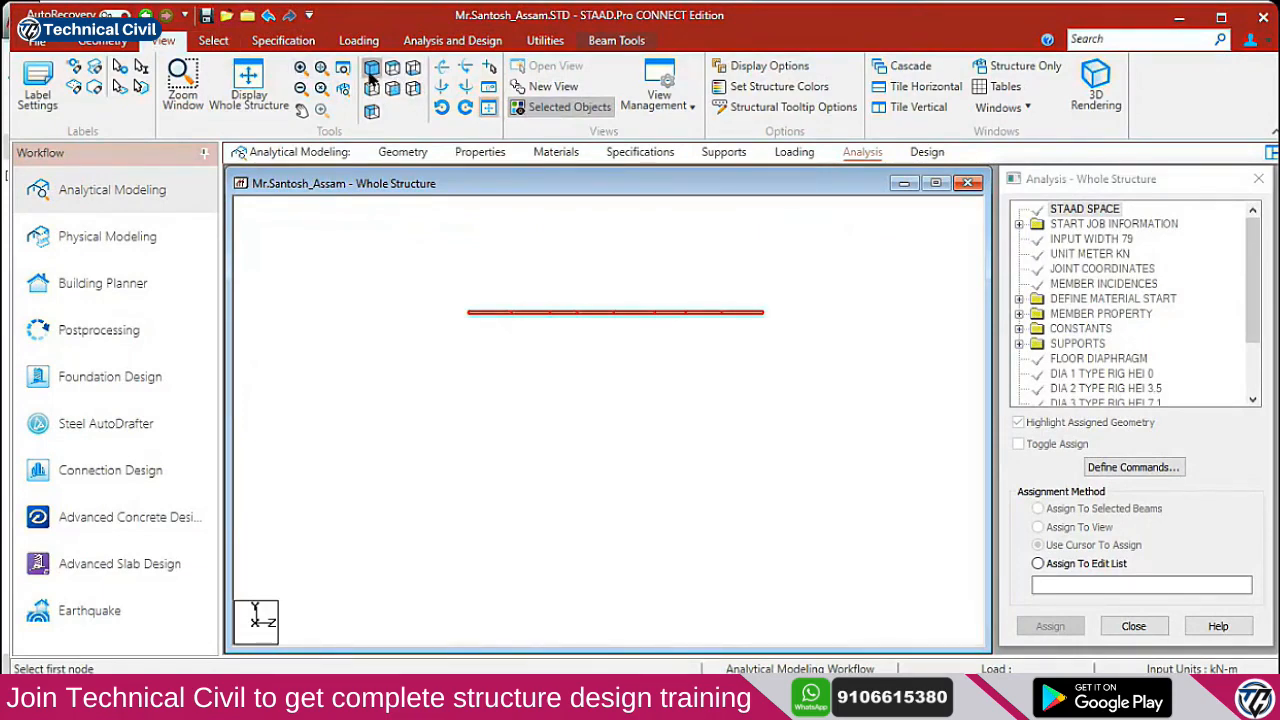
In plan view, select the four lift beams, the staircase's left beam and the beams along its upper and lower edges
click(370, 72)
click(392, 70)
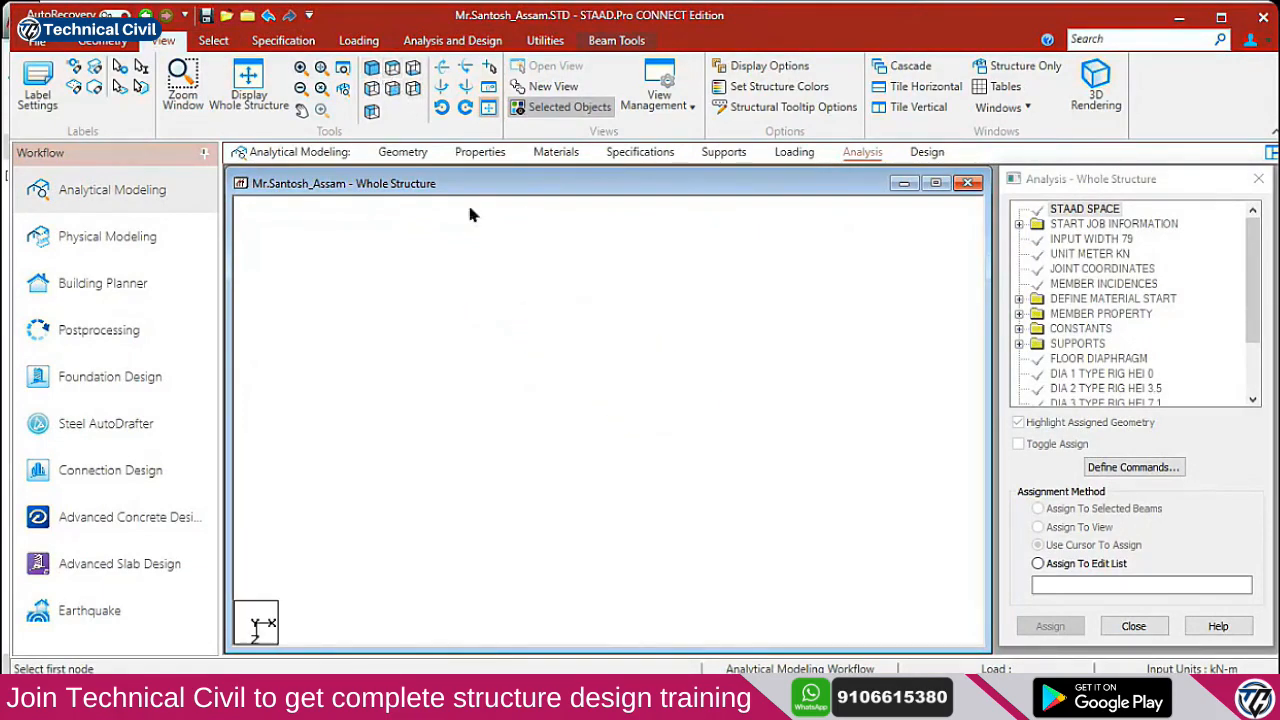
scroll(663, 414, up, 2)
scroll(669, 378, up, 5)
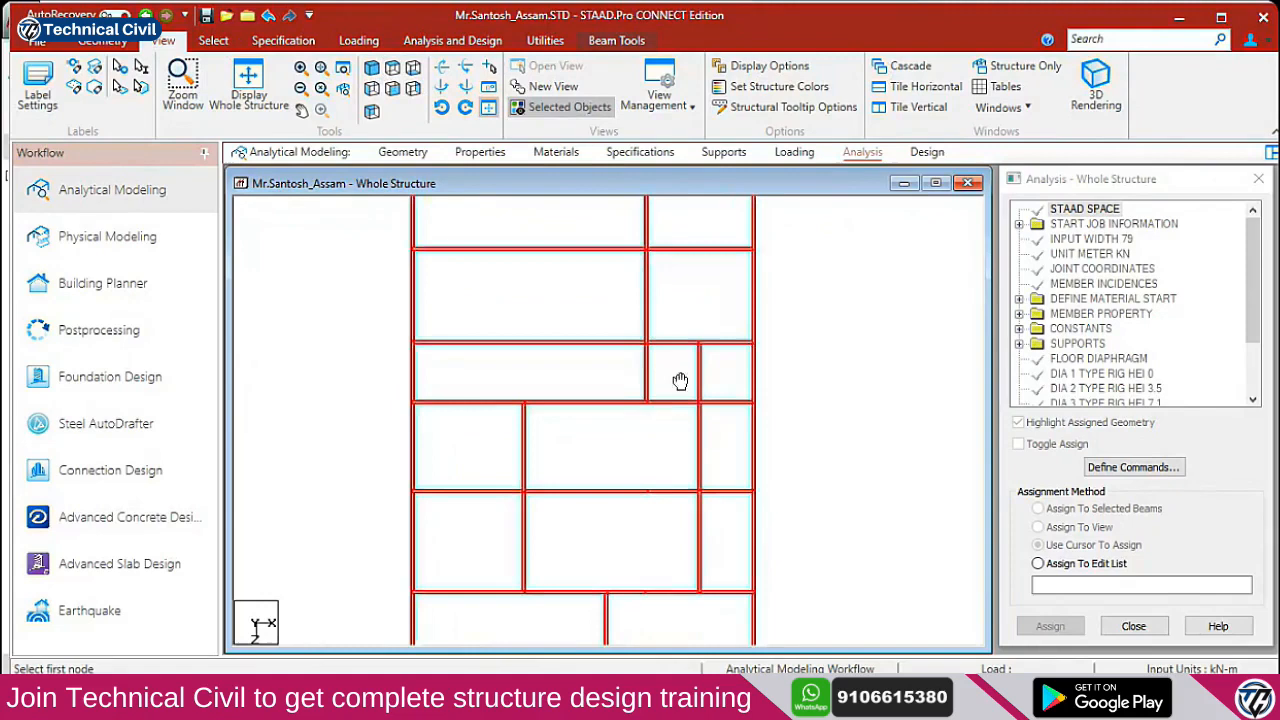
scroll(504, 369, down, 3)
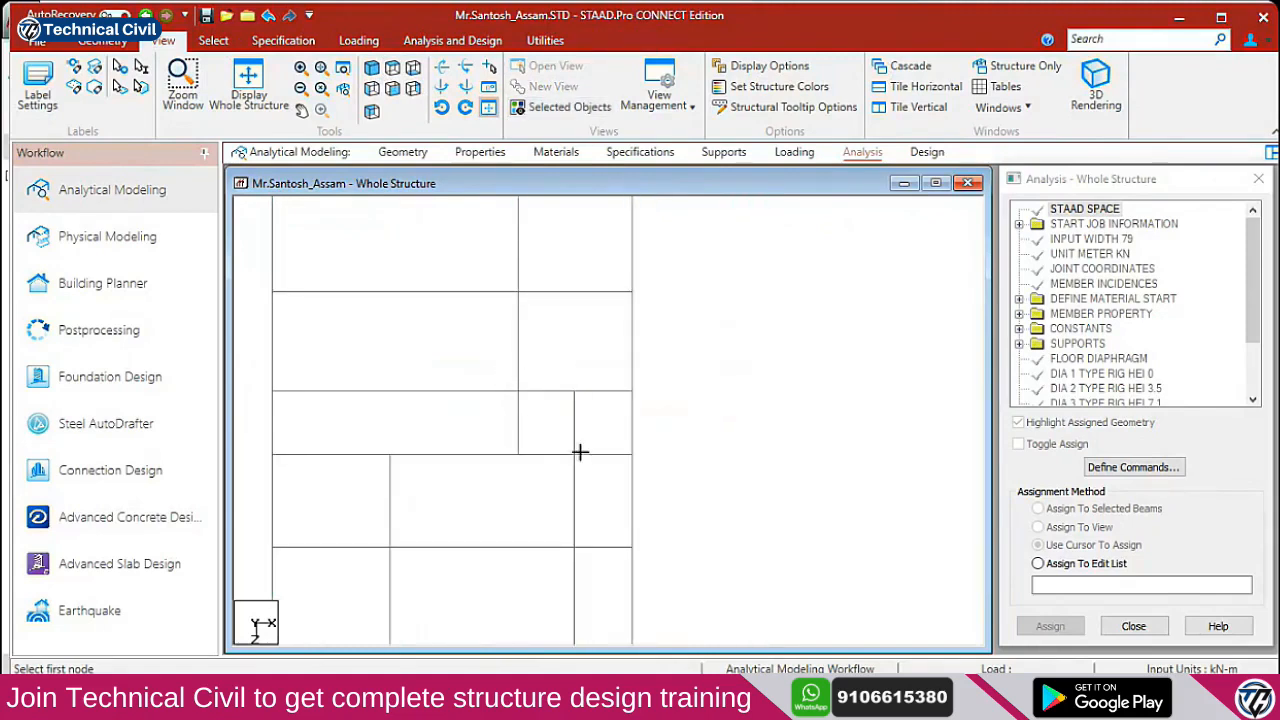
scroll(625, 367, down, 2)
scroll(682, 351, down, 3)
scroll(590, 435, up, 1)
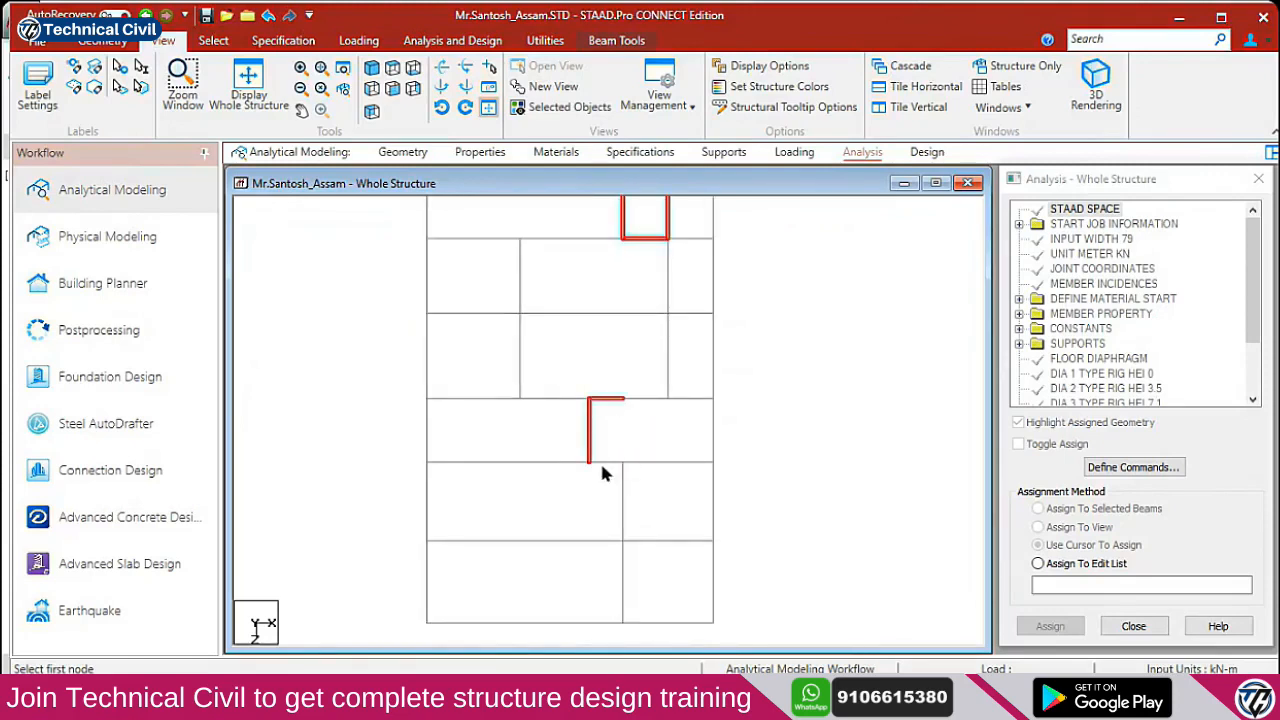
click(606, 461)
click(645, 462)
click(645, 401)
scroll(615, 430, down, 2)
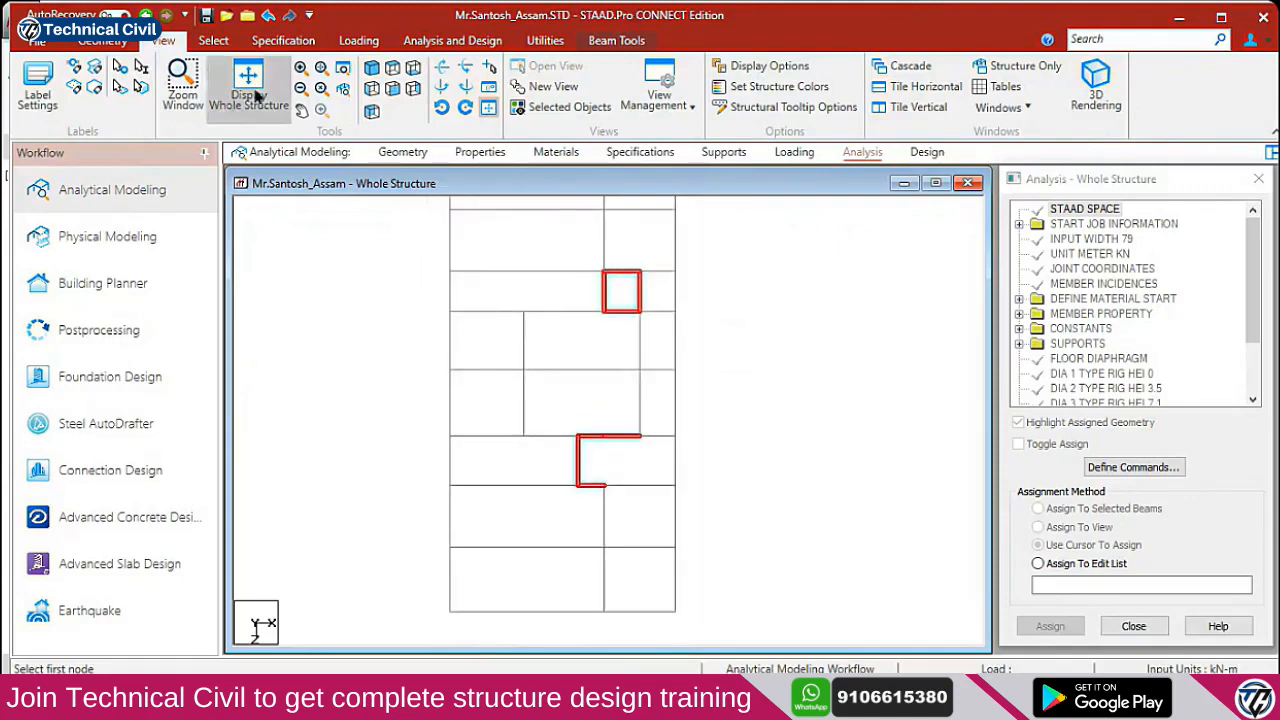
Repeat the selected lift and staircase beams once in the Y direction at 3 m spacing, with the steps linked
click(118, 44)
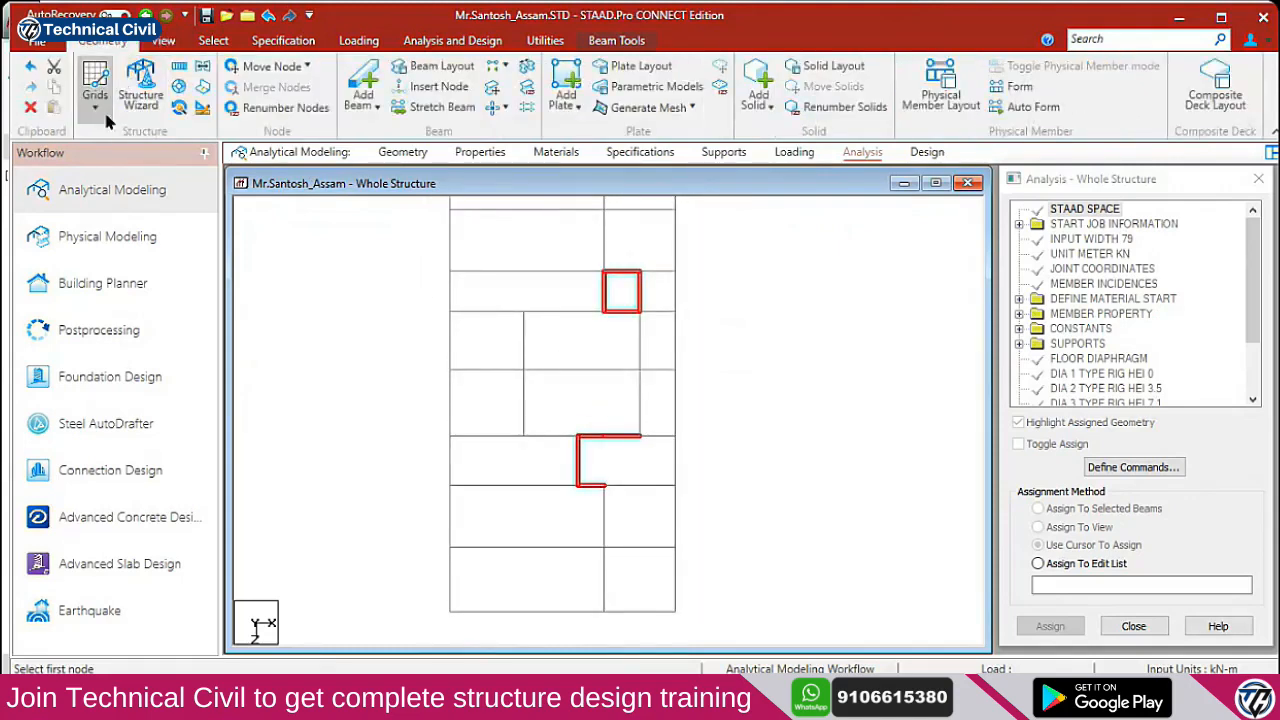
click(178, 67)
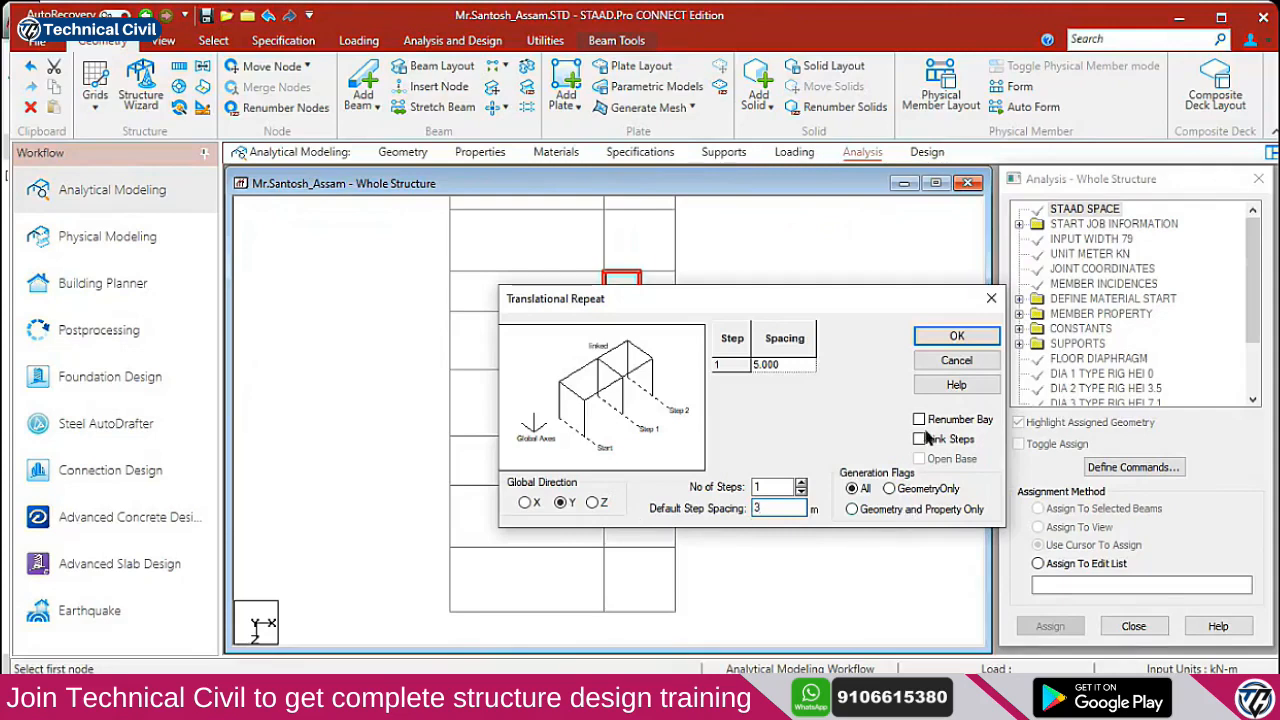
click(957, 337)
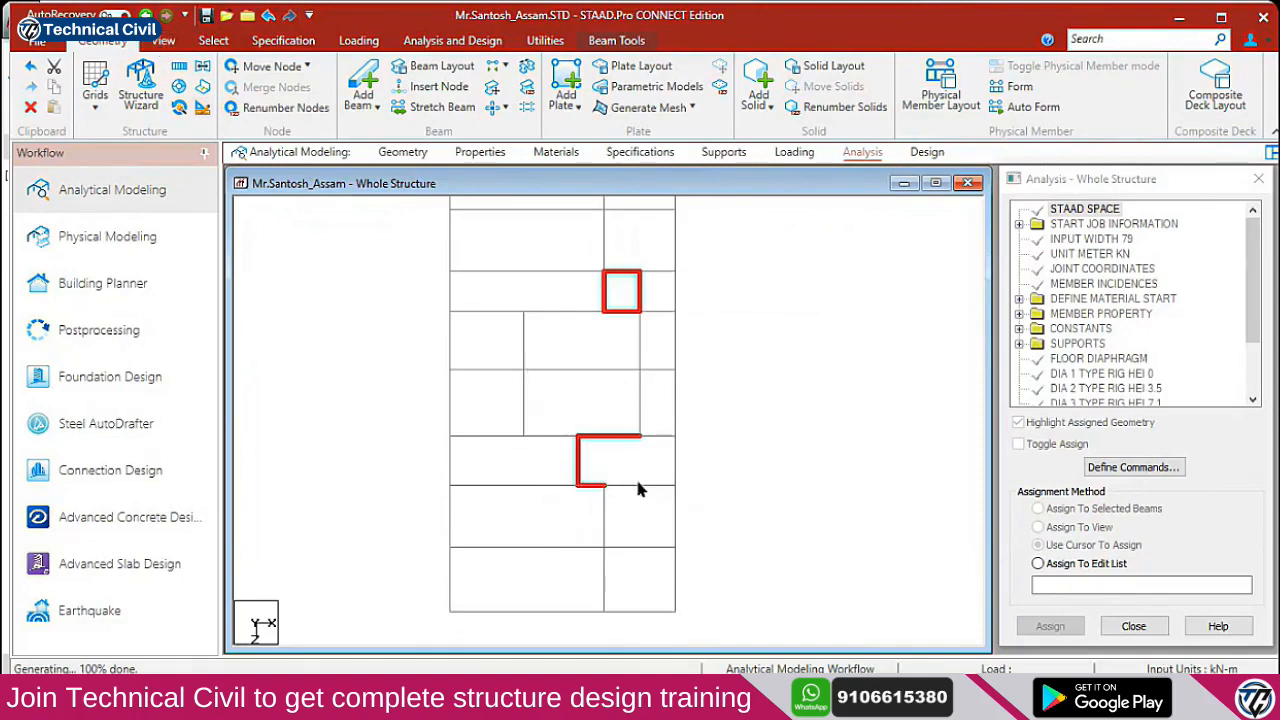
Switch to AutoCAD and compare the circled corners without columns at the lift and staircase with the STAAD model
click(636, 279)
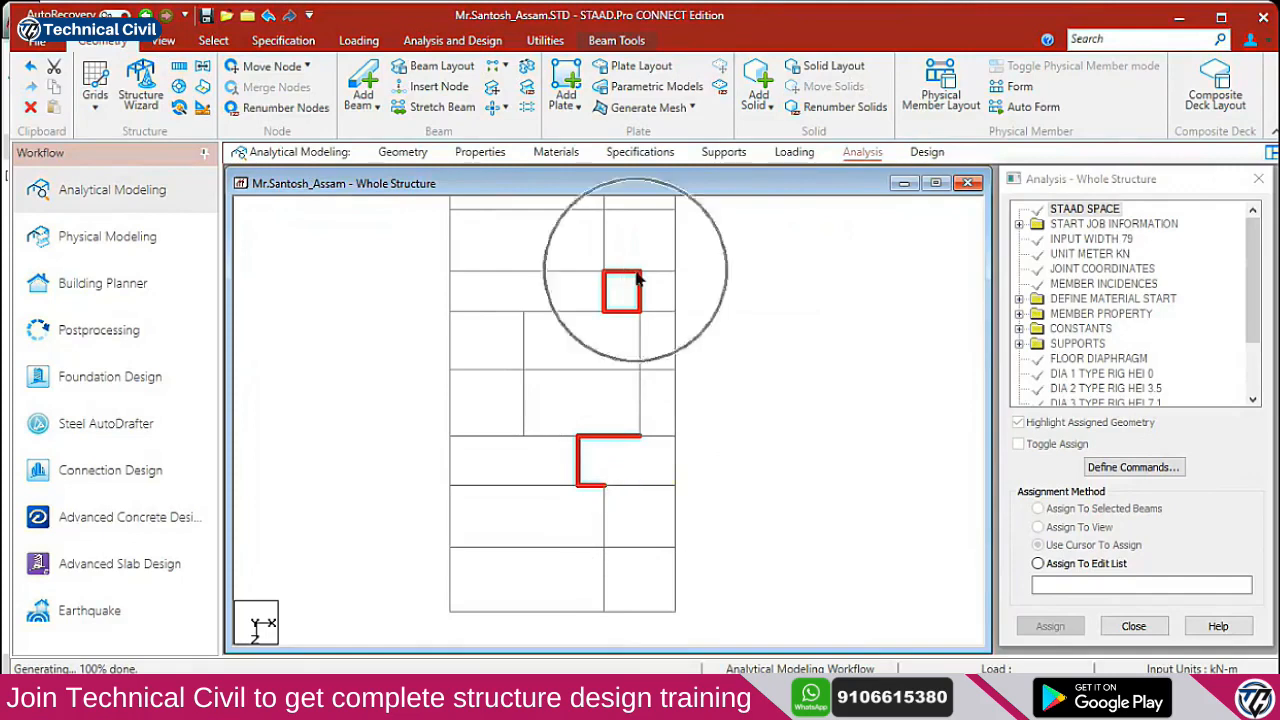
key(alt+Tab)
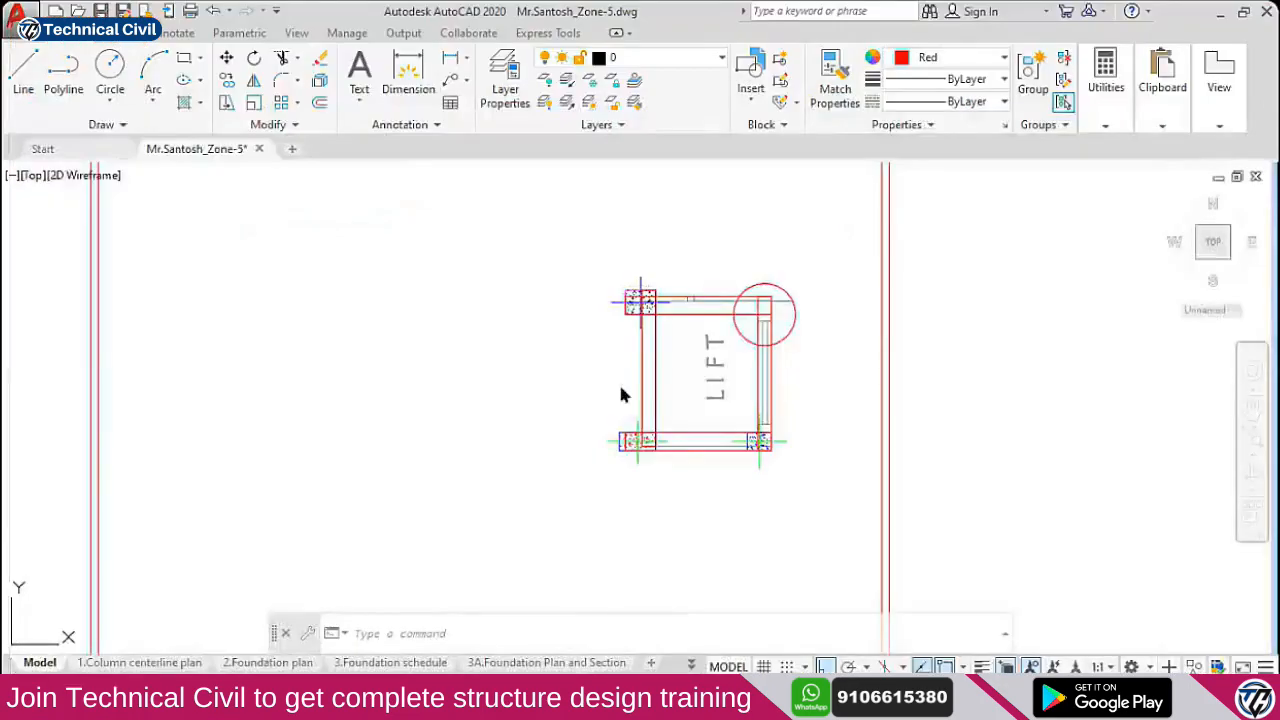
click(792, 307)
scroll(743, 423, down, 5)
scroll(740, 424, up, 6)
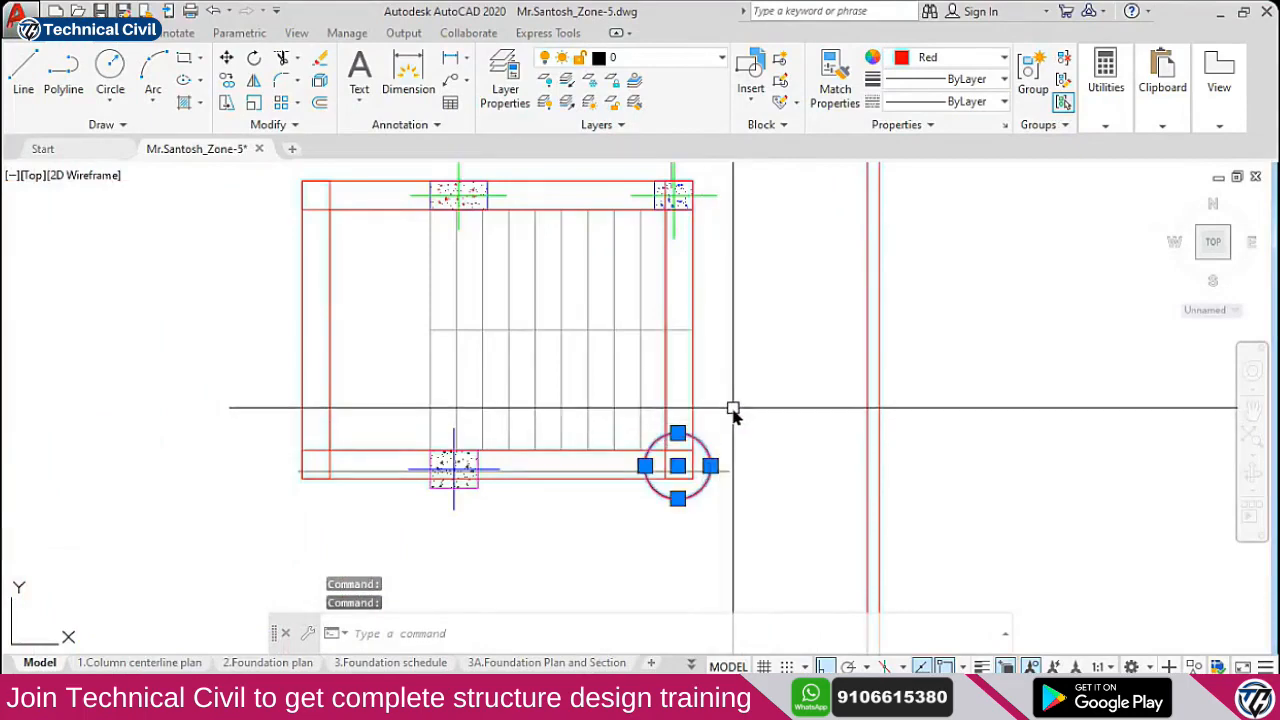
scroll(734, 416, down, 5)
mouse_move(734, 416)
middle_down()
mouse_move(700, 328)
mouse_move(697, 352)
middle_up()
scroll(683, 271, up, 5)
scroll(686, 271, down, 5)
middle_drag(697, 285, 680, 326)
scroll(672, 310, up, 6)
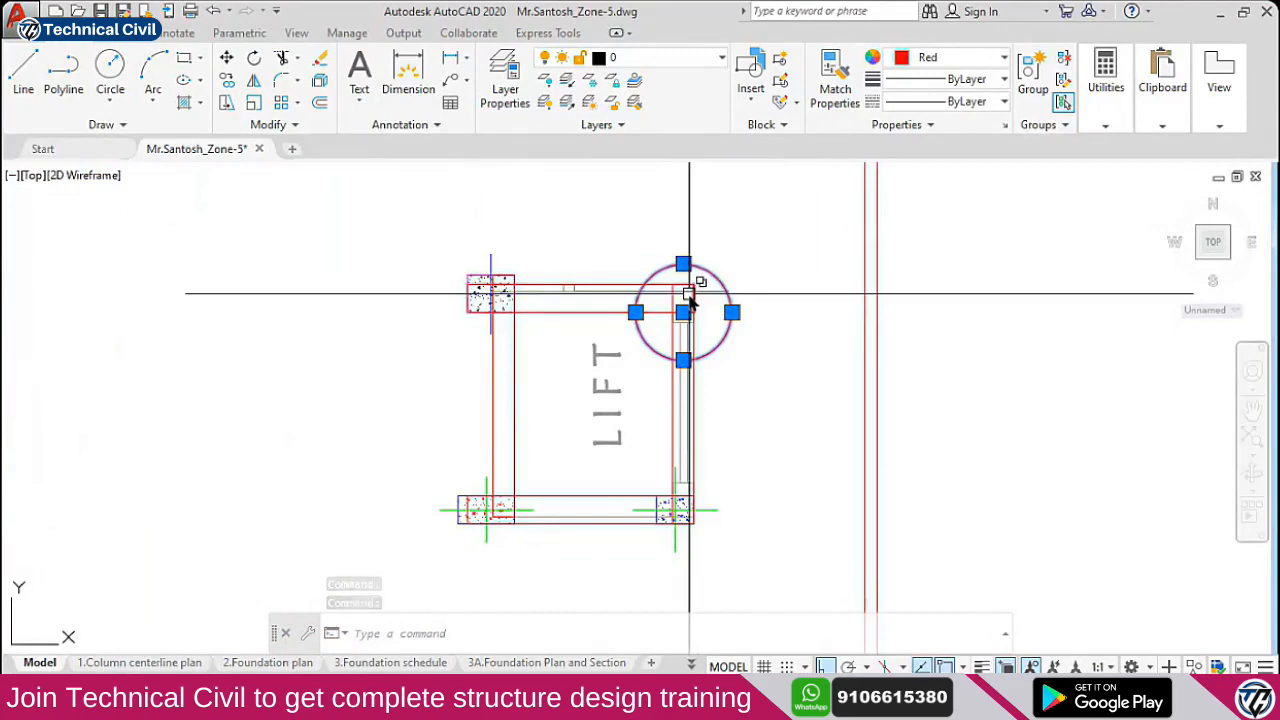
scroll(680, 315, down, 5)
scroll(668, 490, up, 4)
scroll(672, 496, up, 2)
Return to STAAD.Pro and inspect the new lift and staircase frames in an isometric view
key(alt+Tab)
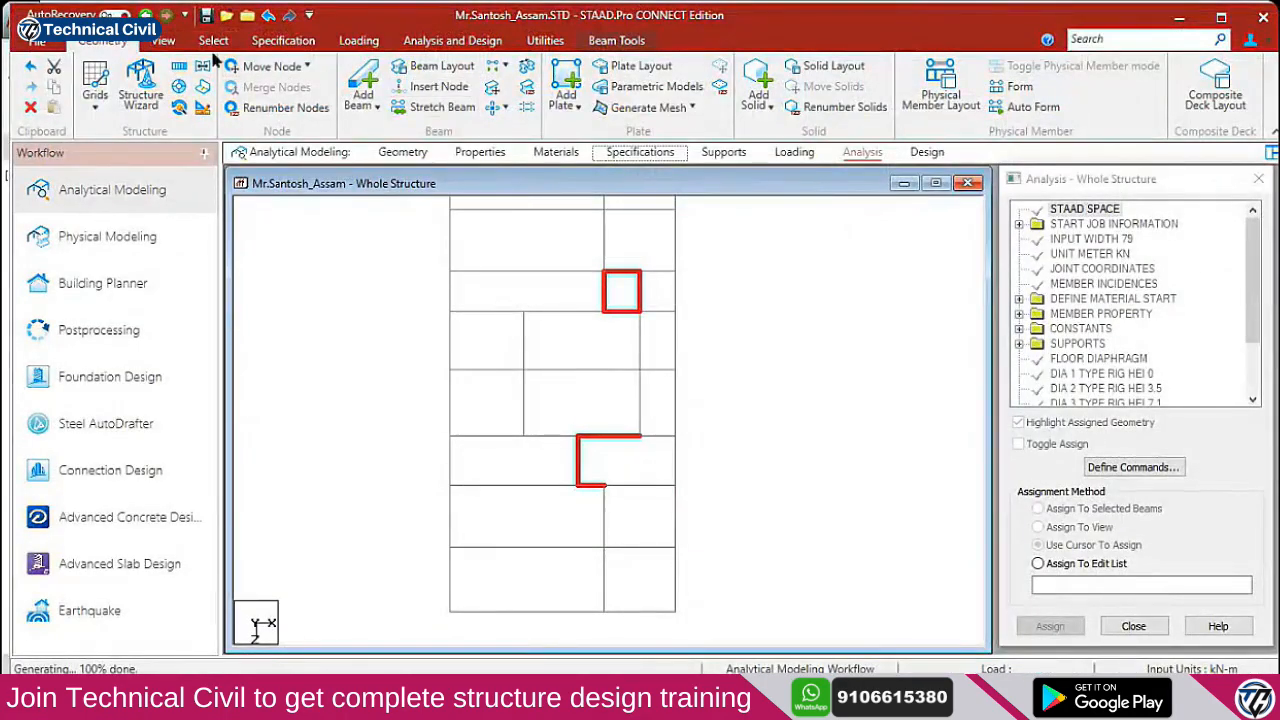
click(165, 41)
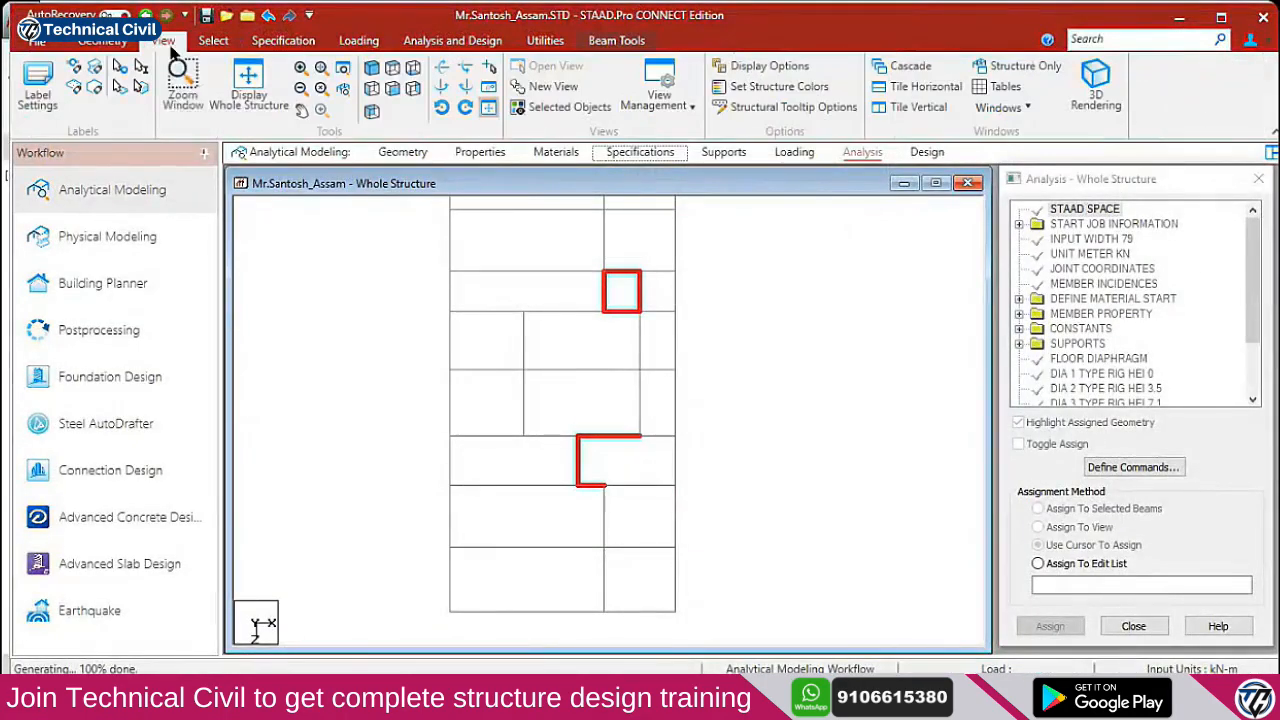
click(371, 69)
scroll(620, 298, up, 3)
scroll(590, 400, up, 2)
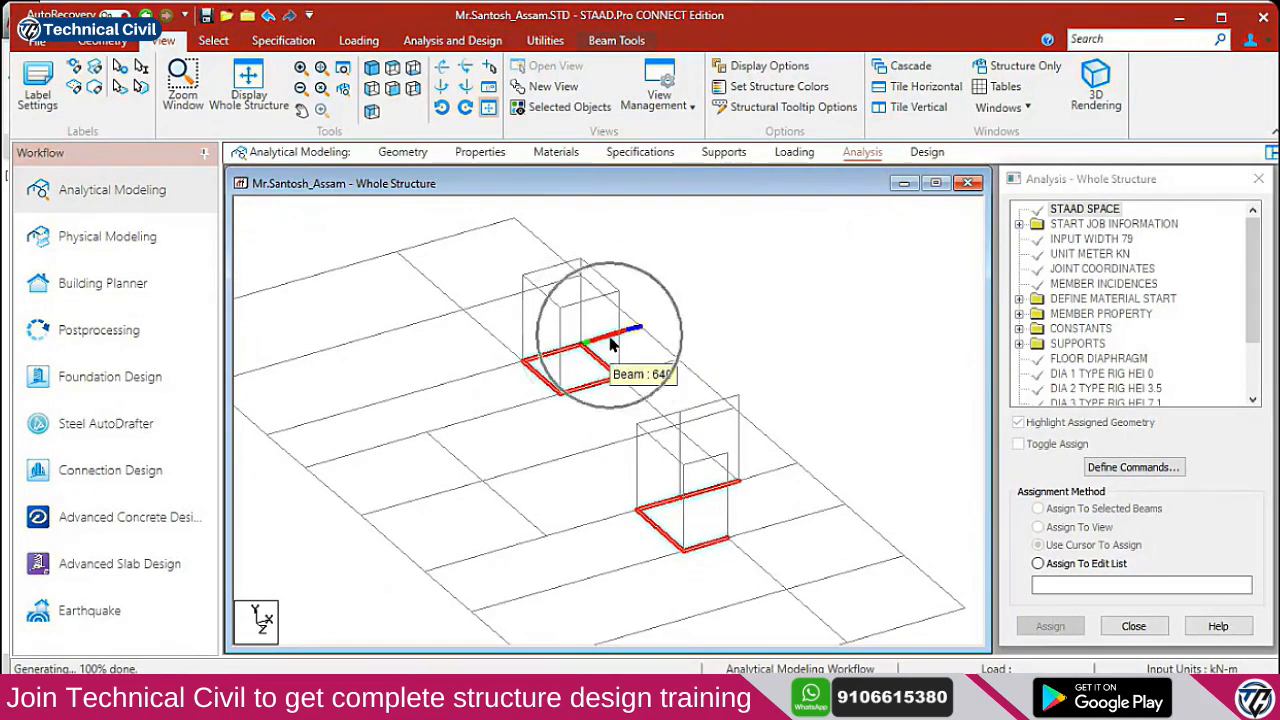
middle_drag(704, 480, 494, 506)
scroll(620, 449, up, 1)
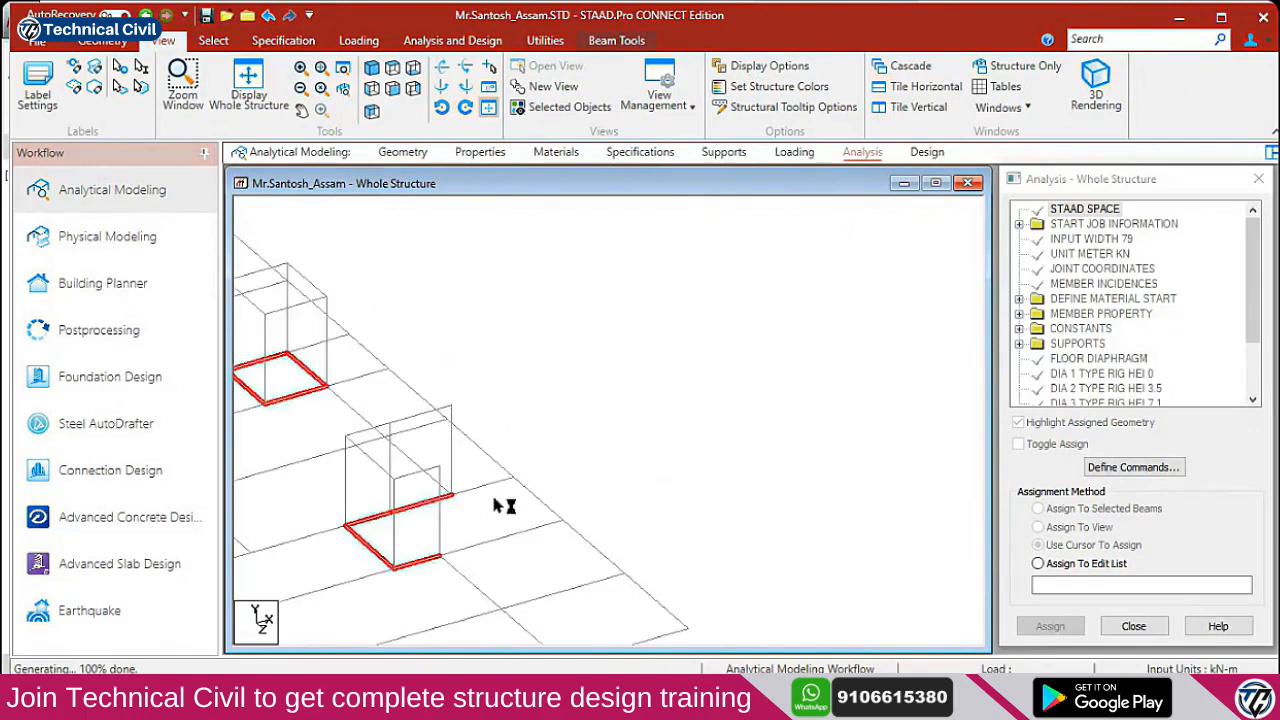
Measure the node-to-node distance along the staircase's left top-level beam and return to beam selection
click(410, 419)
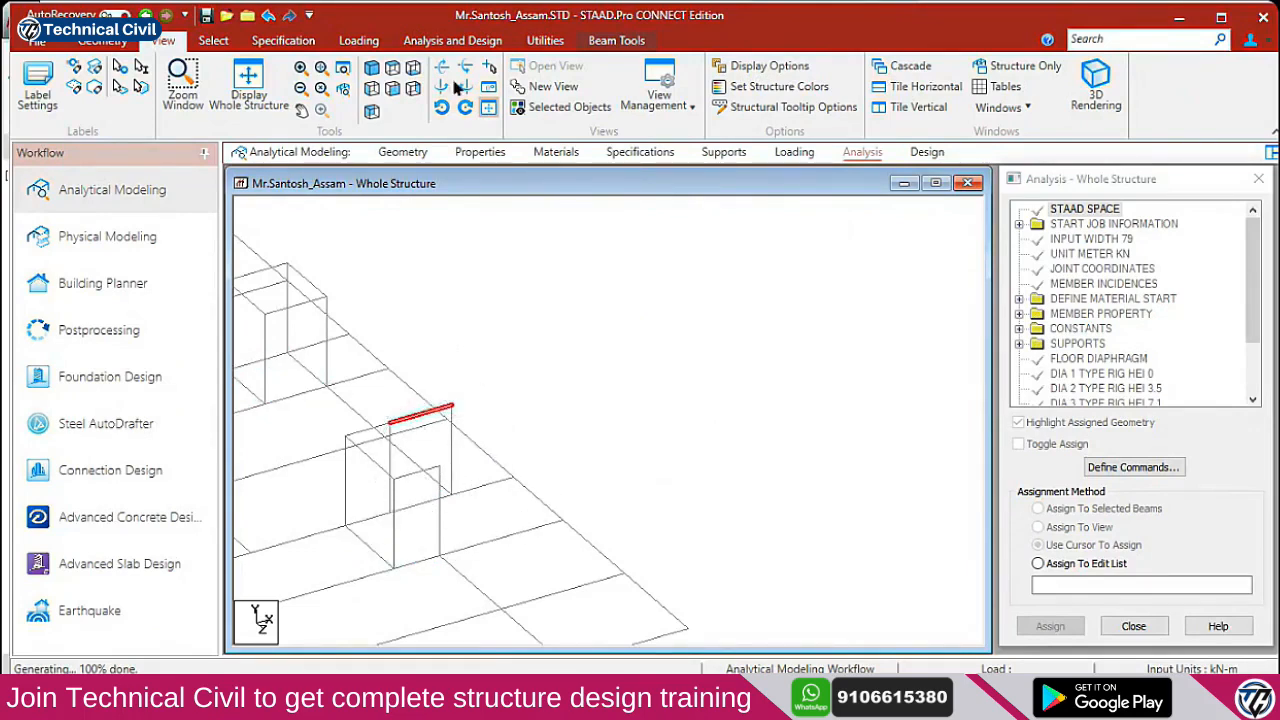
click(545, 40)
click(64, 88)
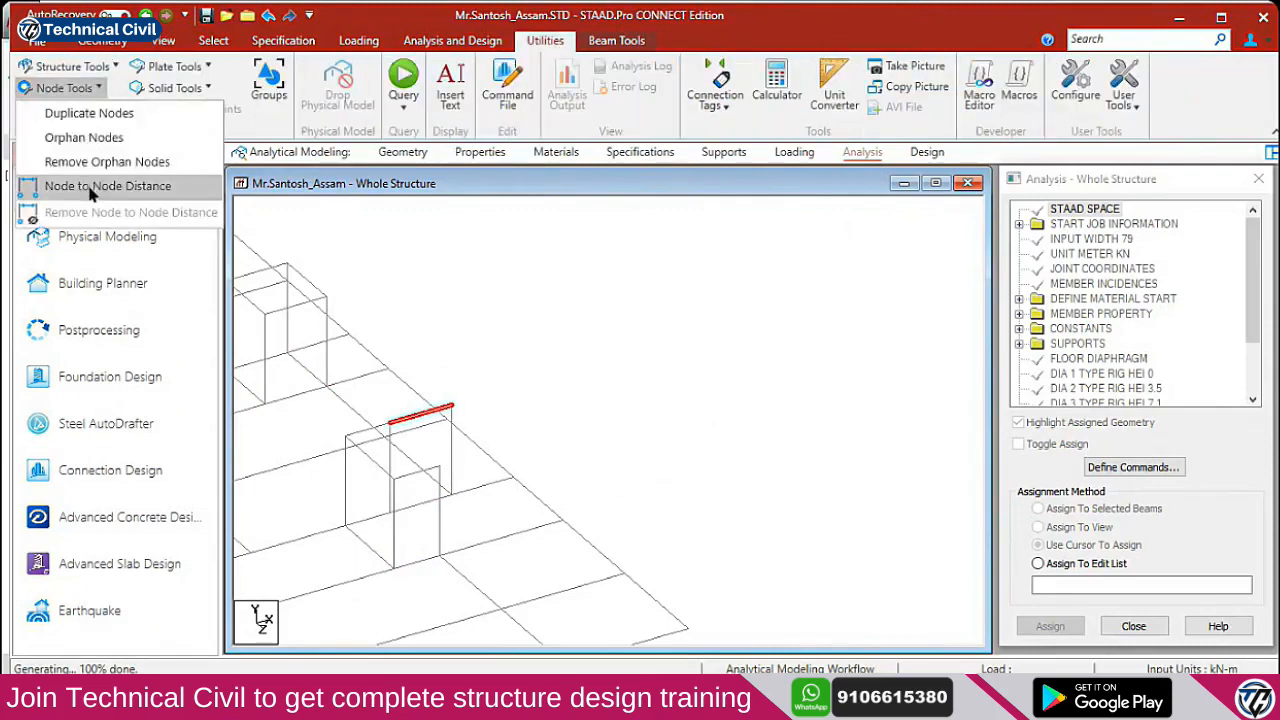
click(91, 193)
click(393, 483)
right_click(511, 394)
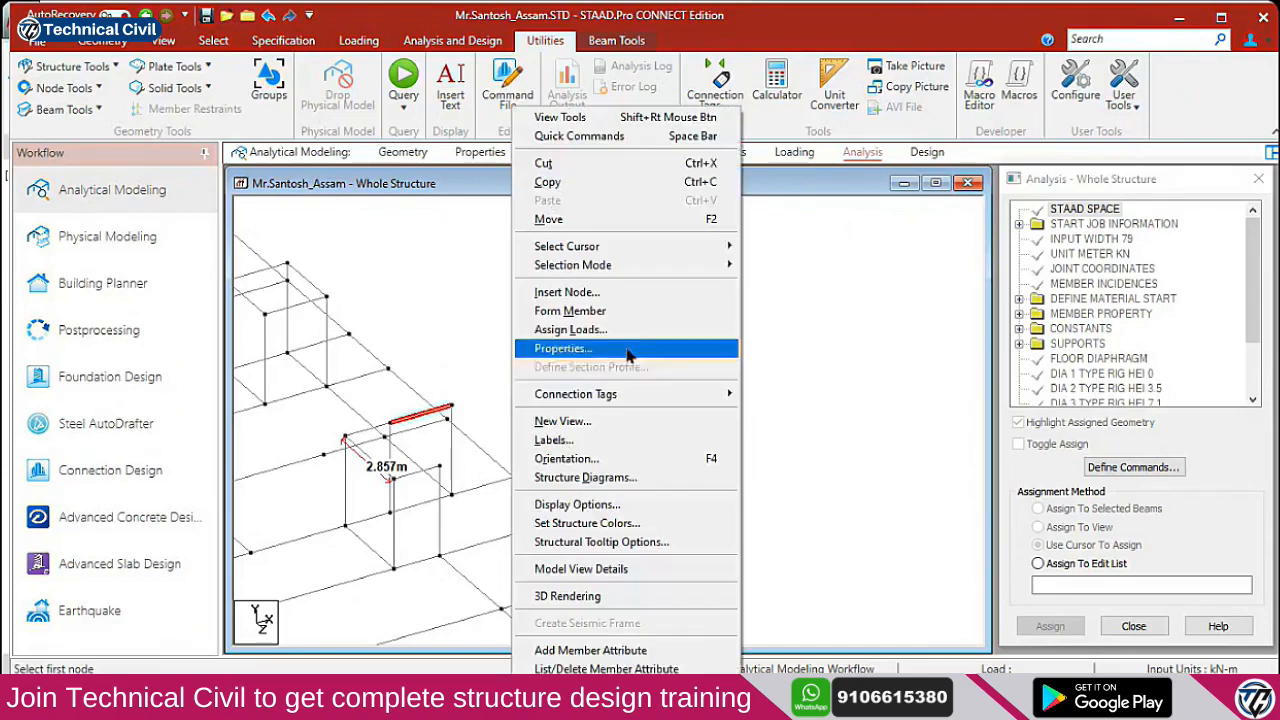
mouse_move(690, 248)
click(773, 265)
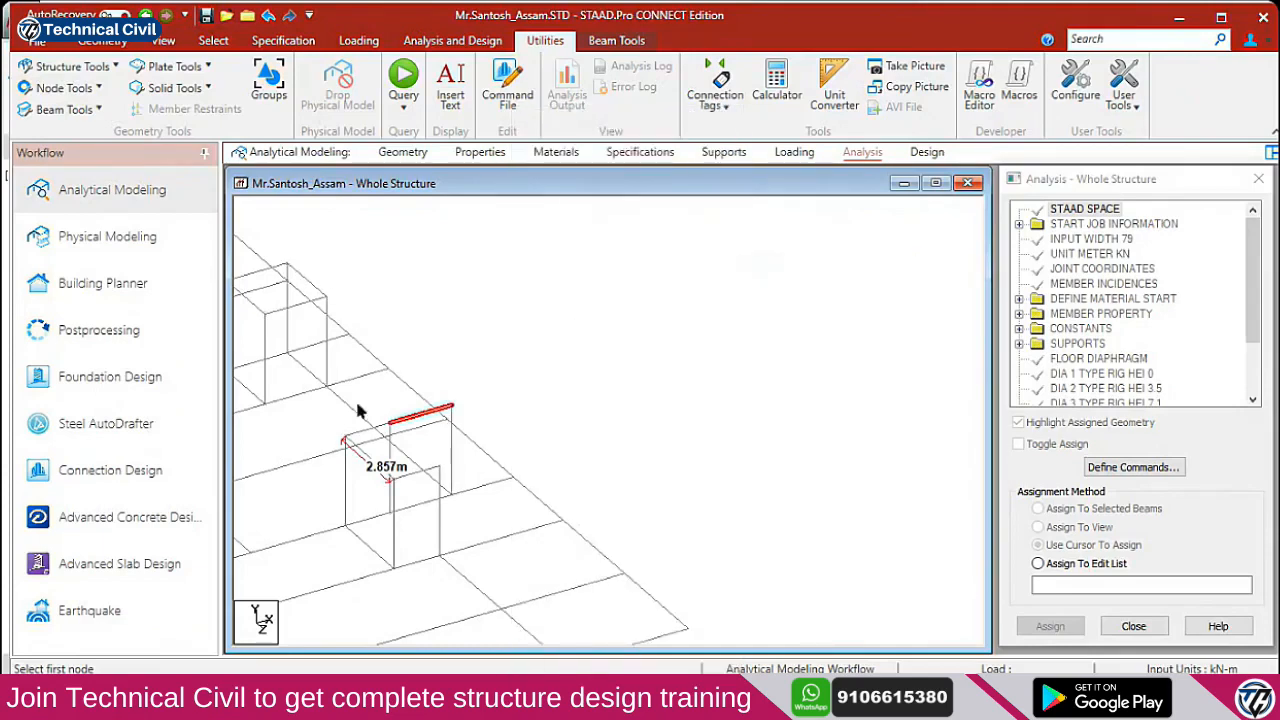
Try pasting a copy of the staircase's rear right top-level beam at a Z offset of -2.857 m and delete that copy
click(412, 408)
key(ctrl+v)
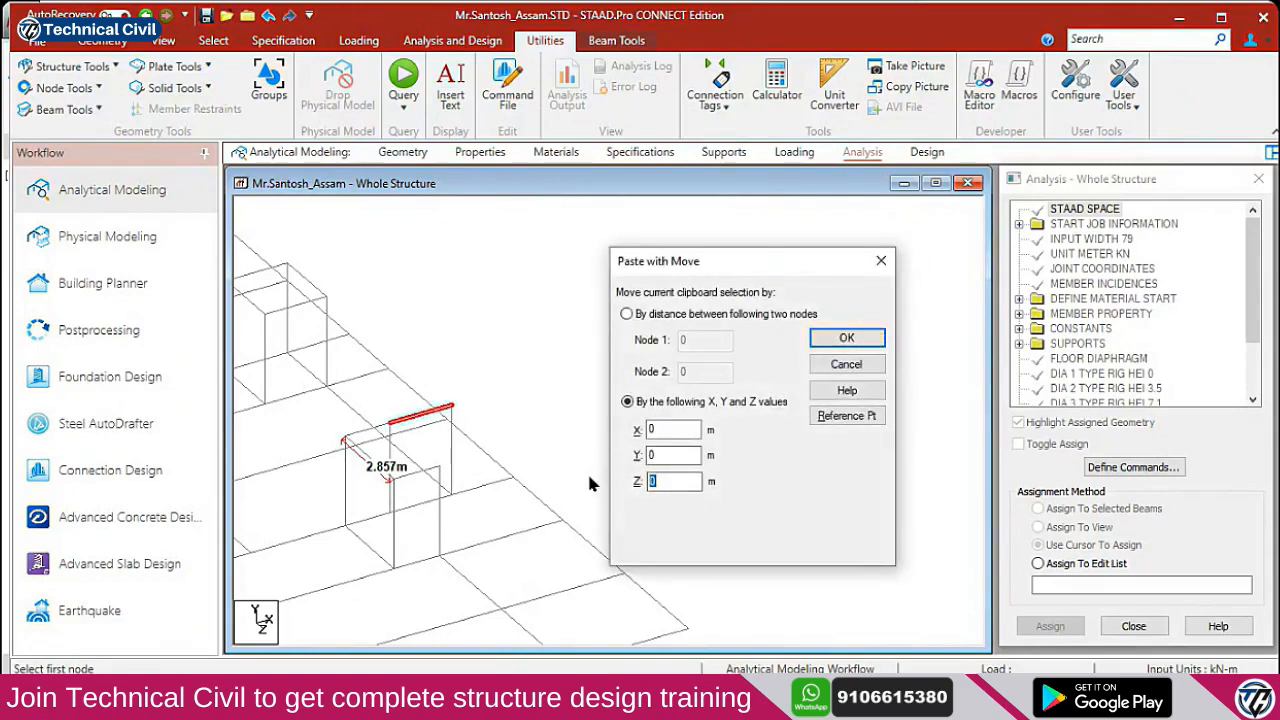
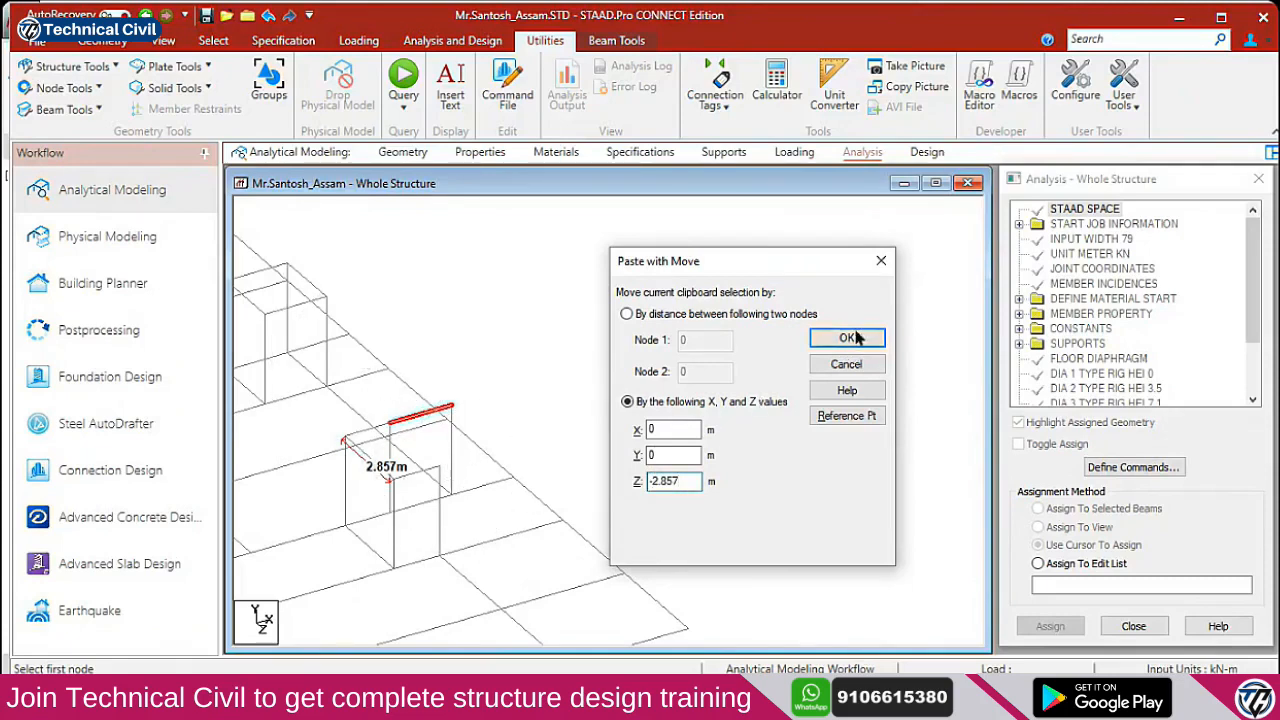
click(846, 339)
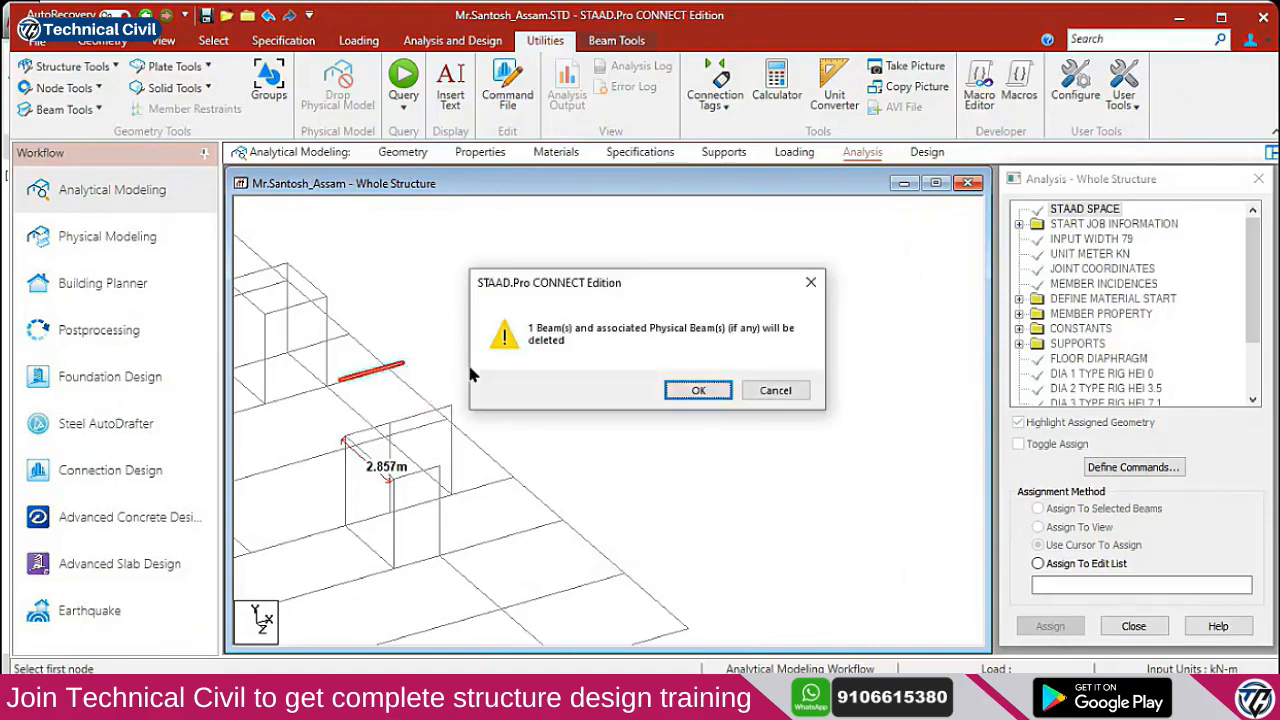
key(Return)
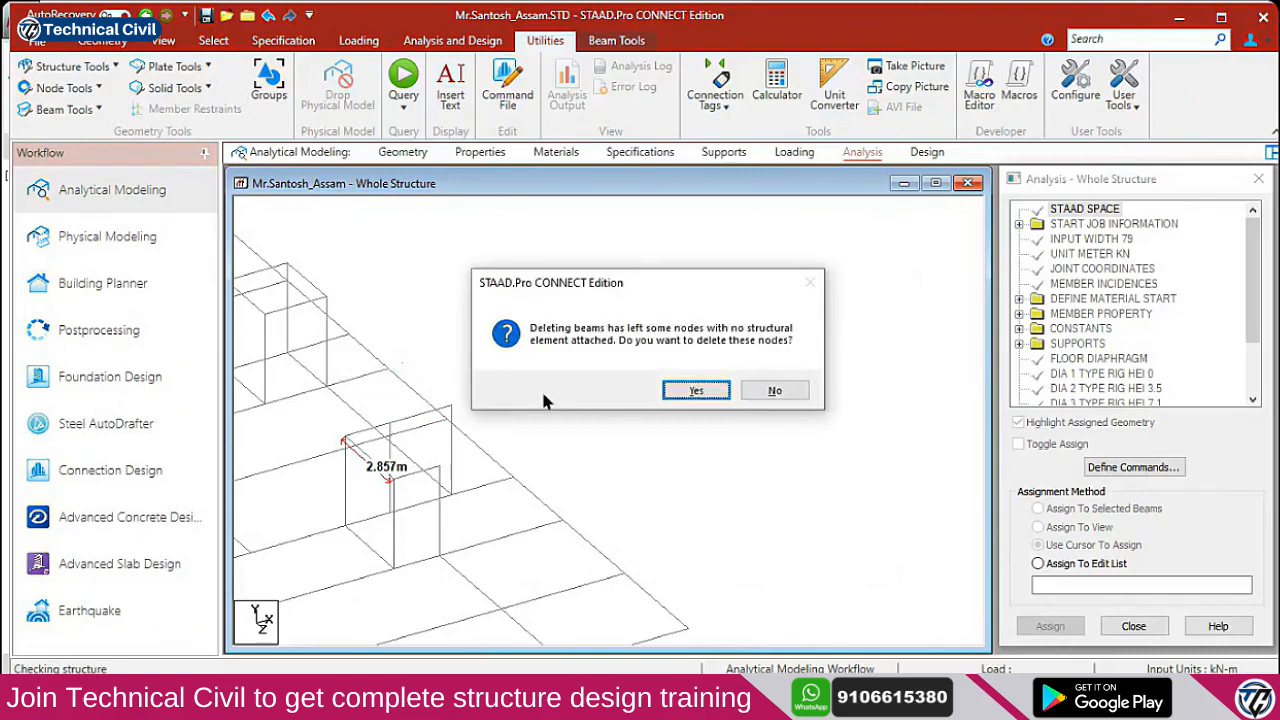
key(Return)
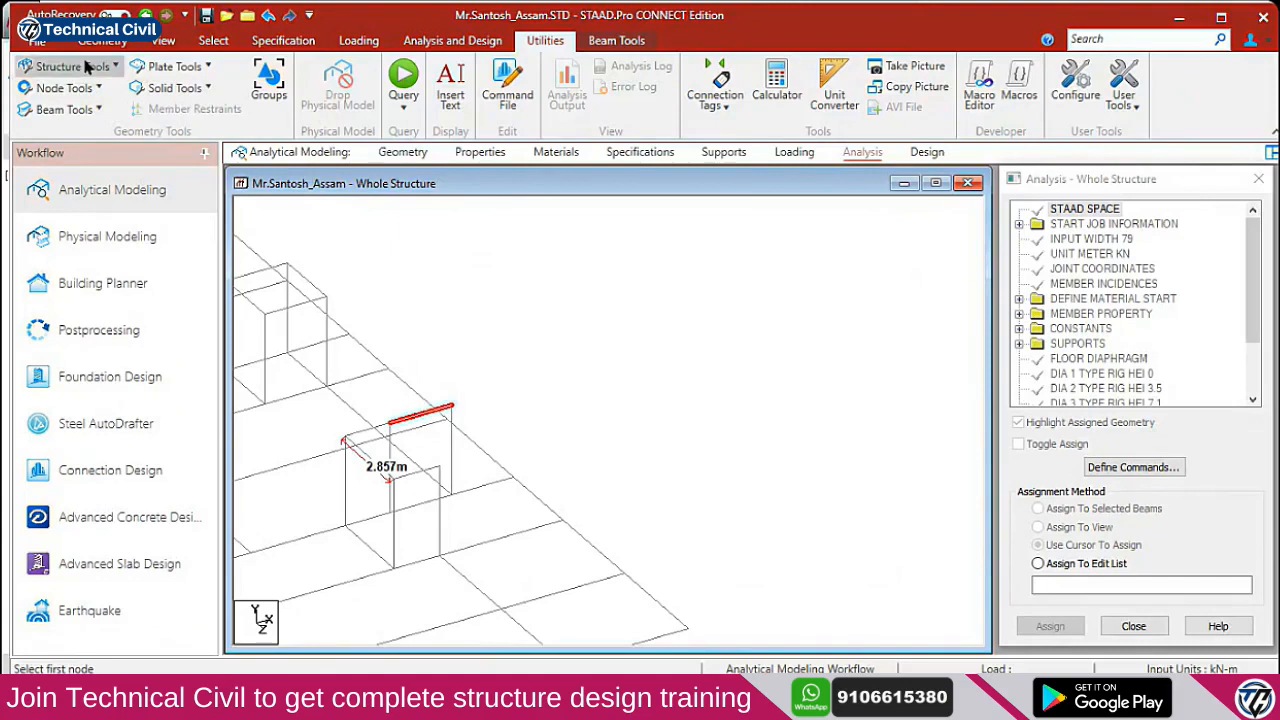
Paste a copy of the staircase's rear right top-level beam at a Z offset of 2.857 m and join both outer ends with a beam
key(ctrl+v)
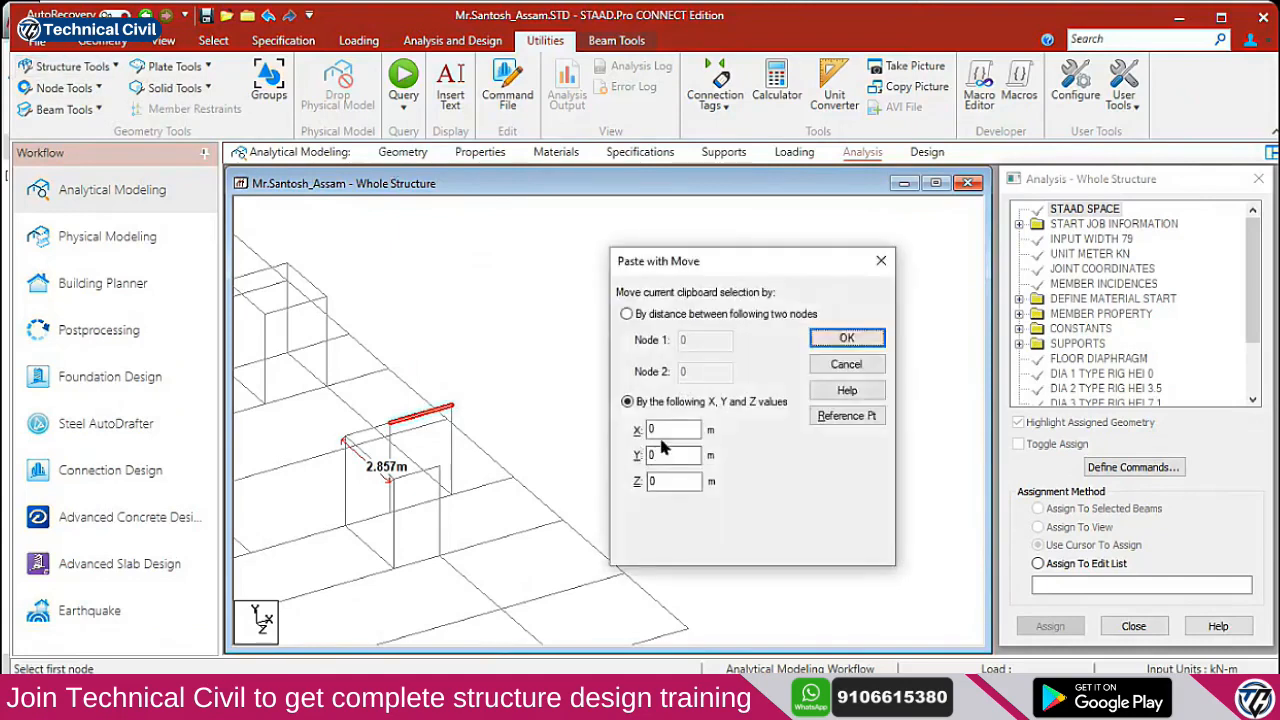
double_click(678, 478)
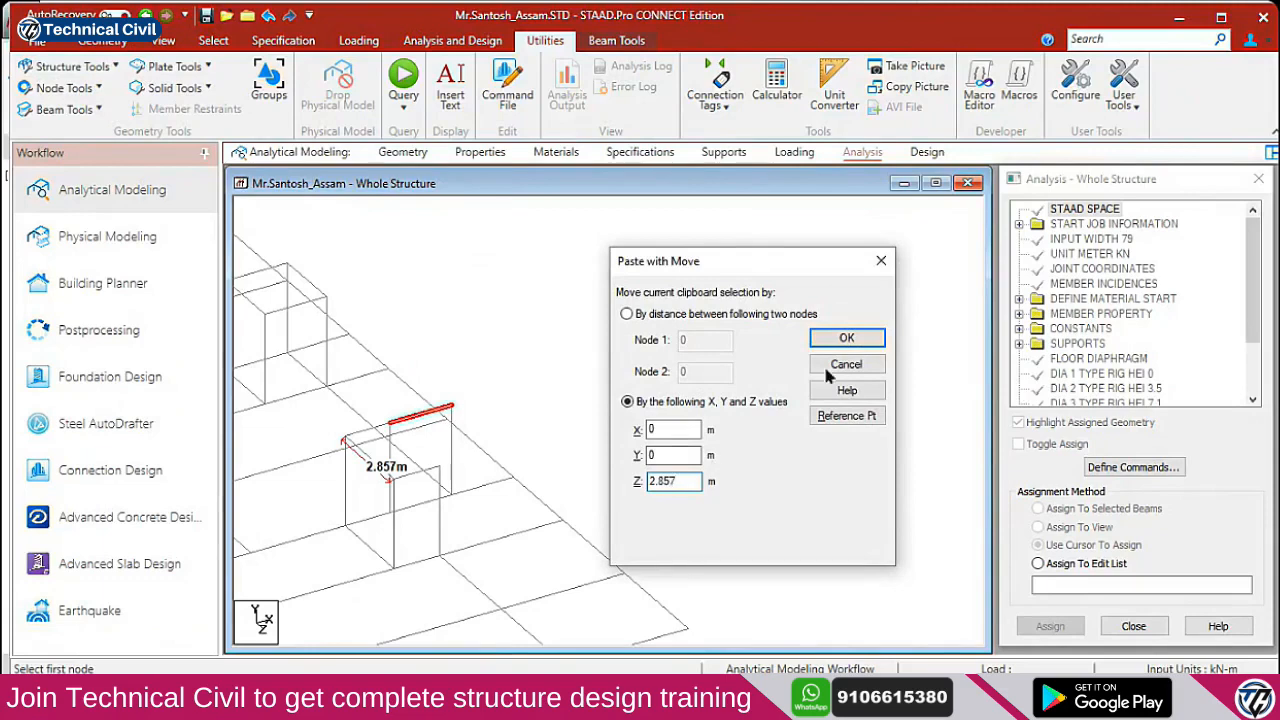
click(845, 339)
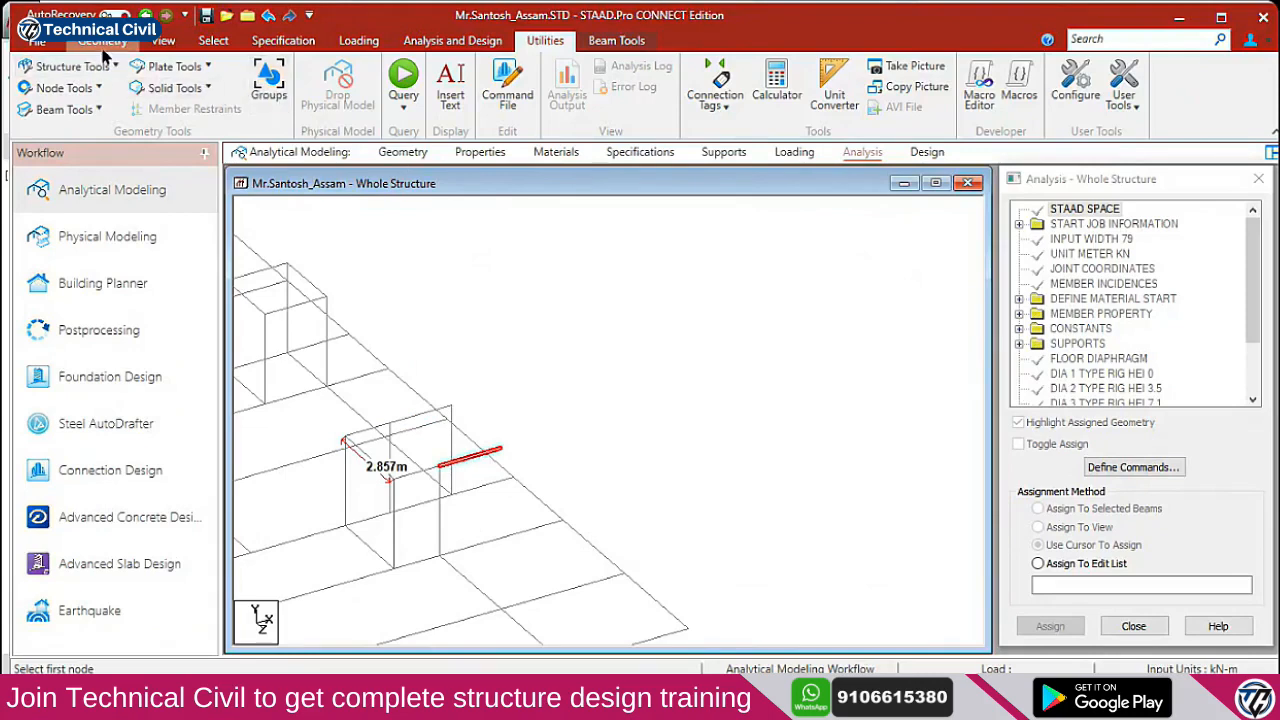
click(103, 42)
click(362, 88)
drag(452, 406, 504, 447)
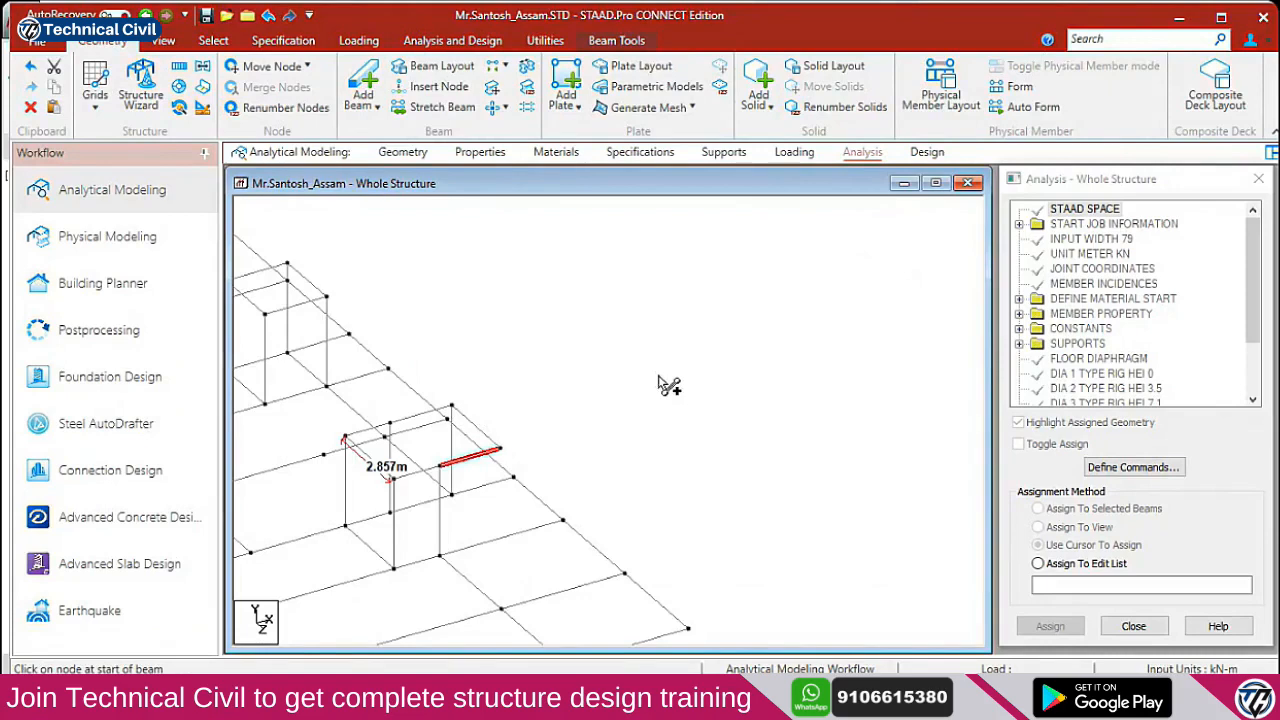
Add a perpendicular column from the copied beam's outer end to the floor beam below and check the floor beam's segments
click(355, 112)
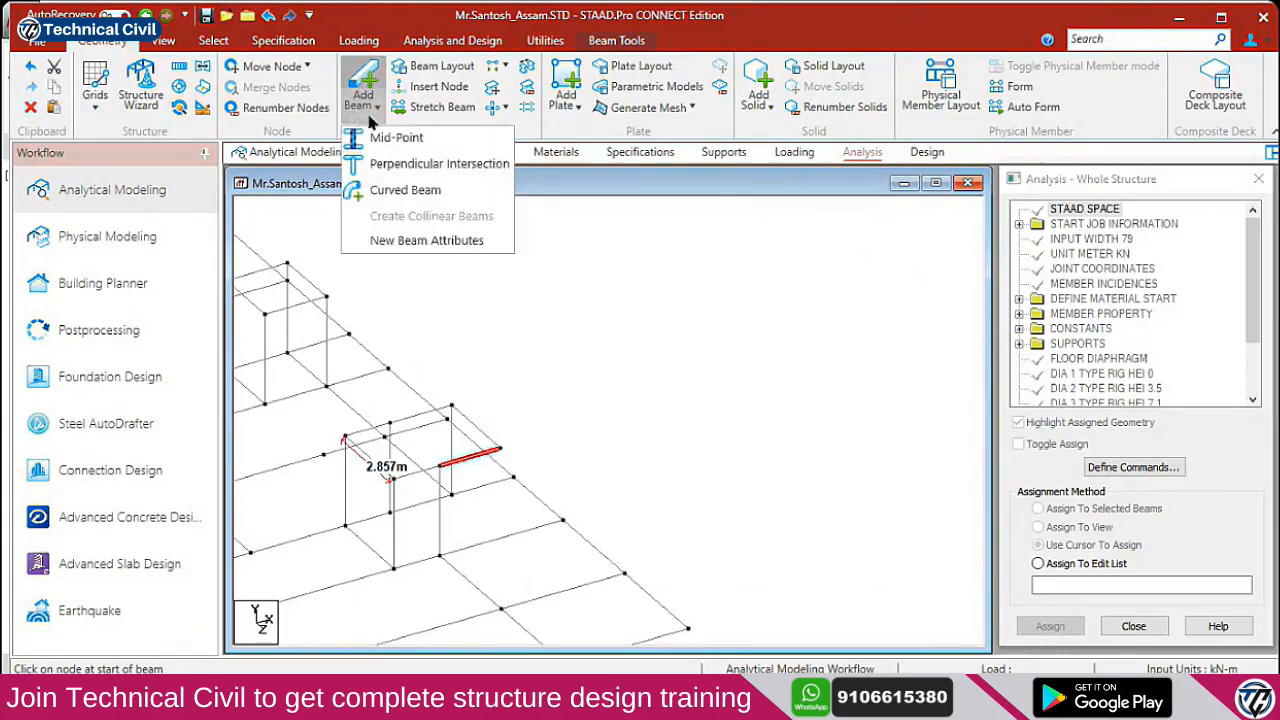
click(416, 164)
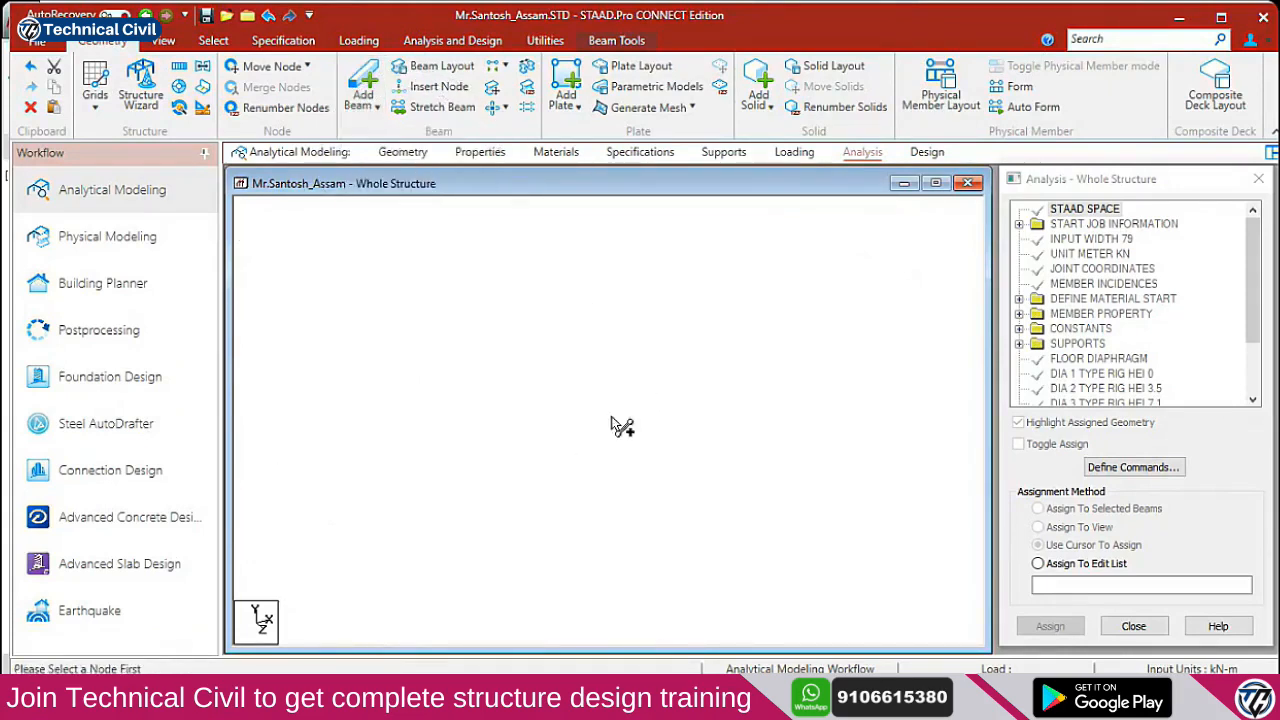
click(502, 451)
click(506, 535)
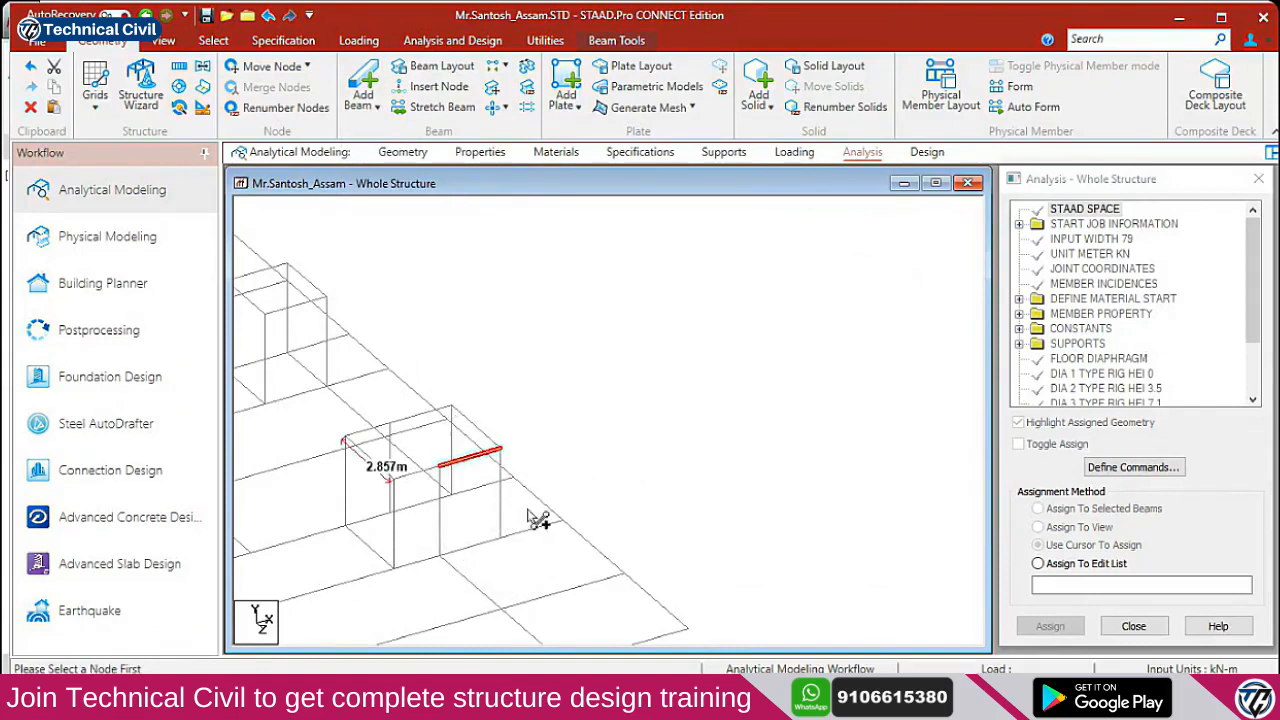
right_click(562, 445)
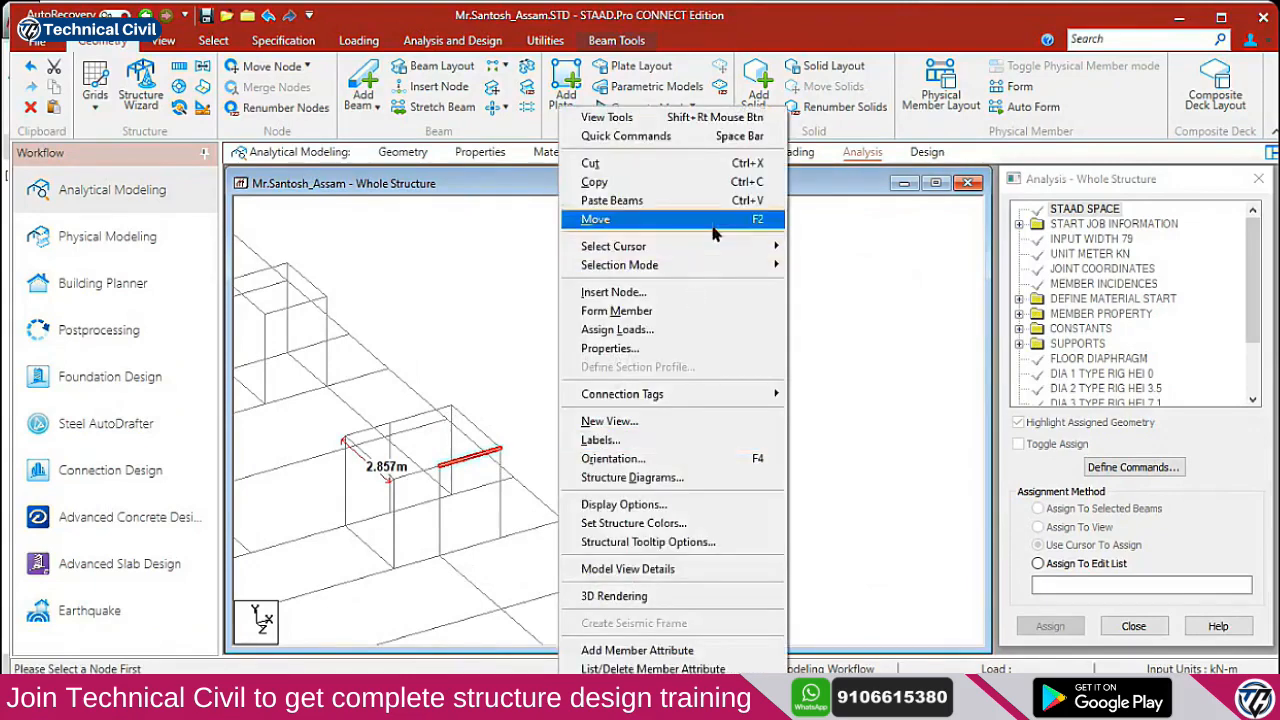
mouse_move(718, 248)
click(833, 268)
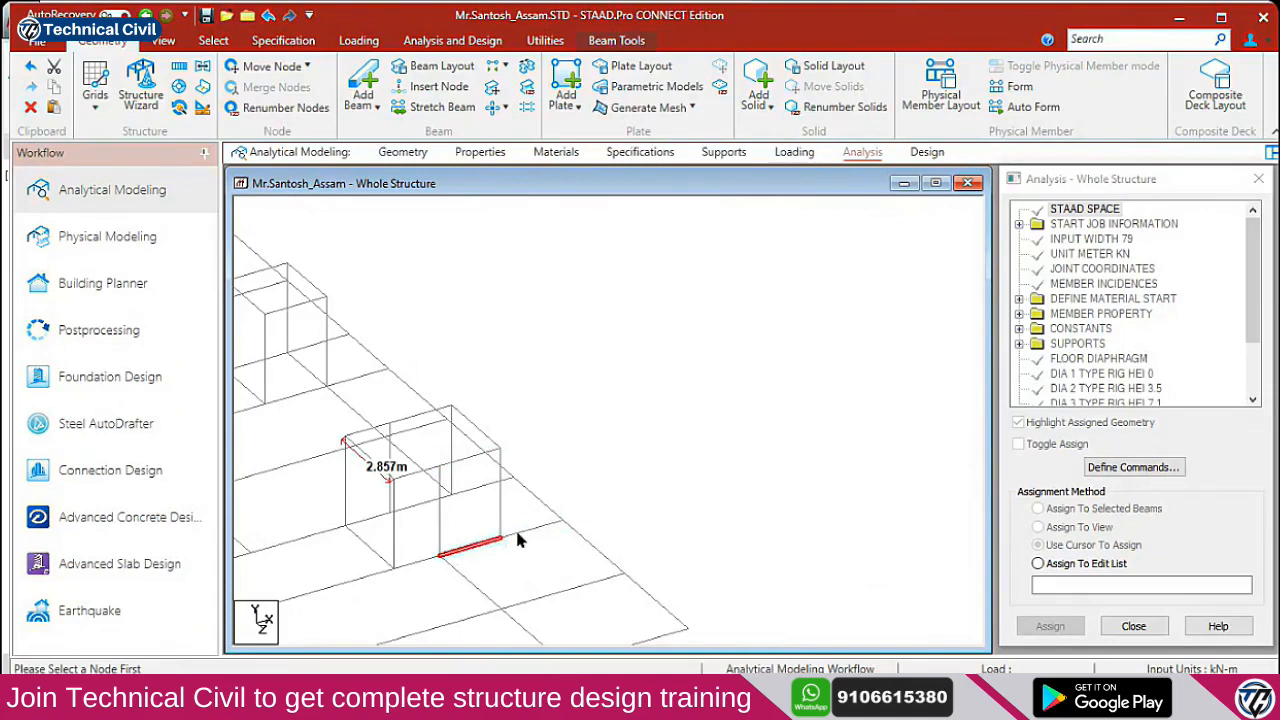
click(522, 534)
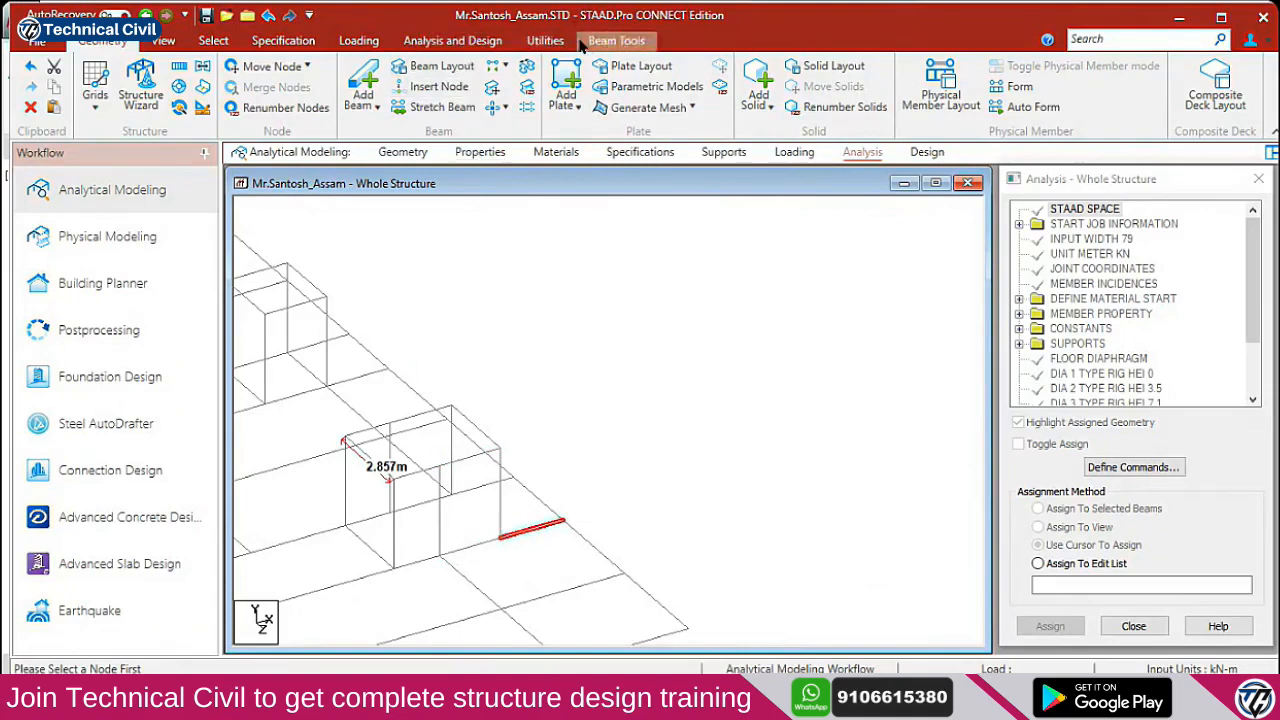
Remove the node-to-node distance label from the staircase's top-level beam
click(545, 41)
click(68, 110)
click(64, 88)
click(64, 88)
click(64, 88)
click(64, 88)
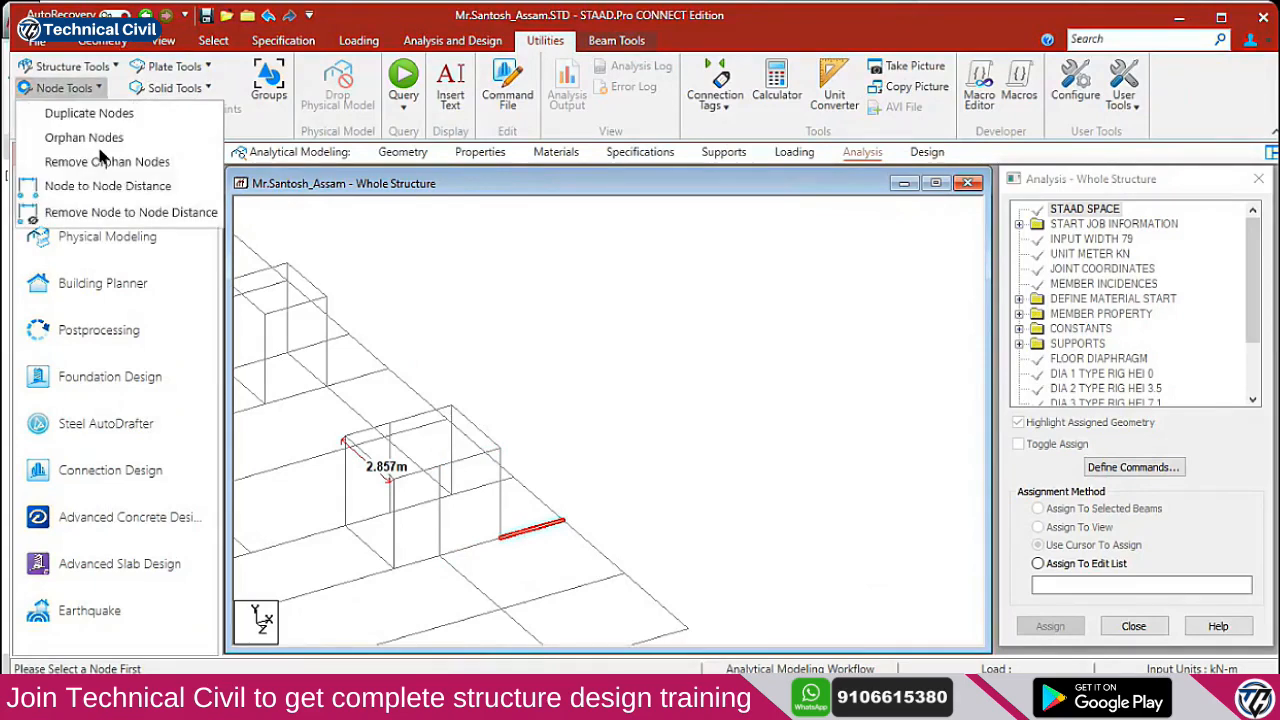
click(100, 212)
scroll(583, 402, down, 3)
middle_drag(592, 402, 770, 396)
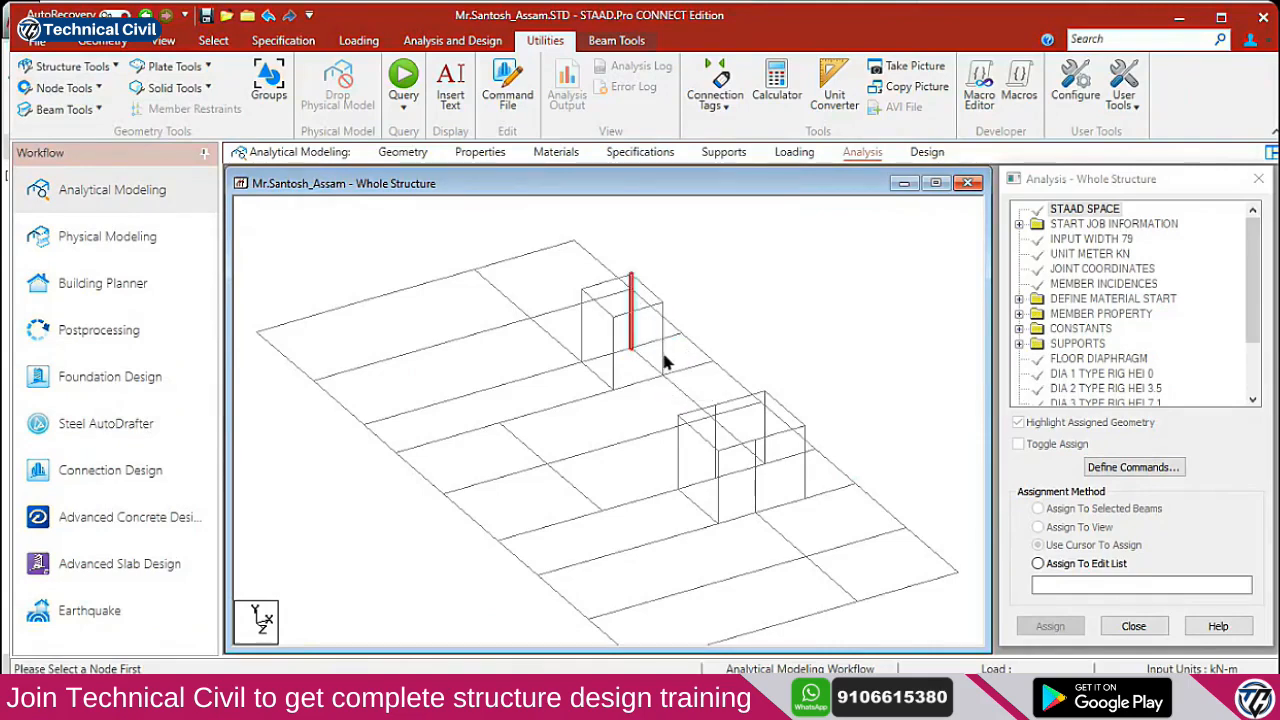
Examine the lift's upper-right corner on the AutoCAD column plan for a column, and return to STAAD.Pro
key(alt+Tab)
scroll(640, 375, down, 5)
scroll(607, 365, down, 5)
scroll(249, 357, up, 2)
middle_drag(356, 352, 557, 346)
scroll(557, 346, down, 1)
scroll(161, 326, up, 8)
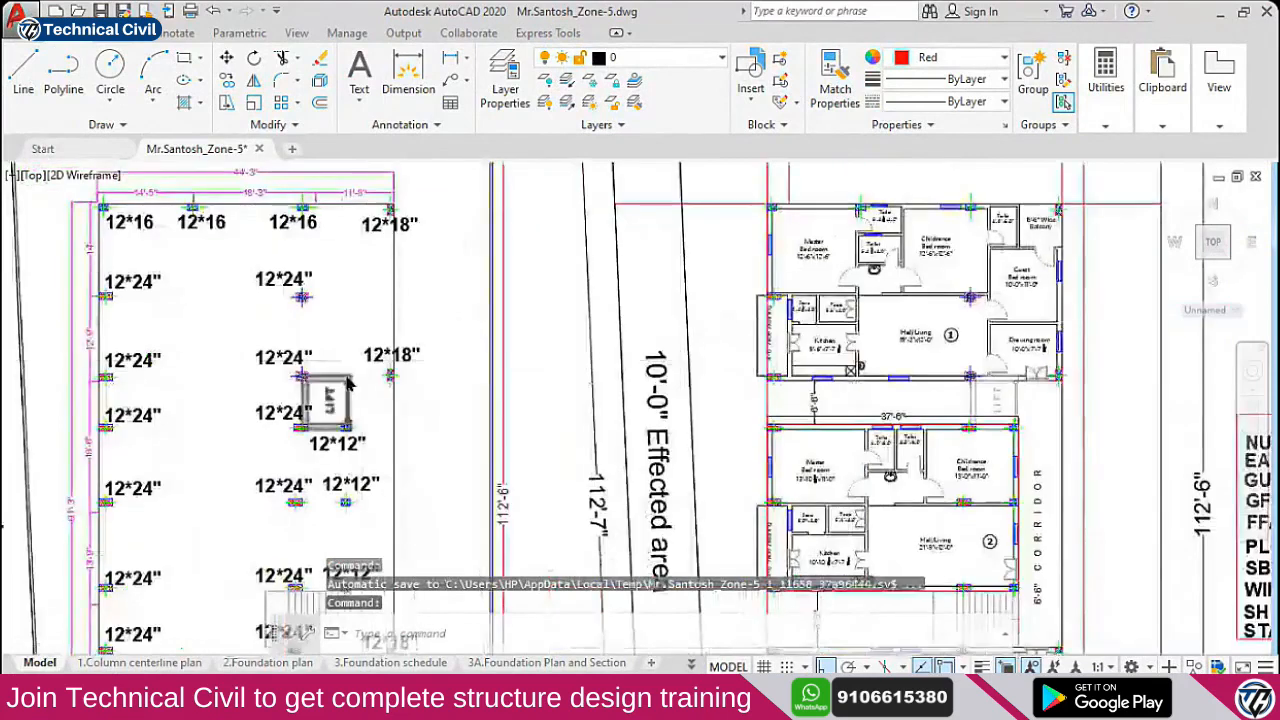
scroll(346, 394, up, 4)
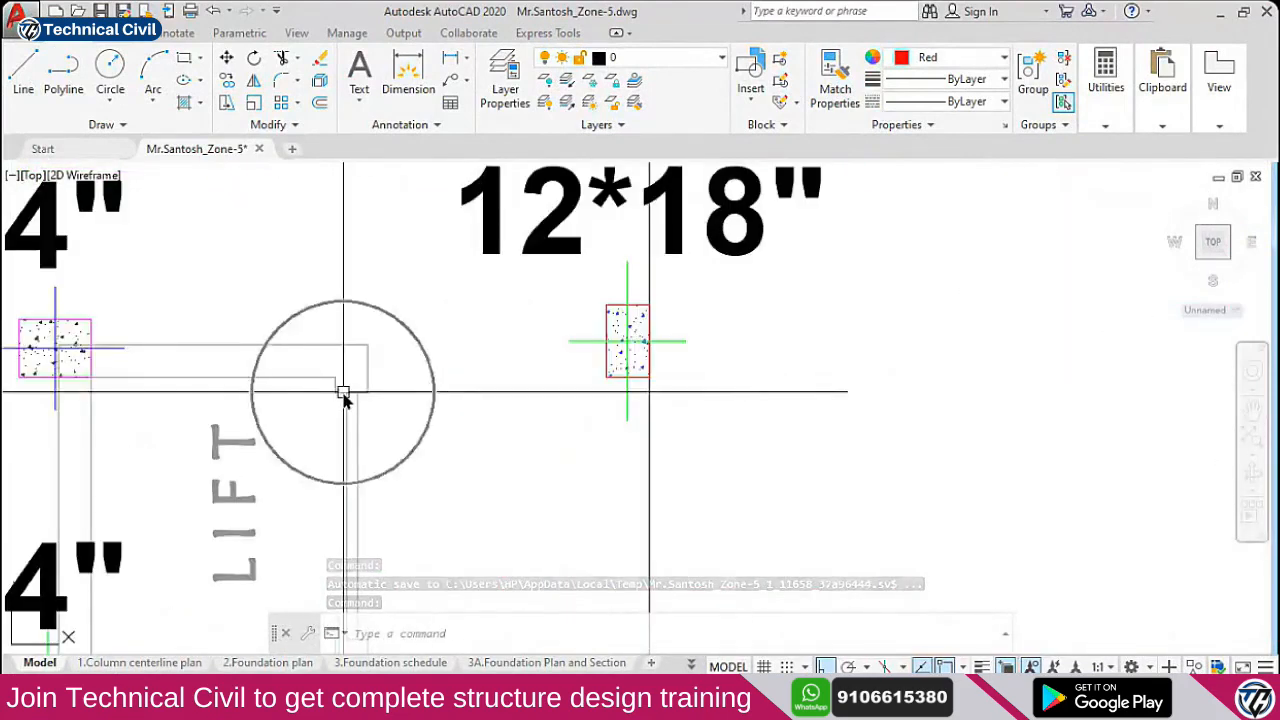
key(alt+Tab)
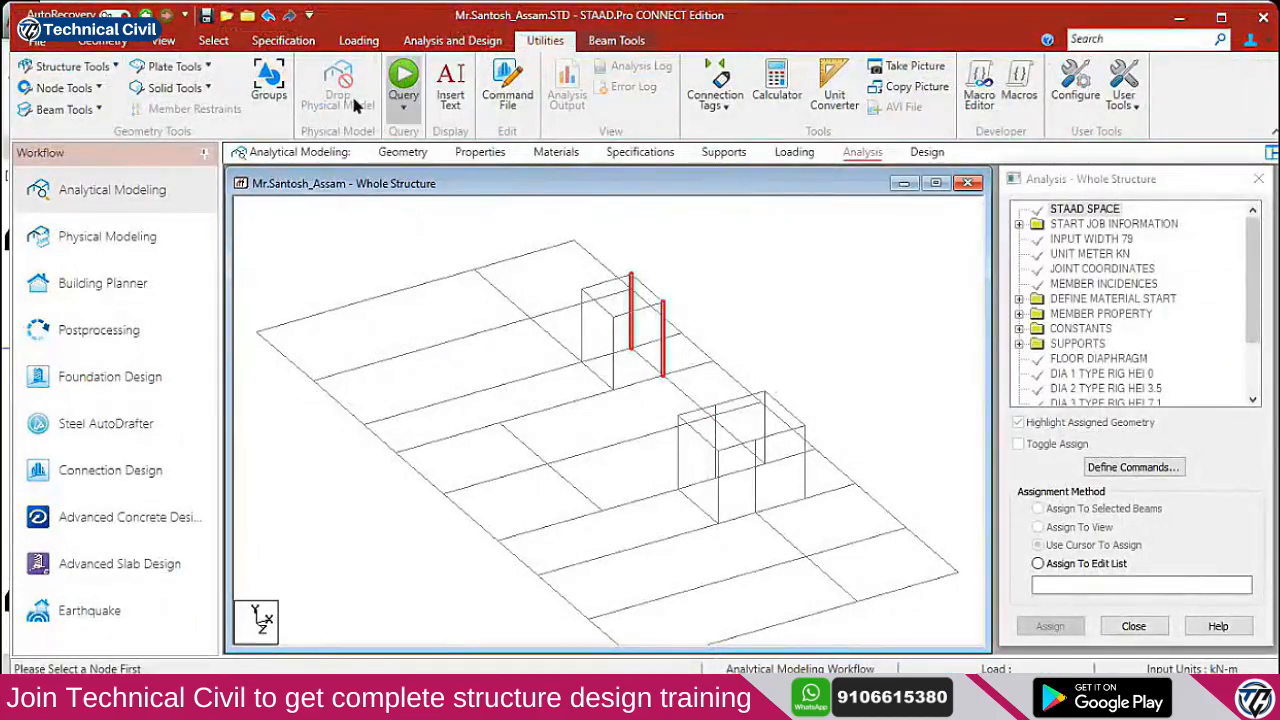
Save the modified structure to the current STAAD file
click(161, 42)
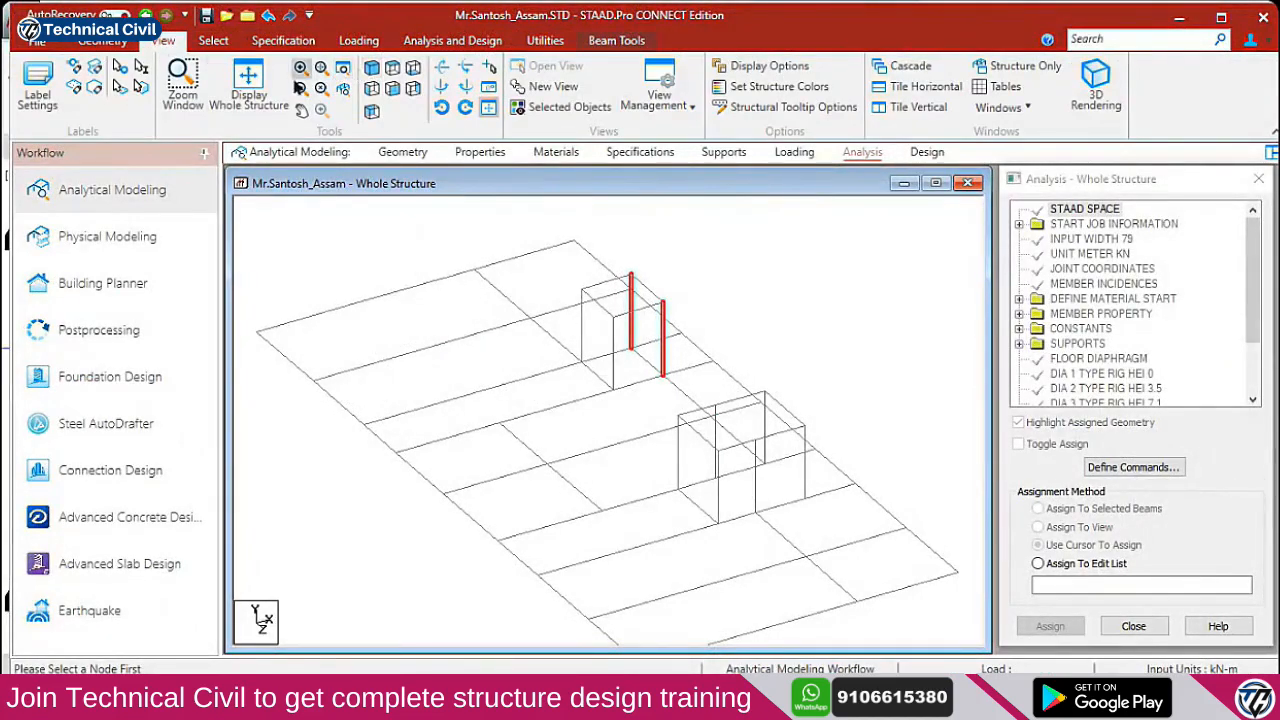
click(43, 42)
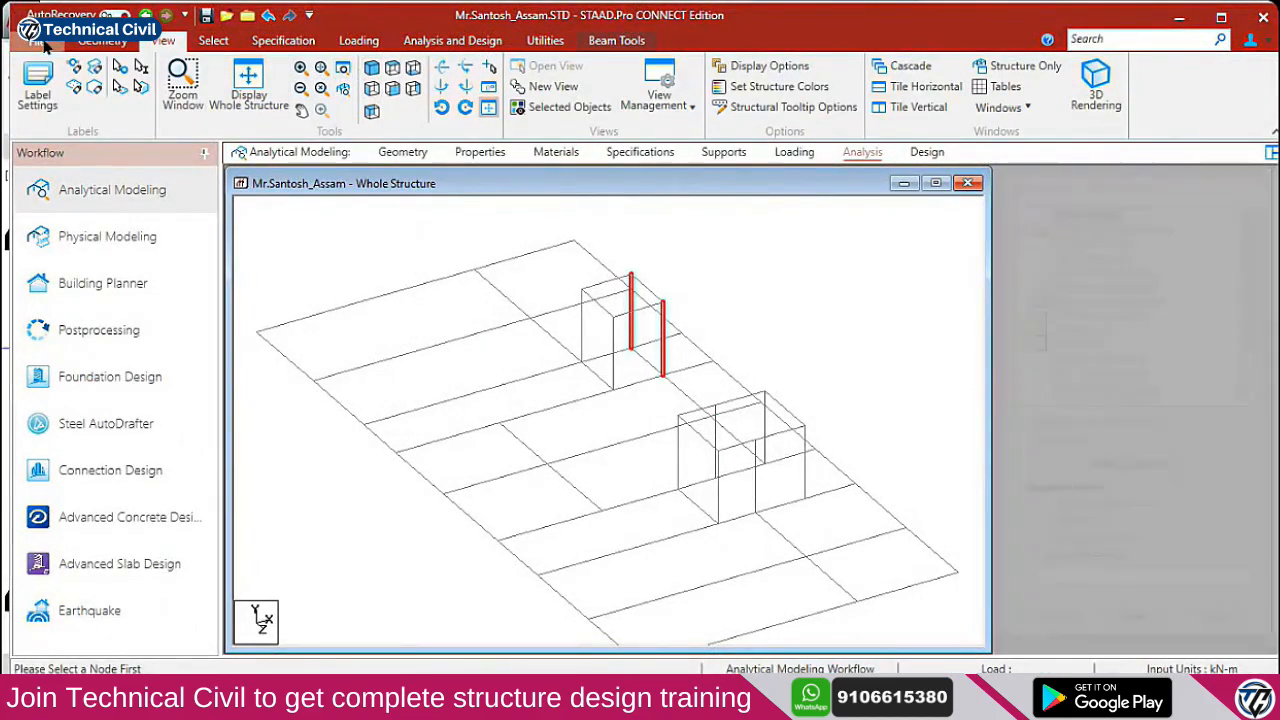
click(42, 185)
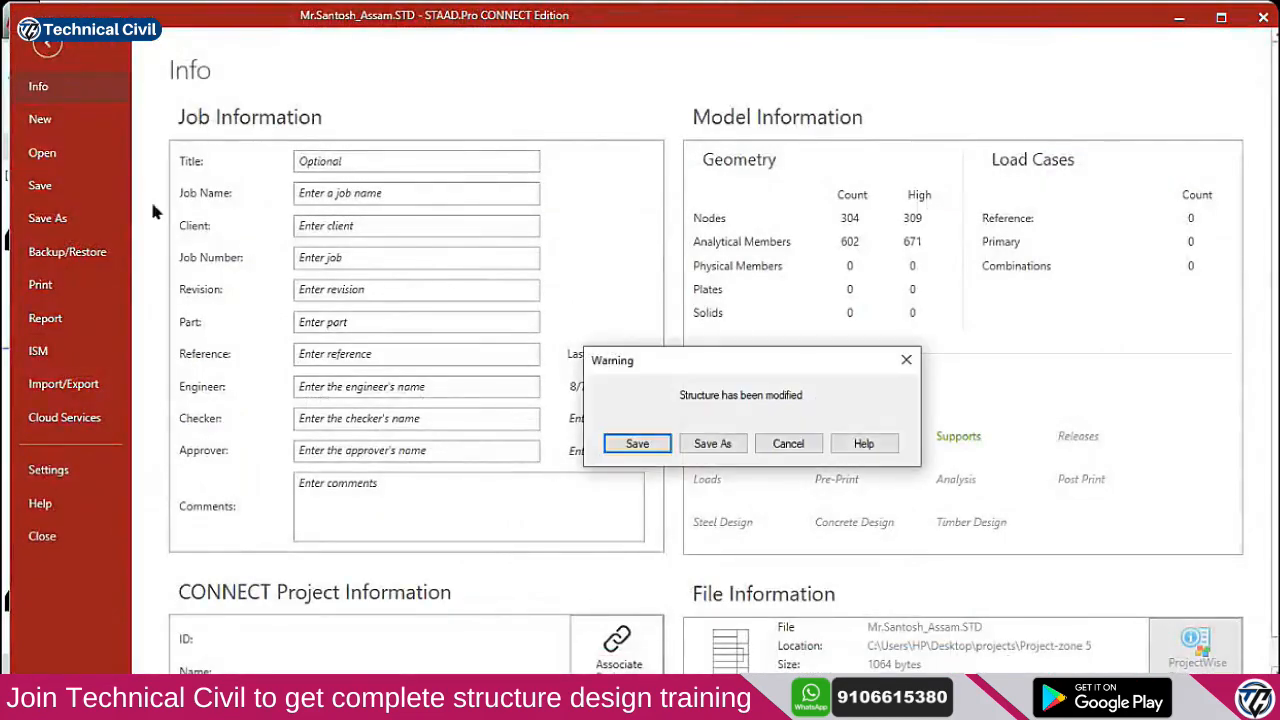
click(629, 447)
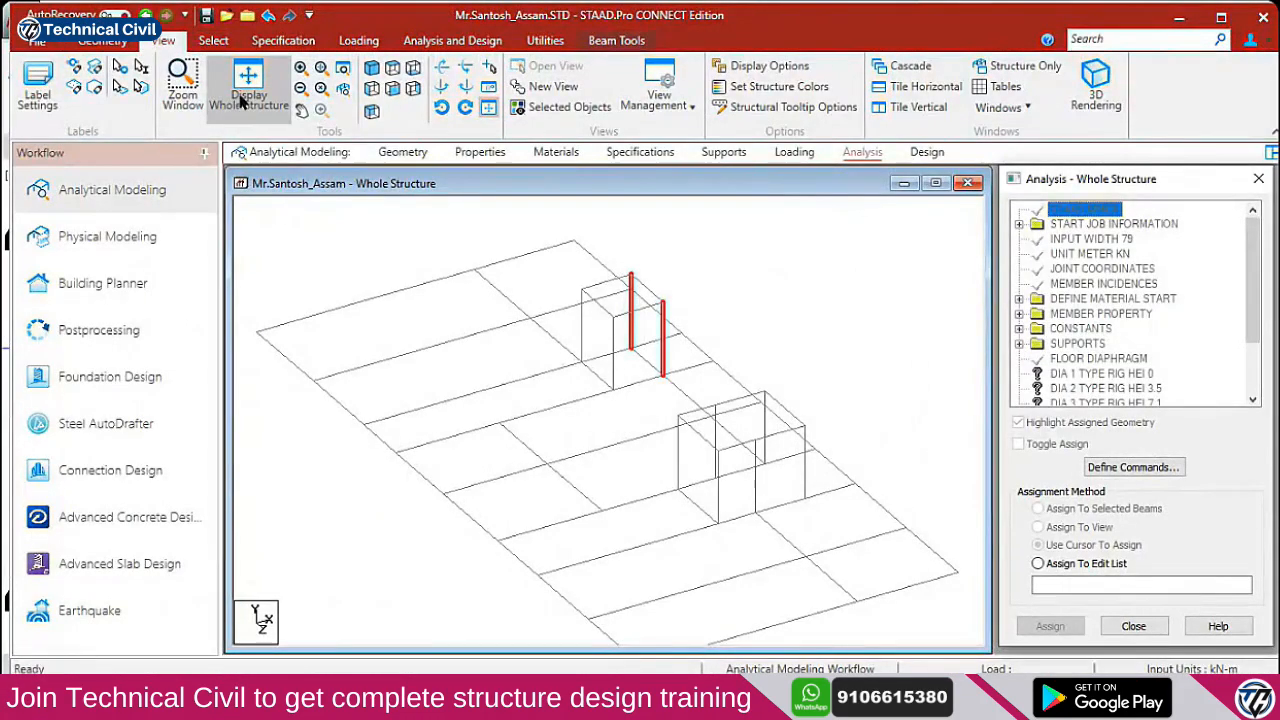
Display the whole structure and examine the columns and supports around the lift and staircase in plan, returning to the isometric view
click(243, 97)
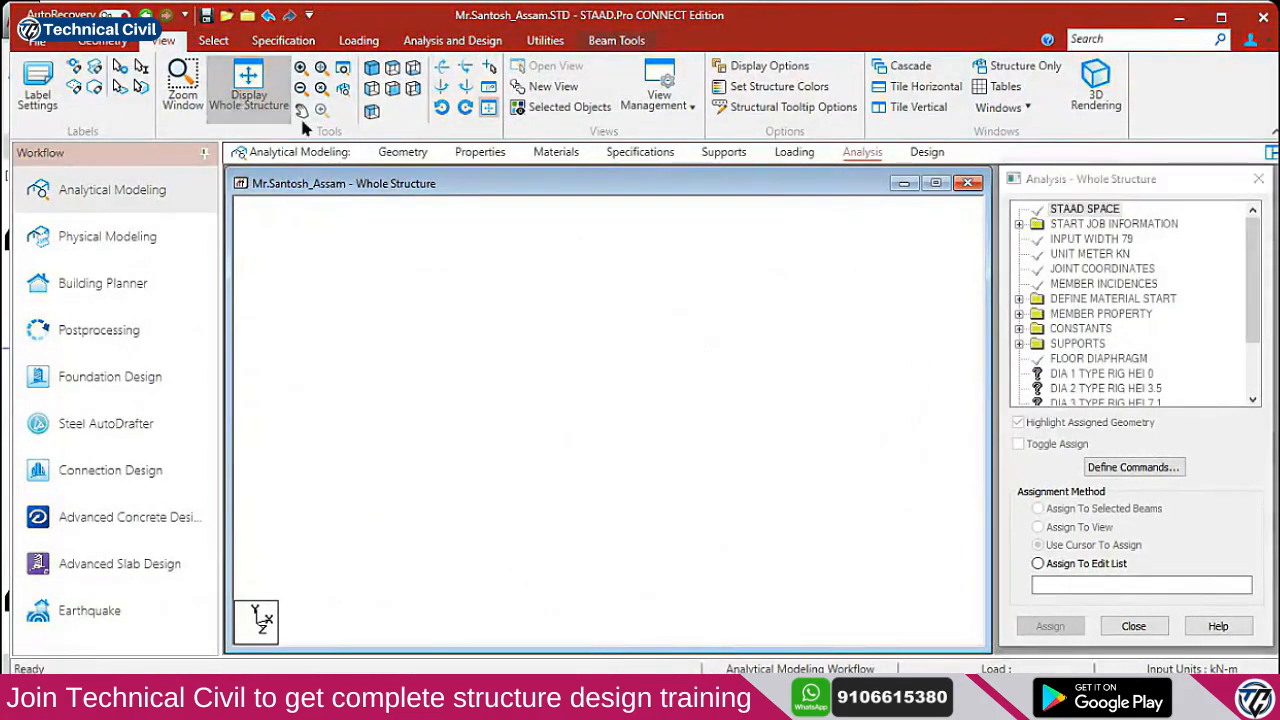
click(394, 70)
scroll(688, 306, up, 3)
scroll(674, 434, up, 5)
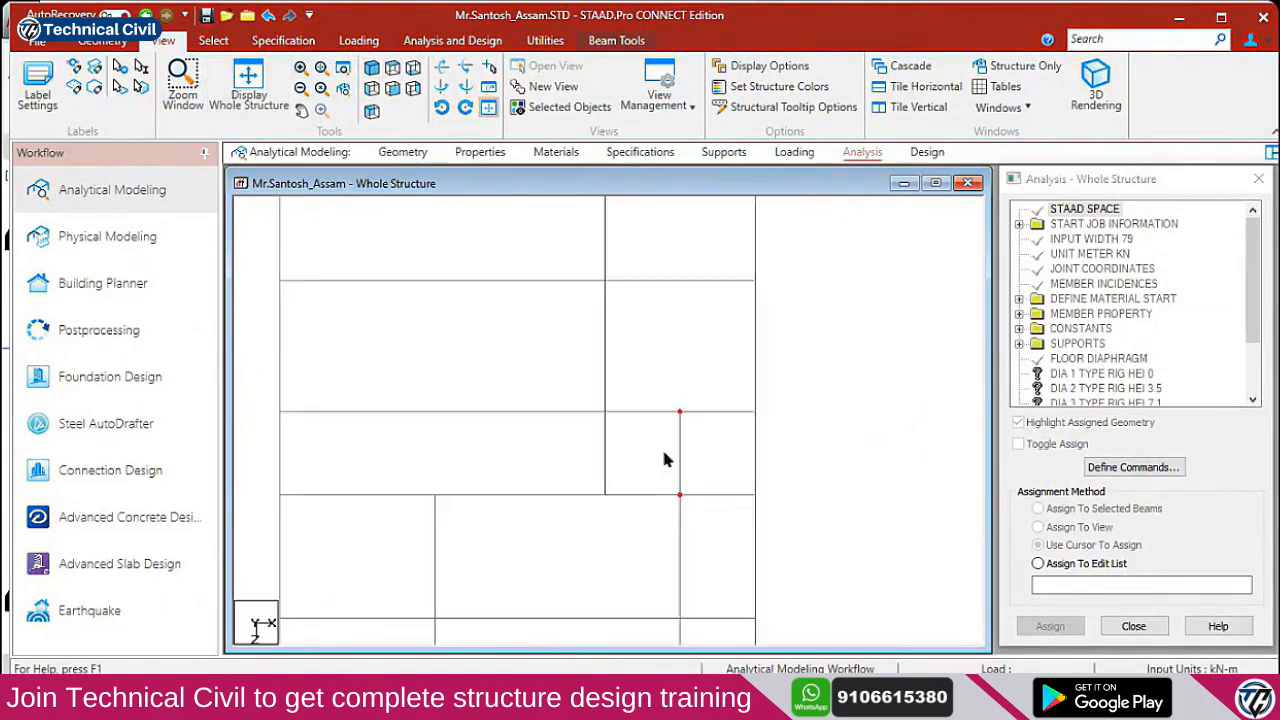
scroll(665, 440, up, 2)
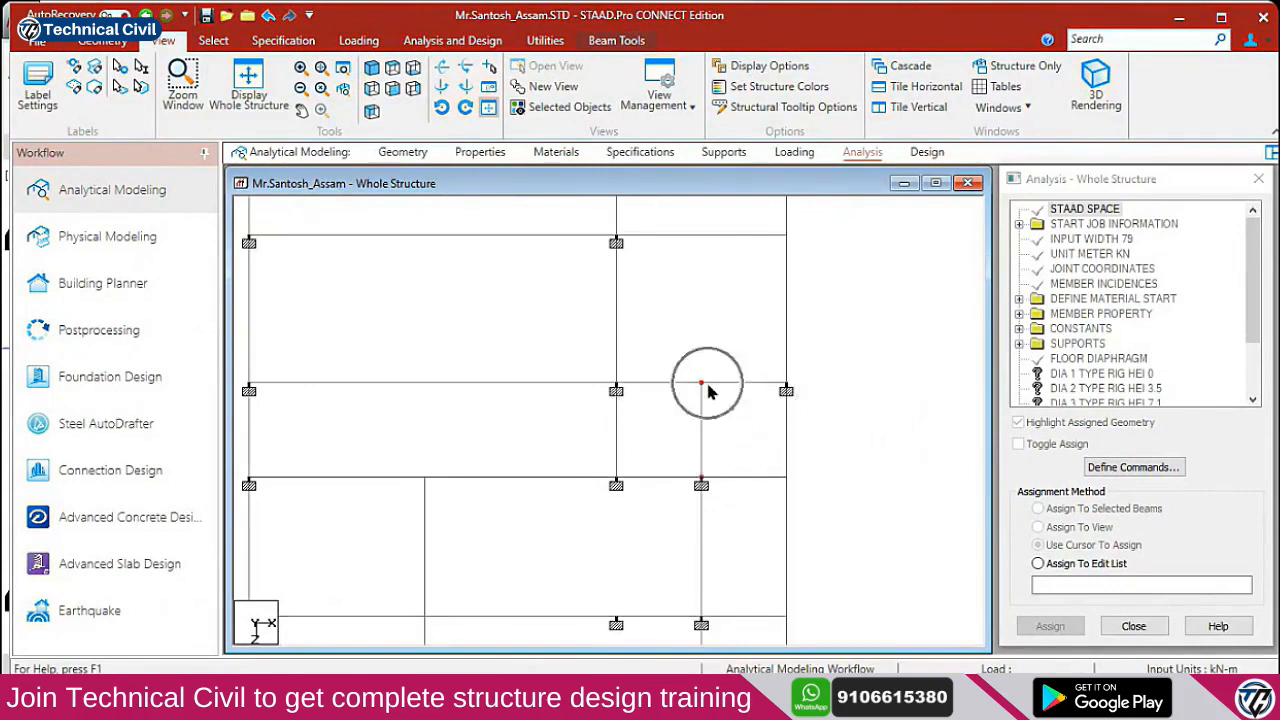
scroll(708, 400, down, 1)
scroll(700, 402, down, 4)
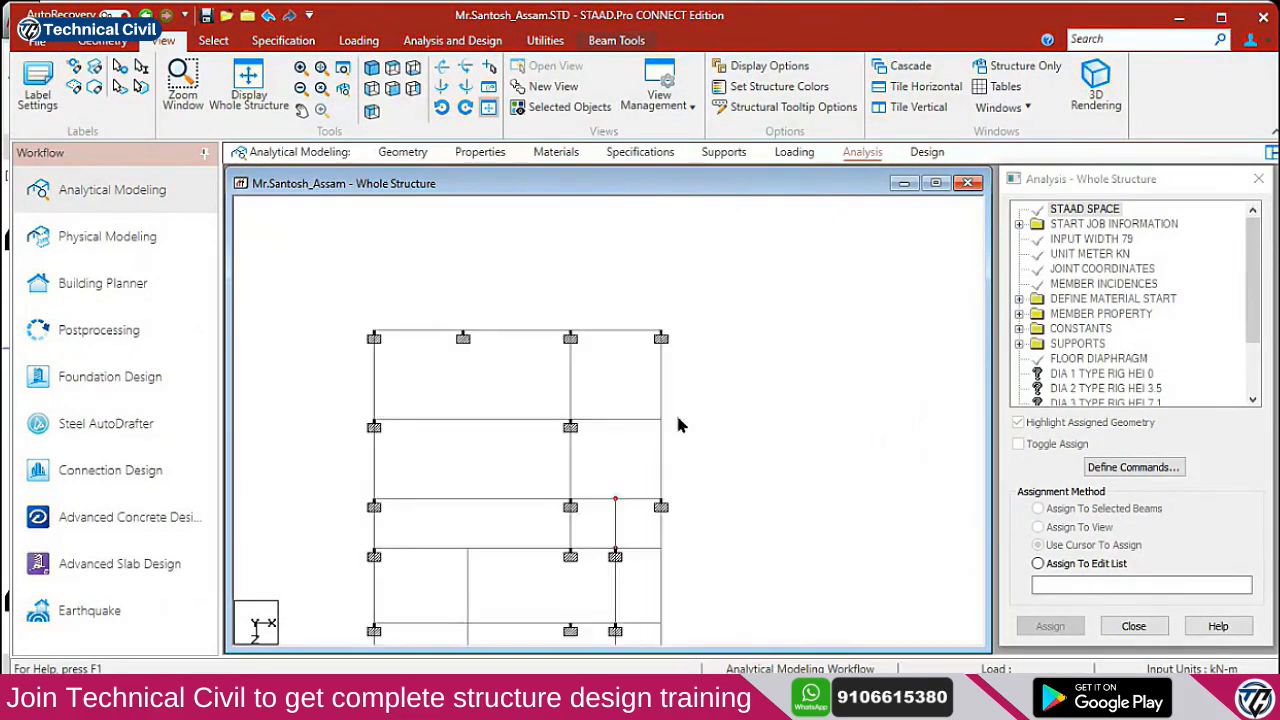
scroll(728, 388, up, 2)
scroll(728, 388, down, 4)
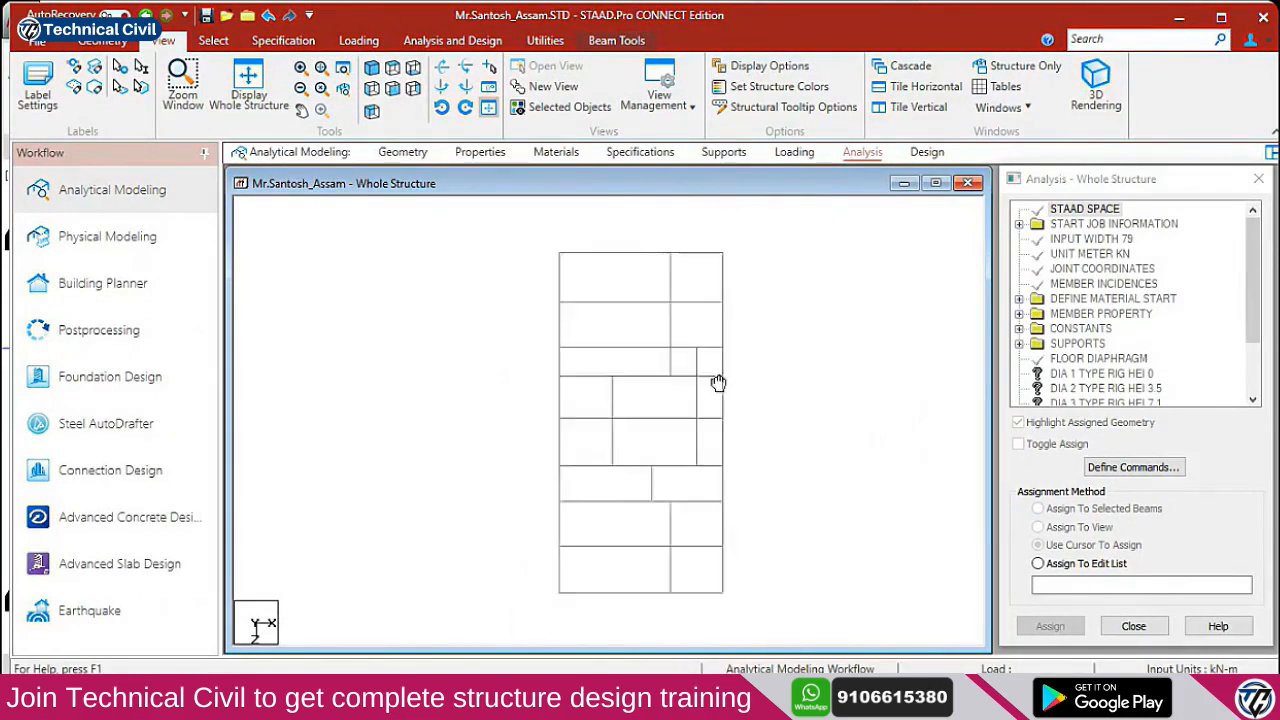
scroll(688, 355, up, 2)
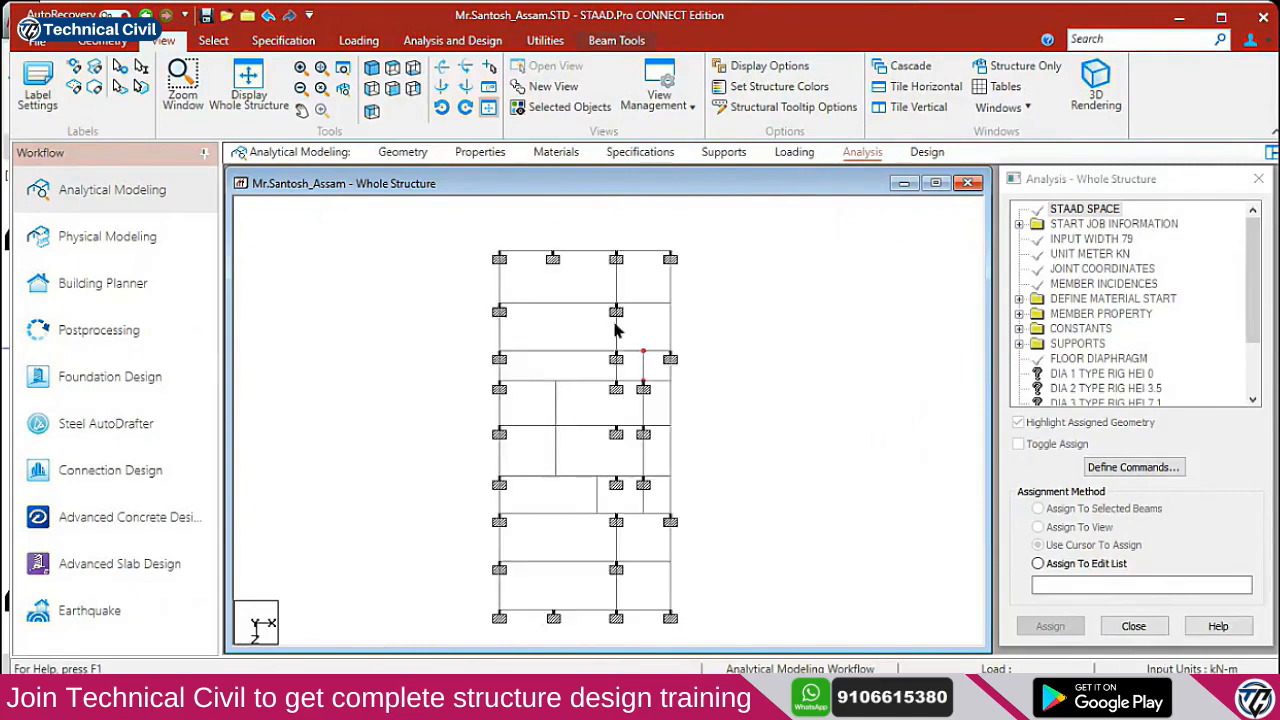
click(372, 69)
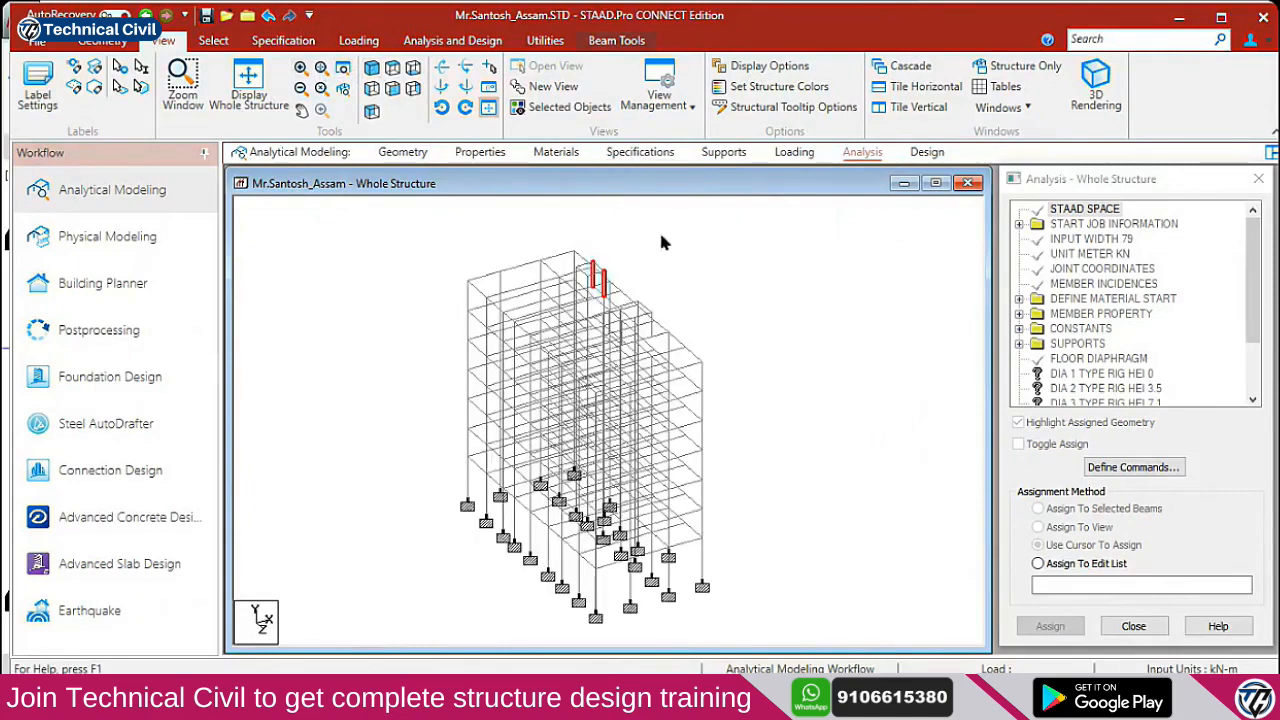
Review the member section properties one by one, from reference 1 to 8, with their assigned members highlighted on the structure
click(480, 152)
click(1033, 323)
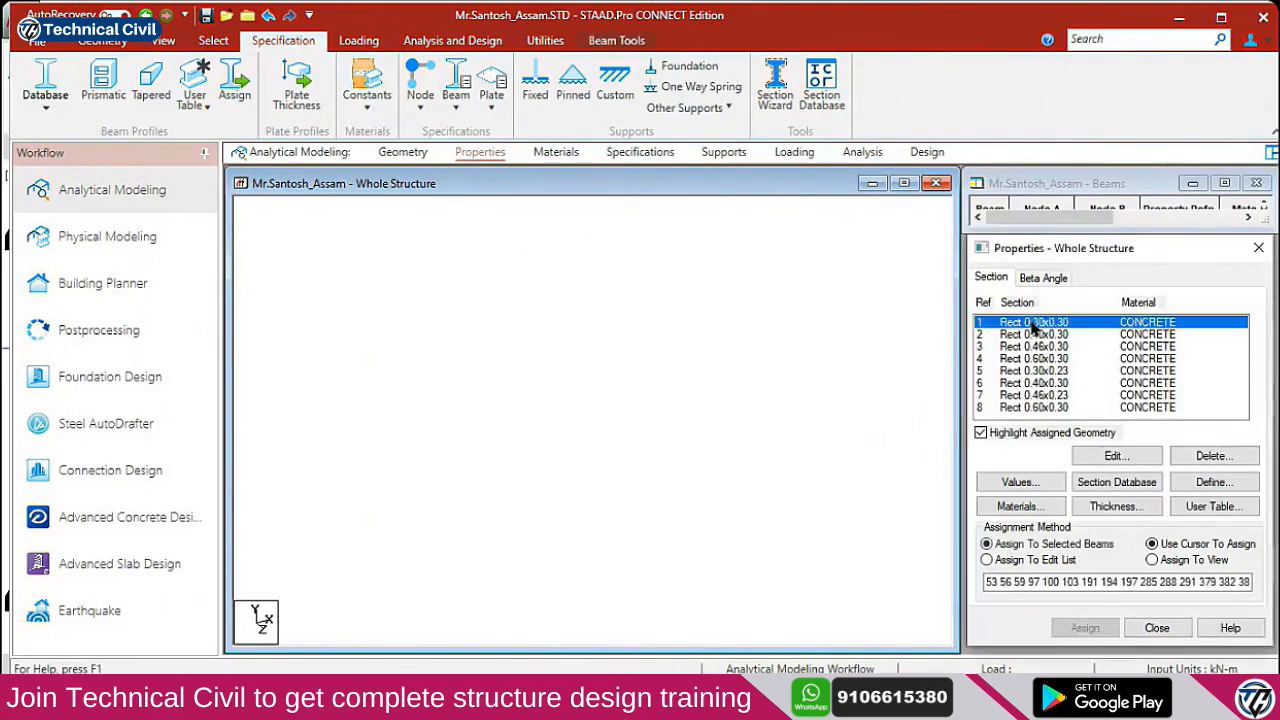
key(Down)
key(Down)
key(Down)
key(Down)
key(Down)
key(Down)
key(Down)
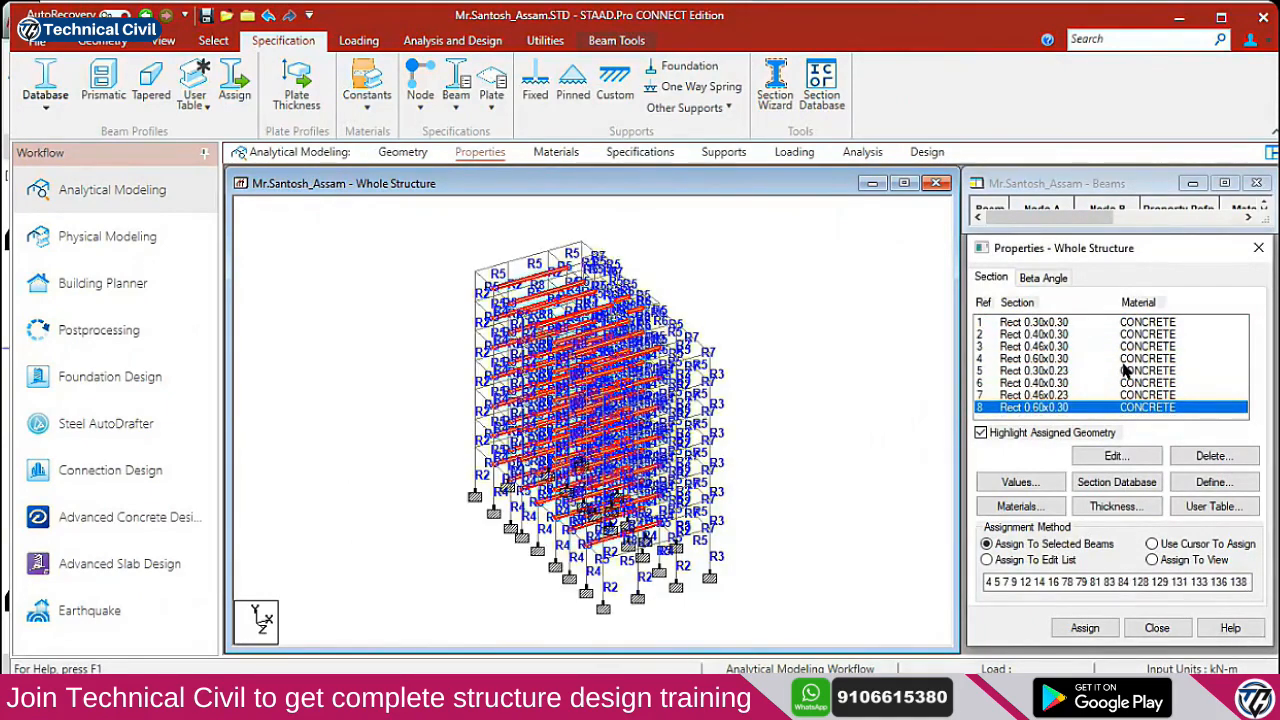
key(Up)
key(Up)
key(Up)
key(Down)
click(658, 285)
Isolate the lift and staircase members above the roof level and show only them in isometric view
click(163, 40)
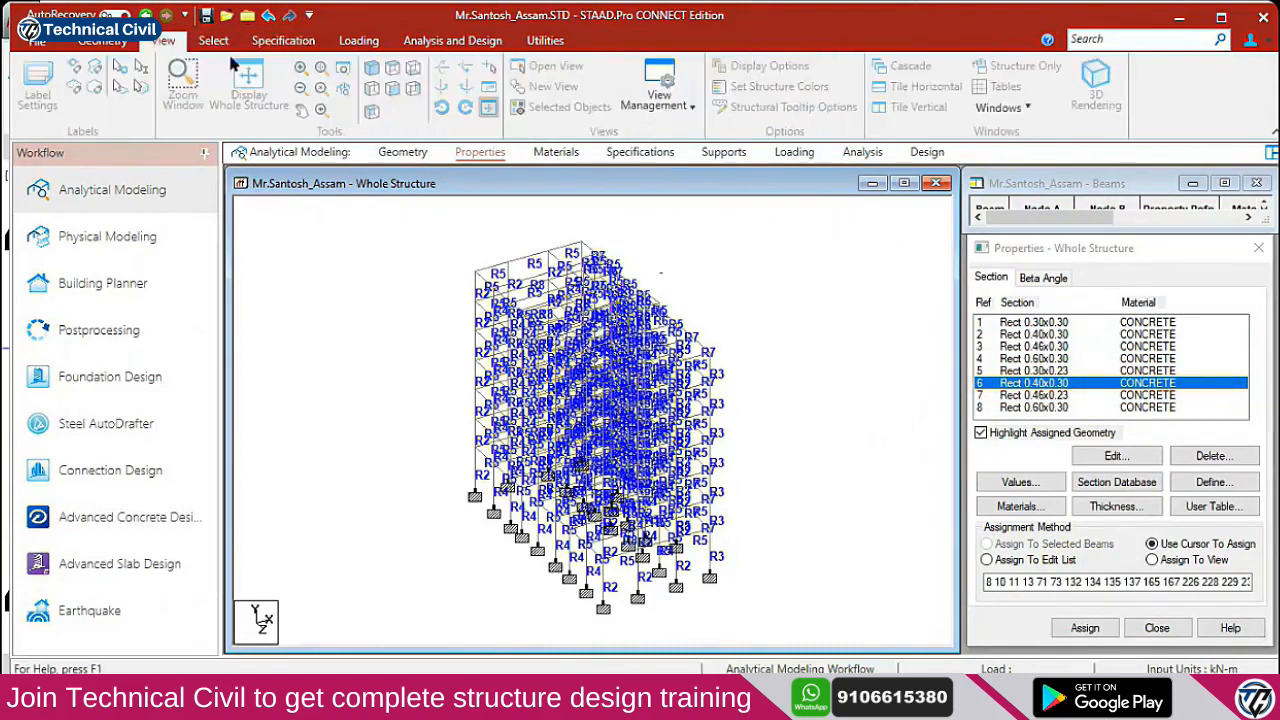
click(371, 87)
scroll(690, 360, up, 2)
drag(733, 386, 398, 295)
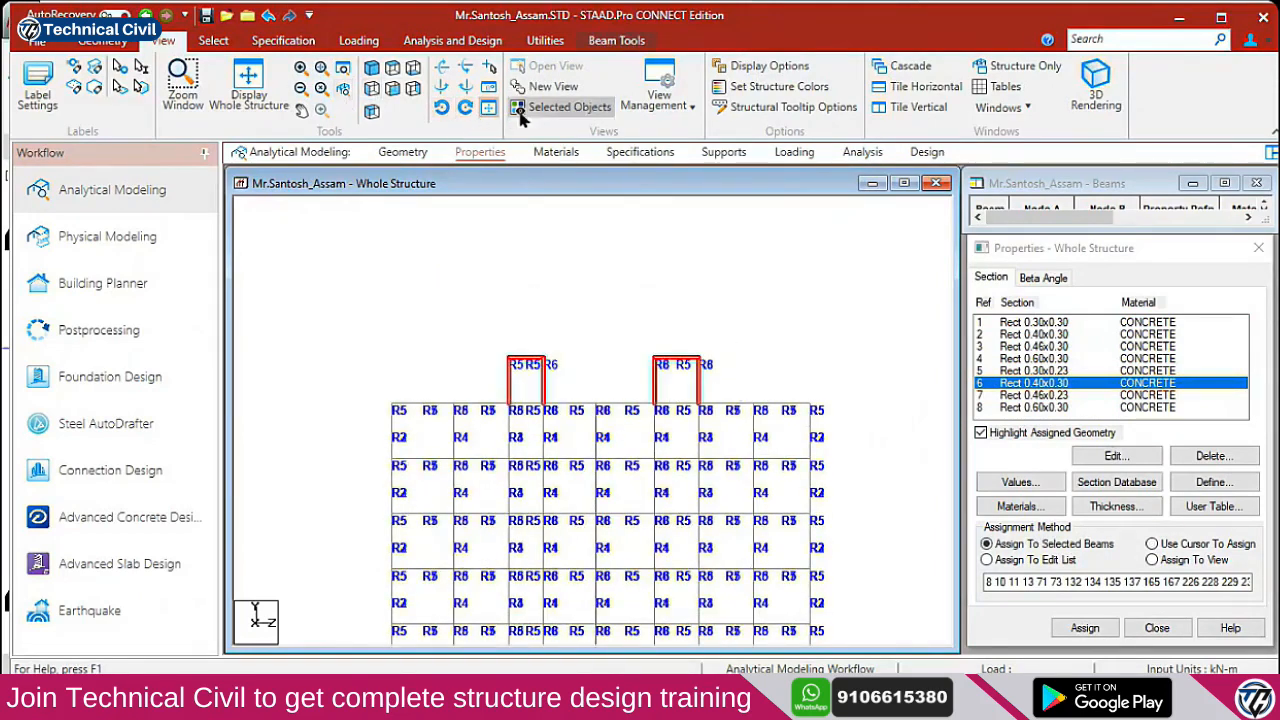
click(565, 106)
click(372, 68)
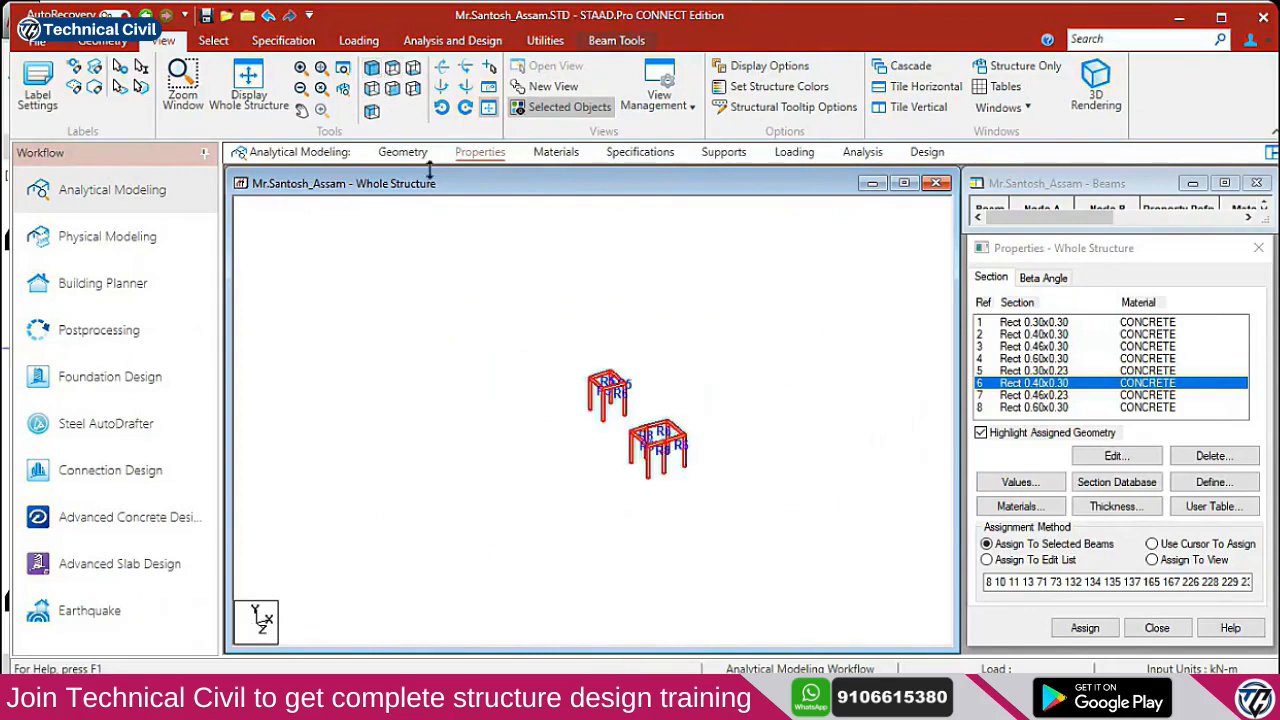
scroll(677, 447, up, 5)
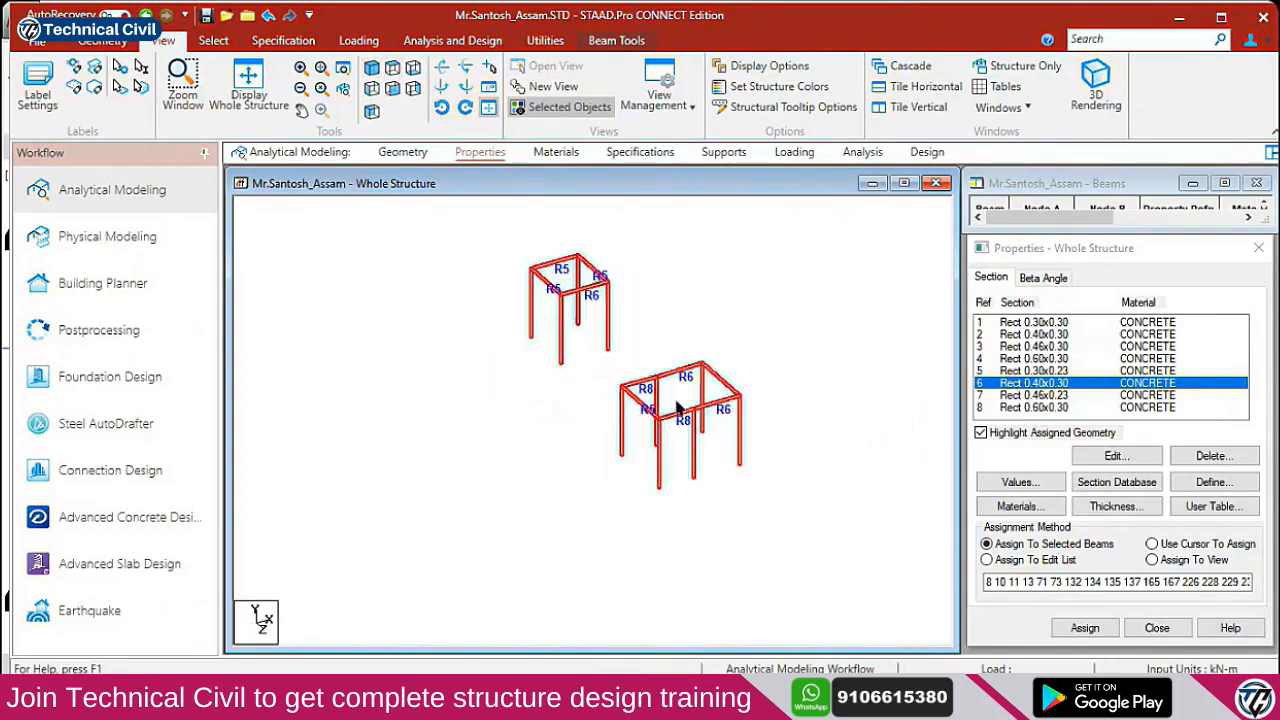
middle_drag(705, 357, 680, 491)
scroll(668, 374, up, 5)
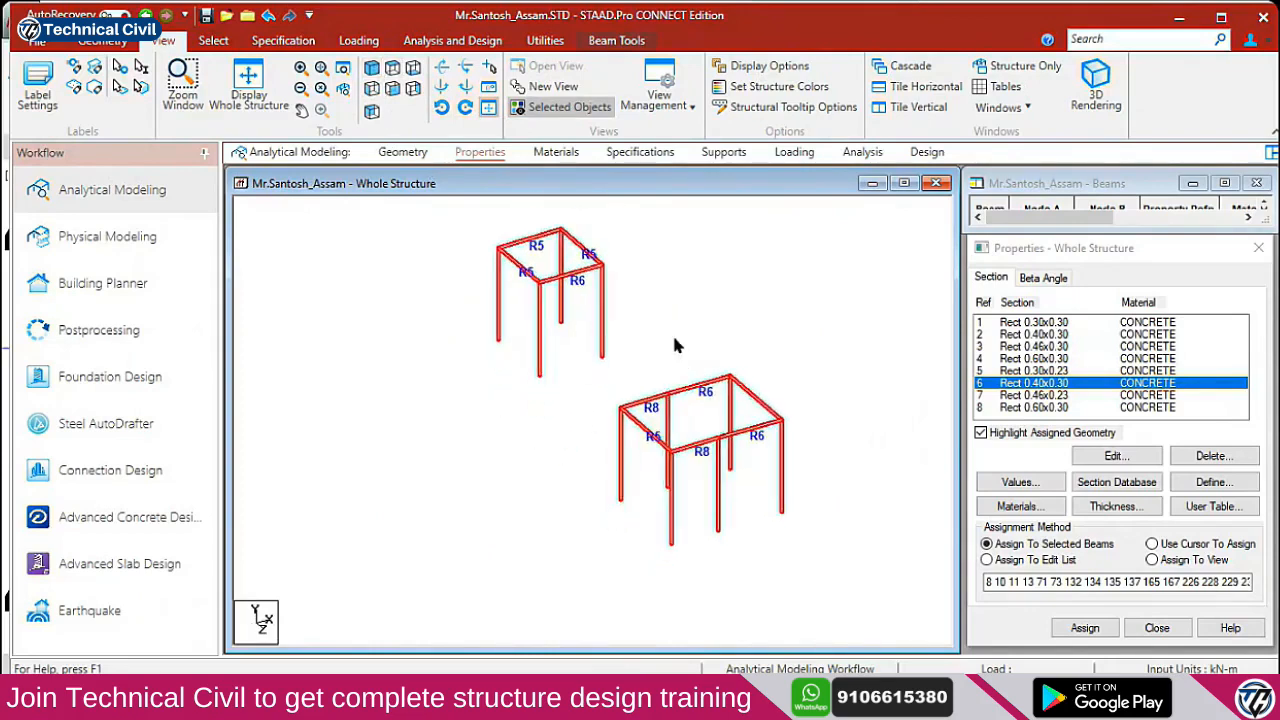
middle_drag(695, 322, 588, 410)
scroll(632, 398, up, 2)
Switch to AutoCAD and mark the two 12*24" column size labels beside the lift on the GF column plan
key(alt+Tab)
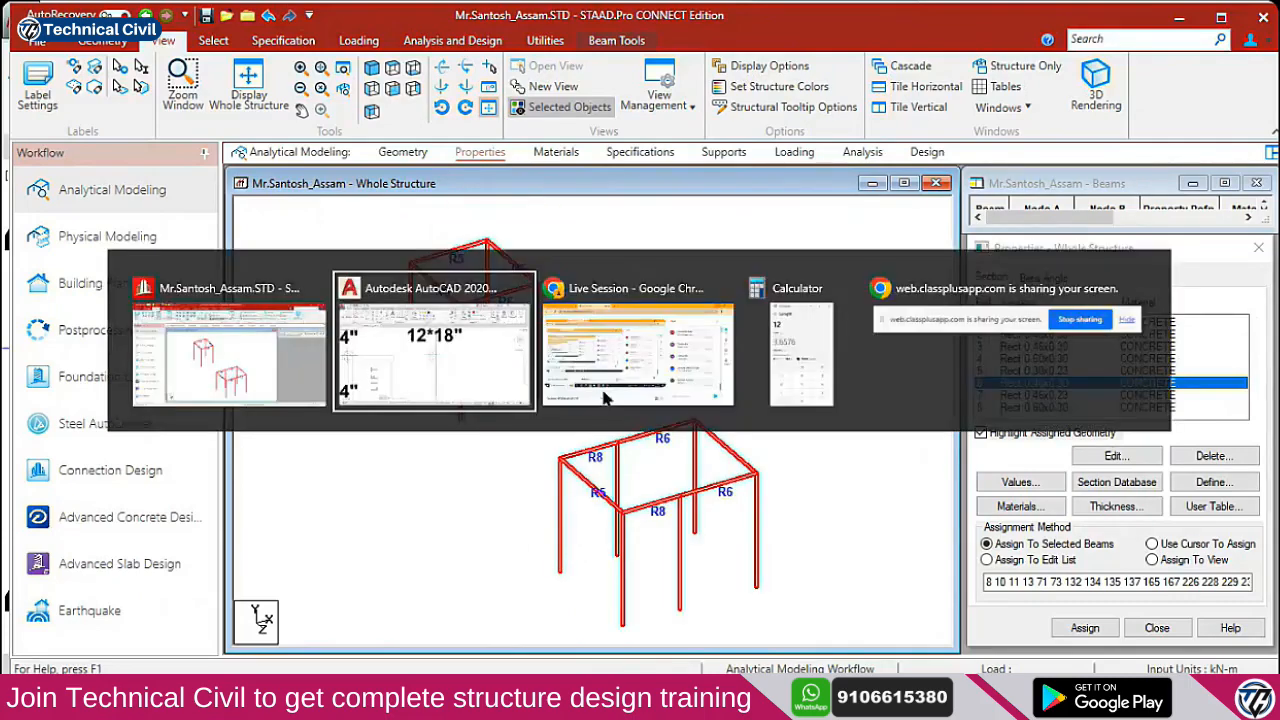
scroll(470, 385, down, 5)
scroll(452, 380, up, 5)
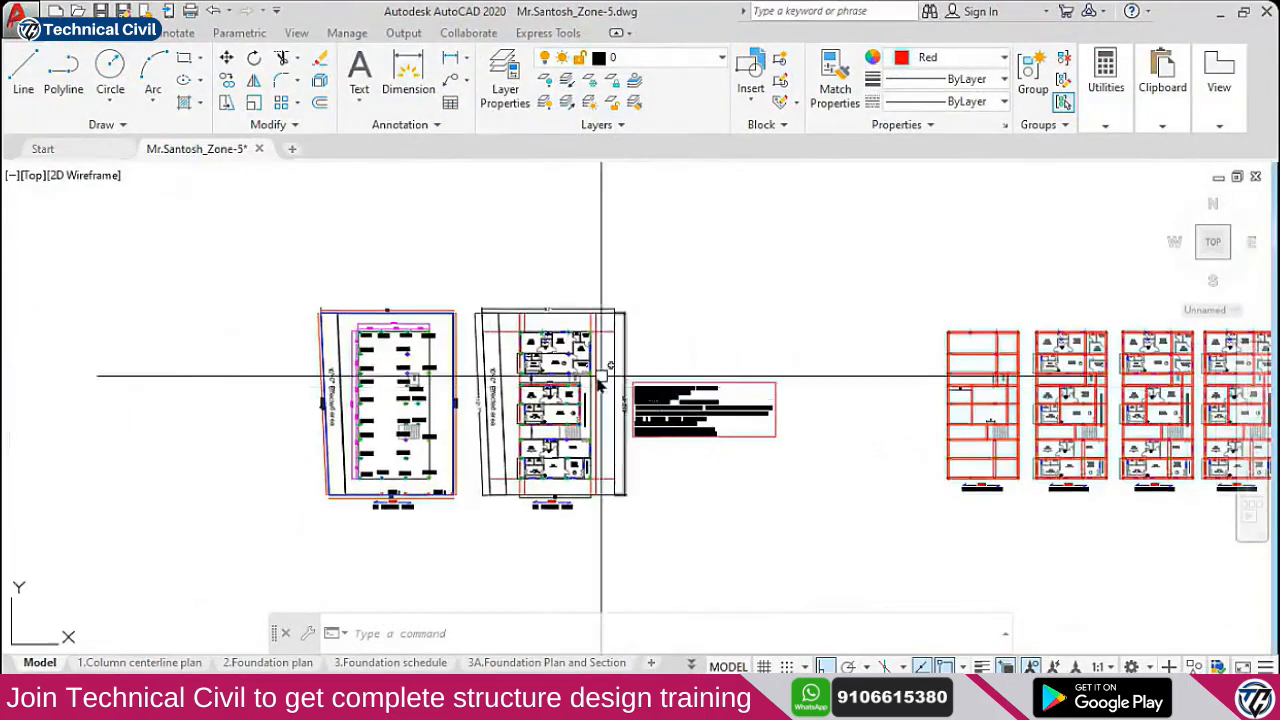
scroll(452, 380, down, 5)
scroll(300, 420, up, 6)
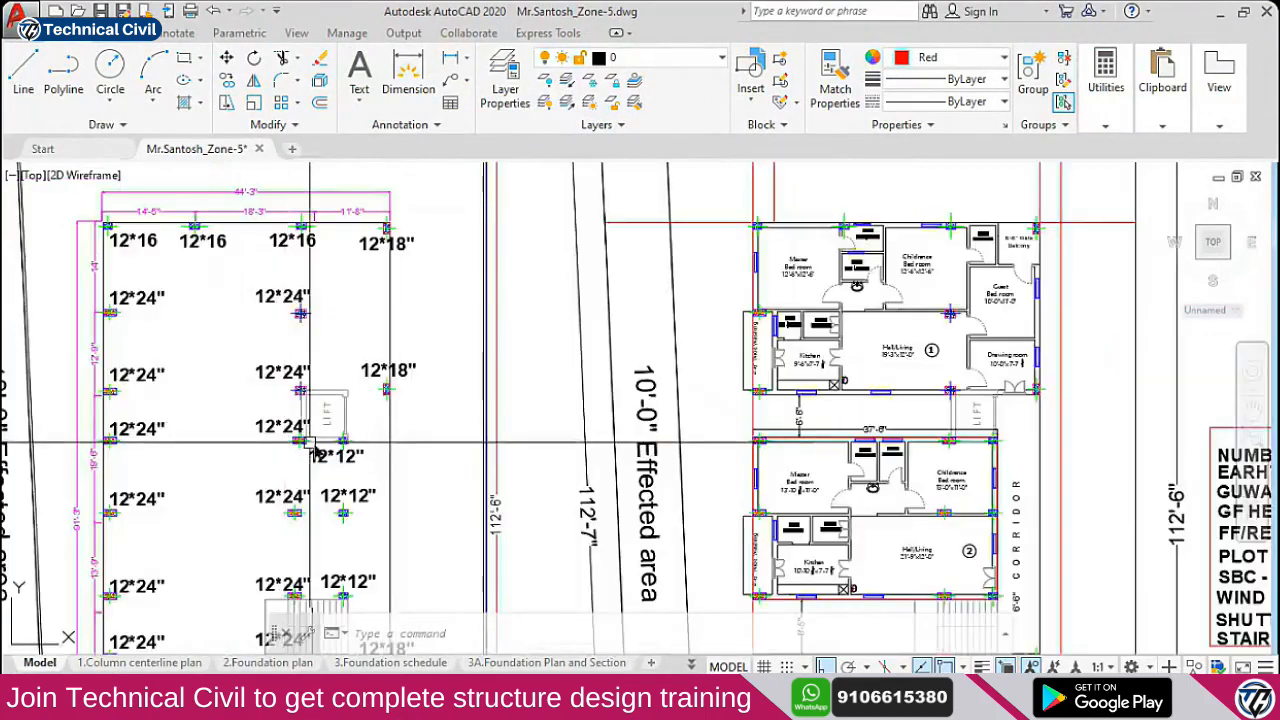
scroll(315, 414, up, 2)
click(223, 287)
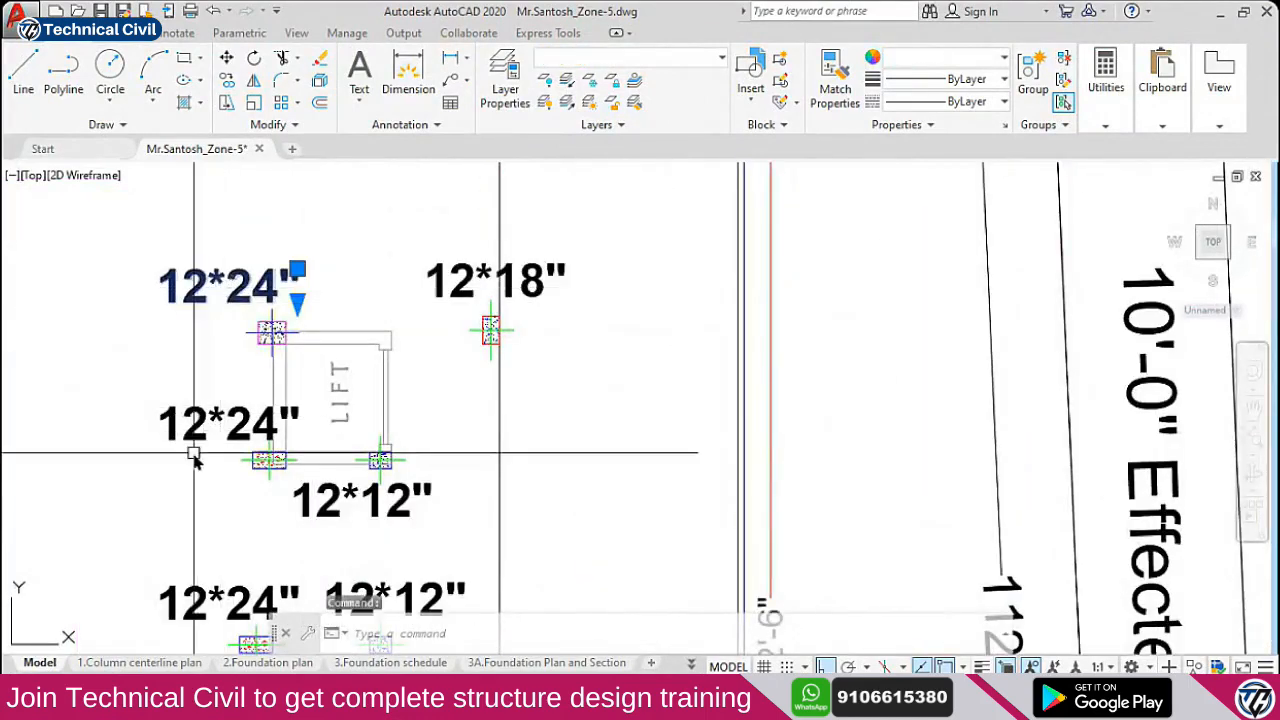
click(187, 430)
Mark the column size labels around the staircase, recheck those beside the lift, and return to STAAD.Pro
scroll(190, 436, down, 5)
scroll(280, 487, up, 3)
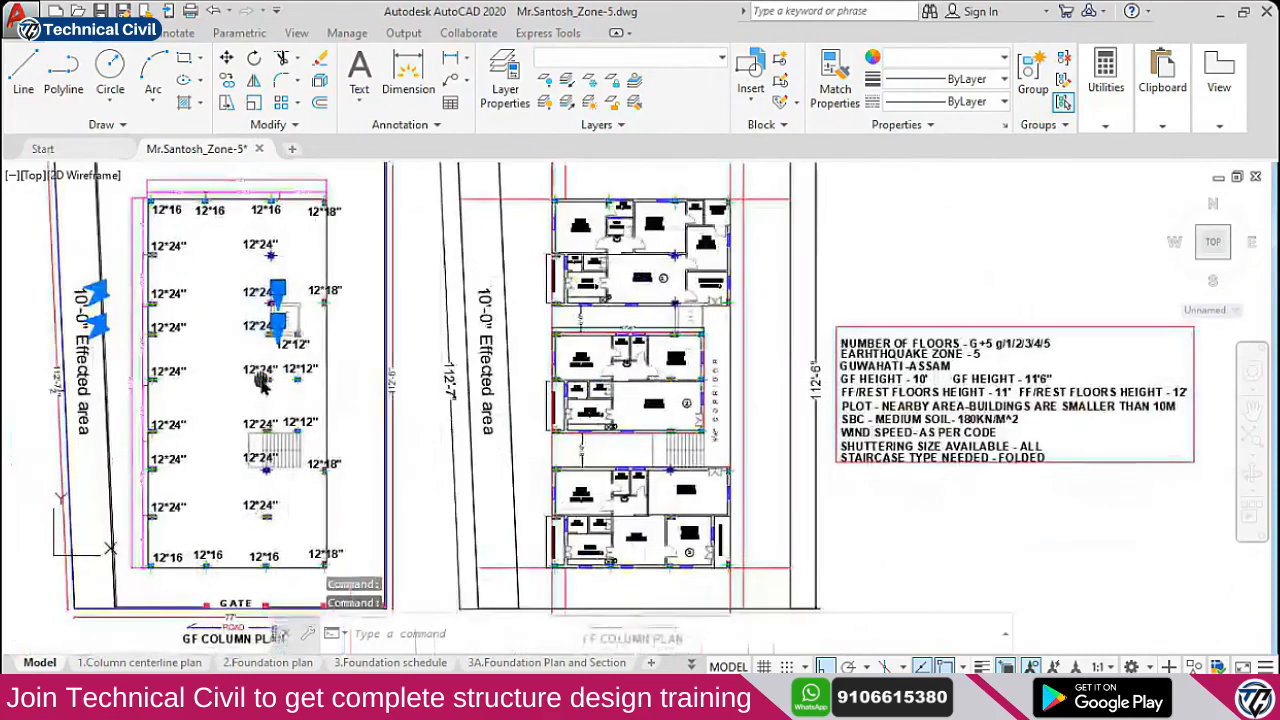
scroll(280, 487, up, 5)
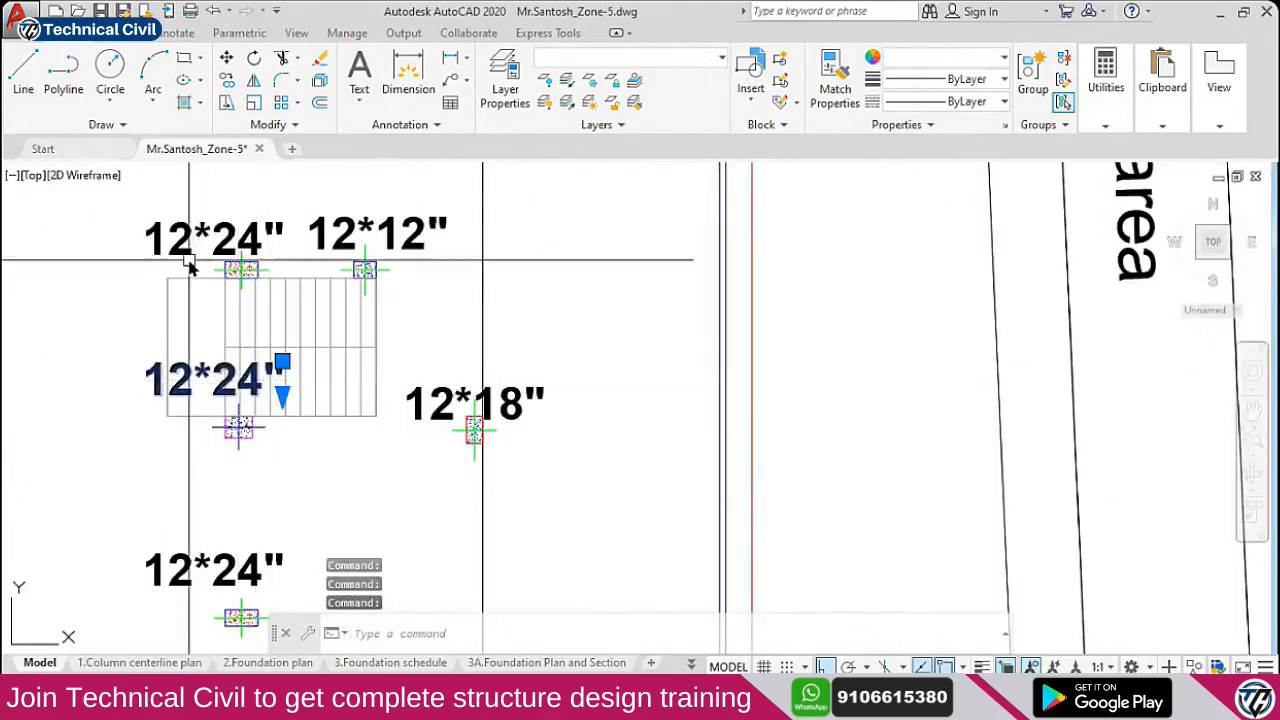
scroll(193, 268, down, 4)
scroll(287, 350, up, 2)
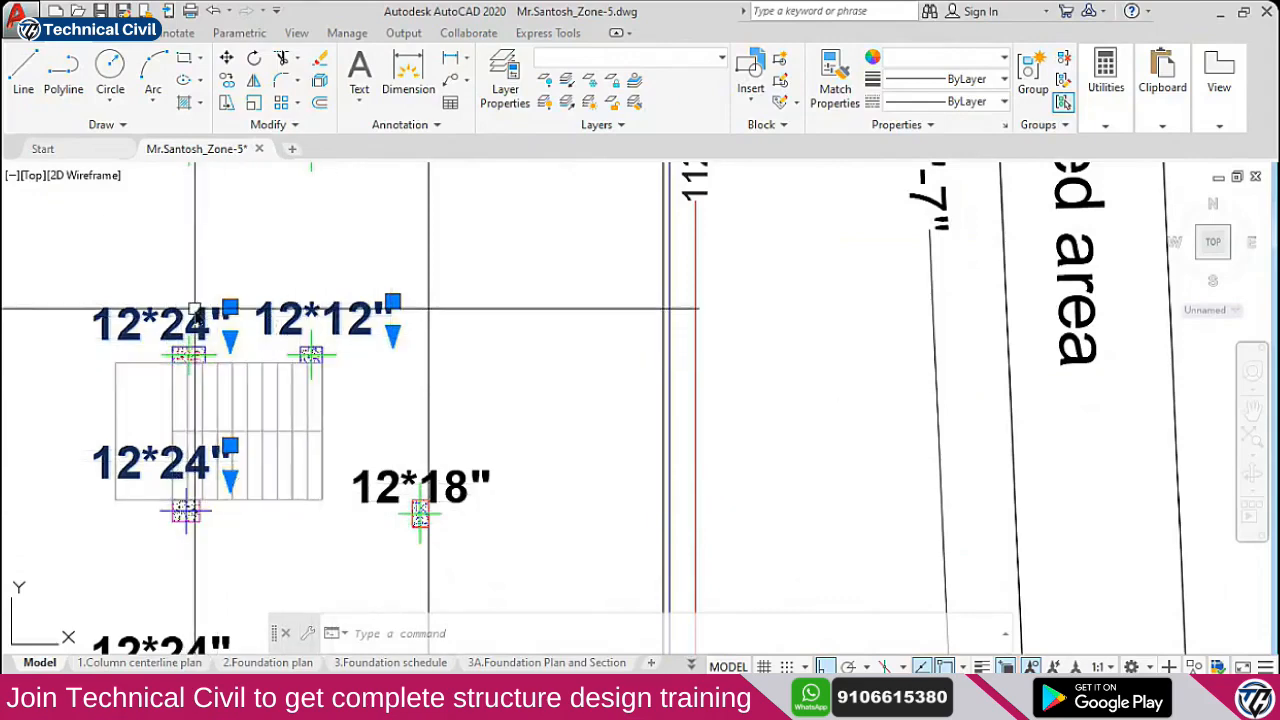
scroll(286, 357, down, 5)
scroll(423, 420, up, 6)
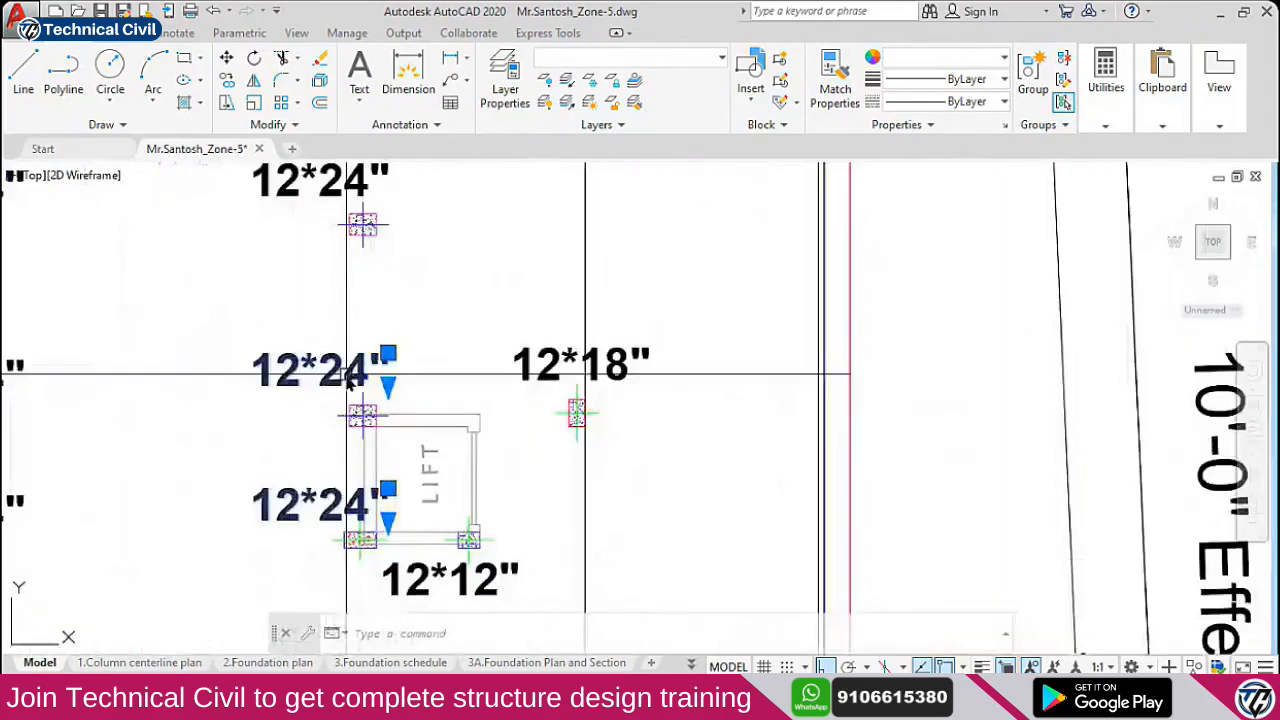
scroll(423, 420, up, 1)
scroll(414, 403, down, 2)
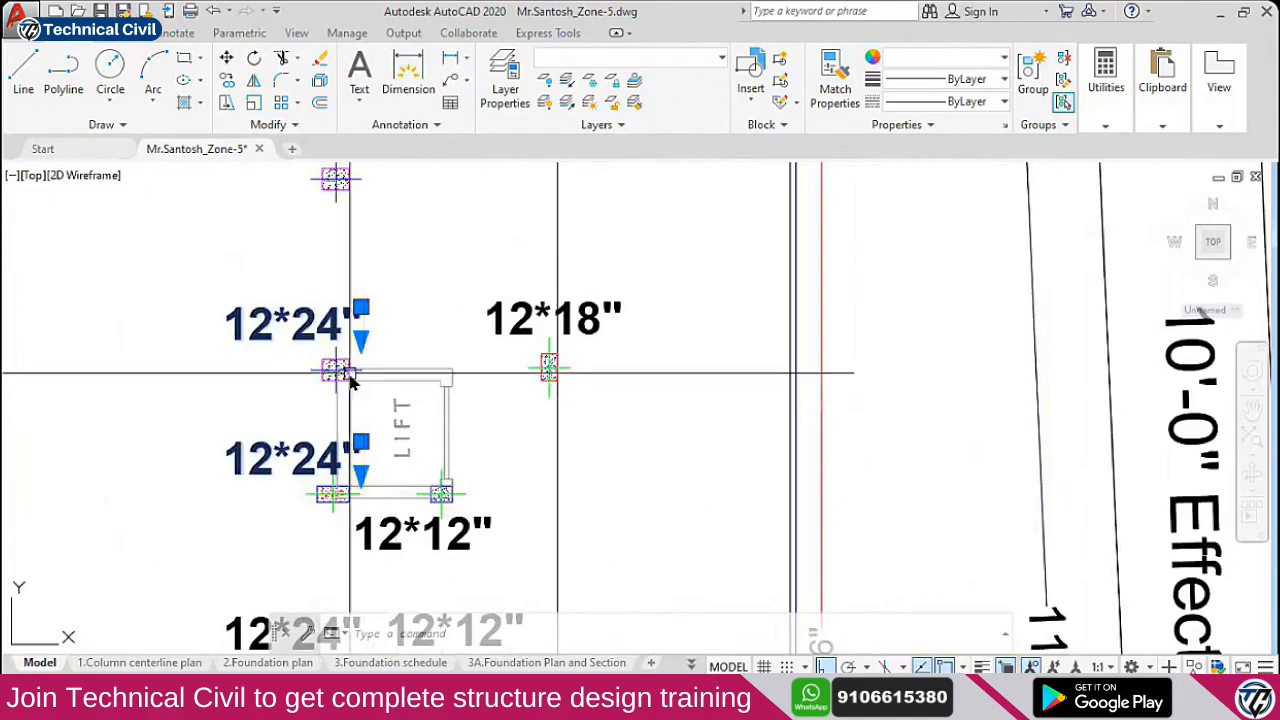
scroll(355, 448, down, 5)
scroll(318, 370, up, 4)
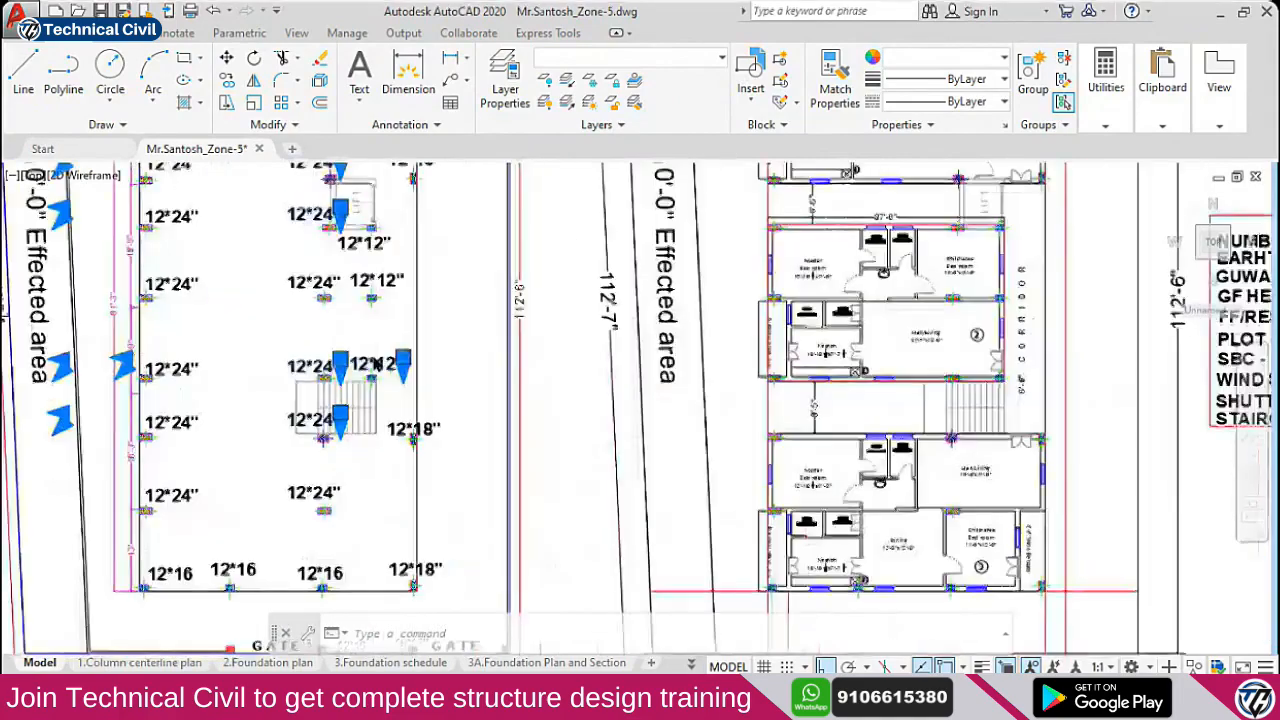
key(alt+Tab)
Select section Rect 0.60x0.30 with two lift and two staircase columns, checking the 12*24" labels in AutoCAD
click(505, 362)
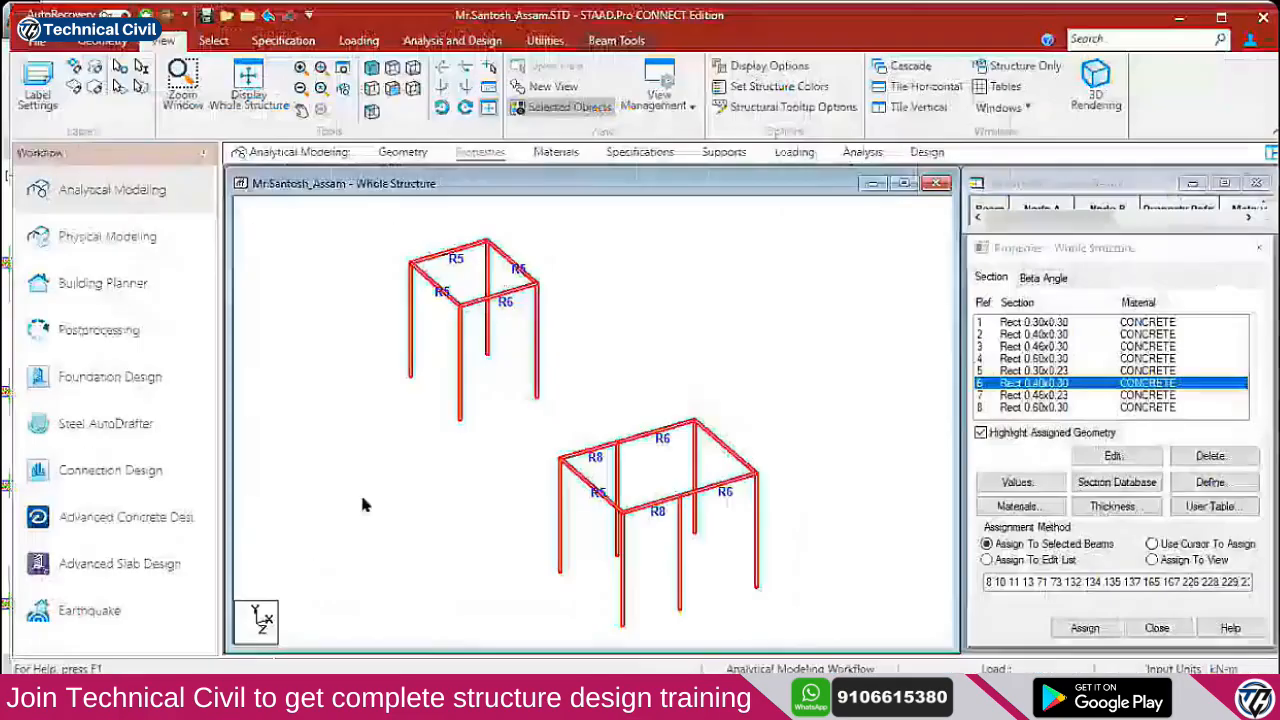
click(1051, 358)
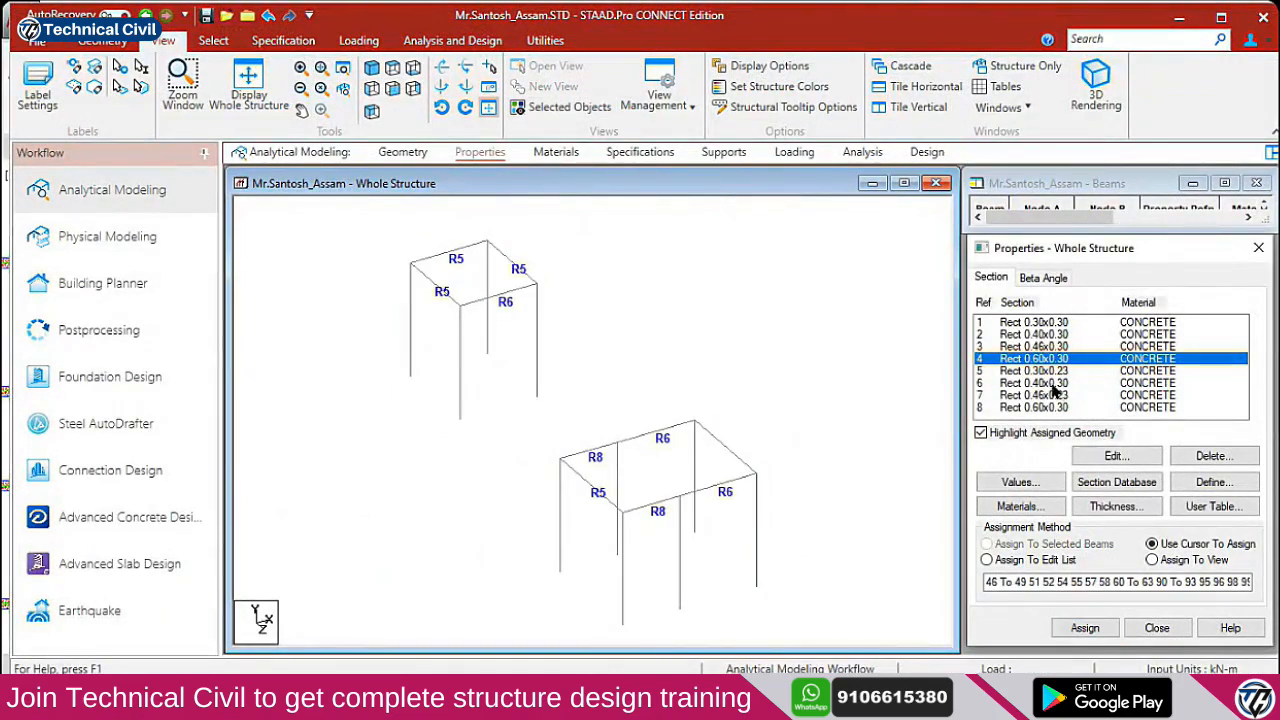
click(410, 342)
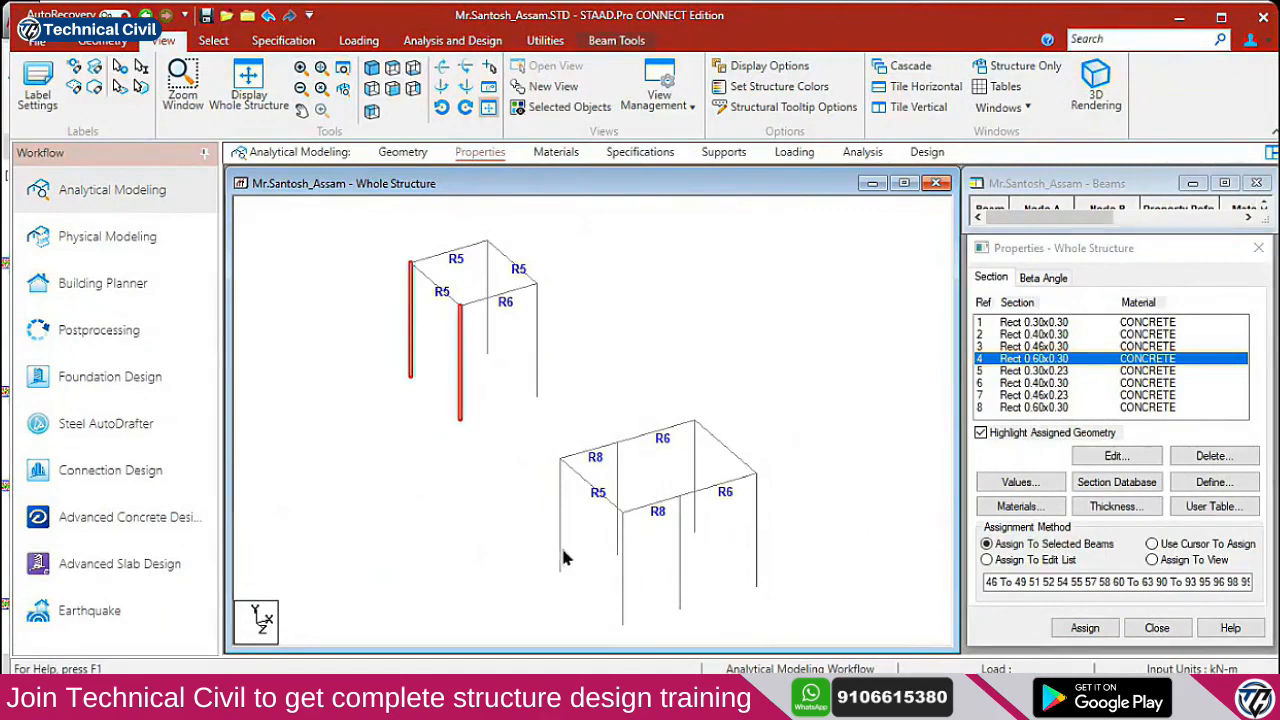
key(alt+Tab)
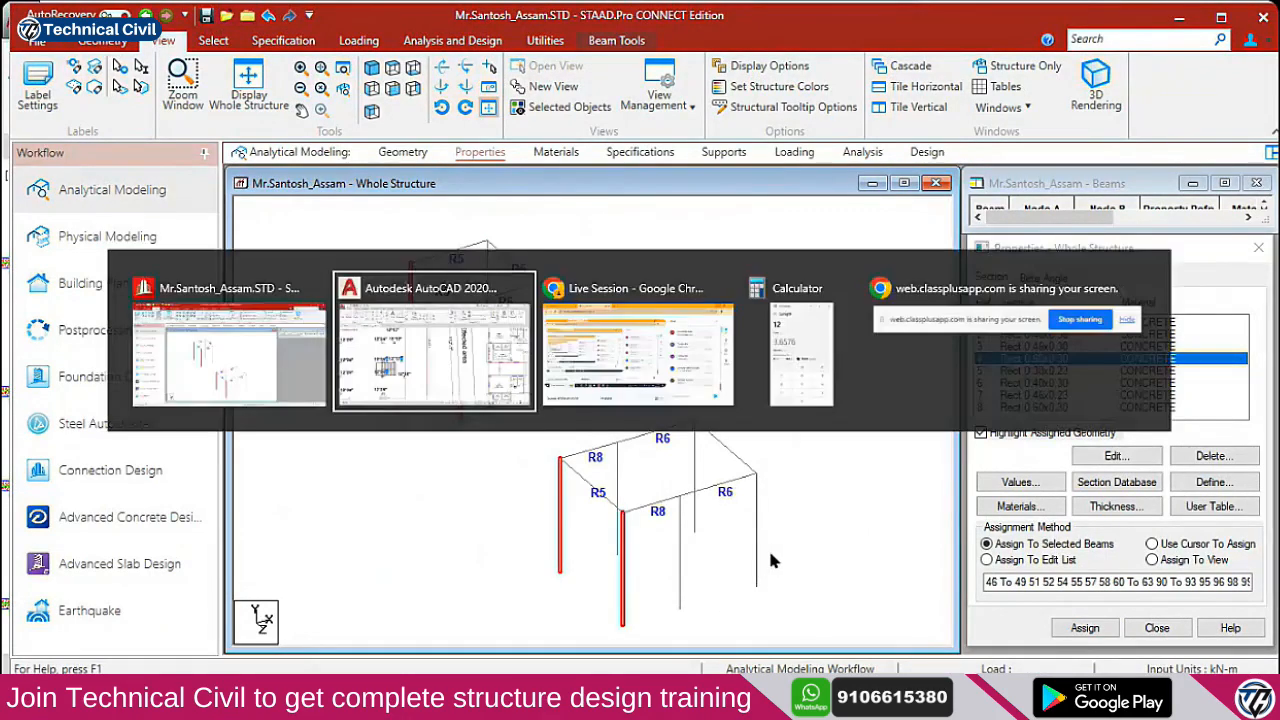
scroll(605, 445, up, 6)
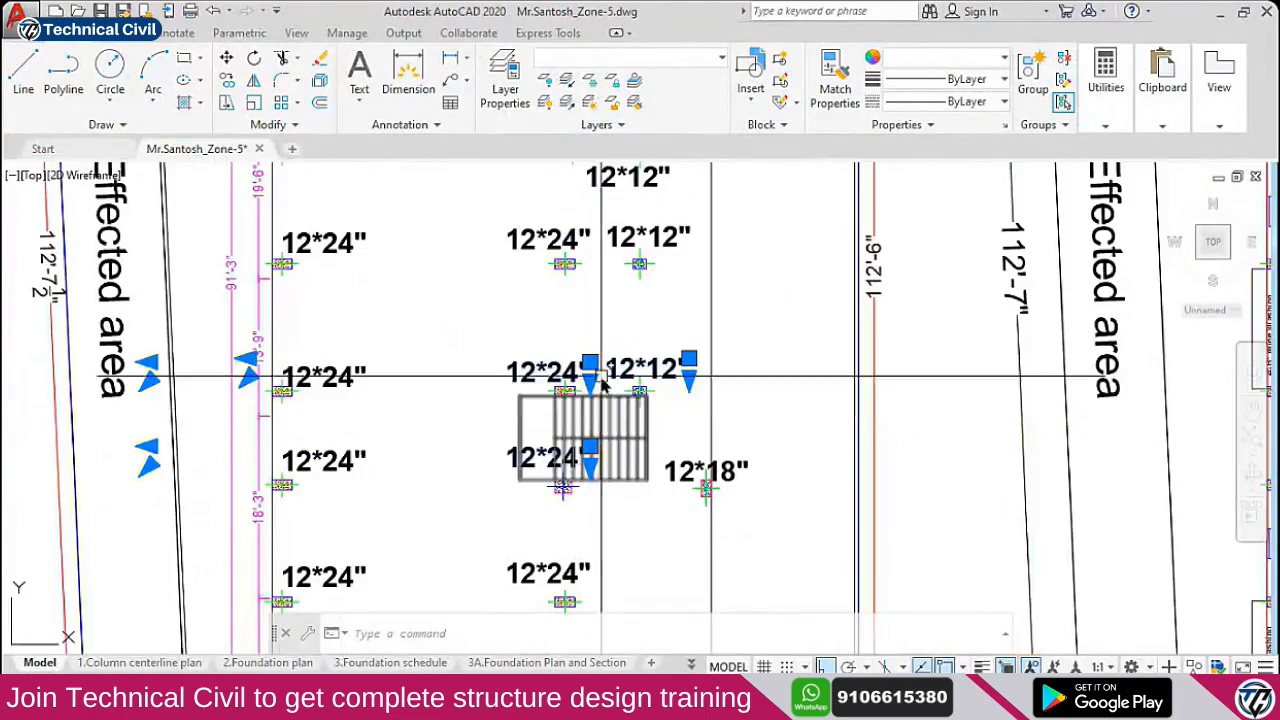
key(alt+Tab)
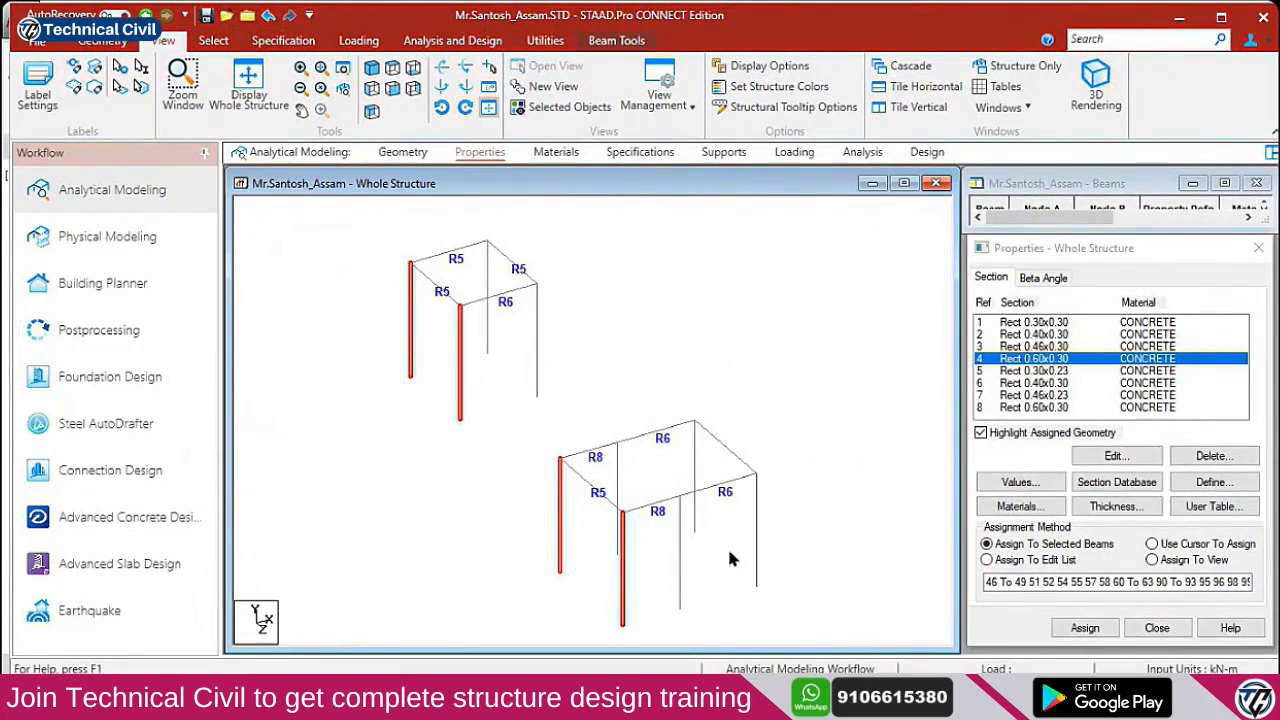
Recheck the staircase column positions on the AutoCAD floor plan and assign Rect 0.60x0.30 to the two lift and two staircase columns
click(681, 575)
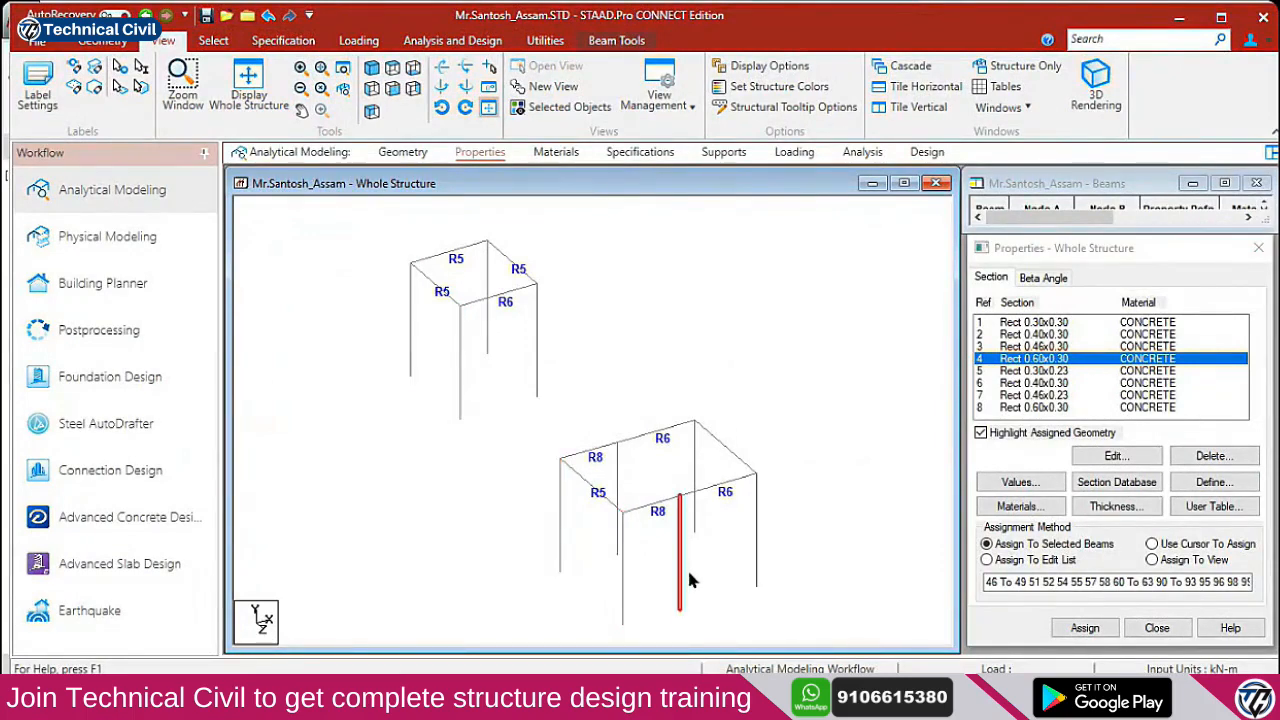
key(alt+Tab)
scroll(632, 548, down, 3)
middle_drag(632, 548, 522, 515)
scroll(825, 512, up, 4)
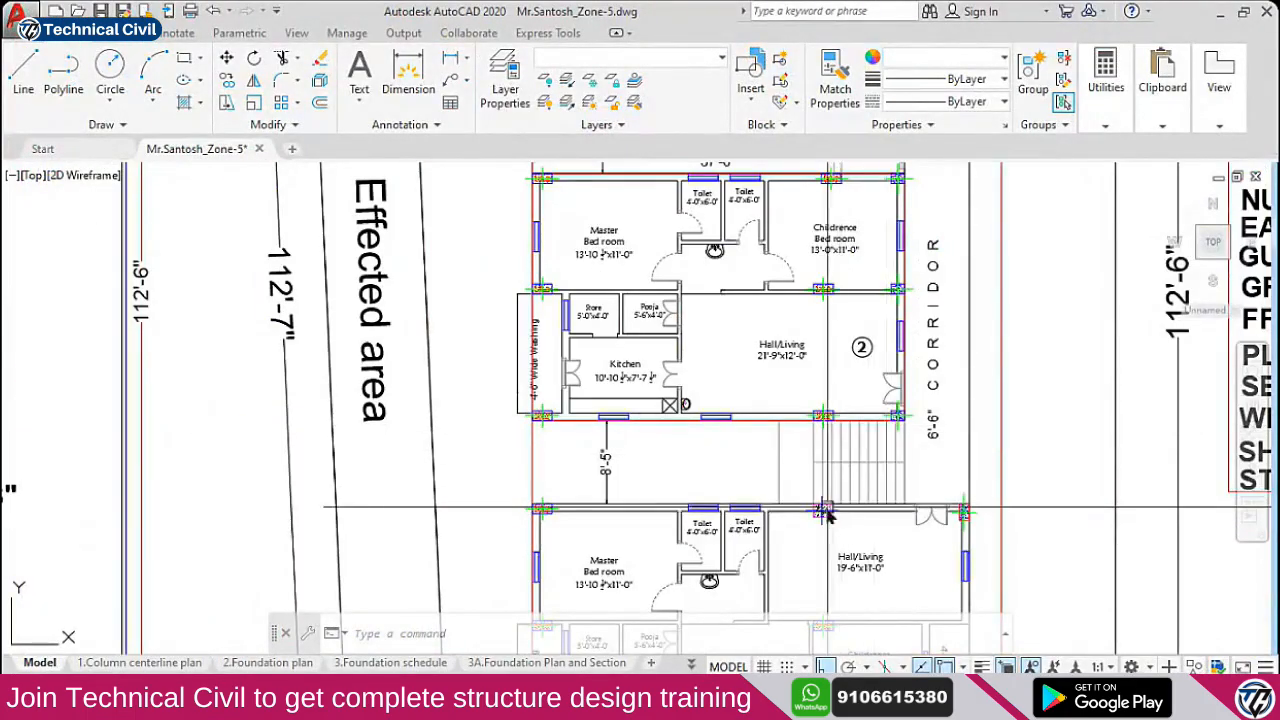
key(alt+Tab)
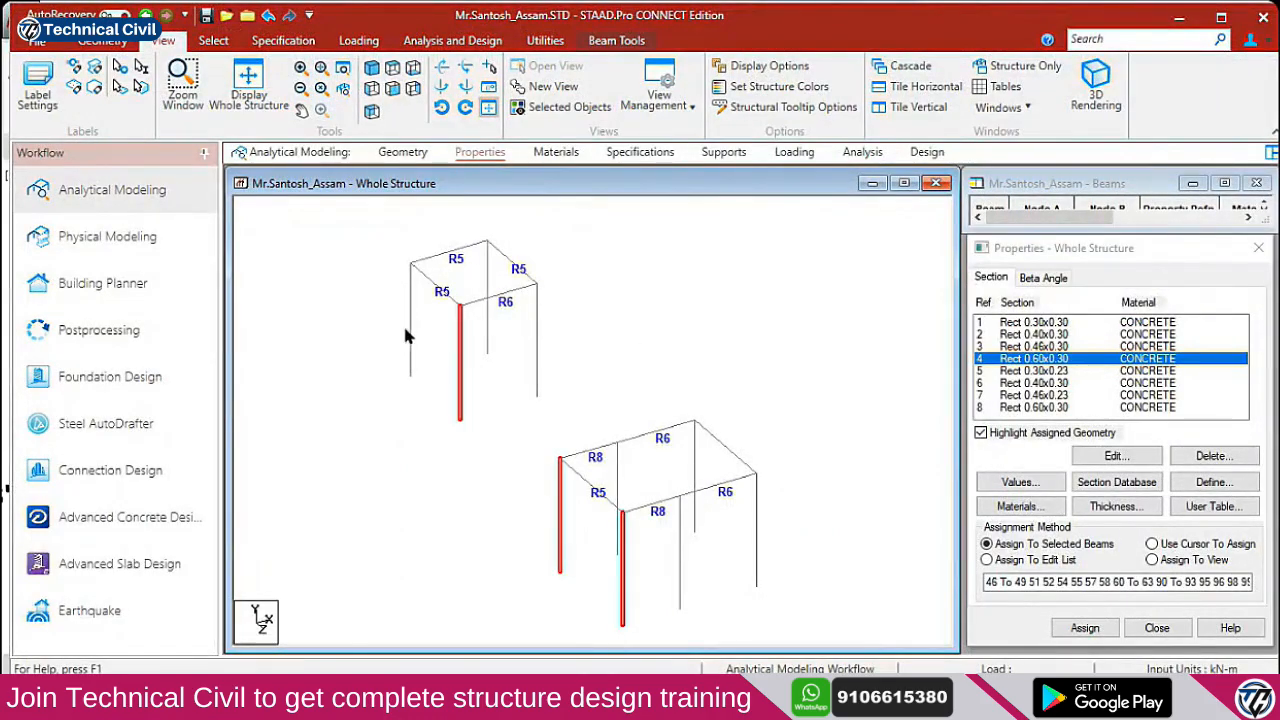
click(1085, 628)
click(1140, 492)
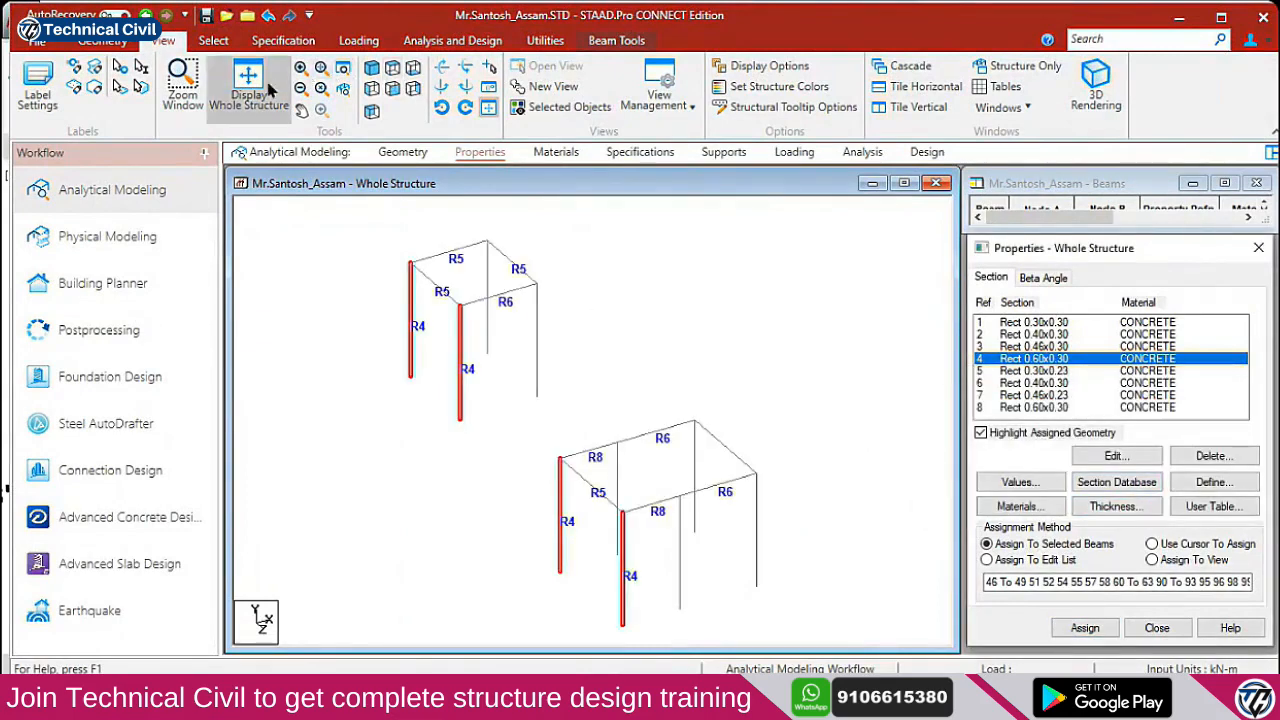
Display the whole structure in plan and inspect the section labels around the lift and staircase
click(249, 85)
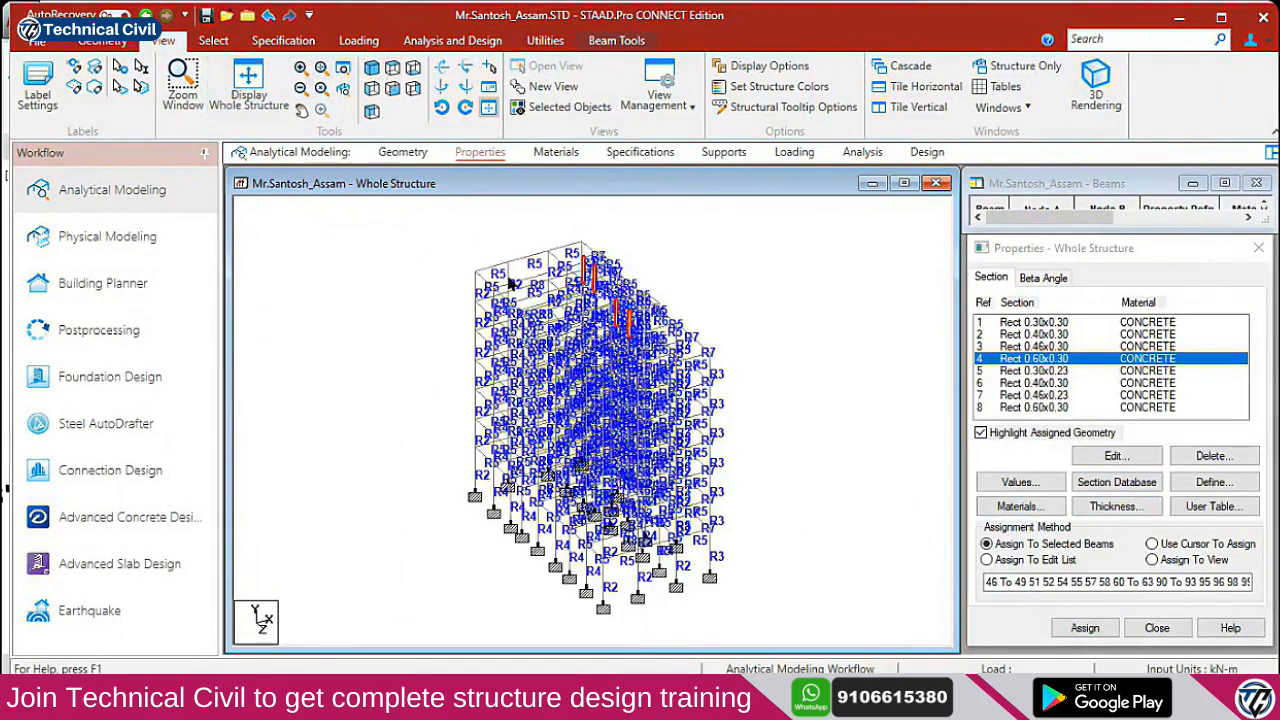
click(392, 77)
scroll(640, 380, up, 5)
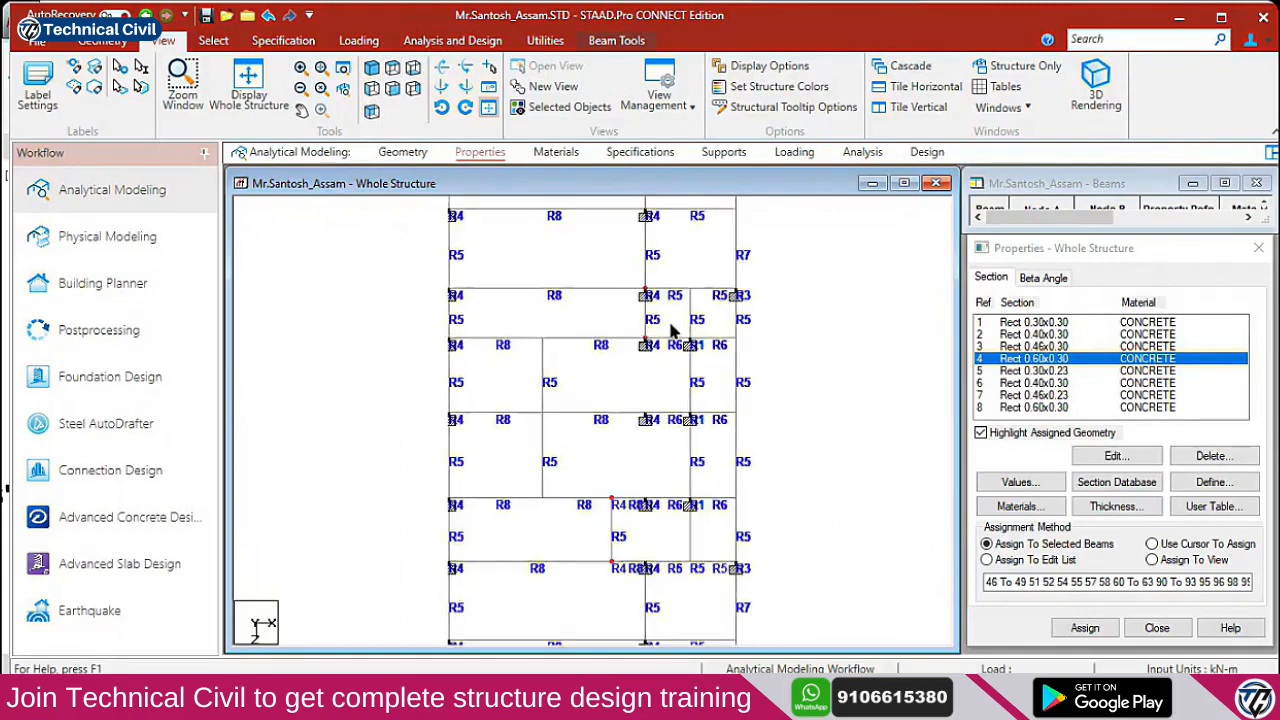
scroll(613, 407, up, 5)
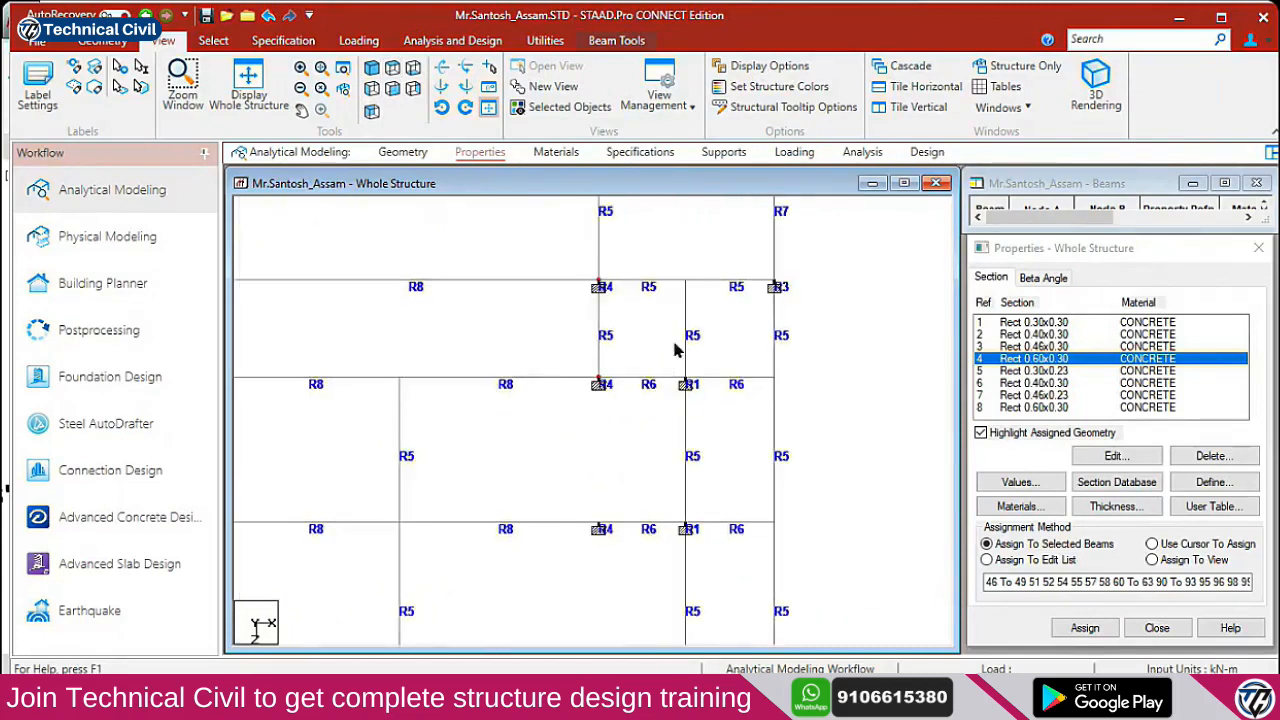
scroll(604, 472, up, 1)
Isolate the uppermost storey together with the lift and staircase frames and show it in isometric view
click(373, 88)
scroll(515, 387, down, 2)
middle_drag(557, 326, 660, 291)
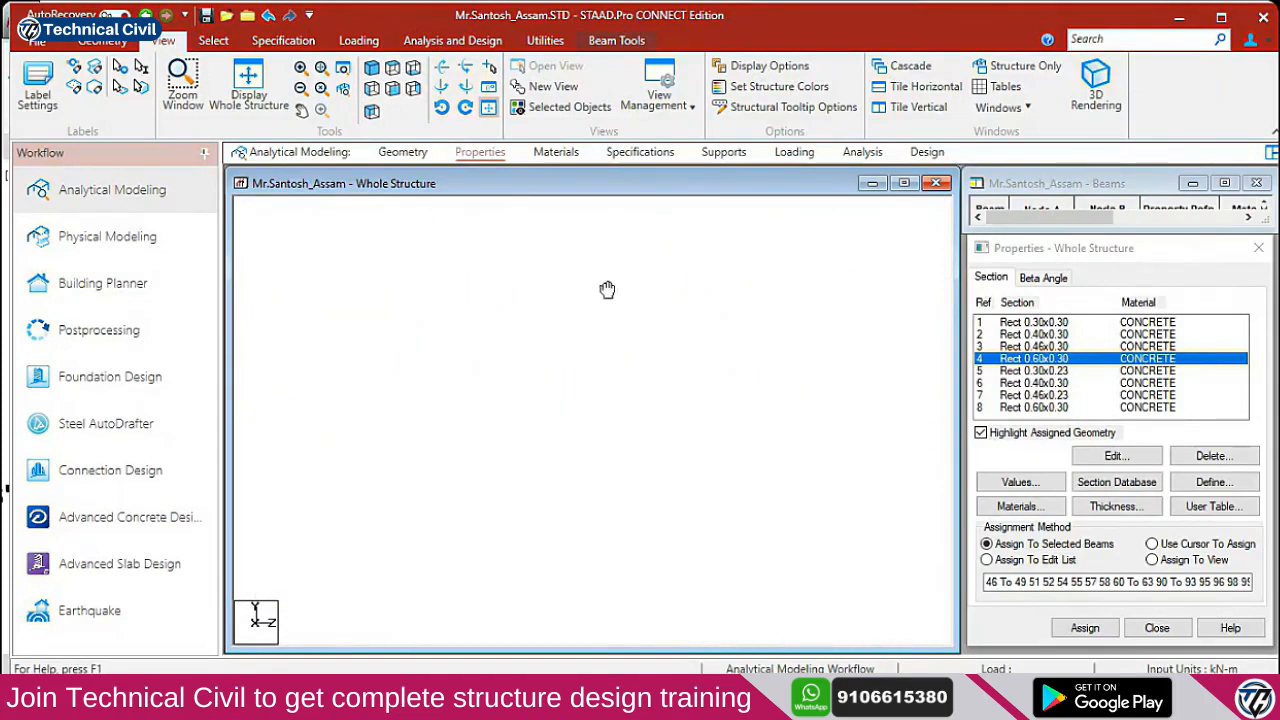
drag(942, 383, 269, 224)
click(522, 110)
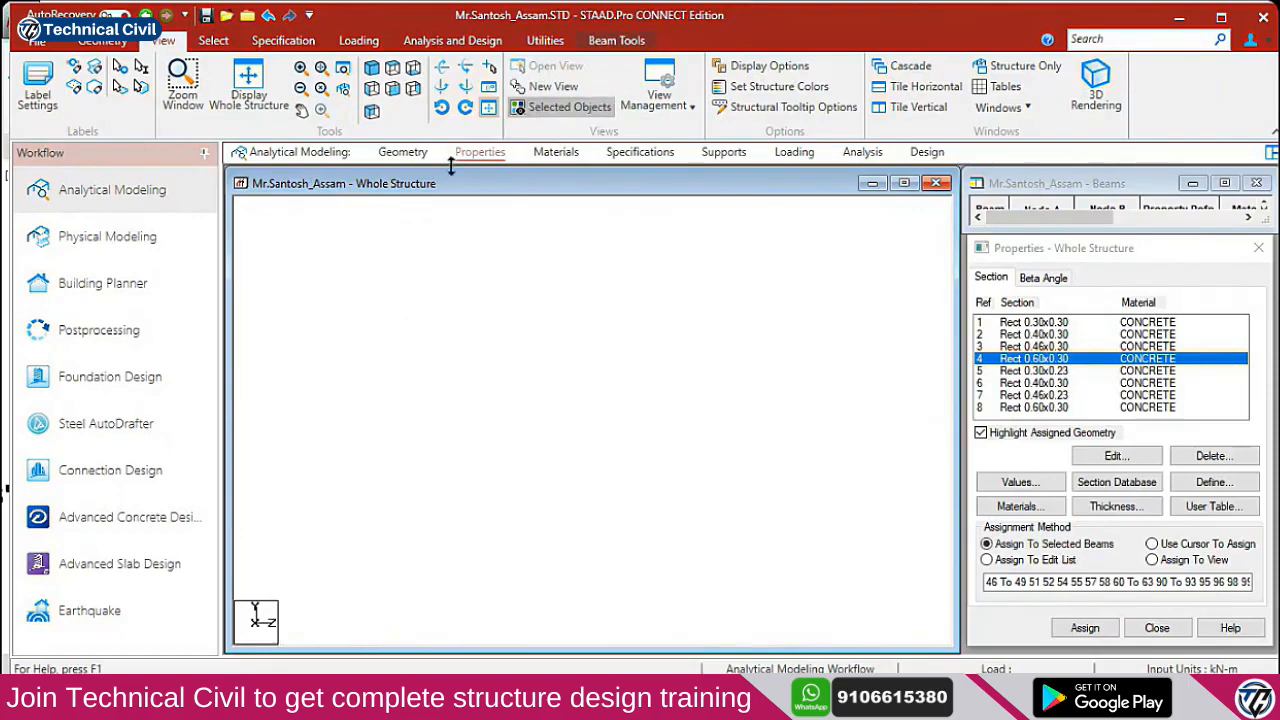
click(370, 70)
scroll(623, 330, up, 5)
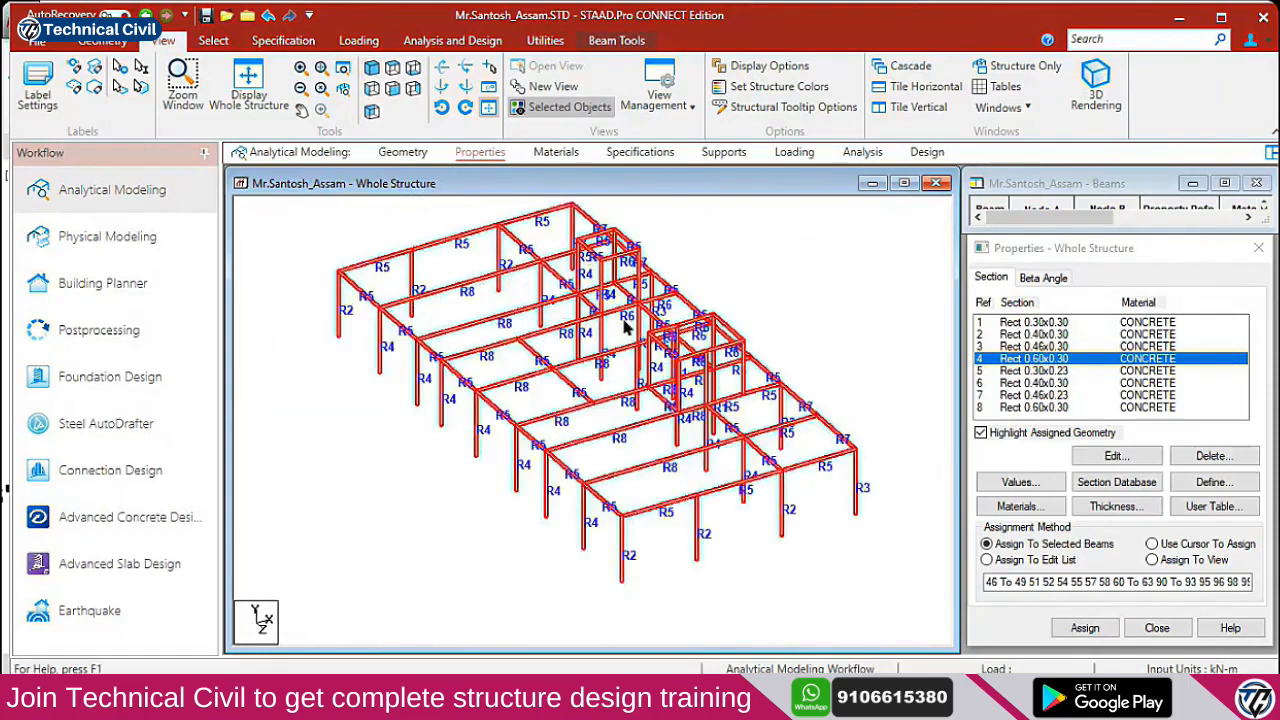
Clear the selection and examine the lift and staircase frames above the roof from several angles
scroll(553, 428, up, 3)
middle_drag(754, 350, 717, 399)
click(698, 357)
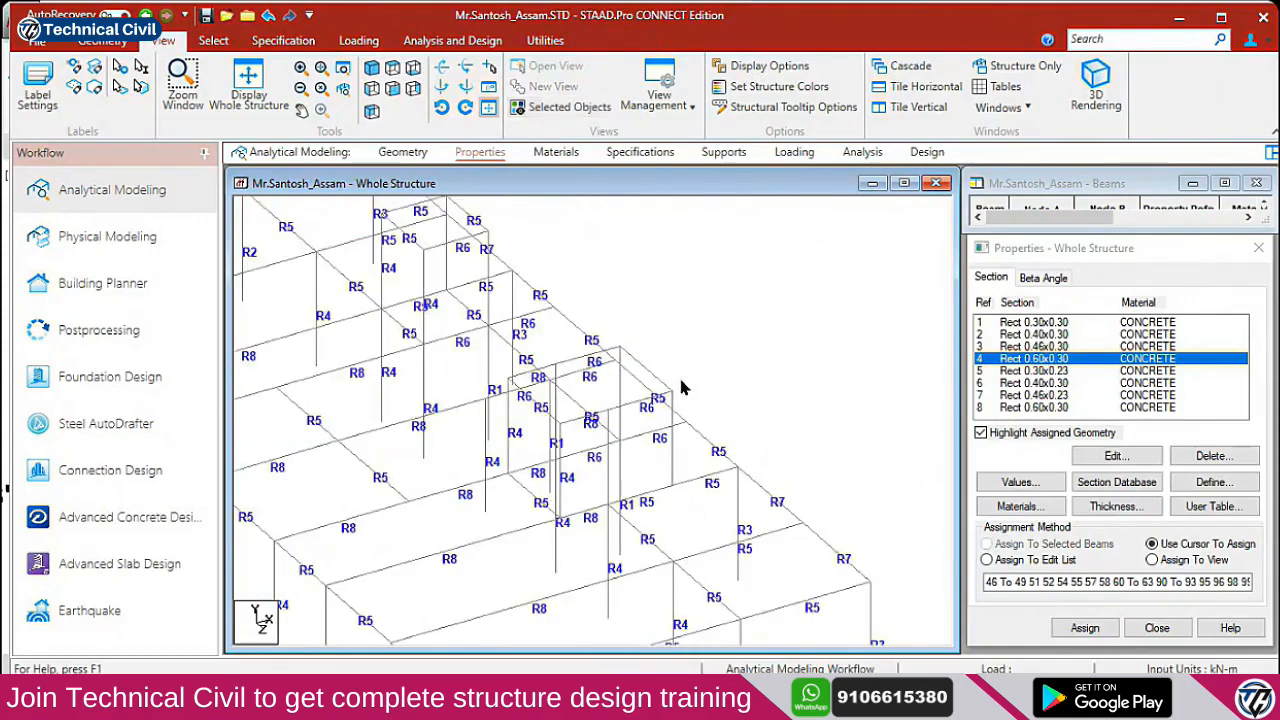
key(Right)
key(Right)
key(Right)
key(Right)
key(Right)
key(Right)
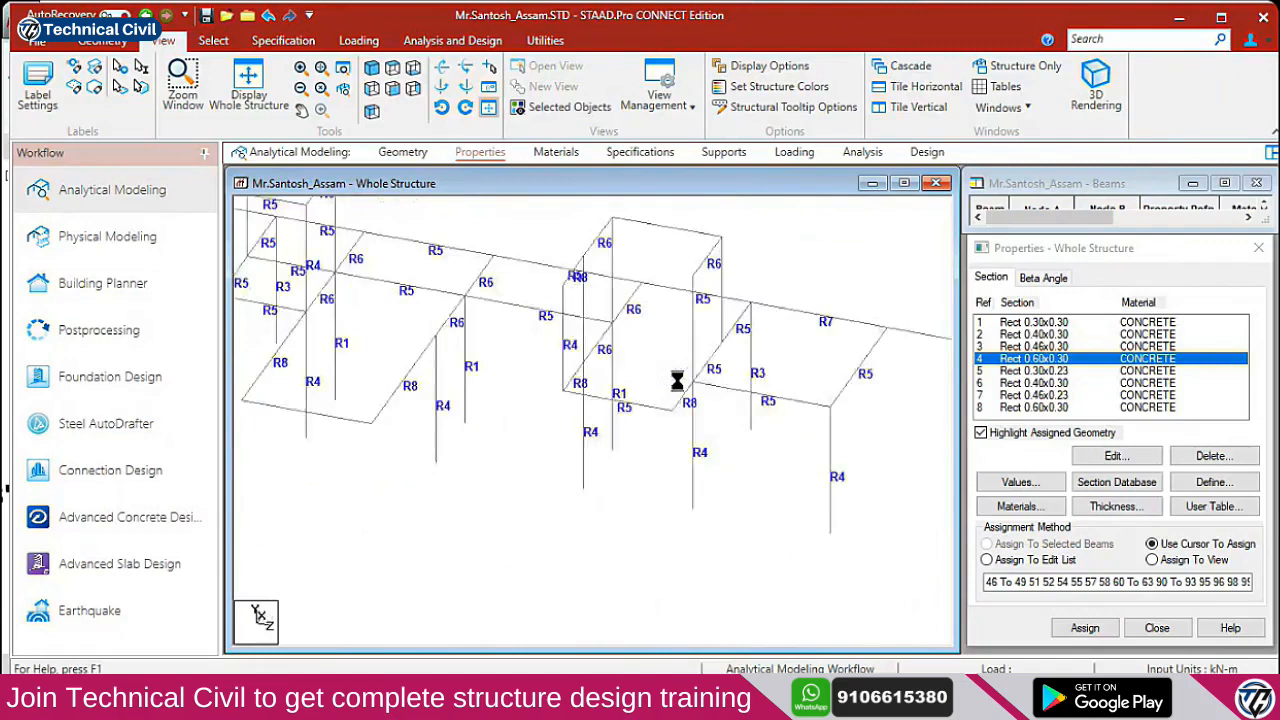
middle_drag(695, 360, 648, 497)
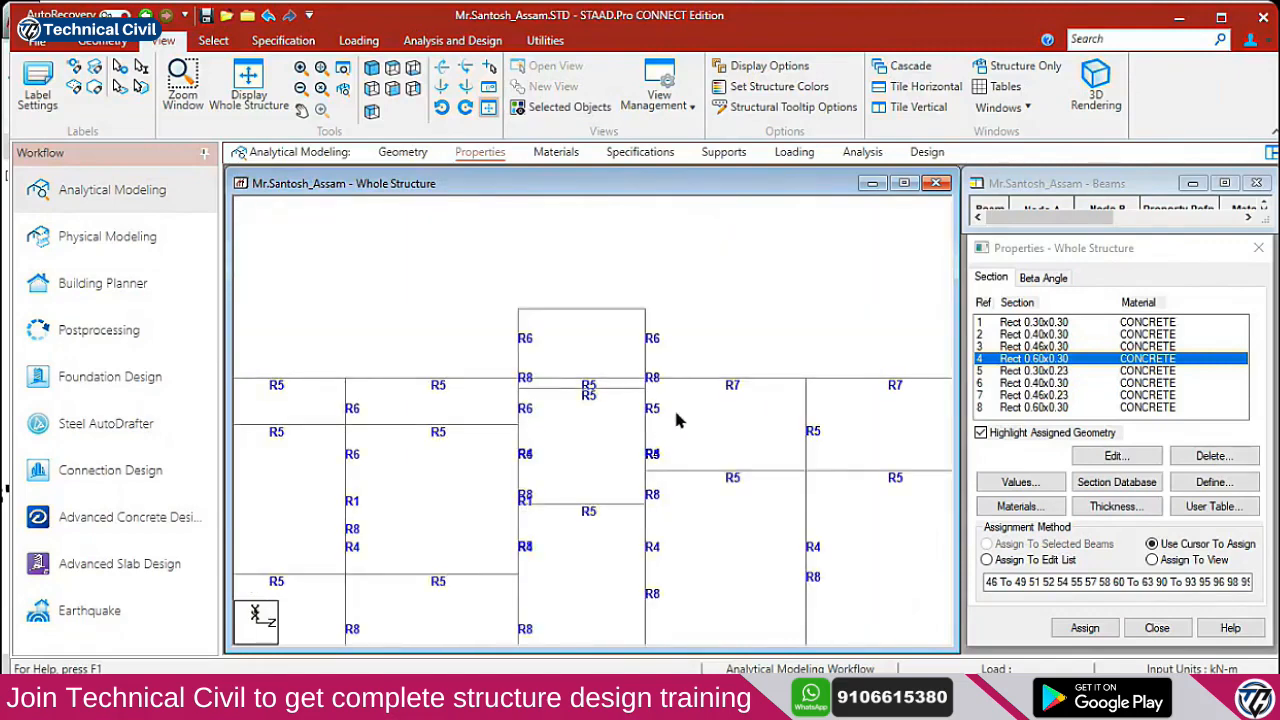
key(Down)
key(Down)
key(Down)
key(Down)
key(Down)
key(Down)
key(Down)
key(Down)
key(Left)
key(Left)
key(Left)
key(Left)
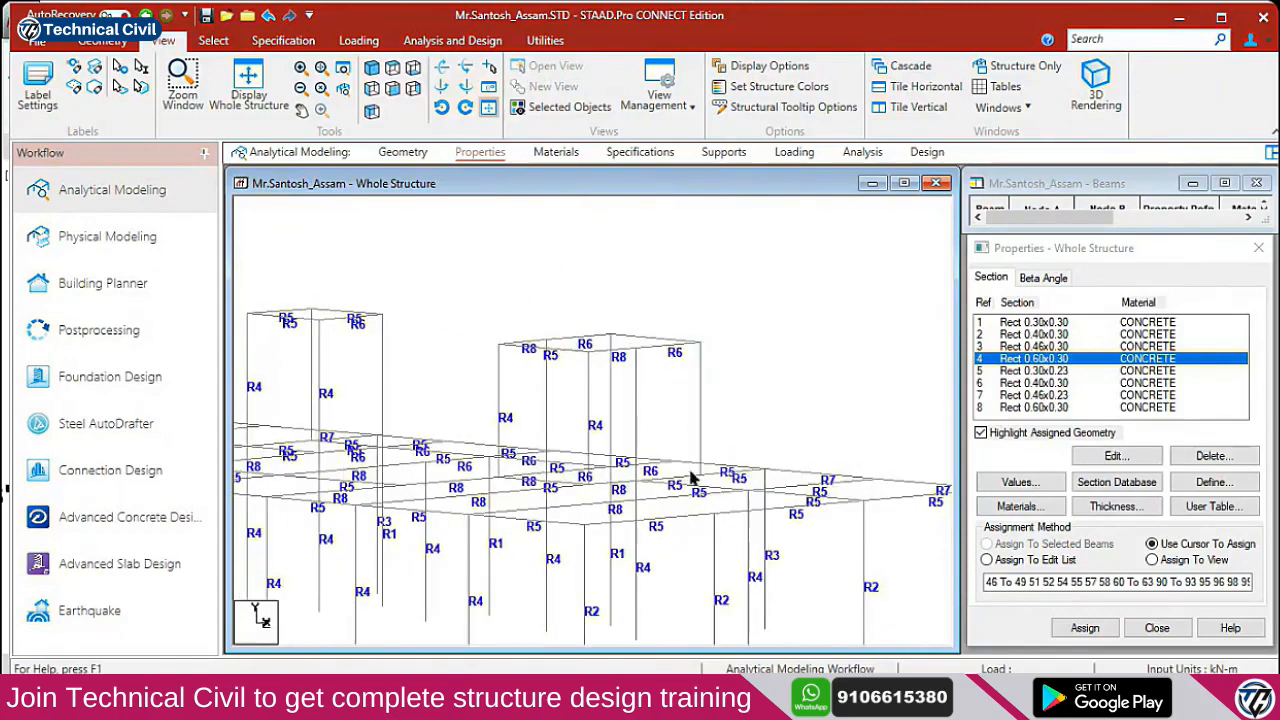
key(Left)
key(Left)
Inspect the isolated top level in plan, comparing its column labels from the lift down to the staircase
click(394, 70)
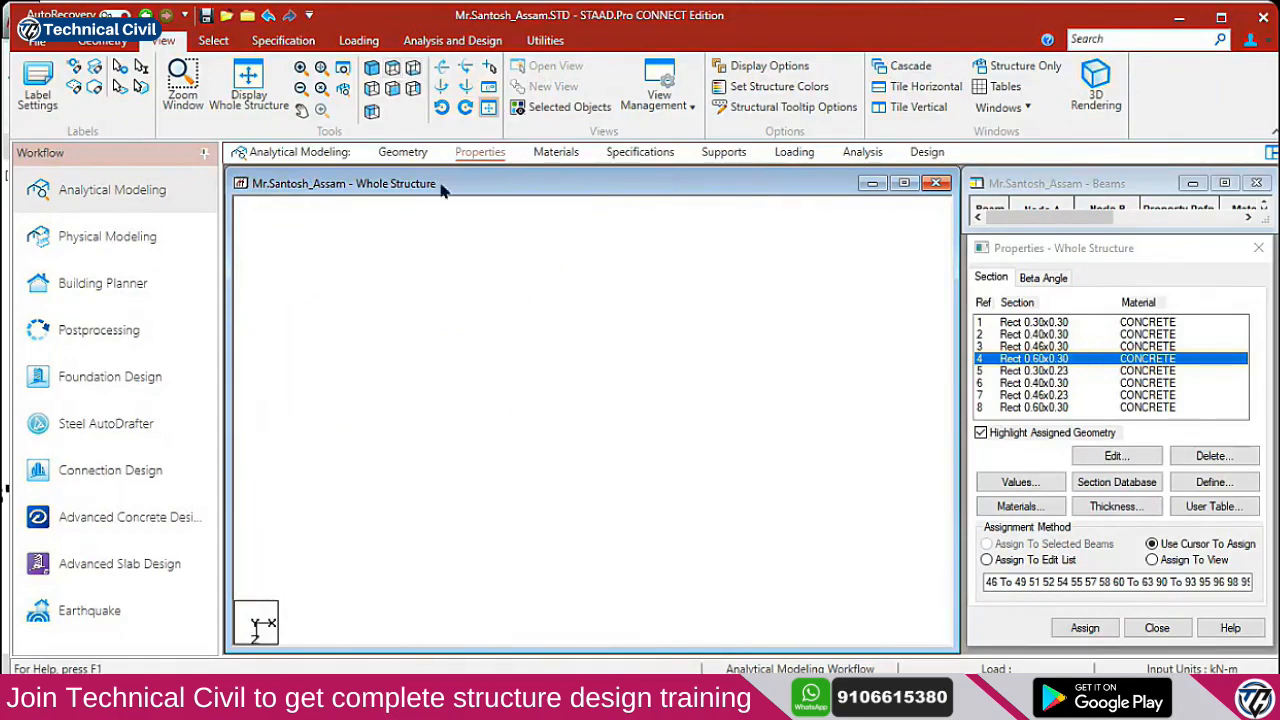
middle_drag(578, 380, 639, 247)
scroll(626, 309, down, 4)
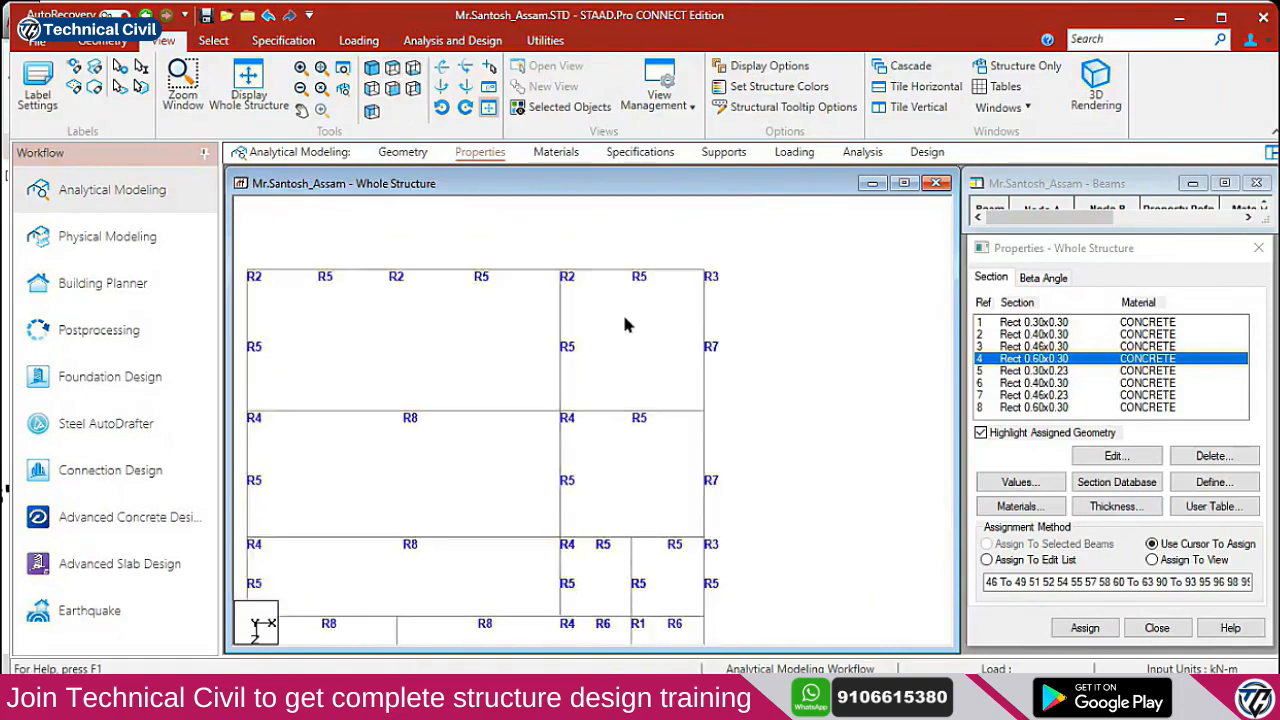
middle_drag(620, 514, 625, 295)
scroll(605, 510, down, 1)
scroll(603, 523, down, 1)
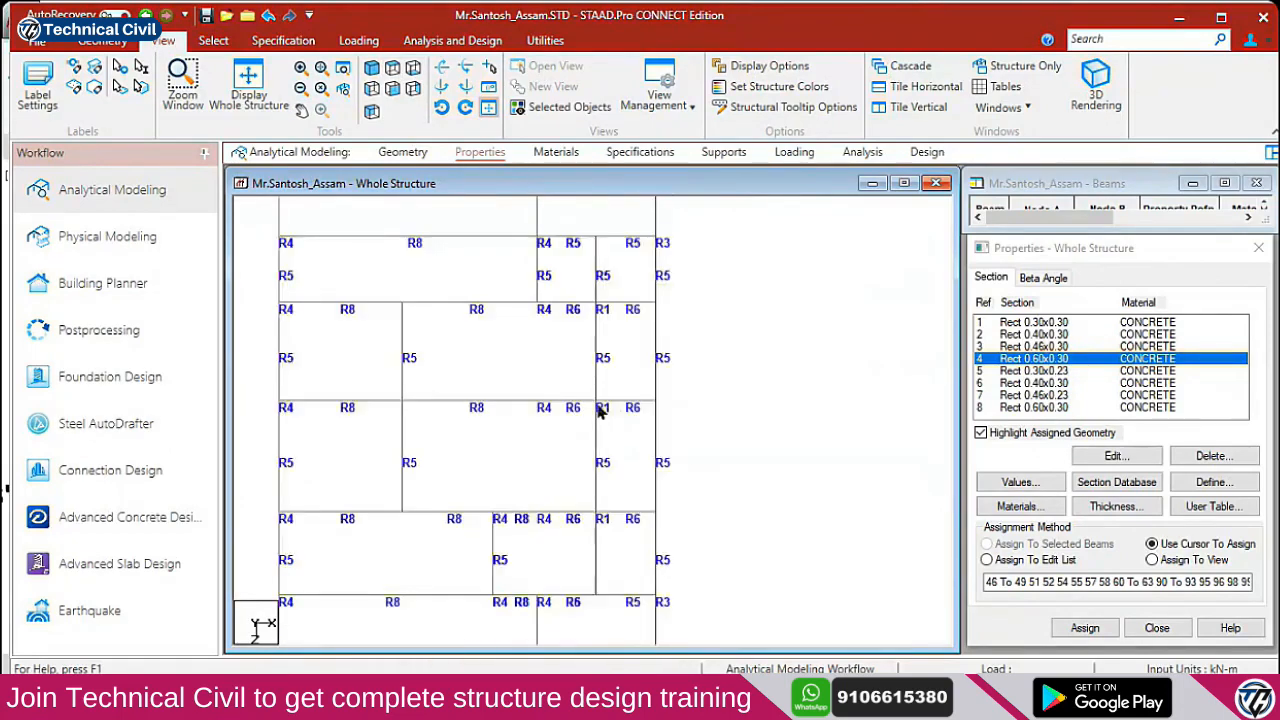
middle_drag(603, 523, 598, 418)
scroll(551, 444, down, 2)
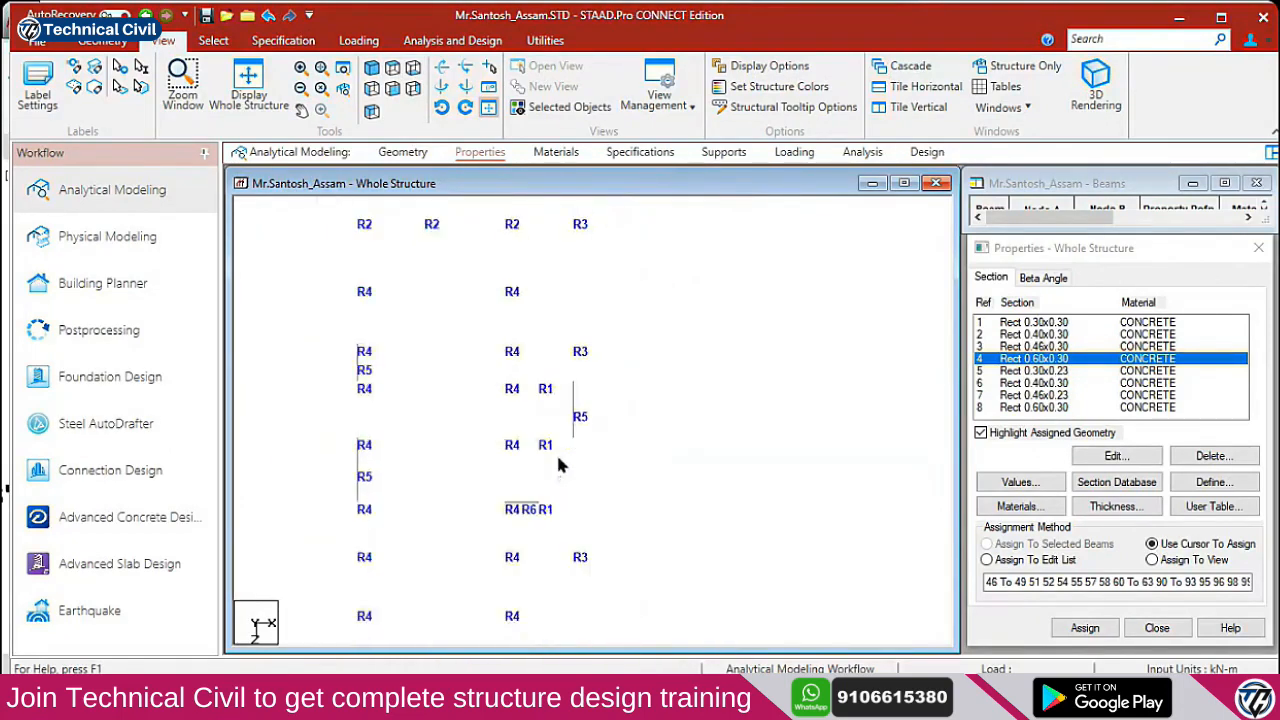
Redisplay the whole structure in plan and examine the staircase's columns against the supported columns beneath
click(254, 88)
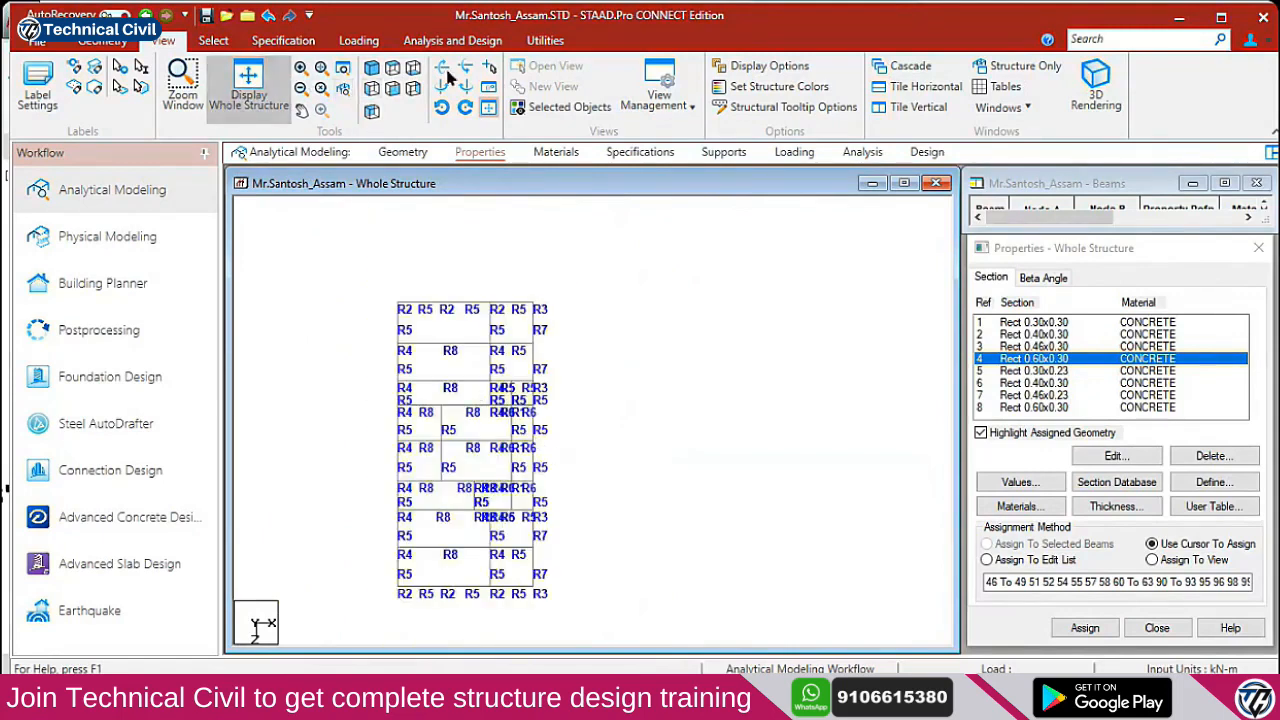
click(391, 66)
scroll(600, 360, up, 3)
scroll(716, 380, up, 3)
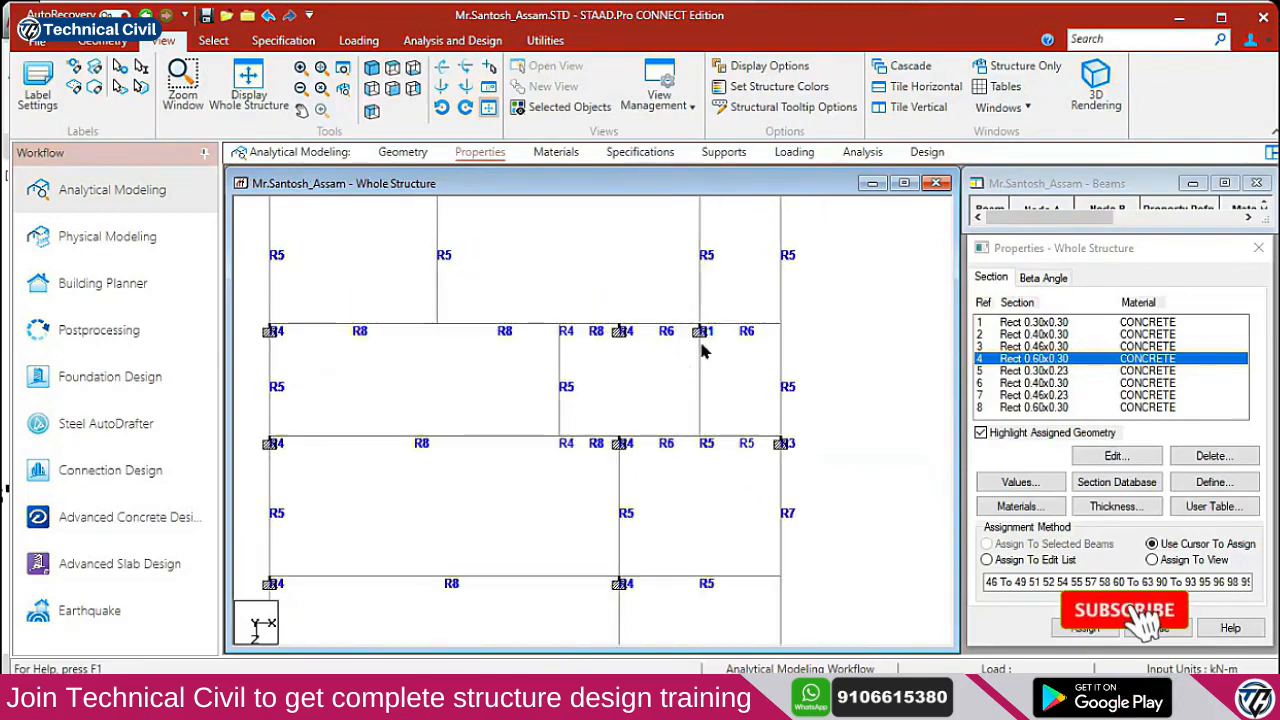
scroll(606, 377, up, 2)
middle_drag(590, 444, 584, 430)
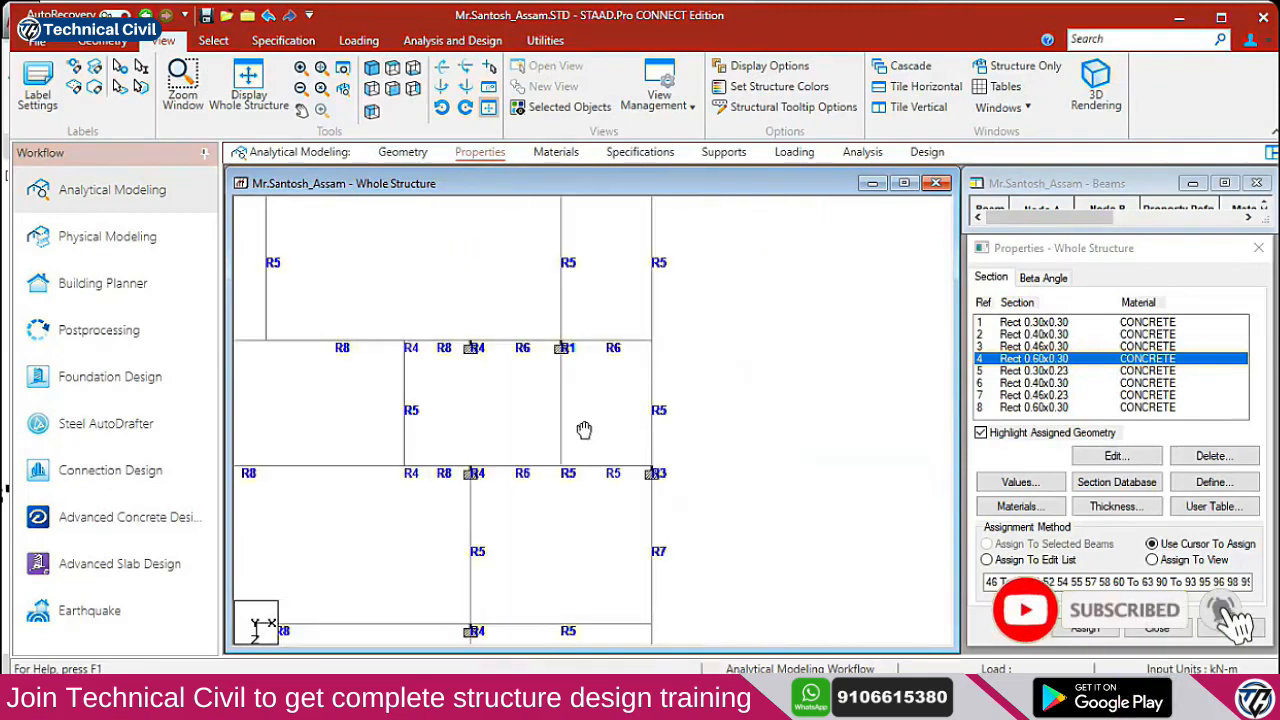
scroll(503, 446, up, 2)
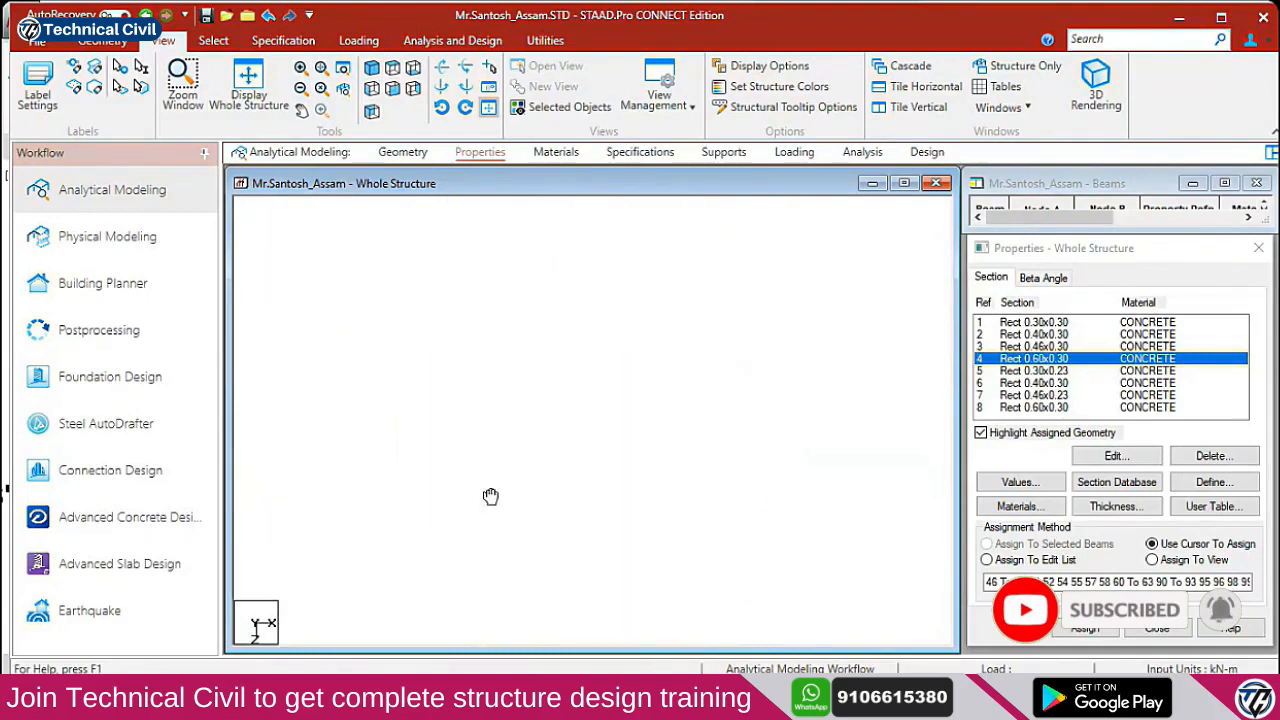
drag(517, 503, 517, 504)
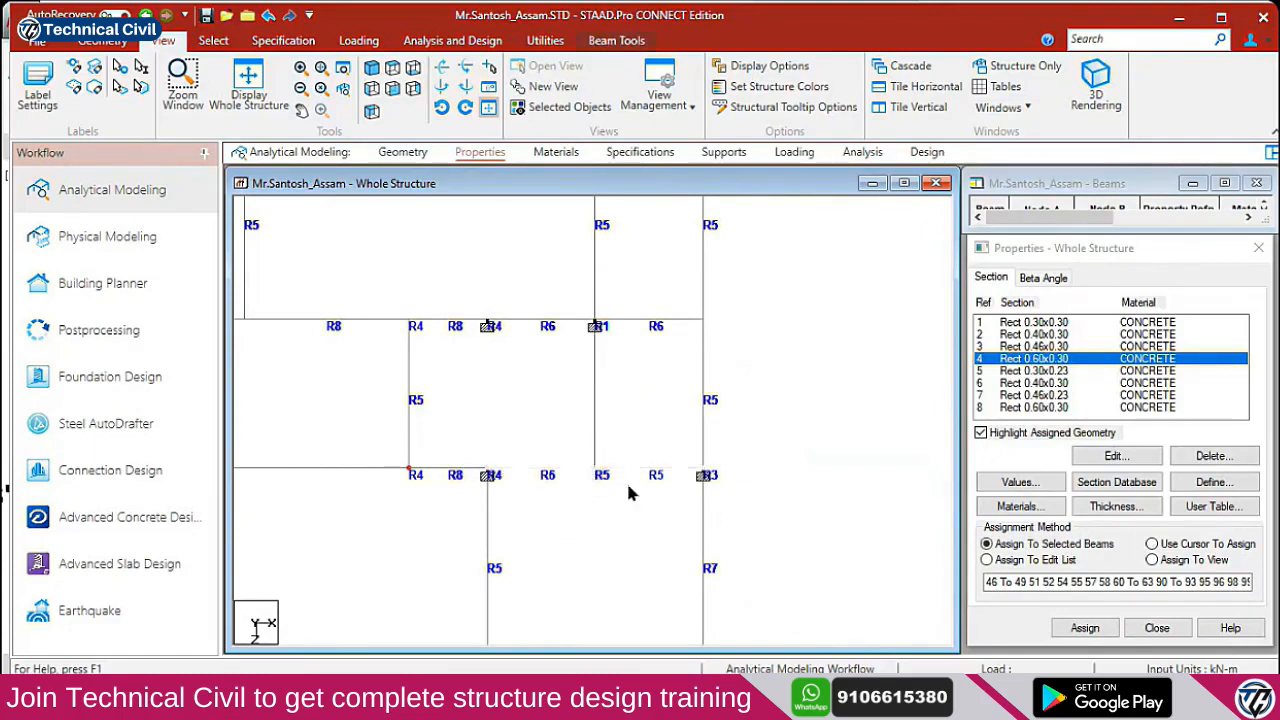
Switch to AutoCAD, examine the column positions around the staircase on the floor plan, and return to STAAD.Pro
key(alt+Tab)
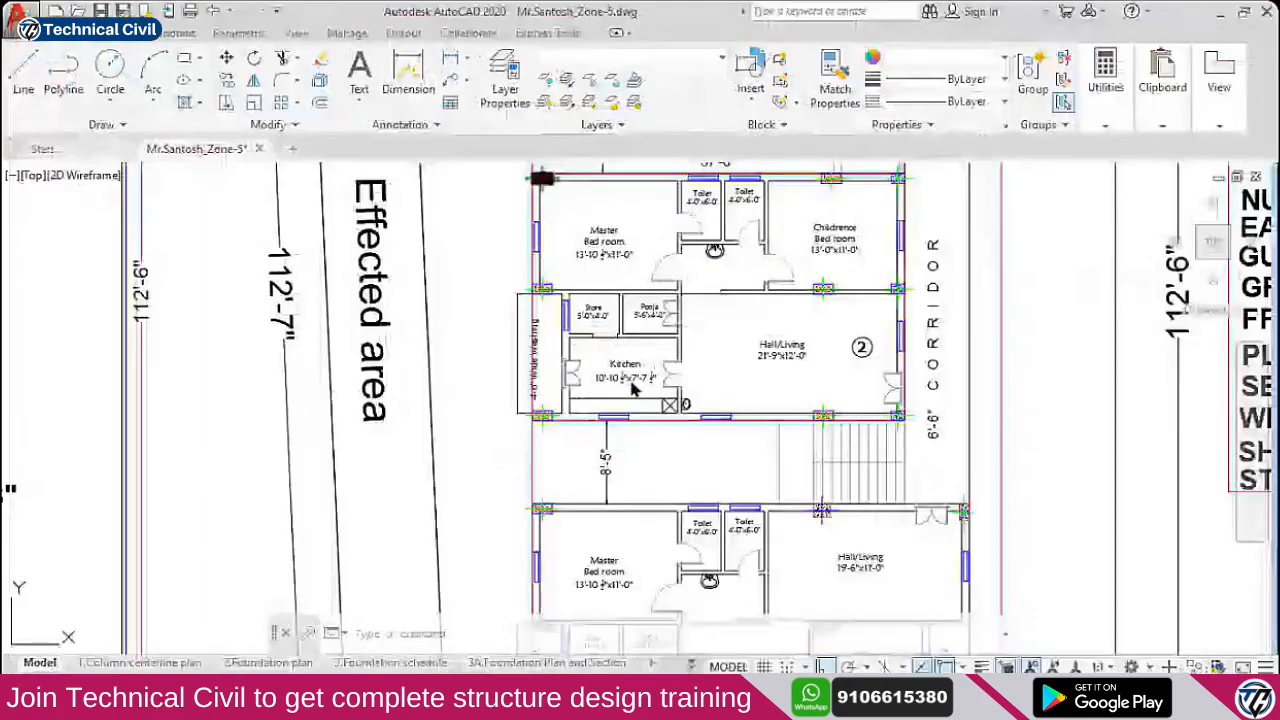
scroll(614, 420, down, 2)
scroll(605, 440, up, 2)
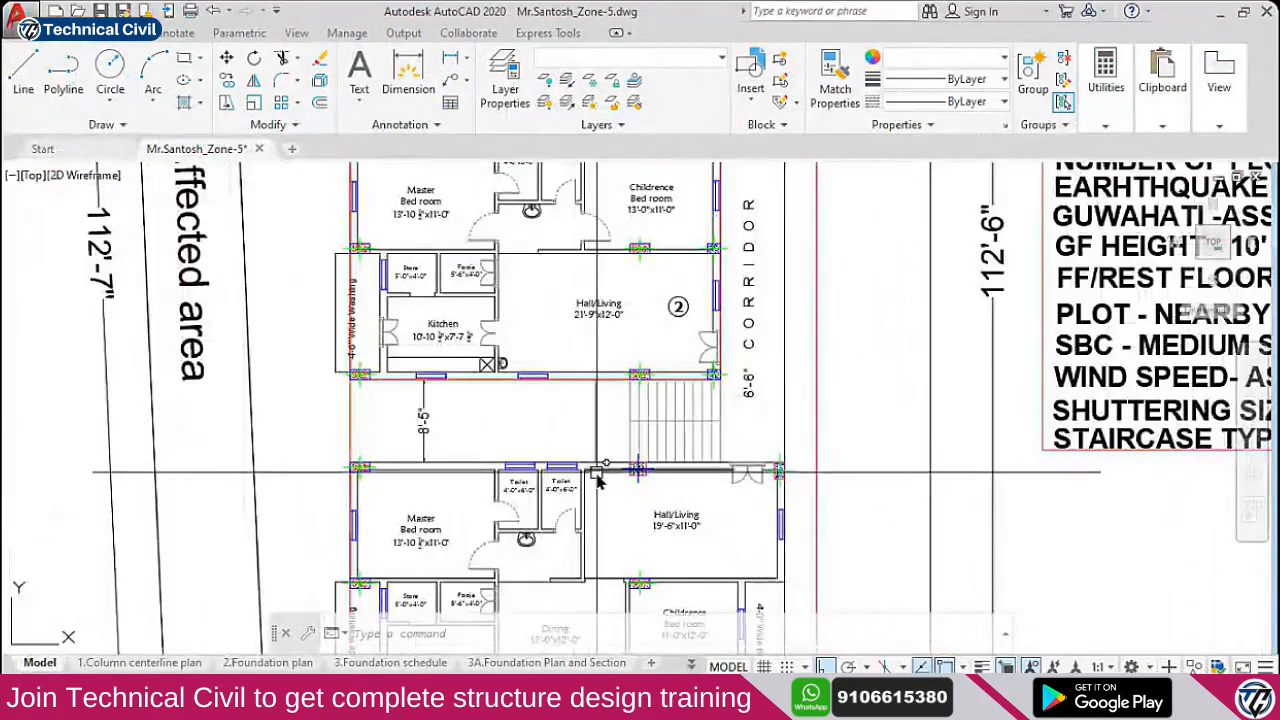
scroll(597, 477, up, 3)
scroll(631, 394, down, 4)
scroll(637, 383, up, 3)
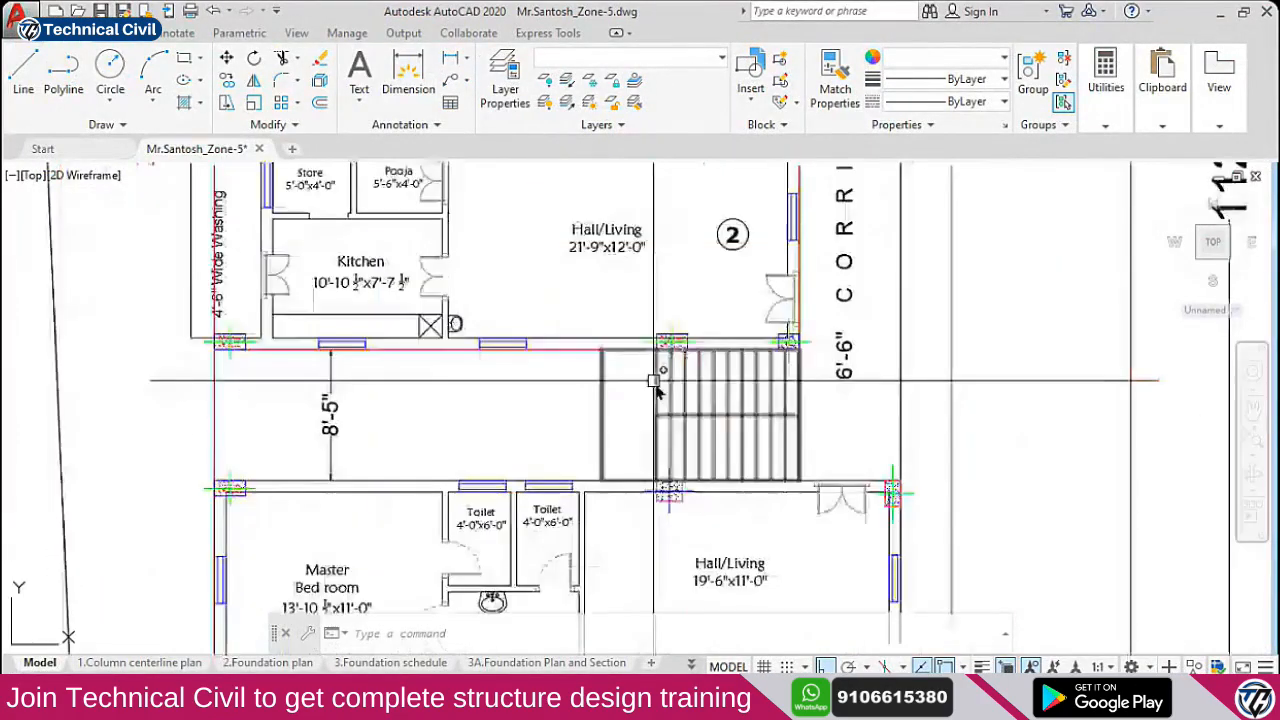
middle_drag(688, 389, 612, 406)
key(alt+Tab)
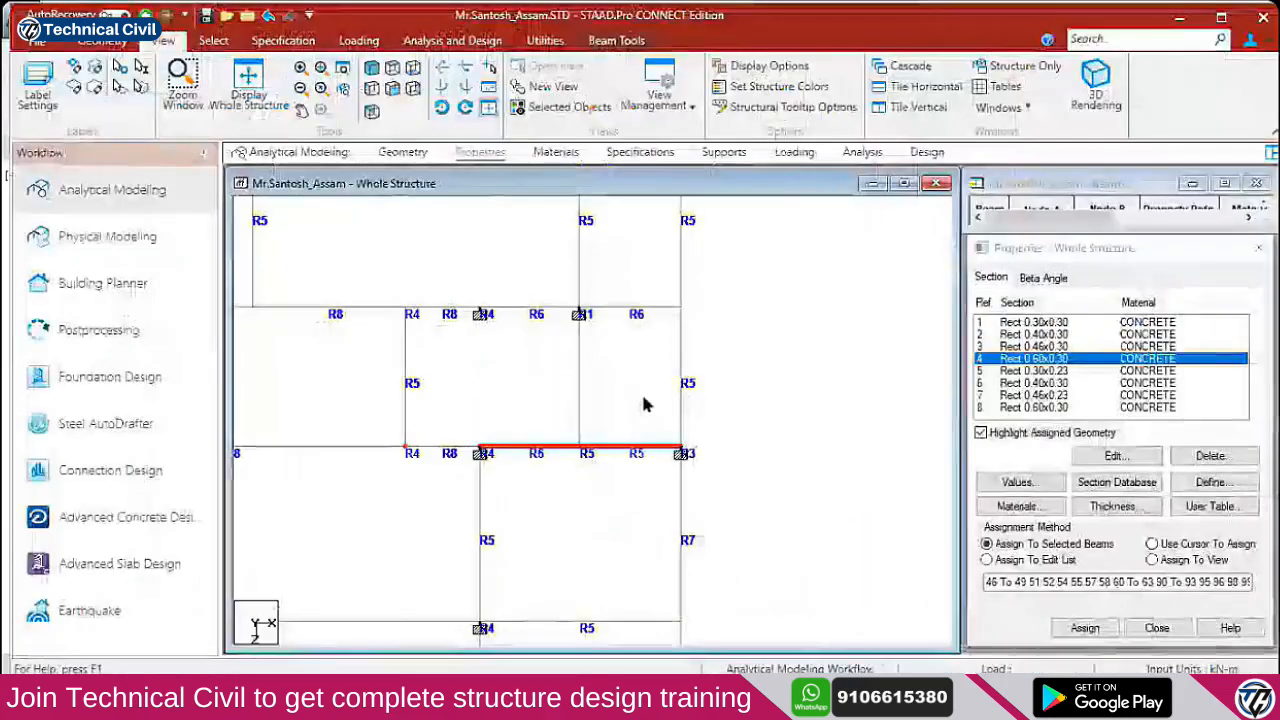
Inspect the staircase bay in plan, return the whole structure to isometric view, and clear the member selection
scroll(577, 349, down, 5)
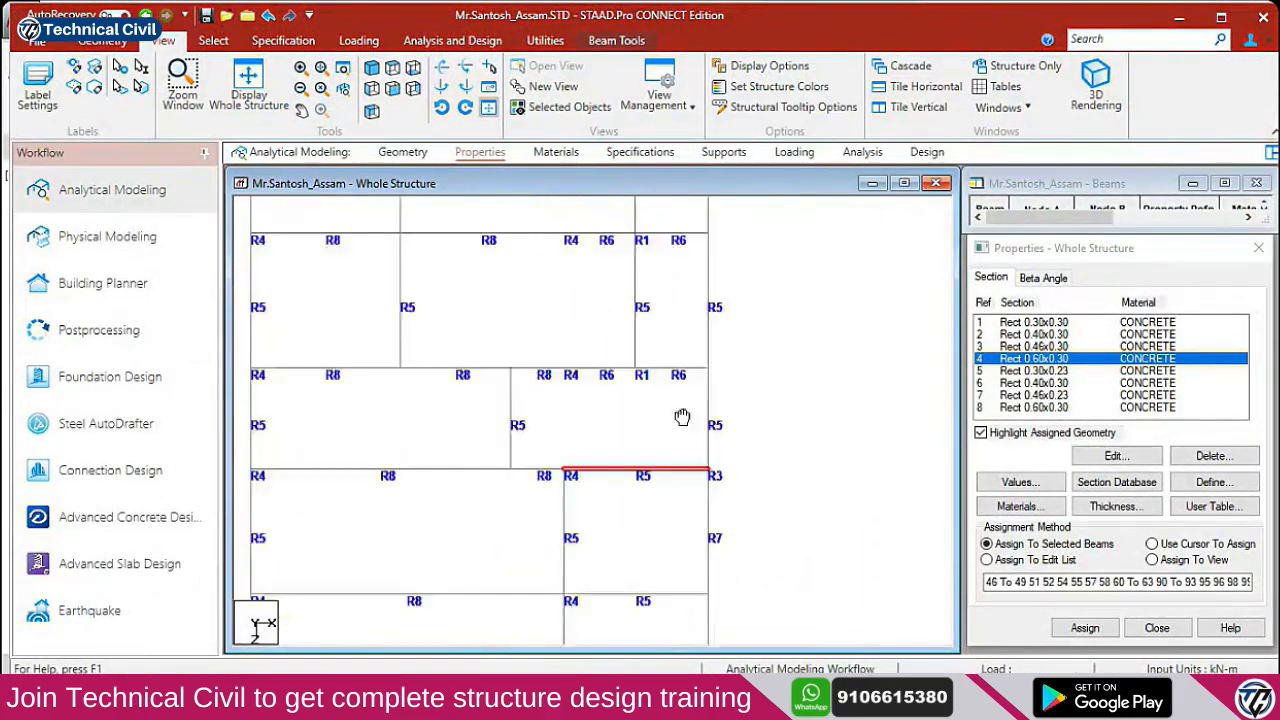
middle_drag(550, 336, 683, 432)
click(373, 75)
scroll(574, 423, down, 3)
middle_drag(679, 309, 675, 424)
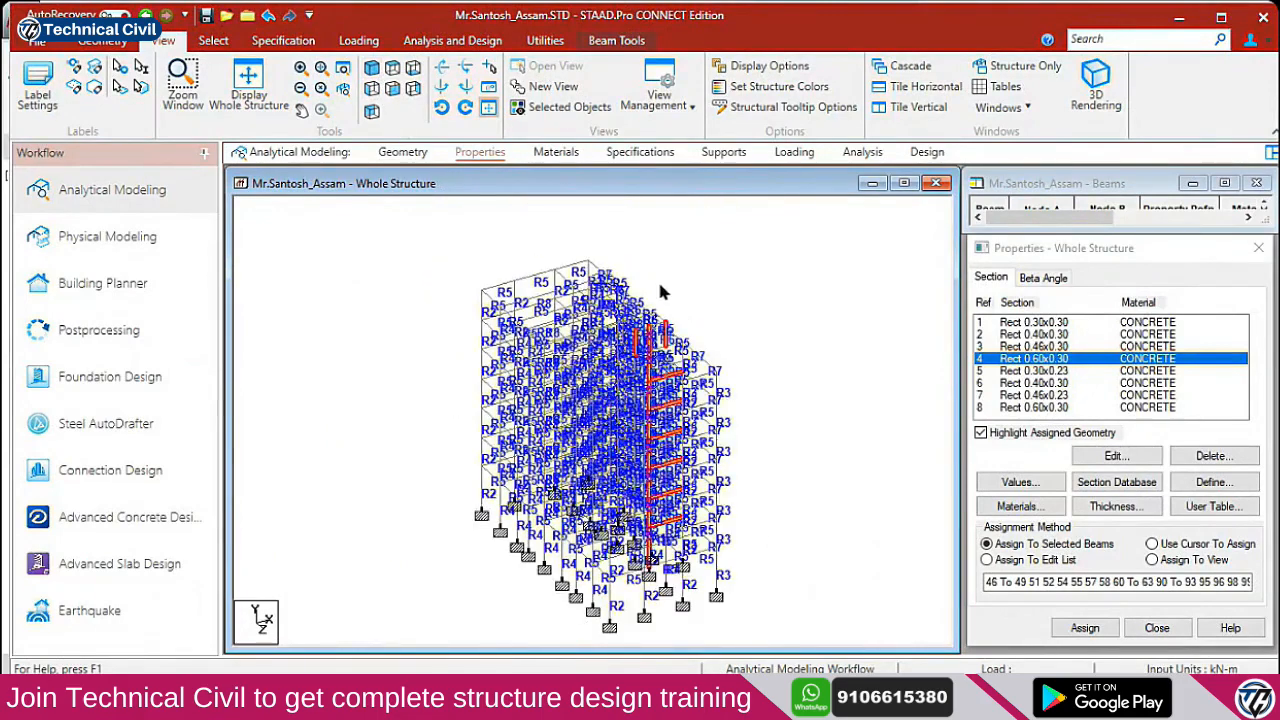
click(745, 348)
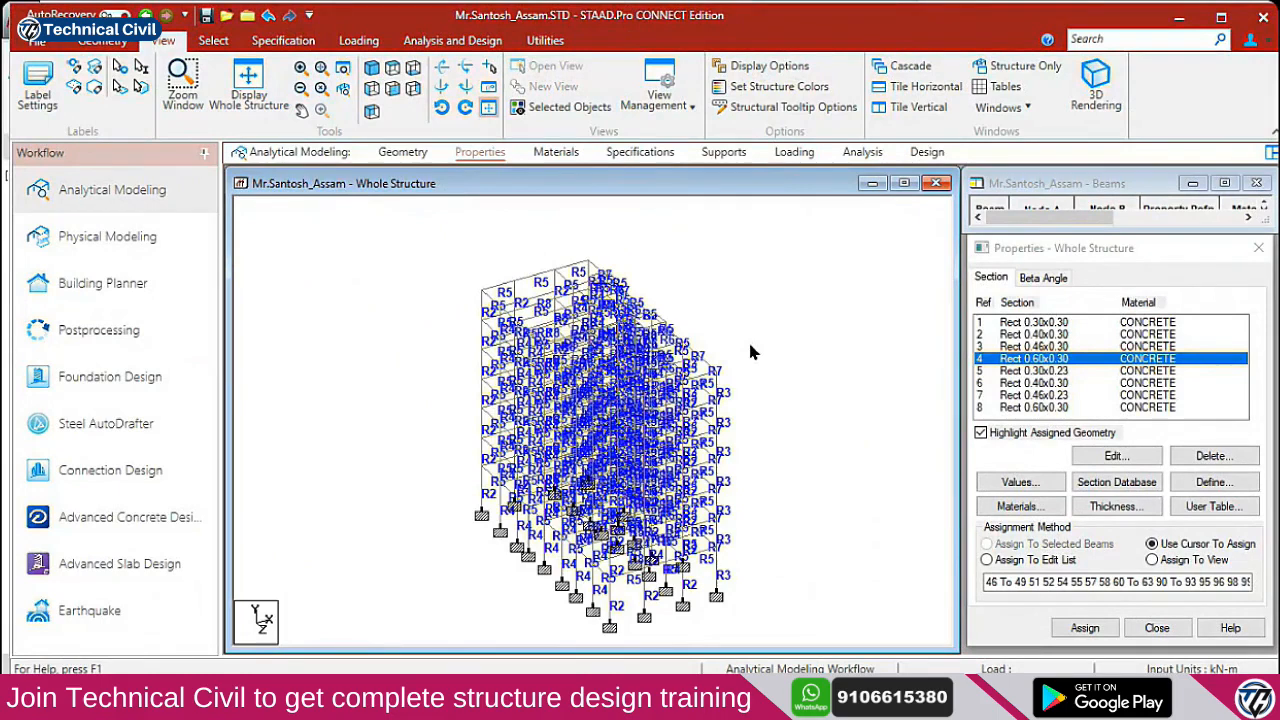